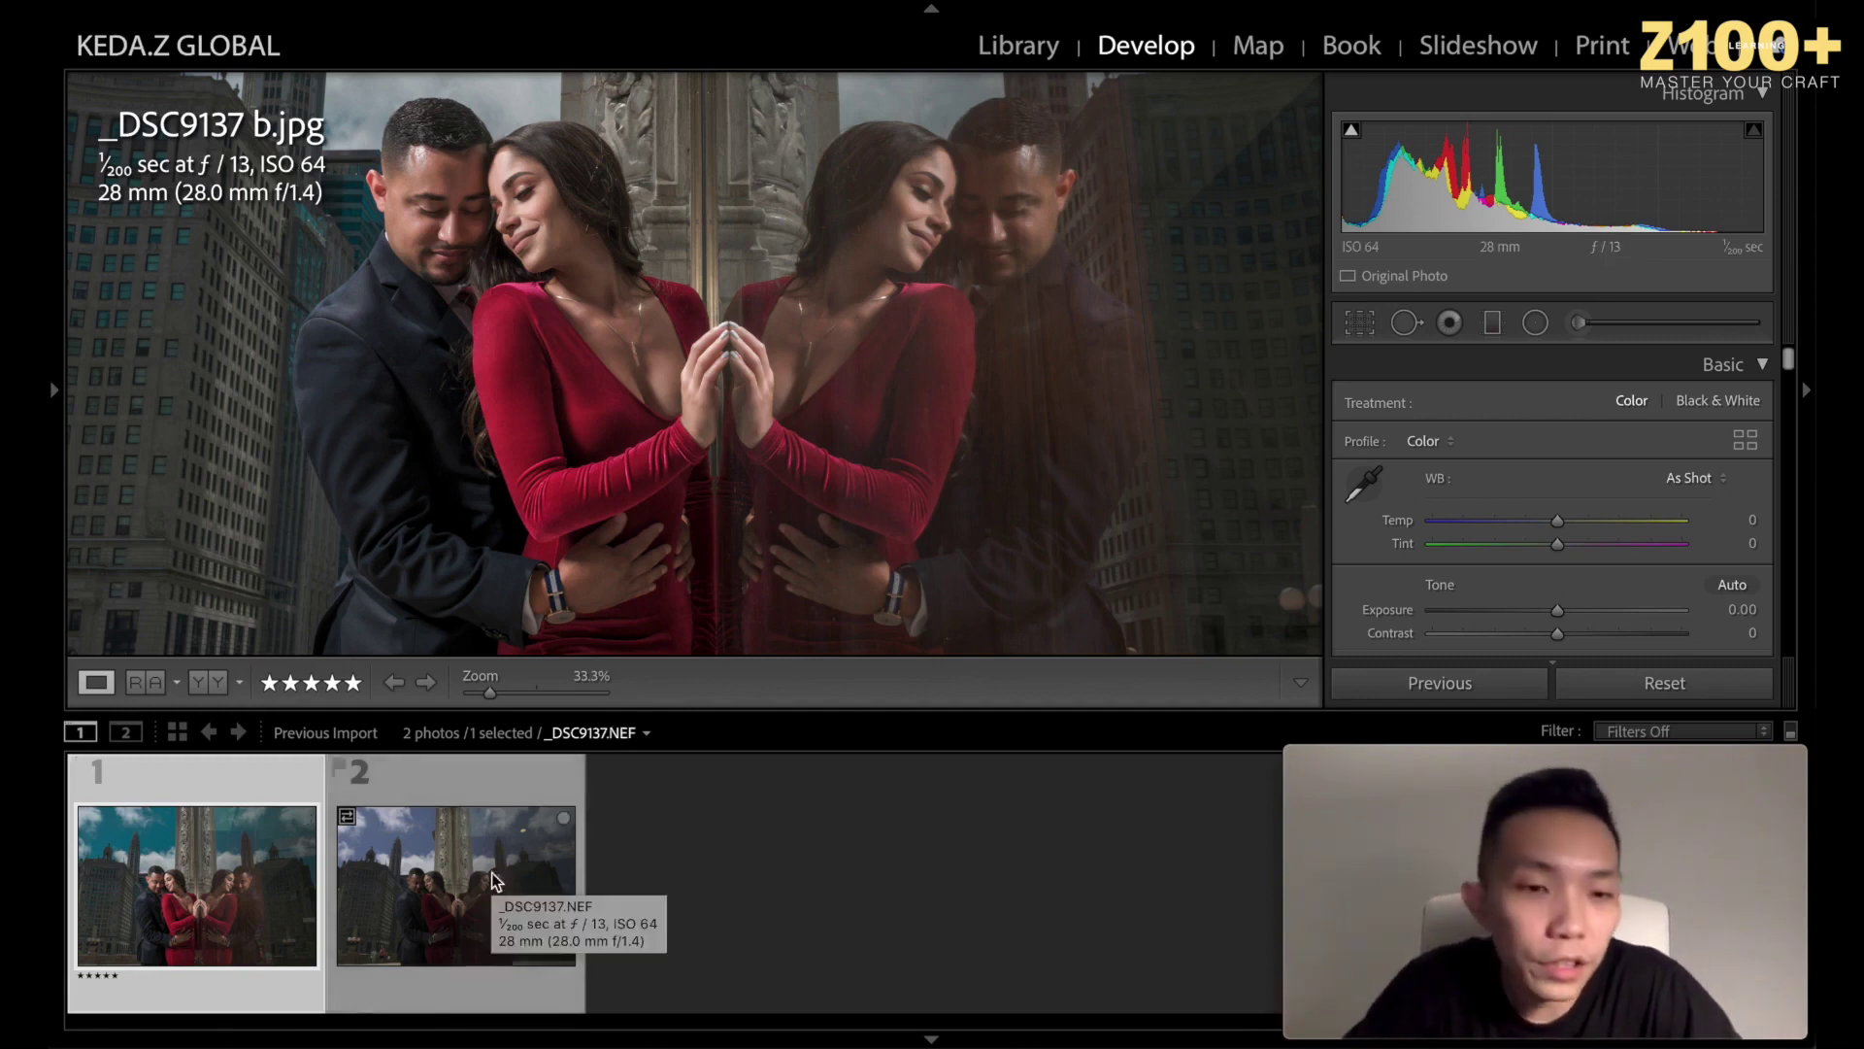
Switch to the raw photo _DSC9137.NEF and examine the couple, the dark glass reflection and the sky up close.
click(451, 860)
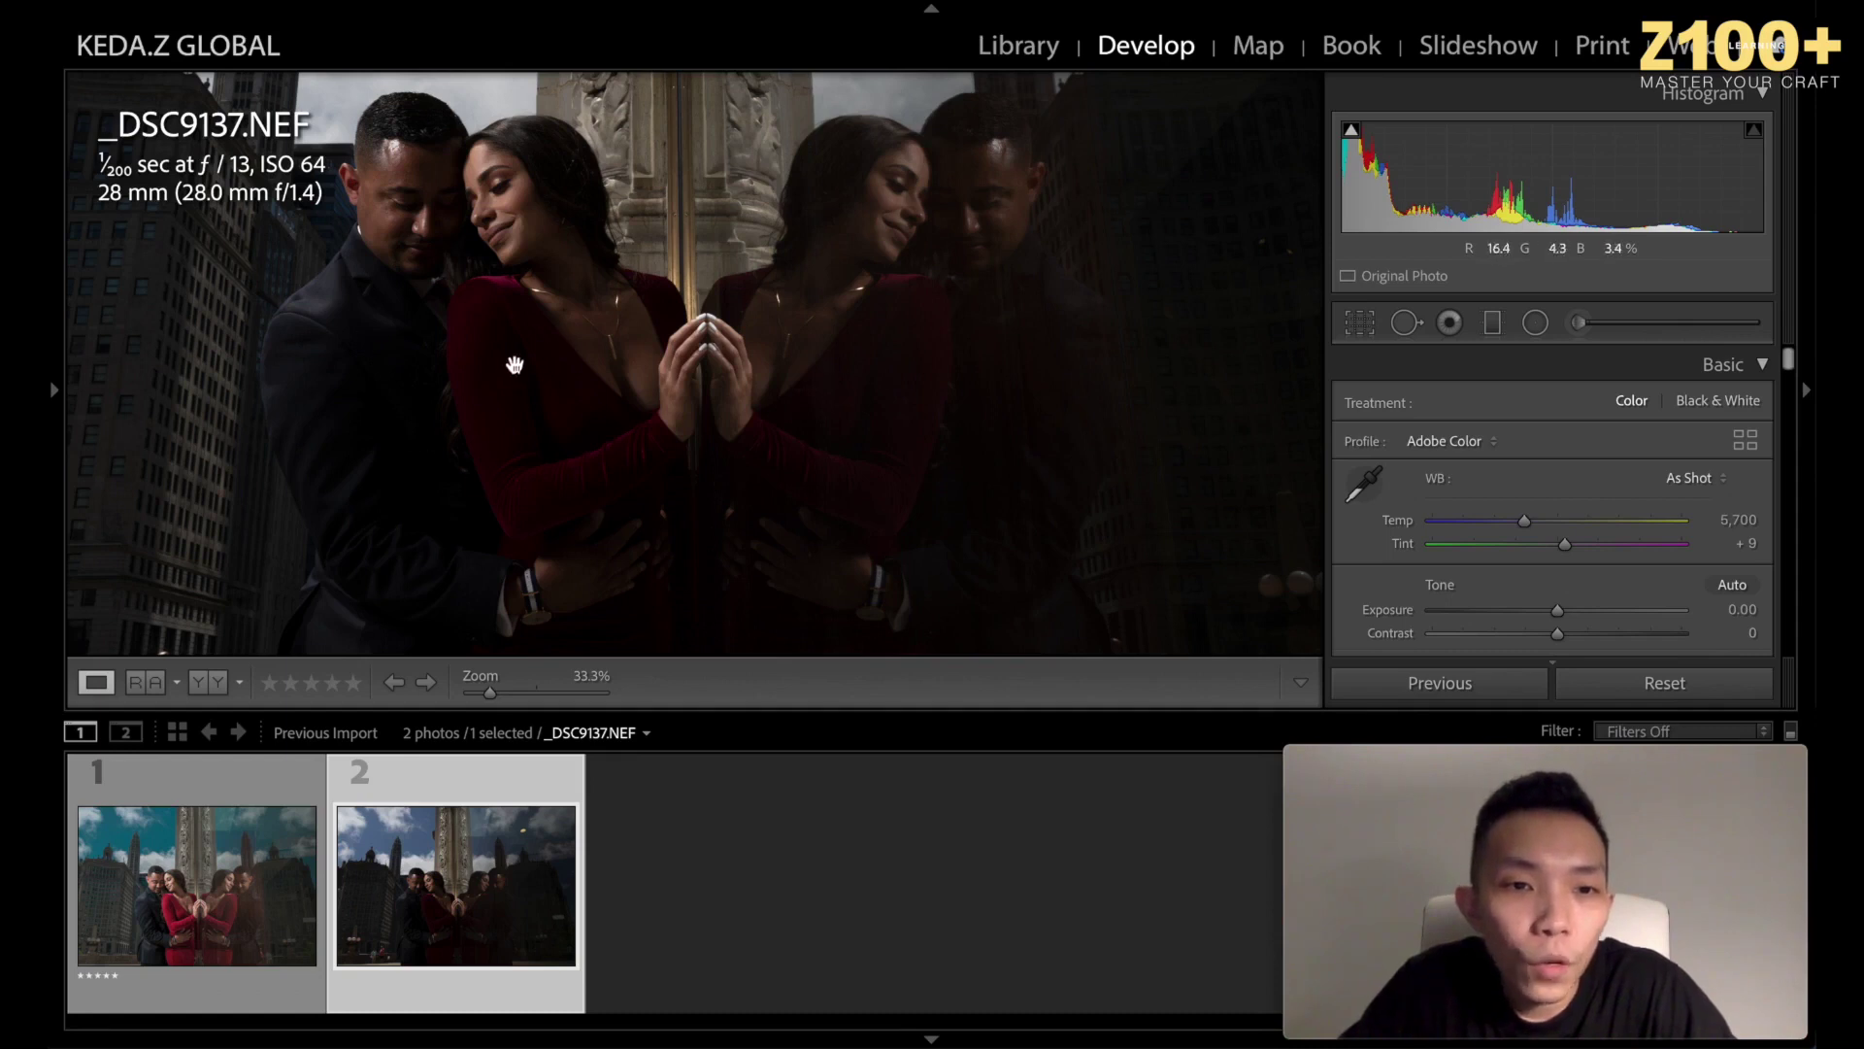
click(354, 524)
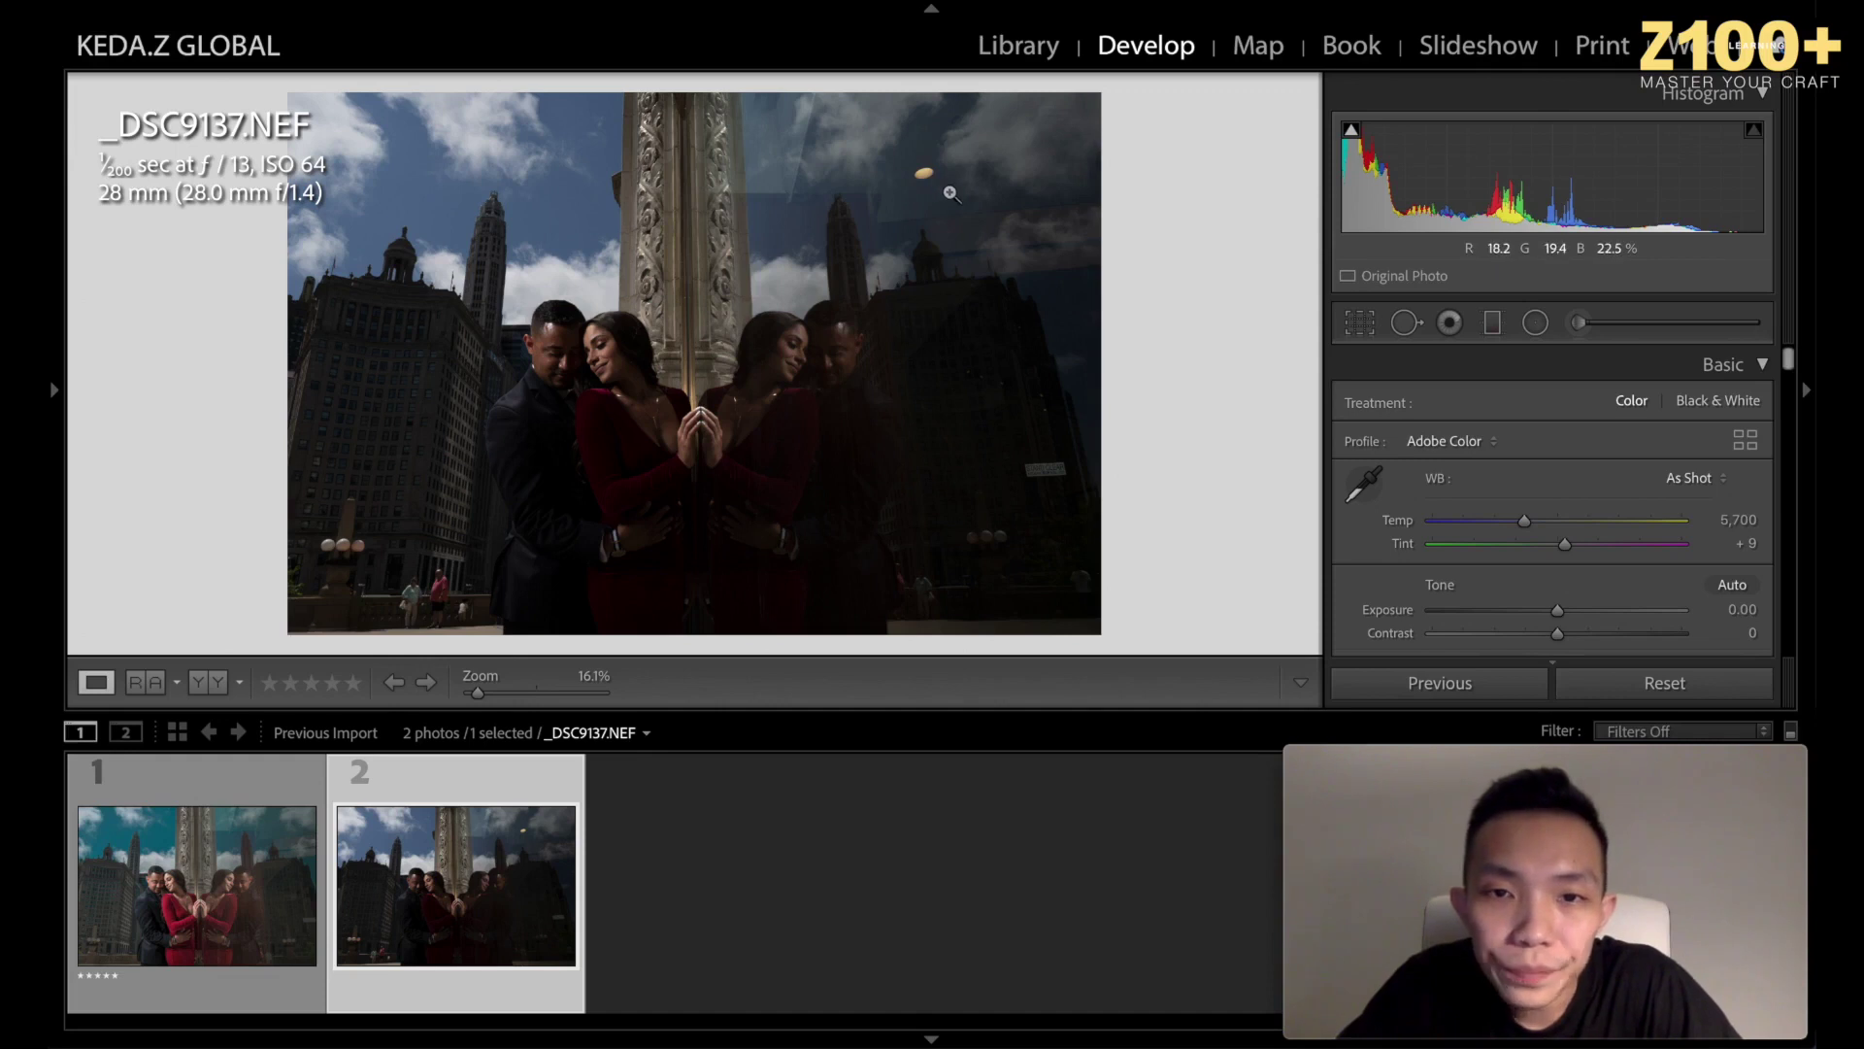
click(1044, 483)
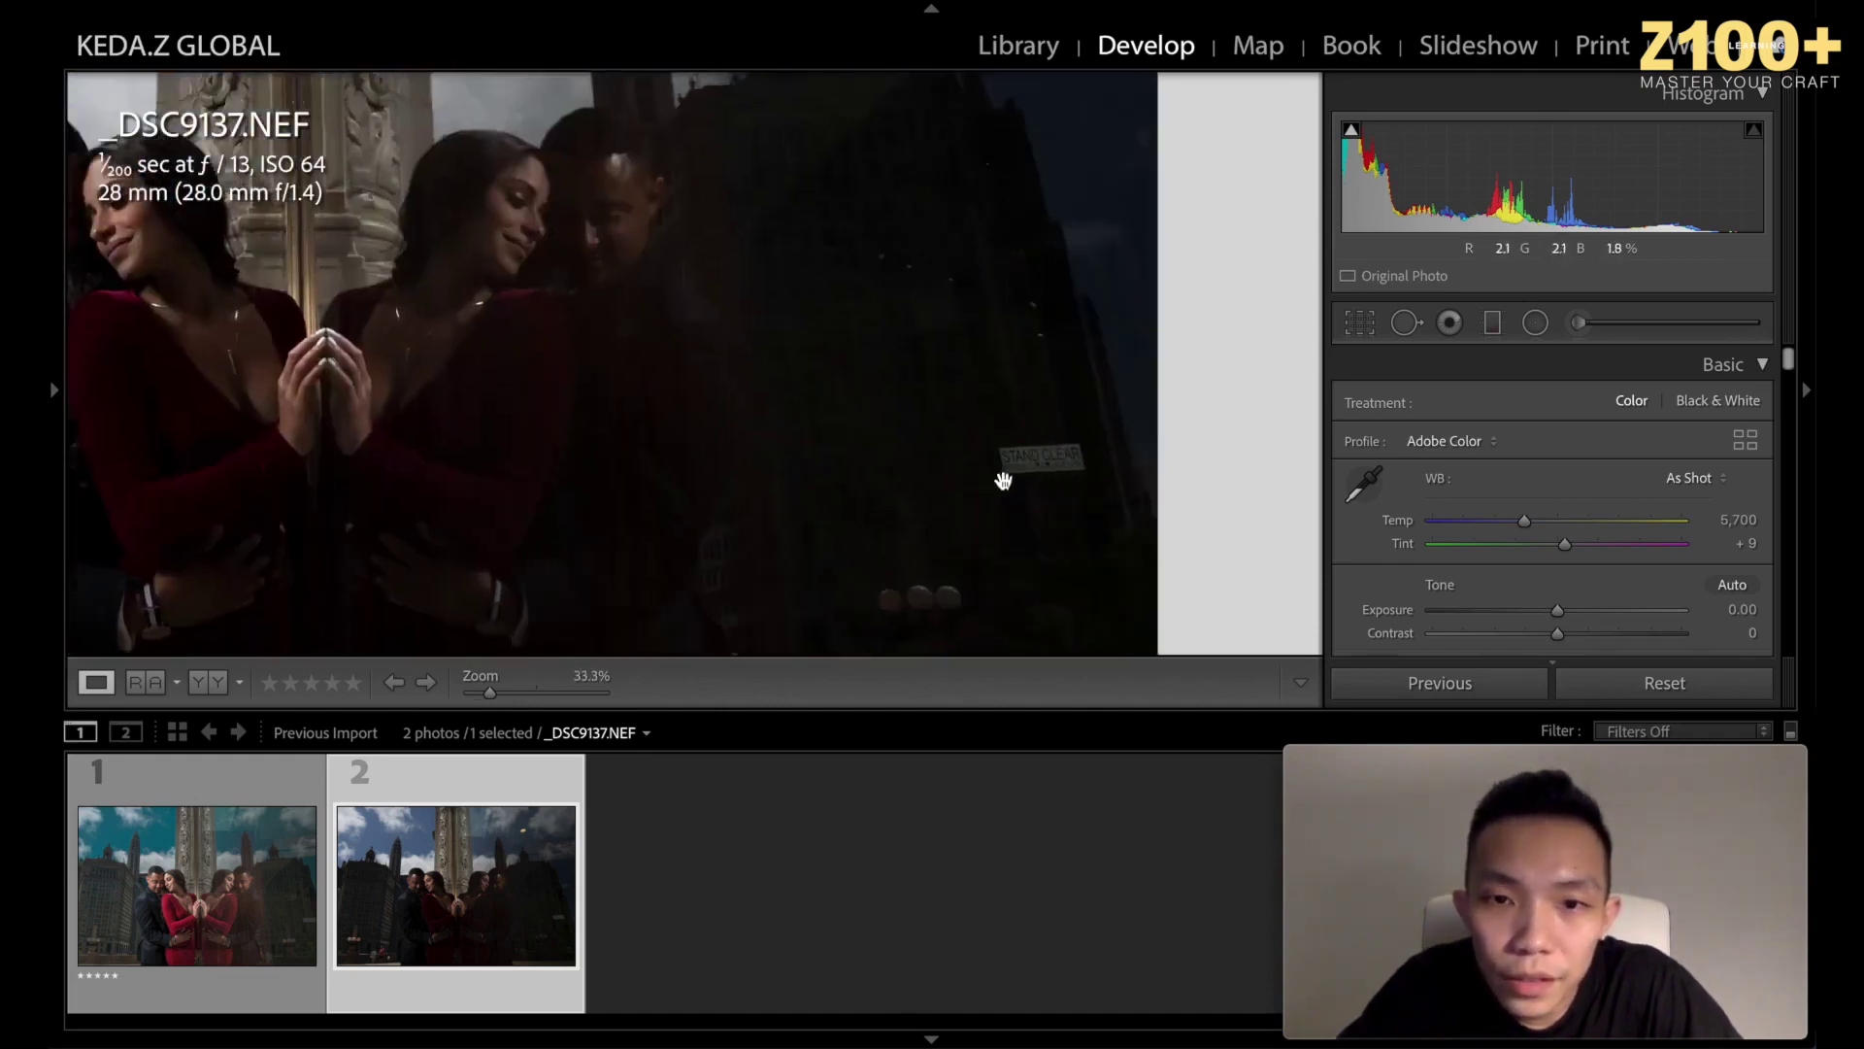
click(951, 552)
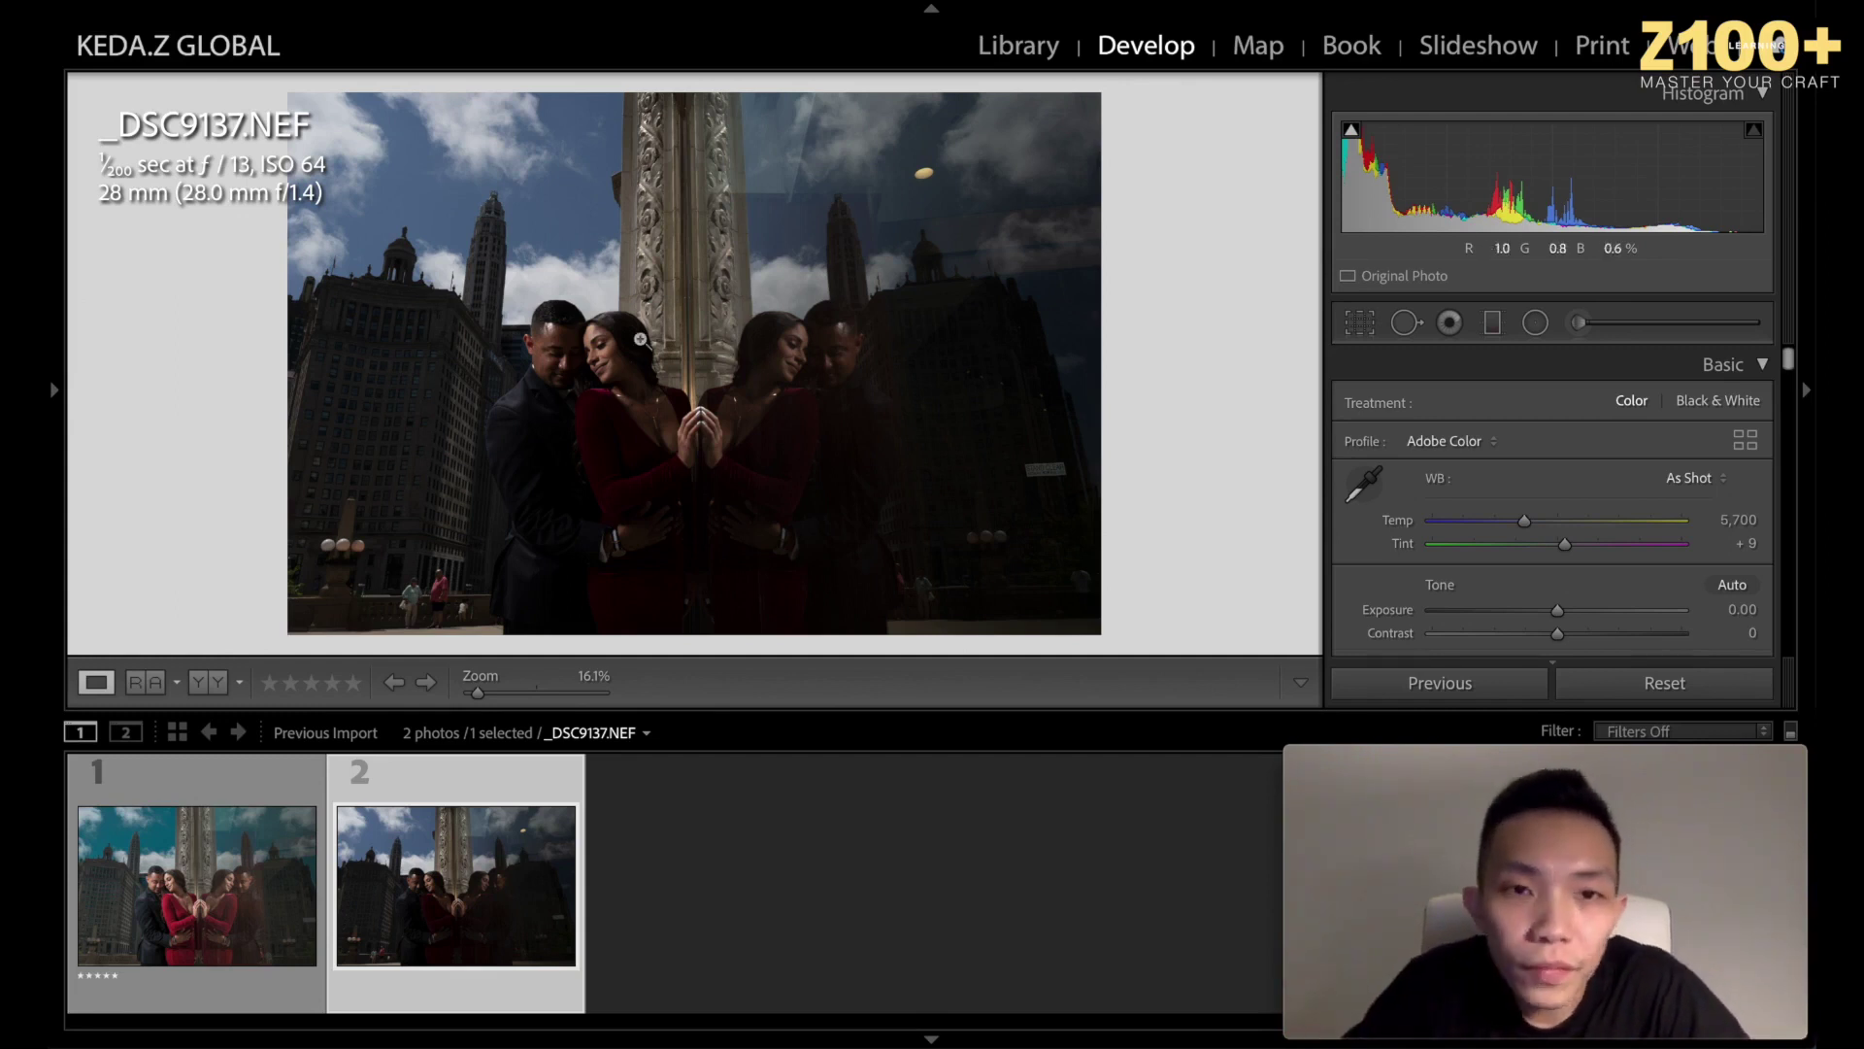
click(639, 339)
drag(637, 175, 644, 456)
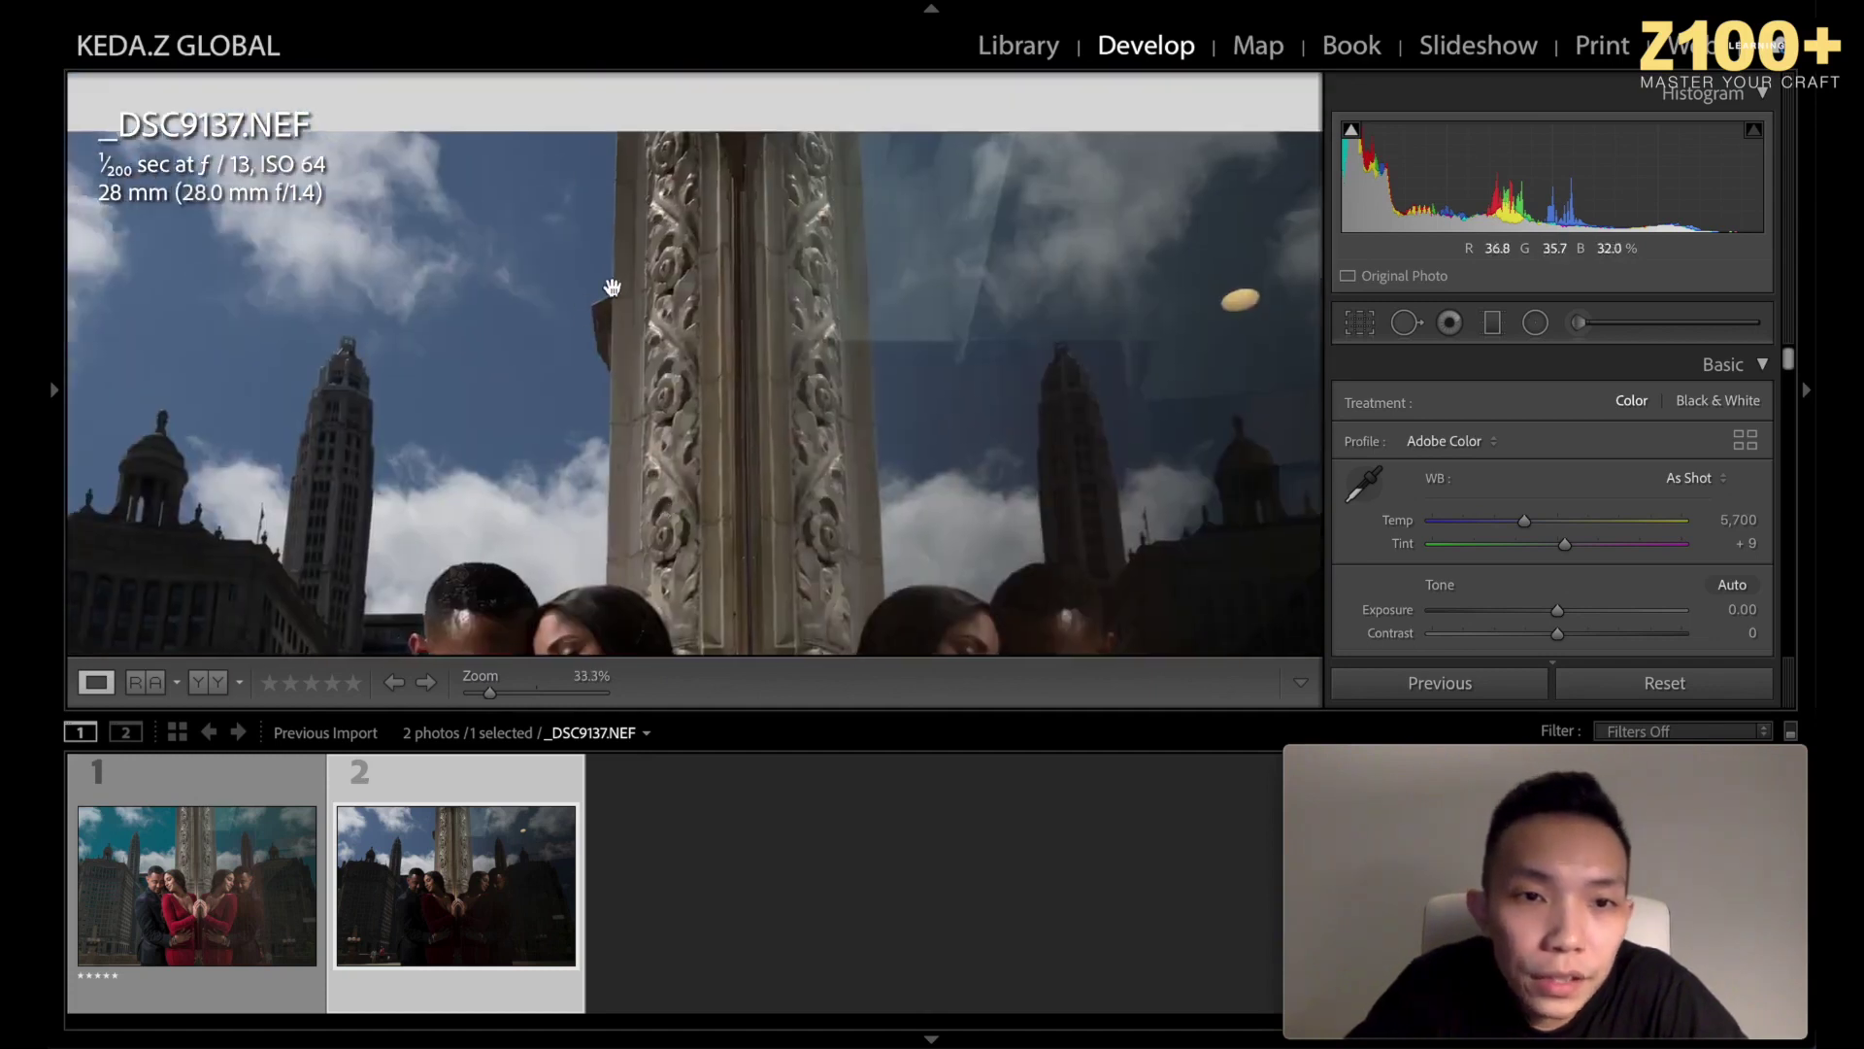
drag(596, 312, 679, 321)
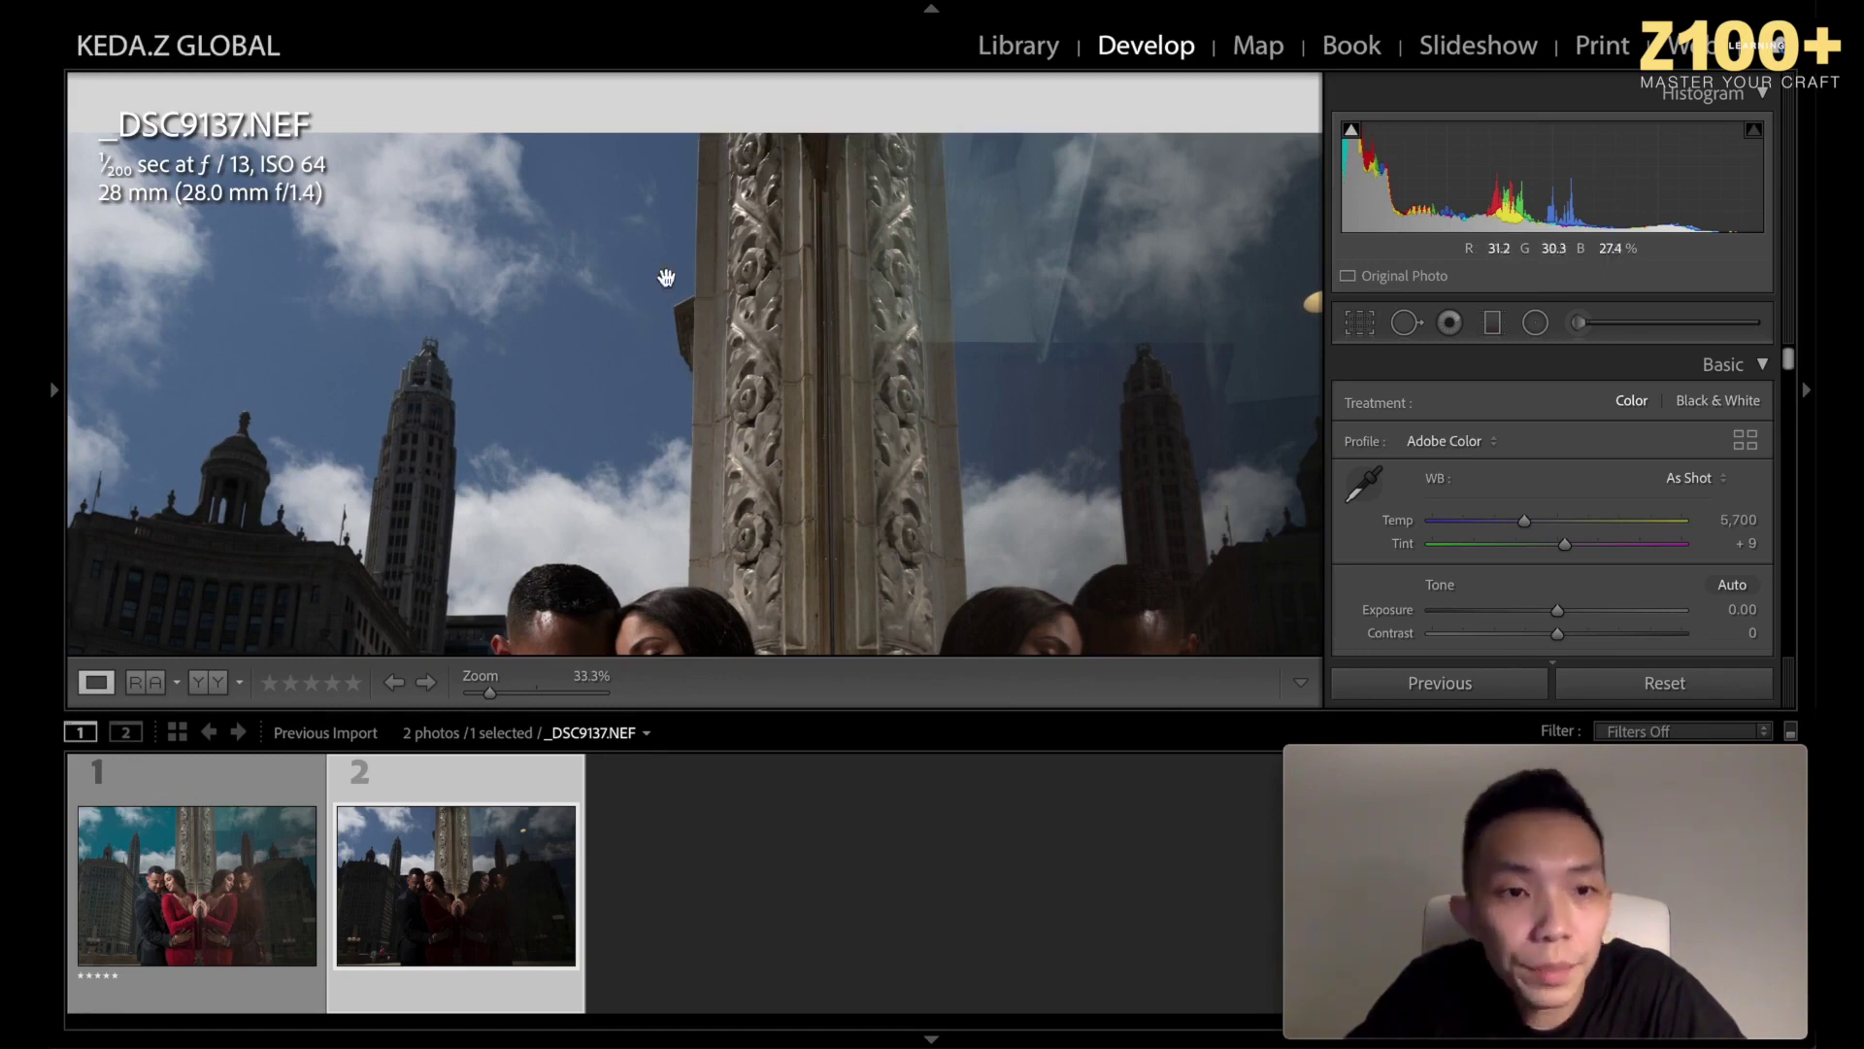
drag(667, 353, 837, 292)
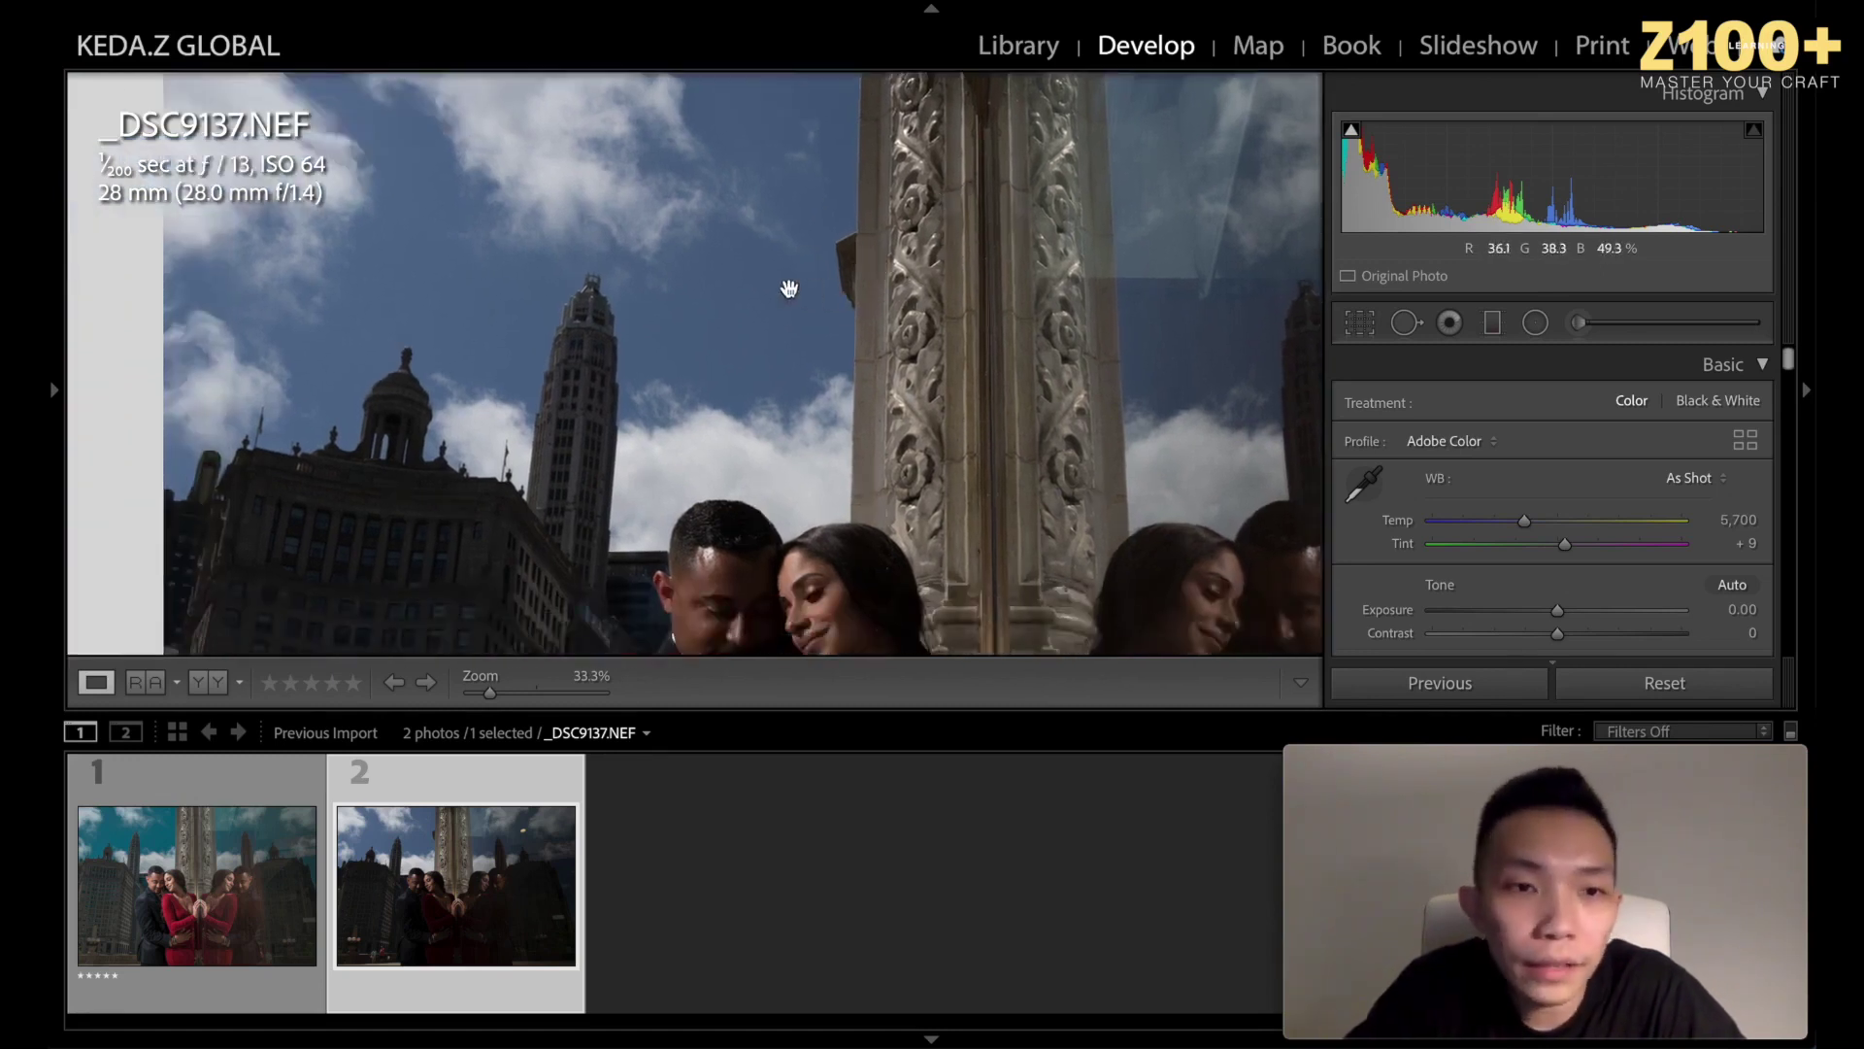
click(878, 326)
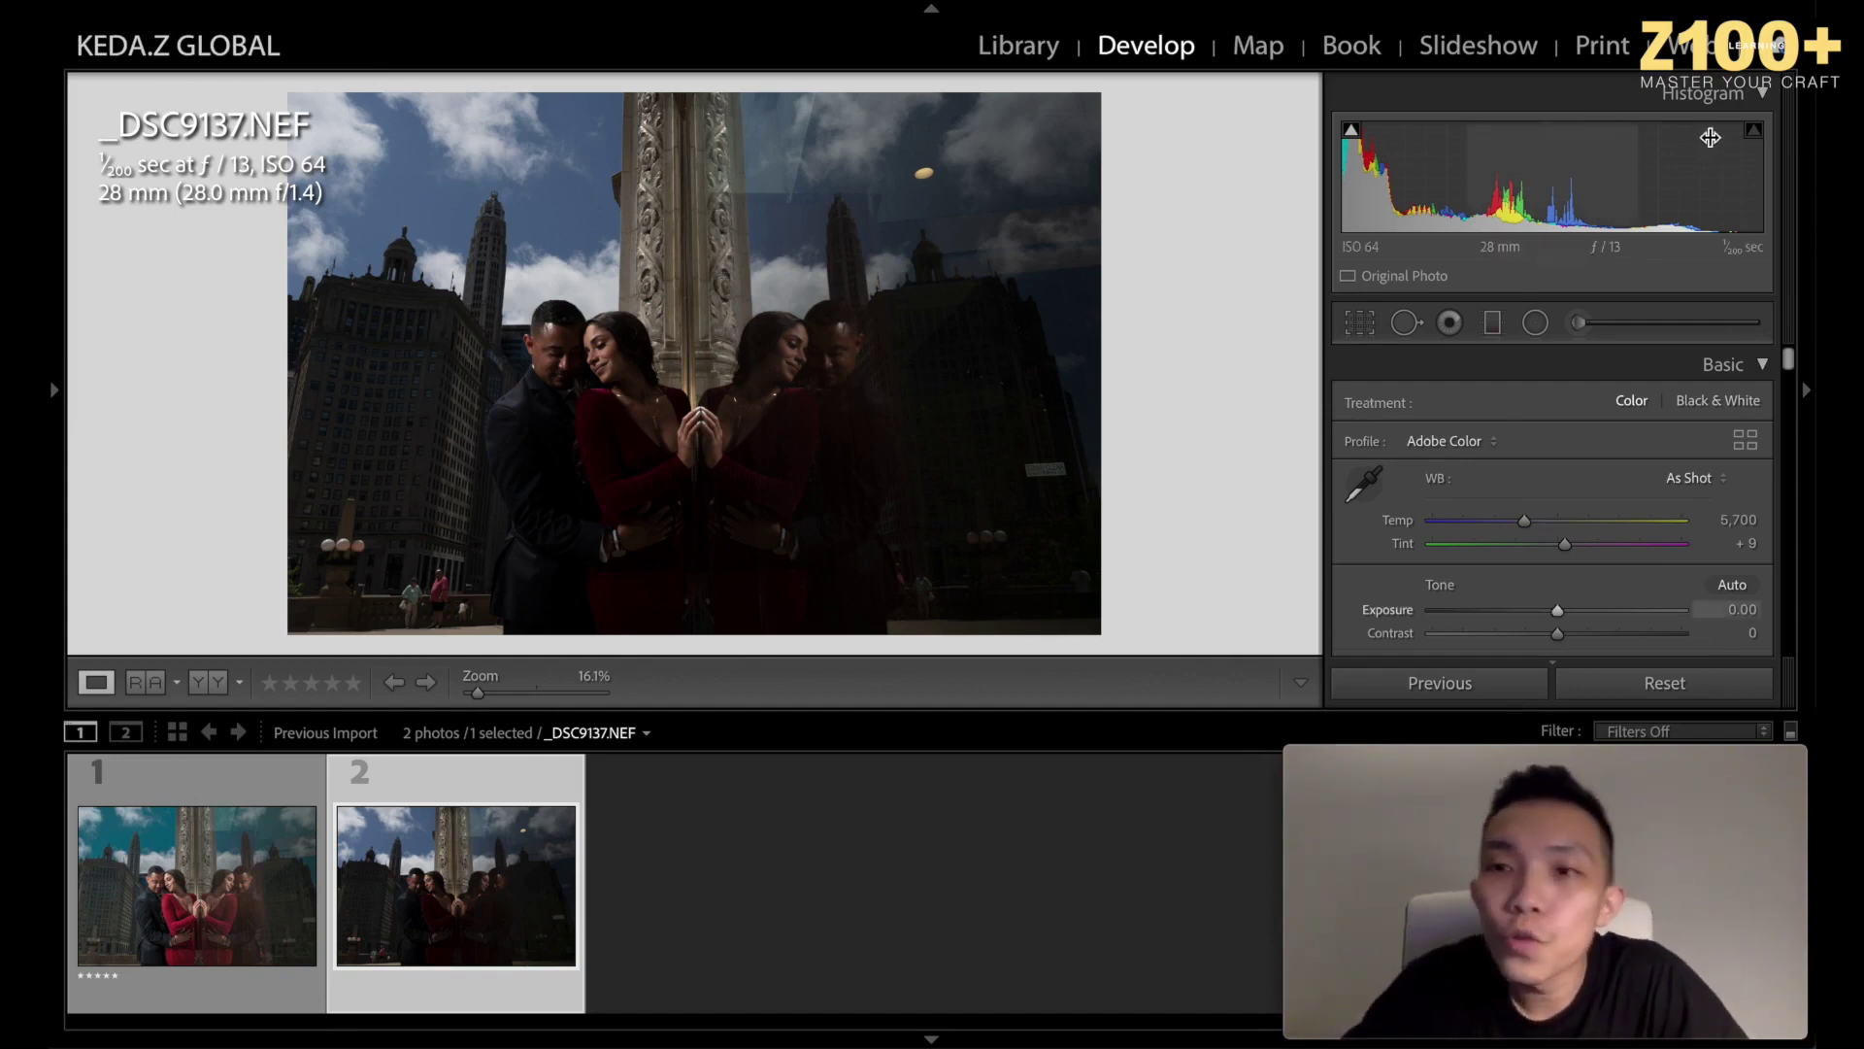
Collapse the Histogram and raise the raw photo's Shadows to +100 to brighten the couple and their reflection.
click(1762, 94)
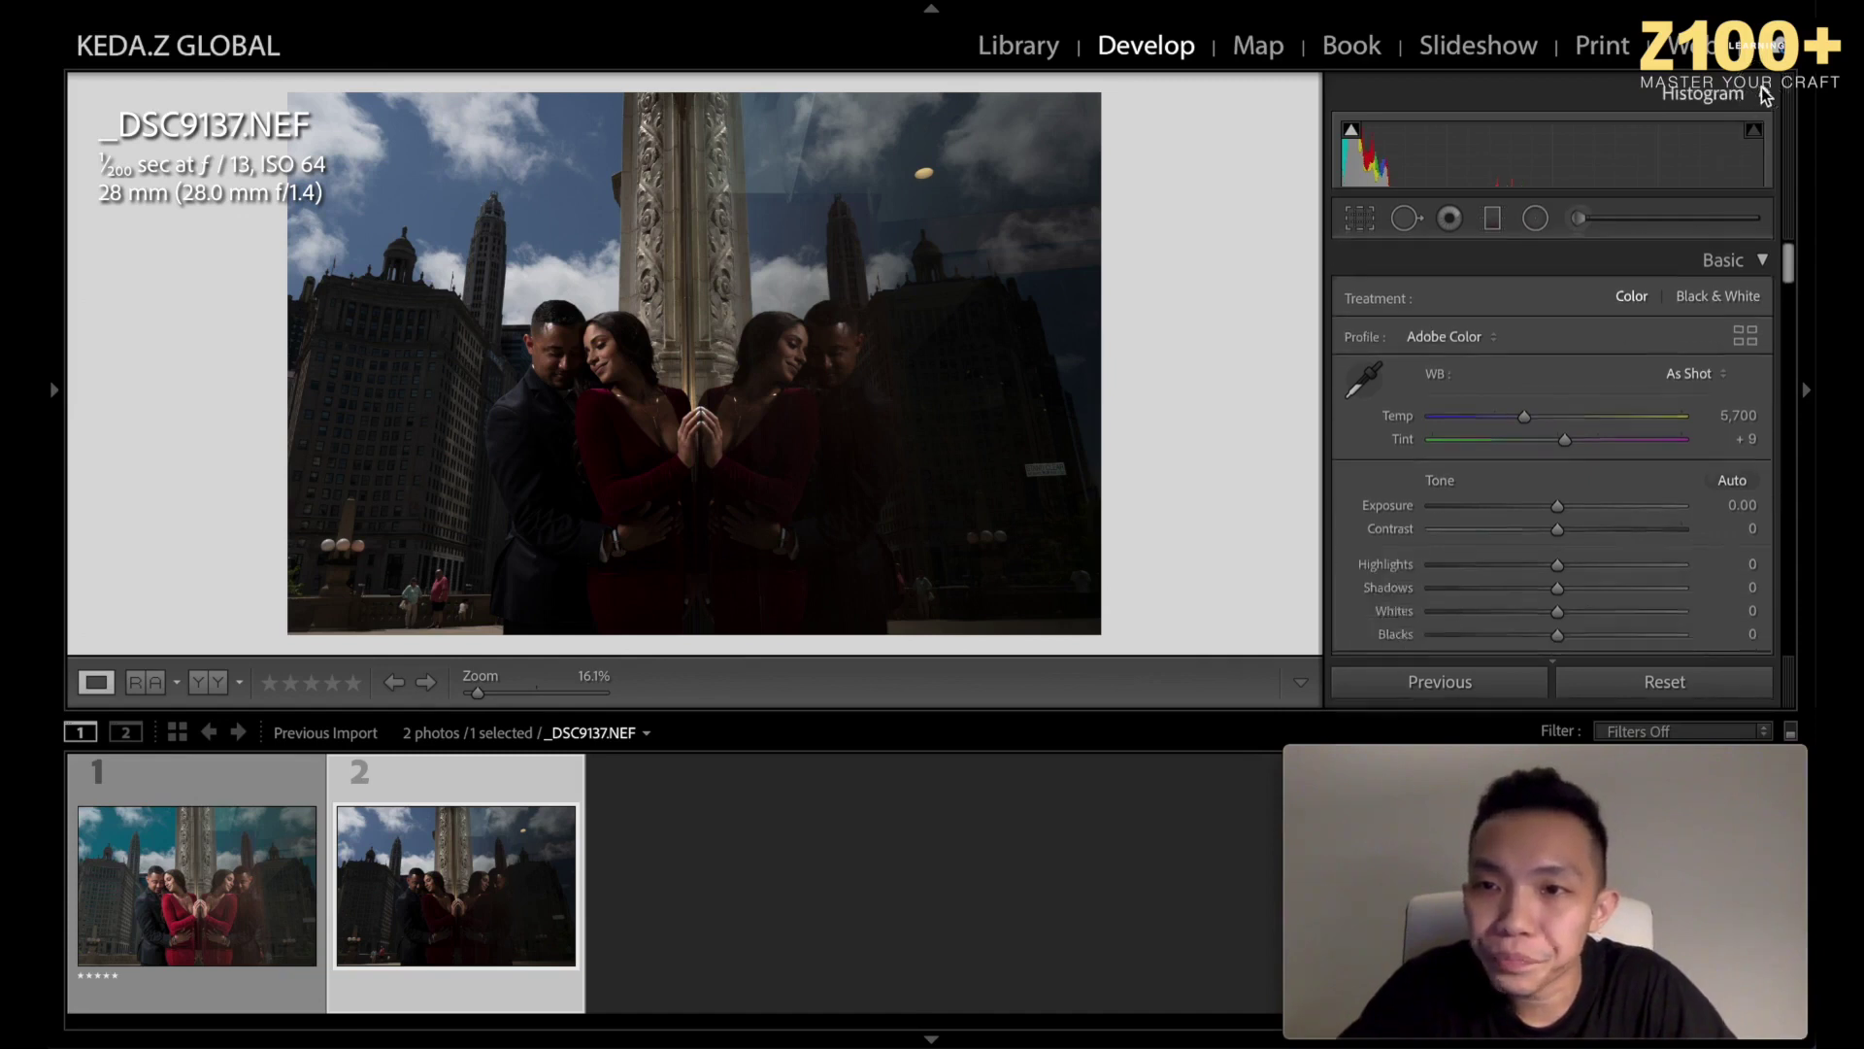
scroll(1678, 428, down, 2)
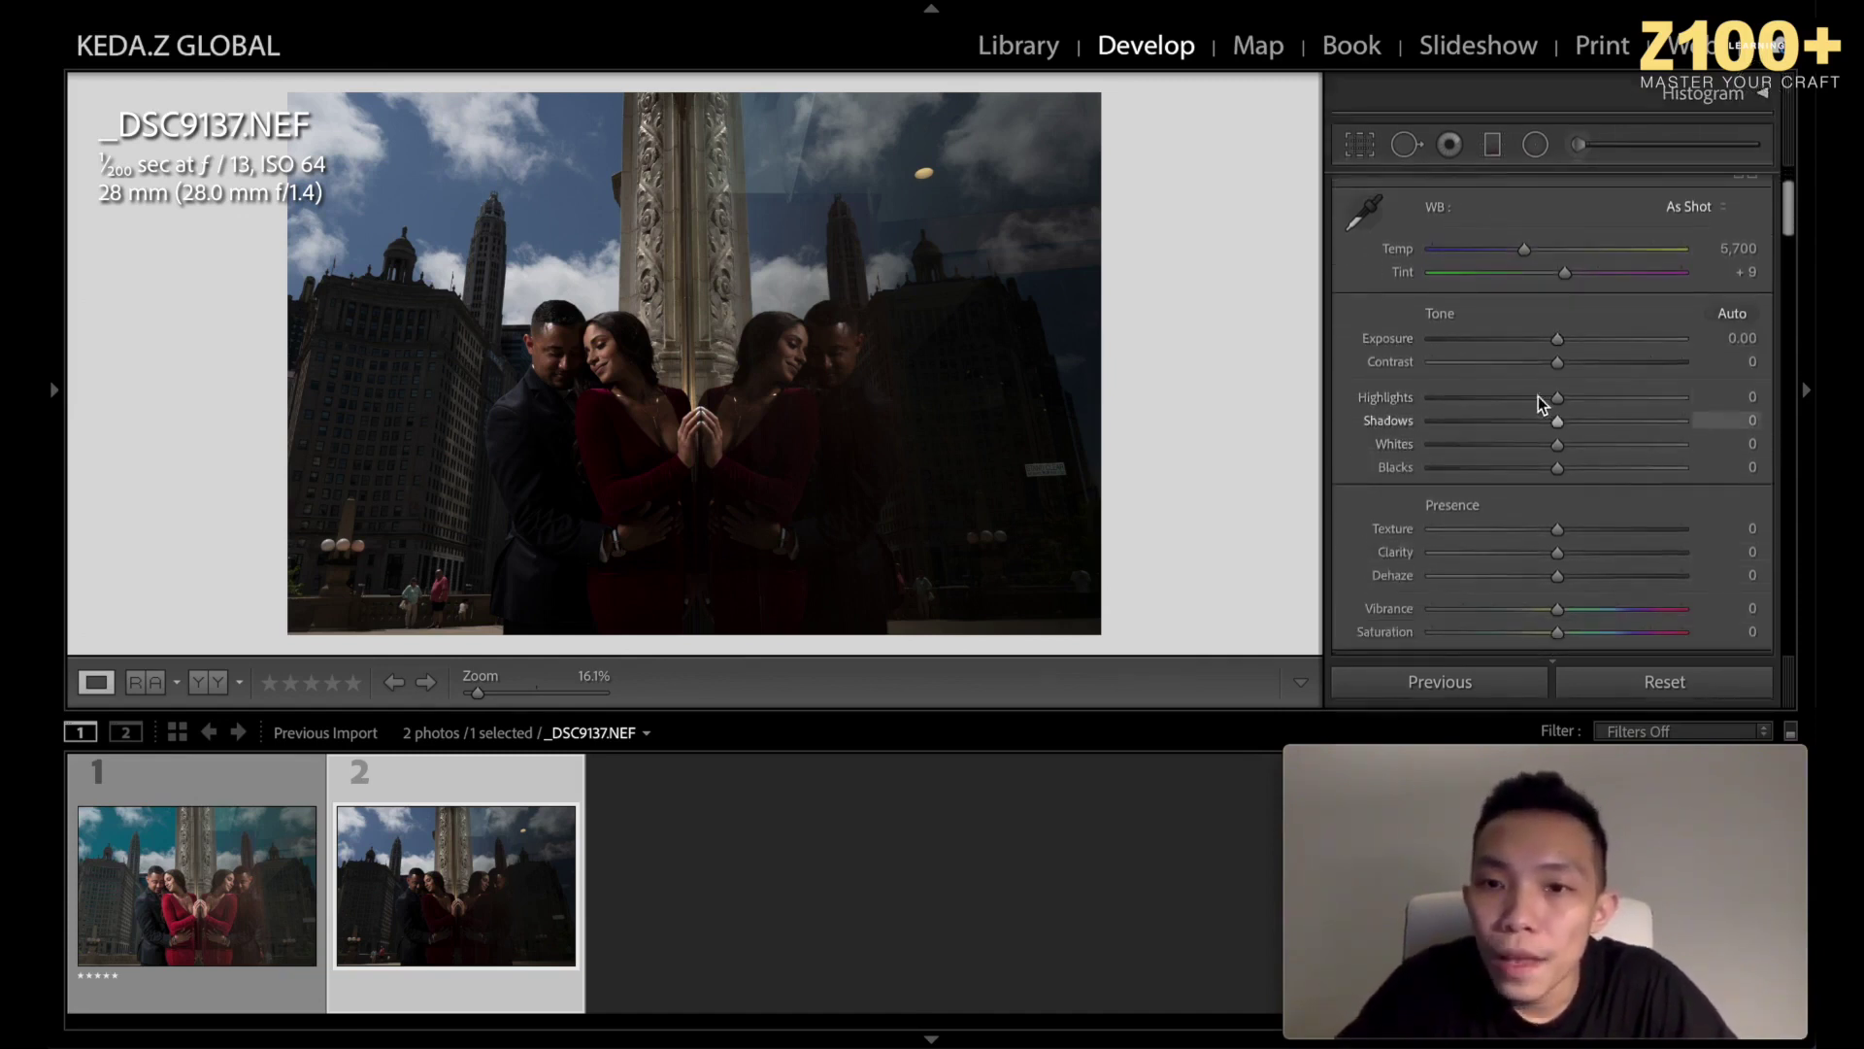
drag(1545, 418, 1666, 433)
click(1565, 425)
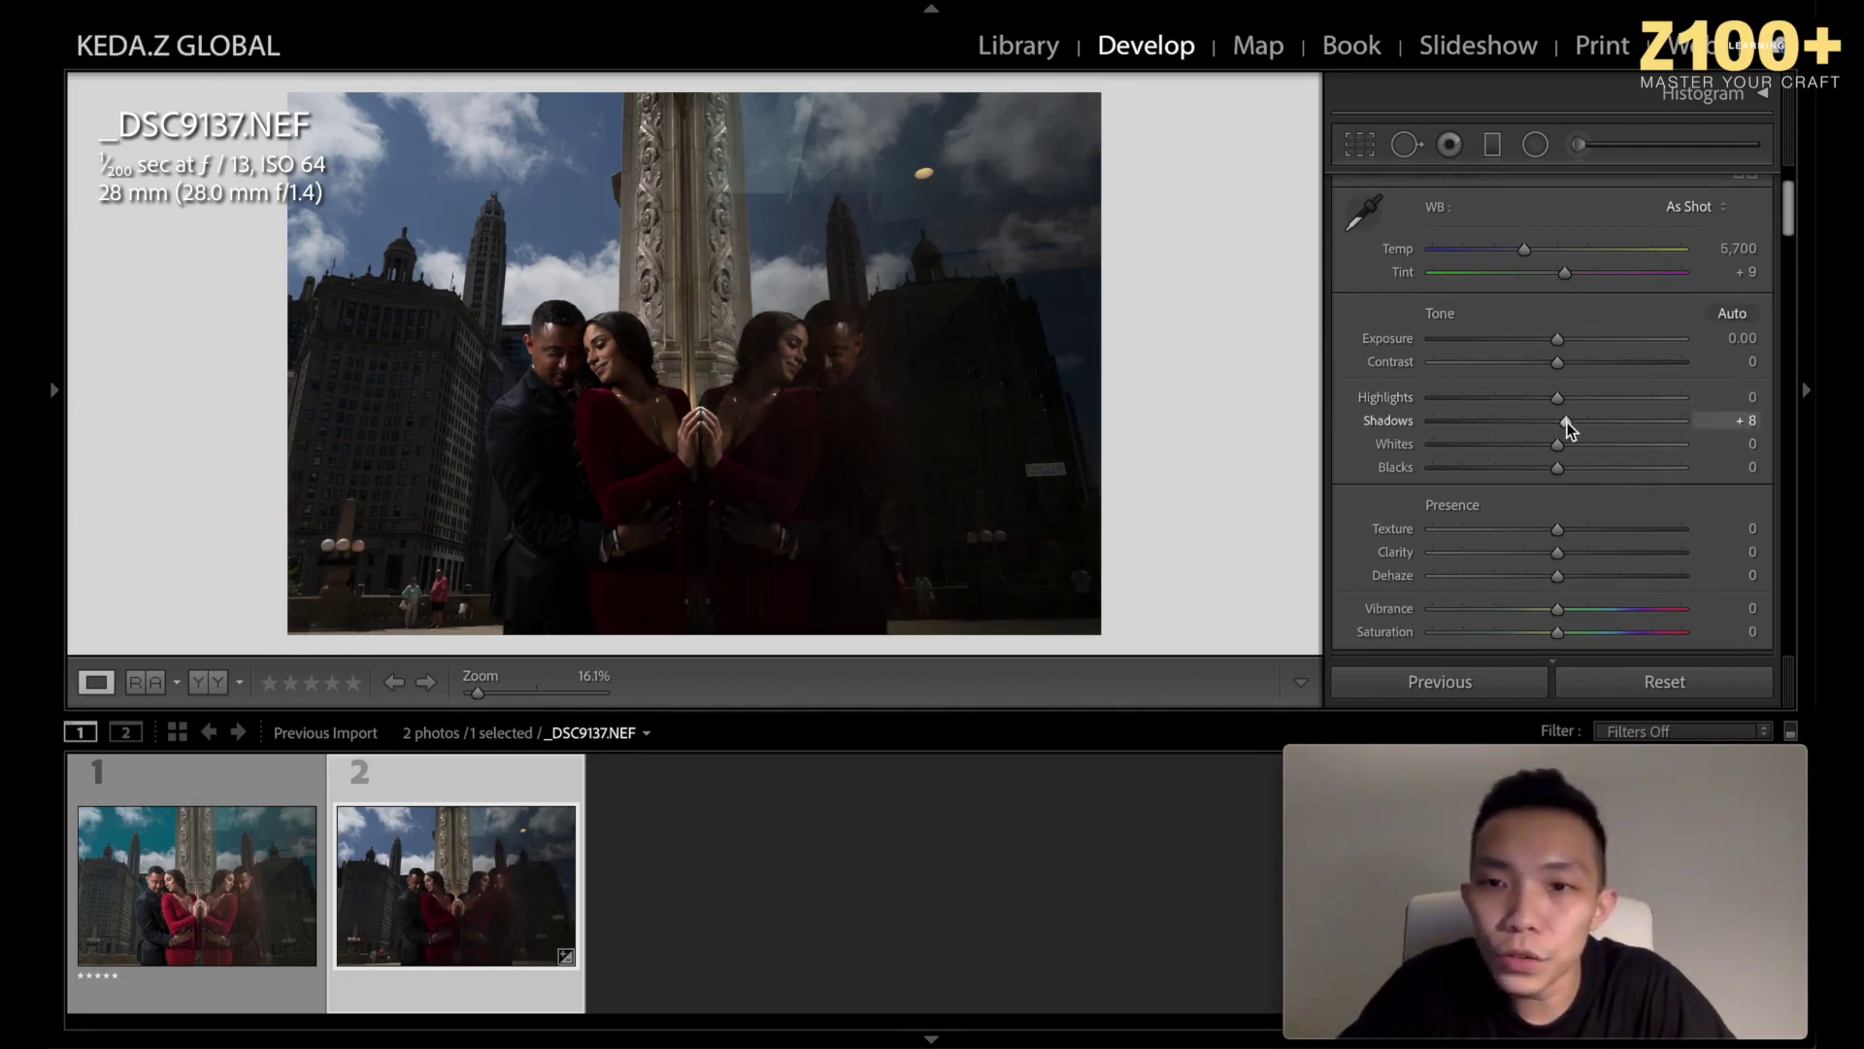
mouse_move(835, 429)
mouse_down()
mouse_move(813, 385)
mouse_move(816, 402)
mouse_up()
drag(1643, 421, 1739, 417)
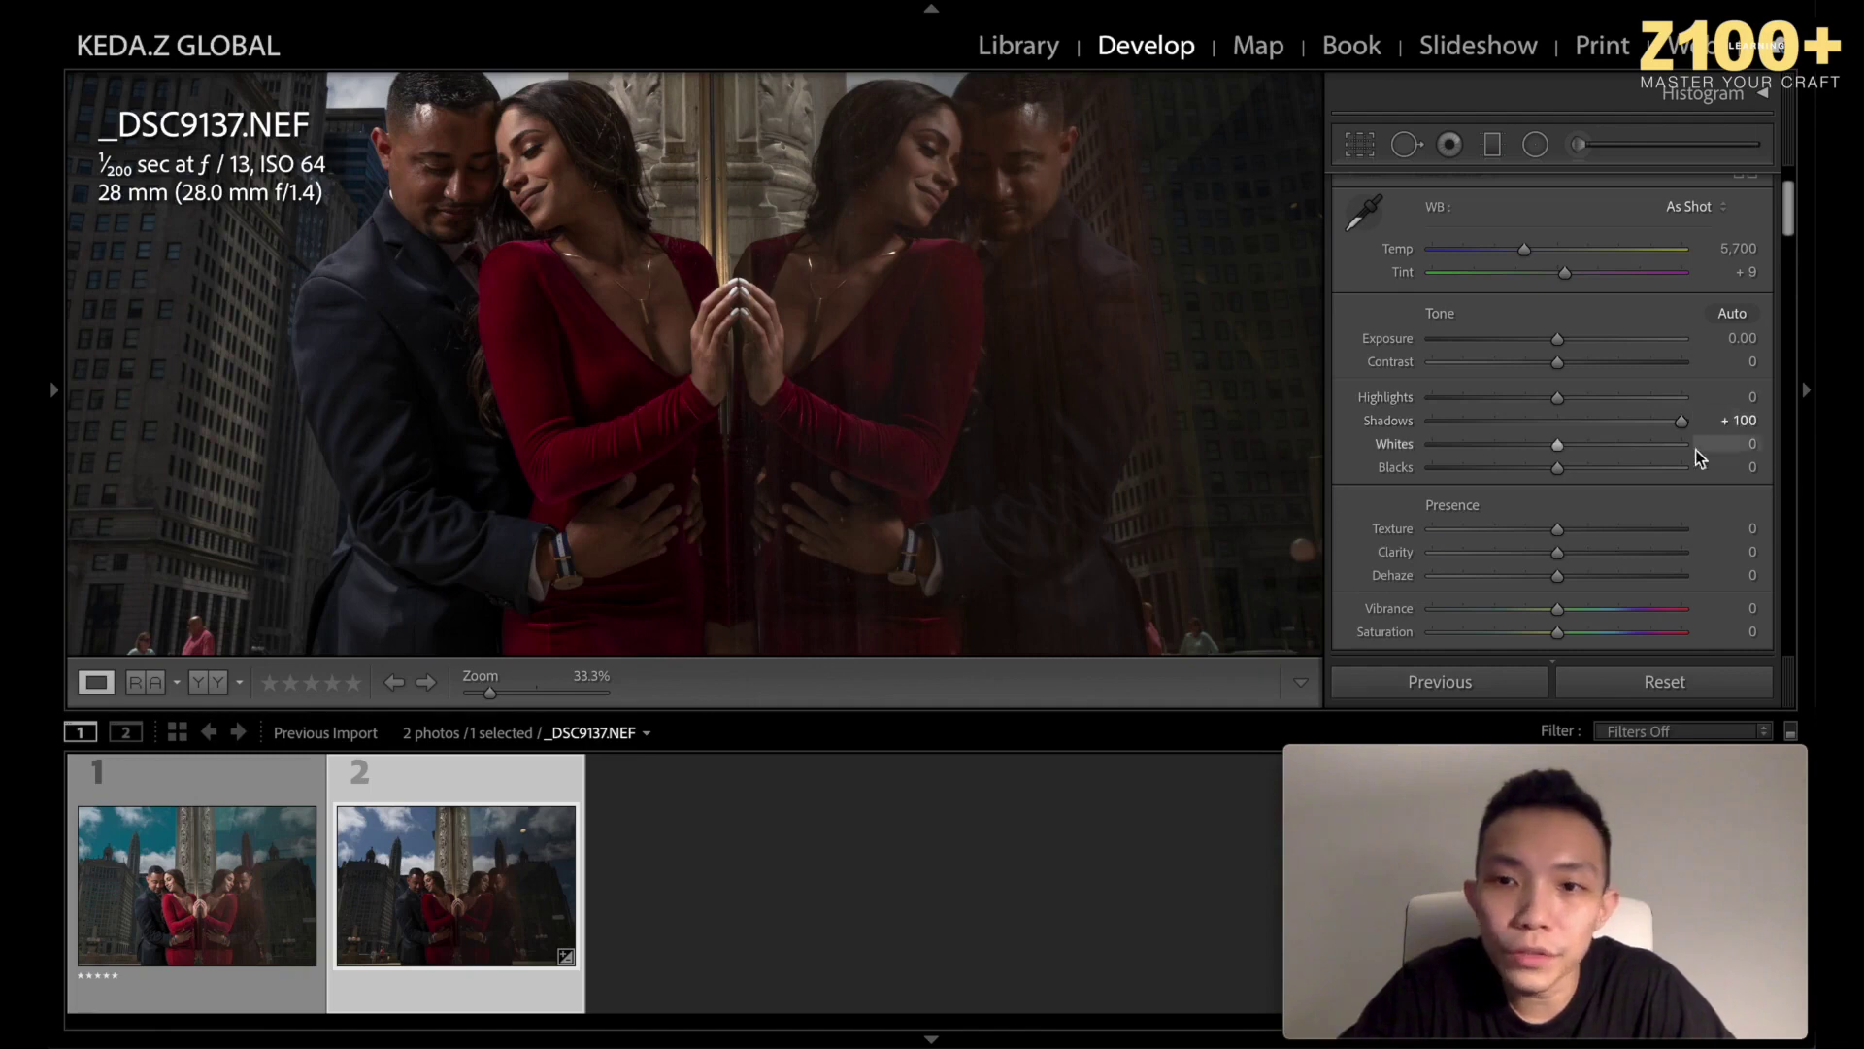
click(1556, 419)
drag(1557, 419, 1811, 421)
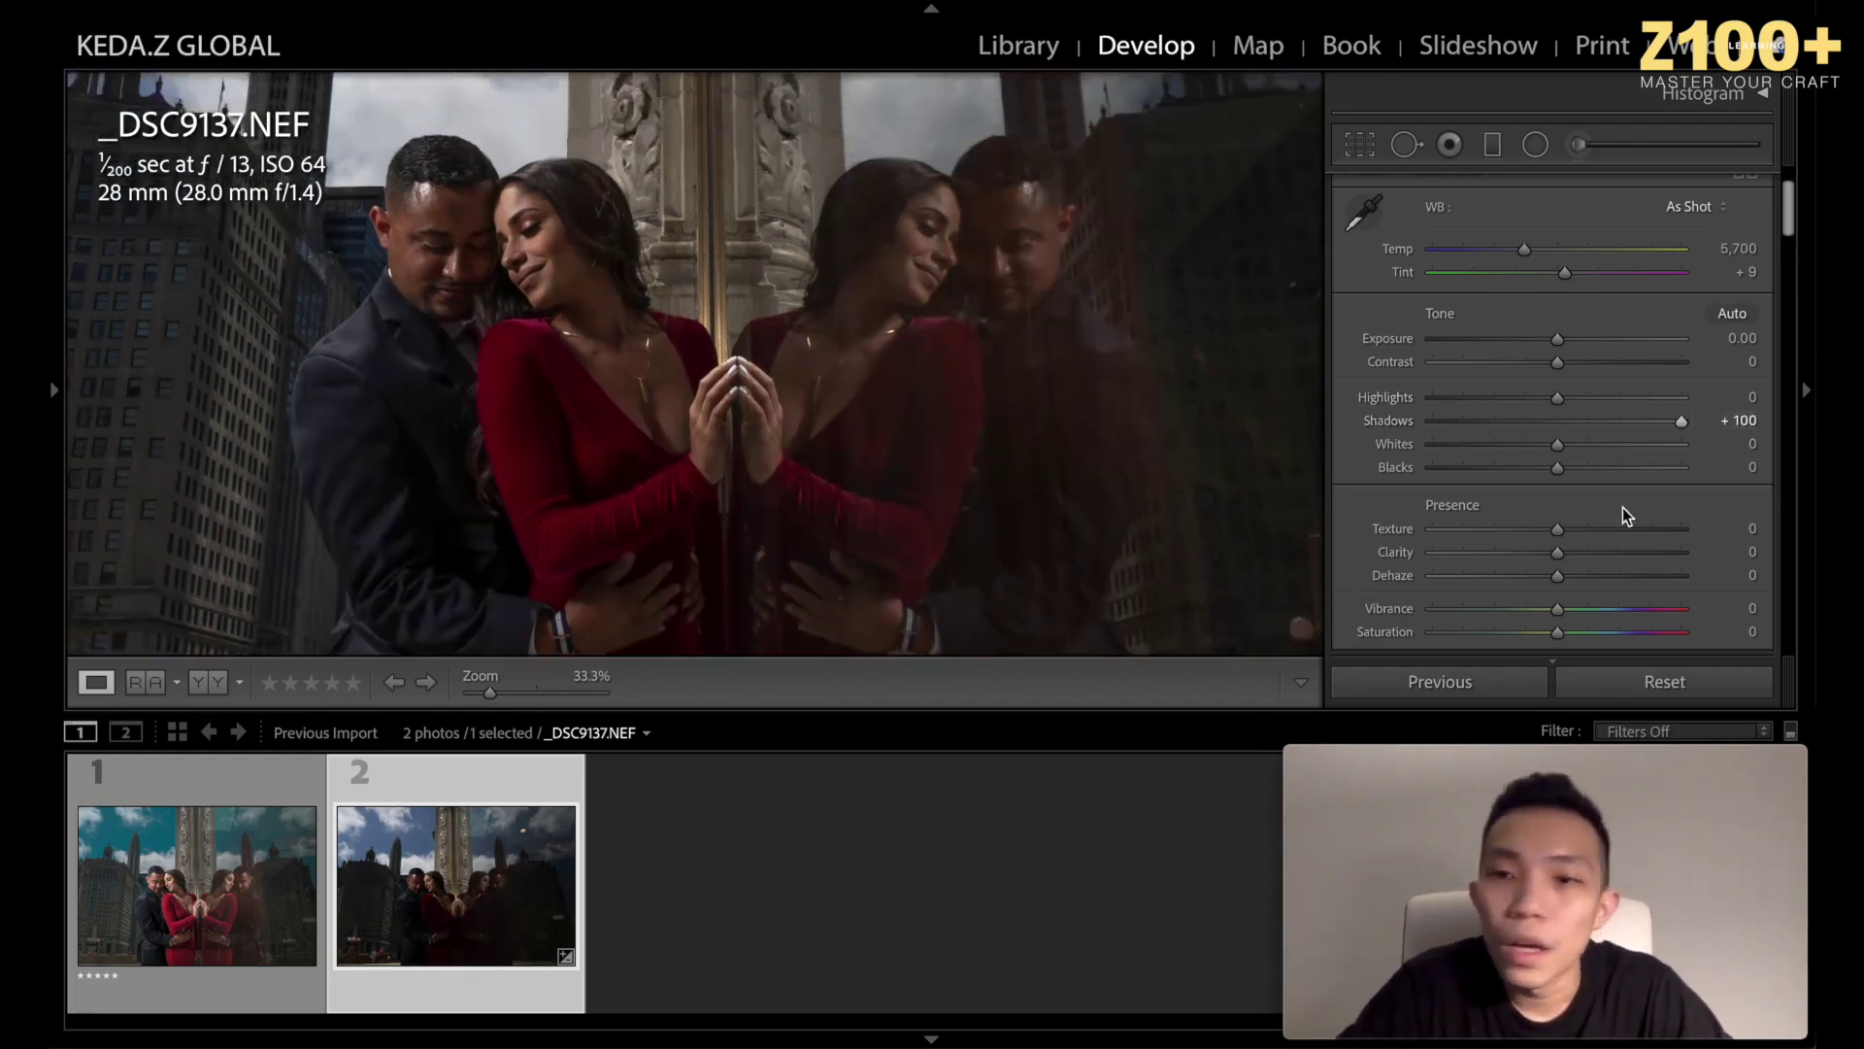
drag(1558, 419, 1683, 417)
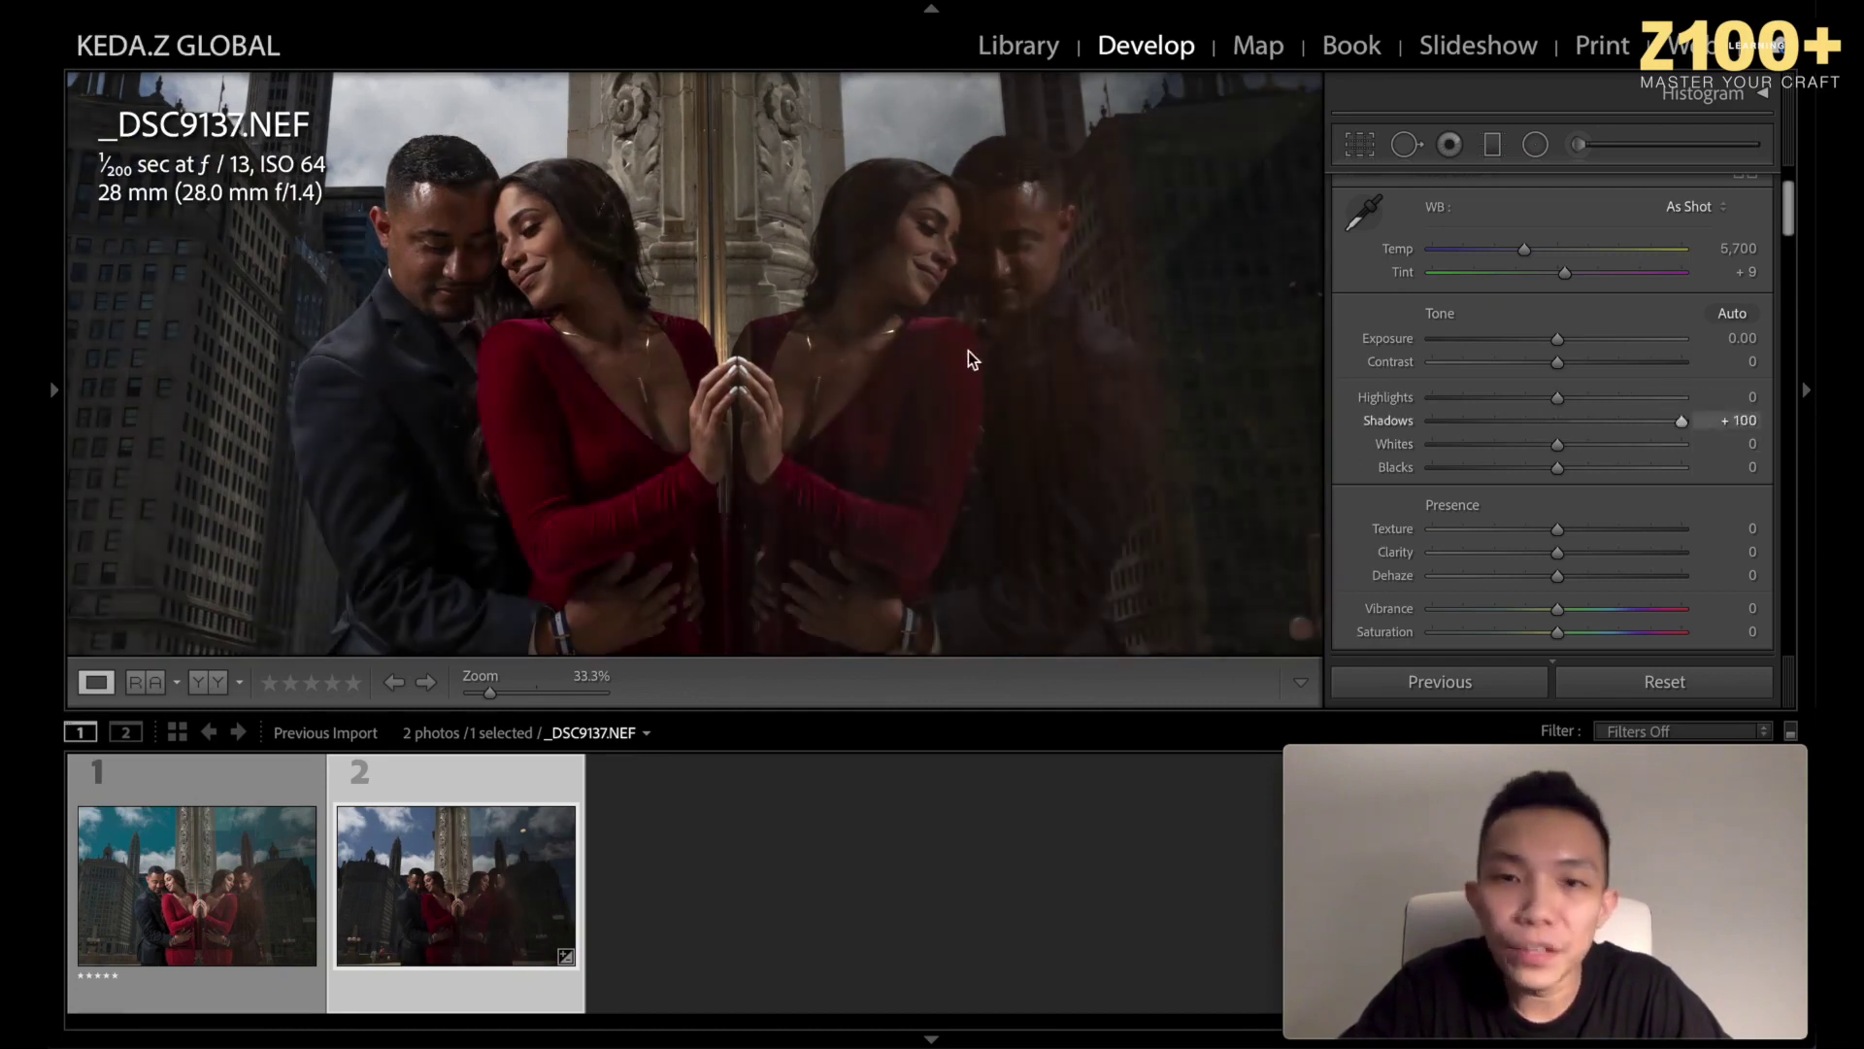
Try Highlights at -100, and settle on -60 to recover the sky and clouds.
click(796, 331)
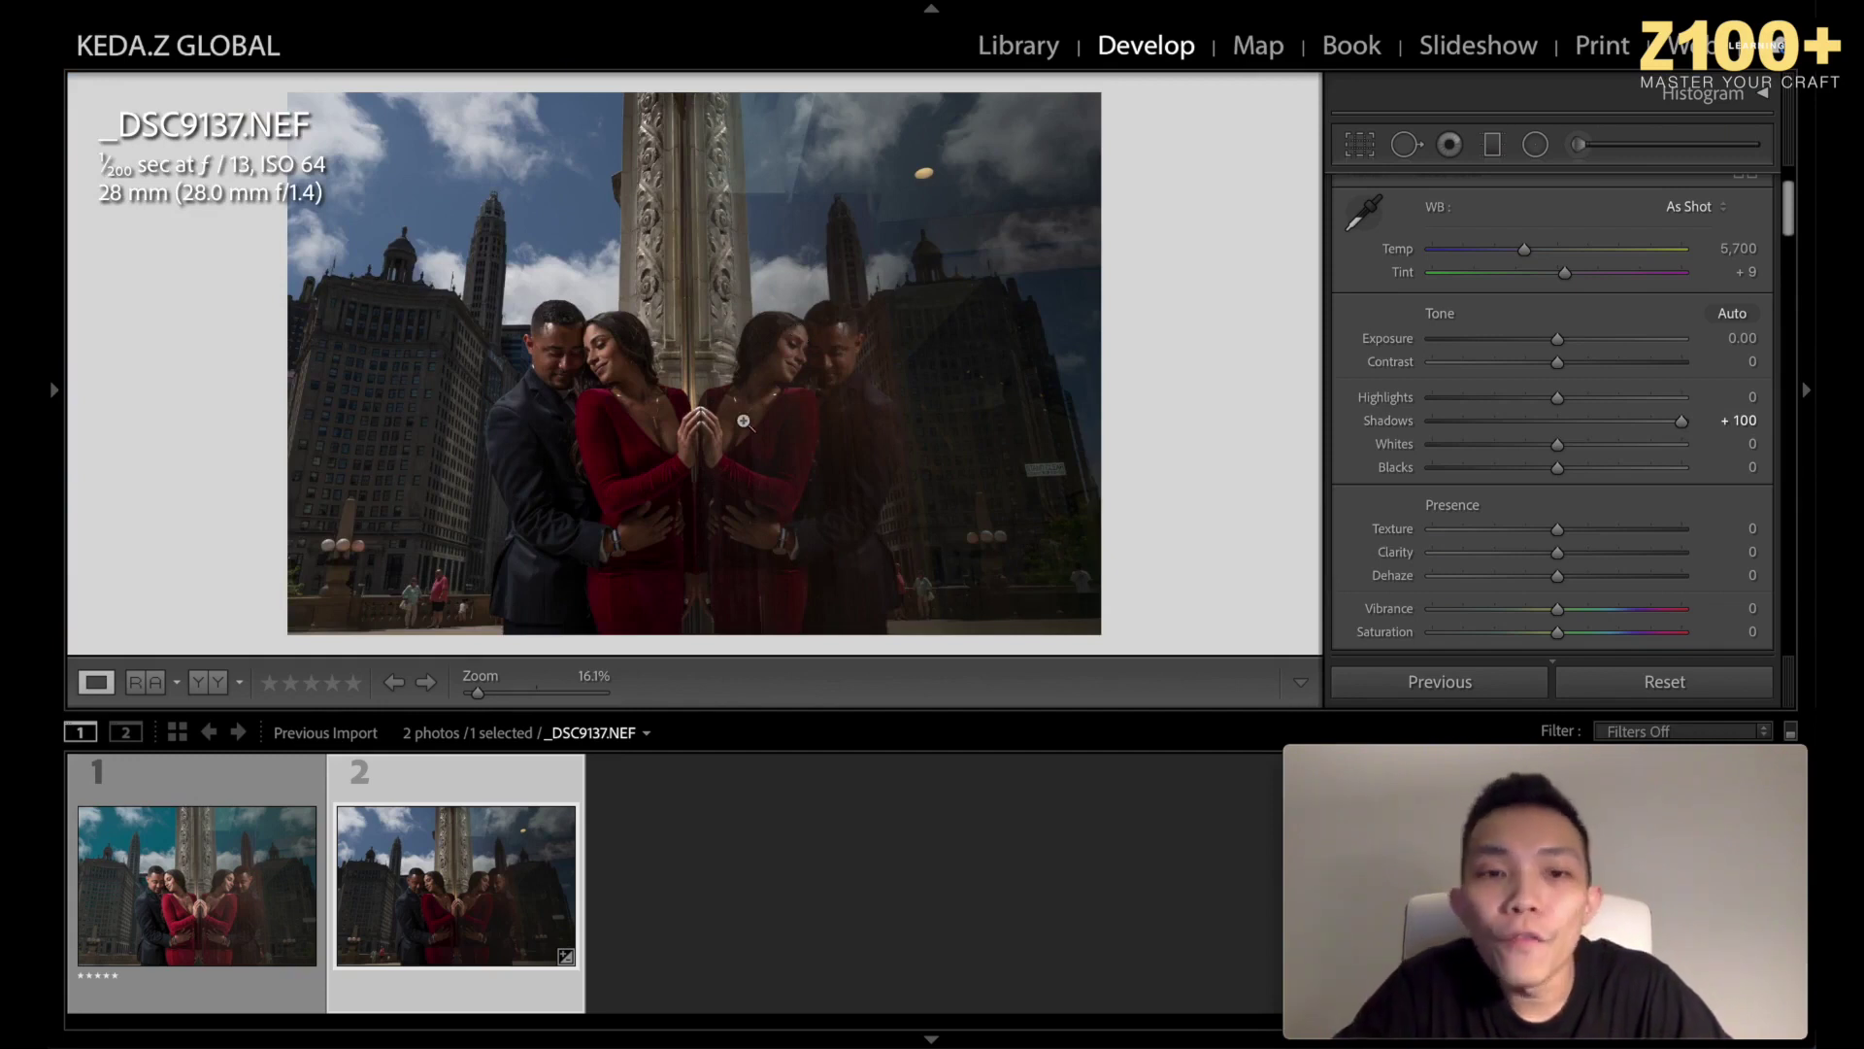
click(649, 391)
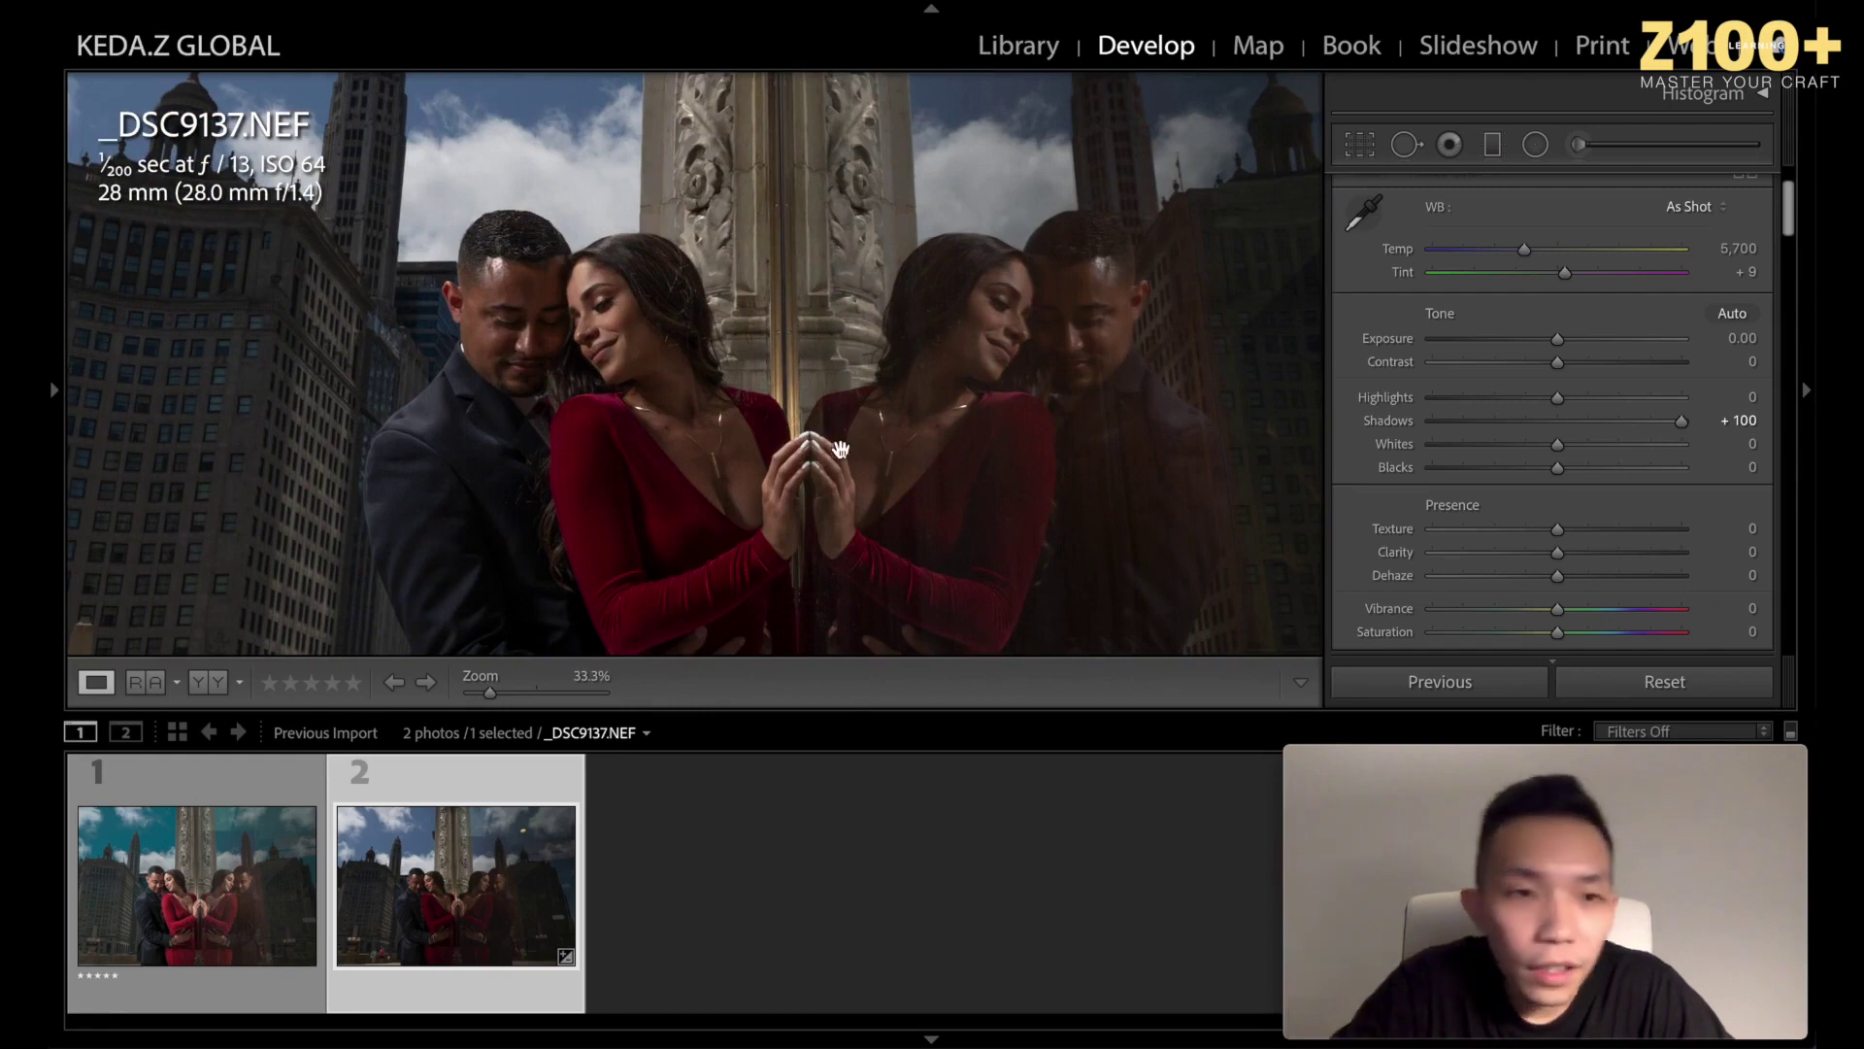
click(893, 359)
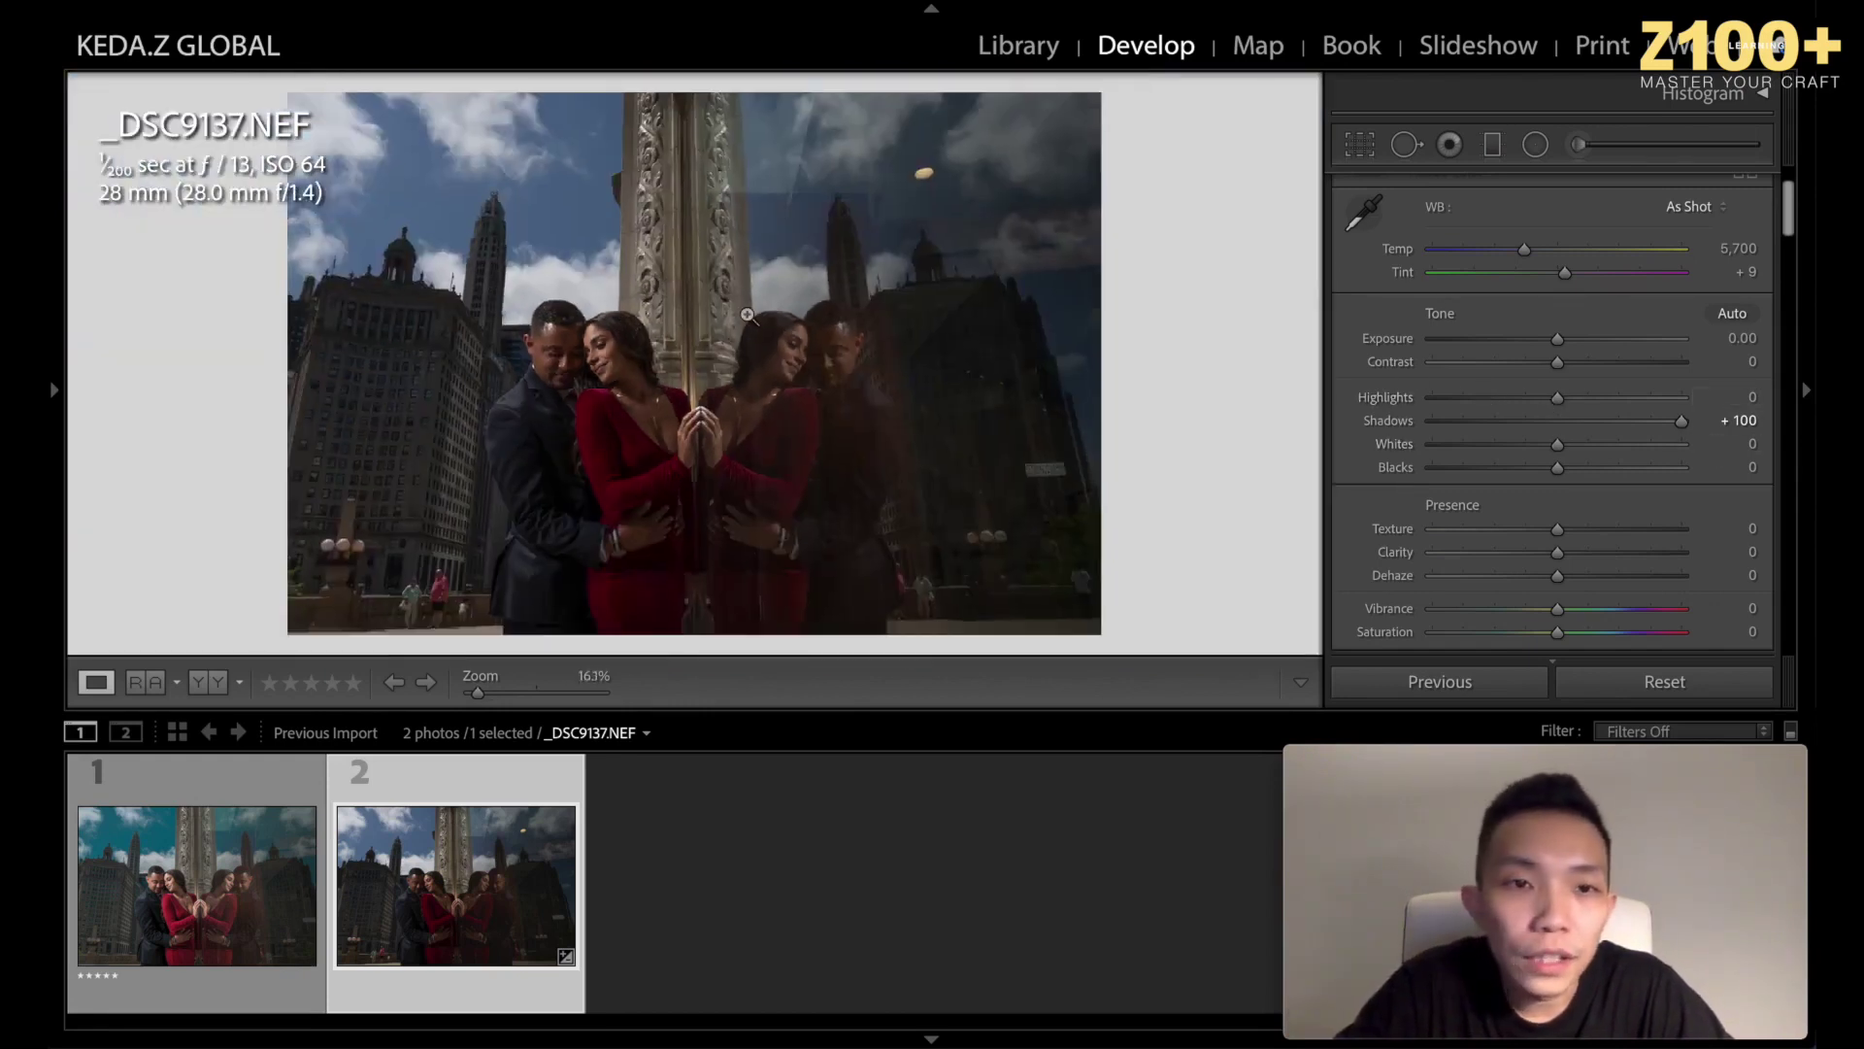
click(529, 277)
drag(533, 282, 716, 376)
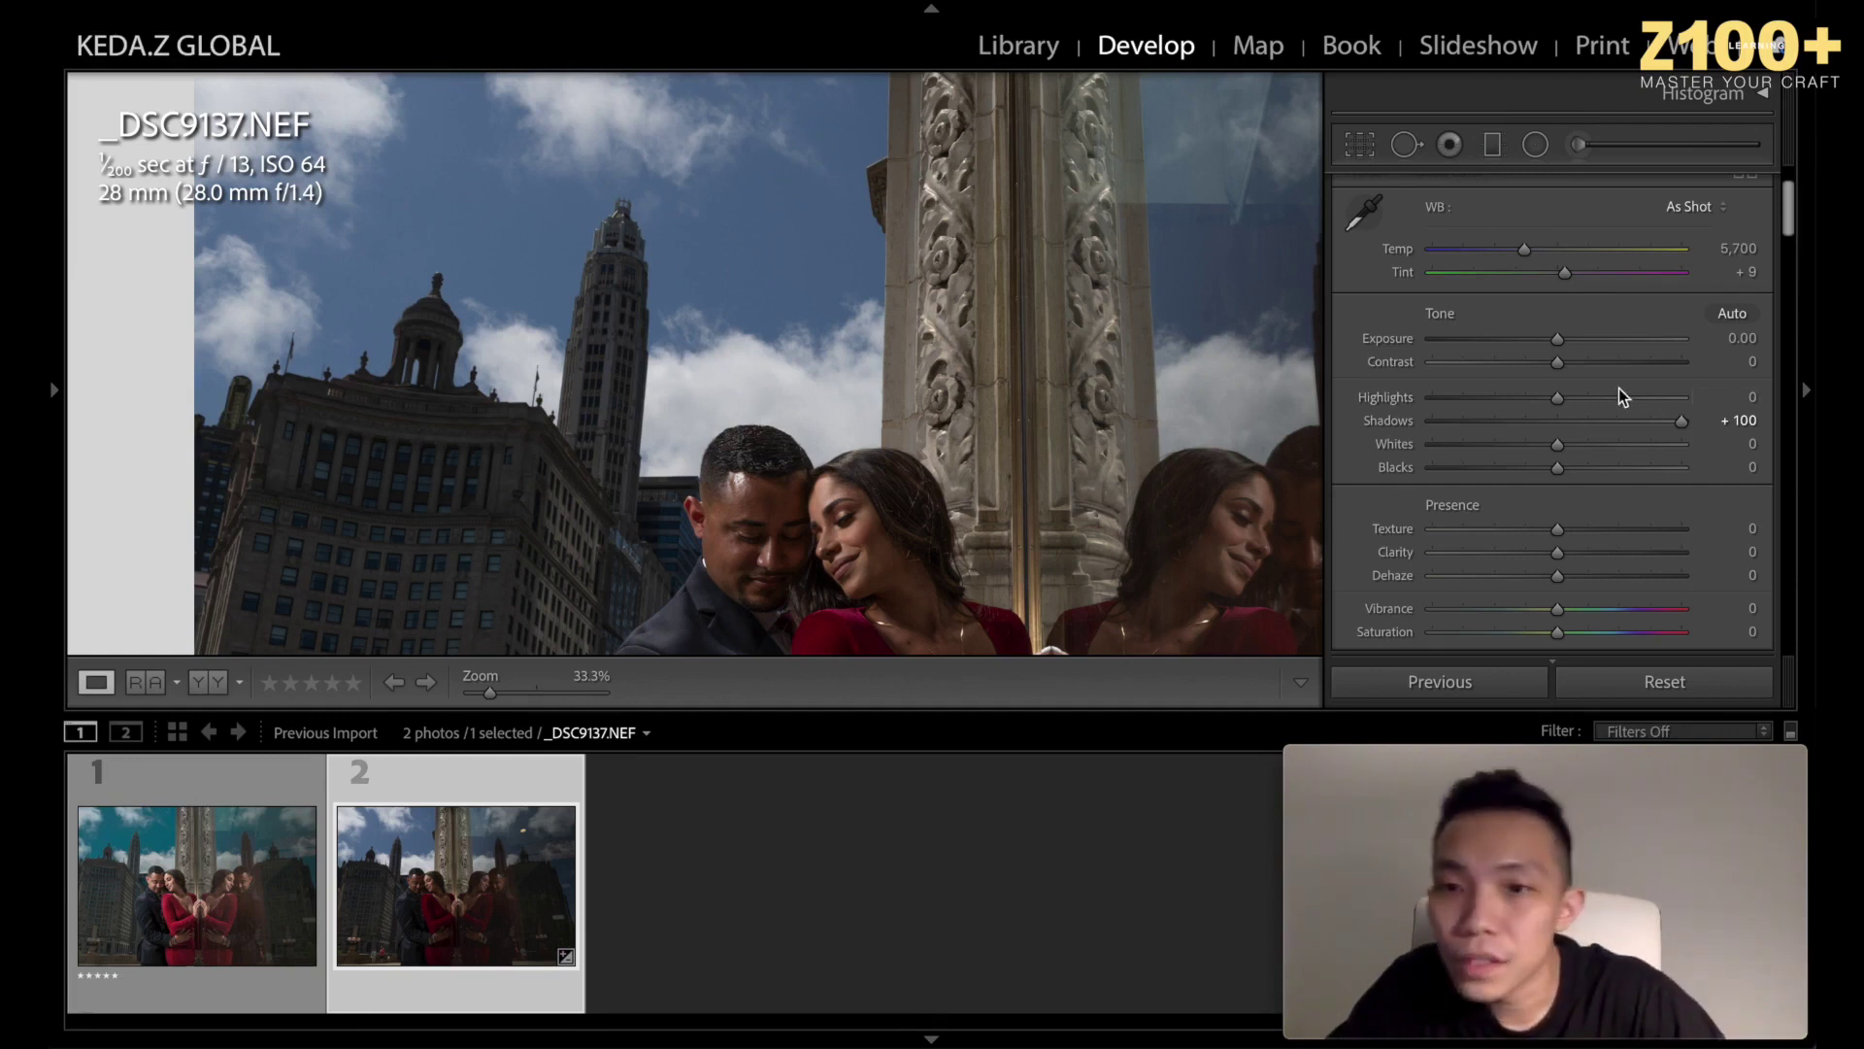
drag(1557, 401, 1427, 398)
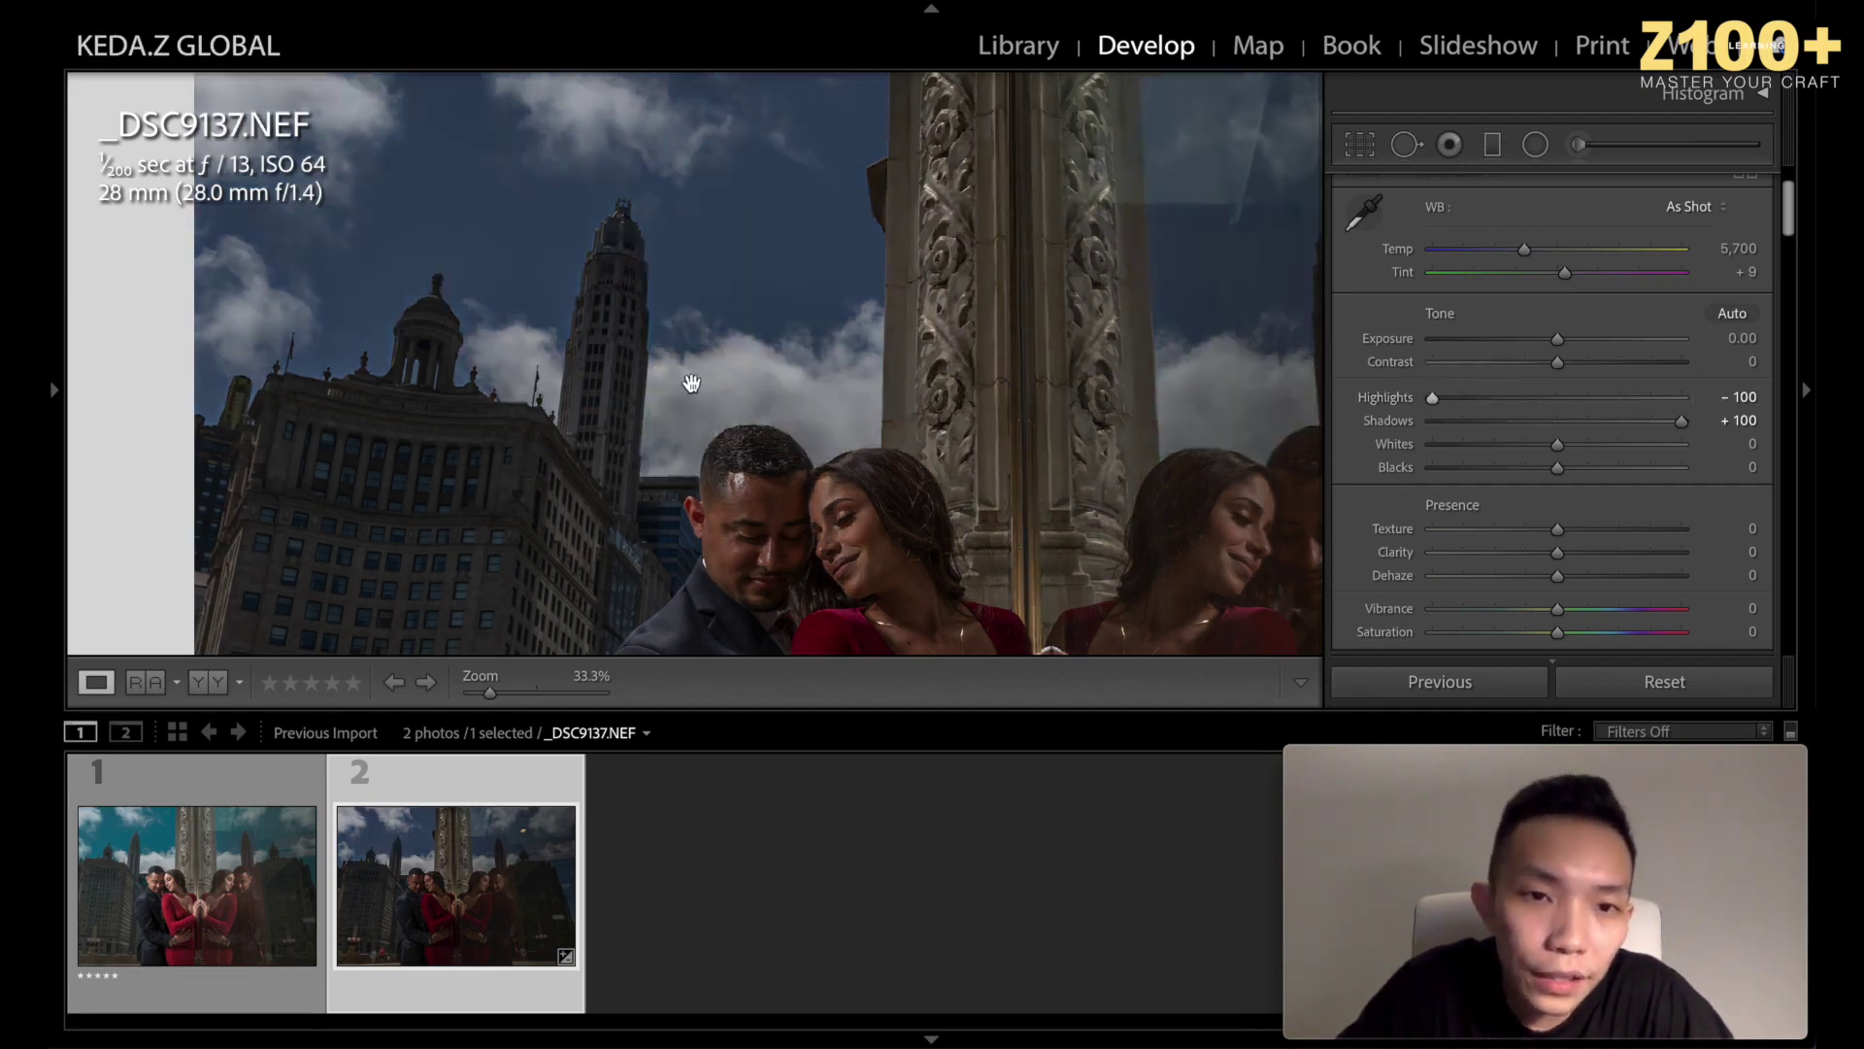
drag(1513, 399, 1483, 400)
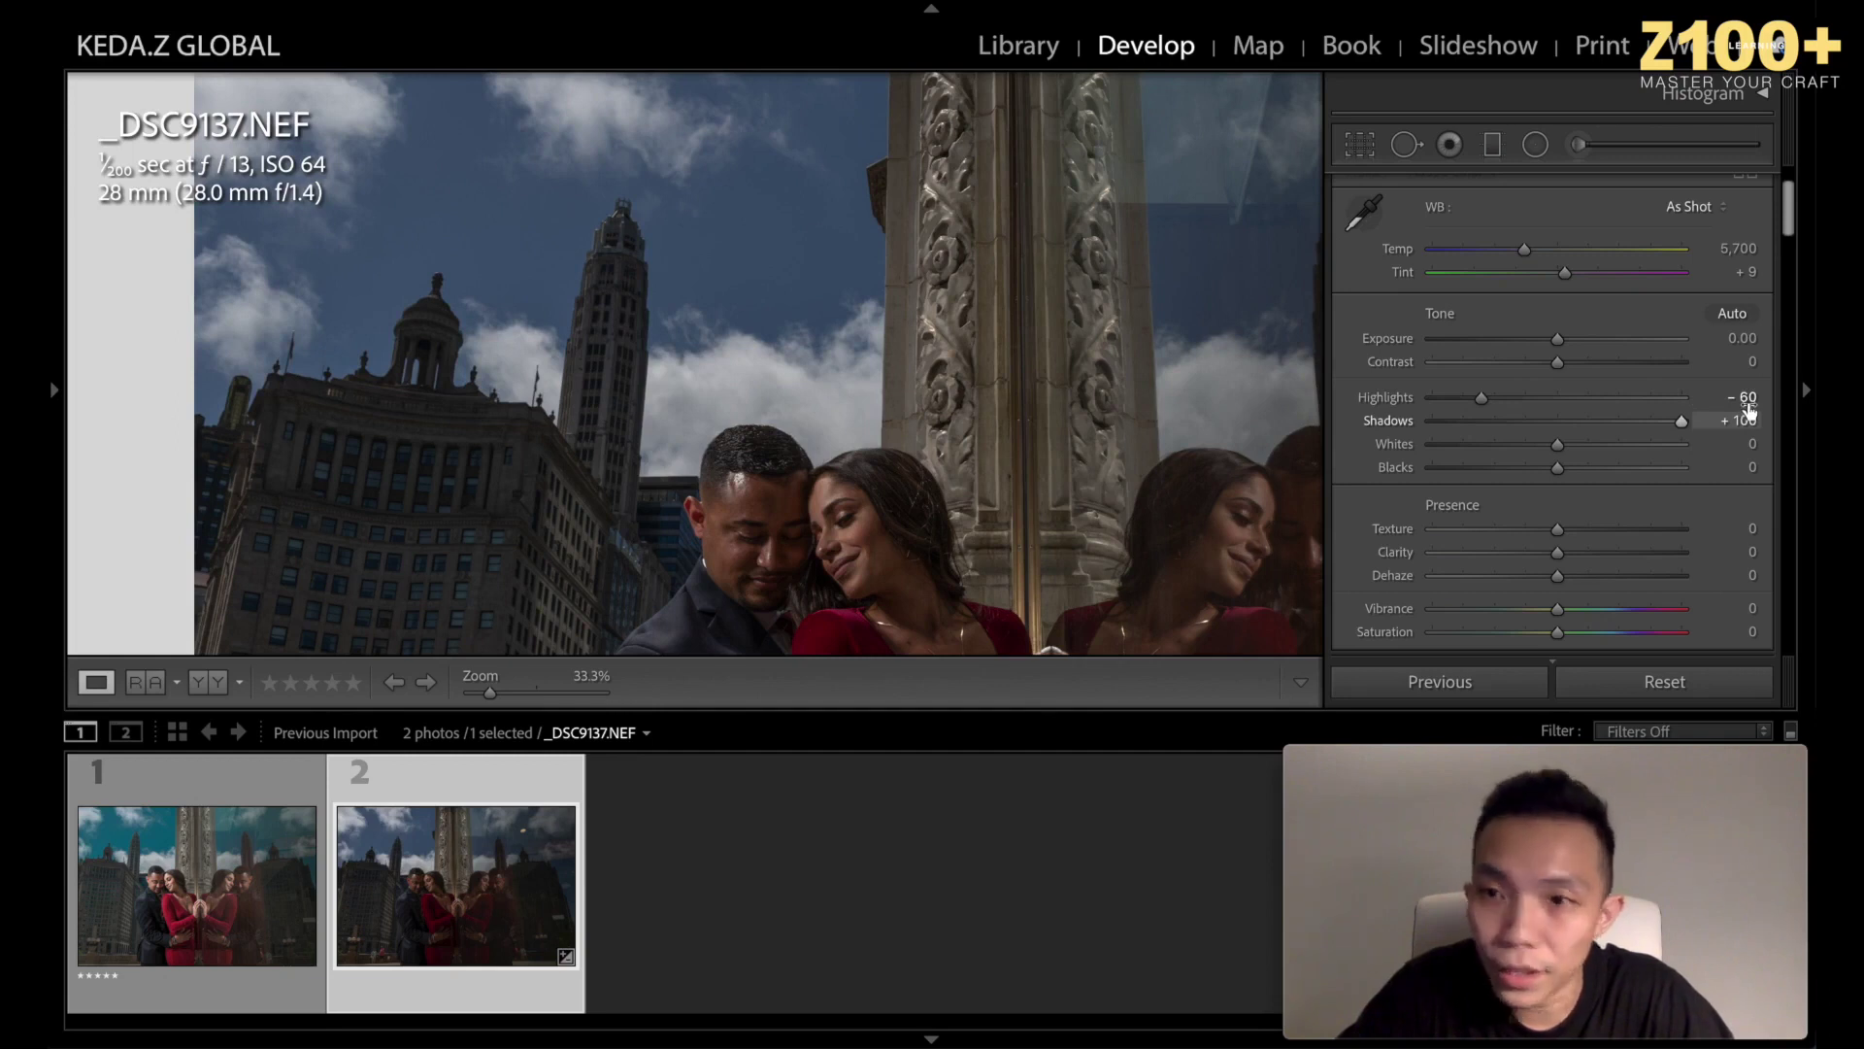
click(835, 403)
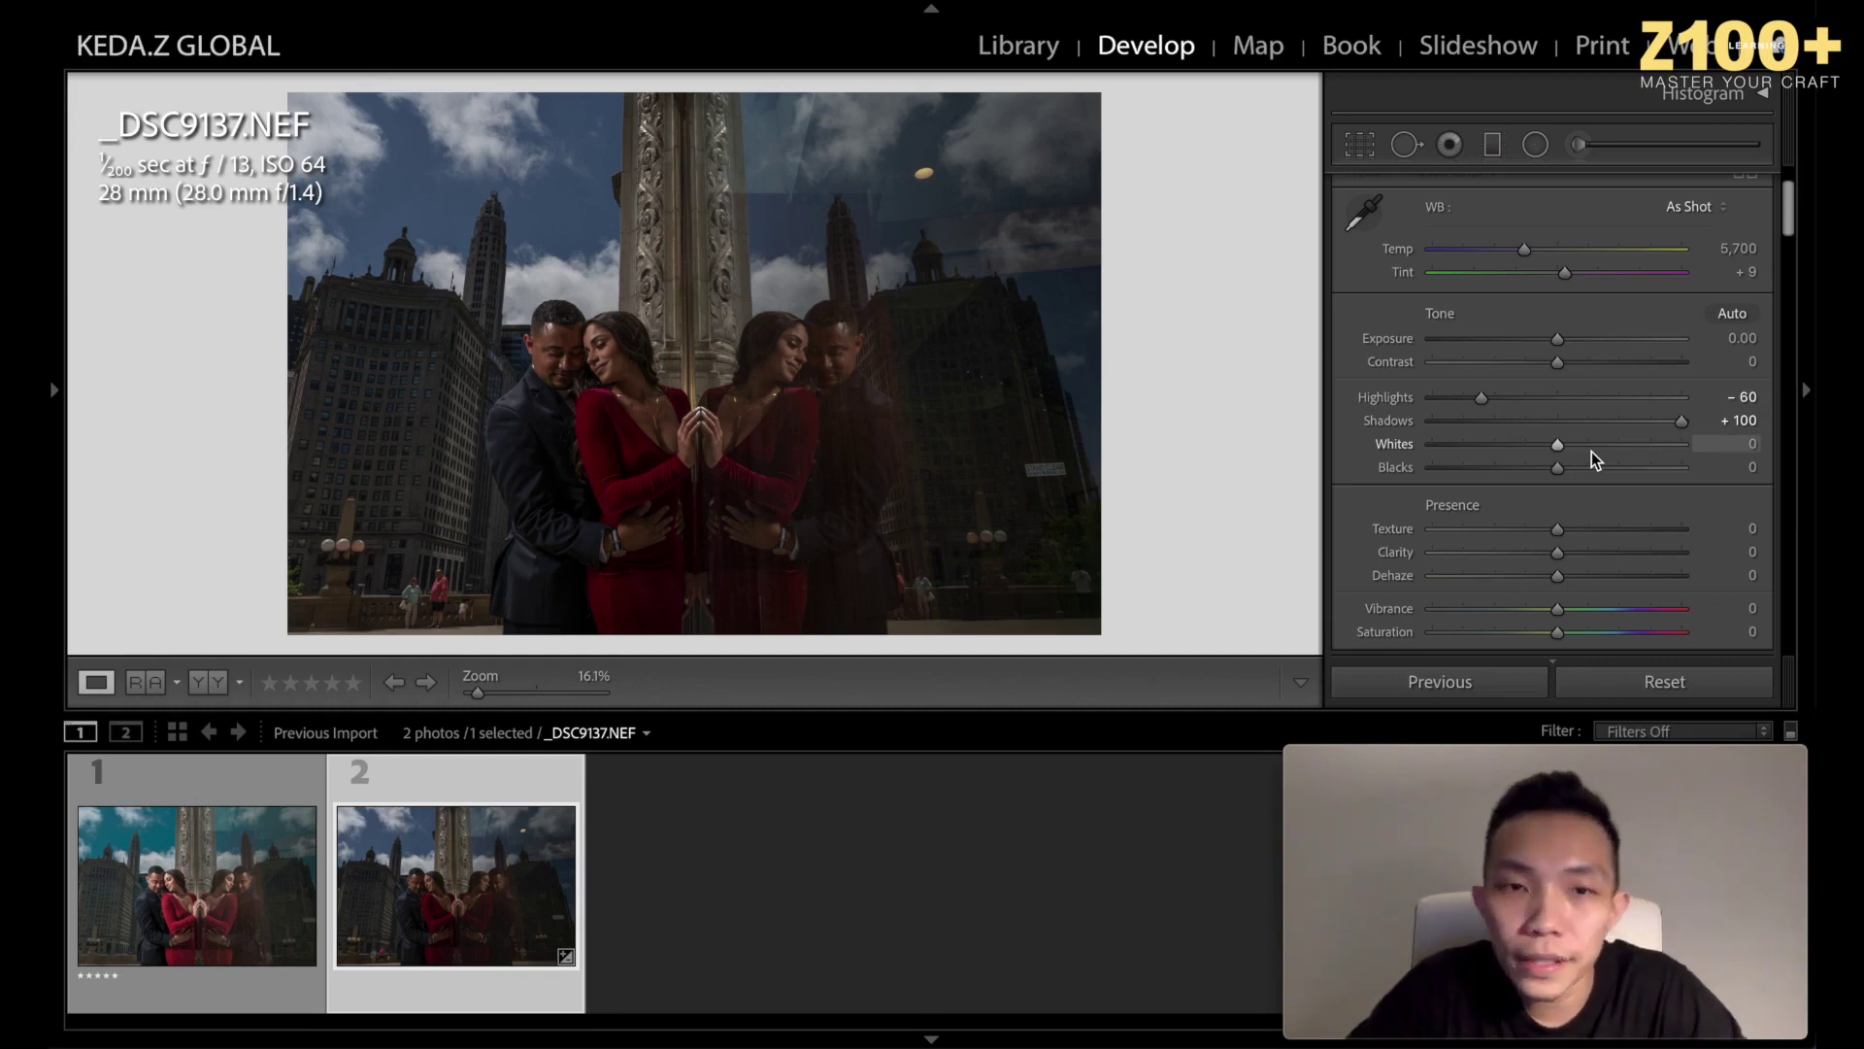
Raise the orange luminance to +61 in the HSL adjustments to brighten the couple's skin.
scroll(1592, 452, down, 3)
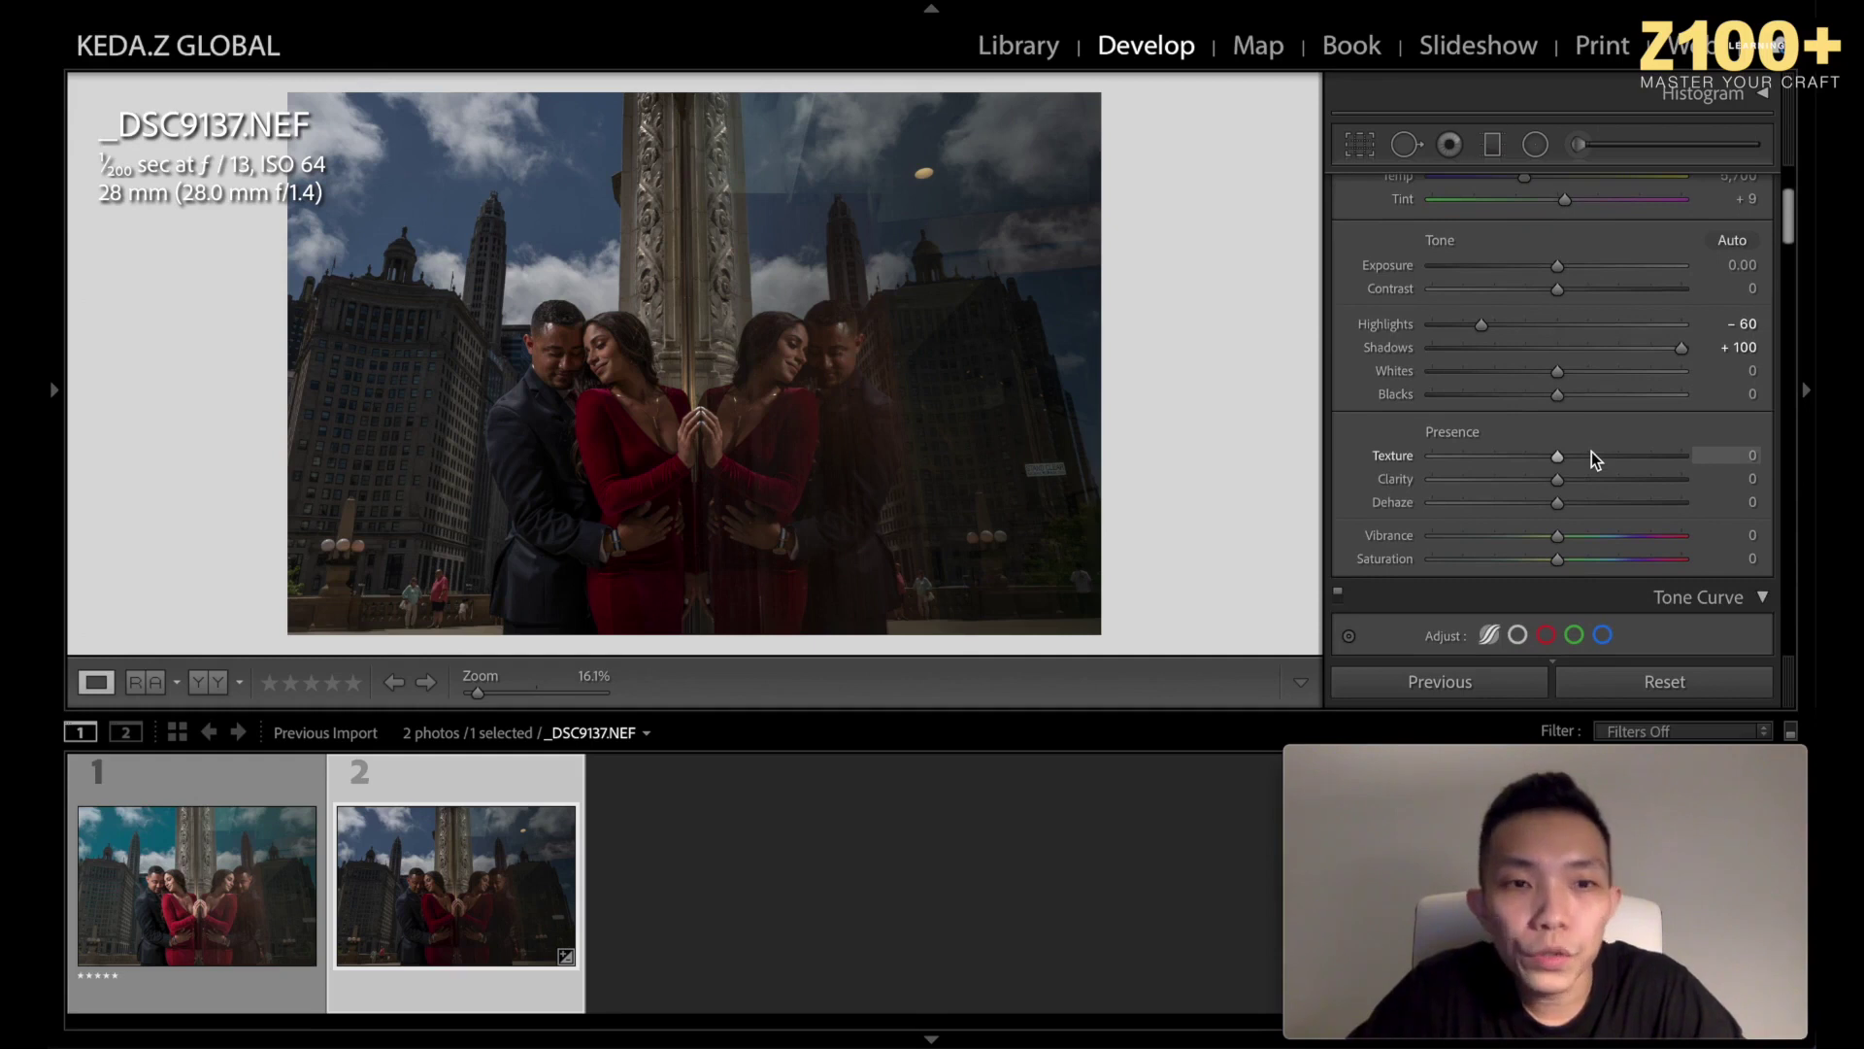
scroll(1592, 451, down, 4)
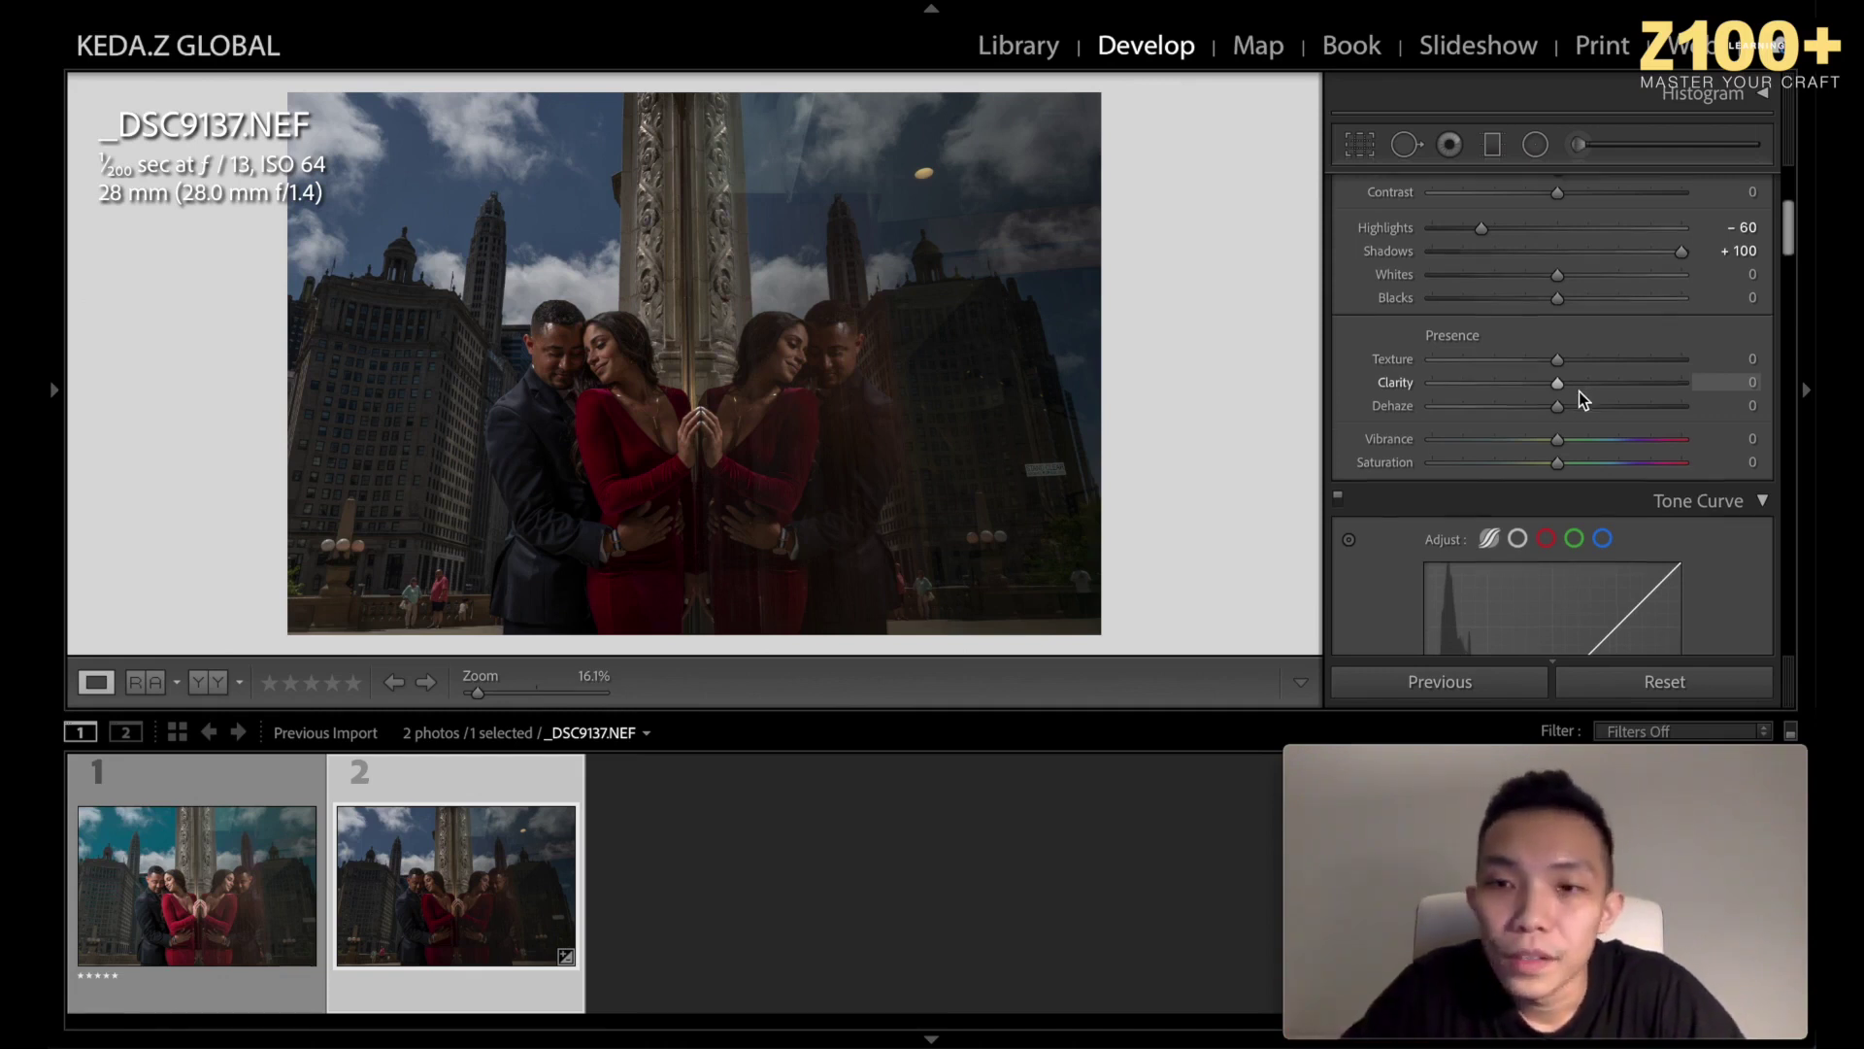
scroll(1579, 392, down, 2)
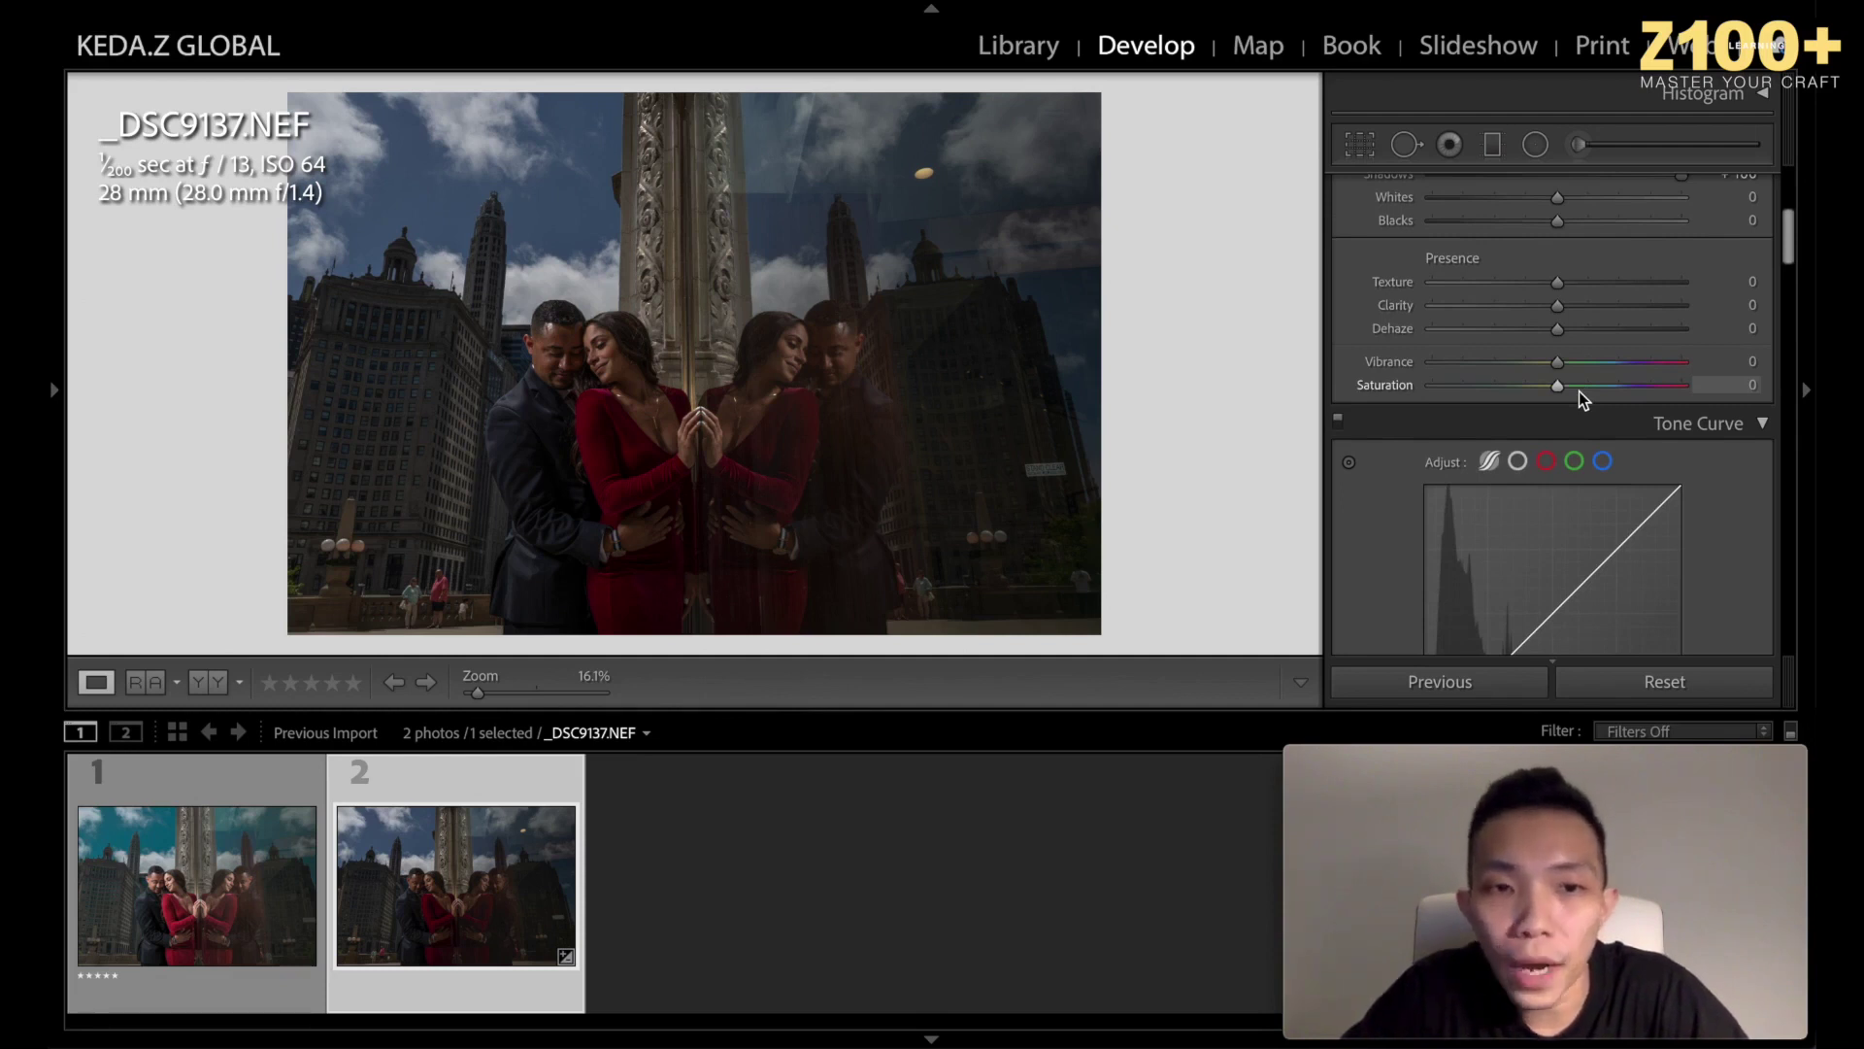
scroll(1666, 427, down, 6)
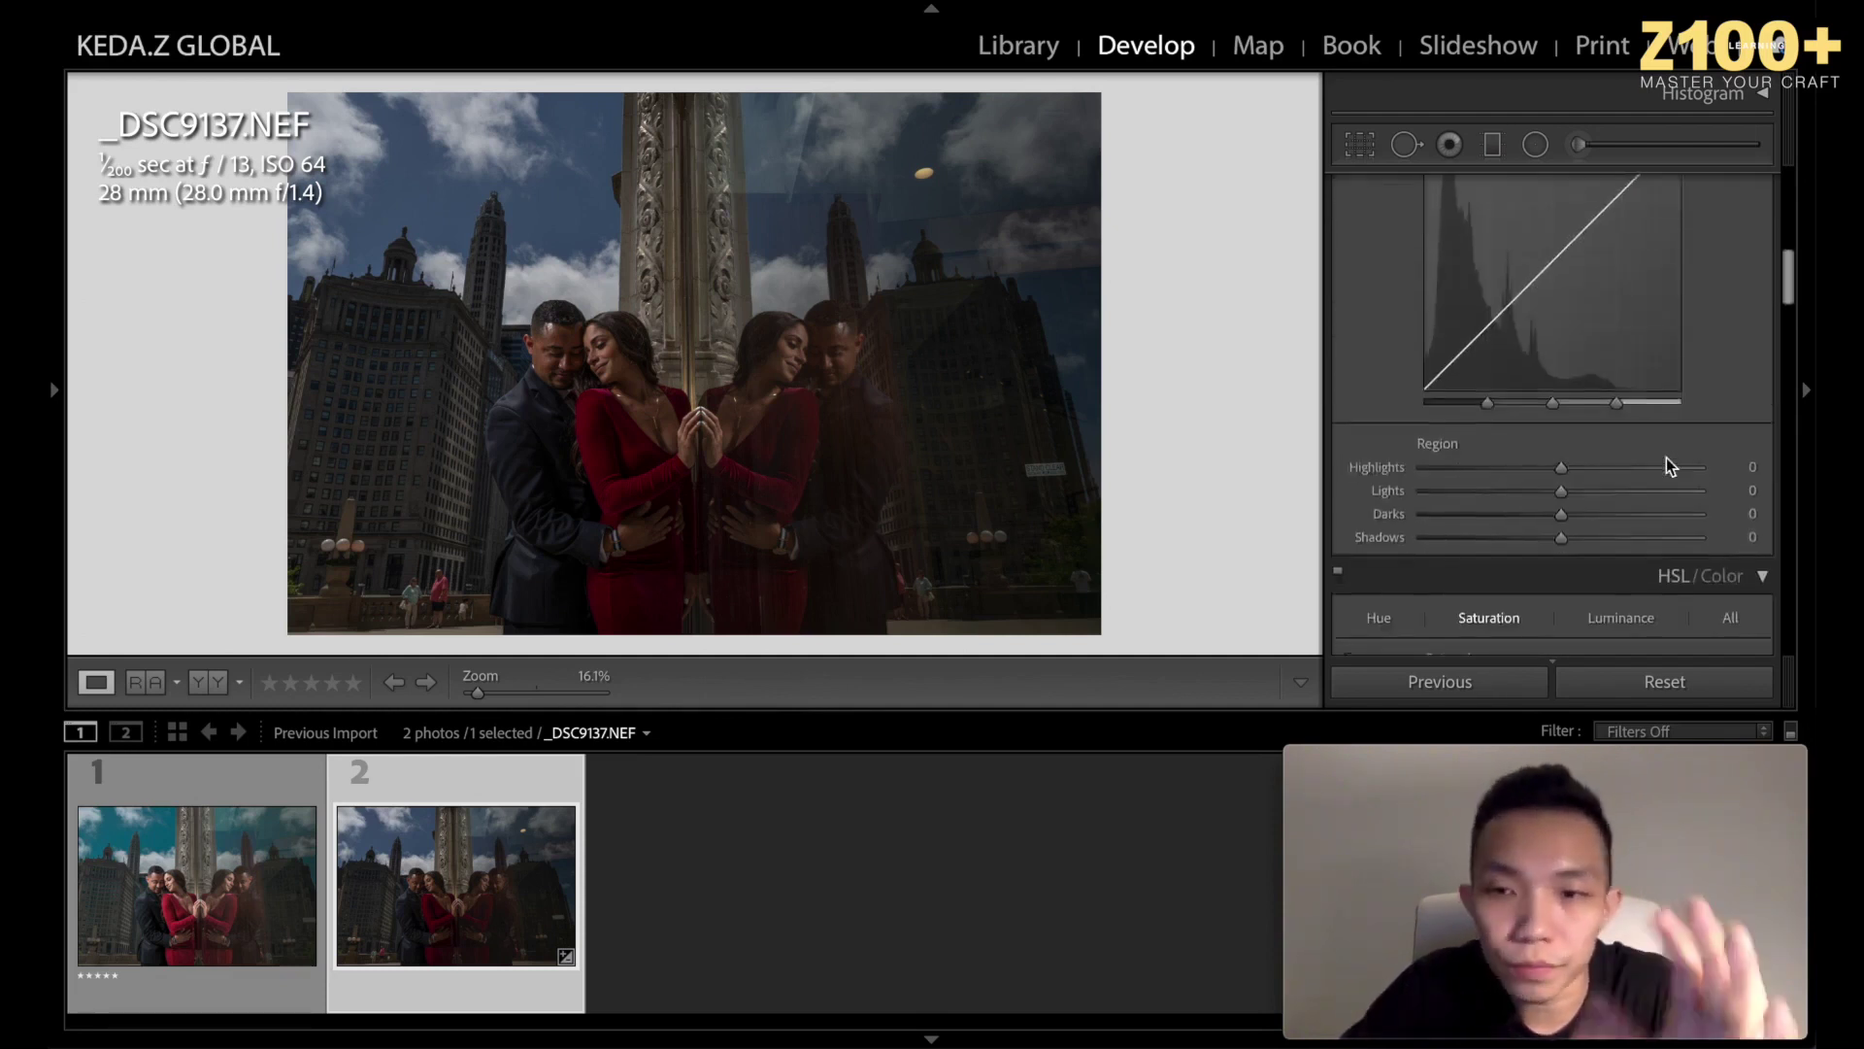
scroll(1667, 467, down, 1)
scroll(1666, 457, down, 1)
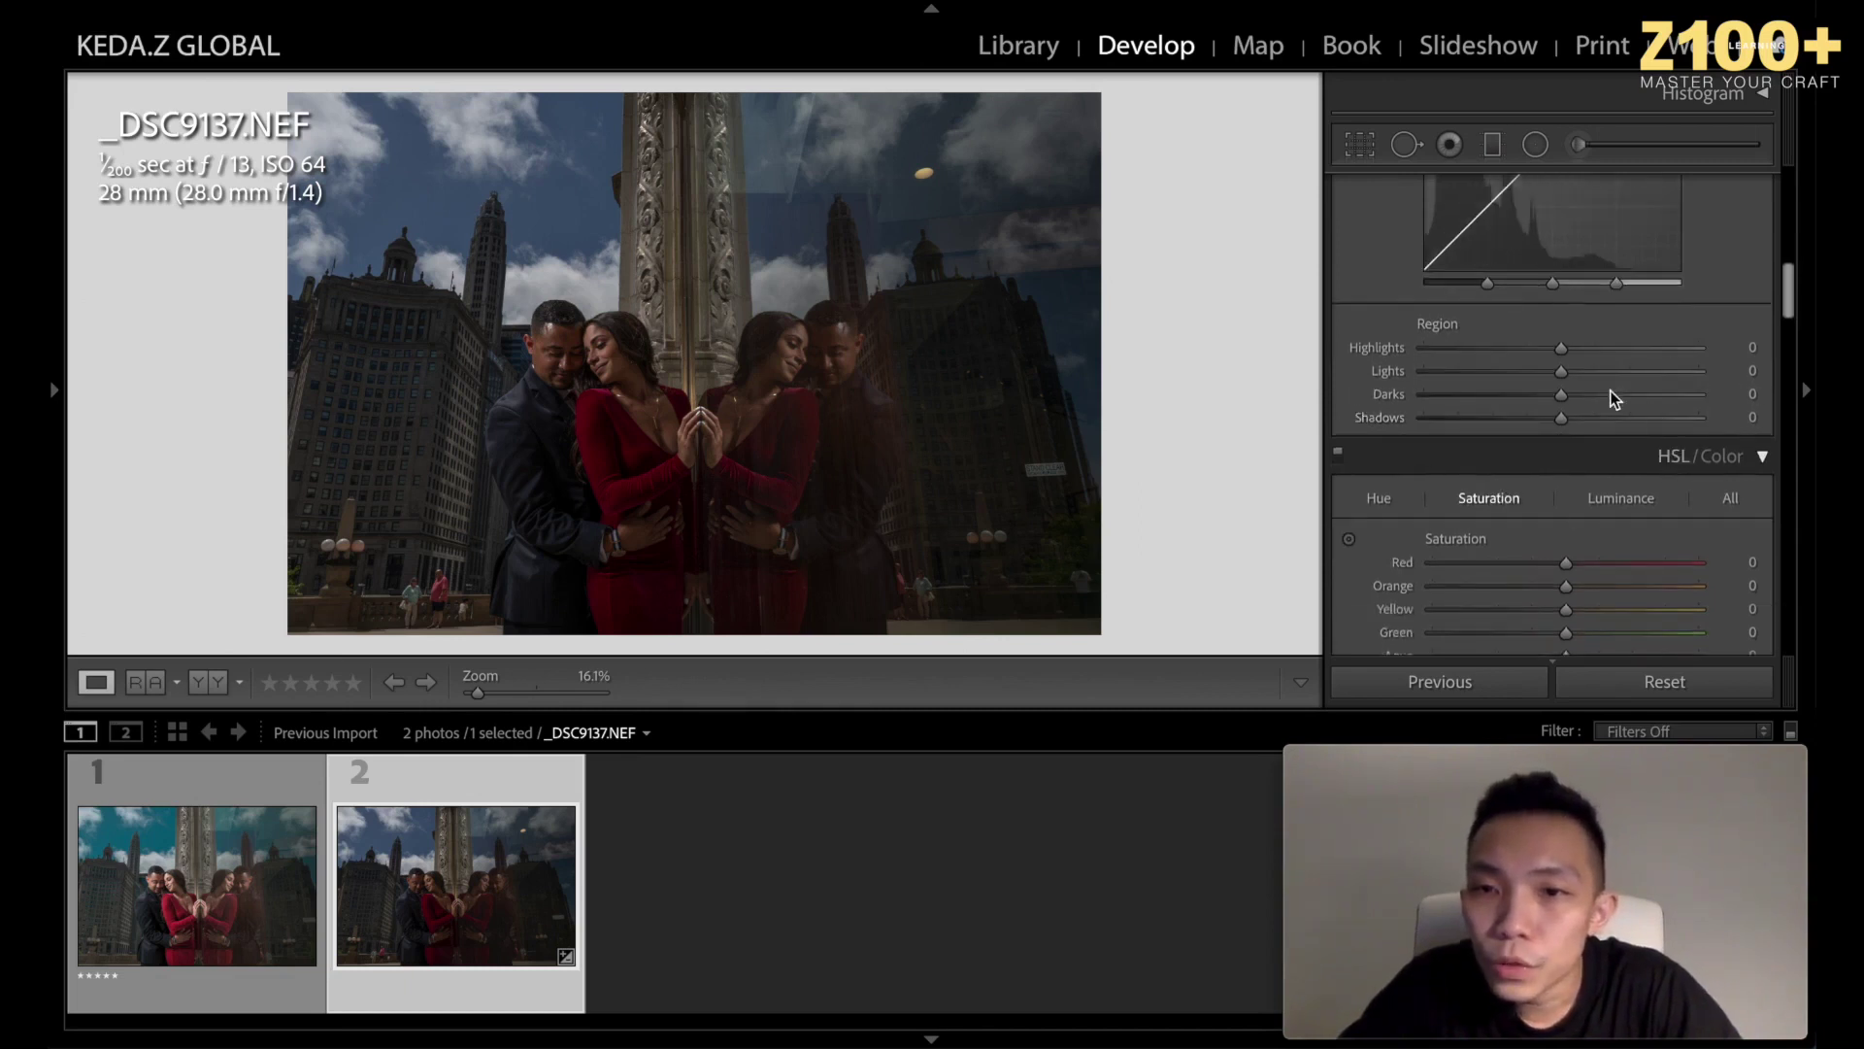
scroll(1610, 392, down, 3)
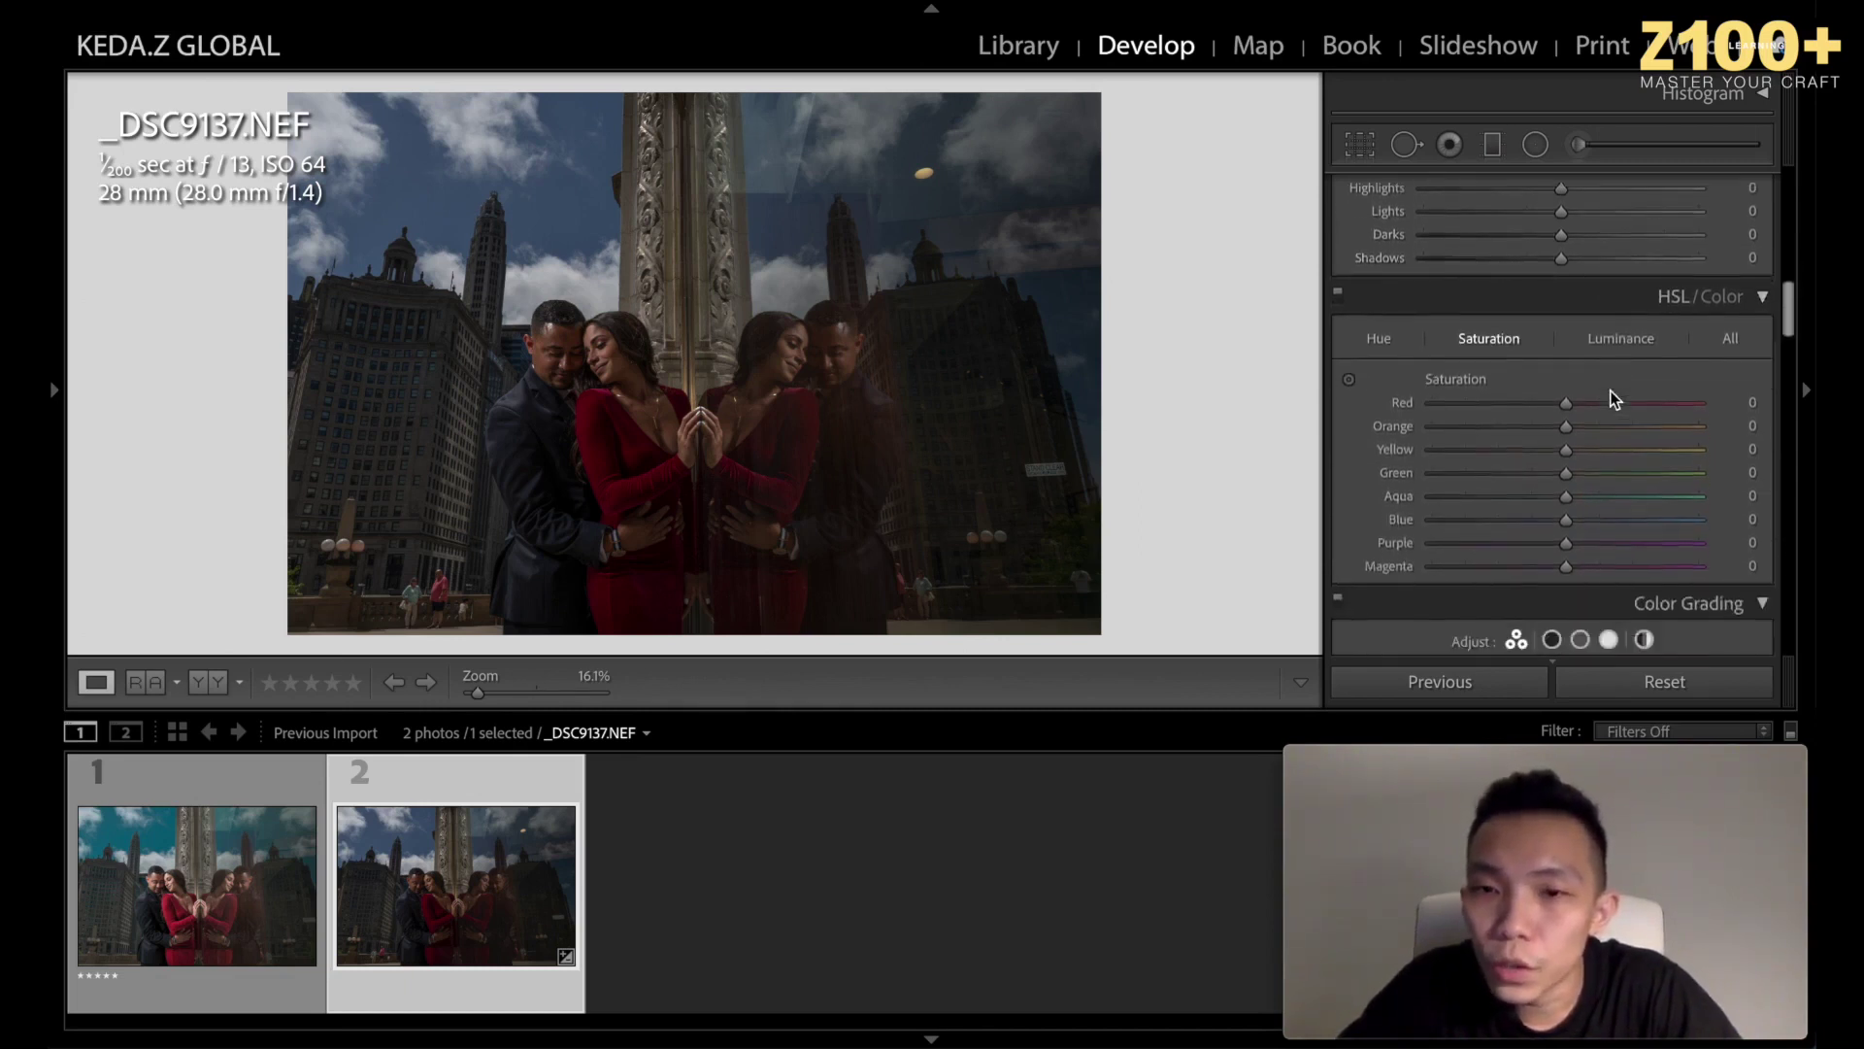
scroll(1610, 390, down, 1)
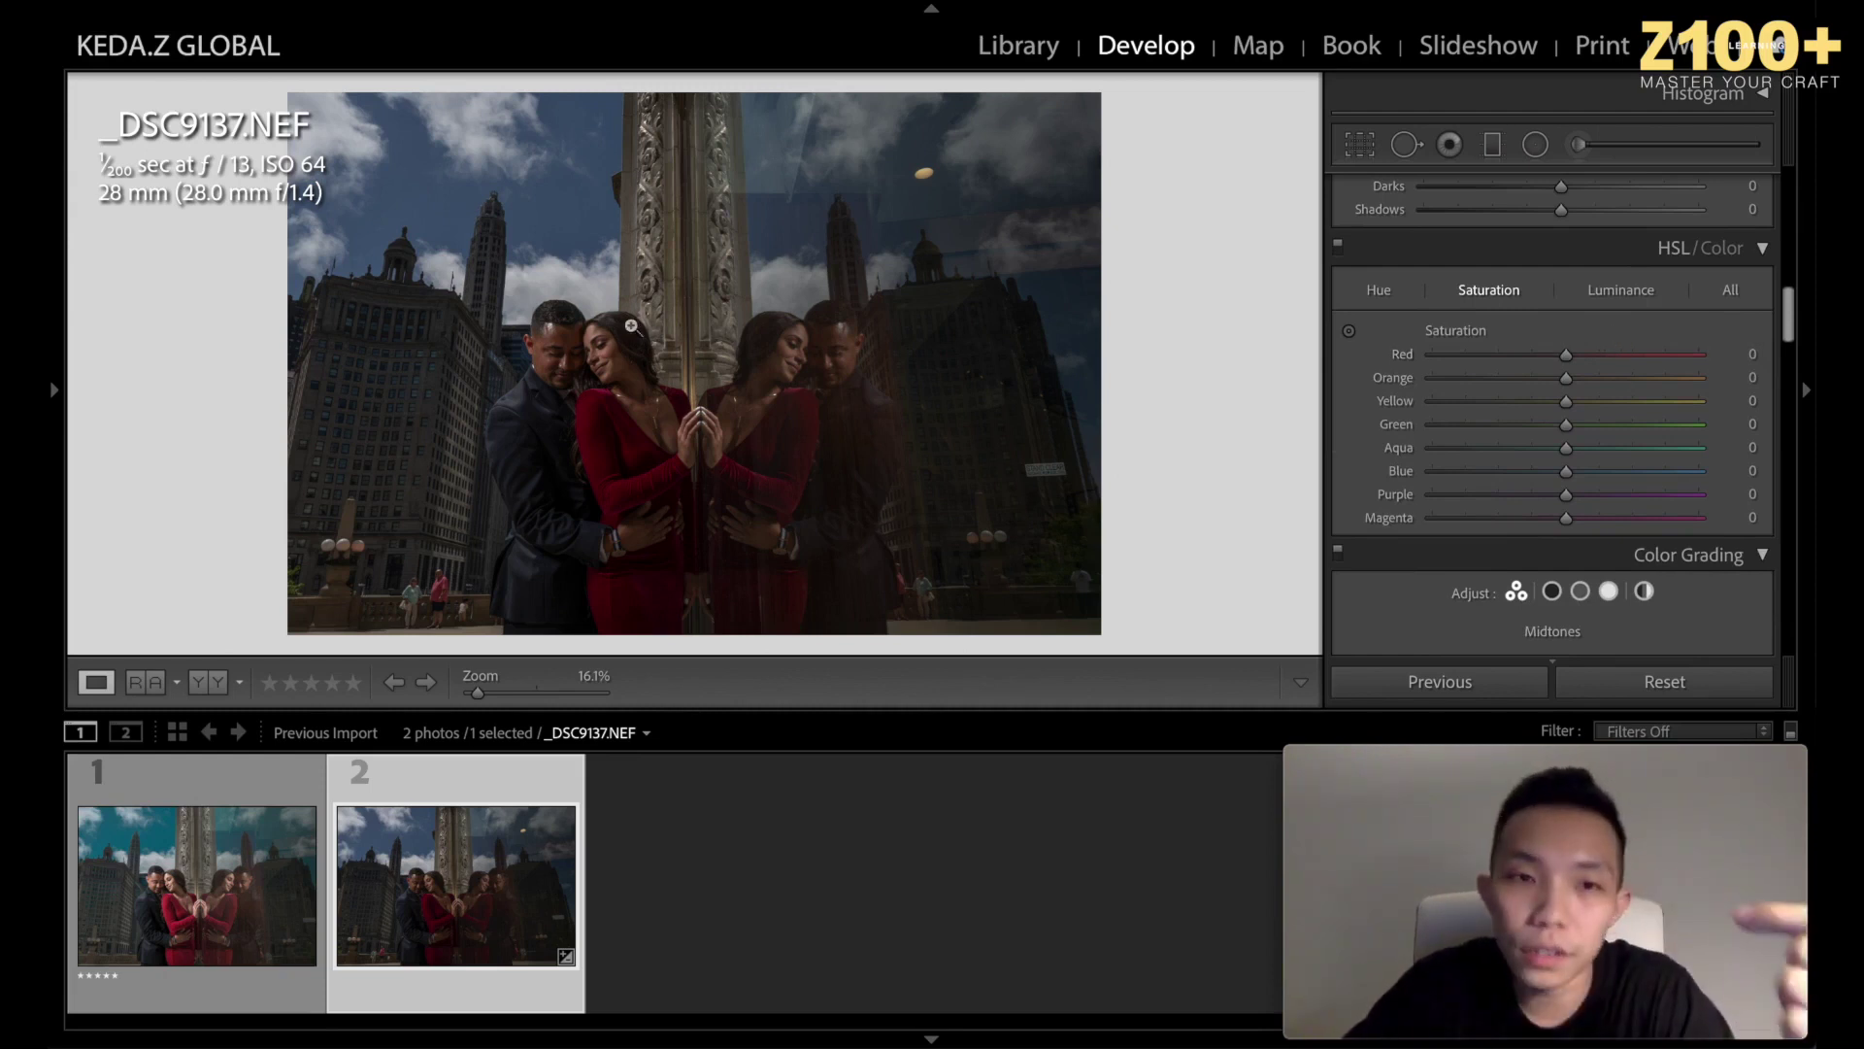
click(561, 370)
drag(562, 371, 699, 408)
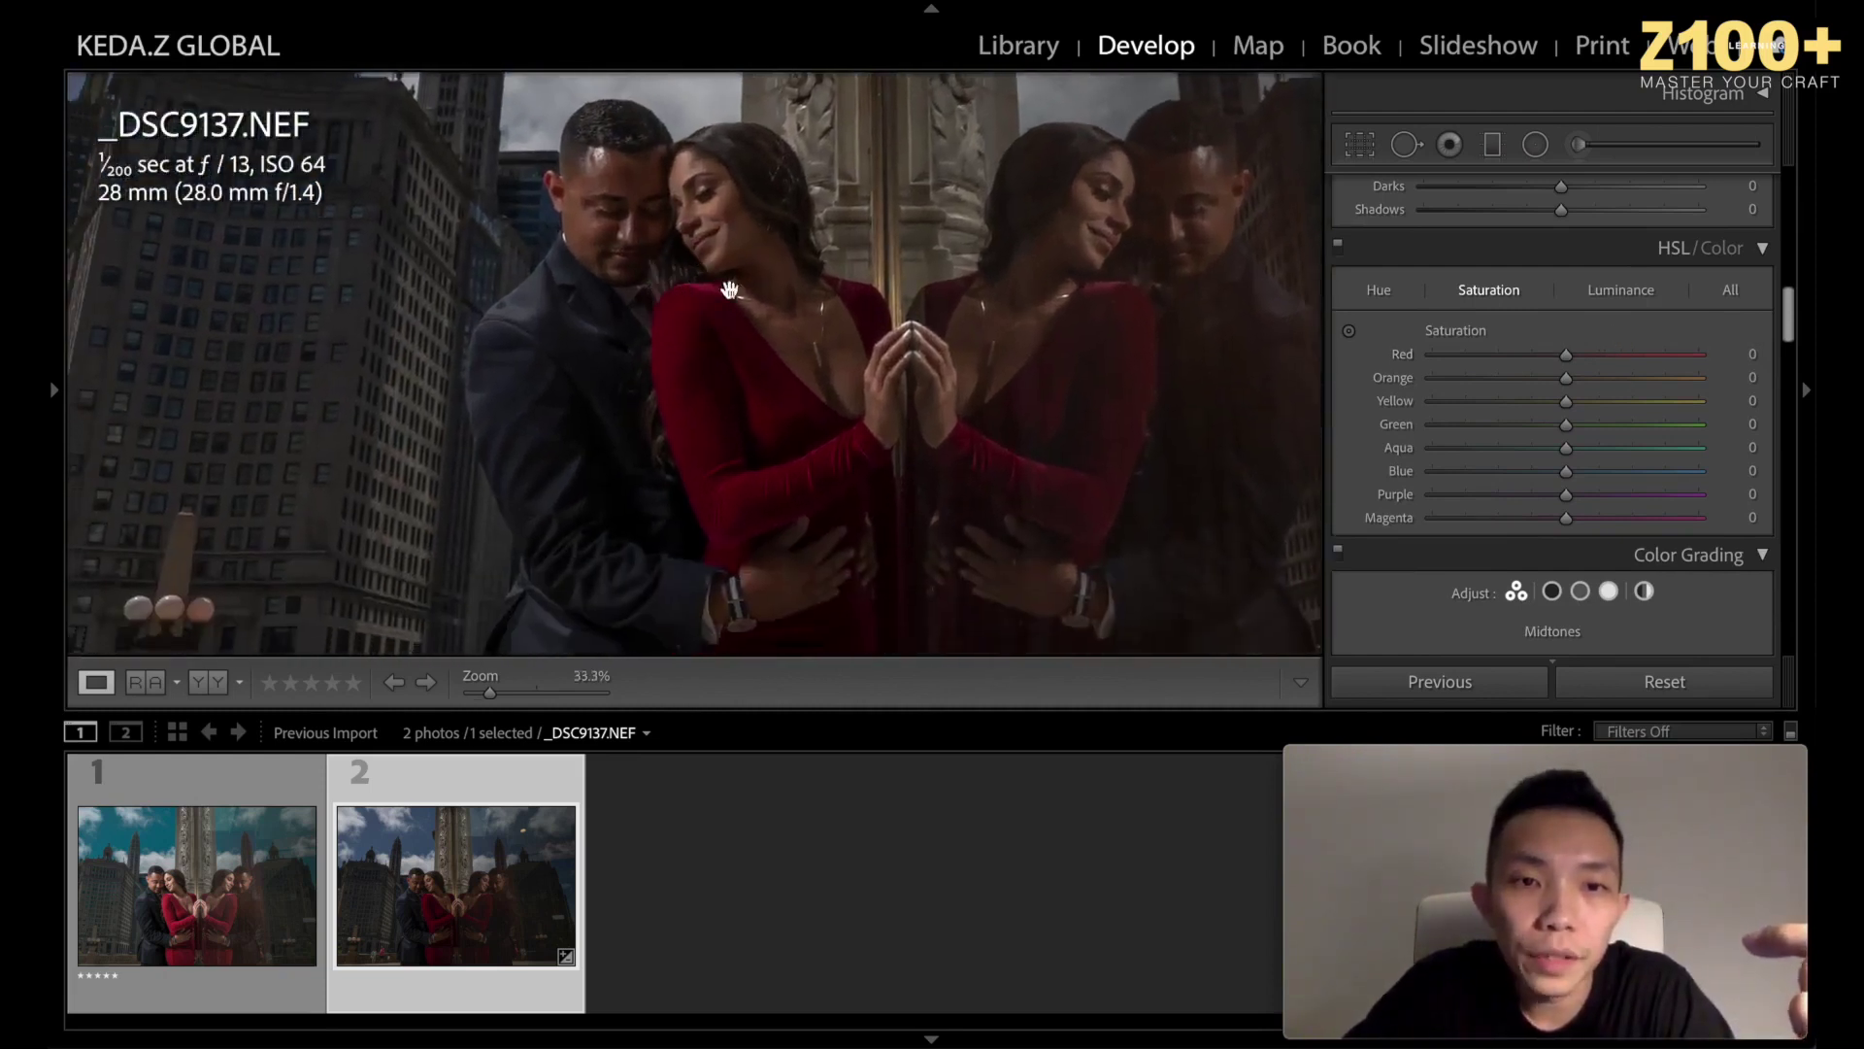
click(1620, 290)
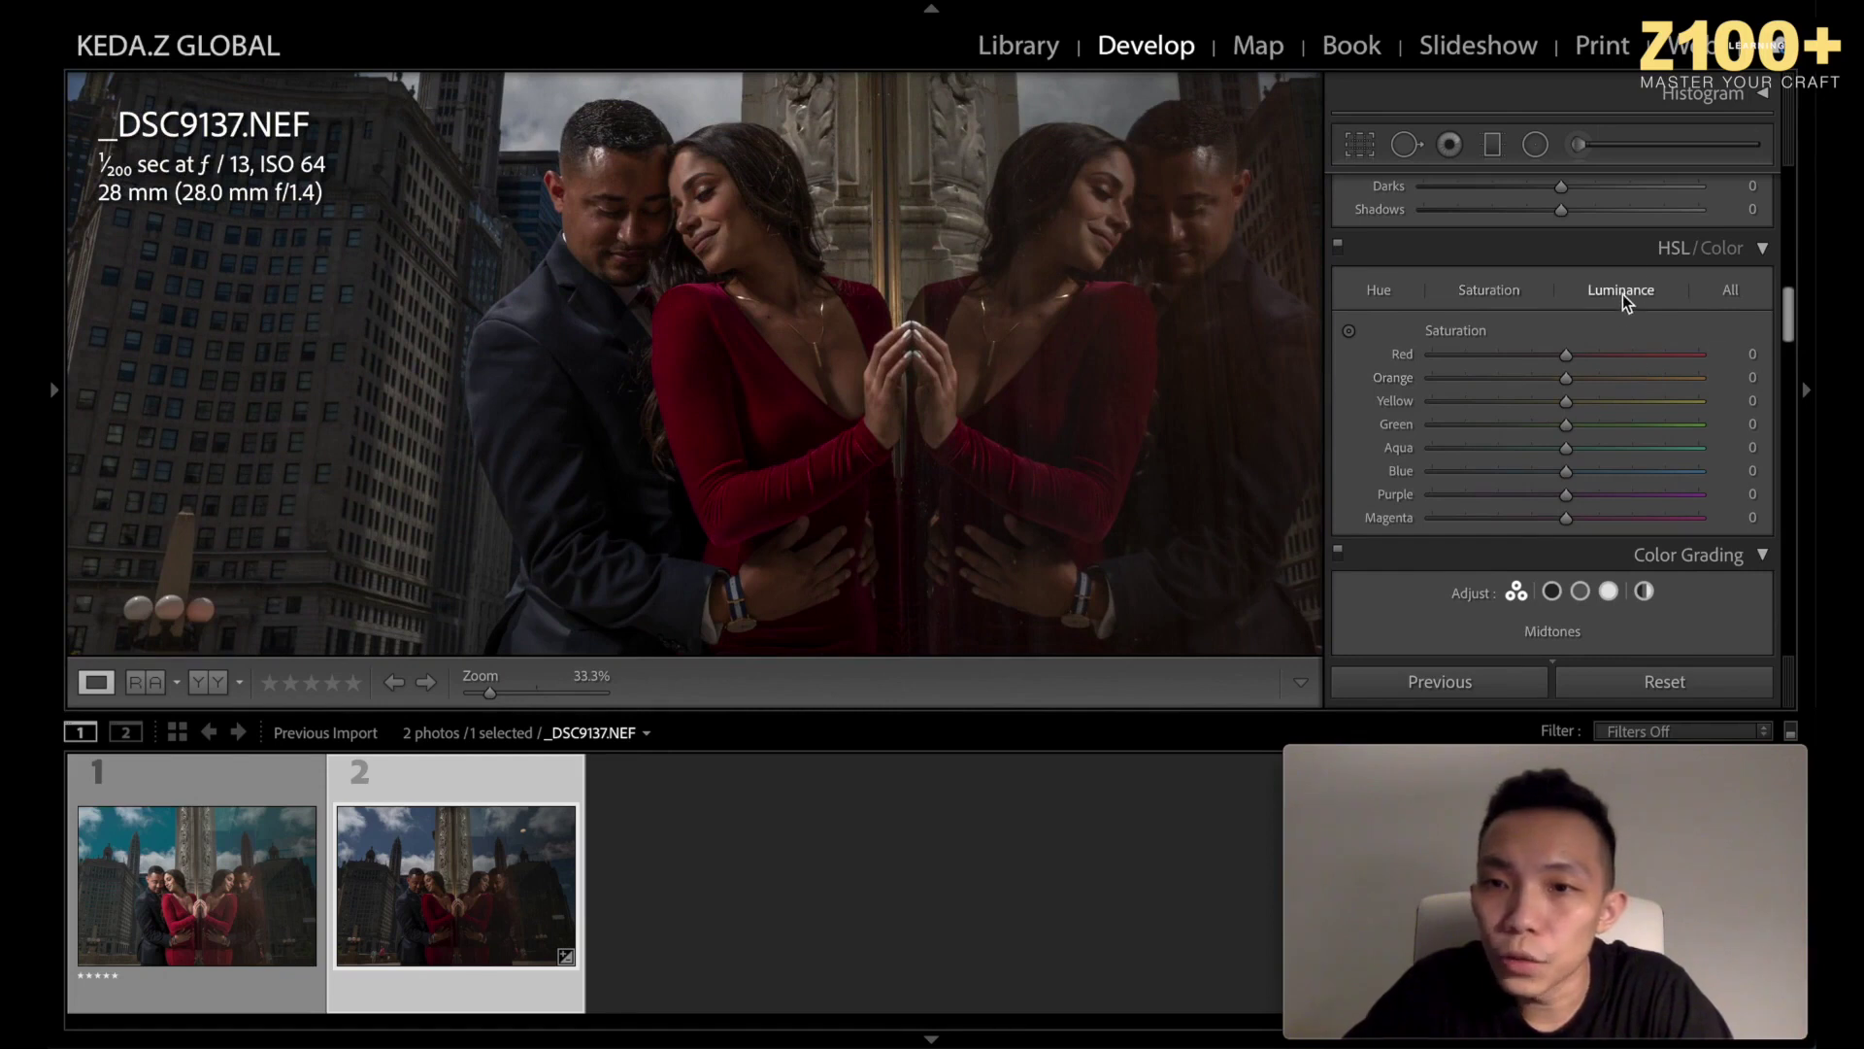
click(1641, 379)
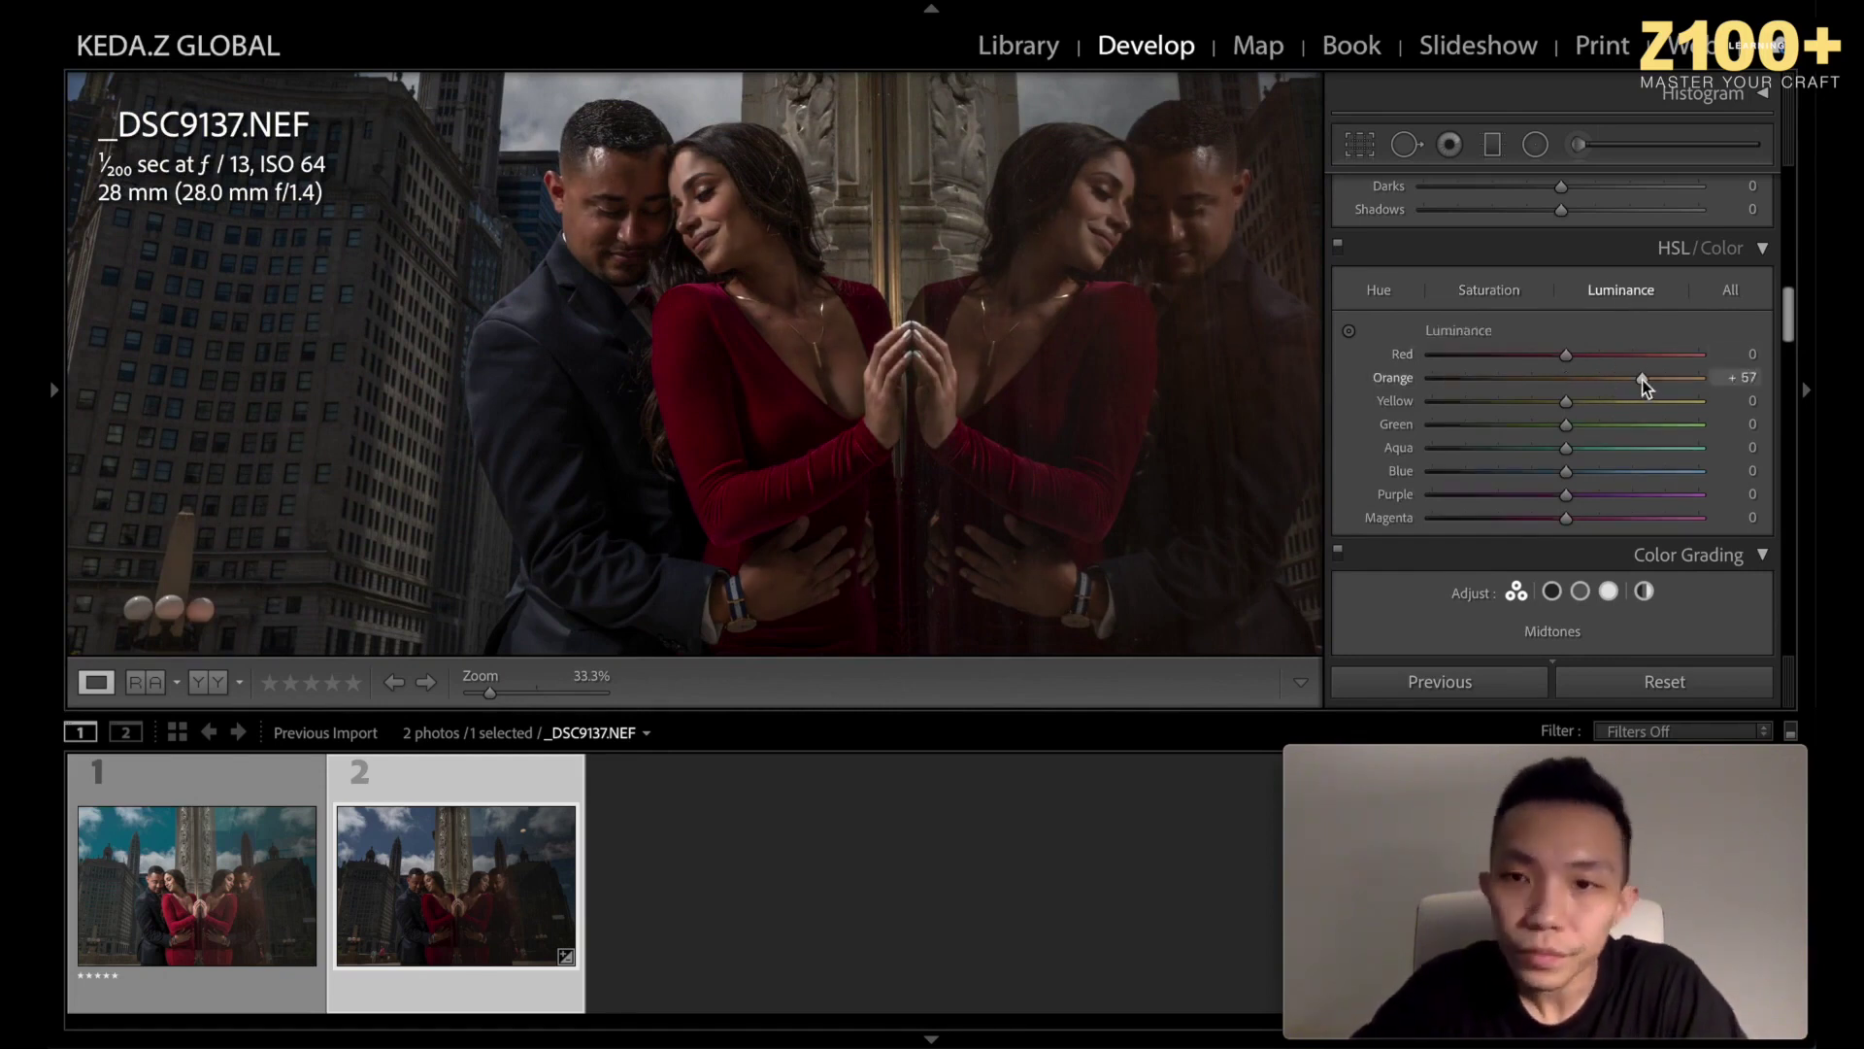
drag(1569, 377, 1662, 386)
Set the red luminance to +50 and fine-tune the orange luminance to +66.
click(1615, 353)
mouse_move(1615, 353)
mouse_down()
mouse_move(1680, 359)
mouse_move(1610, 365)
mouse_up()
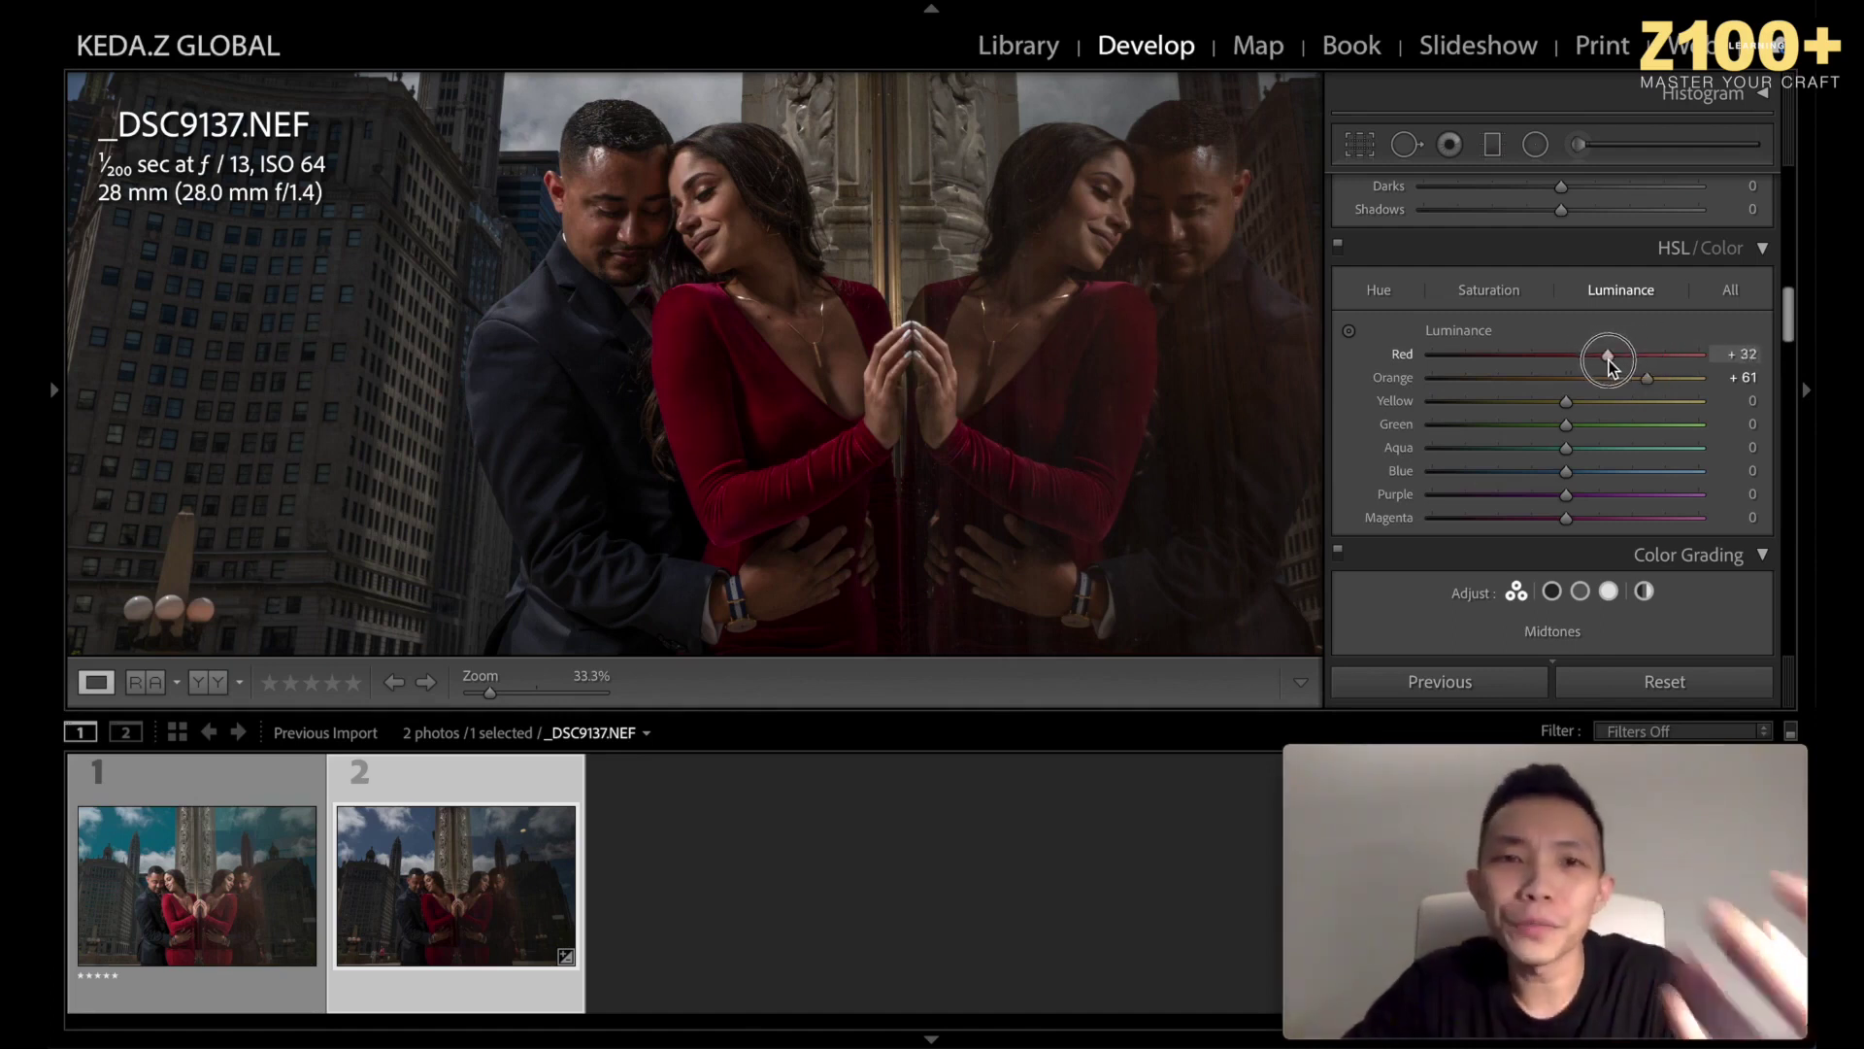
drag(1609, 364, 1611, 364)
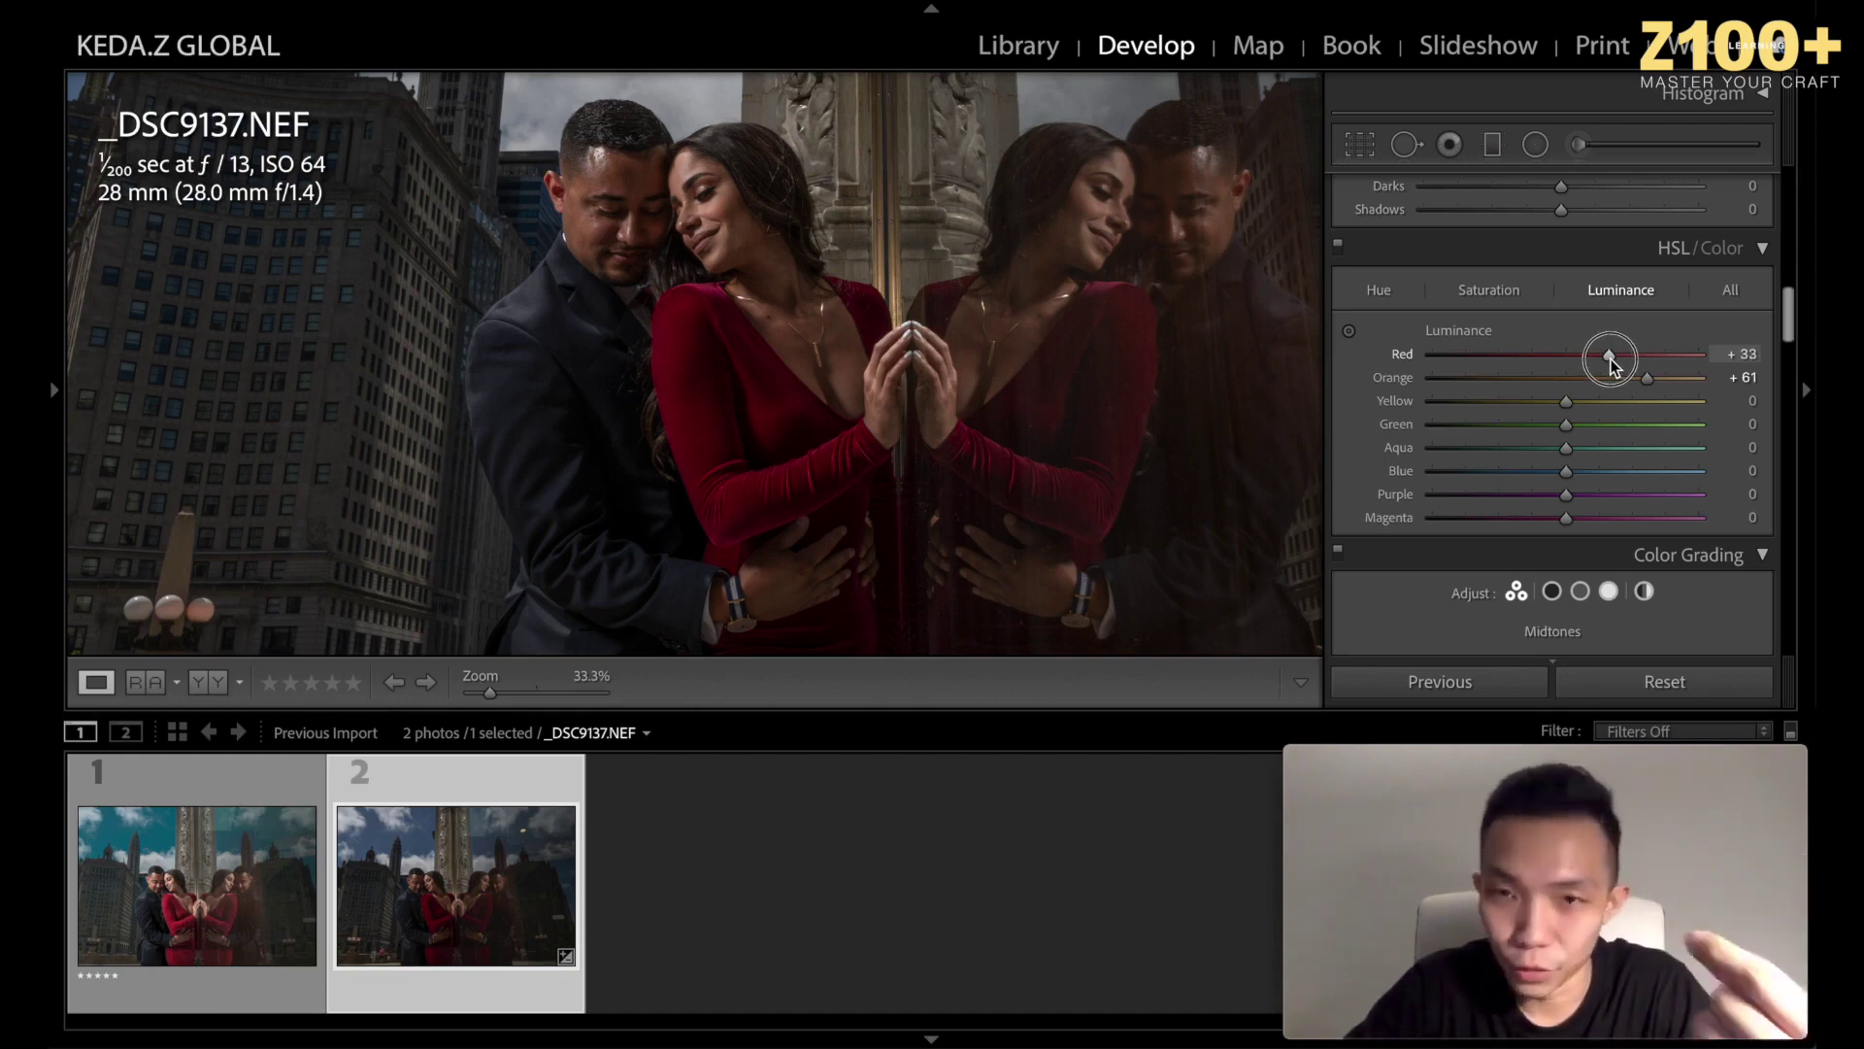
drag(1618, 357, 1635, 364)
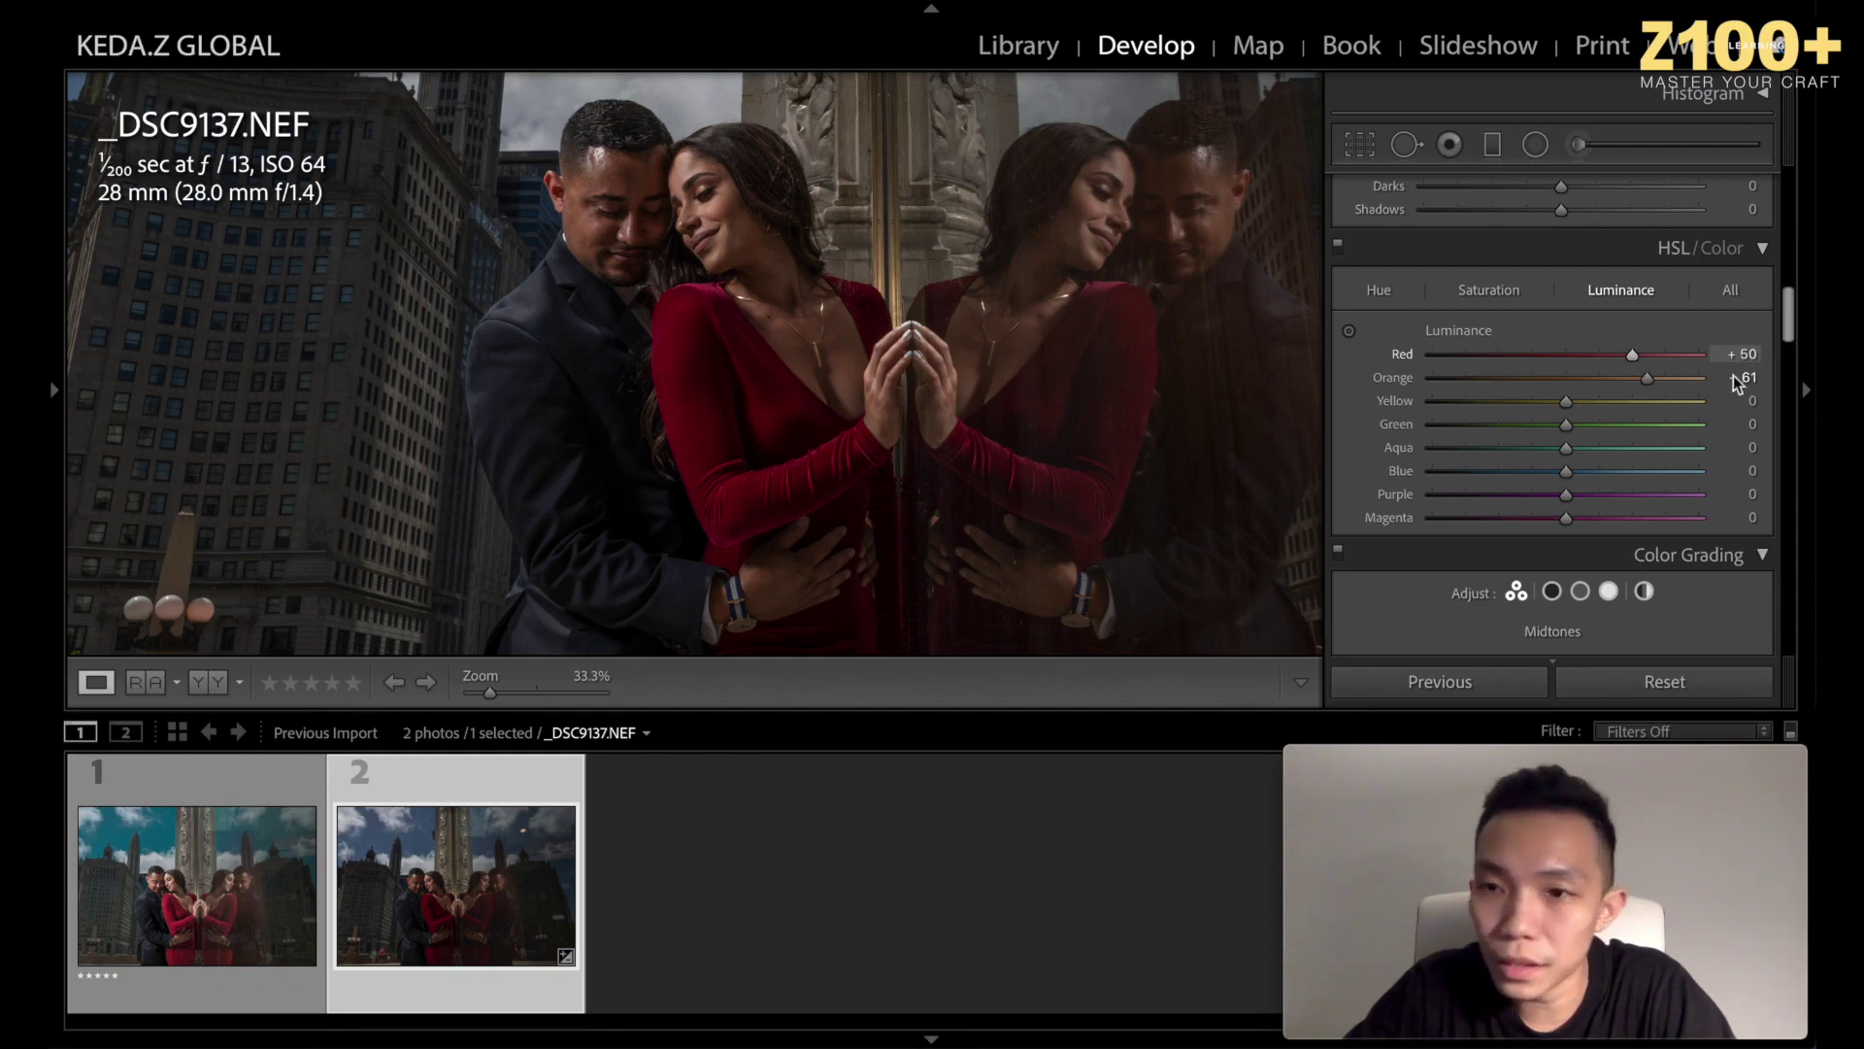
mouse_move(1649, 373)
mouse_down()
mouse_move(1690, 377)
mouse_move(1624, 372)
mouse_move(1675, 377)
mouse_move(1653, 381)
mouse_up()
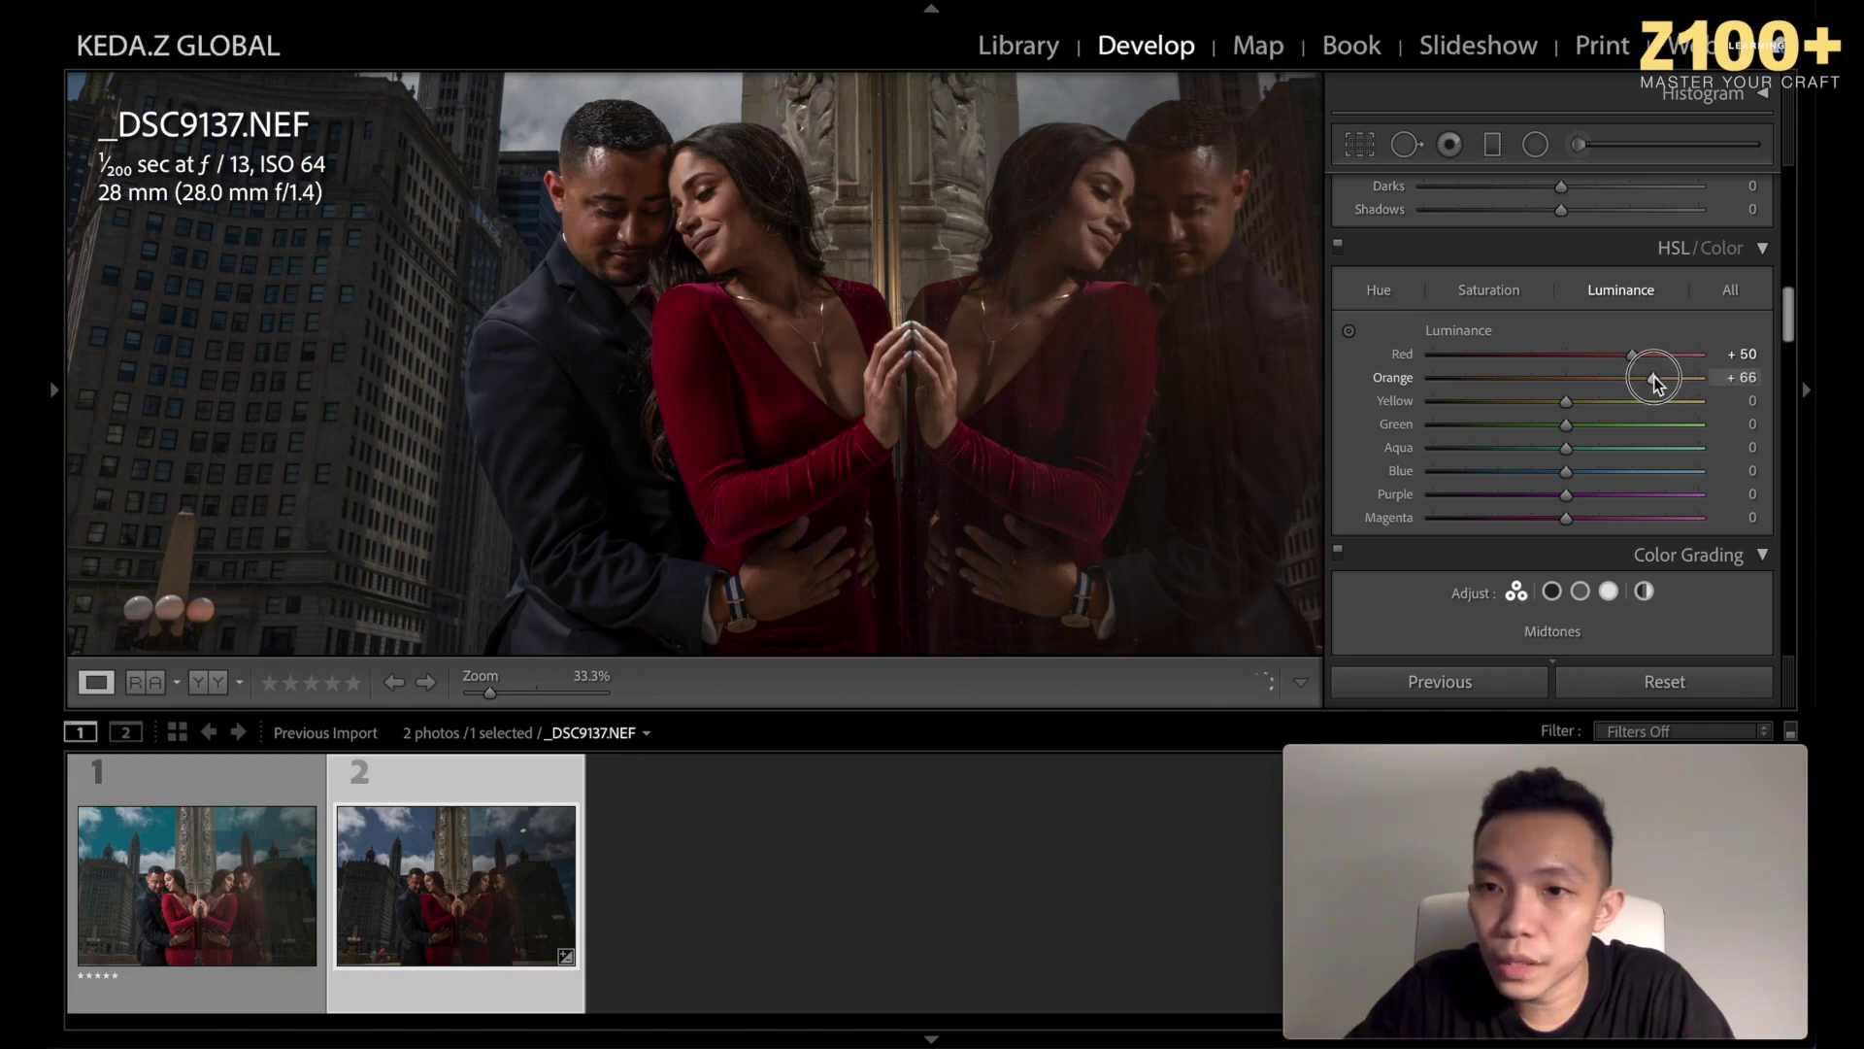
Fine-tune the orange luminance to +65 and lower the yellow luminance to -30 in the HSL adjustments.
drag(1653, 375, 1650, 378)
click(1046, 294)
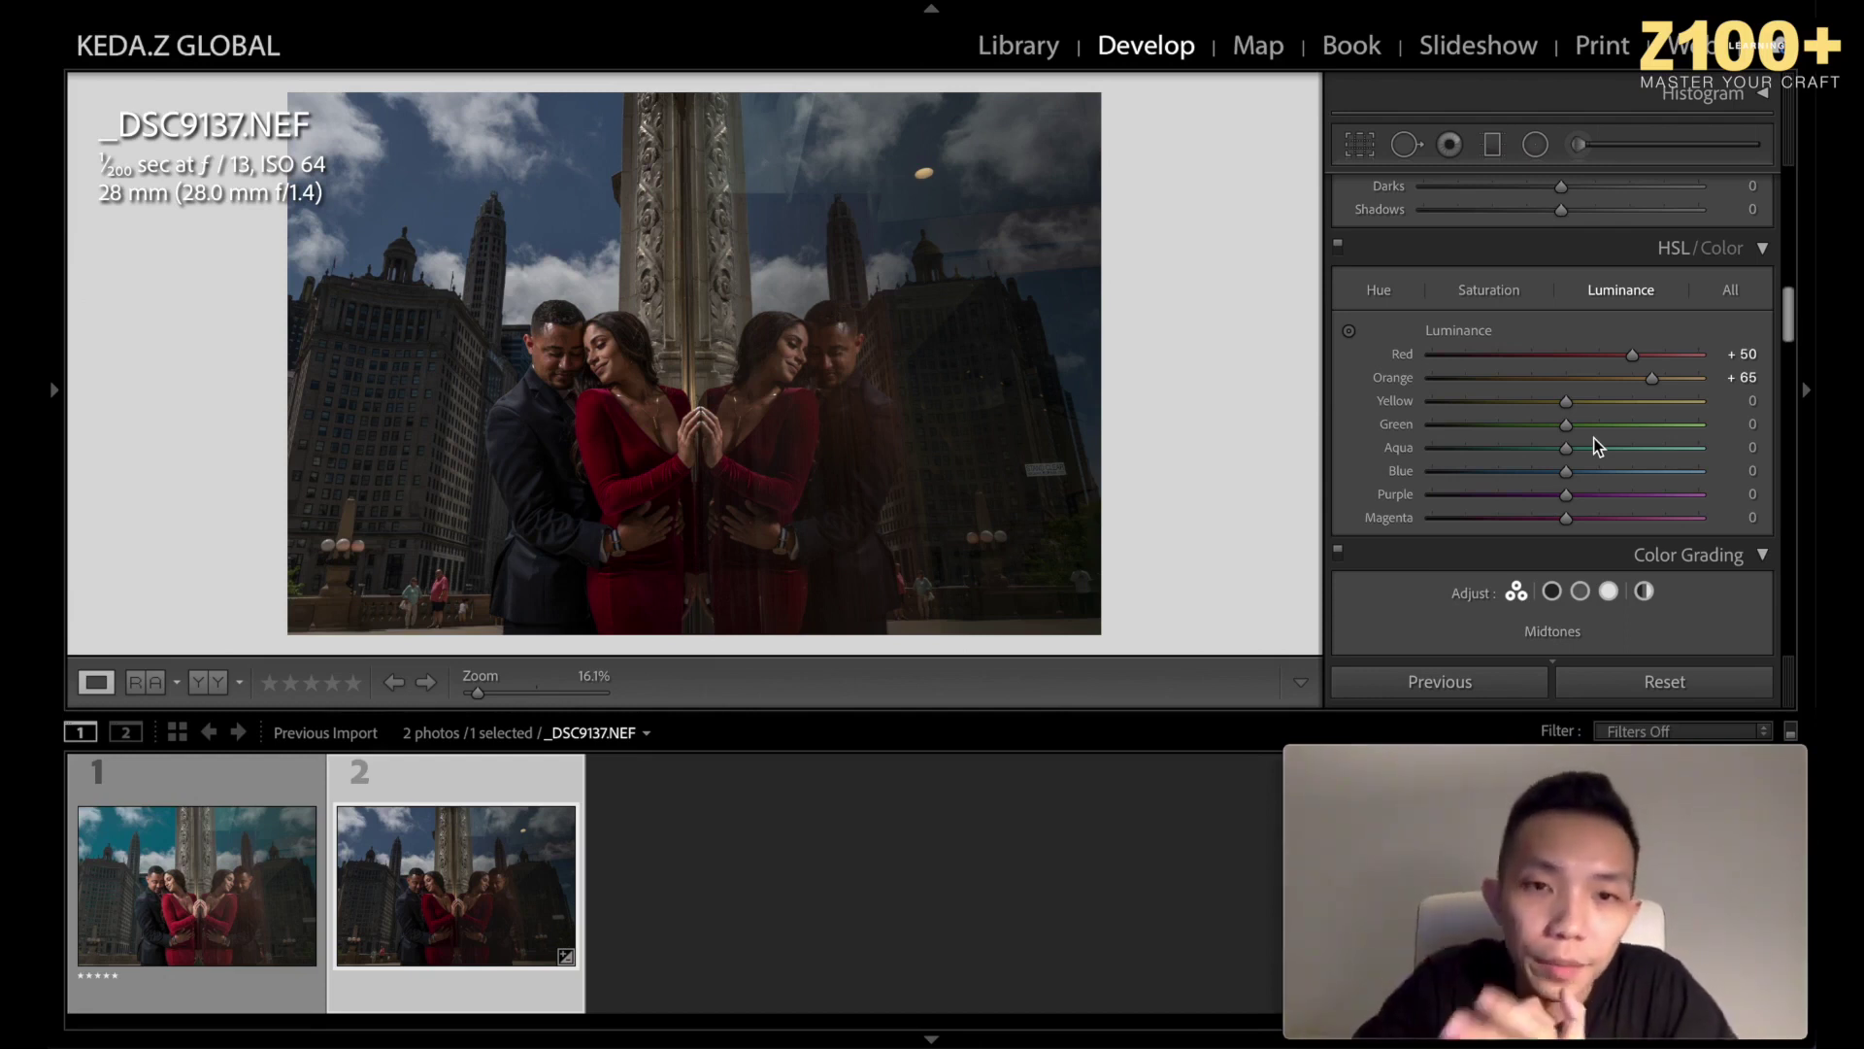
drag(1567, 403, 1528, 404)
Try the yellow saturation at +100 and -100, and settle on -30 to mute the pillar's colour.
key(ctrl+alt+4)
drag(1566, 402, 1755, 425)
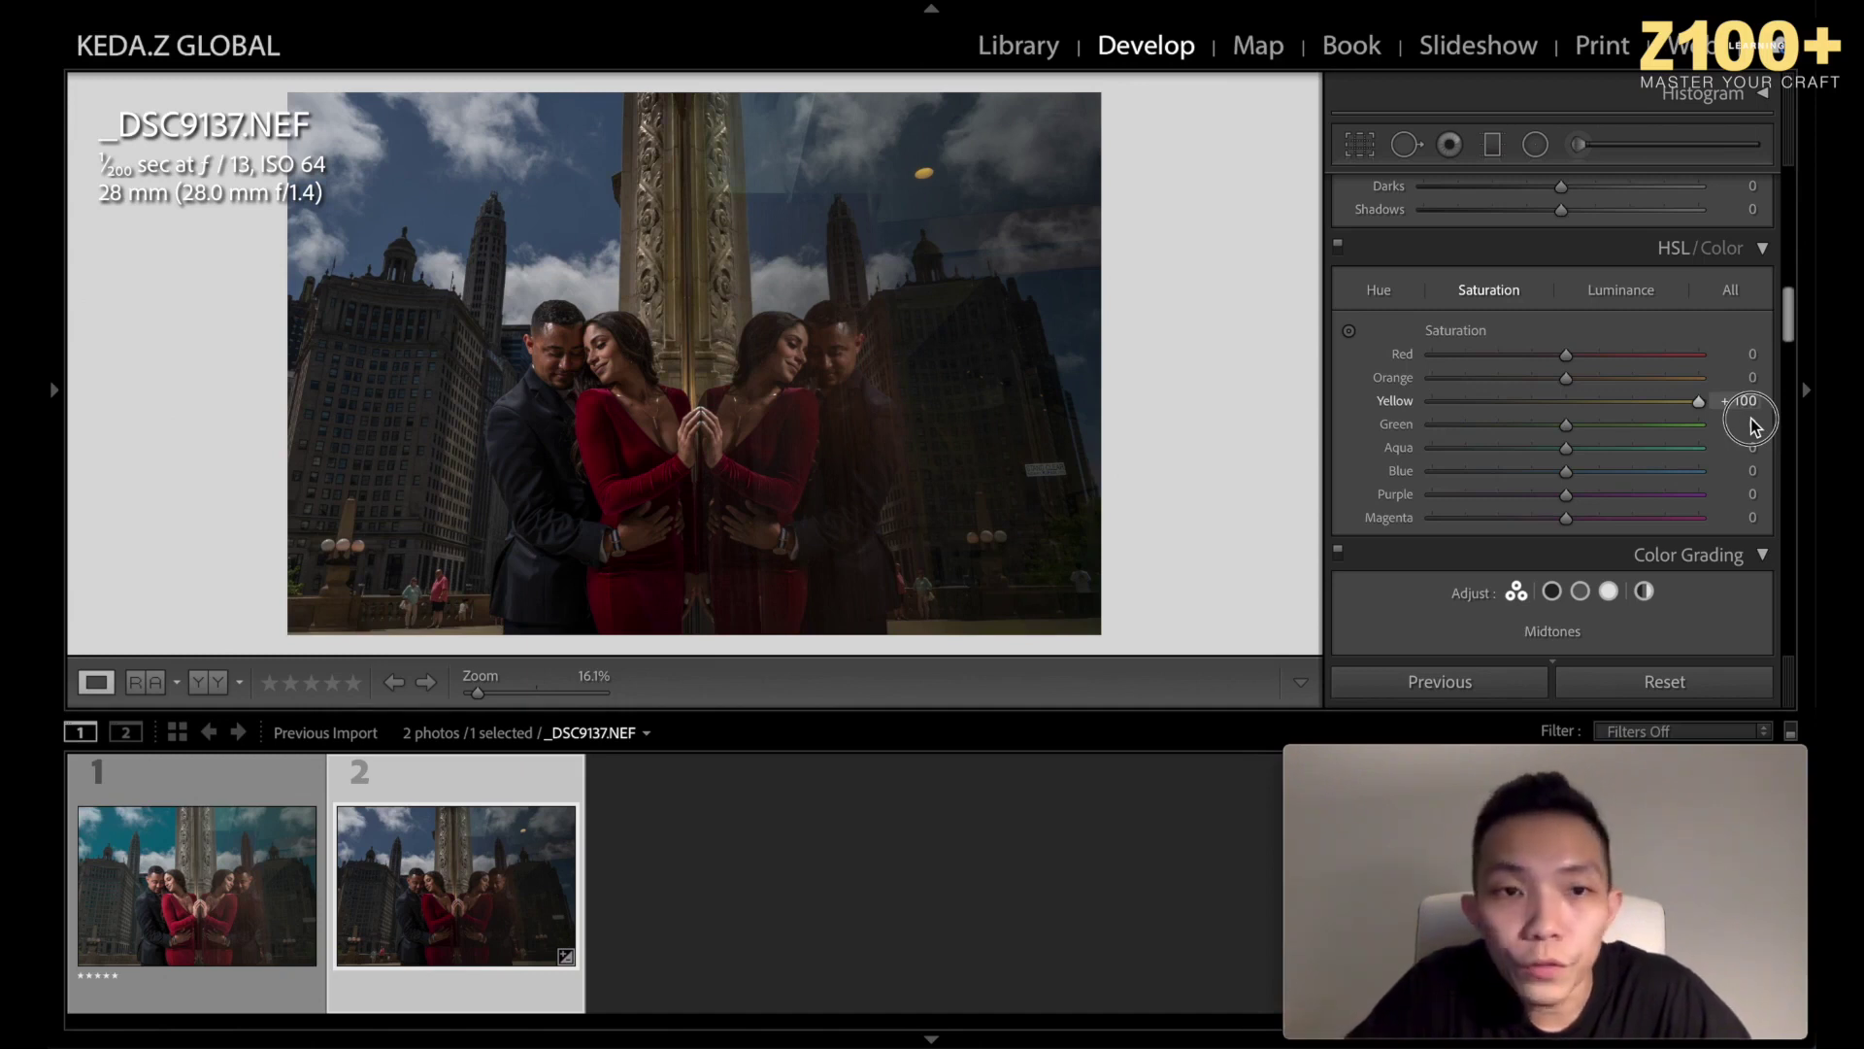
drag(1755, 426, 1427, 408)
mouse_move(1428, 406)
mouse_down()
mouse_move(1451, 401)
mouse_move(1416, 404)
mouse_up()
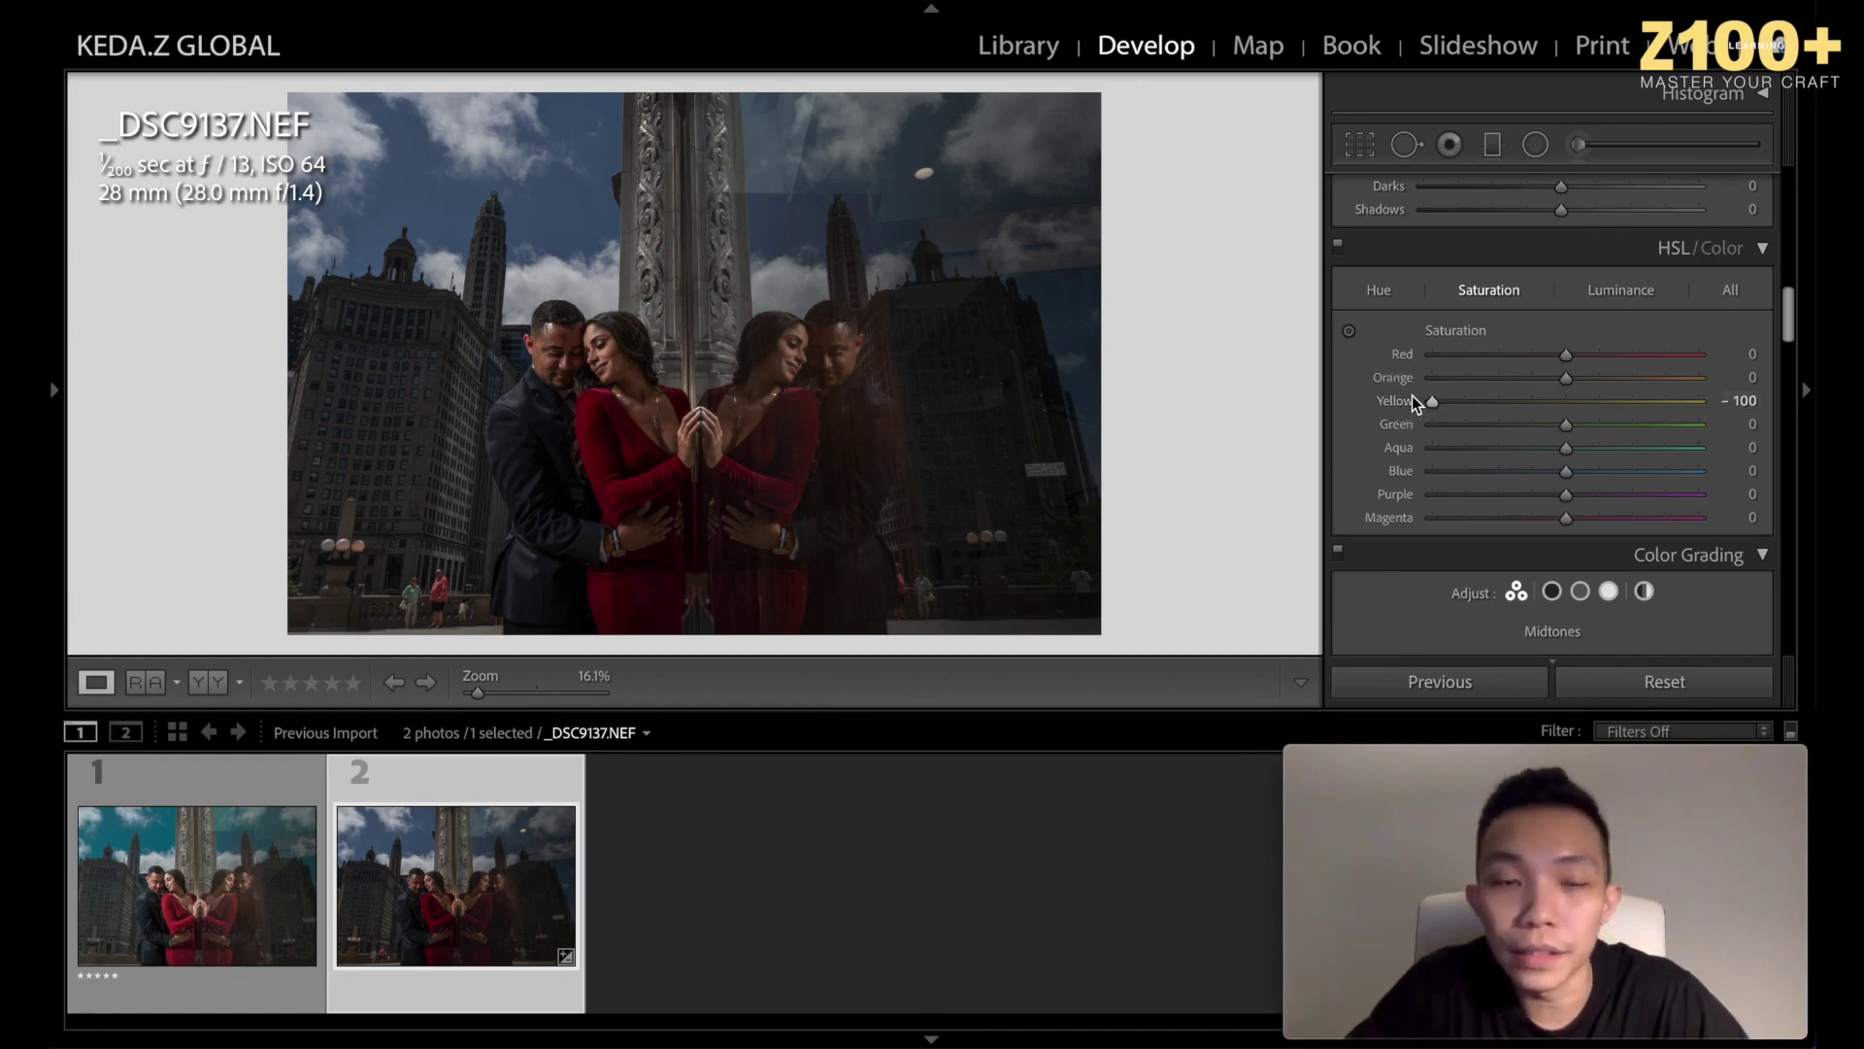
double_click(1565, 401)
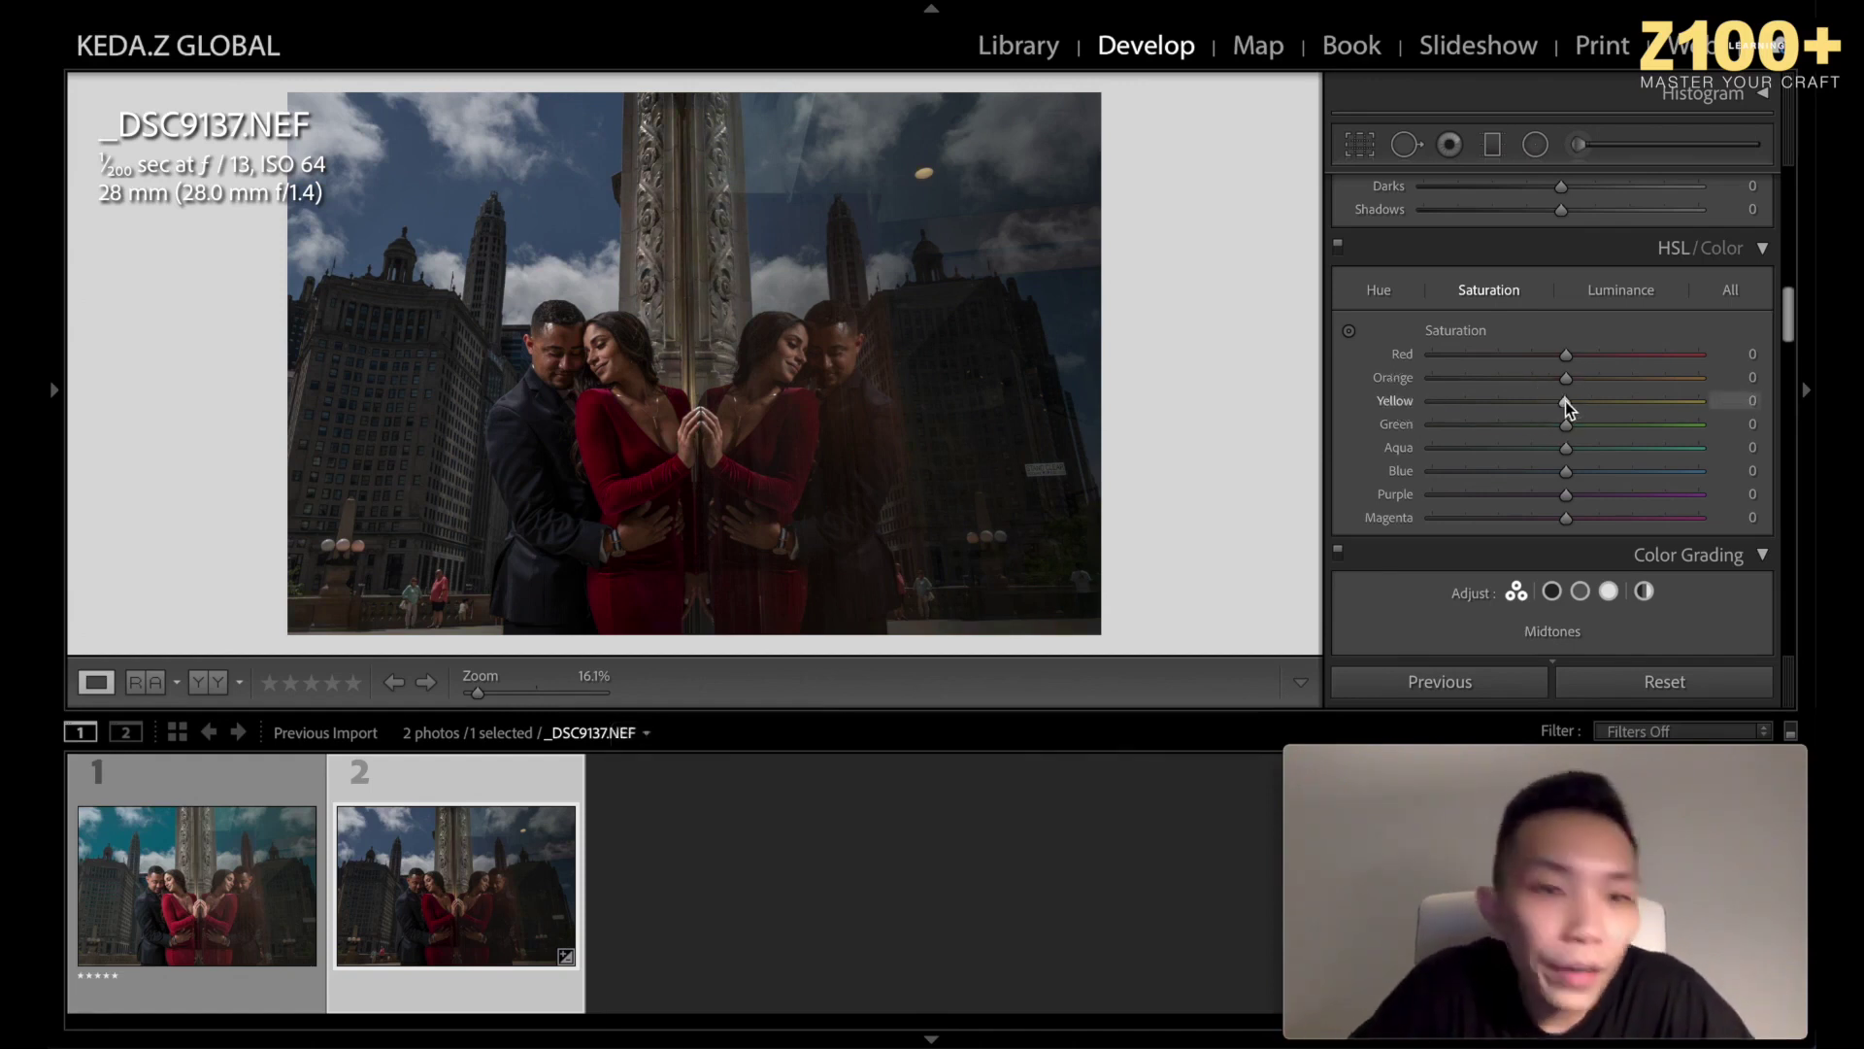
drag(1566, 400, 1526, 401)
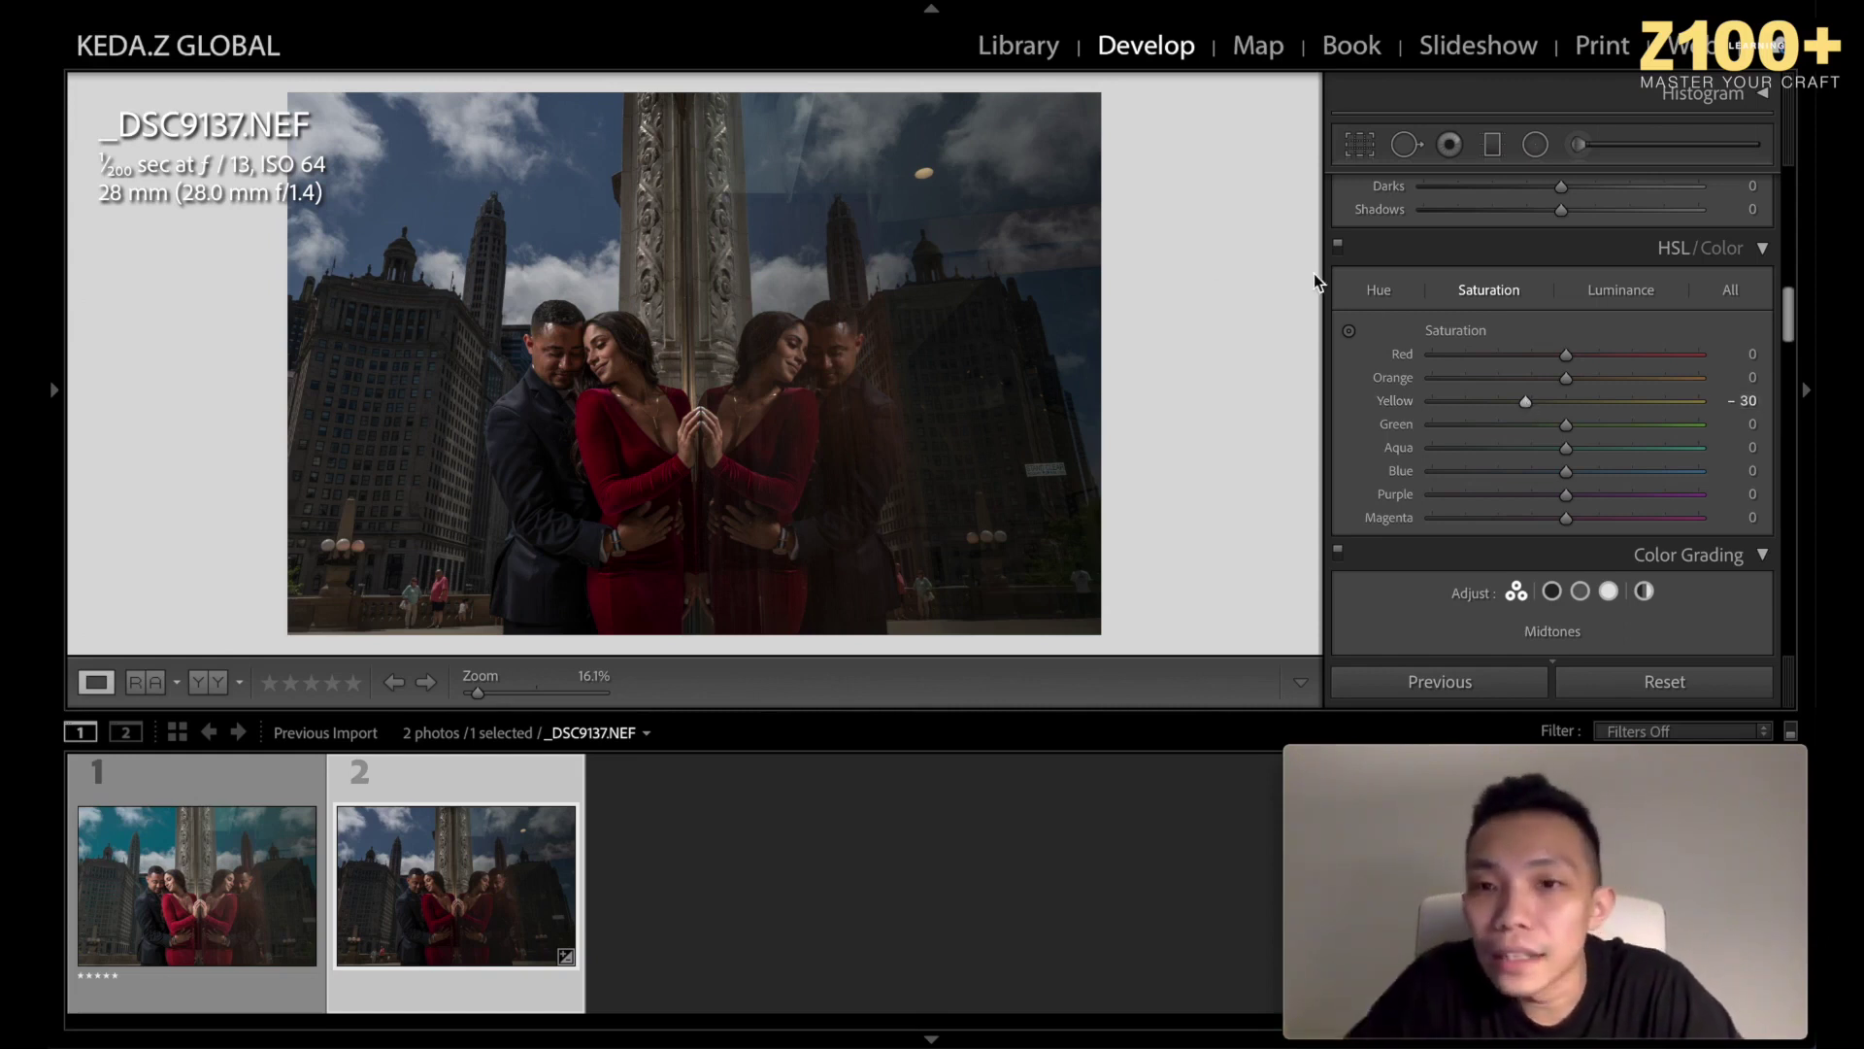
Shift the blue hue to -15 and raise the blue saturation to +50 to push the sky towards teal.
click(1379, 290)
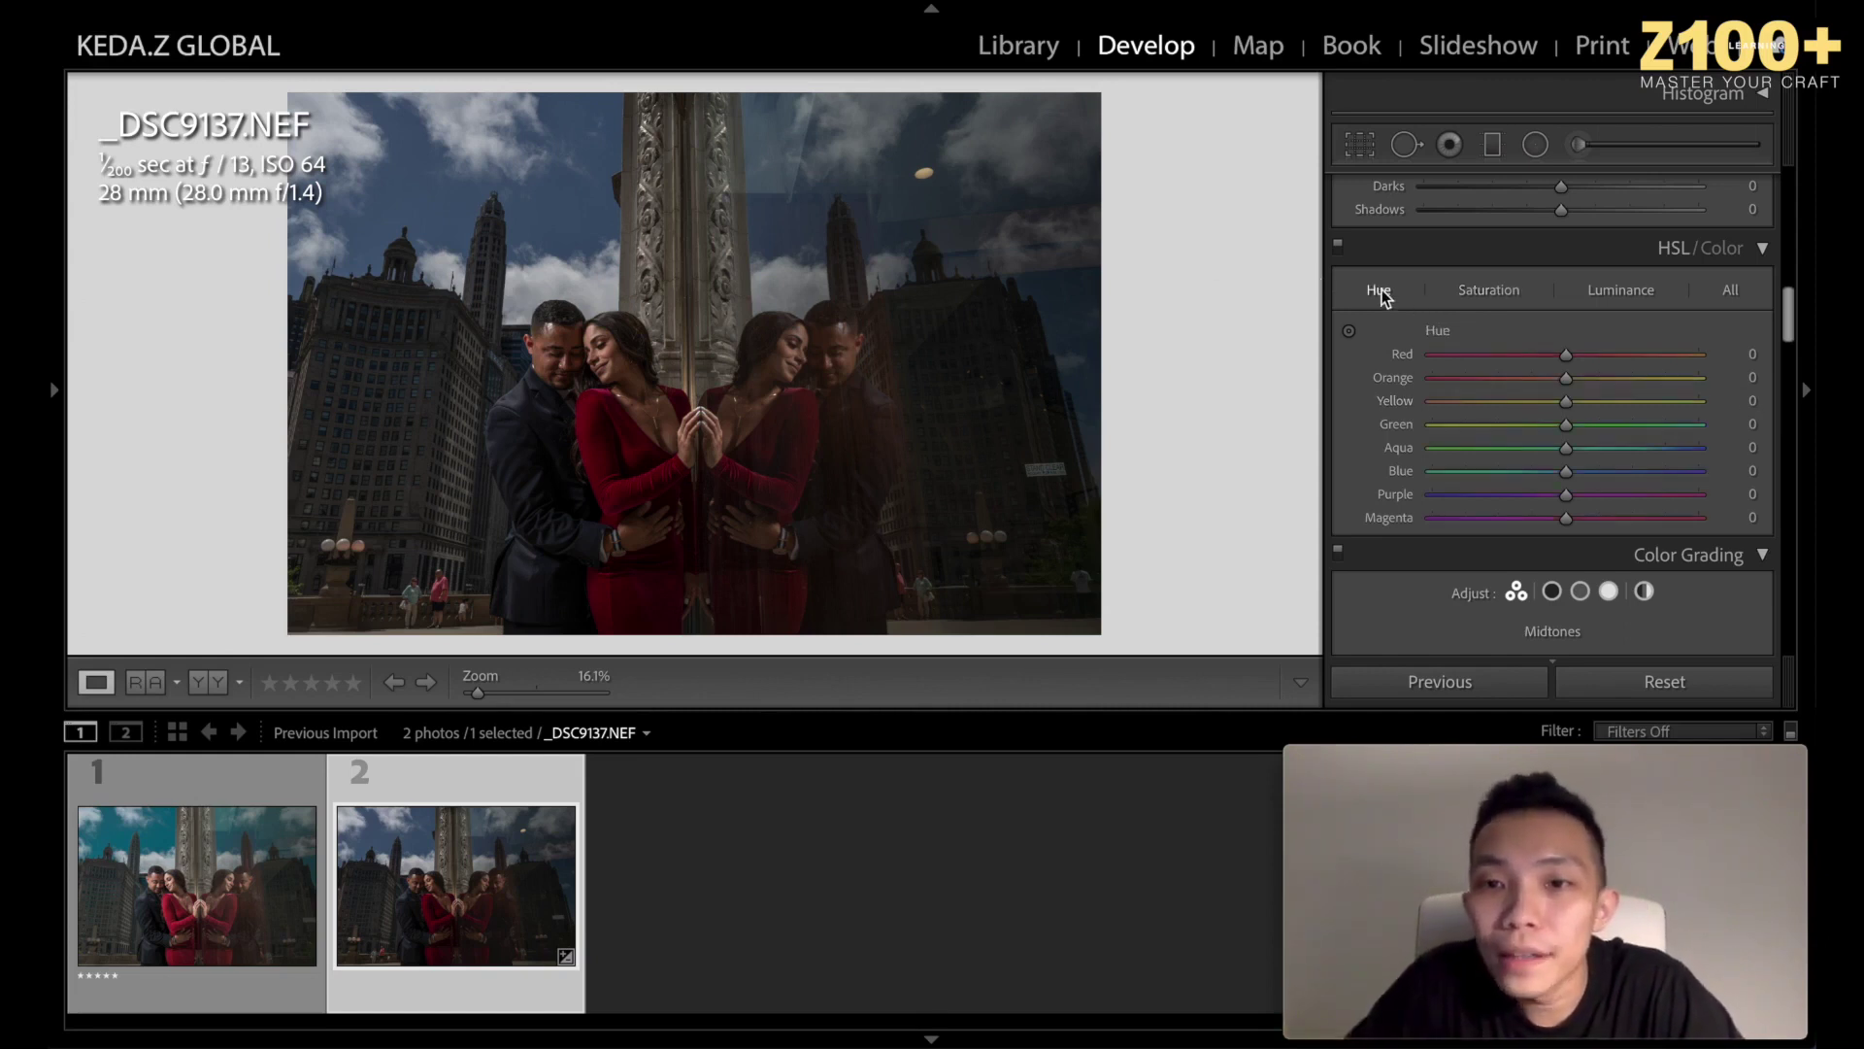
click(1488, 290)
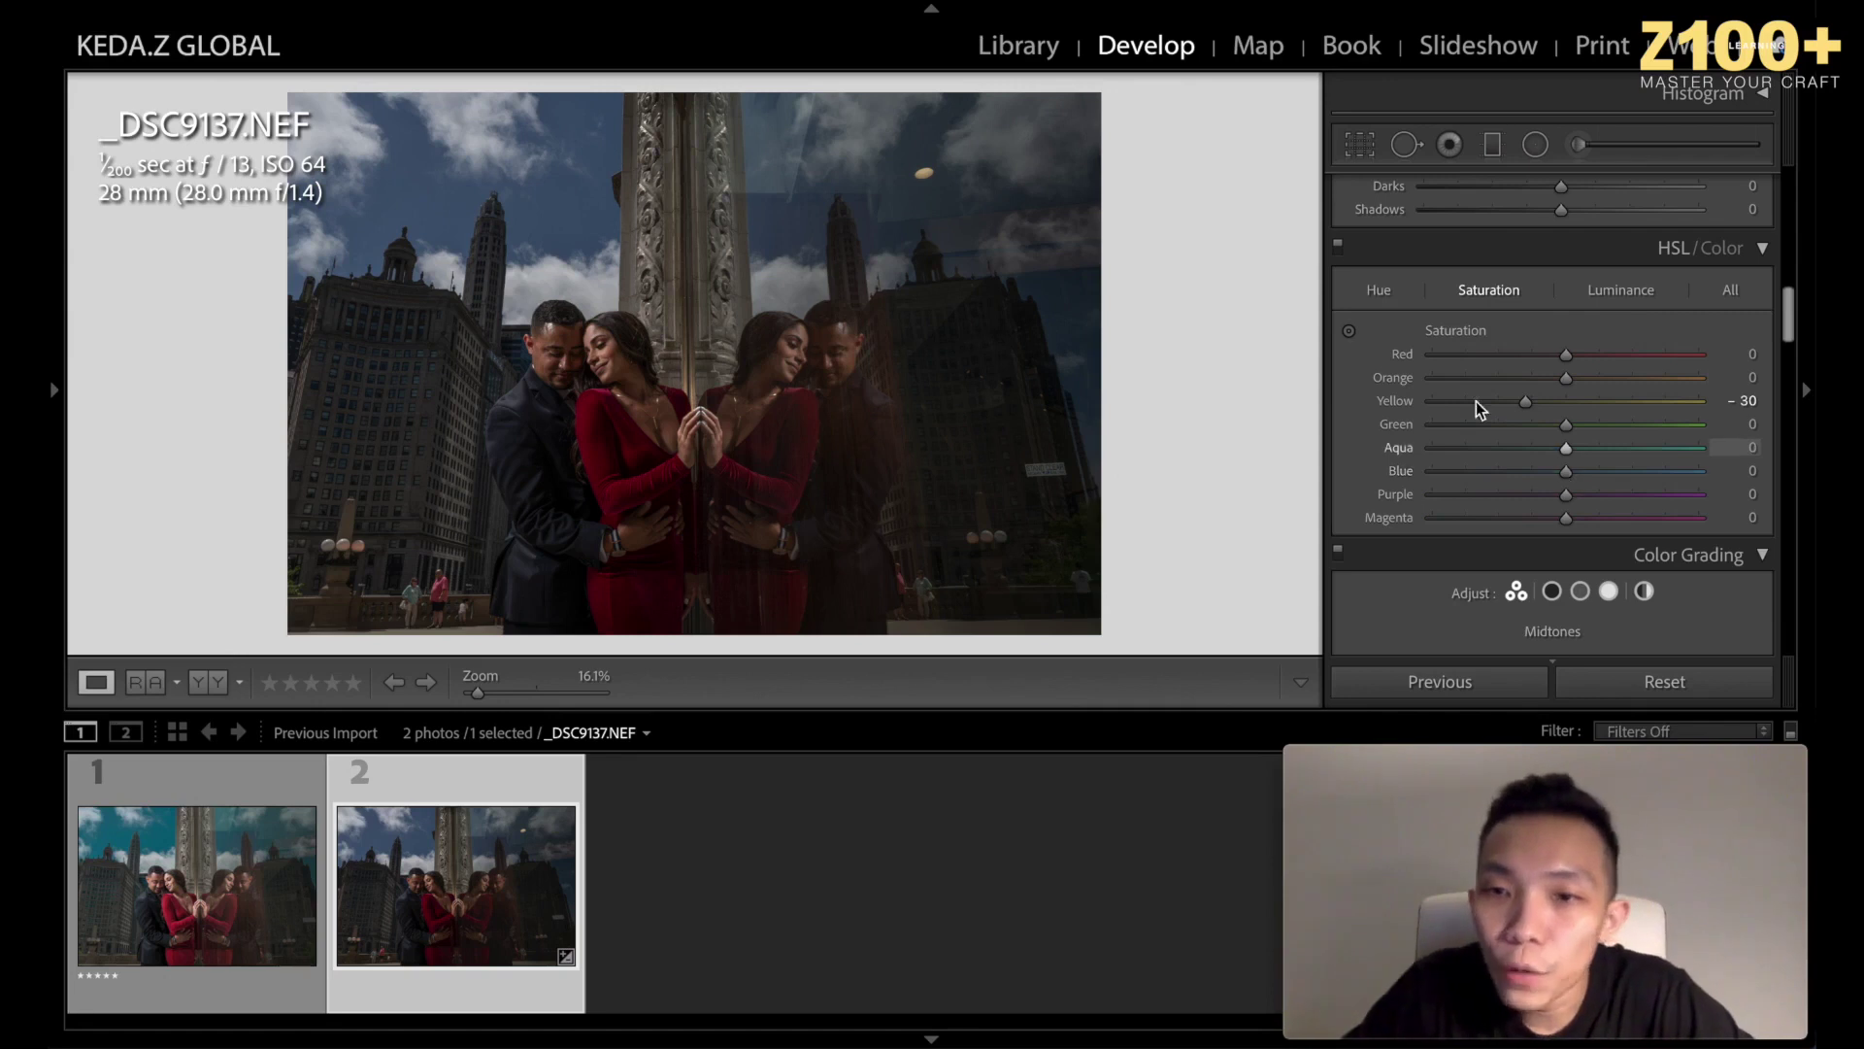
click(1378, 291)
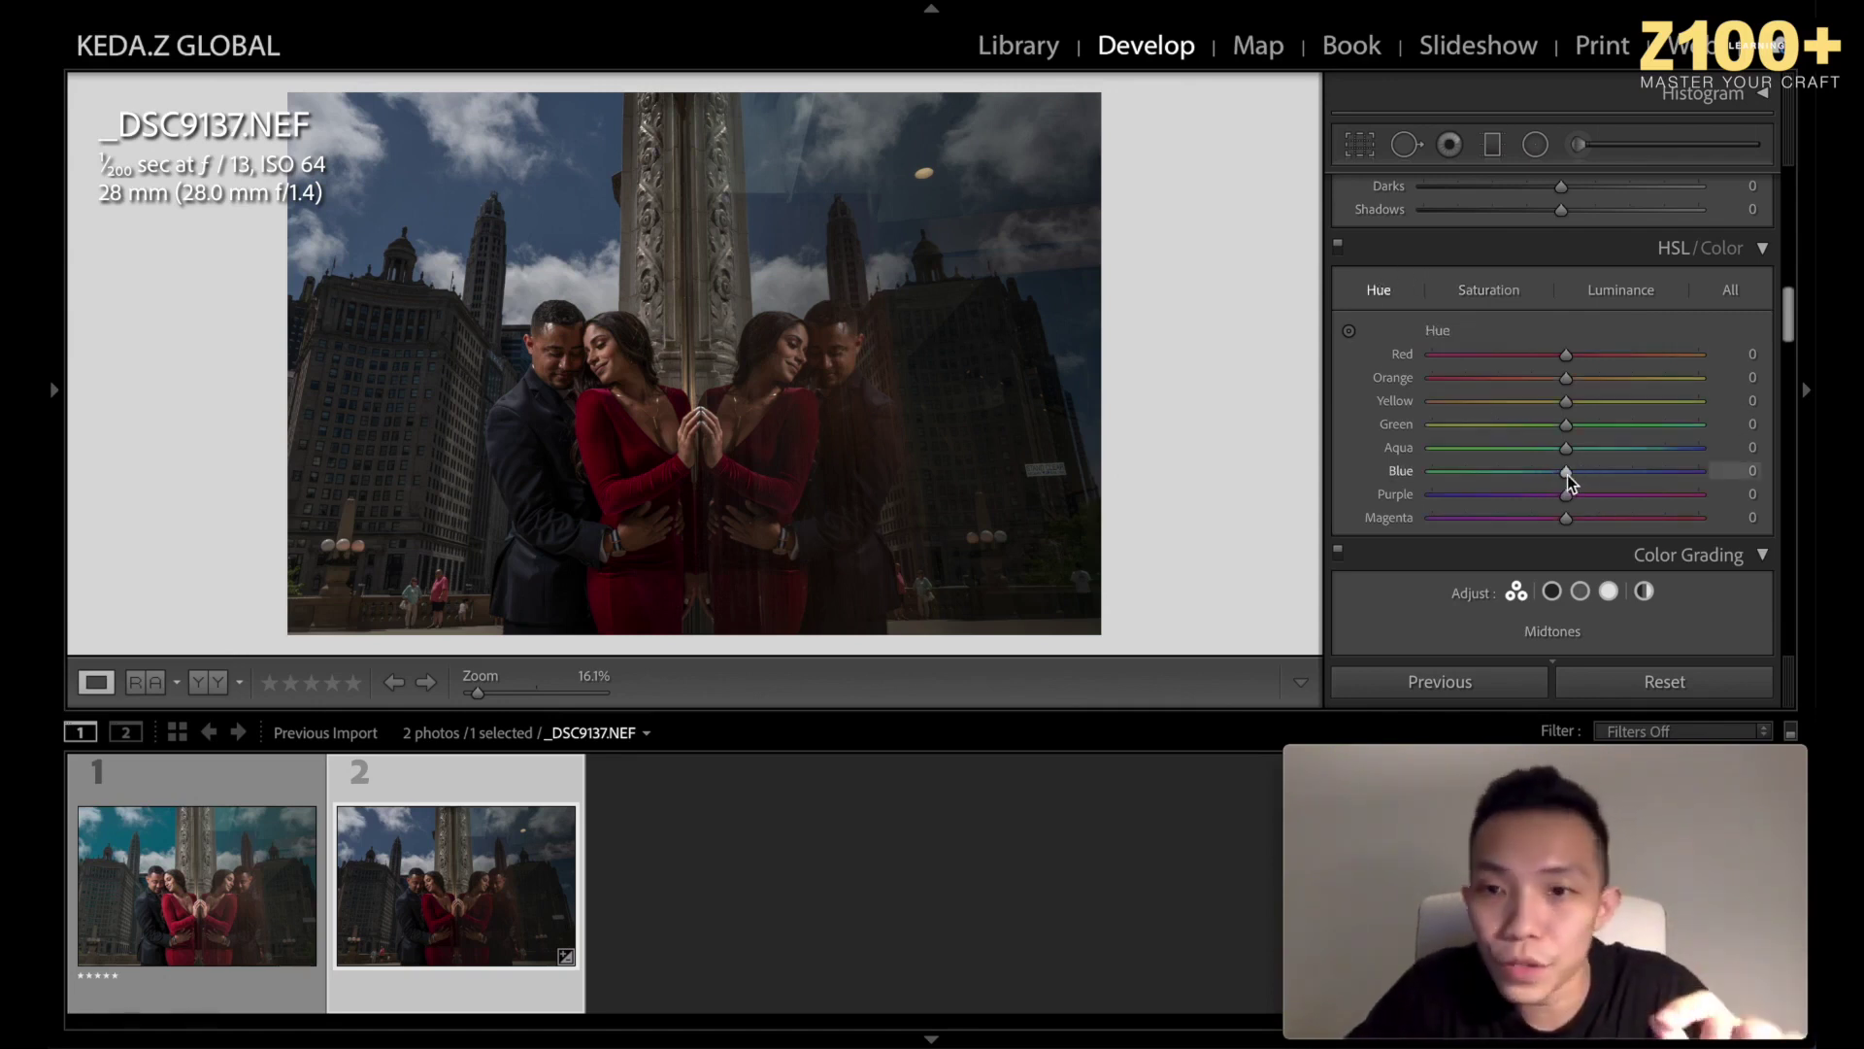
mouse_move(1565, 474)
mouse_down()
mouse_move(1522, 474)
mouse_move(1547, 477)
mouse_up()
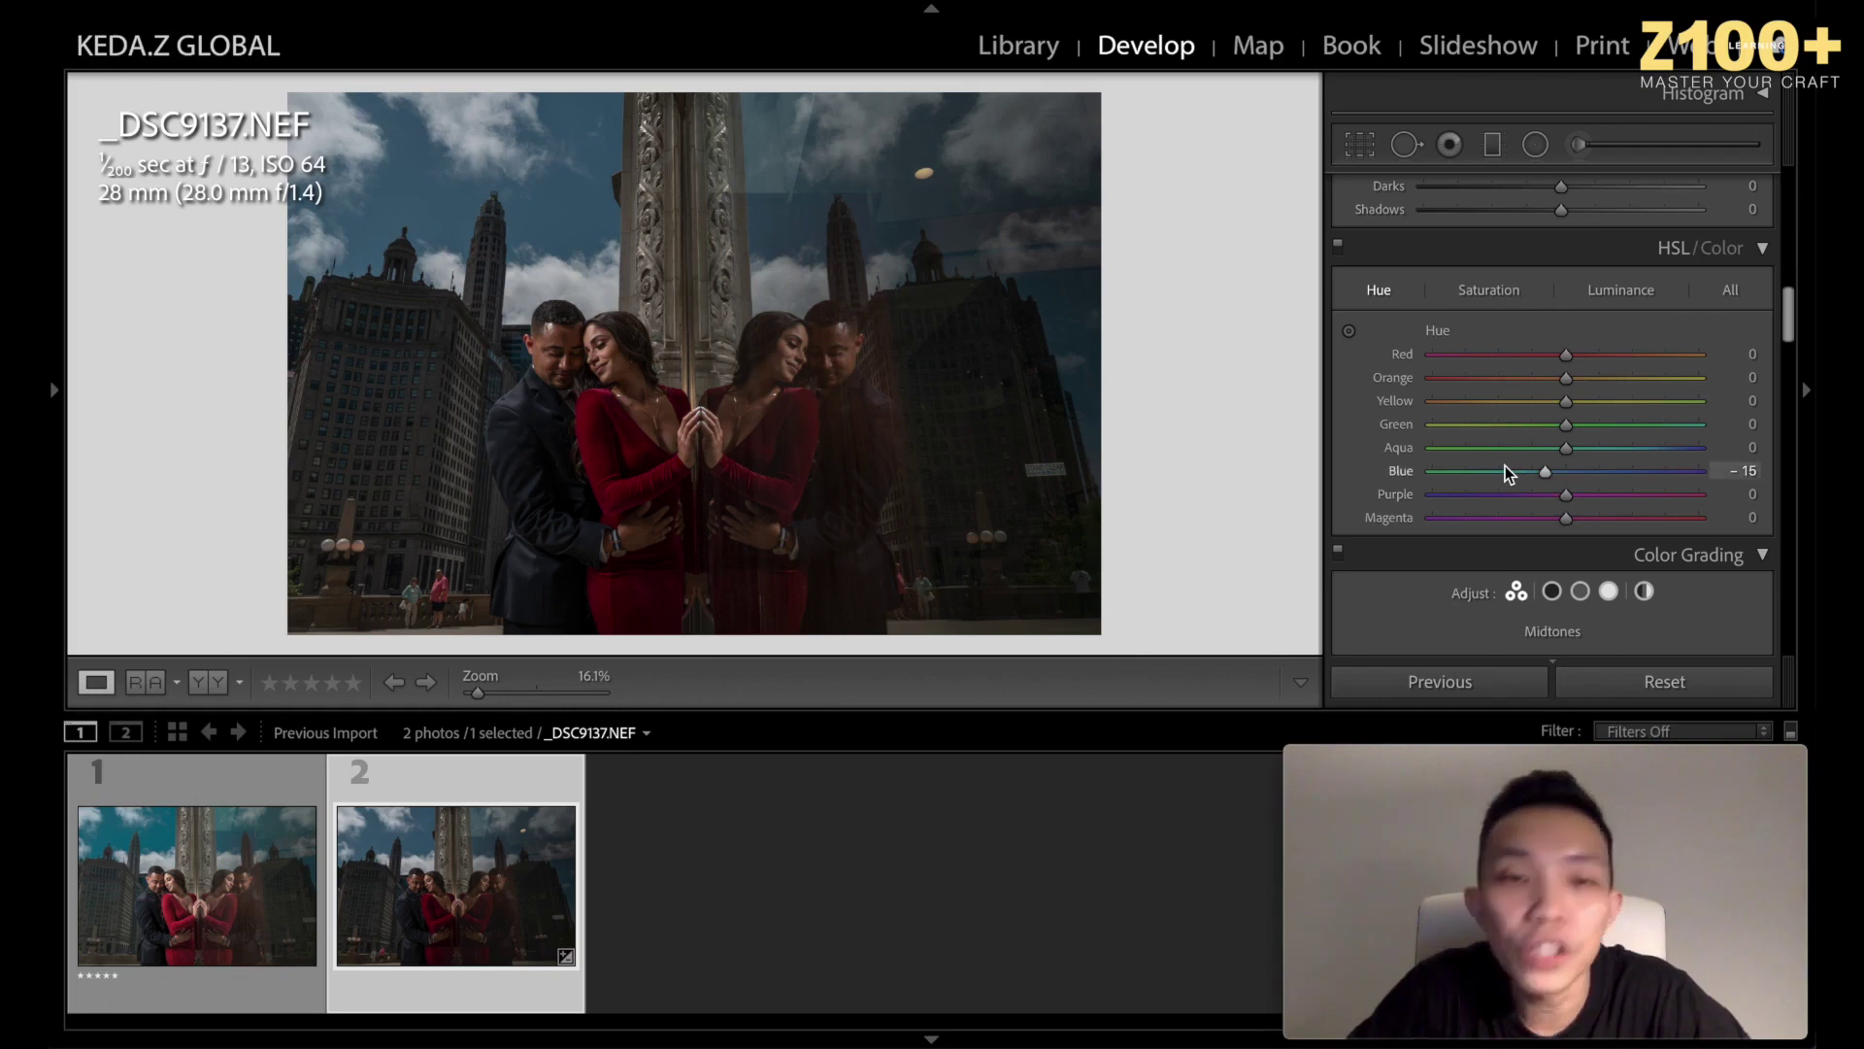
click(1508, 289)
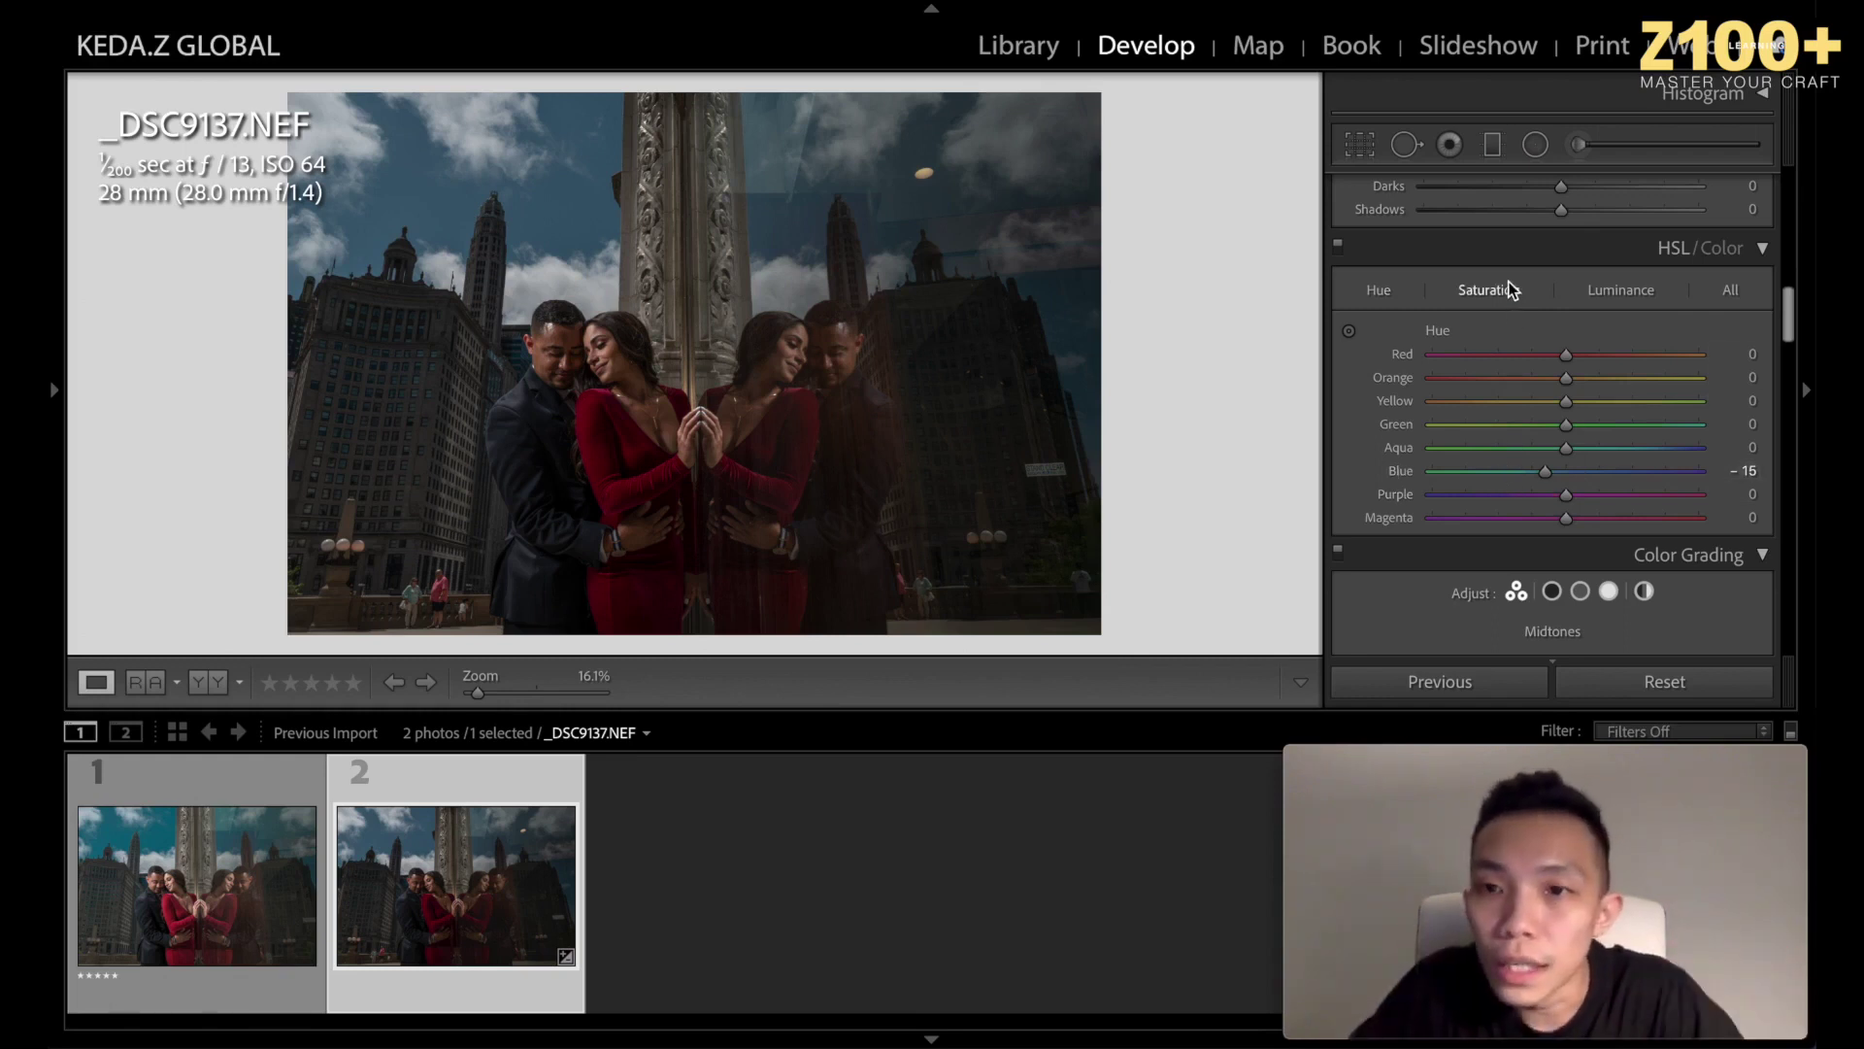
click(1625, 470)
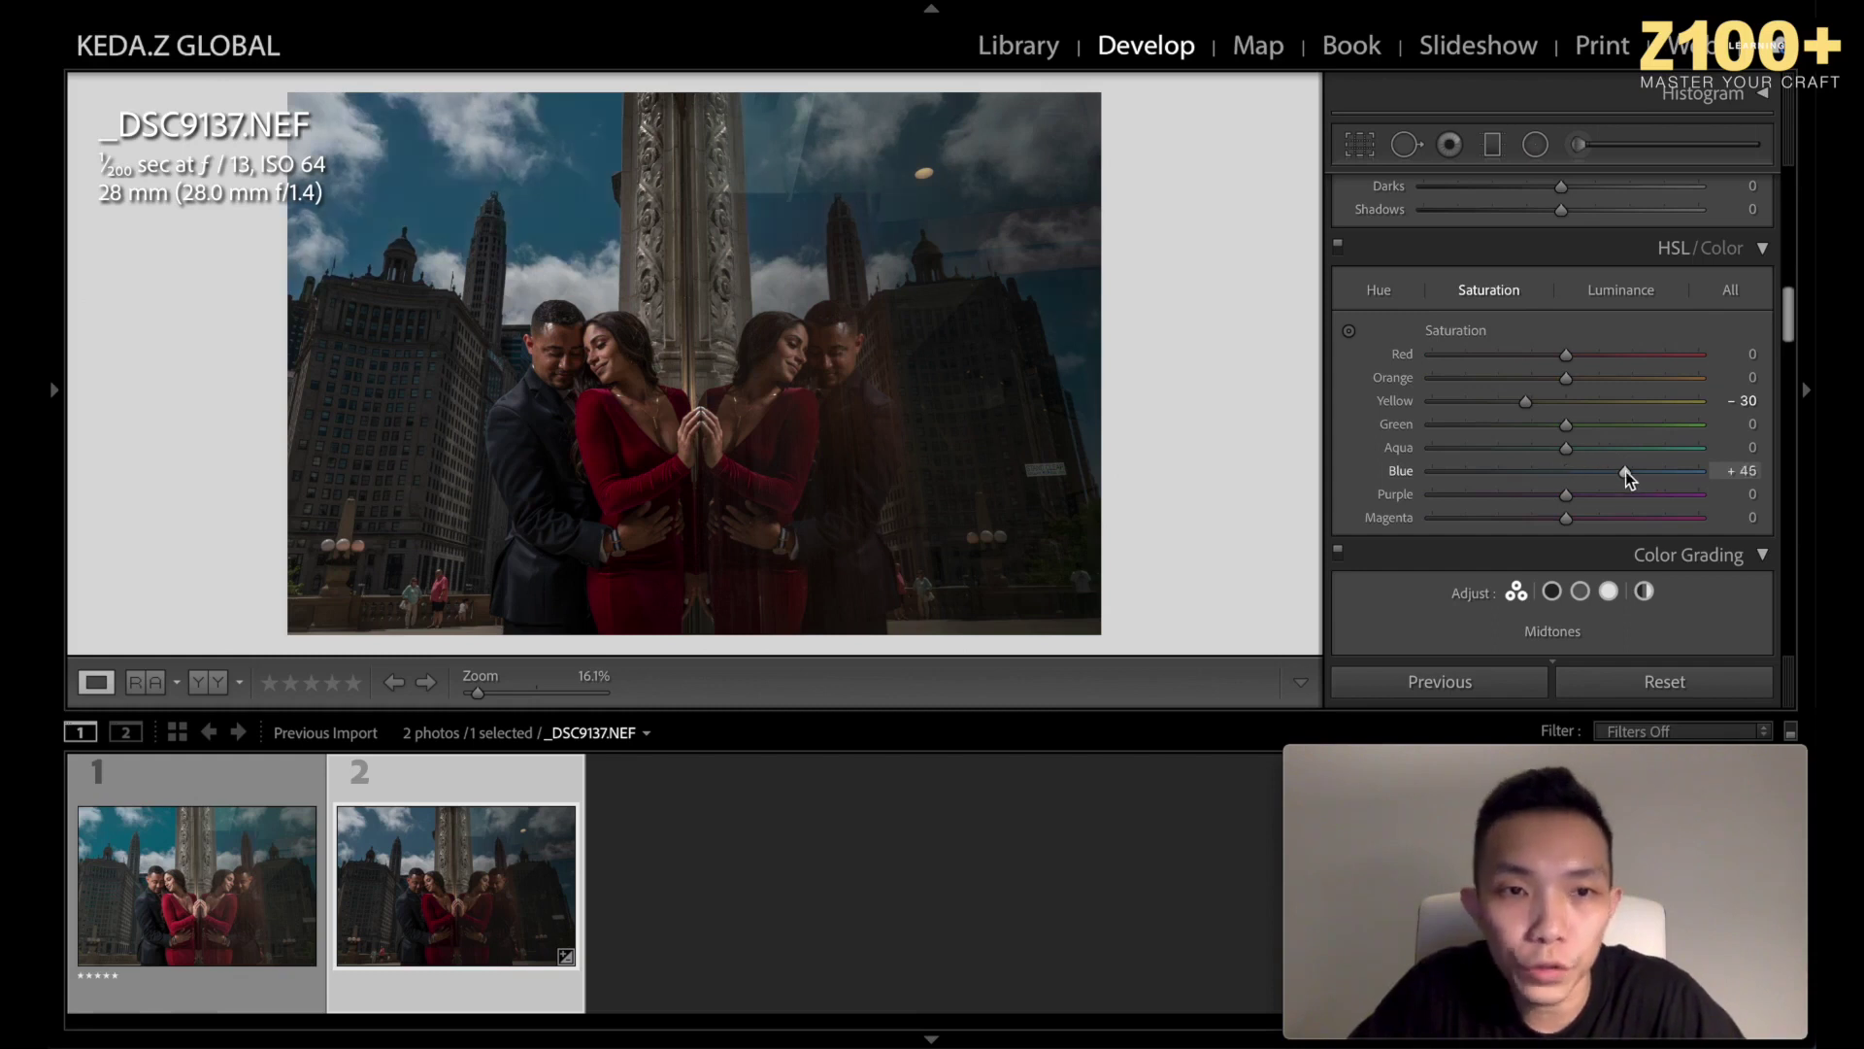
drag(1625, 469, 1637, 469)
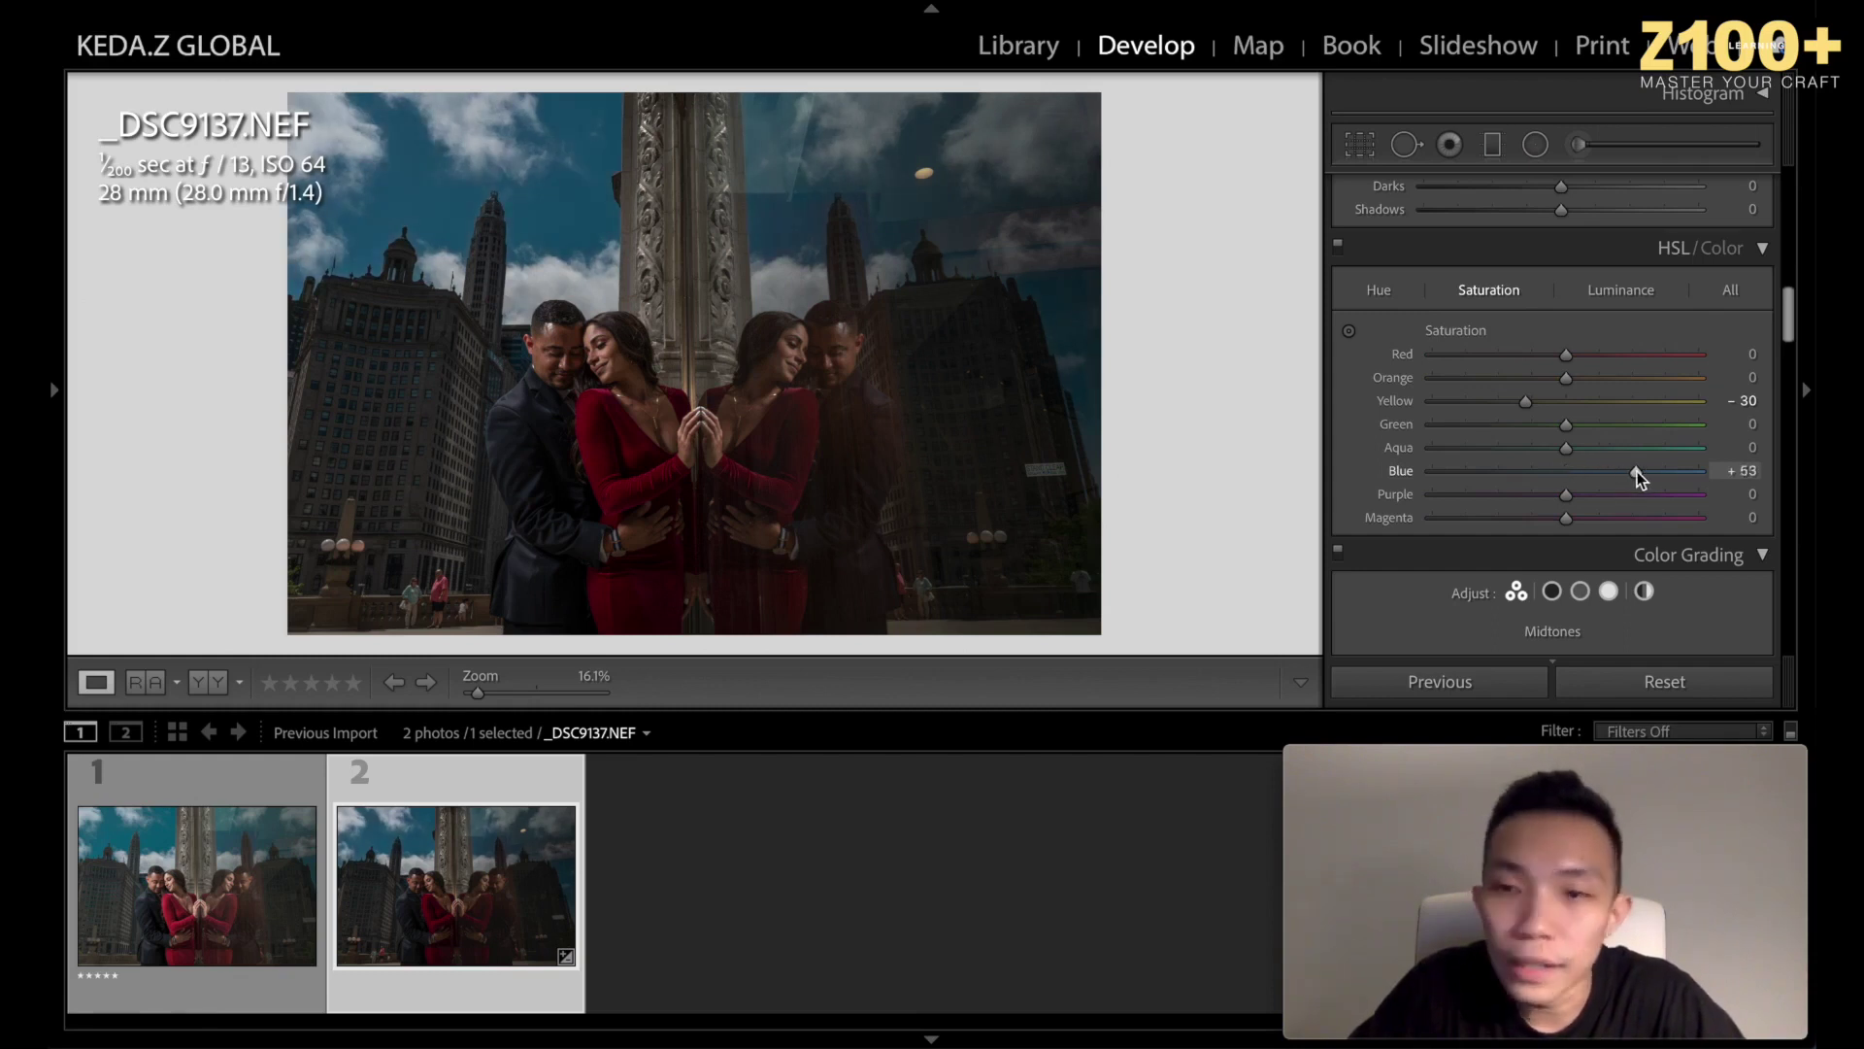
drag(1635, 470, 1632, 471)
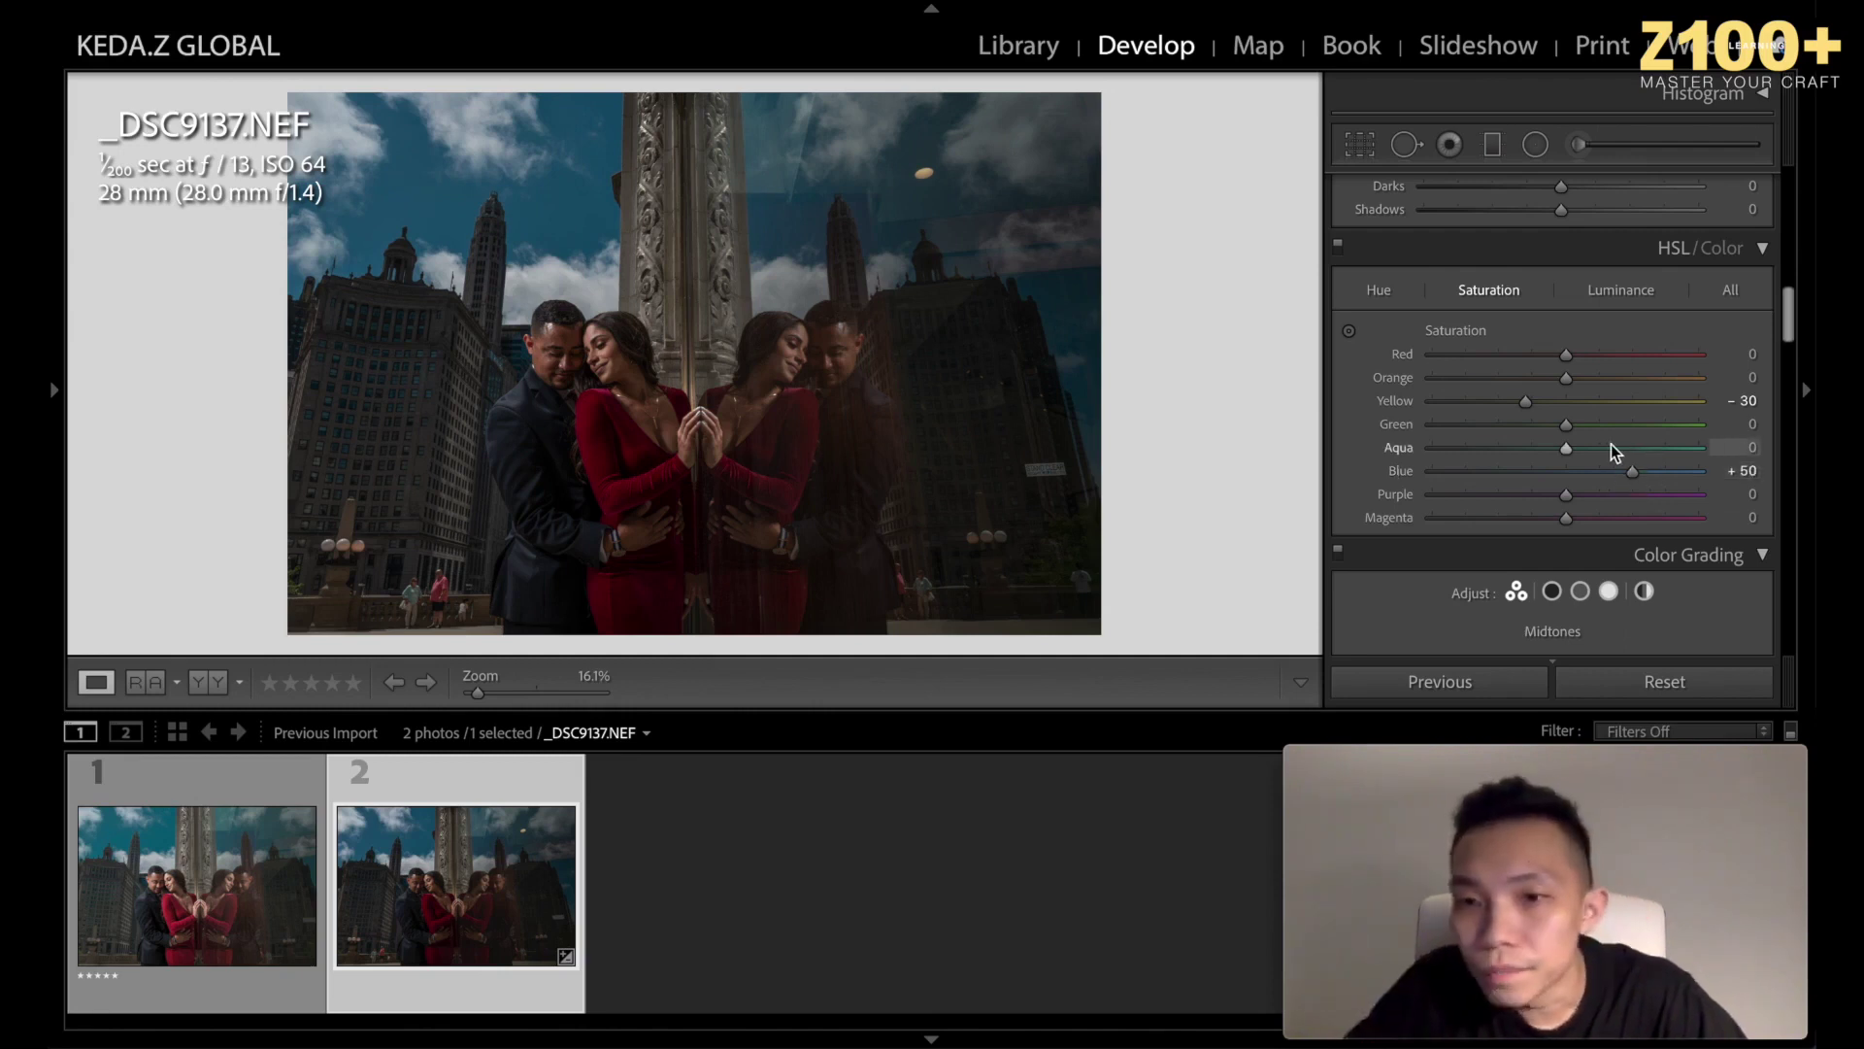
Shift the blue hue further to -25 for a stronger teal sky.
click(1379, 289)
drag(1543, 474, 1539, 476)
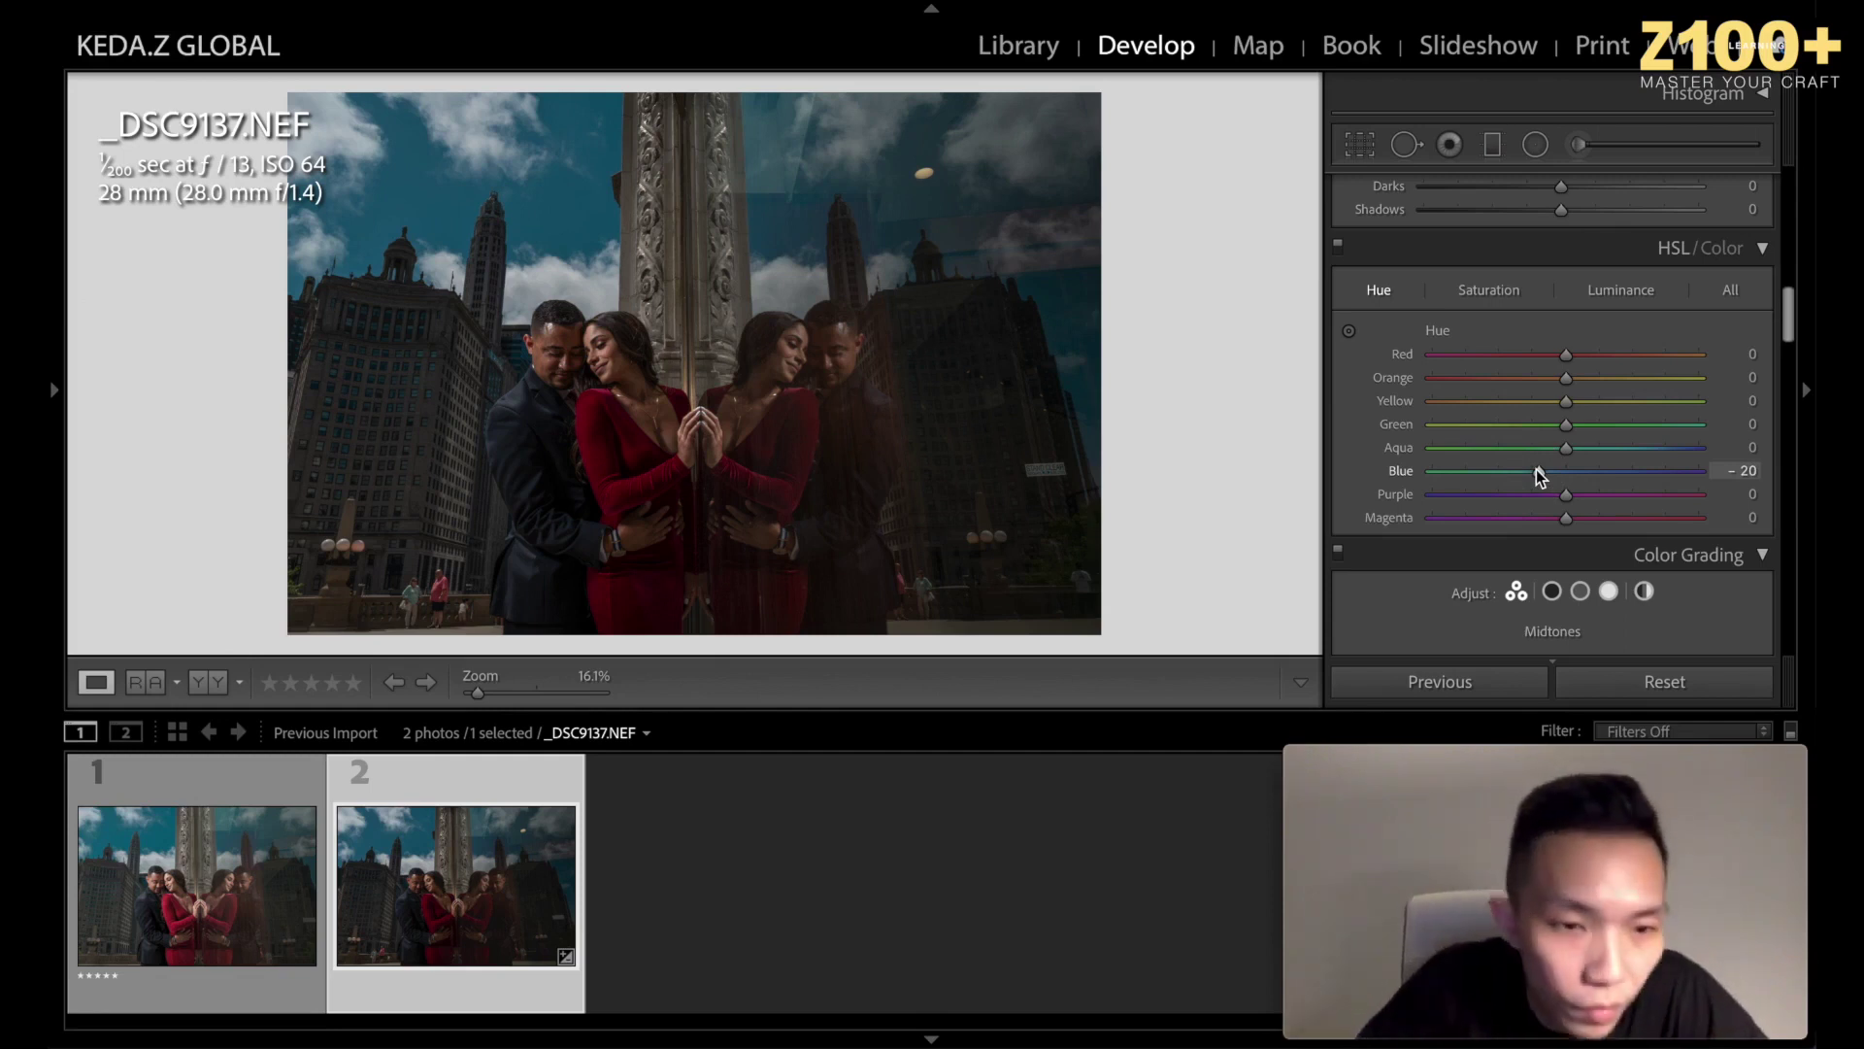
drag(1539, 476, 1531, 476)
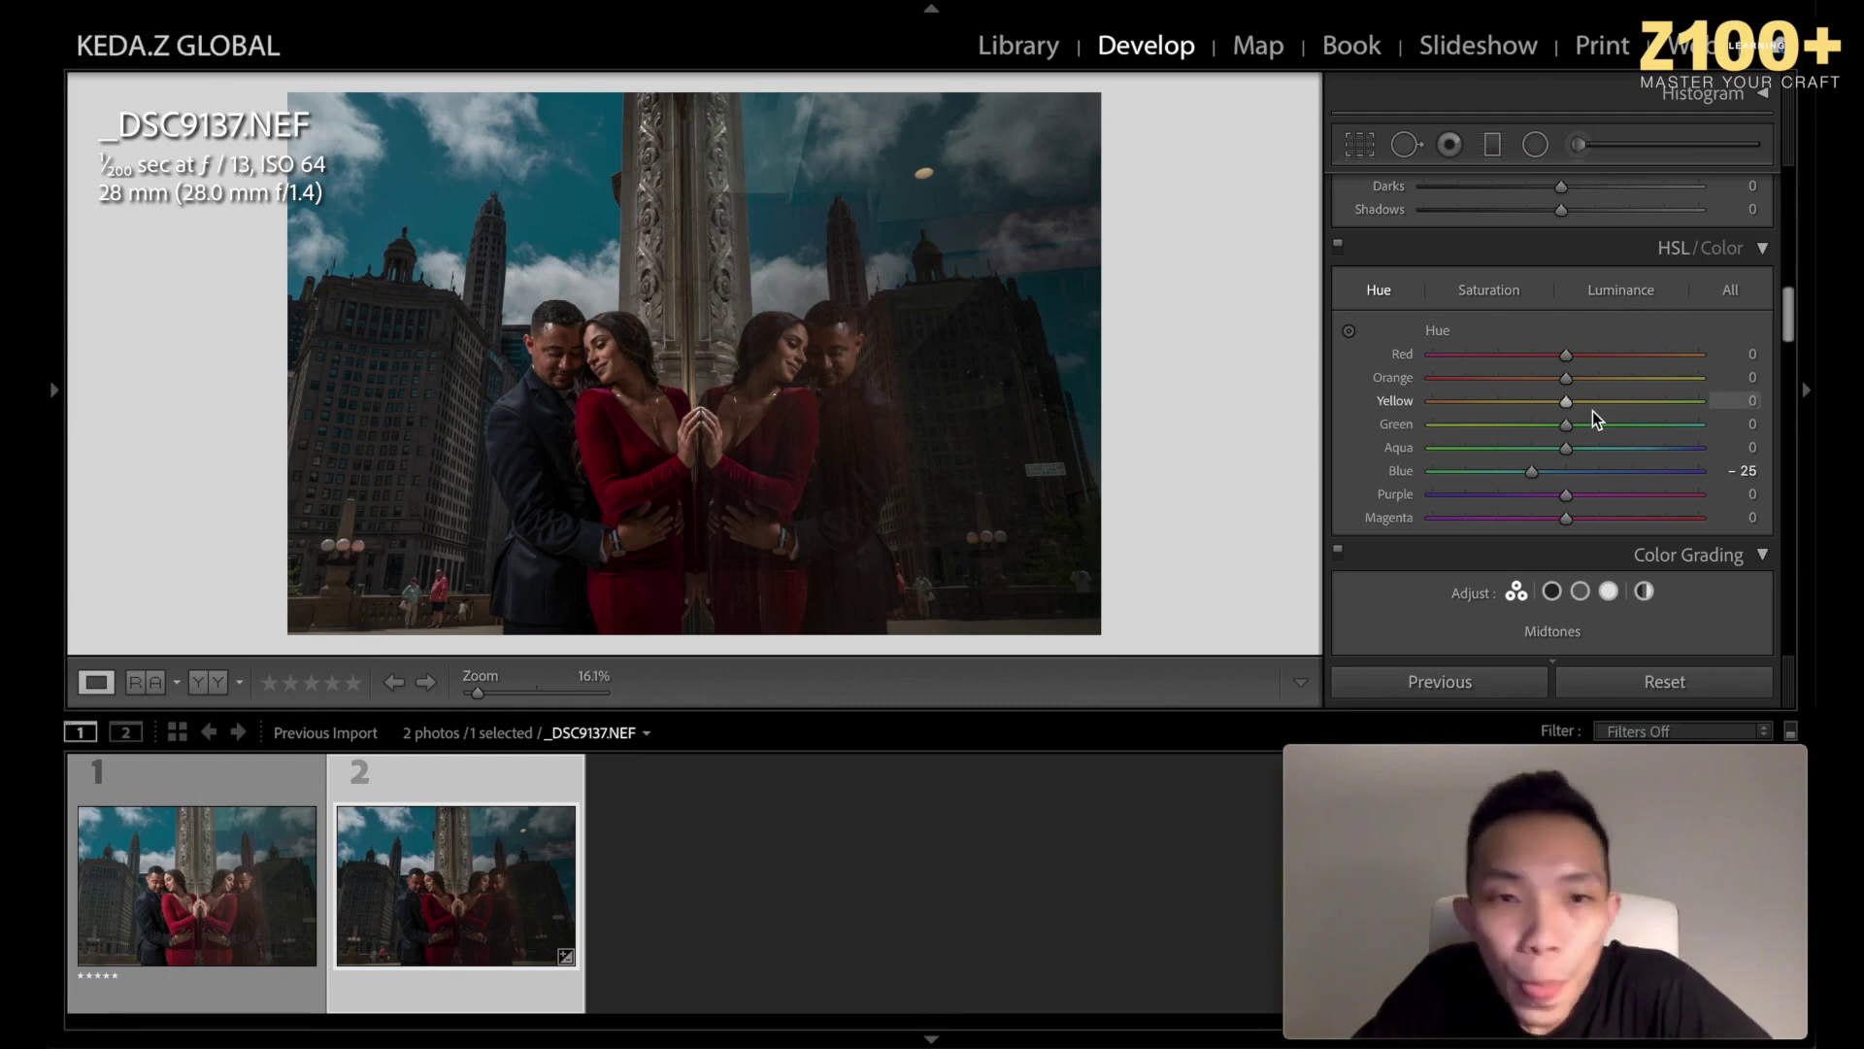
Try the purple and magenta luminance at +100, and return both to 0.
click(1605, 294)
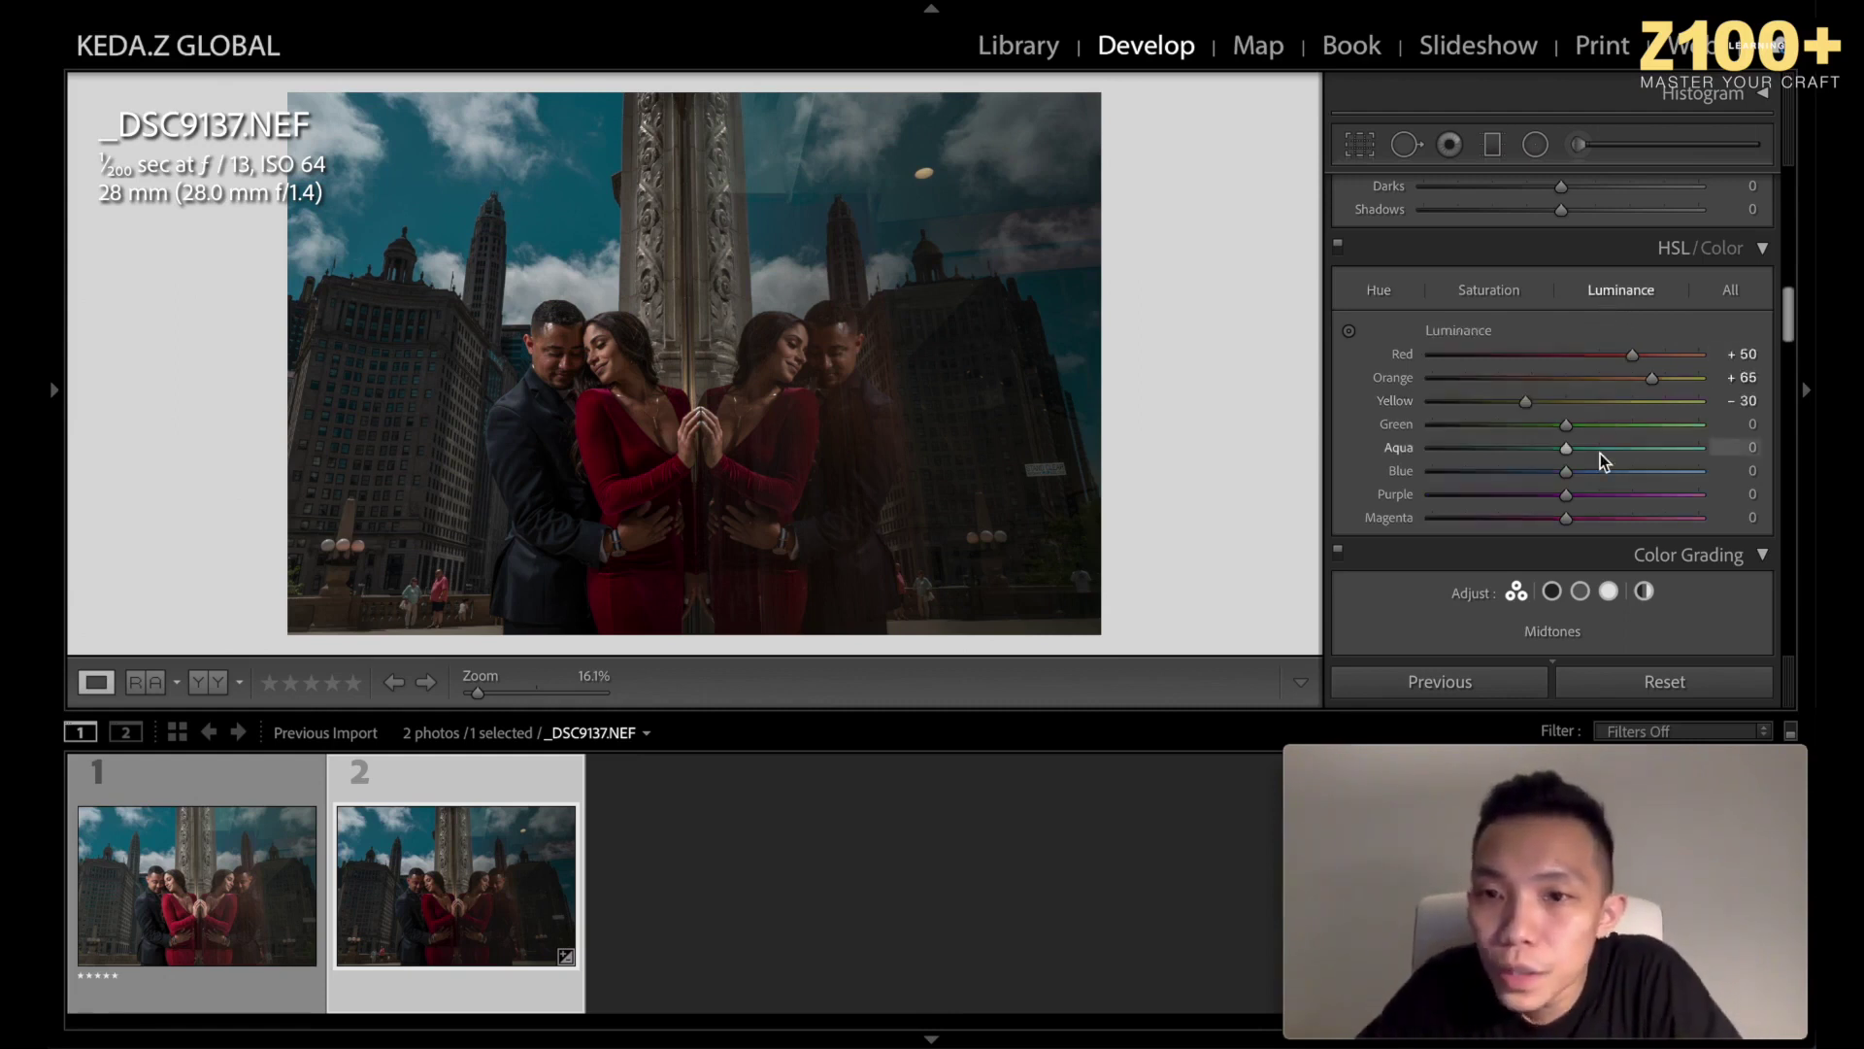
drag(1614, 470, 1768, 508)
click(1596, 518)
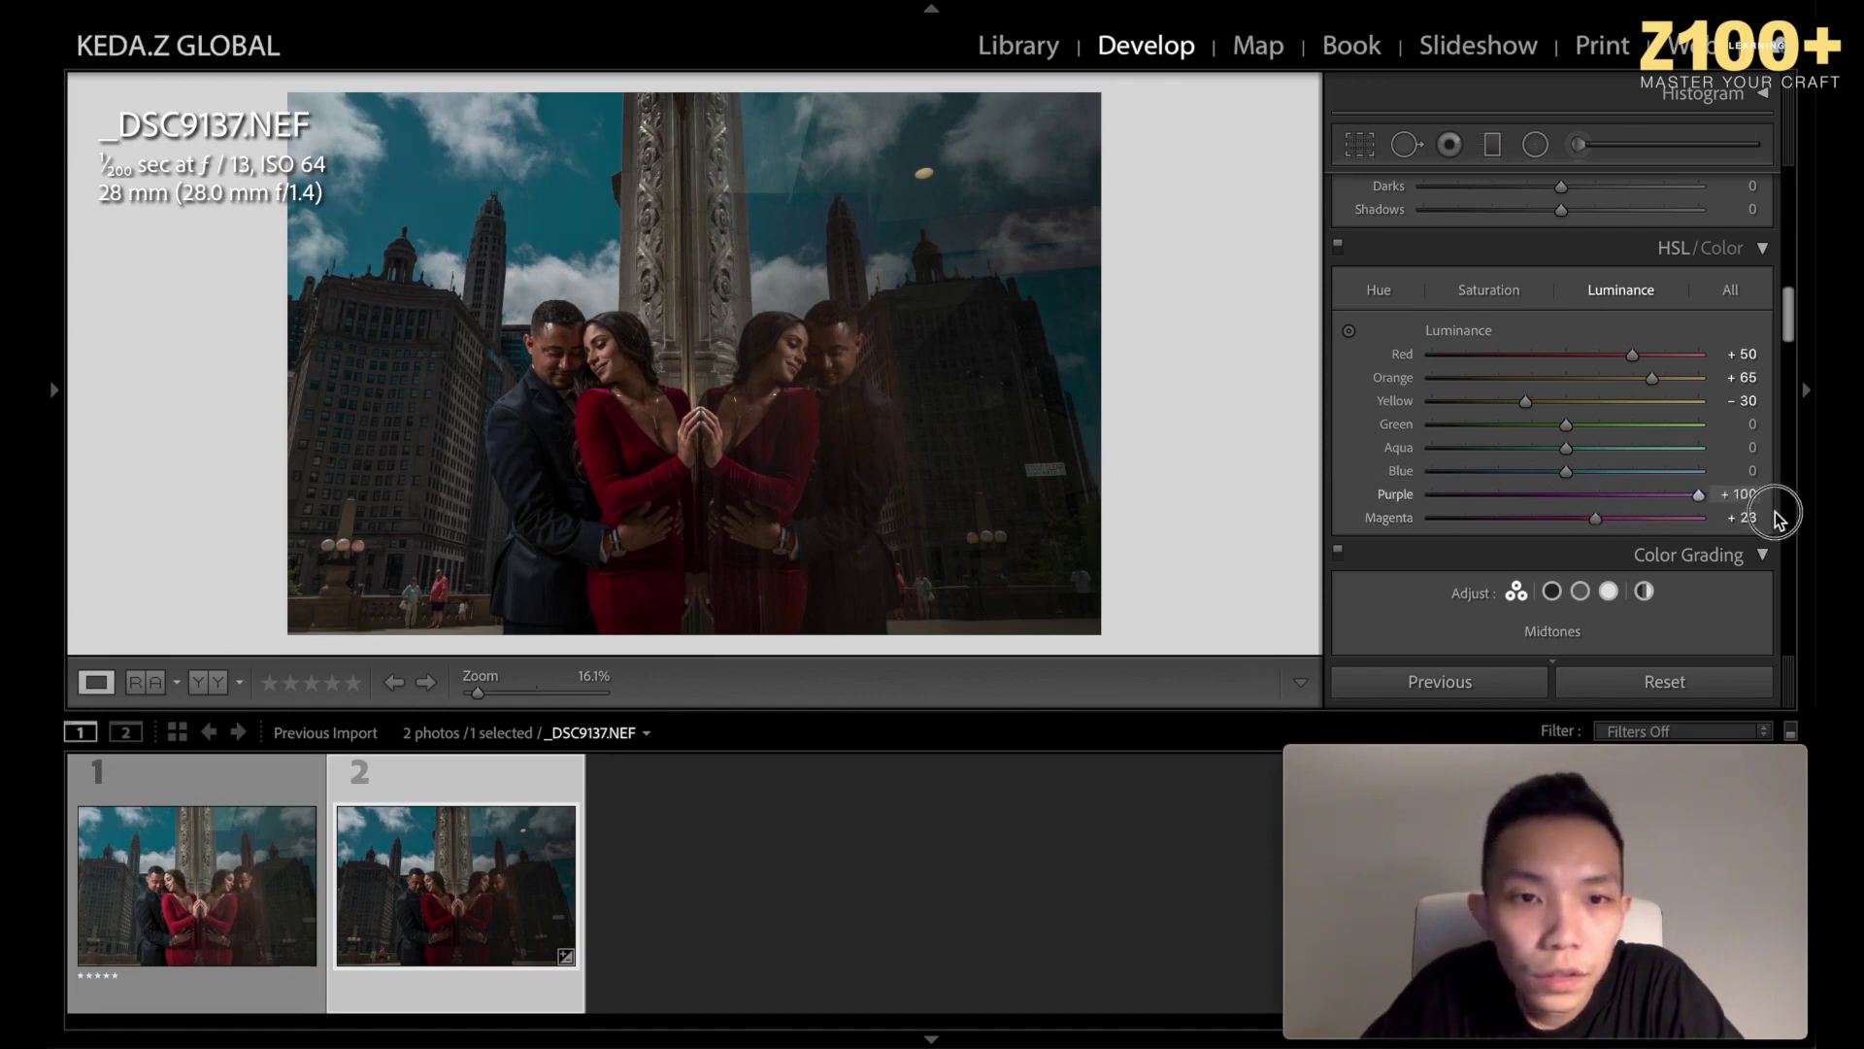
double_click(1564, 493)
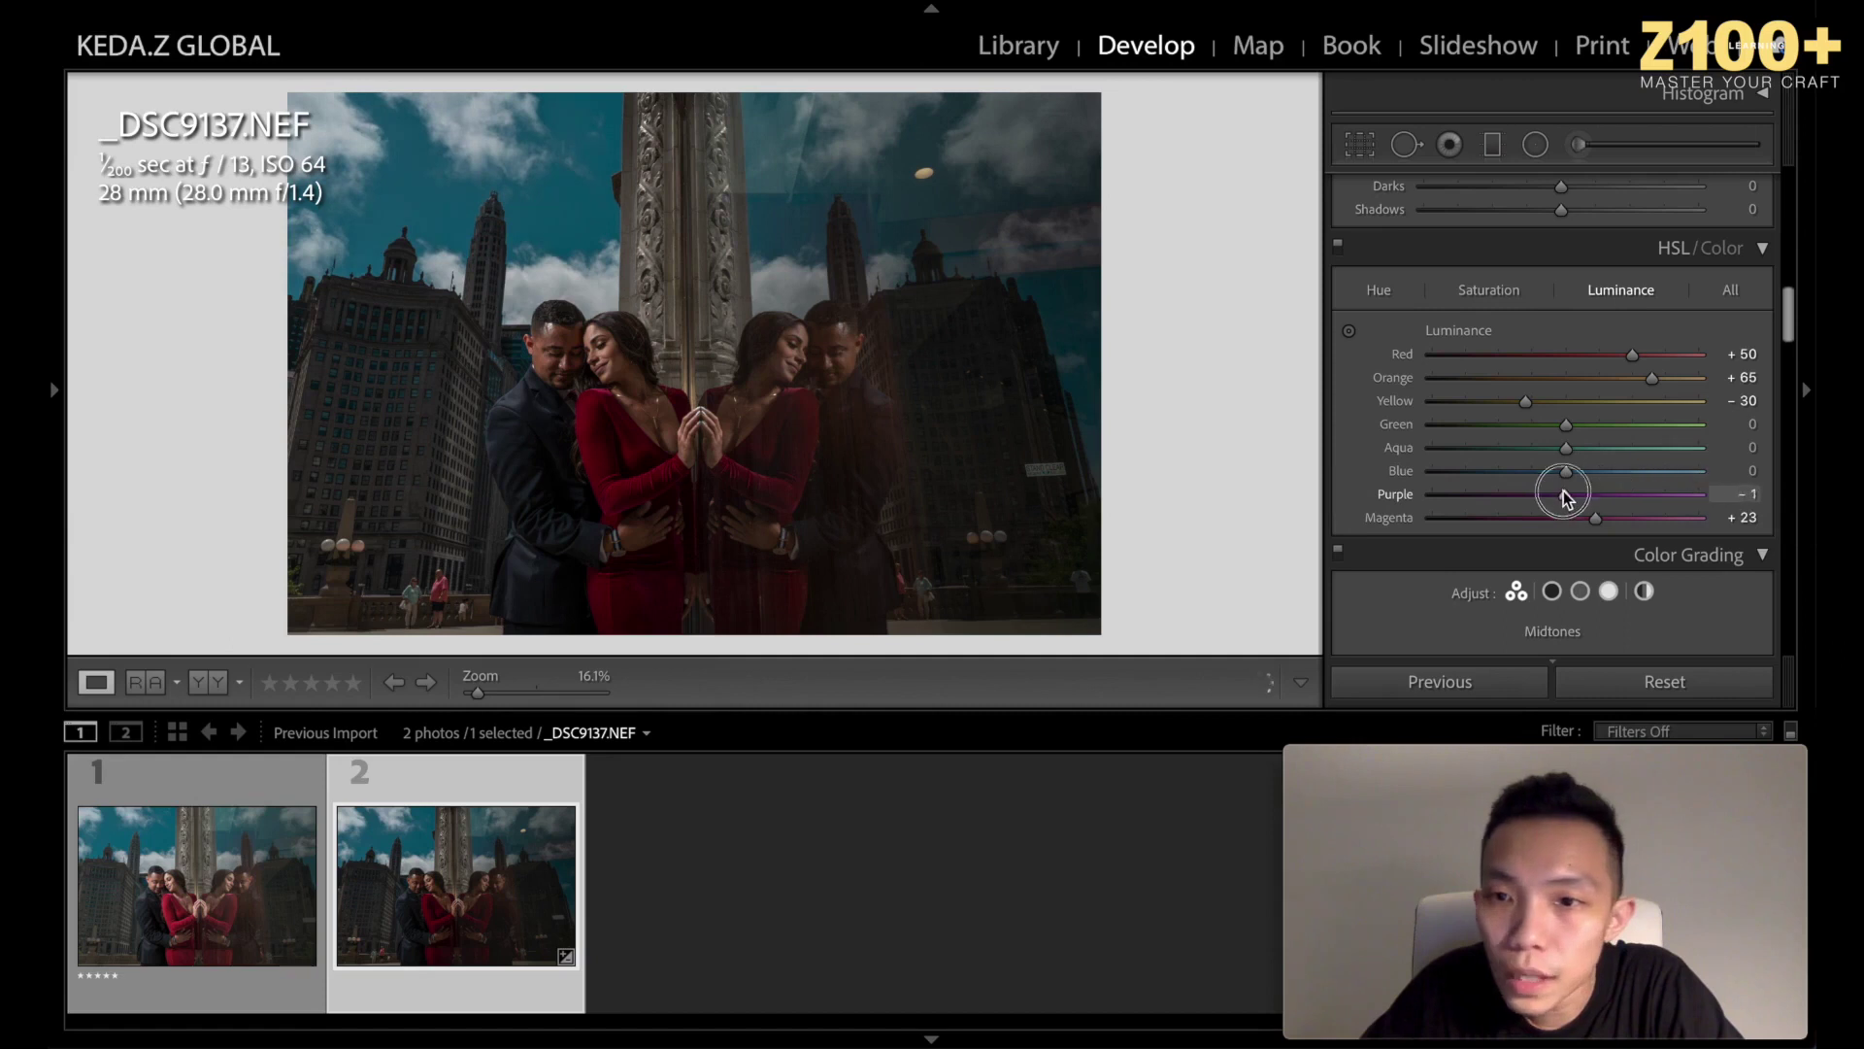
drag(1595, 518, 1305, 512)
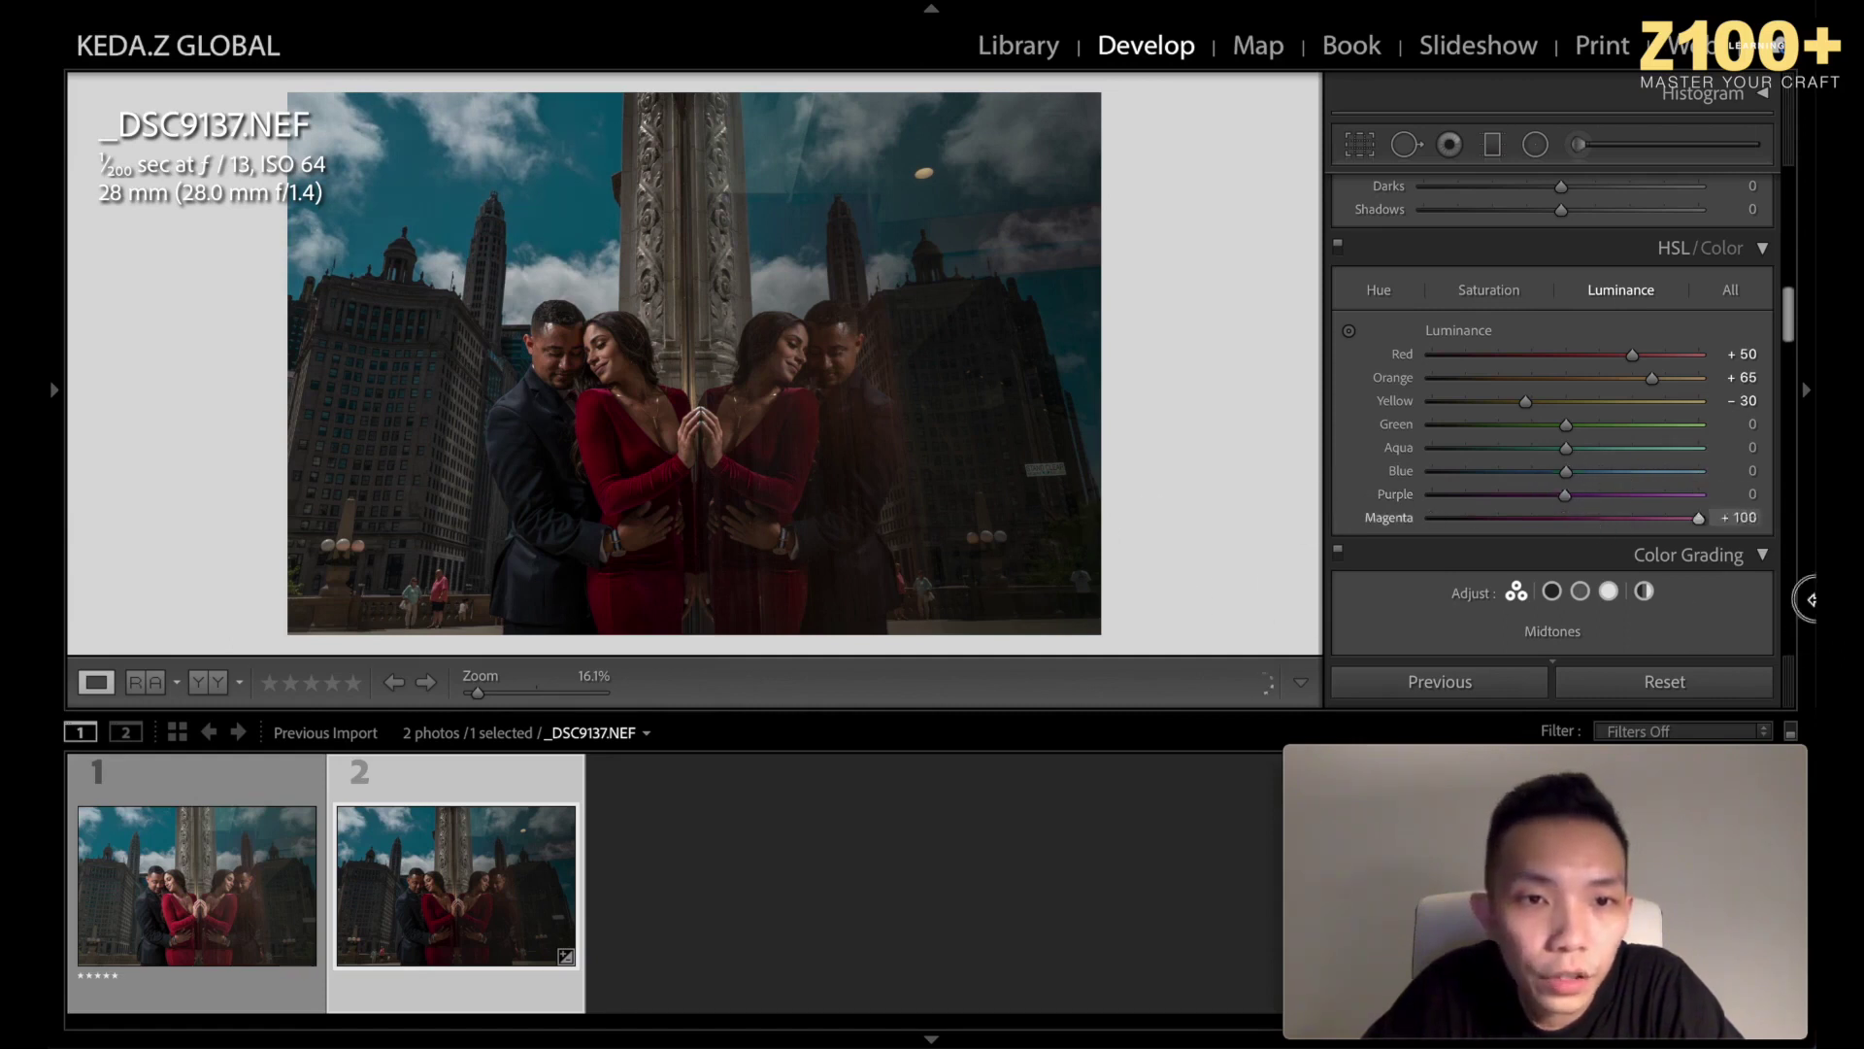
drag(1597, 525, 1566, 552)
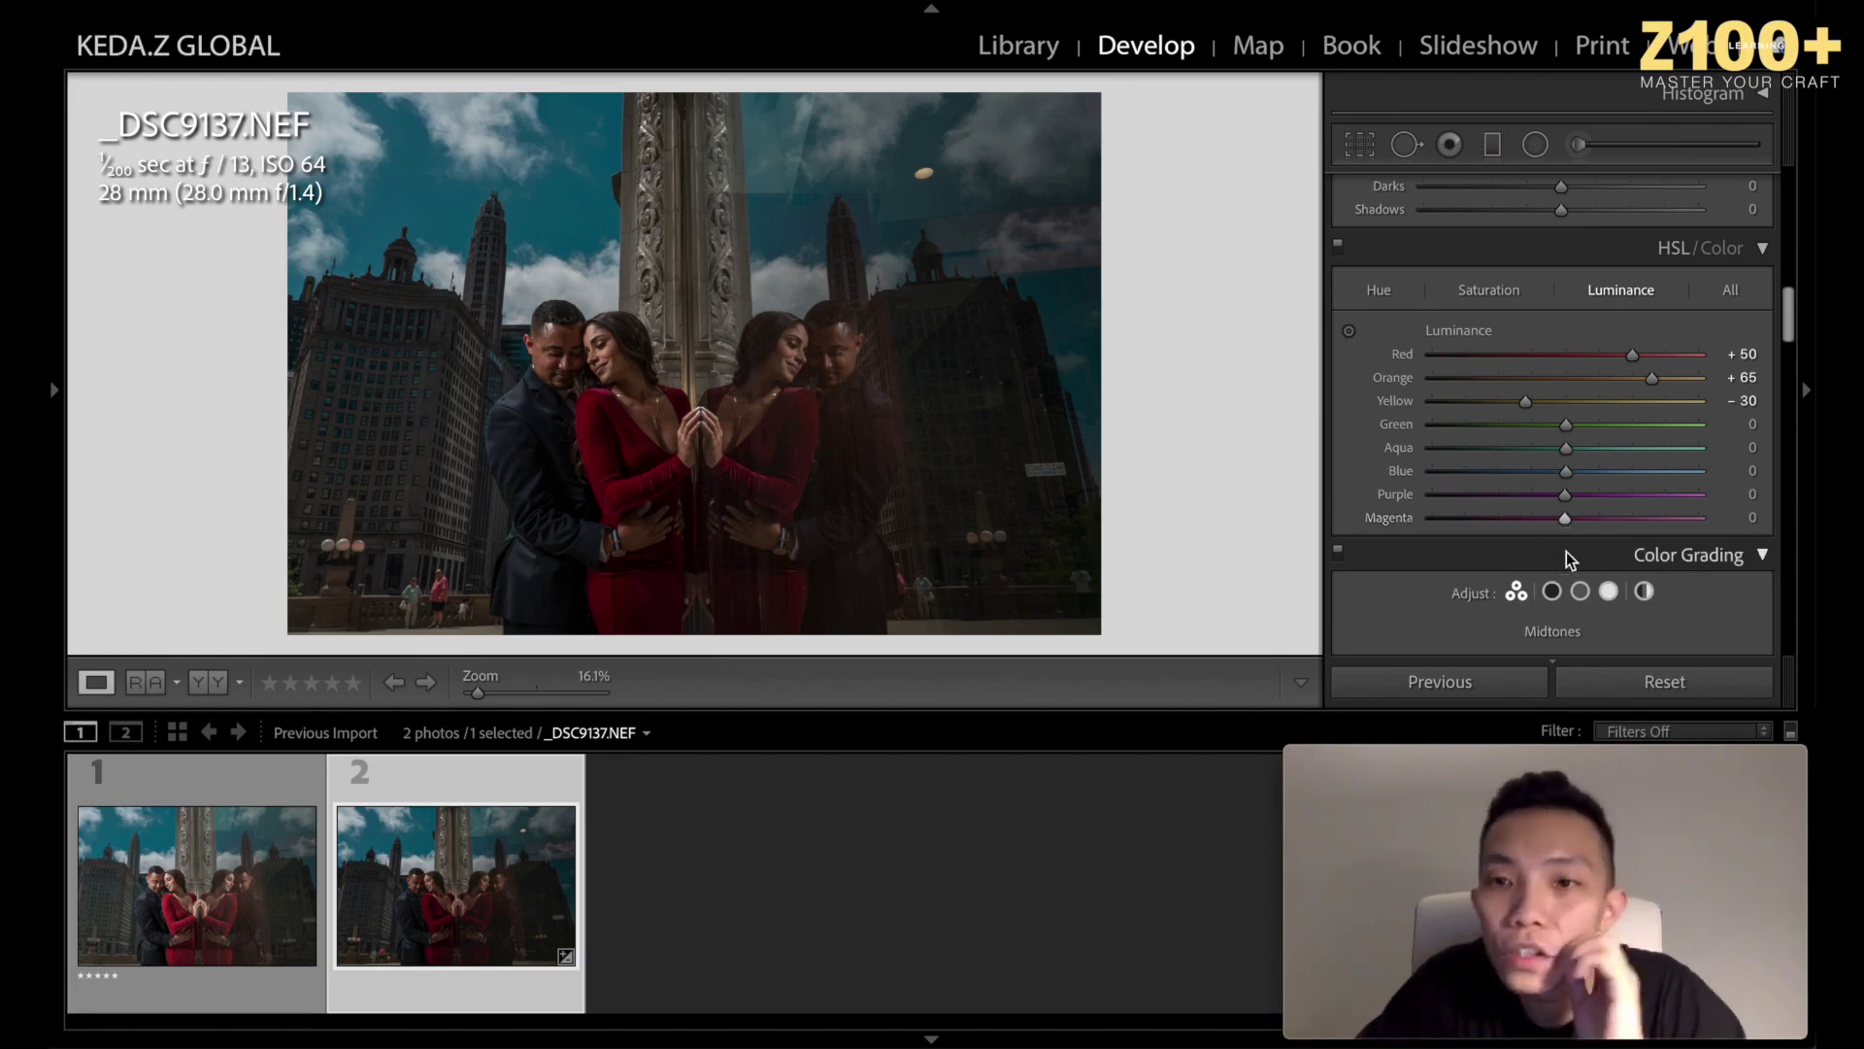
Set the luminance noise reduction to 10 after zooming in on the couple.
scroll(1599, 430, down, 8)
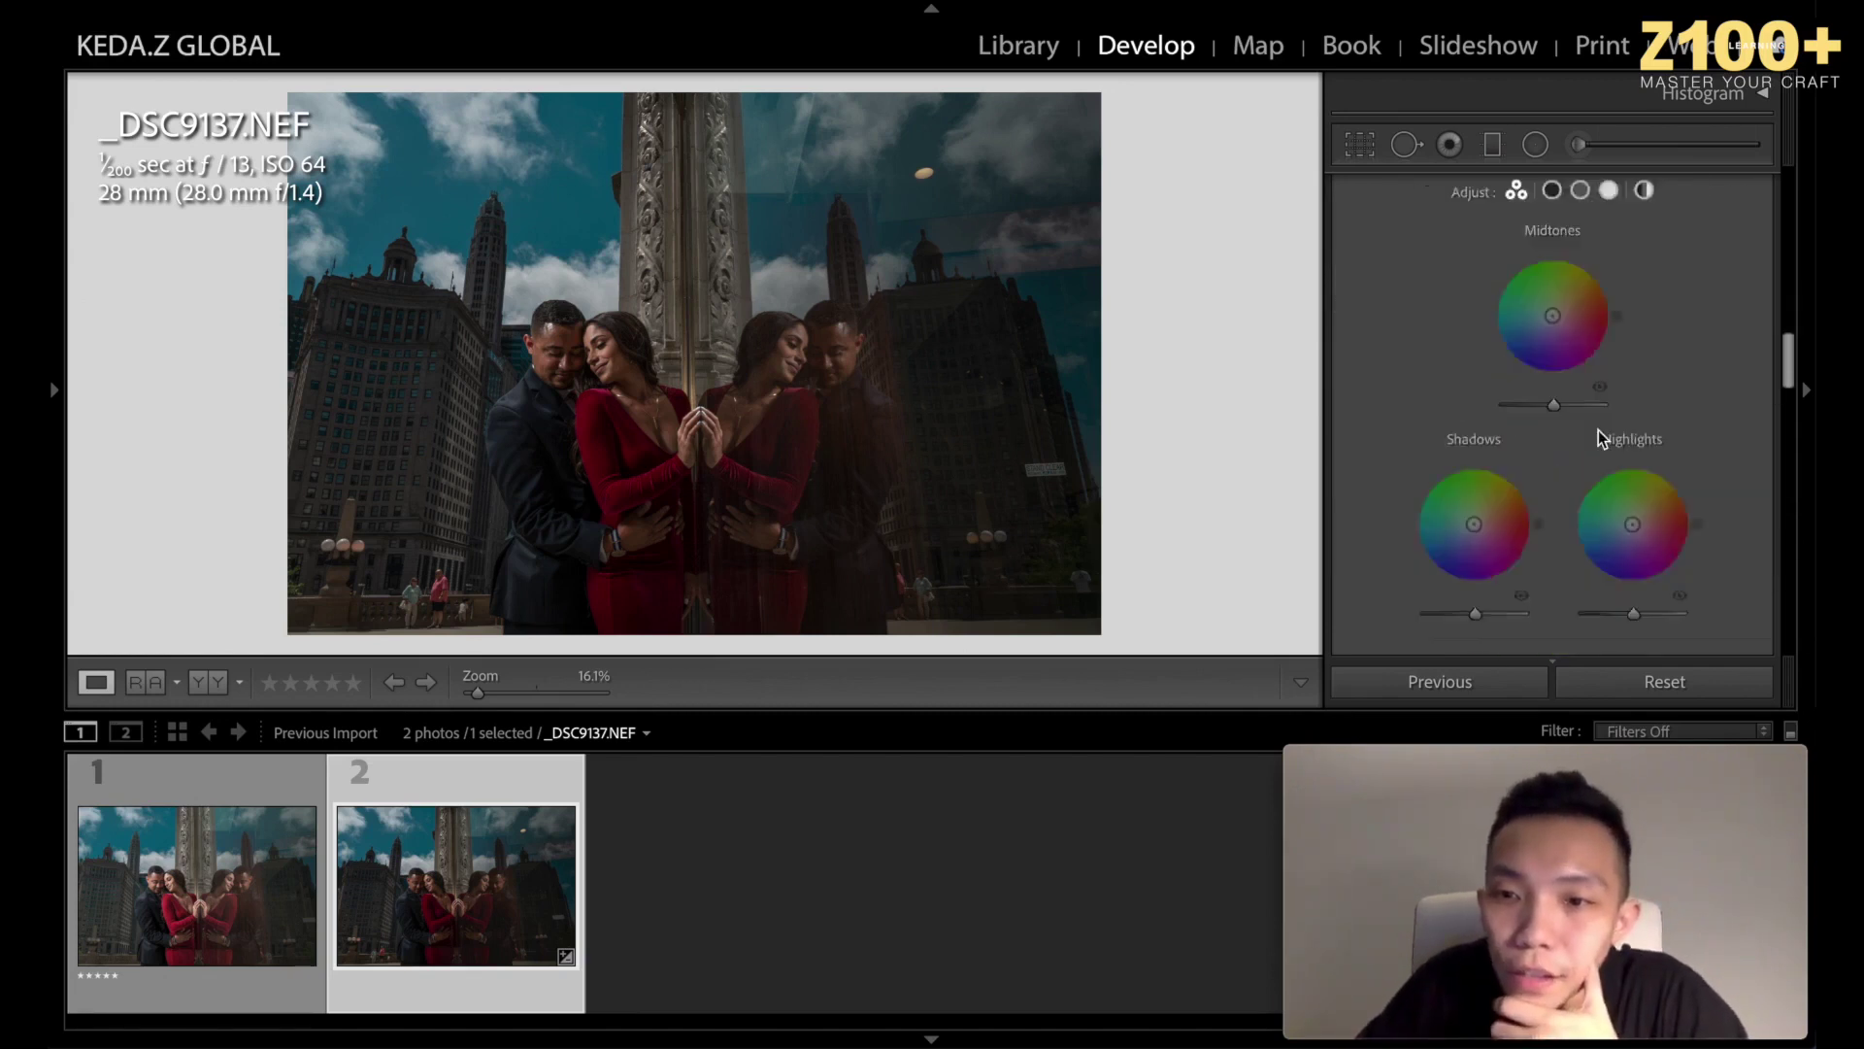
scroll(1598, 429, down, 8)
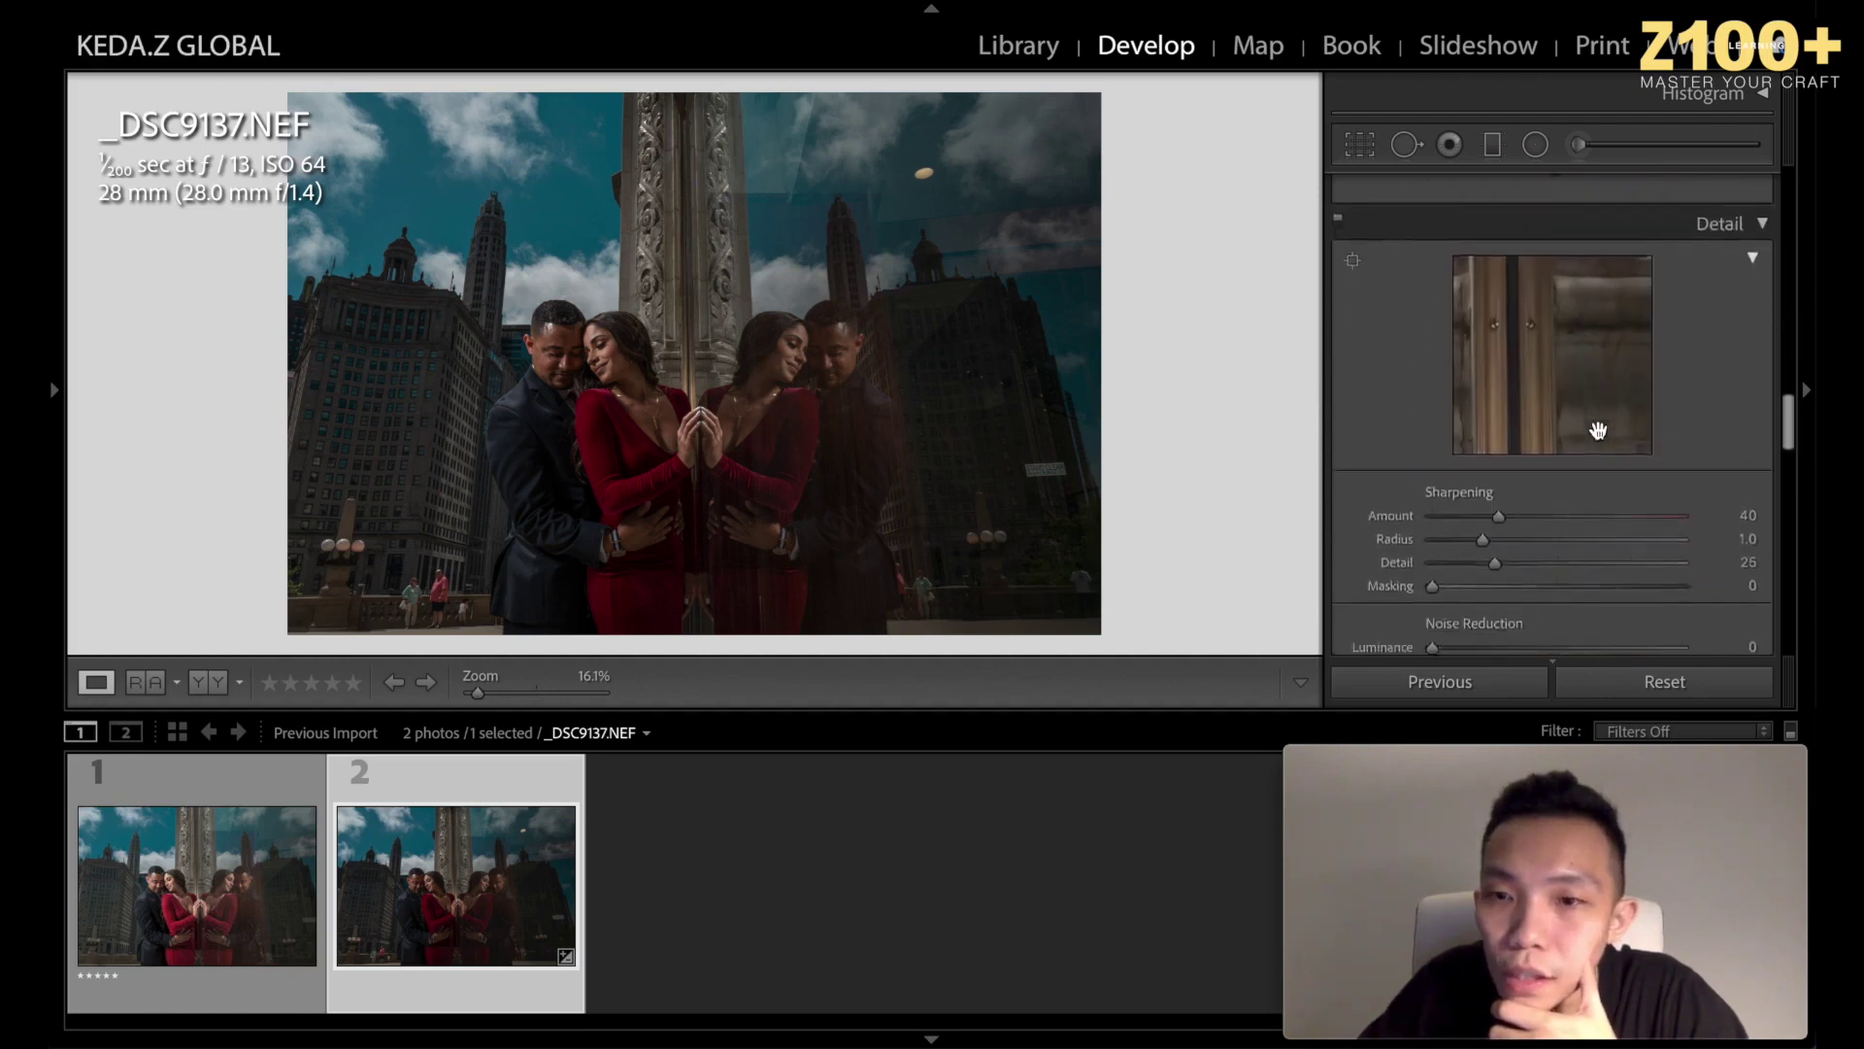
scroll(1598, 429, down, 1)
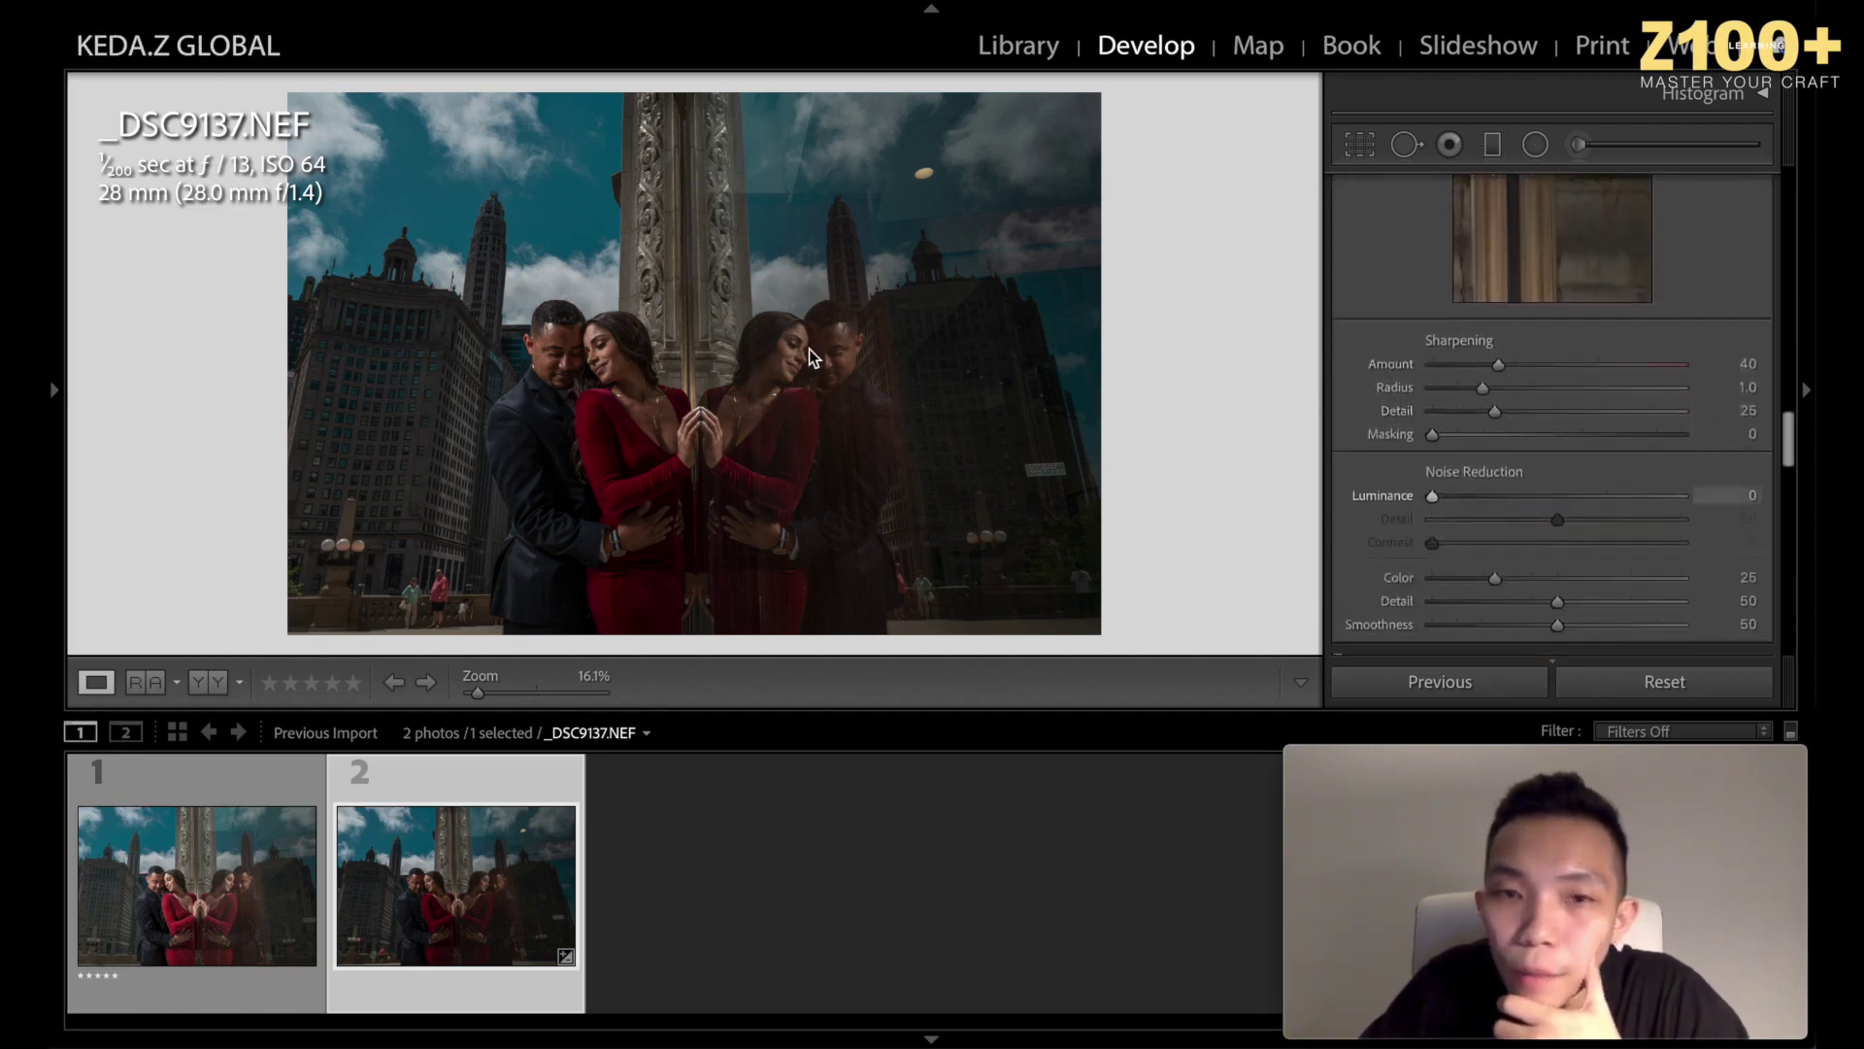
click(625, 356)
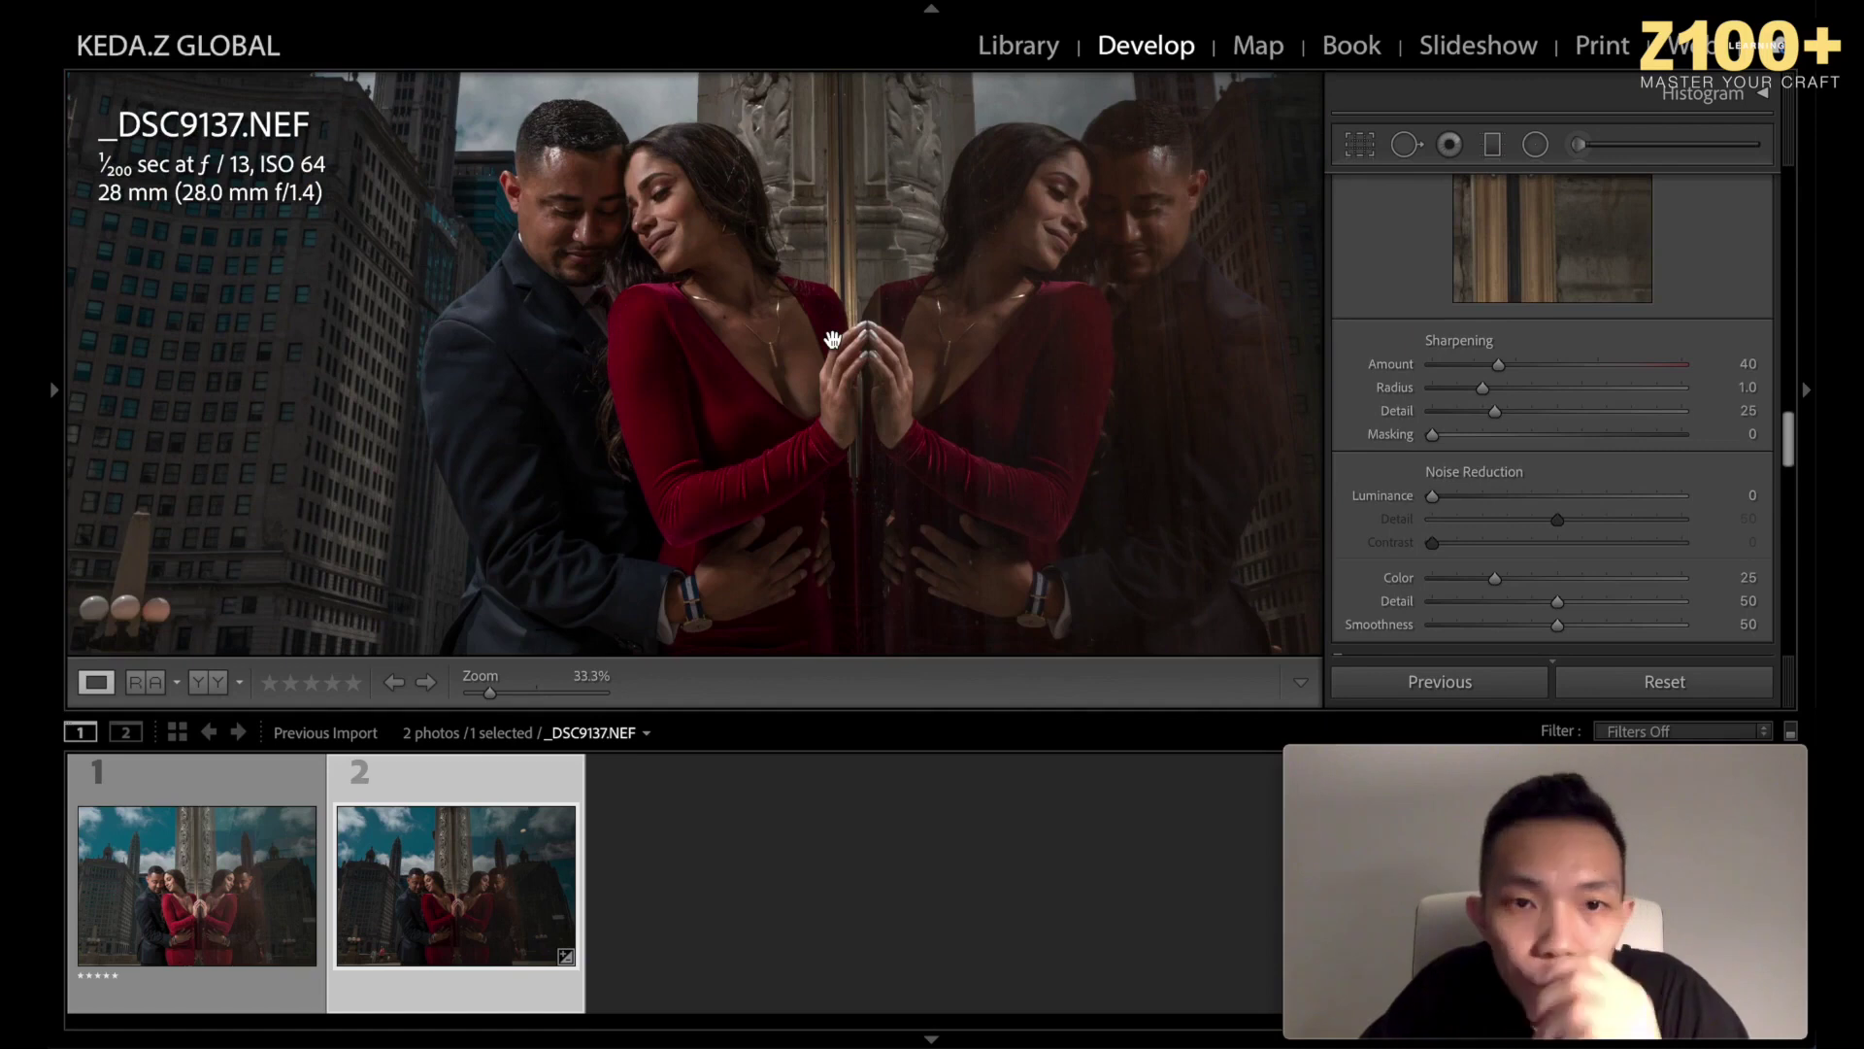
click(1742, 498)
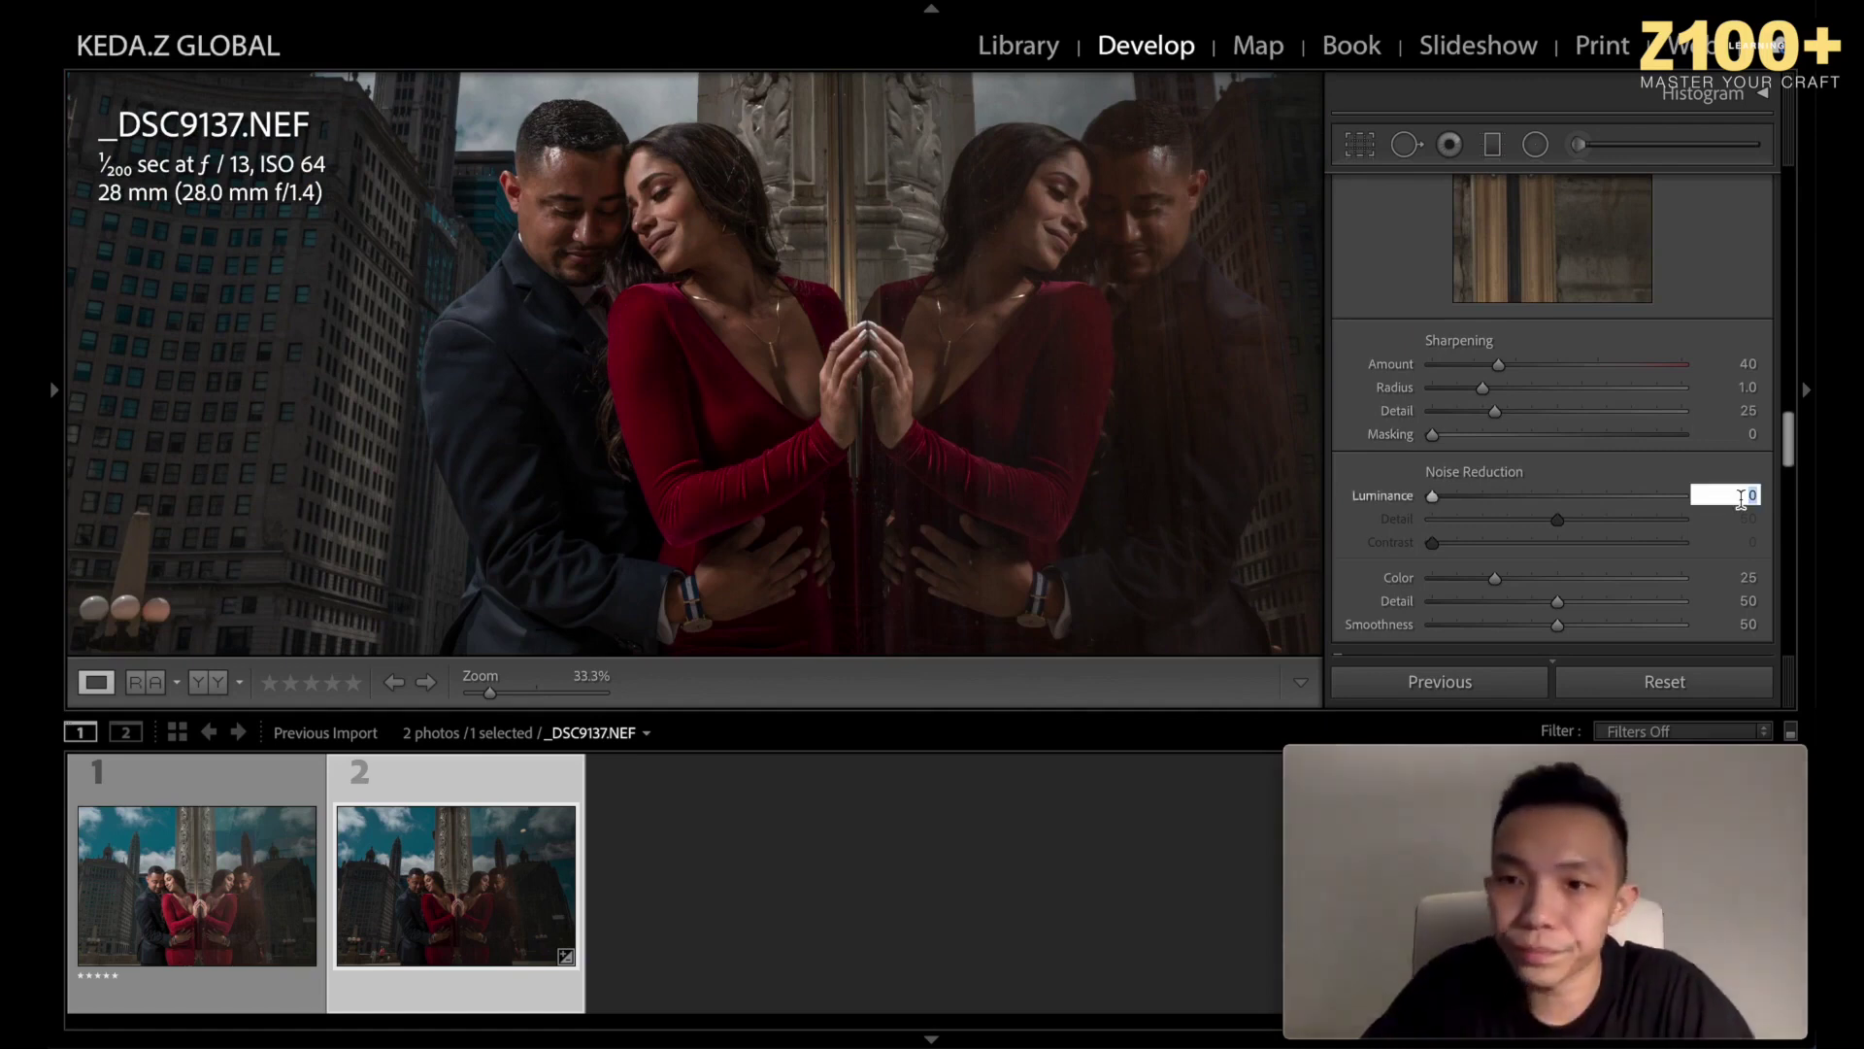
text(10)
key(Return)
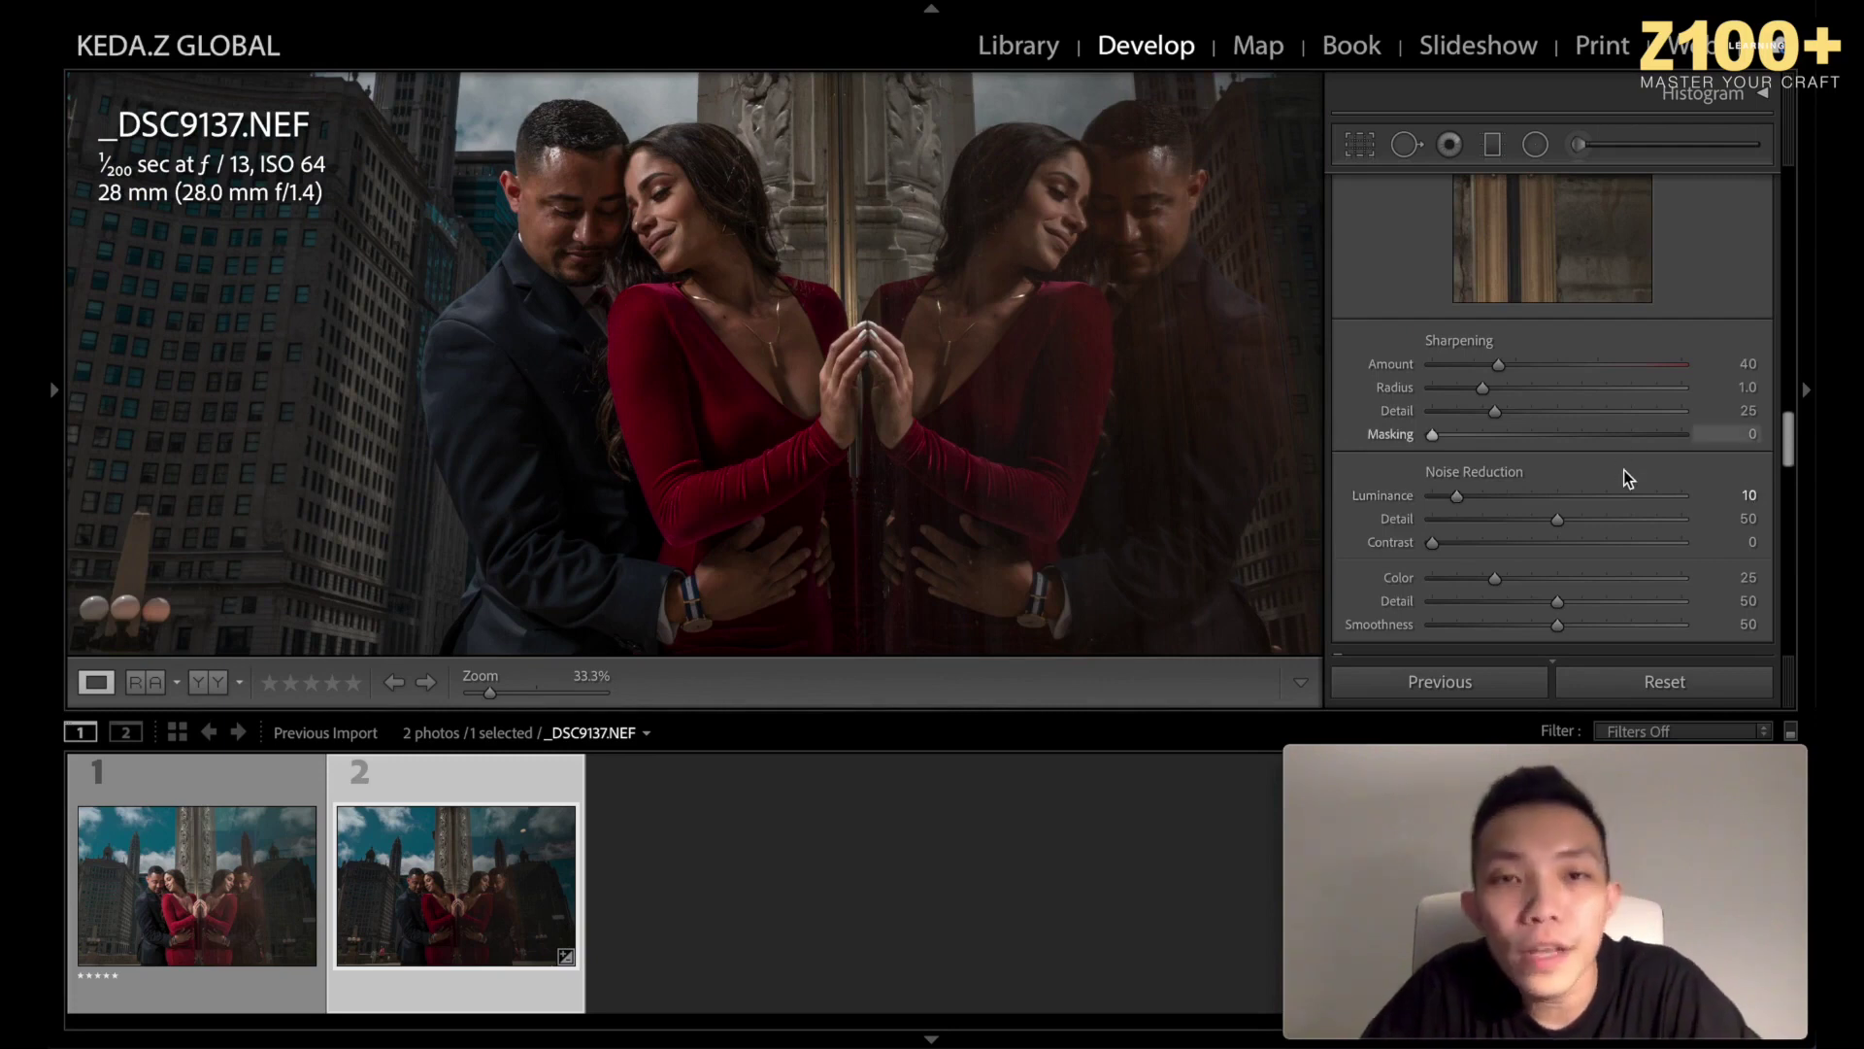
Try the Calibration blue primary saturation at +57, -56 and +46 on the whole photo, and return it to 0.
scroll(1644, 477, down, 15)
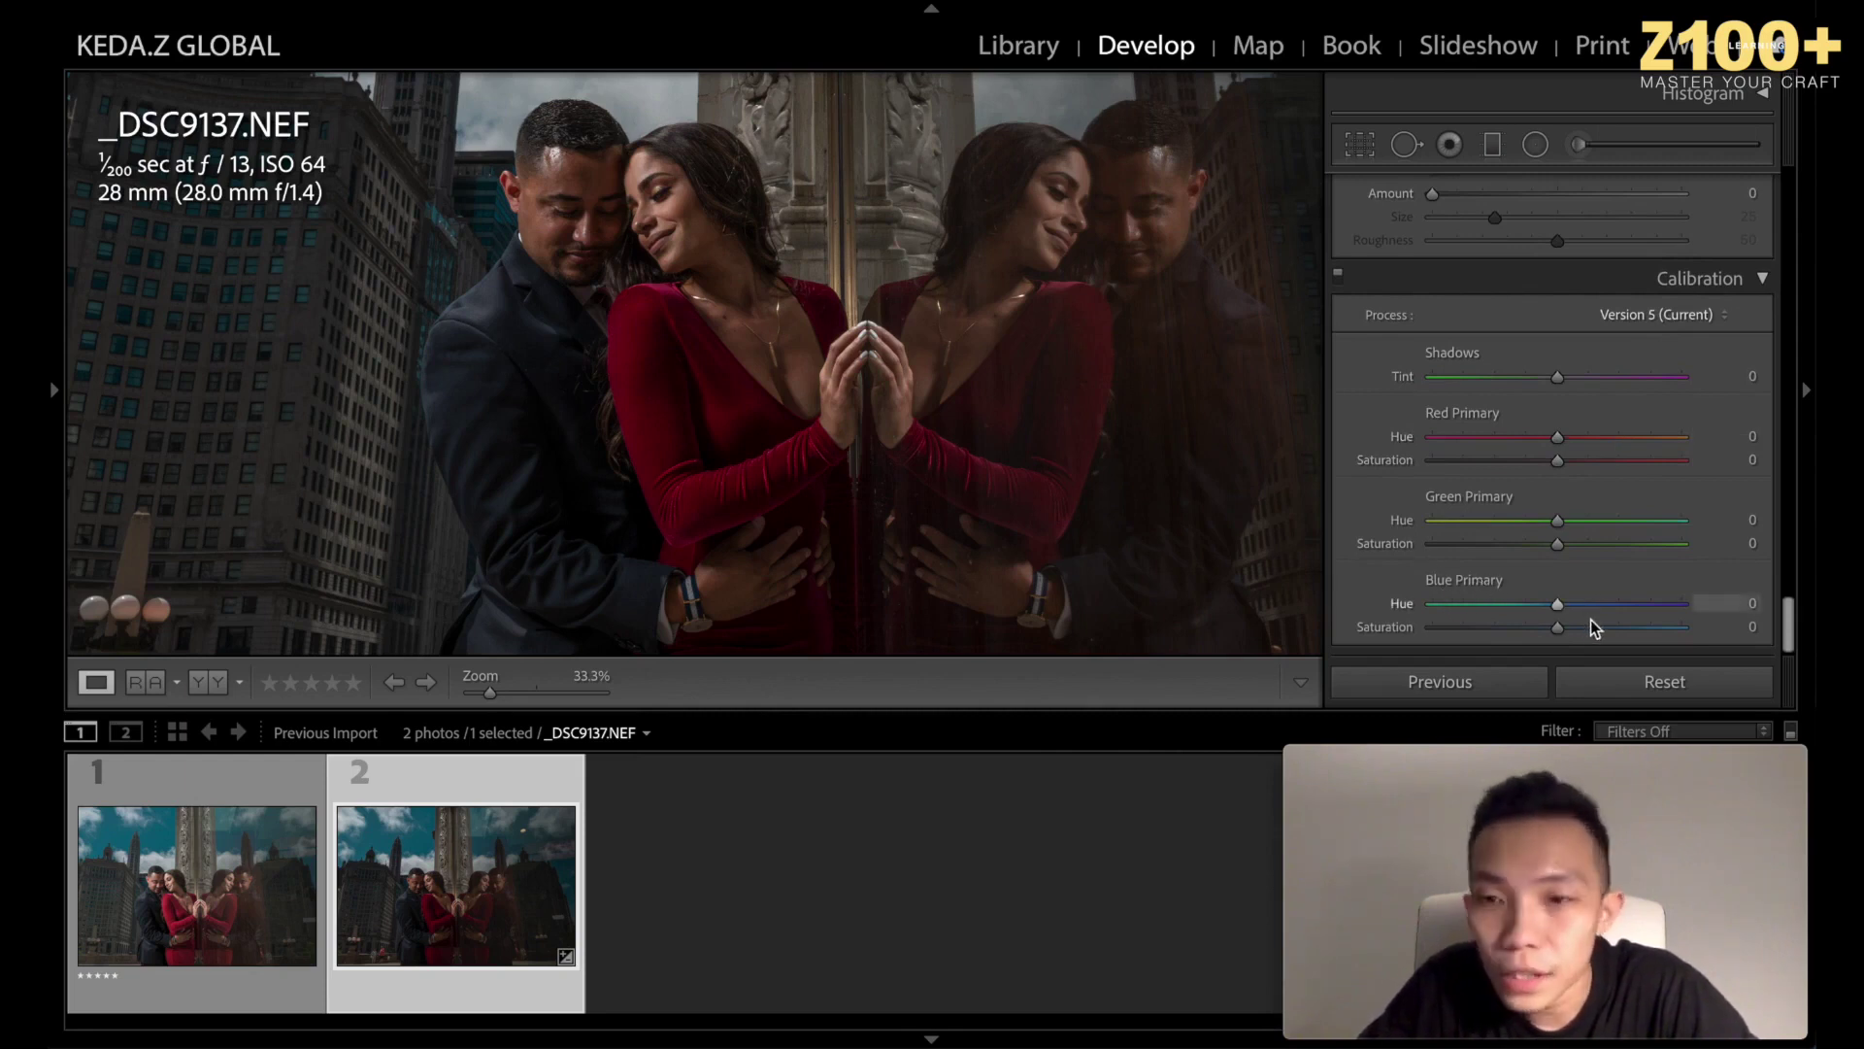
click(674, 289)
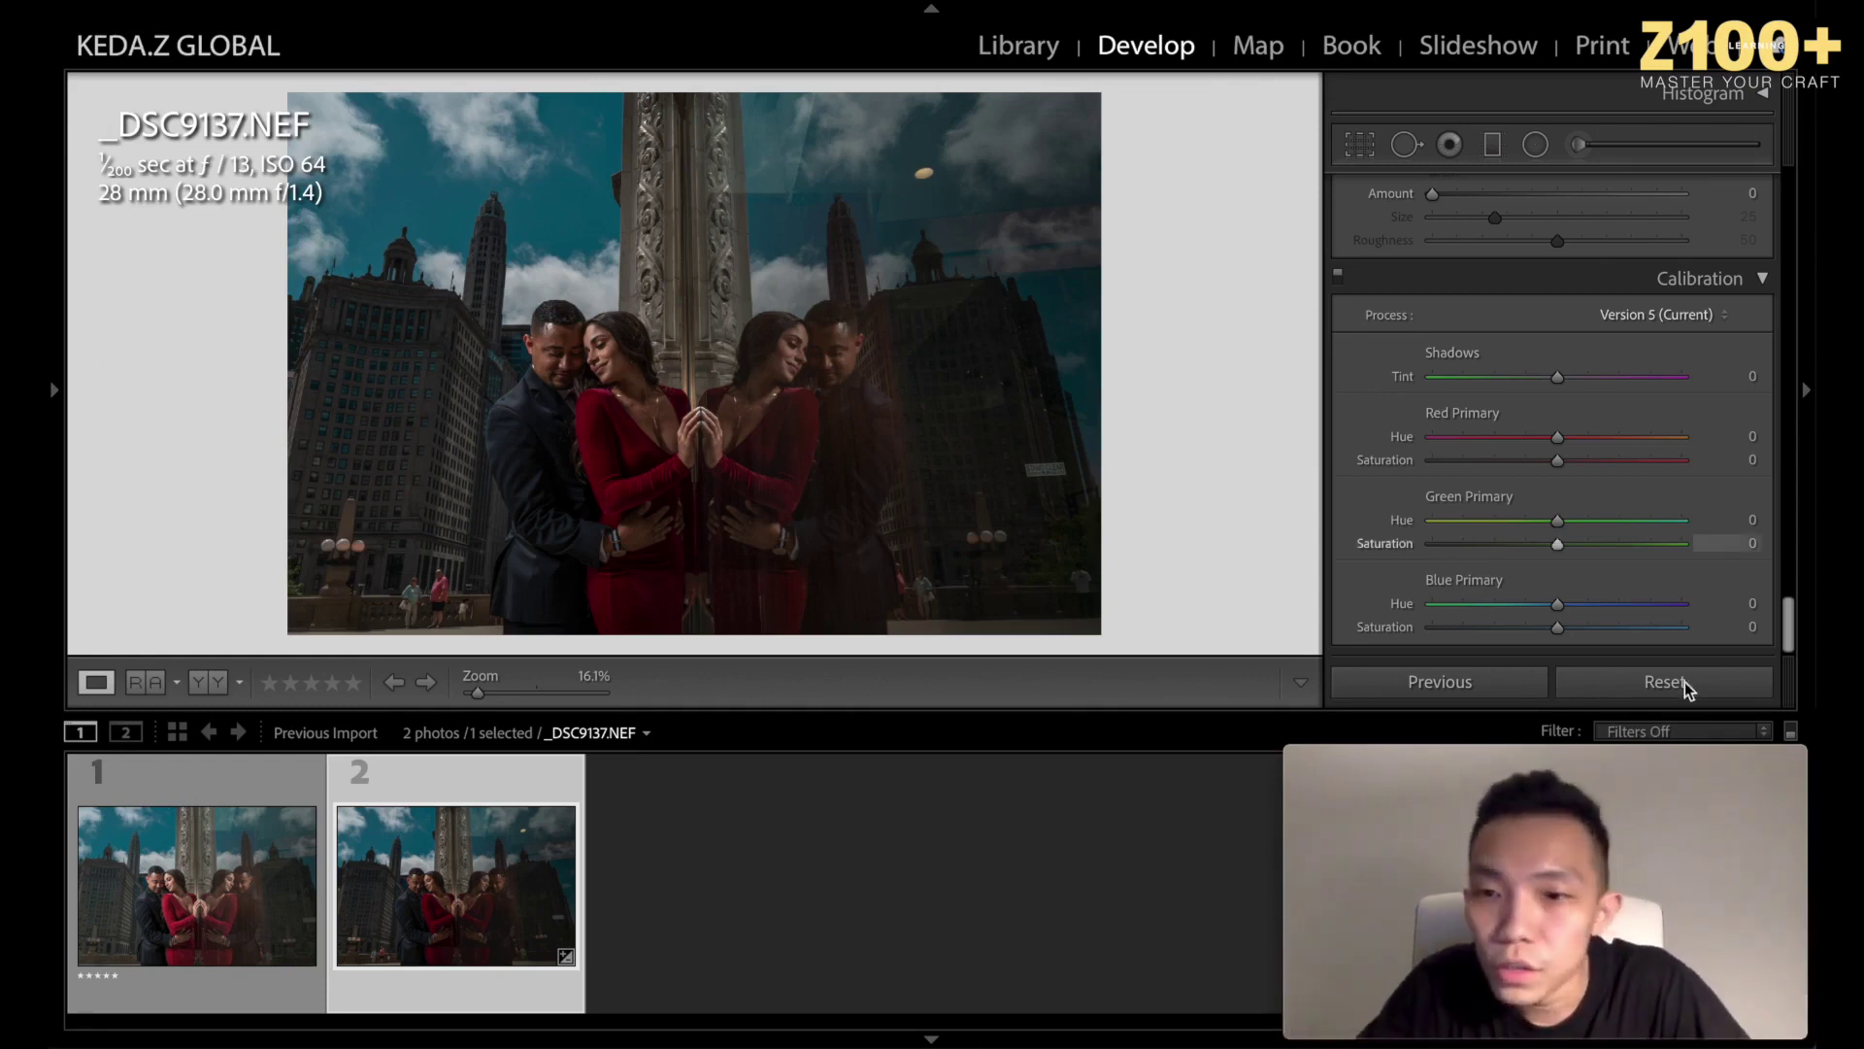
click(1628, 626)
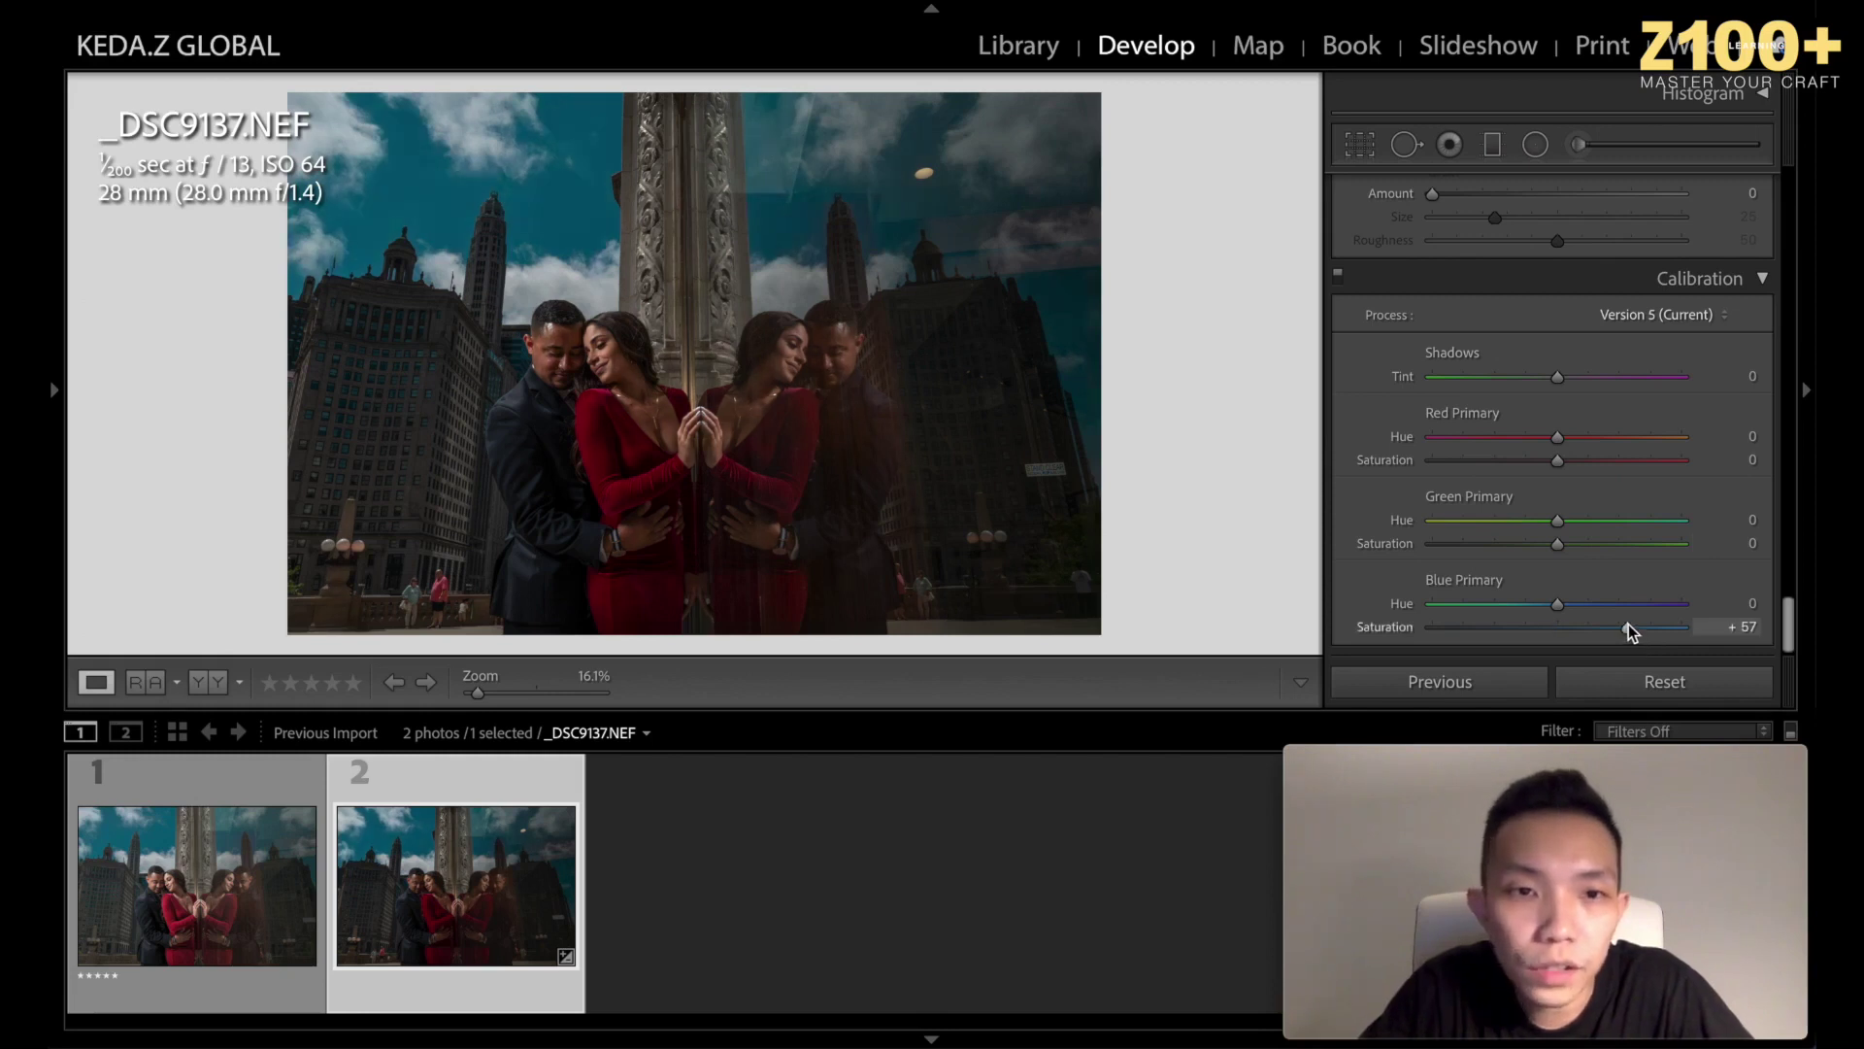
click(1487, 627)
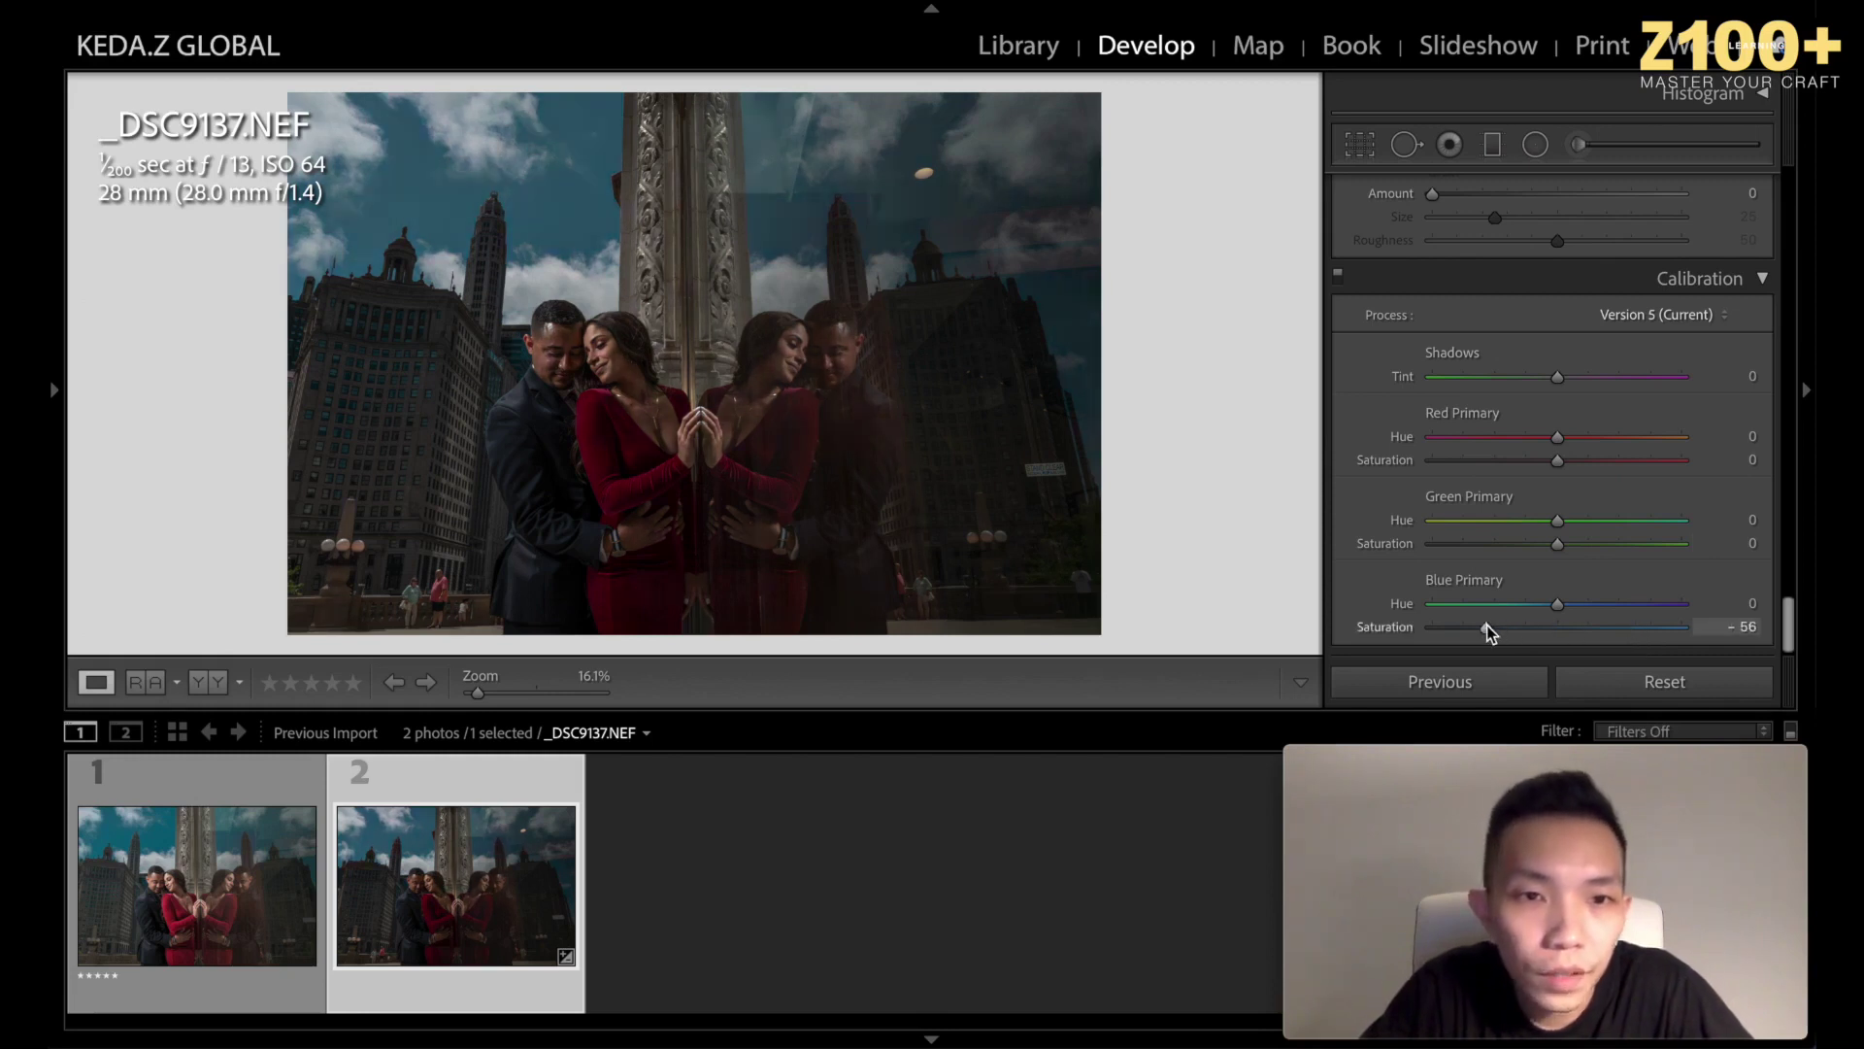
click(1615, 626)
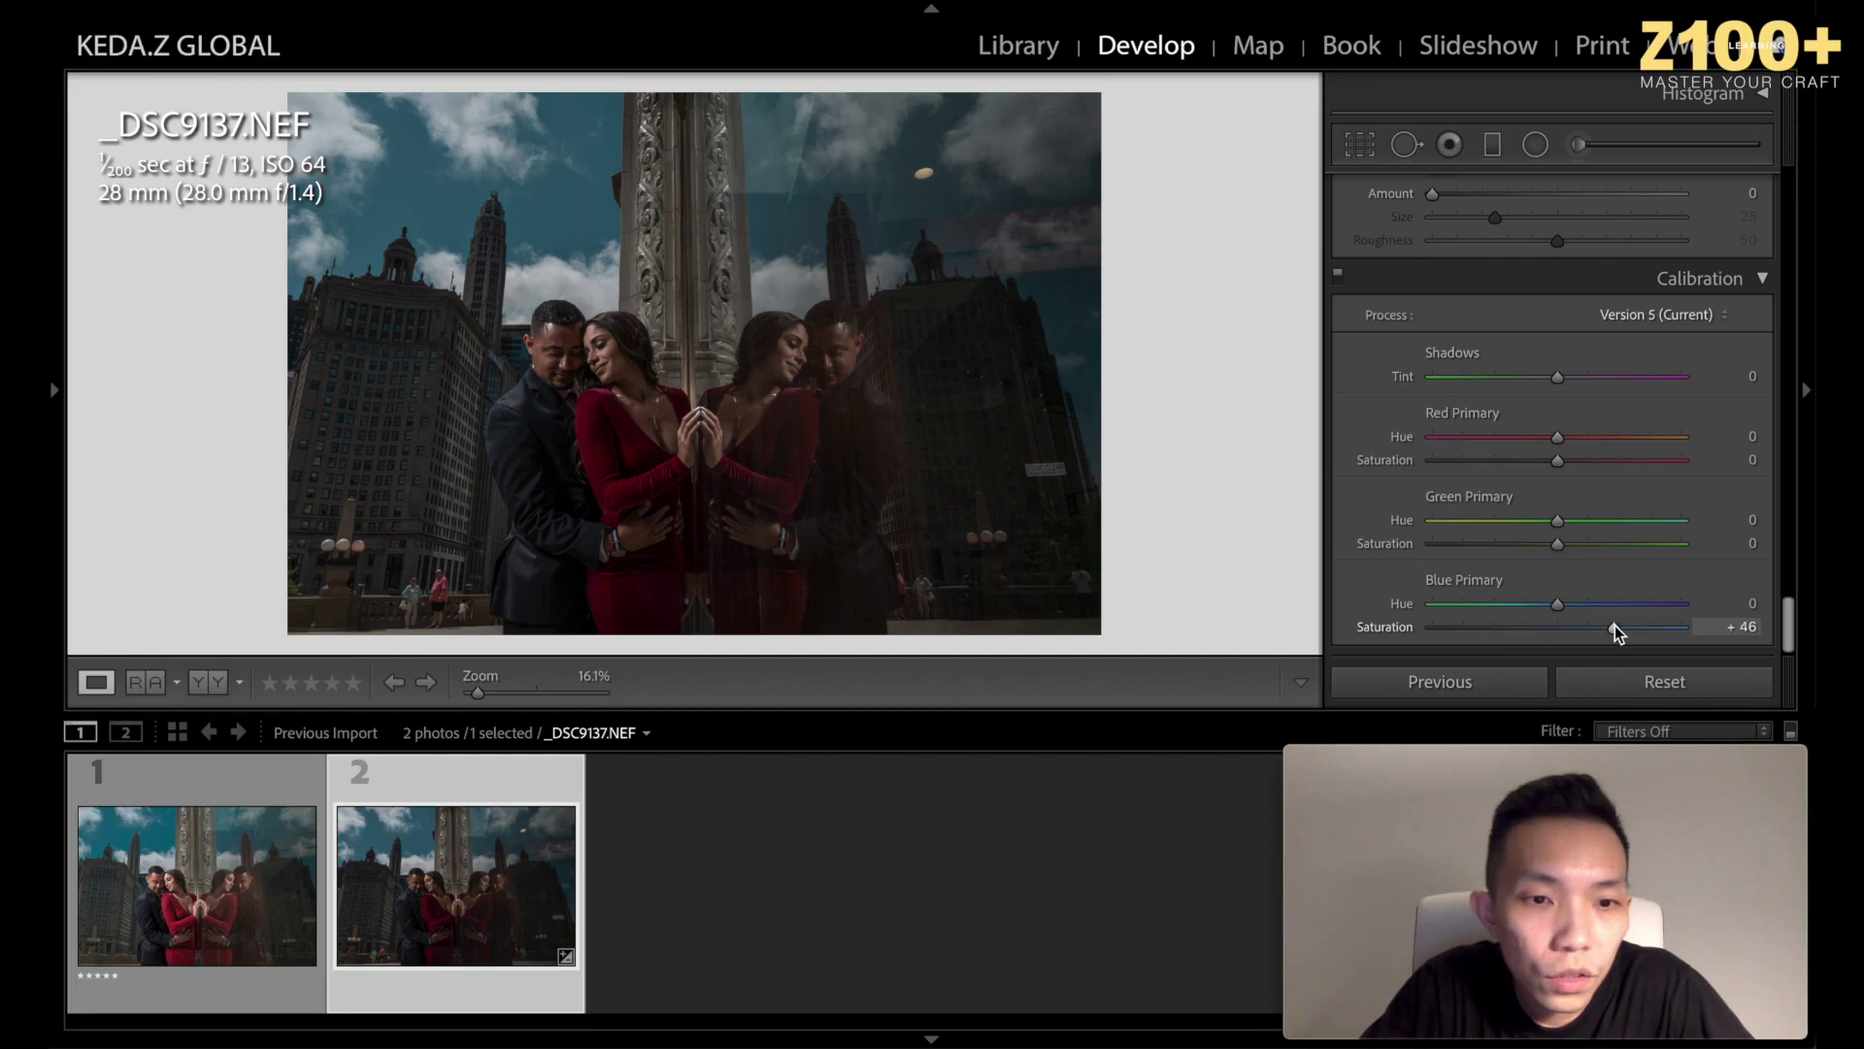
click(1559, 626)
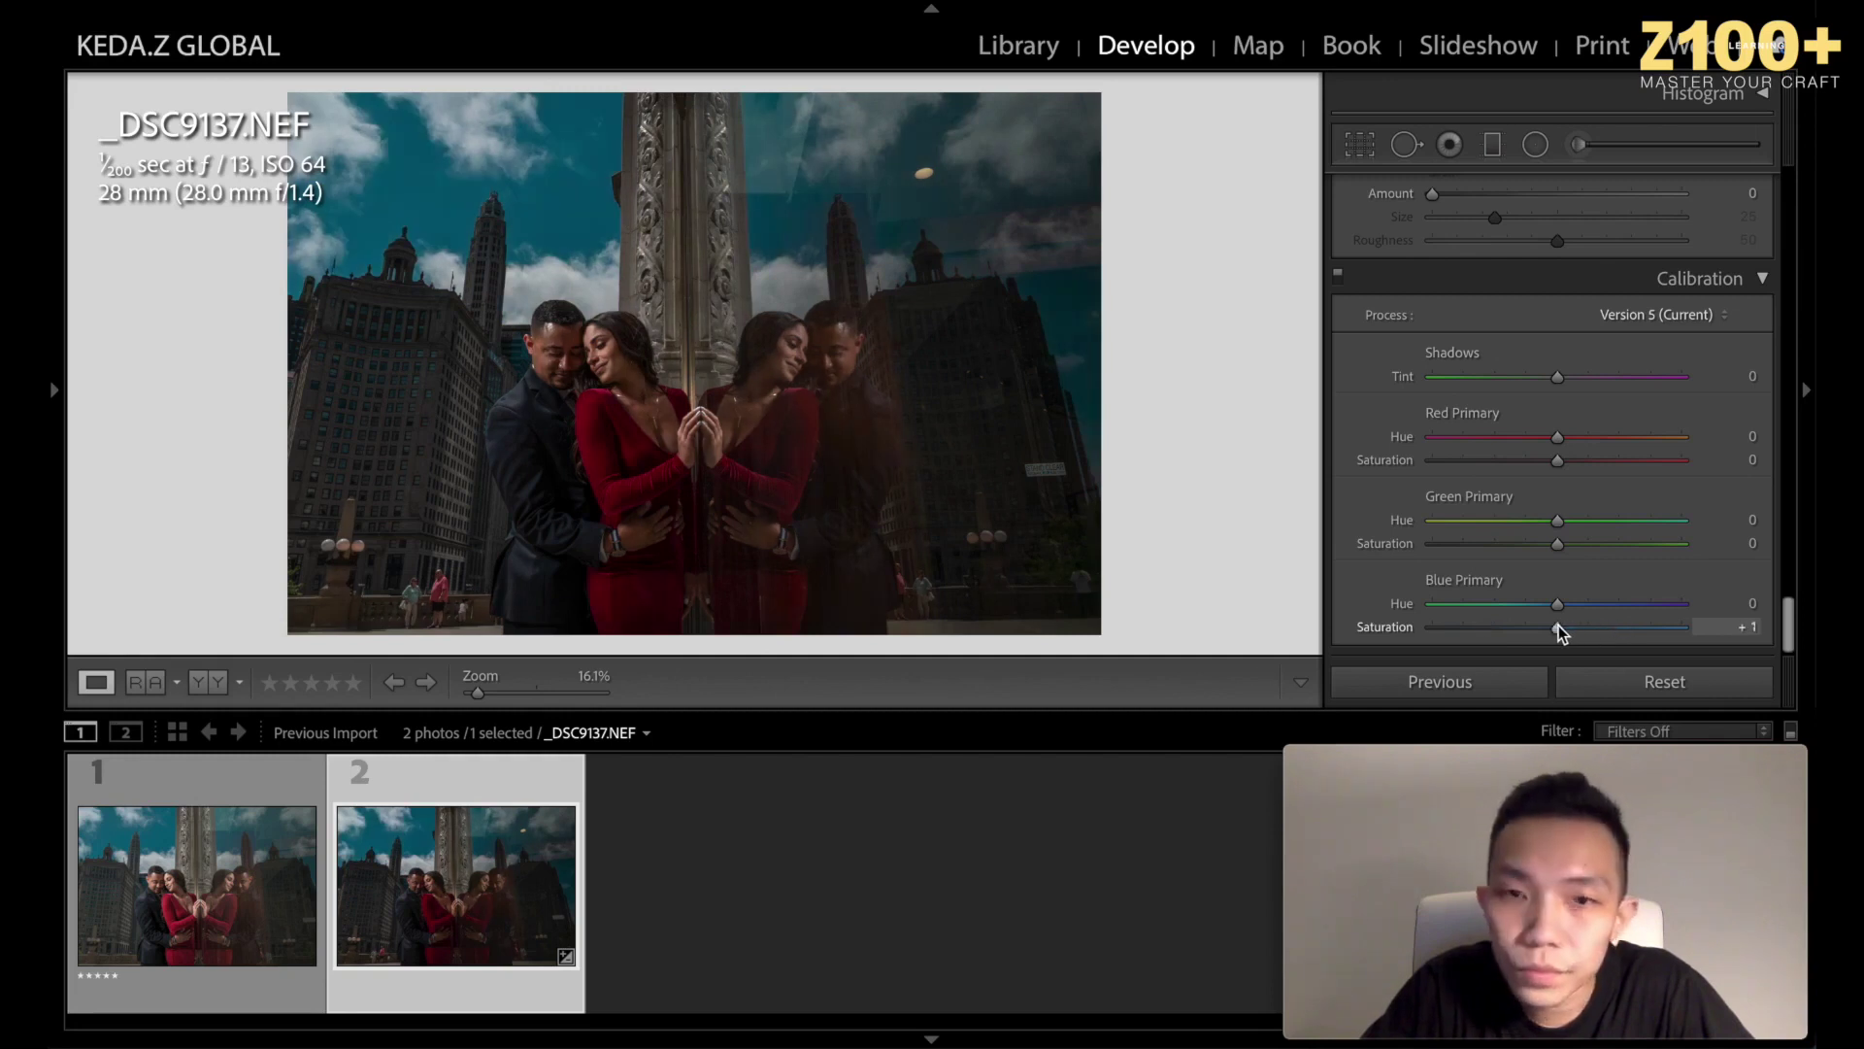
click(1558, 628)
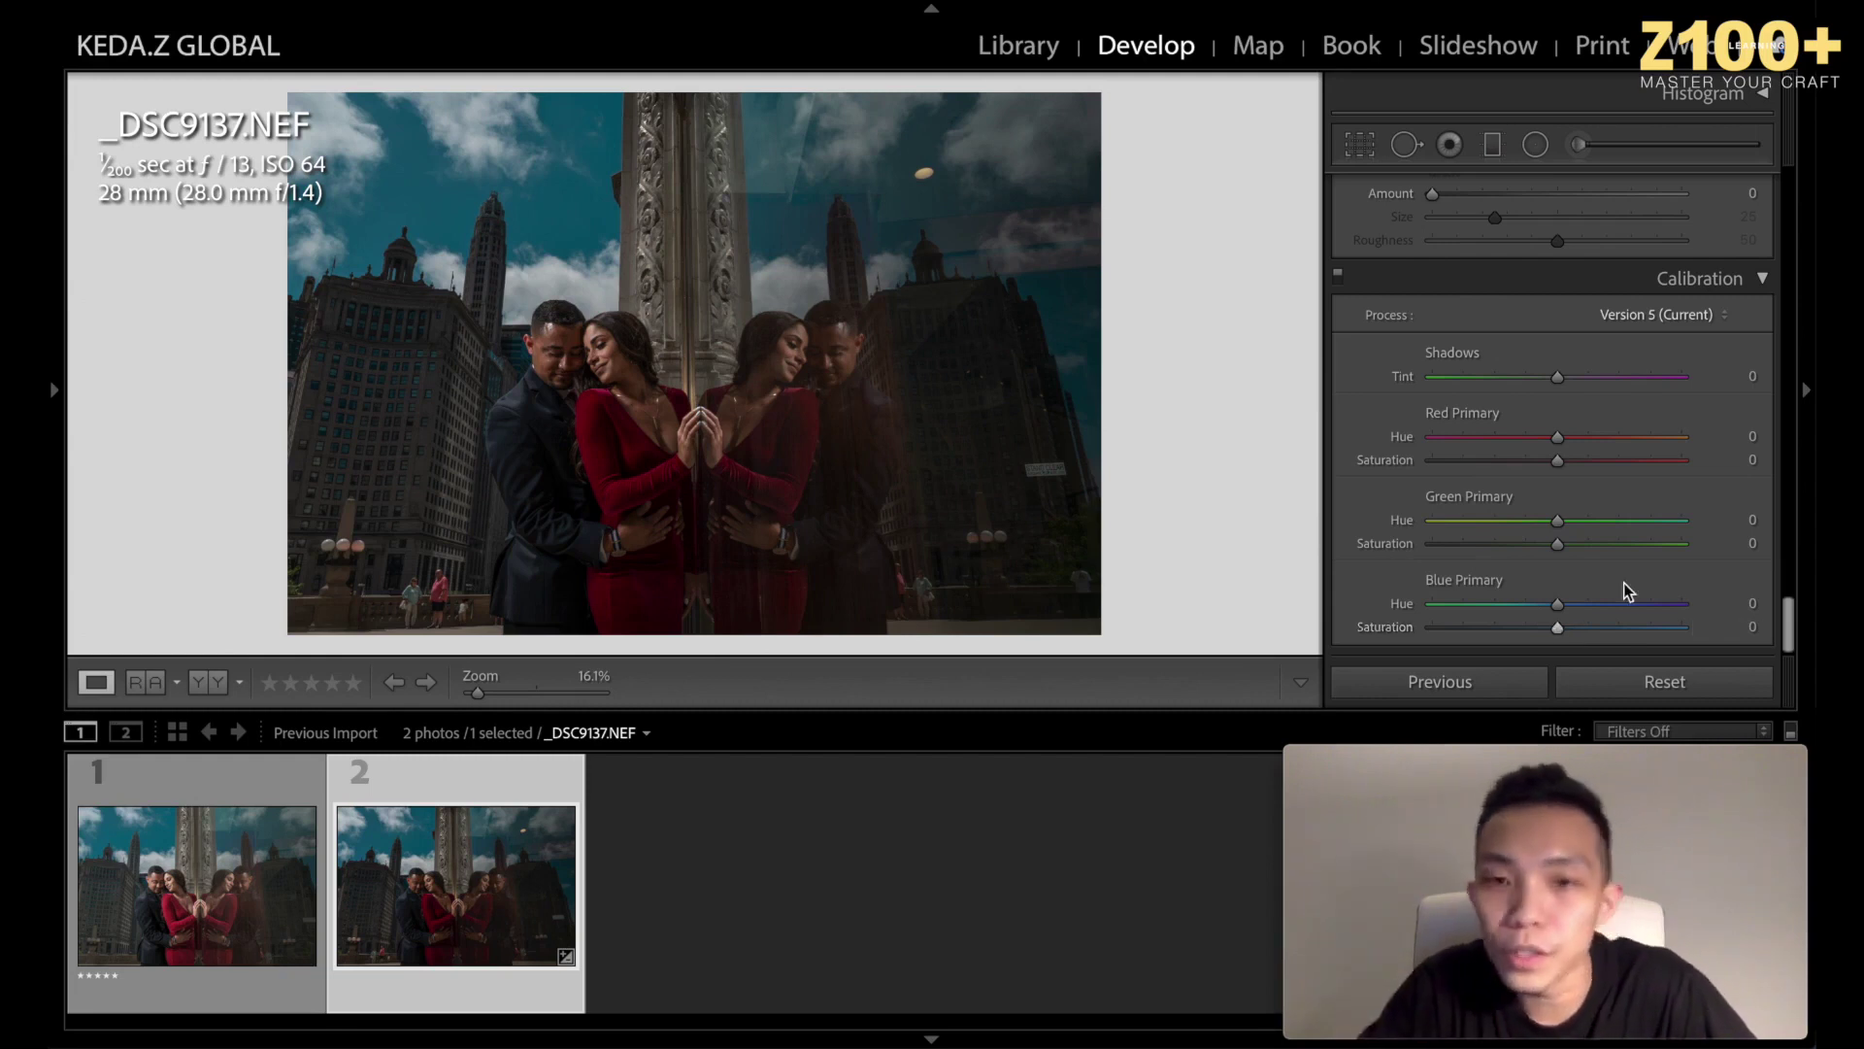
scroll(1624, 583, up, 10)
scroll(1623, 583, up, 10)
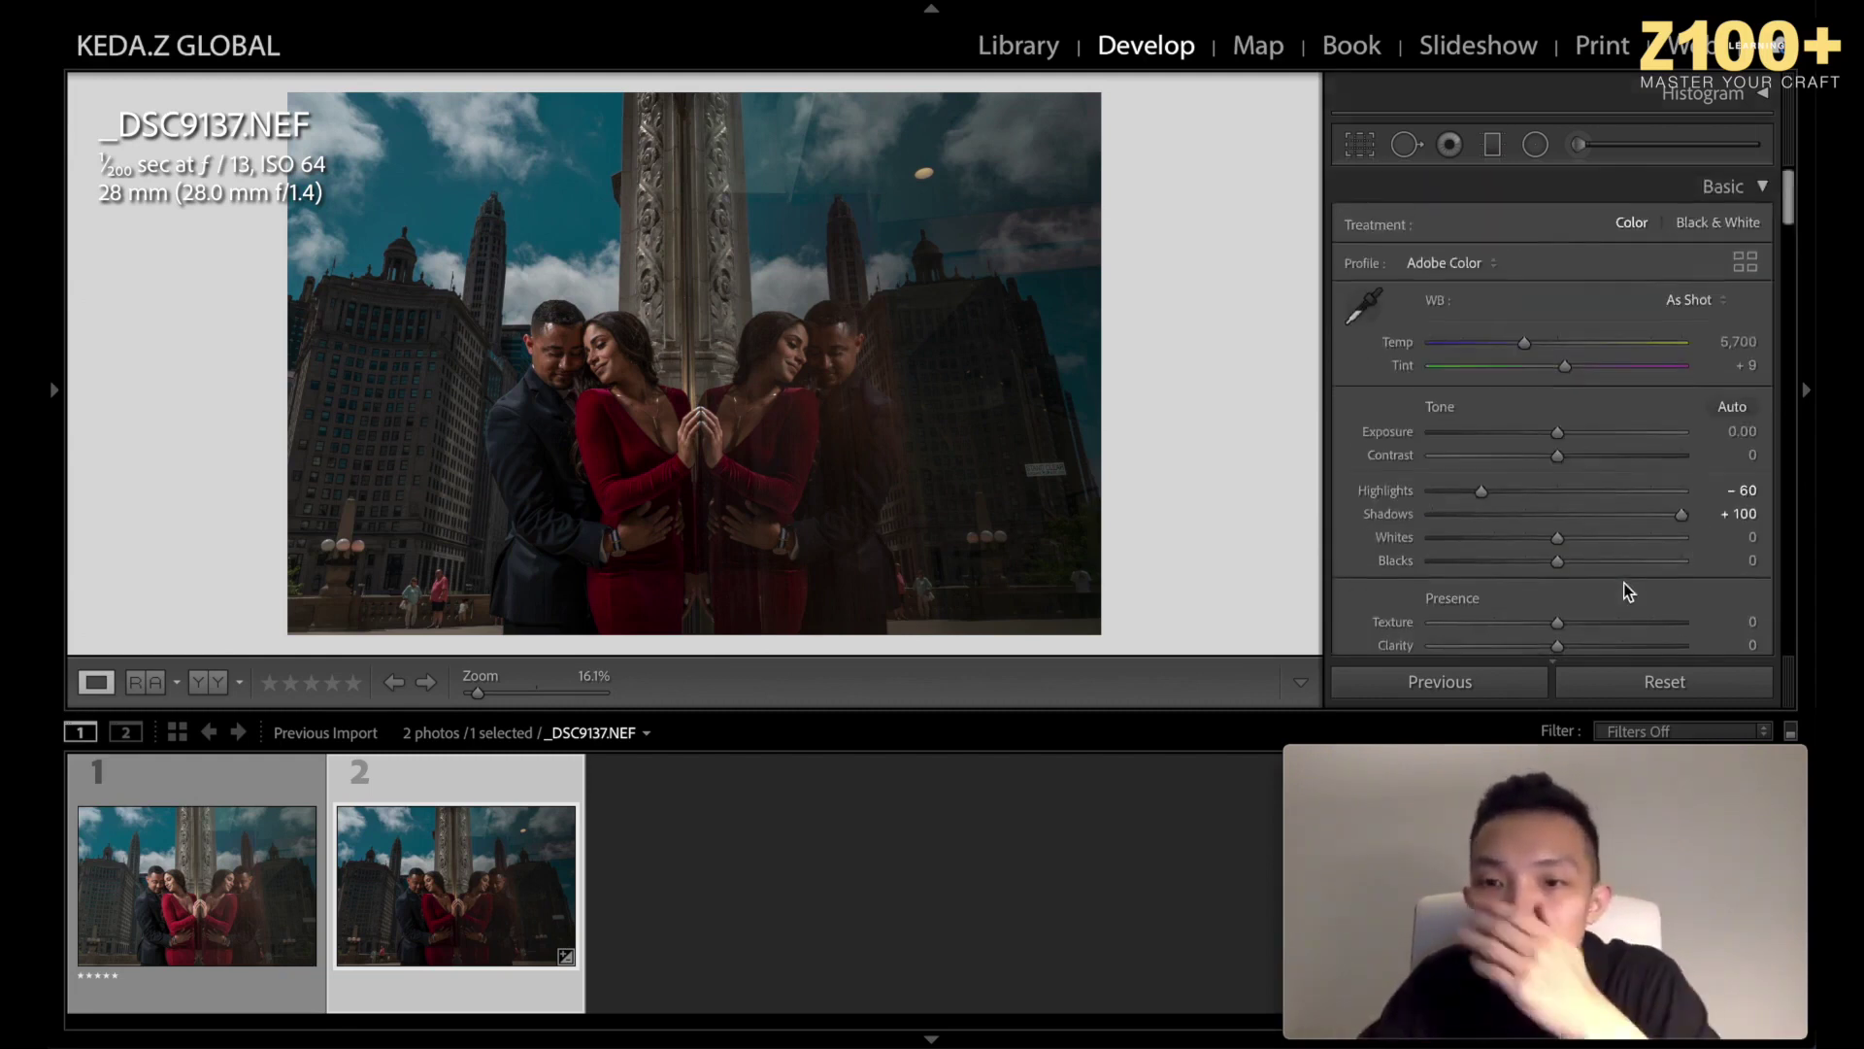
scroll(1623, 583, down, 5)
scroll(1623, 583, down, 5)
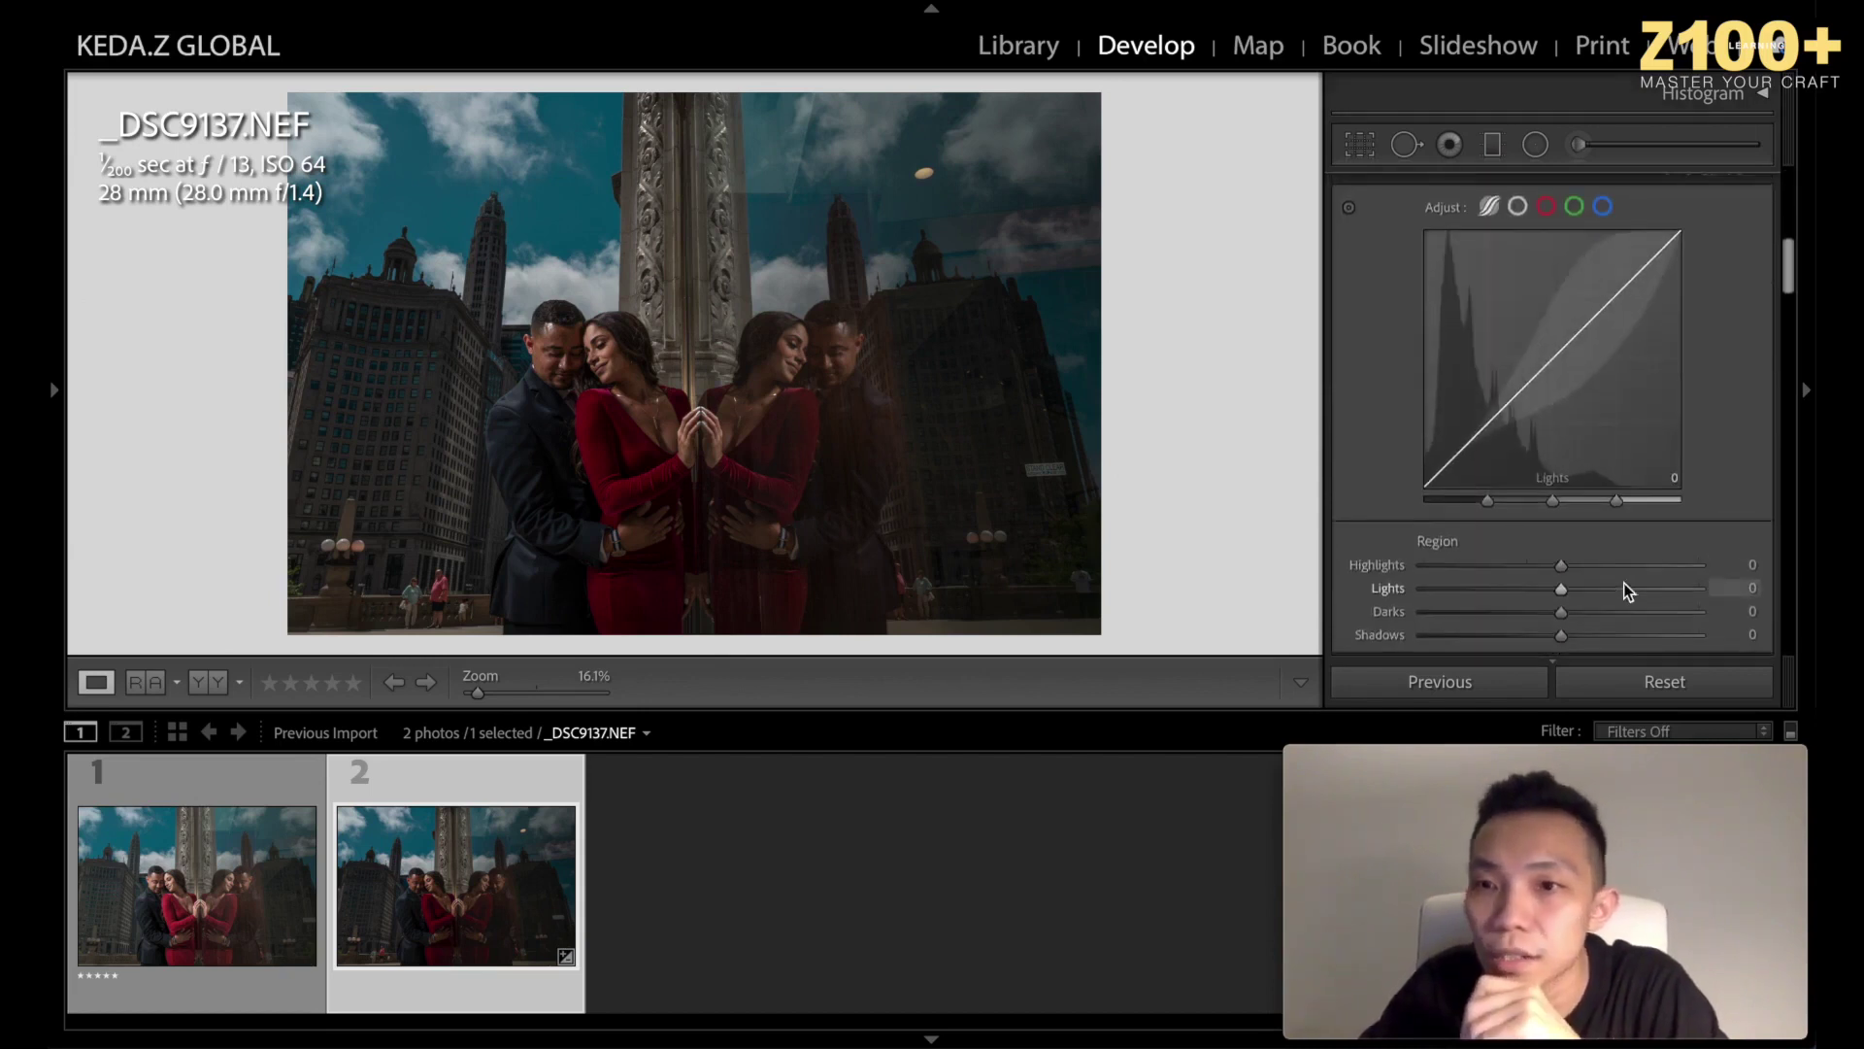
Raise the Tone Curve Darks region to +30 and check the result up close on the couple.
scroll(1704, 534, down, 2)
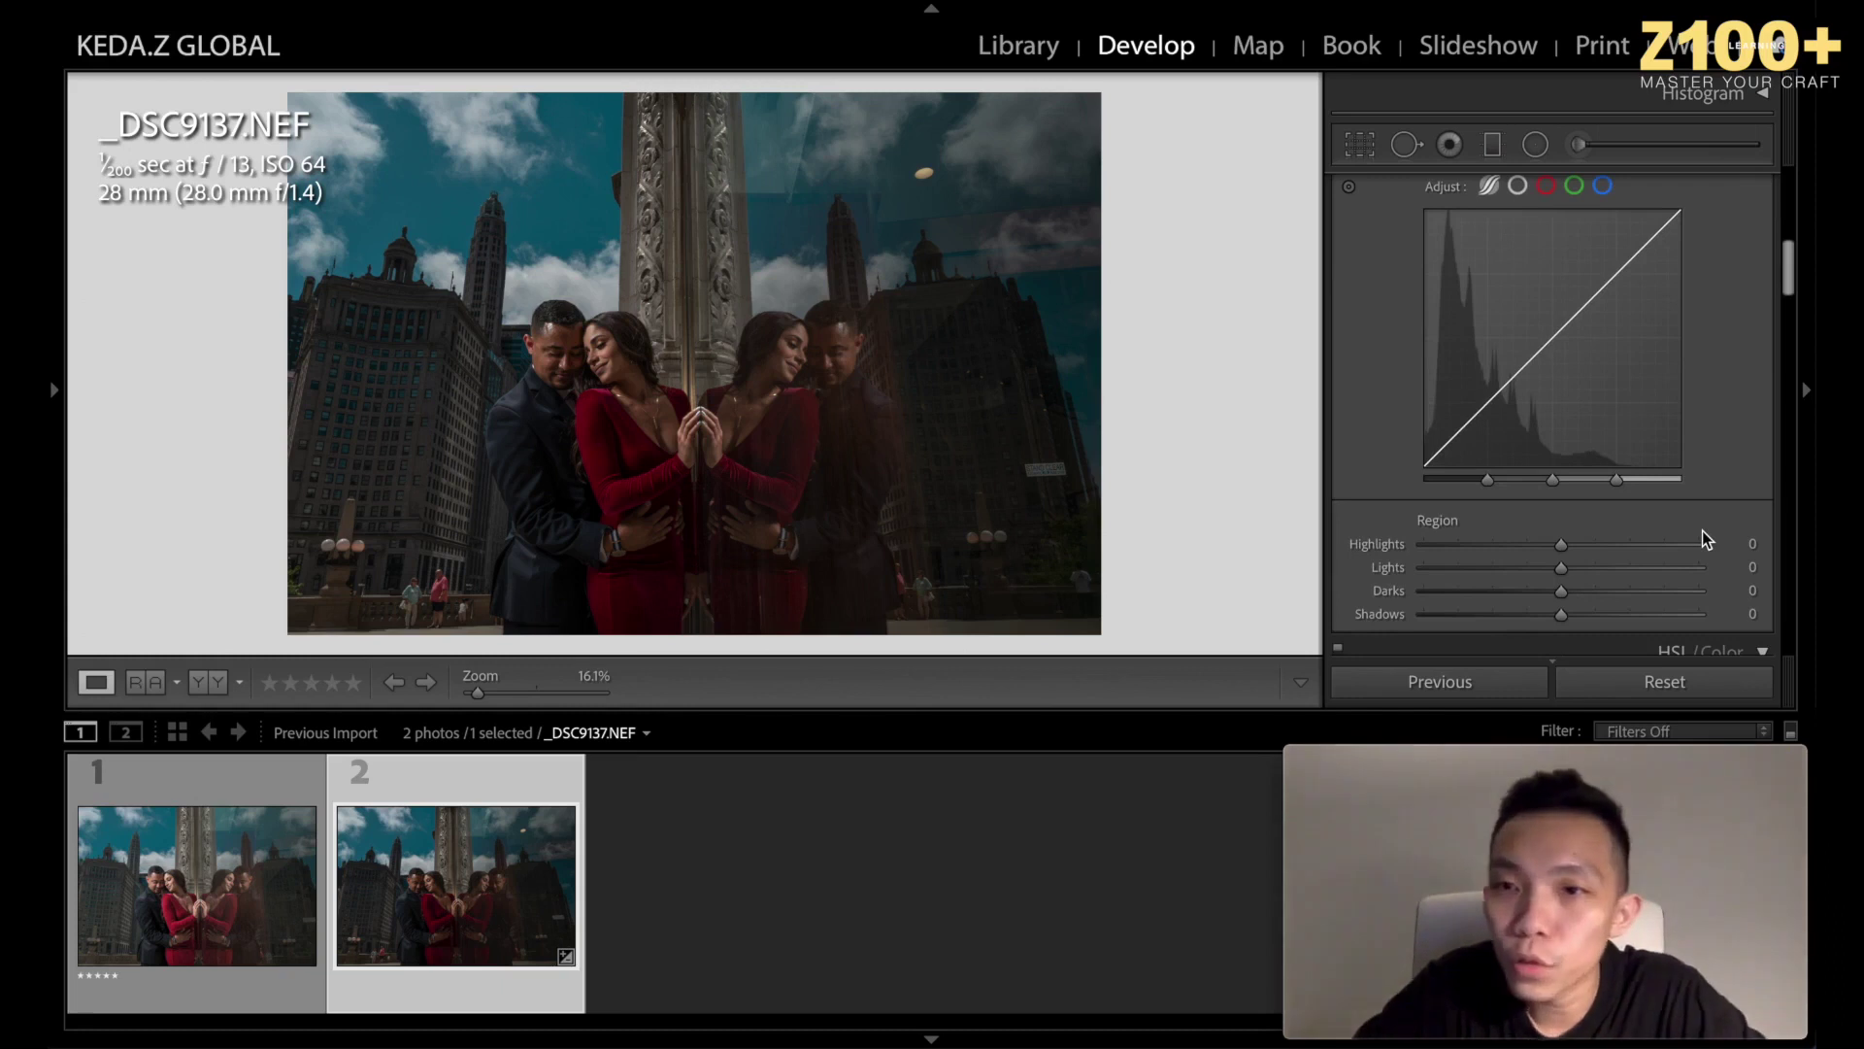
scroll(1703, 539, down, 1)
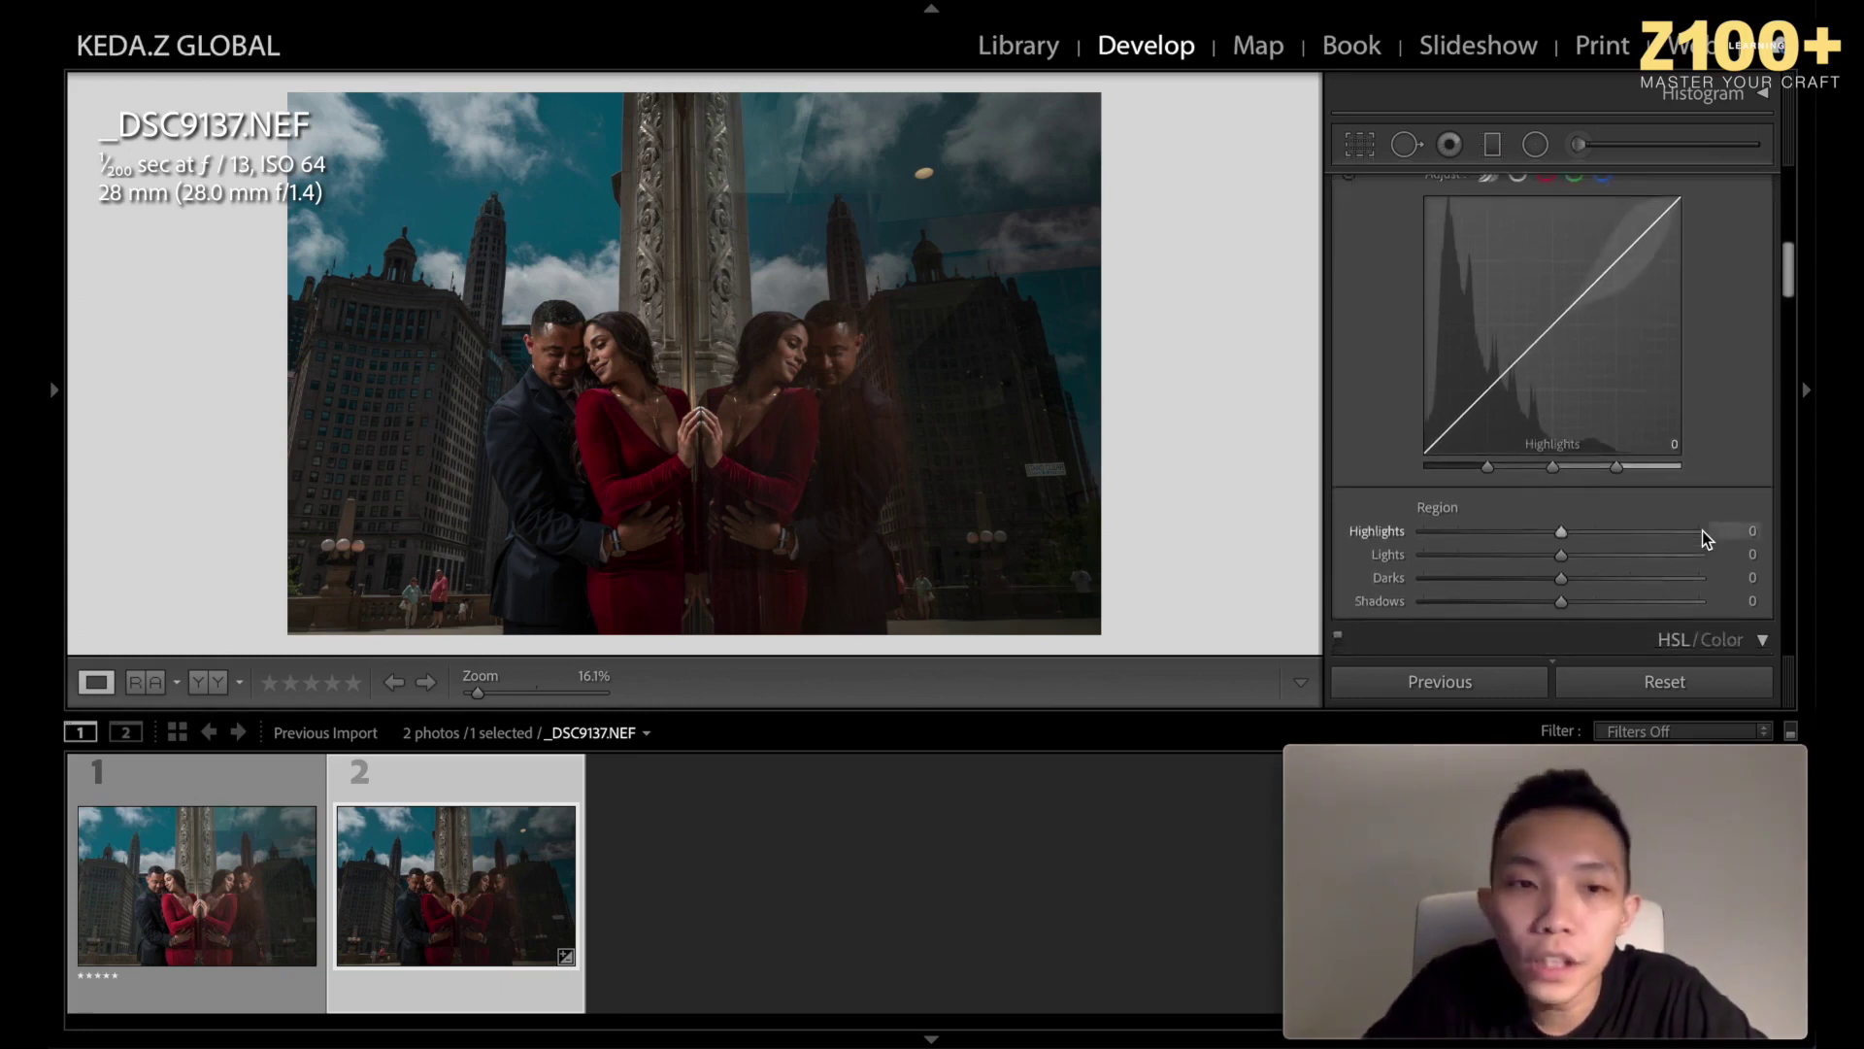
click(1587, 577)
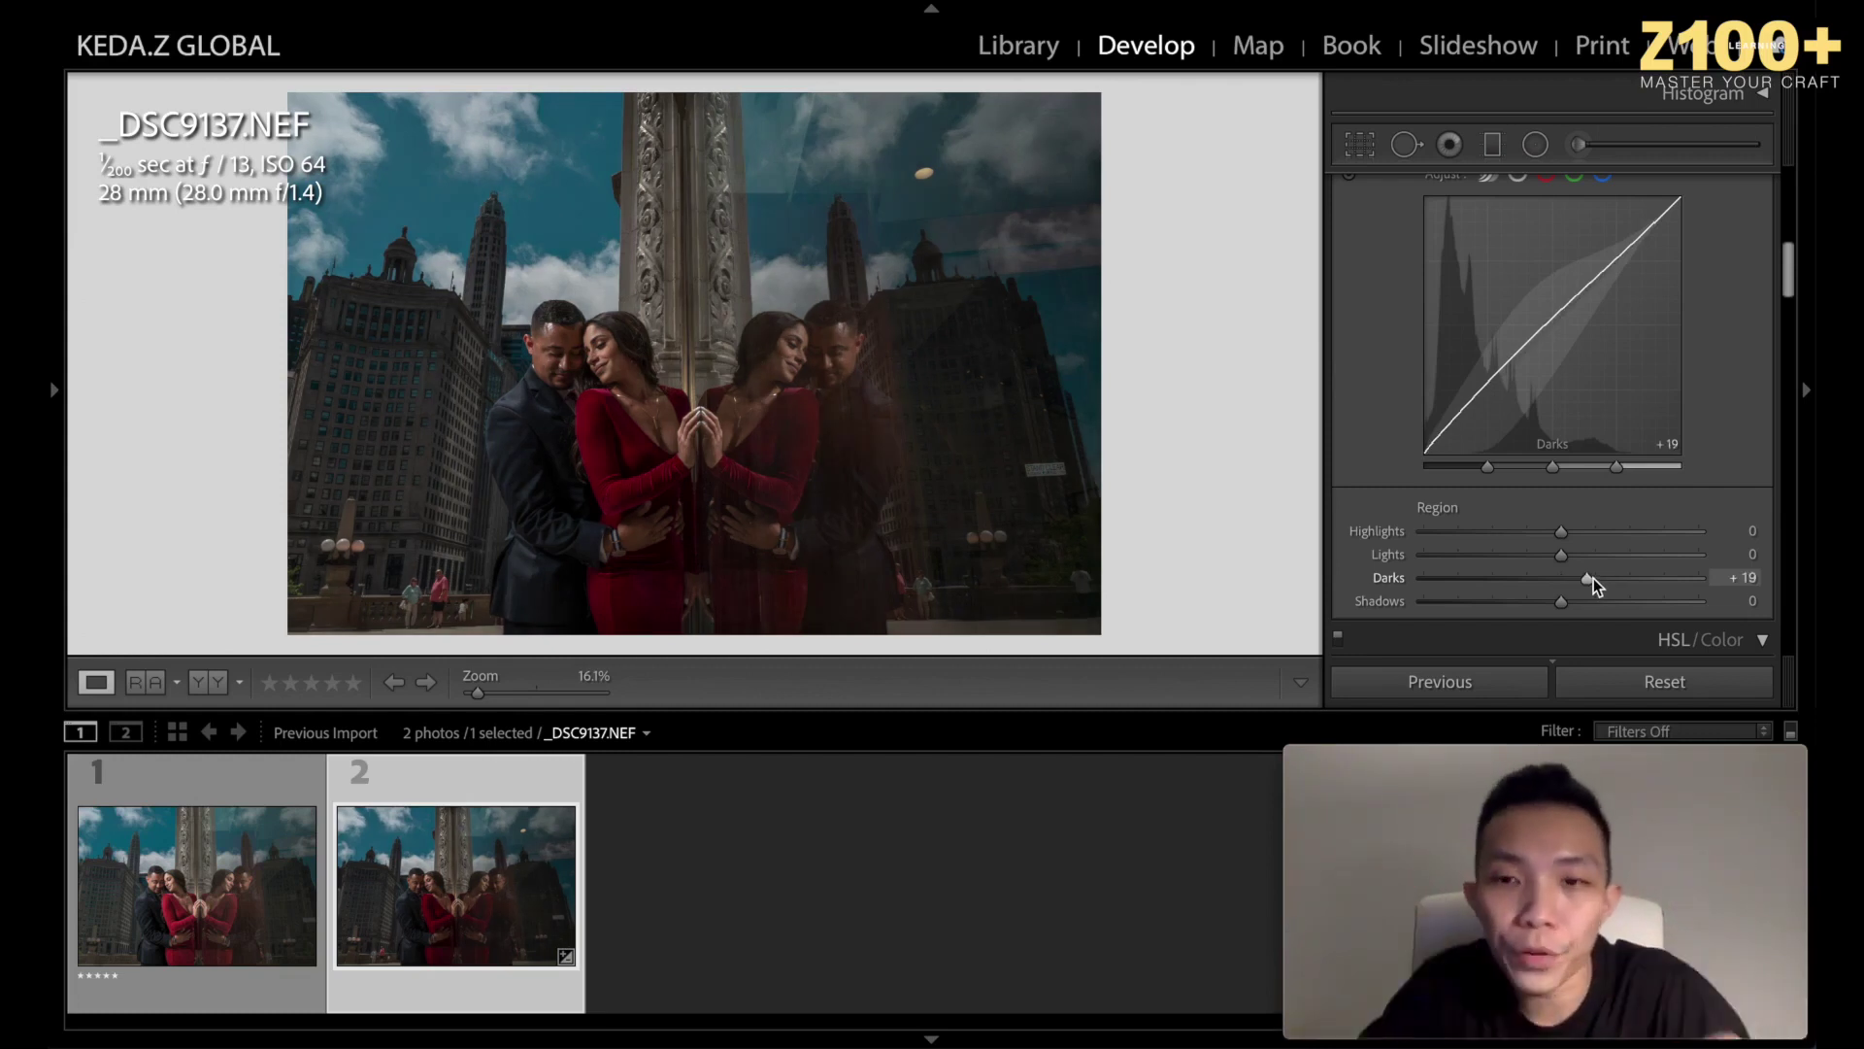
drag(1586, 578, 1602, 579)
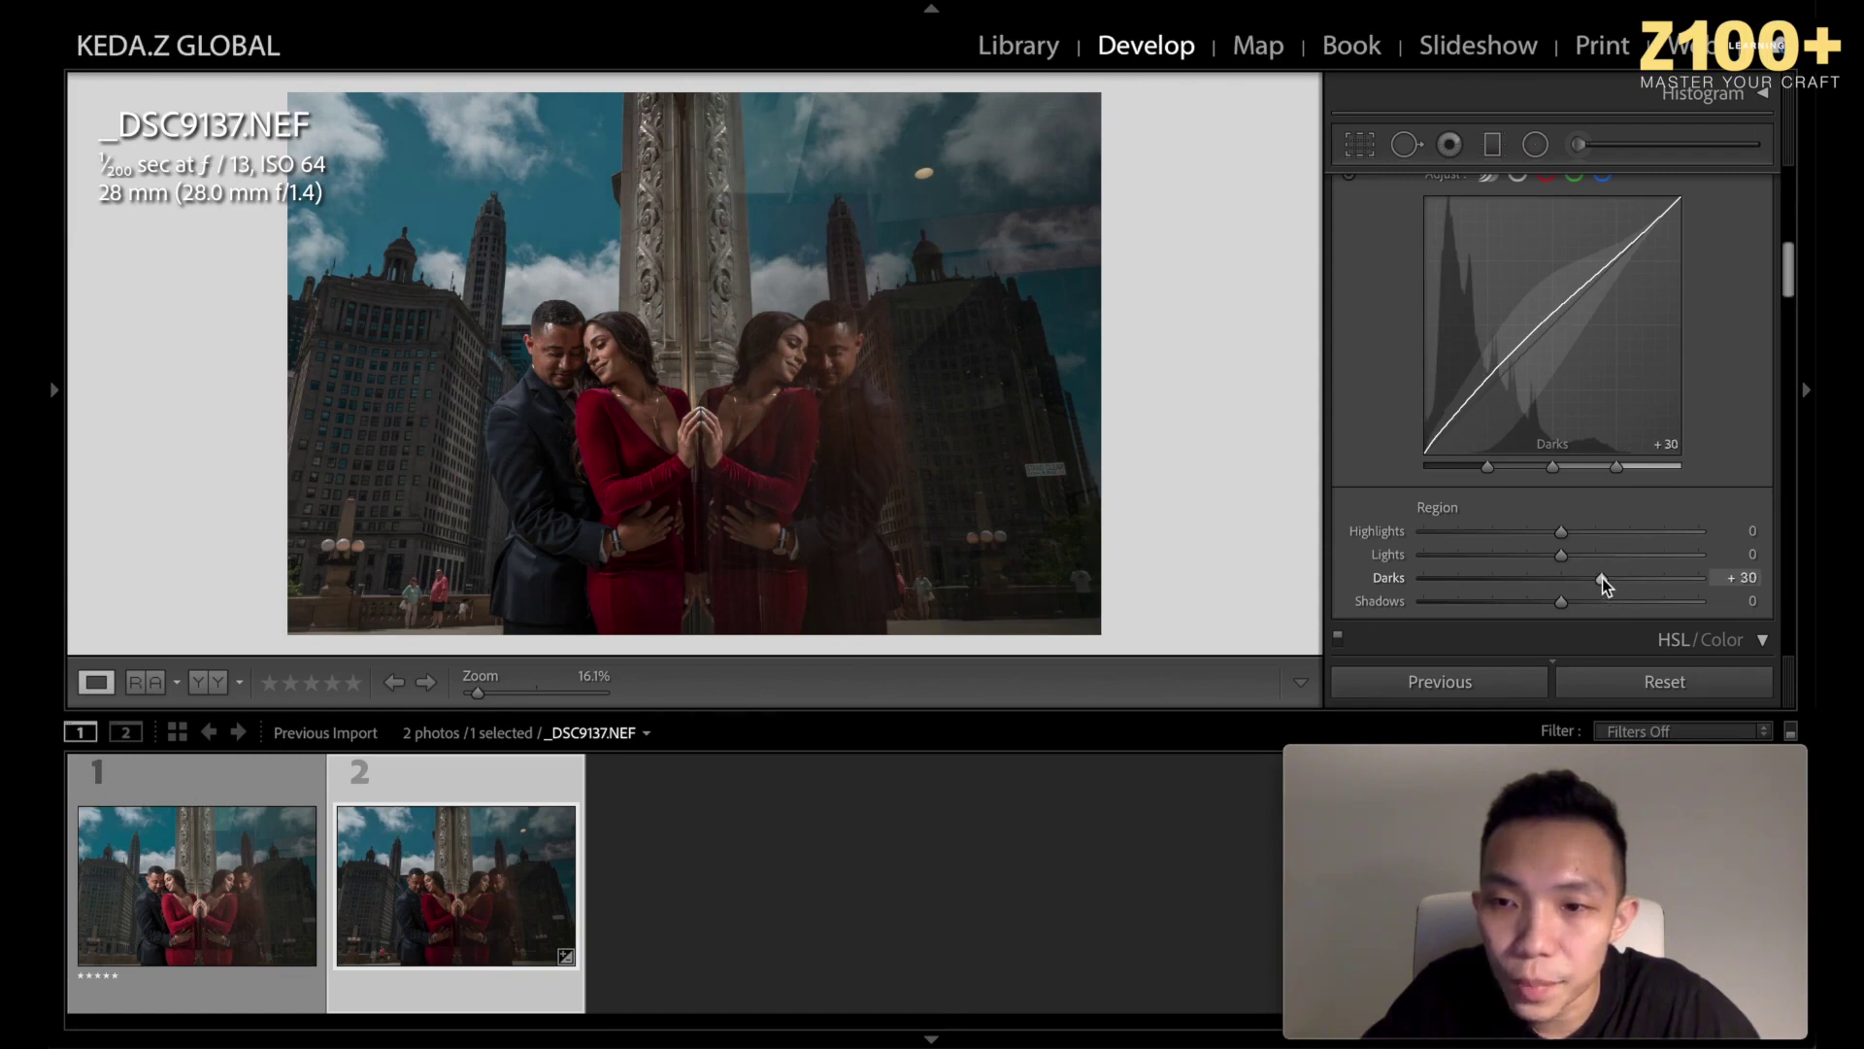
drag(1602, 579, 1602, 579)
click(592, 379)
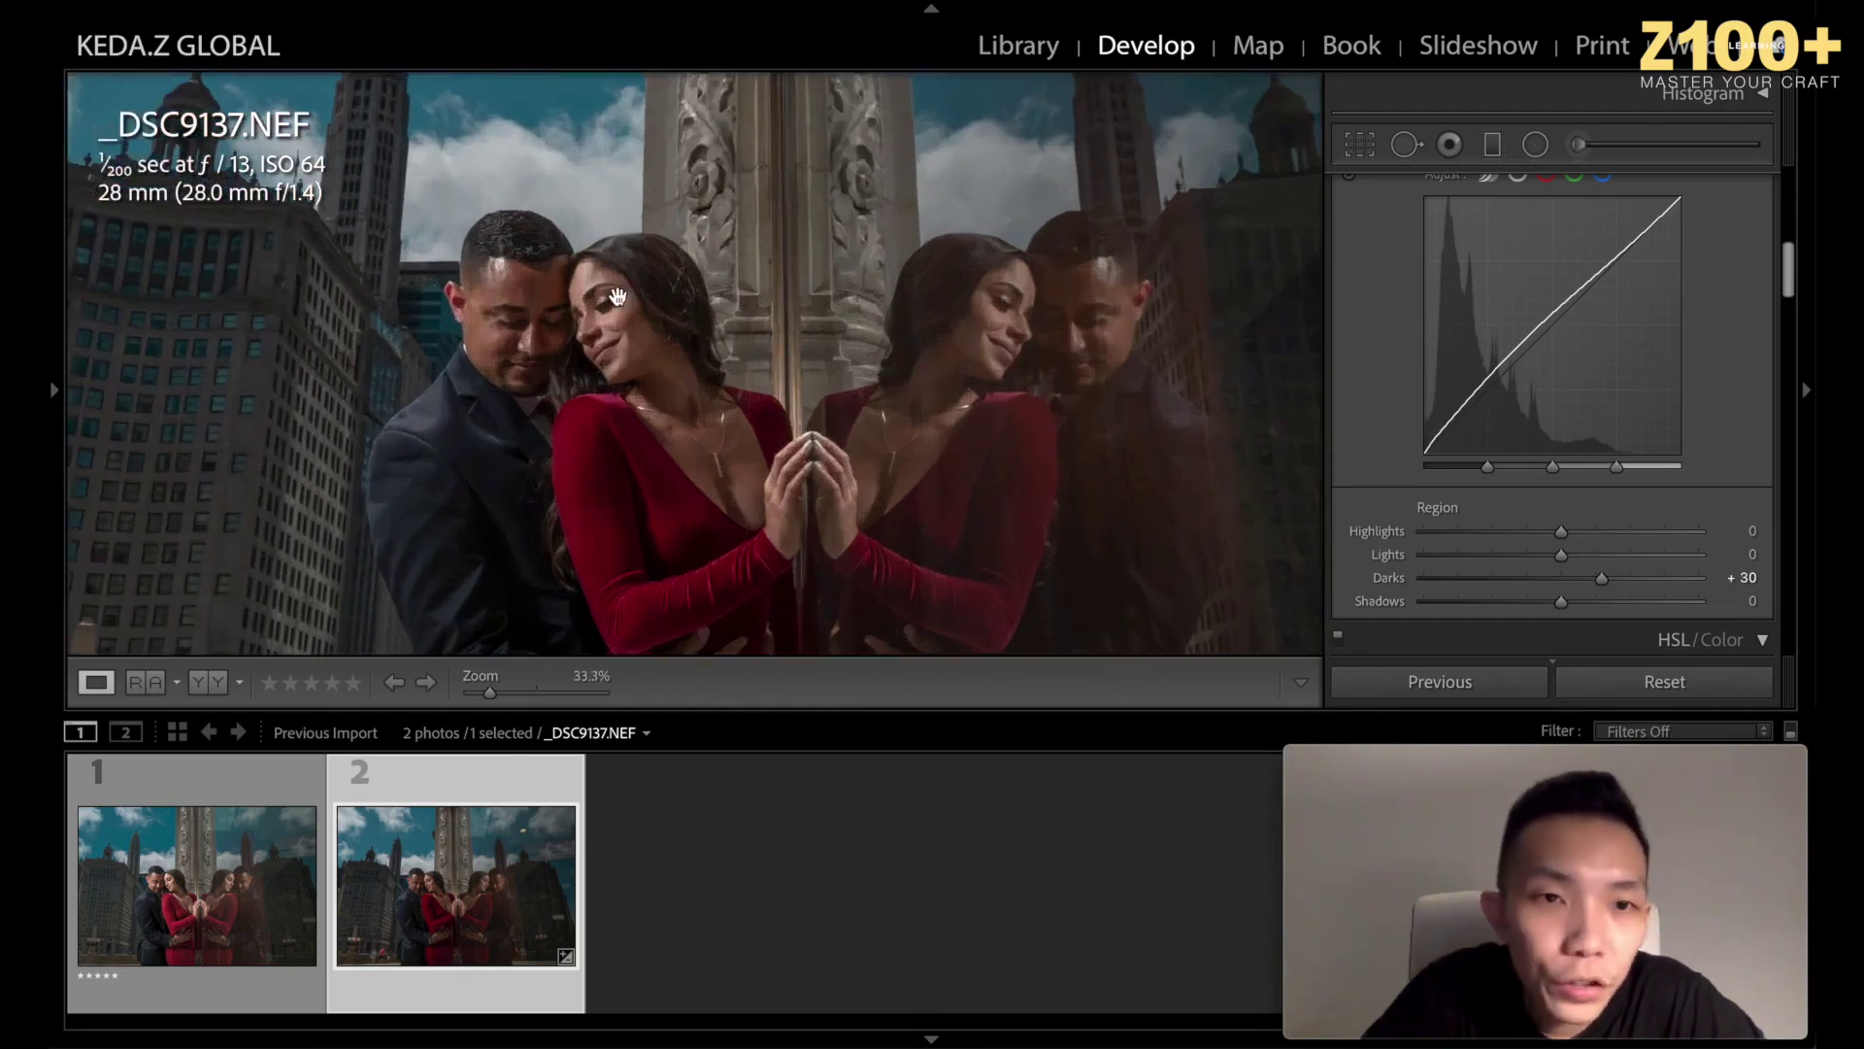
click(775, 511)
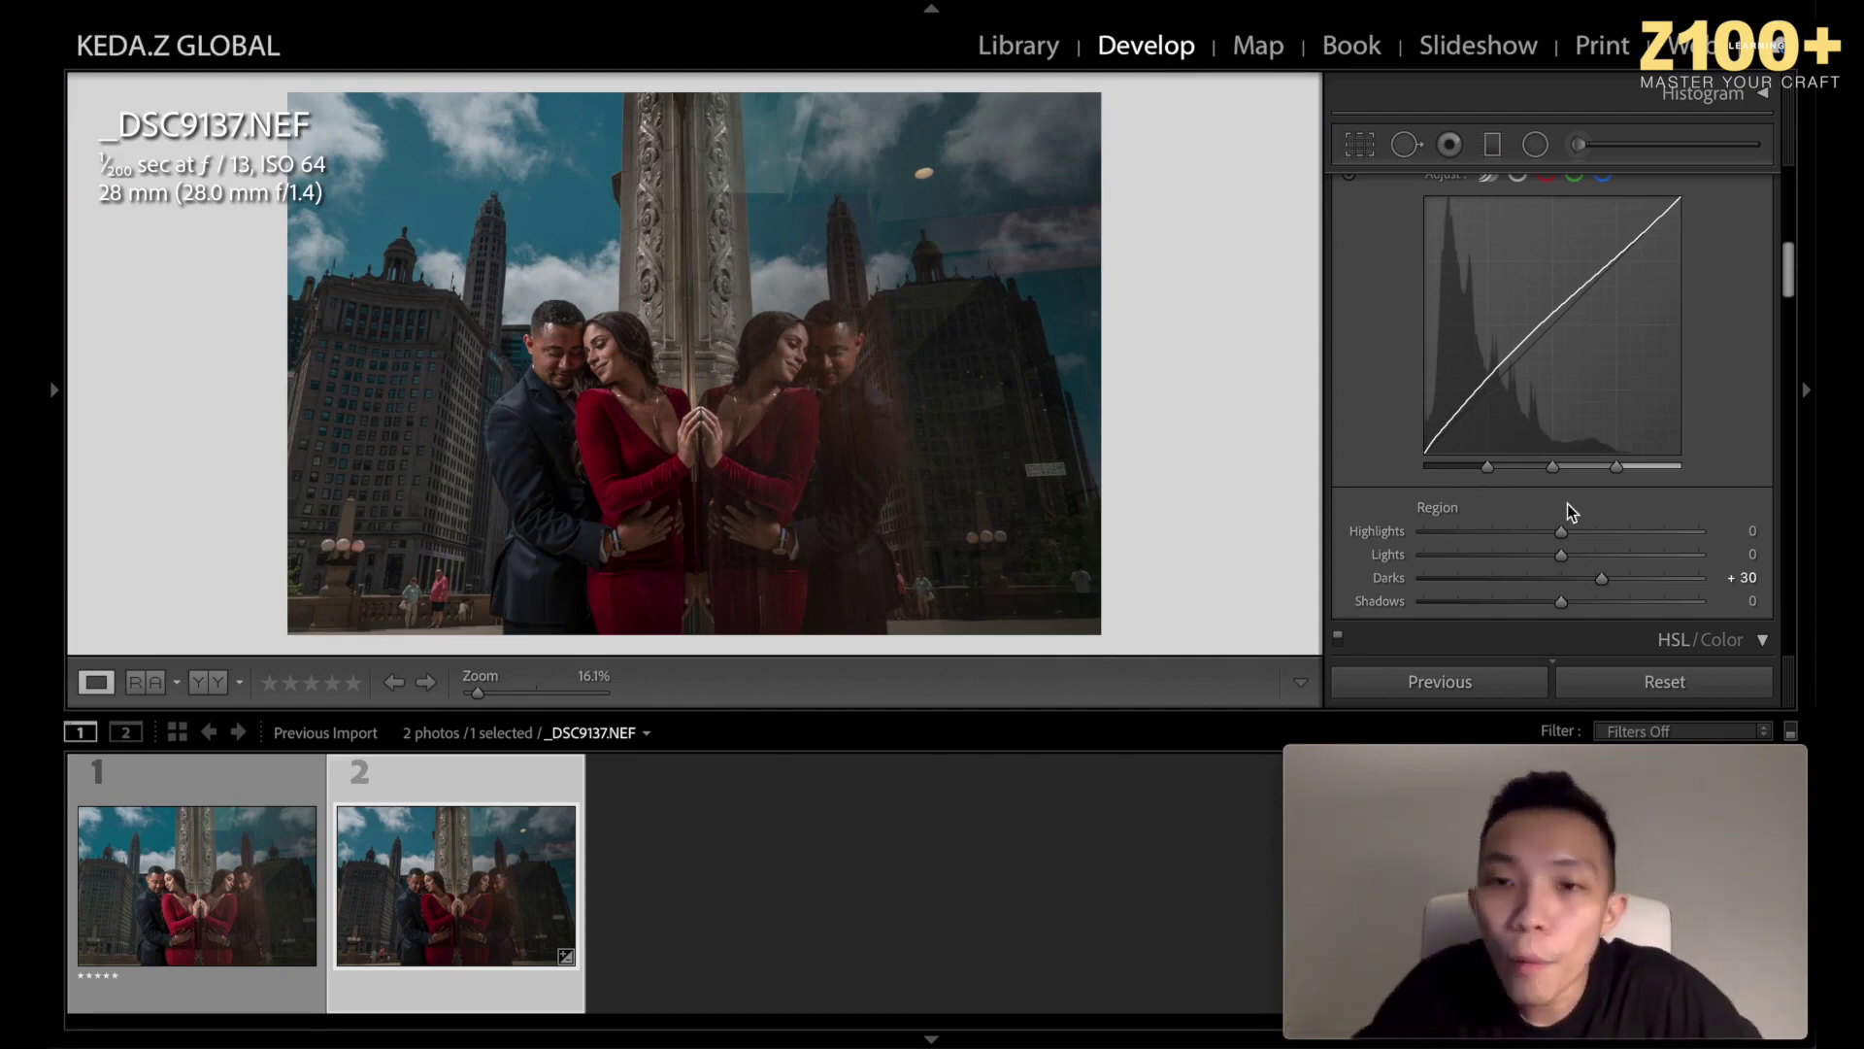
Add a Radial Filter as a wide ellipse around the couple and their reflection, with a negative contrast.
scroll(1737, 382, up, 1)
scroll(1737, 382, up, 8)
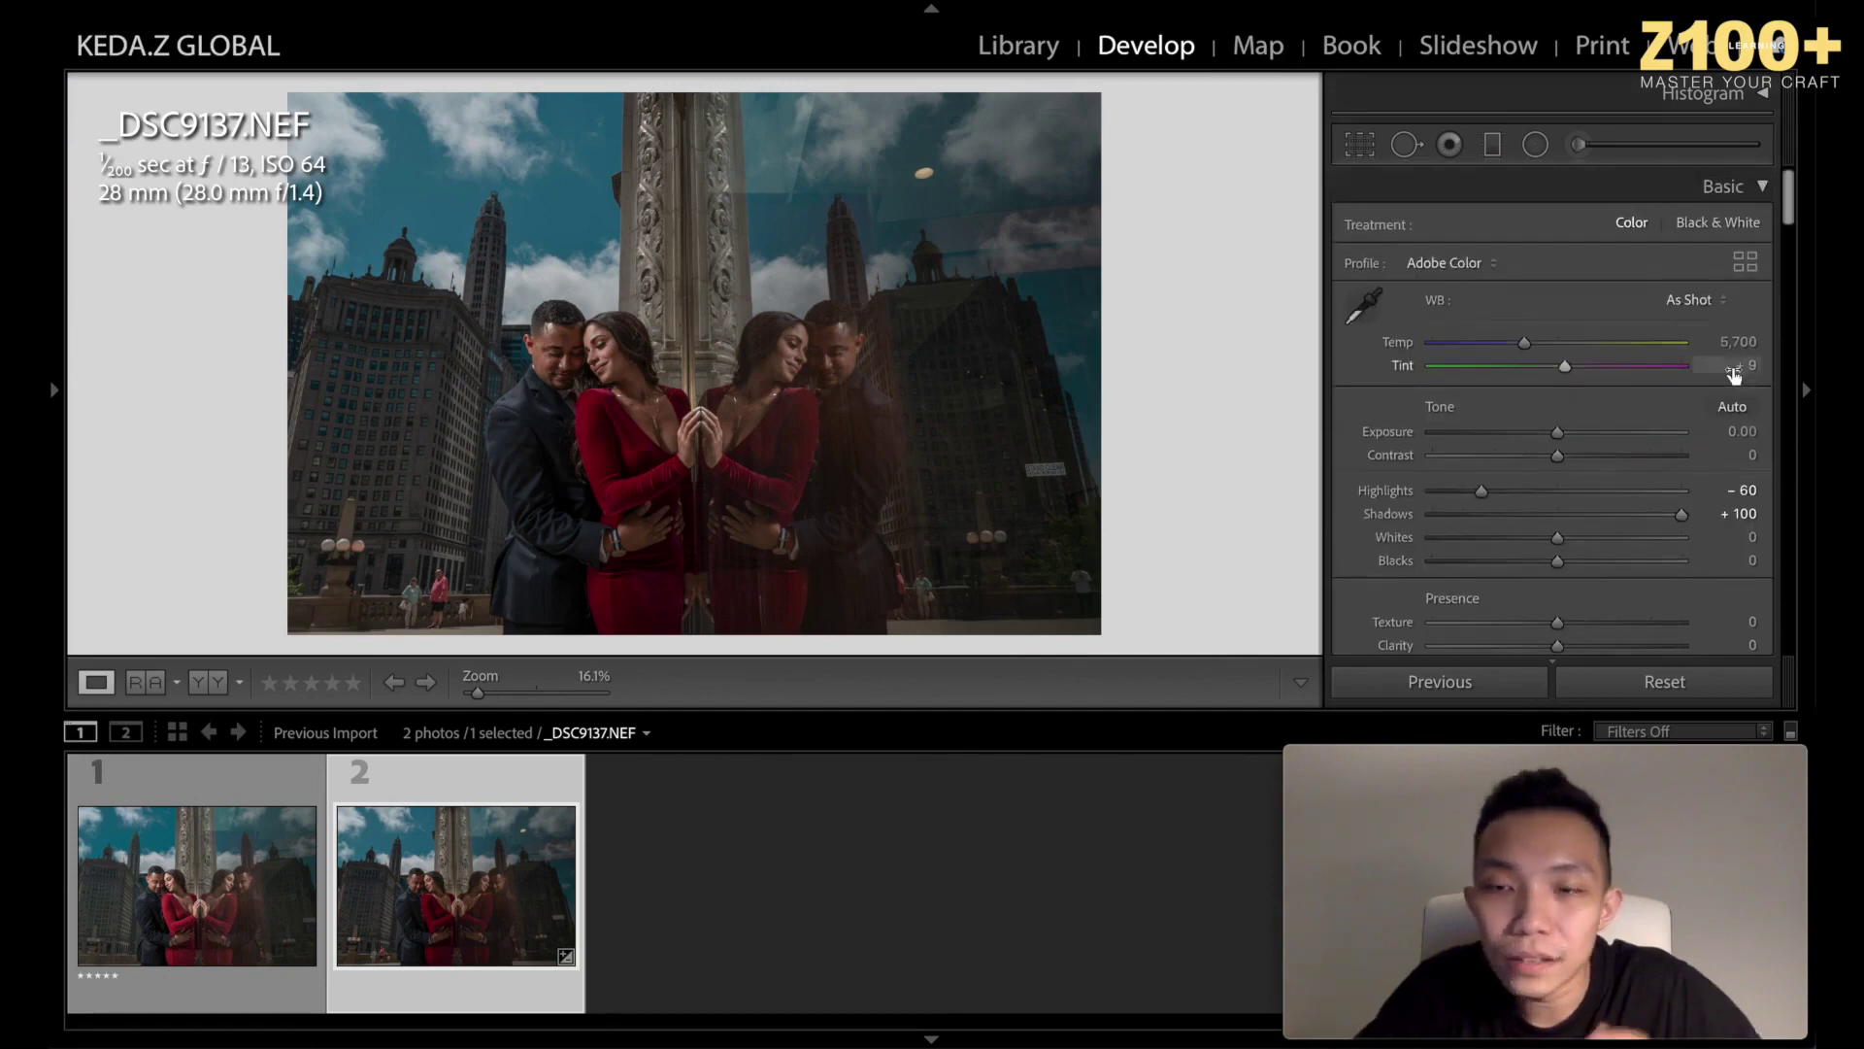
click(1536, 144)
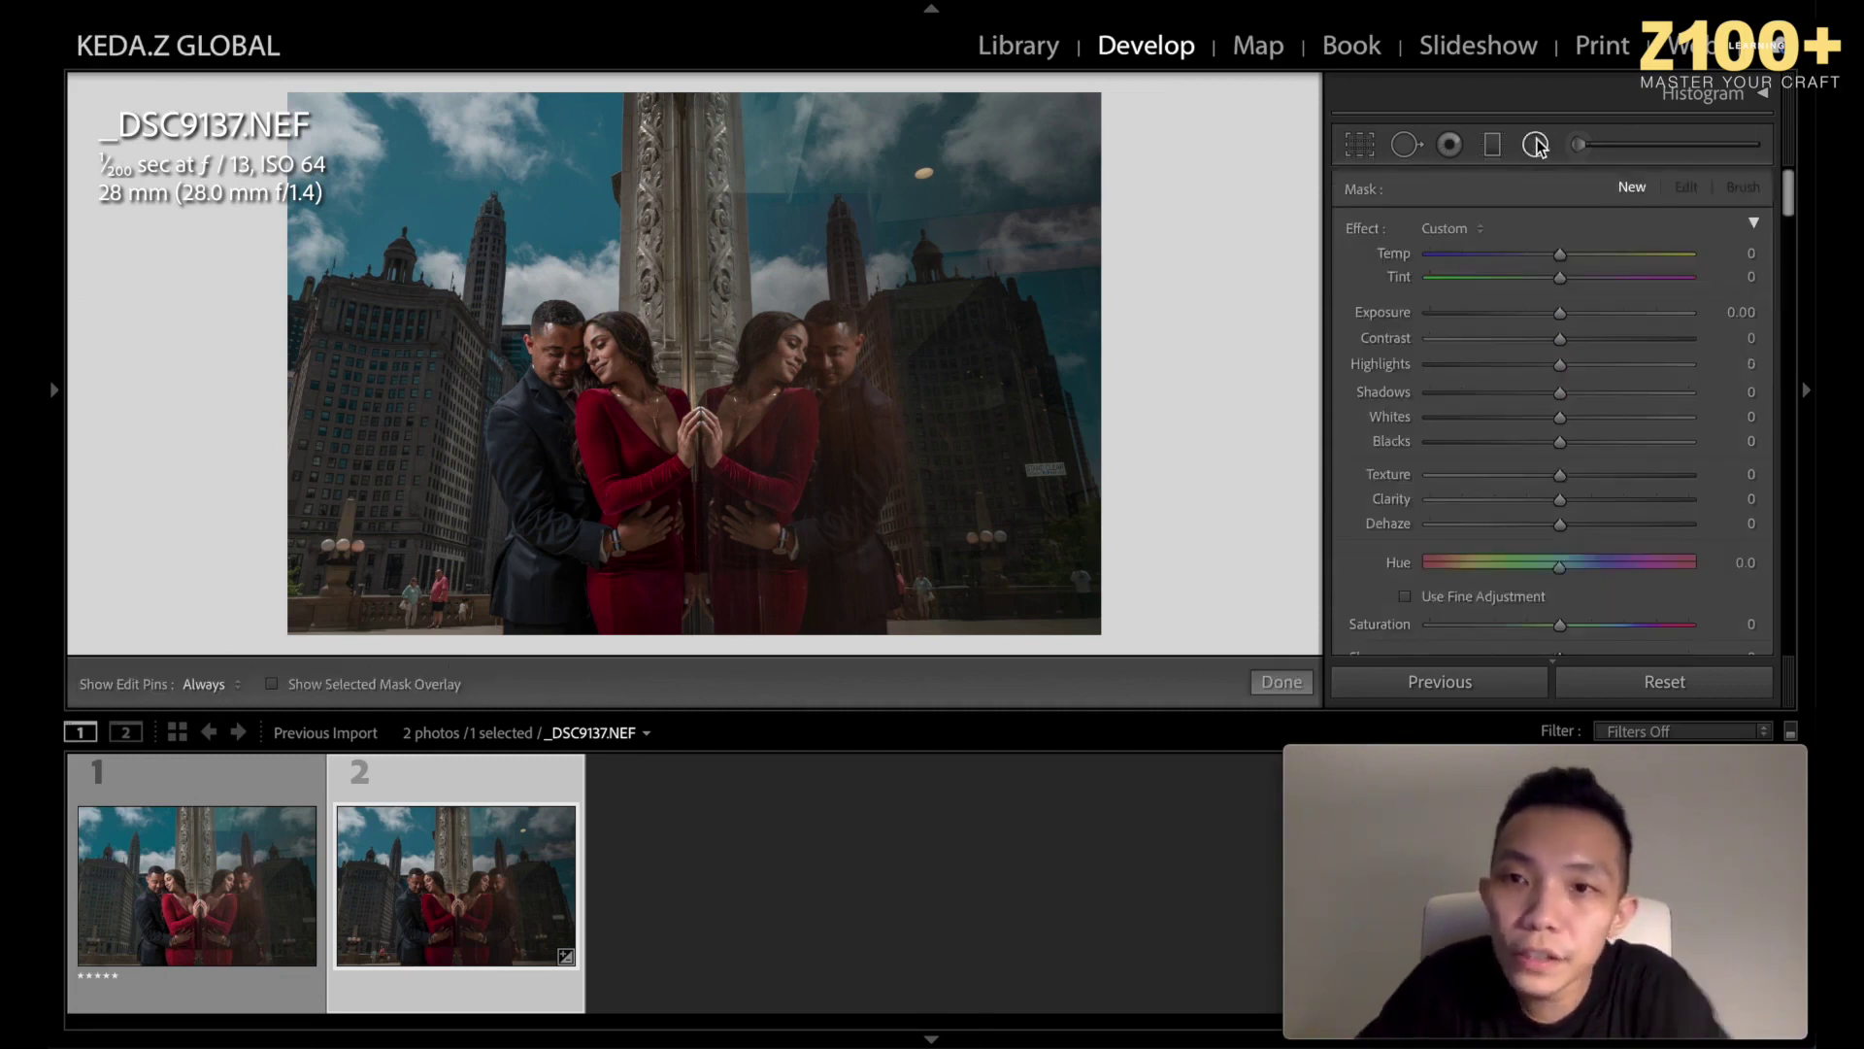
drag(608, 433, 763, 646)
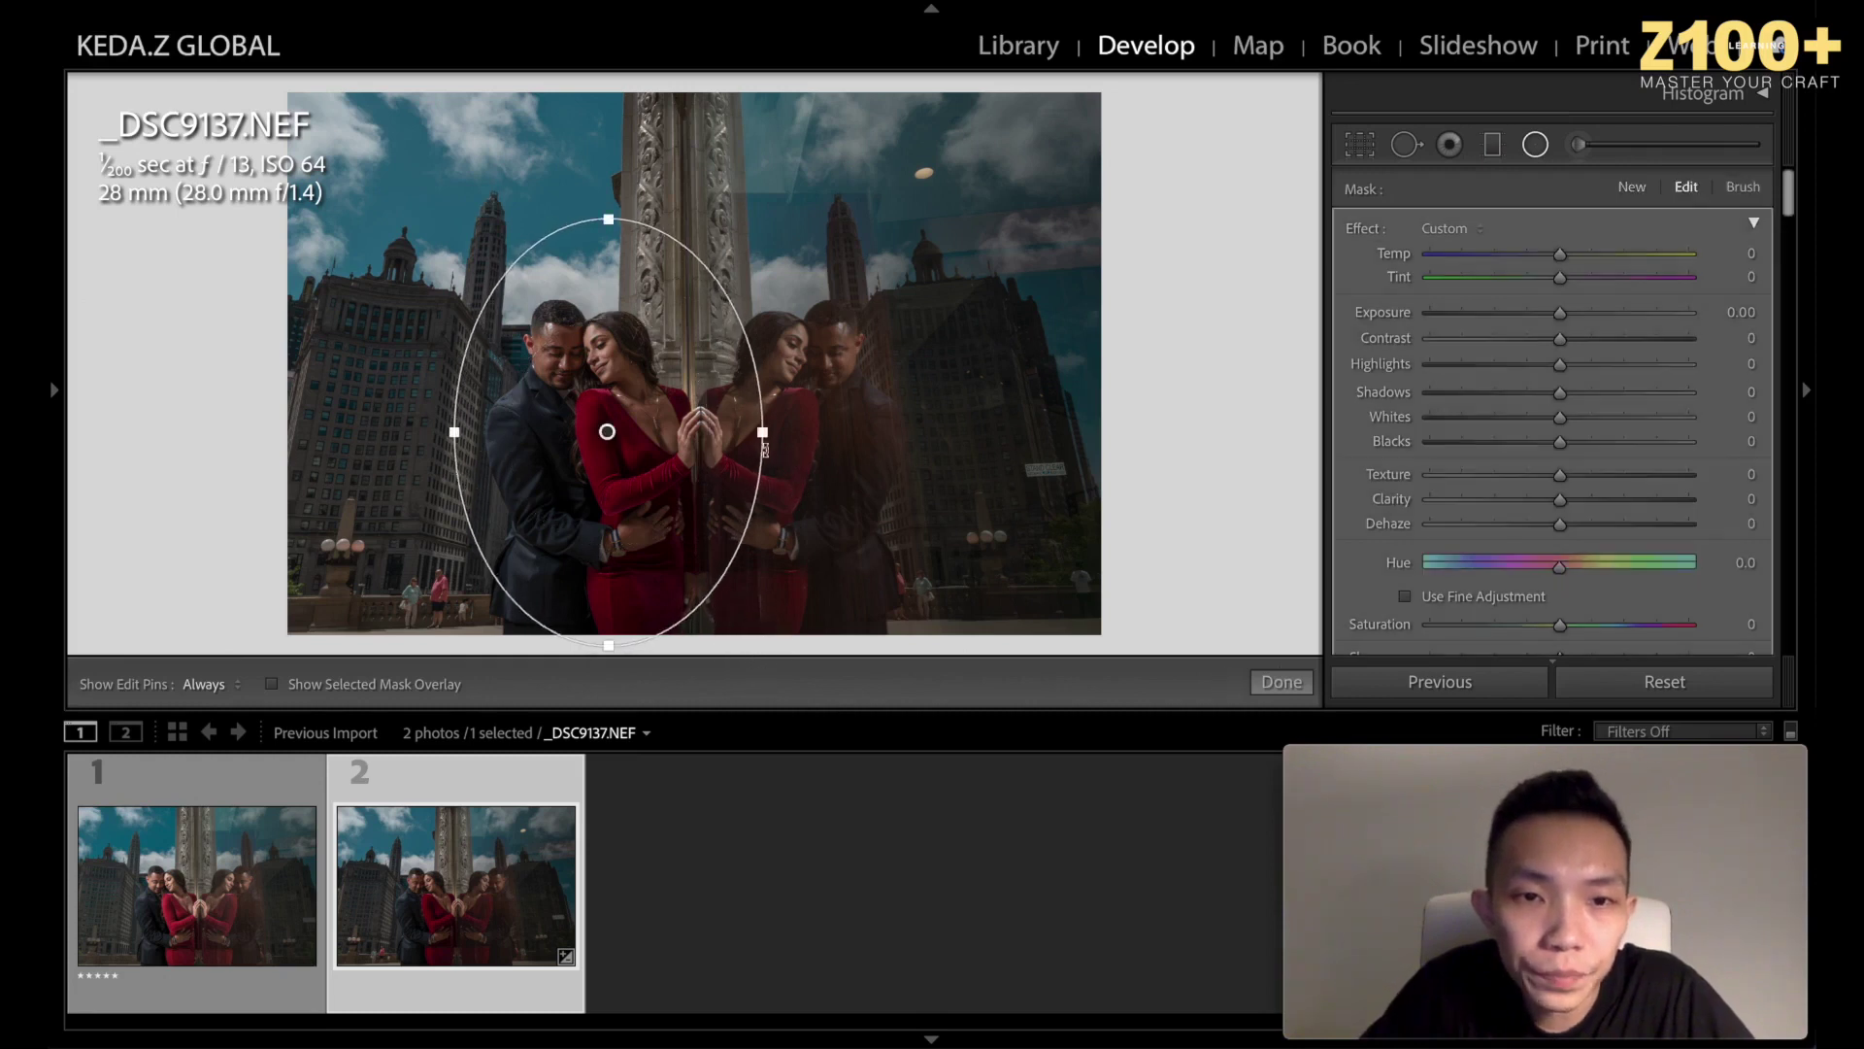
drag(763, 433, 907, 439)
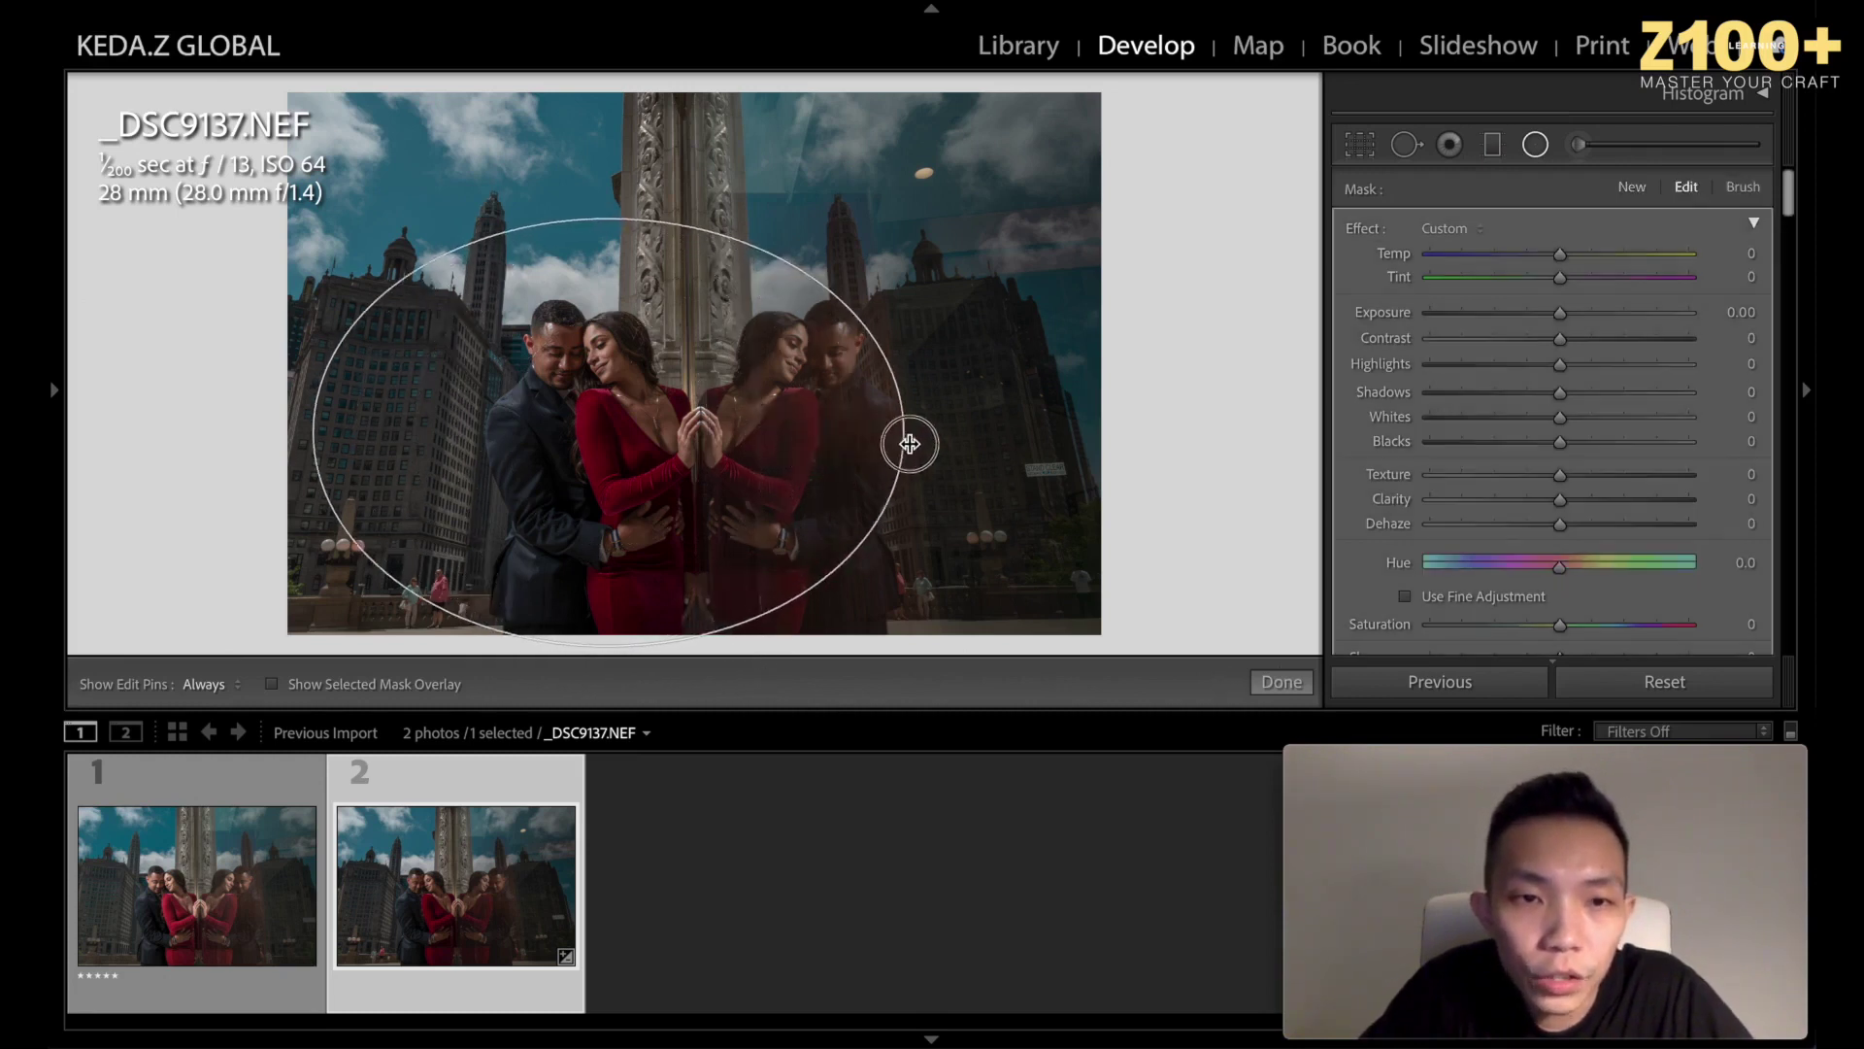
drag(670, 436, 693, 445)
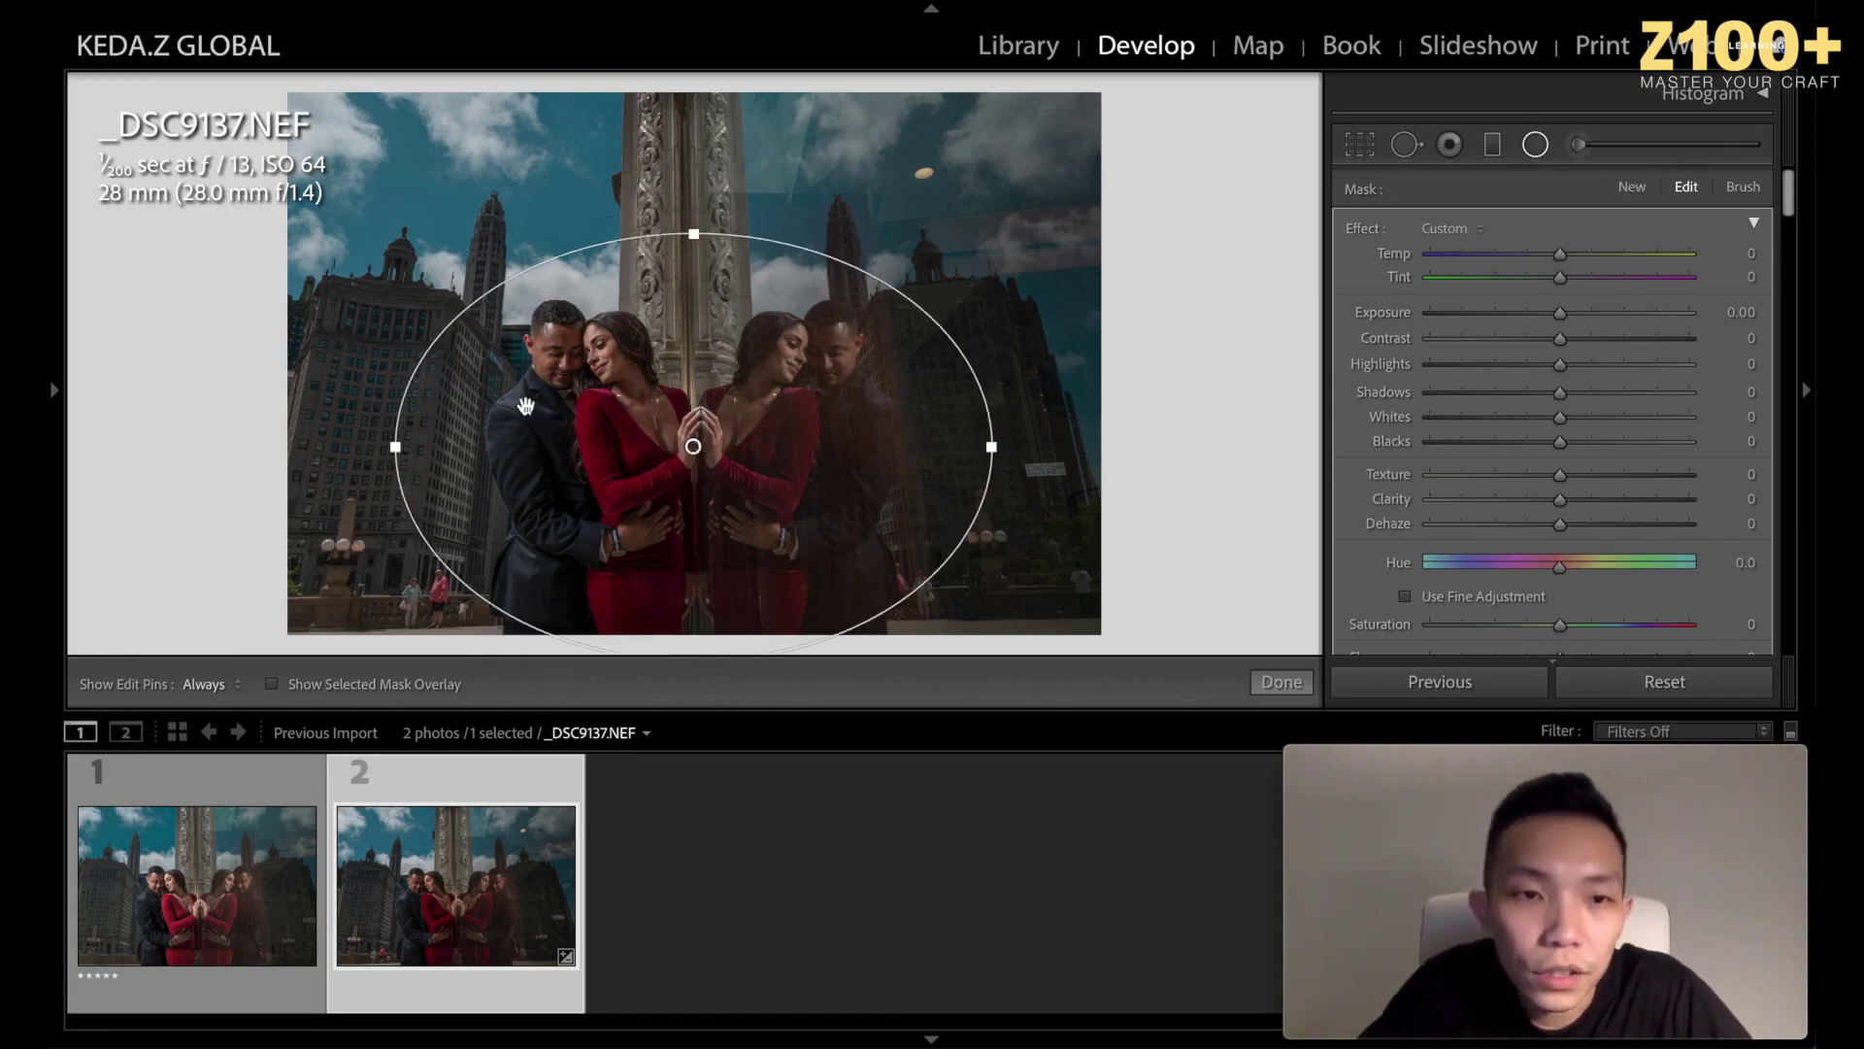
drag(693, 445, 646, 439)
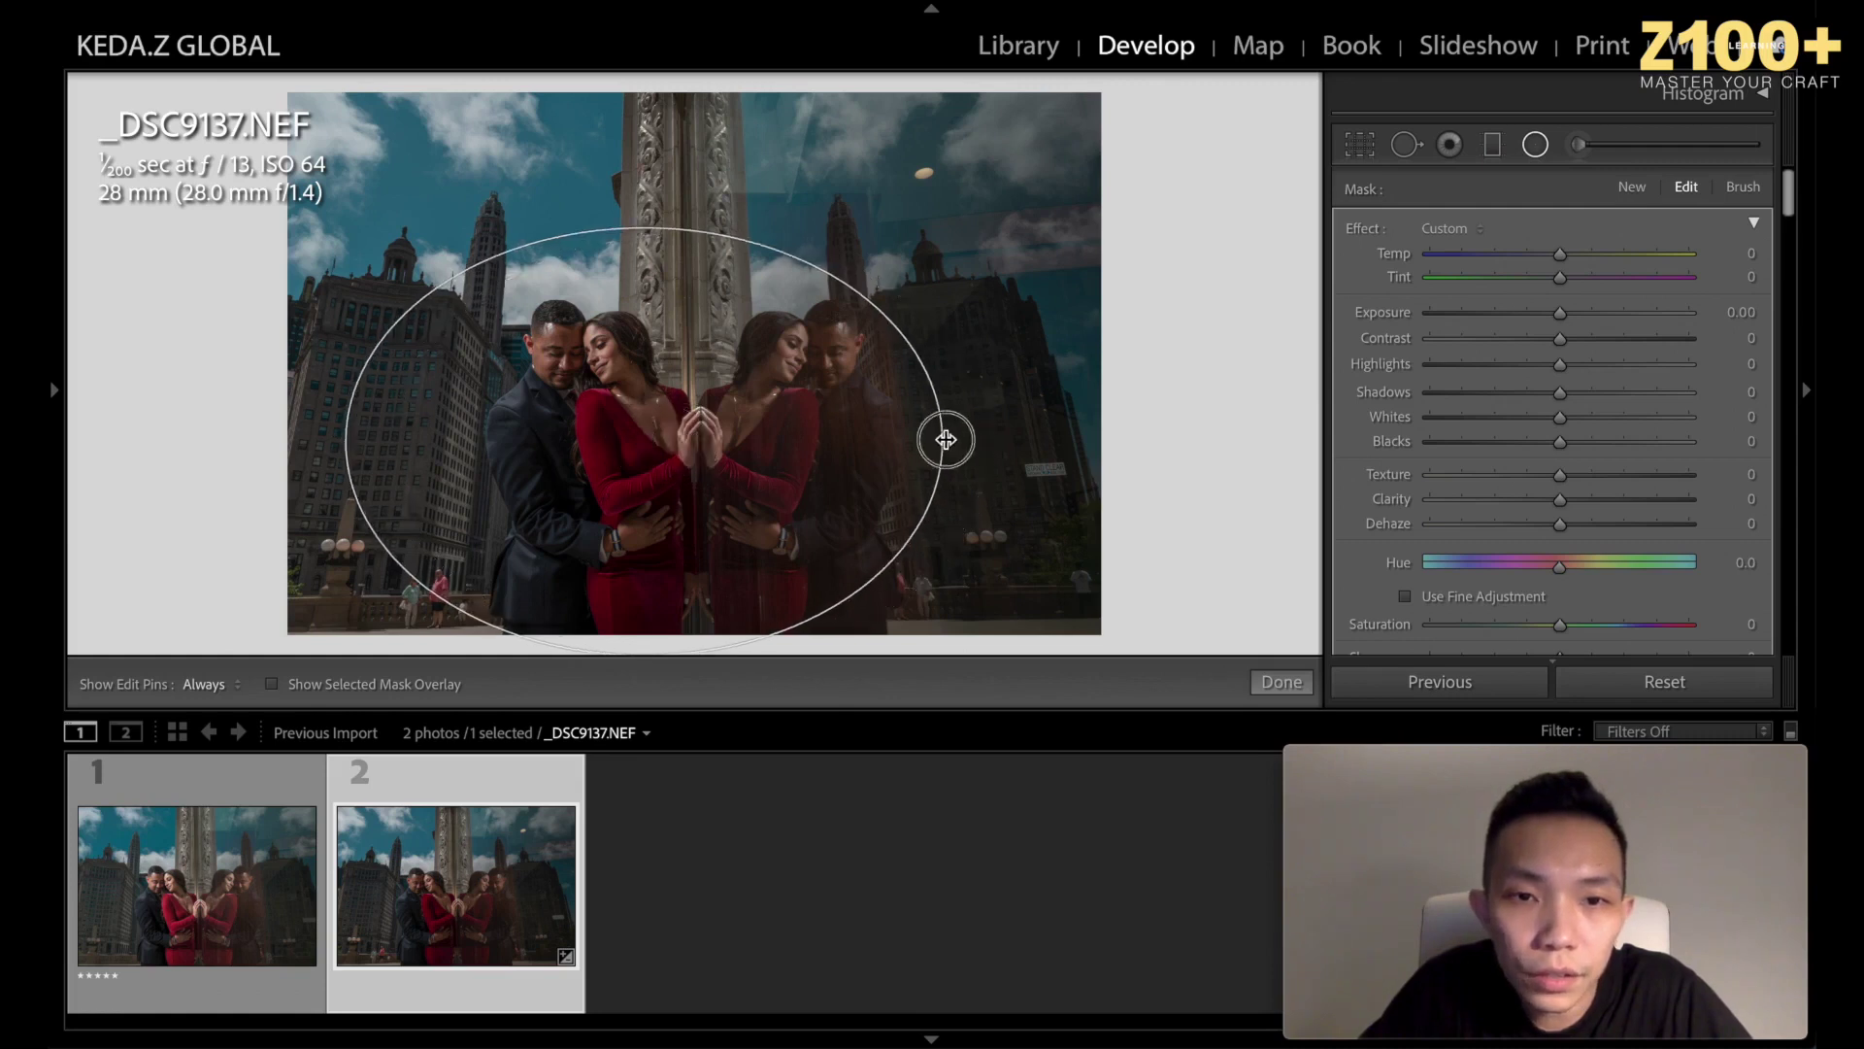
drag(943, 439, 966, 441)
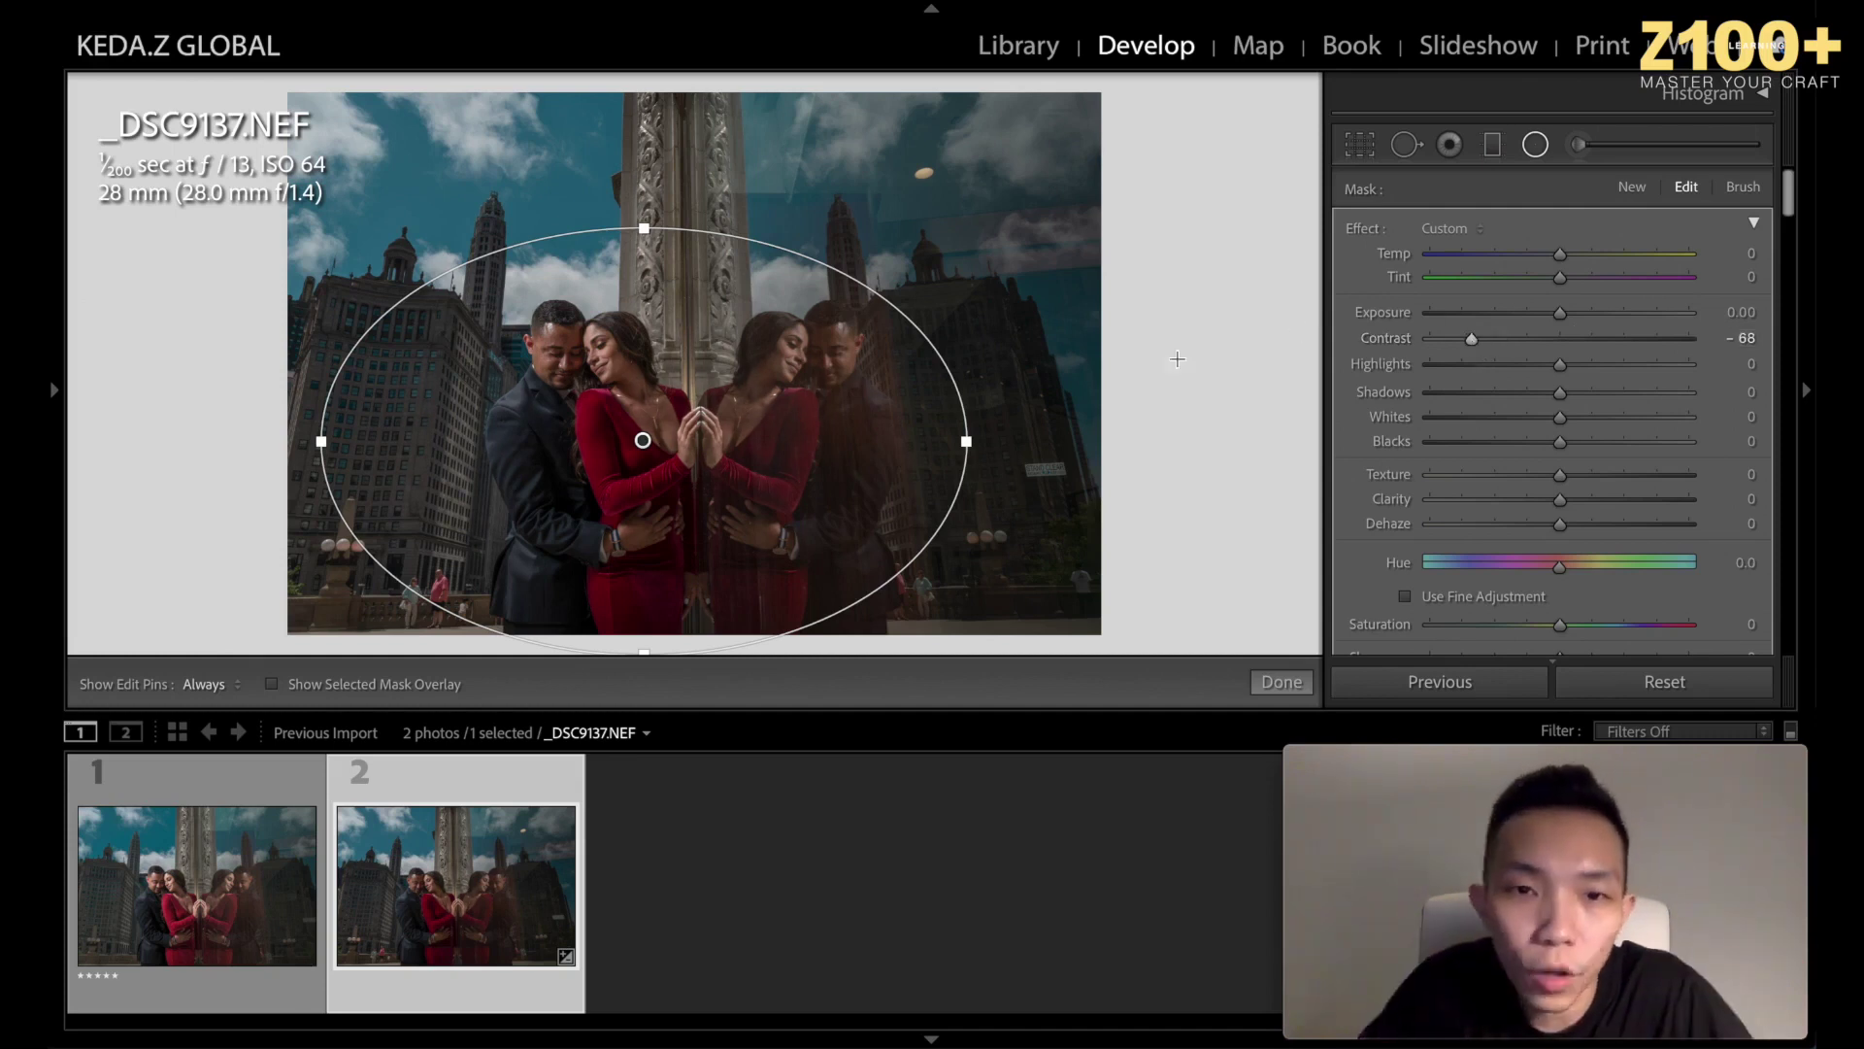
Enlarge the radial ellipse to cover nearly the photo's full width, set its contrast to -100, and finish the filter.
drag(968, 442, 1116, 443)
drag(644, 228, 644, 188)
drag(1441, 340, 1427, 338)
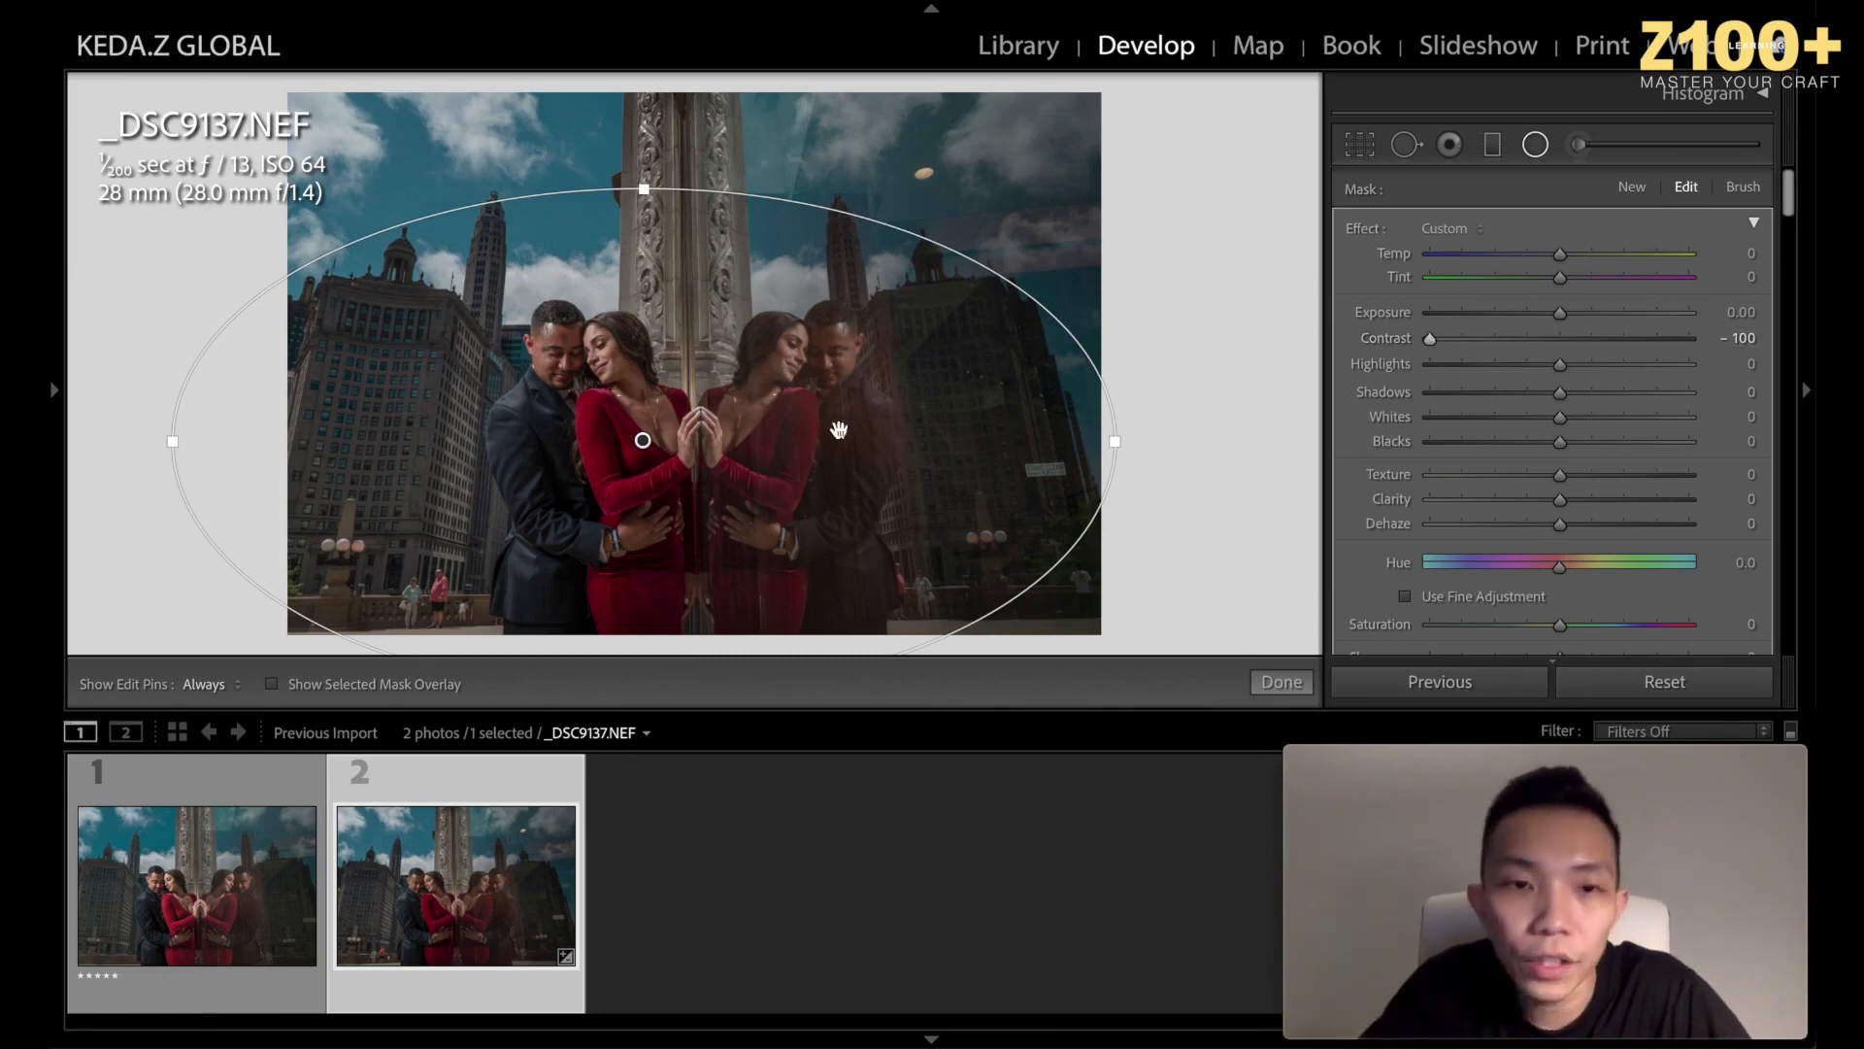
drag(650, 436, 649, 437)
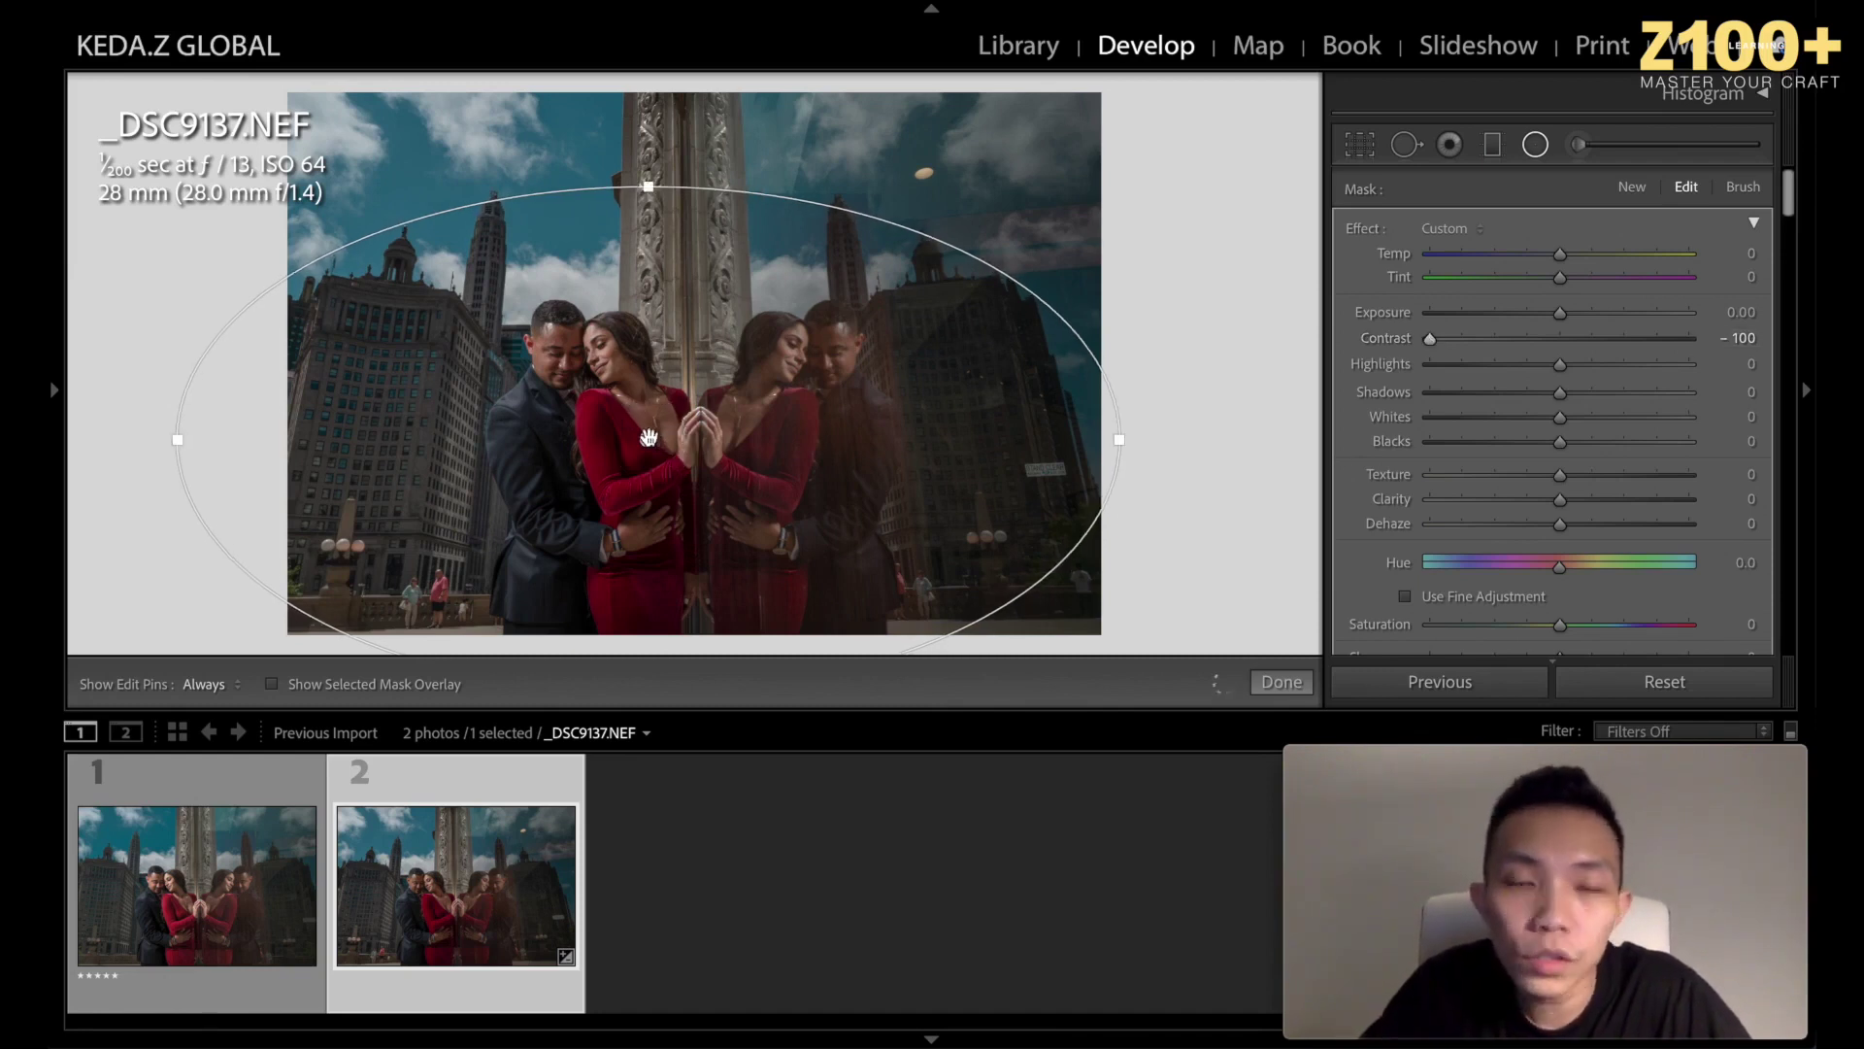
mouse_move(649, 437)
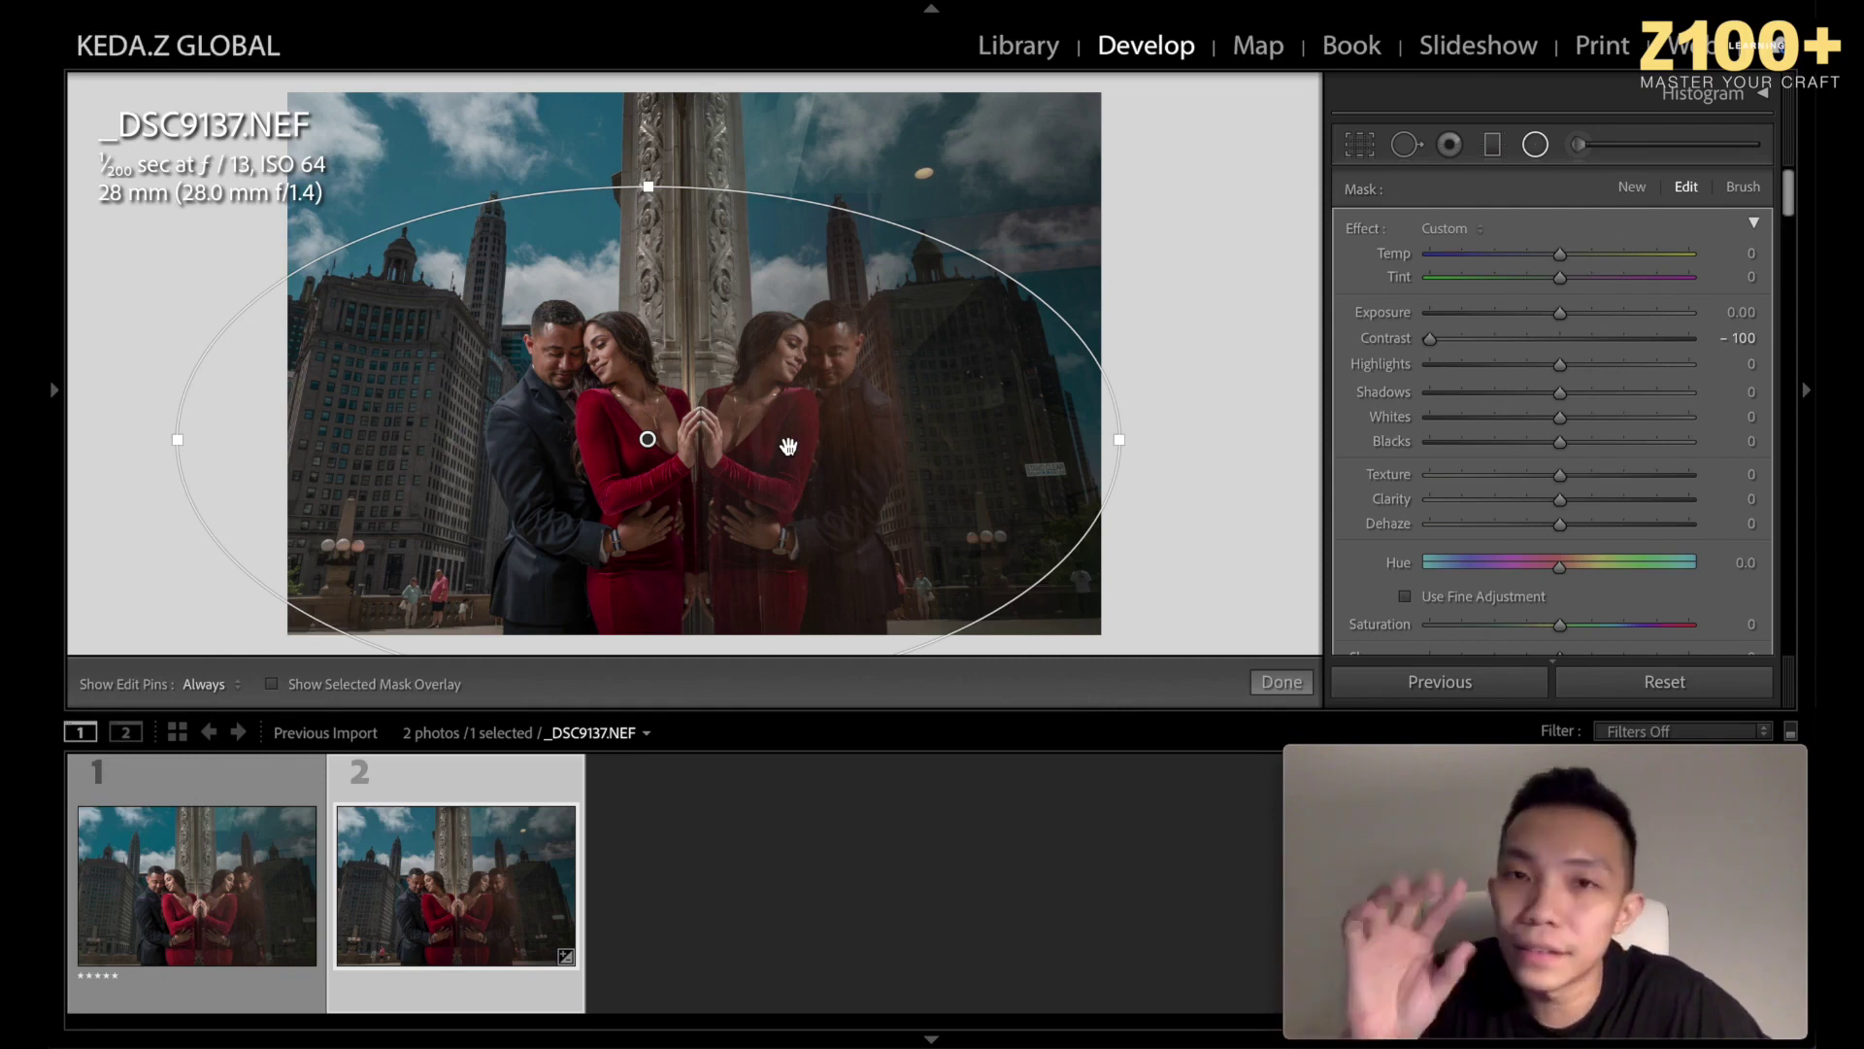
click(1281, 683)
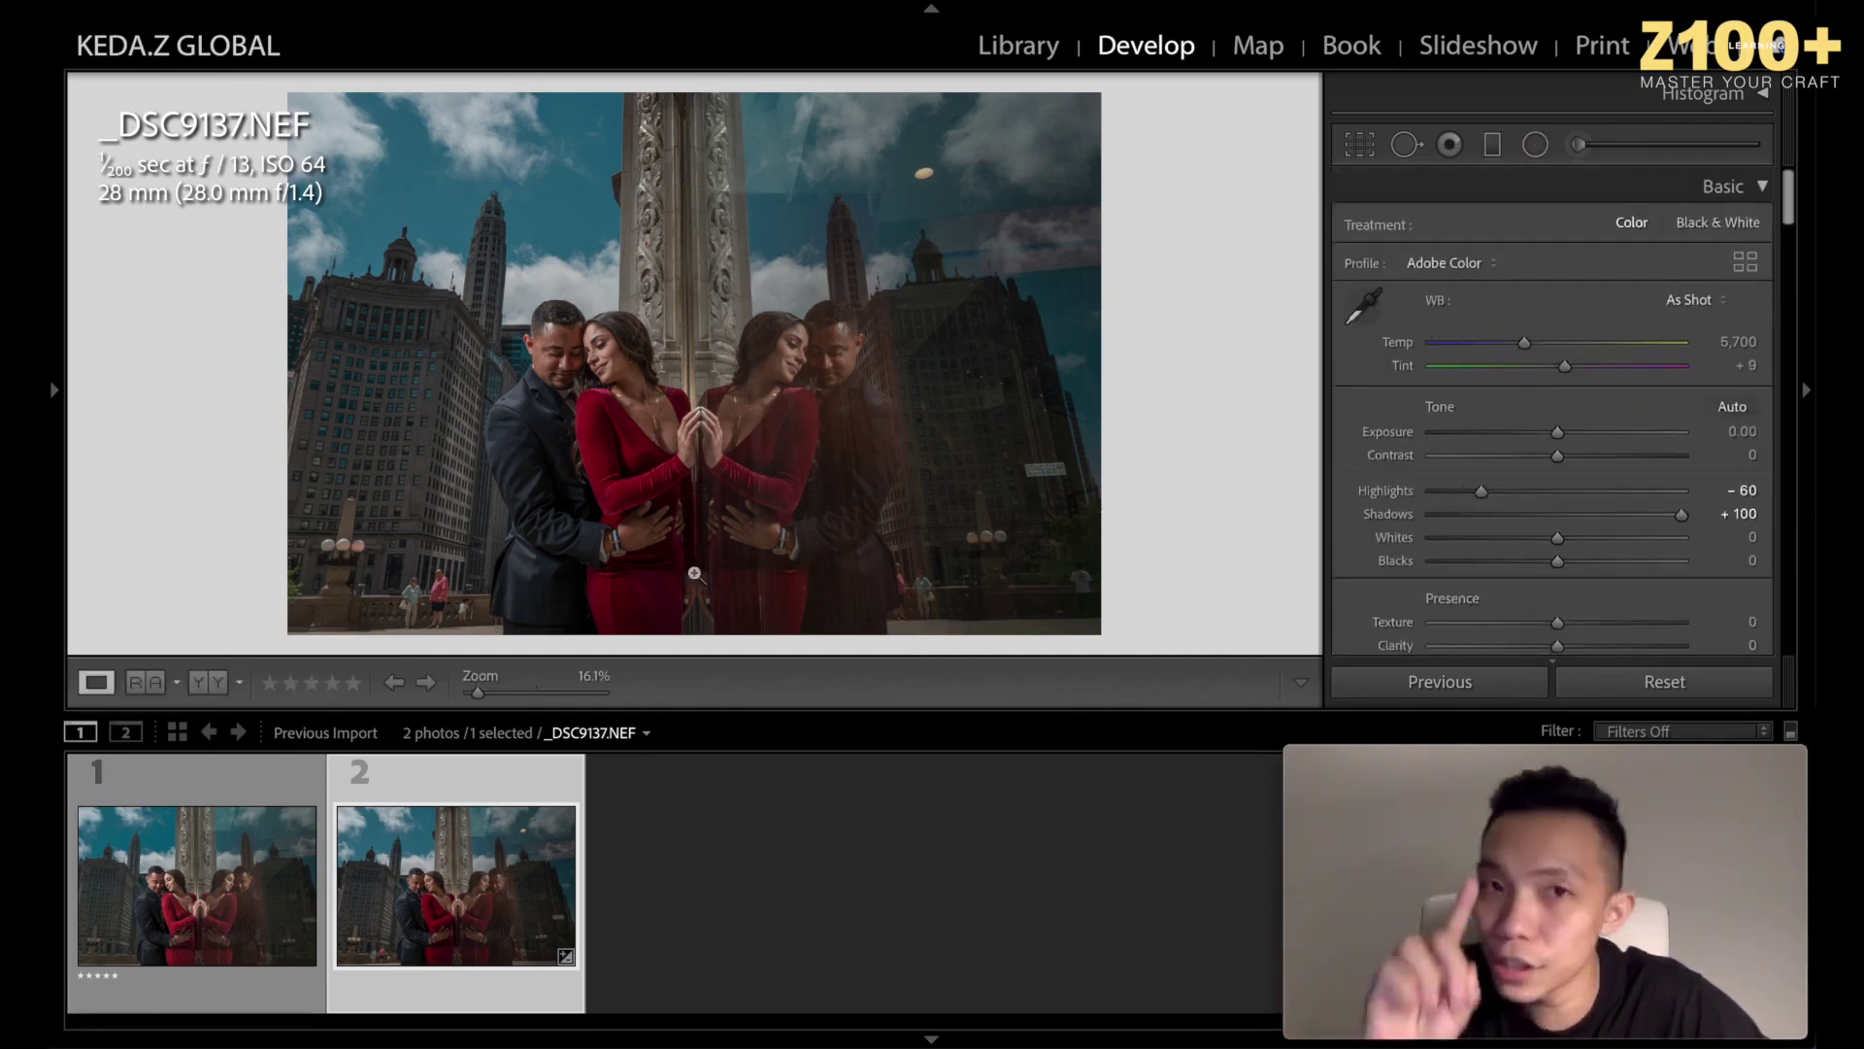
Compare the before and after versions side by side, examining the couple, their reflection and the sky up close and reviewing the adjustment values.
click(207, 681)
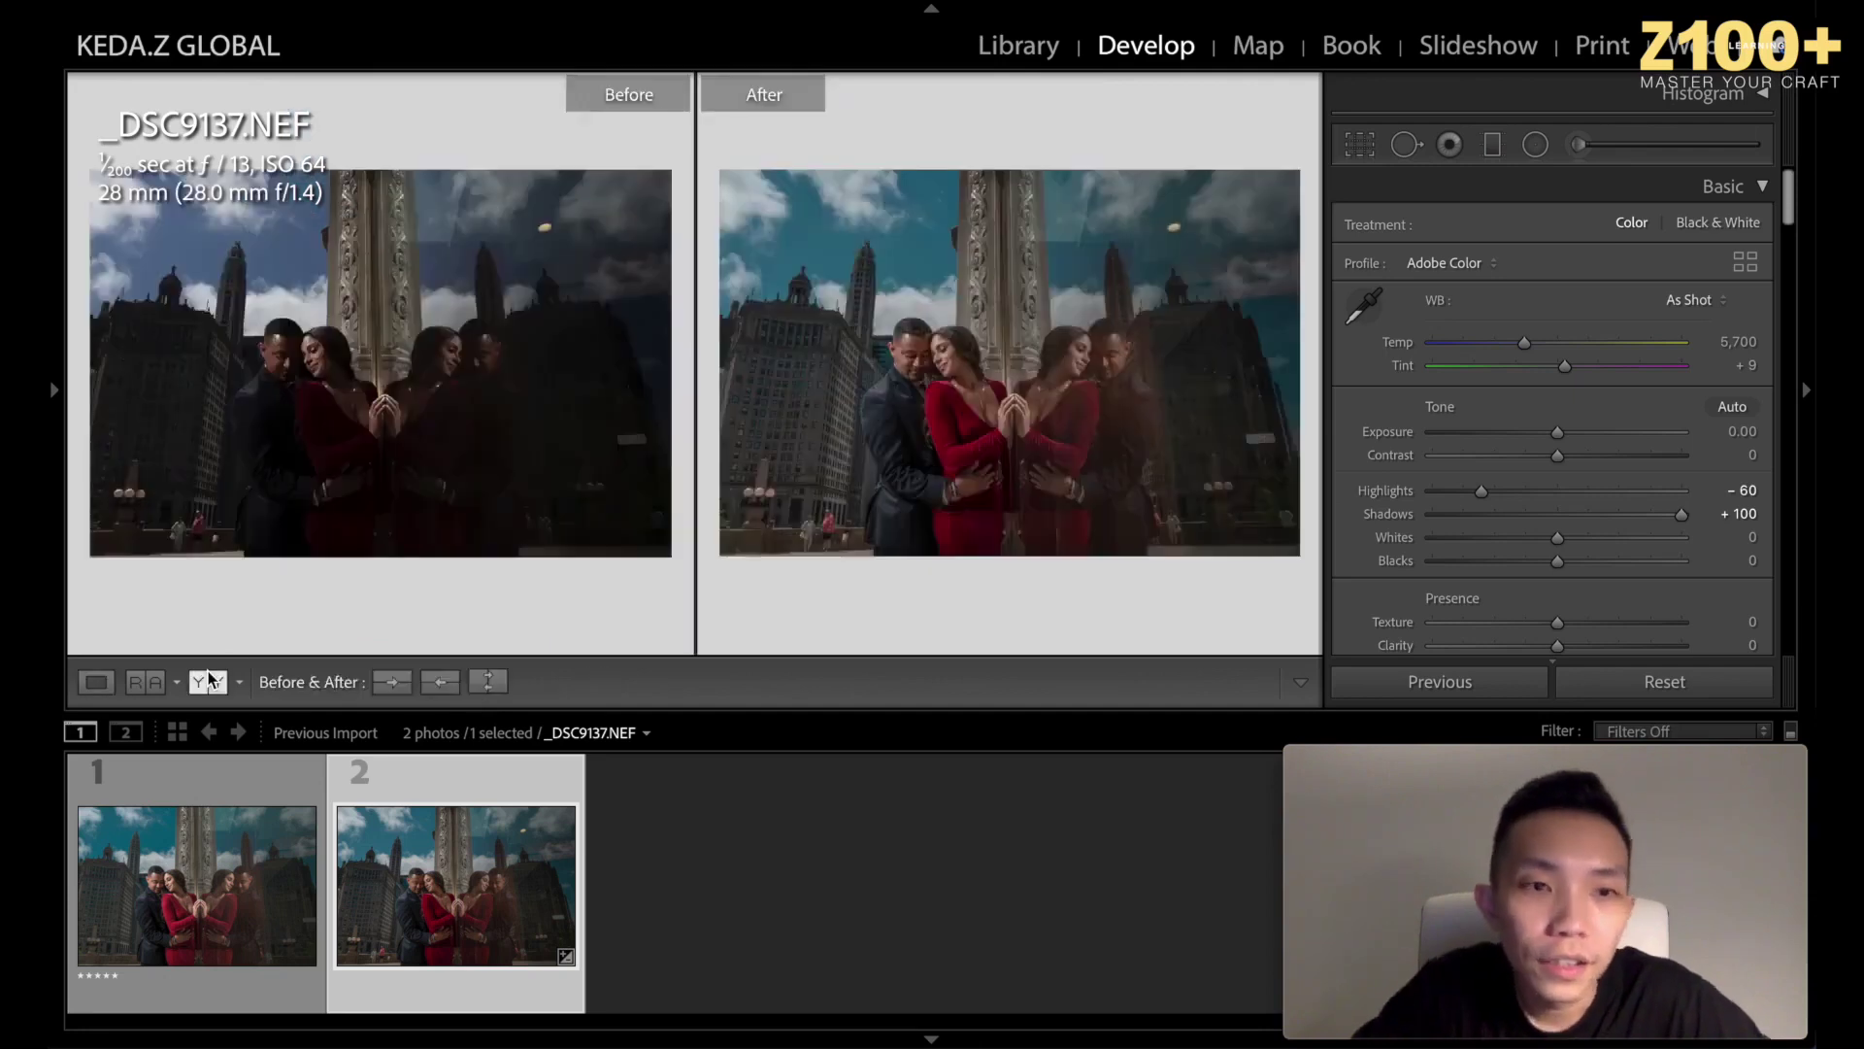
click(912, 375)
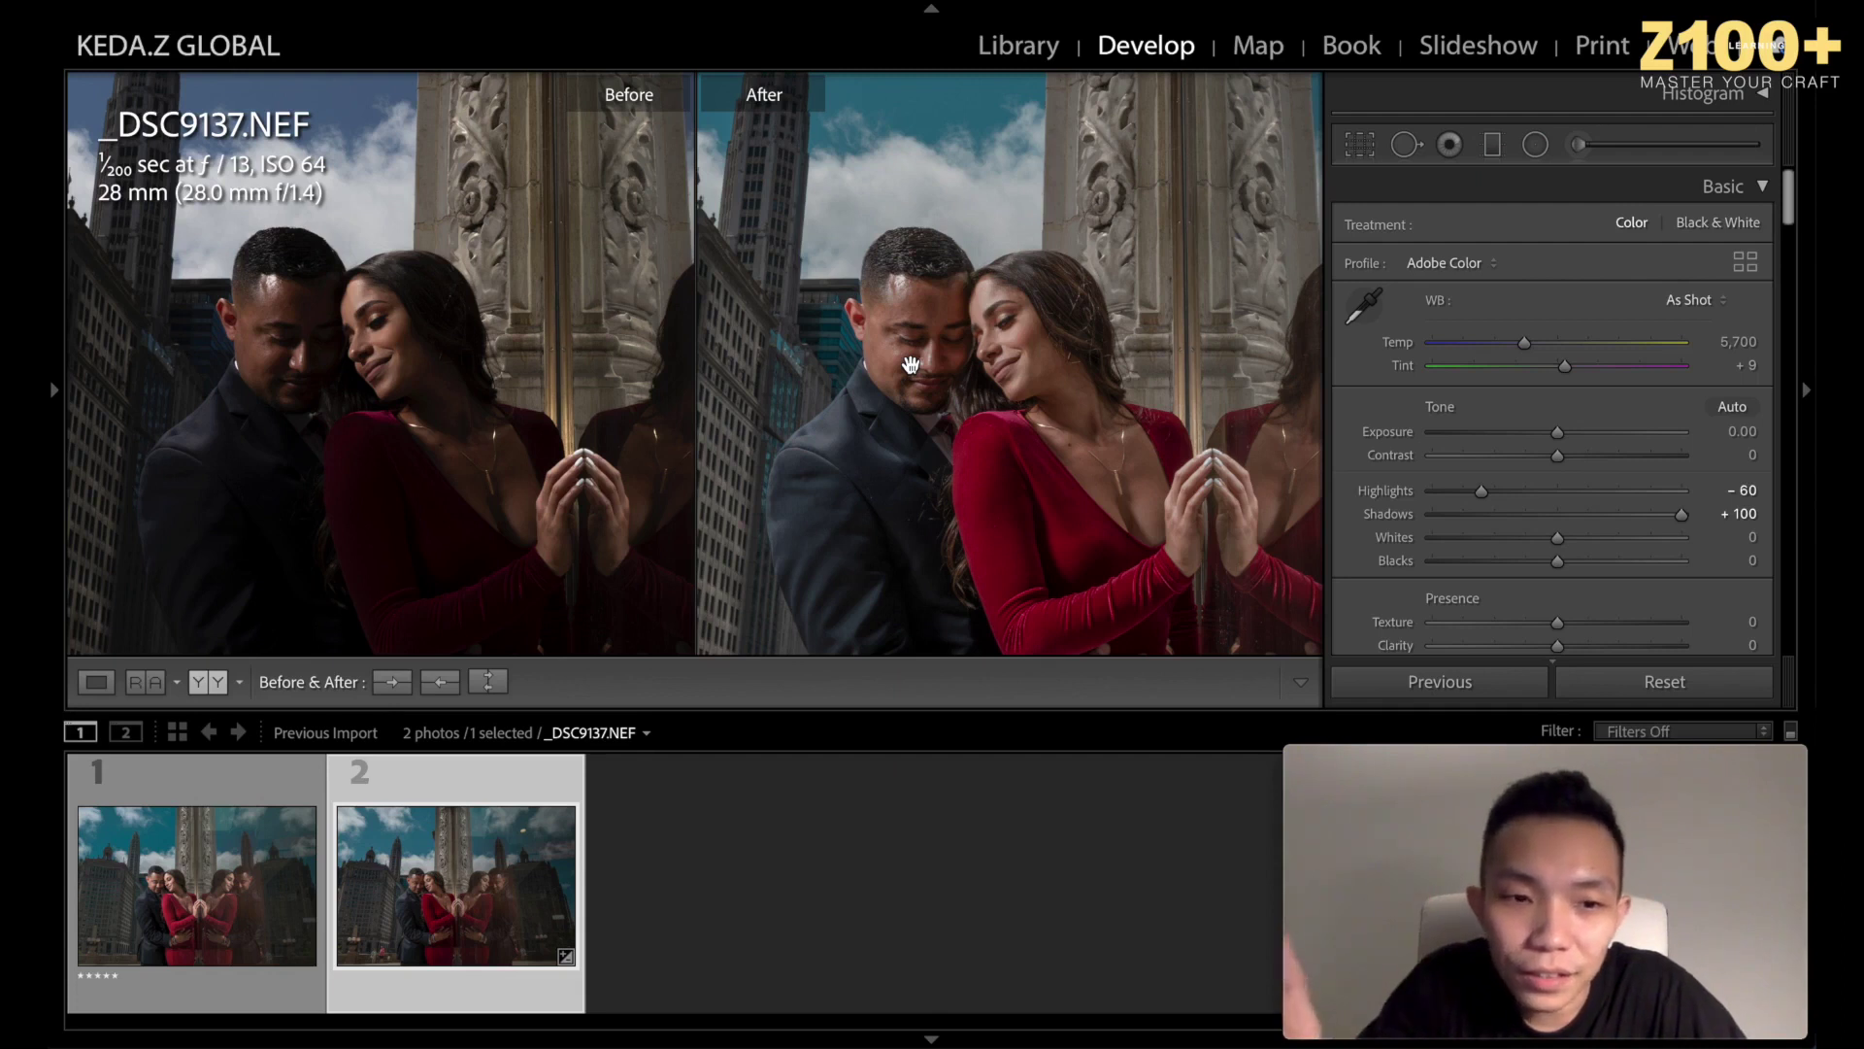
scroll(1554, 461, down, 15)
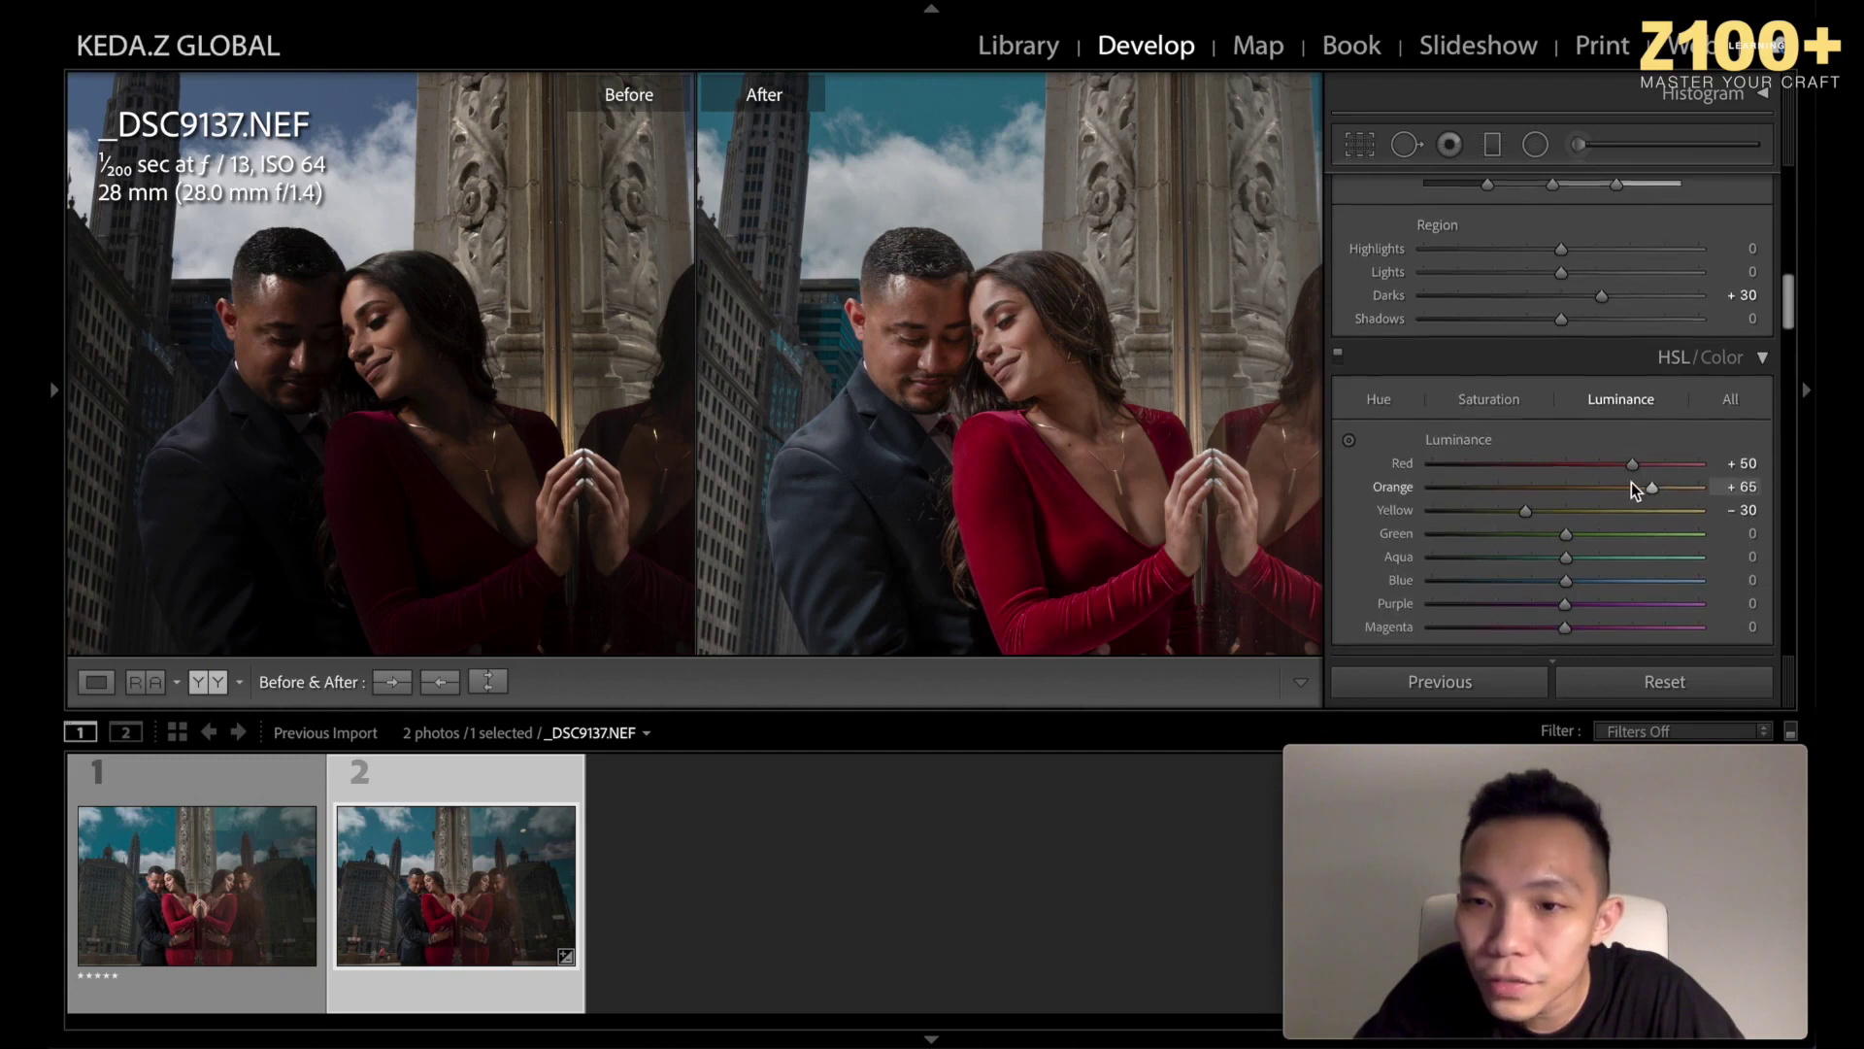
scroll(1631, 488, down, 3)
scroll(1598, 425, up, 18)
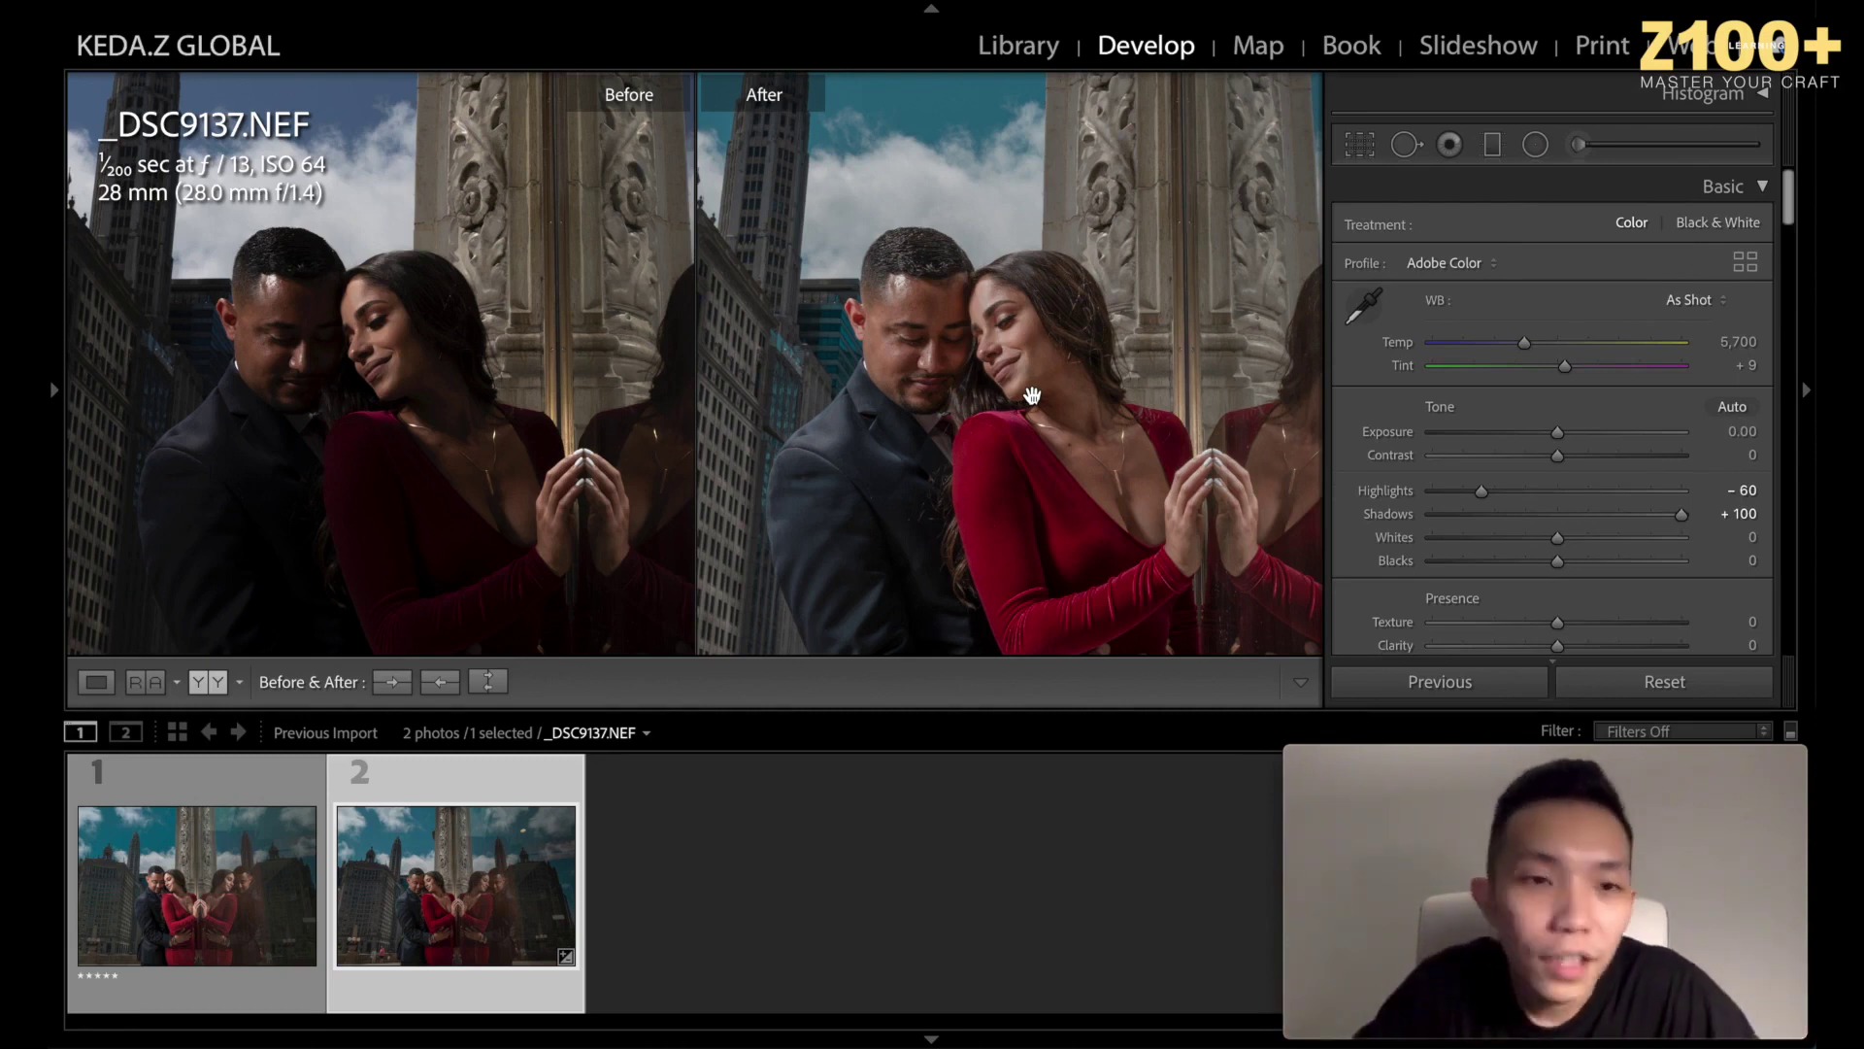
drag(1010, 354, 1144, 457)
drag(1076, 285, 929, 285)
drag(1052, 466, 999, 312)
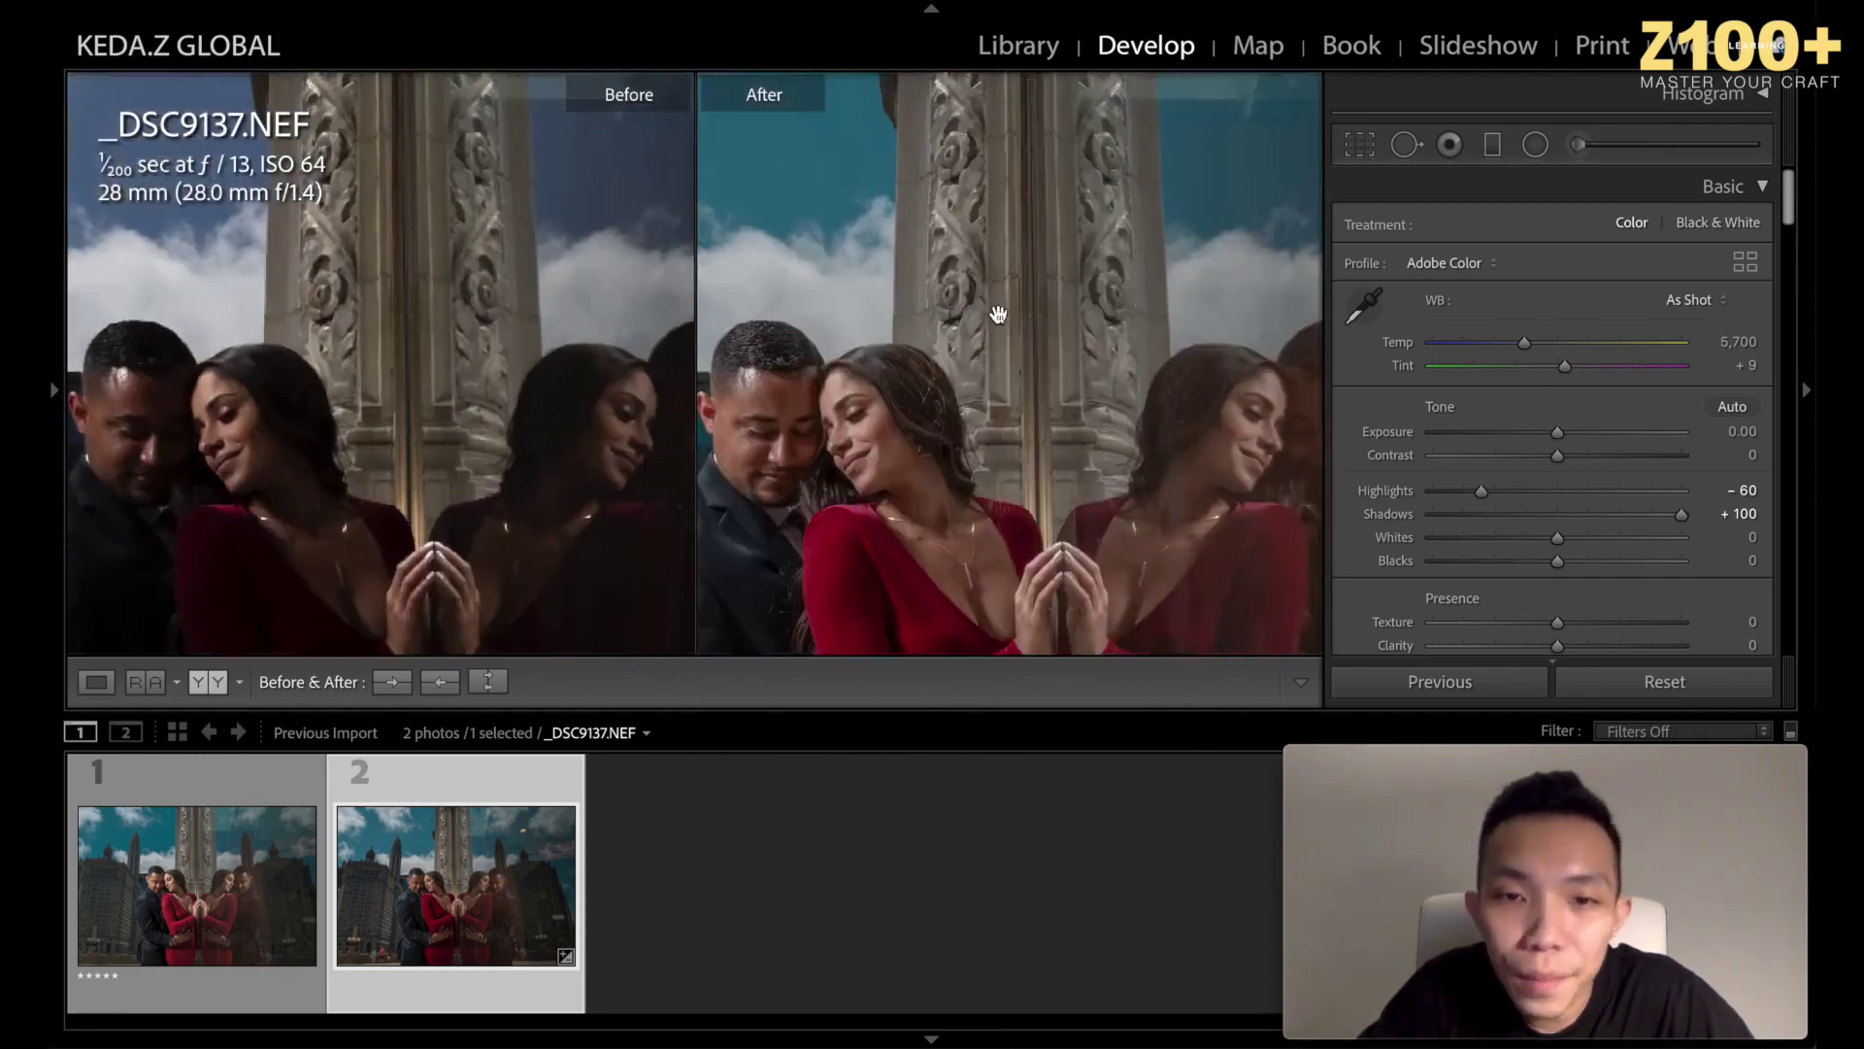
drag(986, 404, 990, 275)
click(991, 277)
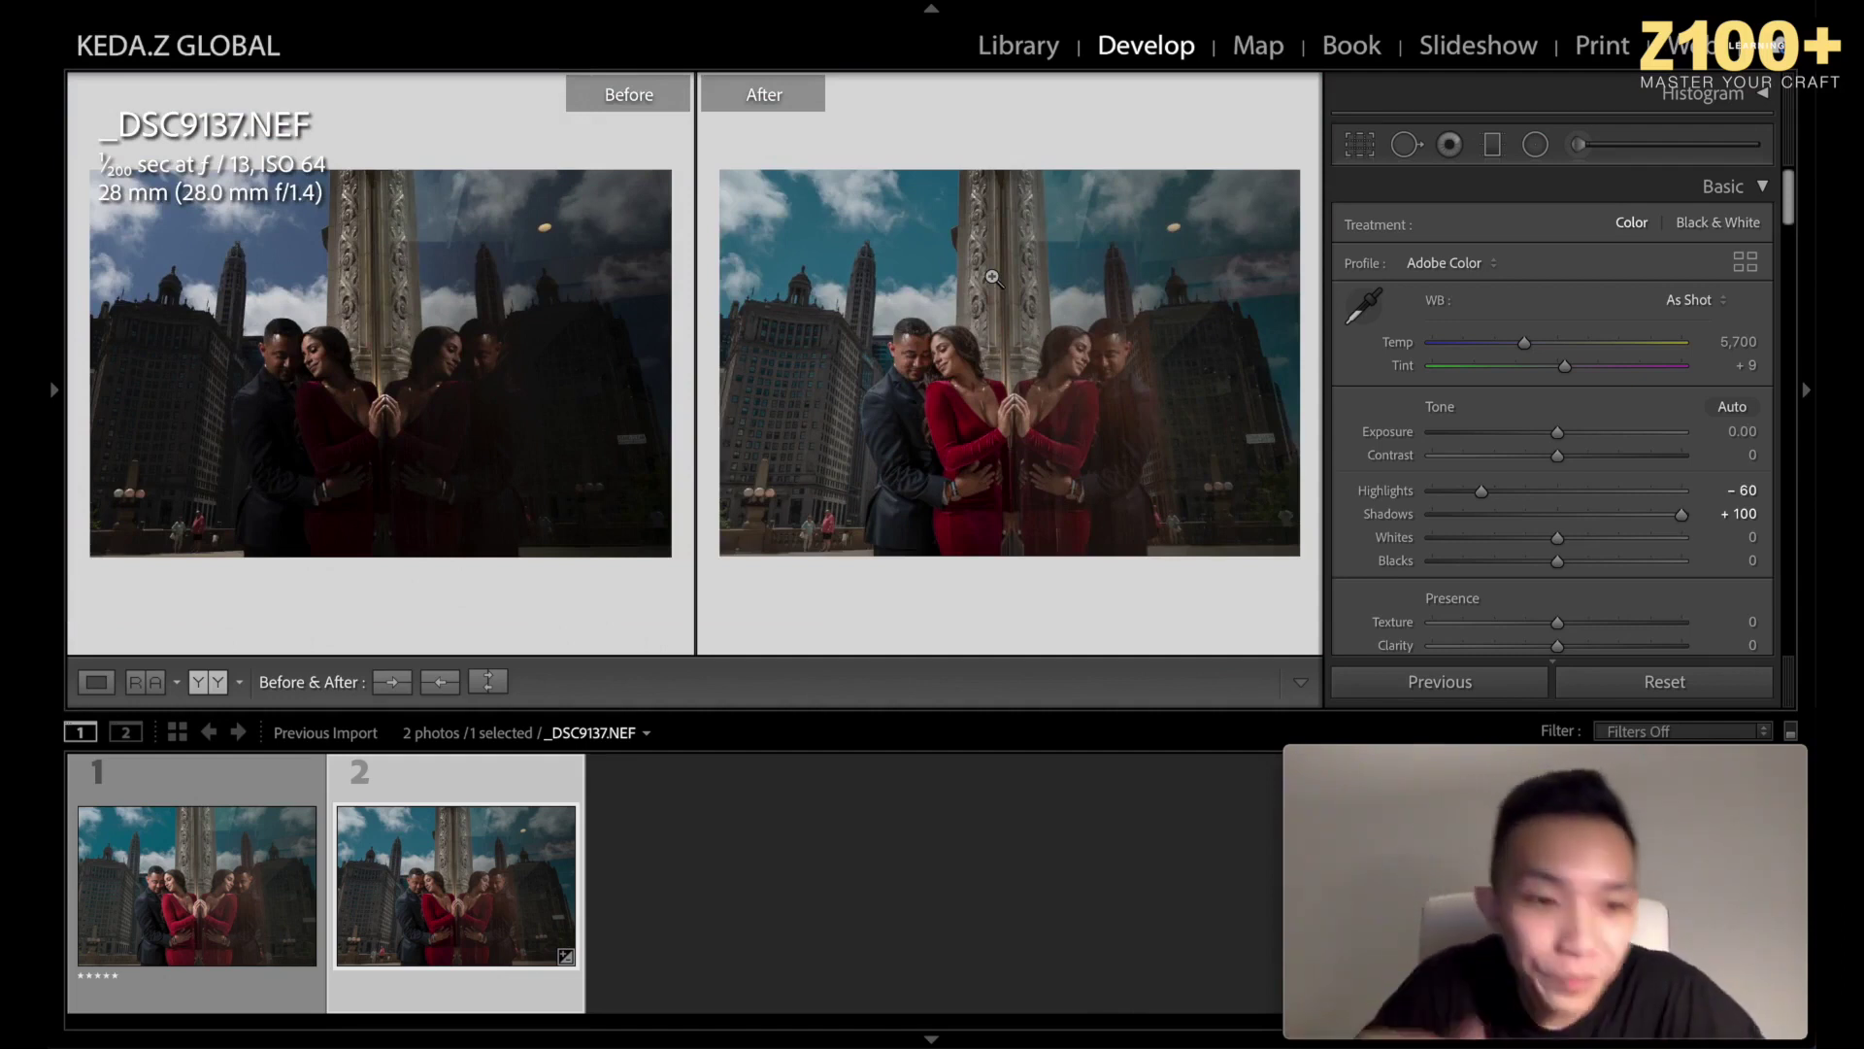
Export the edited photo to the hard drive as an sRGB JPEG at quality 100 and 300 pixels per inch.
right_click(456, 883)
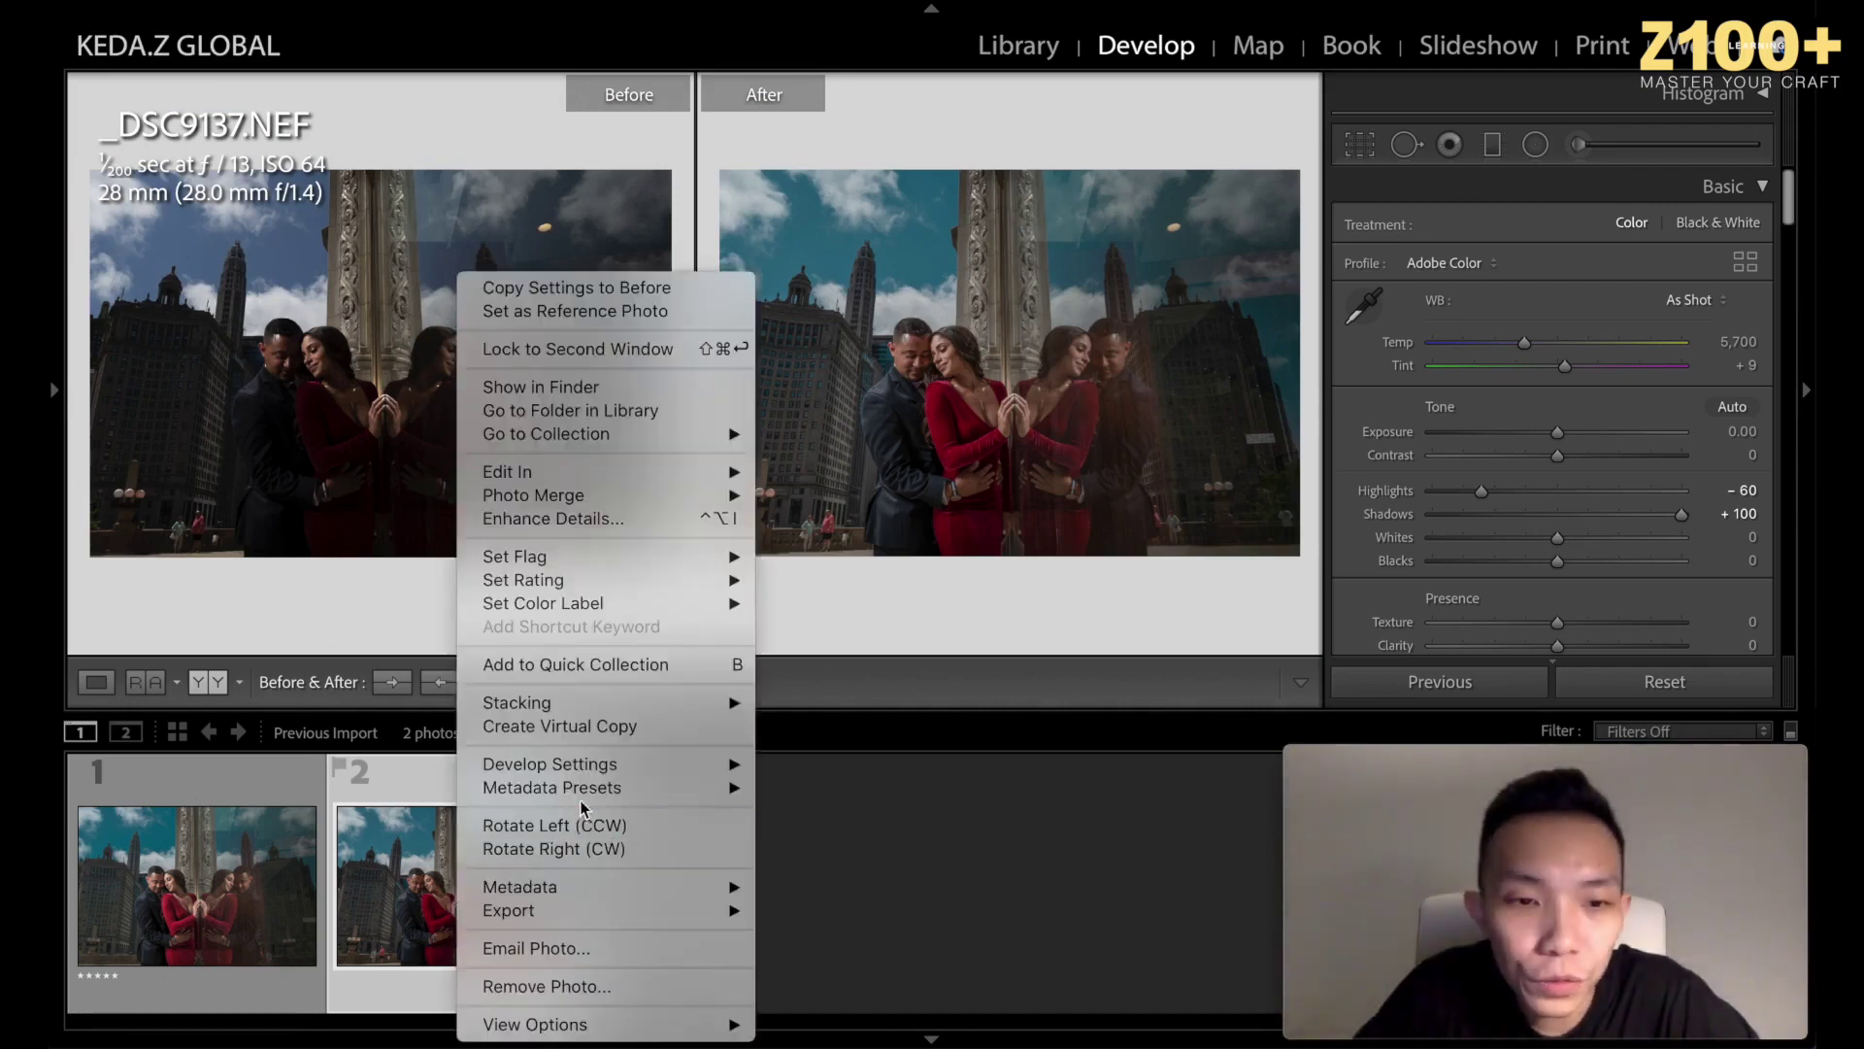
mouse_move(563, 911)
click(836, 800)
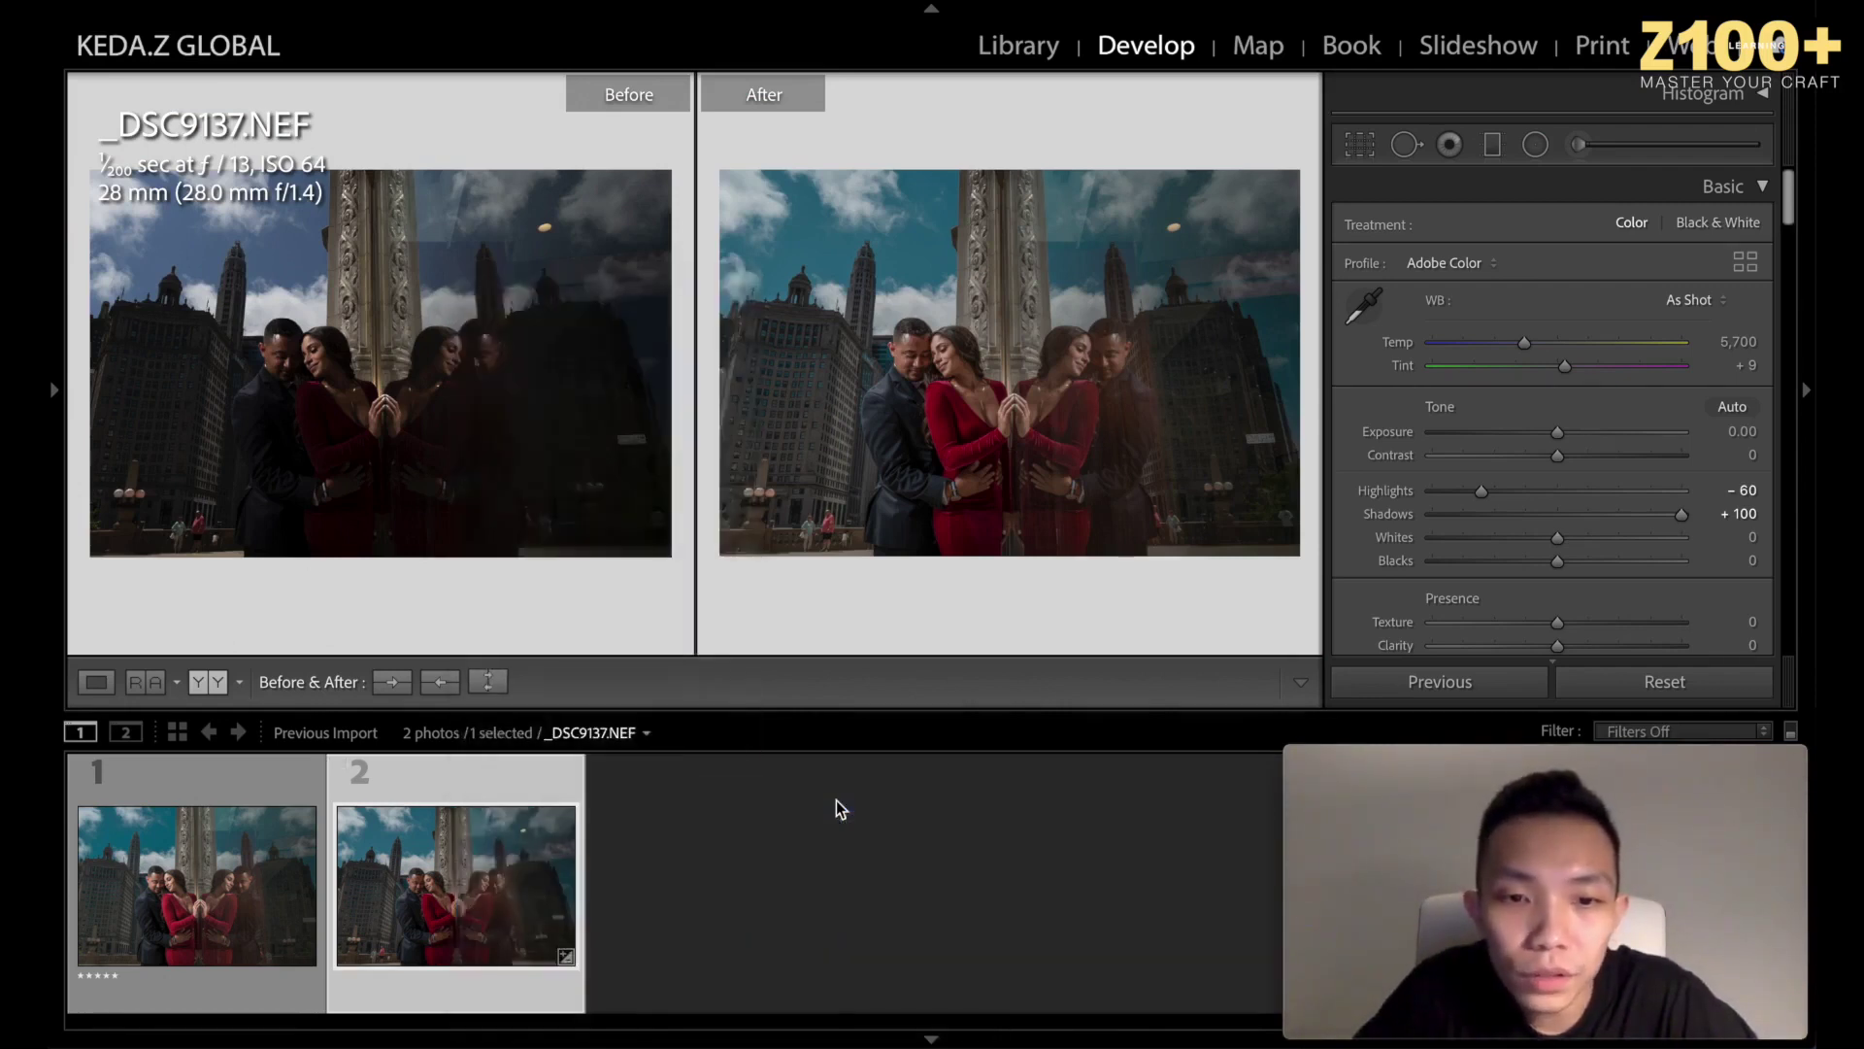
scroll(1232, 596, down, 10)
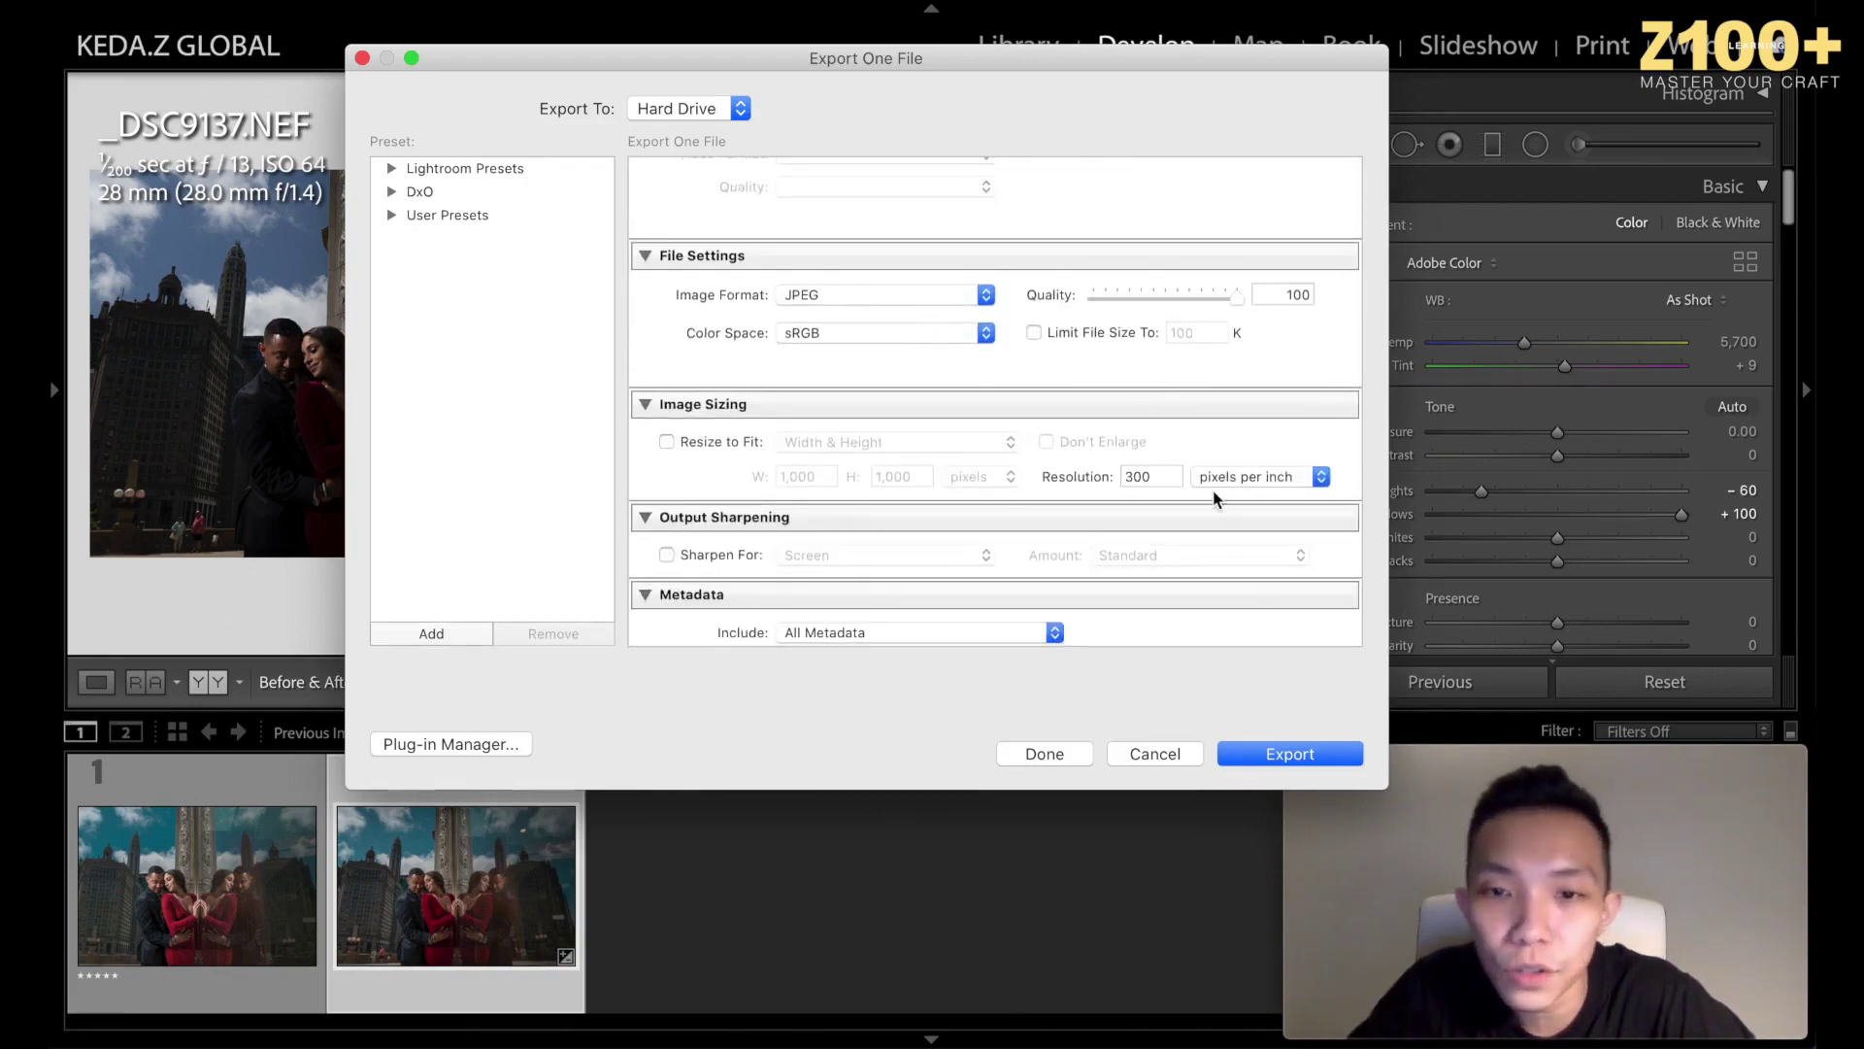
scroll(1214, 499, down, 5)
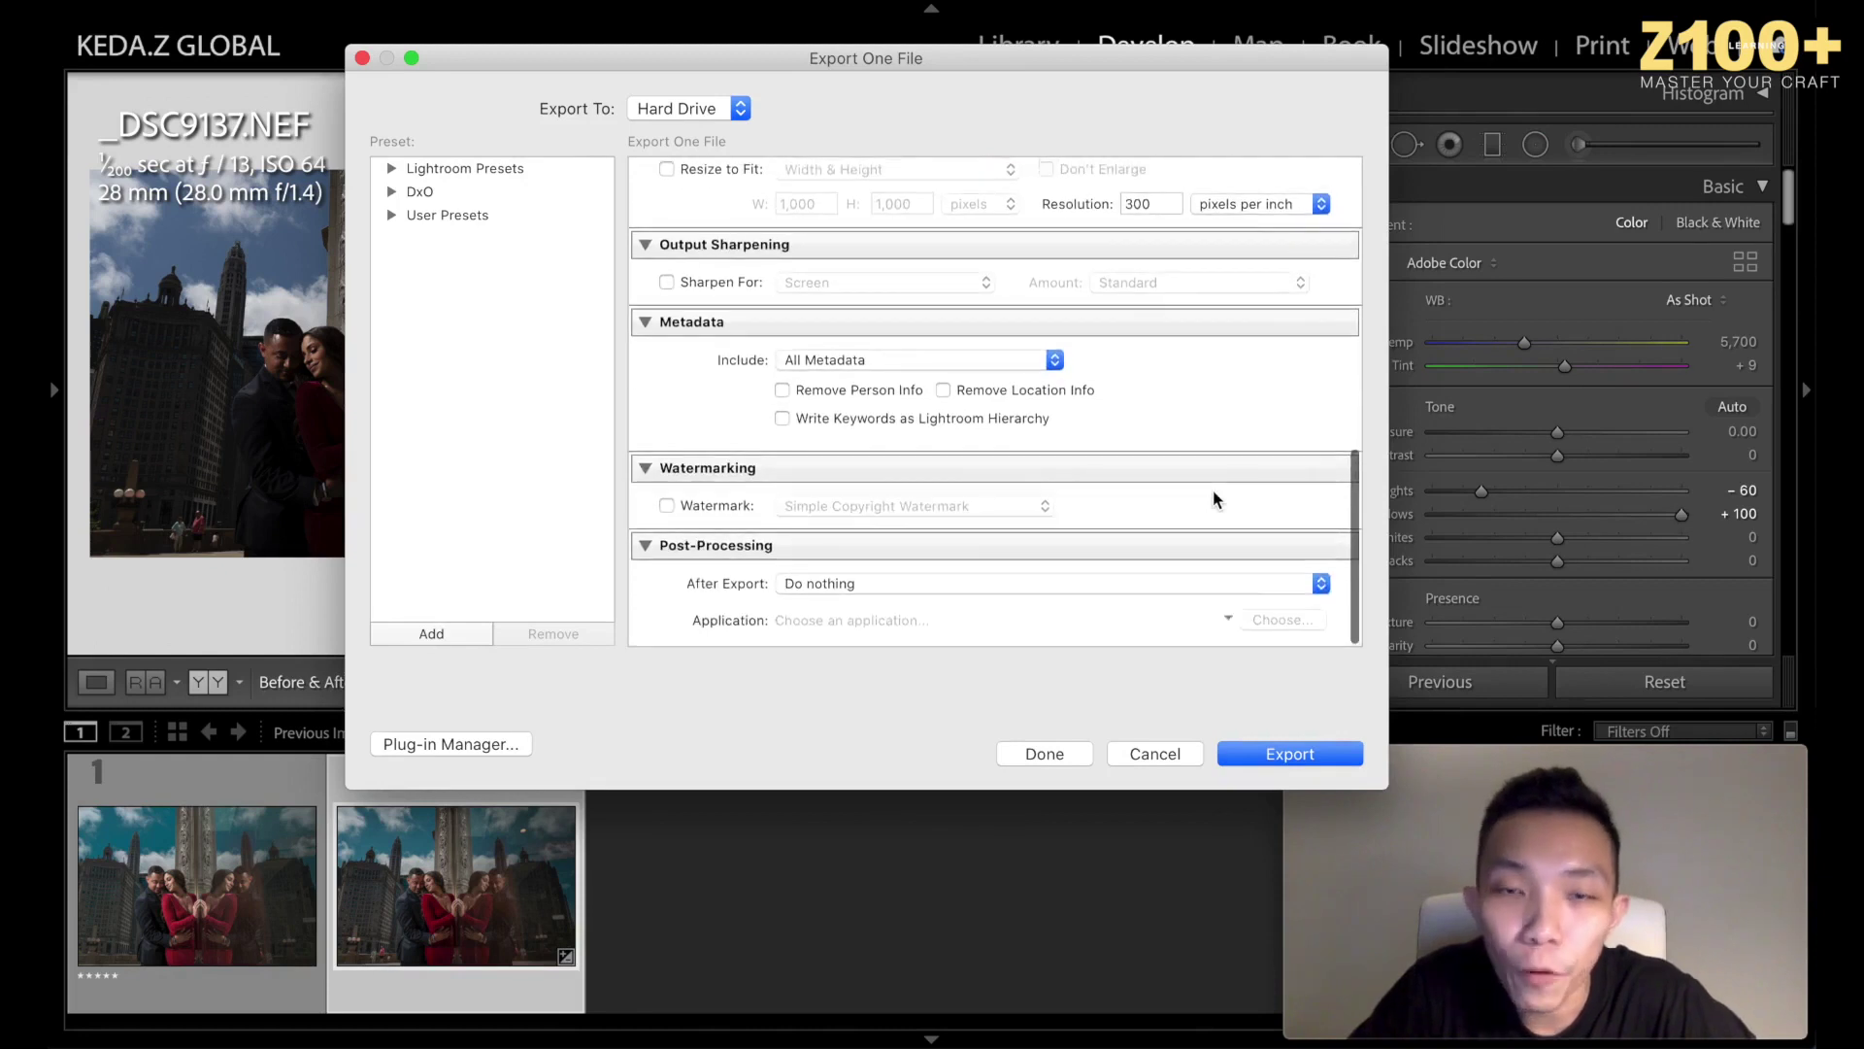
scroll(1213, 490, up, 10)
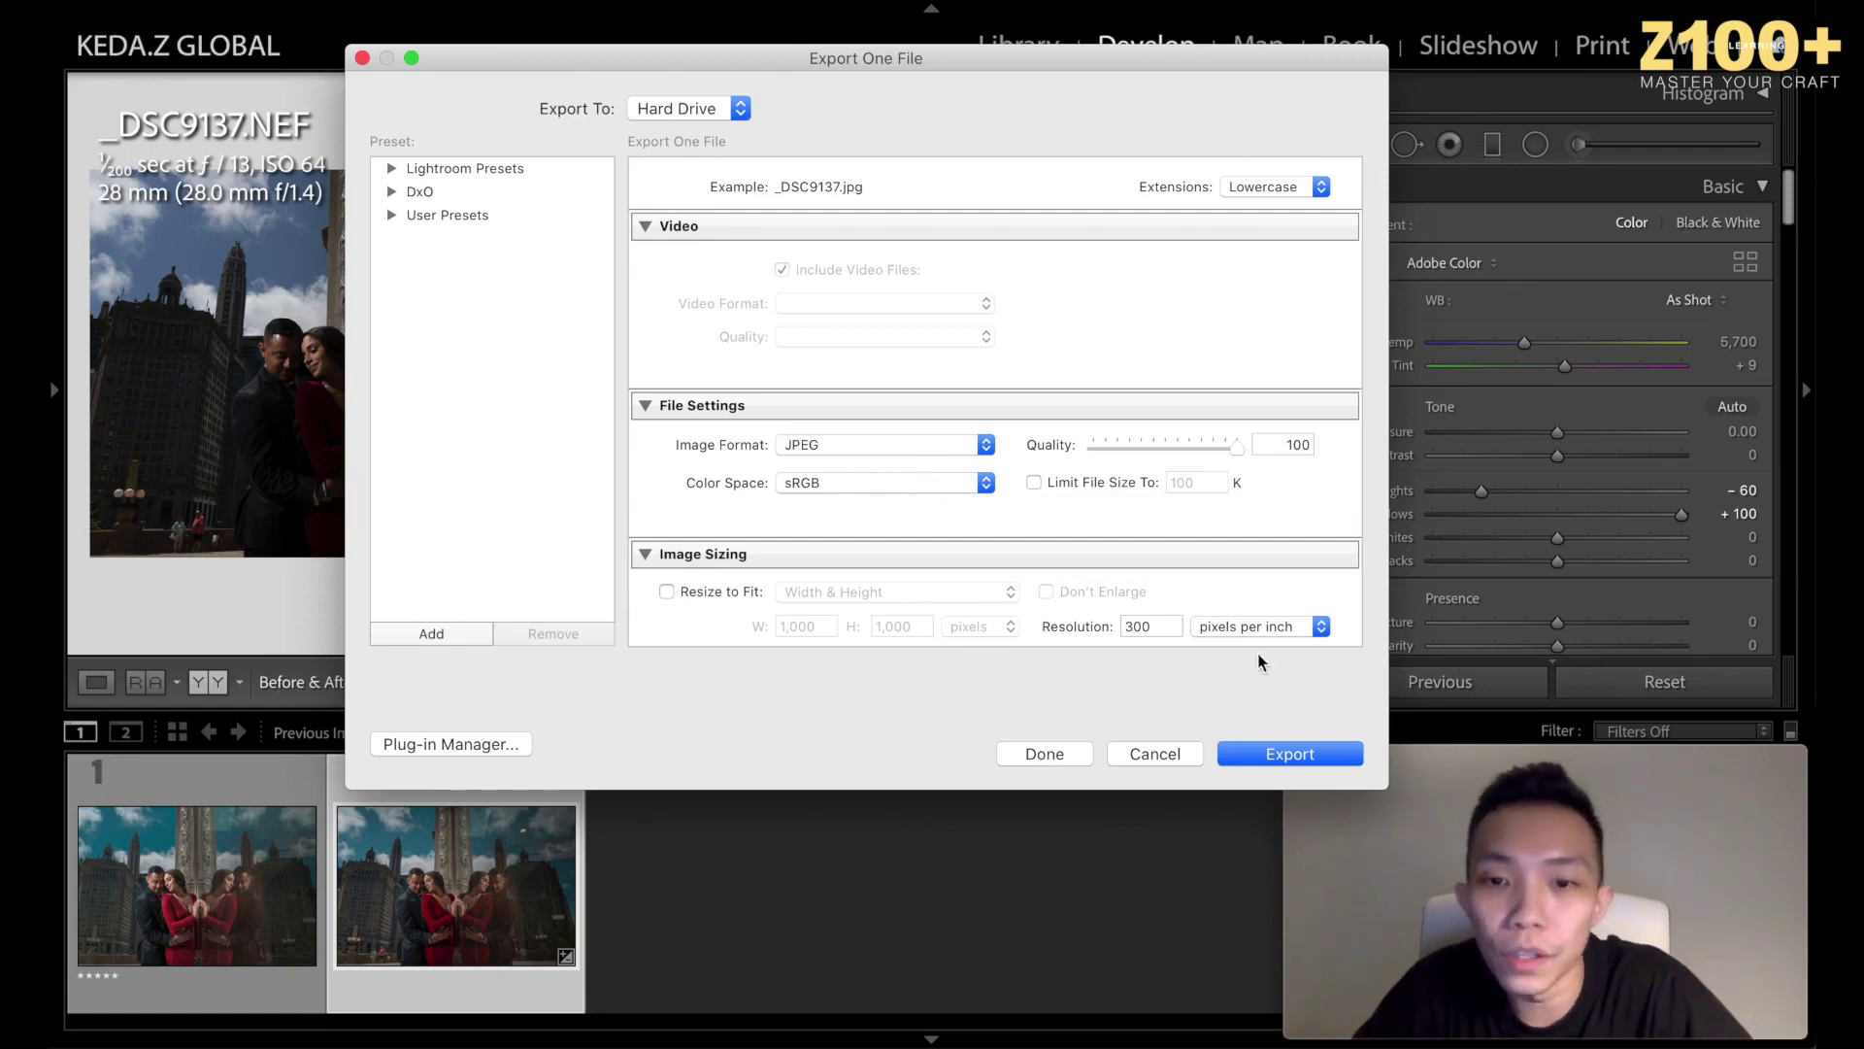
click(1281, 753)
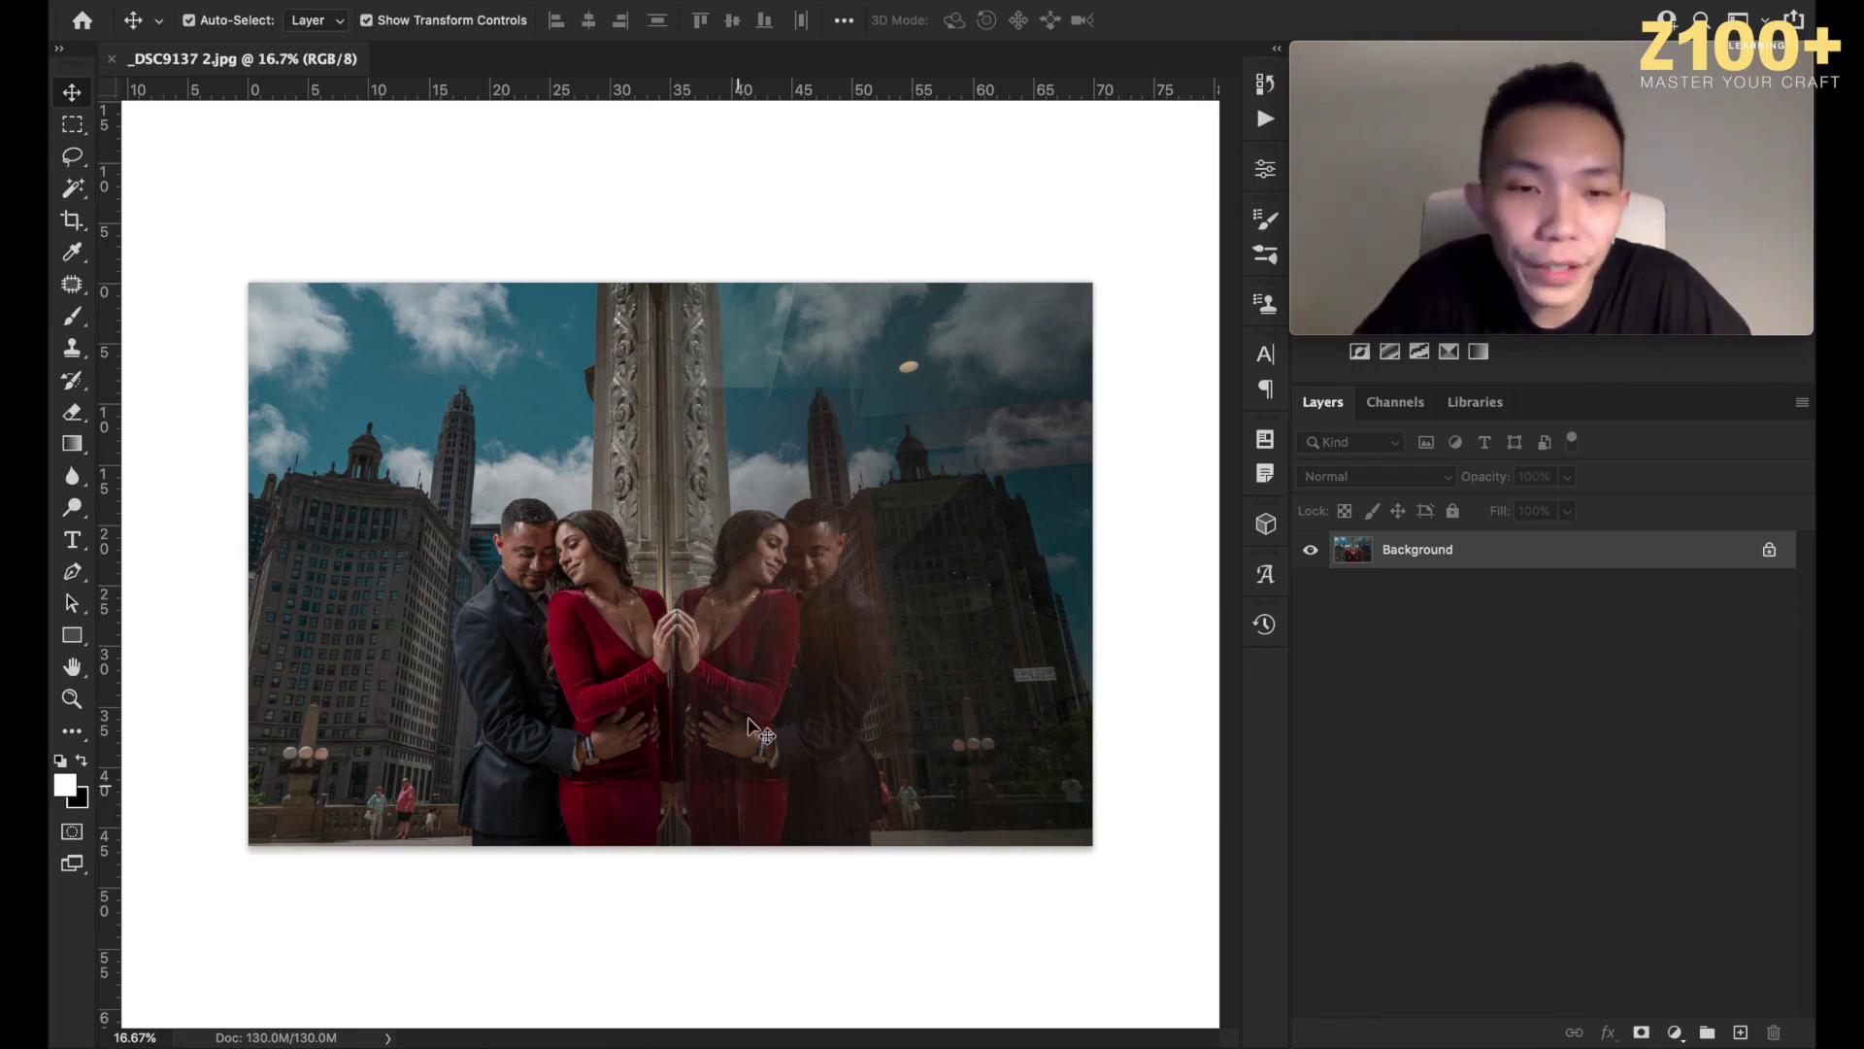
In Photoshop, outline the bright oval light reflection in the sky of _DSC9137 2.jpg with the Patch tool and remove it with a fill.
click(78, 286)
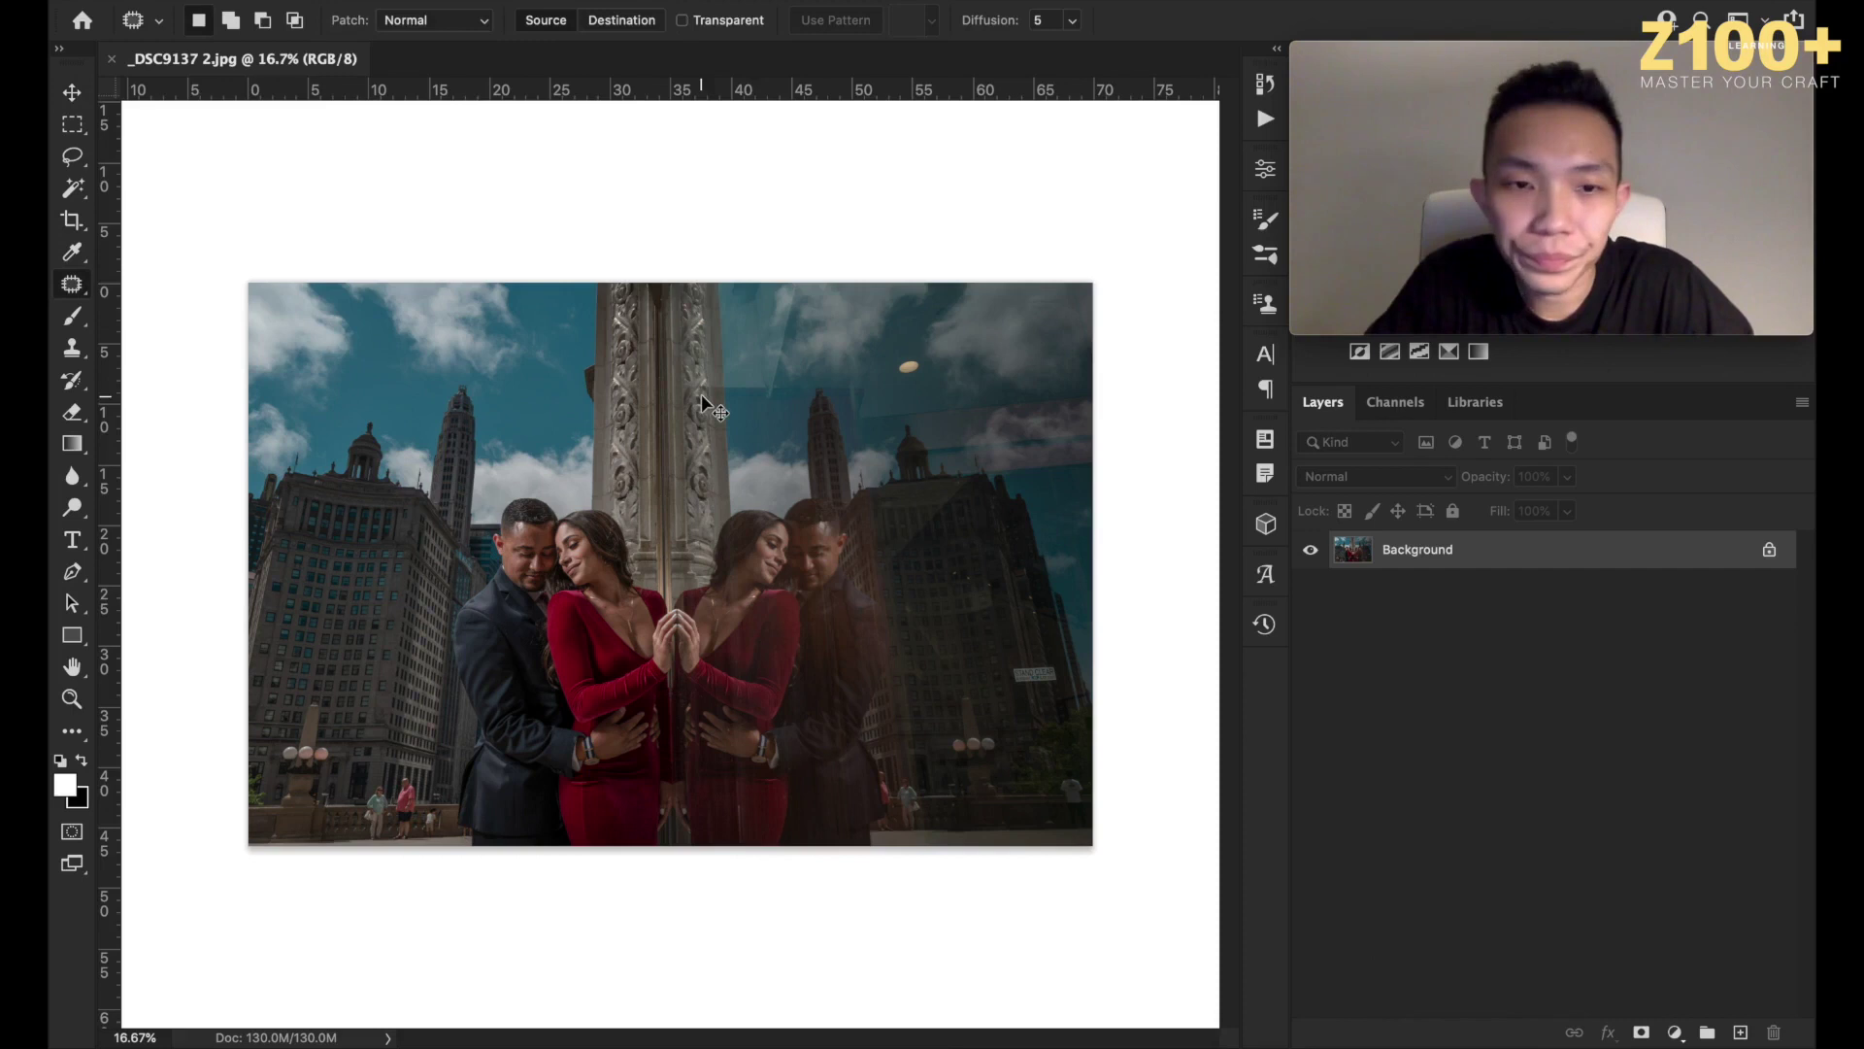
scroll(703, 400, up, 5)
scroll(703, 400, right, 5)
scroll(703, 400, up, 3)
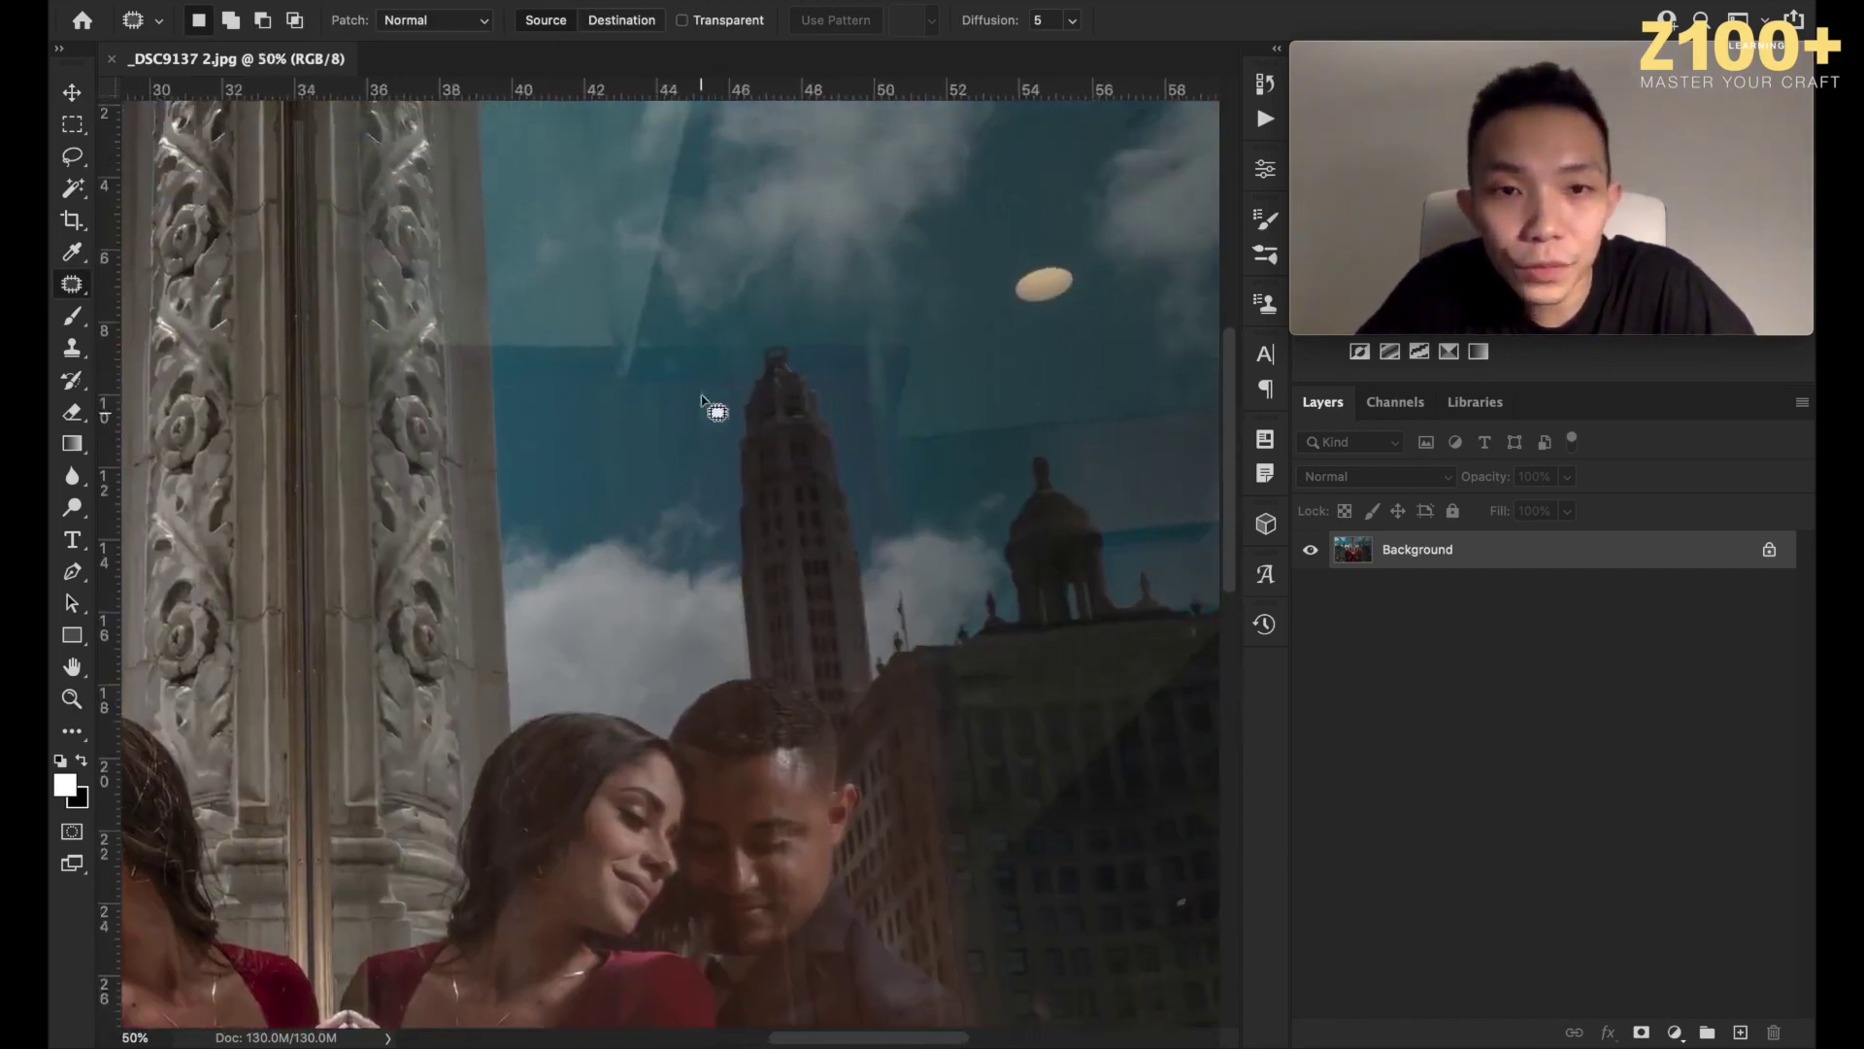
scroll(703, 400, right, 2)
mouse_move(1049, 263)
mouse_down()
mouse_move(979, 260)
mouse_move(981, 305)
mouse_move(1058, 318)
mouse_move(1047, 255)
mouse_up()
key(shift+BackSpace)
key(Return)
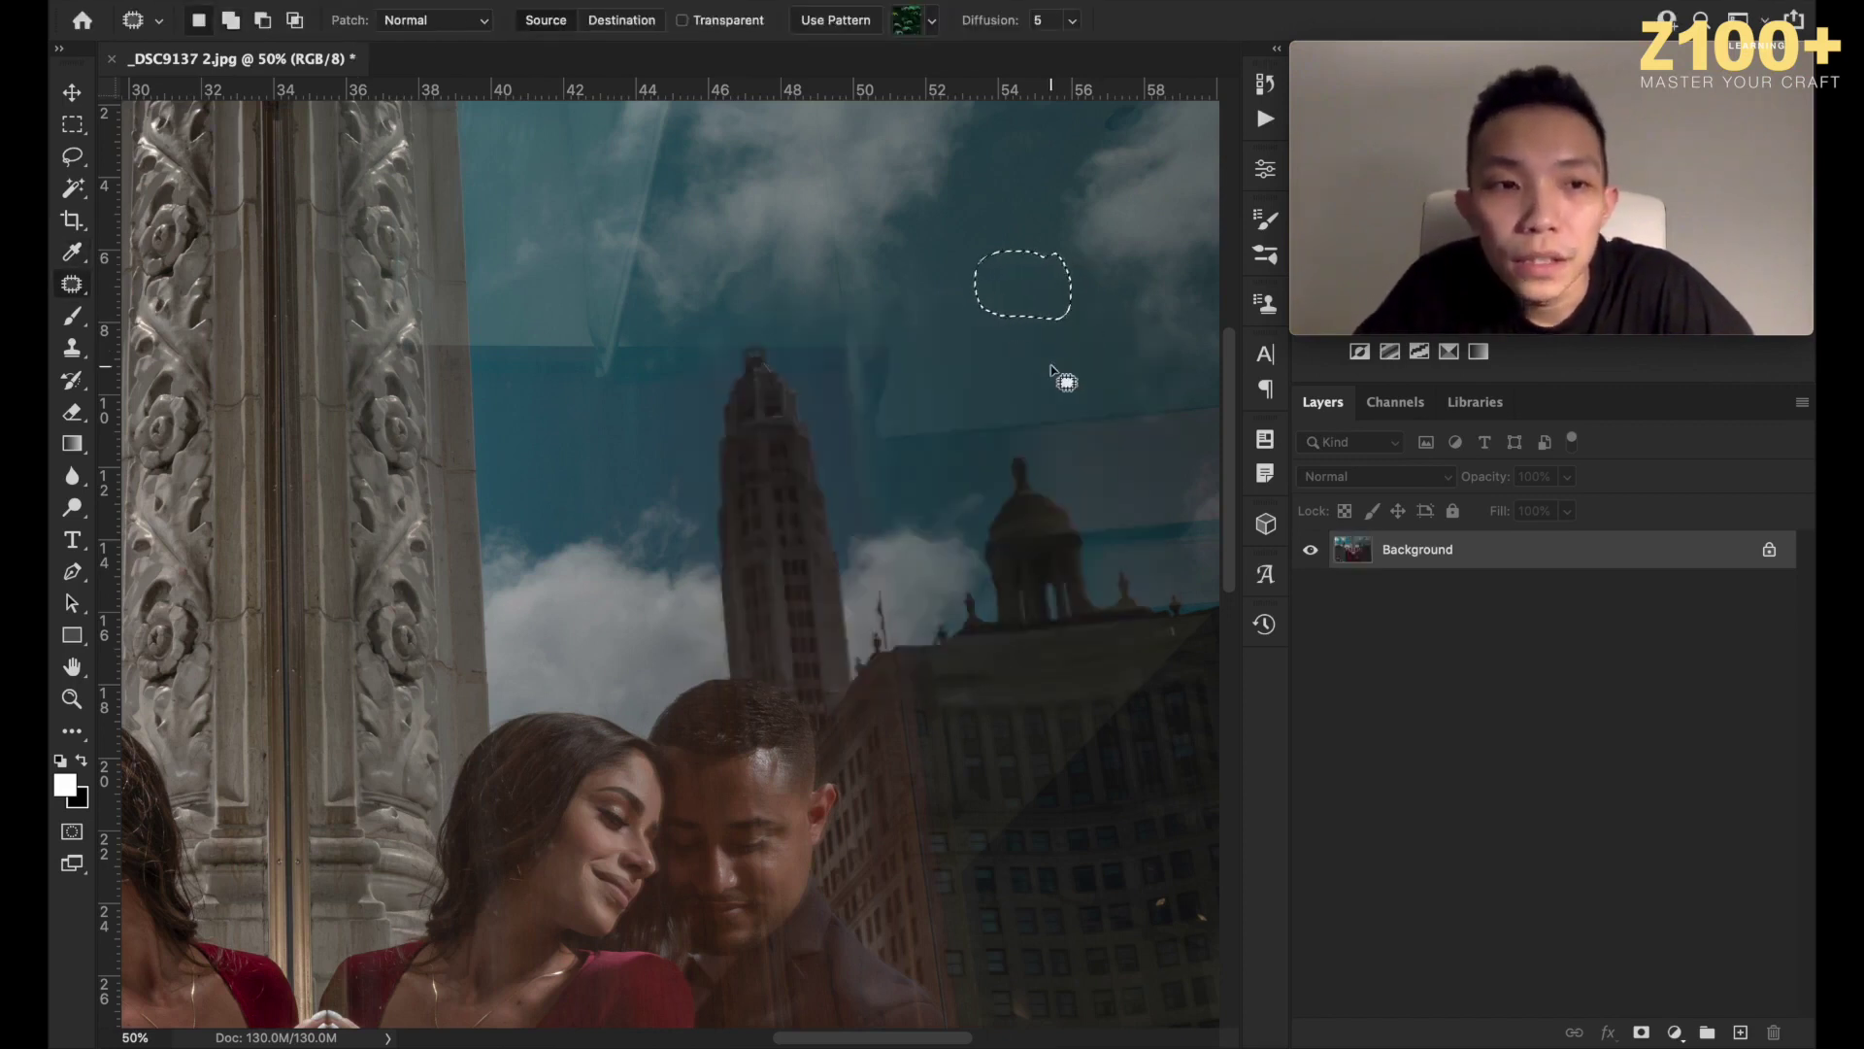
Outline the small dark mark in the upper reflected sky with the Patch tool and remove it with a Content-Aware fill.
scroll(1054, 374, right, 5)
scroll(1053, 374, up, 3)
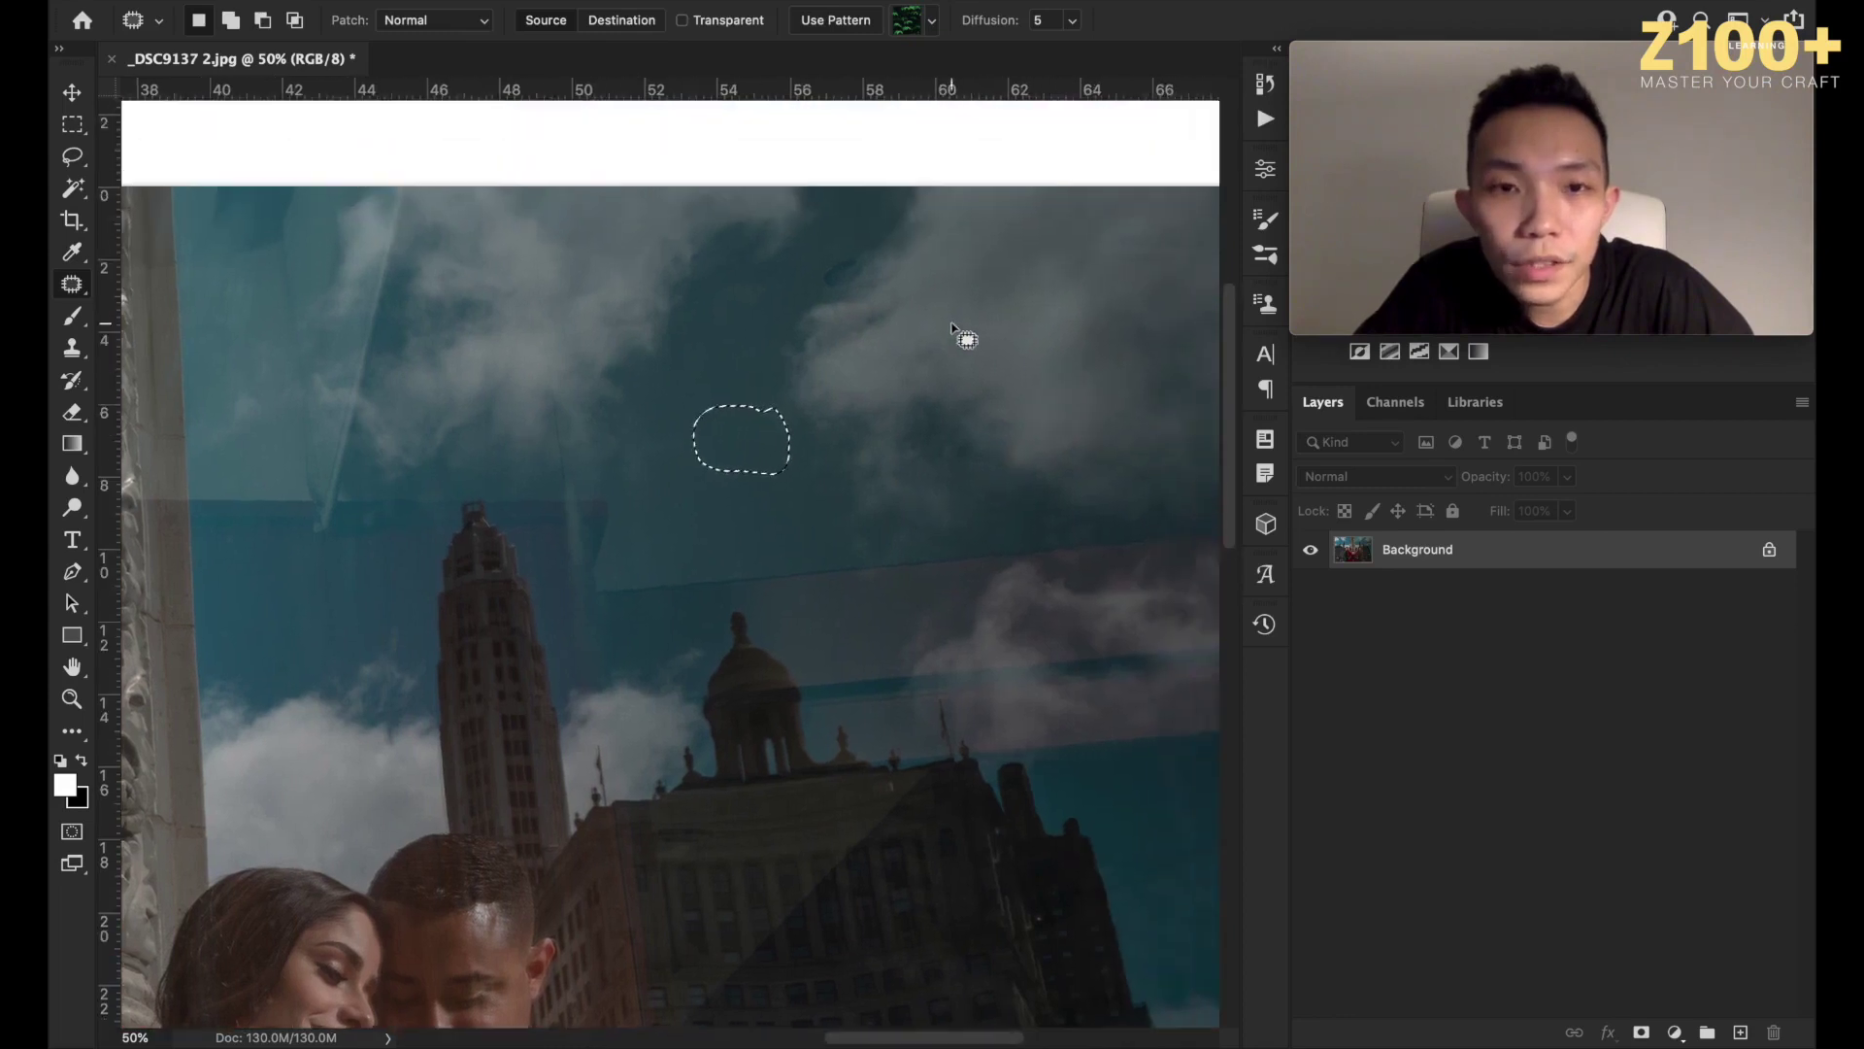
mouse_move(867, 250)
mouse_down()
mouse_move(819, 288)
mouse_move(879, 279)
mouse_up()
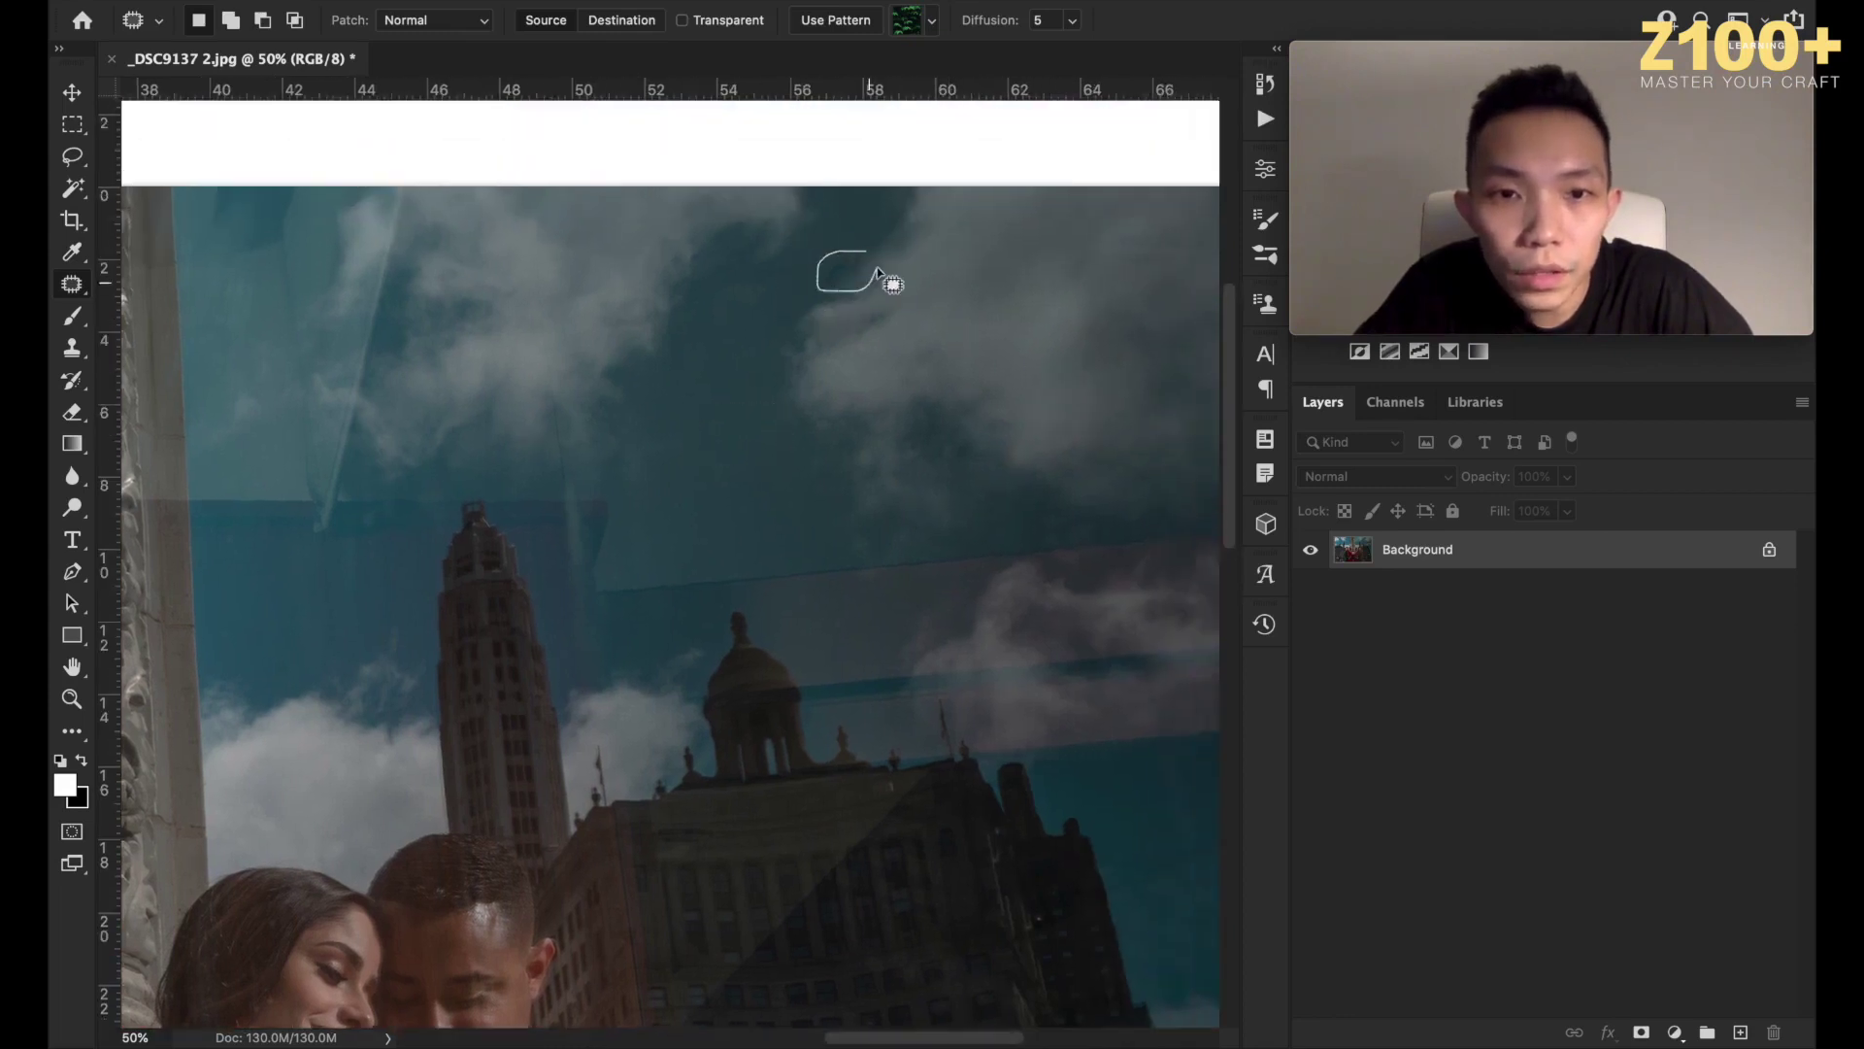
key(shift+BackSpace)
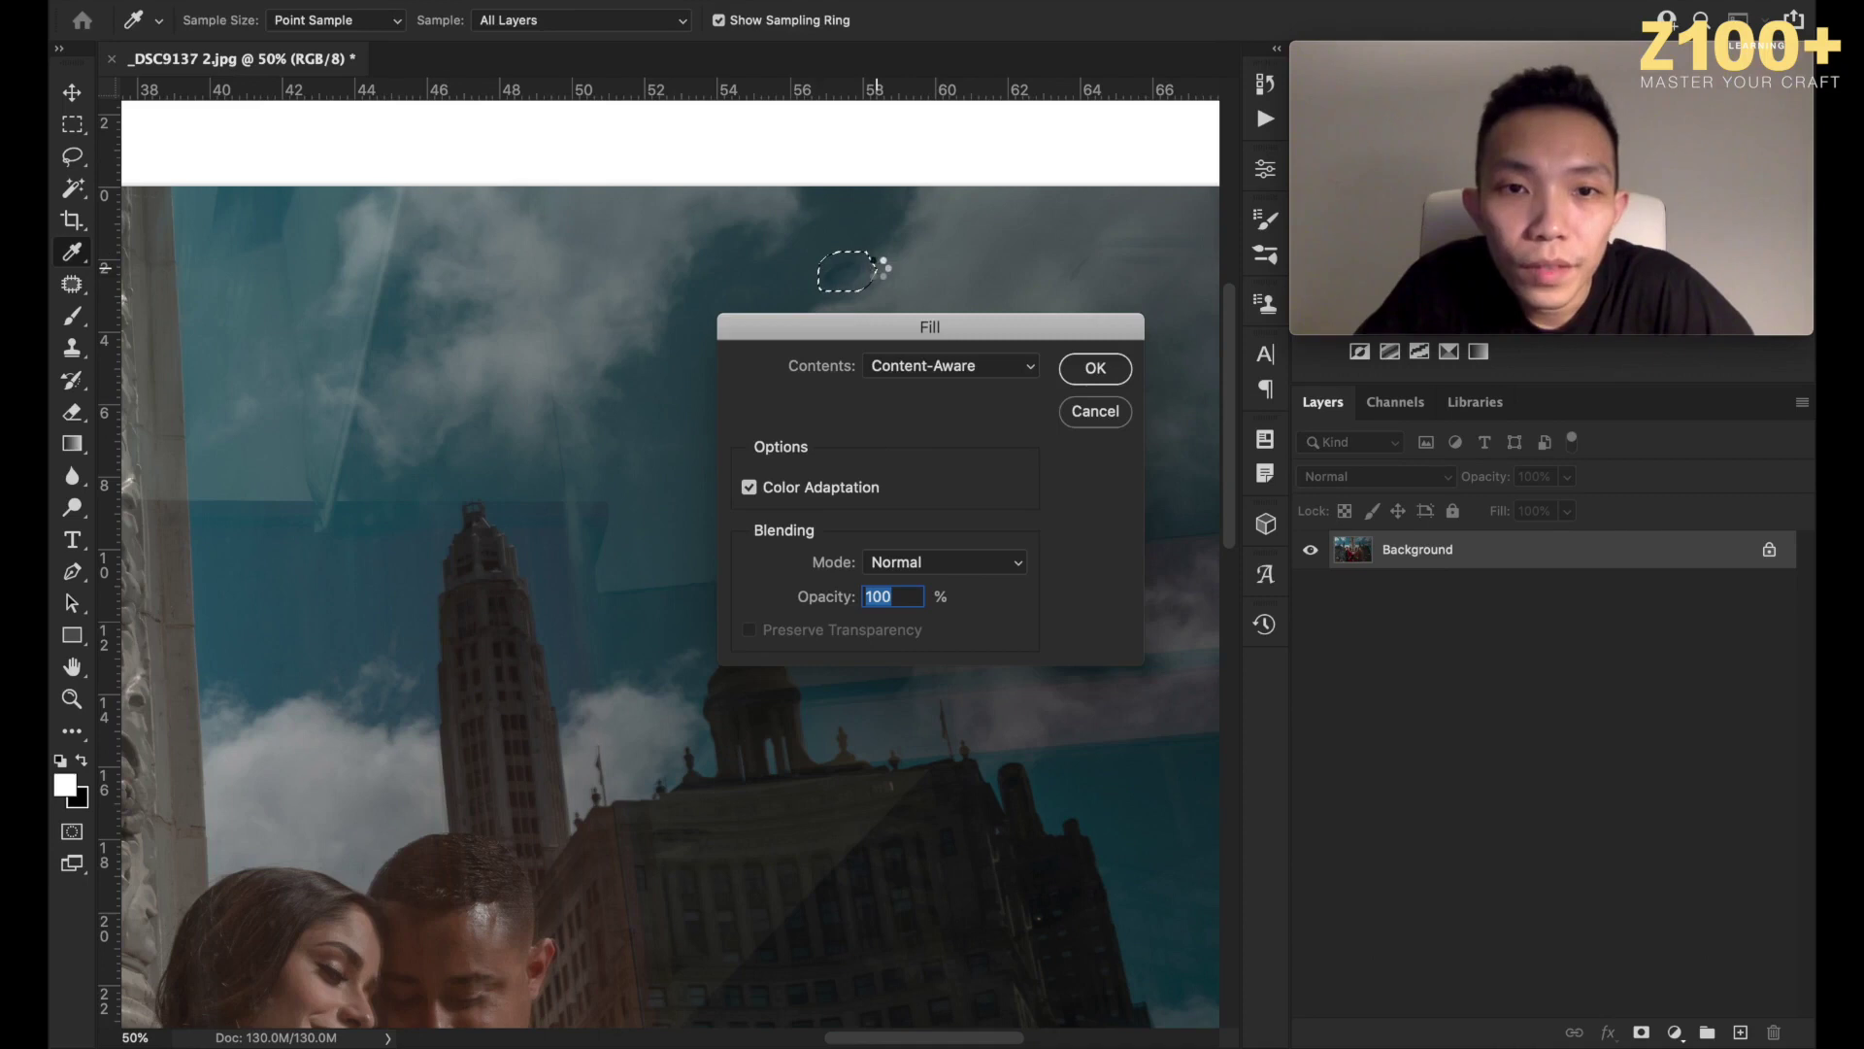
key(Return)
Examine the reflected half of the photo up close, including the buildings, STAND CLEAR sign, lamps and pedestrians, and check the whole image.
scroll(956, 469, down, 5)
scroll(956, 468, right, 4)
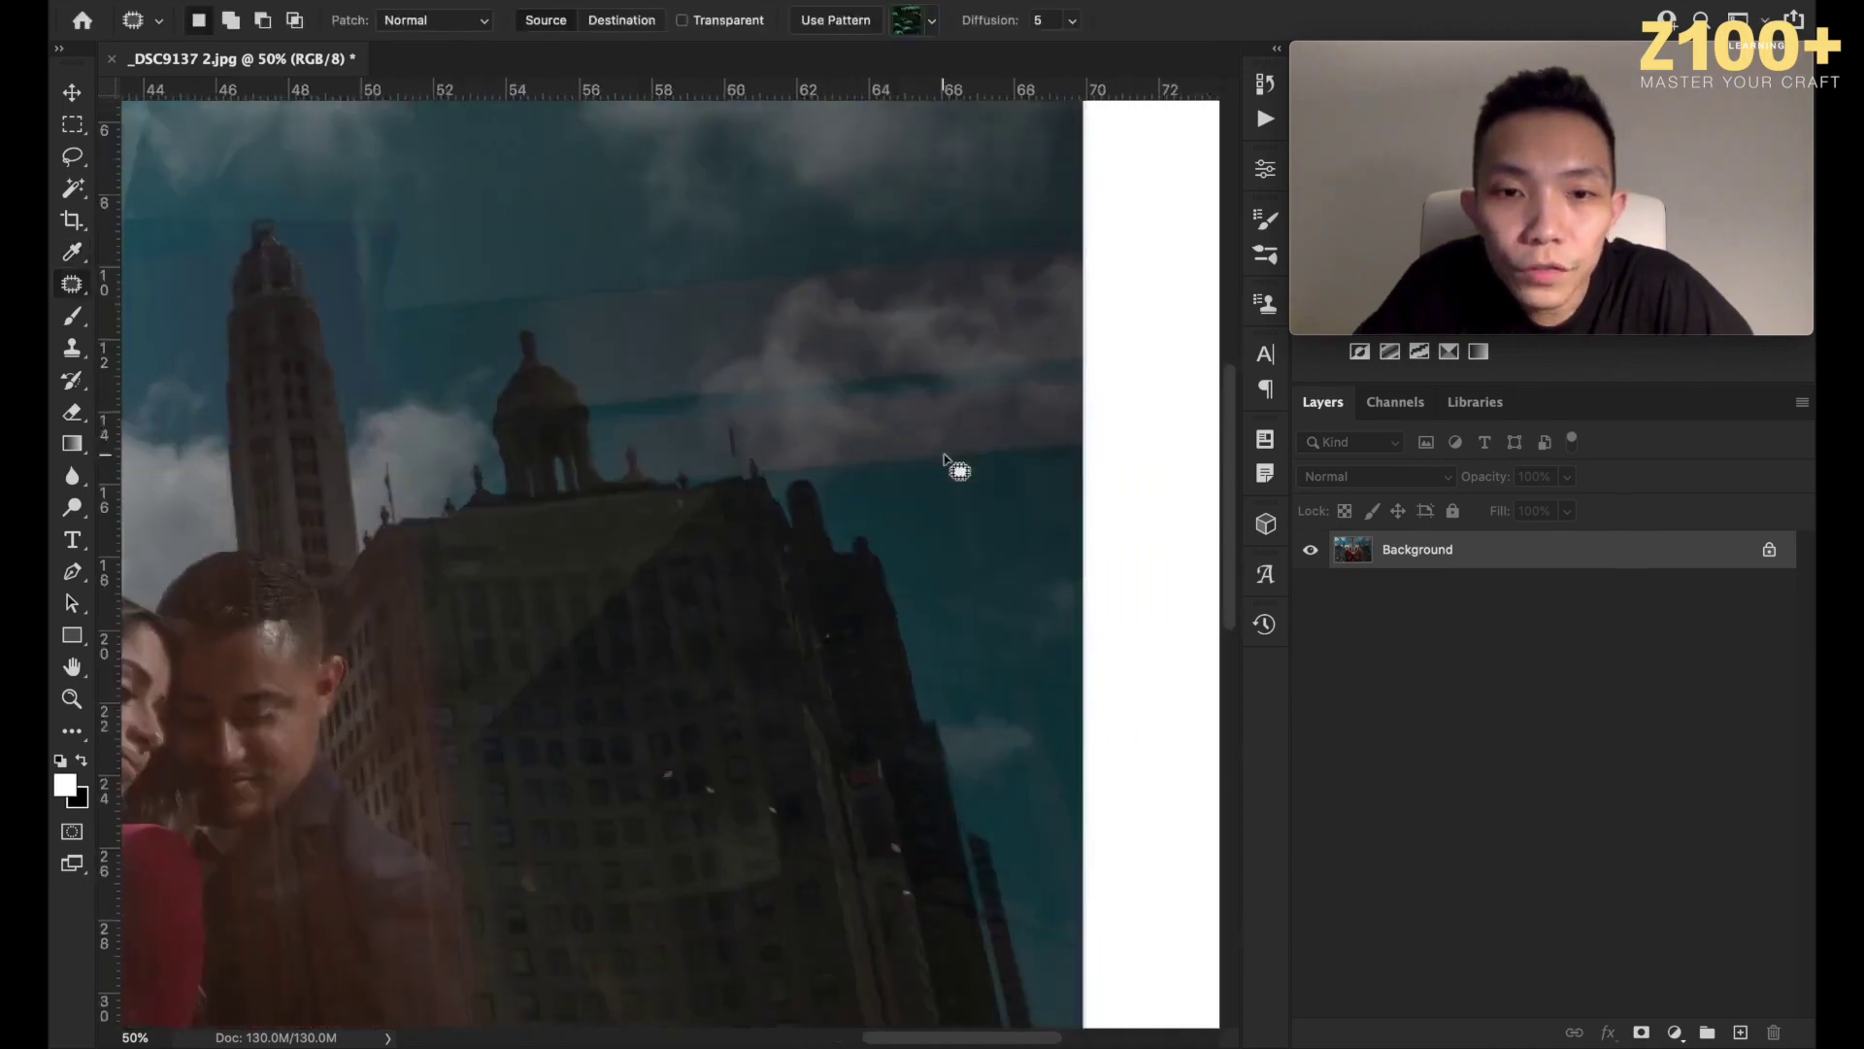
scroll(957, 469, down, 10)
scroll(1010, 641, left, 2)
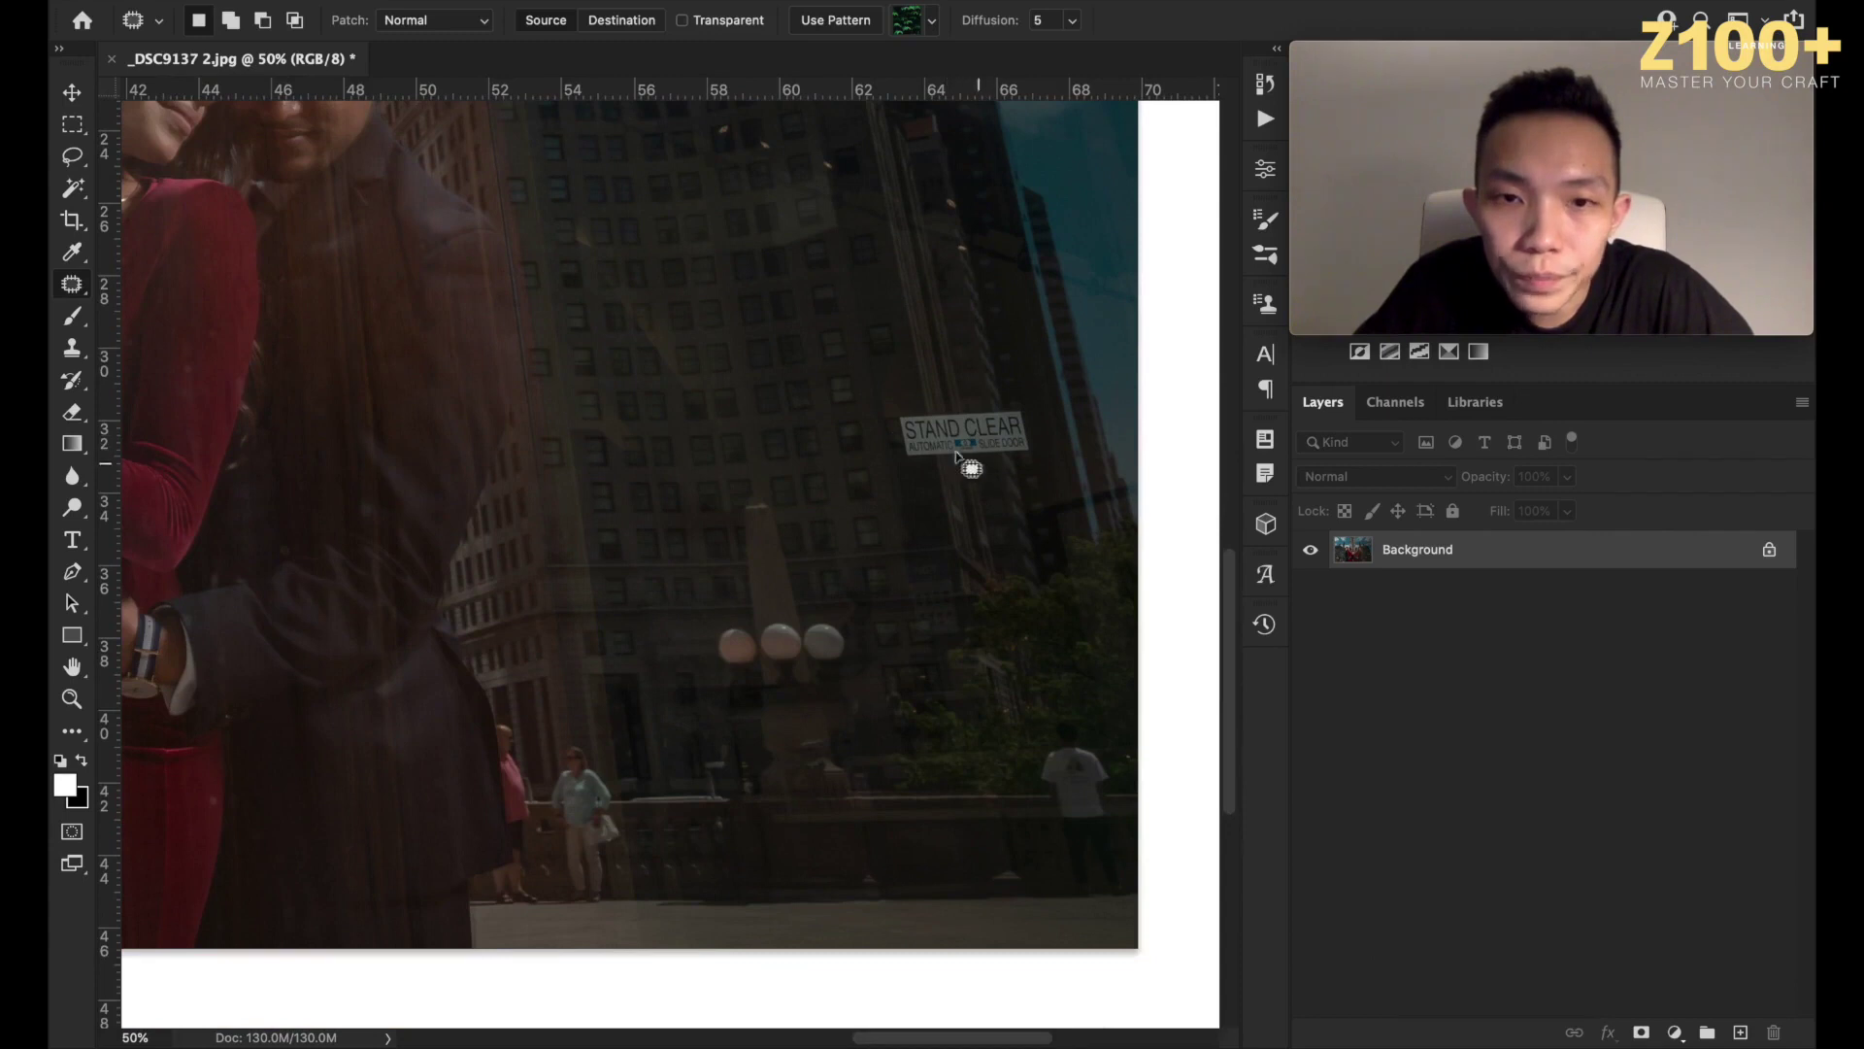
key(super+plus)
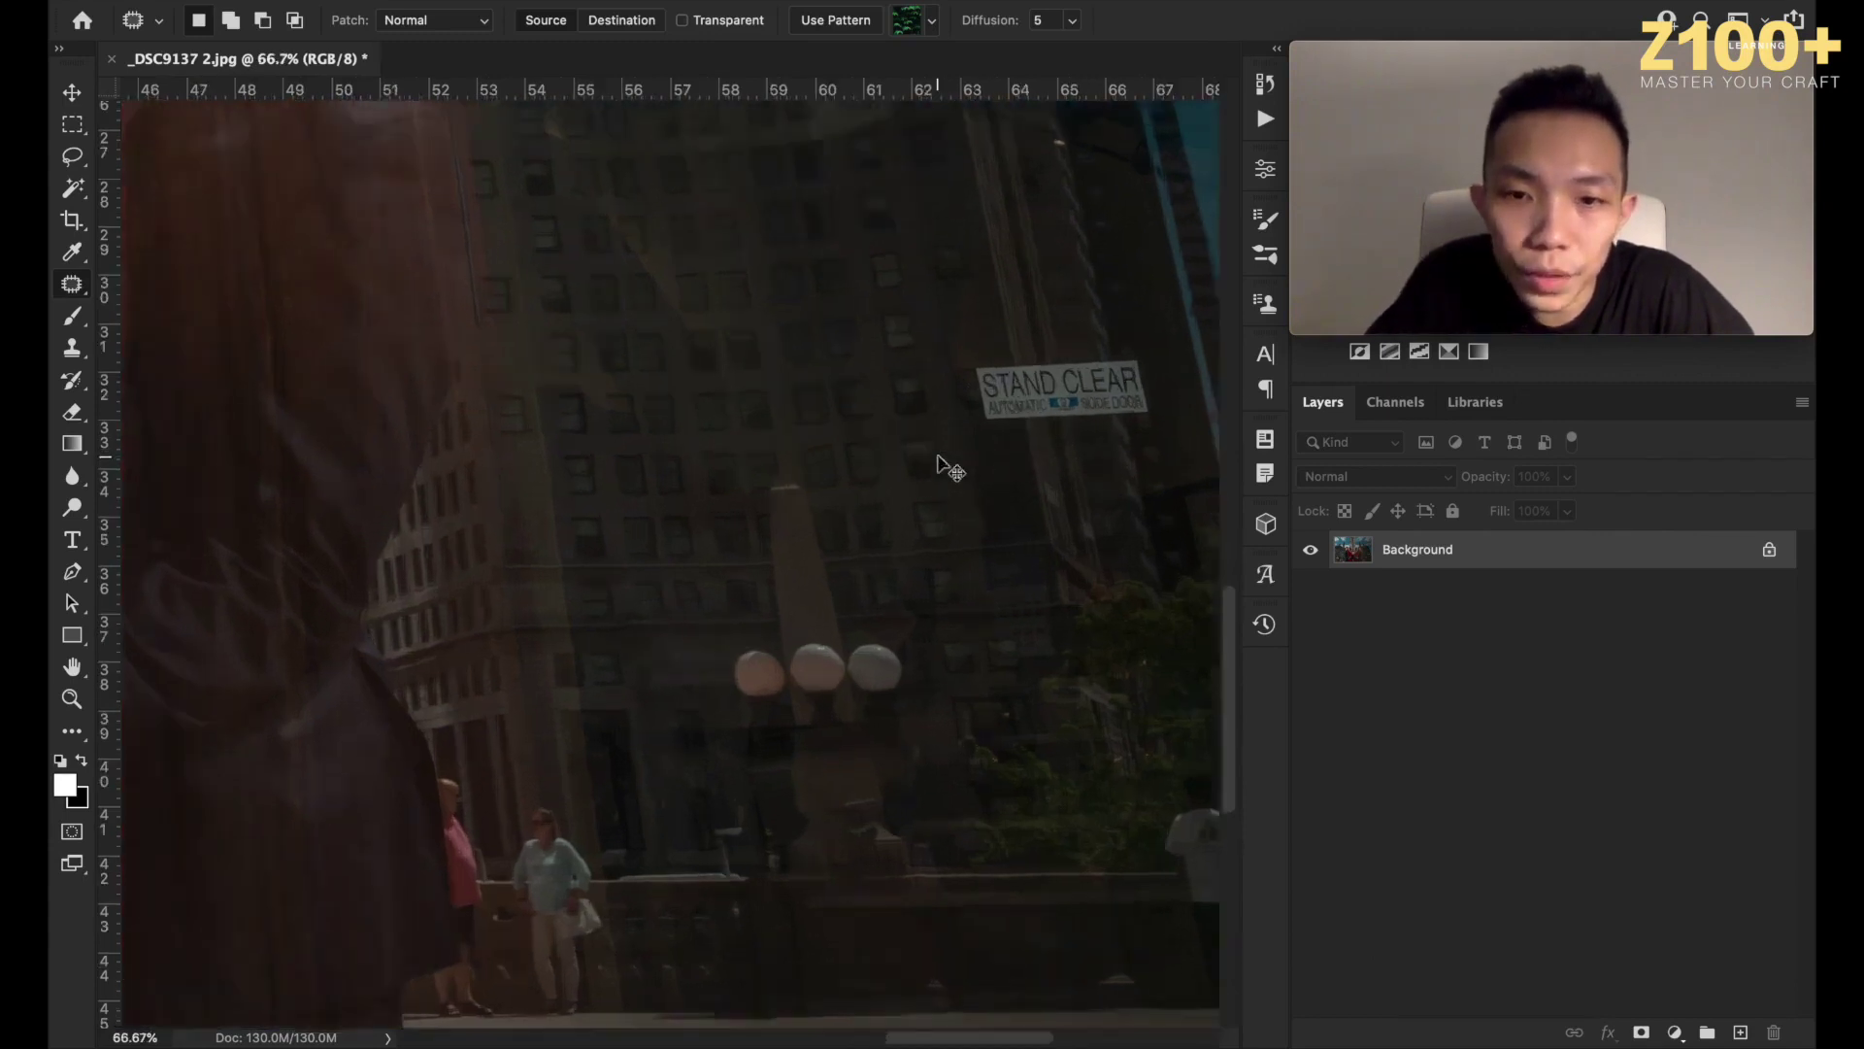
key(super+plus)
scroll(827, 657, down, 5)
scroll(824, 654, right, 1)
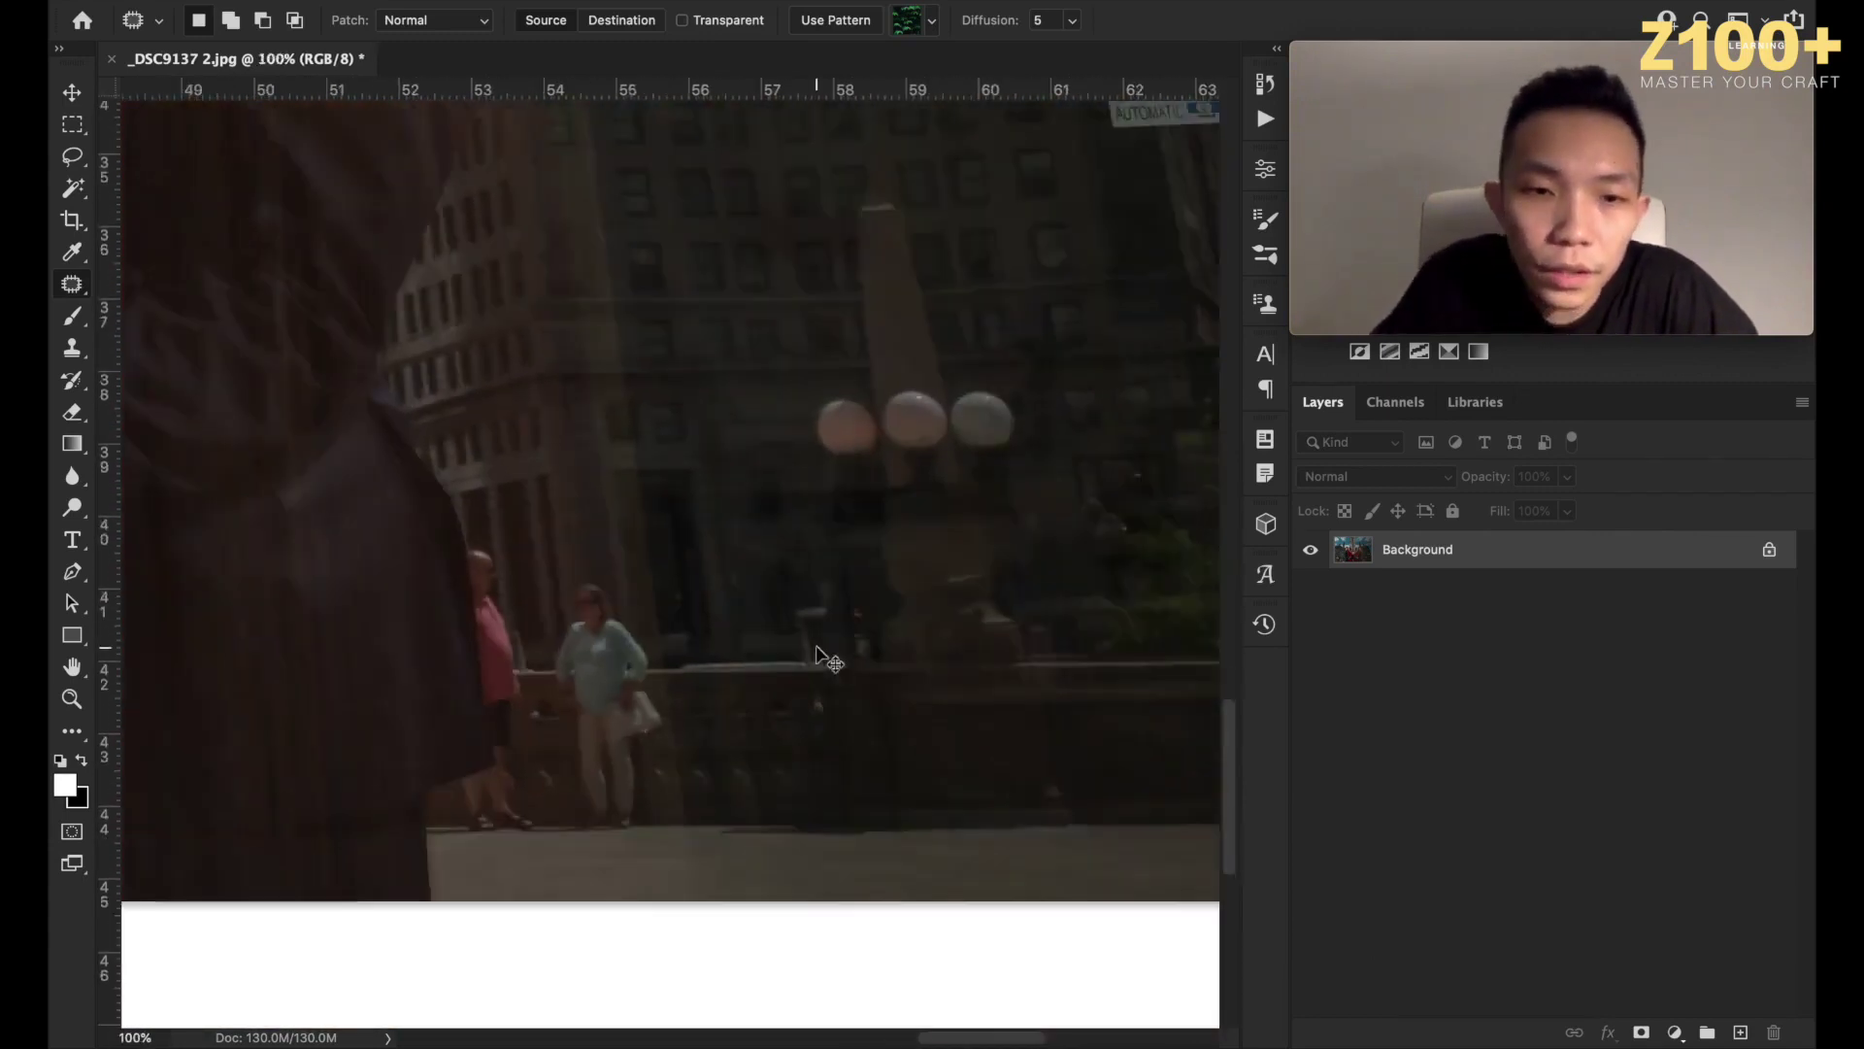
key(super+minus)
key(super+minus)
key(super+minus)
key(super+minus)
key(super+minus)
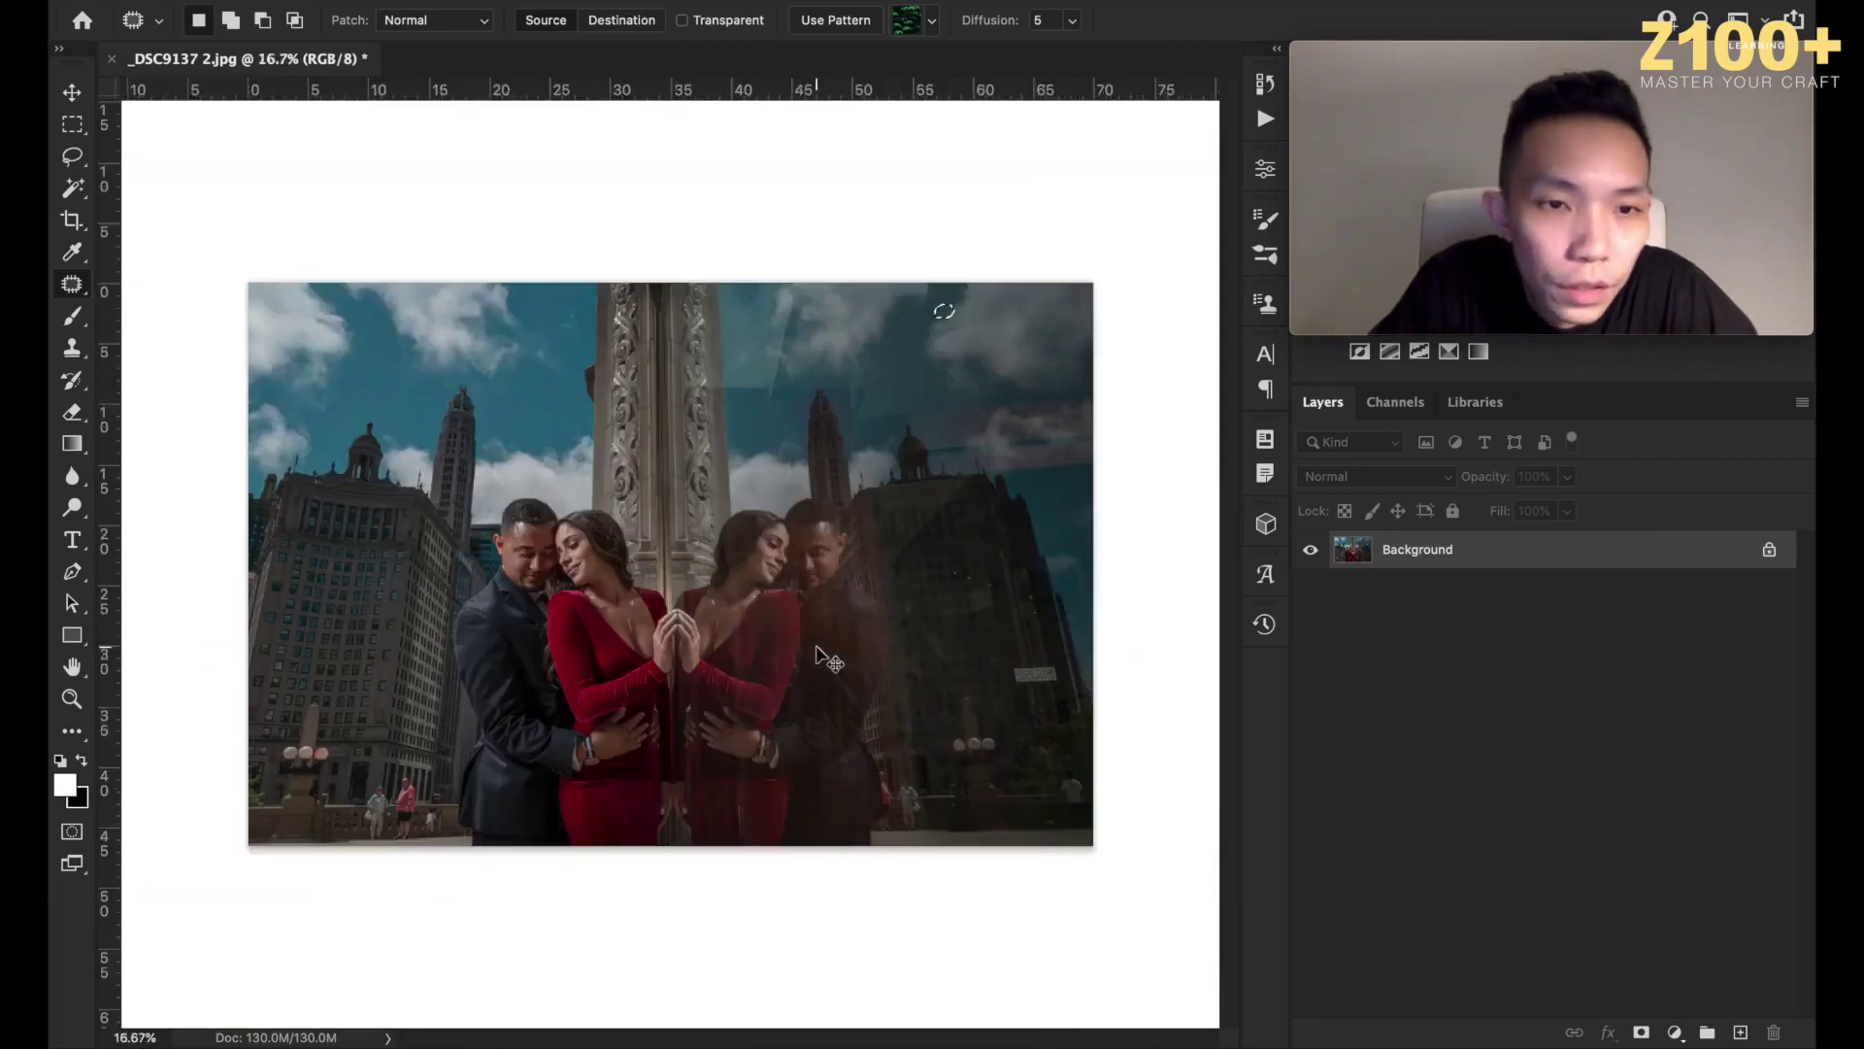
Outline the dark ornament protruding from the stone pillar into the sky, replace it with a Content-Aware fill, and deselect.
scroll(539, 297, up, 4)
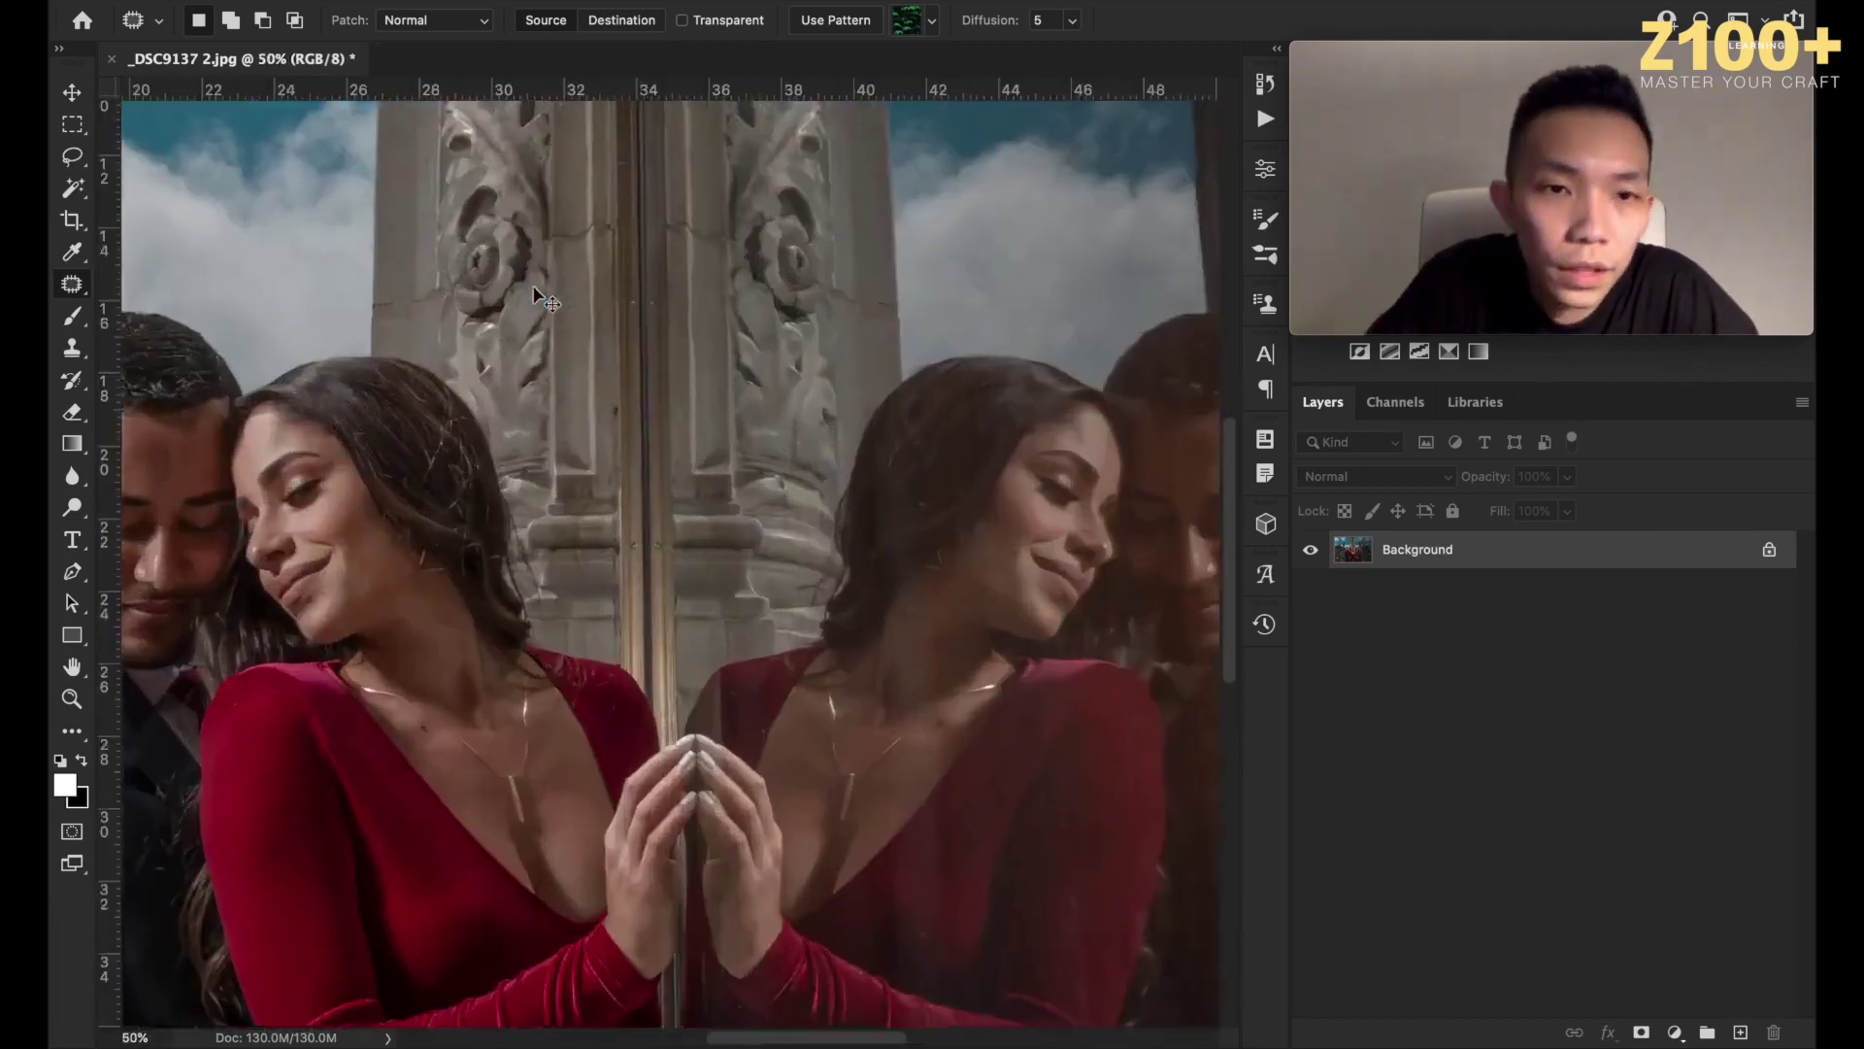
scroll(539, 294, up, 2)
scroll(539, 294, left, 1)
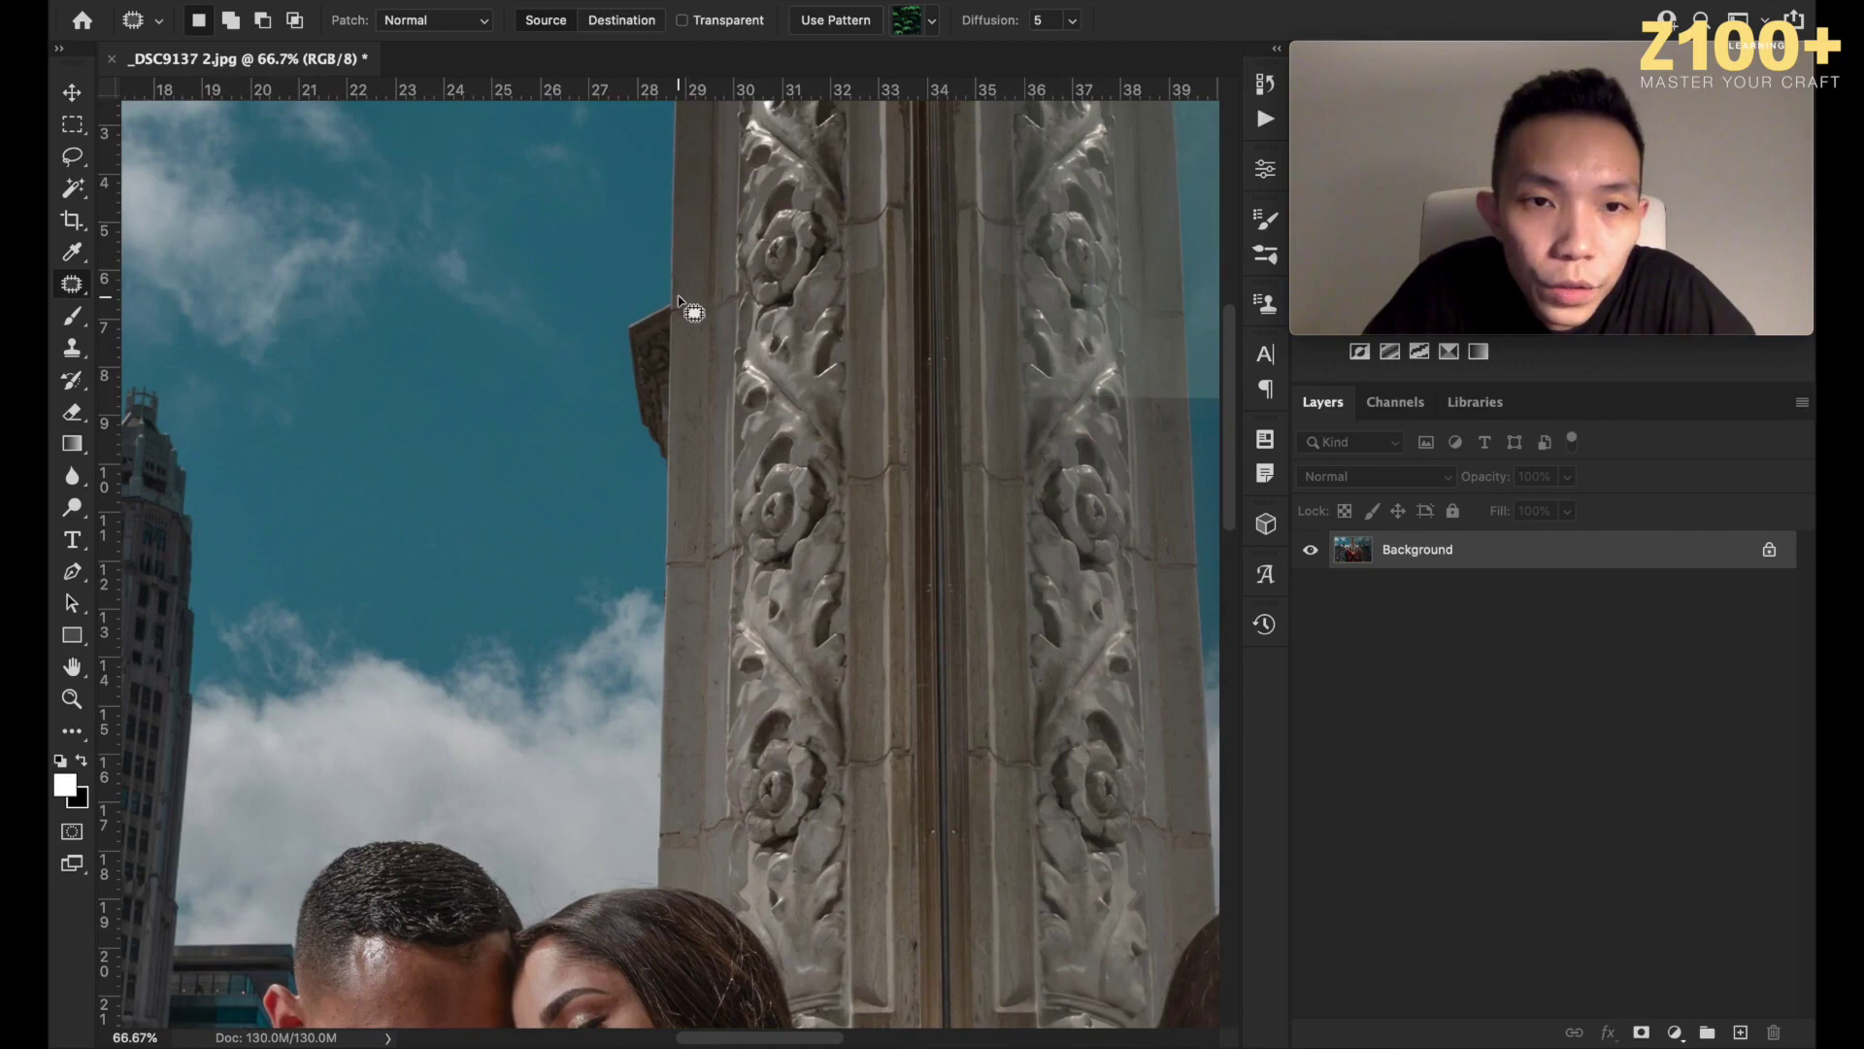
mouse_move(677, 300)
mouse_down()
mouse_move(645, 303)
mouse_move(625, 341)
mouse_move(629, 408)
mouse_move(677, 472)
mouse_up()
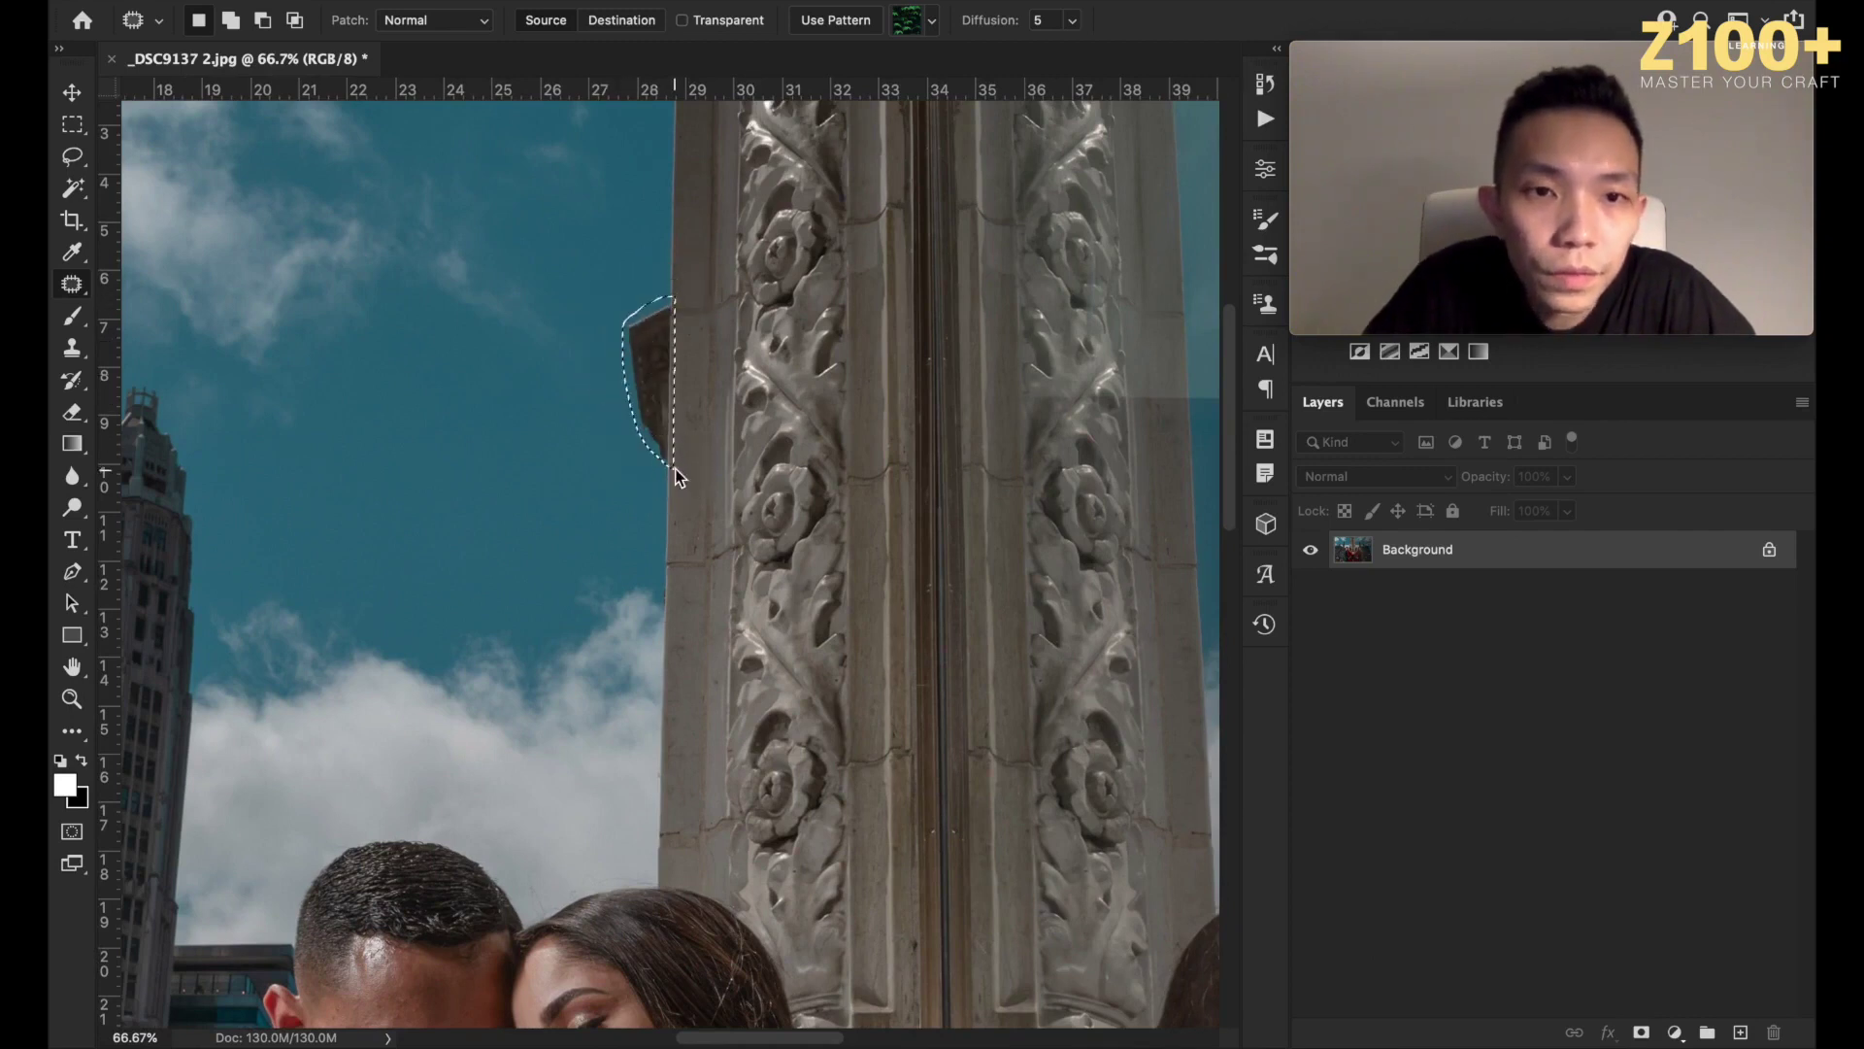
key(shift+BackSpace)
key(Return)
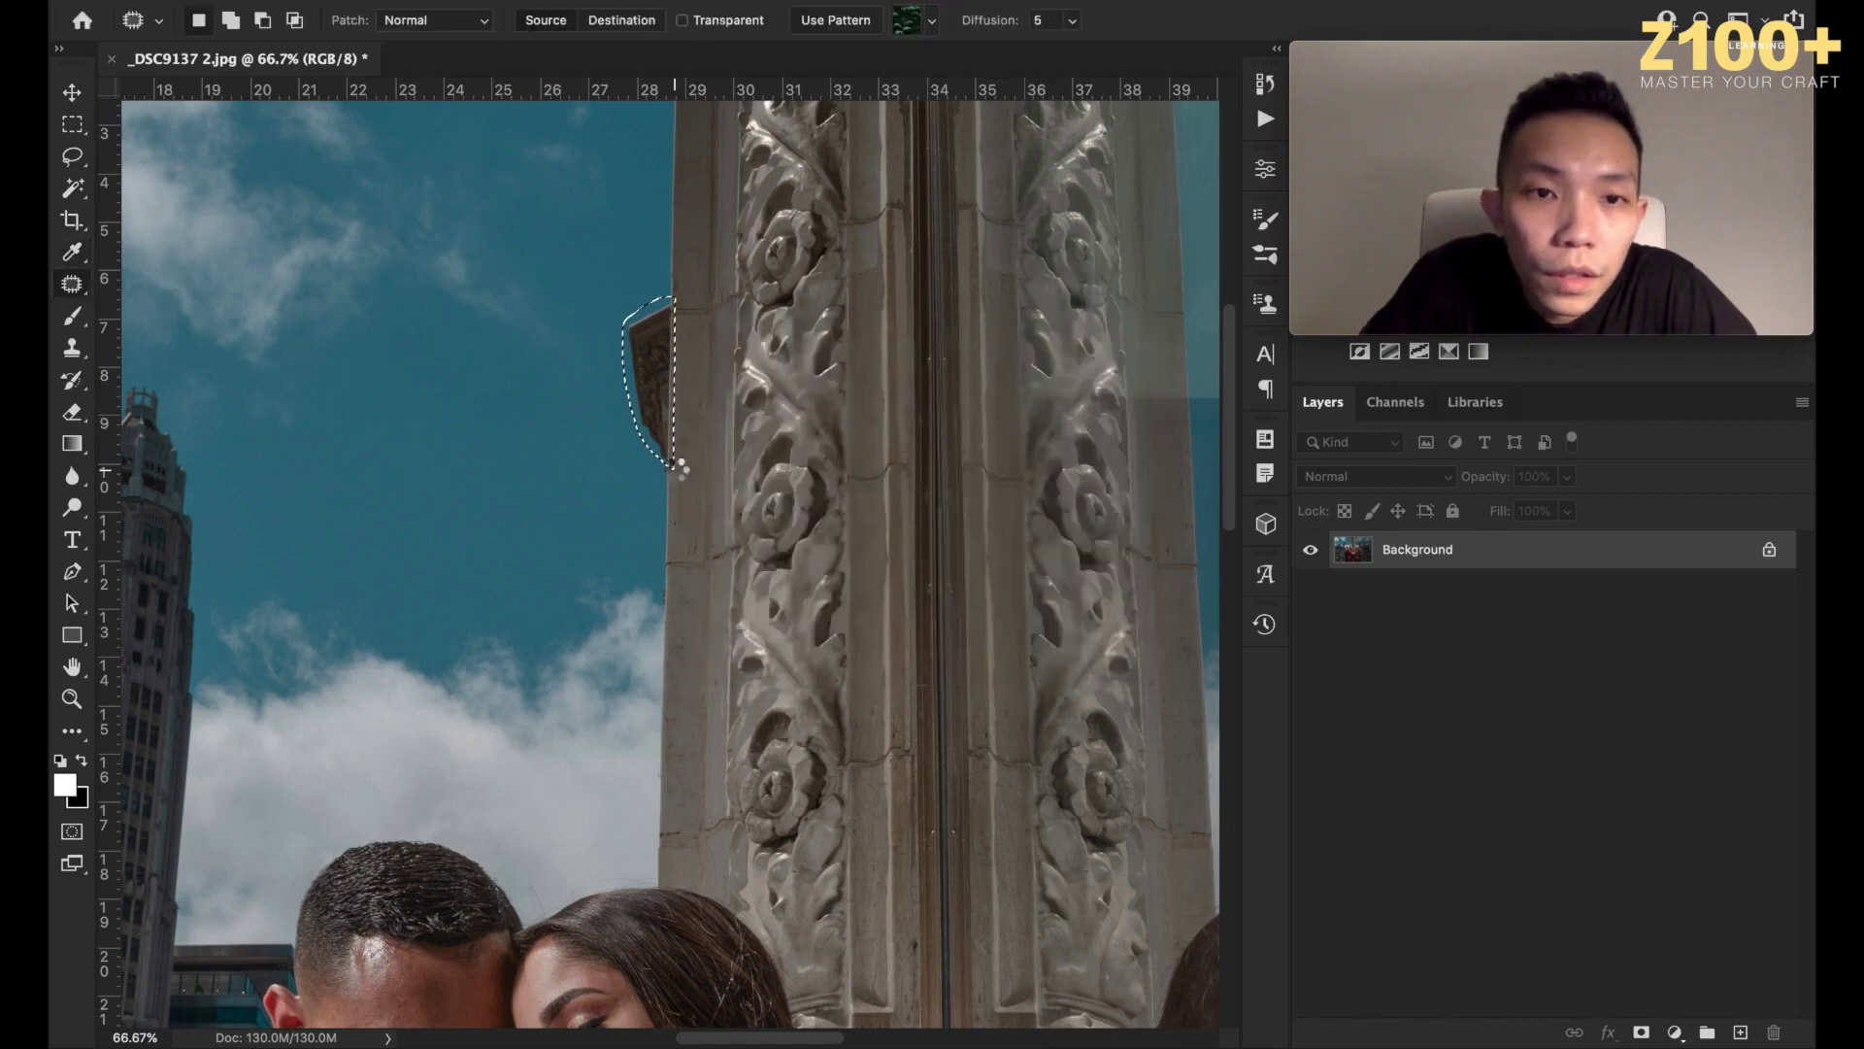
key(super+d)
Select the leftover stone-coloured bump on the pillar's sky-side edge, fill it, and clear the selection.
key(super+1)
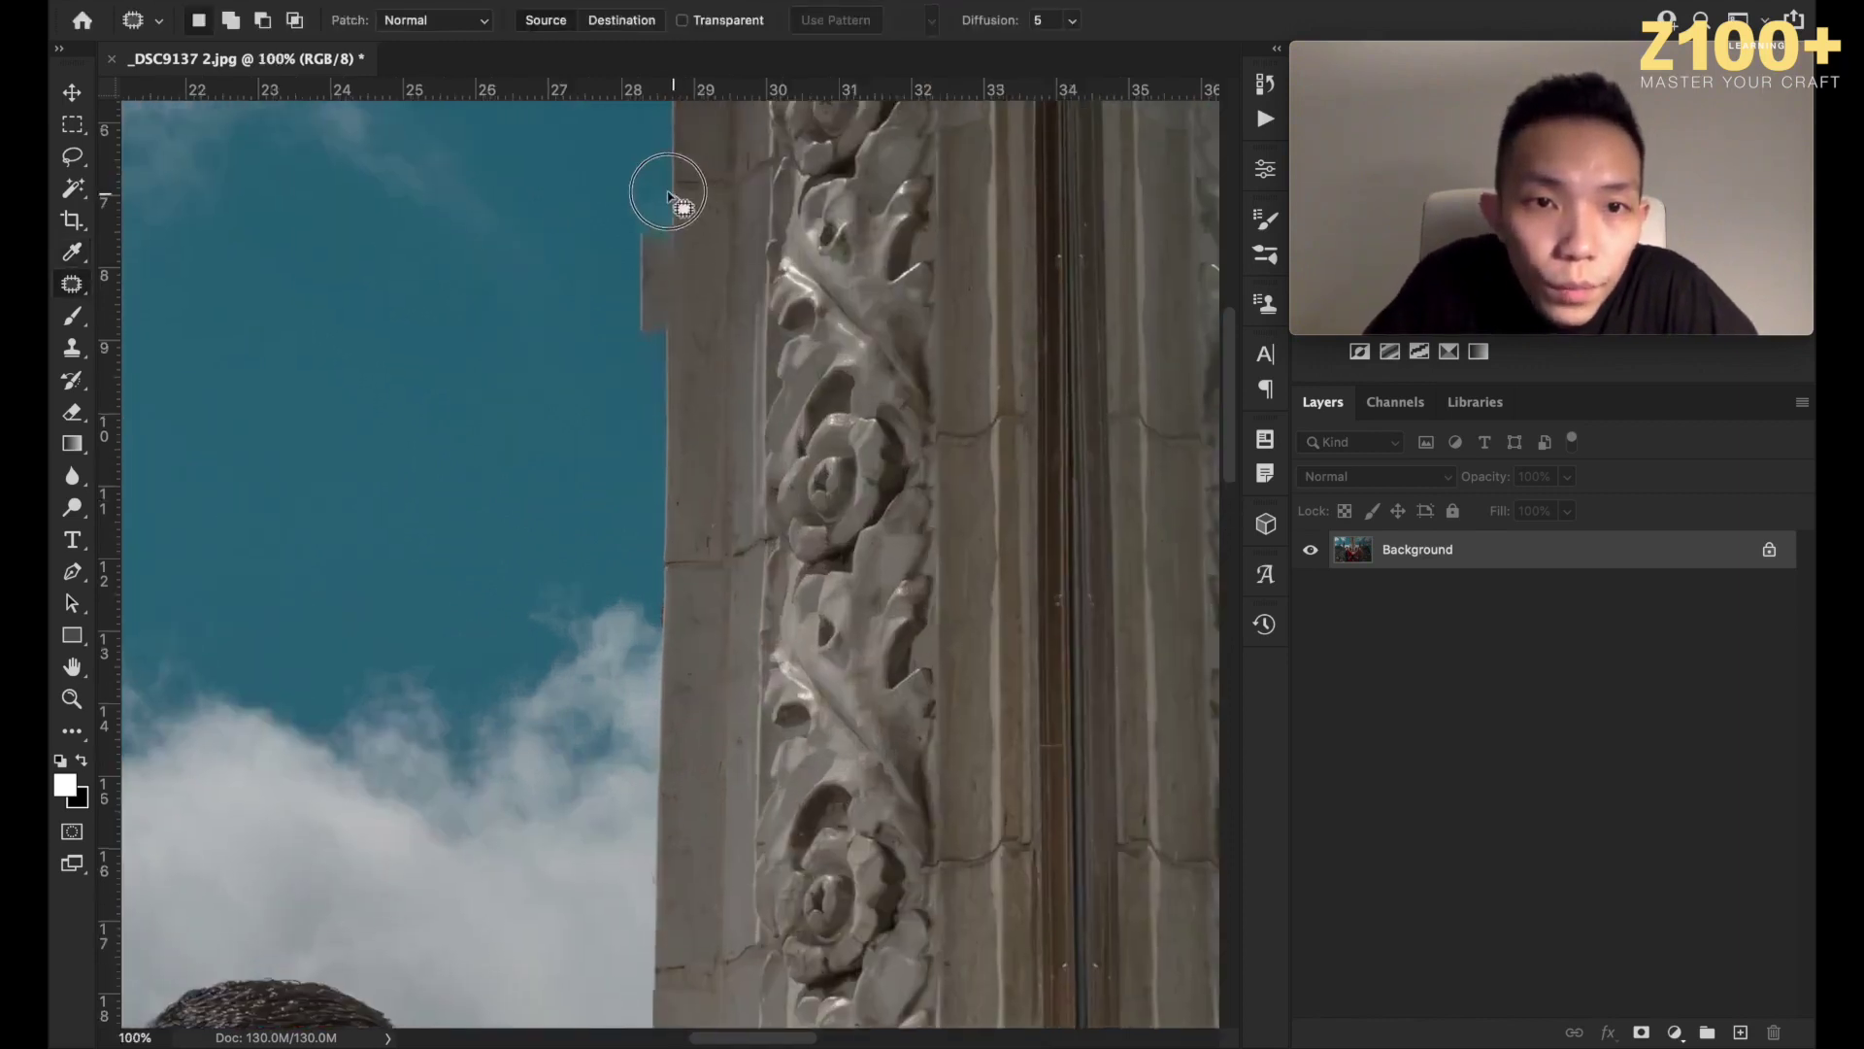
drag(655, 338, 673, 311)
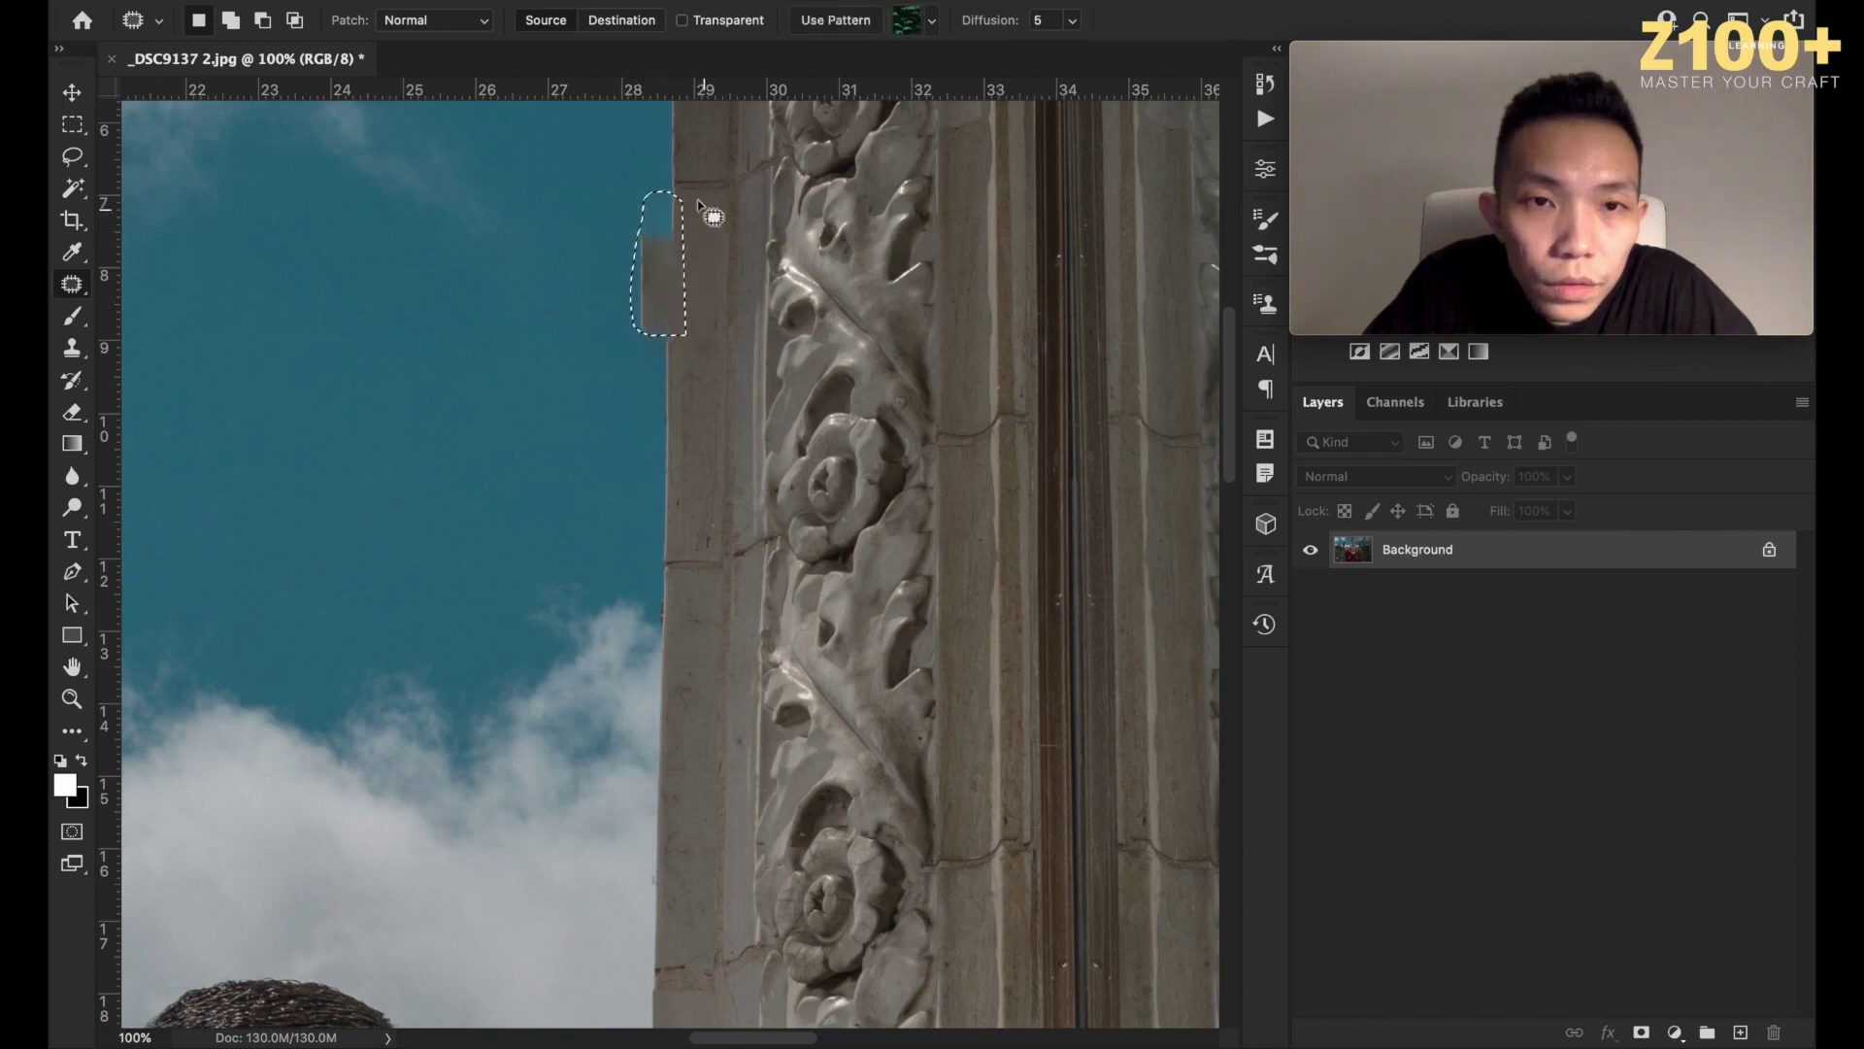
drag(658, 308, 654, 461)
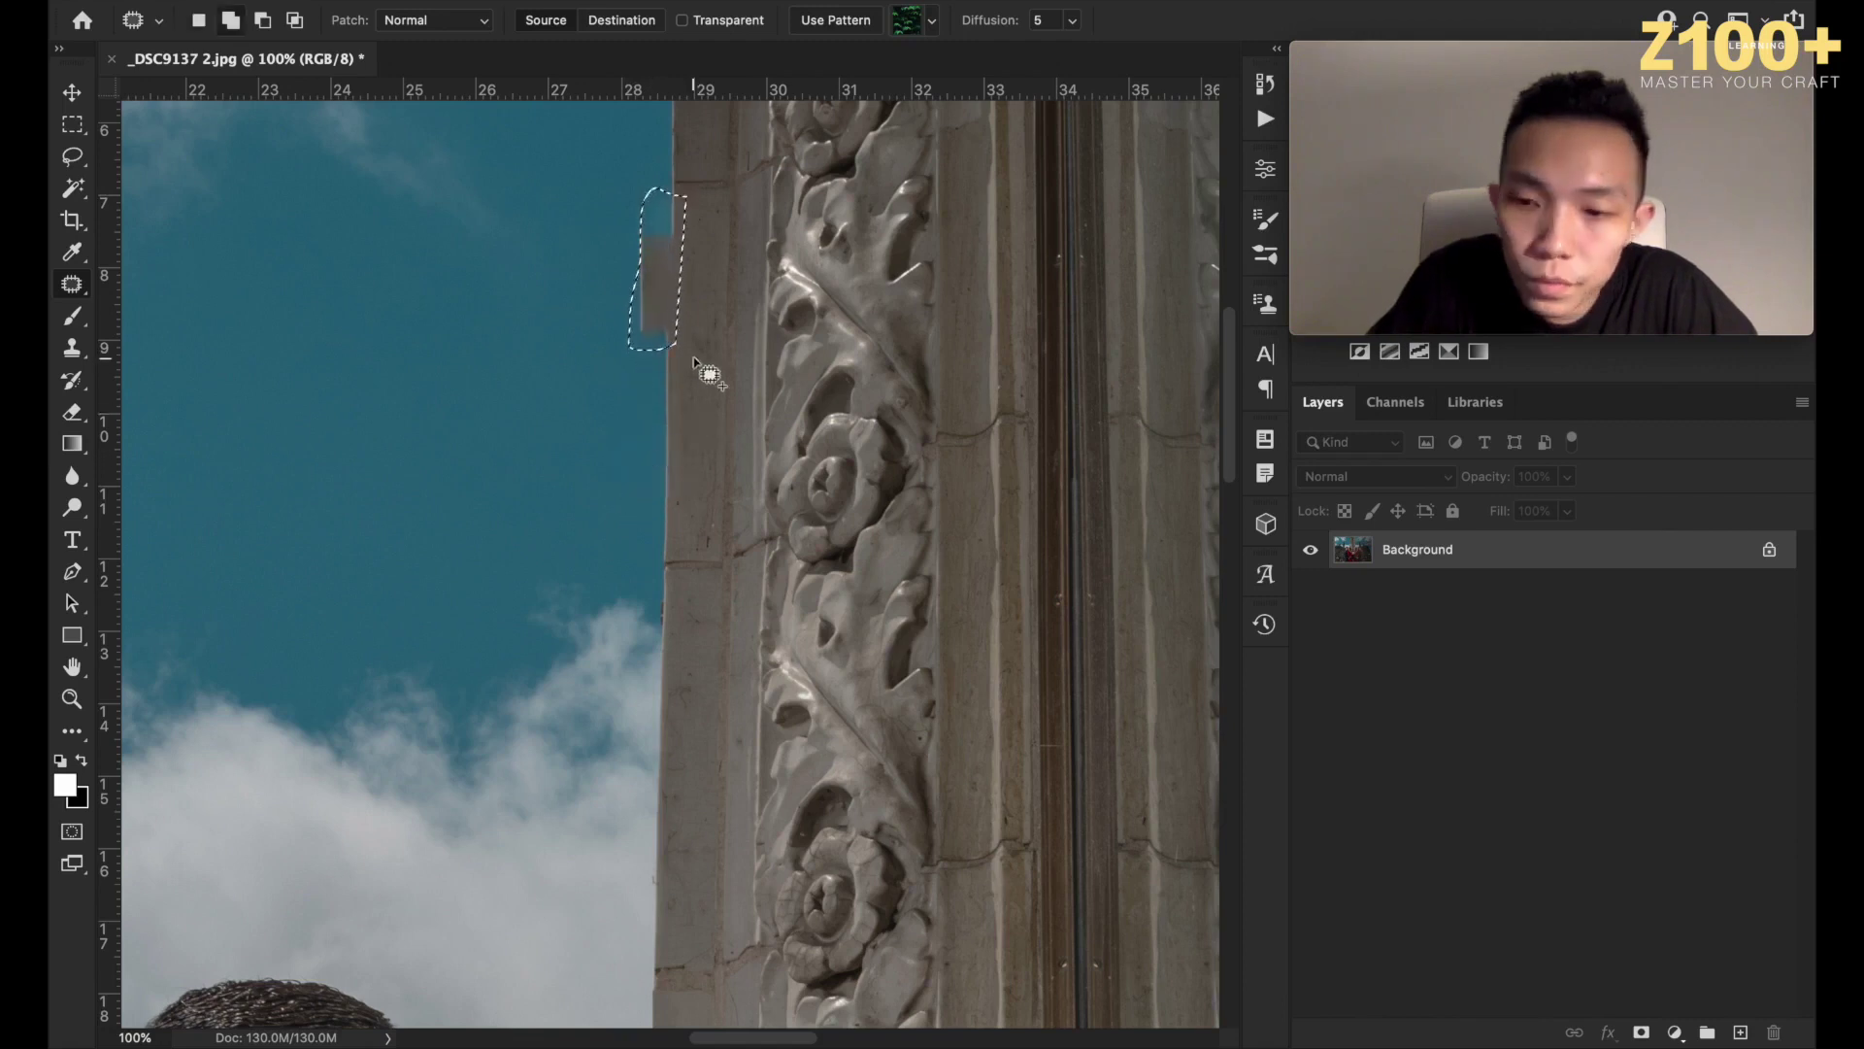
key(shift+BackSpace)
key(Return)
key(ctrl+d)
Fill two smaller areas along the same pillar edge to remove the remaining unevenness, and deselect.
mouse_move(653, 233)
mouse_down()
mouse_move(647, 291)
mouse_move(684, 297)
mouse_up()
key(shift+BackSpace)
key(Return)
key(ctrl+d)
mouse_move(683, 205)
mouse_down()
mouse_move(633, 222)
mouse_move(630, 262)
mouse_move(682, 276)
mouse_up()
key(shift+BackSpace)
key(Return)
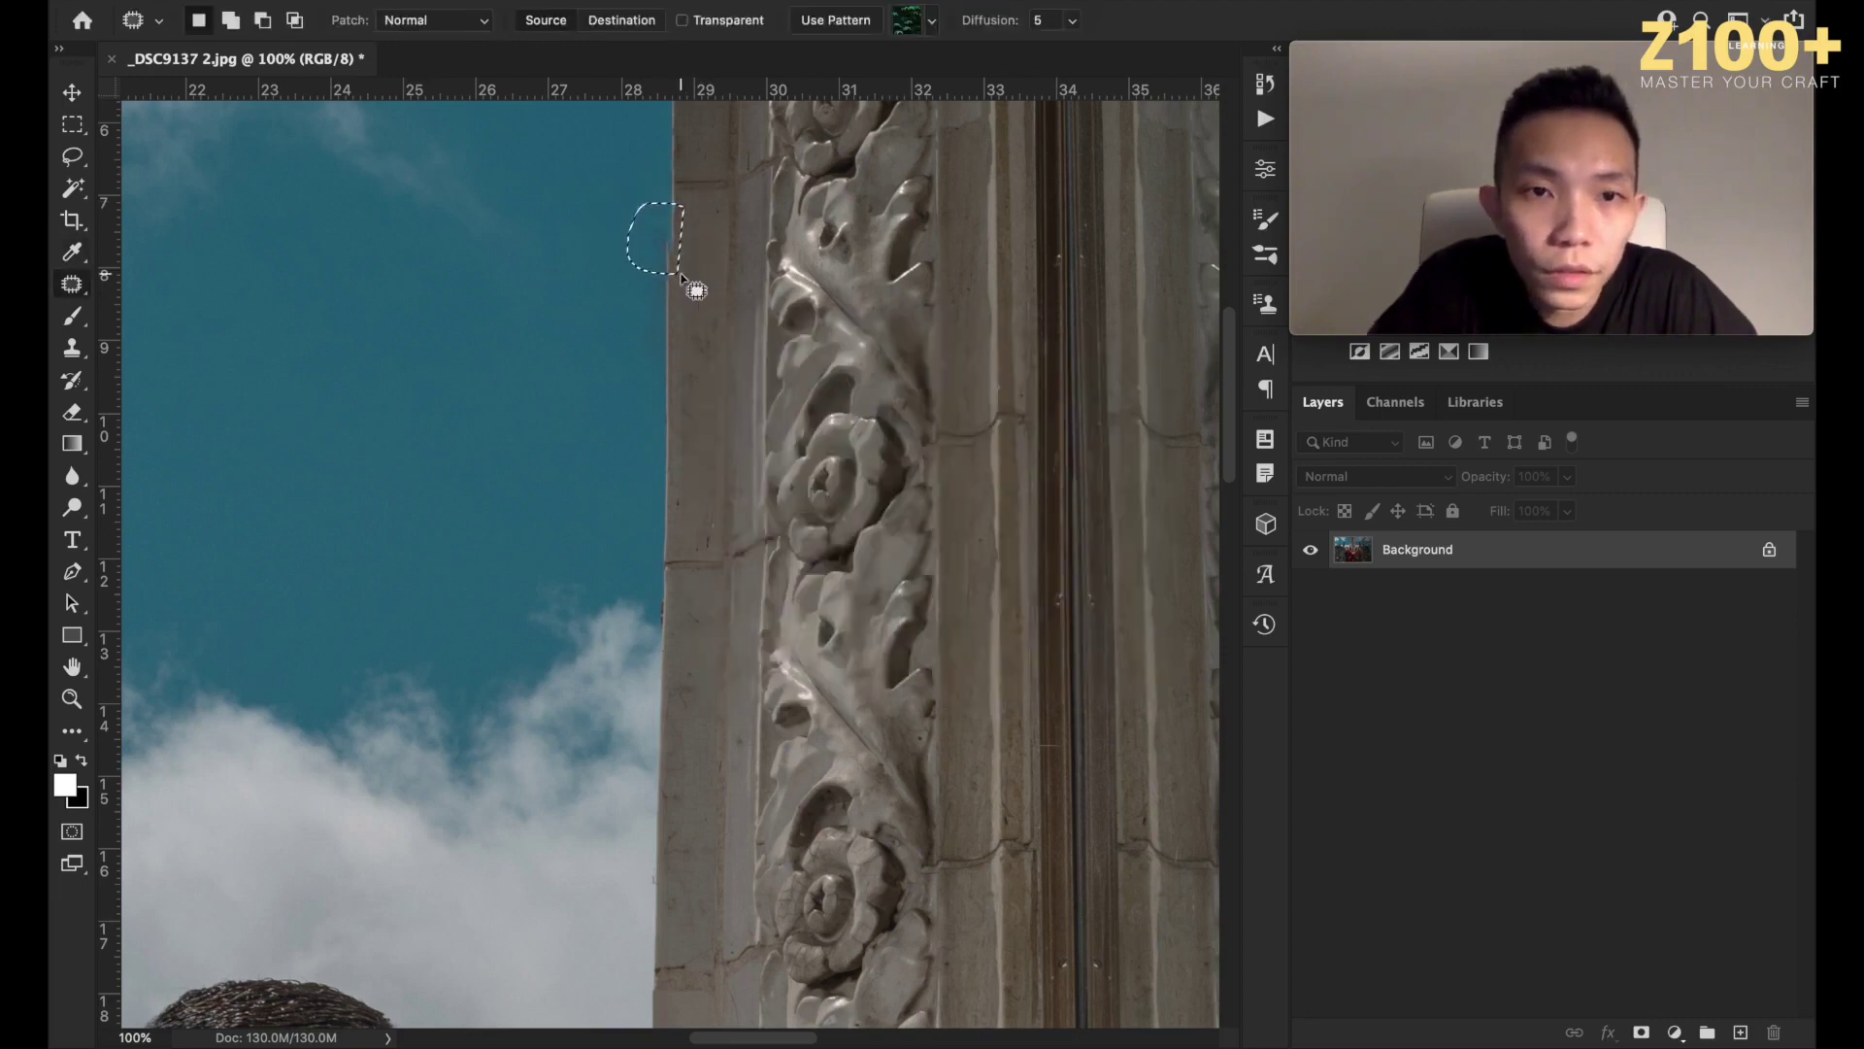
key(ctrl+d)
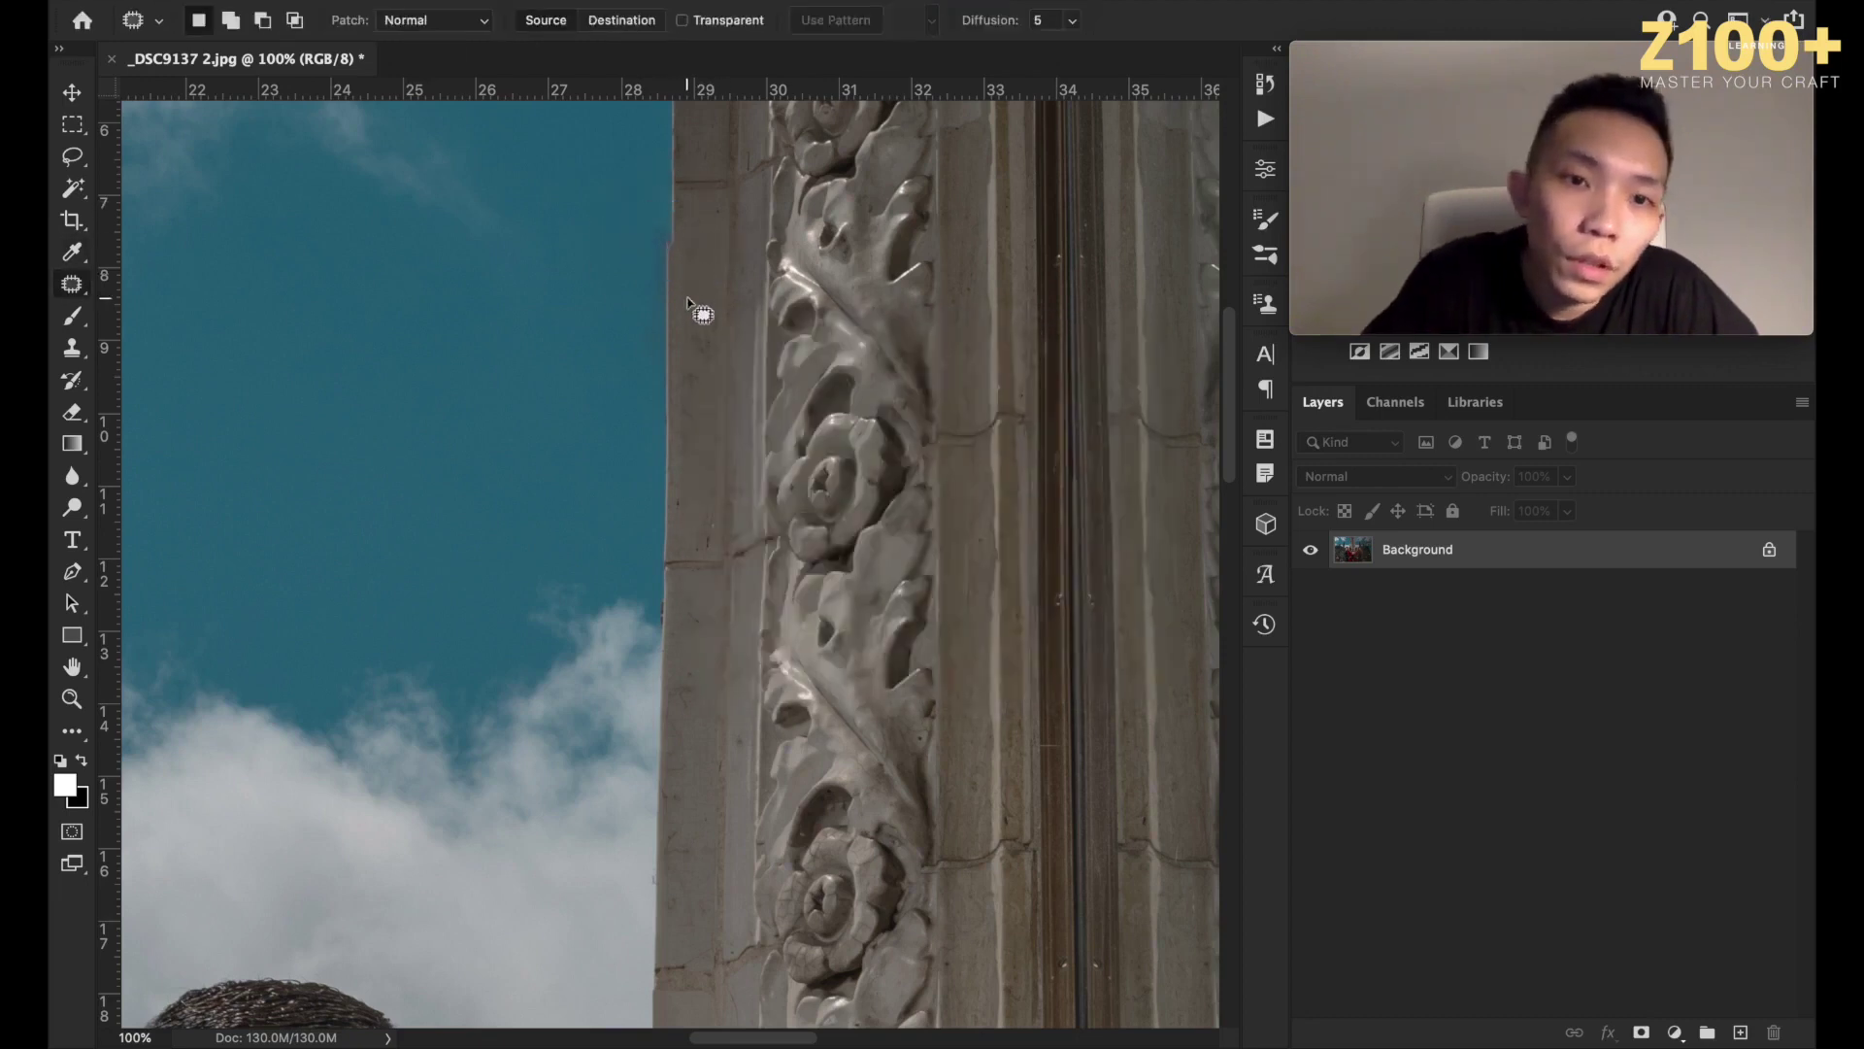
Copy a narrow strip of sky and pillar edge to a new layer and shift it slightly to straighten the edge.
mouse_move(681, 218)
mouse_down()
mouse_move(619, 227)
mouse_move(601, 359)
mouse_move(620, 430)
mouse_move(683, 436)
mouse_move(701, 350)
mouse_up()
key(ctrl+j)
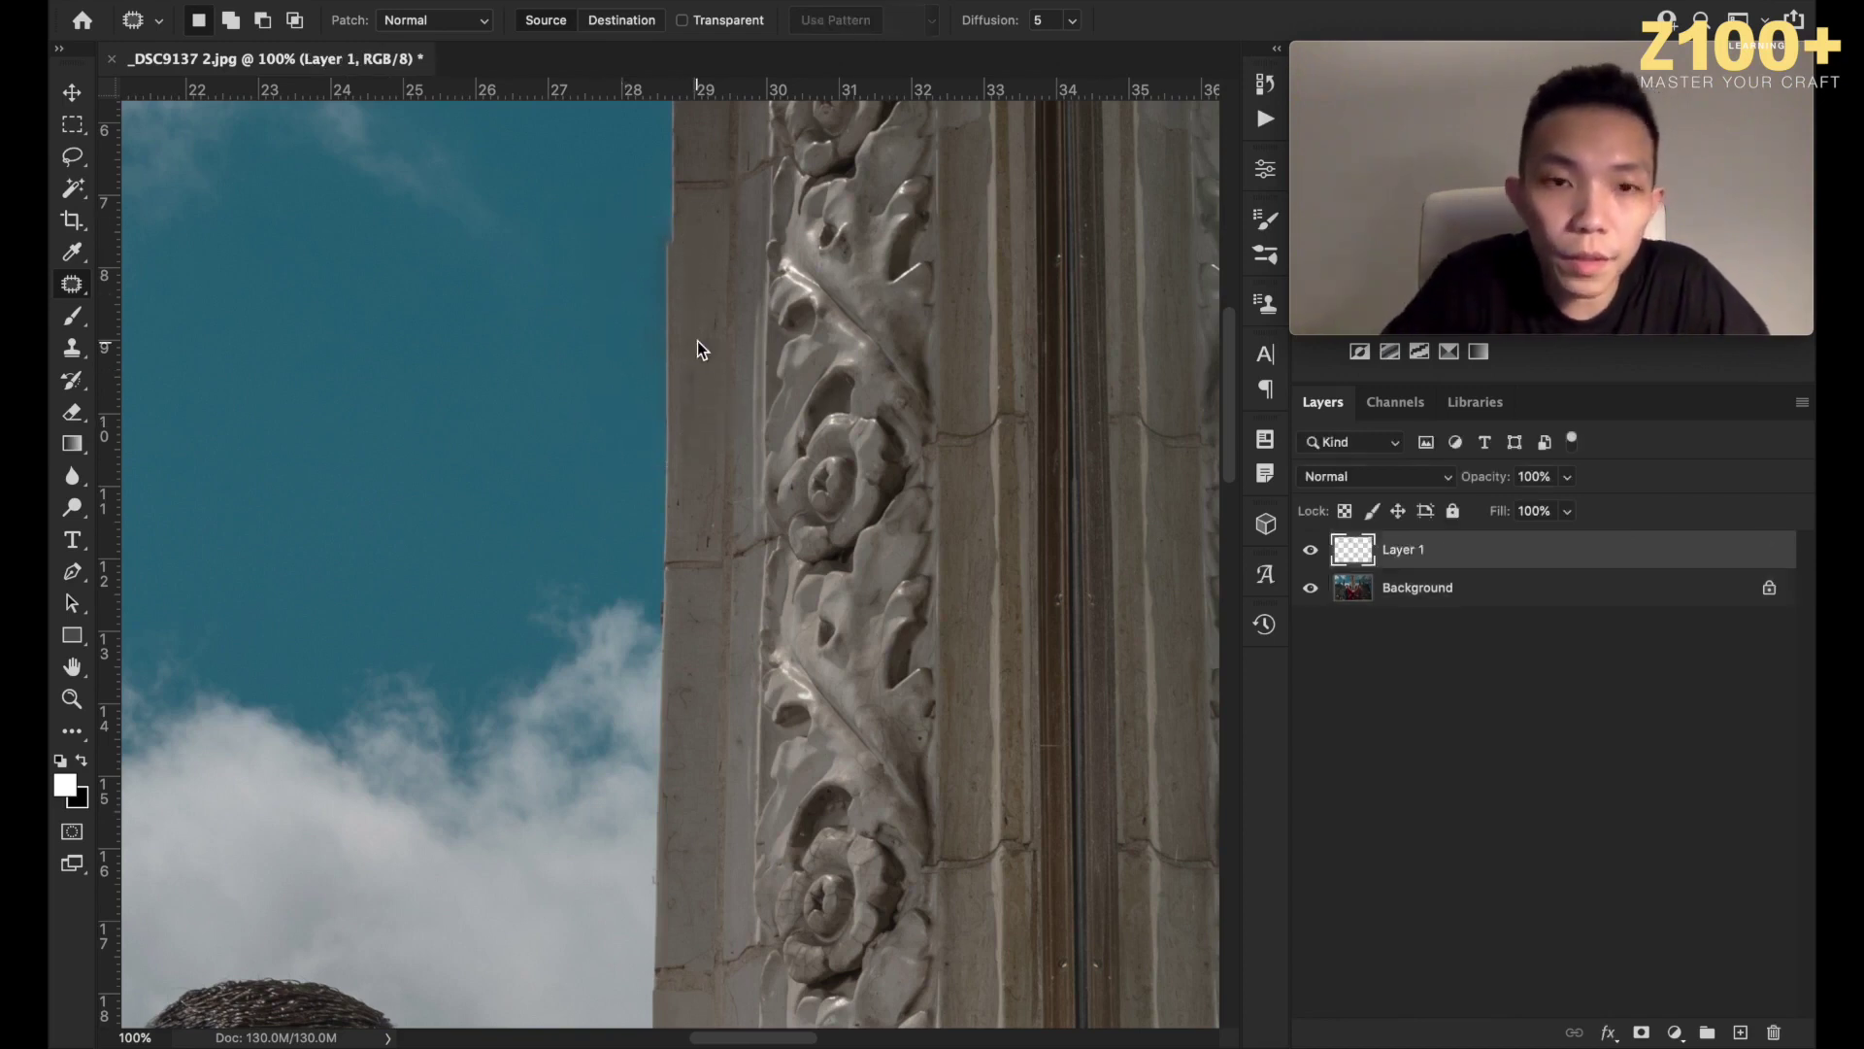
click(70, 98)
drag(650, 213, 659, 208)
key(Return)
Isolate the copied edge strip by hiding the Background layer, try shifting the strip, undo the shift, and show the Background again.
click(72, 412)
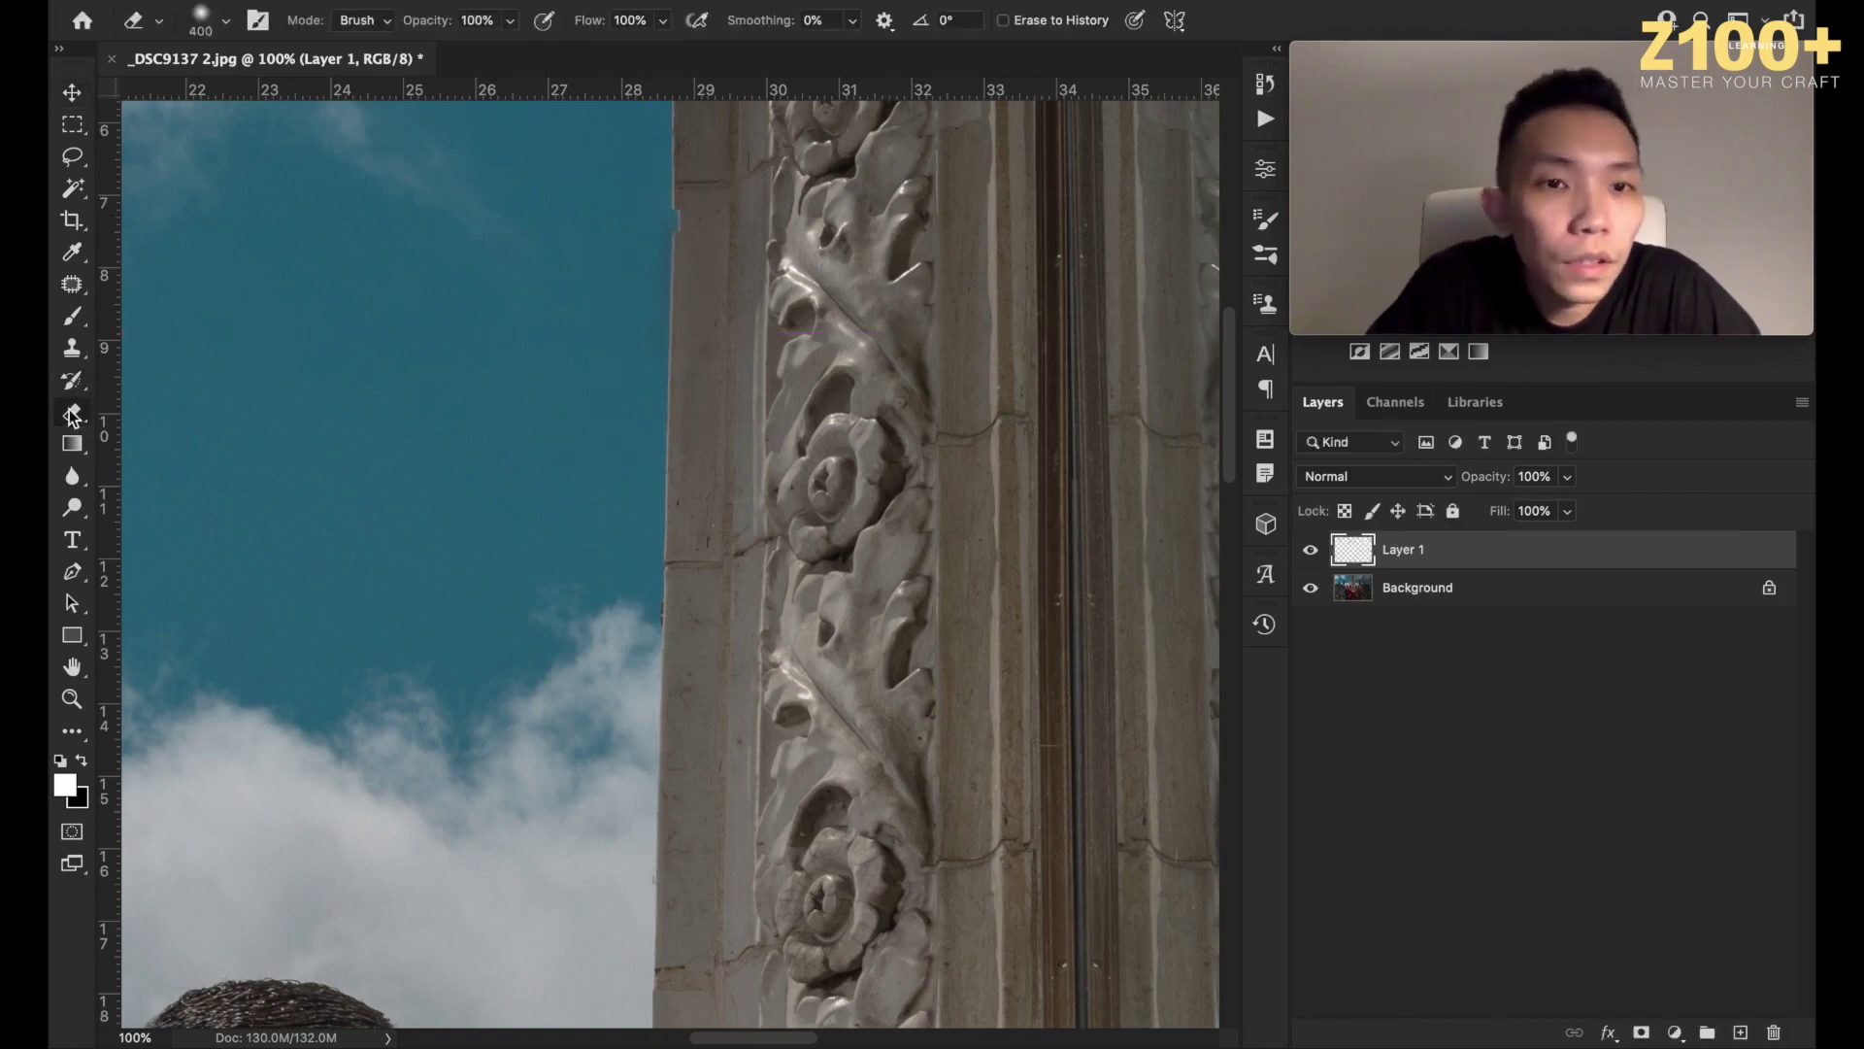
key(bracketleft)
key(bracketleft)
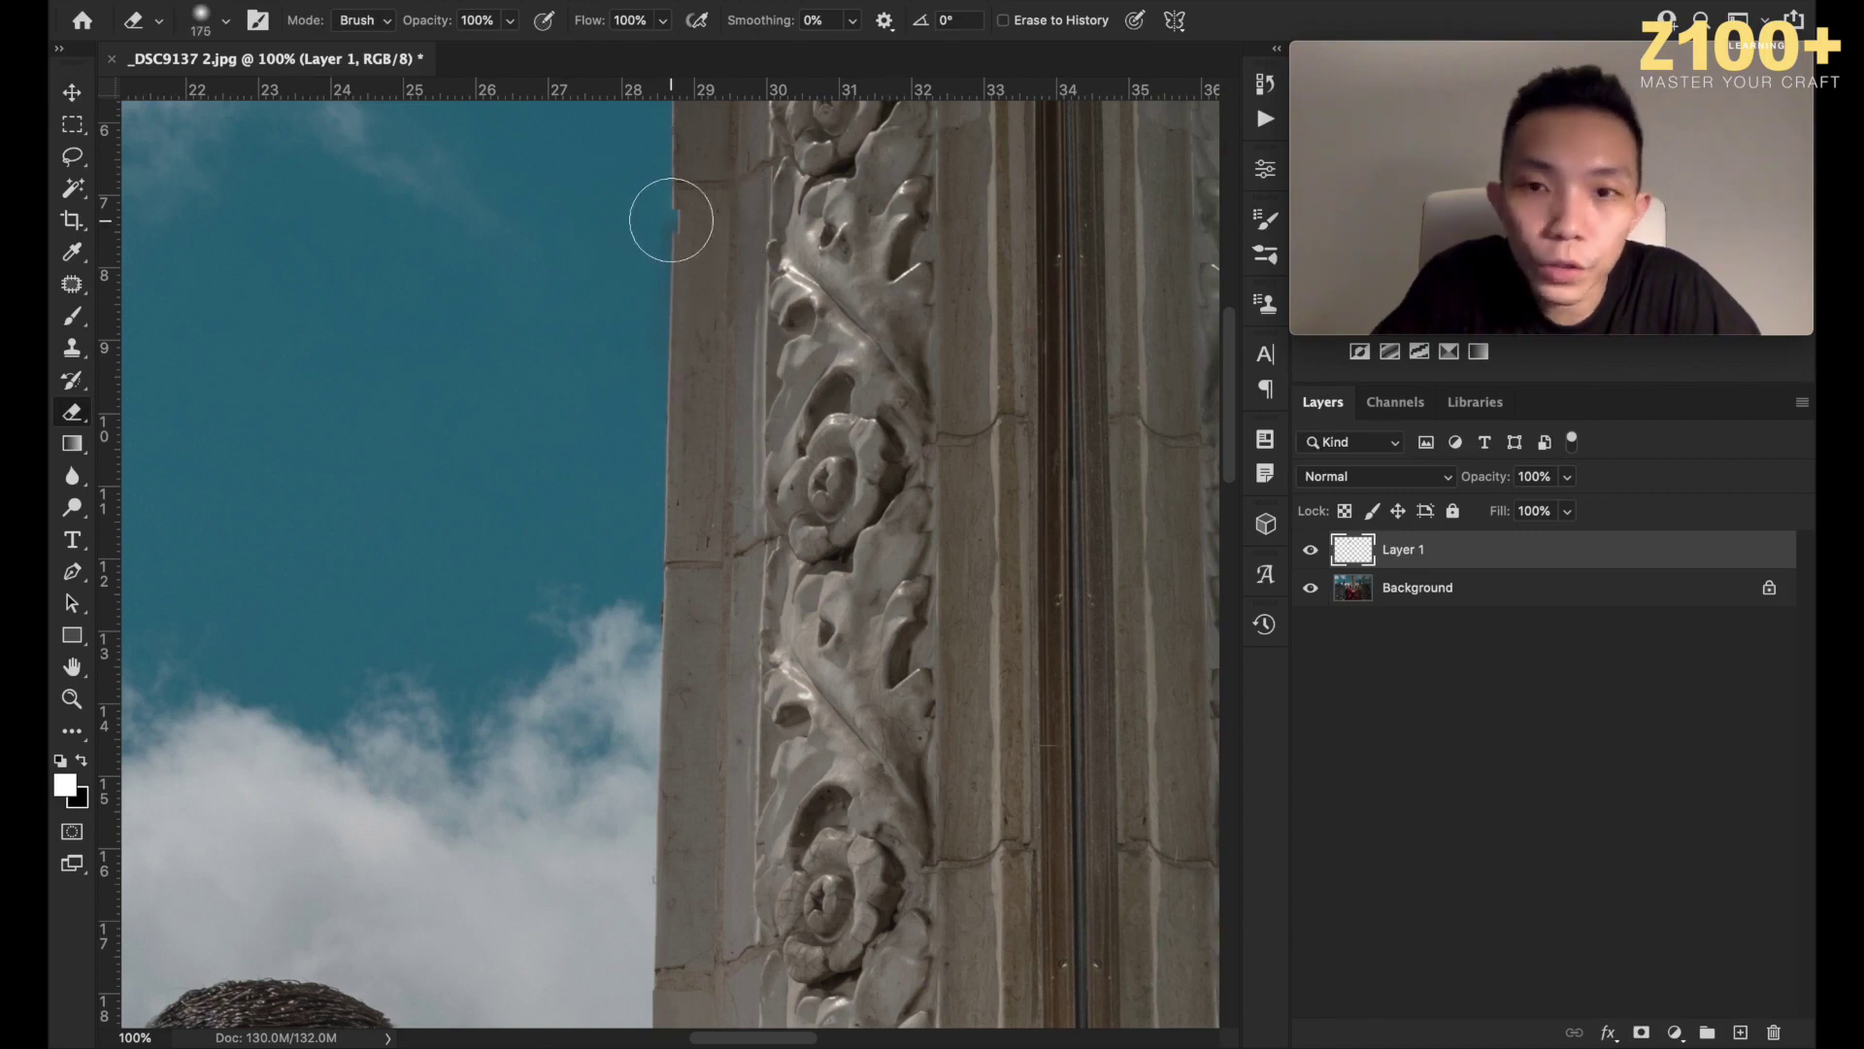
click(1311, 587)
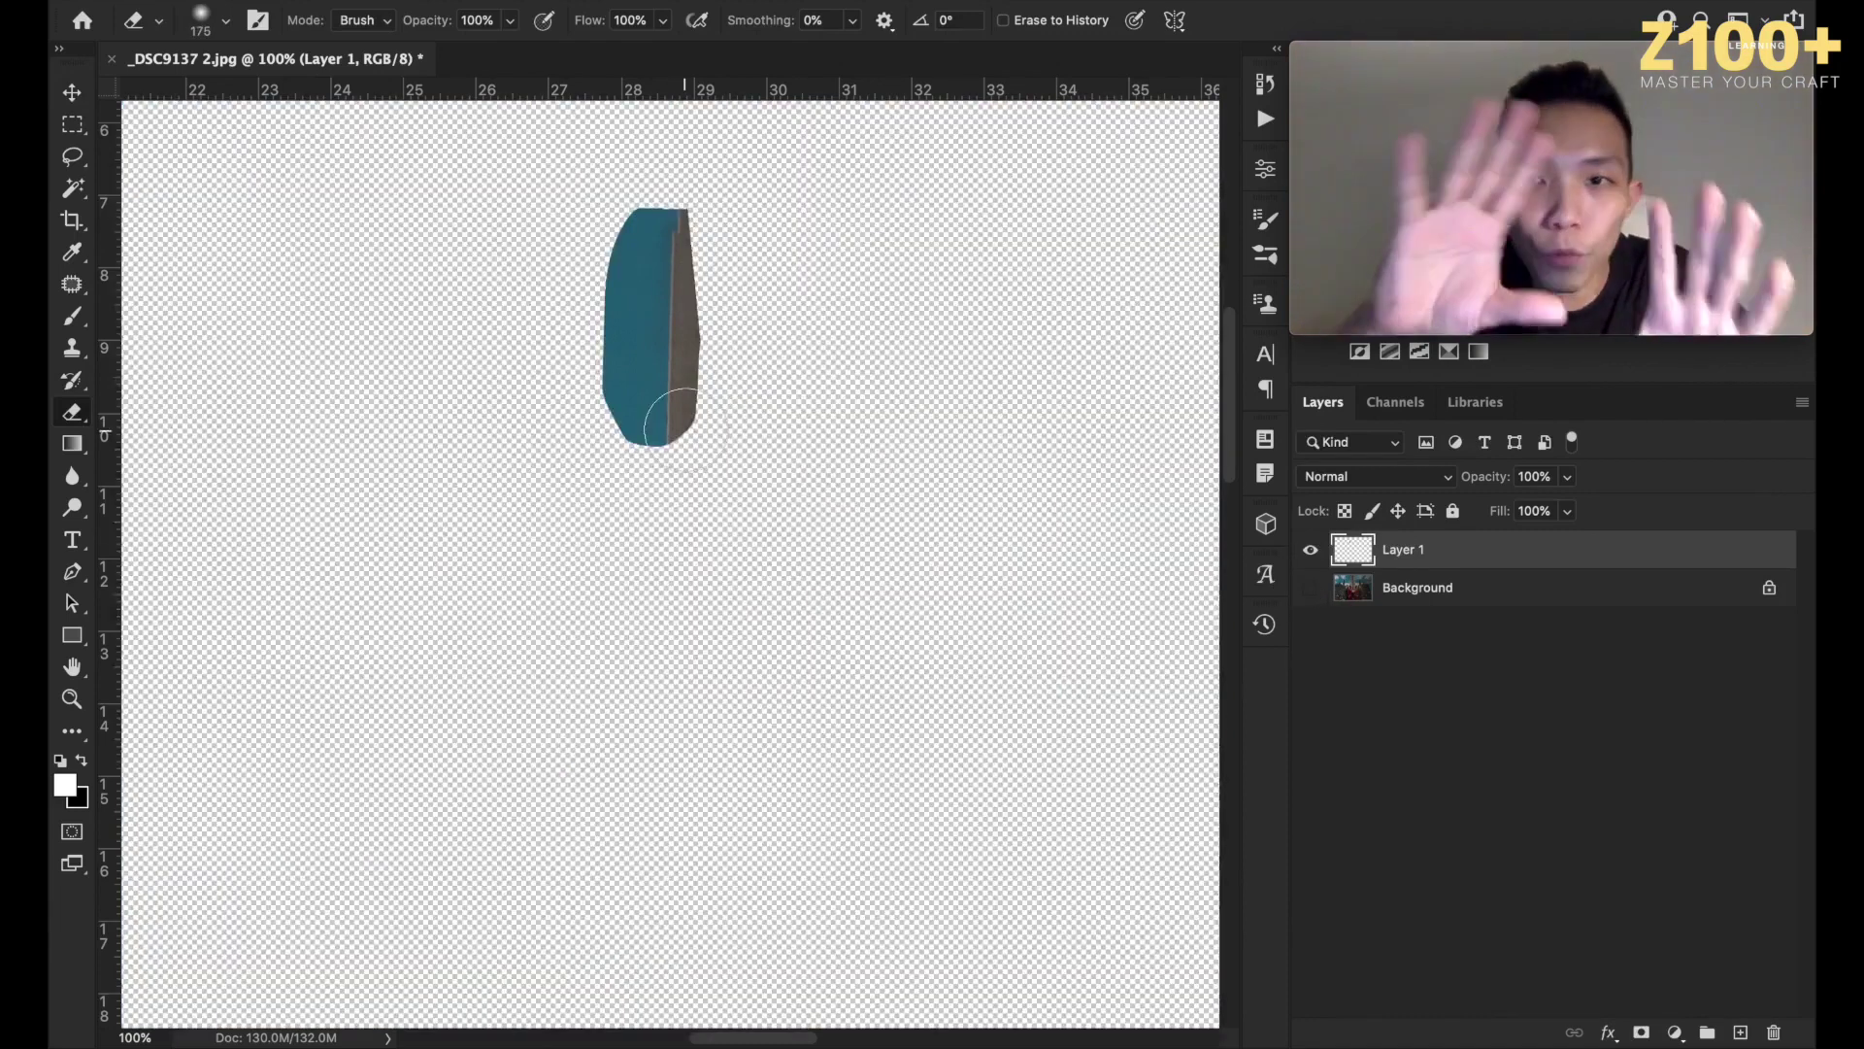
click(72, 92)
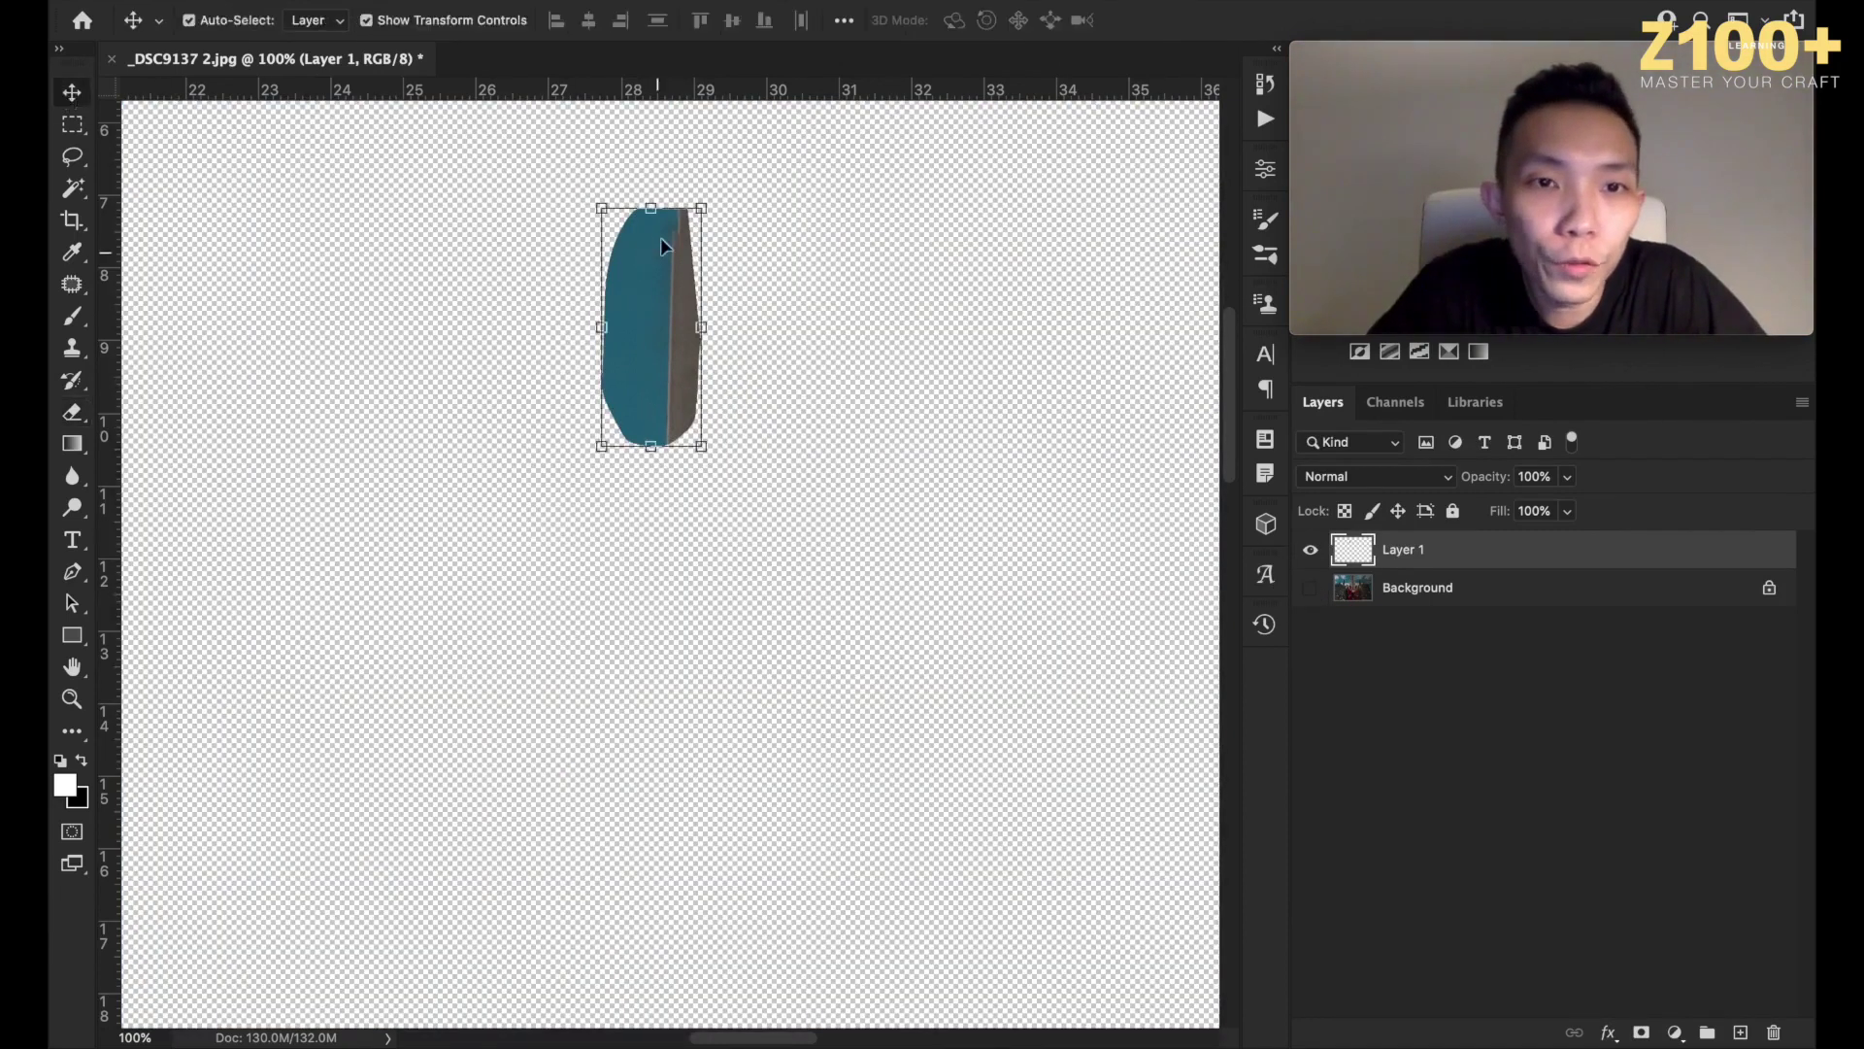
drag(652, 209, 672, 218)
key(ctrl+z)
key(Return)
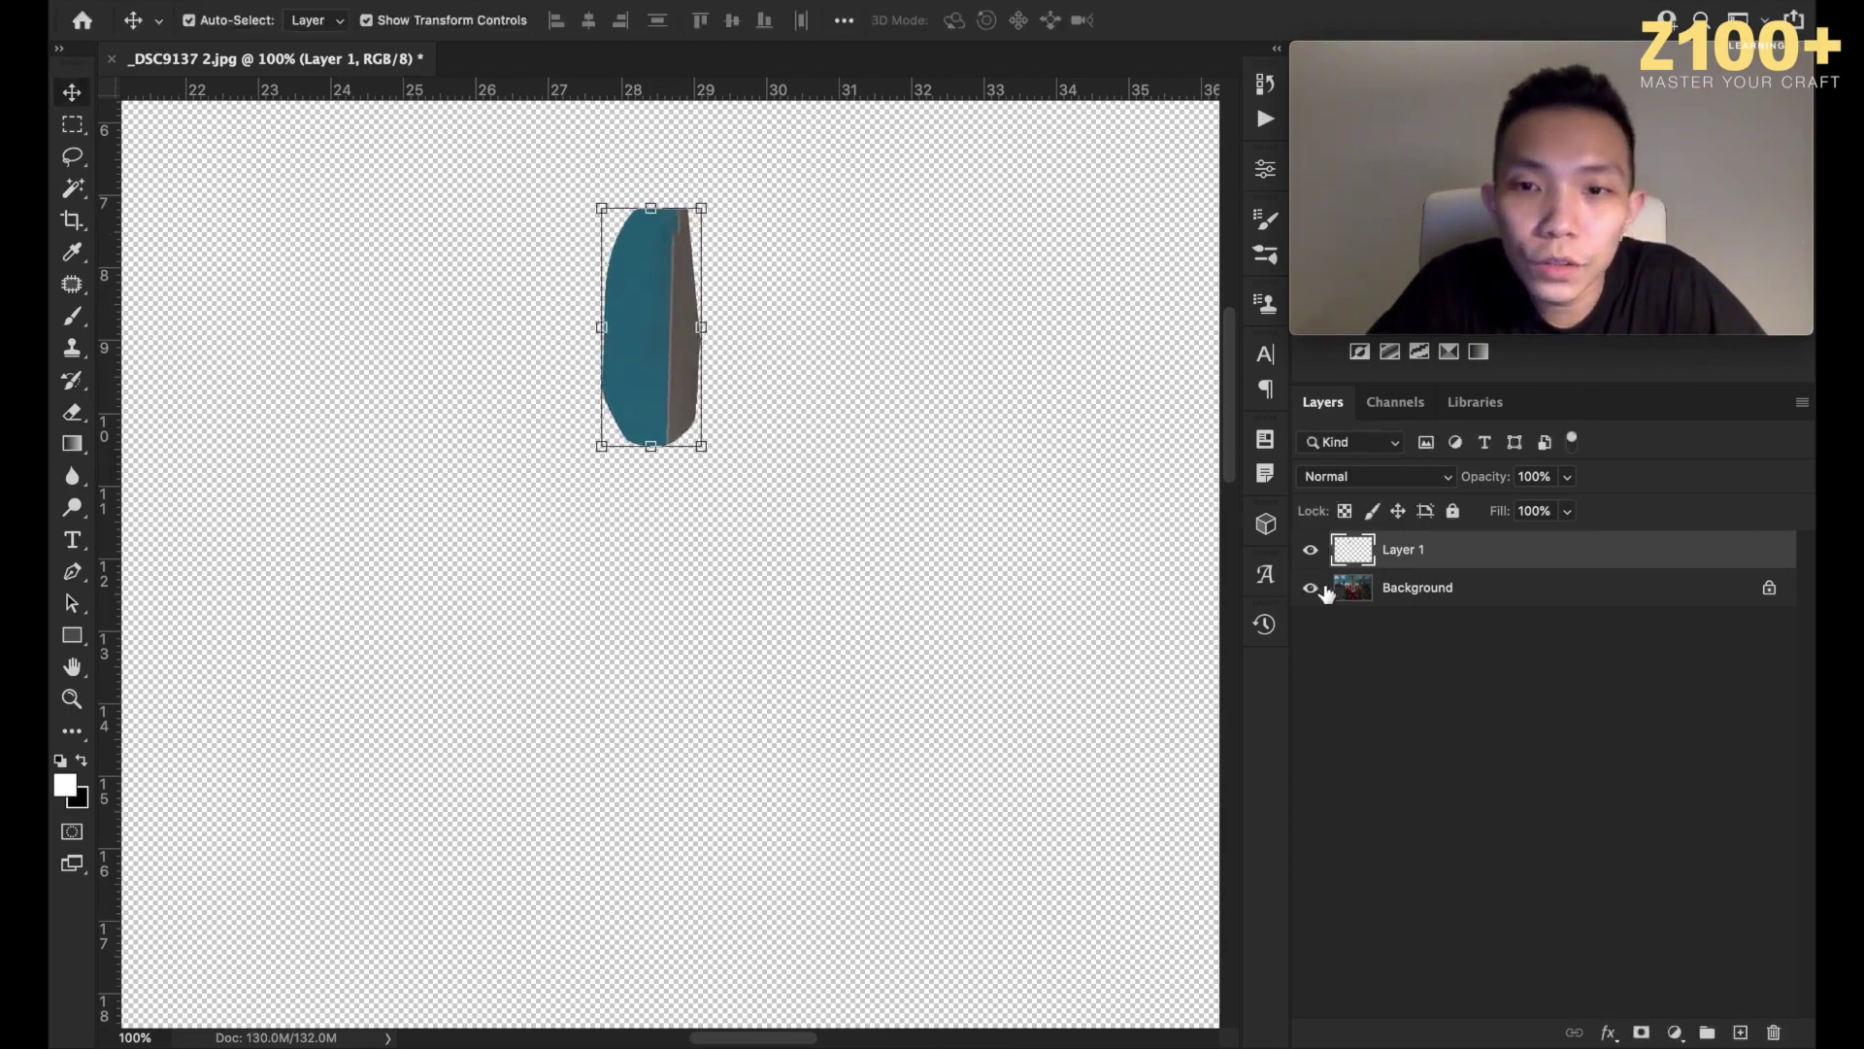
click(1311, 587)
Blend the copied strip into the pillar edge with the Eraser, reducing its size to 60, and merge the strip into the Background.
click(72, 411)
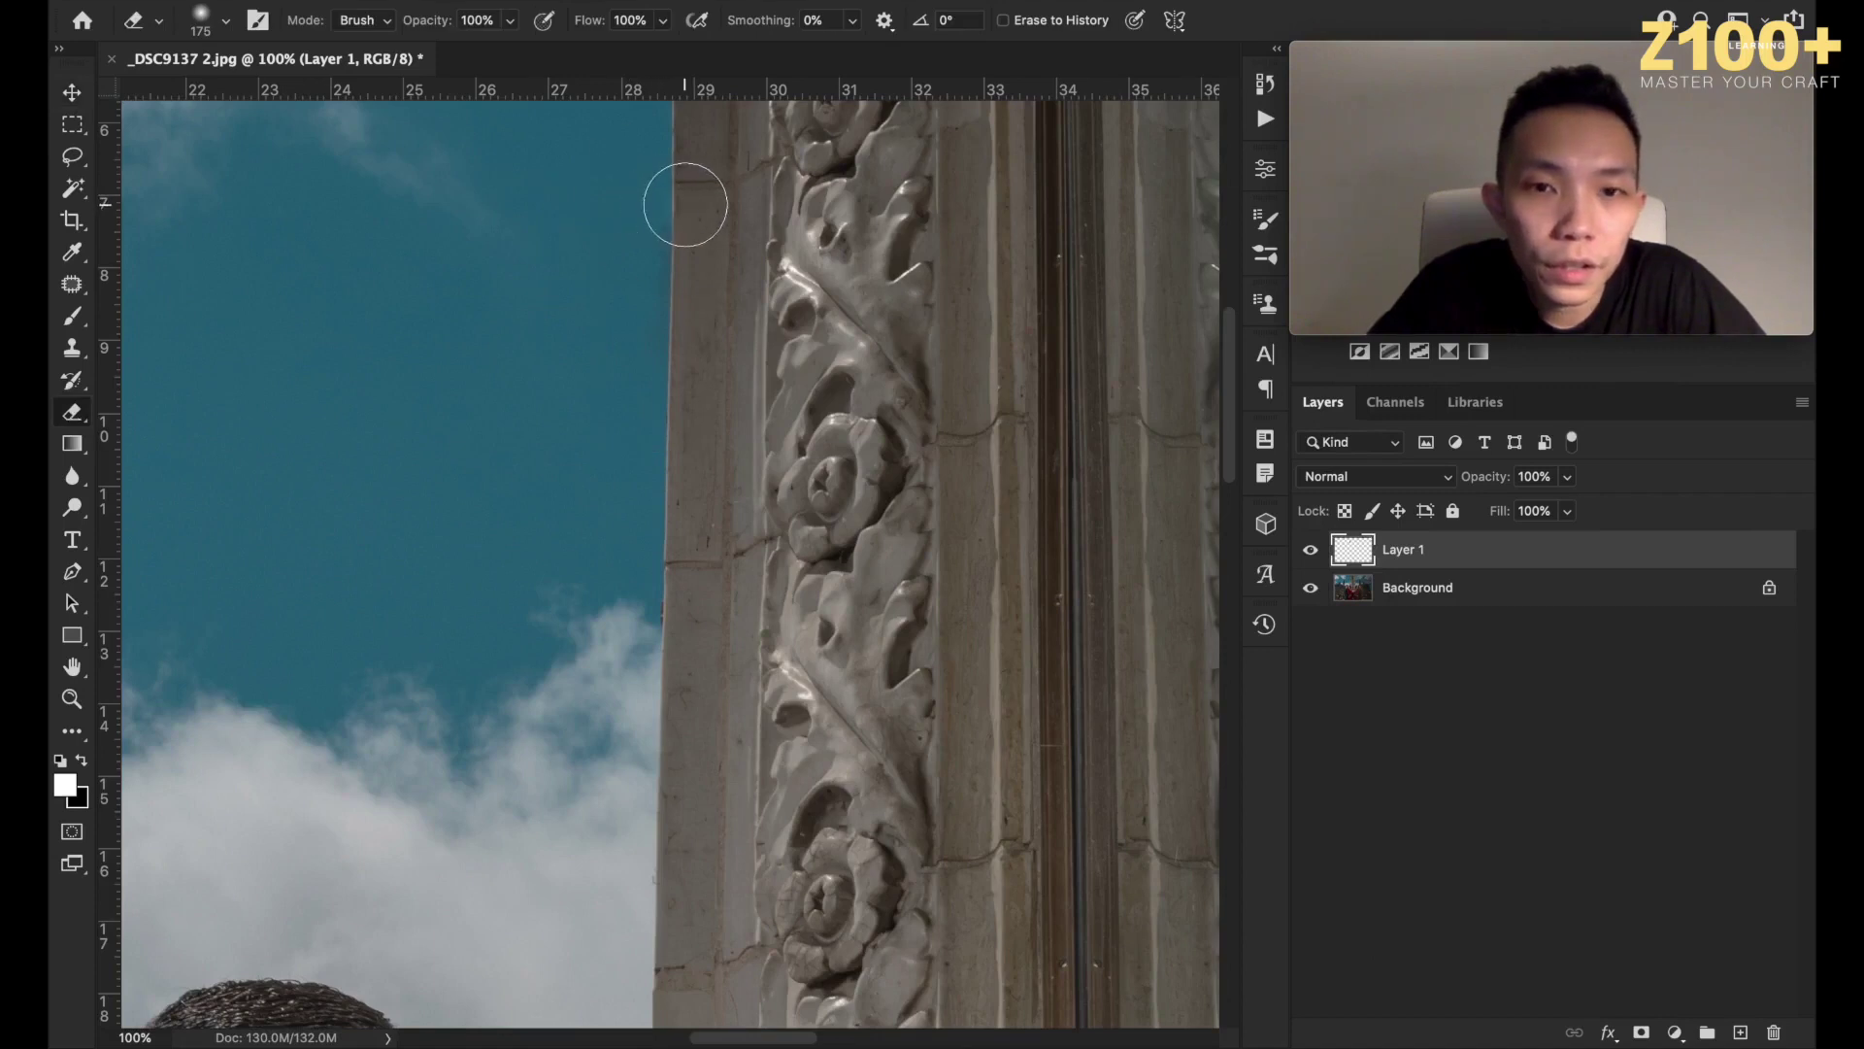
key(bracketleft)
key(bracketleft)
key(bracketleft)
key(bracketleft)
key(bracketleft)
key(bracketleft)
key(bracketleft)
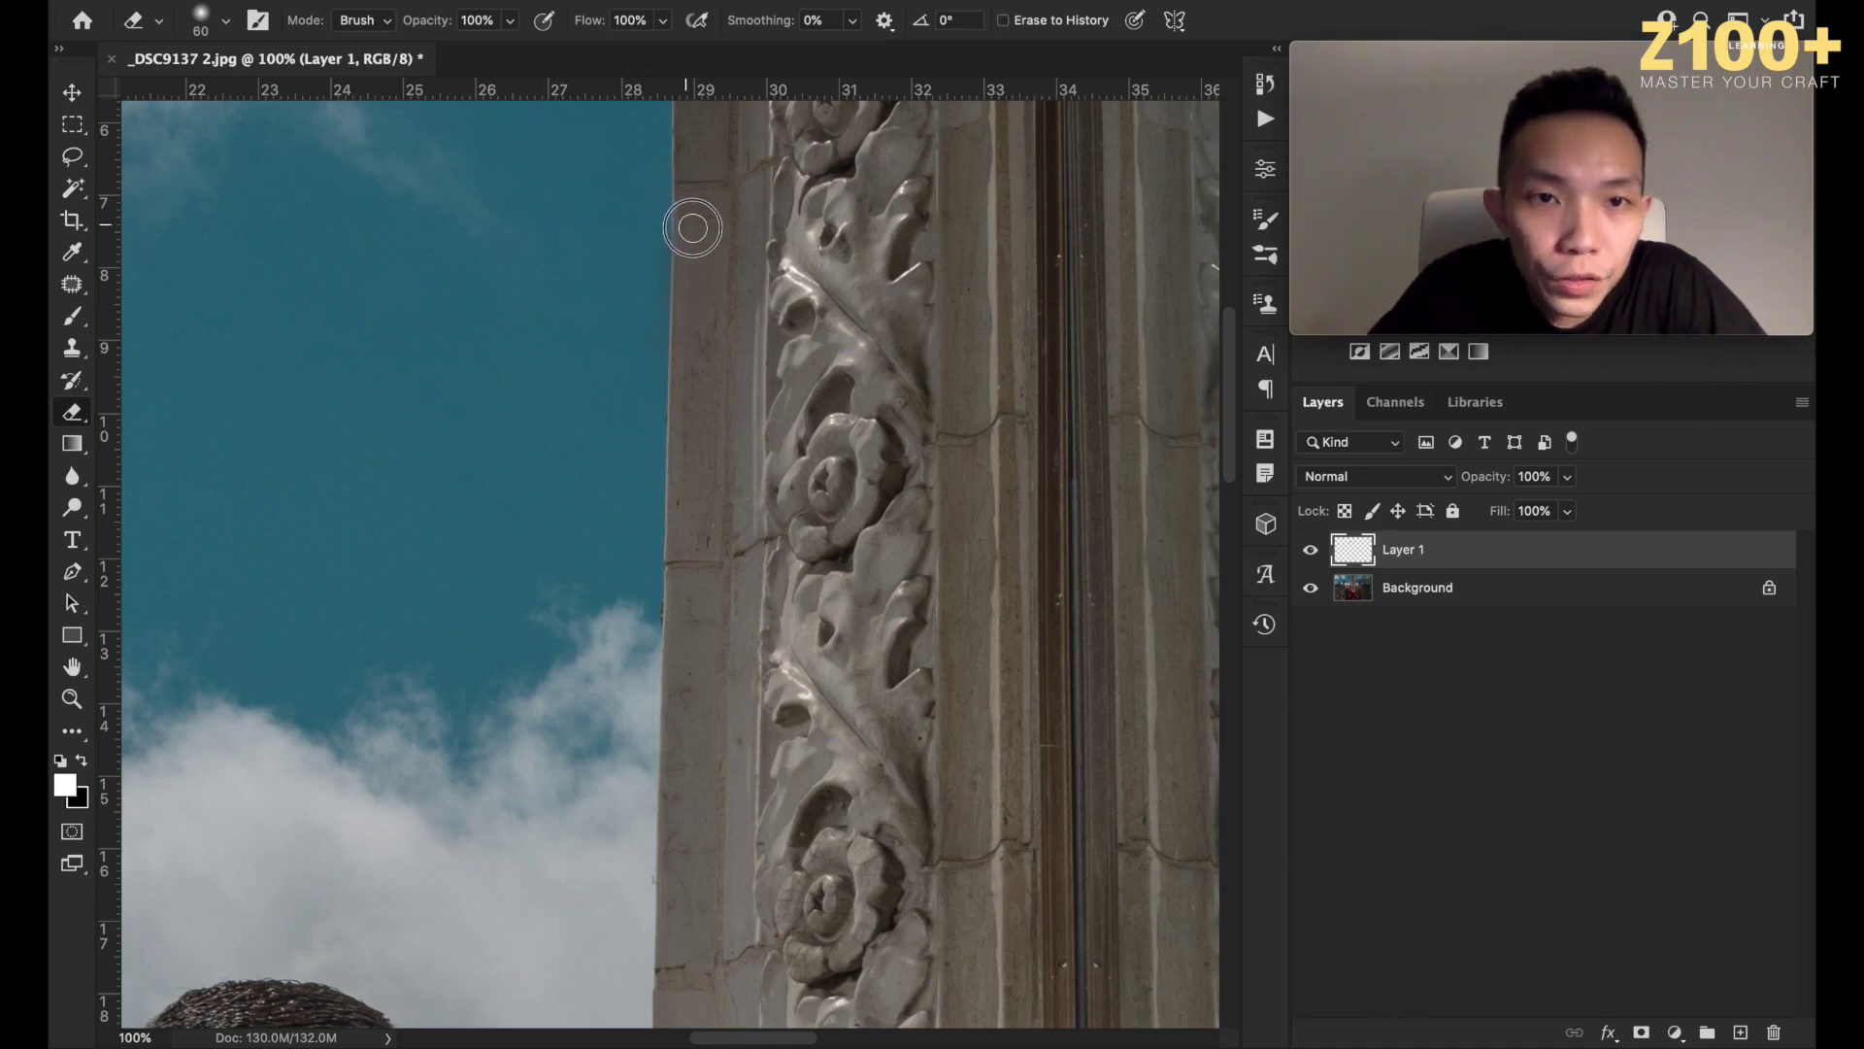
click(1451, 597)
key(ctrl+e)
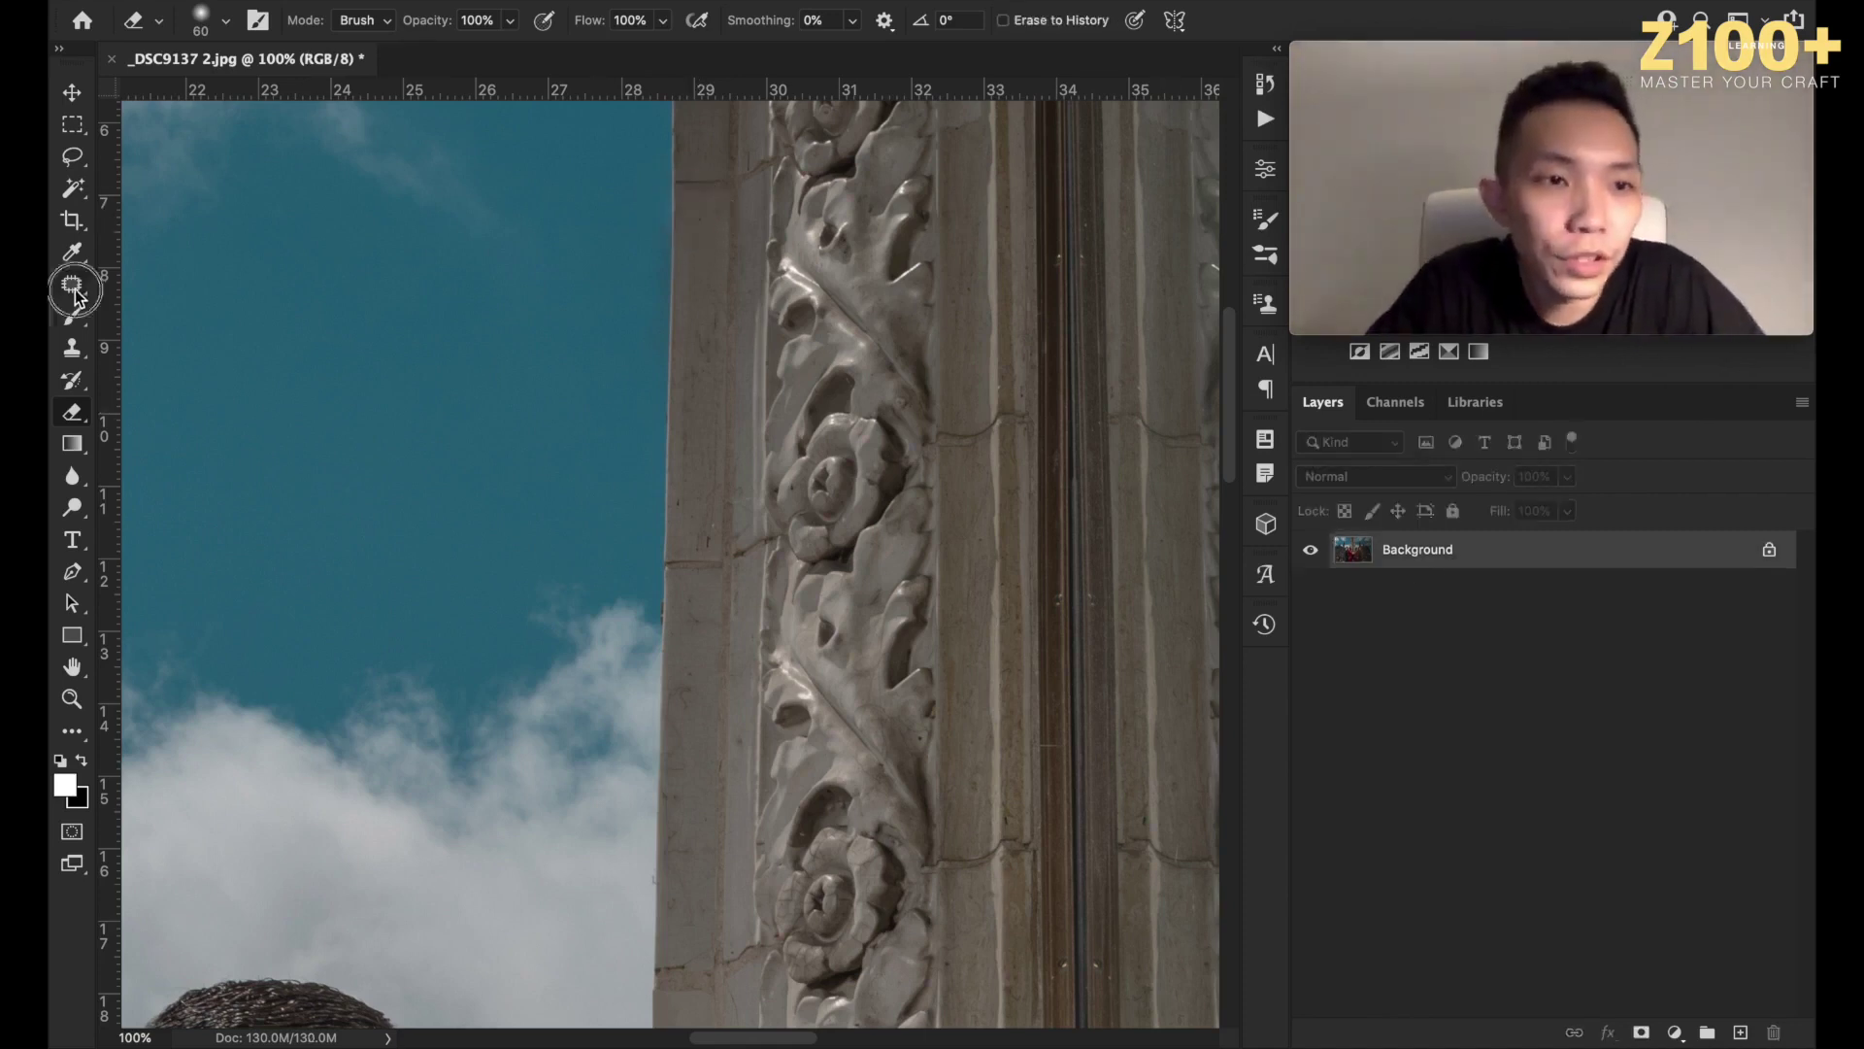
Touch up the remaining flaws along the pillar's sky-side edge with the Patch tool and deselect.
key(j)
mouse_move(689, 233)
mouse_down()
mouse_move(679, 216)
mouse_move(683, 291)
mouse_move(677, 268)
mouse_up()
drag(677, 335, 677, 344)
key(ctrl+d)
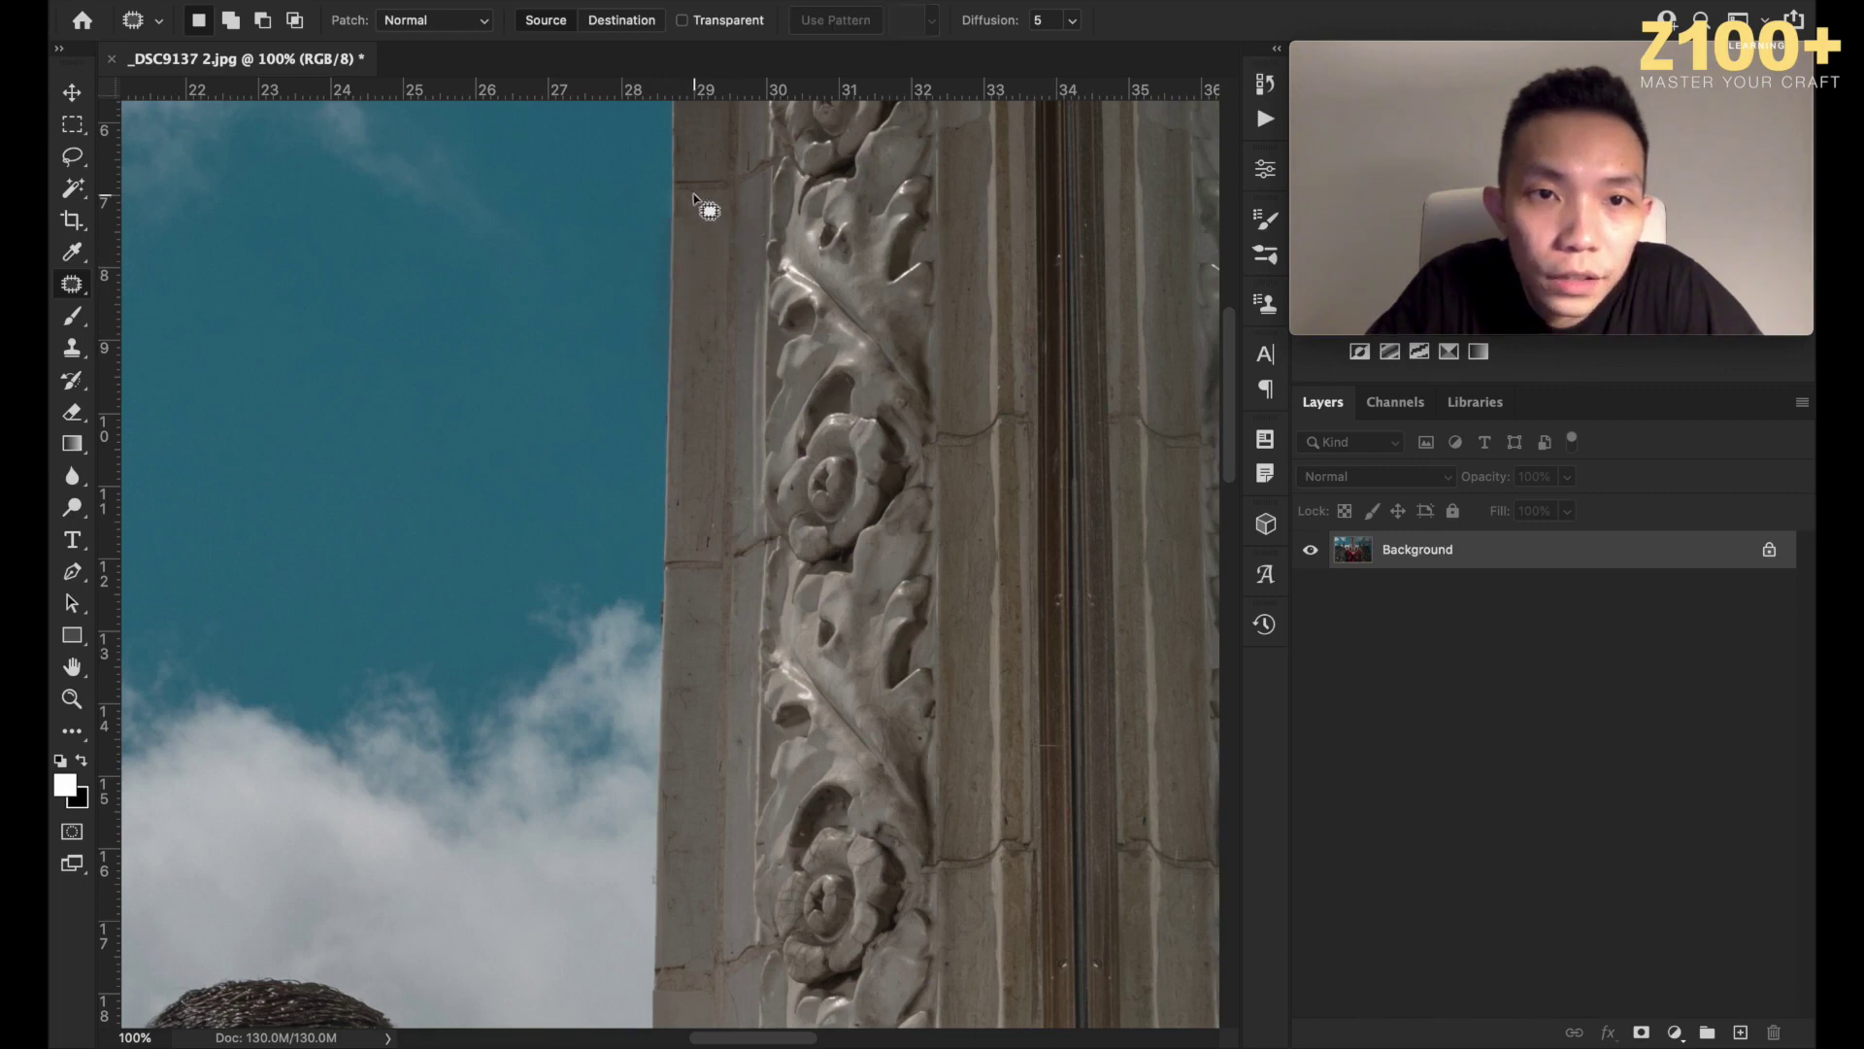
mouse_move(660, 194)
mouse_down()
mouse_move(695, 227)
mouse_move(677, 208)
mouse_move(674, 262)
mouse_up()
key(ctrl+d)
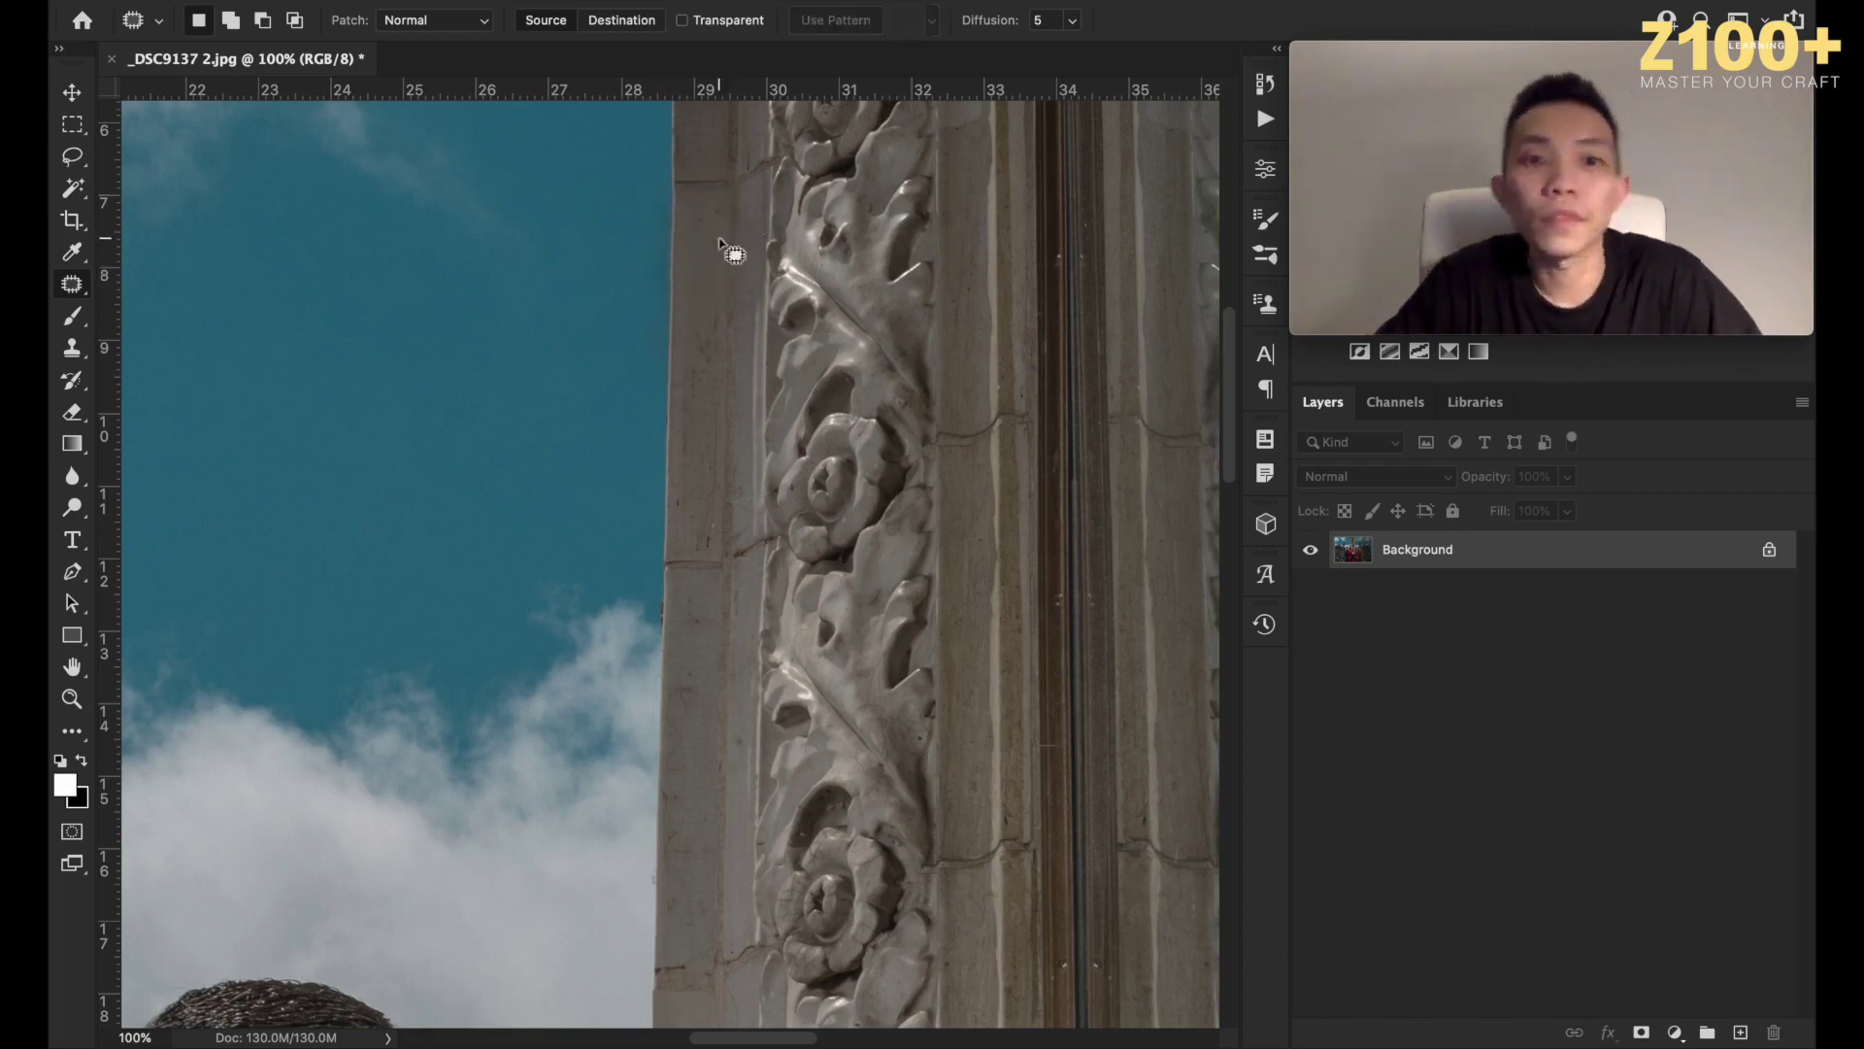
Duplicate the Background layer, leaving the original locked beneath the copy.
key(ctrl+minus)
key(ctrl+minus)
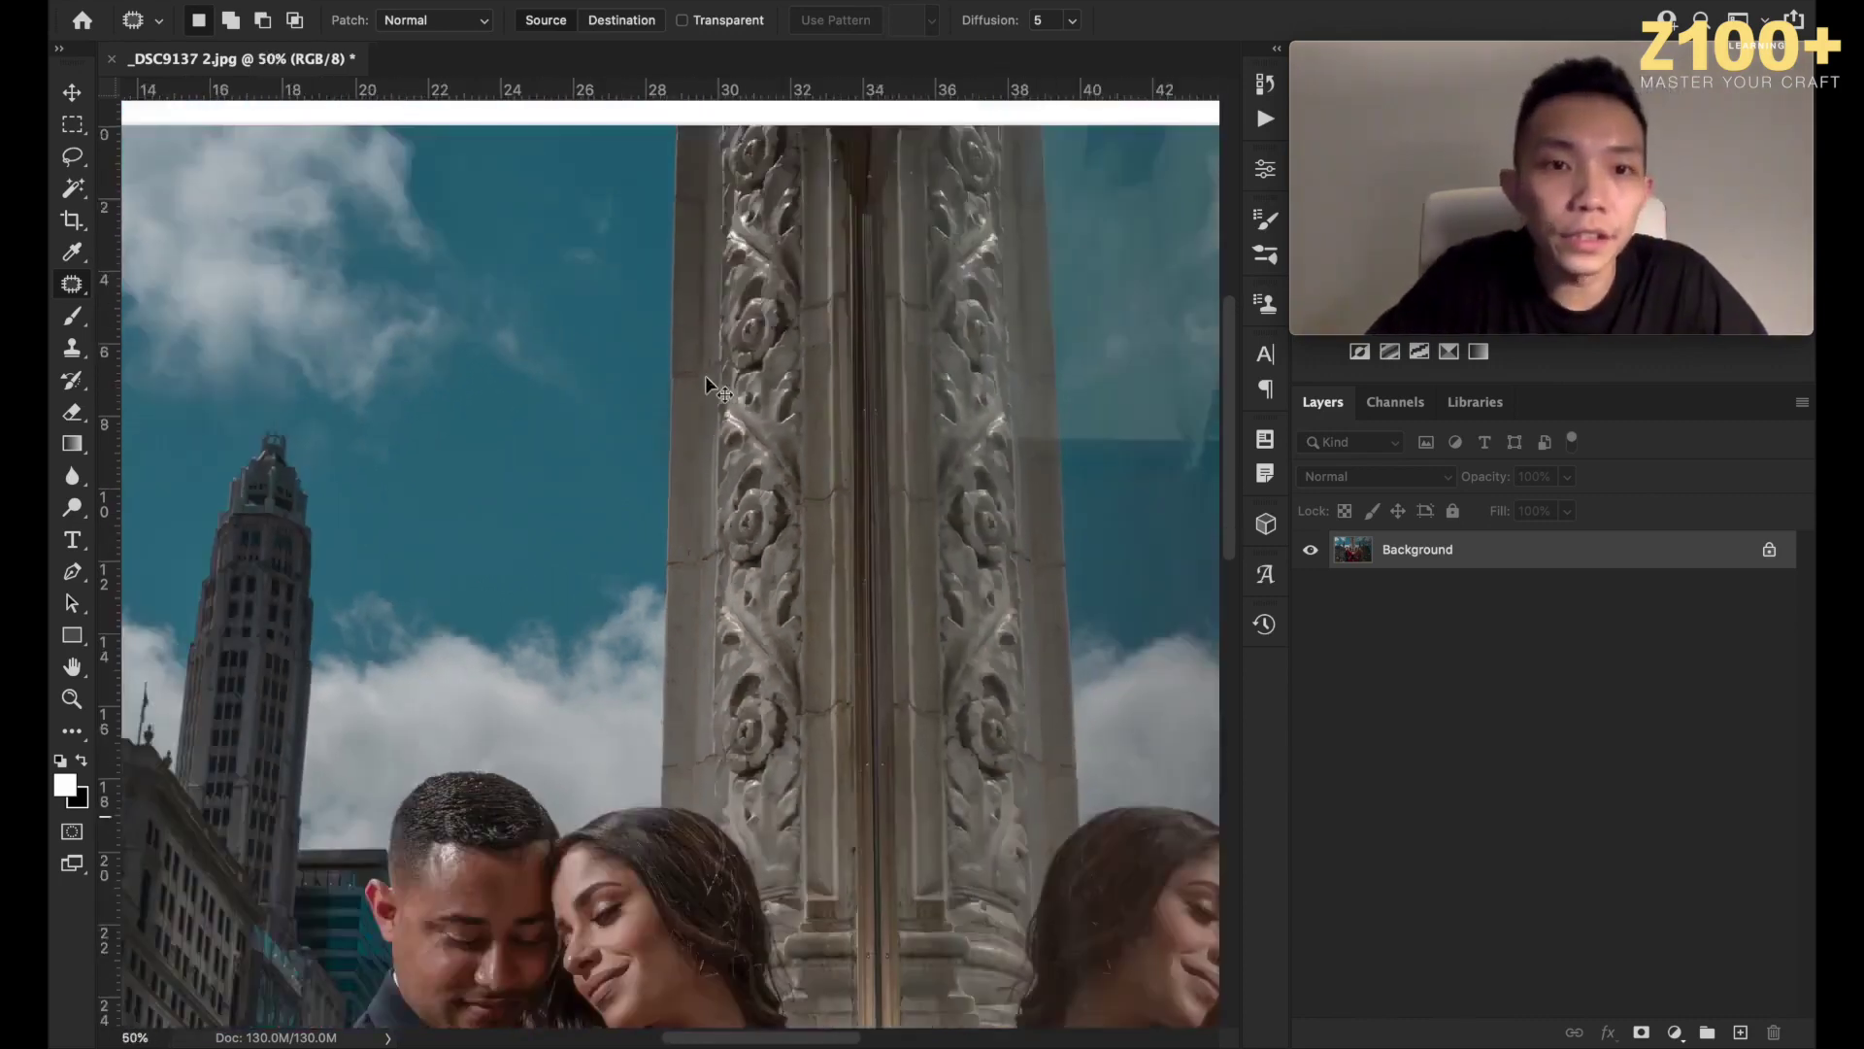
key(ctrl+minus)
key(ctrl+minus)
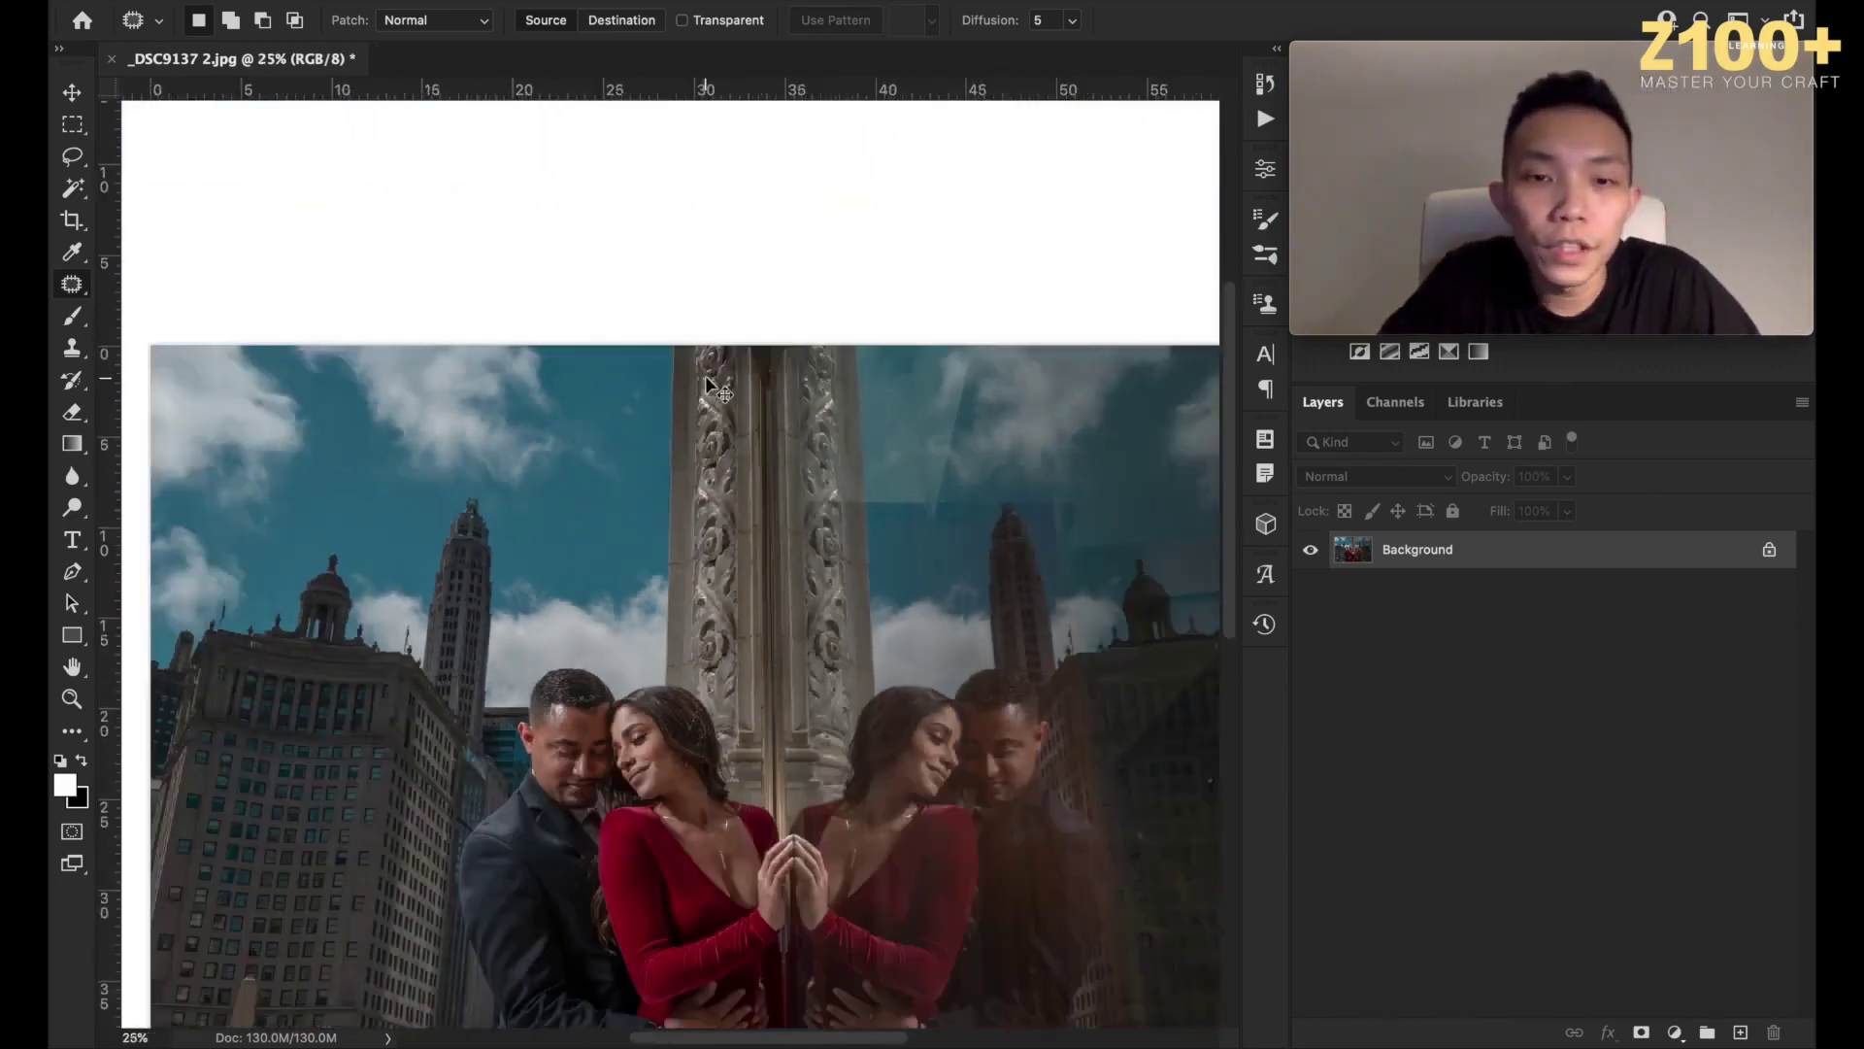
key(ctrl+minus)
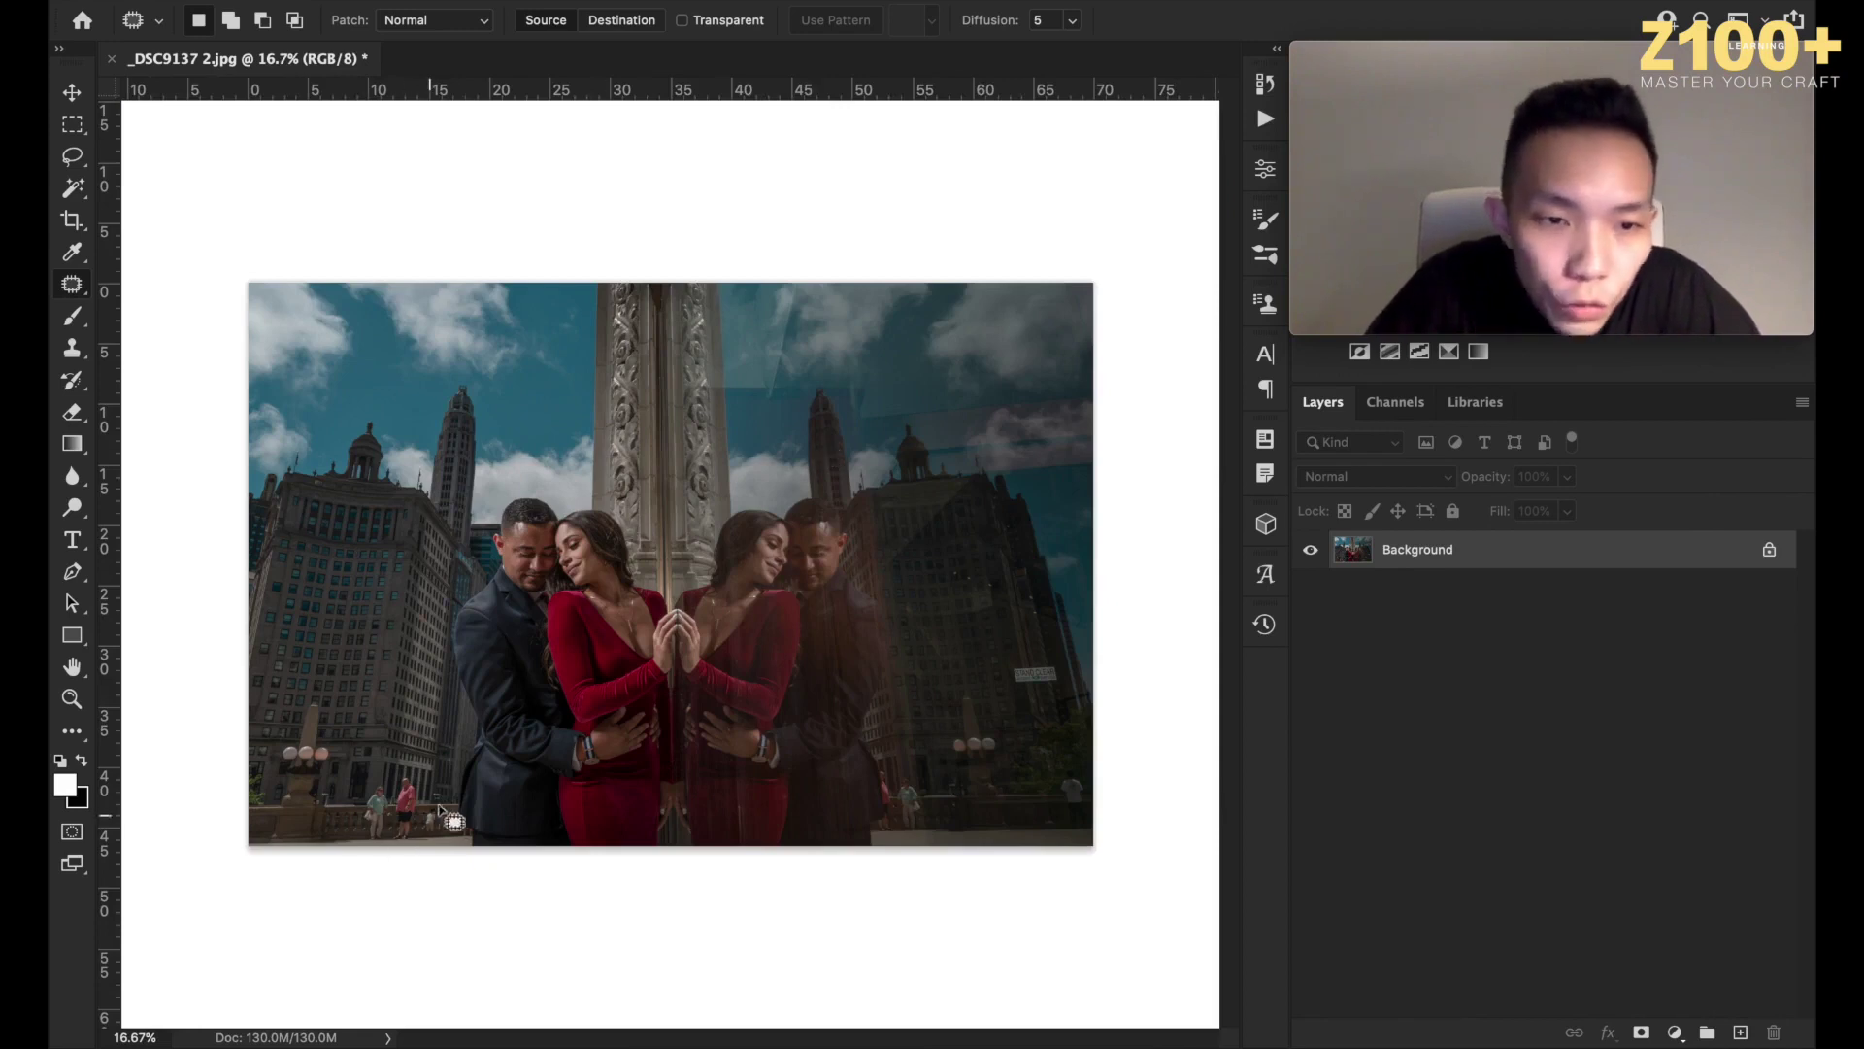
click(76, 93)
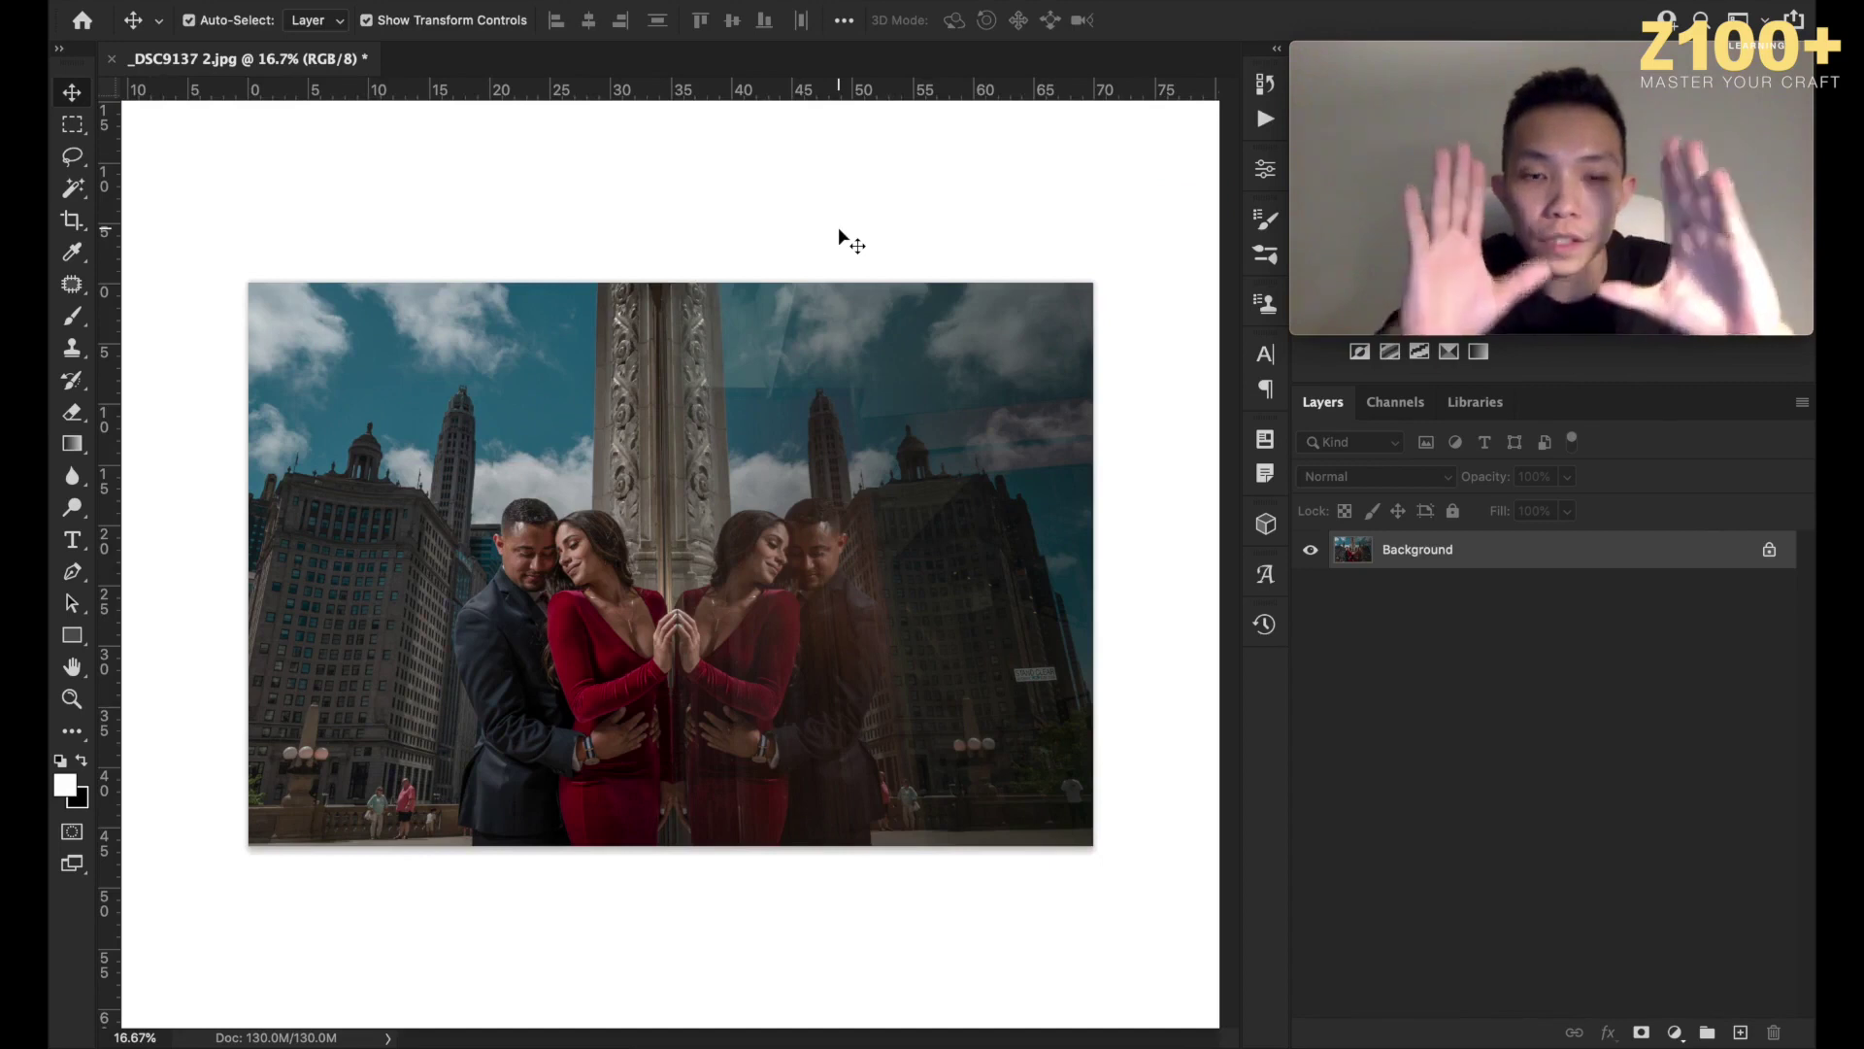
double_click(1517, 563)
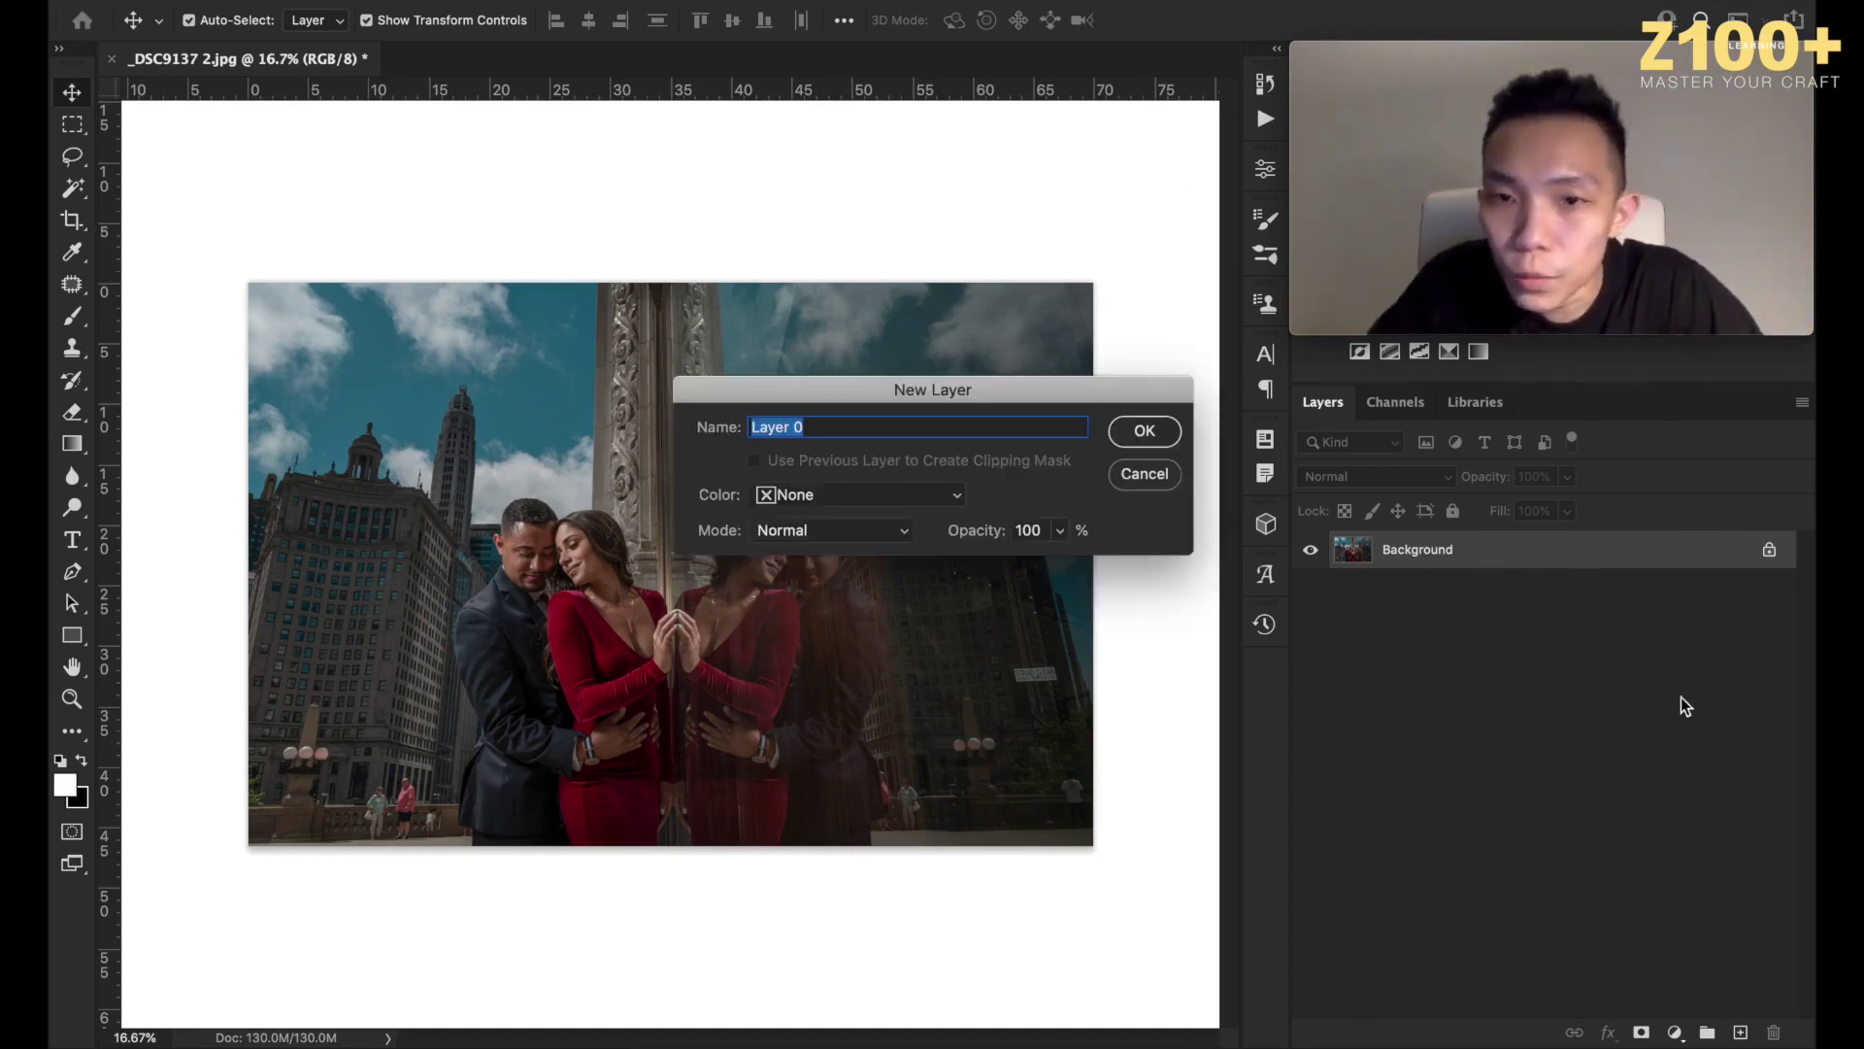
click(1176, 480)
drag(1529, 550, 1742, 1035)
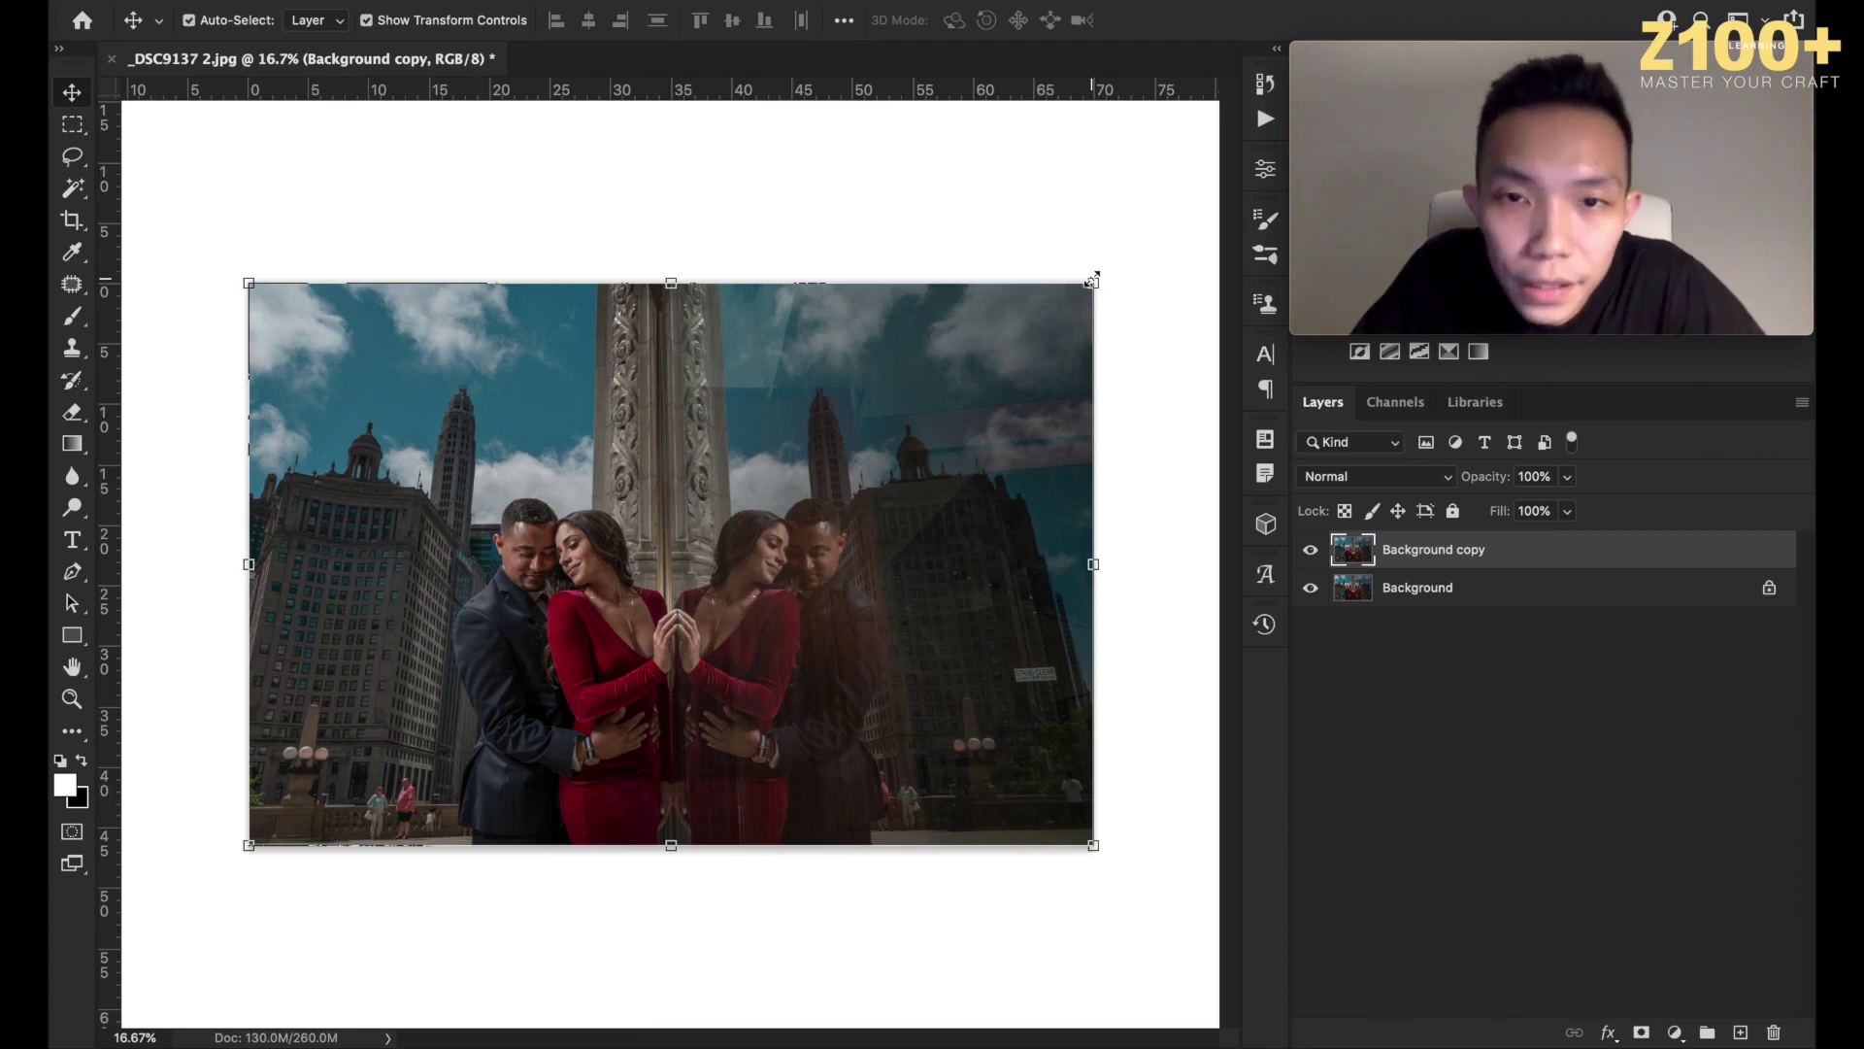
Distort the Background copy by pulling its upper-right corner outward and upward, checking the tower tops for level, and apply the transform.
mouse_move(1094, 286)
mouse_down()
mouse_move(1123, 286)
mouse_move(1105, 212)
mouse_move(970, 300)
mouse_move(1020, 428)
mouse_move(1103, 404)
mouse_move(1158, 300)
mouse_move(1079, 213)
mouse_move(970, 304)
mouse_move(1040, 417)
mouse_move(1149, 344)
mouse_move(1127, 304)
mouse_move(957, 366)
mouse_move(1080, 433)
mouse_move(1124, 282)
mouse_move(1034, 284)
mouse_move(1074, 378)
mouse_move(1136, 321)
mouse_move(1112, 272)
mouse_move(1009, 237)
mouse_move(1115, 279)
mouse_move(1092, 287)
mouse_move(1105, 261)
mouse_up()
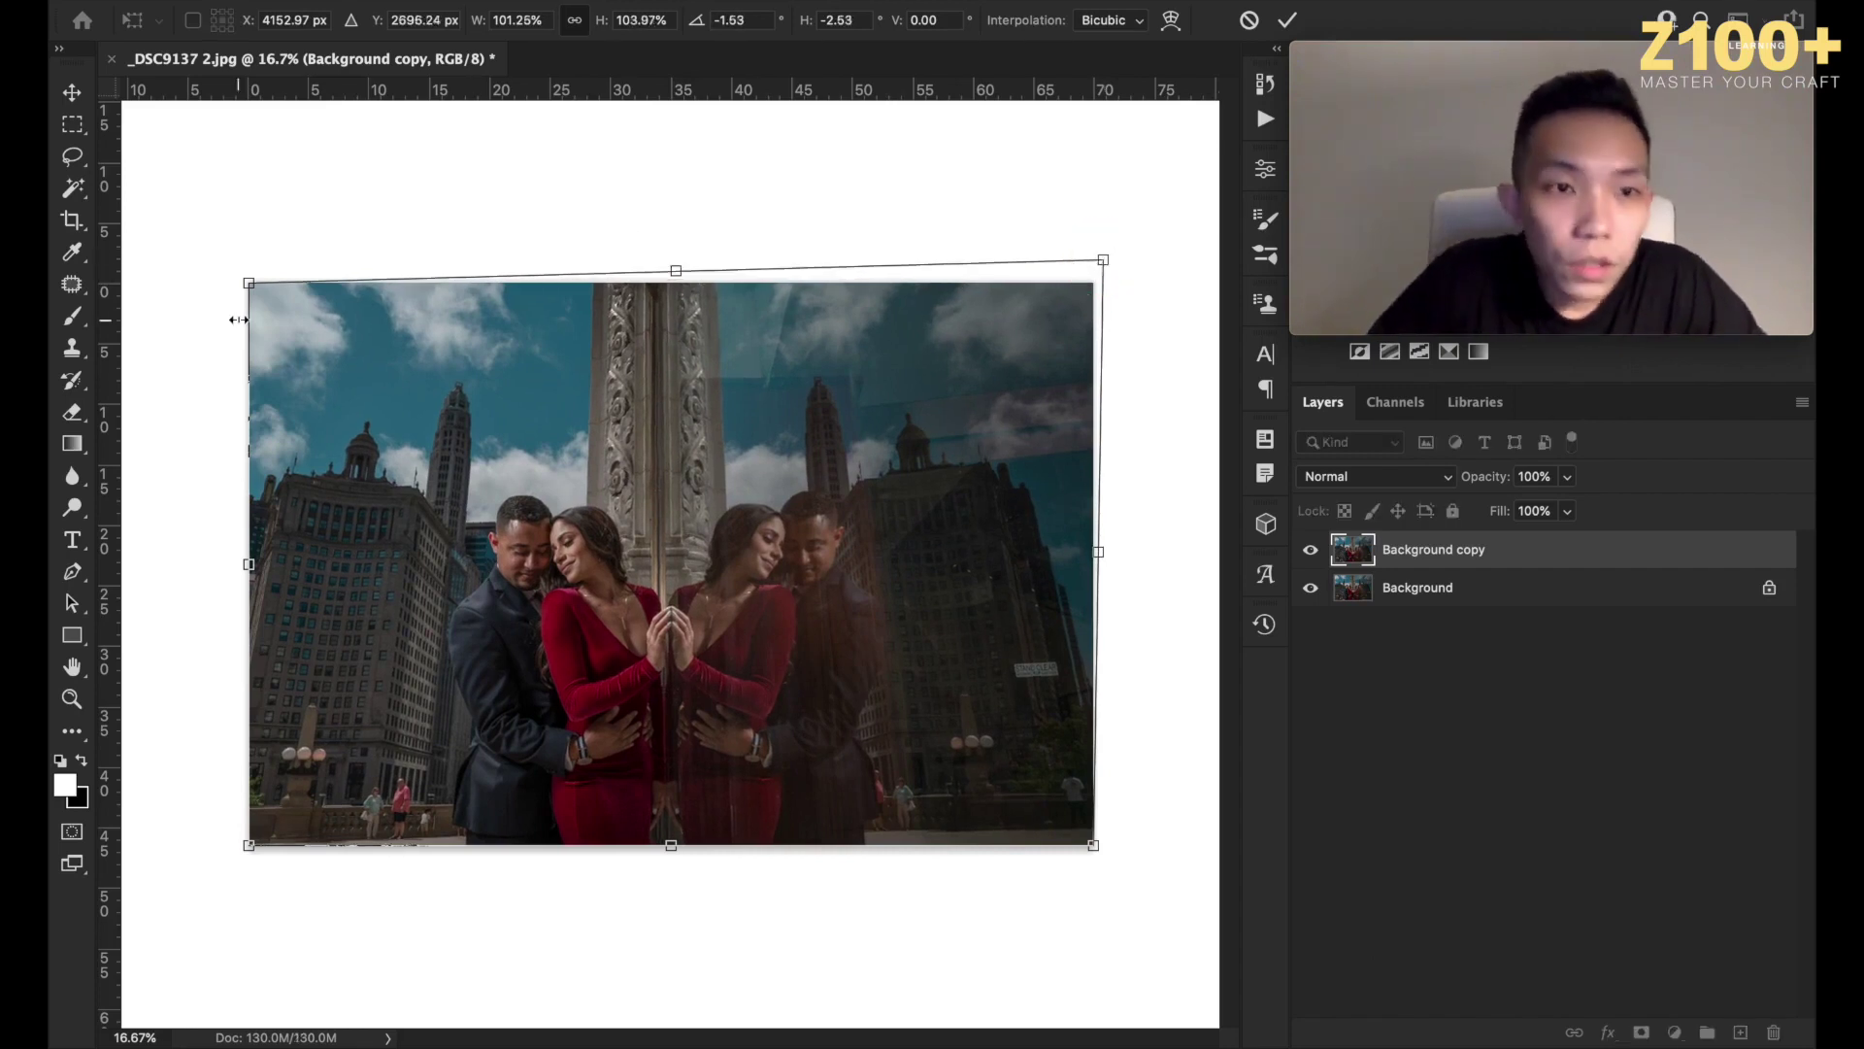
drag(108, 272, 60, 272)
drag(610, 95, 586, 375)
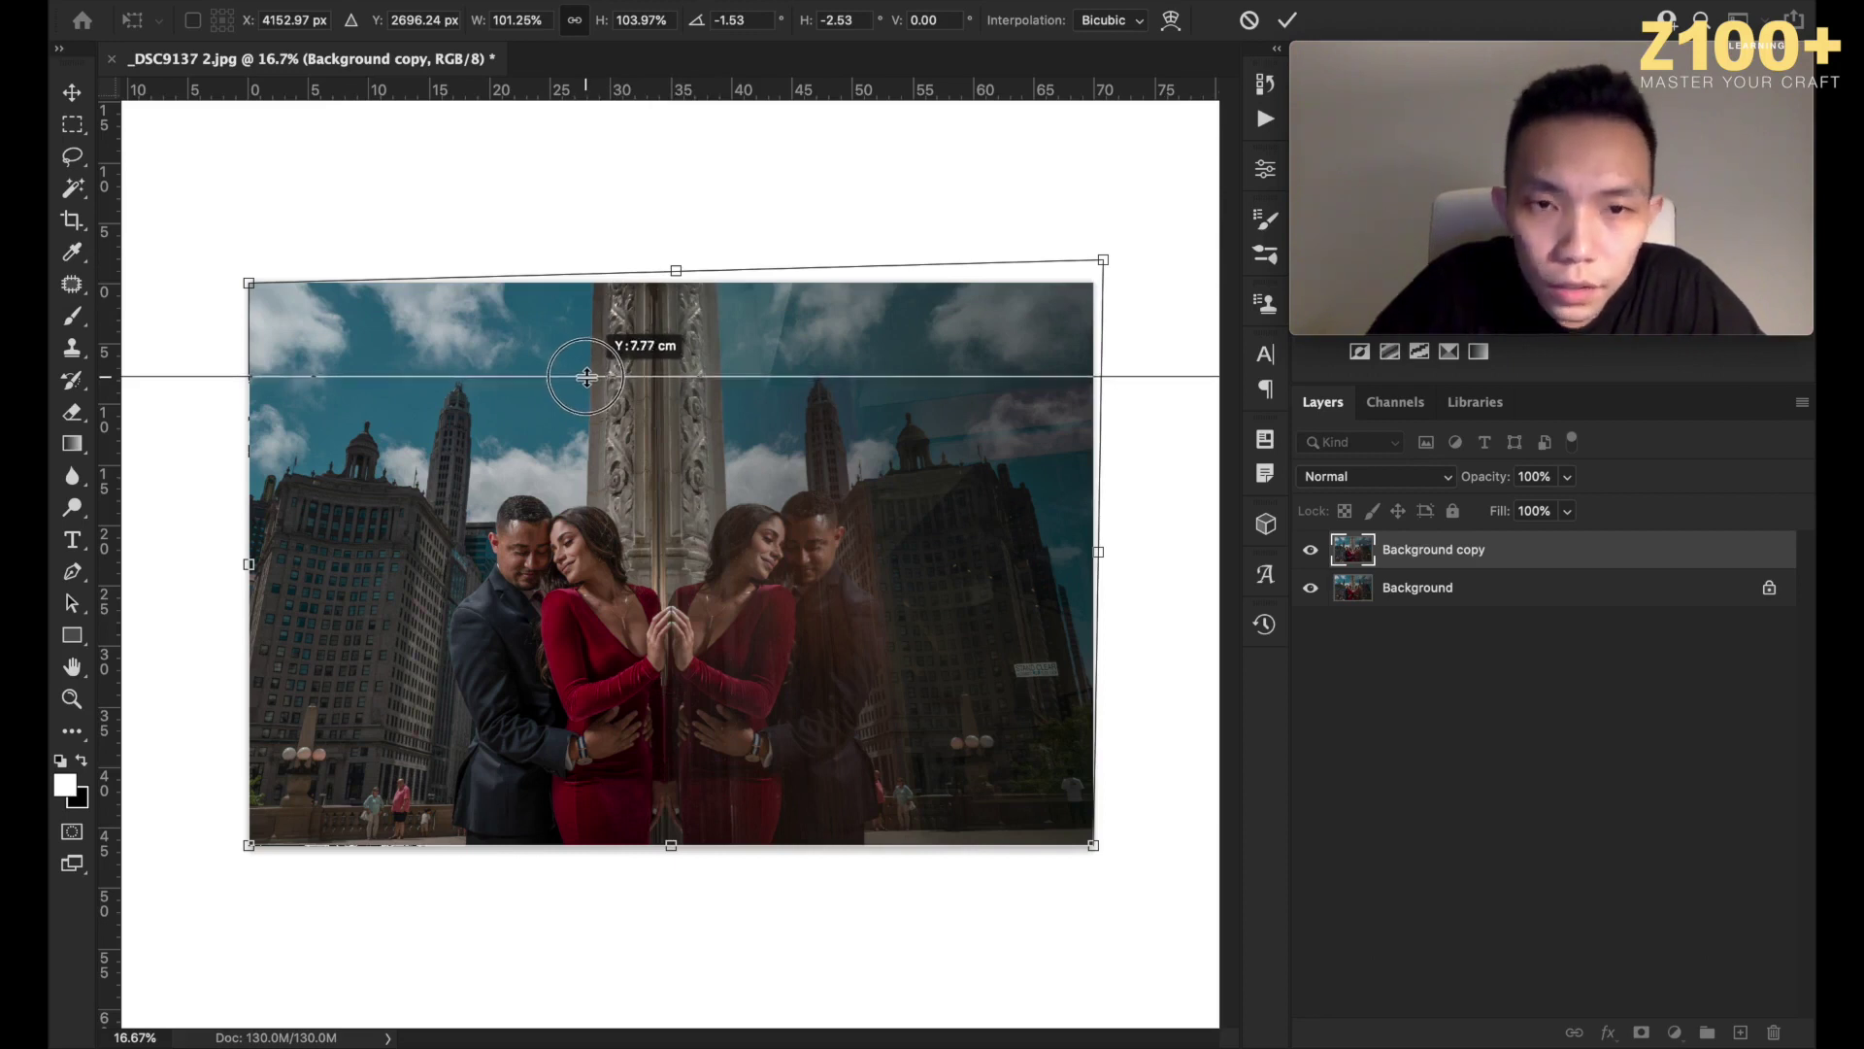
drag(586, 377, 586, 90)
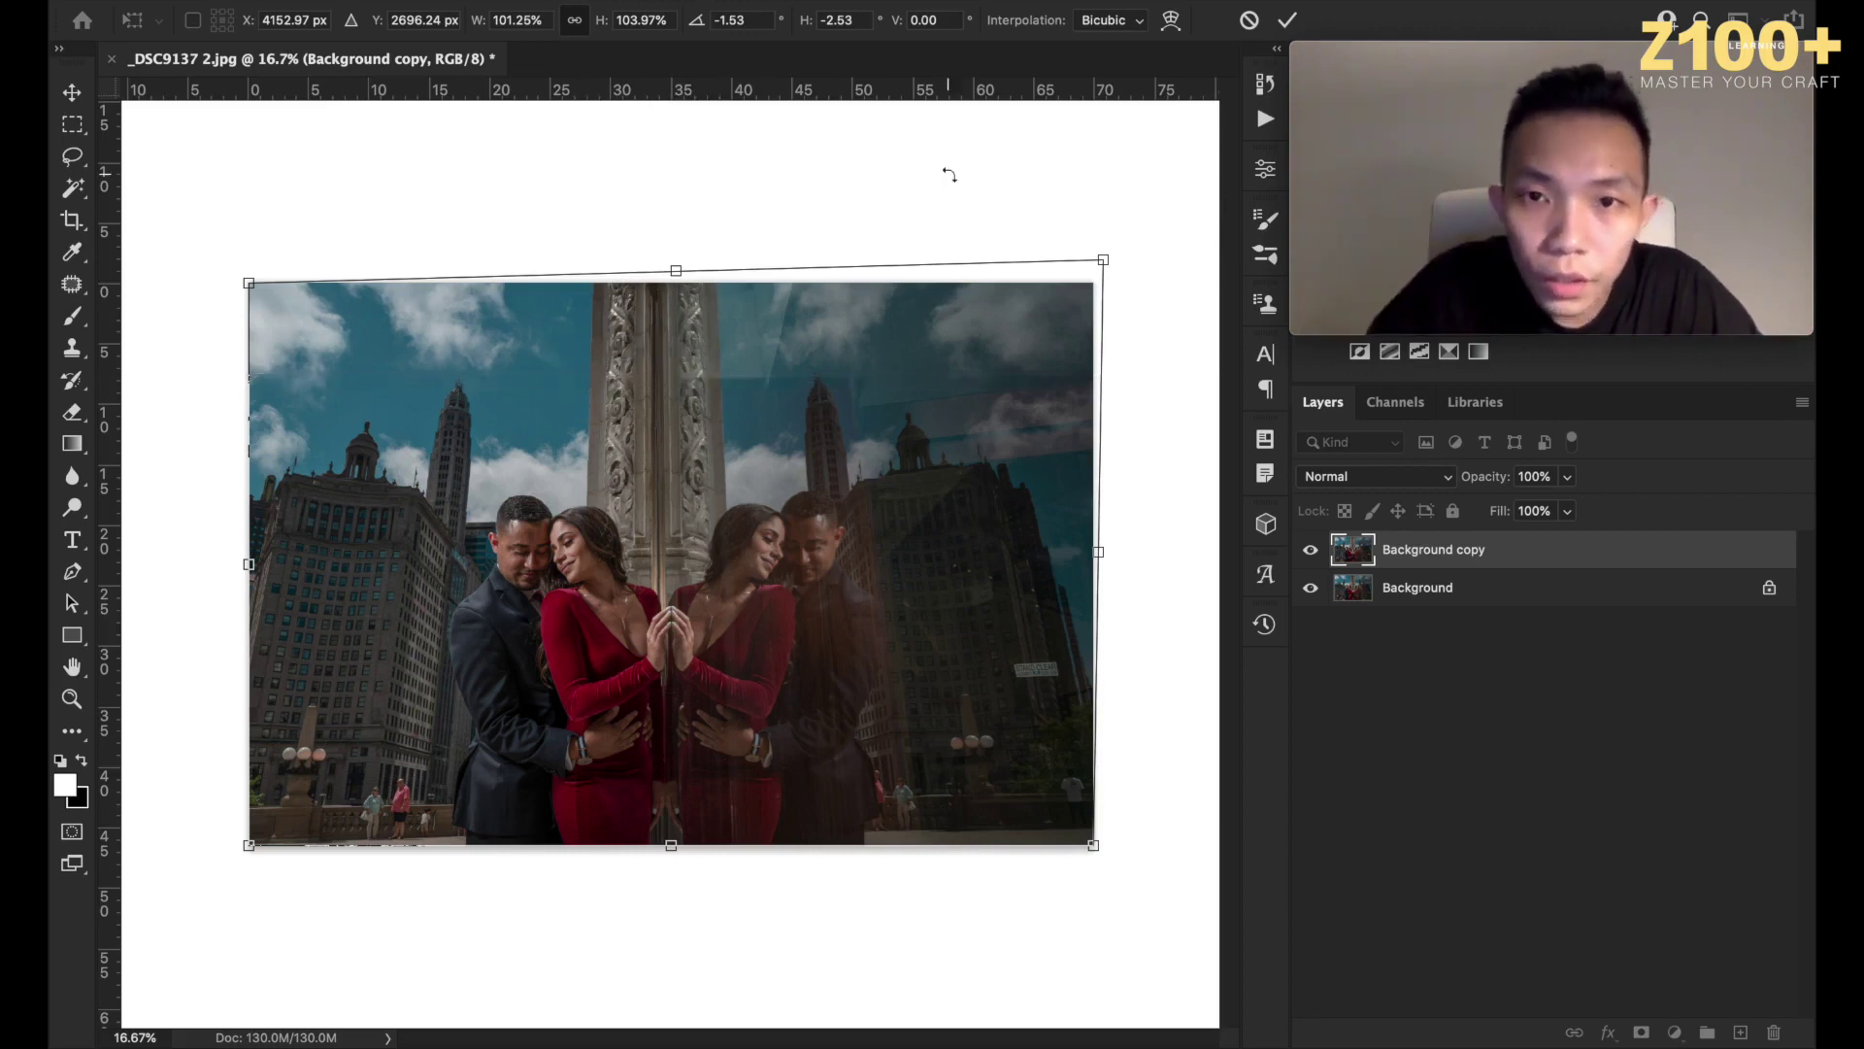
click(1104, 262)
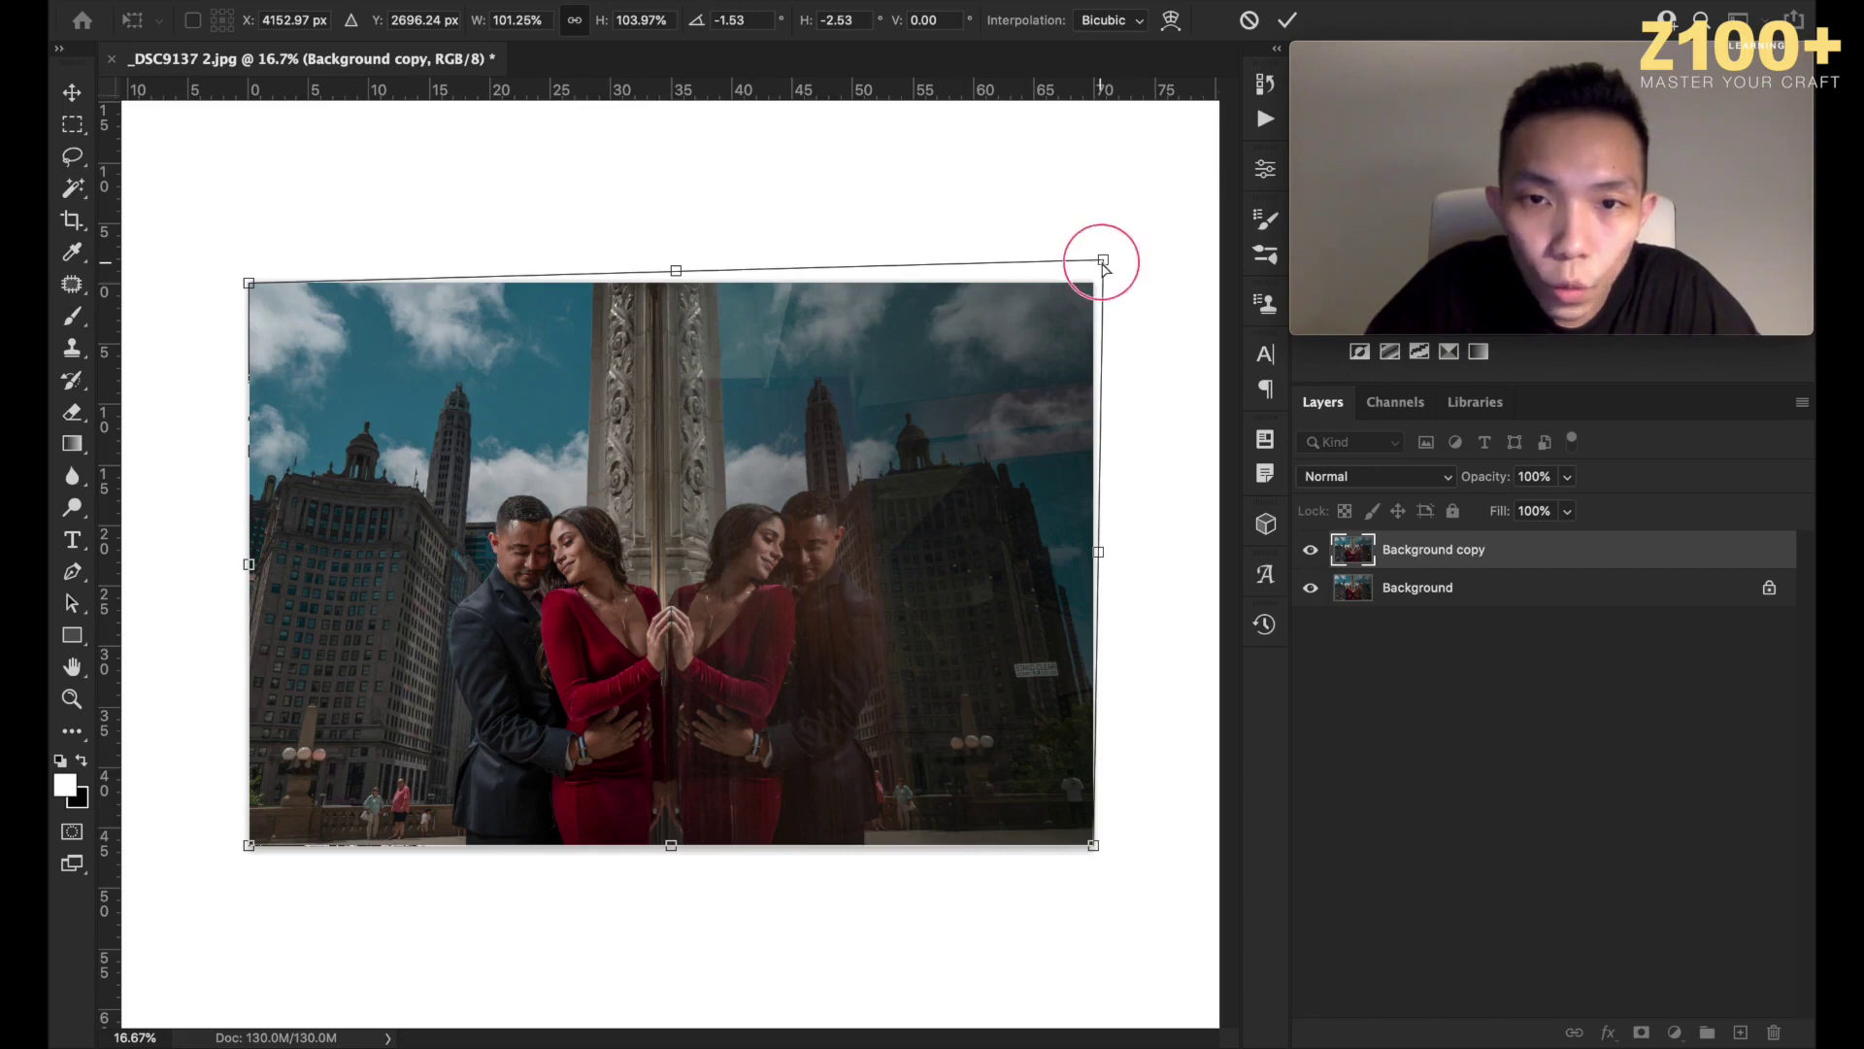
drag(1104, 267, 1103, 264)
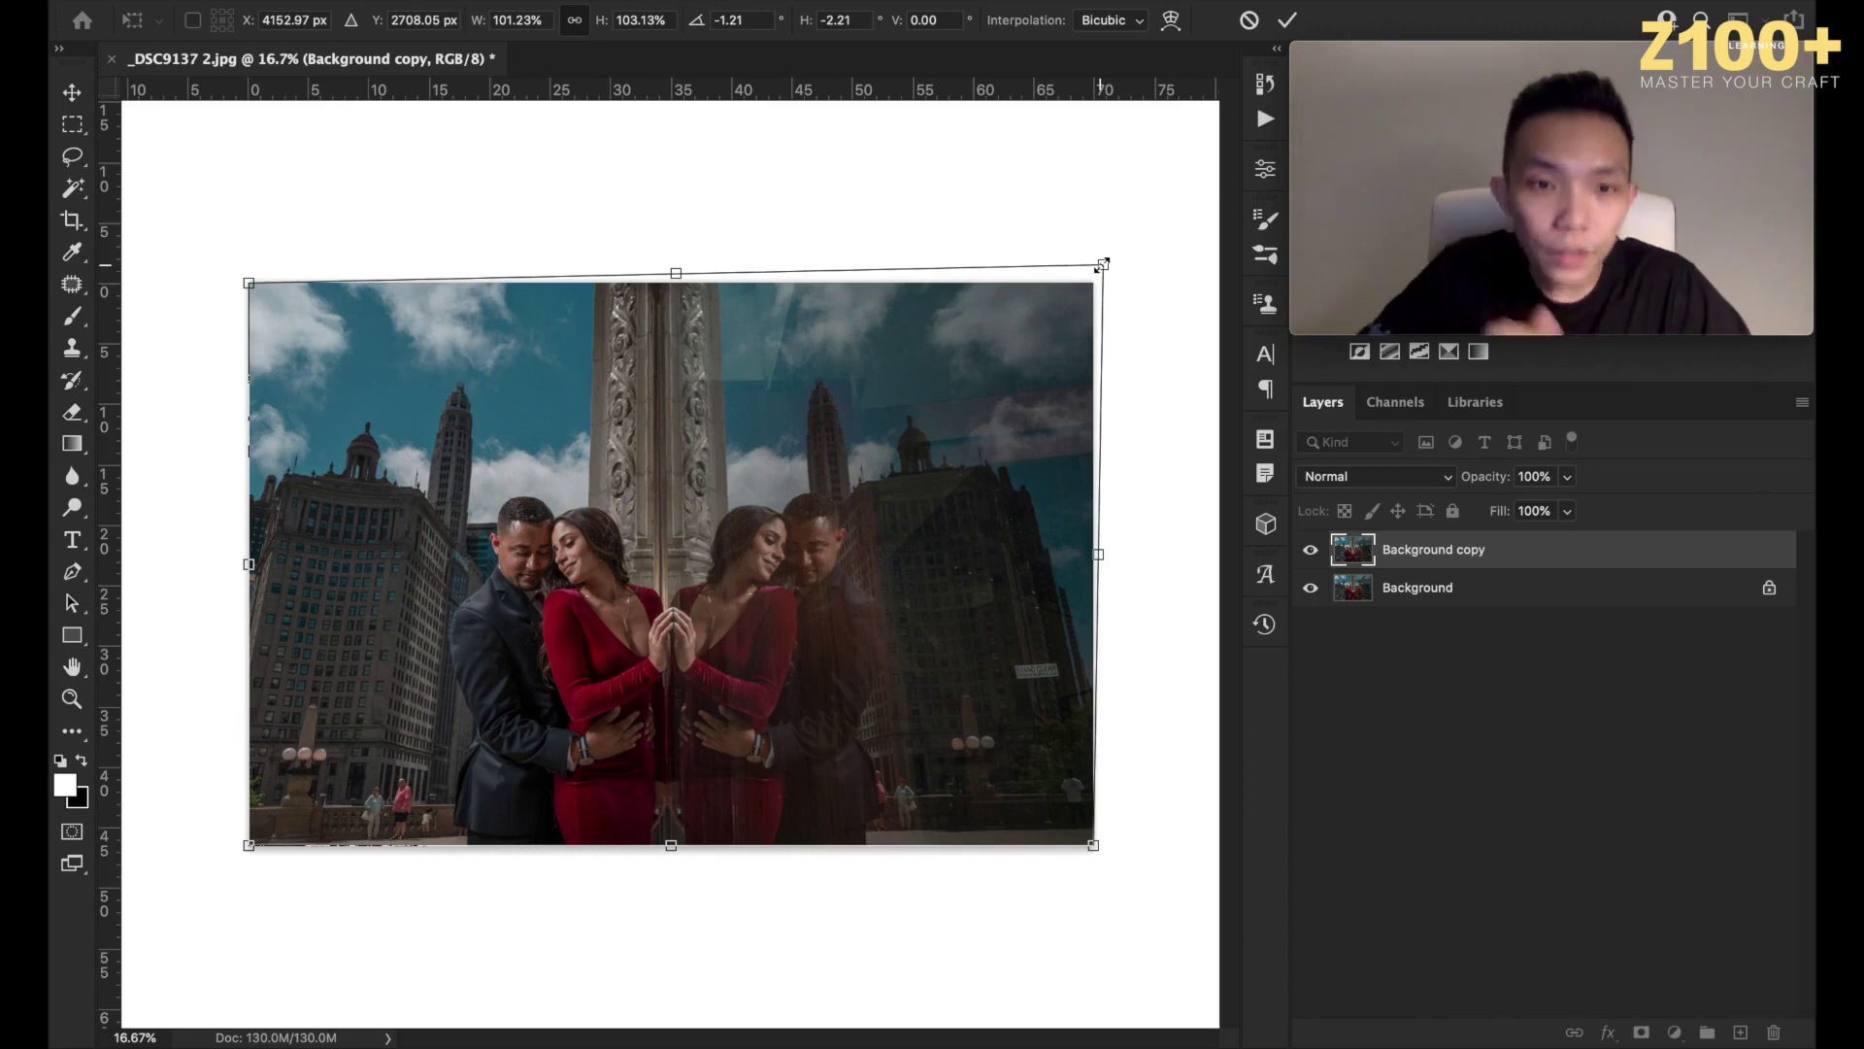
drag(1104, 268, 1104, 270)
drag(114, 284, 54, 209)
key(Return)
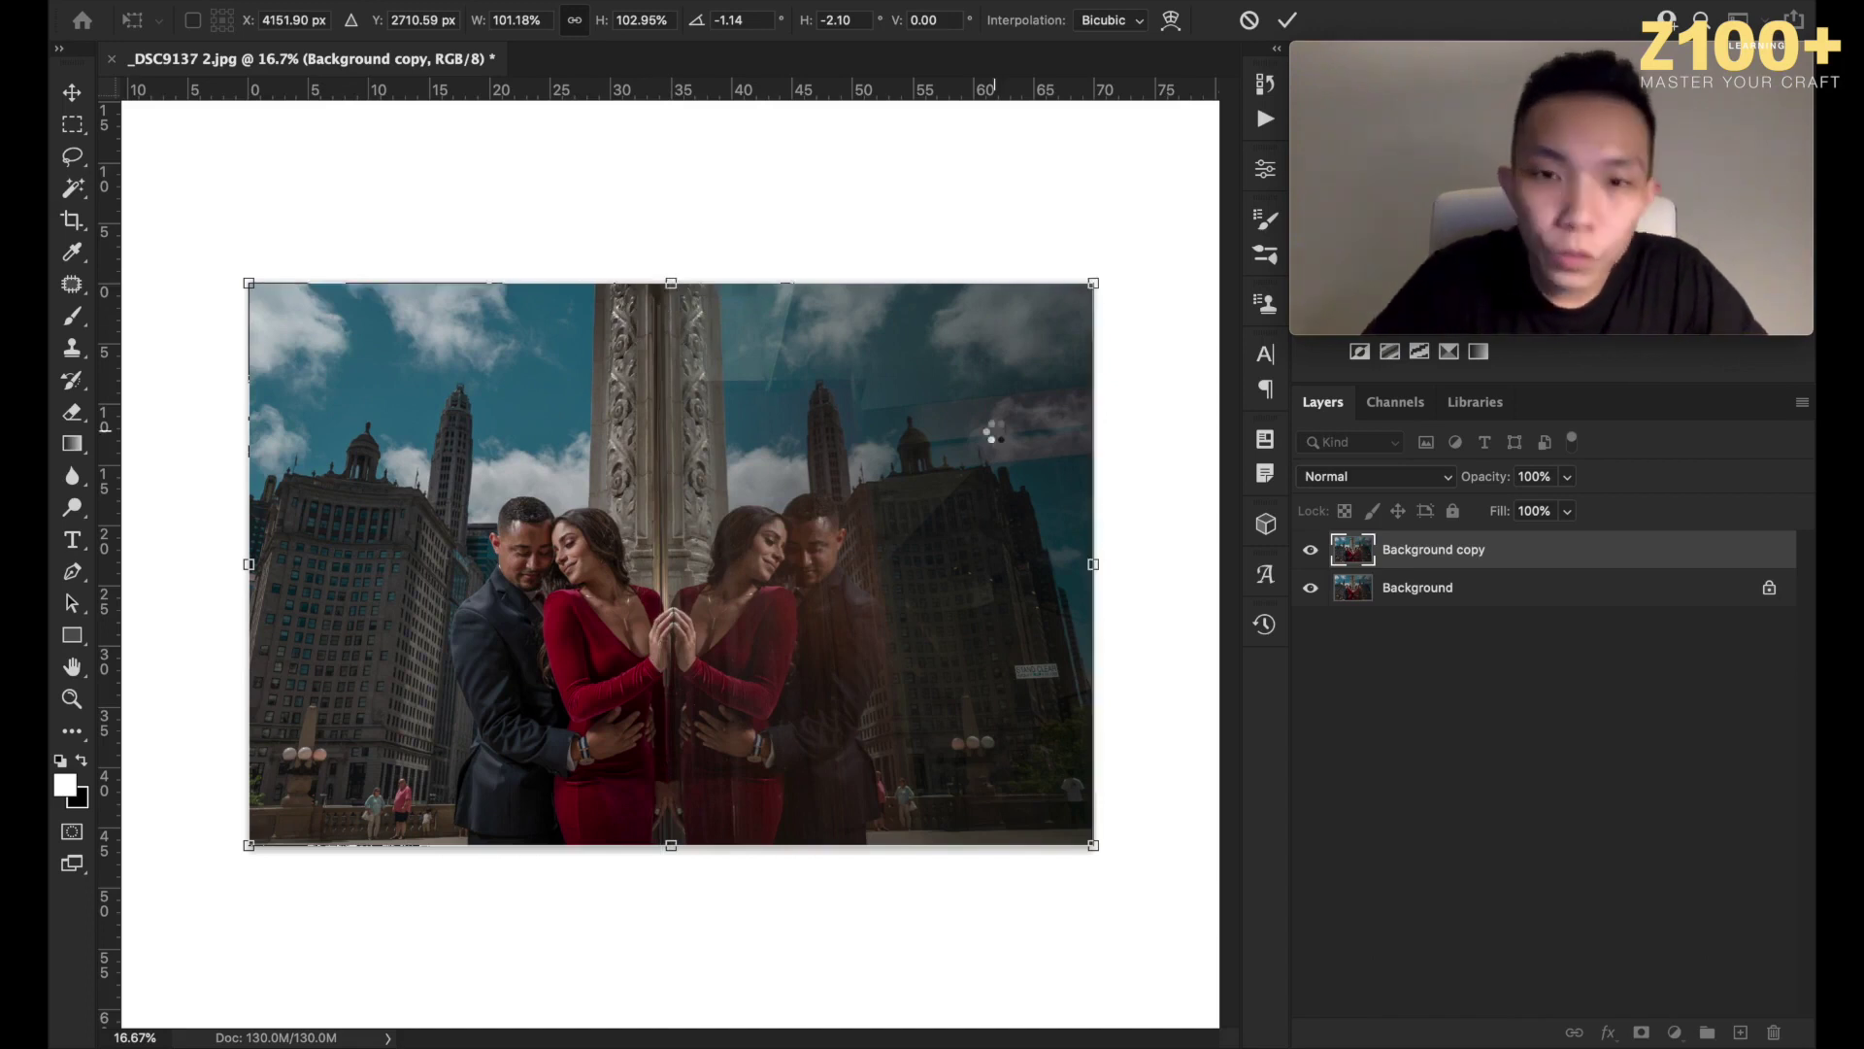
Compare the photo before and after the distortion by toggling the Background copy's visibility.
click(1316, 555)
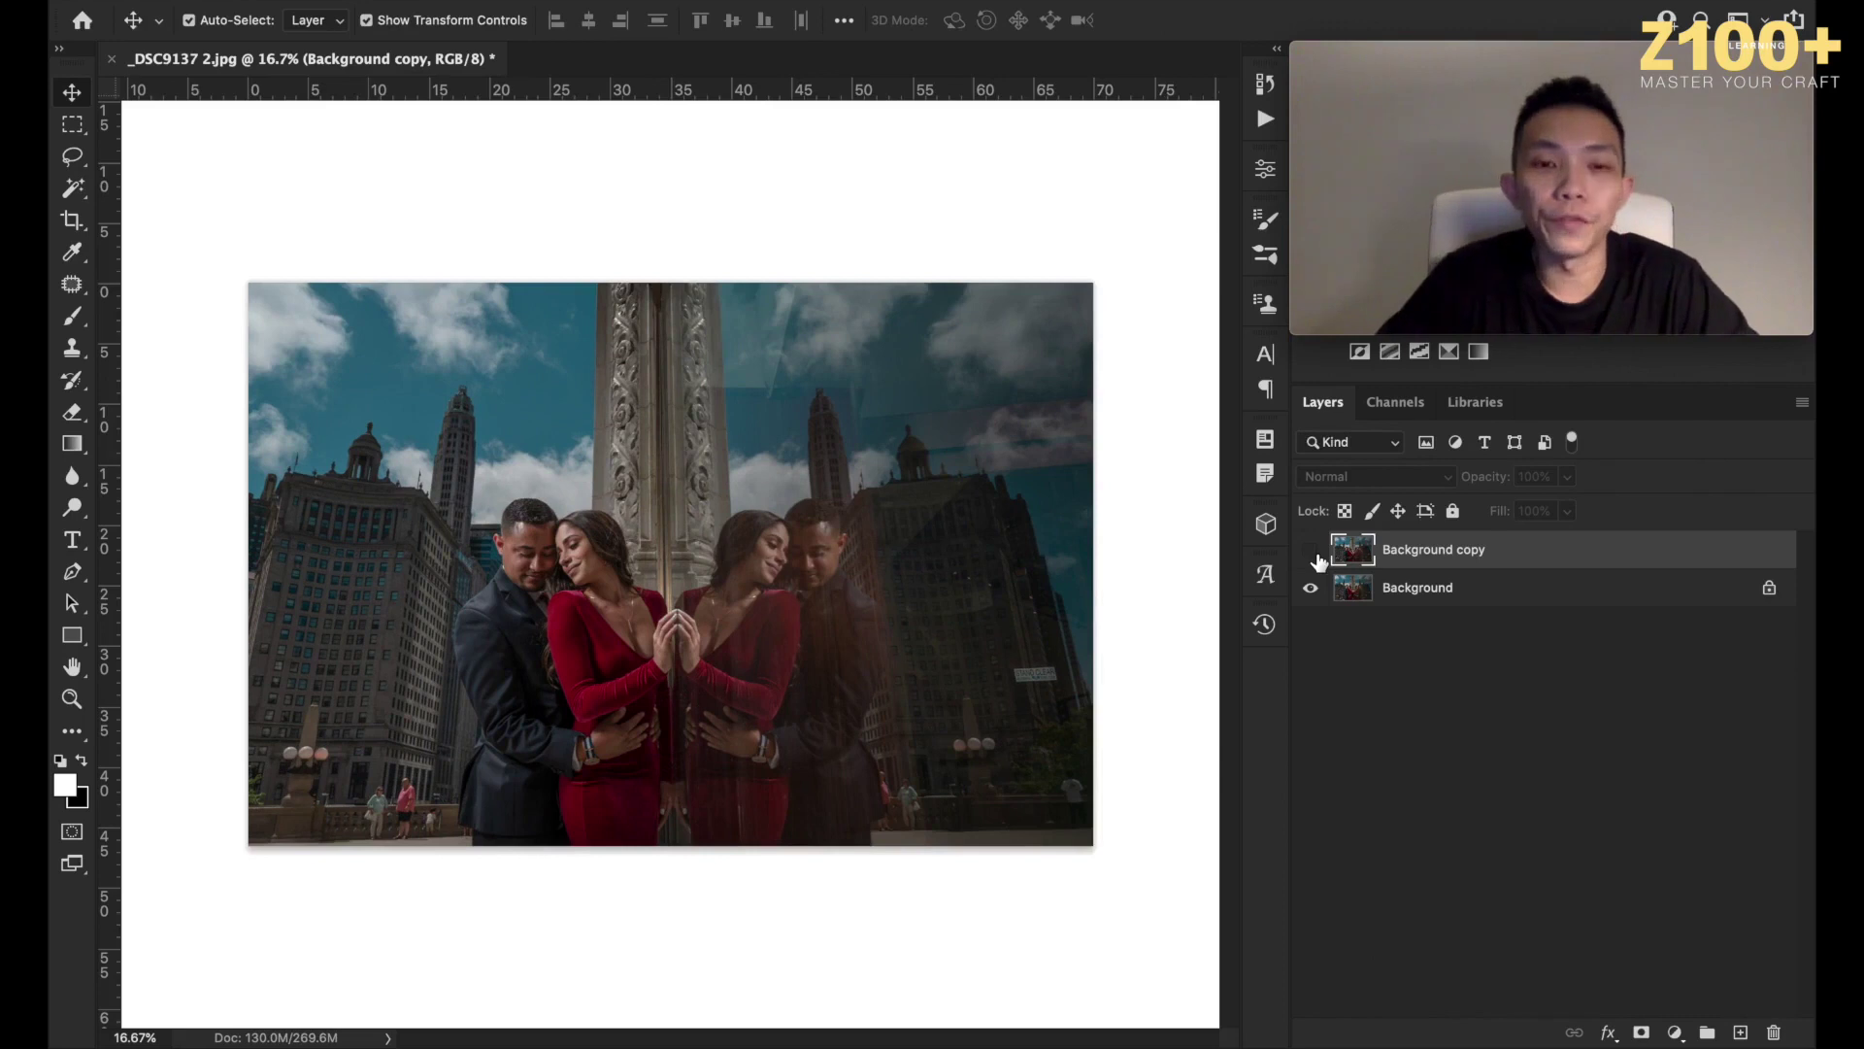
click(1313, 551)
click(1313, 554)
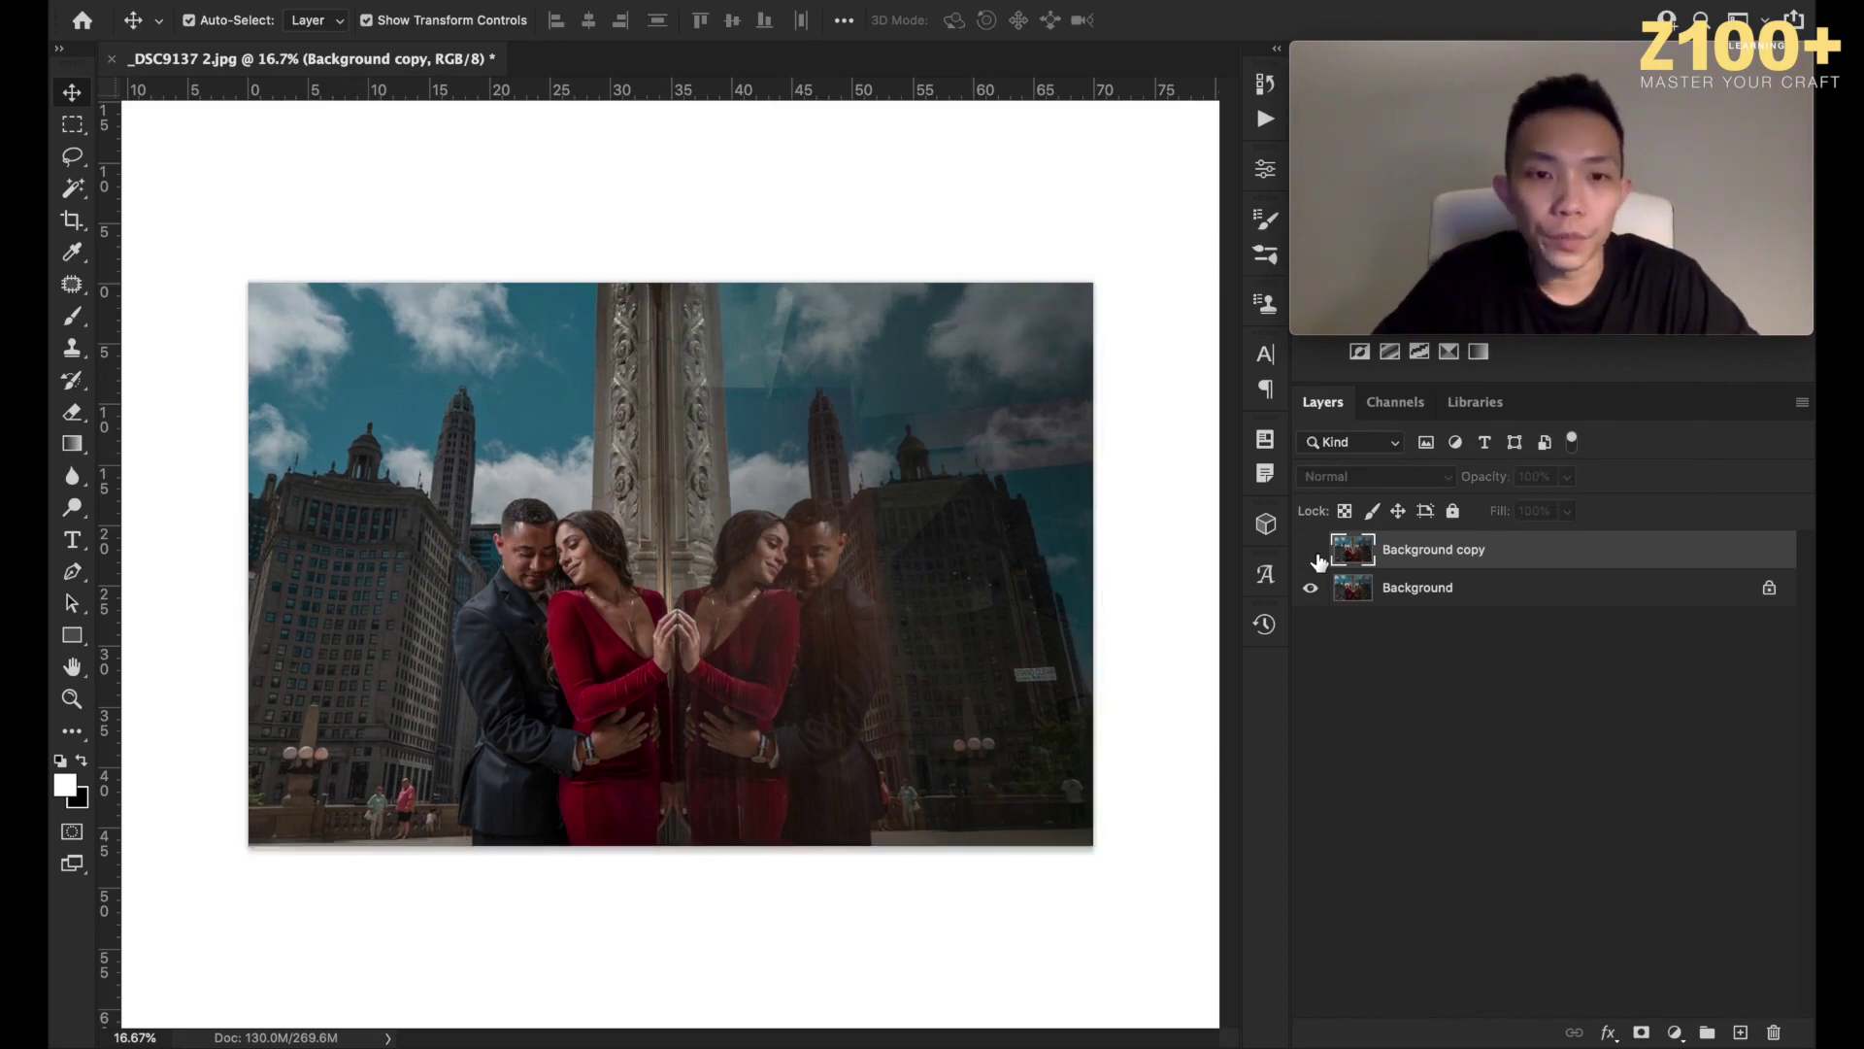
click(1313, 552)
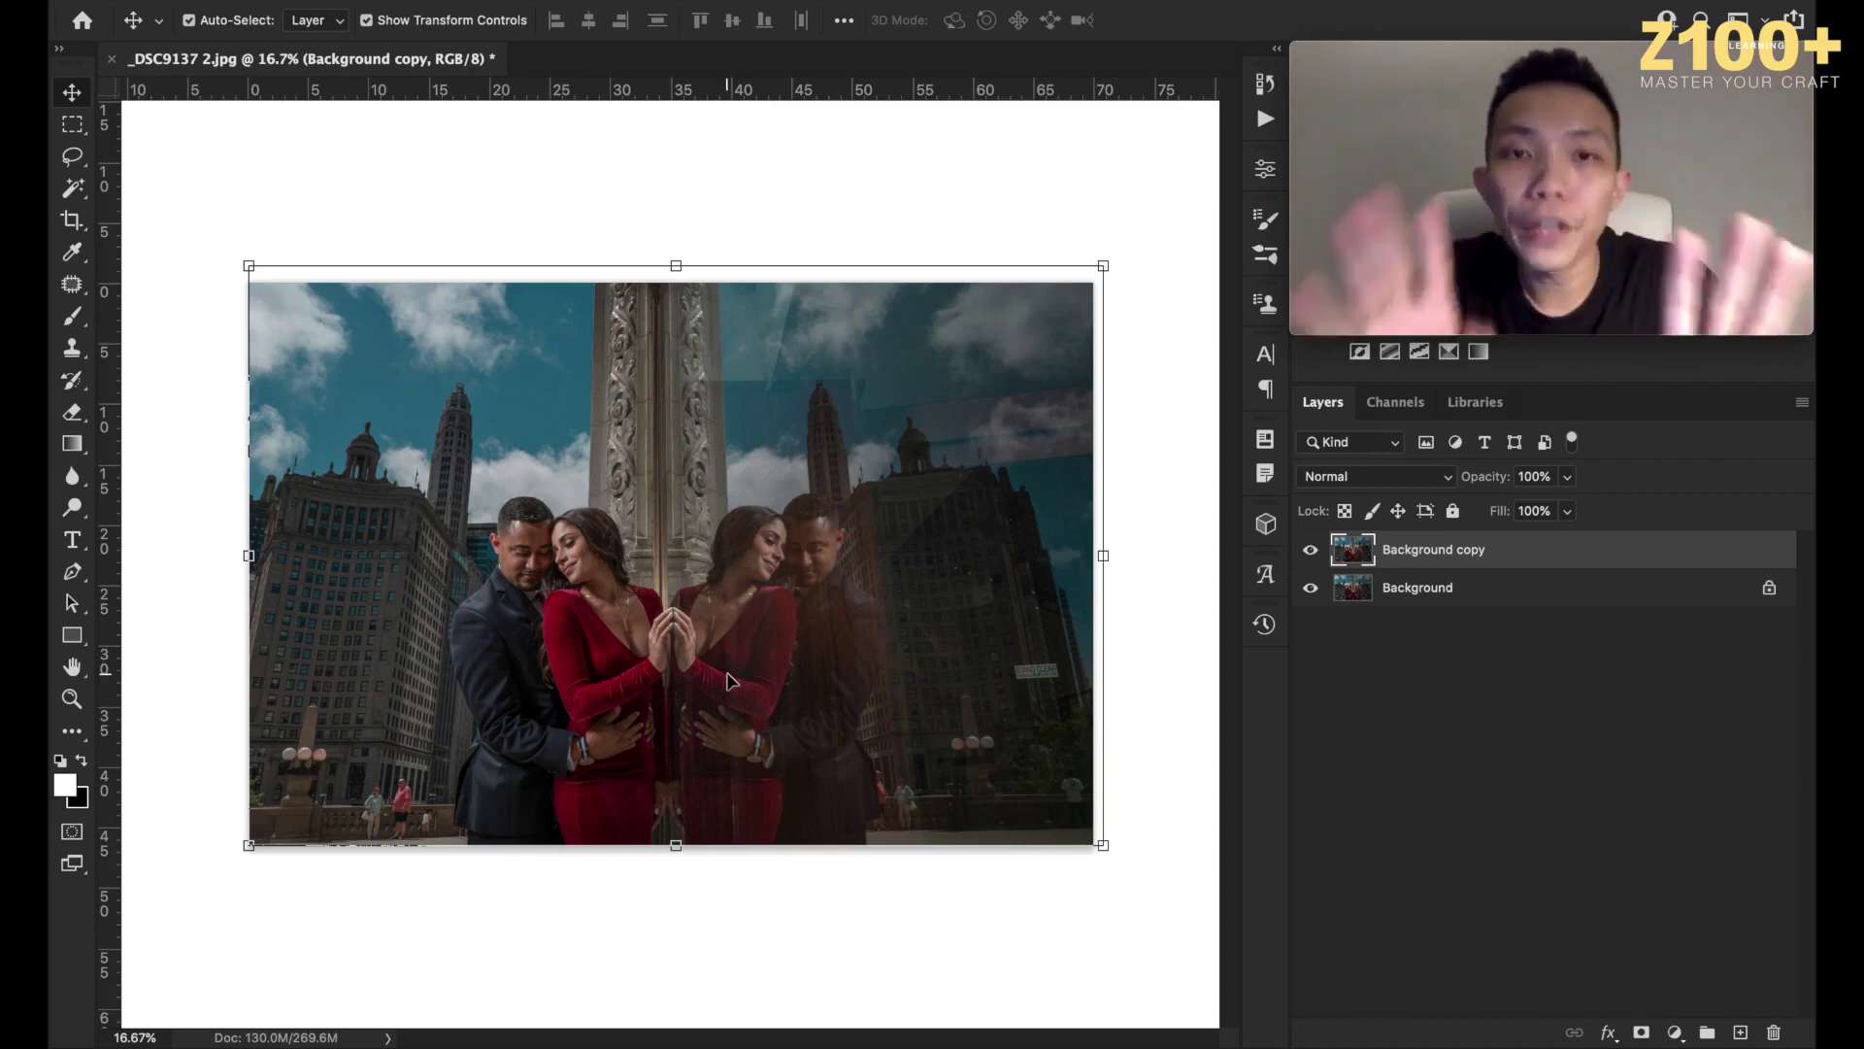
Place a vertical guide through the horizontal centre of the photo, at about 35 cm.
click(1469, 774)
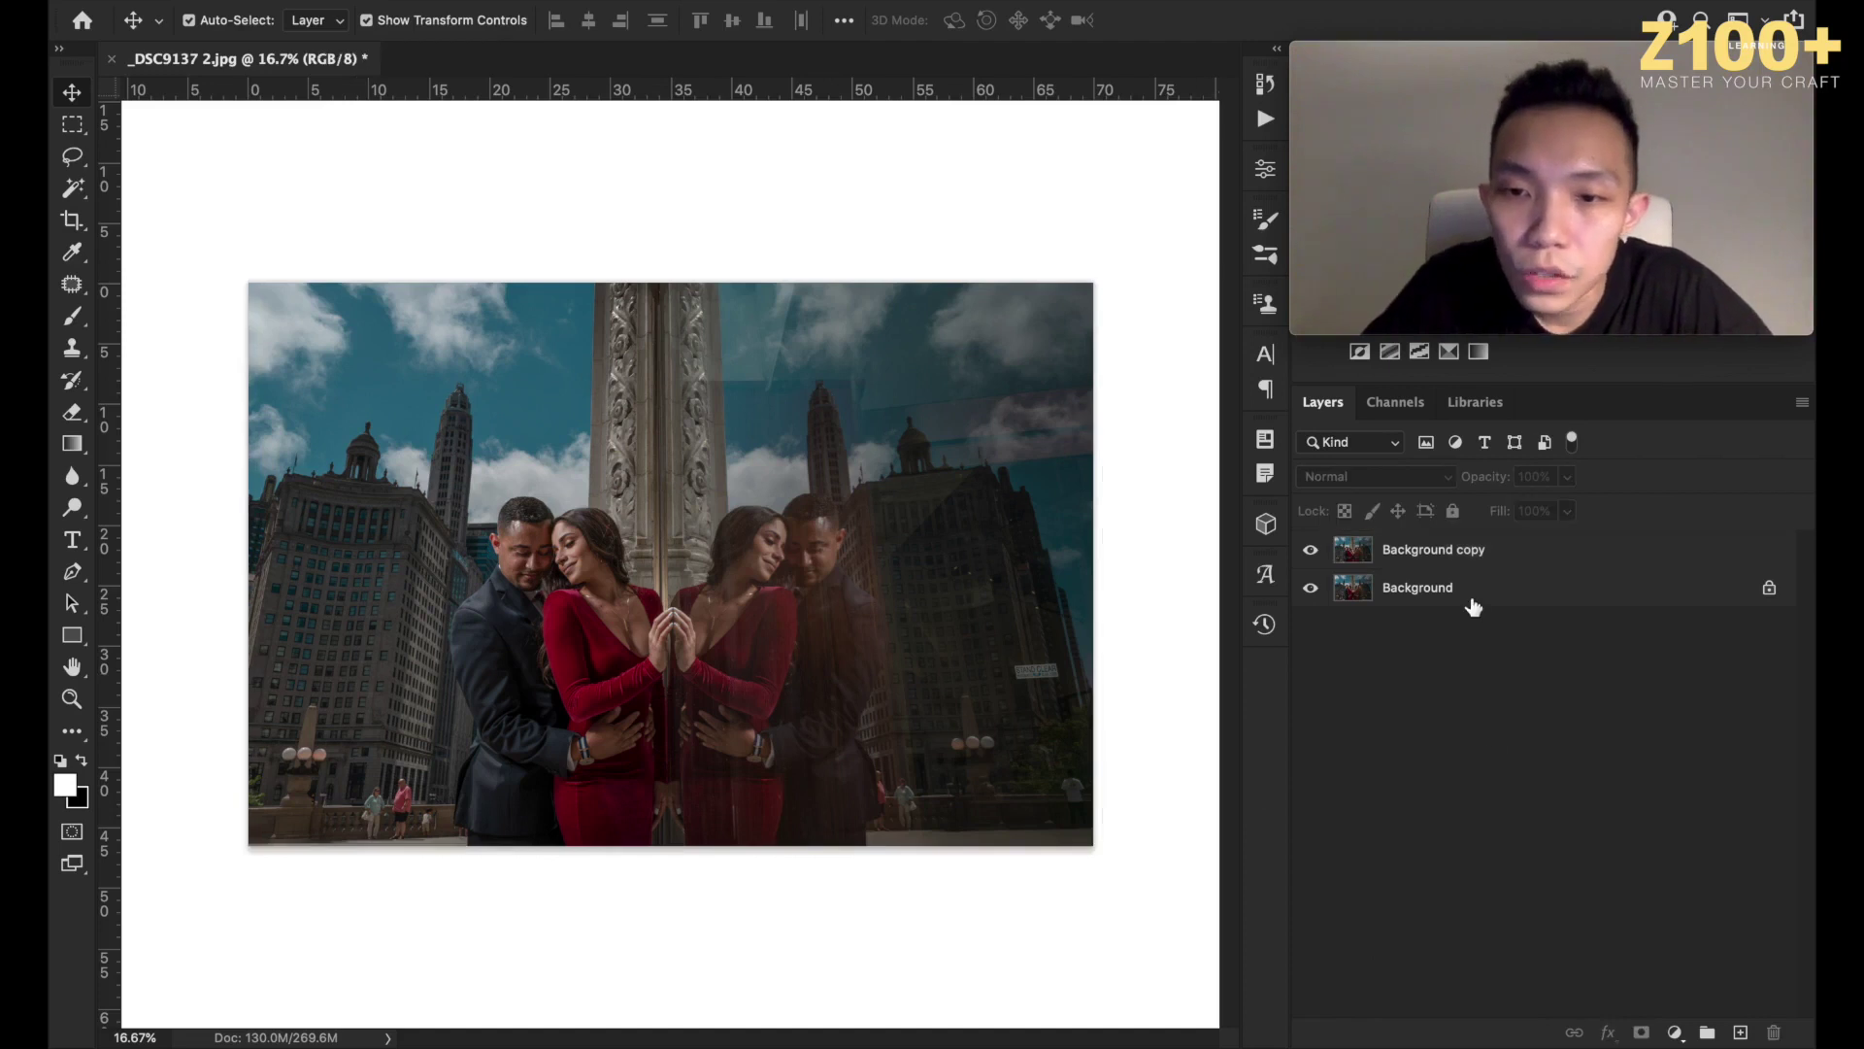
click(1404, 580)
drag(109, 291, 671, 309)
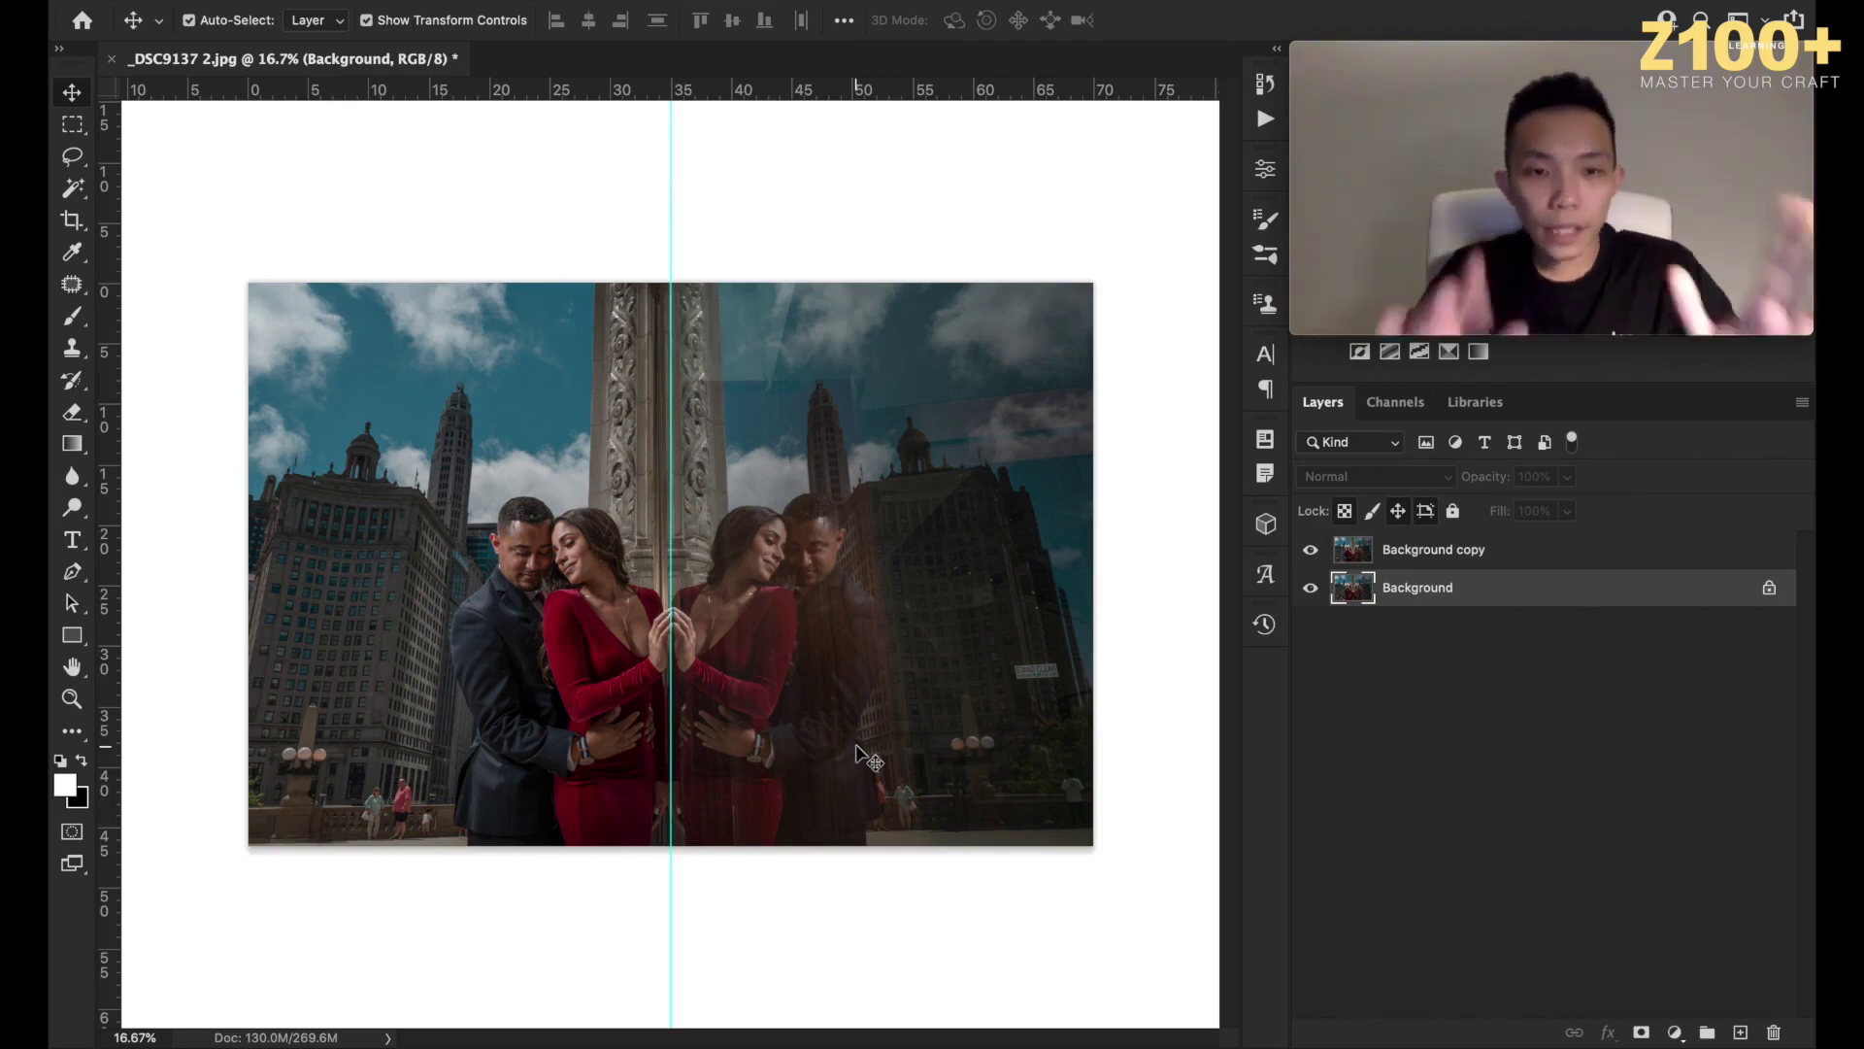
Examine closely how the touching hands and the pillar's centre line sit against the vertical guide.
key(super)
key(super+plus)
key(super+plus)
key(super+plus)
key(super+plus)
key(super+plus)
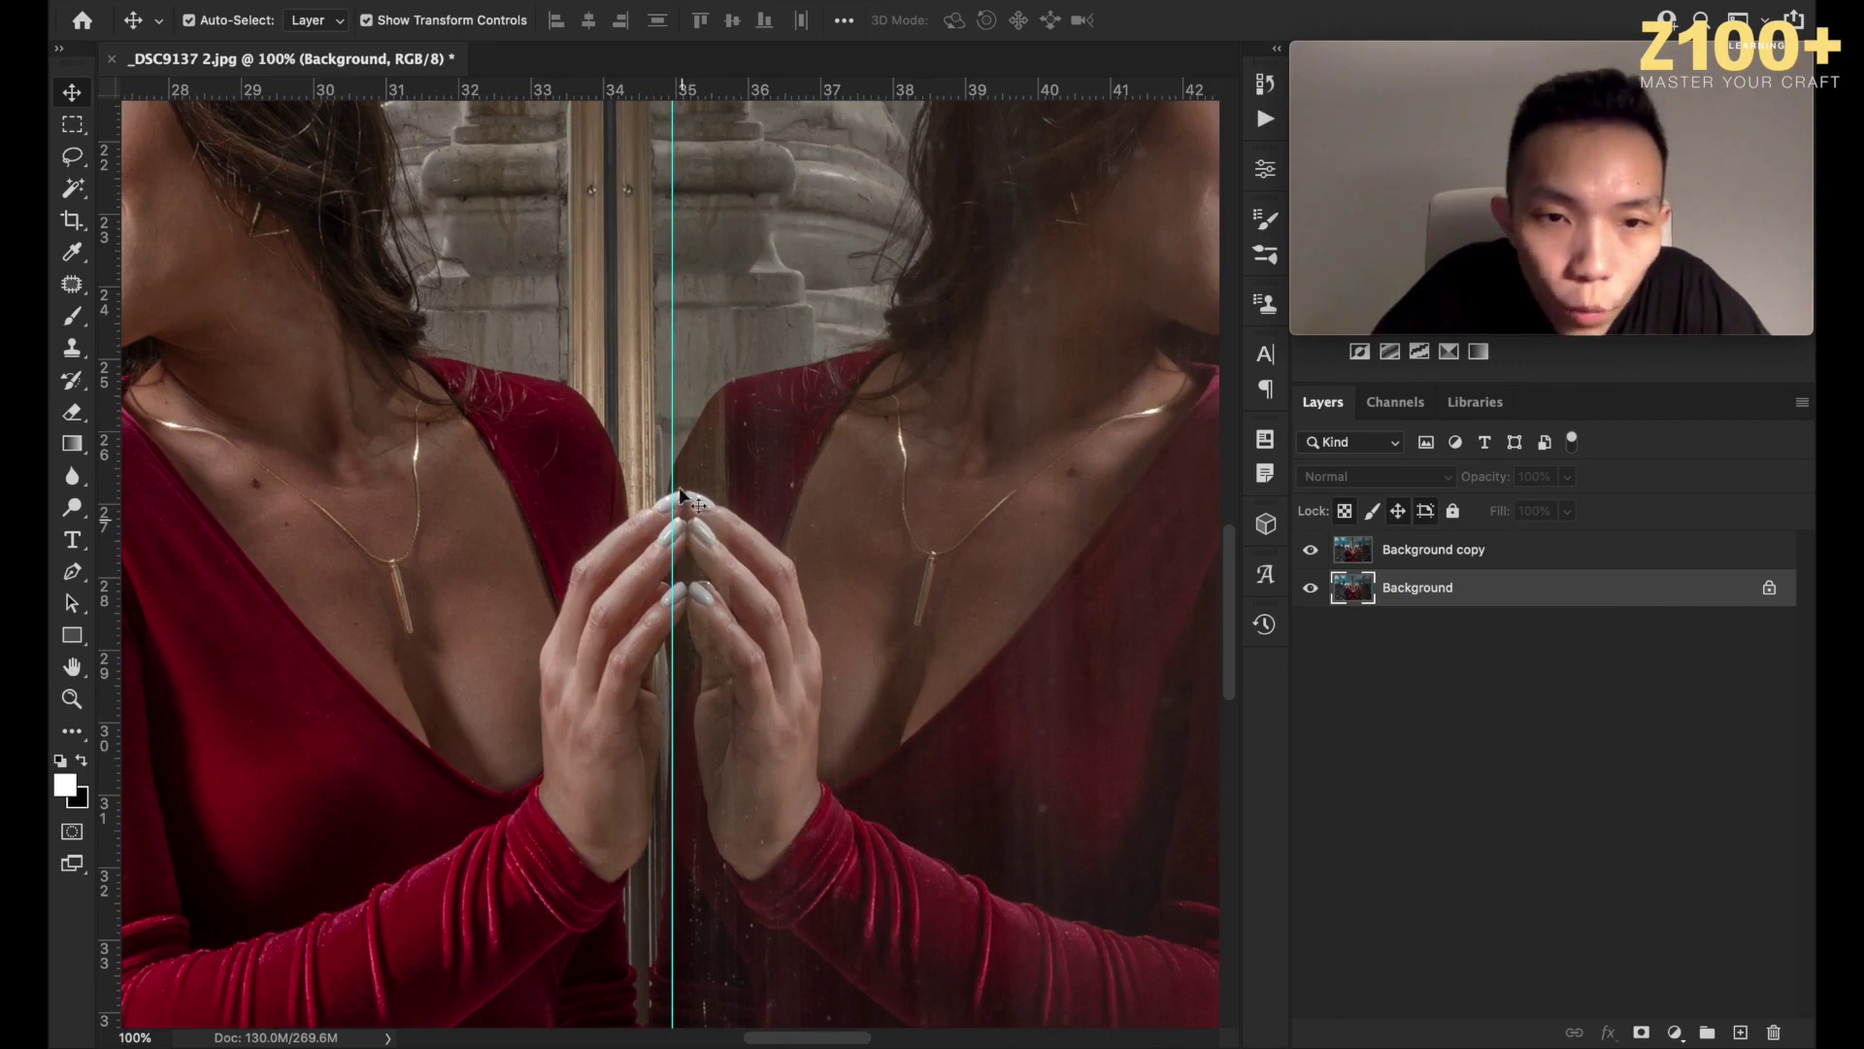
scroll(698, 476, up, 8)
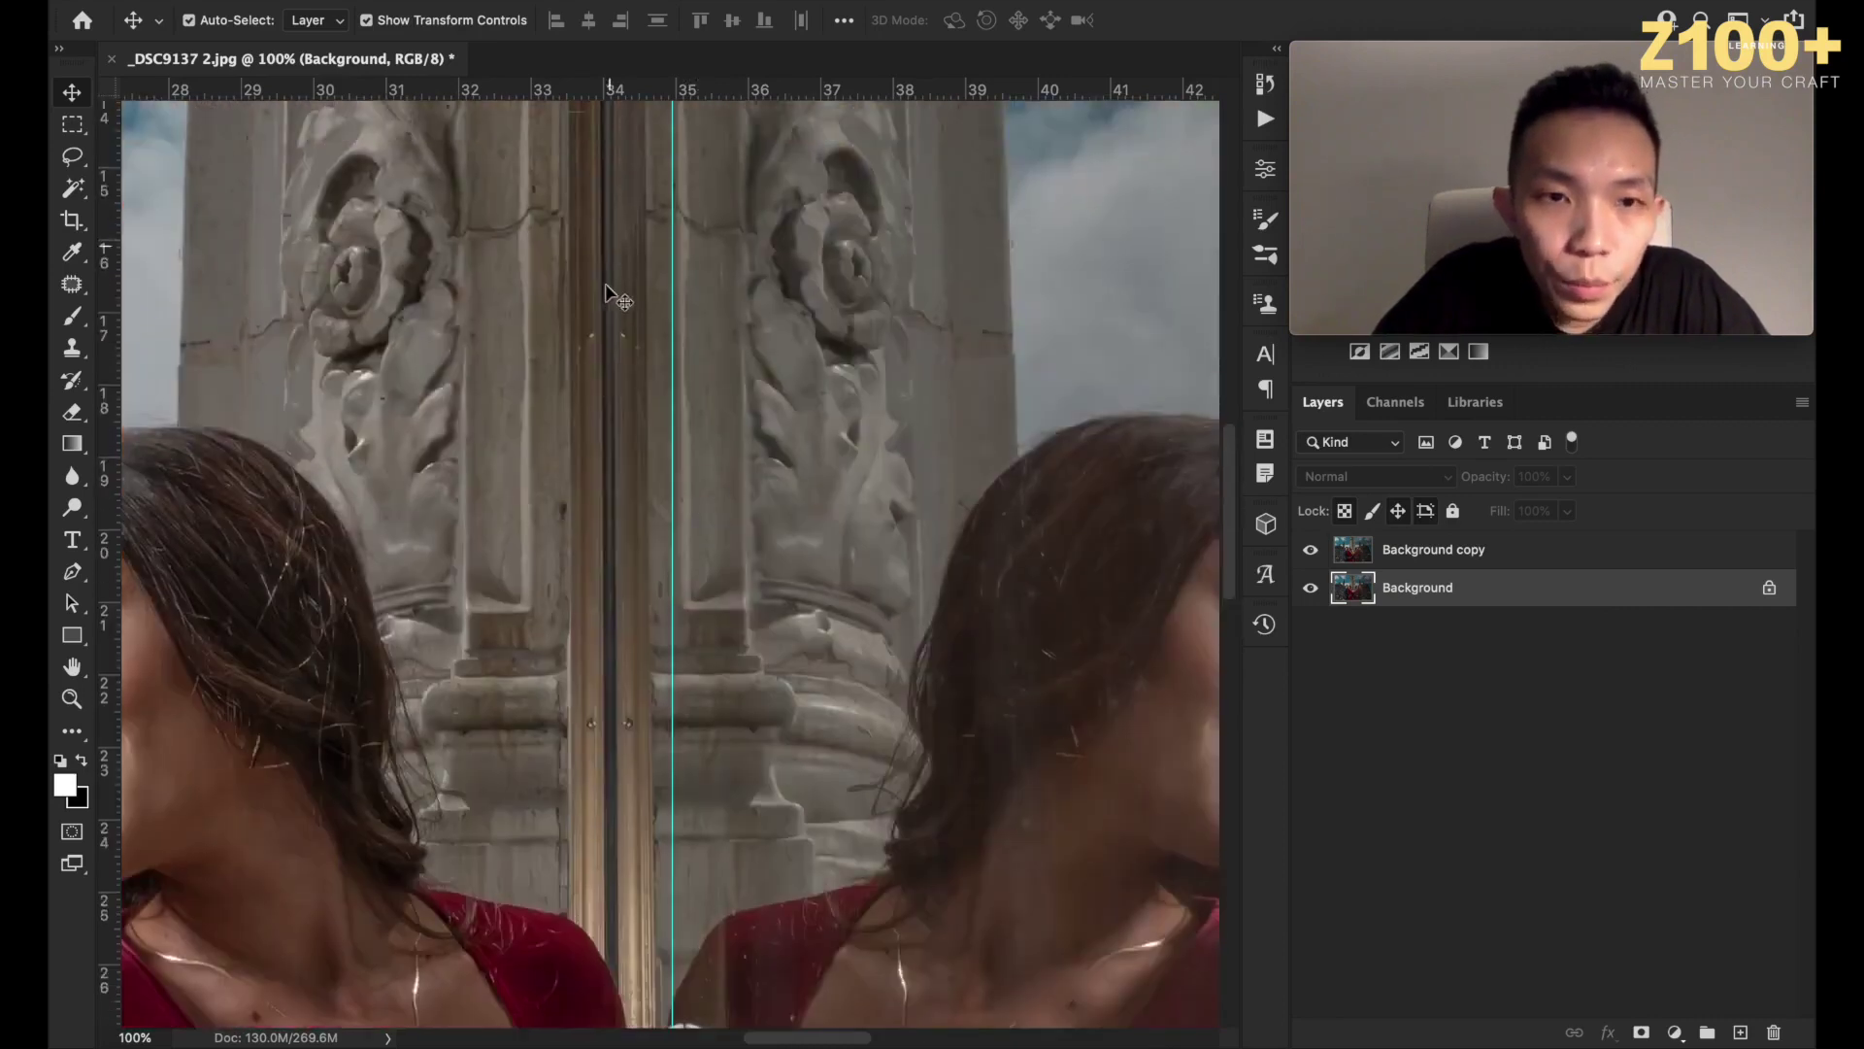
key(super+minus)
key(super+minus)
key(super+minus)
key(super+minus)
key(super+minus)
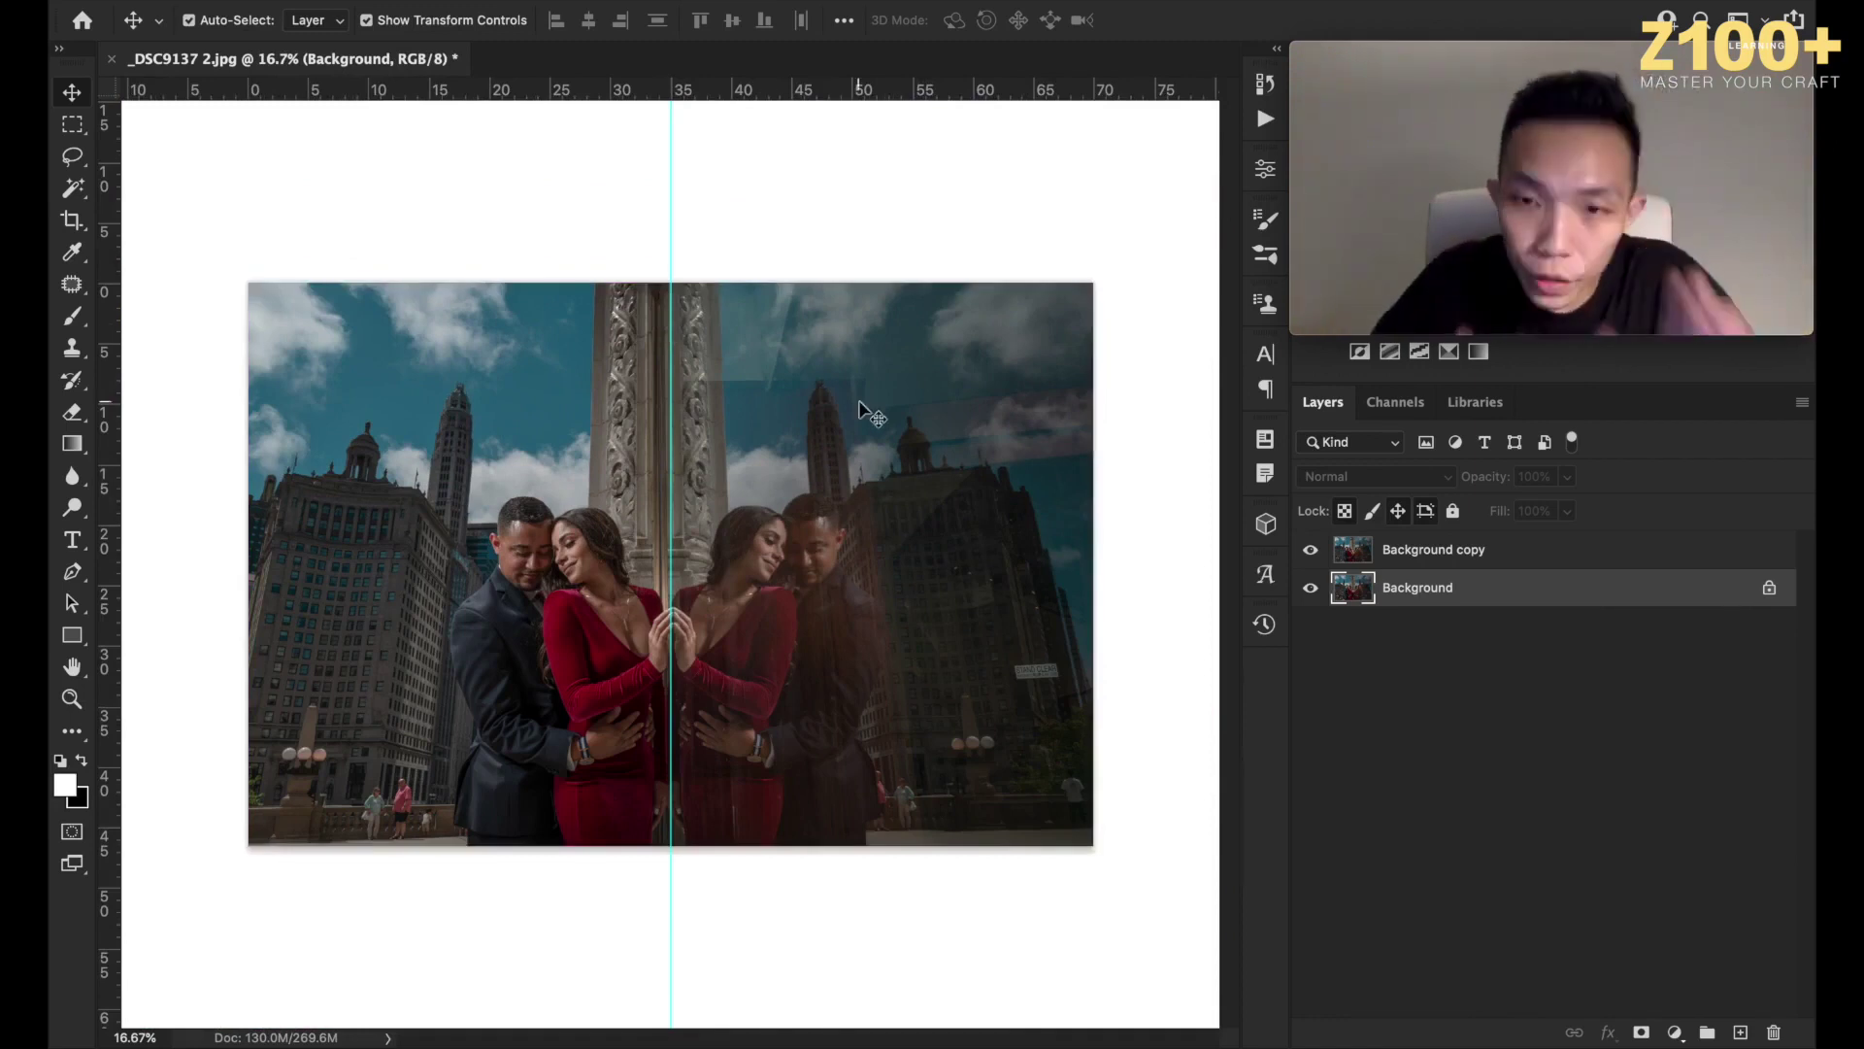
Scale the Background copy proportionally to 101.61% from its lower-left corner and apply the transform.
click(1392, 550)
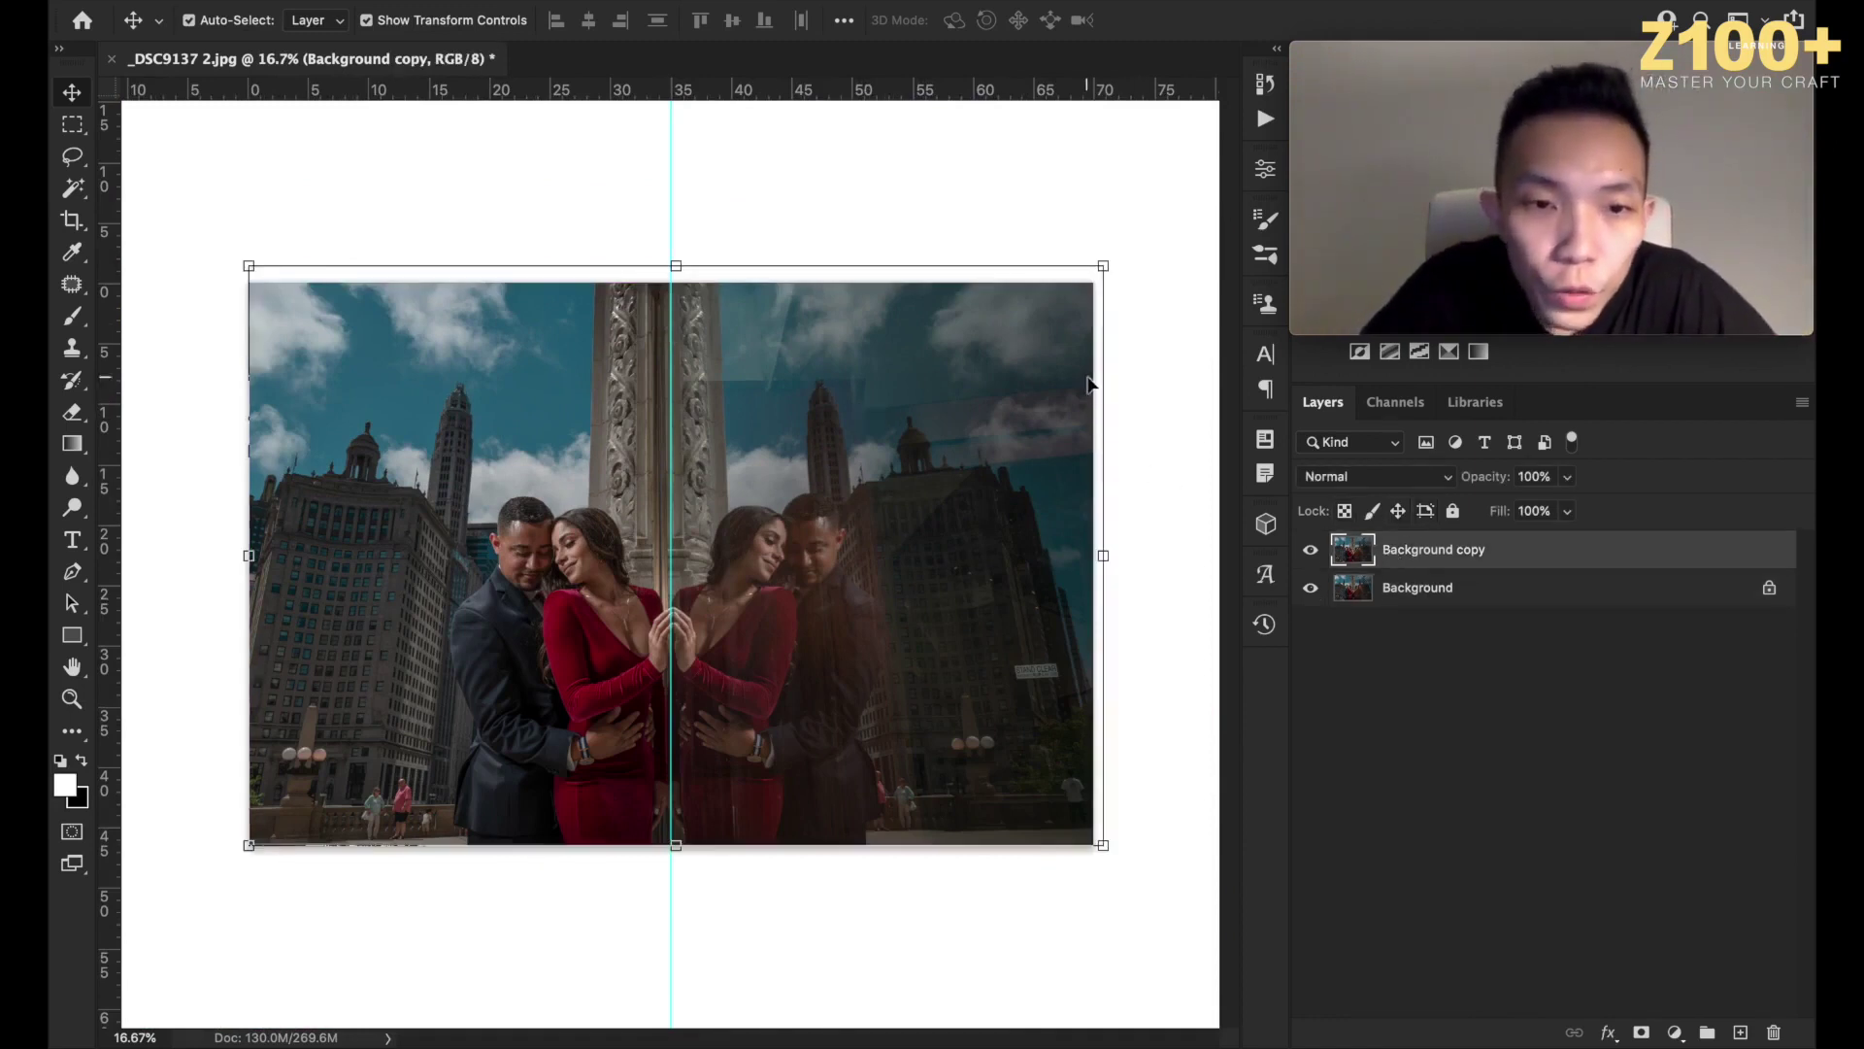
drag(1101, 272, 1116, 262)
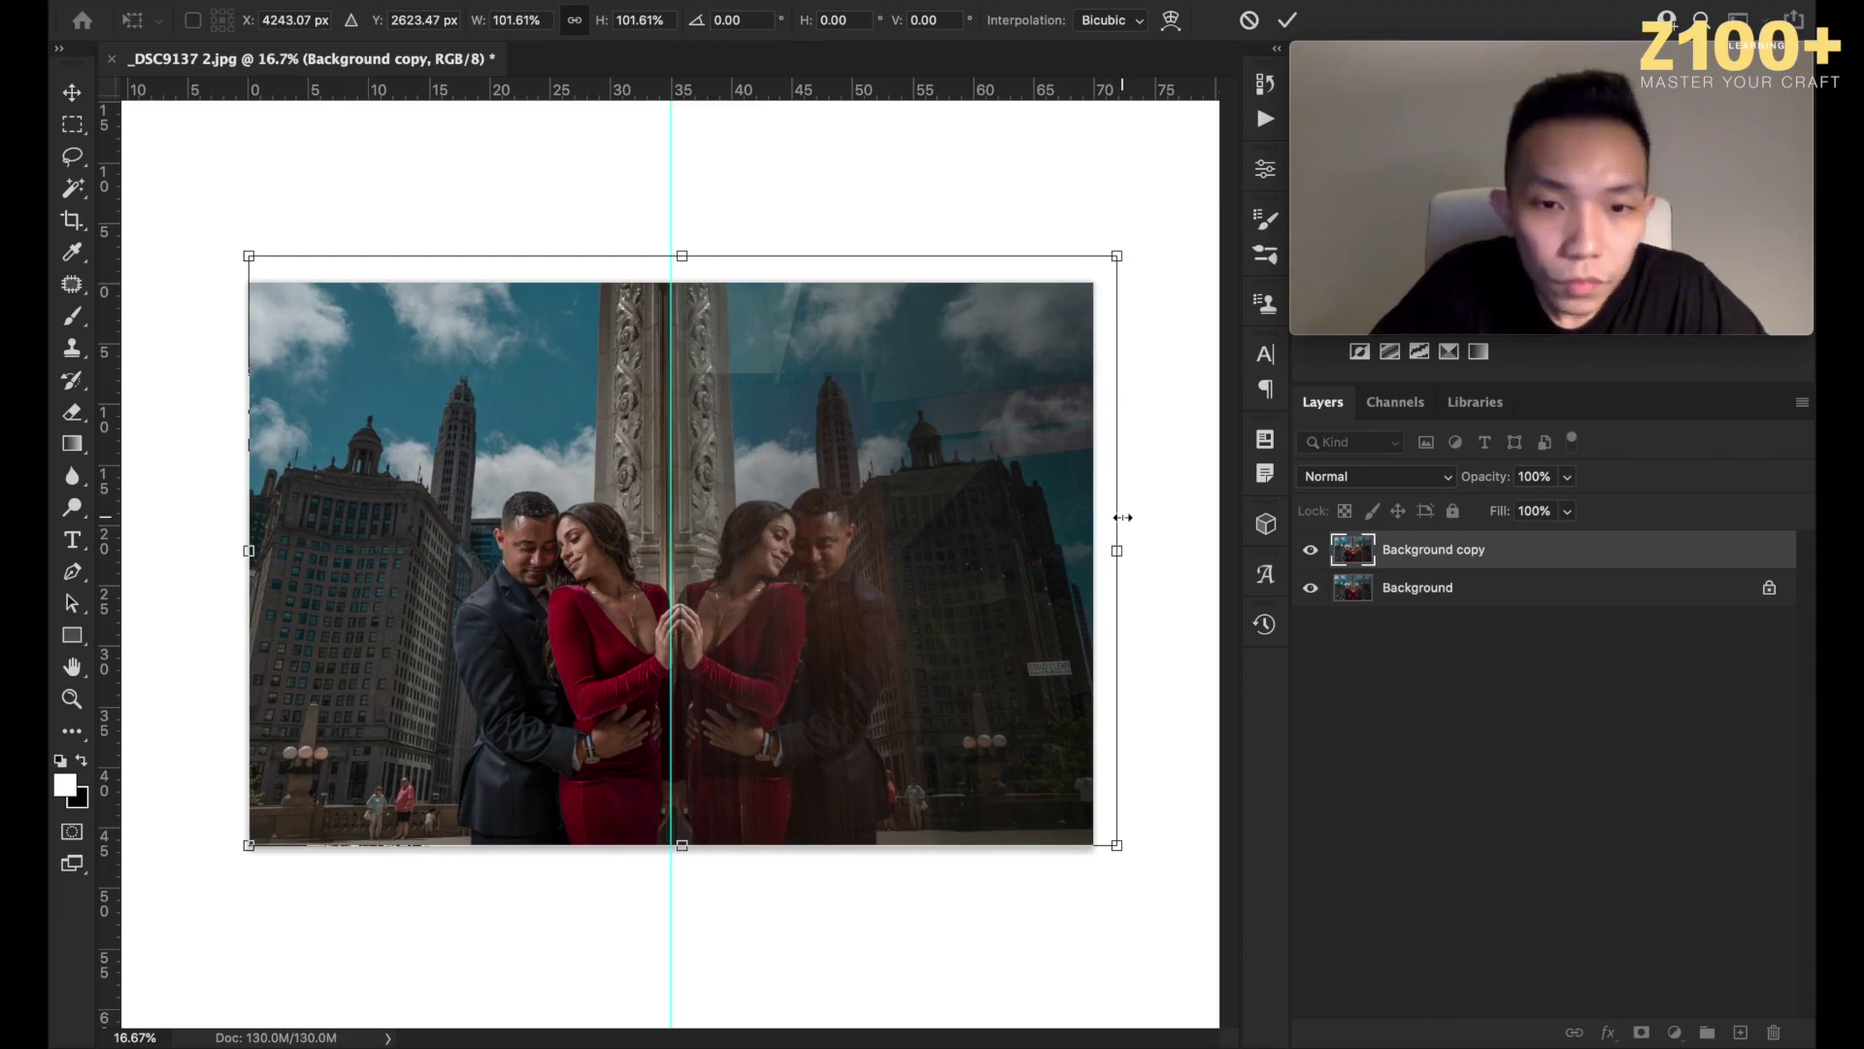
key(super+z)
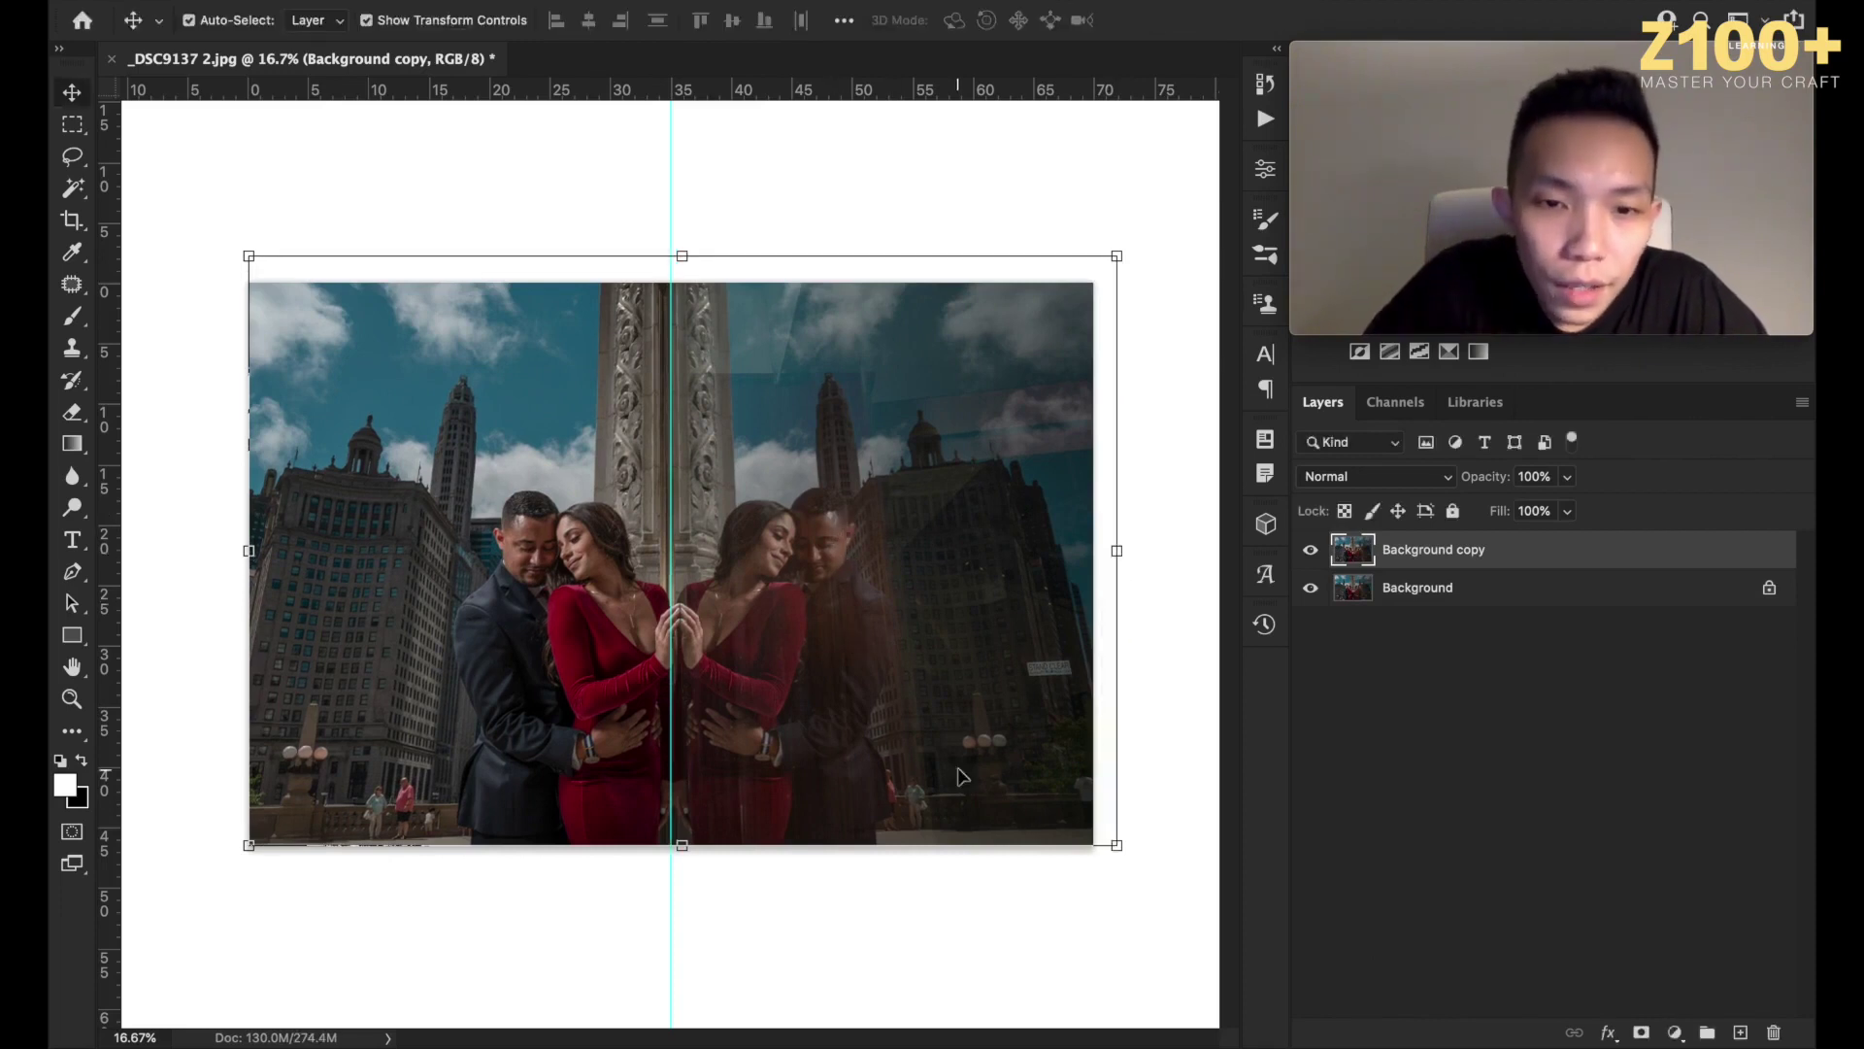
Place a horizontal guide near the photo's bottom edge and compare the ground line on both sides against it.
drag(801, 92, 870, 819)
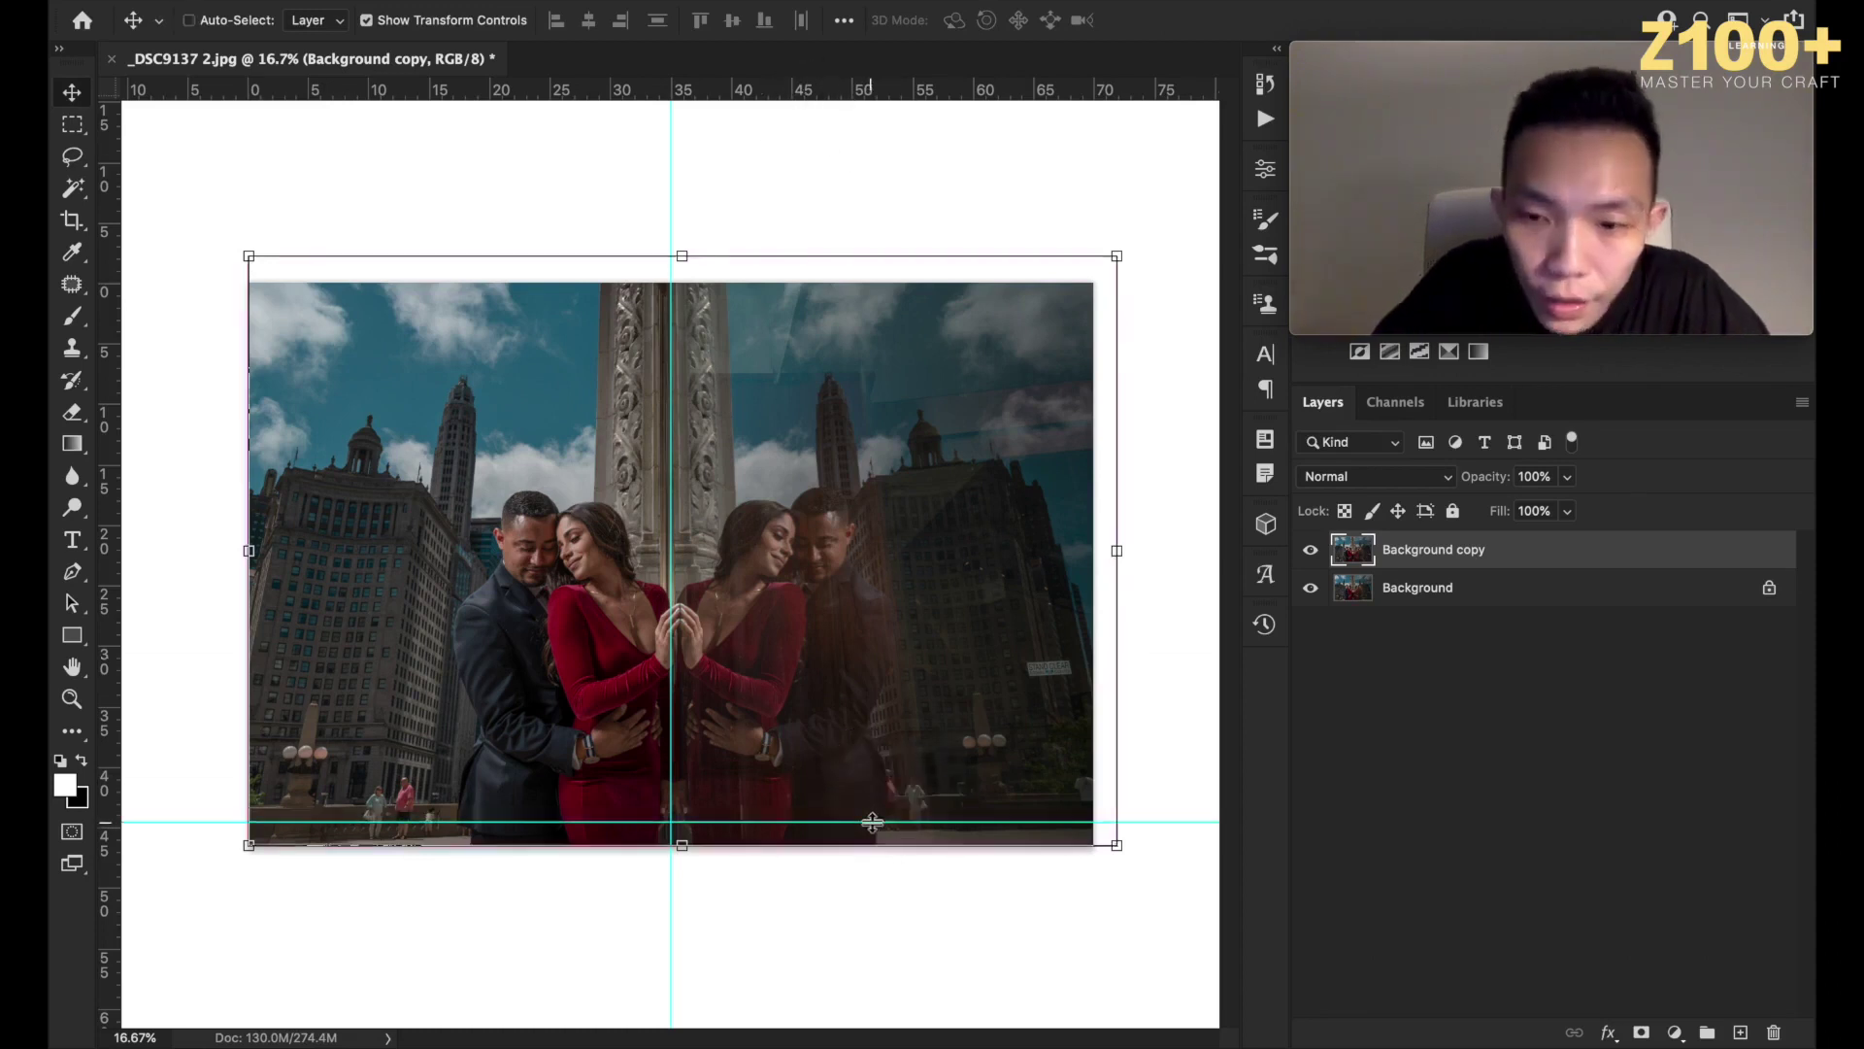
key(super+plus)
scroll(871, 820, down, 5)
scroll(1182, 736, right, 3)
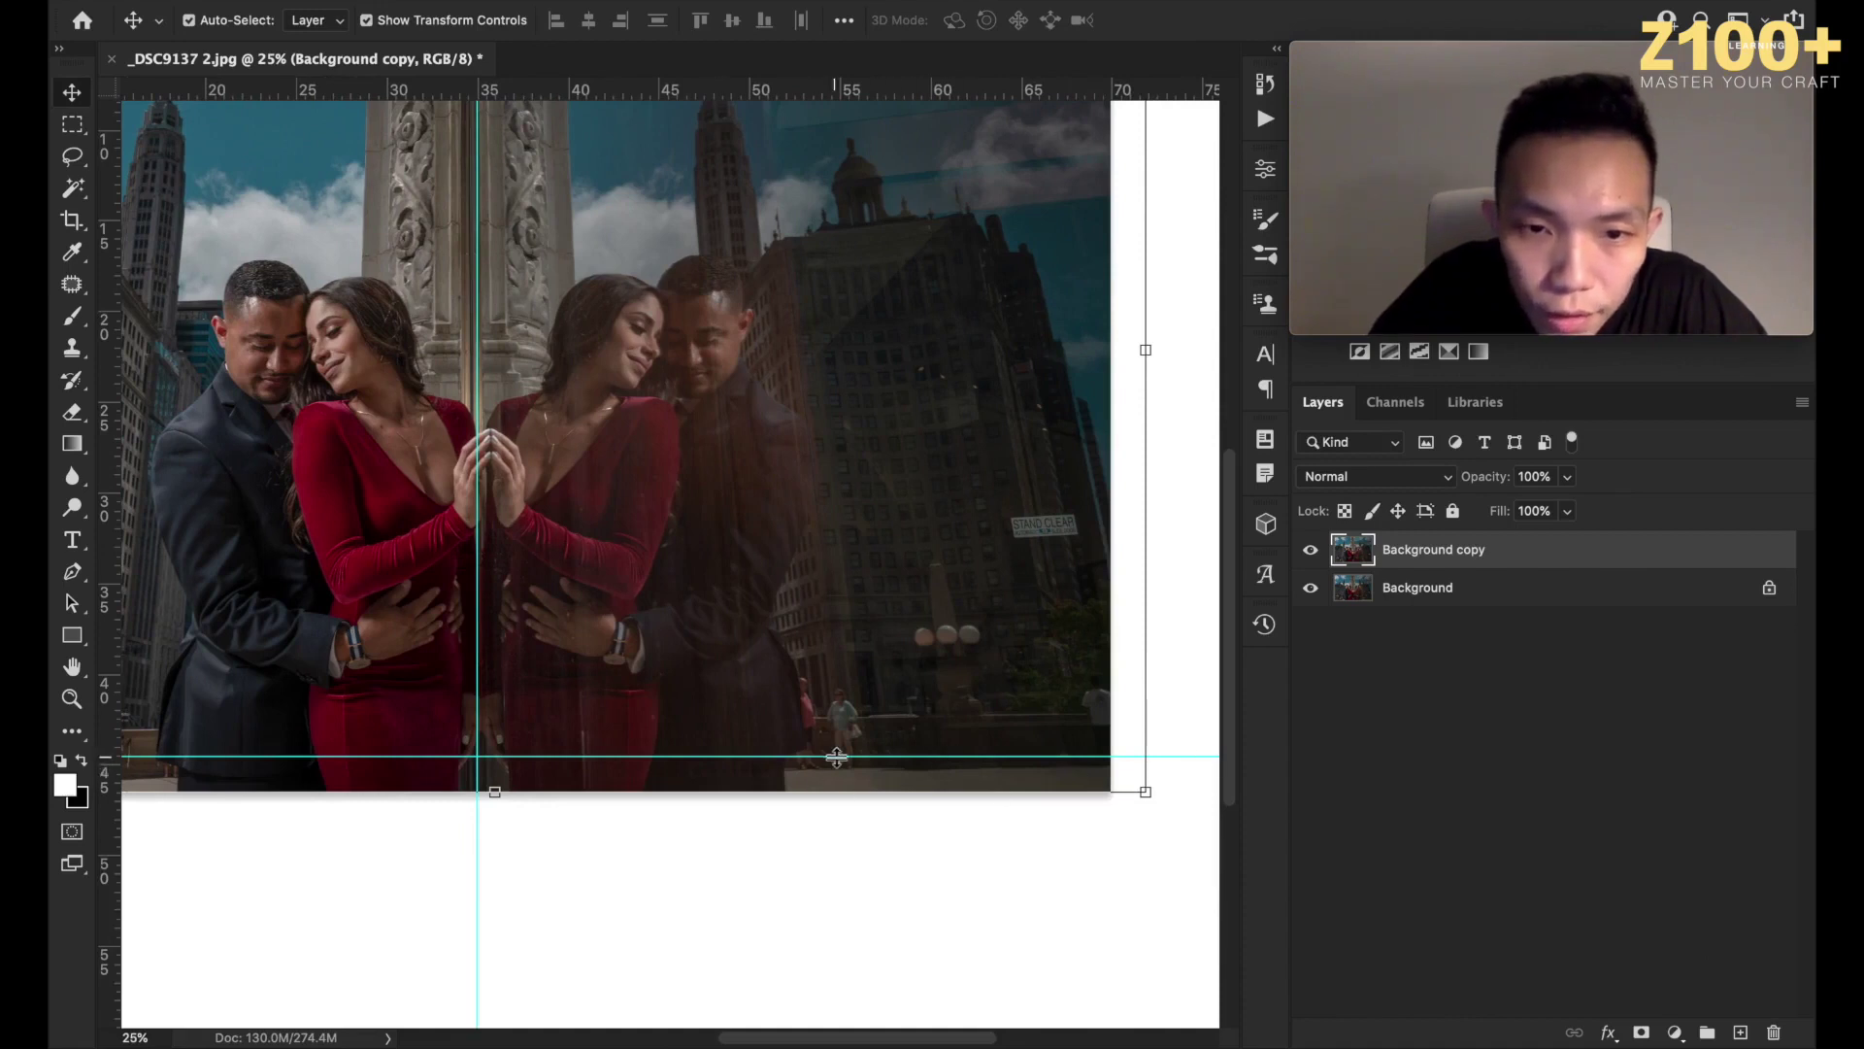
scroll(836, 758, left, 6)
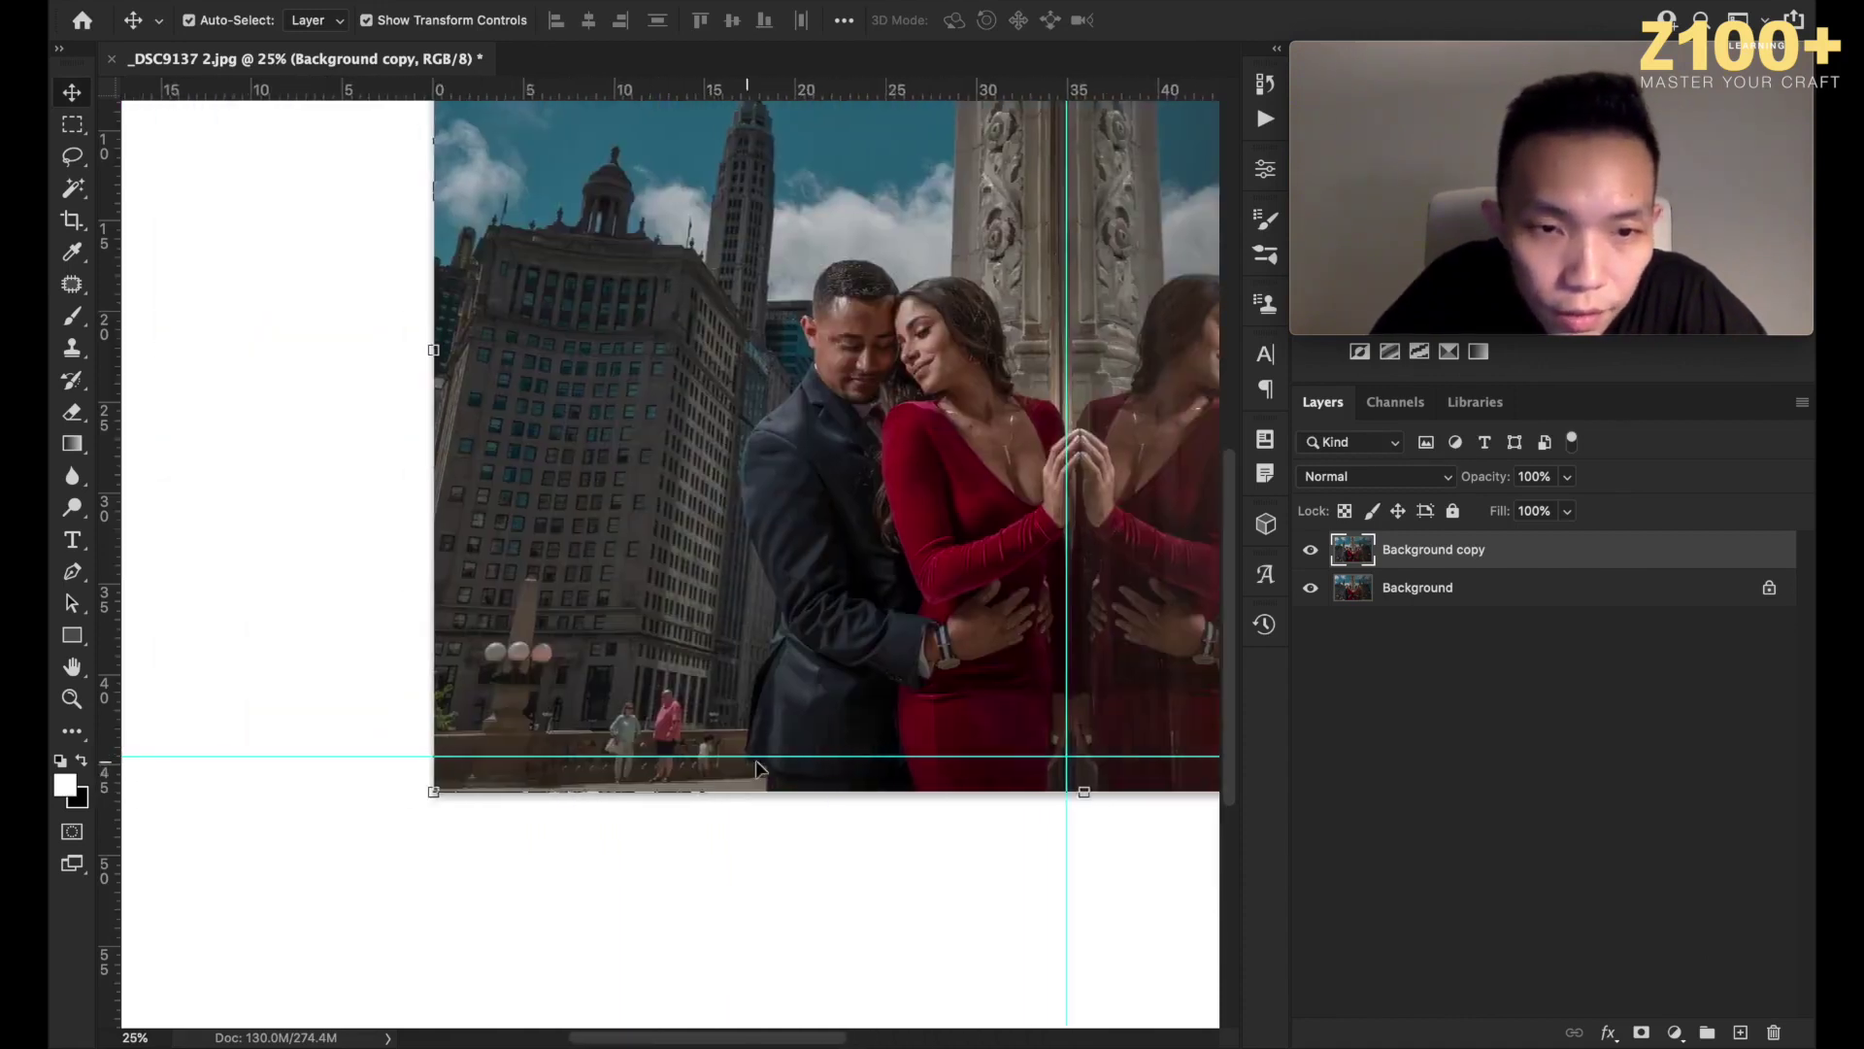
scroll(767, 777, right, 4)
key(super+minus)
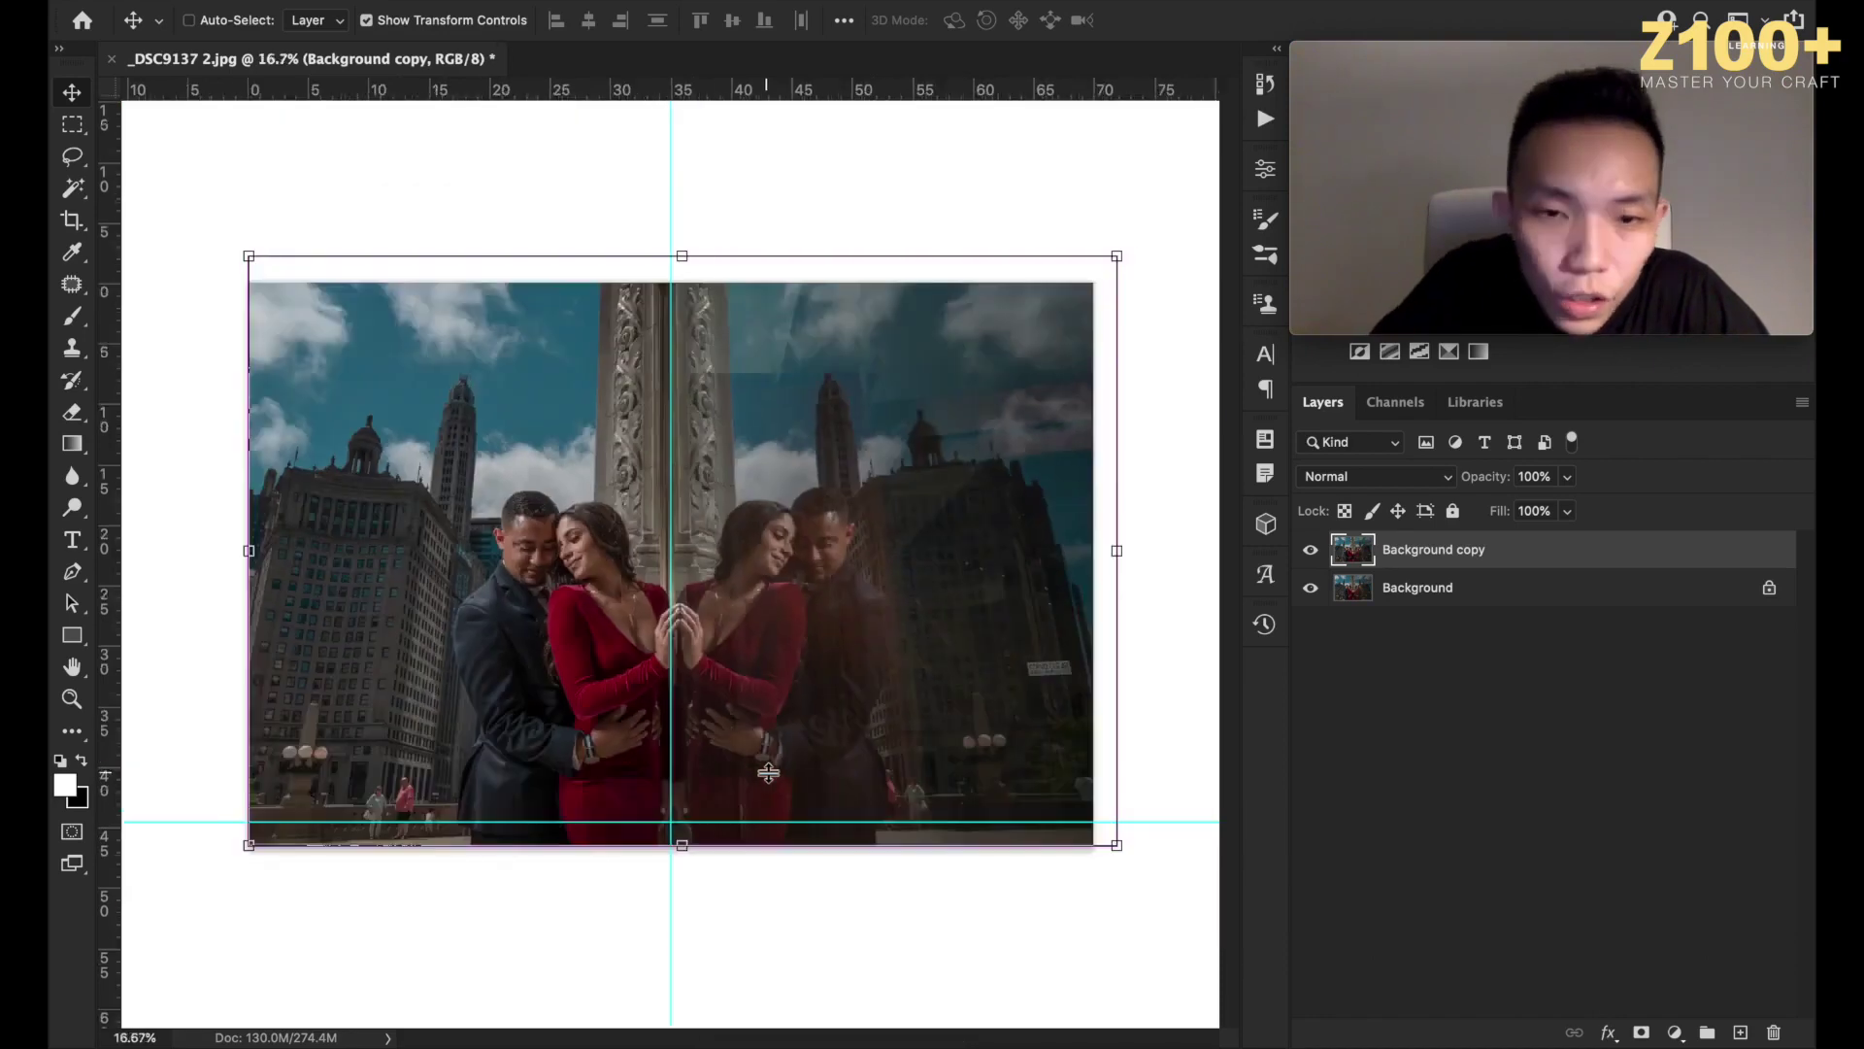
Distort the Background copy's lower-right corner slightly downward, check the tower tops against a second horizontal guide, and hide the guides.
drag(1119, 851, 1122, 864)
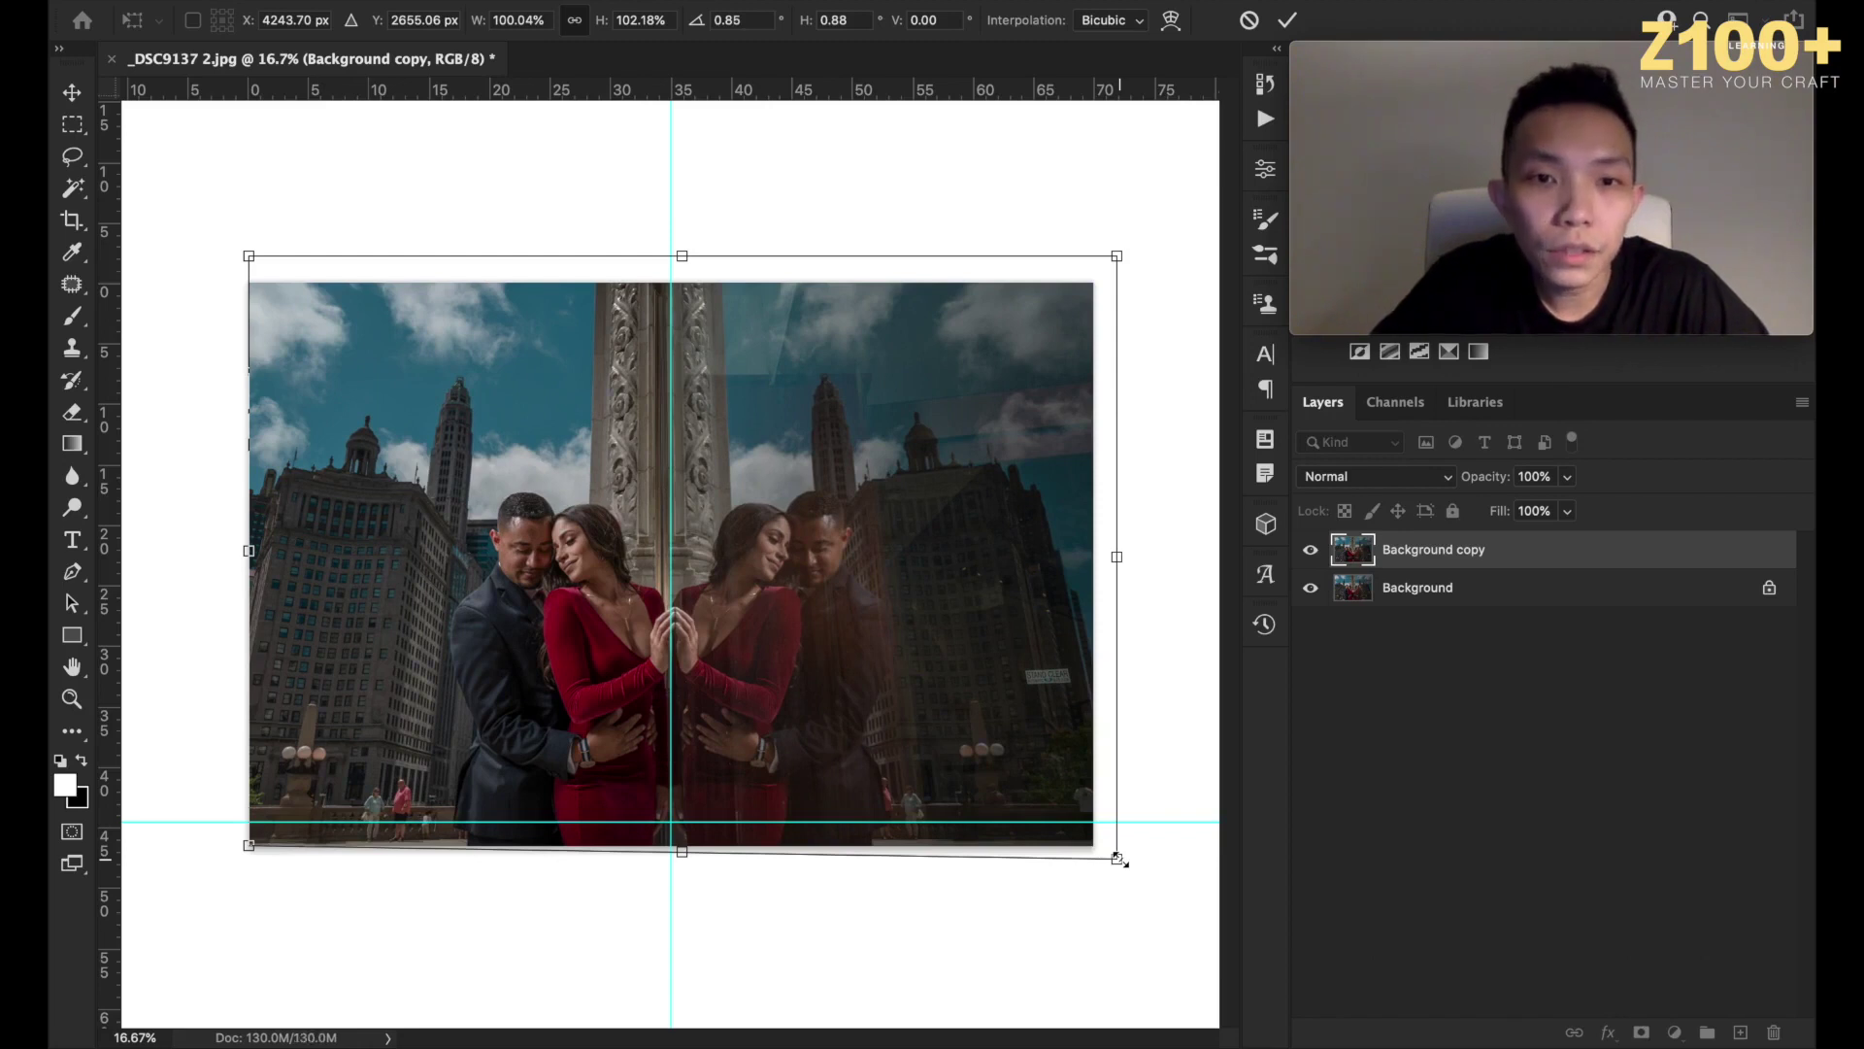
drag(738, 107, 896, 375)
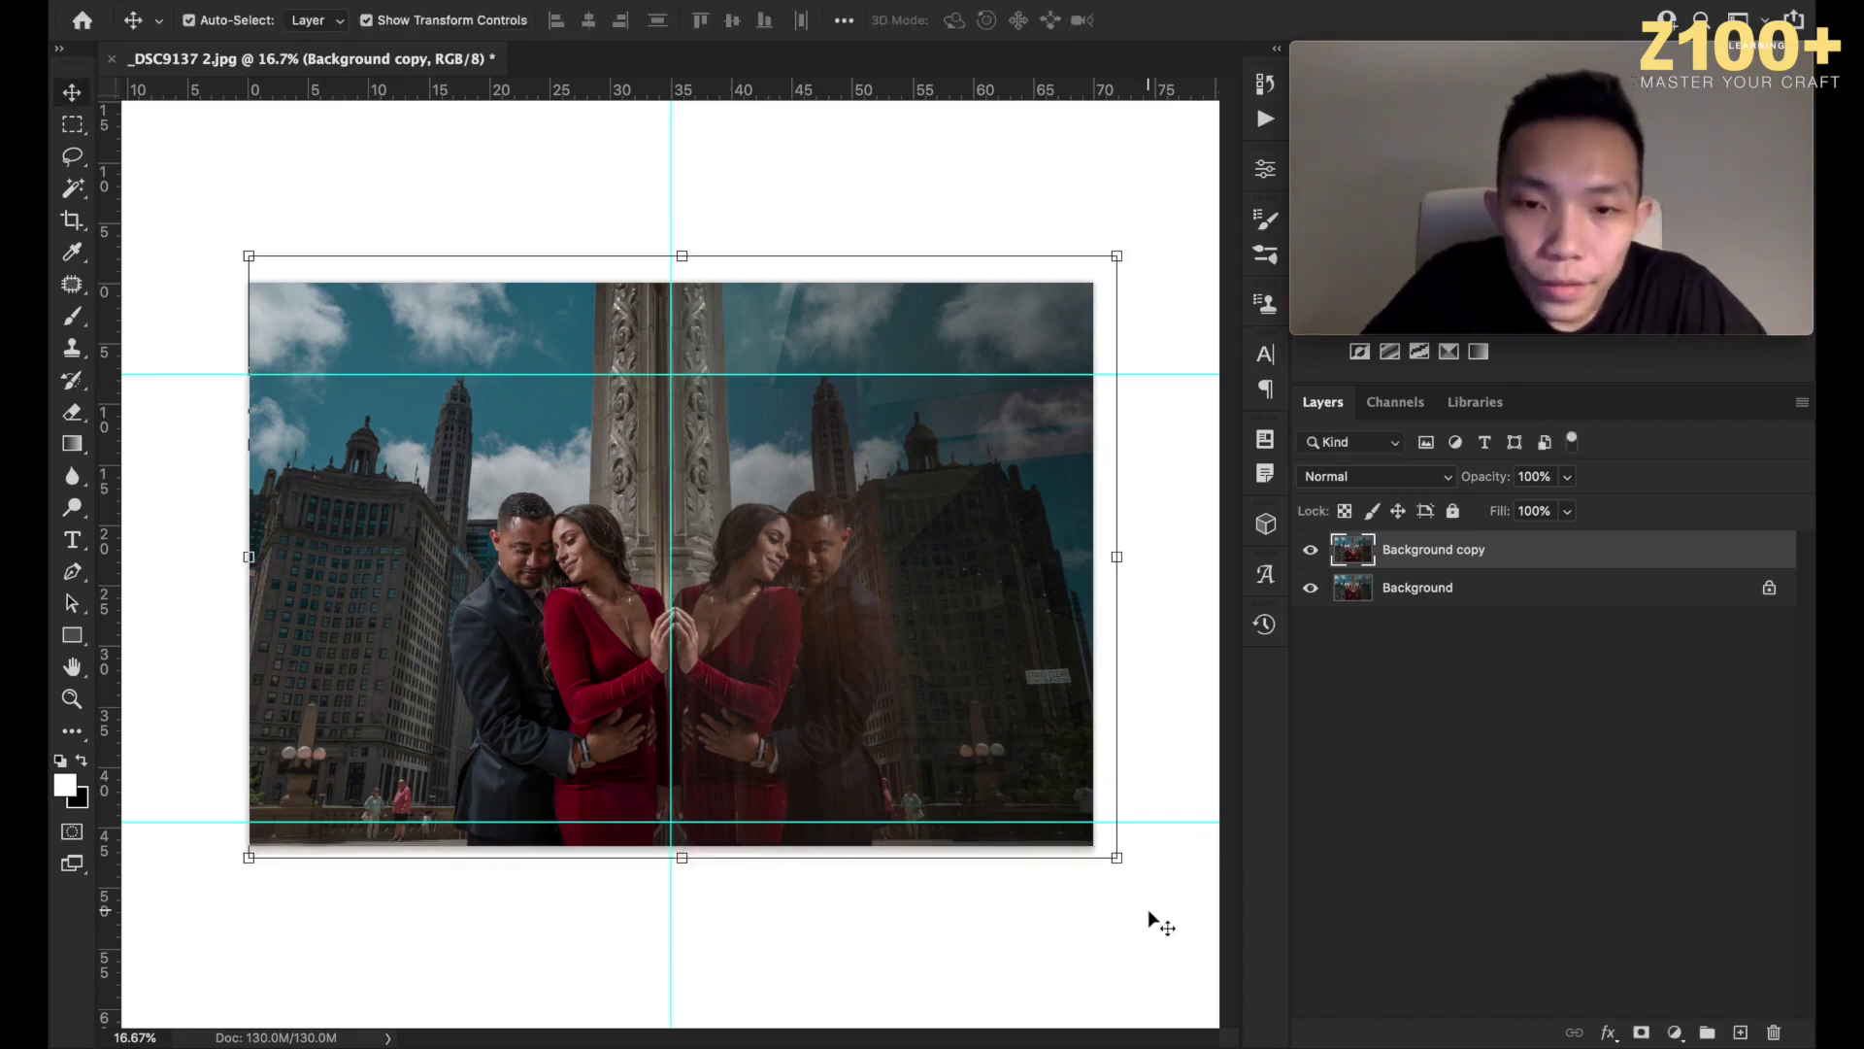
click(1109, 821)
key(ctrl+semicolon)
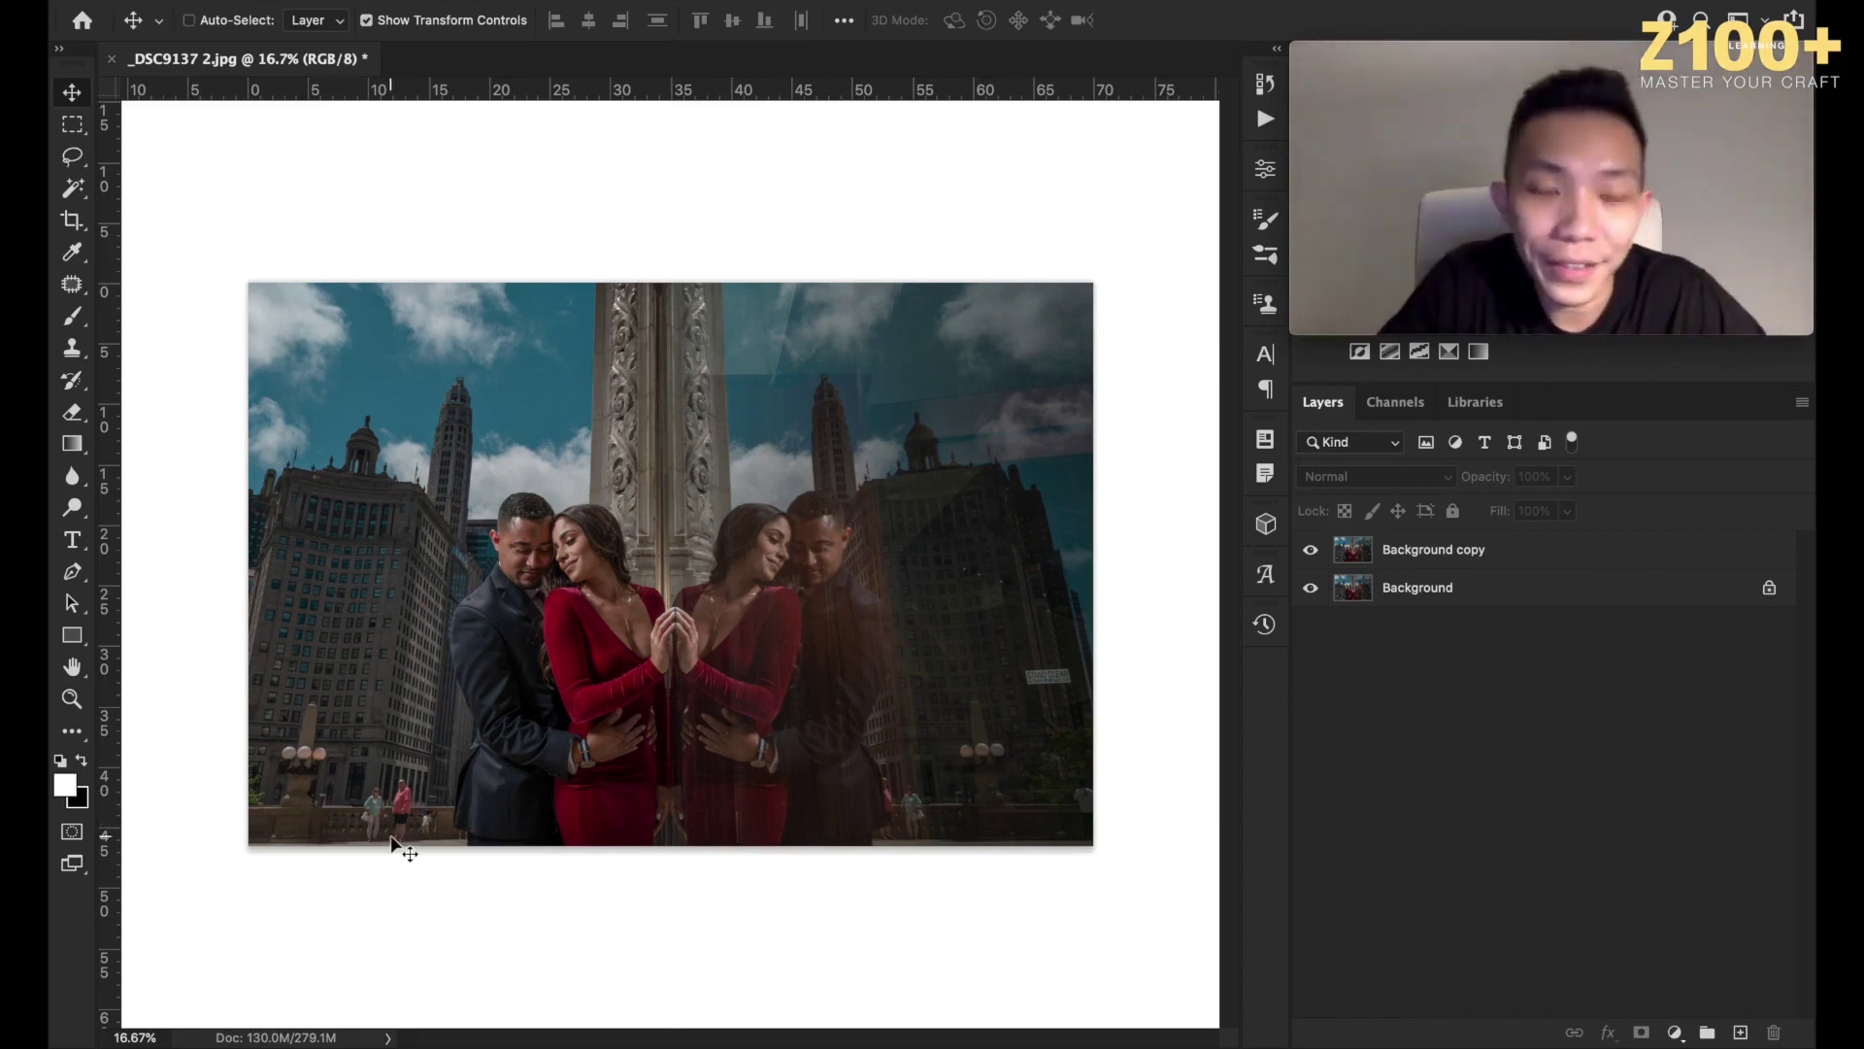
Outline the first stray leg below the man's jacket with the Patch tool and remove it from the Background copy with Content-Aware Fill.
key(super+equal)
key(super+equal)
key(super+equal)
key(super+equal)
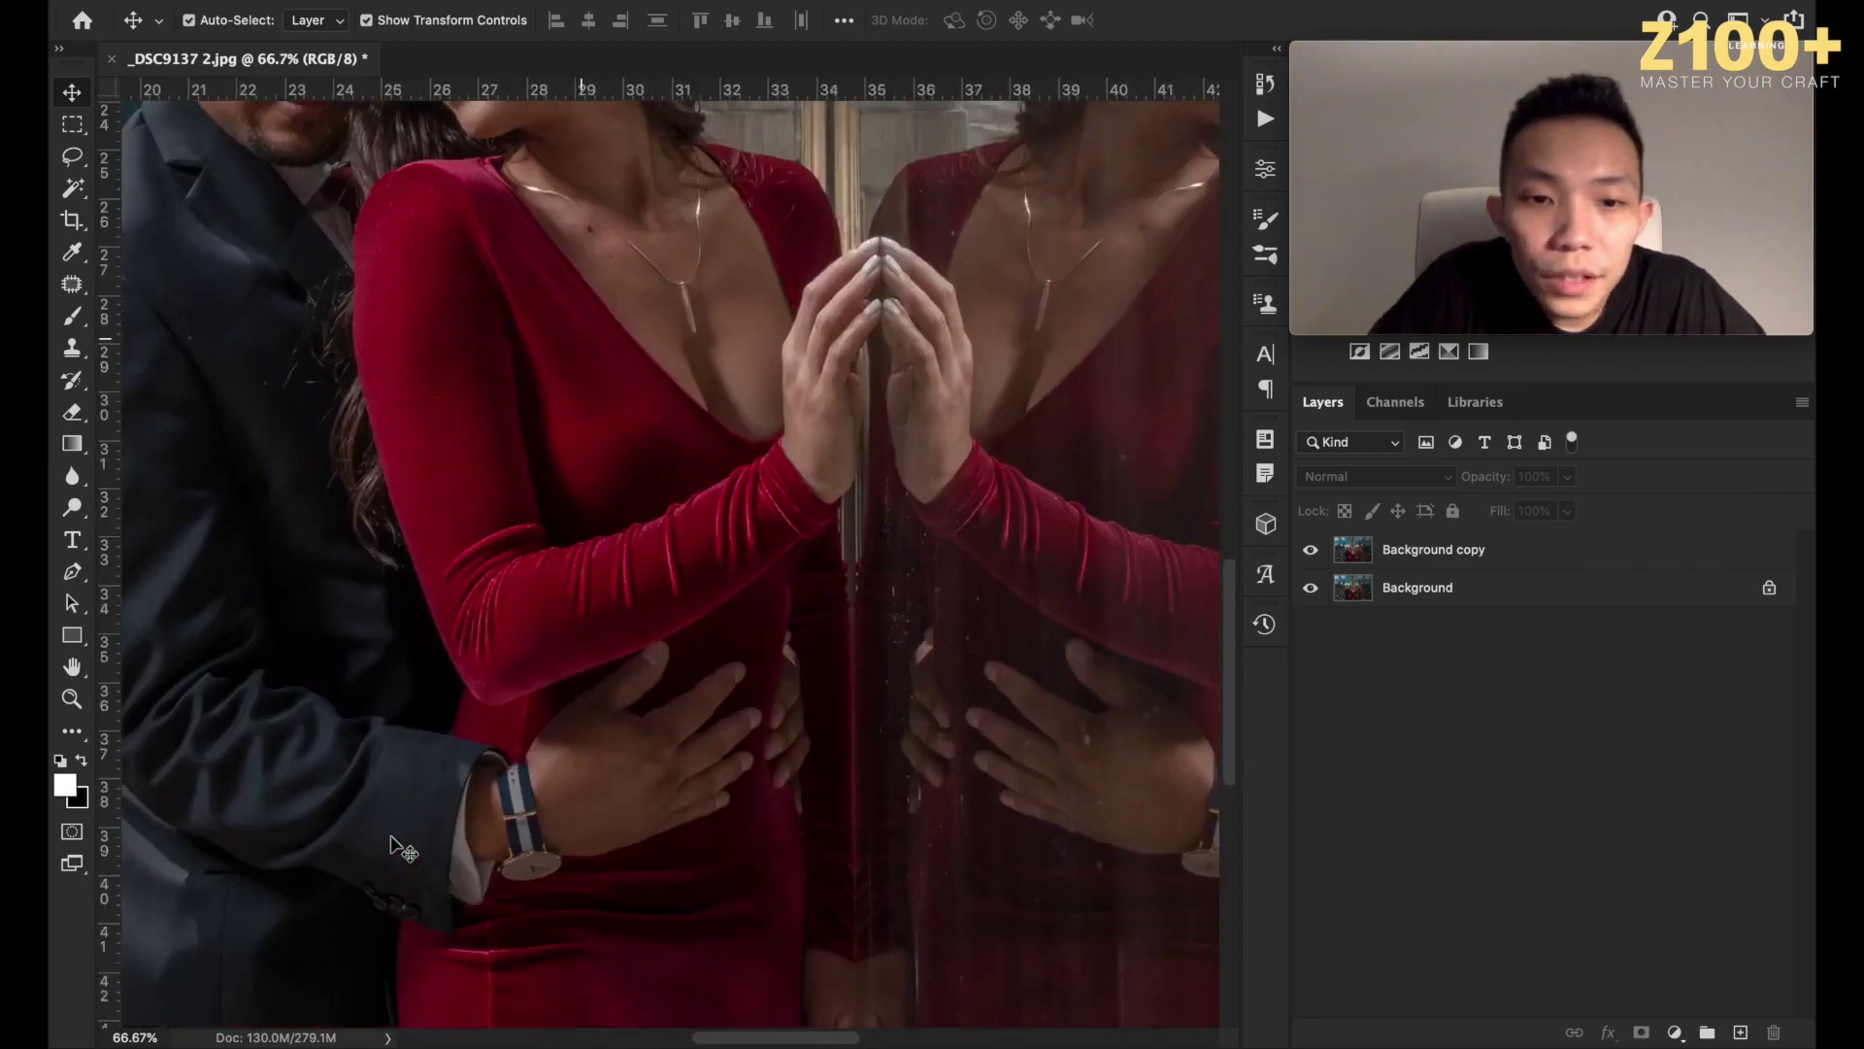
scroll(390, 835, down, 8)
scroll(390, 835, left, 15)
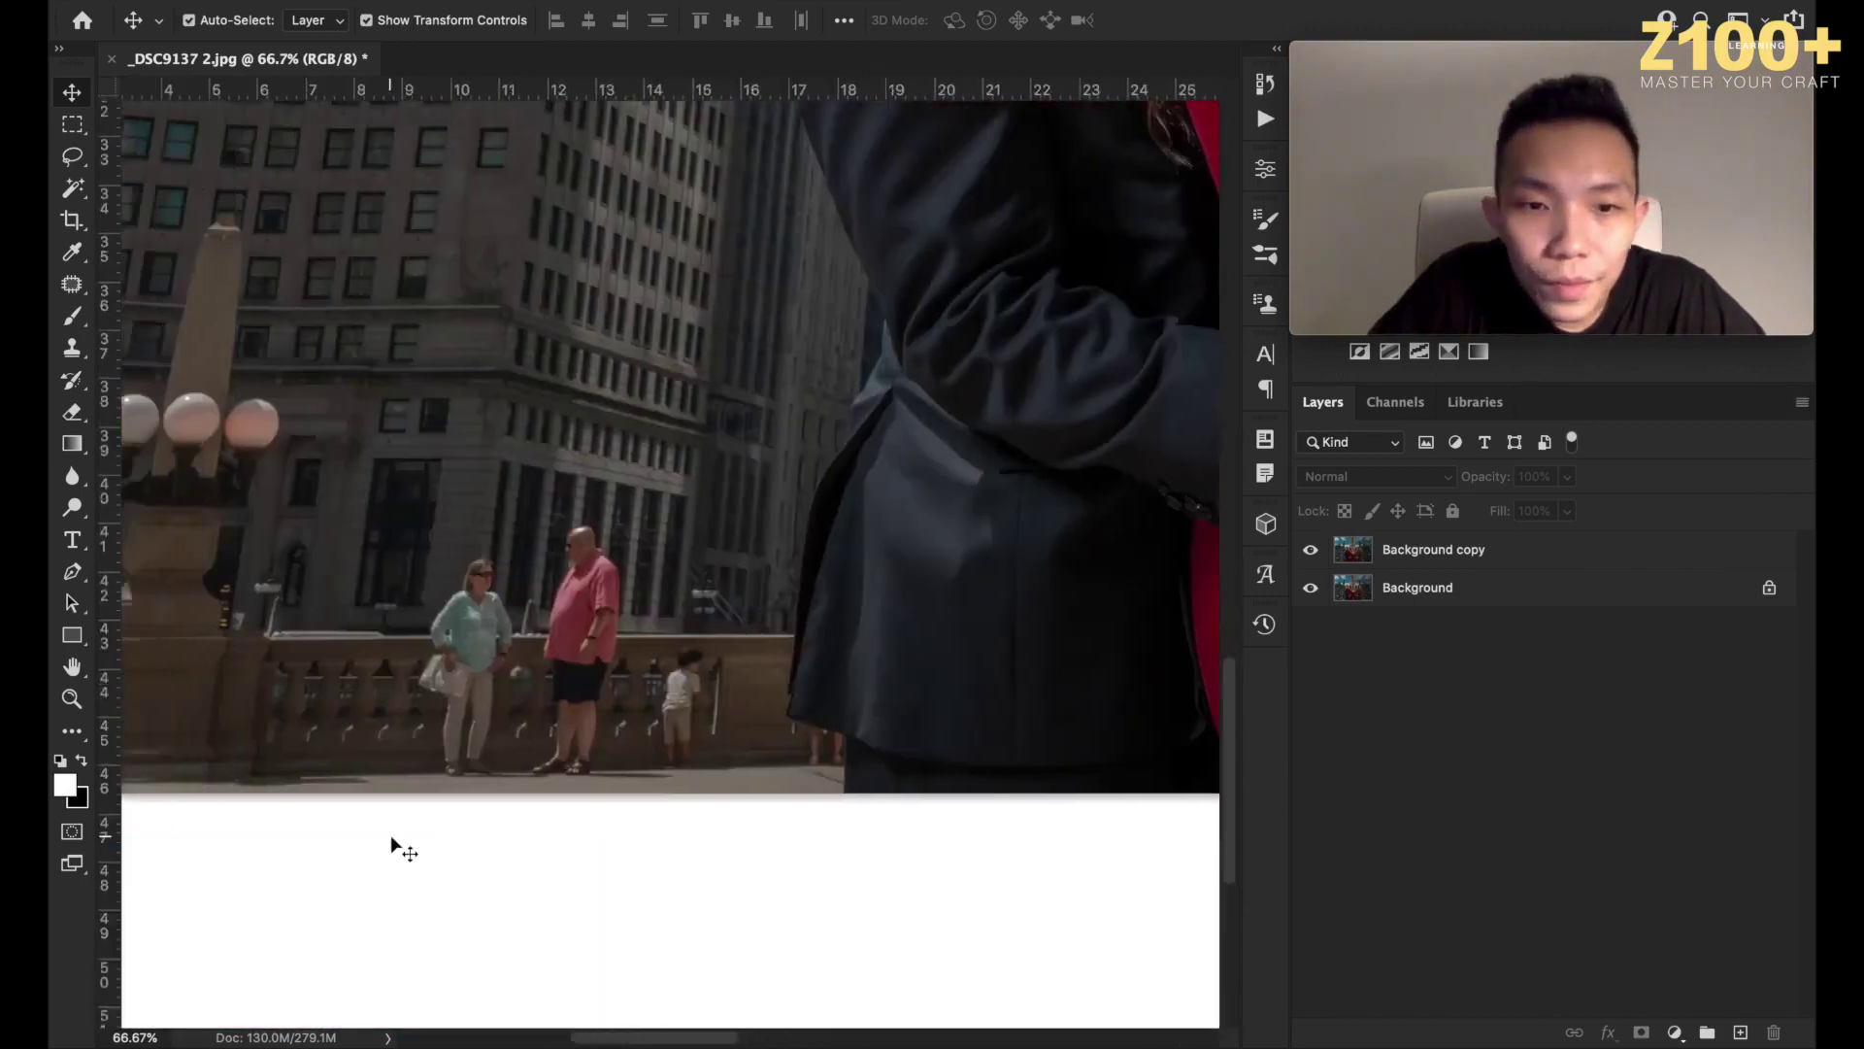
scroll(636, 787, up, 3)
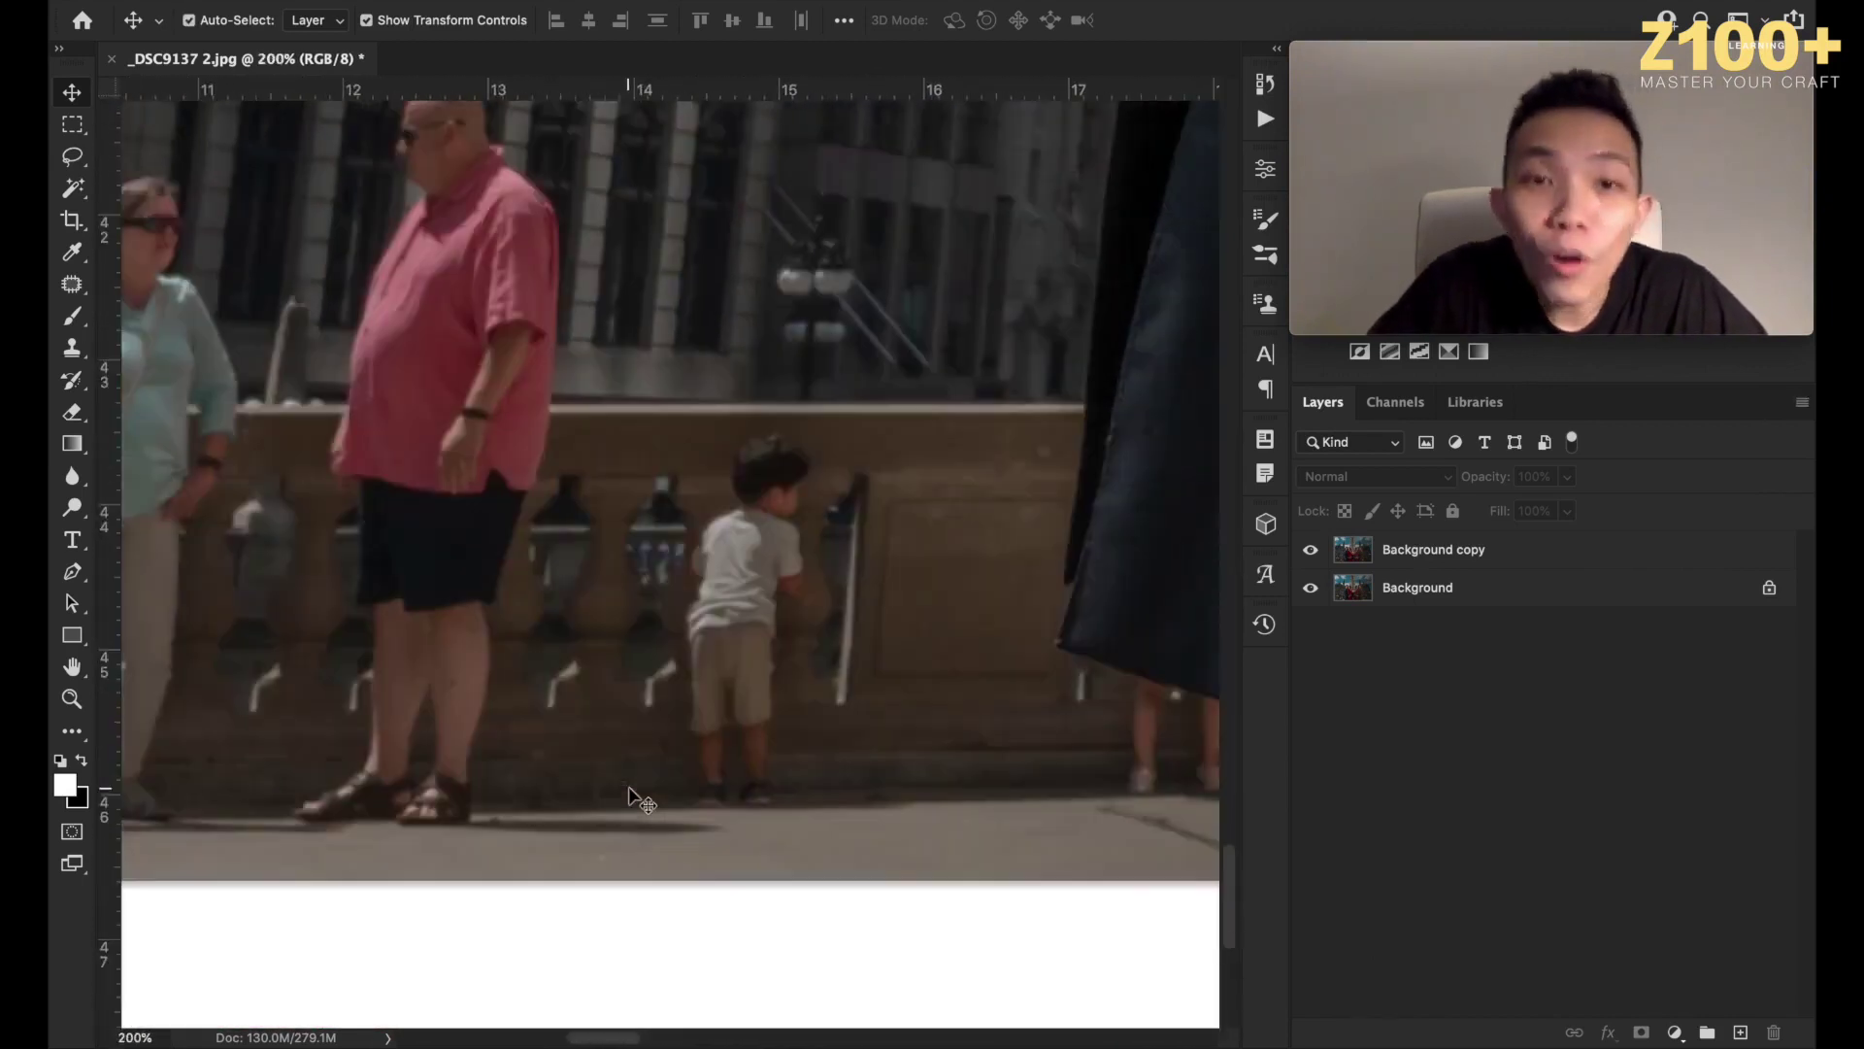
click(72, 282)
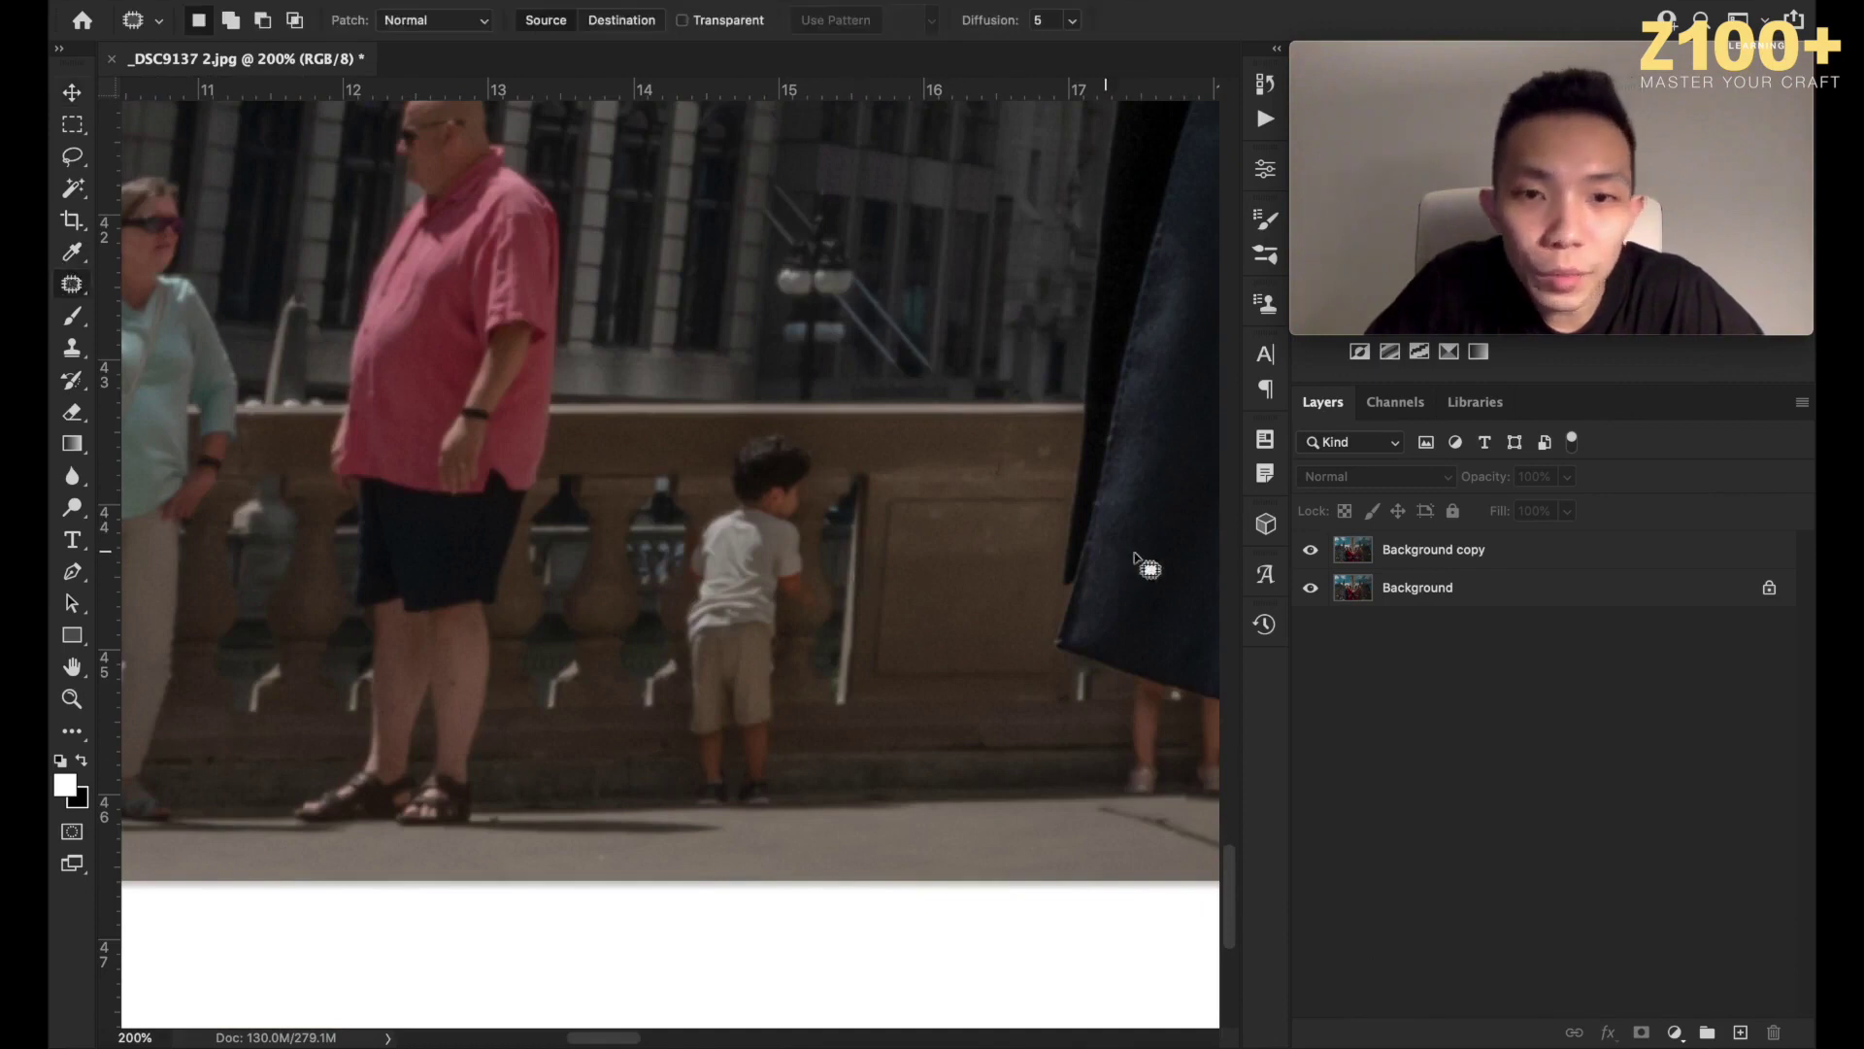
scroll(1134, 714, right, 4)
mouse_move(882, 670)
mouse_down()
mouse_move(844, 708)
mouse_move(841, 777)
mouse_move(877, 805)
mouse_move(895, 684)
mouse_up()
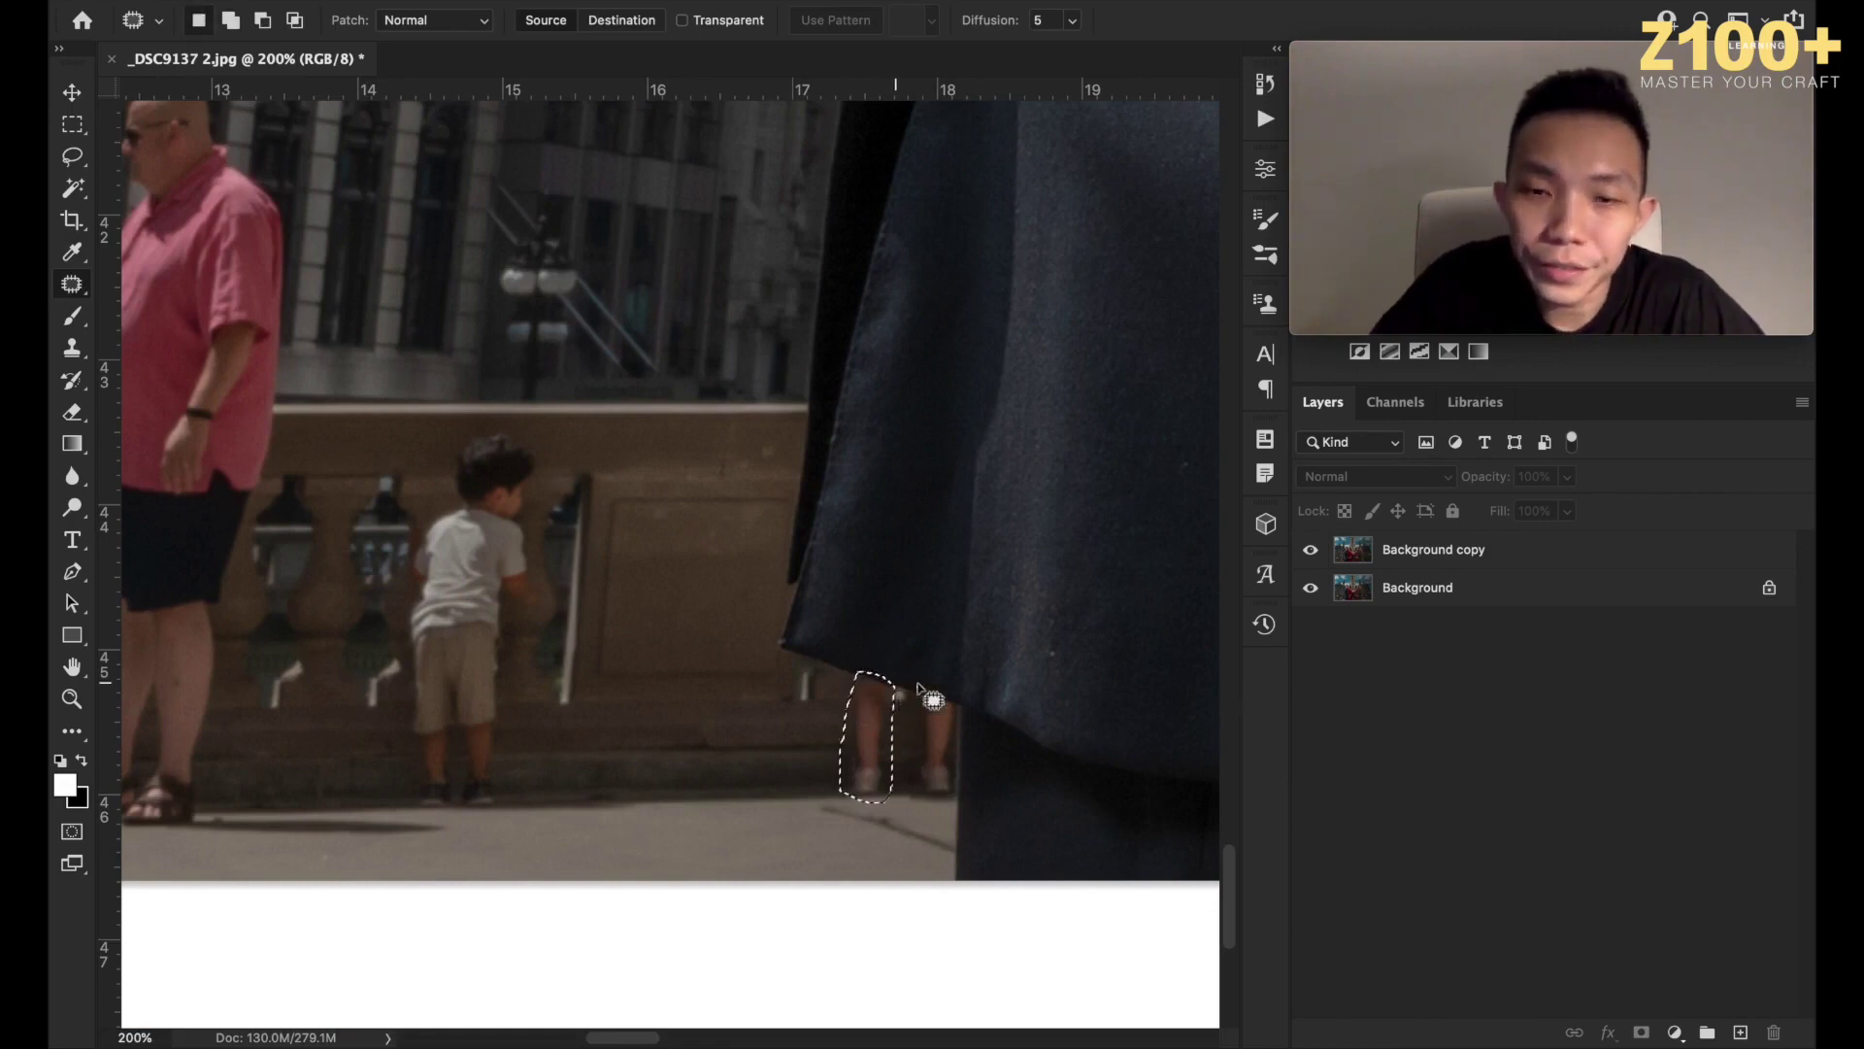
click(1402, 569)
key(shift+BackSpace)
key(Return)
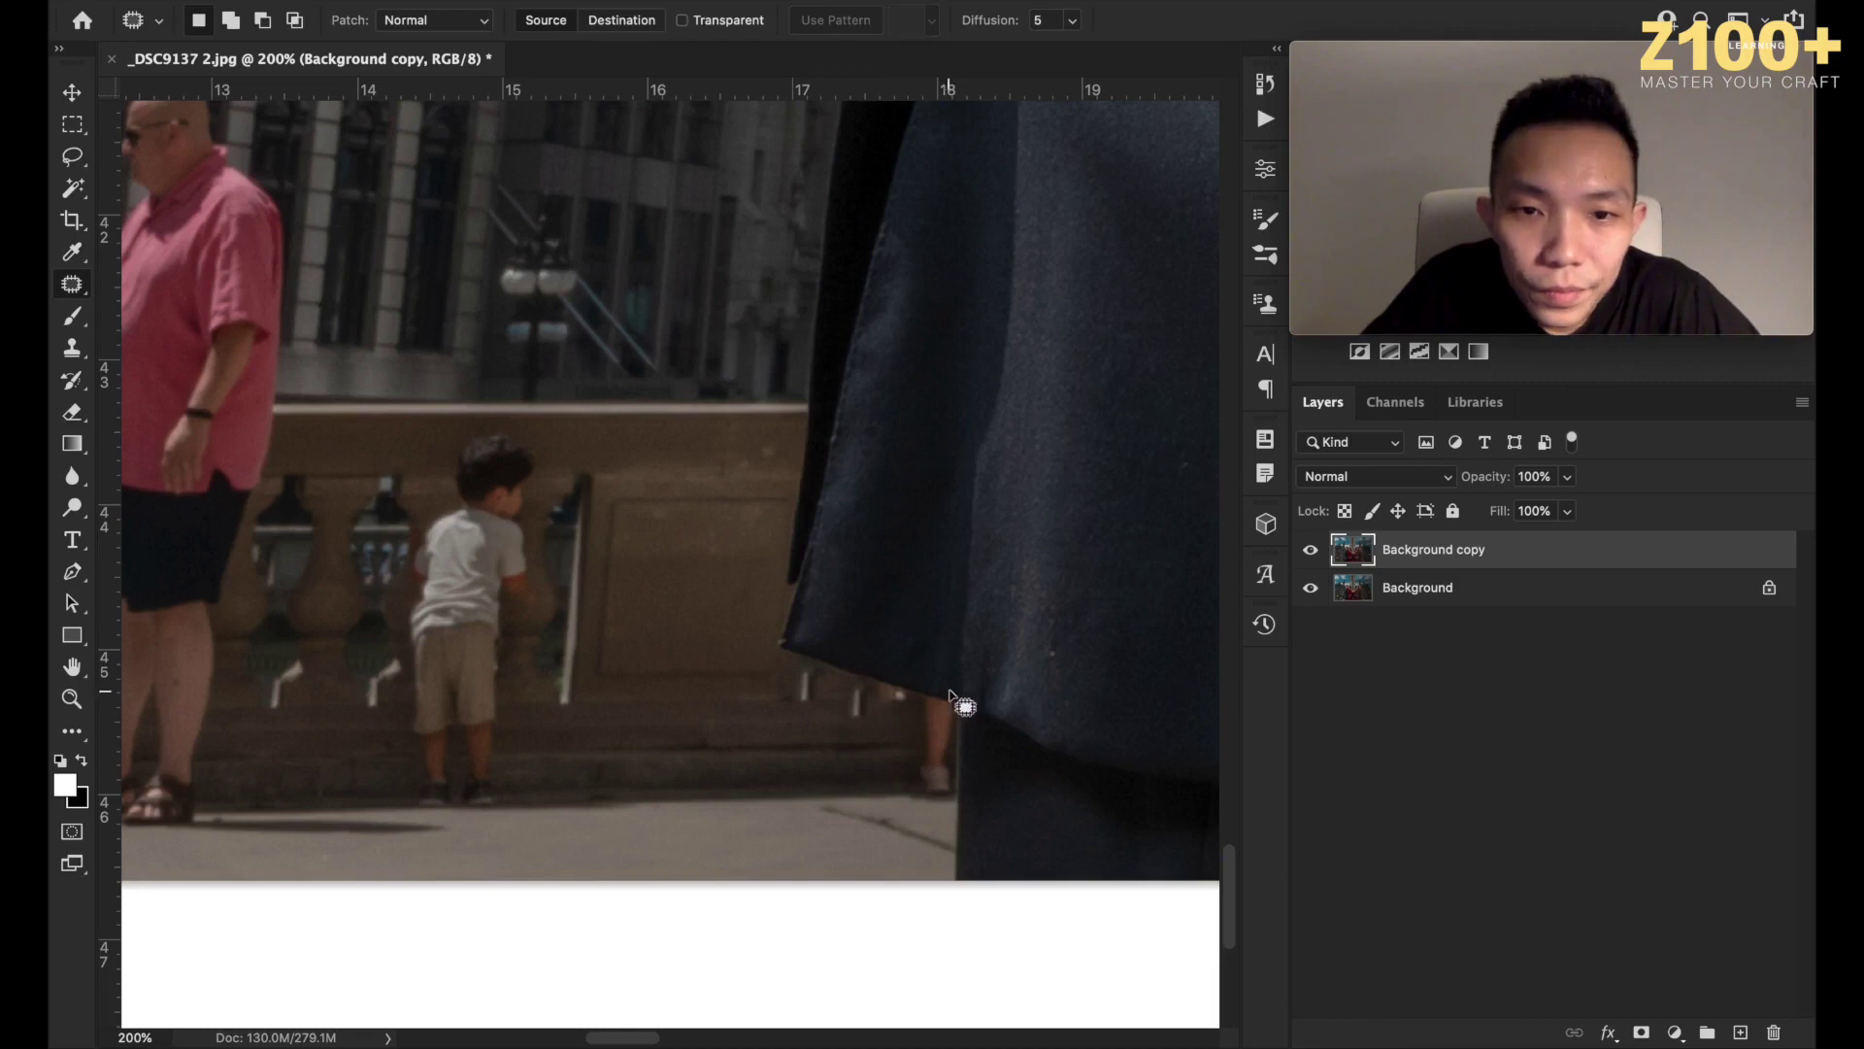
Remove the second stray leg beside the man's trousers with a Content-Aware Fill at 100% opacity, and deselect.
mouse_move(940, 686)
mouse_down()
mouse_move(912, 767)
mouse_move(932, 801)
mouse_move(954, 786)
mouse_move(957, 694)
mouse_up()
key(shift+BackSpace)
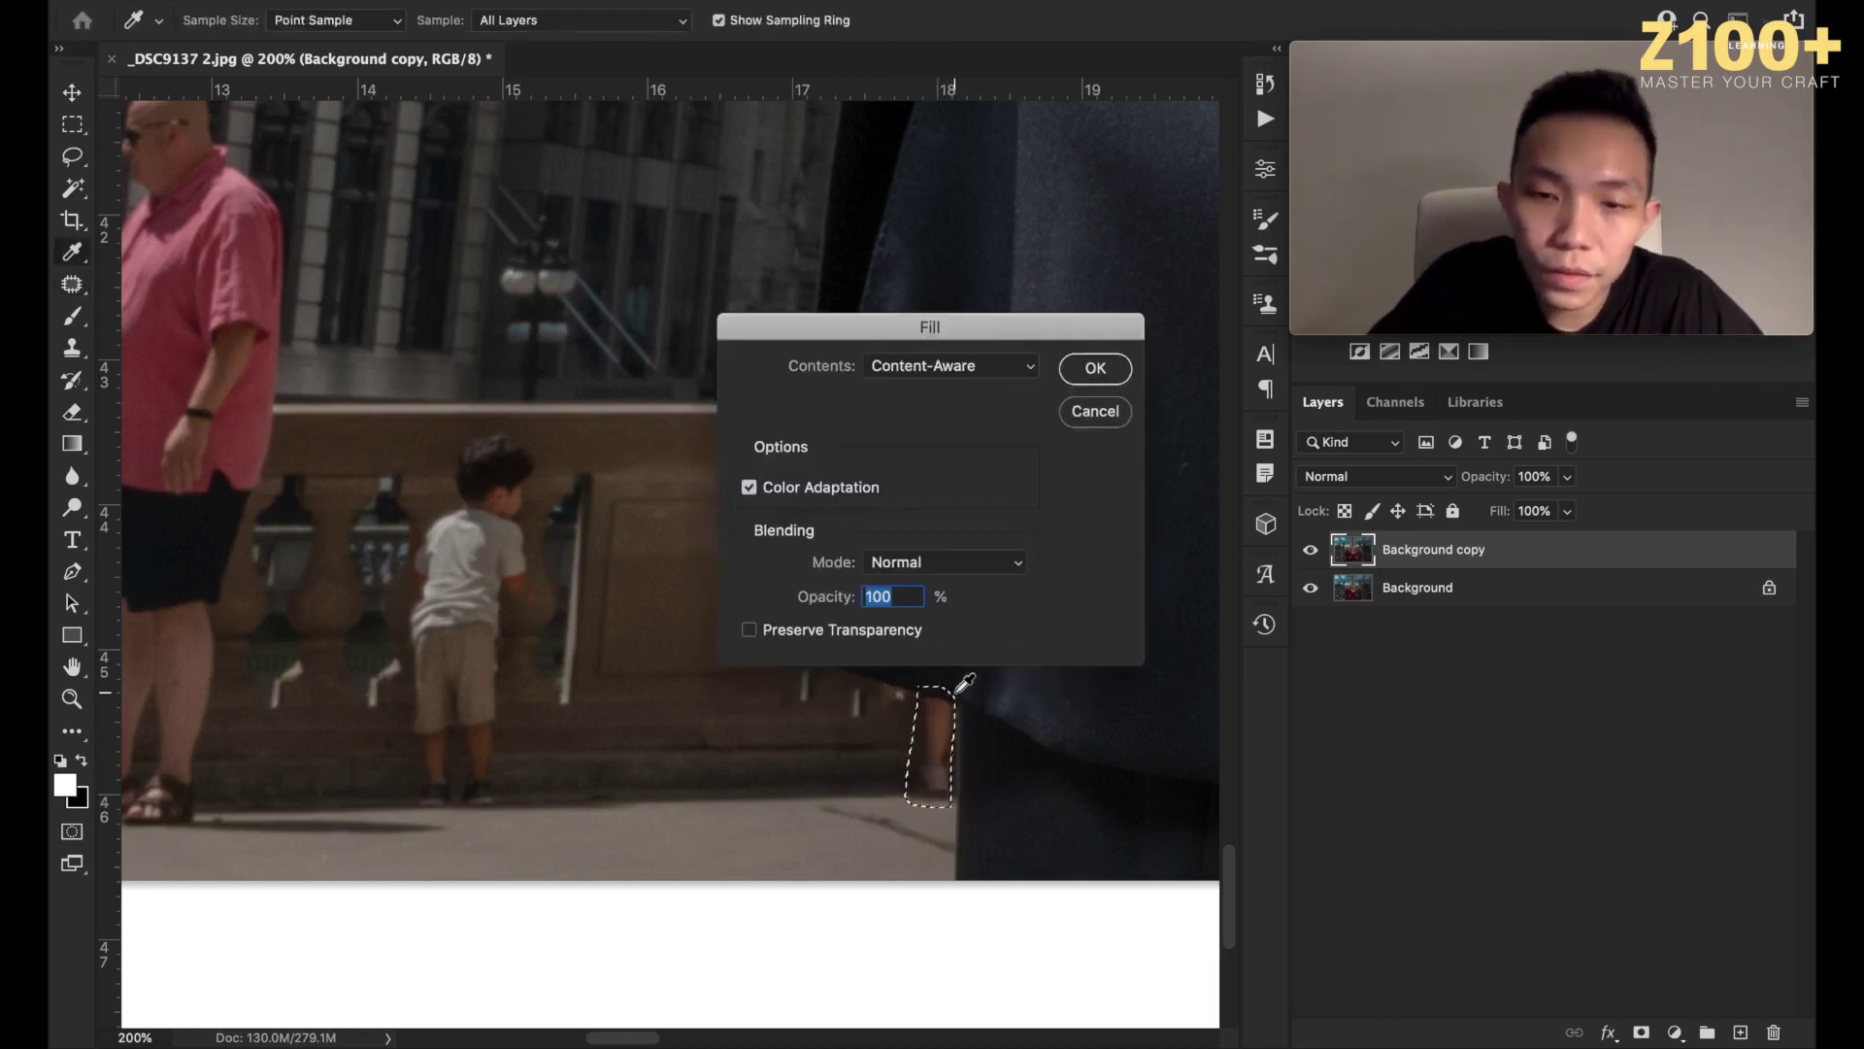
key(Return)
key(ctrl+d)
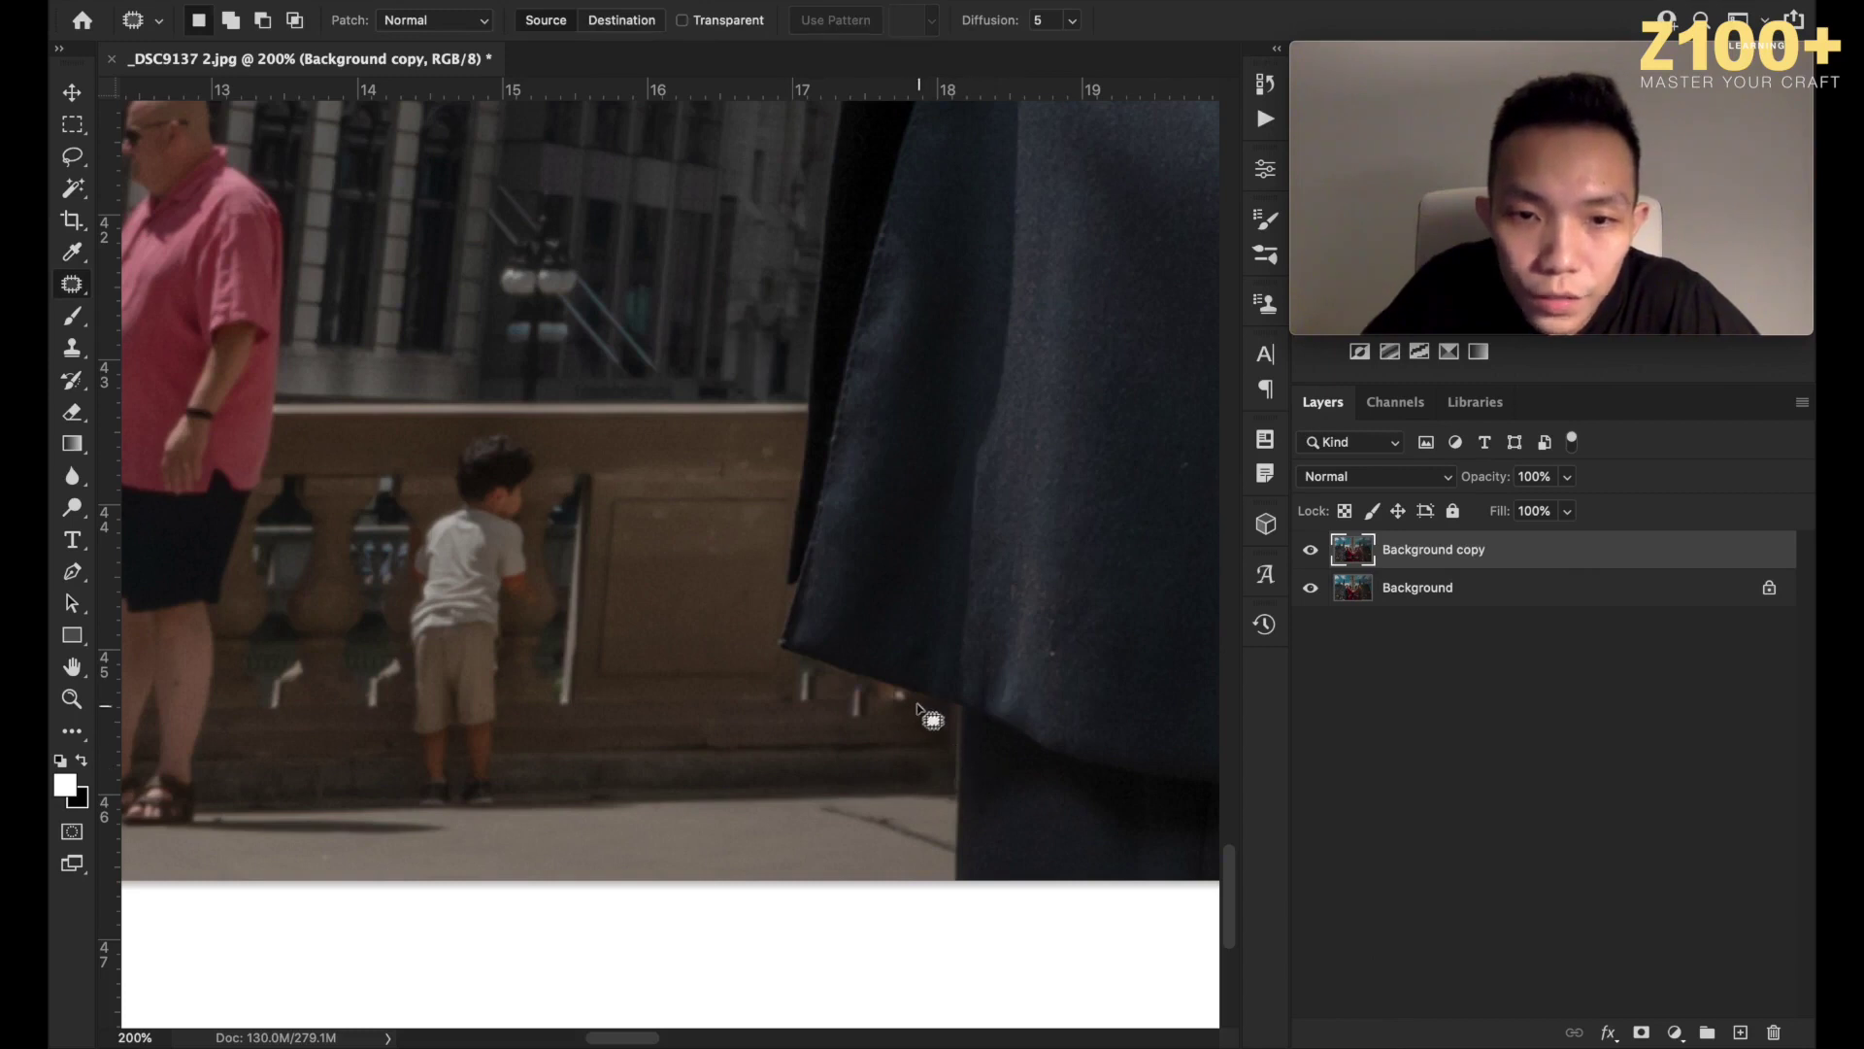
Clean up the leftover light specks along the wall under the jacket hem with the Patch tool and Content-Aware Fill.
mouse_move(879, 694)
mouse_down()
mouse_move(838, 698)
mouse_move(853, 731)
mouse_move(882, 720)
mouse_move(740, 714)
mouse_up()
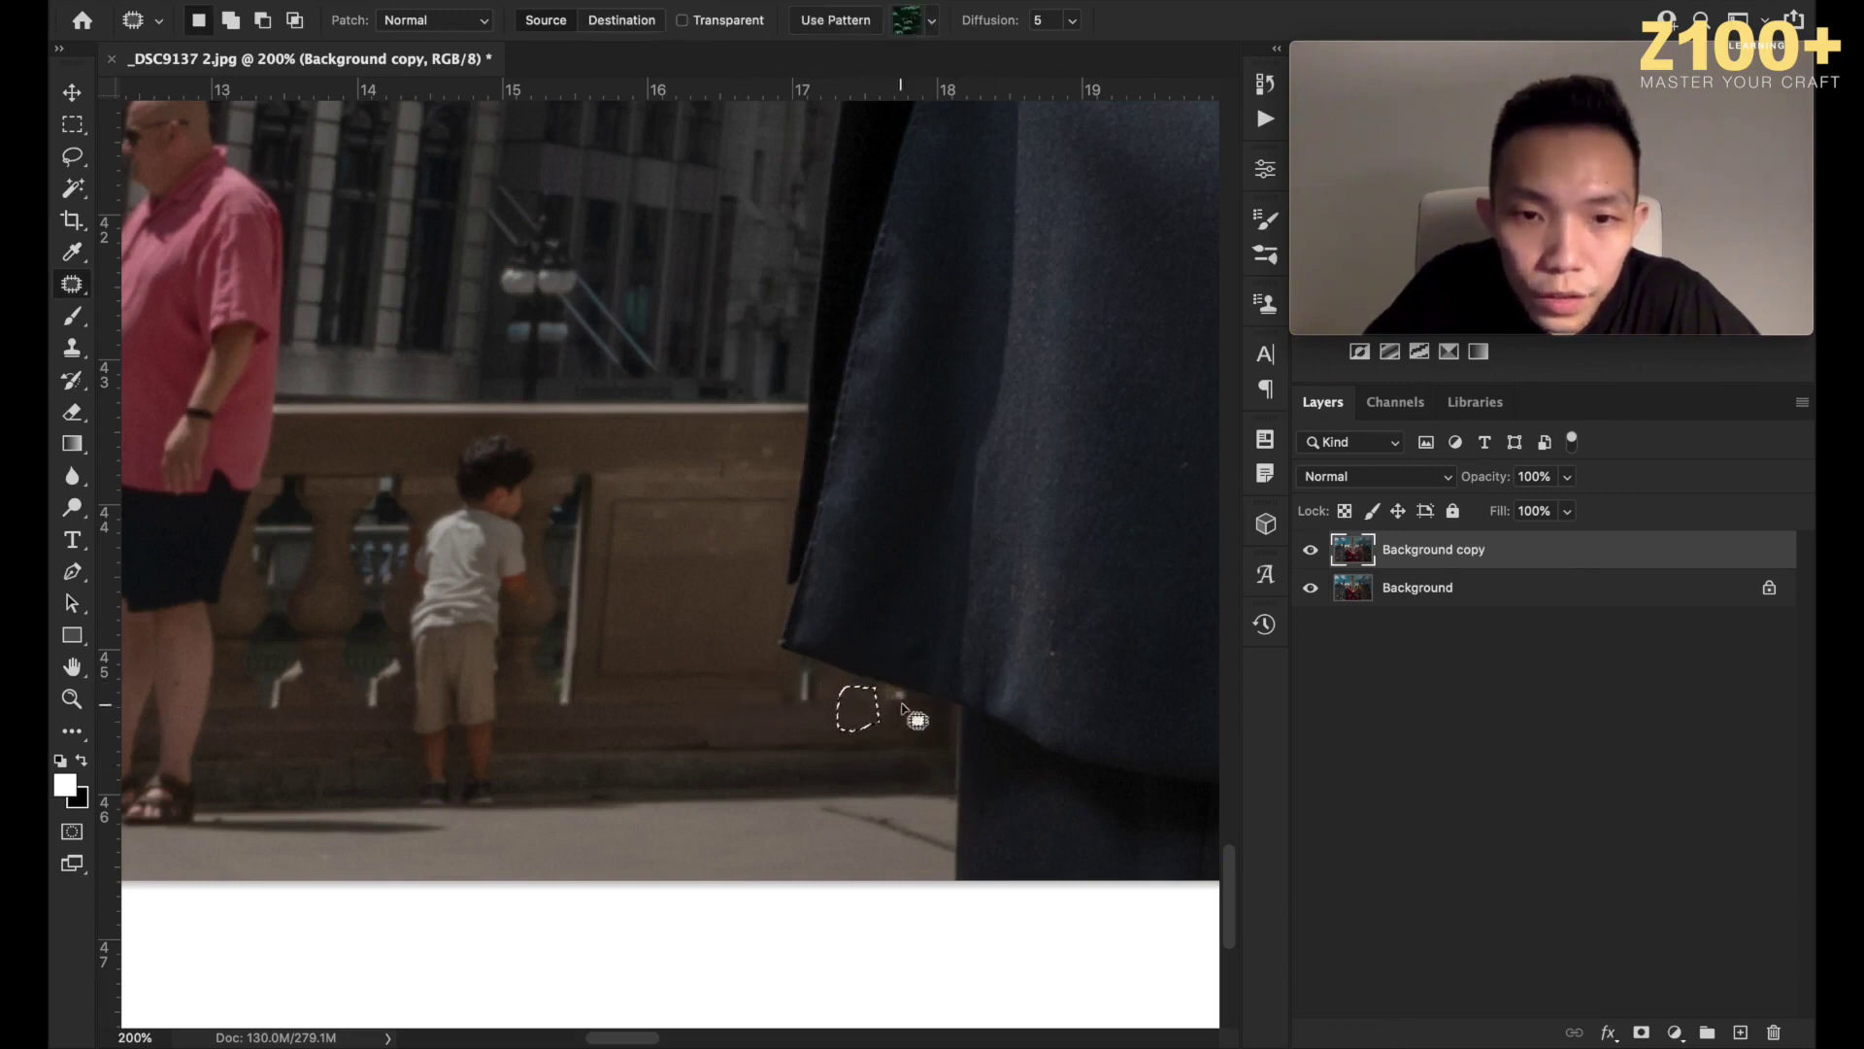
mouse_move(874, 674)
mouse_down()
mouse_move(887, 716)
mouse_move(927, 687)
mouse_up()
key(shift+BackSpace)
key(Return)
key(ctrl+d)
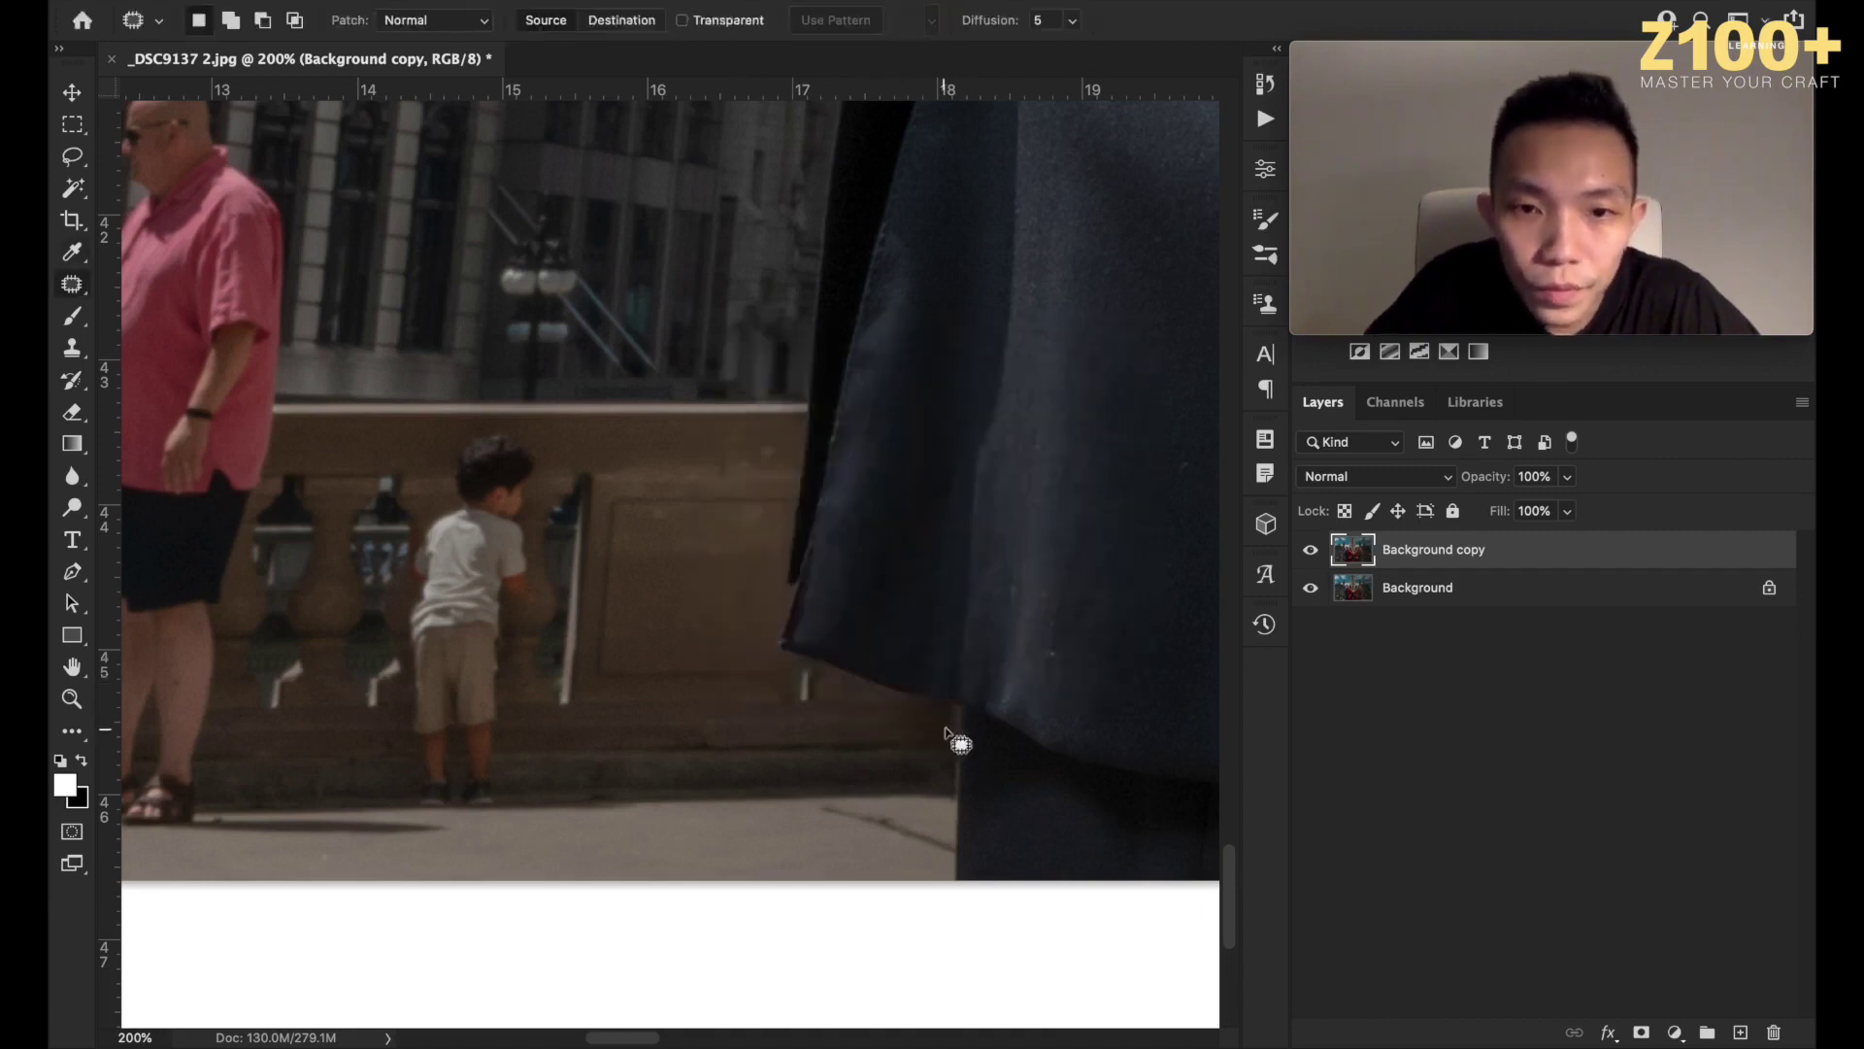
mouse_move(822, 672)
mouse_down()
mouse_move(778, 679)
mouse_move(787, 699)
mouse_move(833, 701)
mouse_move(725, 686)
mouse_move(877, 735)
mouse_move(772, 690)
mouse_move(767, 705)
mouse_move(816, 706)
mouse_move(723, 705)
mouse_move(771, 706)
mouse_up()
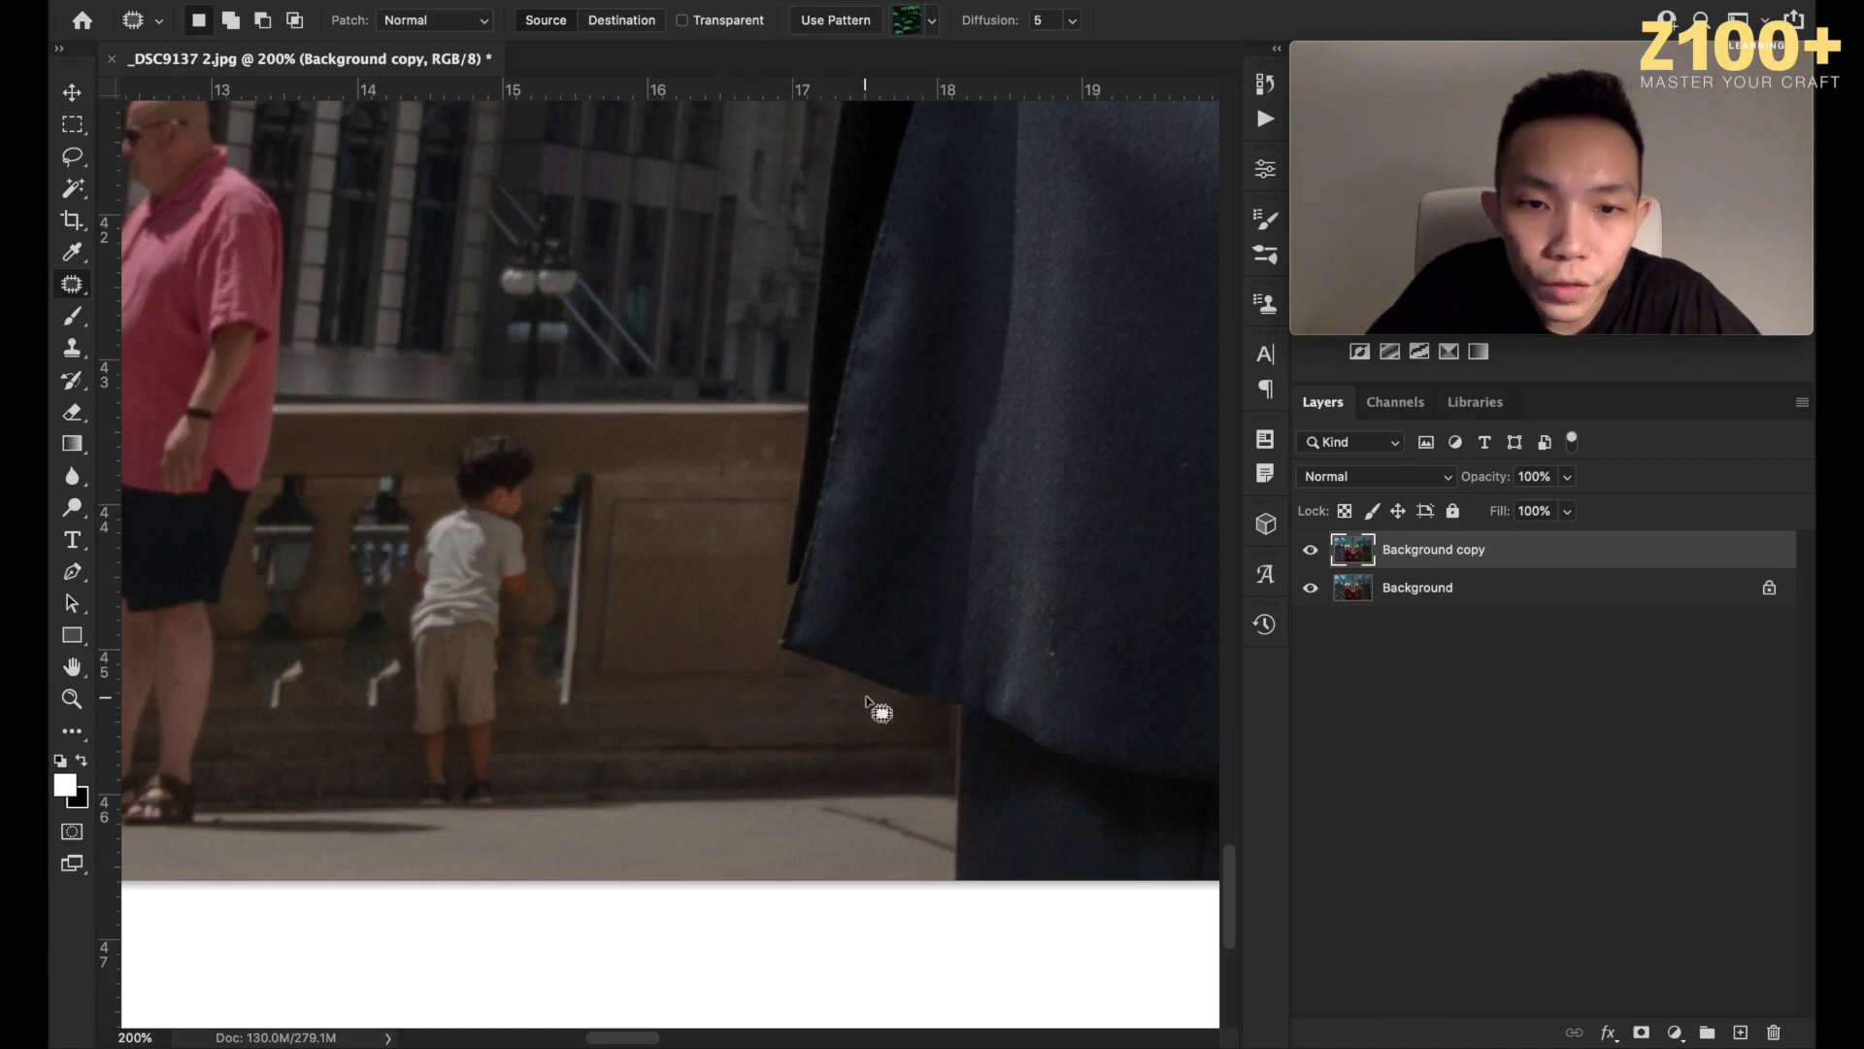
Remove the boy at the balustrade with Content-Aware Fill and patch the gap with neighbouring balusters.
key(ctrl+d)
scroll(743, 534, left, 10)
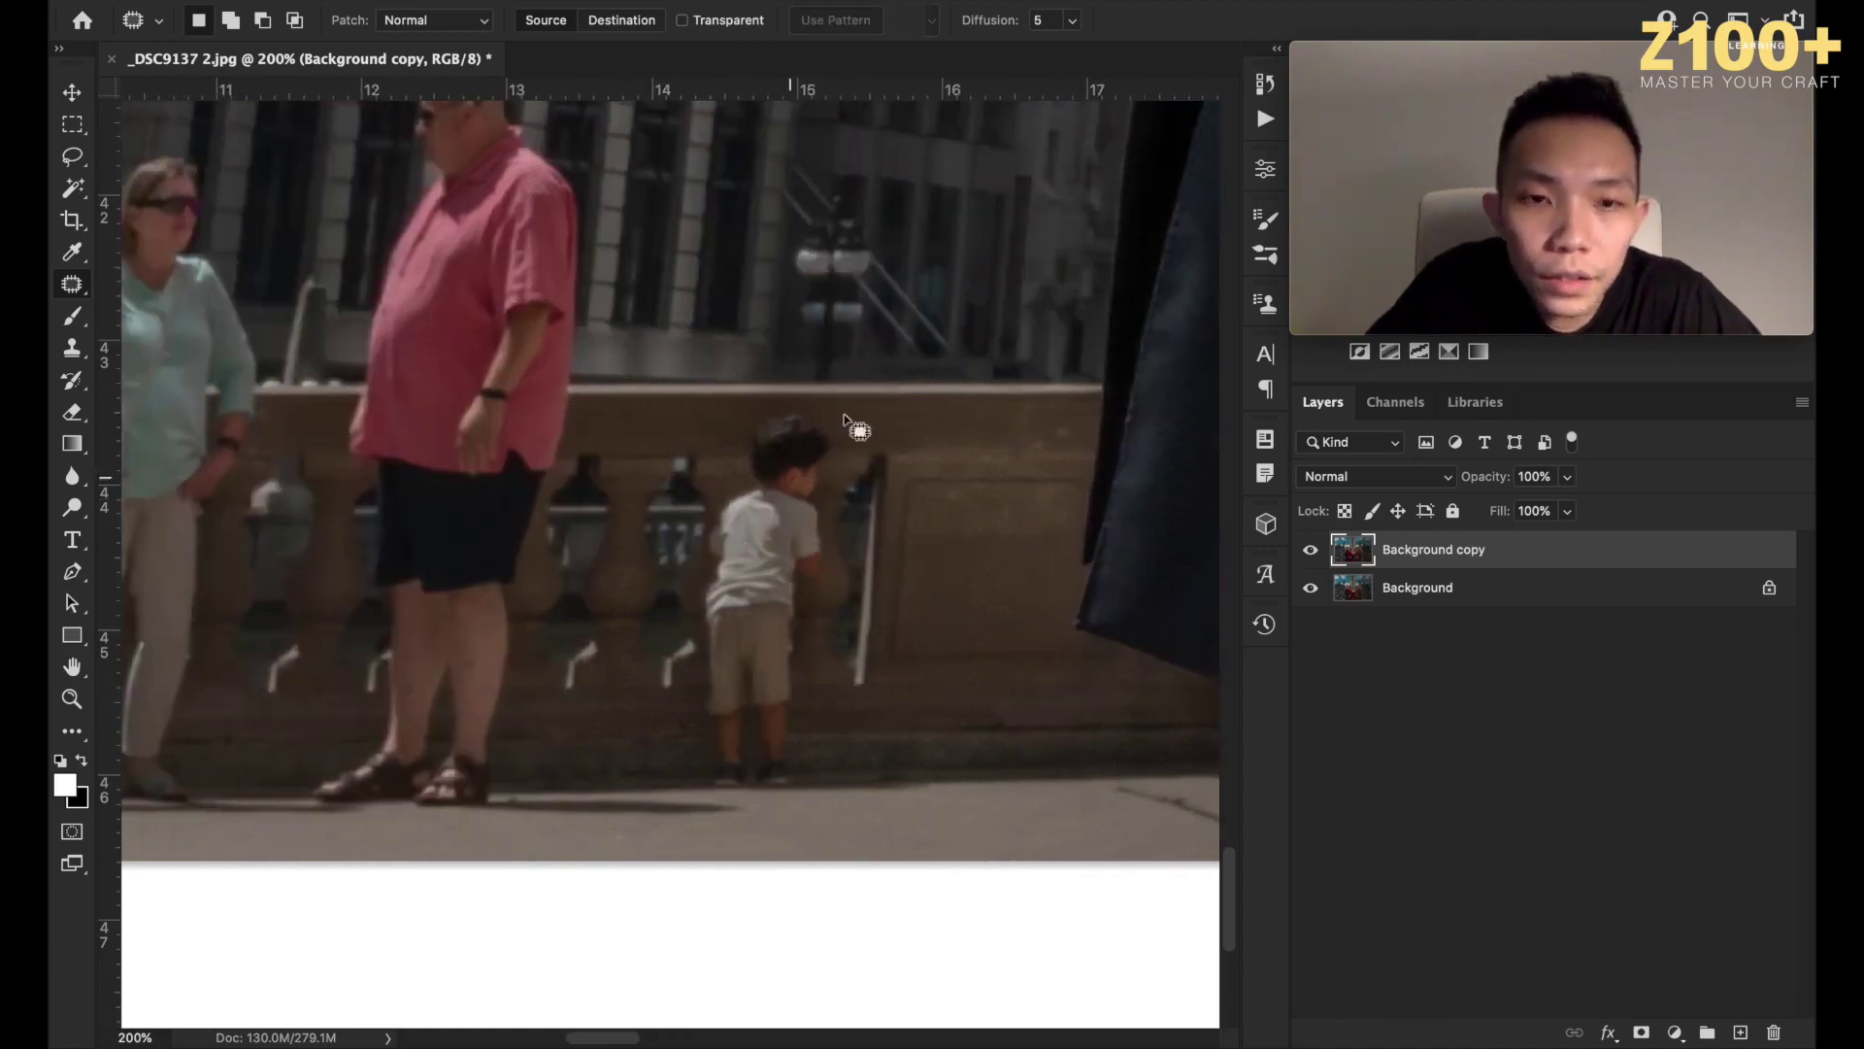
mouse_move(810, 411)
mouse_down()
mouse_move(760, 407)
mouse_move(721, 457)
mouse_move(691, 606)
mouse_move(707, 793)
mouse_move(795, 796)
mouse_move(839, 590)
mouse_move(850, 452)
mouse_move(825, 413)
mouse_up()
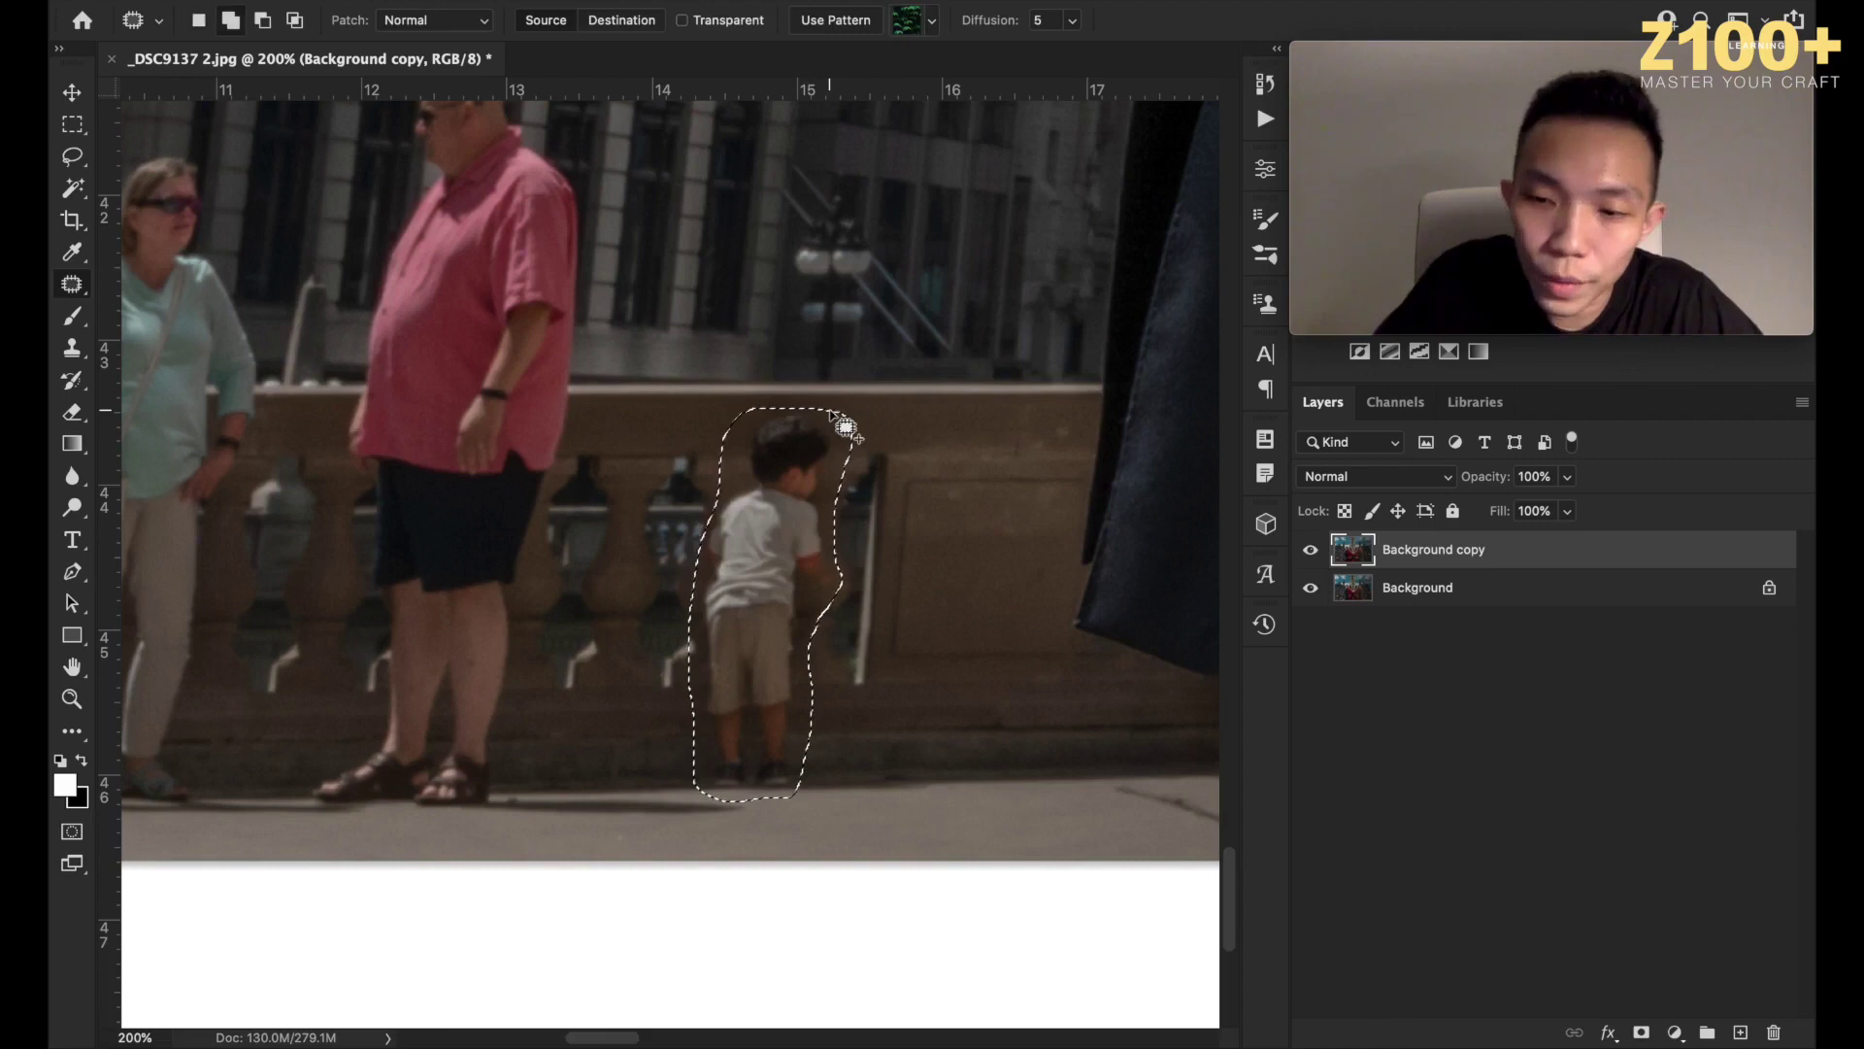
key(shift+BackSpace)
key(Return)
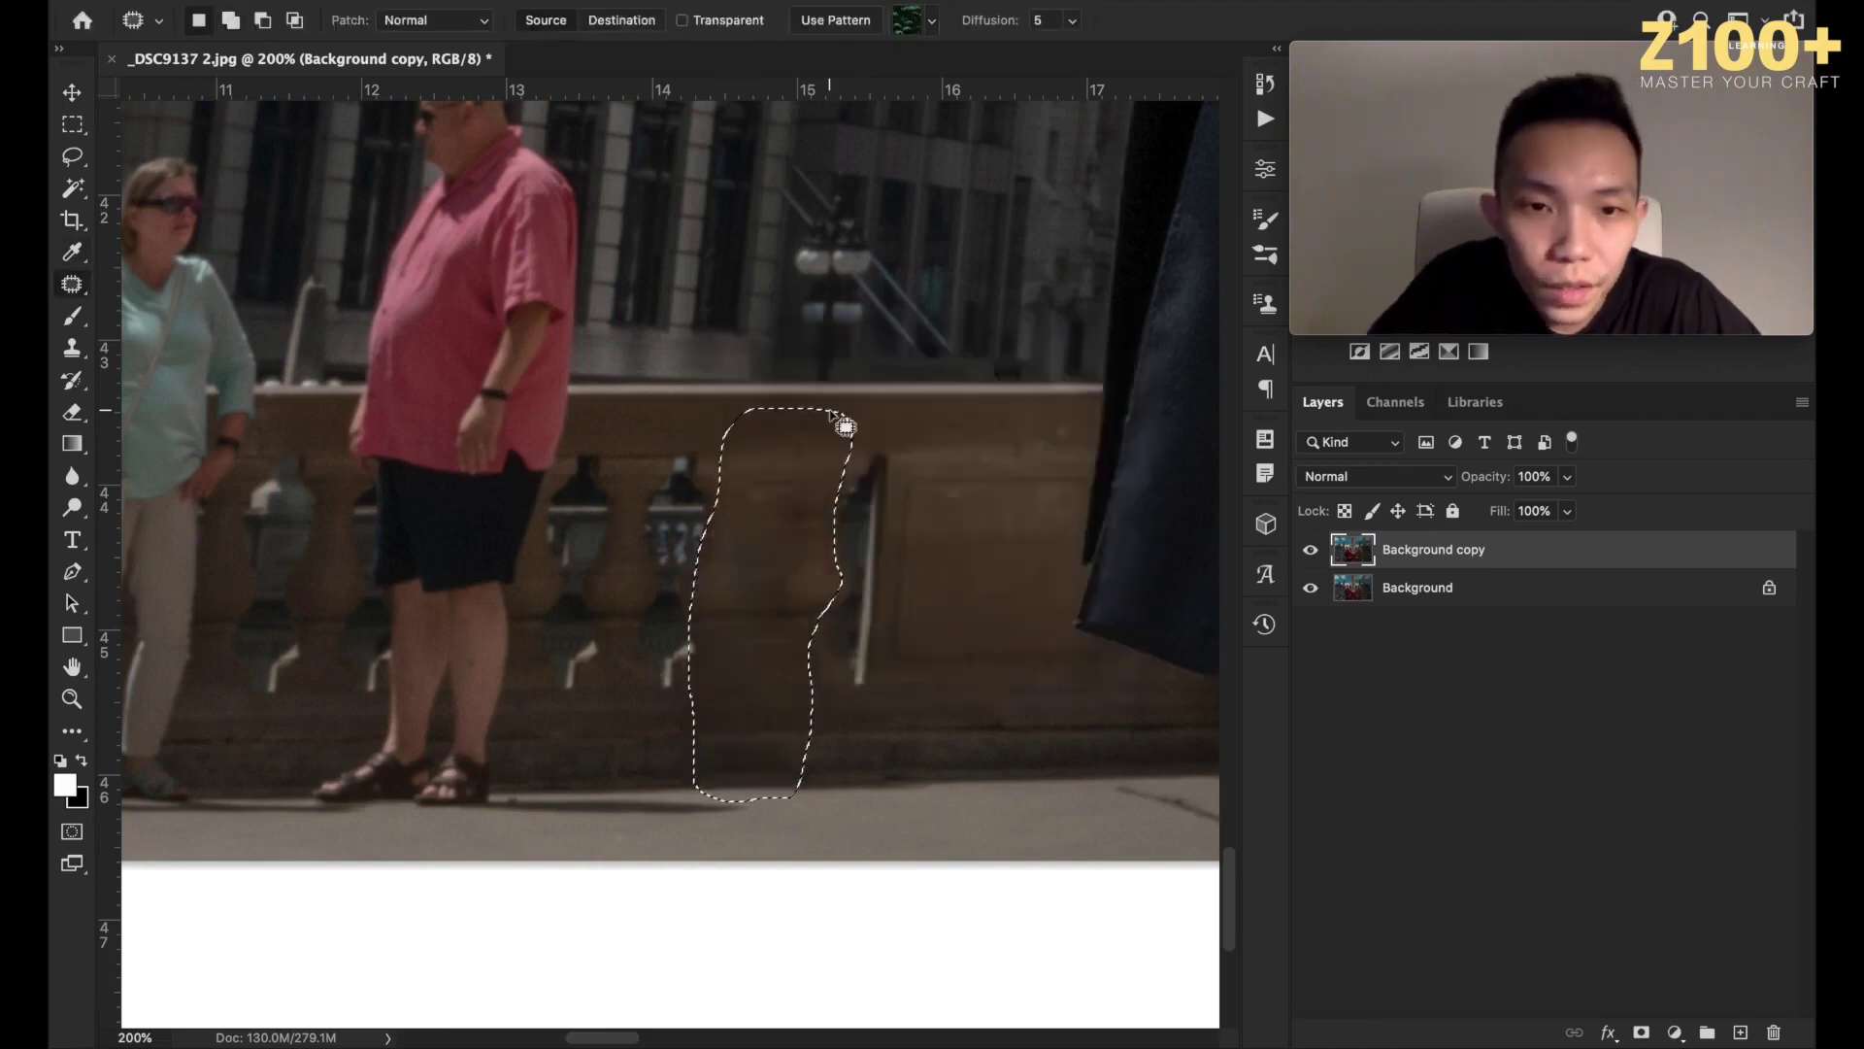
key(super+d)
mouse_move(789, 439)
mouse_down()
mouse_move(735, 440)
mouse_move(719, 706)
mouse_move(807, 700)
mouse_move(845, 449)
mouse_up()
drag(748, 495, 670, 506)
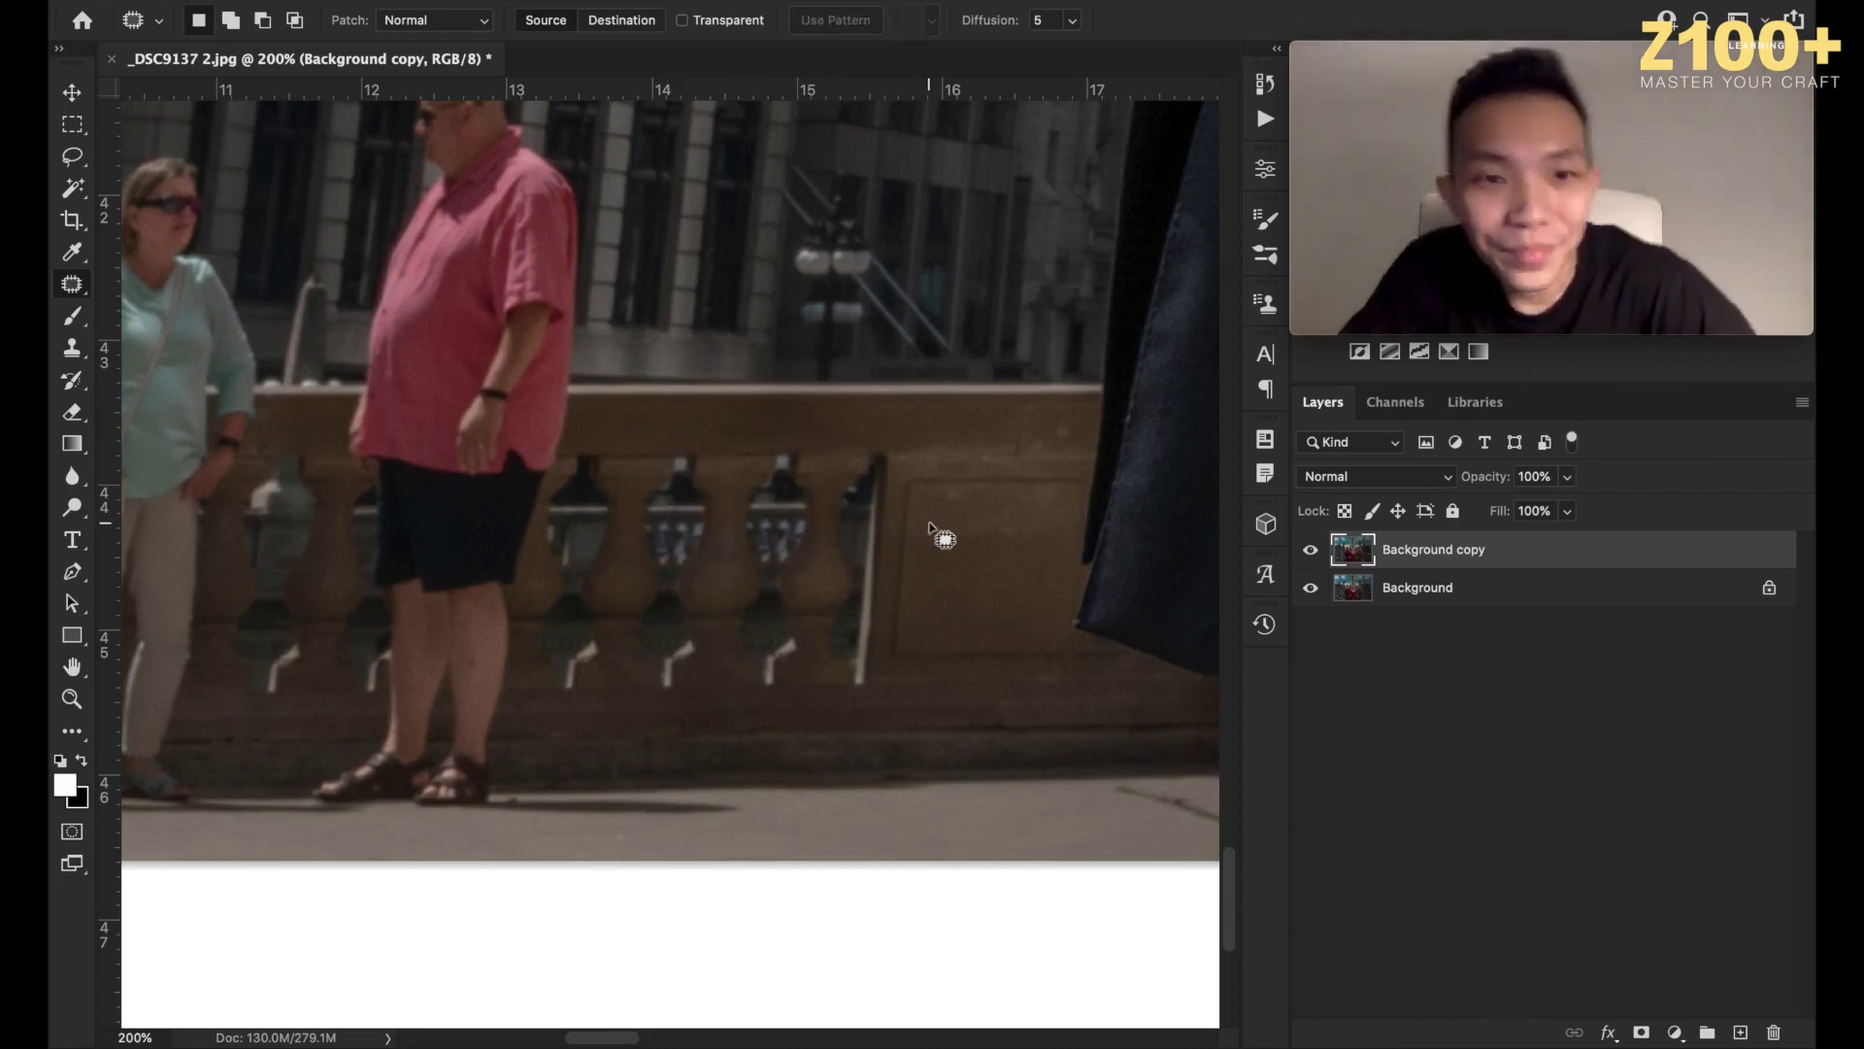
Outline the pink-shirted man's upper body down to the railing and remove it with Content-Aware Fill at 100% opacity.
scroll(928, 529, left, 3)
scroll(928, 529, left, 4)
scroll(928, 529, up, 1)
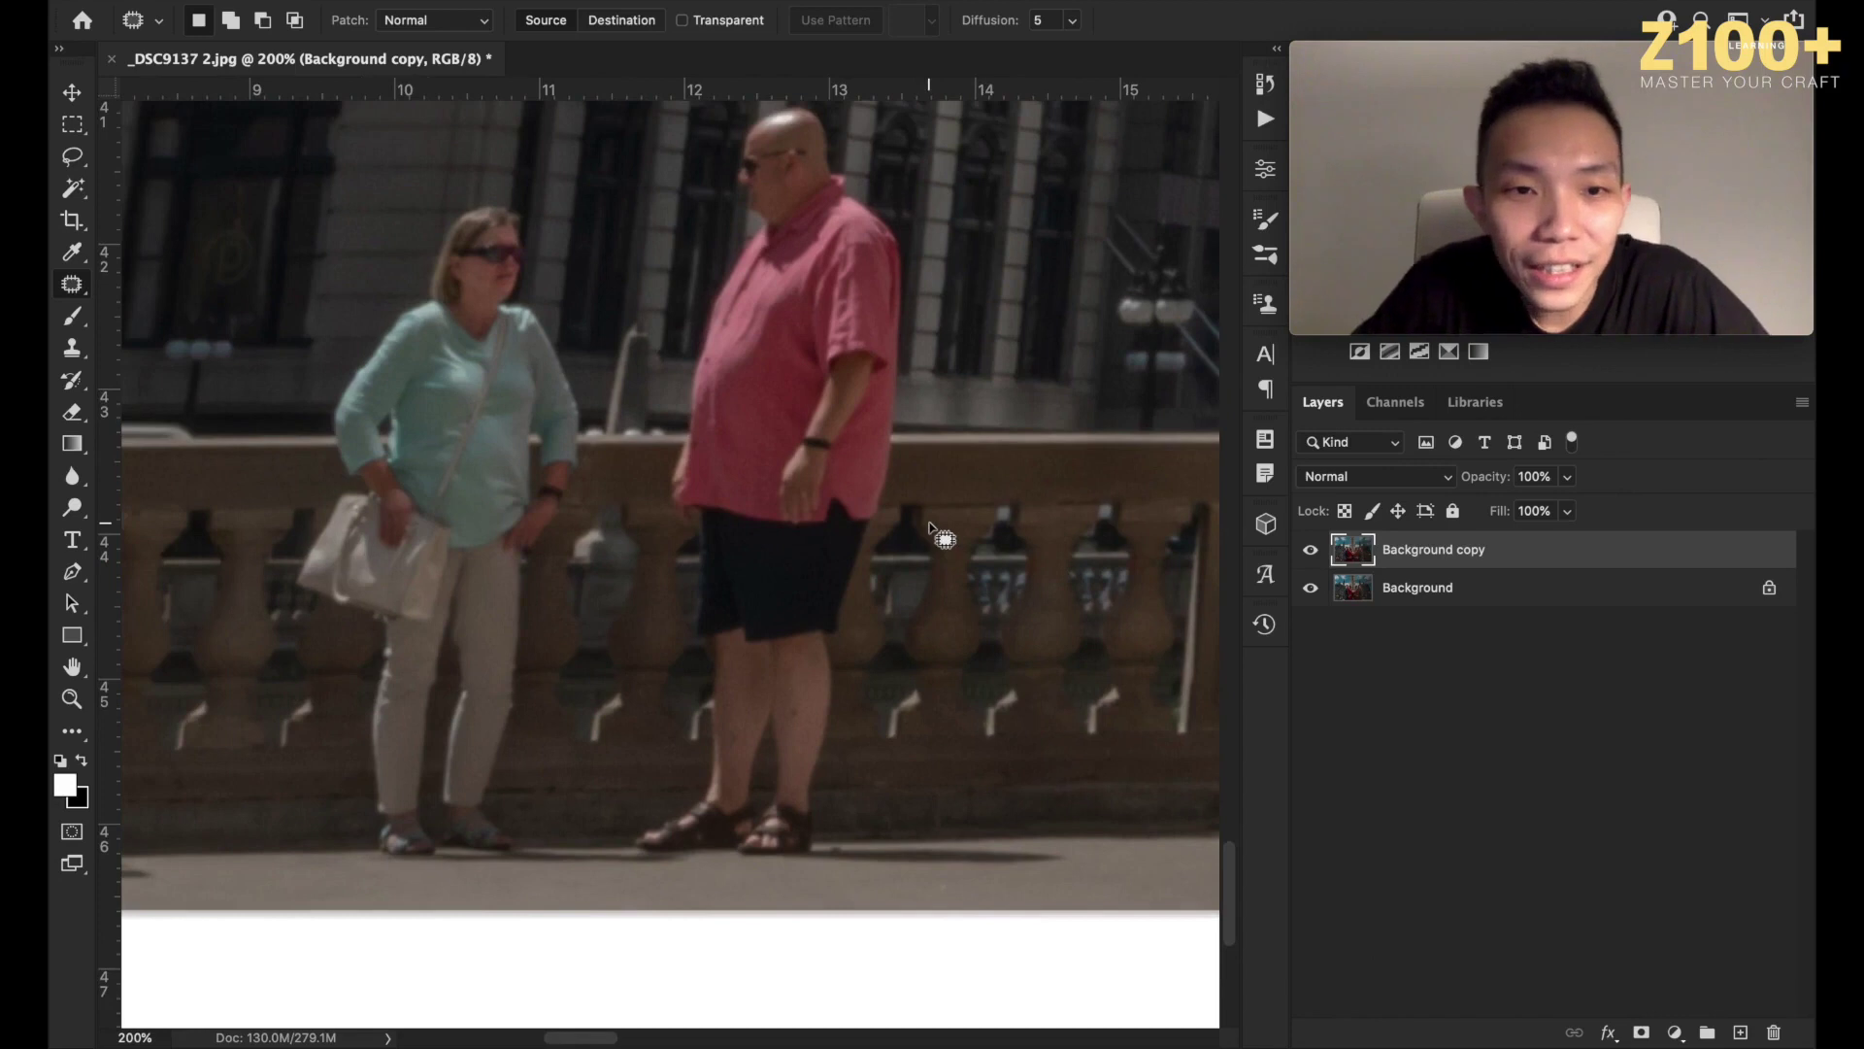
scroll(930, 529, right, 1)
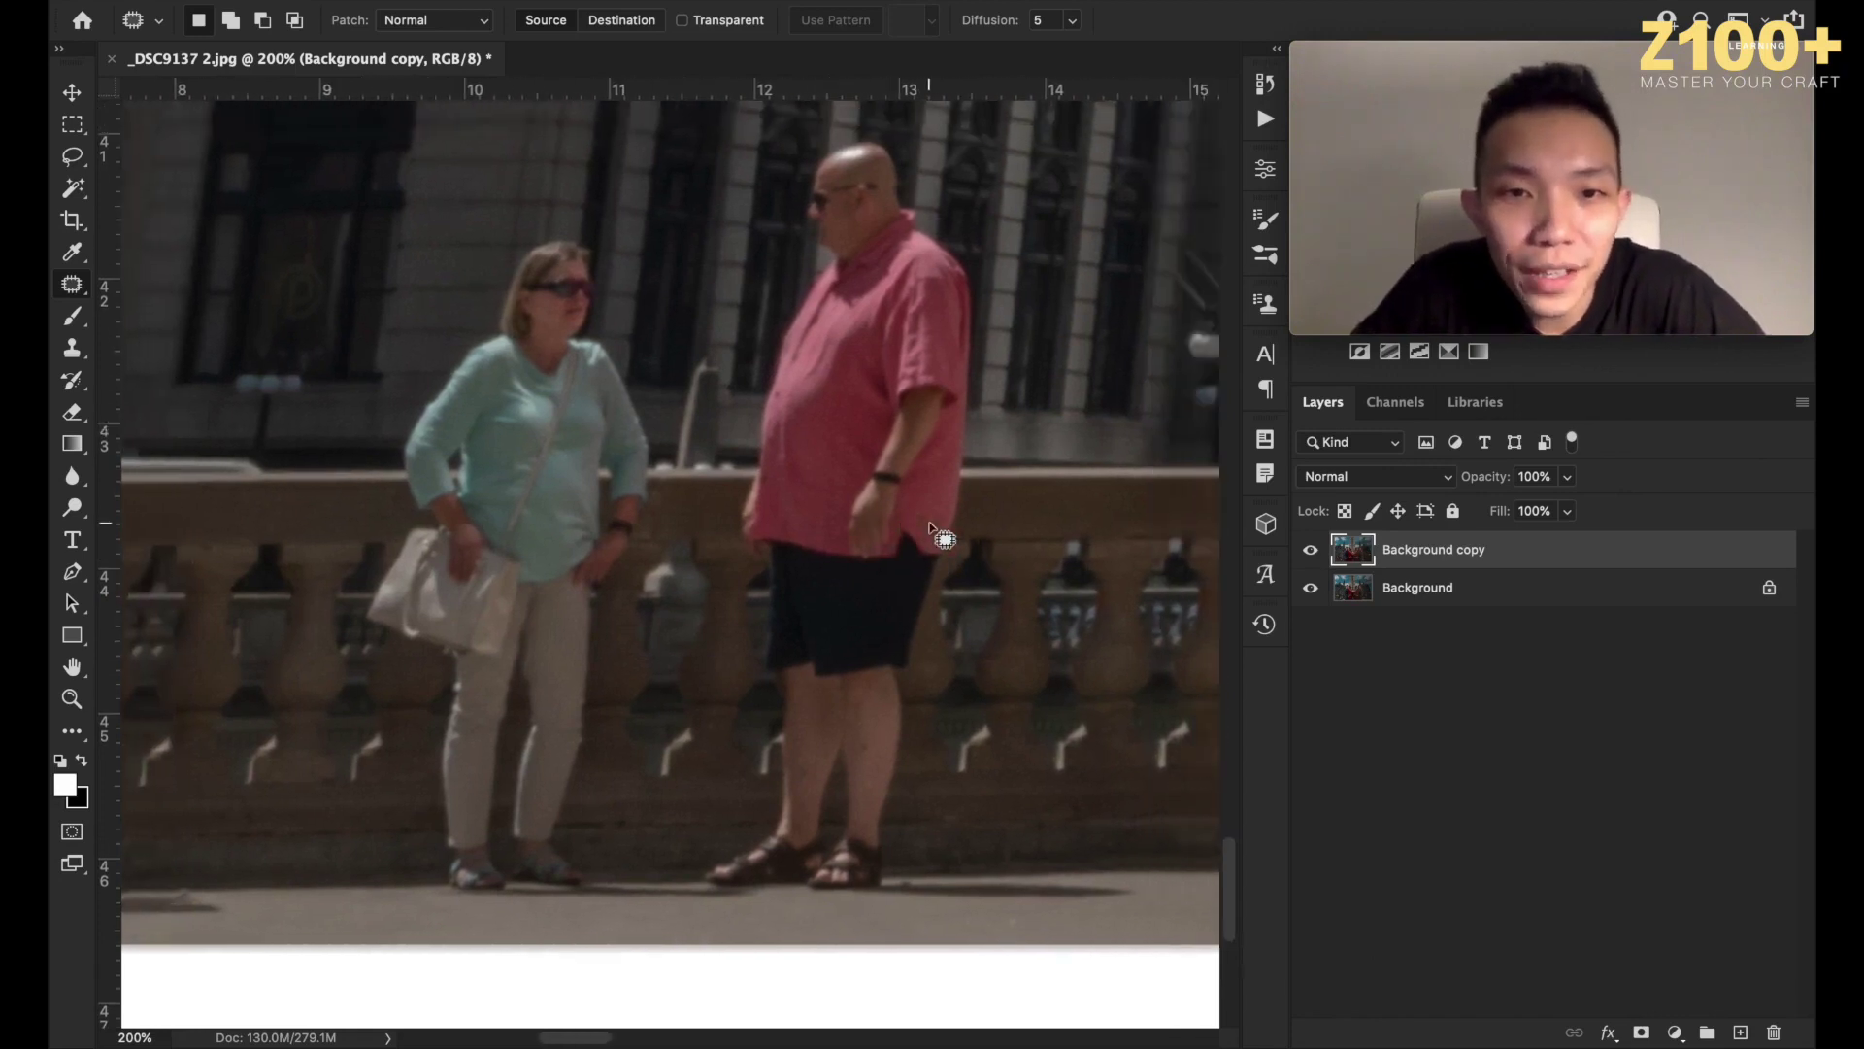
scroll(930, 530, right, 1)
scroll(930, 530, up, 1)
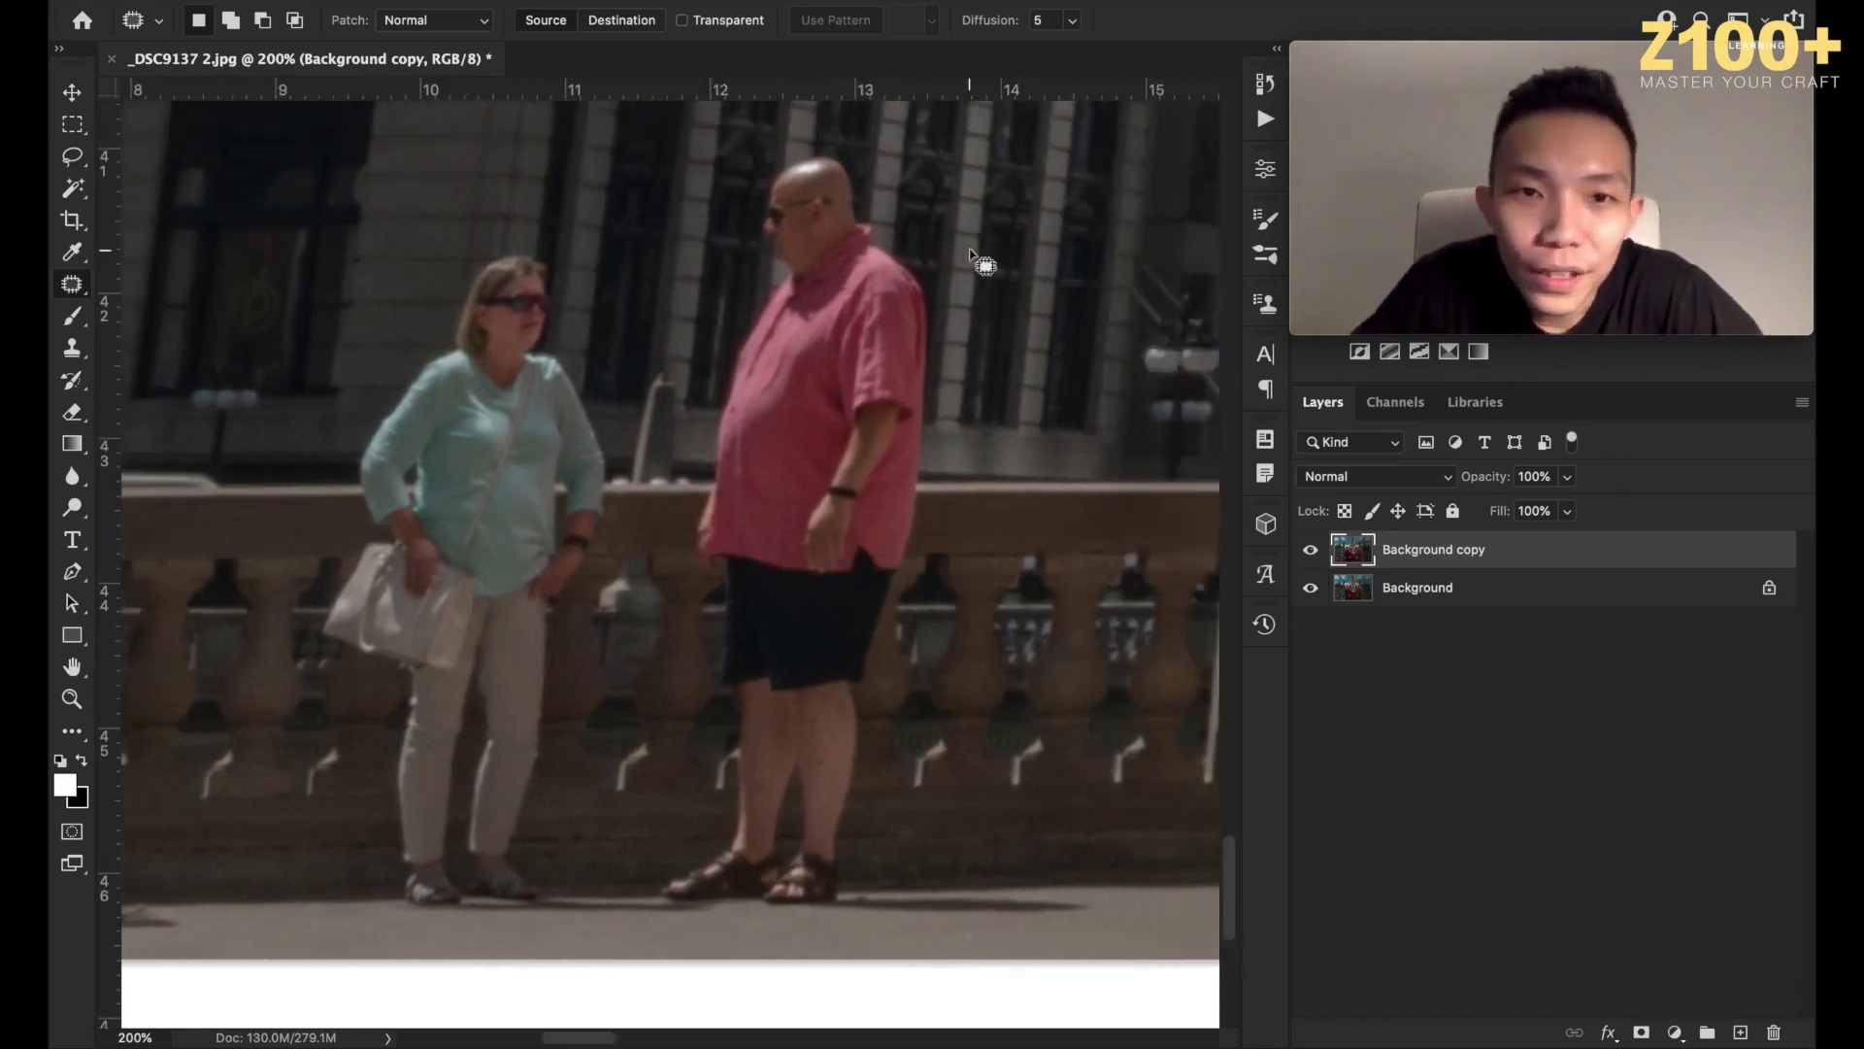
scroll(974, 257, right, 1)
scroll(974, 258, up, 1)
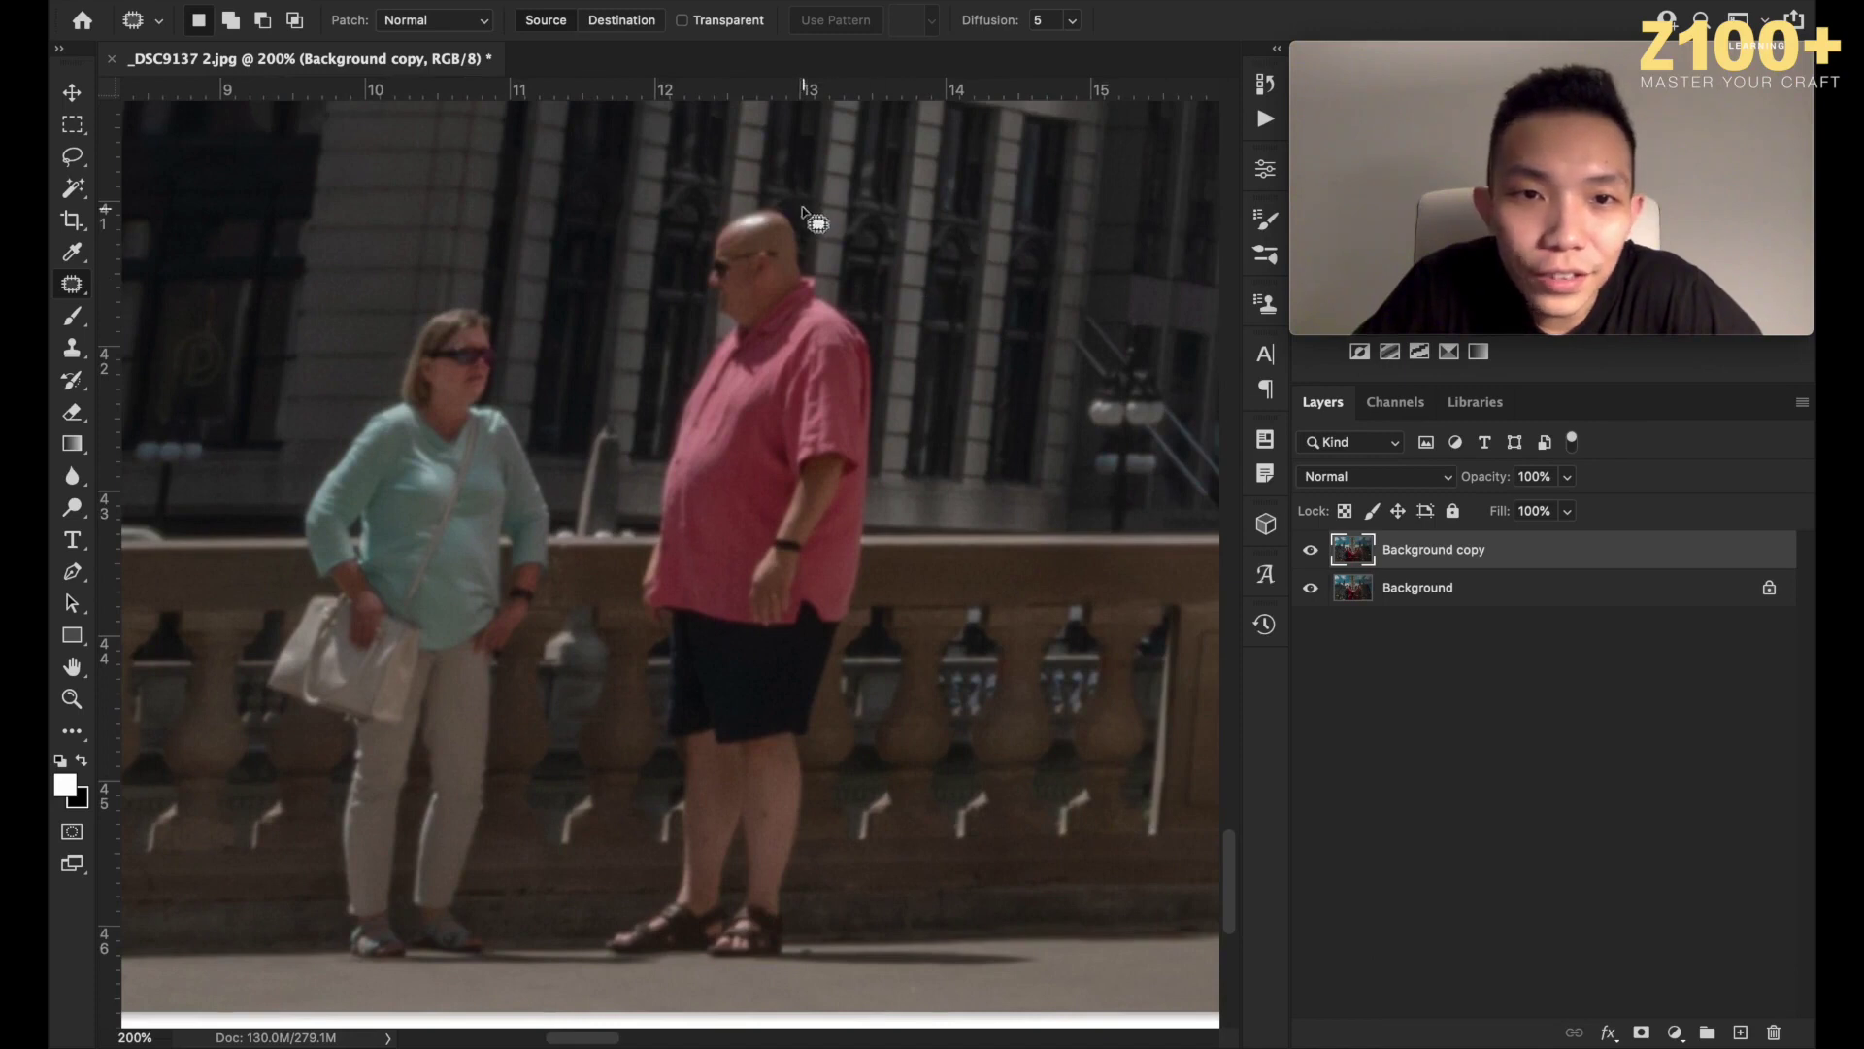
mouse_move(792, 209)
mouse_down()
mouse_move(728, 210)
mouse_move(699, 247)
mouse_move(707, 332)
mouse_move(652, 444)
mouse_move(632, 584)
mouse_move(856, 582)
mouse_move(880, 342)
mouse_move(798, 222)
mouse_up()
key(shift+BackSpace)
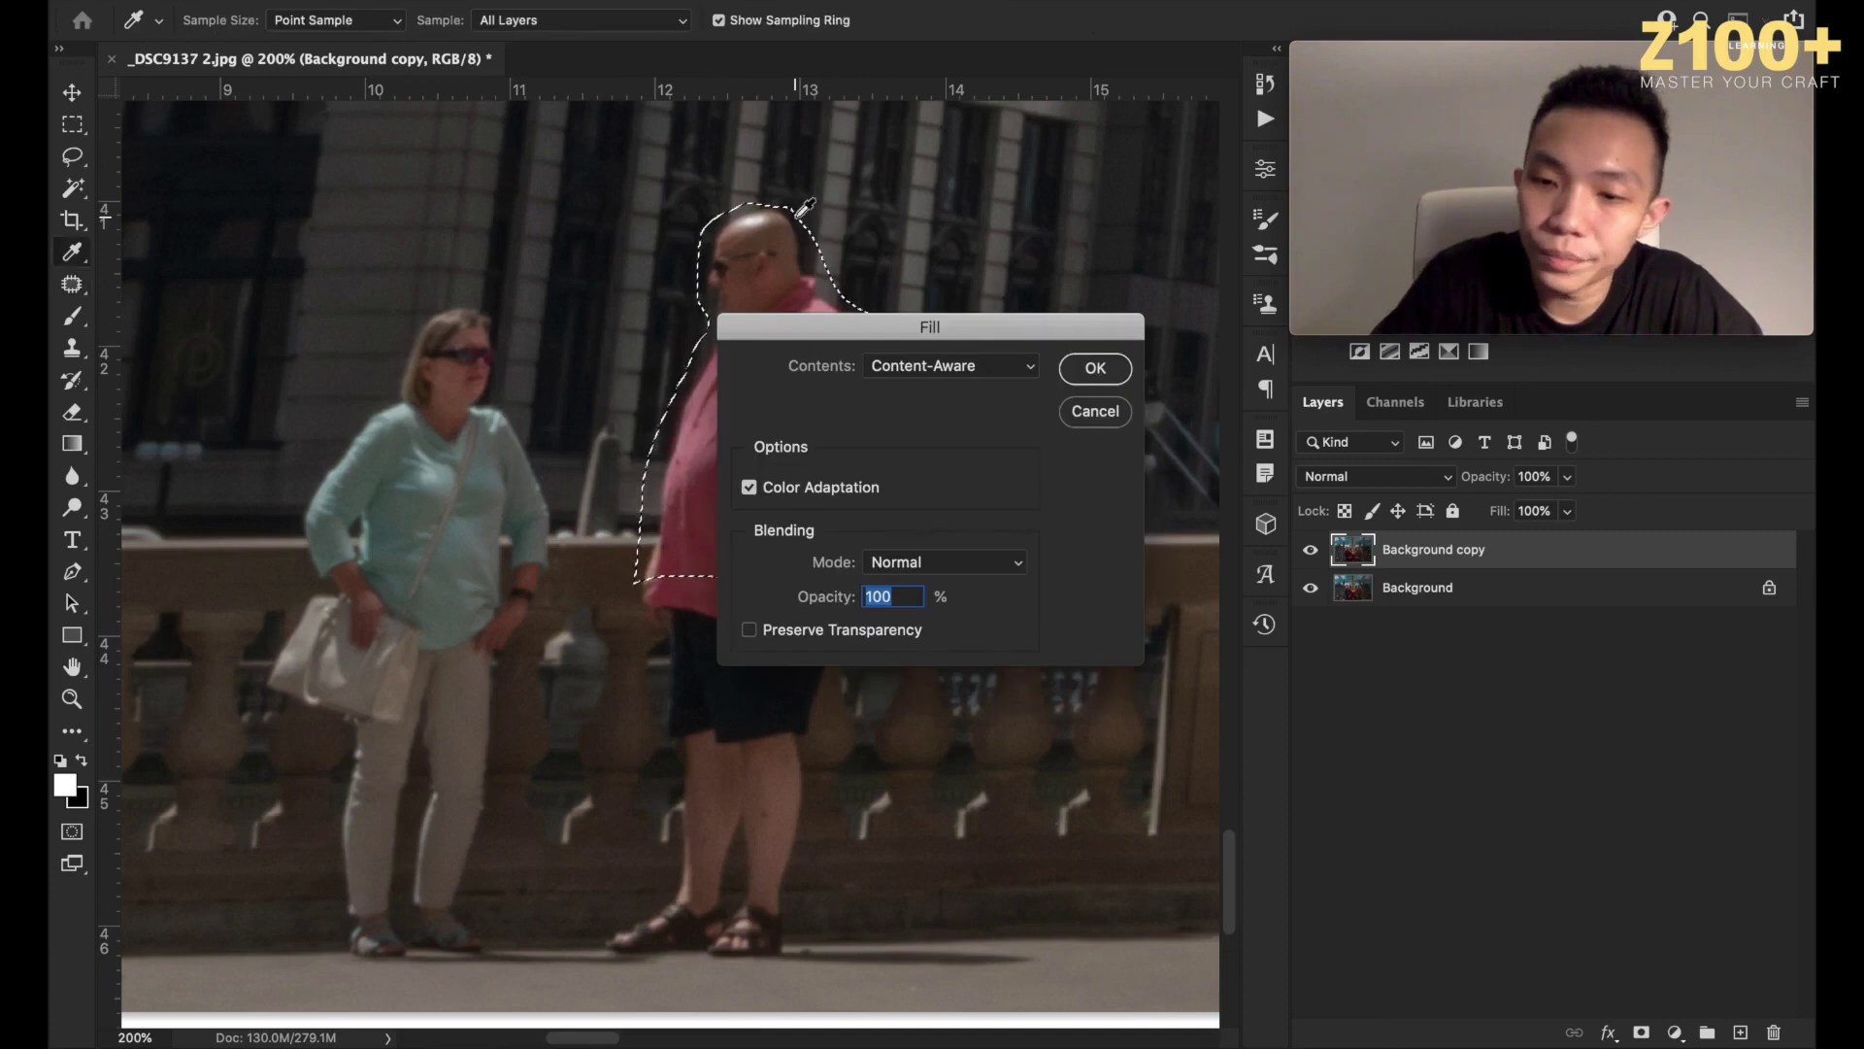
key(Return)
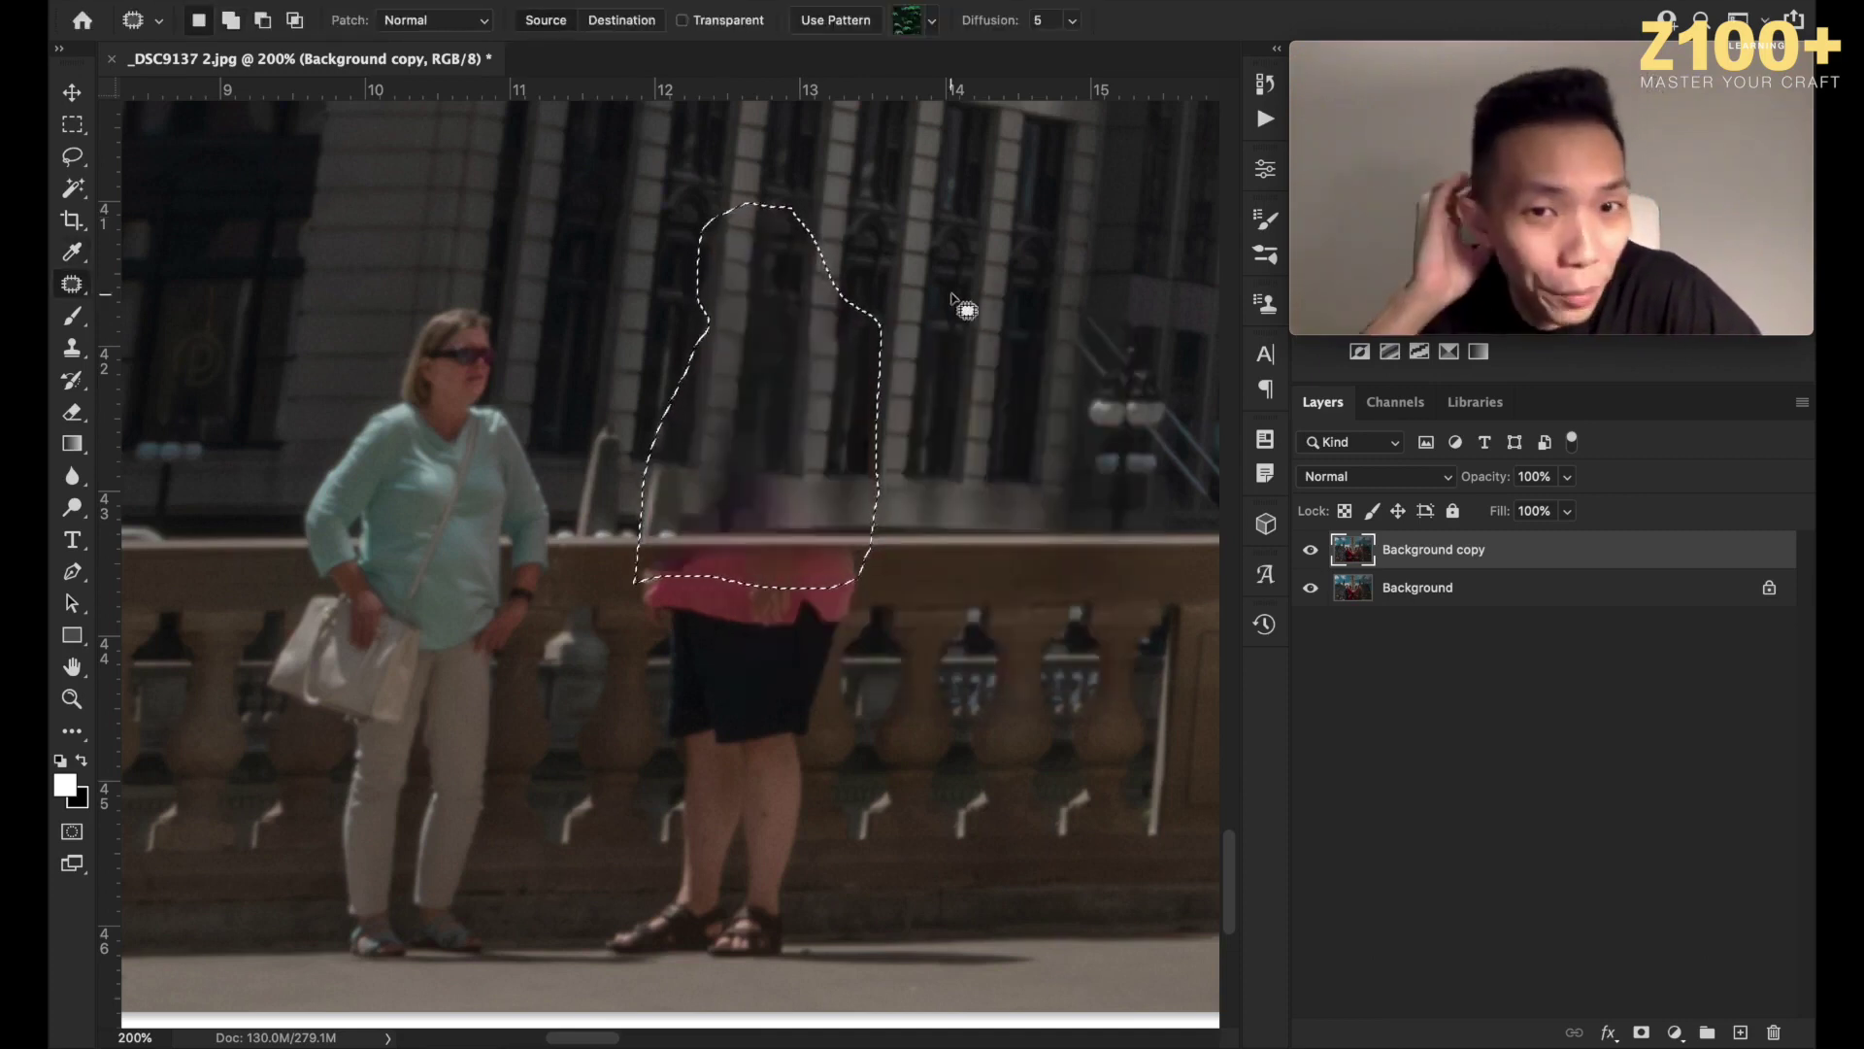
key(ctrl+d)
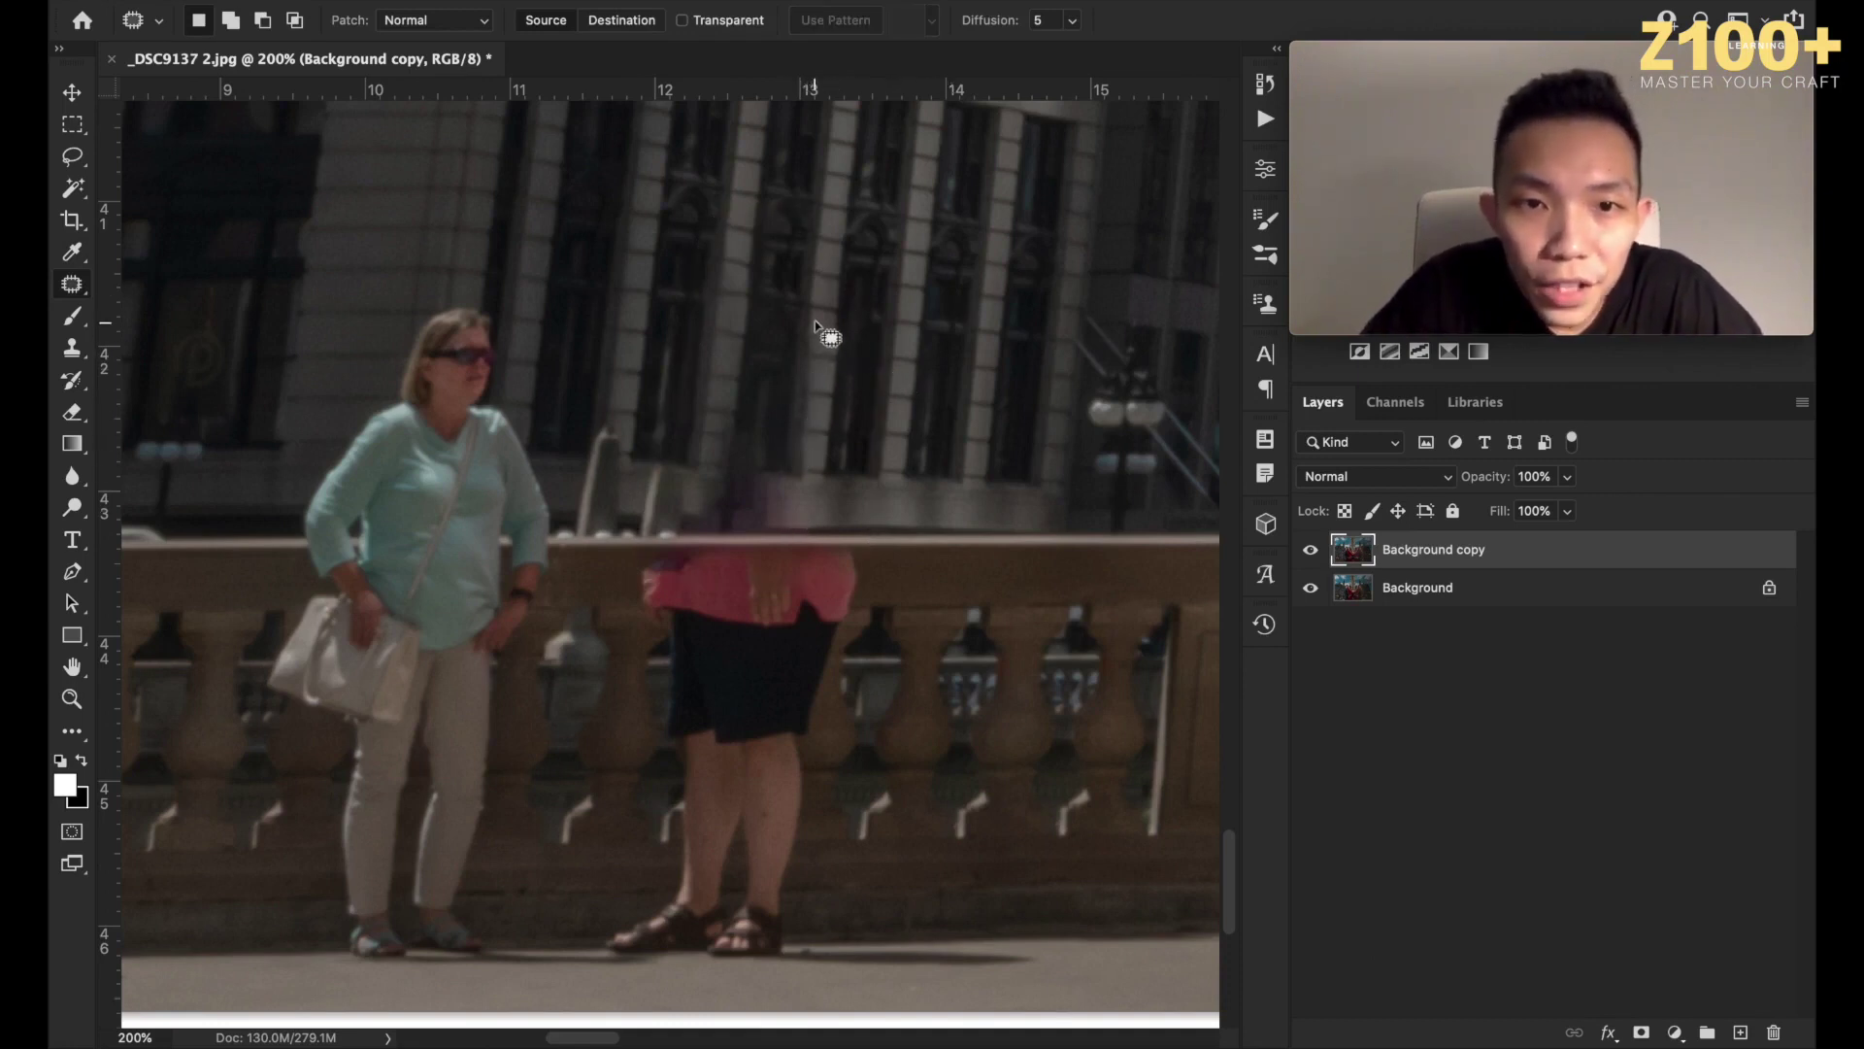
Patch the smeared building facade above the man's remaining shirt with clean window columns and ledge from beside it.
mouse_move(813, 316)
mouse_down()
mouse_move(791, 314)
mouse_move(761, 399)
mouse_move(759, 483)
mouse_move(805, 496)
mouse_move(814, 425)
mouse_move(884, 423)
mouse_up()
key(ctrl+d)
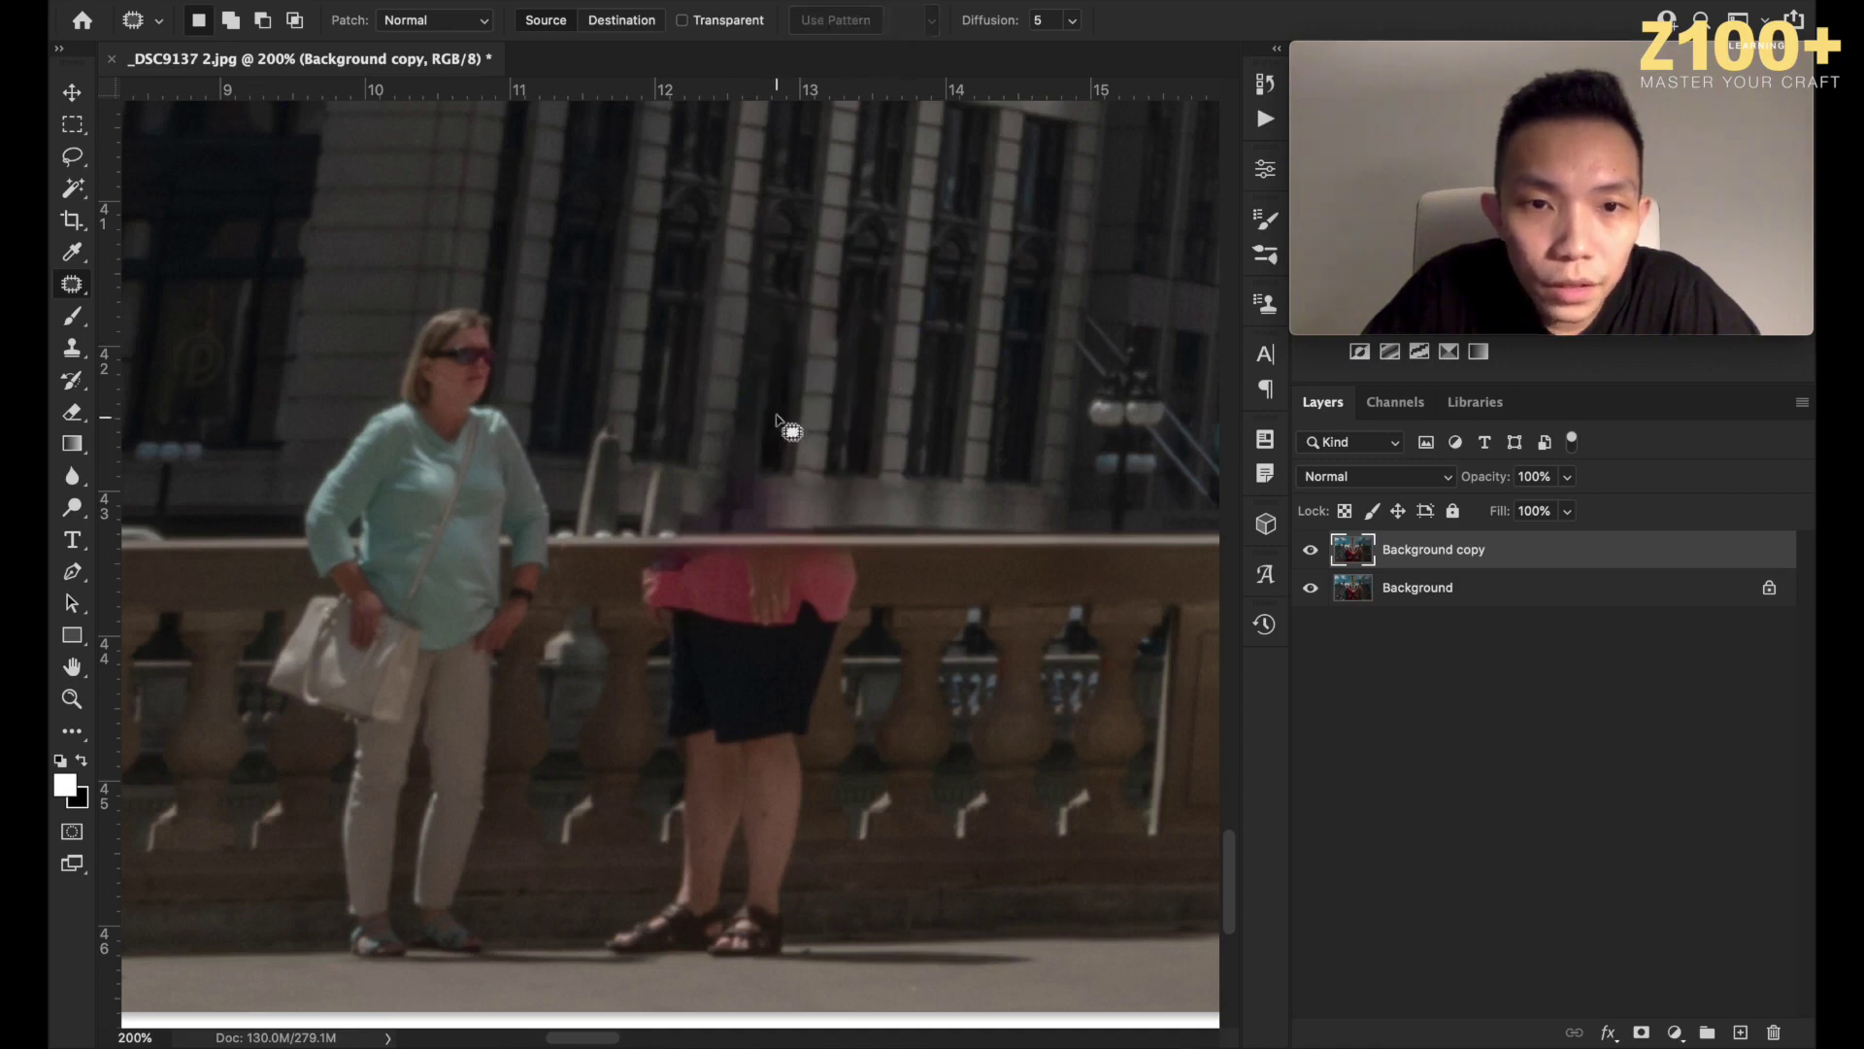
mouse_move(776, 400)
mouse_down()
mouse_move(741, 395)
mouse_move(713, 432)
mouse_move(730, 493)
mouse_move(848, 486)
mouse_up()
key(ctrl+d)
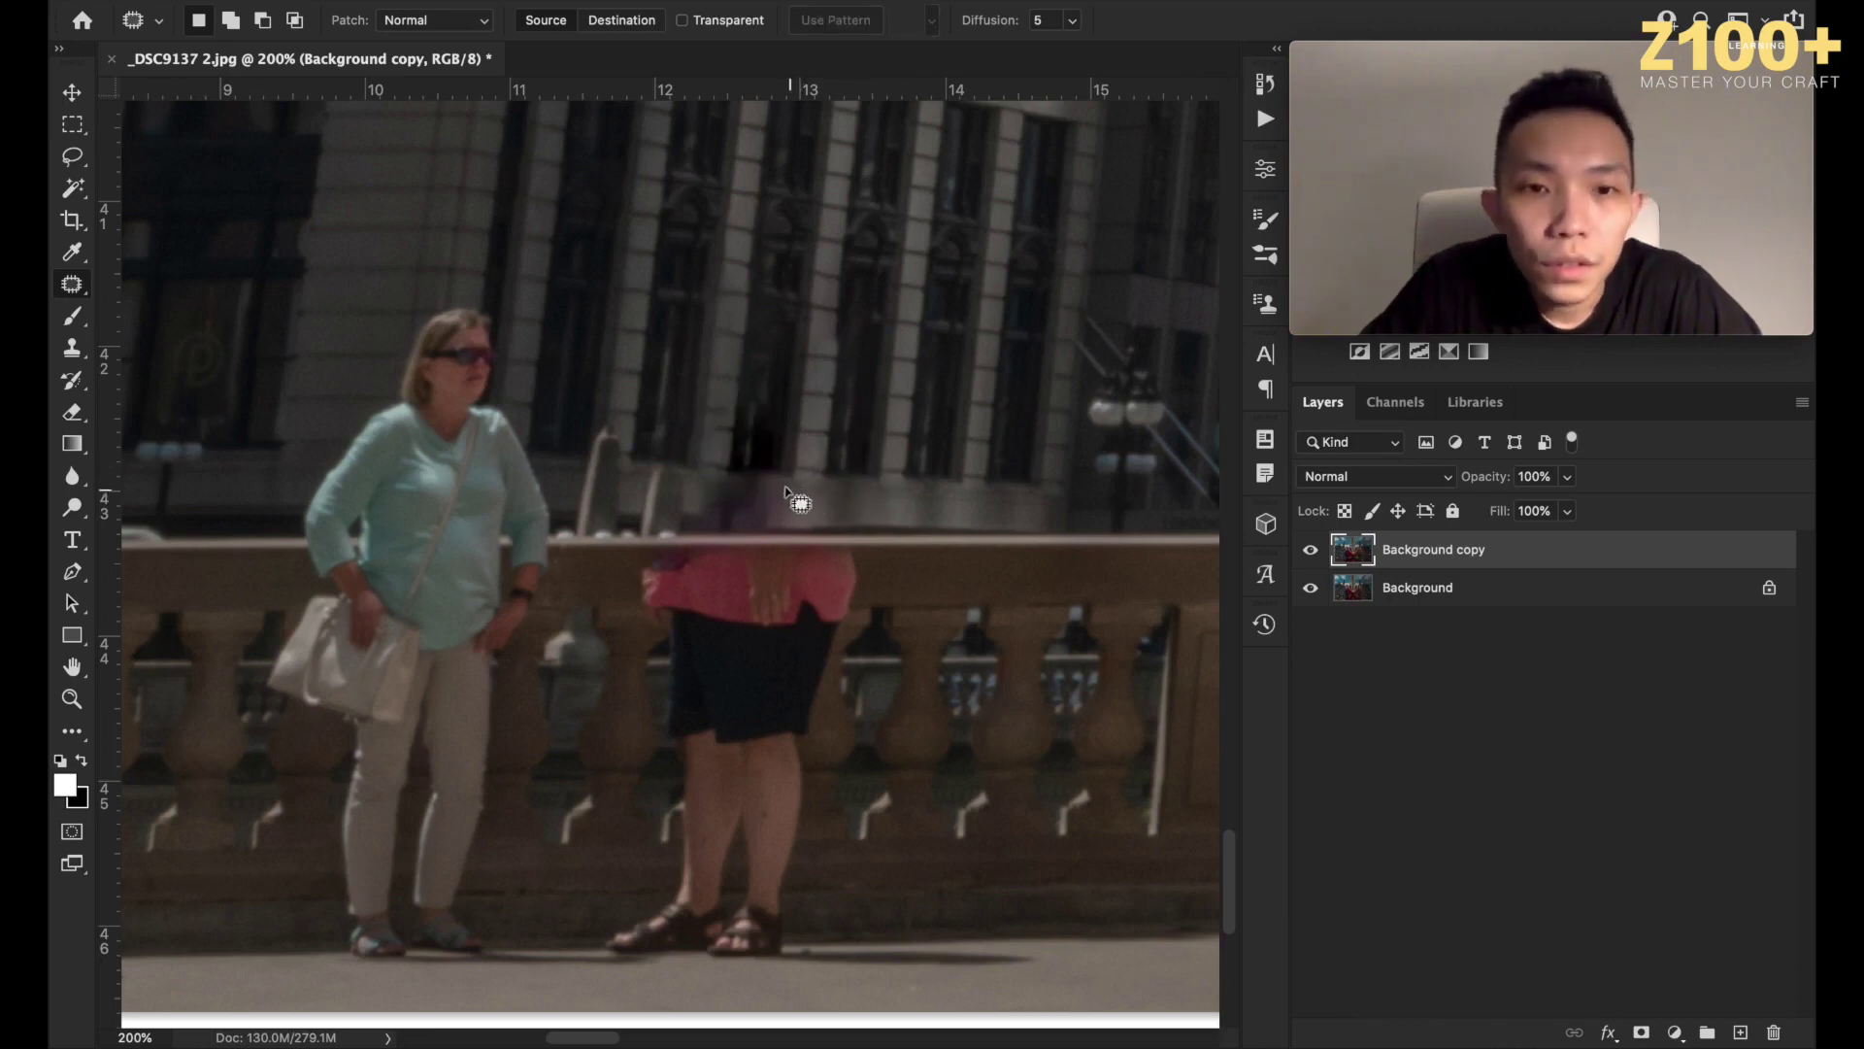
mouse_move(767, 451)
mouse_down()
mouse_move(710, 467)
mouse_move(696, 530)
mouse_move(837, 513)
mouse_up()
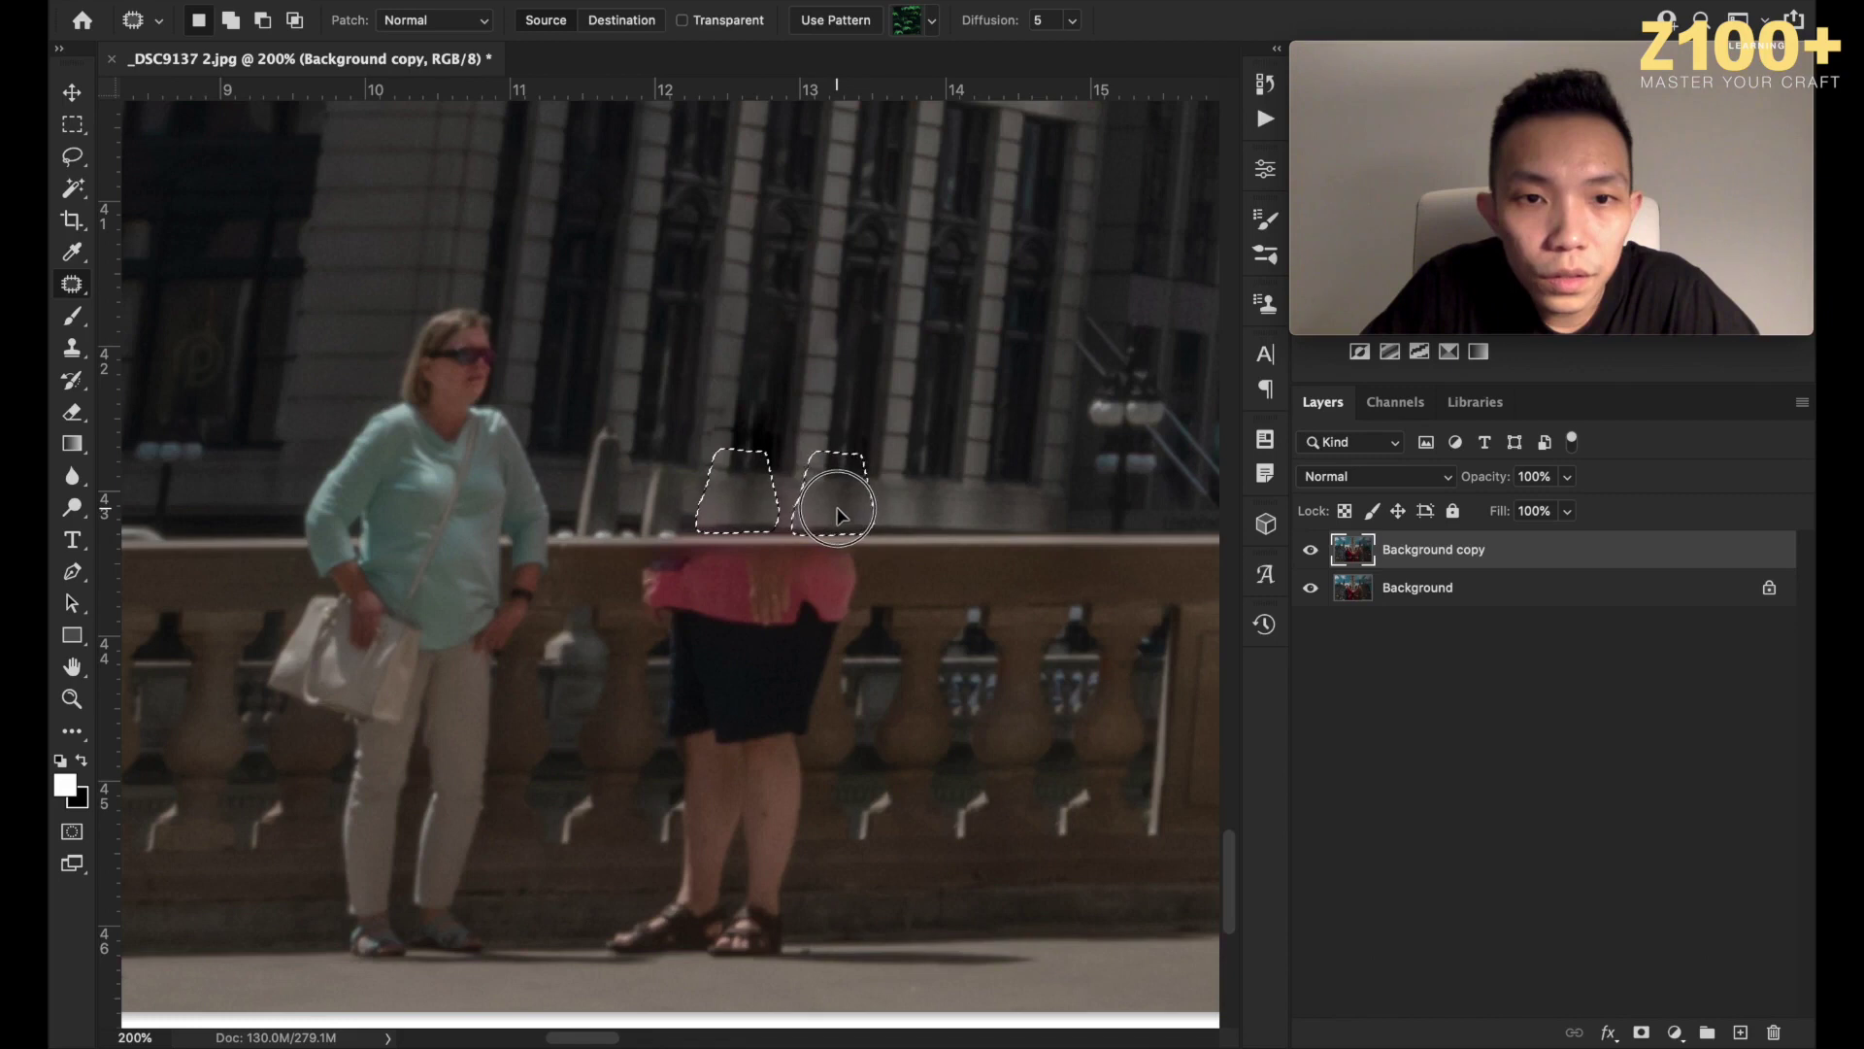
drag(837, 512, 839, 513)
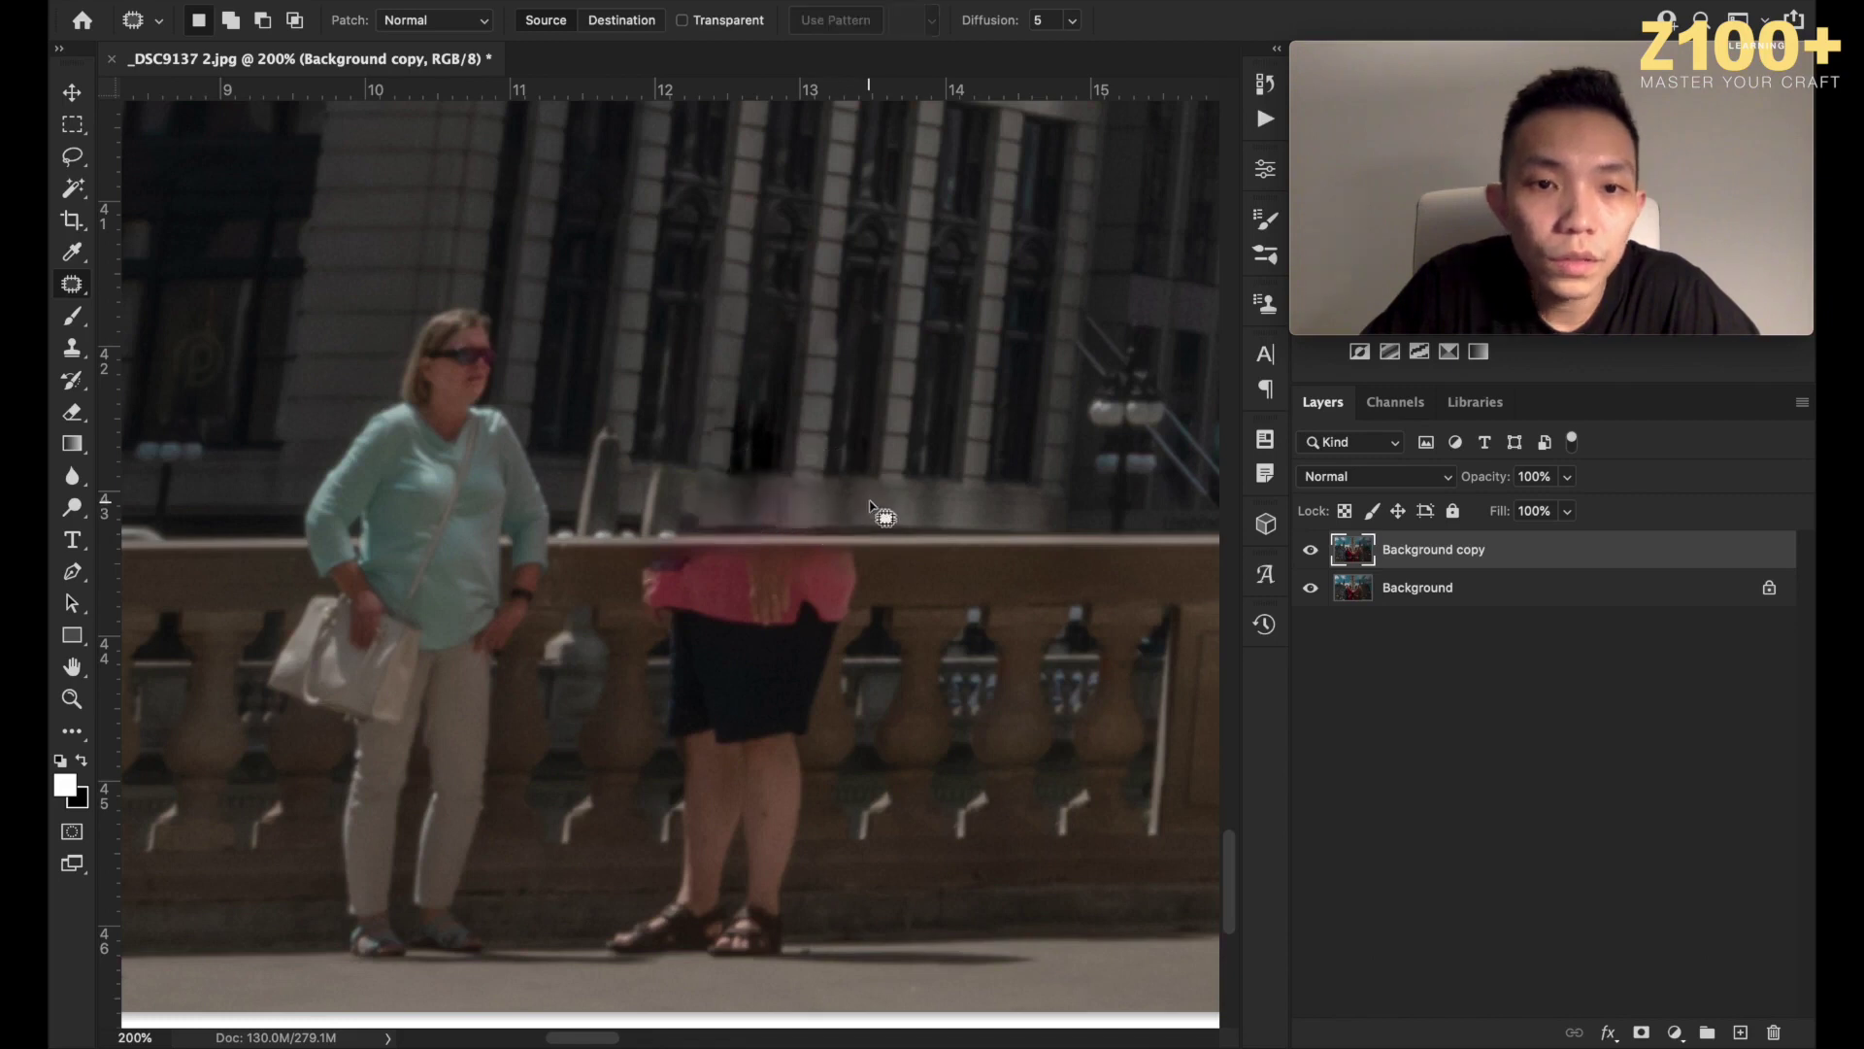
Patch the pinkish smudge on the ledge just above the railing with clean stone from beside it.
key(super+minus)
key(super+minus)
key(super+minus)
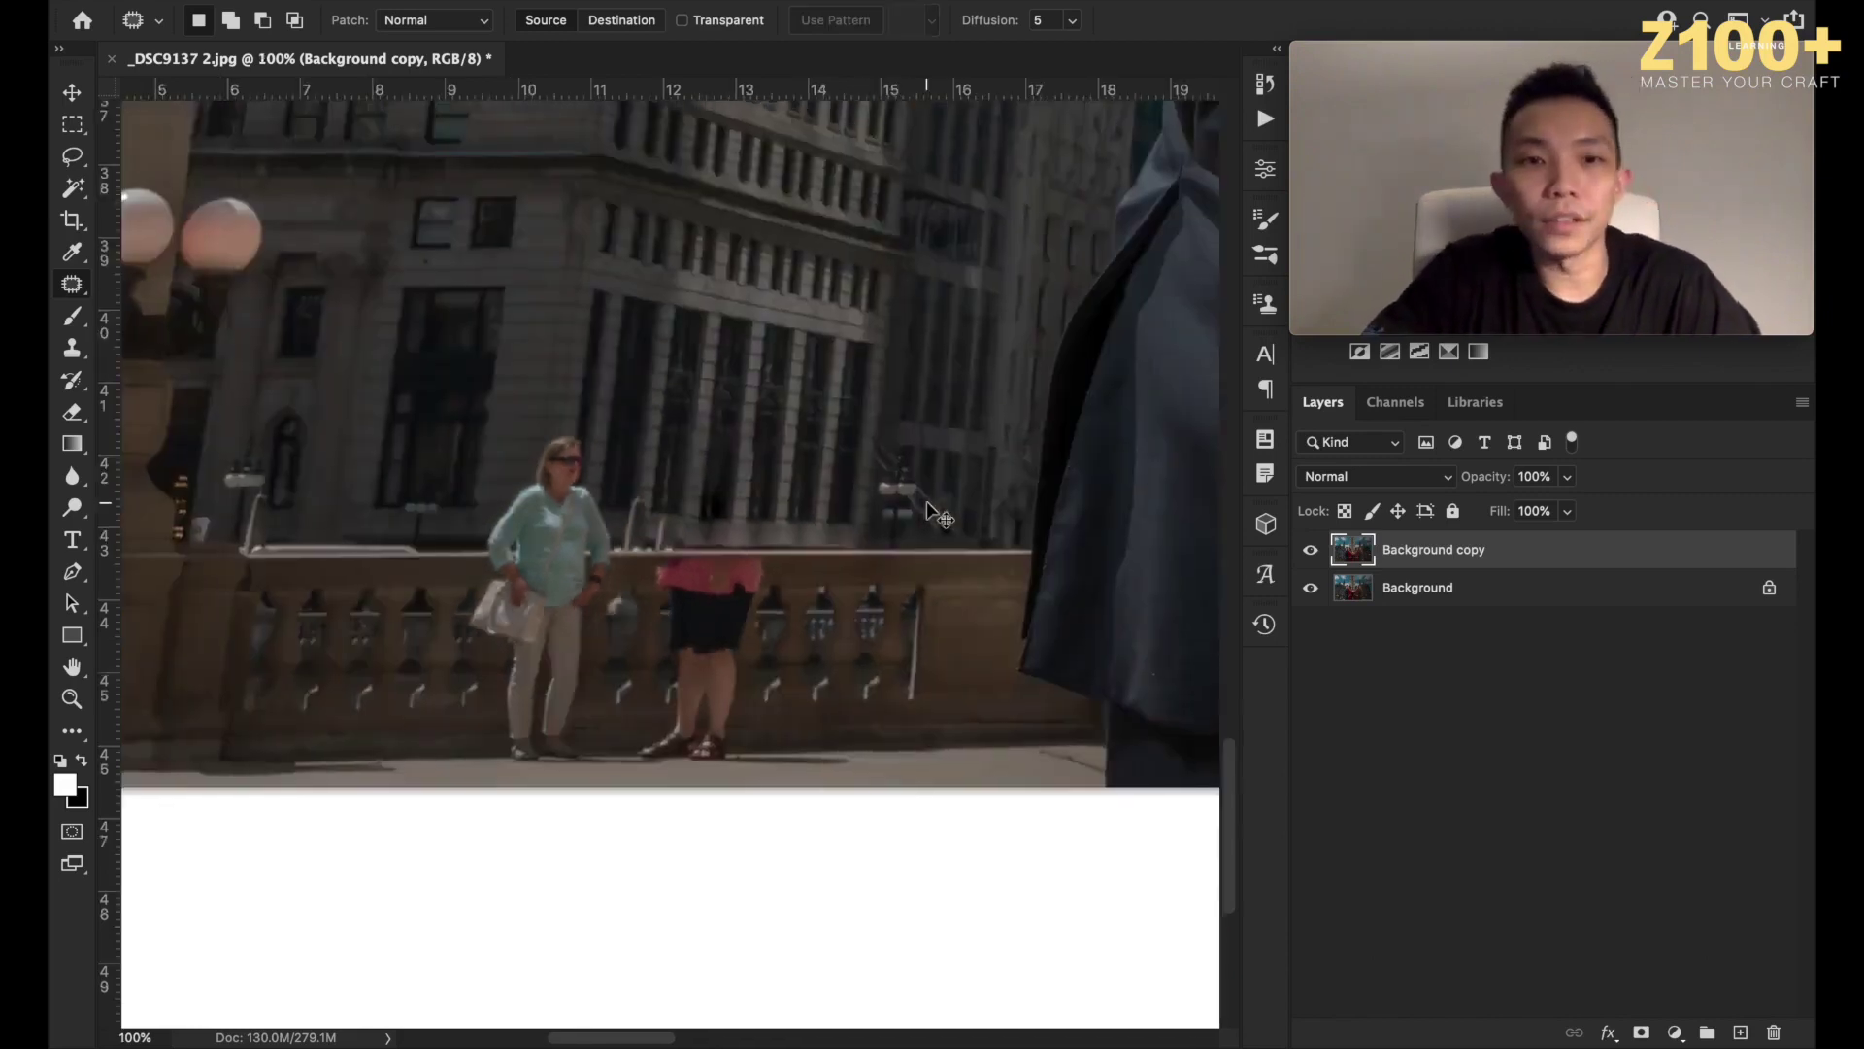
key(super+minus)
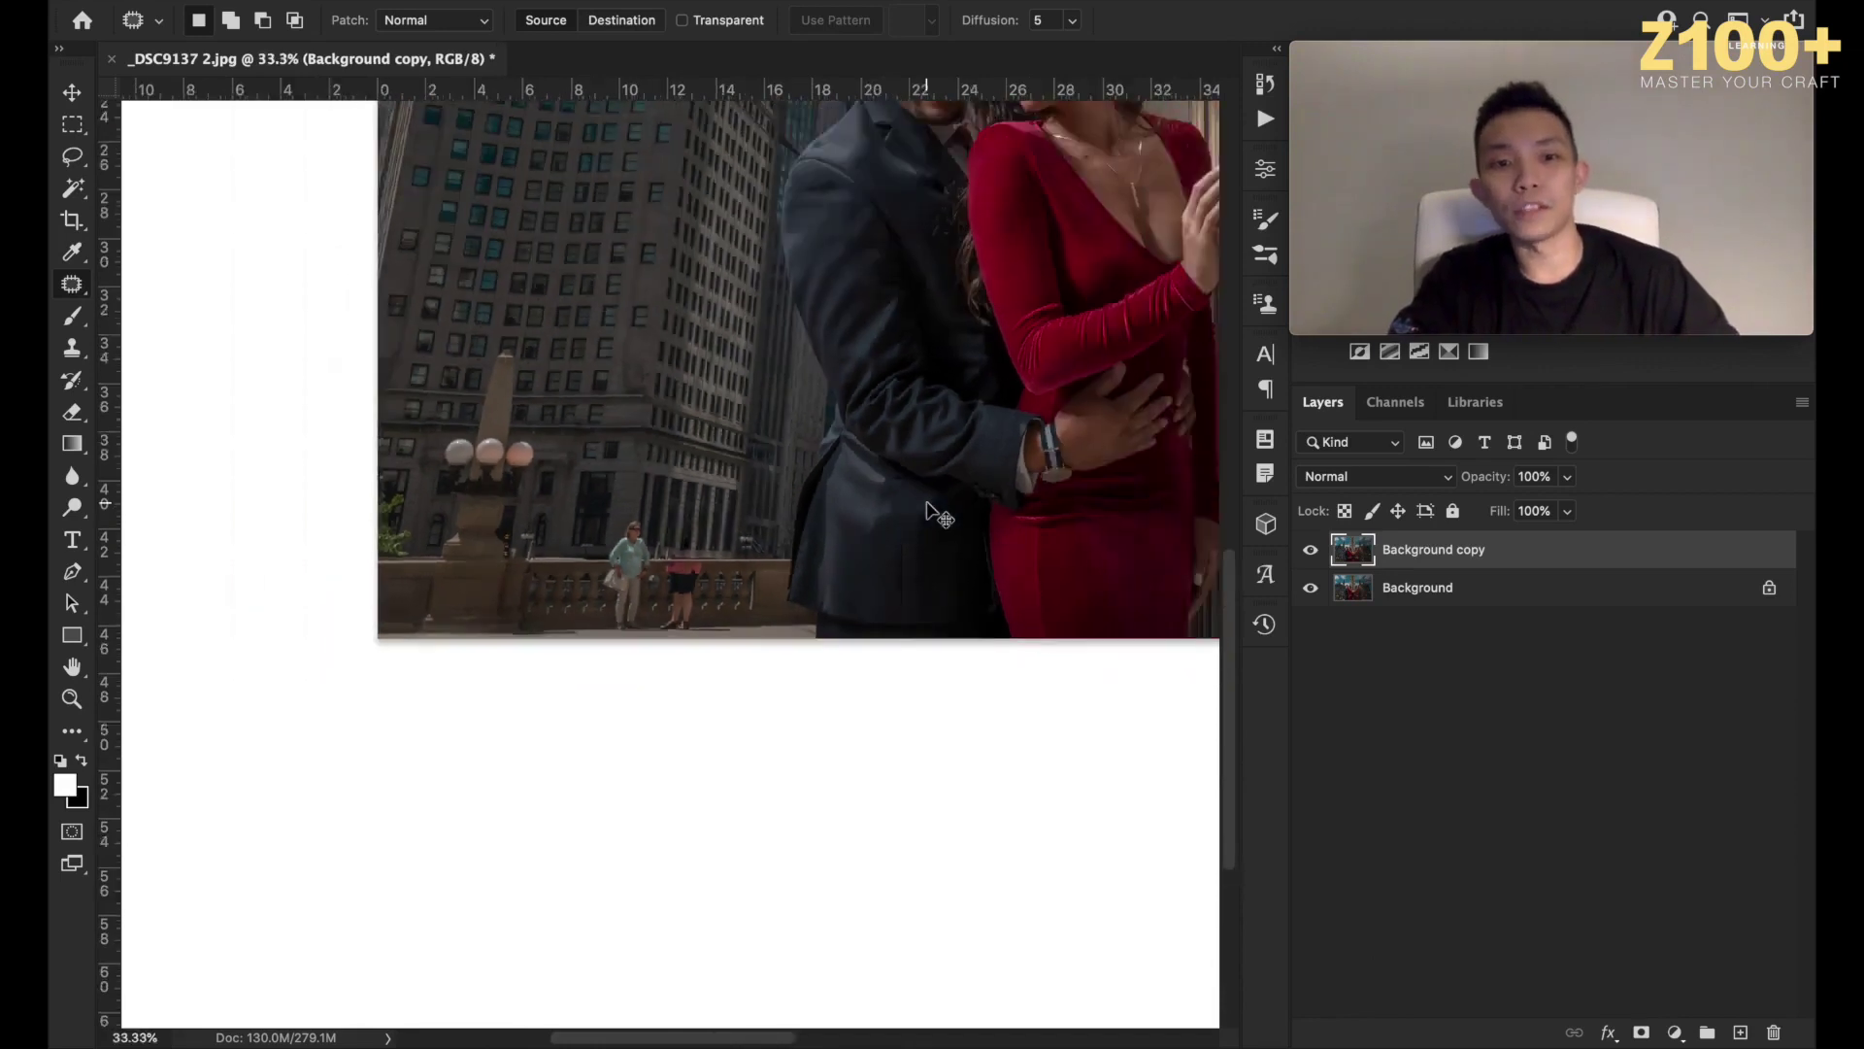
key(super+plus)
key(super+plus)
key(super+plus)
key(super+plus)
key(super+plus)
key(super+plus)
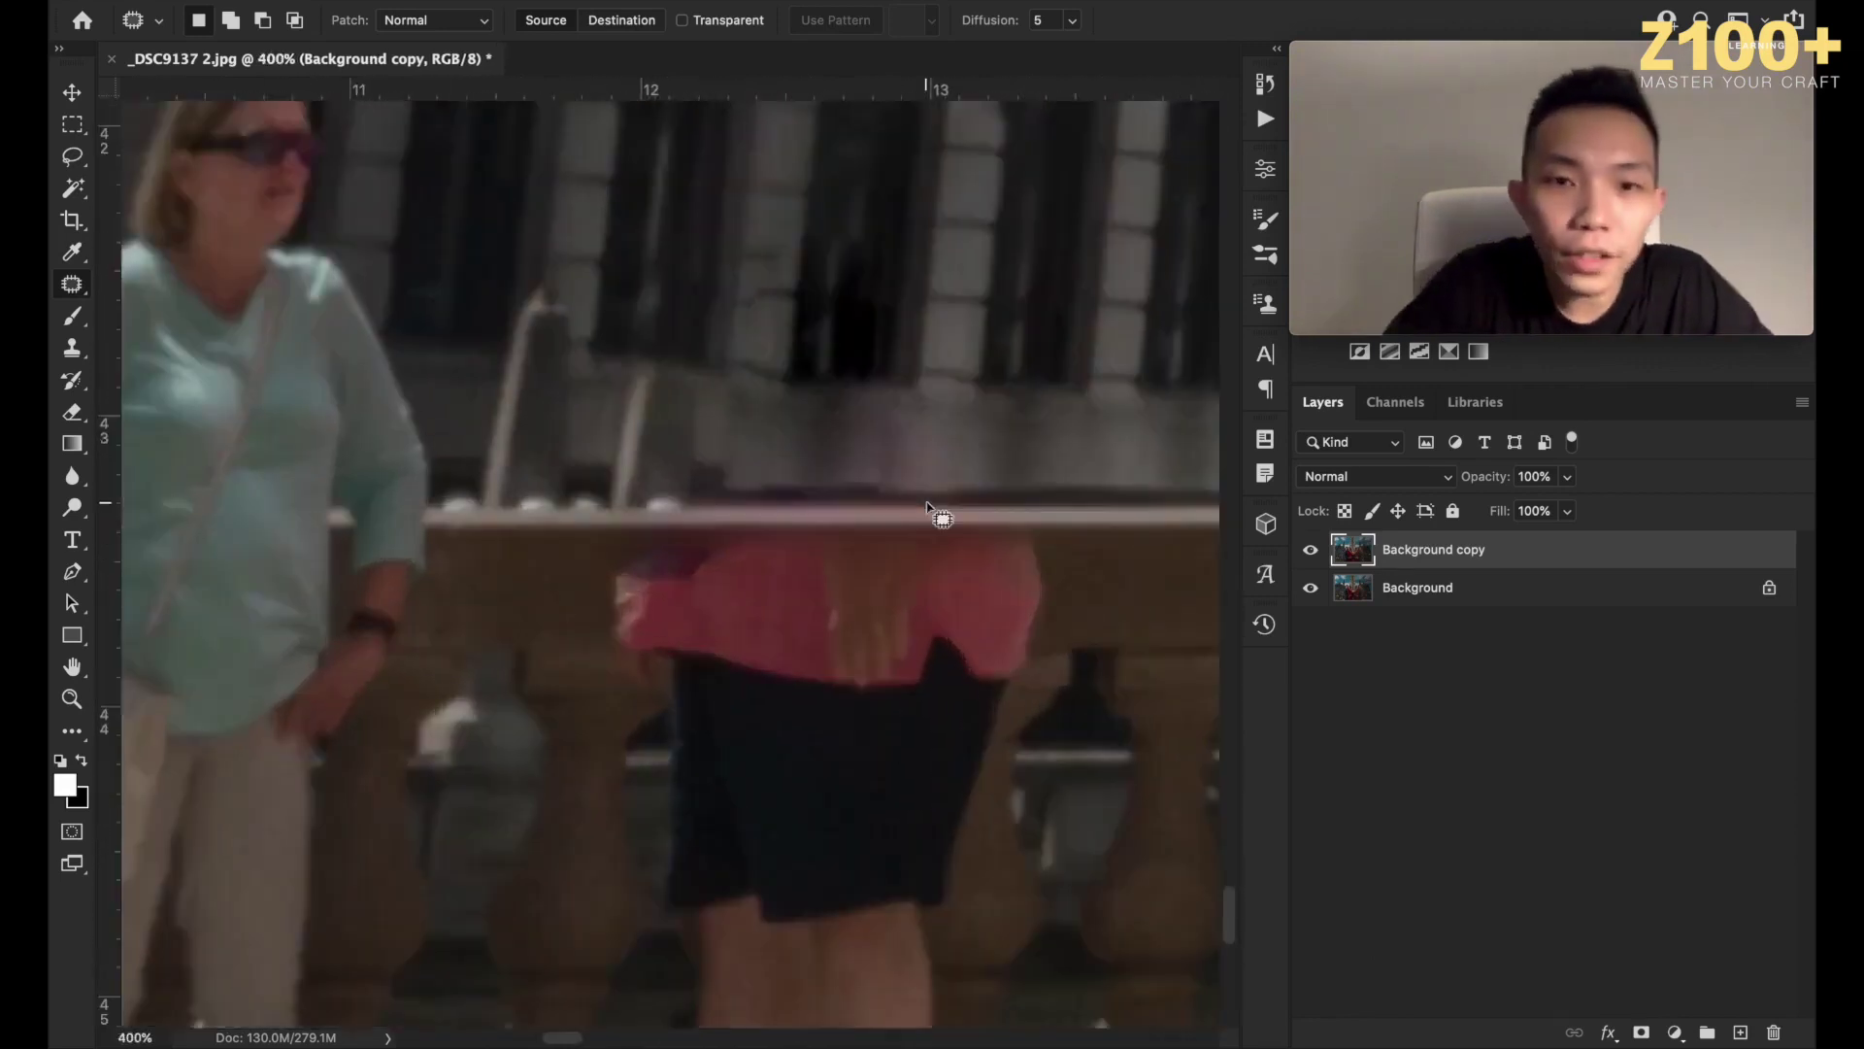
scroll(927, 507, up, 3)
mouse_move(855, 545)
mouse_down()
mouse_move(738, 500)
mouse_move(724, 561)
mouse_move(750, 577)
mouse_move(799, 552)
mouse_move(992, 556)
mouse_up()
key(super+d)
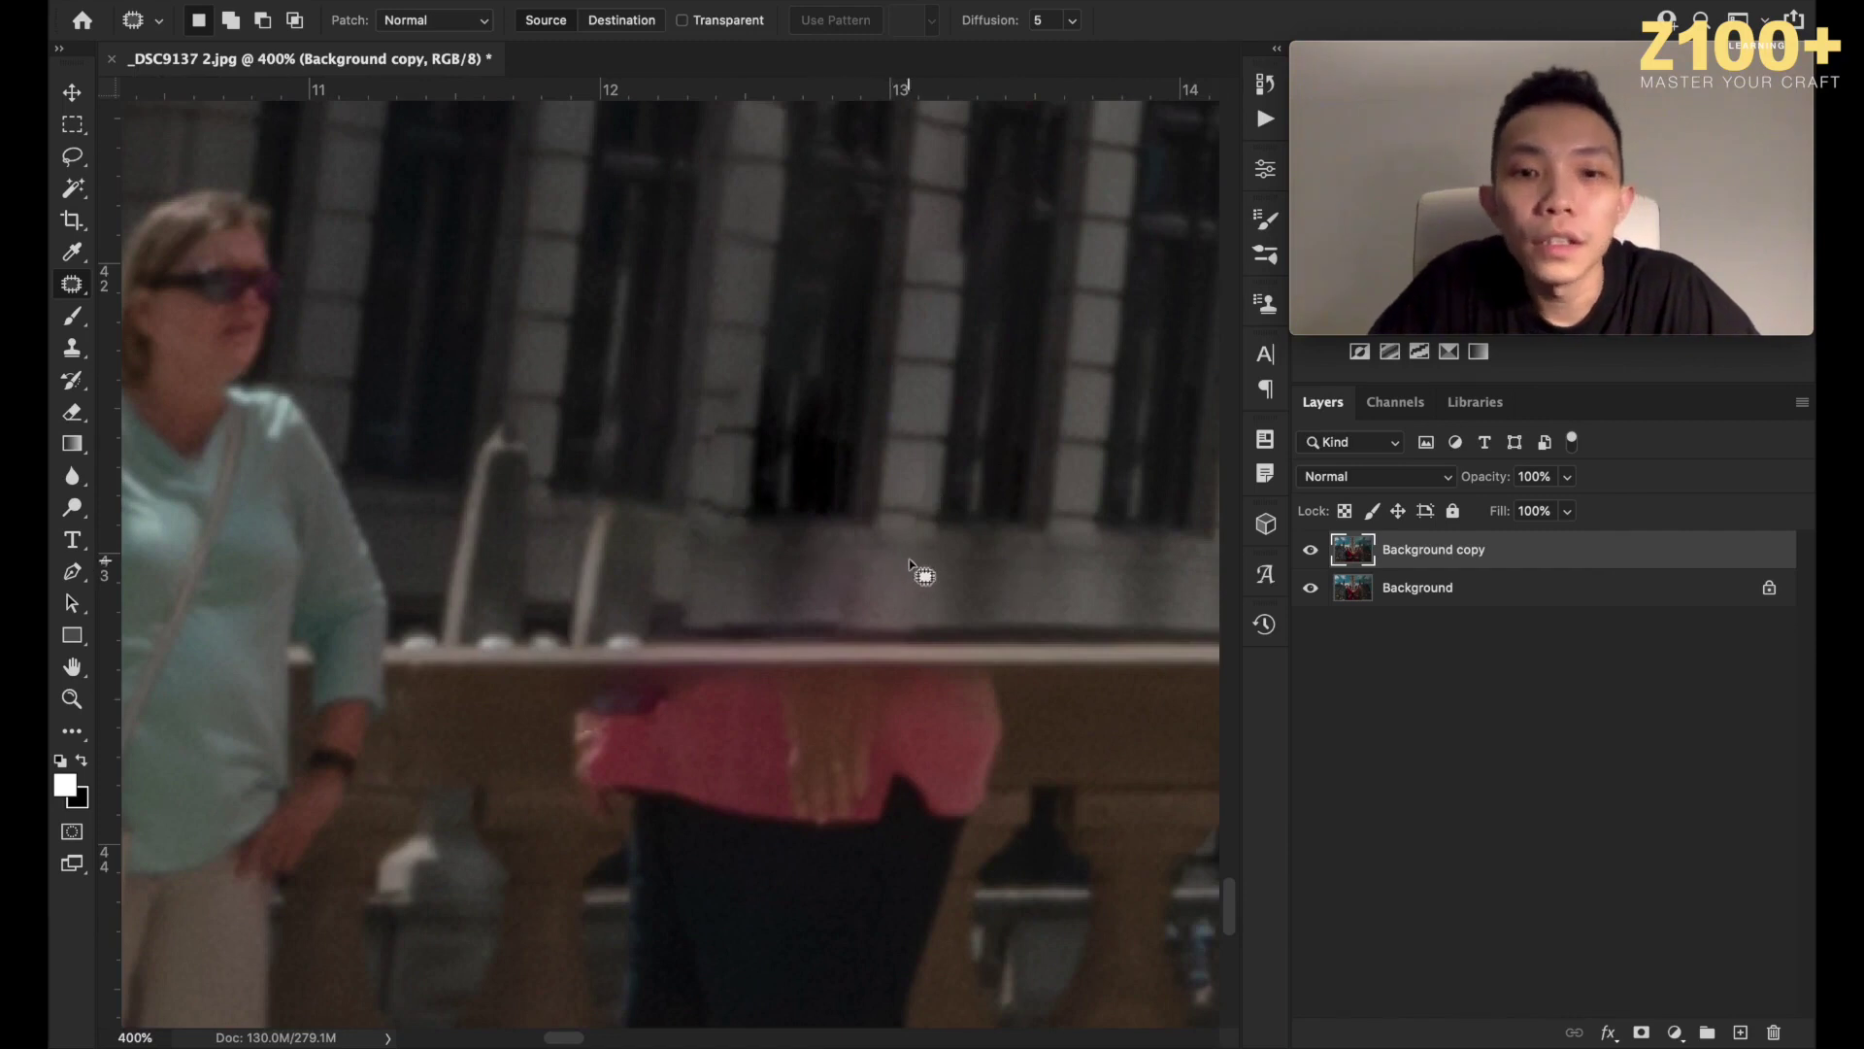
Compare the retouched facade with the original by briefly hiding the Background copy layer.
scroll(934, 582, down, 3)
scroll(934, 582, right, 1)
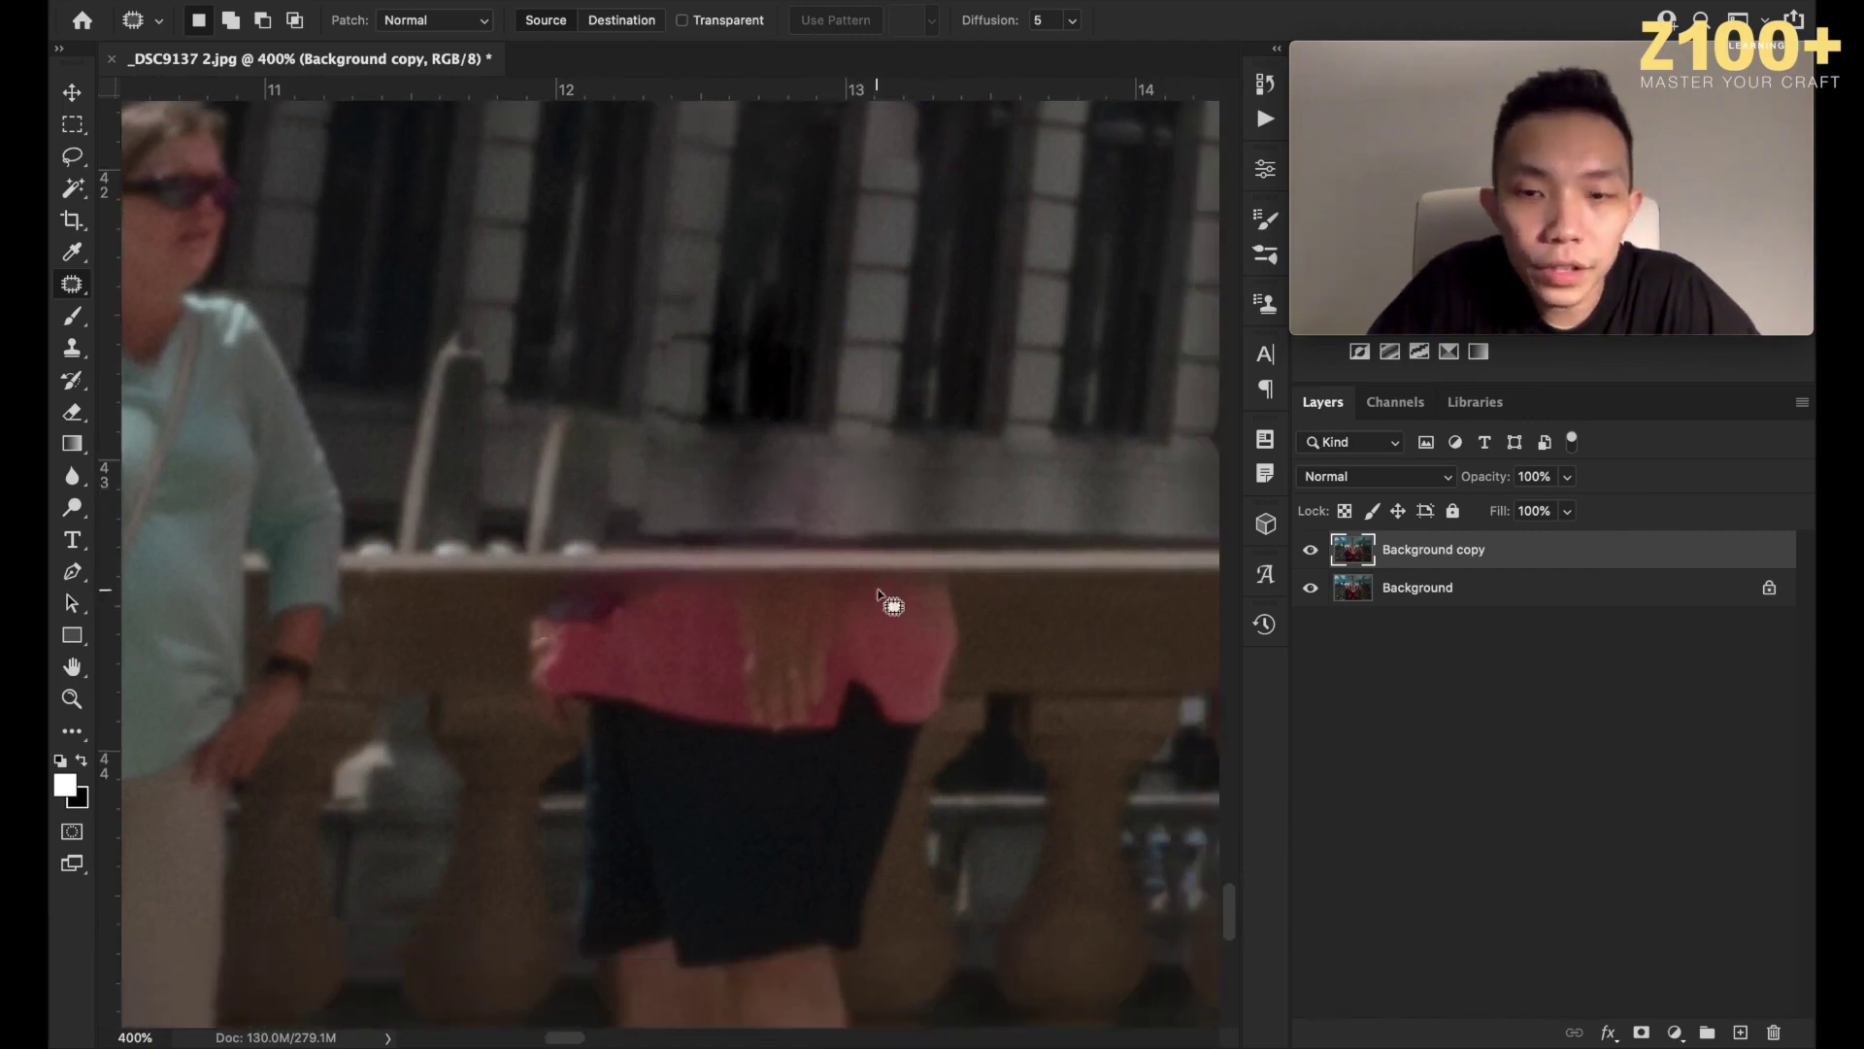
key(super+minus)
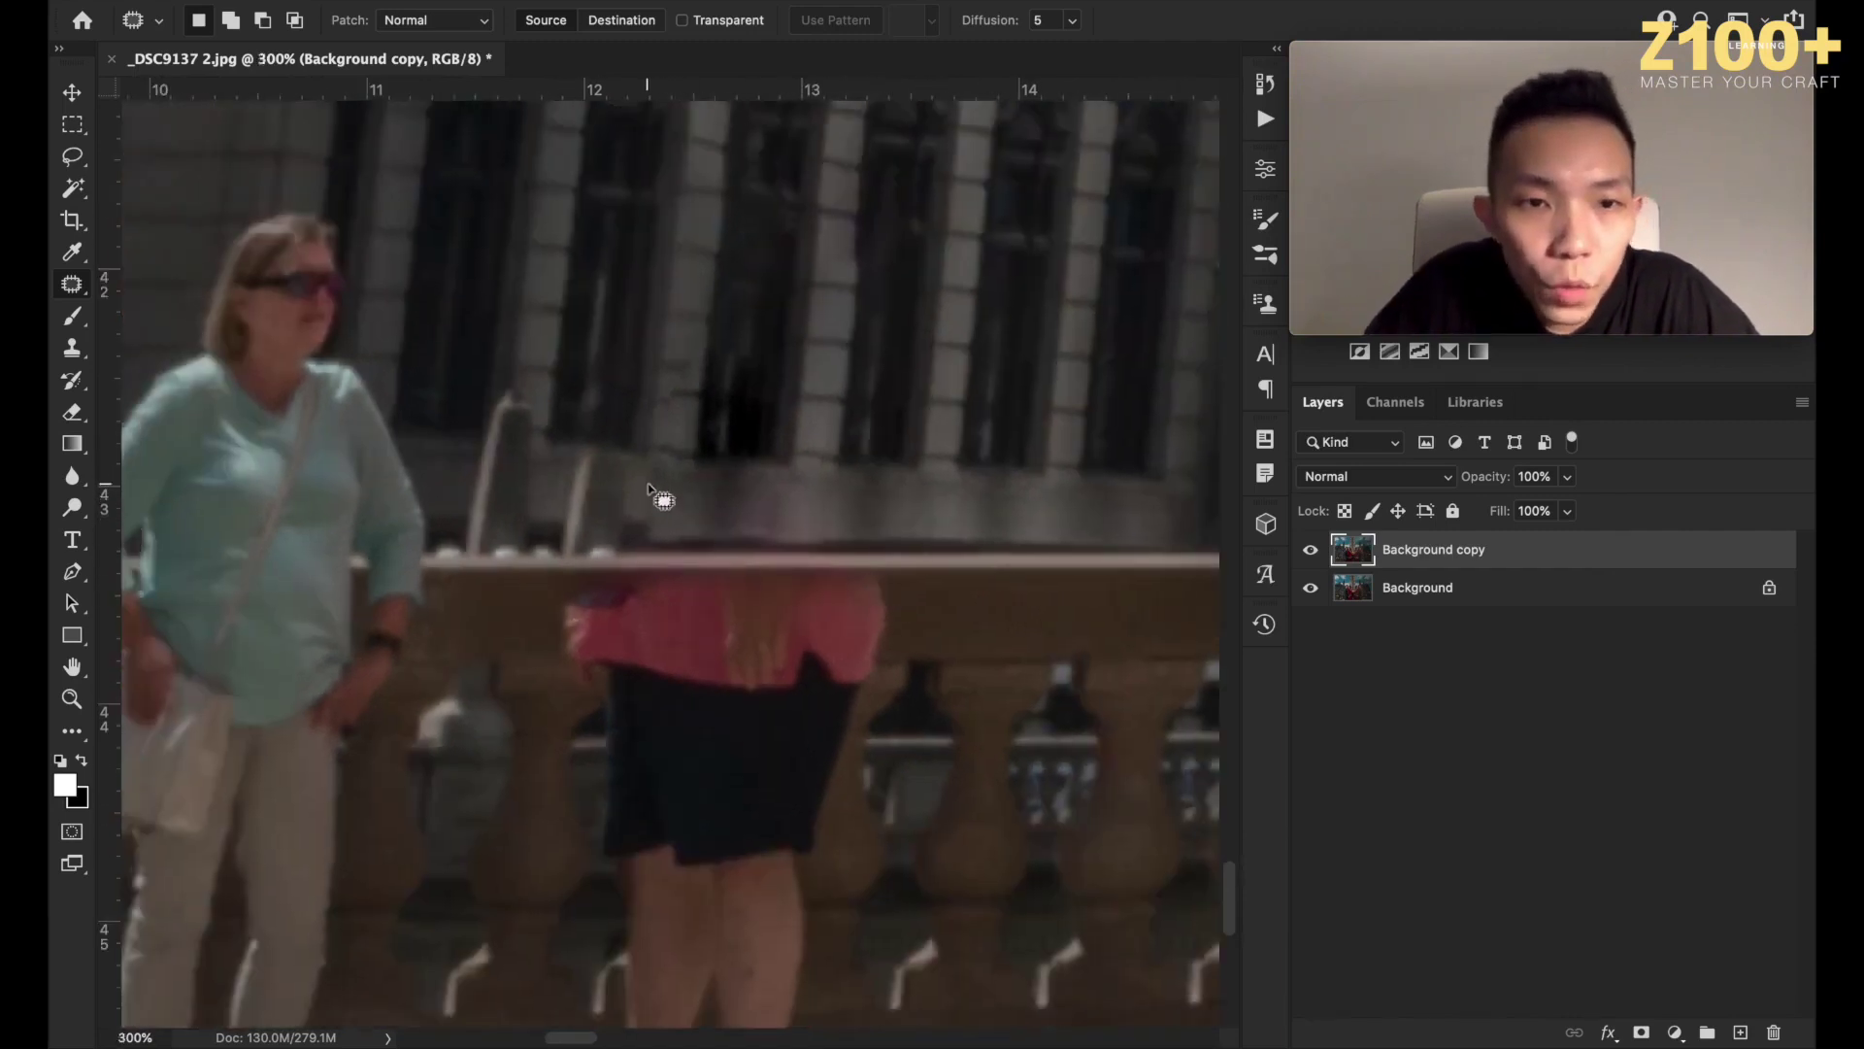
scroll(653, 489, up, 3)
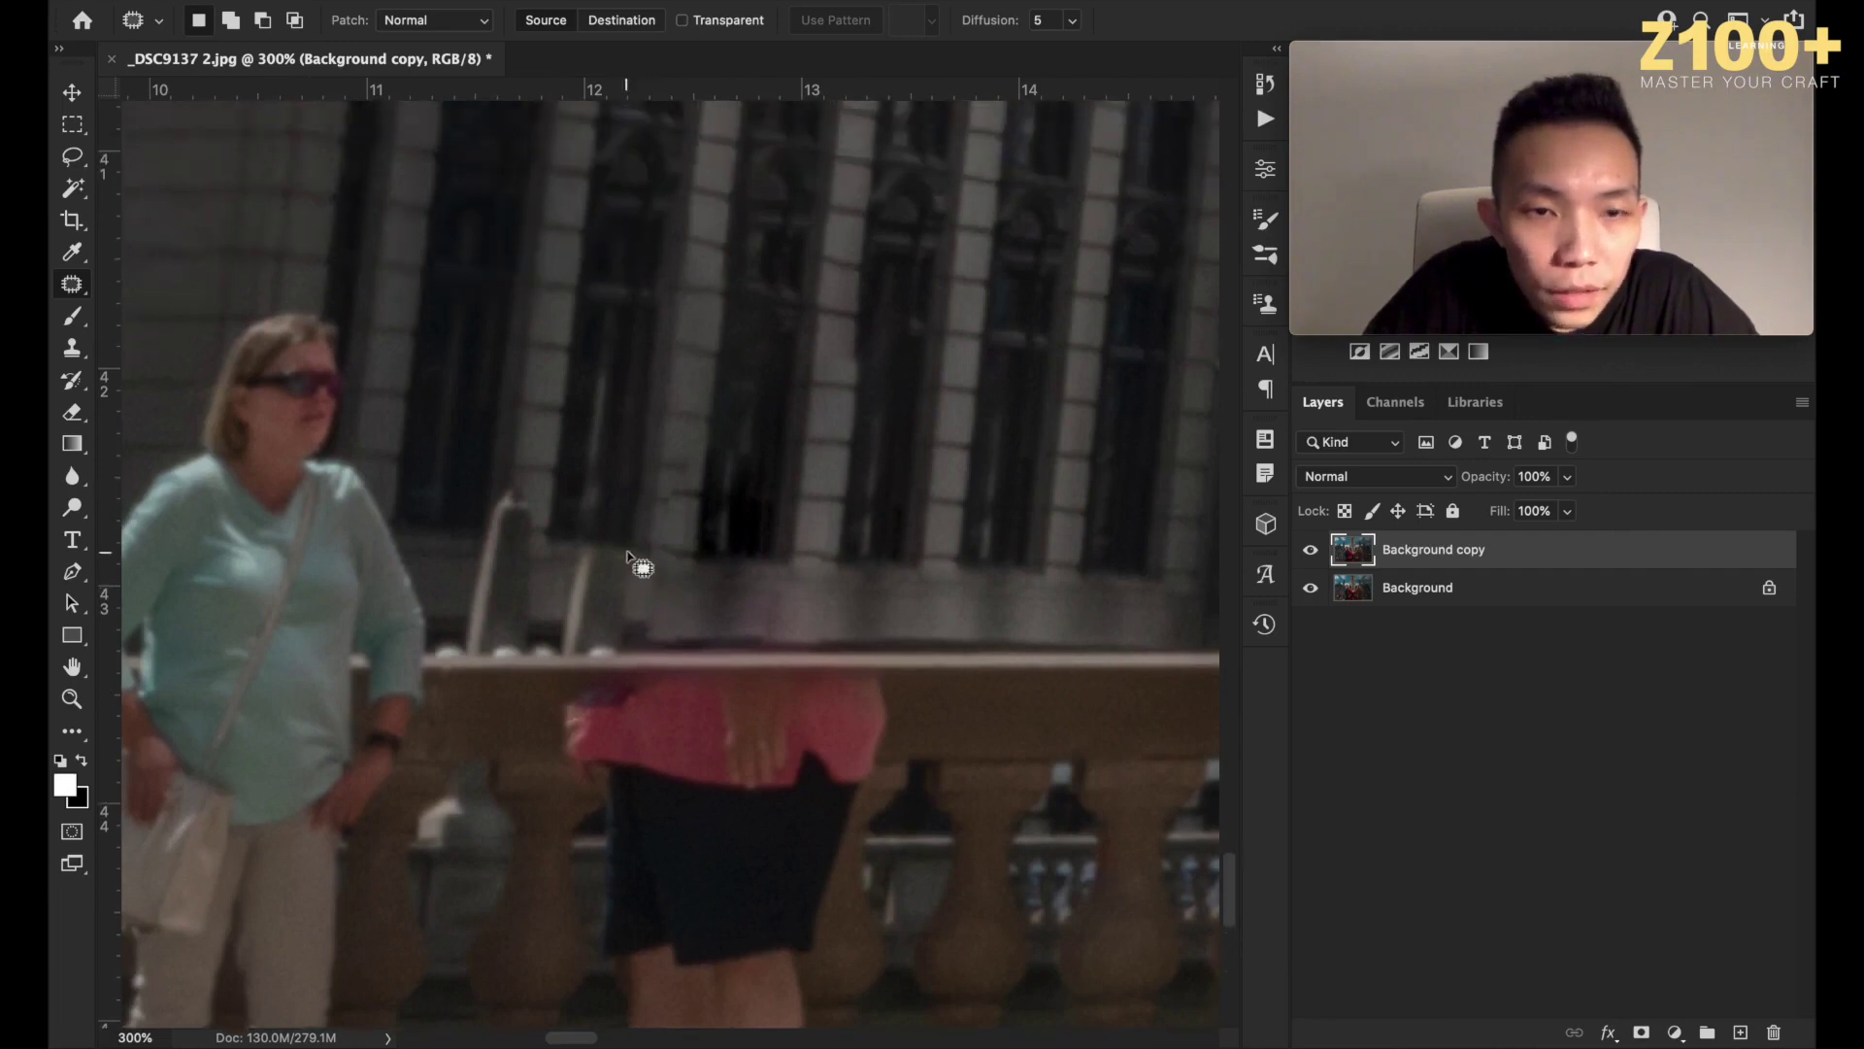
click(1313, 551)
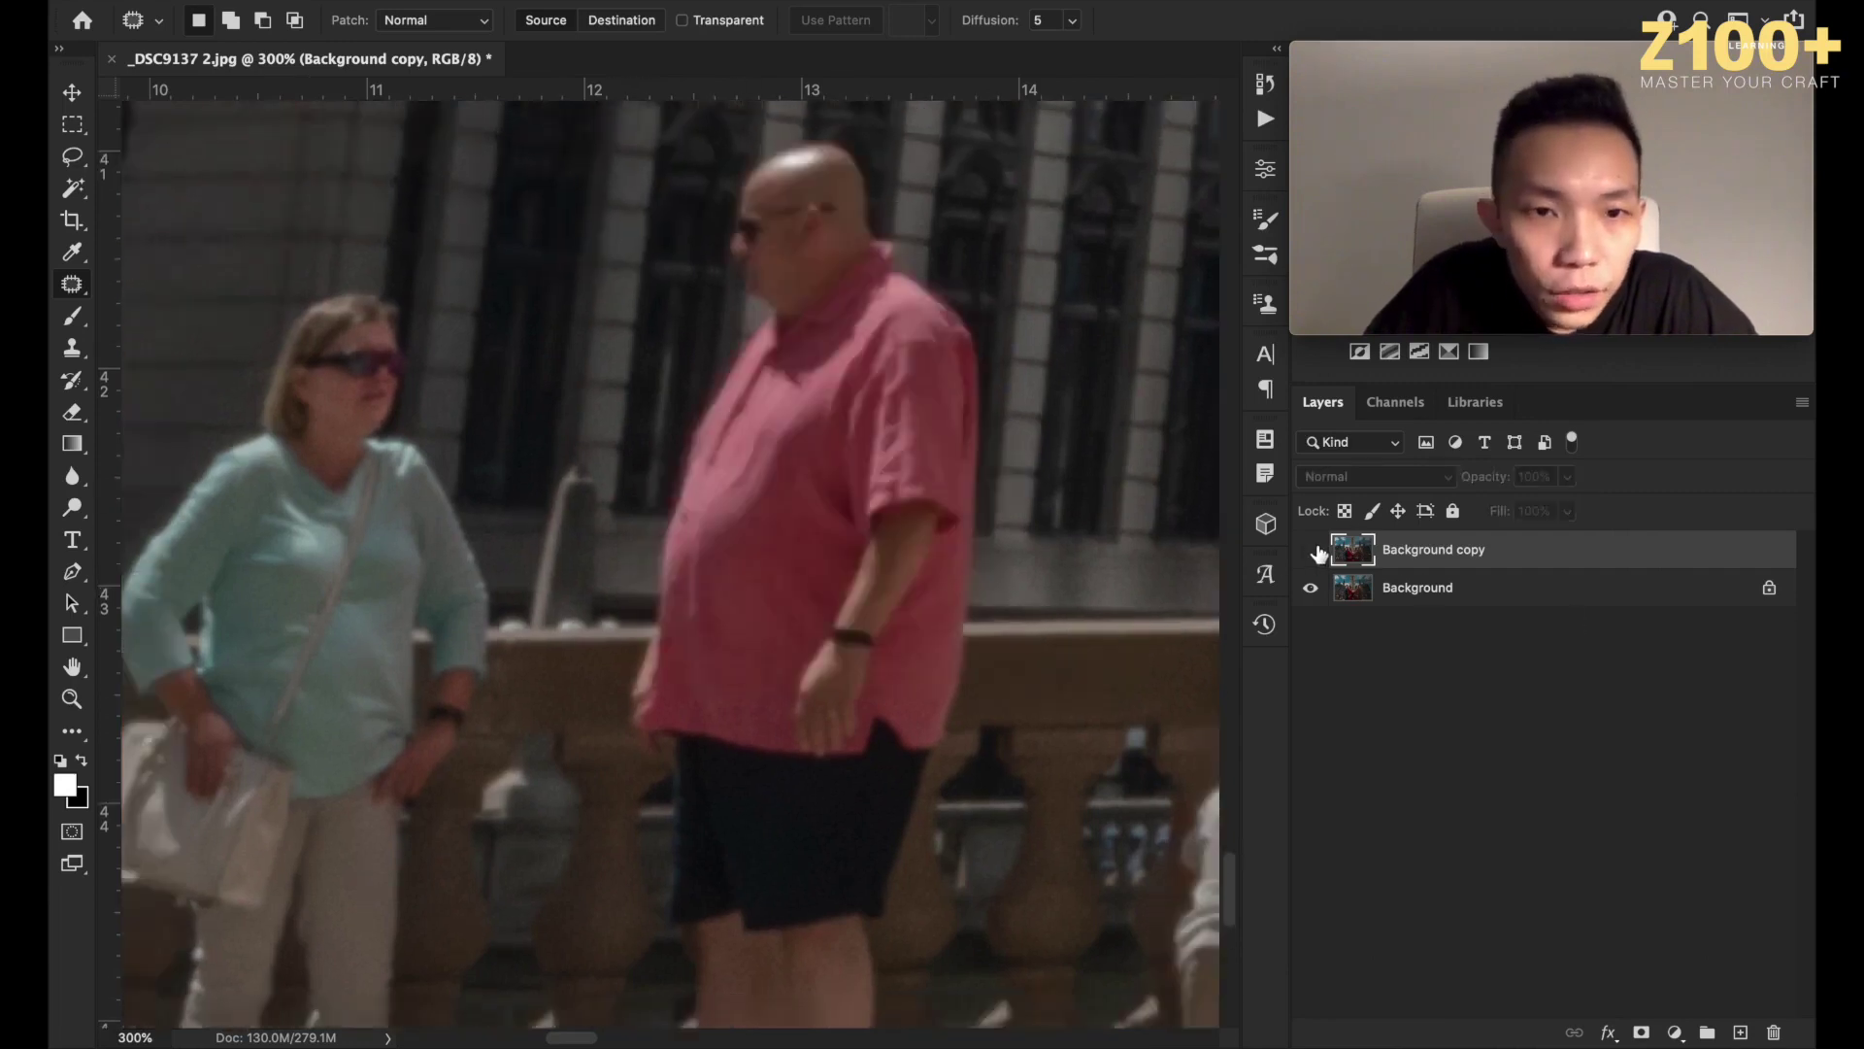
click(1313, 551)
Try to remove the short pale post behind the railing beside the pink shirt with the Patch tool and Content-Aware Fill.
mouse_move(622, 542)
mouse_down()
mouse_move(570, 573)
mouse_move(556, 653)
mouse_move(592, 660)
mouse_move(634, 570)
mouse_move(621, 544)
mouse_up()
drag(604, 609, 878, 611)
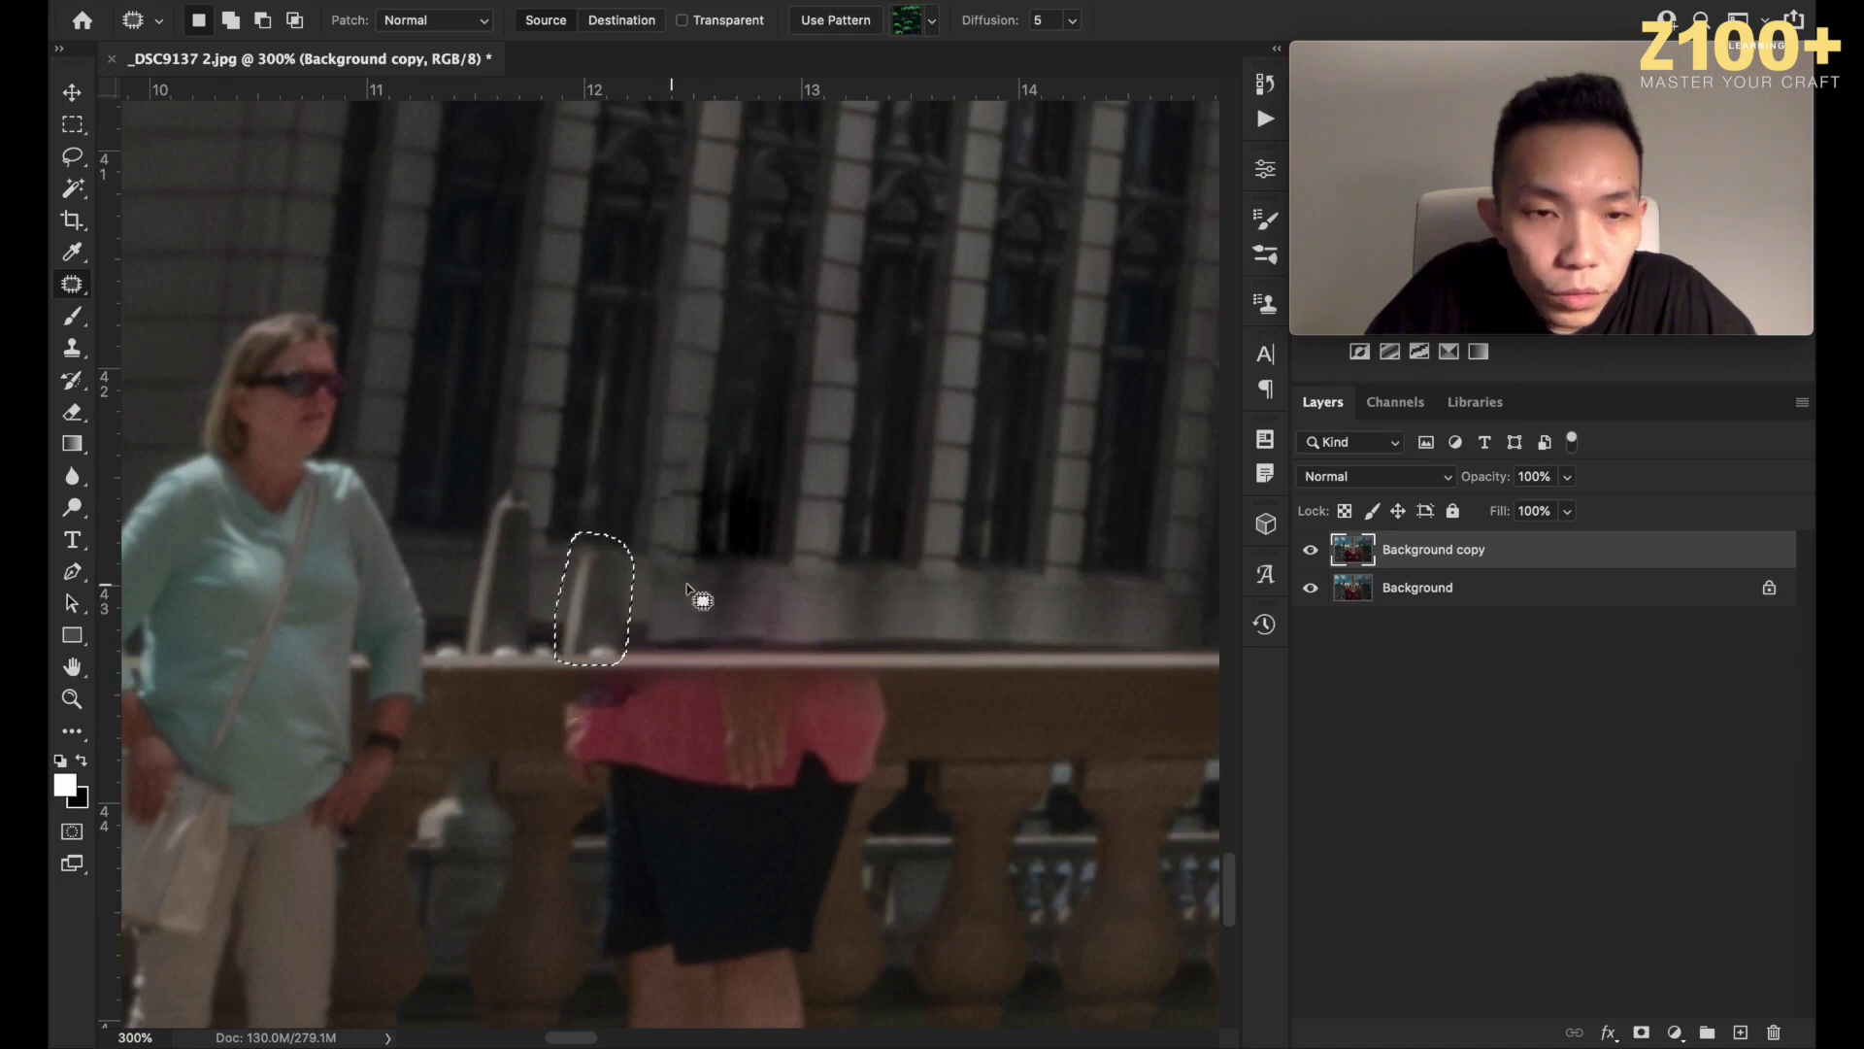
key(shift+BackSpace)
key(Return)
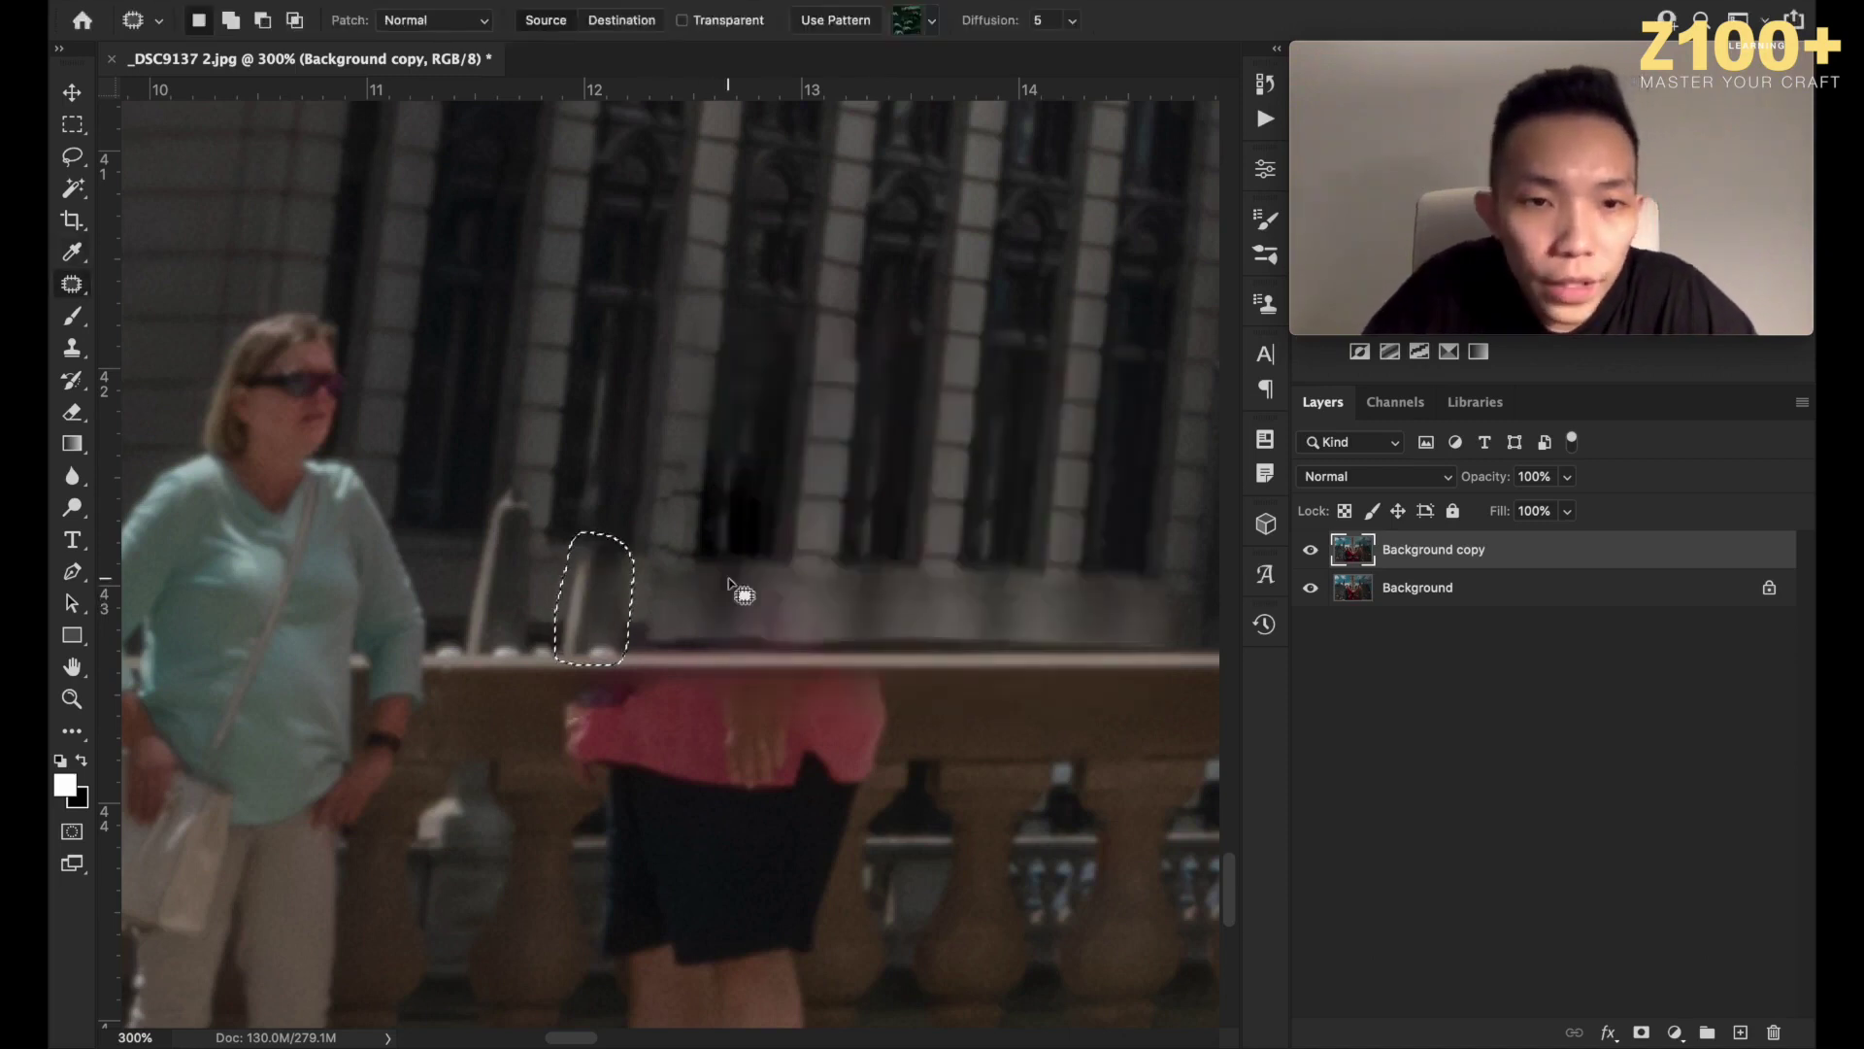
key(ctrl+d)
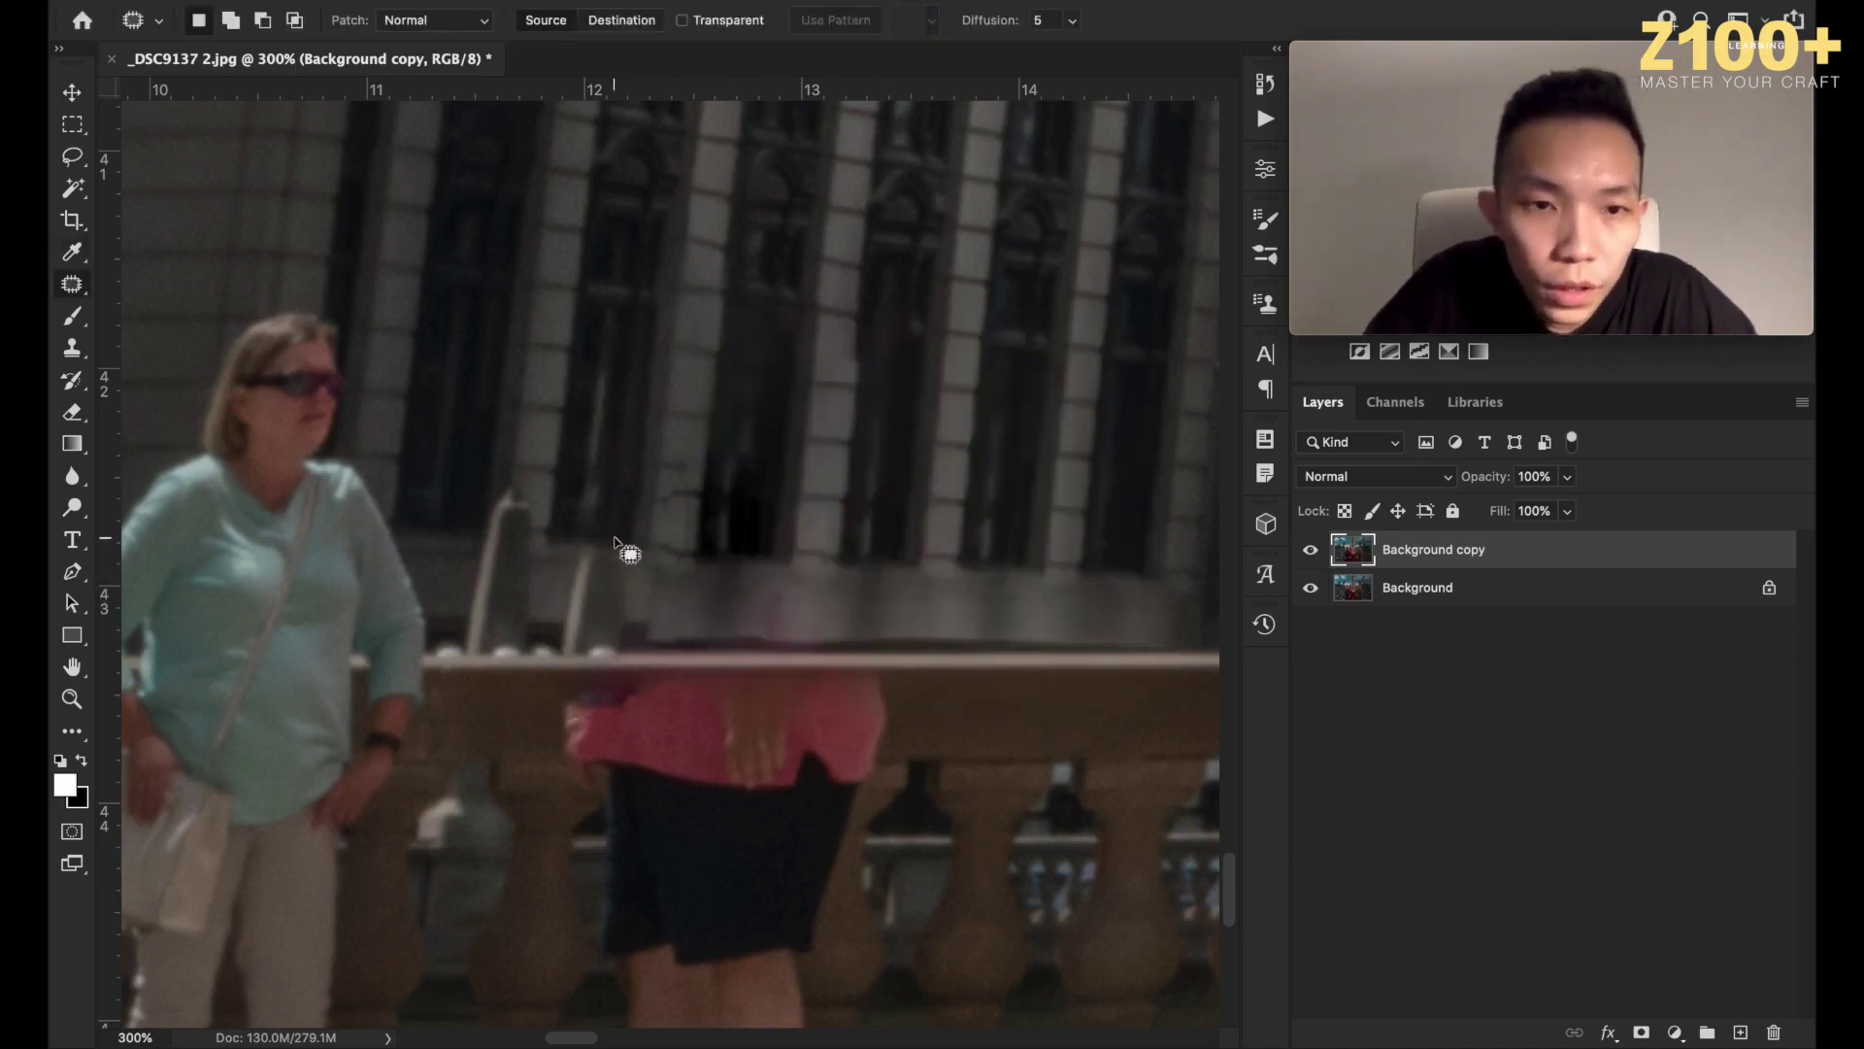
Clean up the base of the short pale post along the railing with small patches and a Content-Aware Fill at 100% opacity.
mouse_move(590, 610)
mouse_down()
mouse_move(560, 614)
mouse_move(552, 641)
mouse_move(571, 660)
mouse_move(594, 621)
mouse_move(627, 633)
mouse_move(574, 644)
mouse_move(611, 632)
mouse_up()
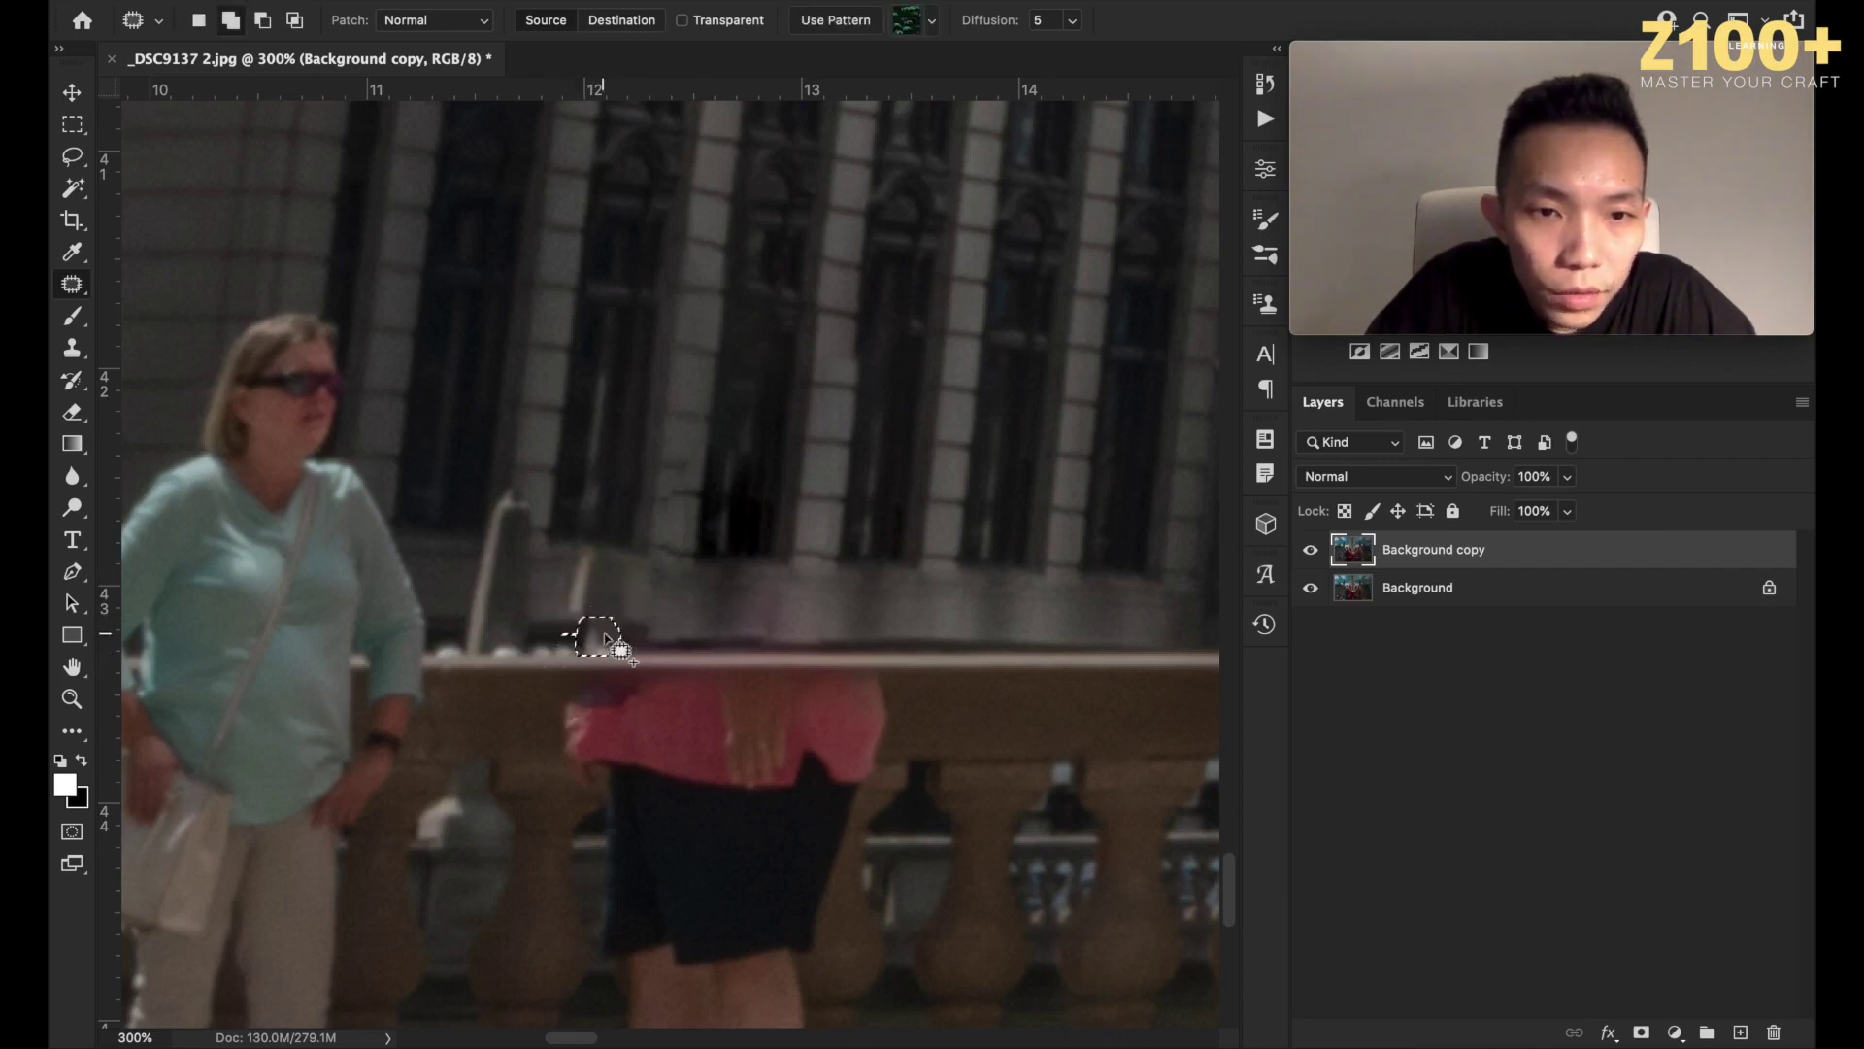
drag(576, 641, 575, 640)
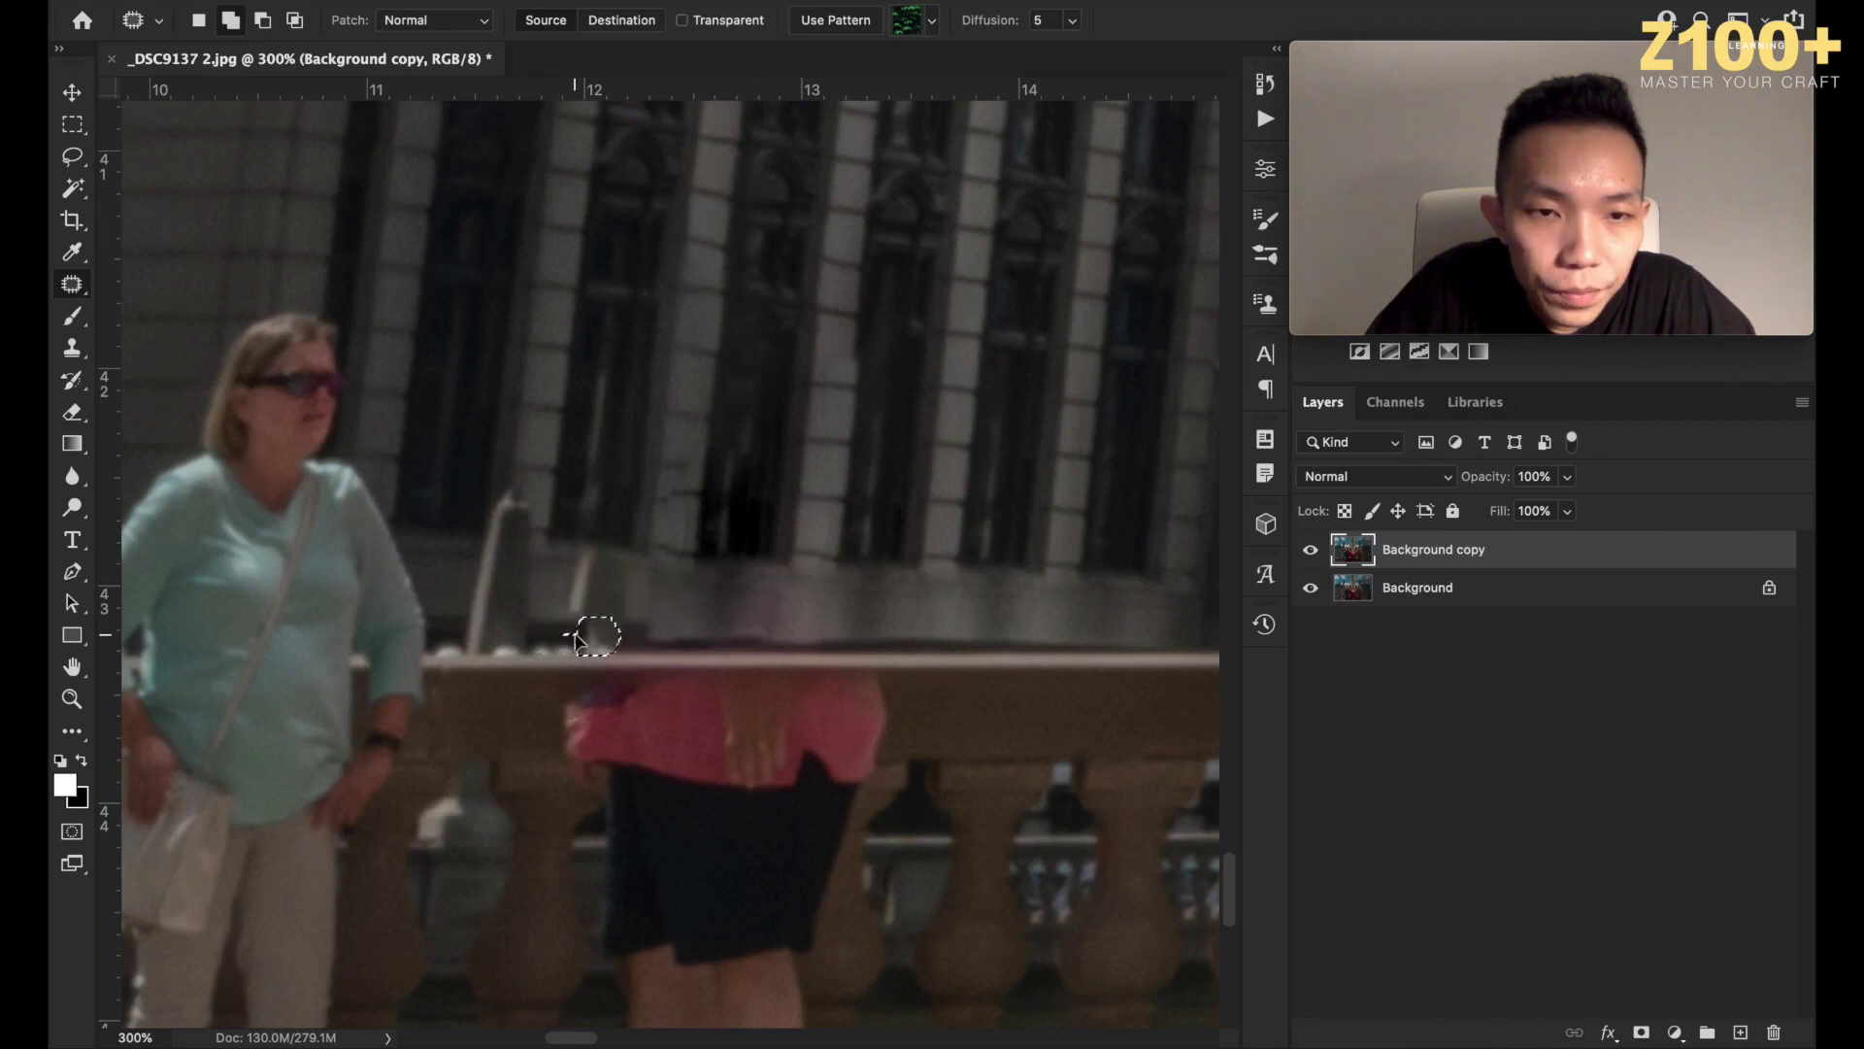
mouse_move(602, 641)
mouse_down()
mouse_move(576, 641)
mouse_move(625, 616)
mouse_move(595, 644)
mouse_move(632, 657)
mouse_up()
key(shift+BackSpace)
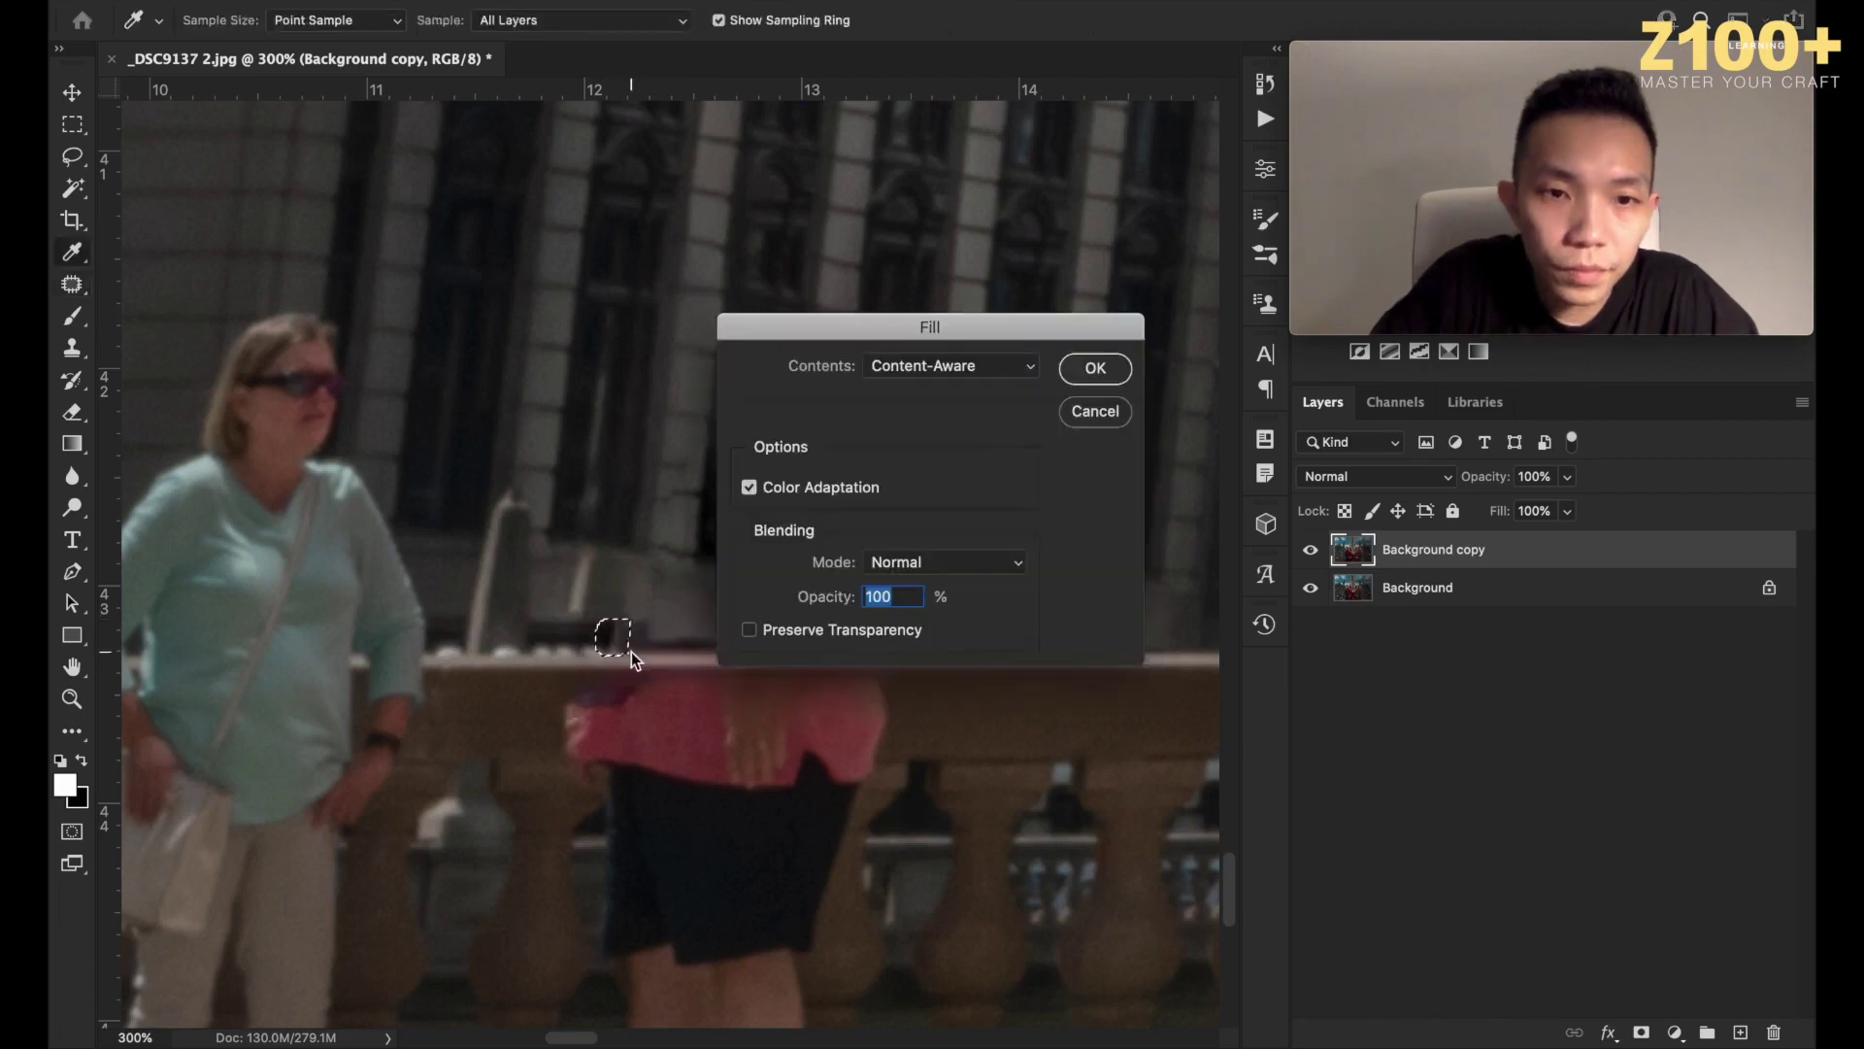
key(Return)
key(super+d)
mouse_move(615, 641)
mouse_down()
mouse_move(556, 655)
mouse_move(711, 653)
mouse_up()
key(super+d)
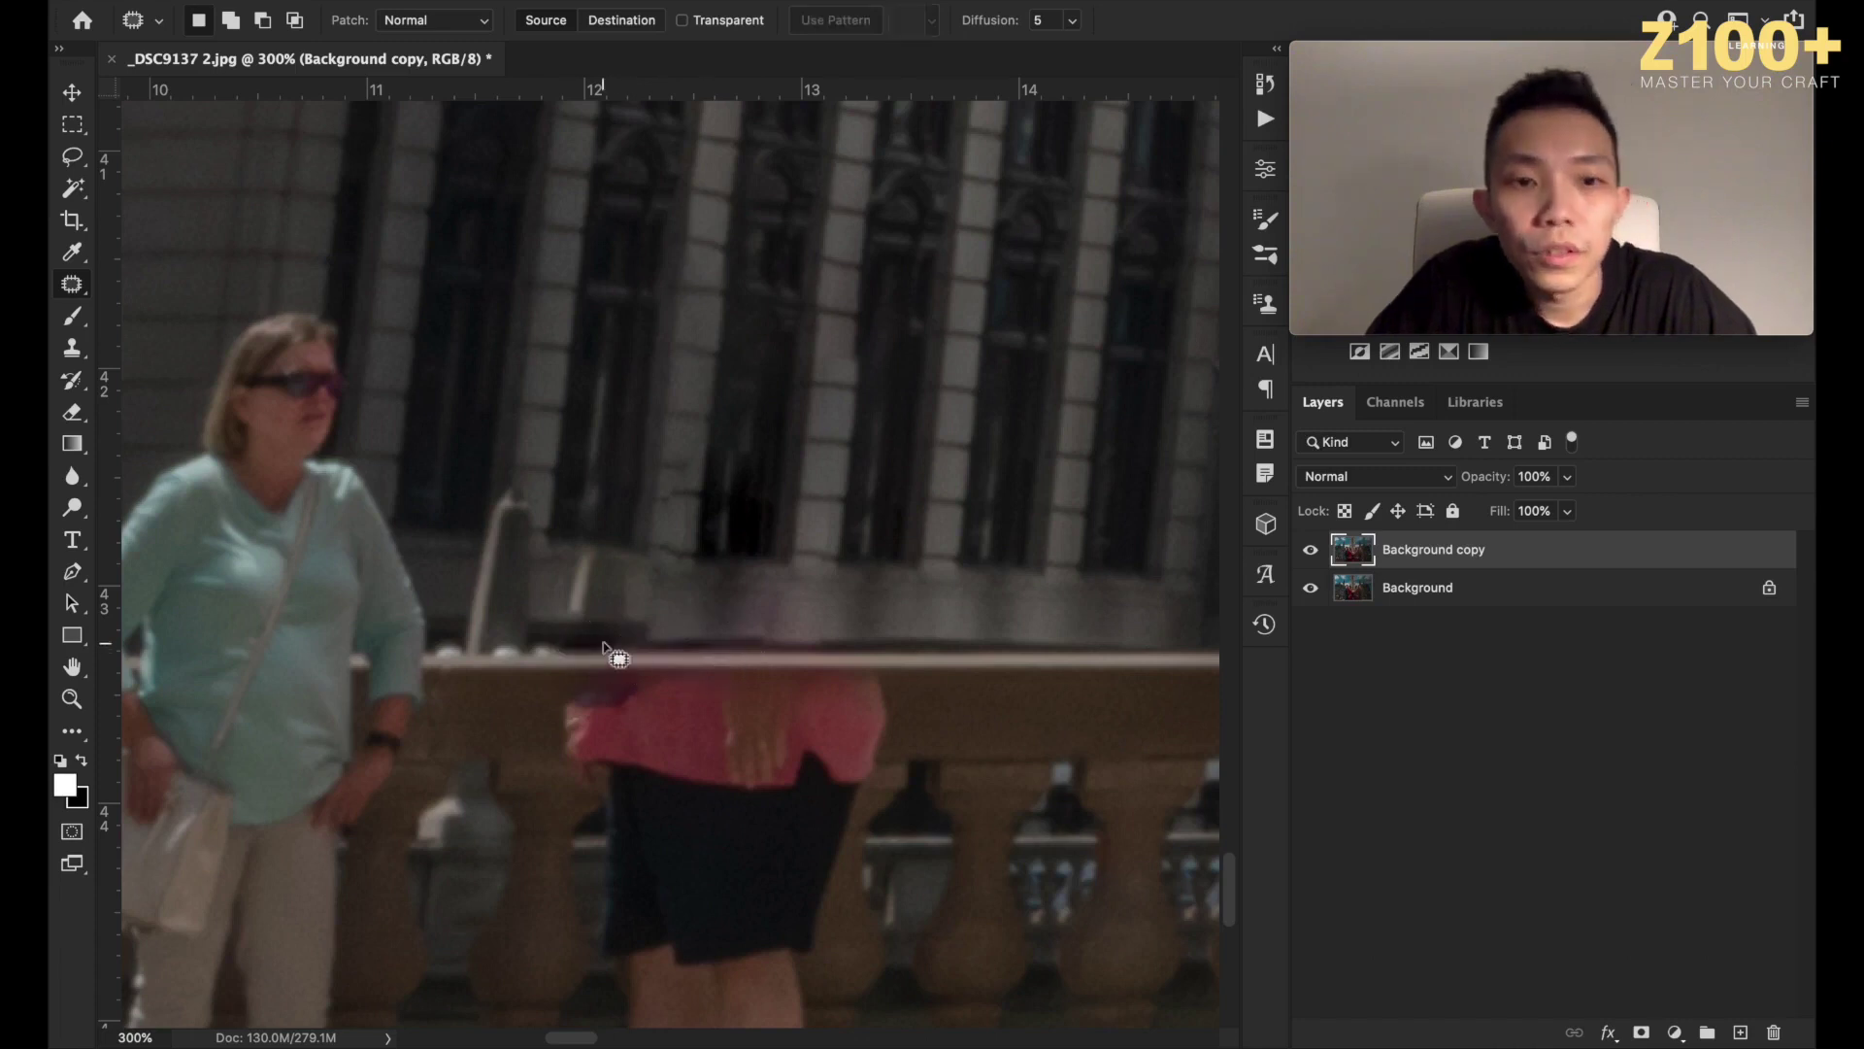
Outline the remaining upper part of the short pale post, remove it with Content-Aware Fill, and deselect.
mouse_move(569, 558)
mouse_down()
mouse_move(577, 624)
mouse_move(612, 558)
mouse_up()
key(i)
key(shift+BackSpace)
key(Return)
key(j)
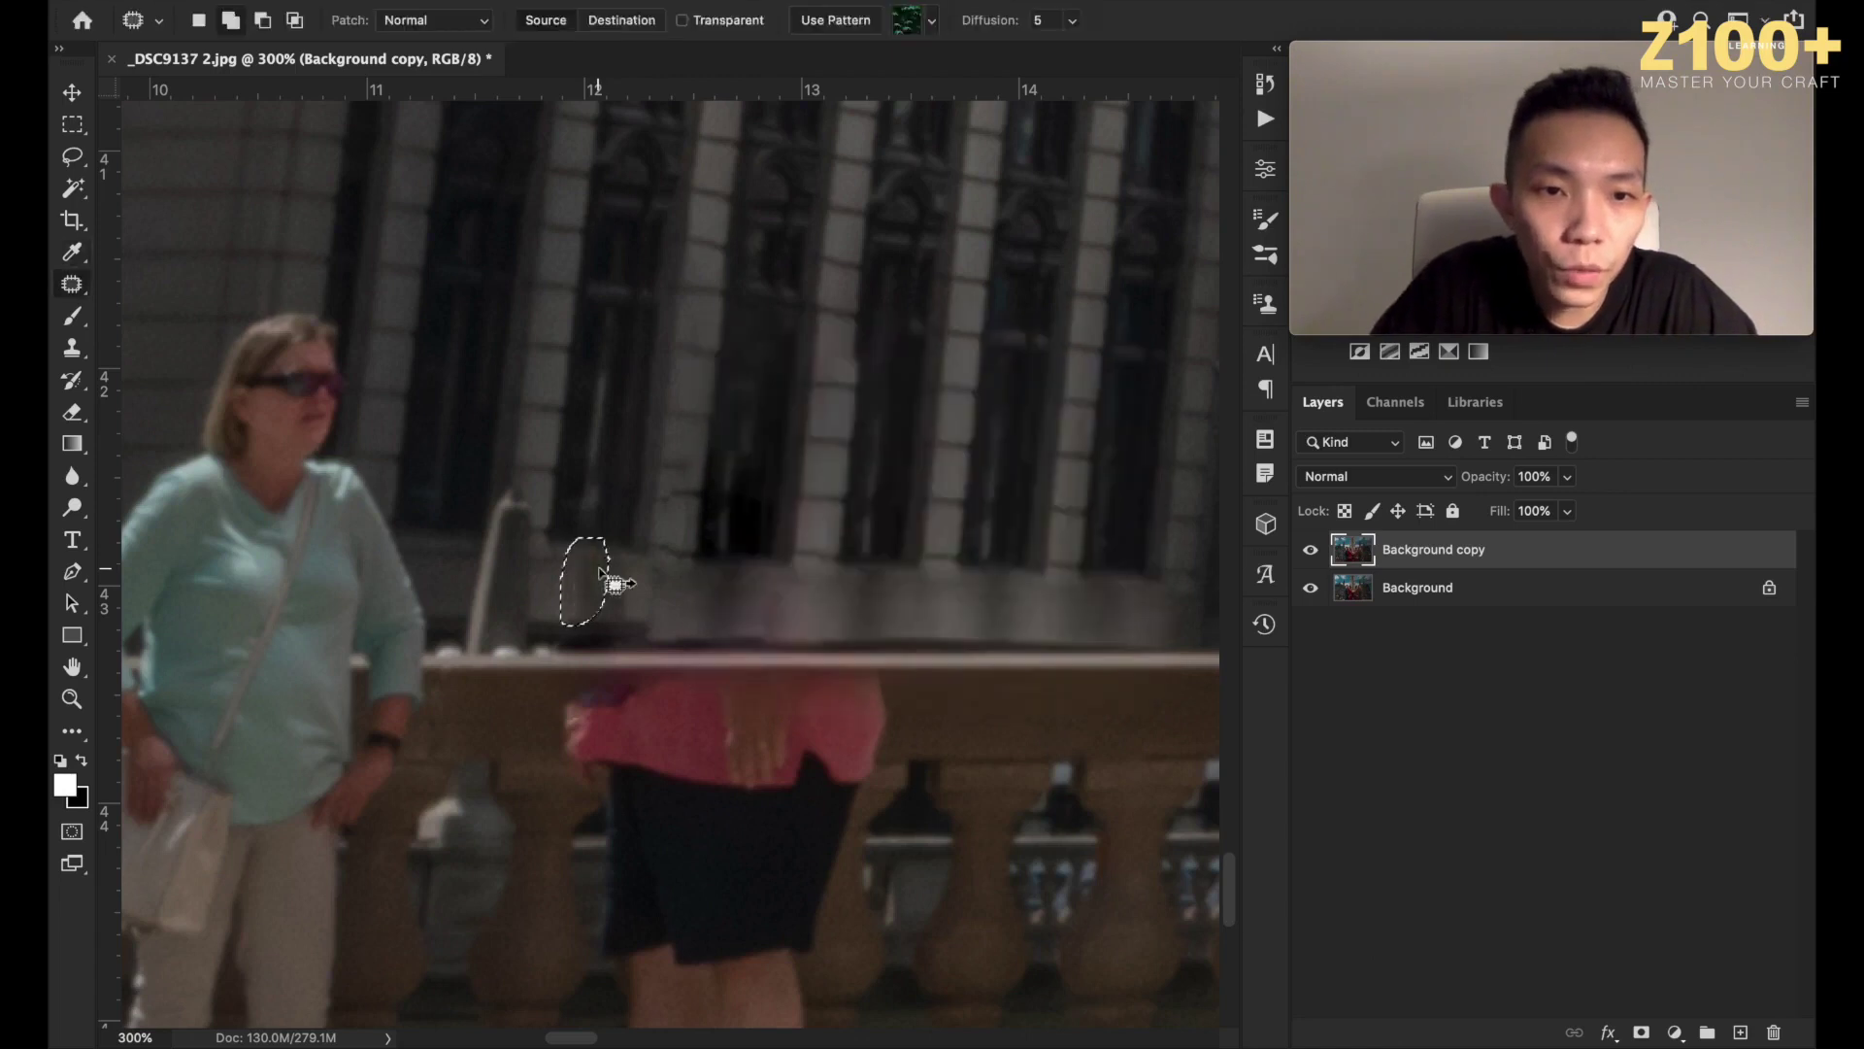
key(ctrl+d)
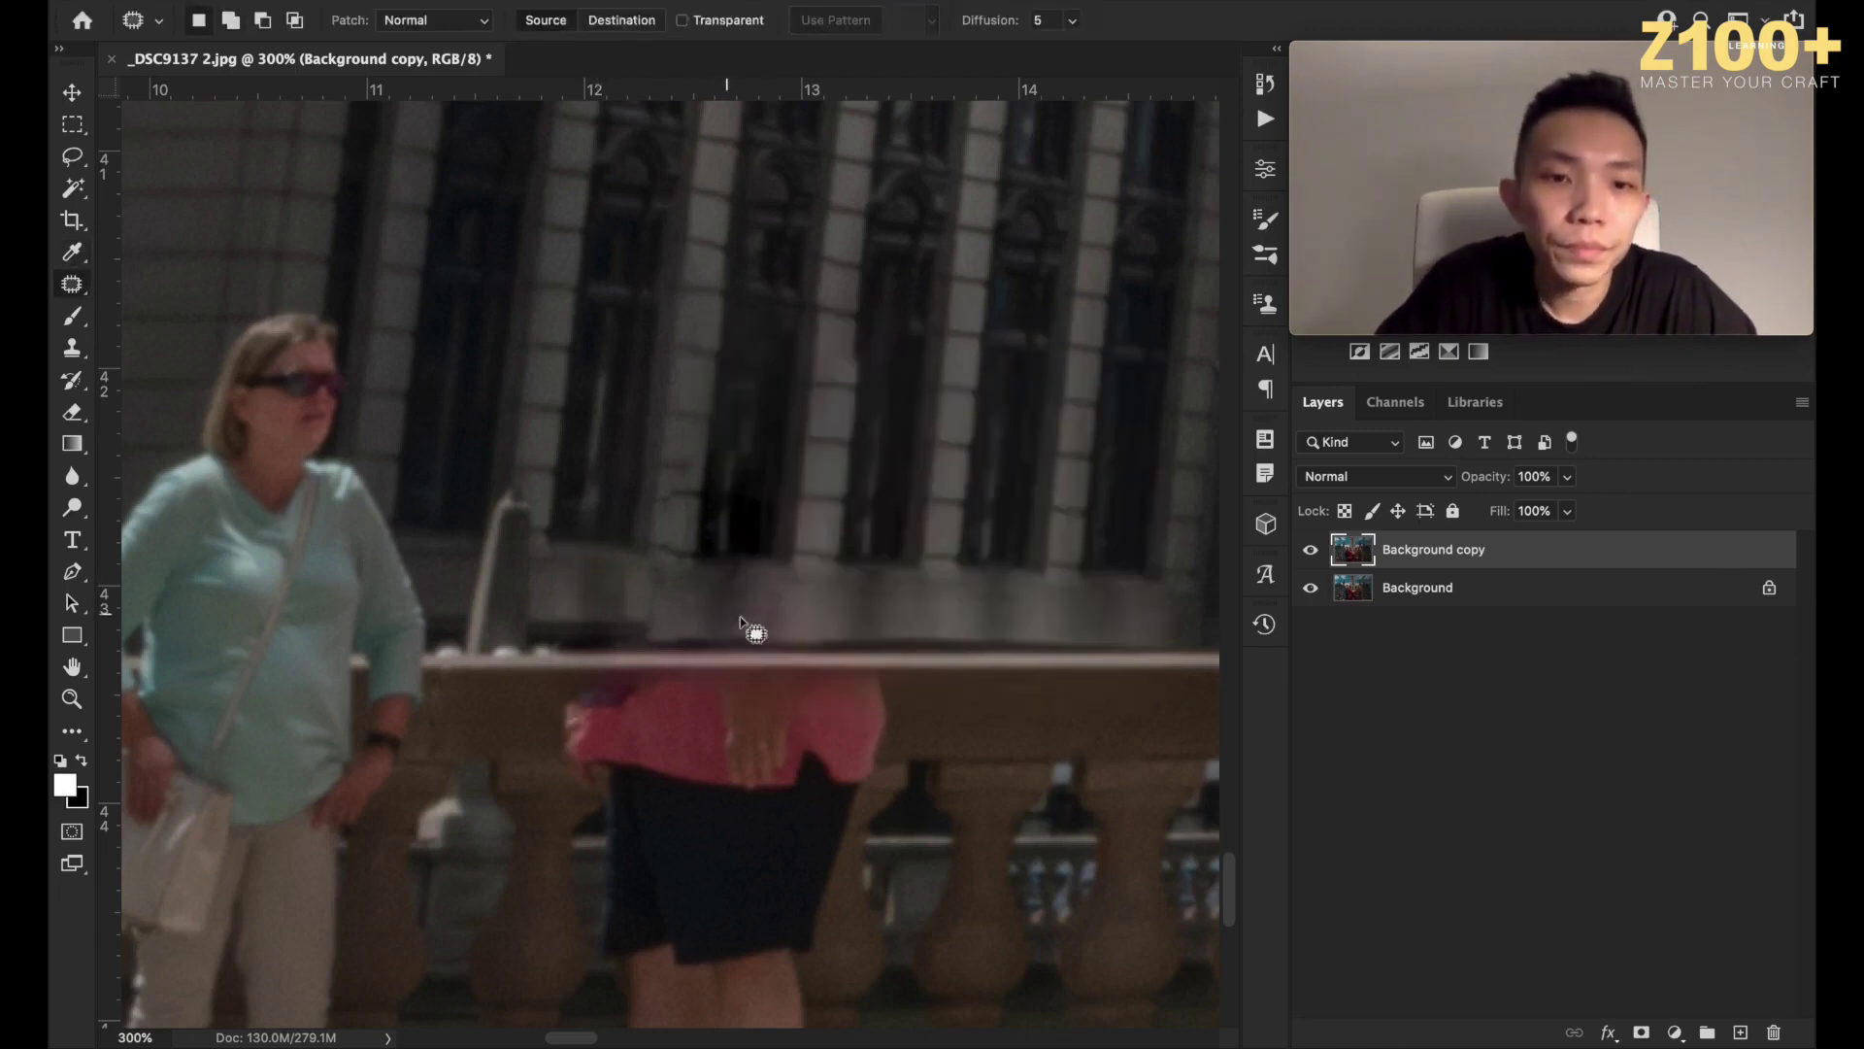
Patch the dark smudge at the foot of the window above the pink shirt with facade from beside it.
scroll(789, 627, left, 3)
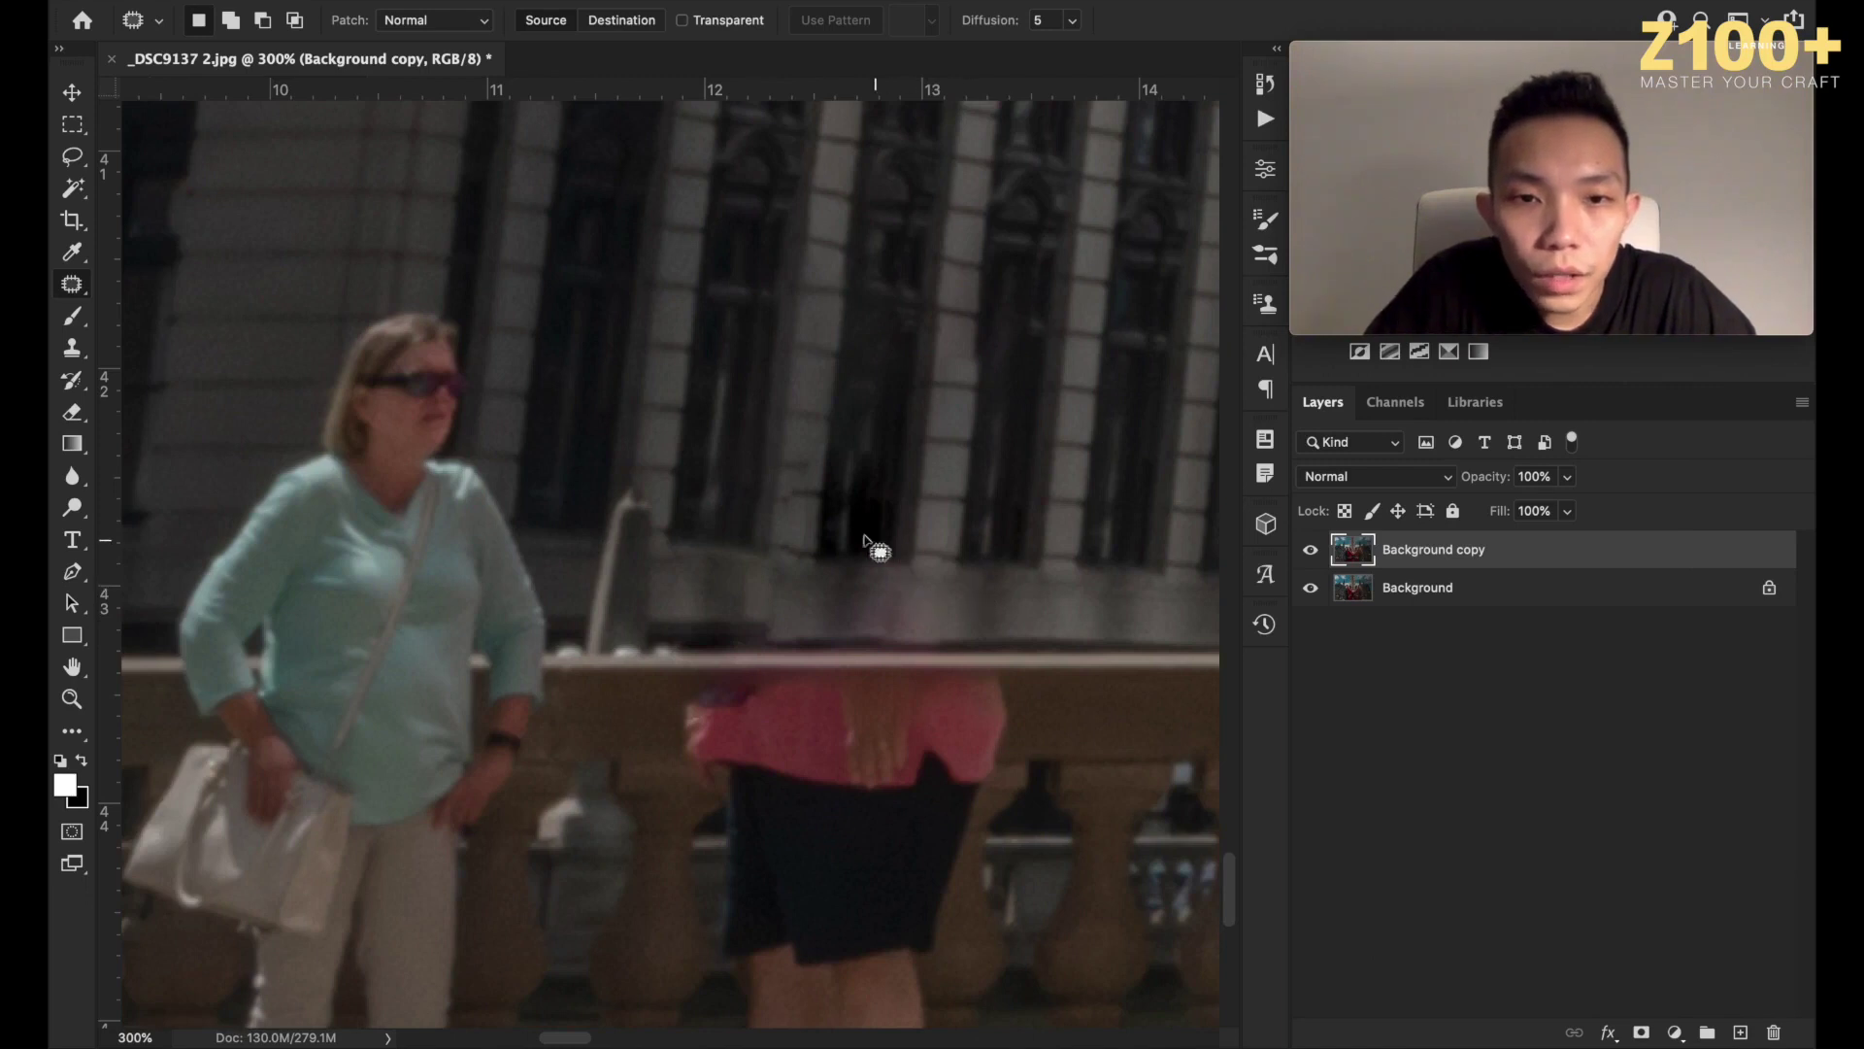
mouse_move(843, 533)
mouse_down()
mouse_move(771, 550)
mouse_move(791, 592)
mouse_move(893, 608)
mouse_move(813, 497)
mouse_move(786, 542)
mouse_move(796, 590)
mouse_move(897, 599)
mouse_move(917, 554)
mouse_move(1010, 568)
mouse_up()
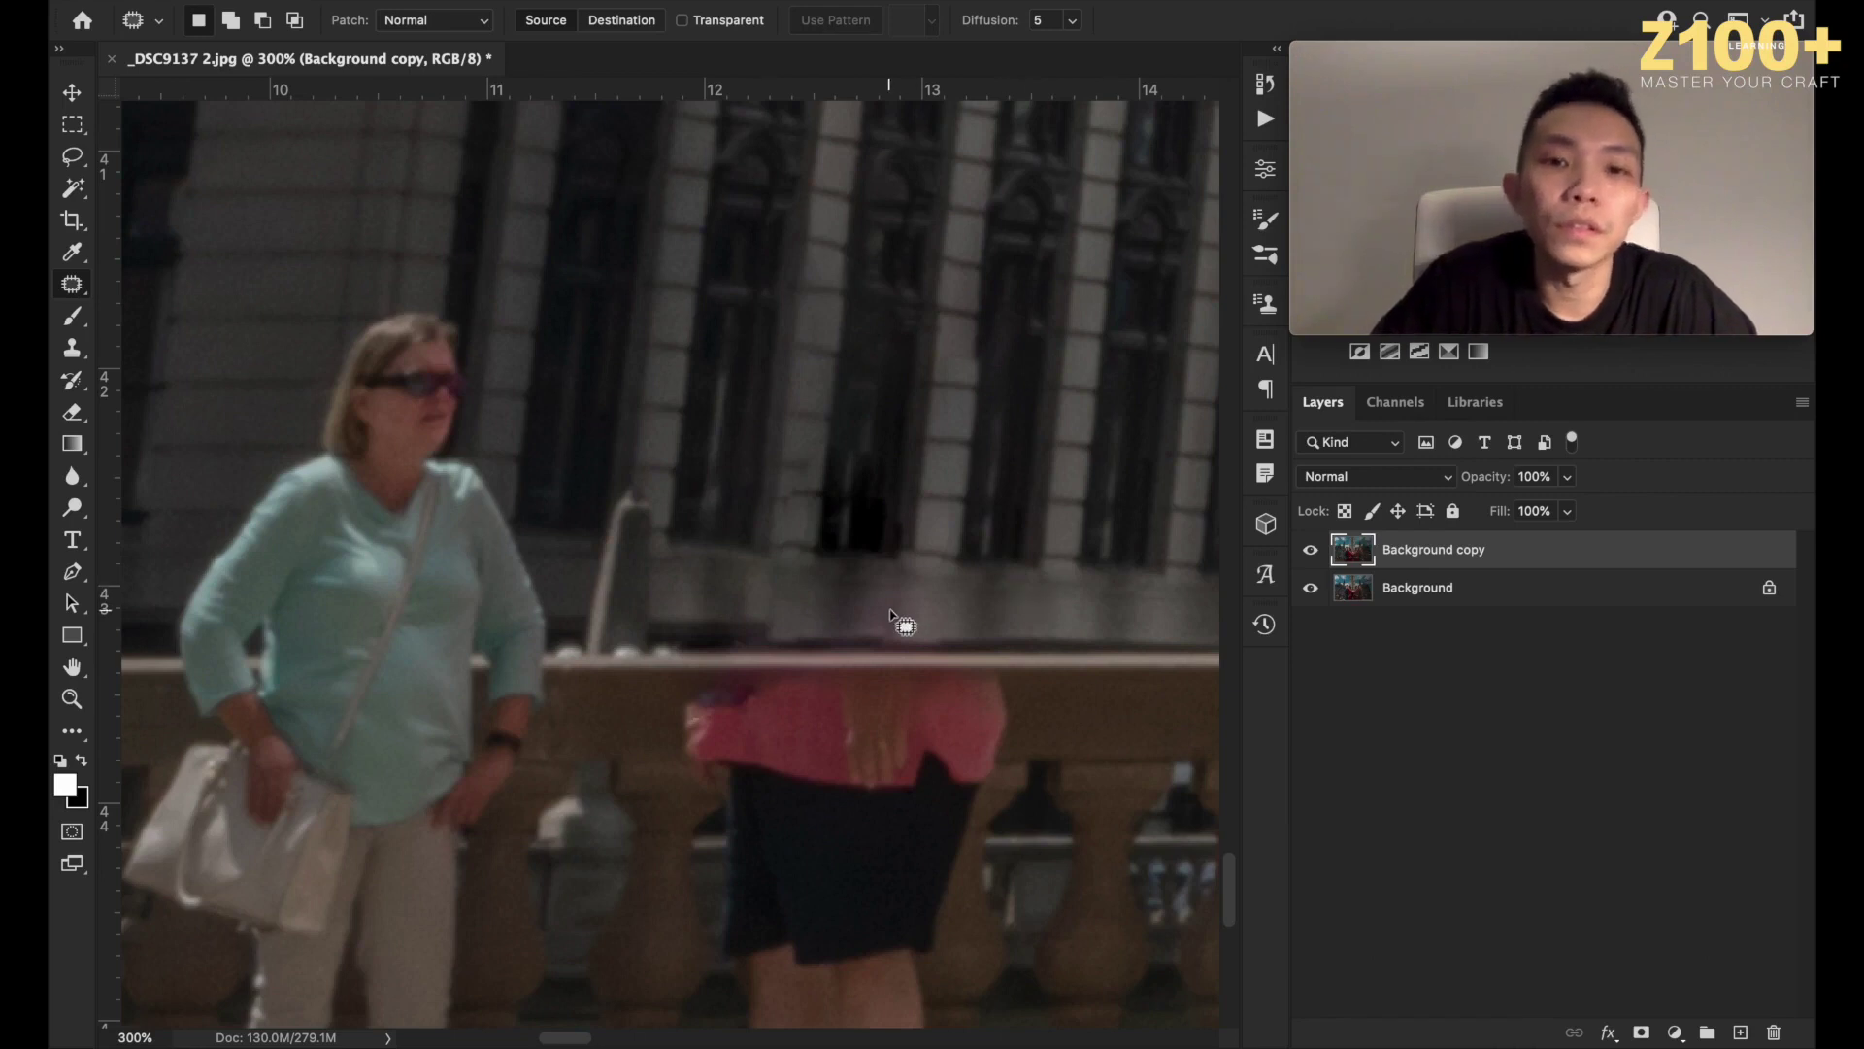
scroll(903, 621, left, 5)
scroll(884, 694, right, 5)
scroll(884, 694, down, 2)
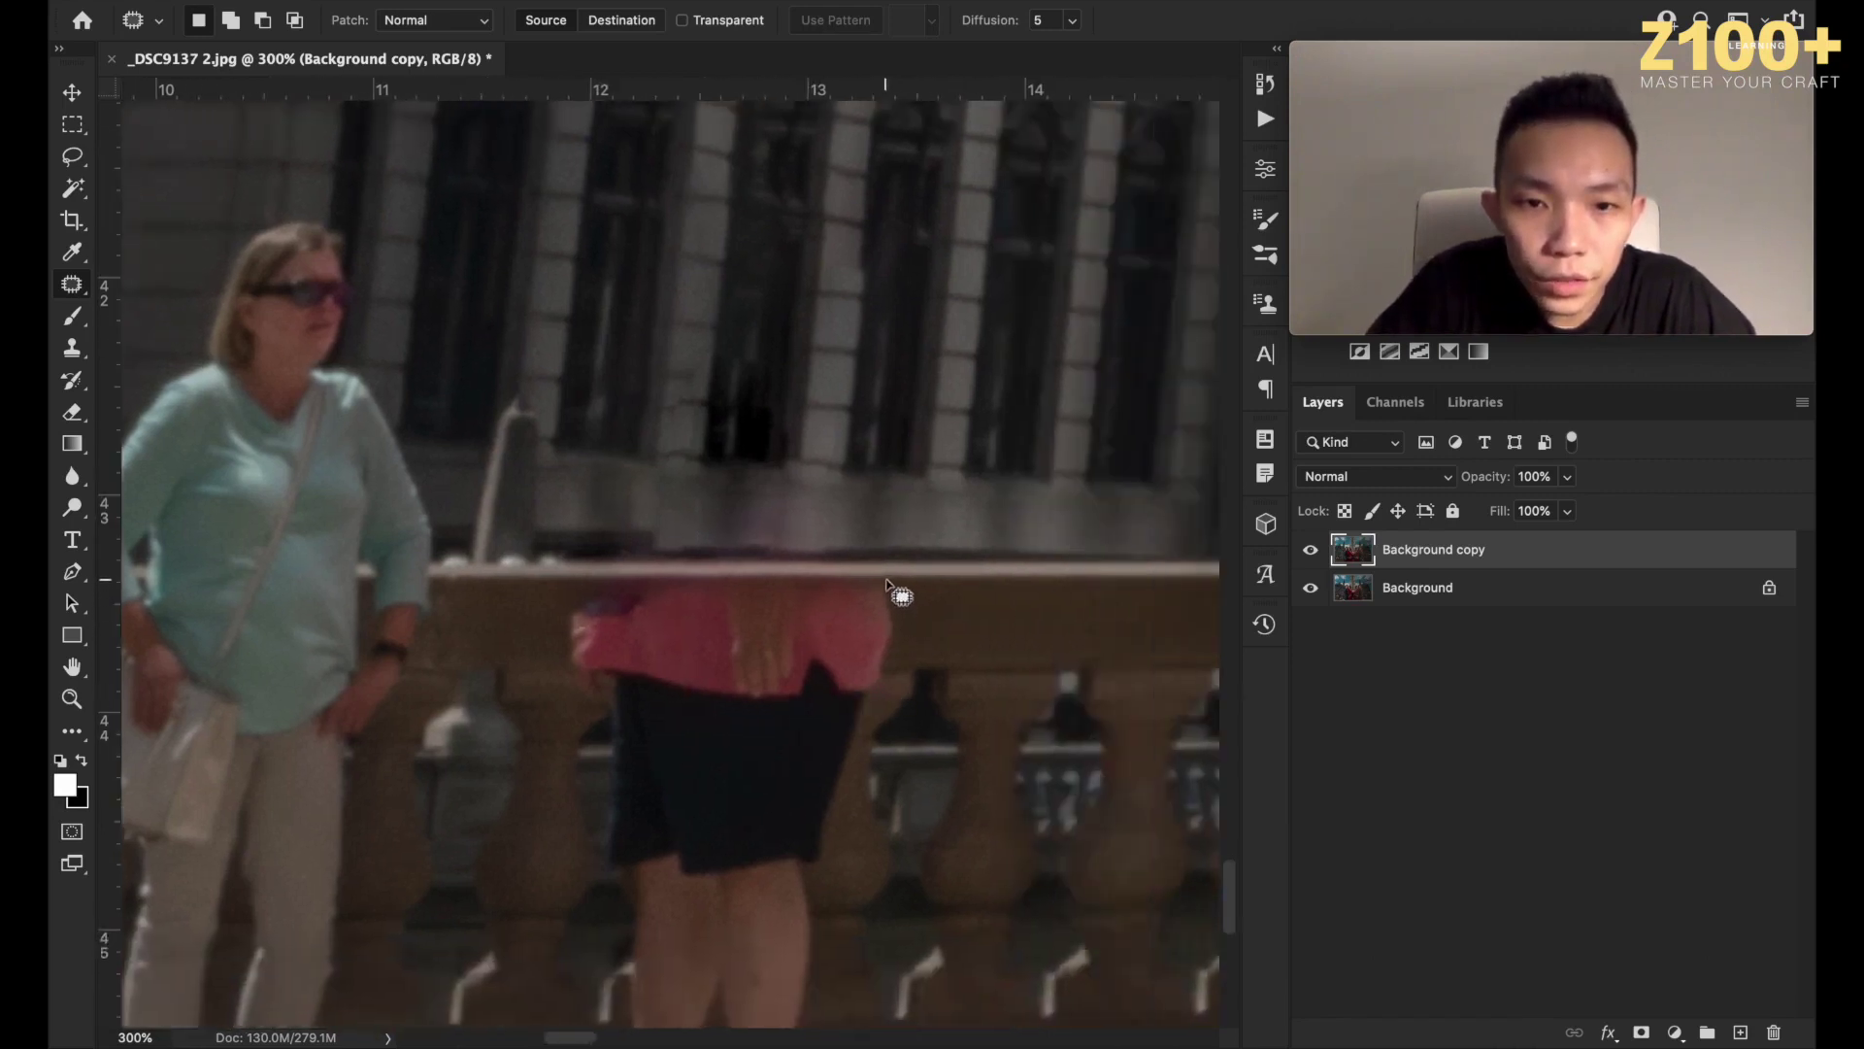
Outline the pink shirt and dark shorts below the railing, remove them with a Content-Aware Fill at 100% opacity, and deselect.
mouse_move(886, 583)
mouse_down()
mouse_move(921, 626)
mouse_move(852, 778)
mouse_move(847, 864)
mouse_move(774, 884)
mouse_move(642, 891)
mouse_move(557, 871)
mouse_move(575, 584)
mouse_up()
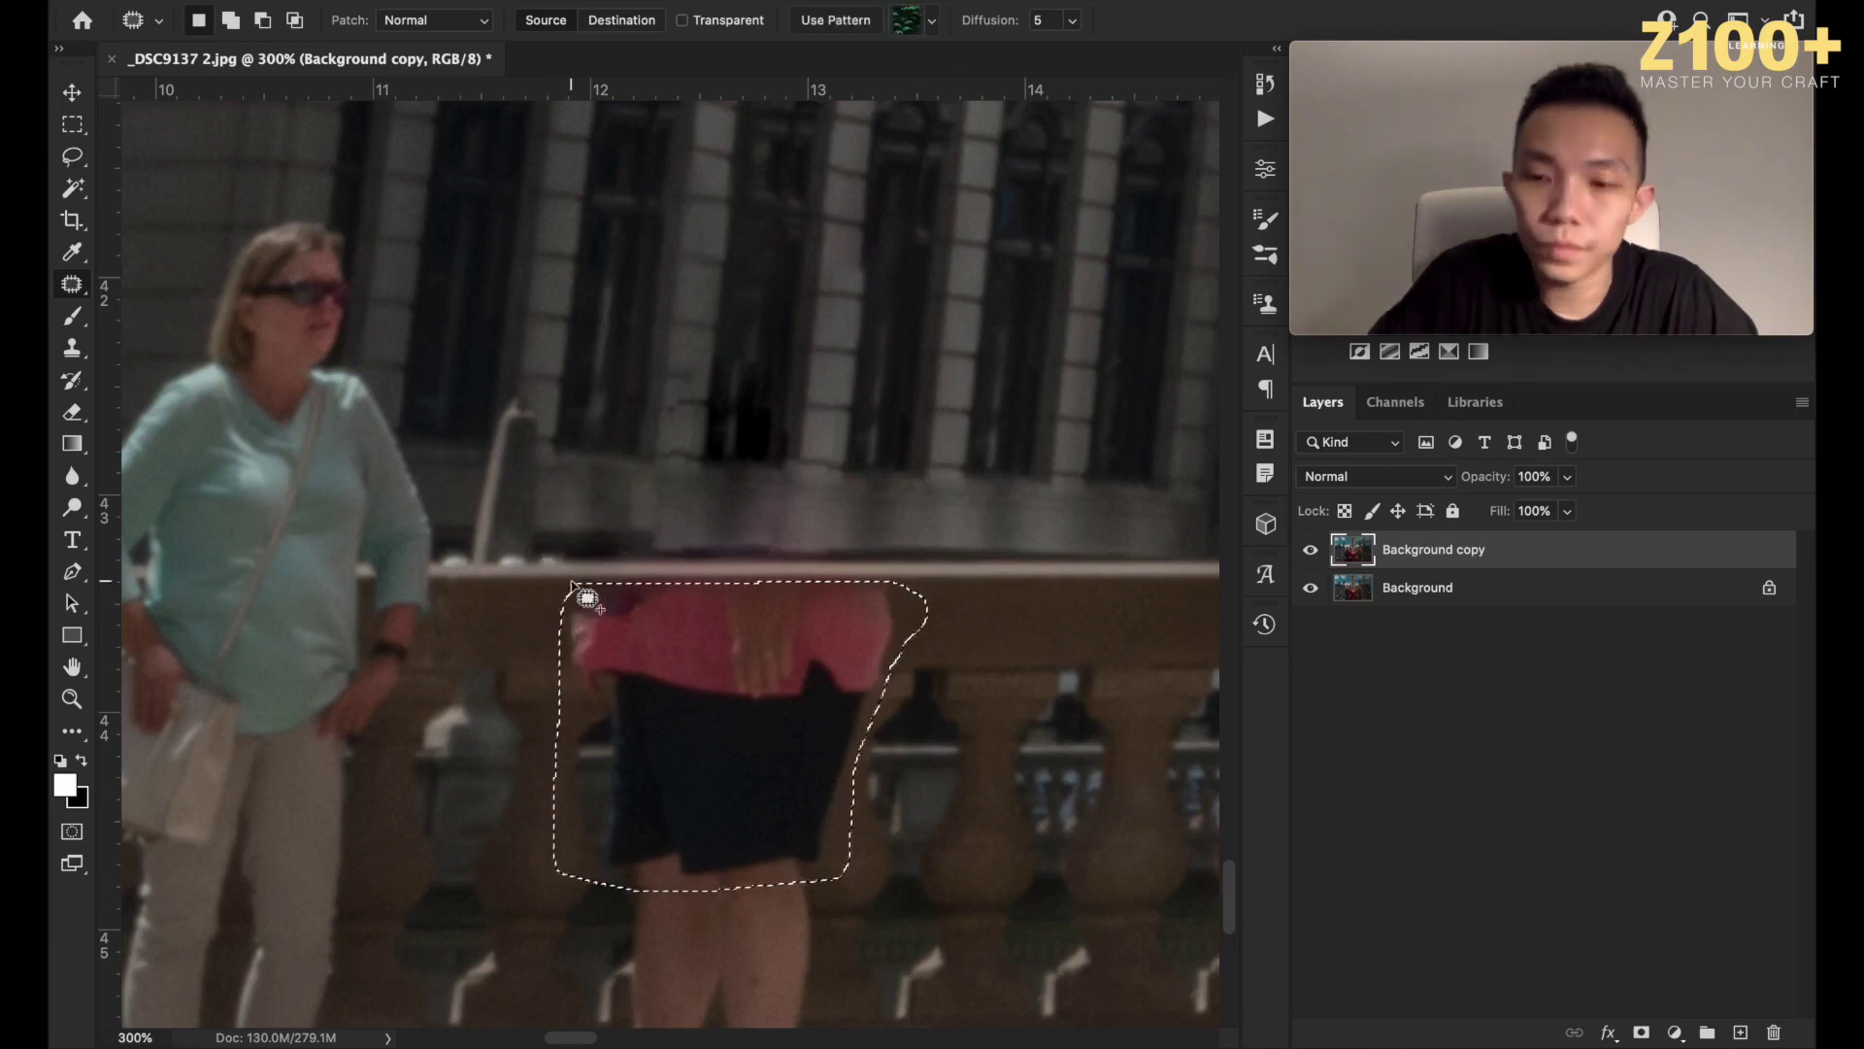
key(shift+BackSpace)
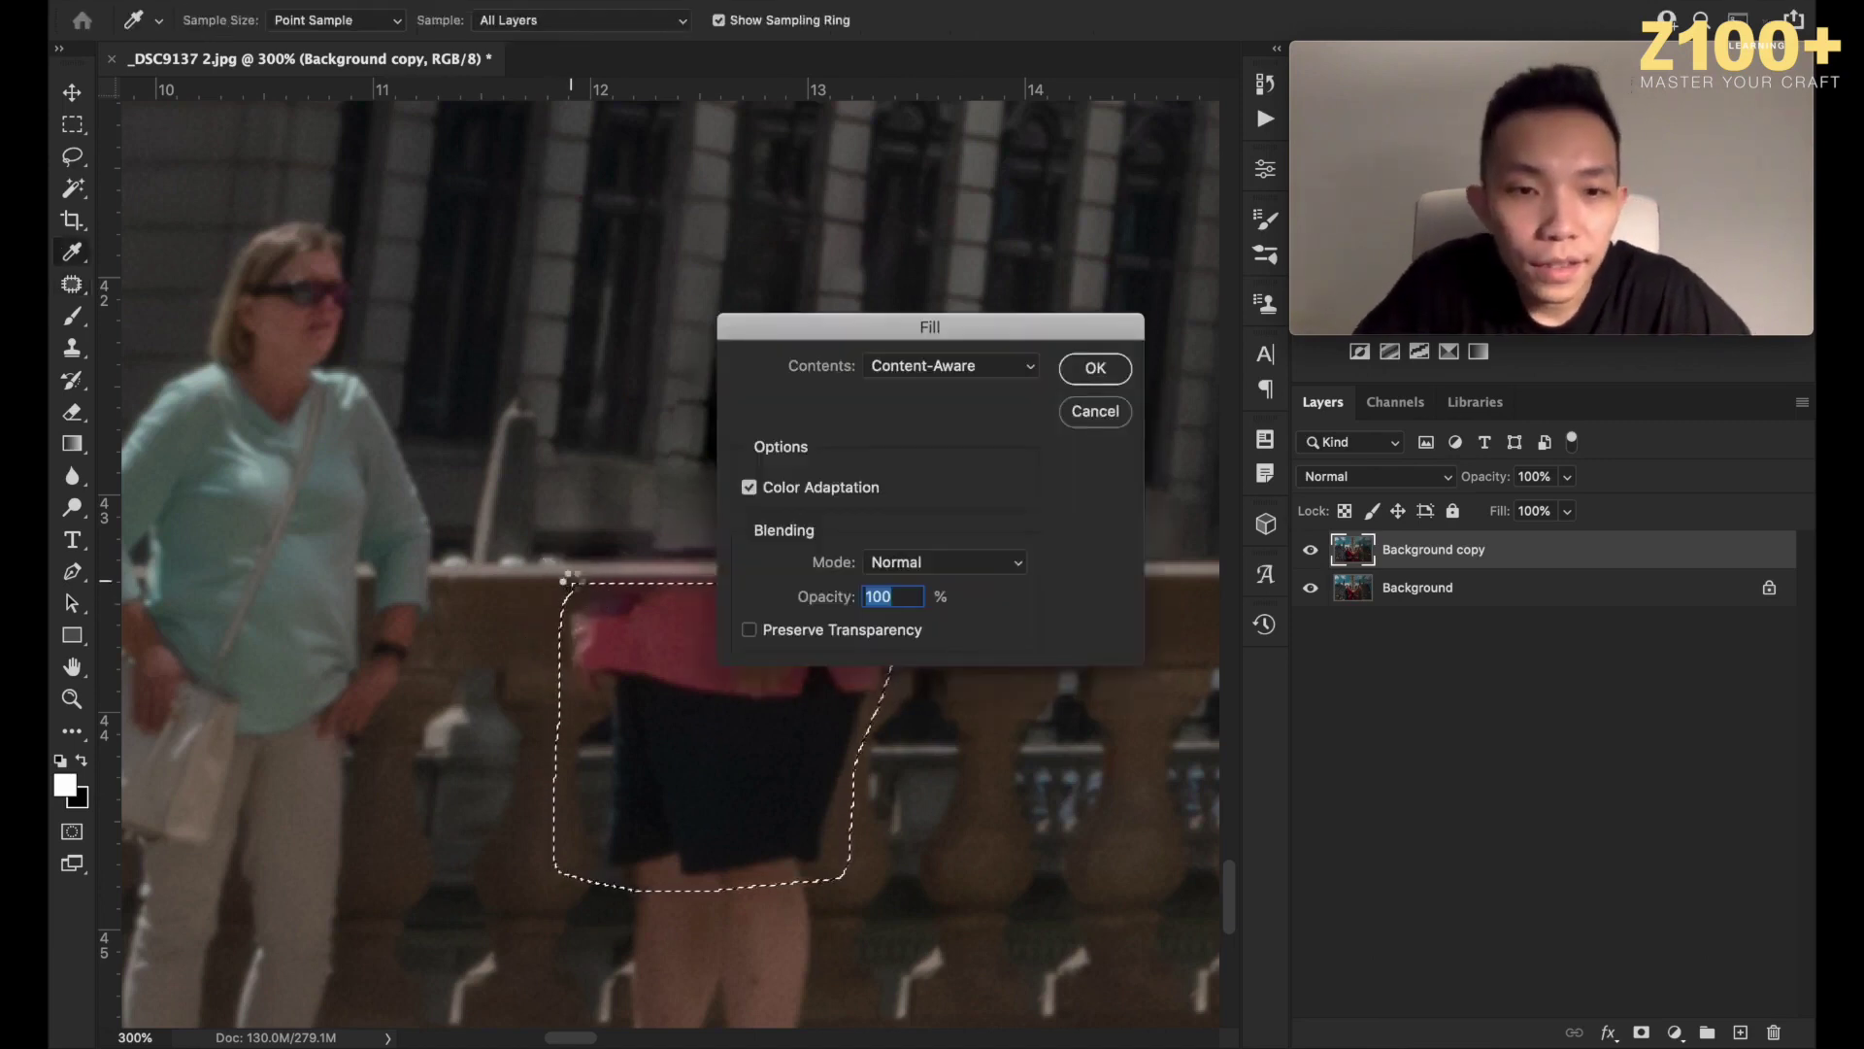
key(Return)
key(ctrl+d)
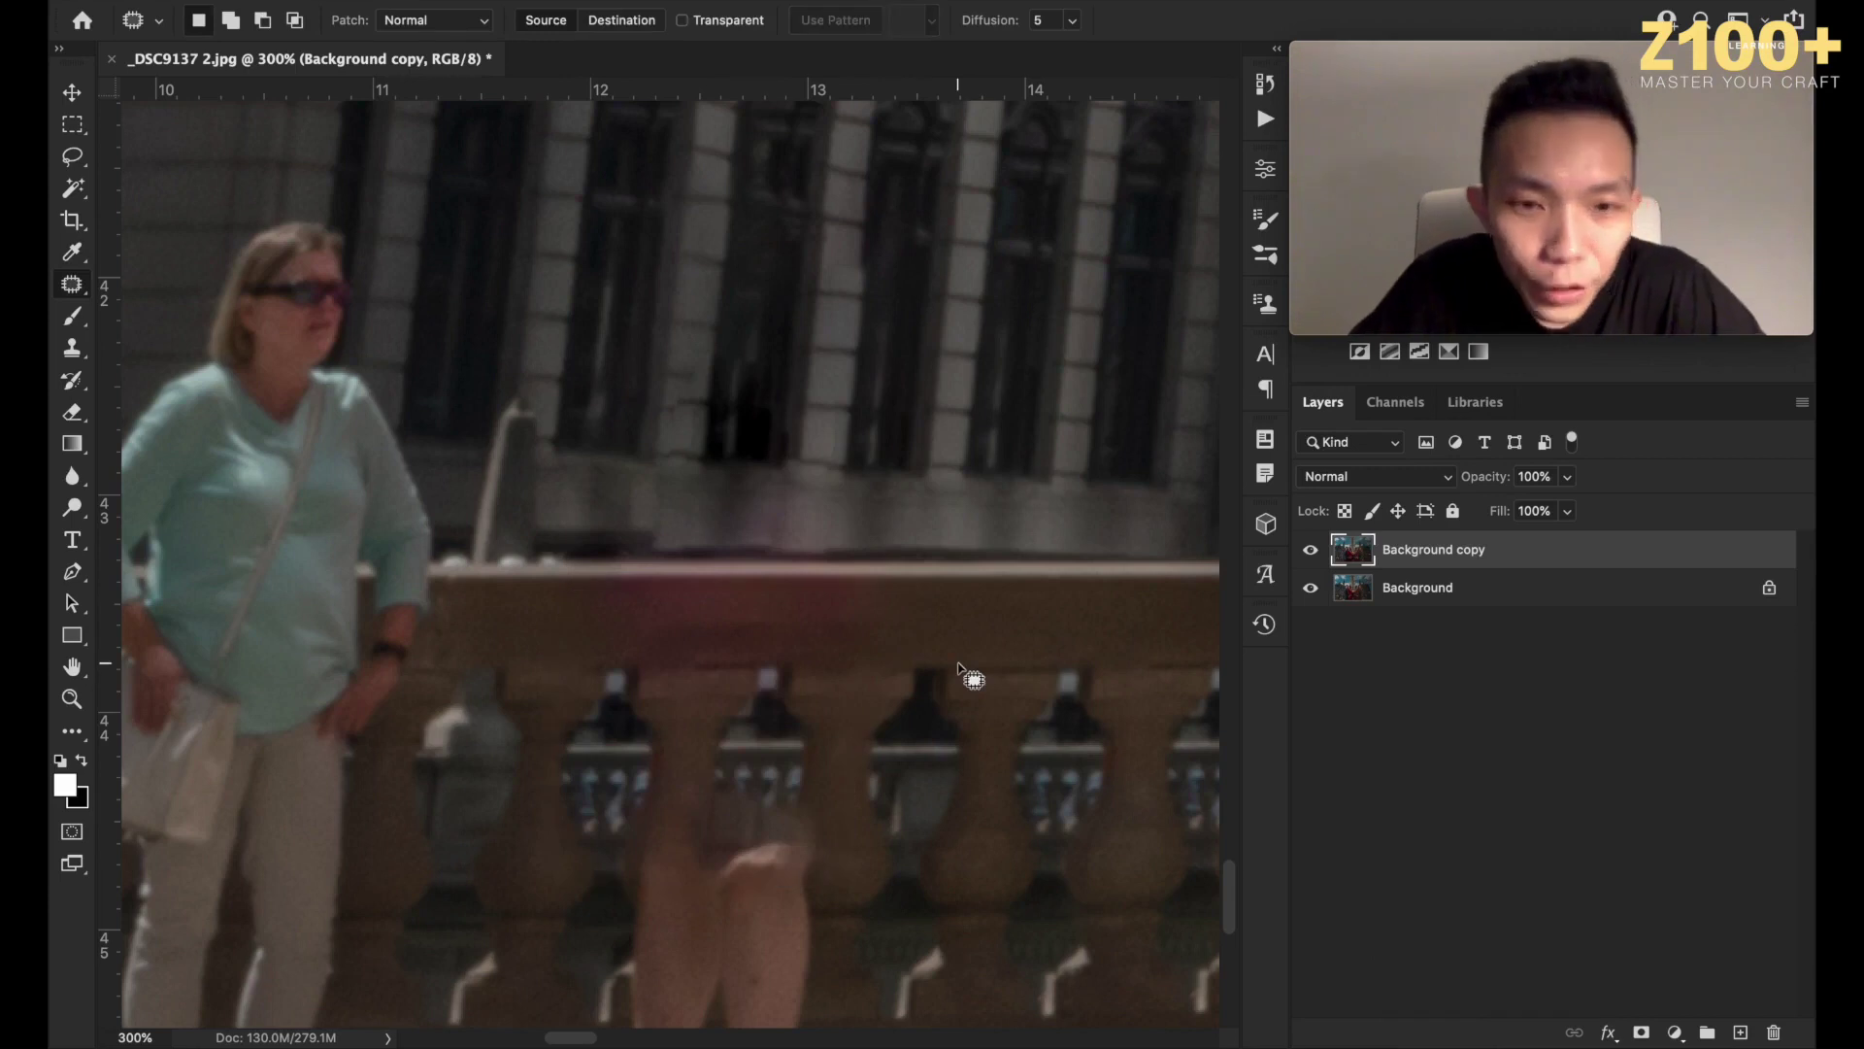
Outline the remaining bare legs and sandals in front of the balustrade, replace them with balusters and pavement, and deselect.
scroll(958, 668, down, 5)
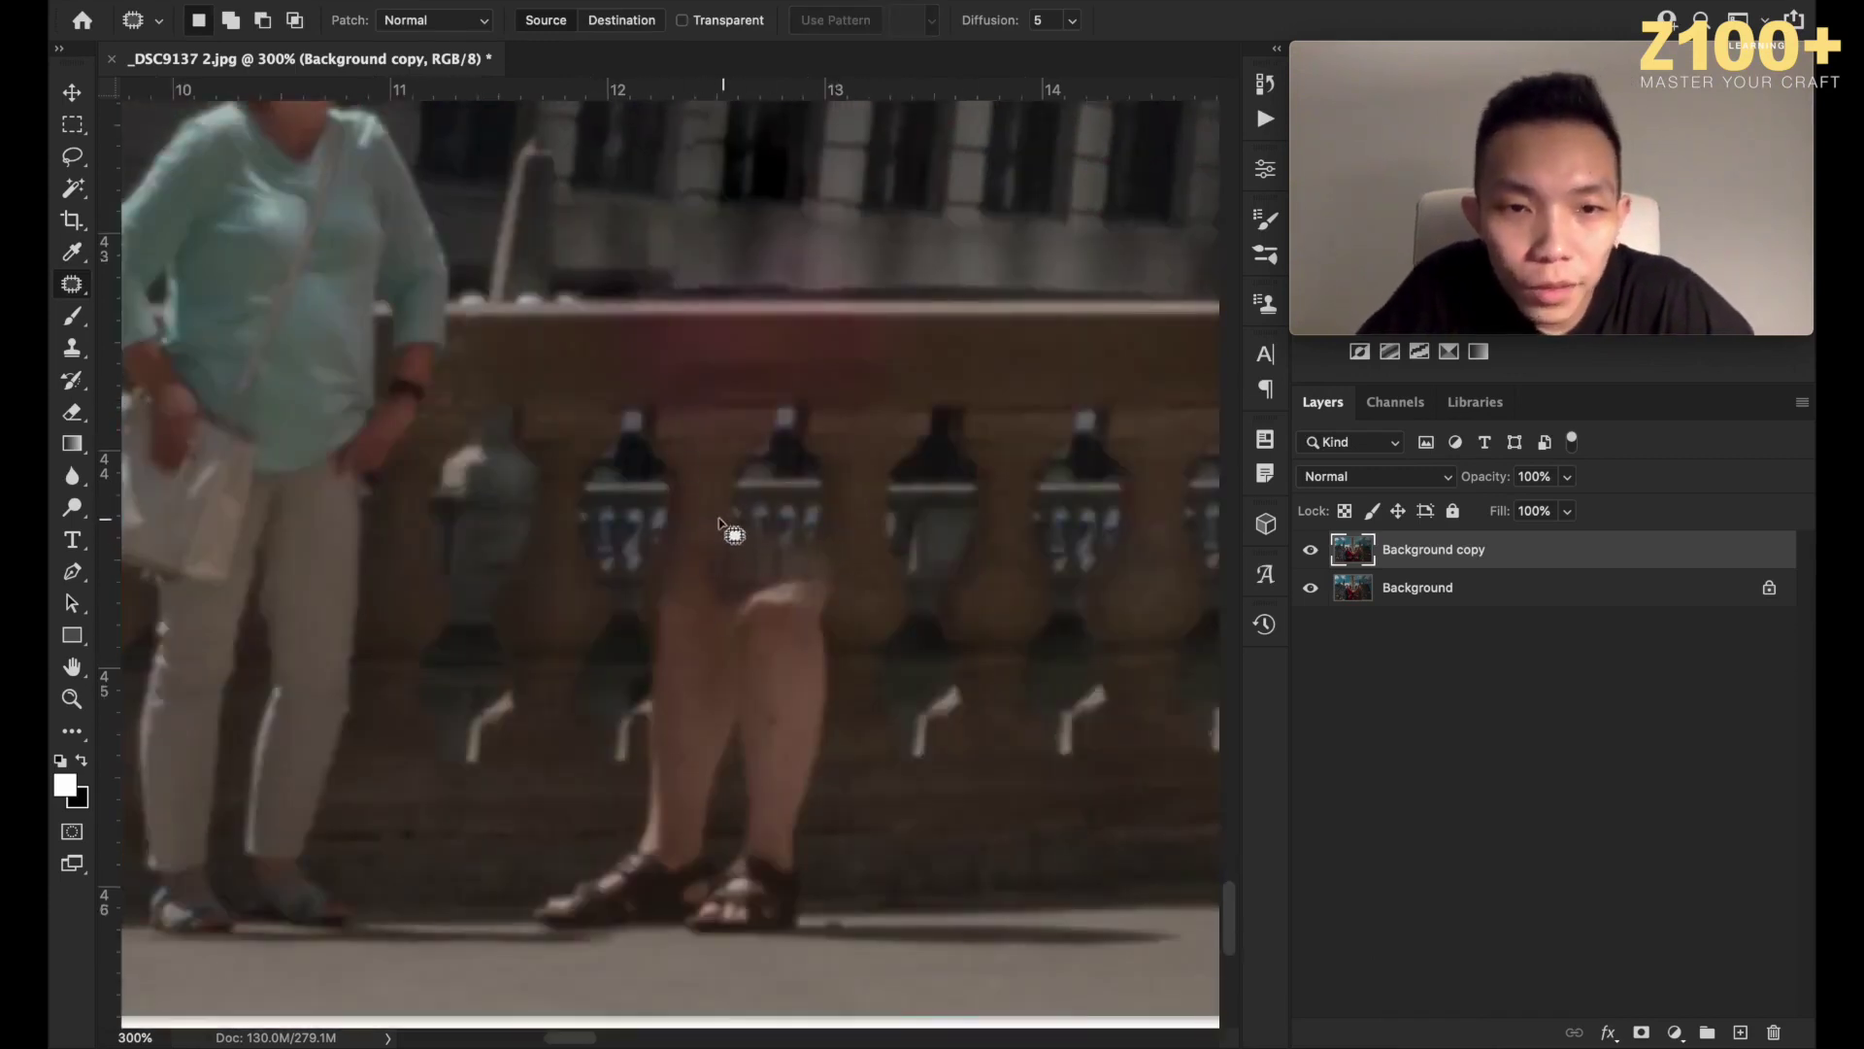
mouse_move(693, 518)
mouse_down()
mouse_move(632, 766)
mouse_move(516, 912)
mouse_move(533, 953)
mouse_move(741, 966)
mouse_move(821, 931)
mouse_move(851, 589)
mouse_move(843, 537)
mouse_move(778, 515)
mouse_up()
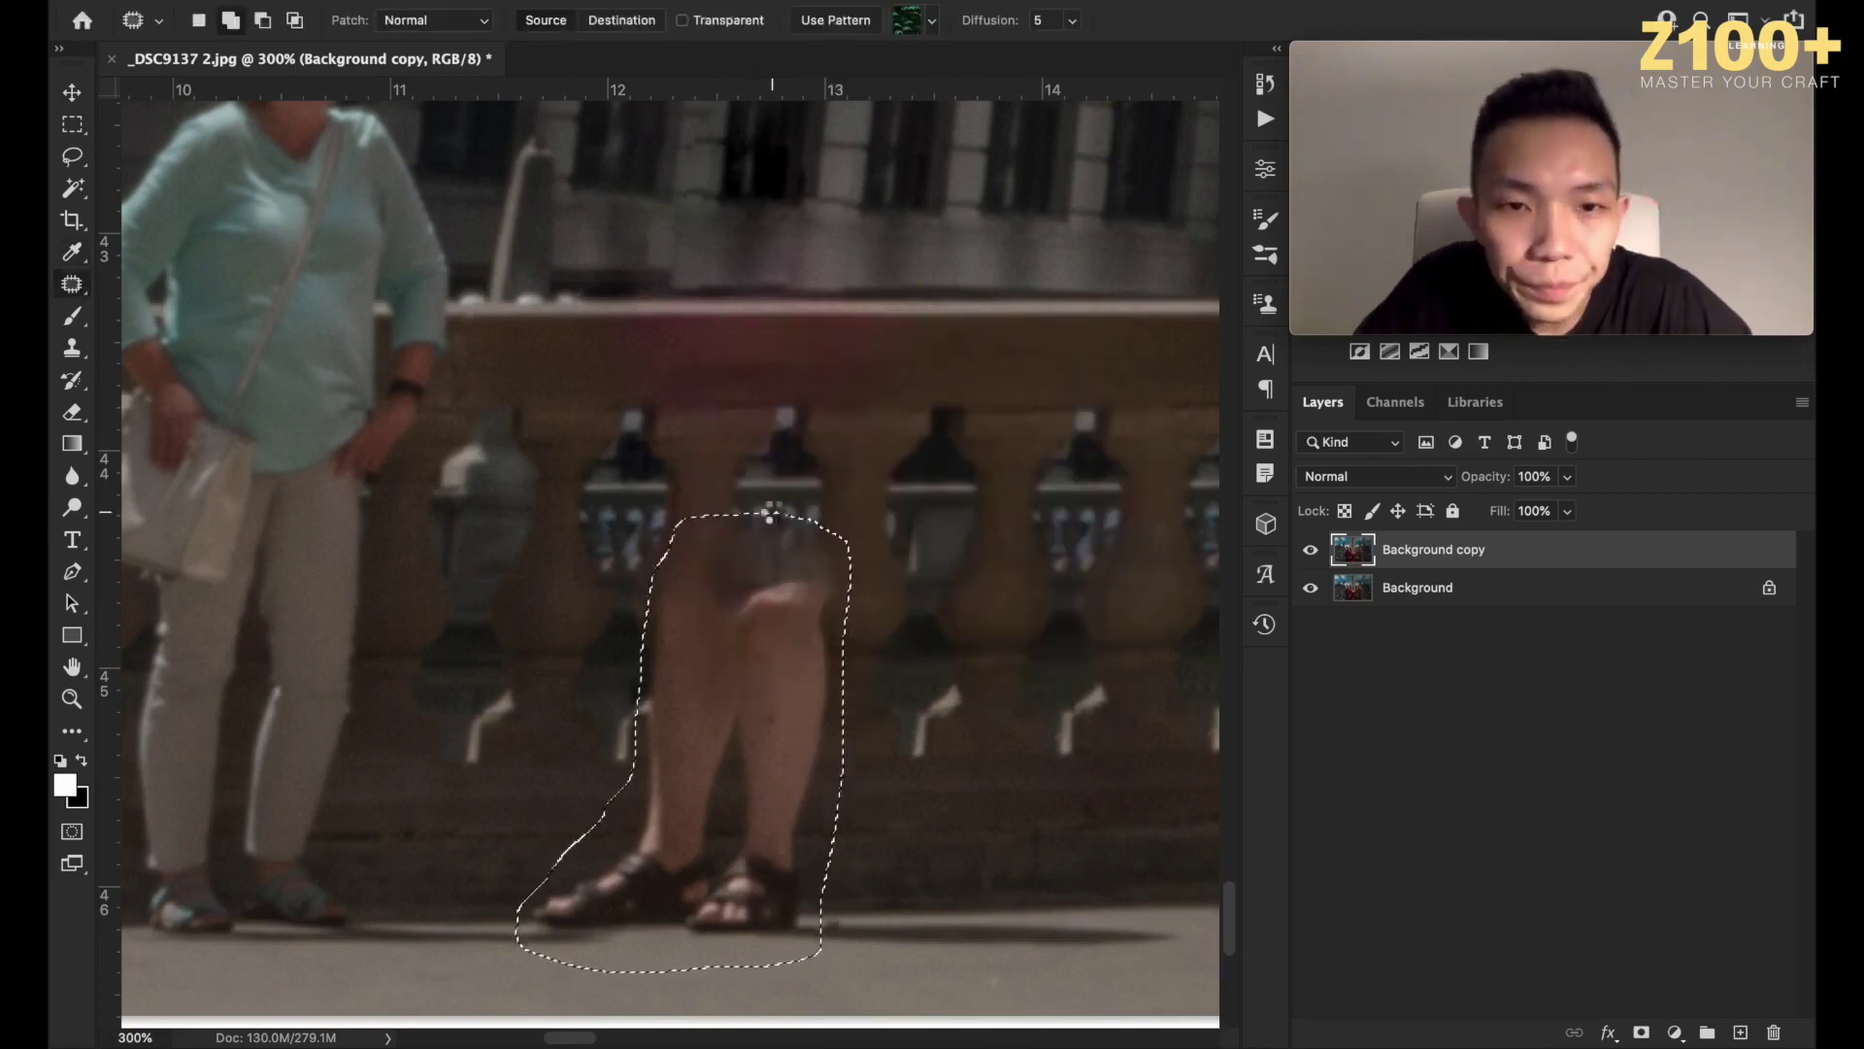
drag(770, 514, 909, 649)
key(ctrl+d)
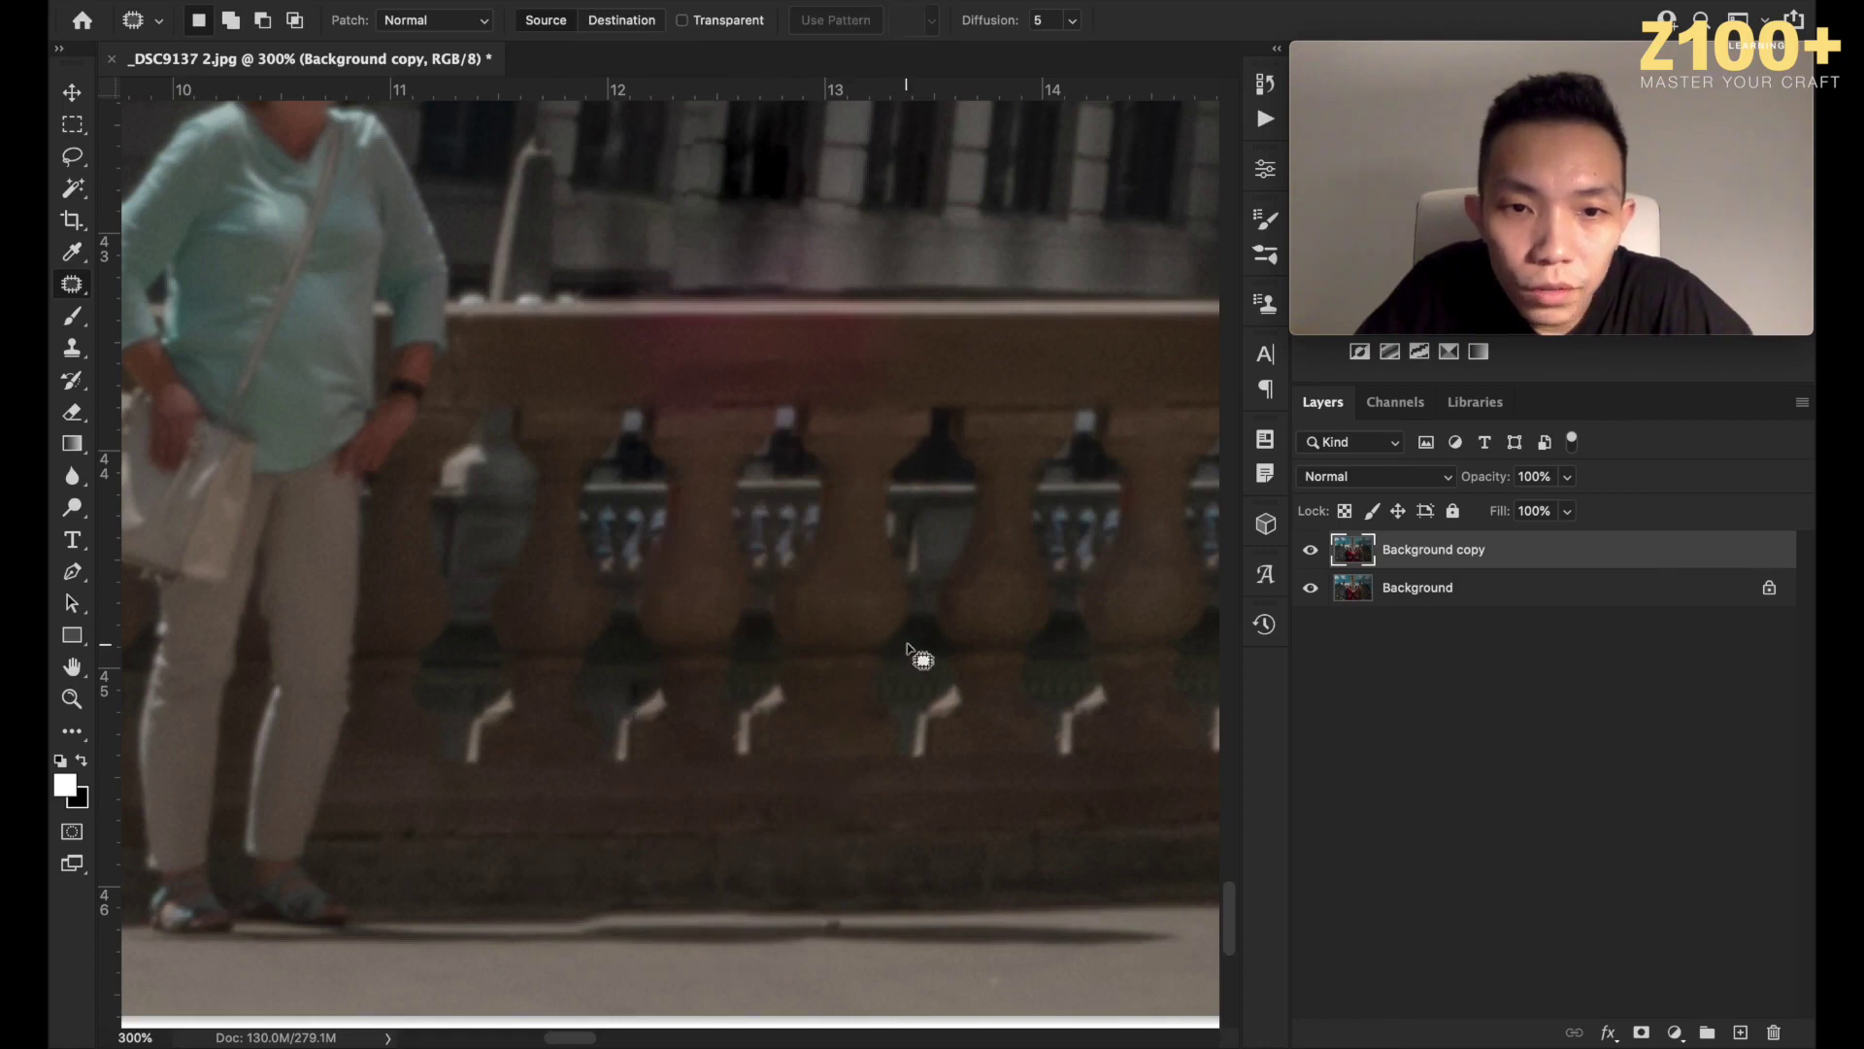
Patch the misshapen baluster opening where the legs stood with a matching part of the balustrade.
scroll(842, 774, right, 3)
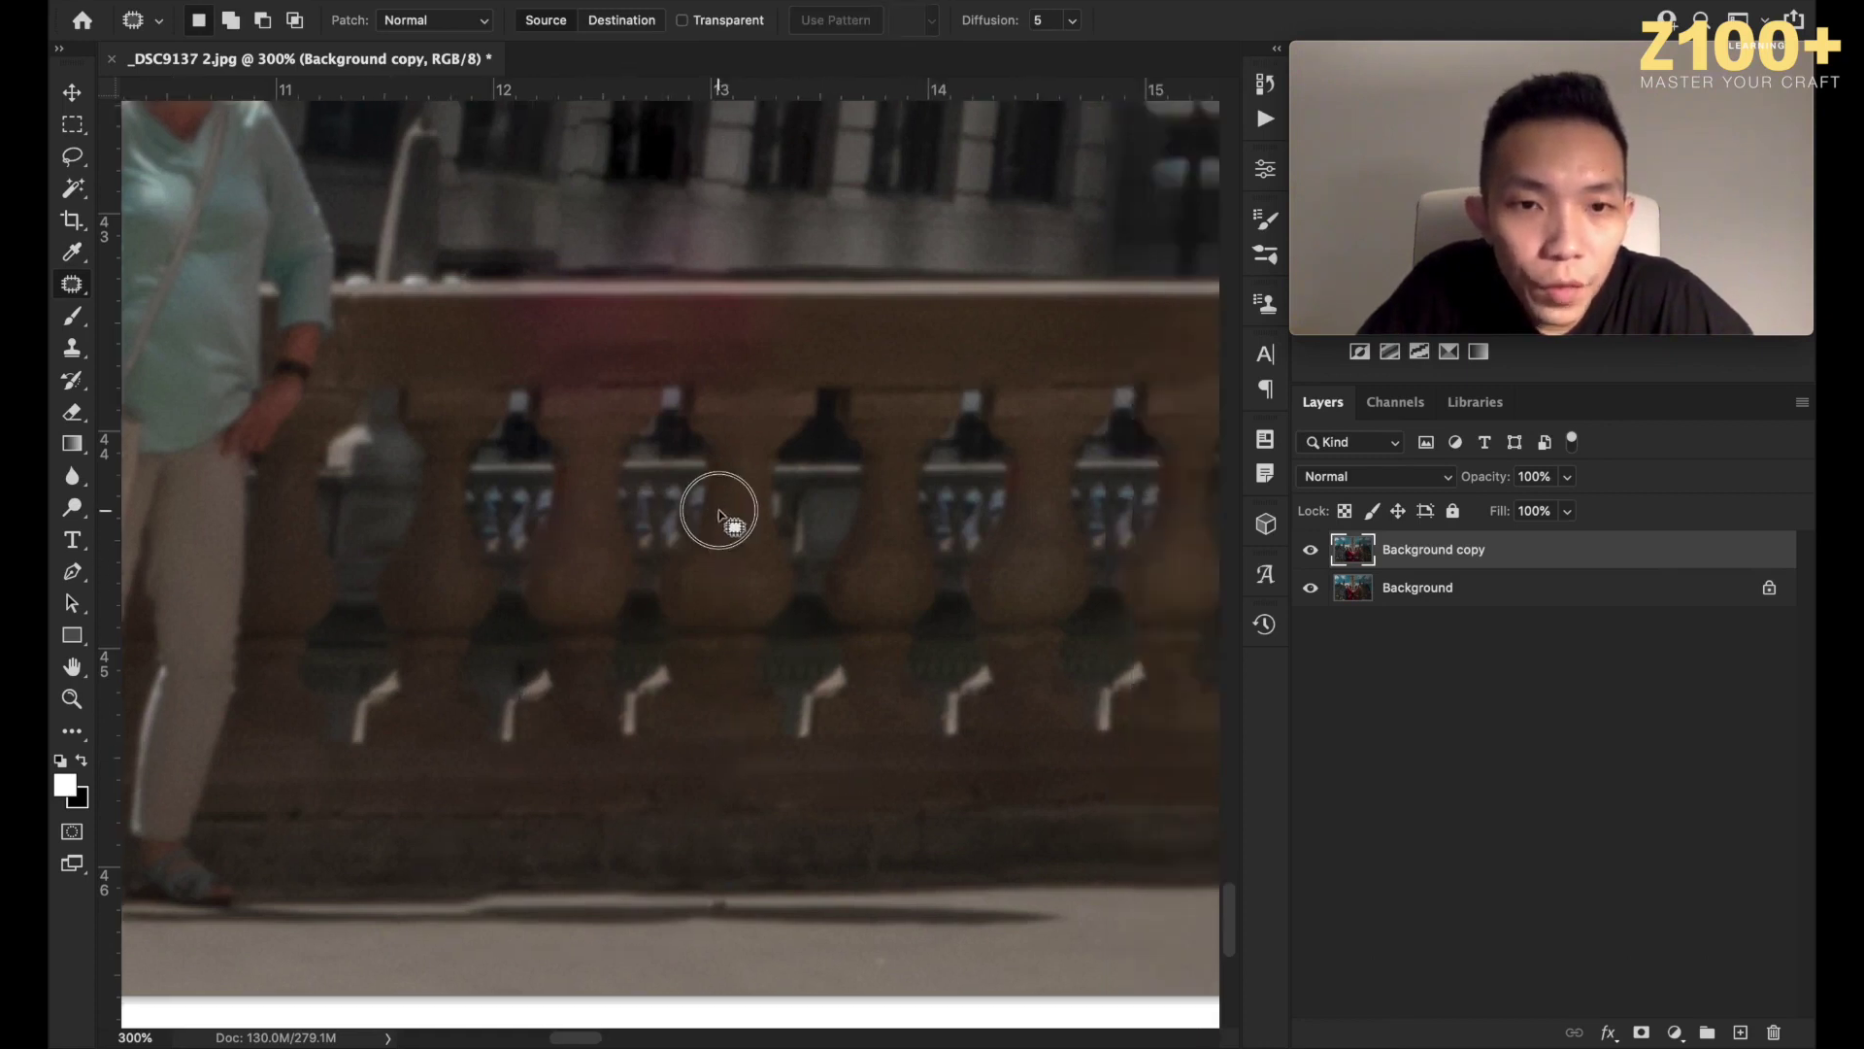
mouse_move(719, 510)
mouse_down()
mouse_move(613, 553)
mouse_move(583, 650)
mouse_move(627, 755)
mouse_move(709, 755)
mouse_move(715, 633)
mouse_move(851, 654)
mouse_up()
key(ctrl+d)
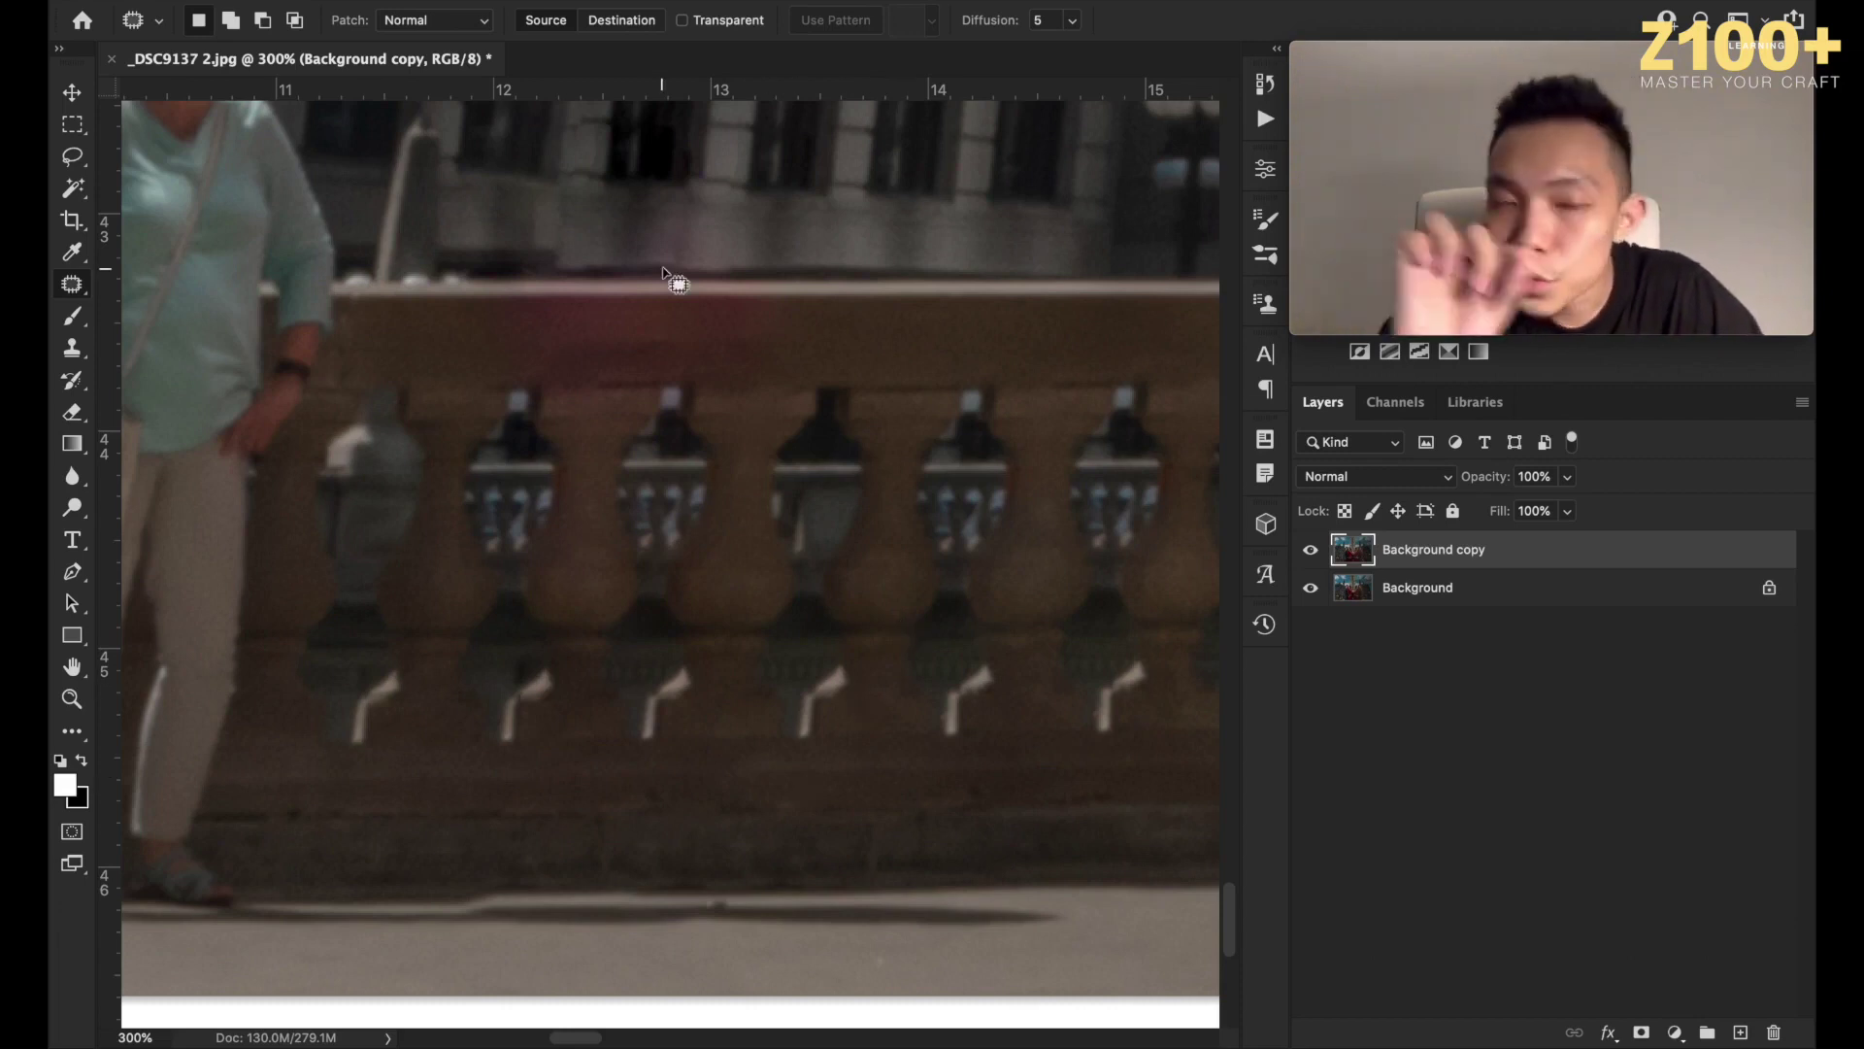
Outline the long dark shadow on the pavement below the balustrade and apply a Content-Aware Fill to it.
scroll(865, 499, down, 3)
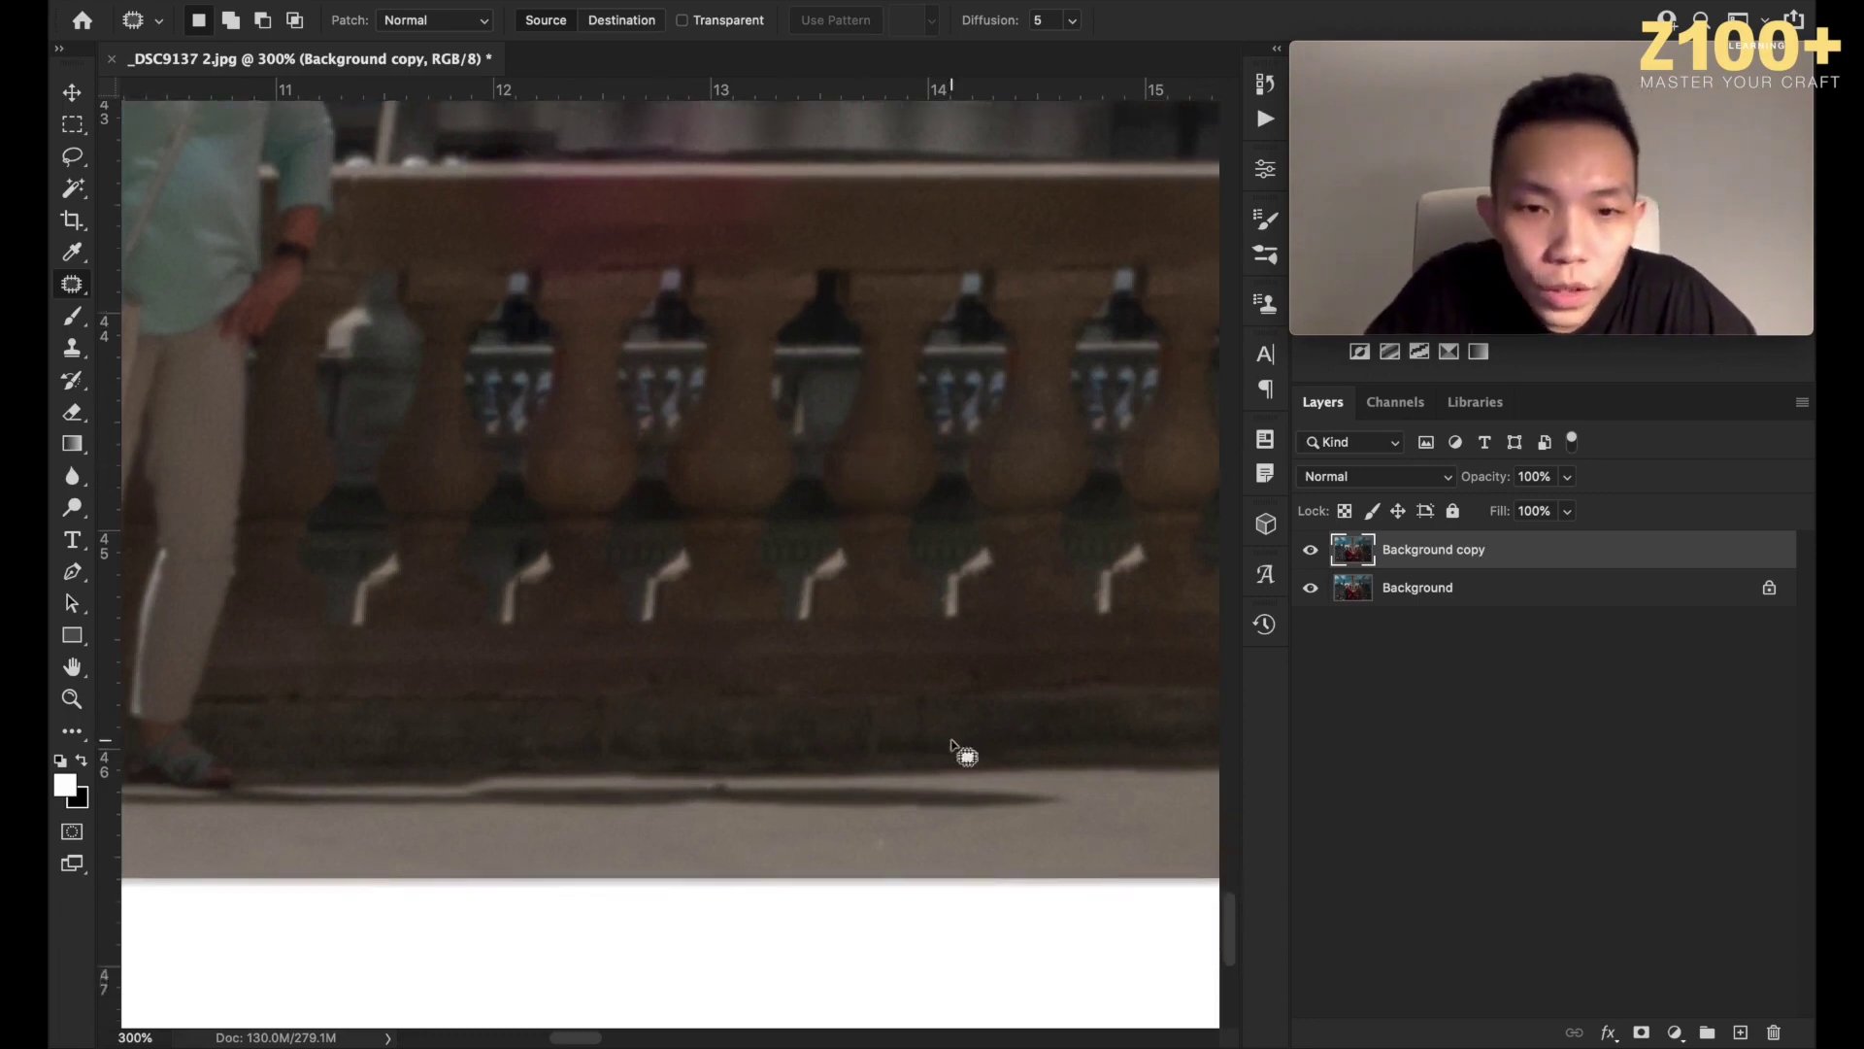
mouse_move(720, 783)
mouse_down()
mouse_move(934, 774)
mouse_move(1075, 797)
mouse_move(1000, 838)
mouse_move(521, 821)
mouse_move(463, 797)
mouse_move(521, 779)
mouse_up()
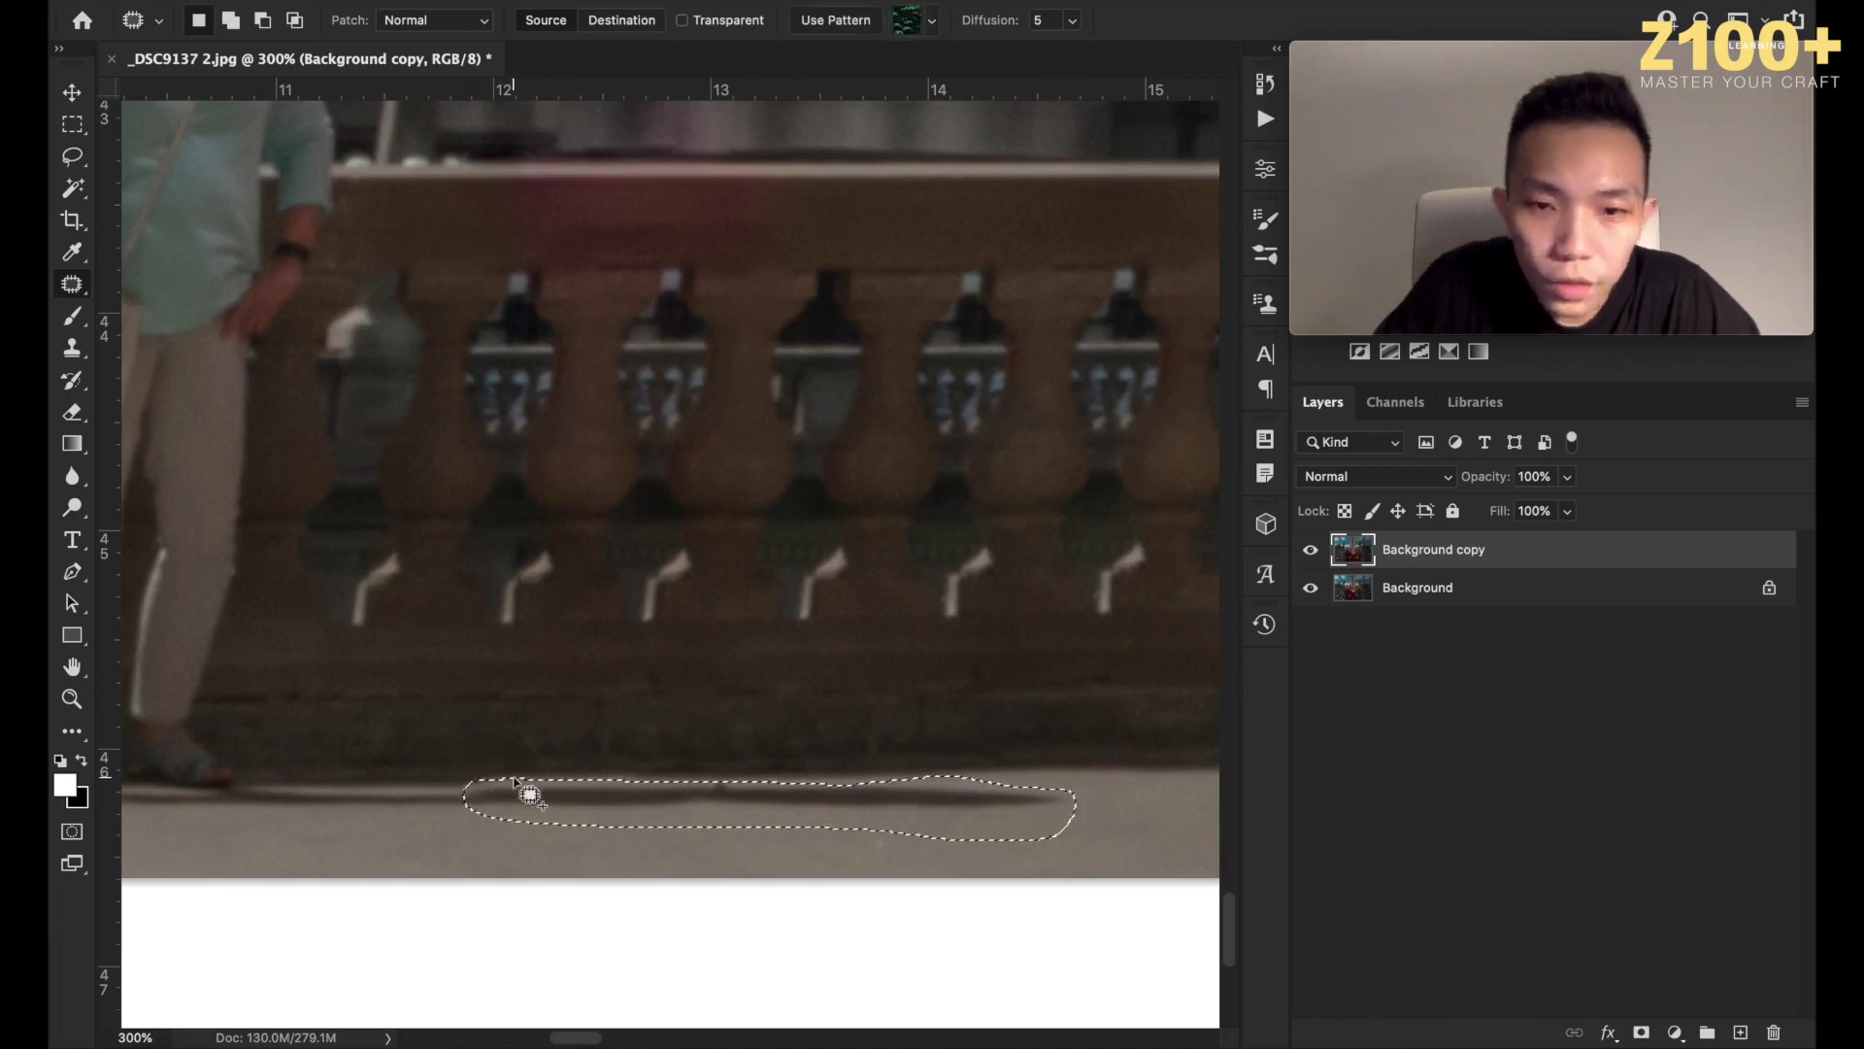
key(shift+F5)
key(Return)
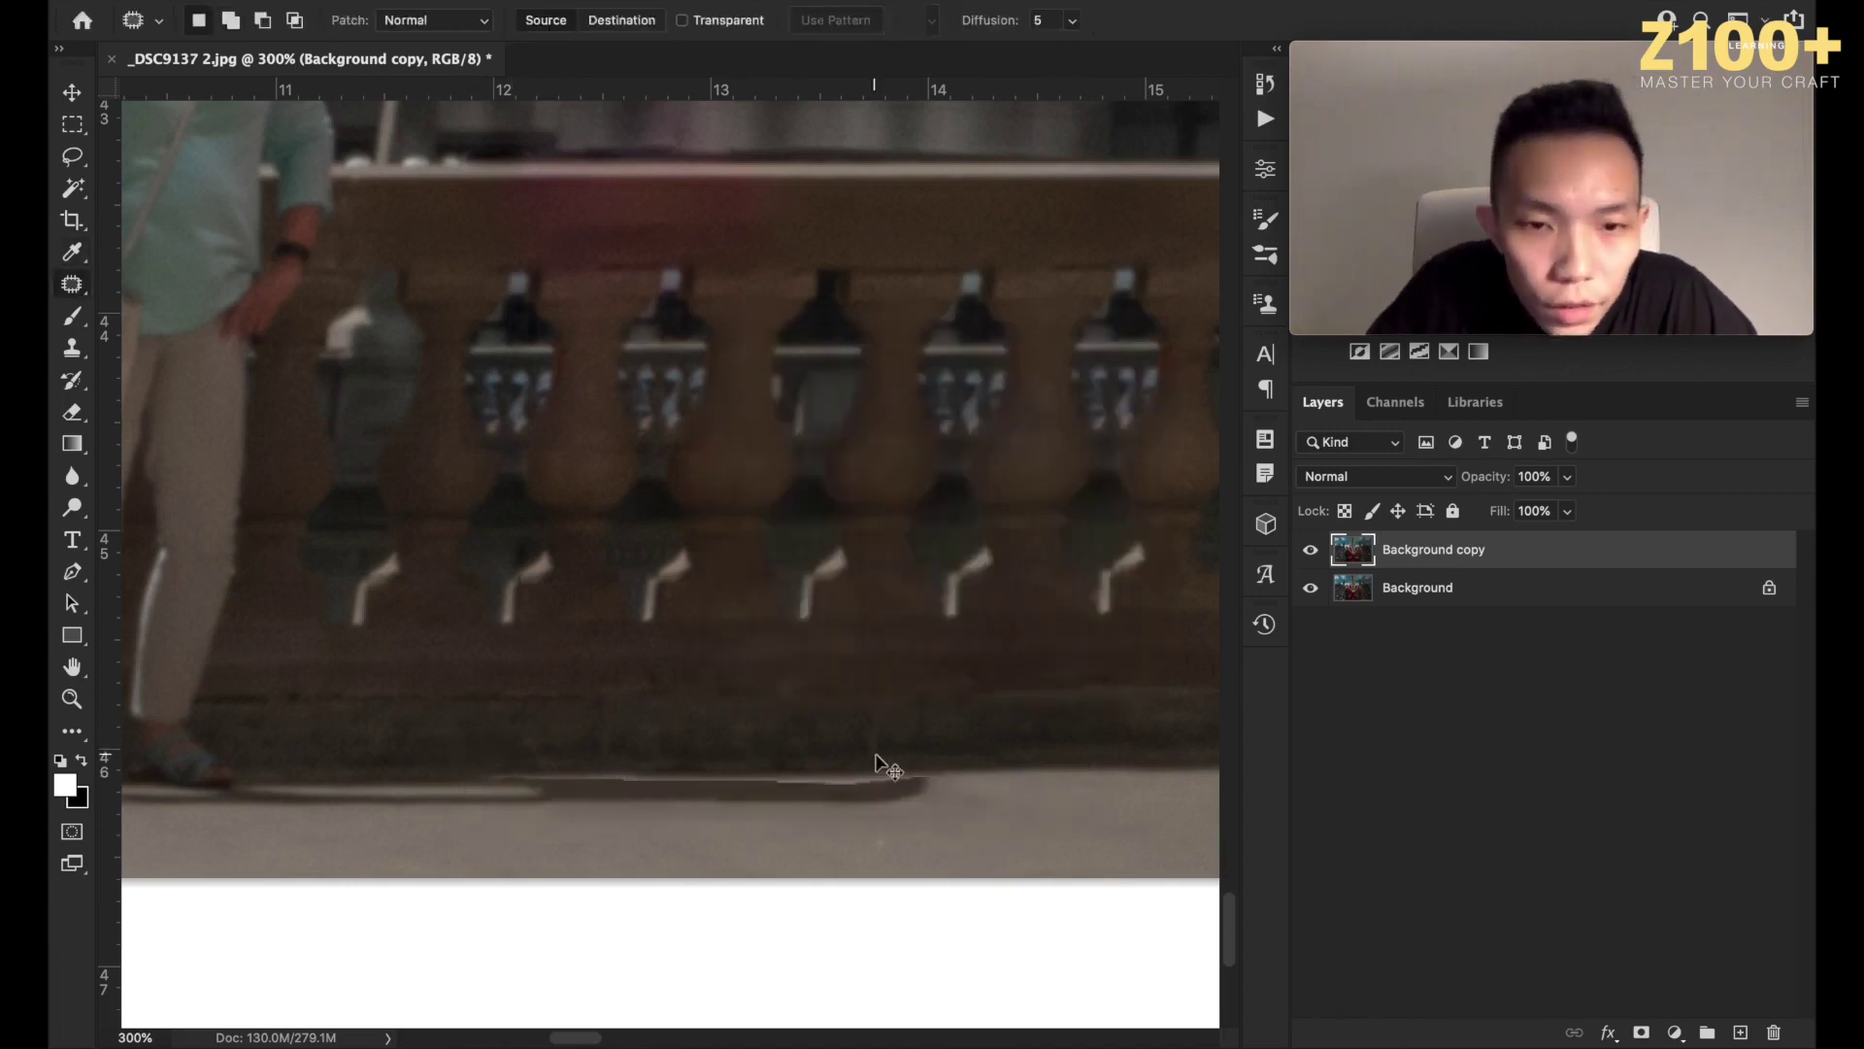
Clean up the shadow remnants and small blemishes along the pavement edge with several Patch tool selections.
mouse_move(985, 806)
mouse_down()
mouse_move(1032, 852)
mouse_move(1047, 806)
mouse_move(924, 825)
mouse_move(883, 786)
mouse_move(1044, 837)
mouse_up()
click(1103, 800)
mouse_move(485, 788)
mouse_down()
mouse_move(416, 780)
mouse_move(491, 792)
mouse_move(603, 874)
mouse_move(282, 825)
mouse_move(475, 759)
mouse_move(865, 805)
mouse_move(948, 791)
mouse_move(953, 812)
mouse_up()
key(ctrl+d)
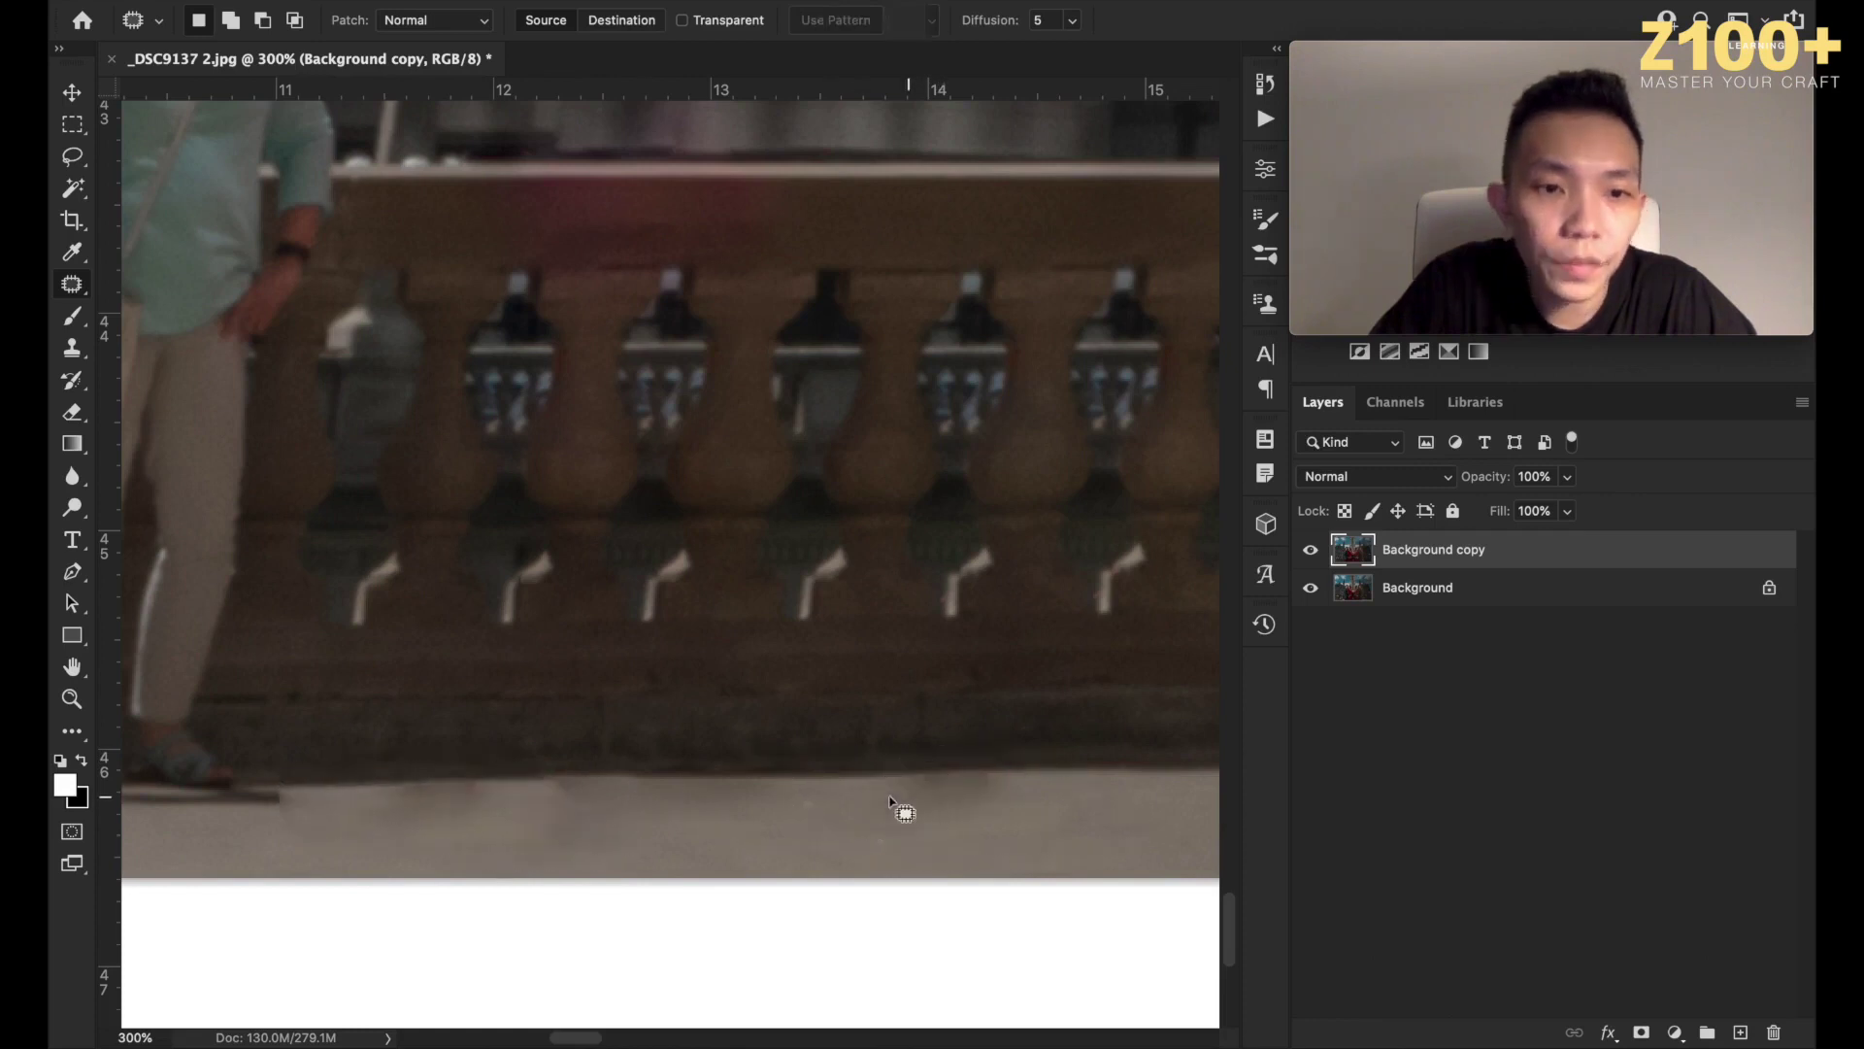
mouse_move(503, 777)
mouse_down()
mouse_move(598, 817)
mouse_move(630, 769)
mouse_move(581, 763)
mouse_up()
mouse_move(807, 796)
mouse_down()
mouse_move(606, 786)
mouse_move(564, 830)
mouse_move(895, 860)
mouse_move(963, 852)
mouse_up()
drag(824, 842, 1167, 841)
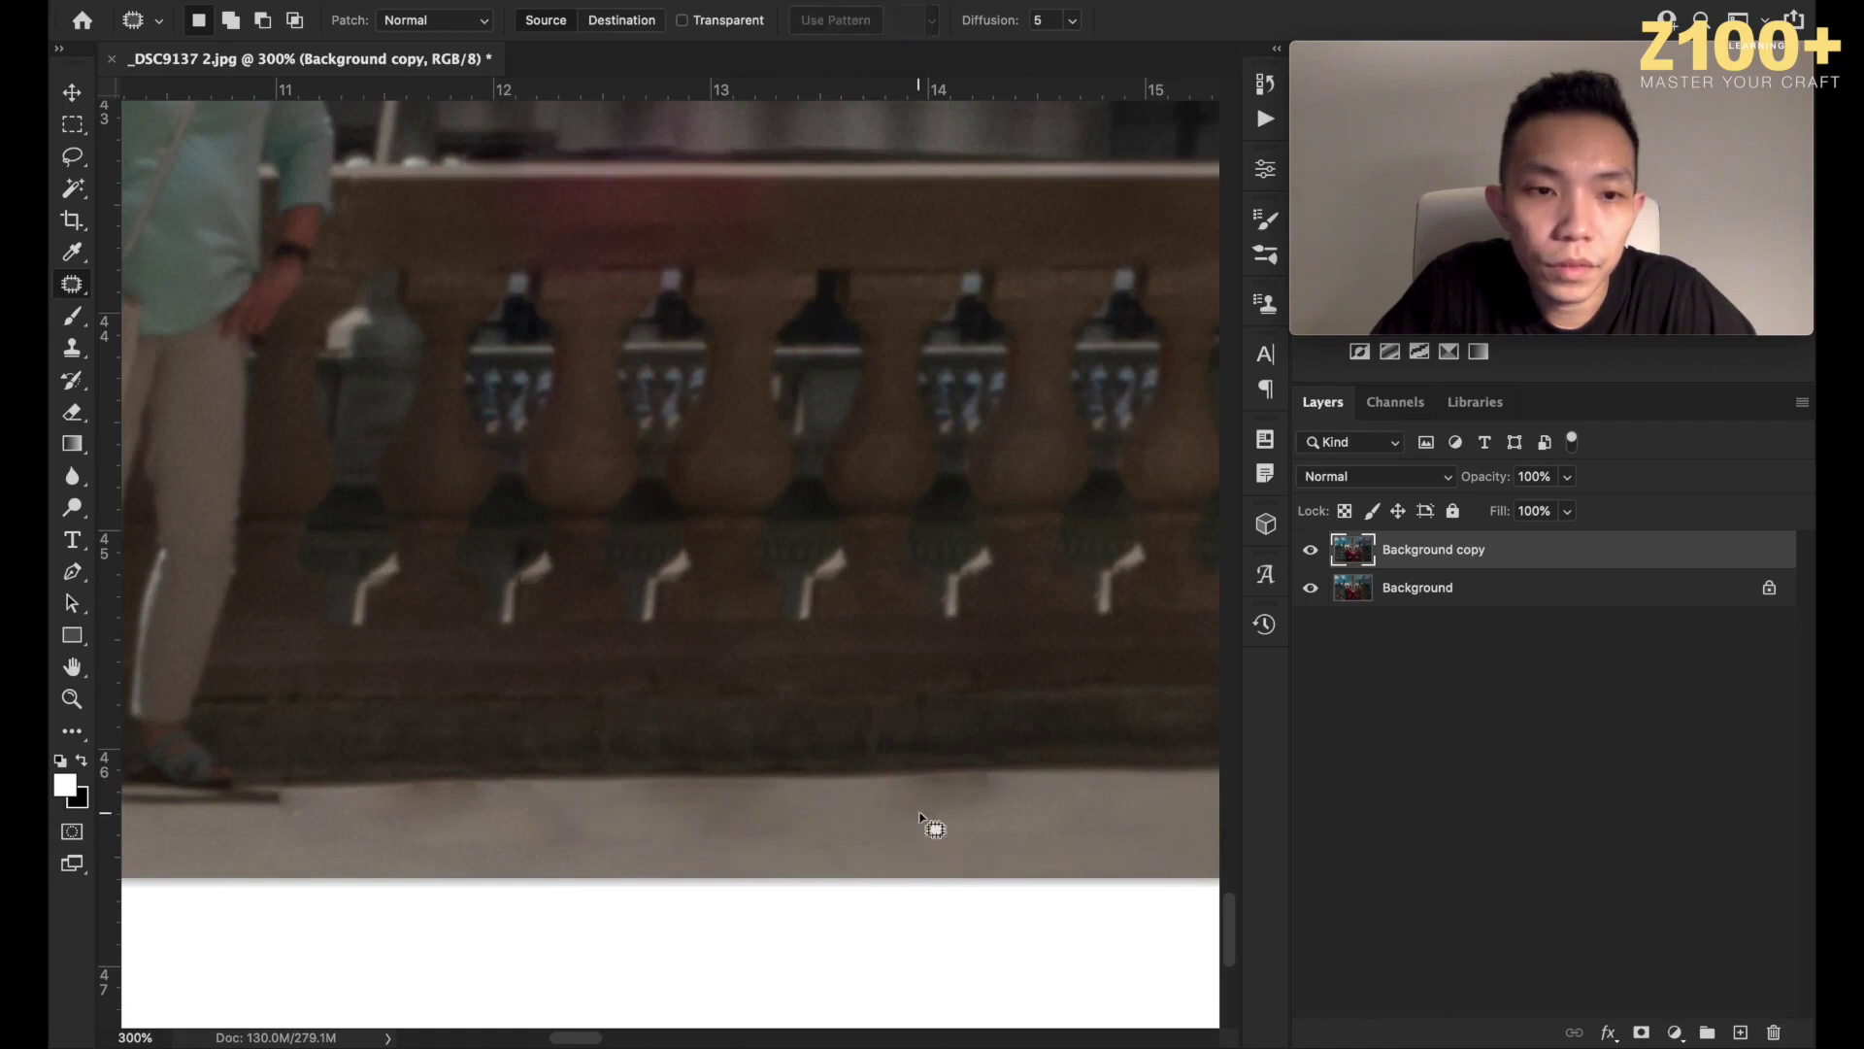
Compare the retouched railing area with the original by toggling the visibility of the Background copy layer.
scroll(923, 817, up, 3)
scroll(922, 817, left, 8)
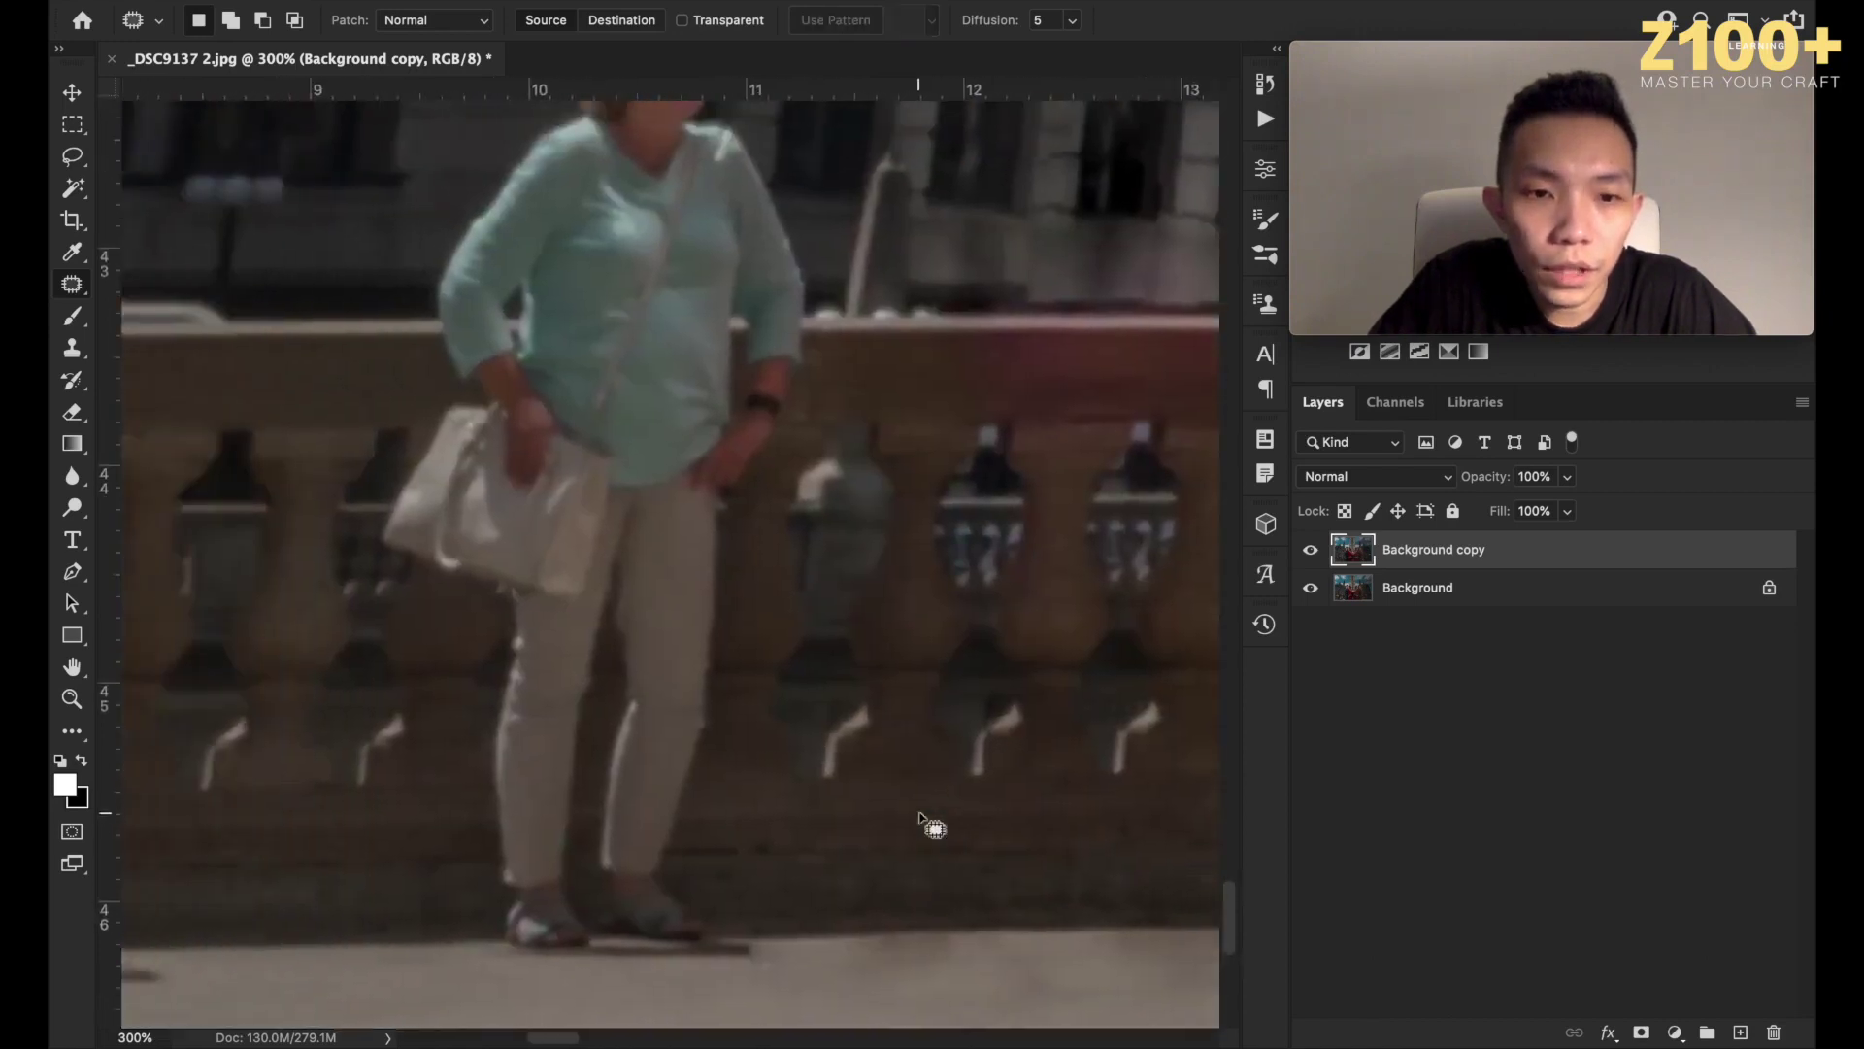
key(super+minus)
key(super+minus)
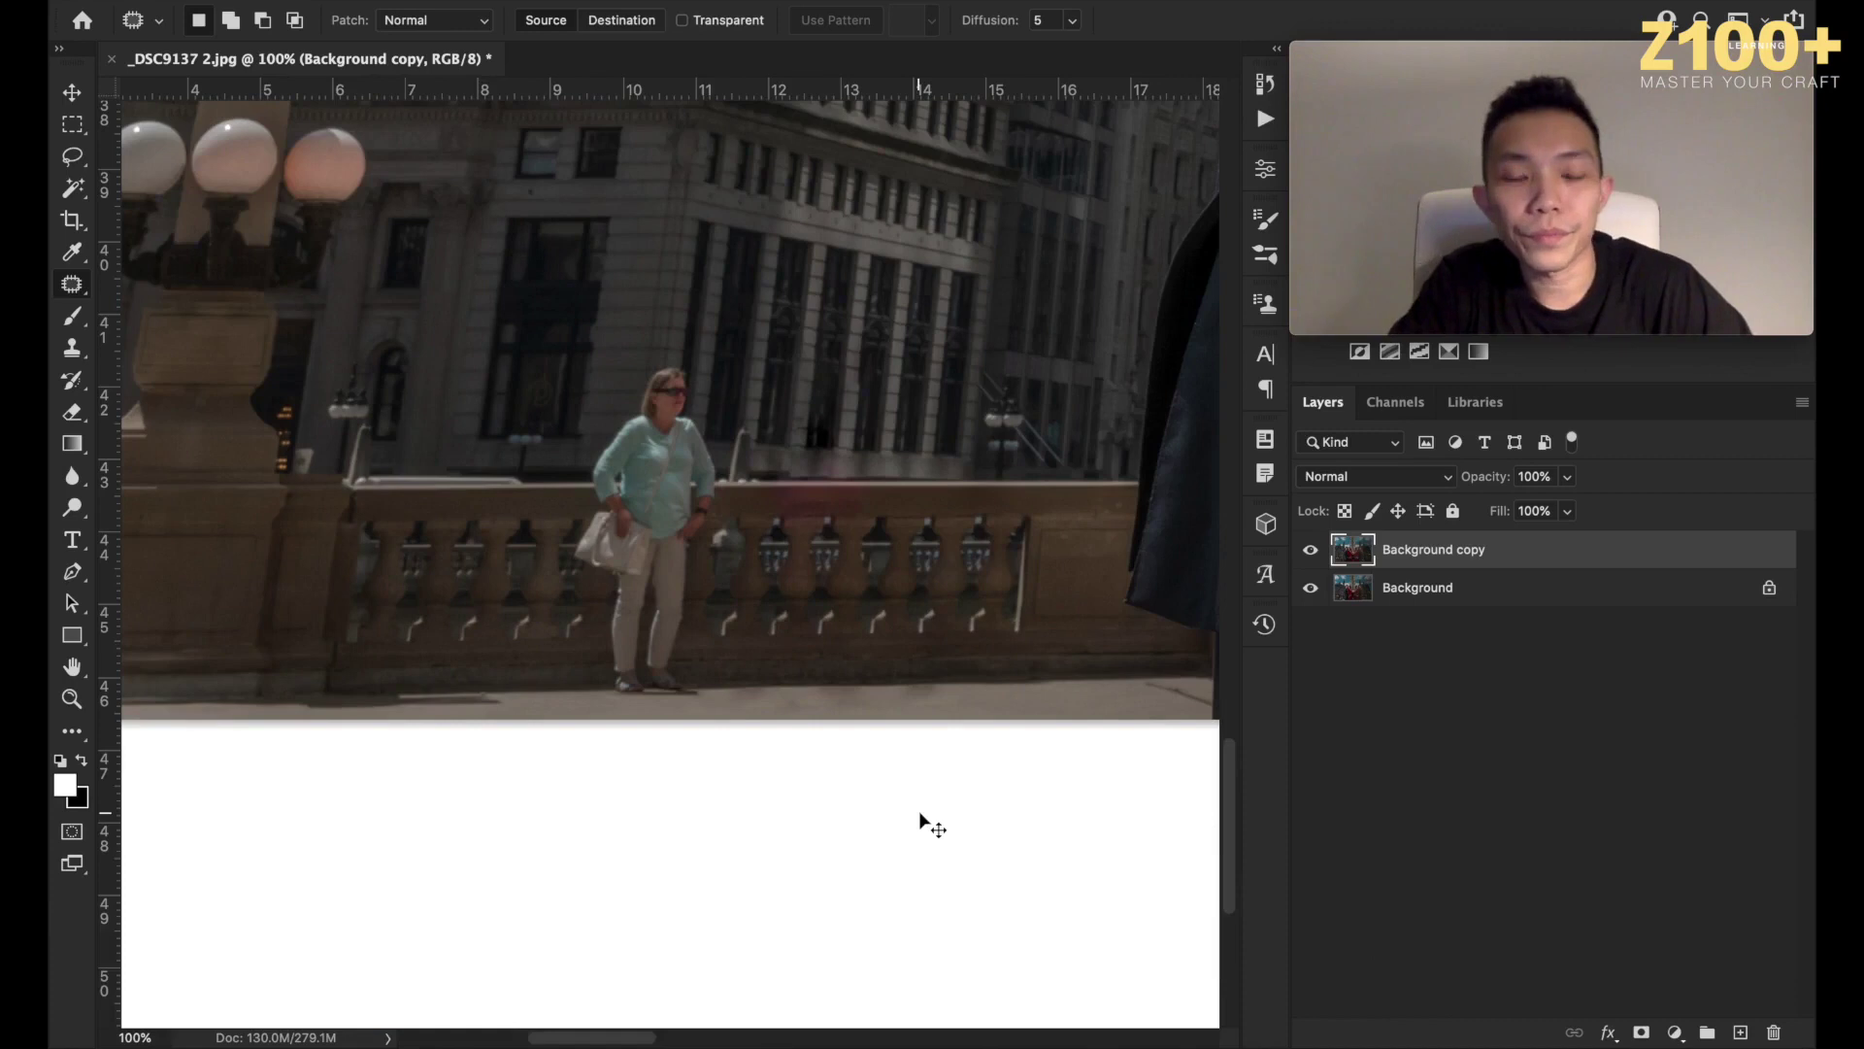
click(1311, 550)
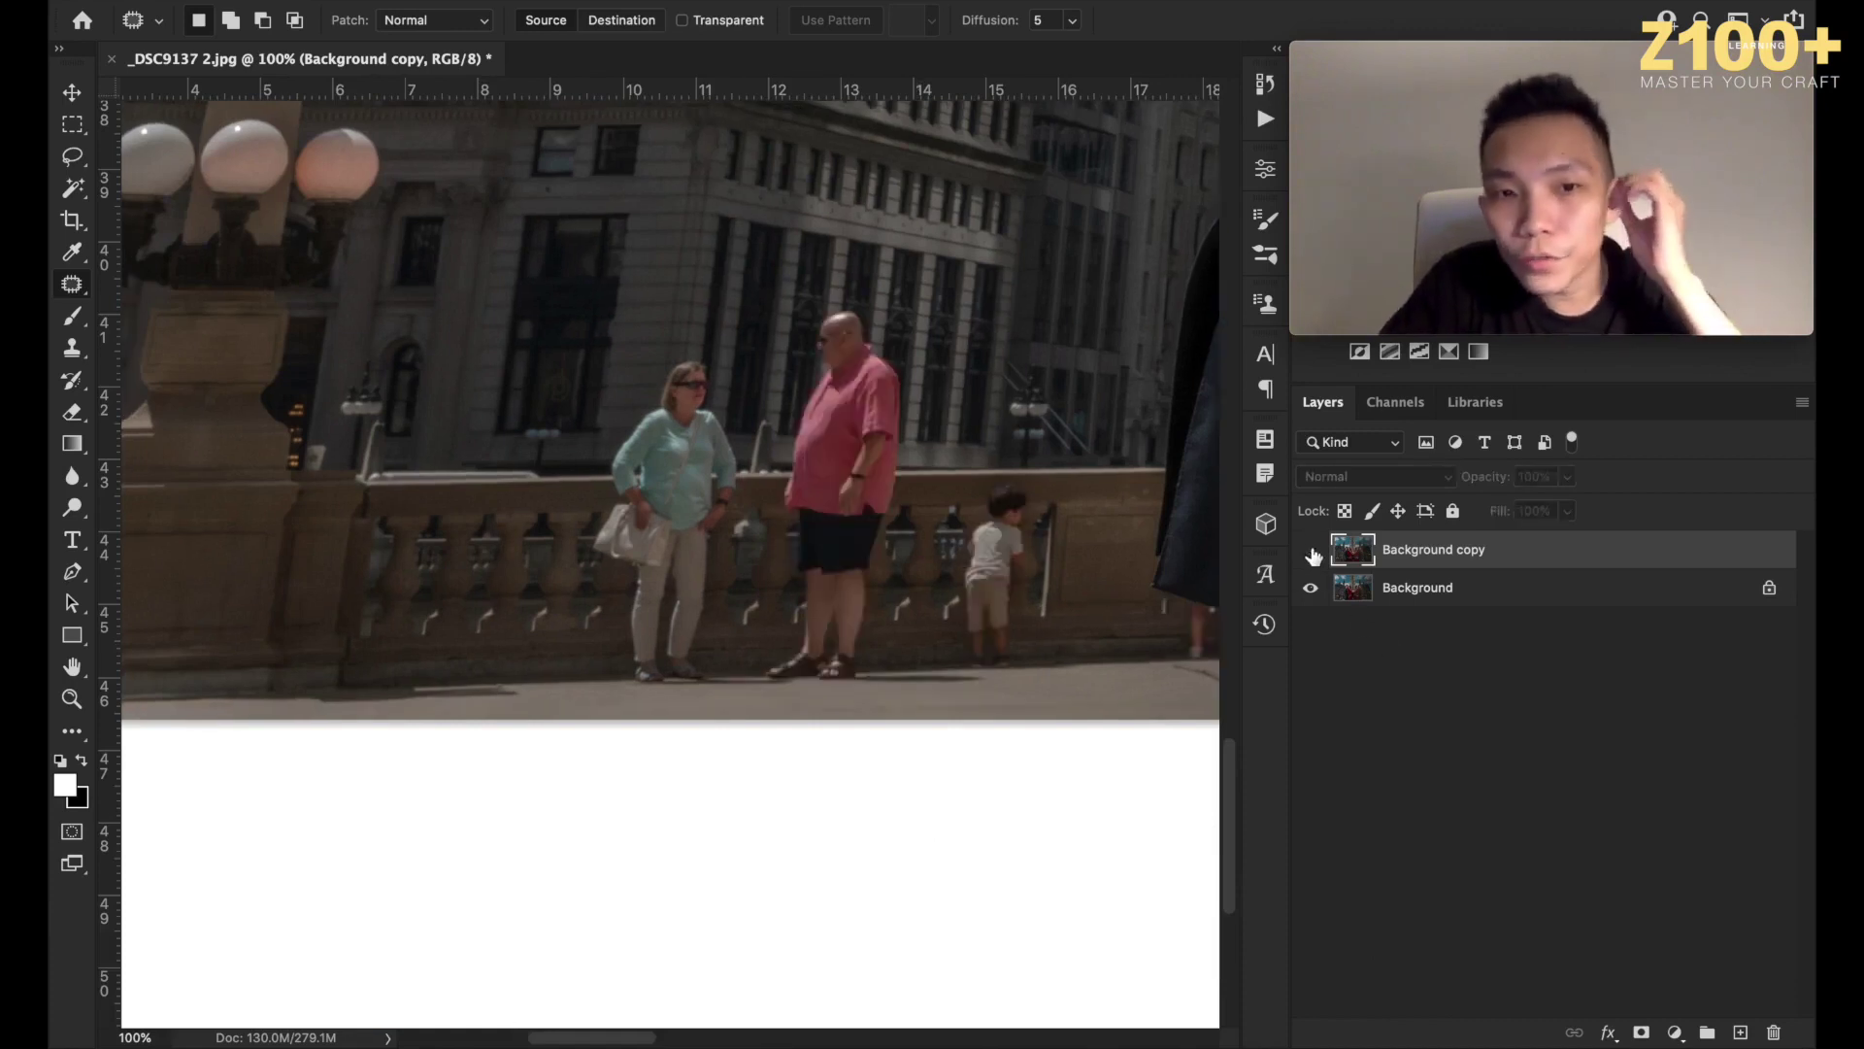
click(1311, 551)
click(1311, 551)
click(1310, 550)
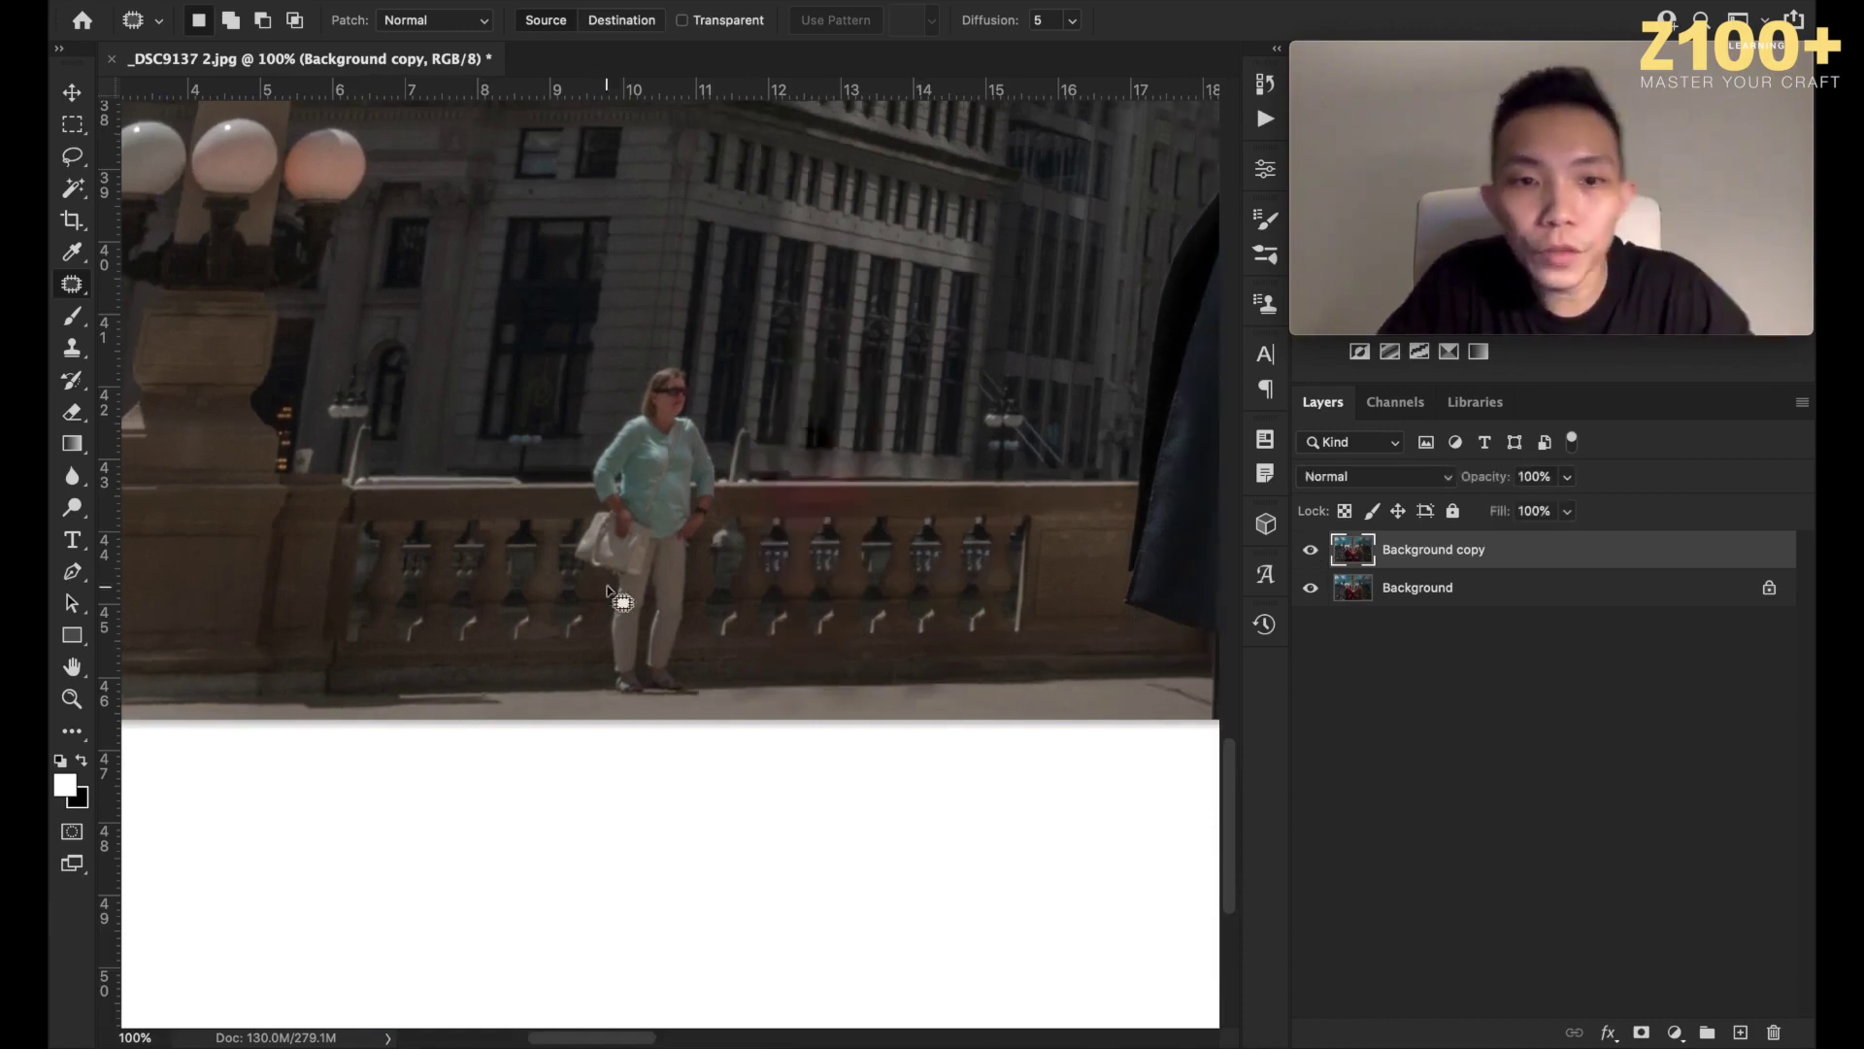
Outline the head and upper body of the woman in the teal top with the Patch tool.
key(super+plus)
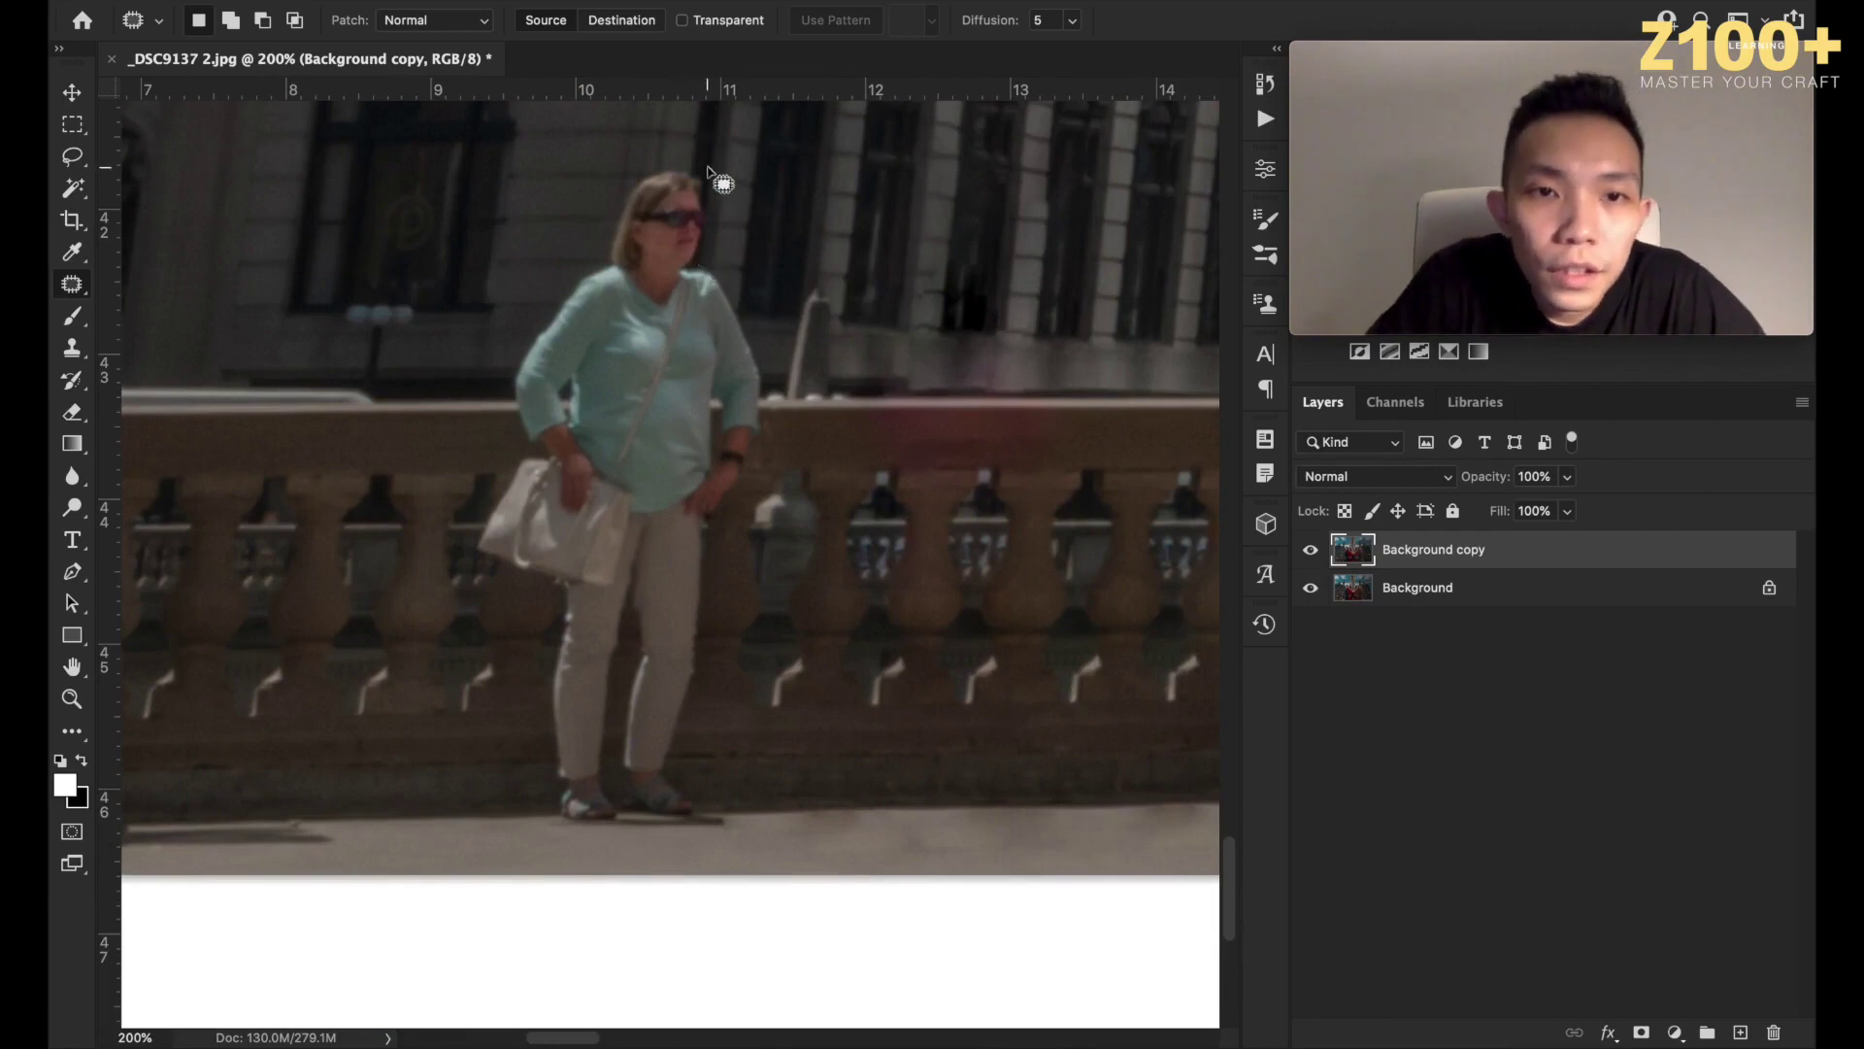
scroll(719, 180, up, 3)
scroll(718, 179, right, 1)
mouse_move(683, 253)
mouse_down()
mouse_move(626, 245)
mouse_move(505, 401)
mouse_move(495, 517)
mouse_move(587, 590)
mouse_move(714, 585)
mouse_move(733, 534)
mouse_move(745, 447)
mouse_move(707, 271)
mouse_move(684, 250)
mouse_up()
Try to remove only the woman's outlined upper body with a Content-Aware Fill at 100% opacity.
key(shift+BackSpace)
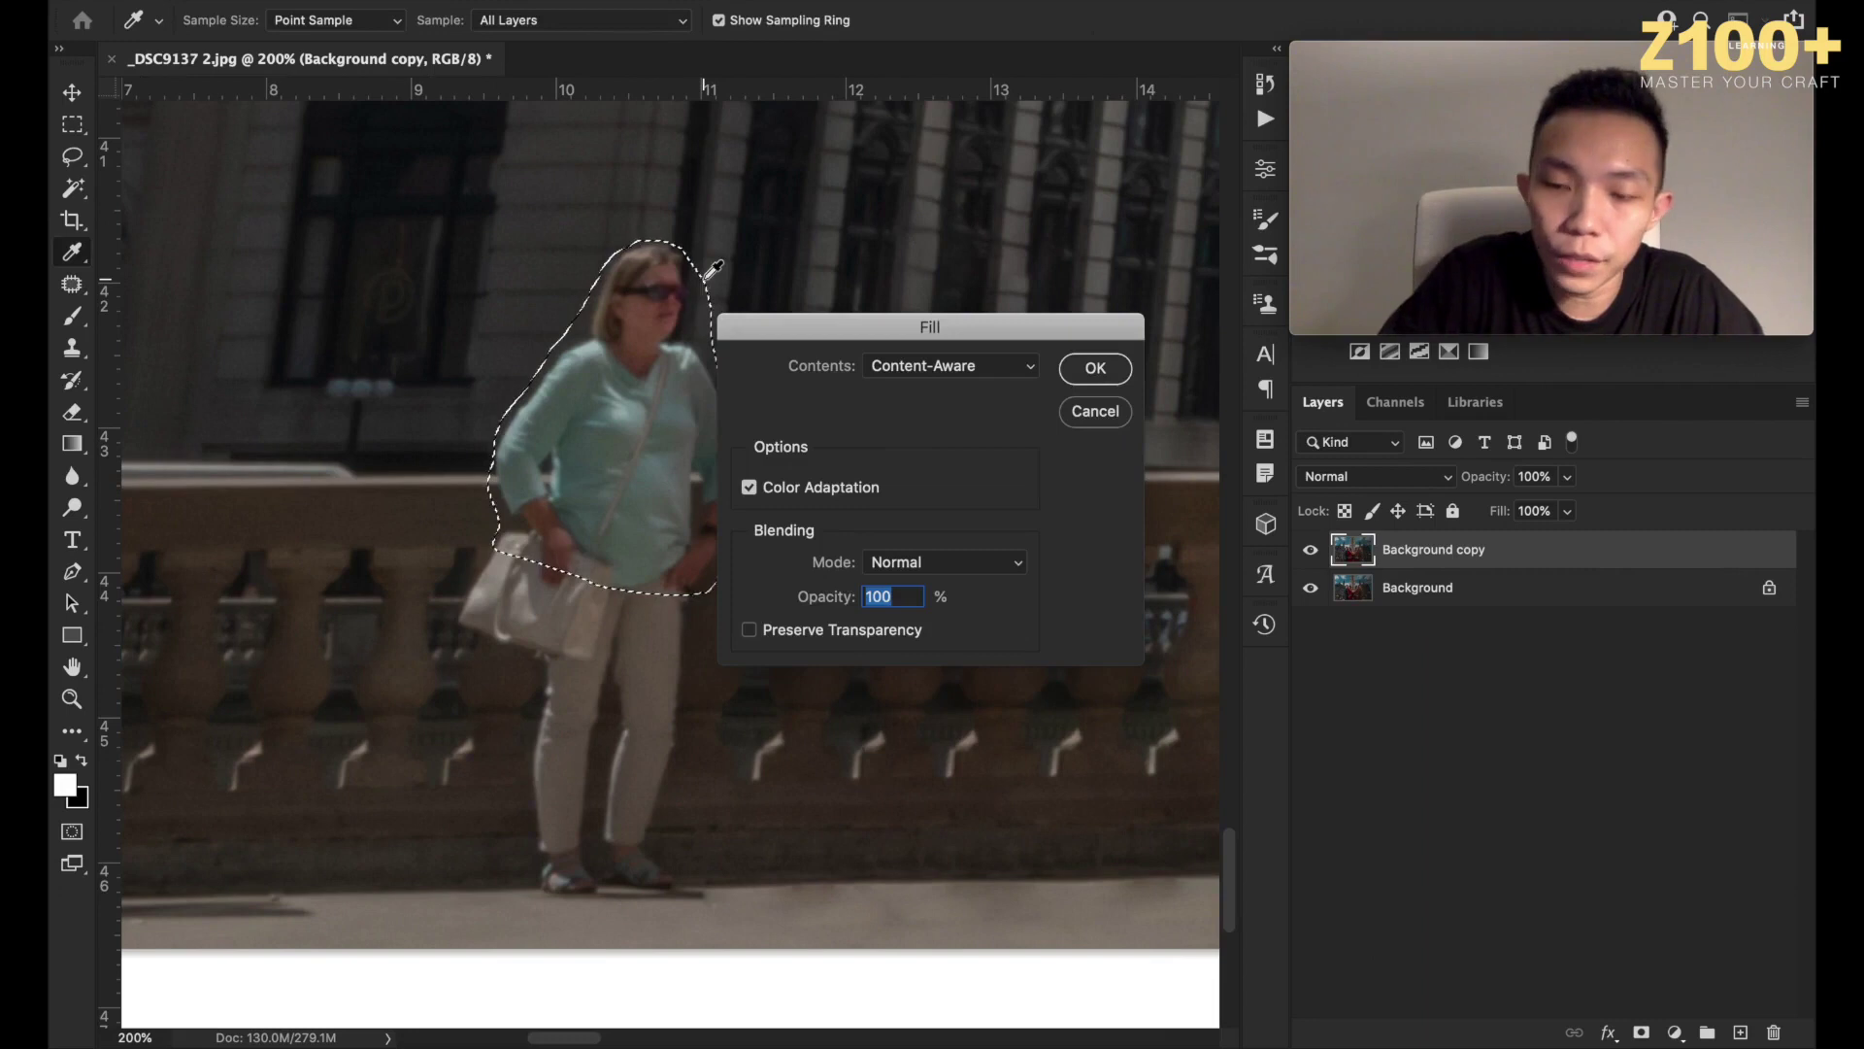
key(Return)
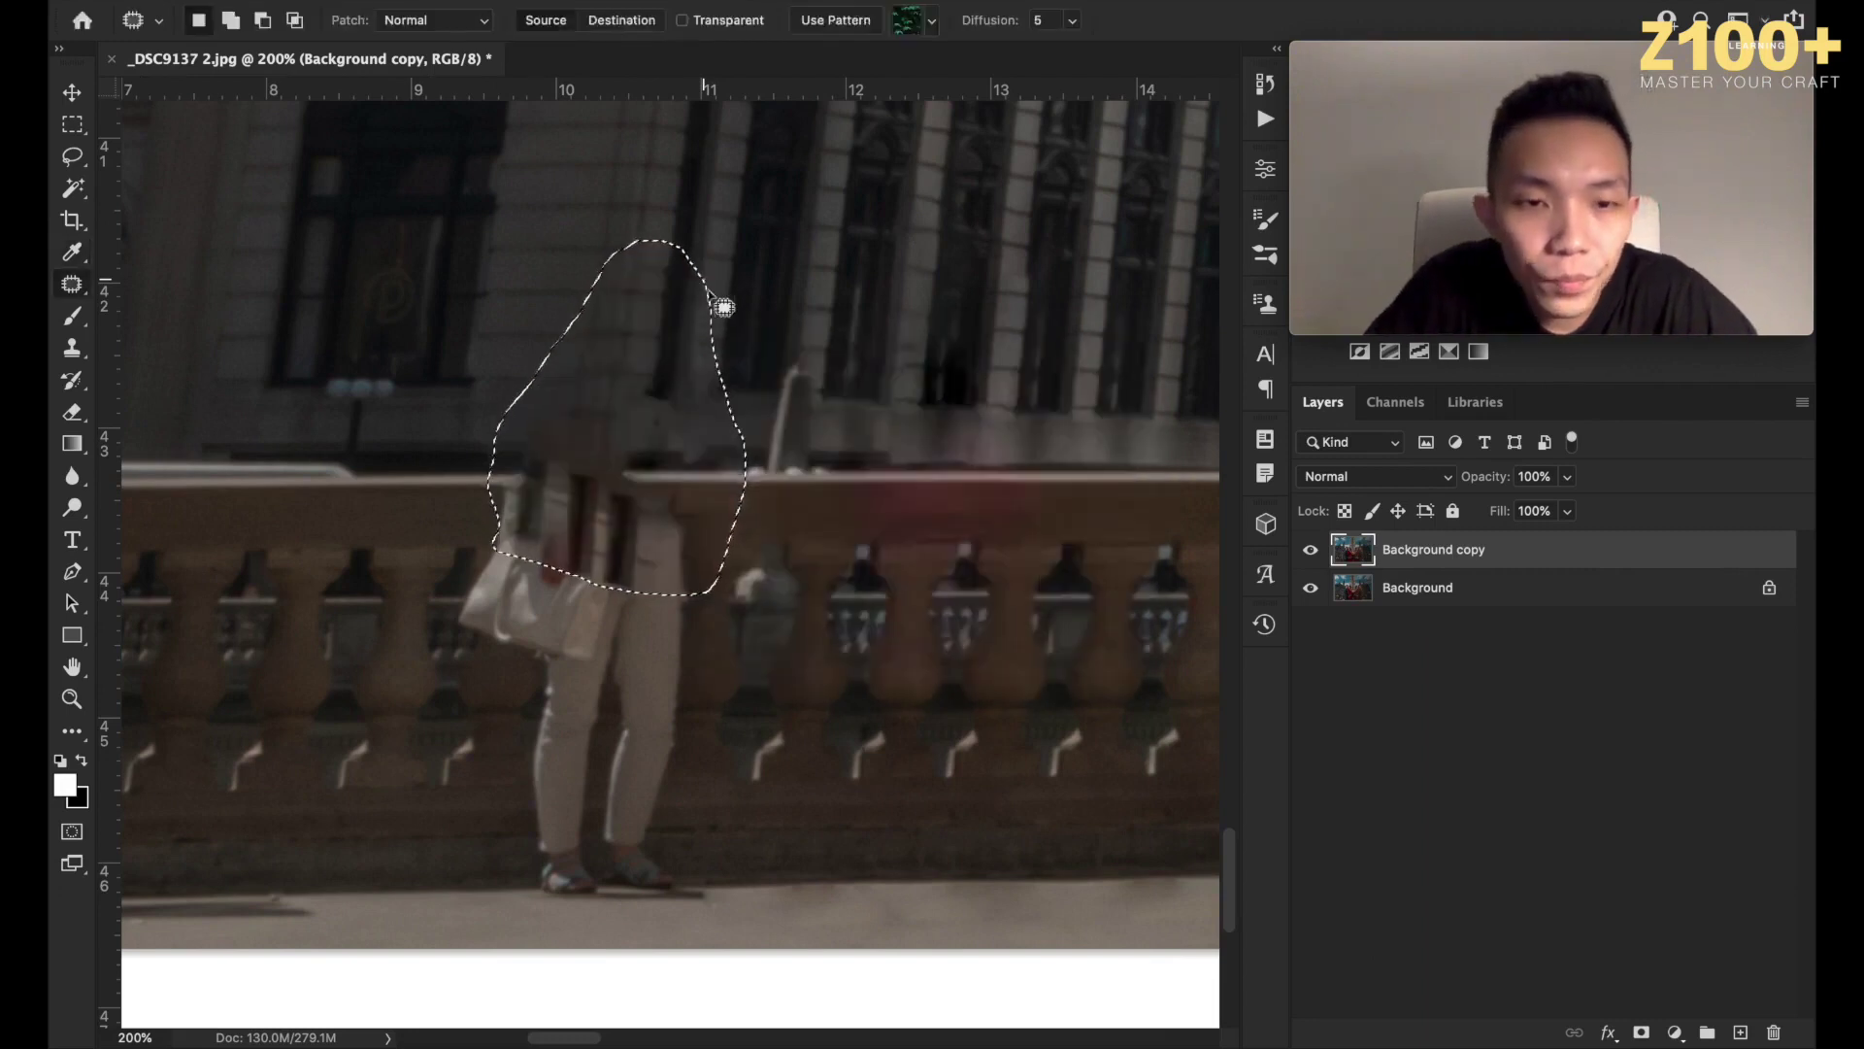
key(super+minus)
key(super+minus)
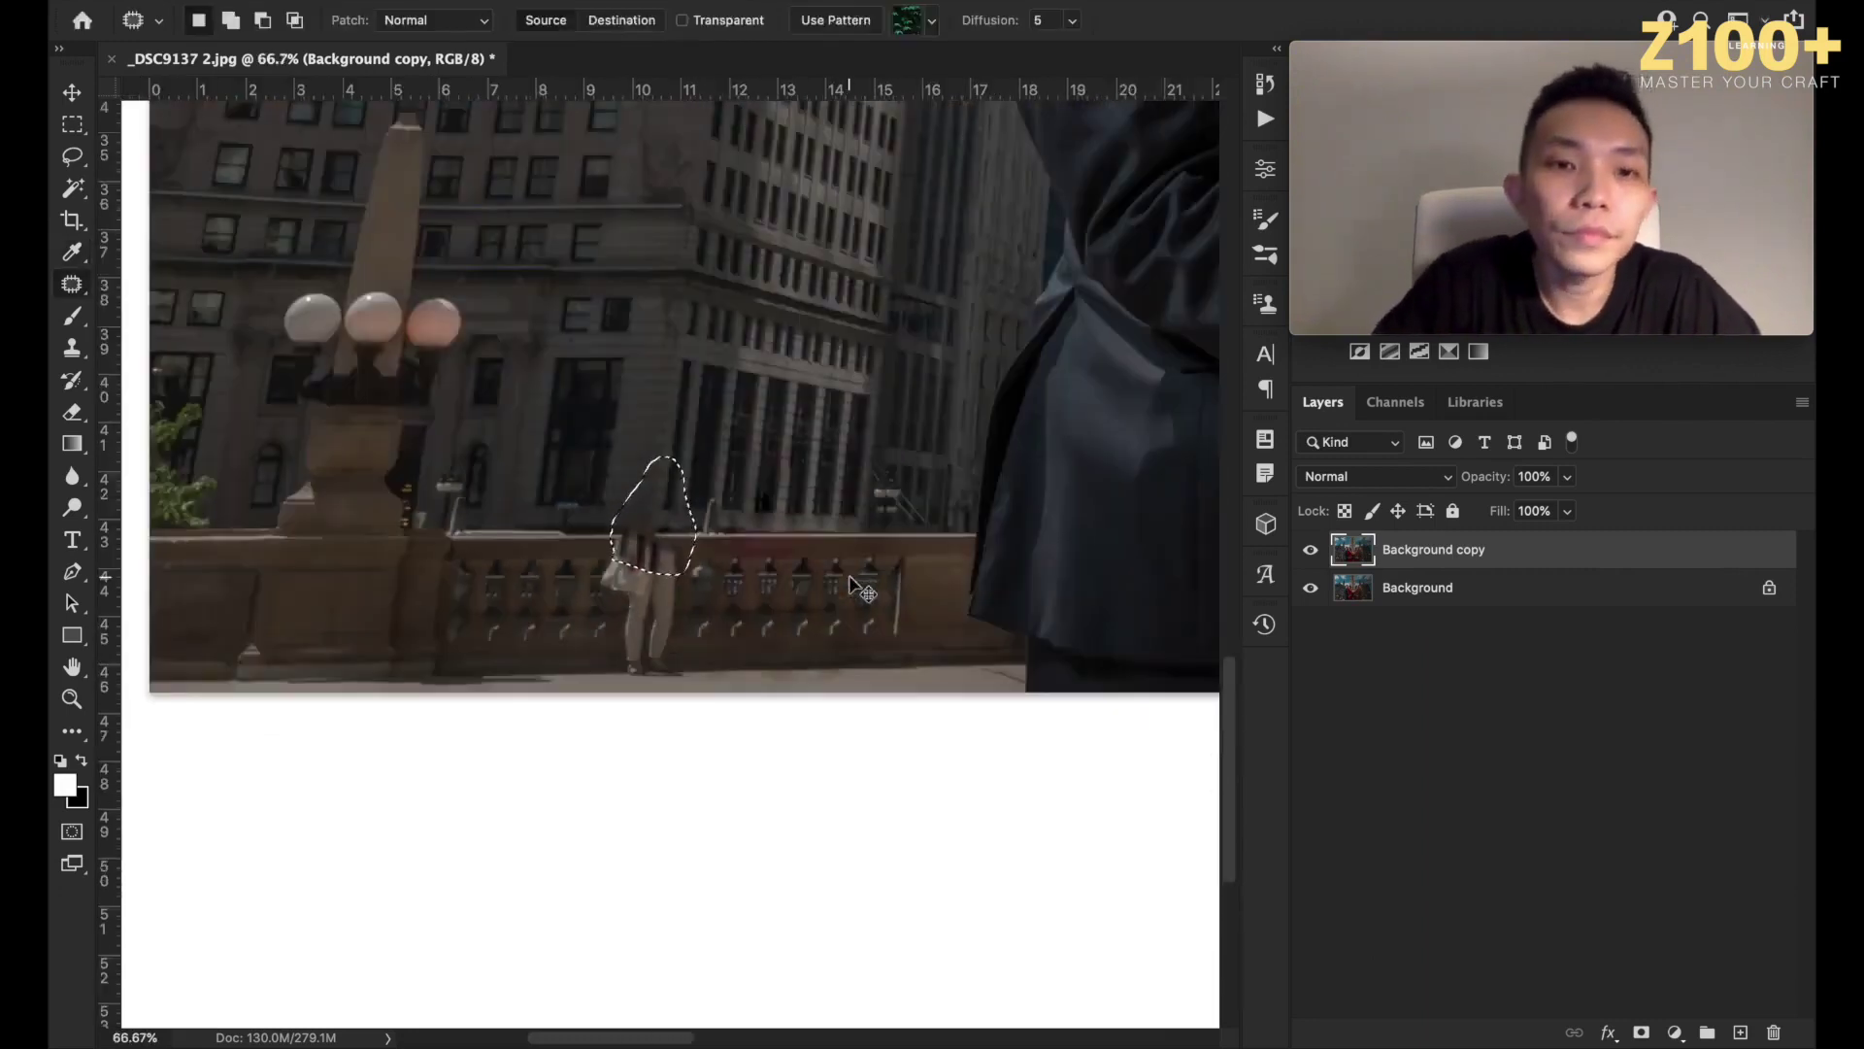
key(super+plus)
key(super+plus)
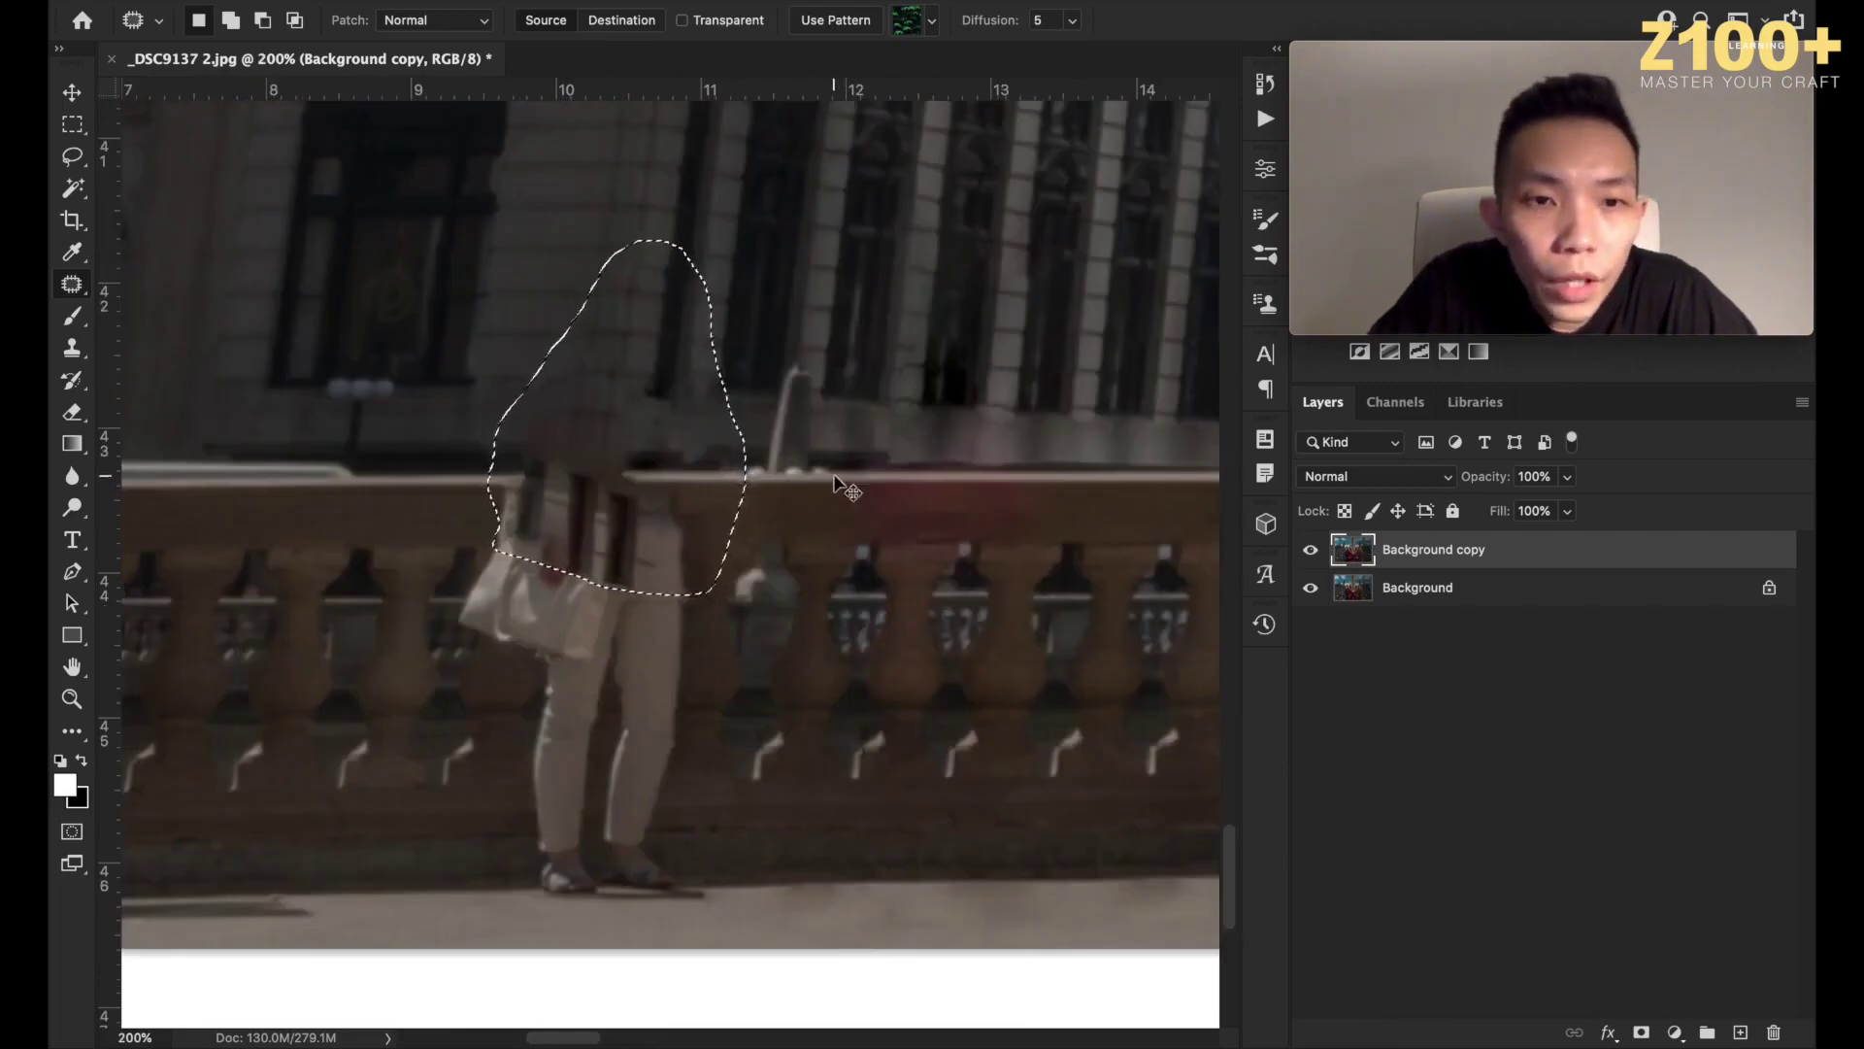
key(super+z)
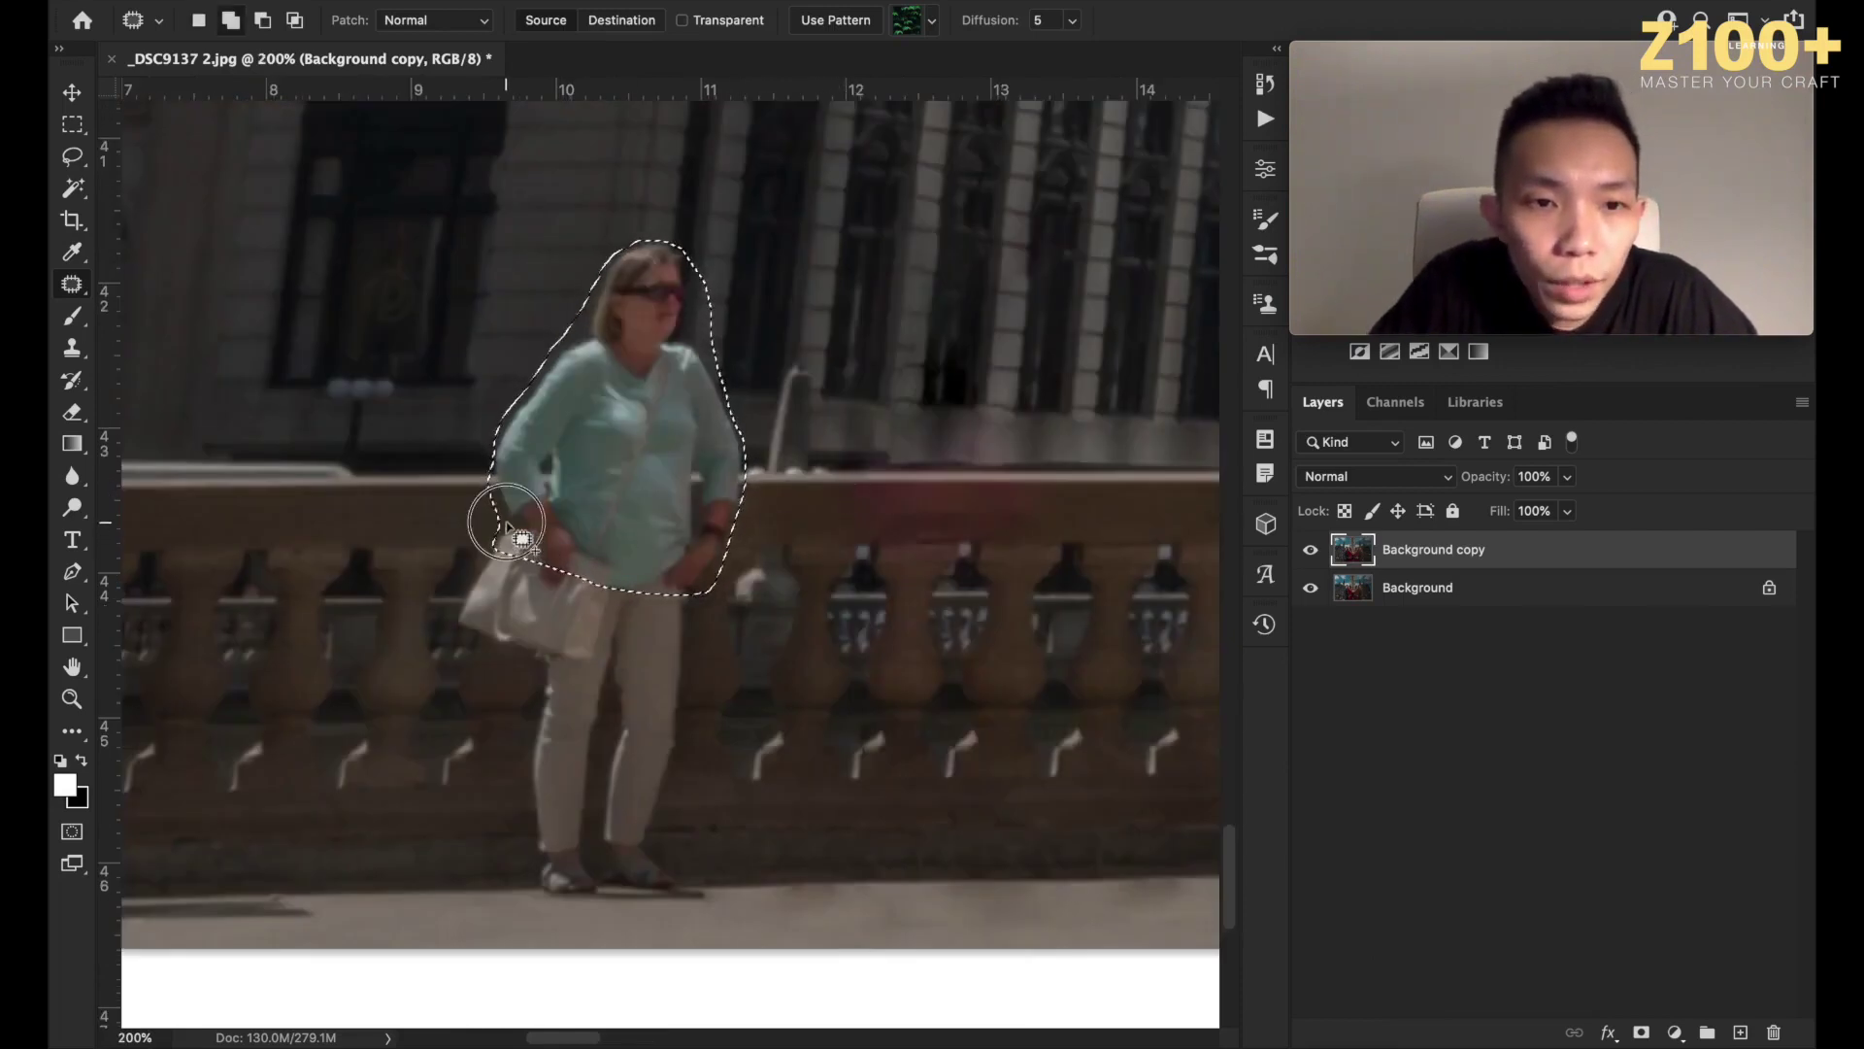
Extend the selection around the woman's handbag, legs and feet and remove her whole figure with a Content-Aware Fill at 100% opacity.
mouse_move(447, 627)
mouse_down()
mouse_move(515, 699)
mouse_move(509, 856)
mouse_move(581, 909)
mouse_move(687, 918)
mouse_move(717, 899)
mouse_move(688, 791)
mouse_move(705, 617)
mouse_up()
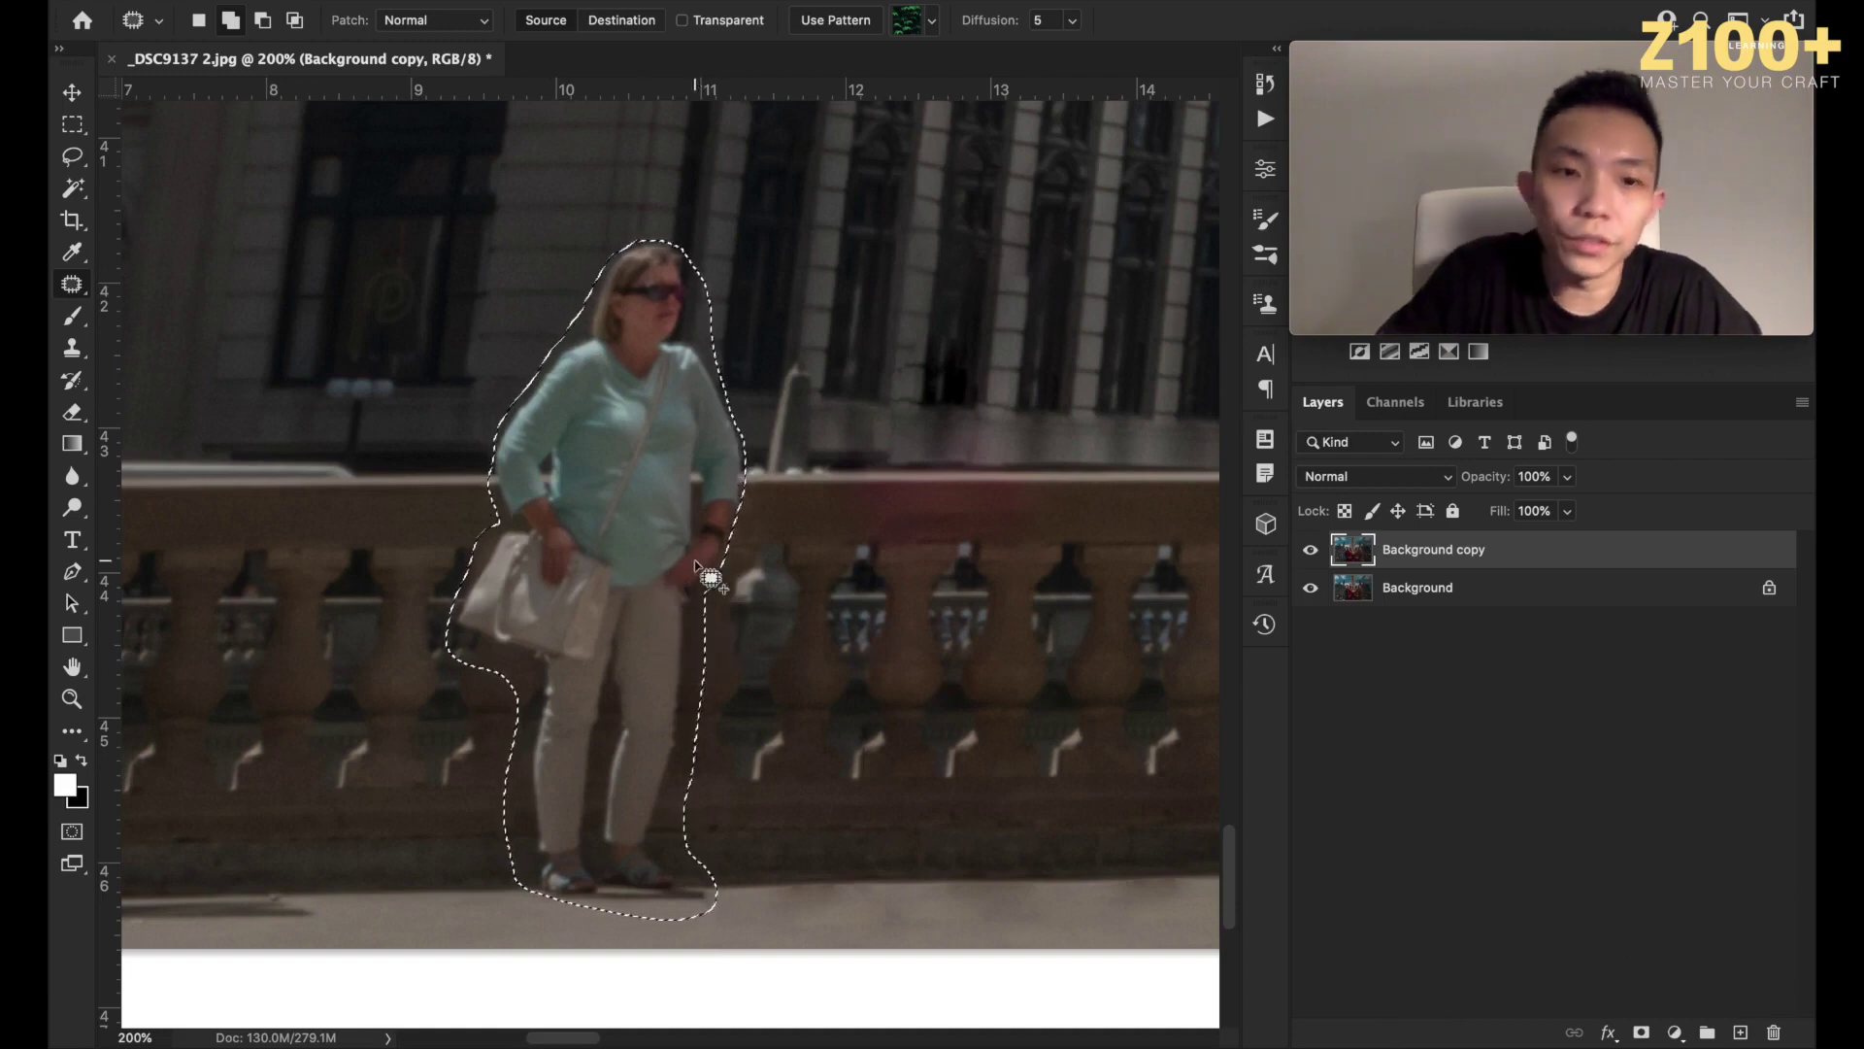
key(shift+BackSpace)
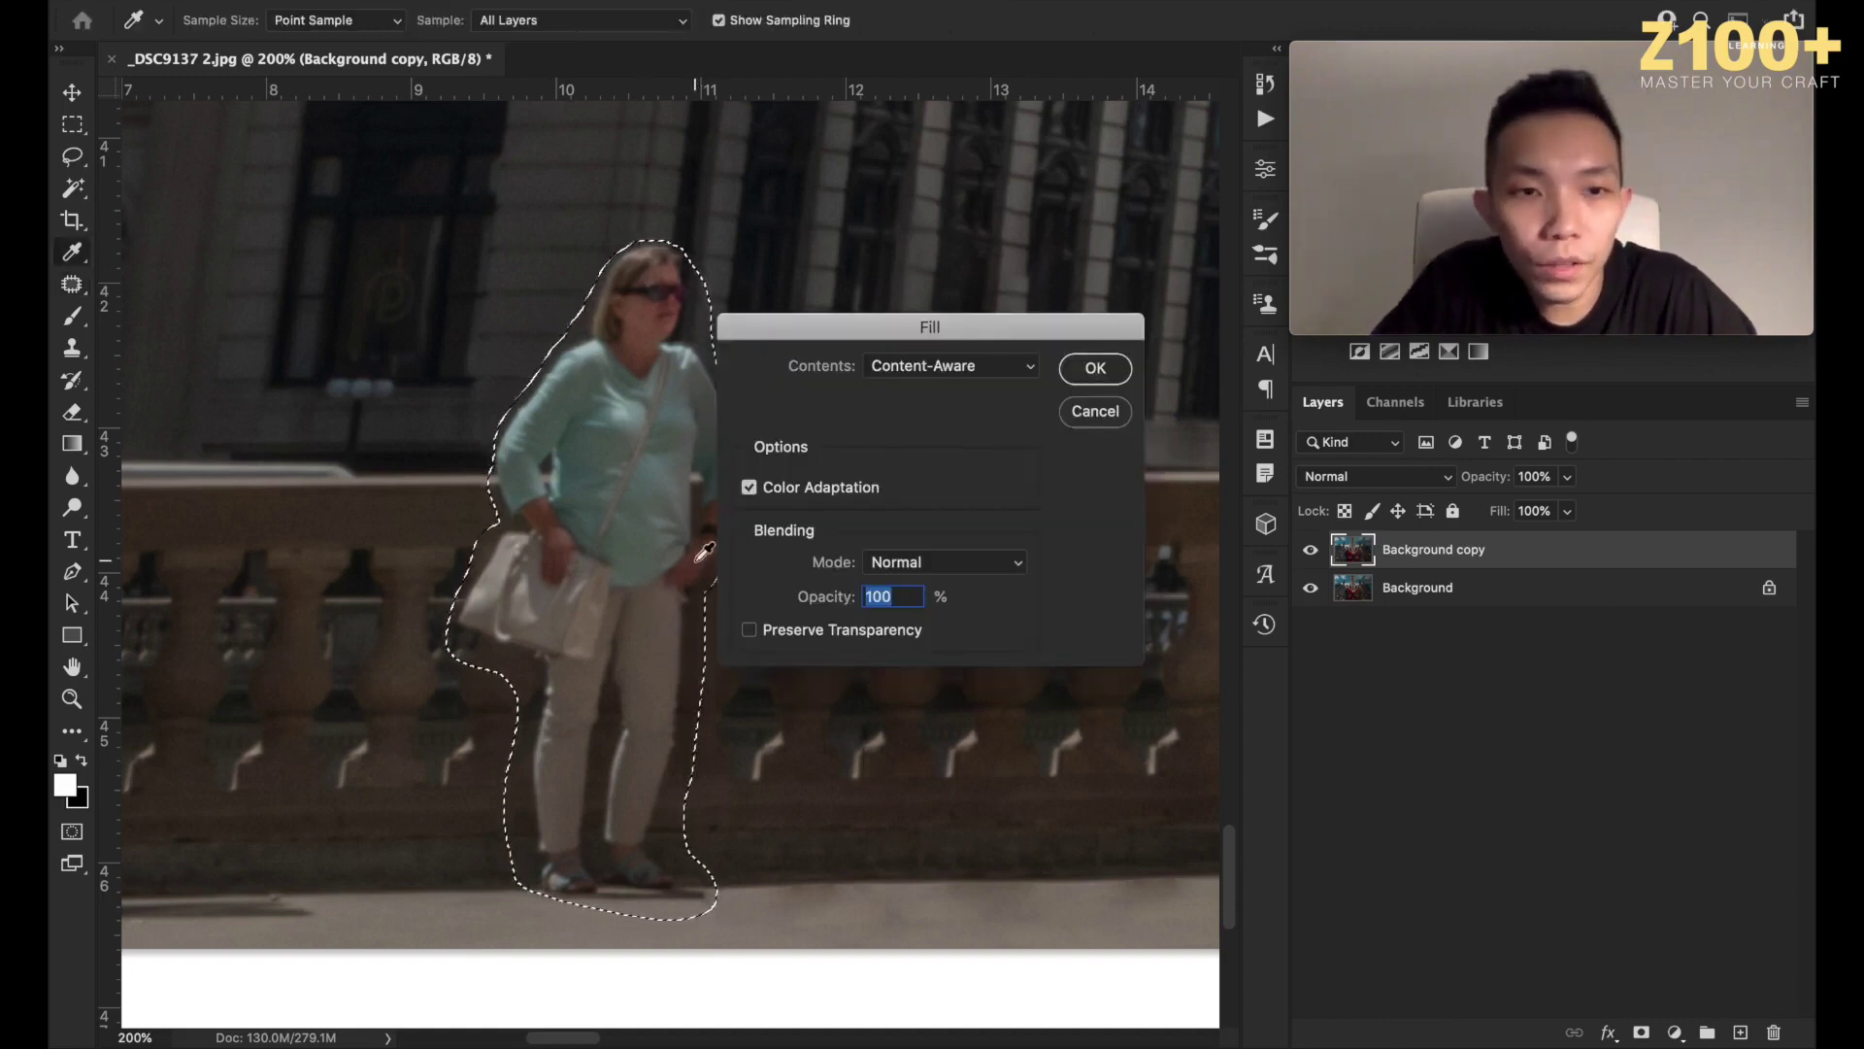
key(Return)
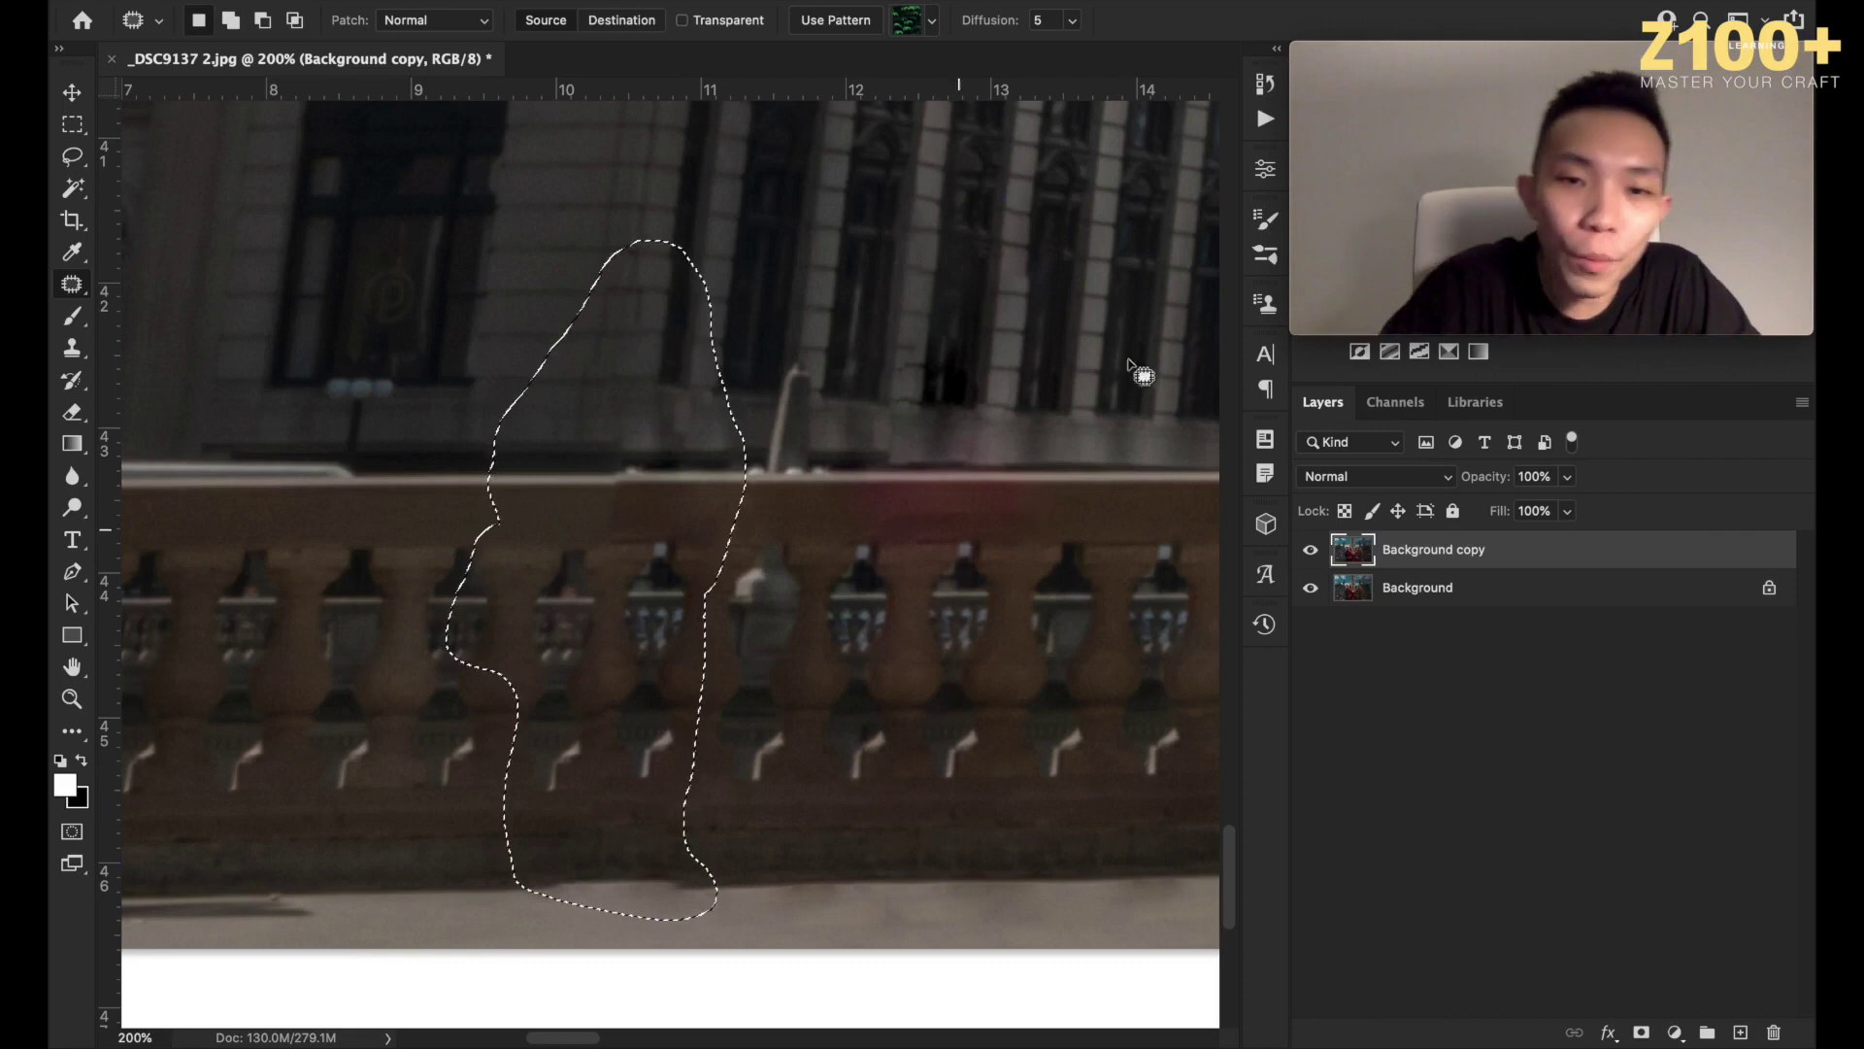
mouse_move(975, 323)
mouse_down()
mouse_move(790, 583)
mouse_move(1164, 563)
mouse_move(975, 324)
mouse_up()
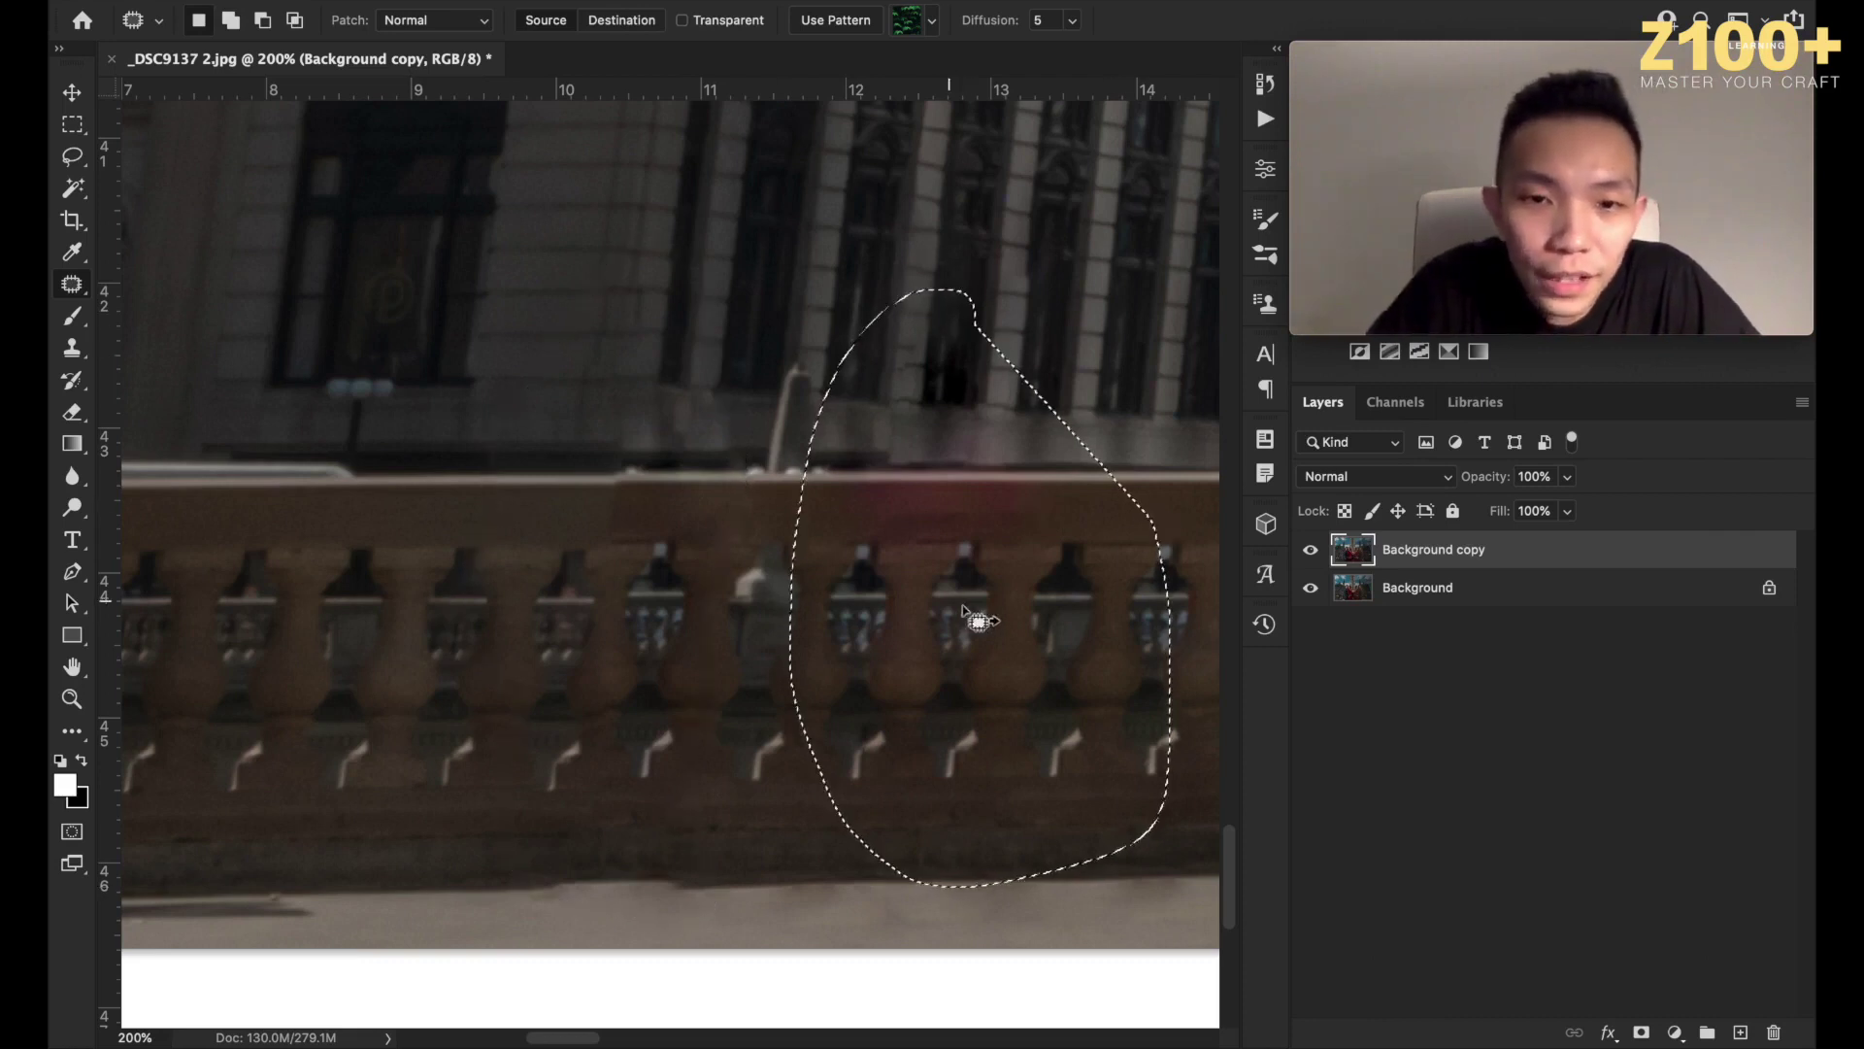
drag(949, 595, 550, 584)
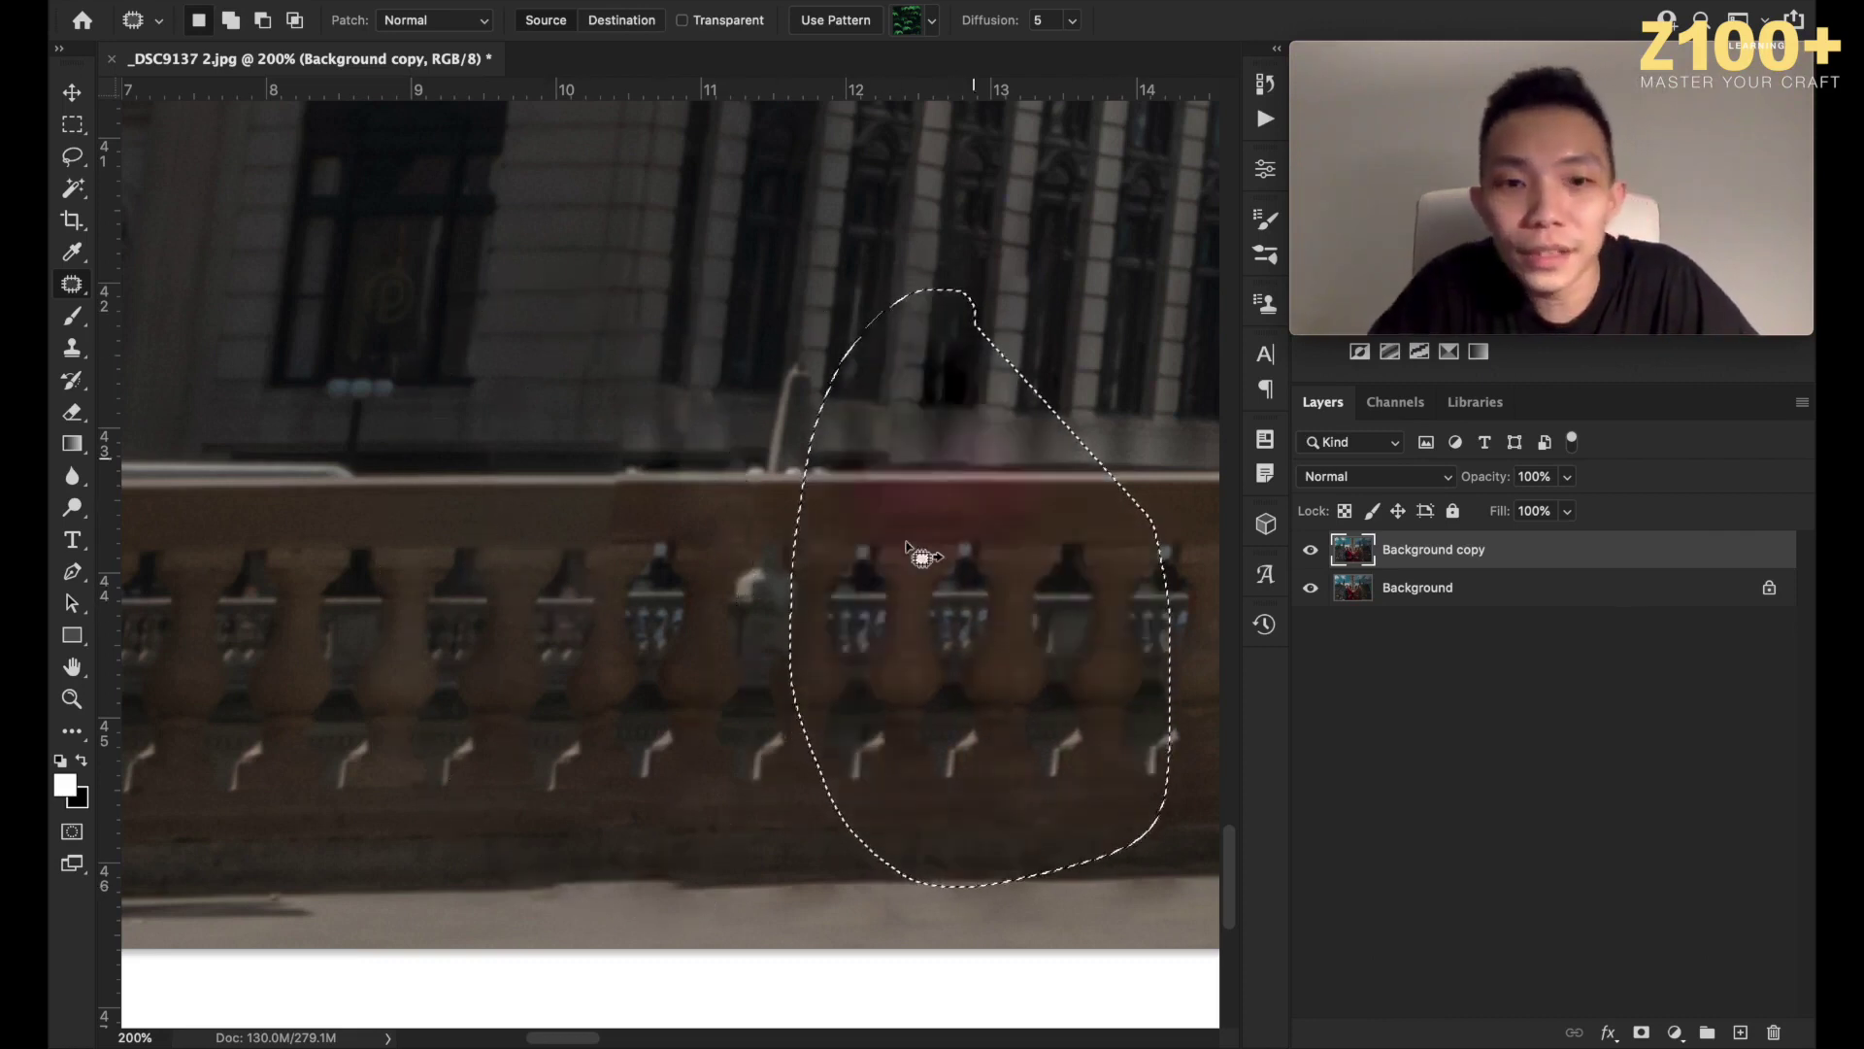
click(613, 687)
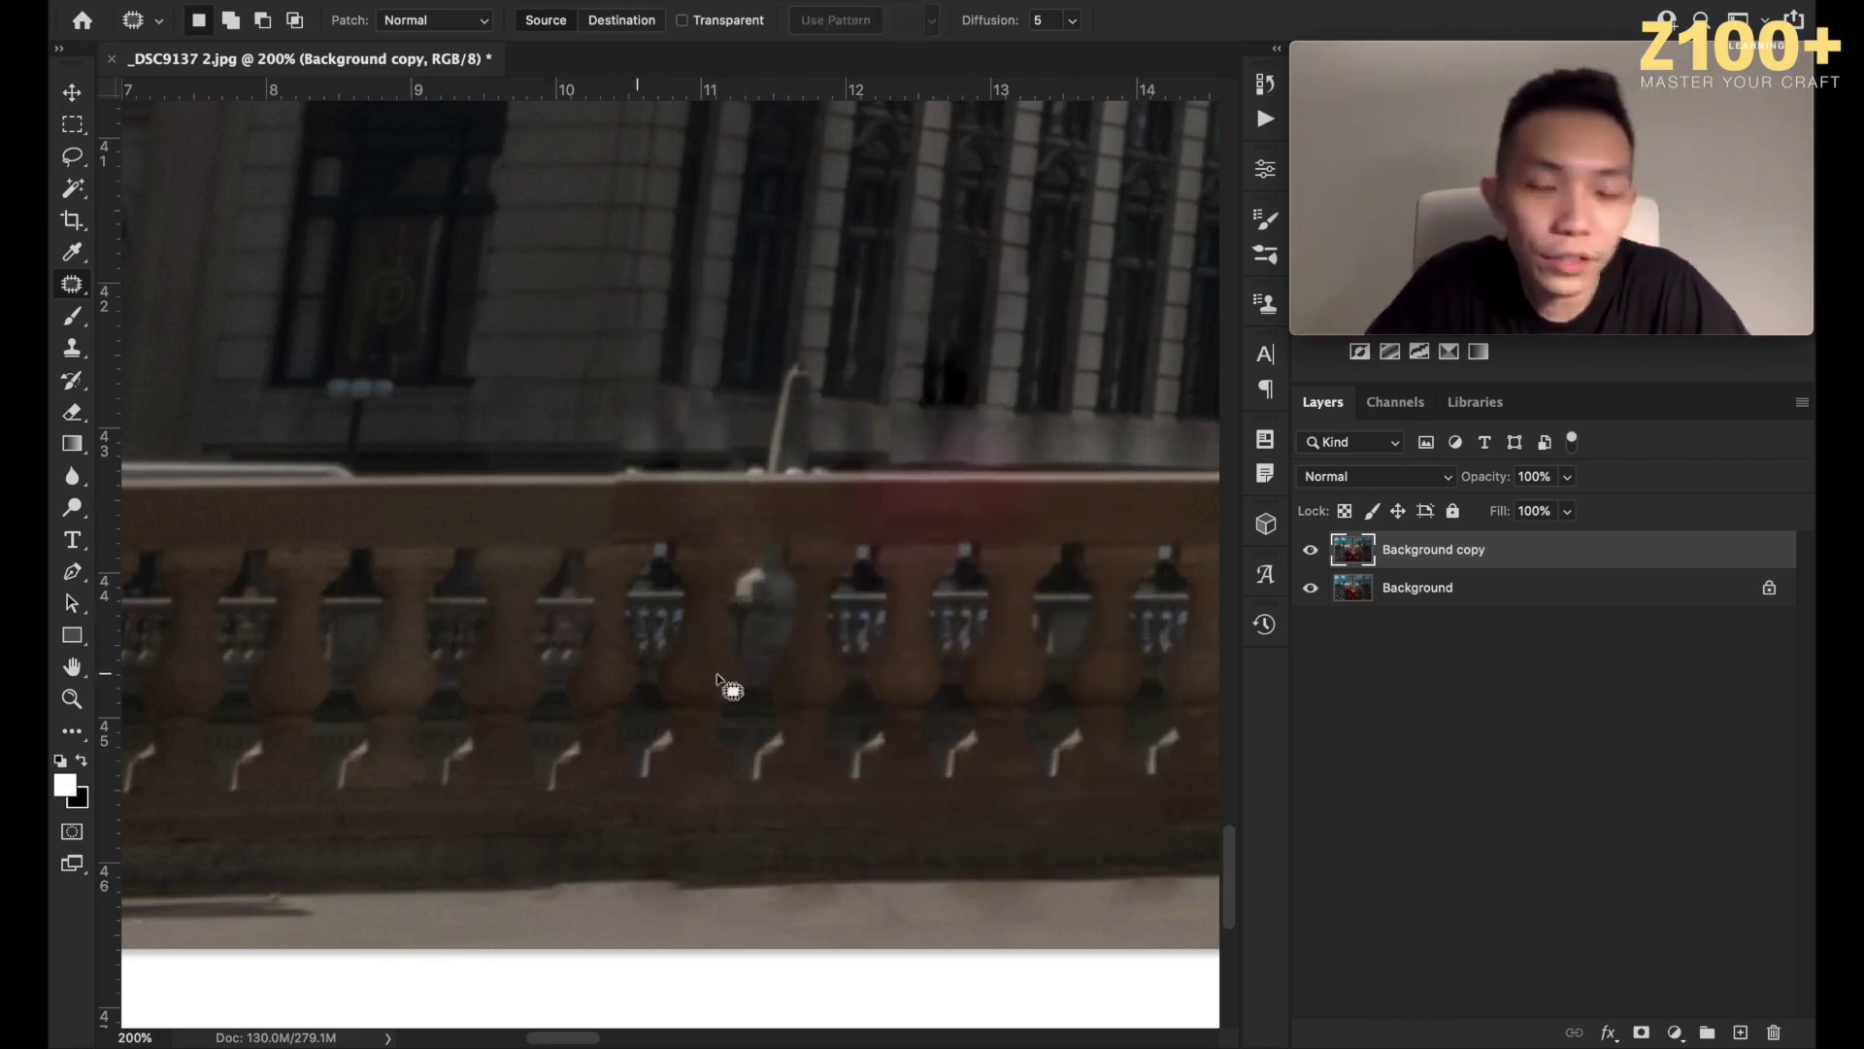
Patch the uneven base of the balustrade and the pavement edge where the woman stood.
mouse_move(652, 816)
mouse_down()
mouse_move(575, 812)
mouse_move(535, 874)
mouse_move(606, 920)
mouse_move(723, 883)
mouse_move(695, 817)
mouse_move(491, 861)
mouse_up()
click(815, 774)
mouse_move(558, 855)
mouse_down()
mouse_move(513, 899)
mouse_move(638, 893)
mouse_up()
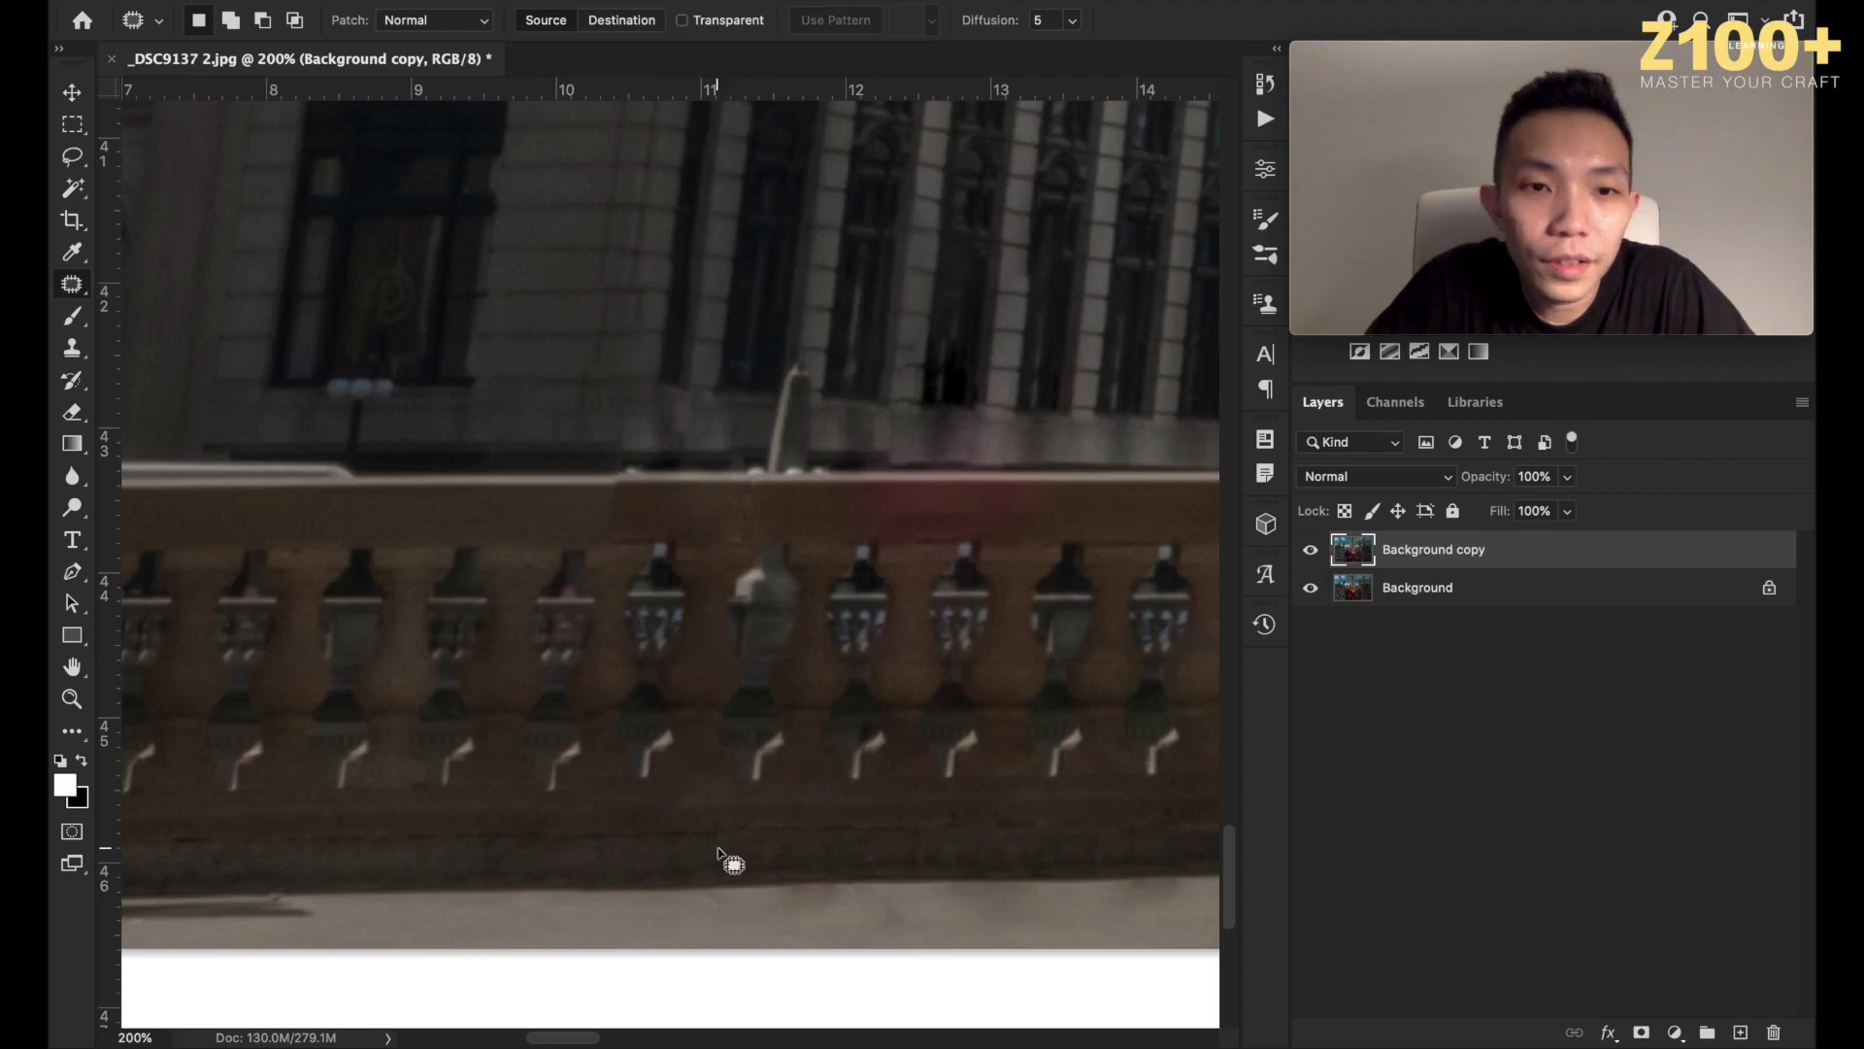
Patch the smudged masonry above the railing where the woman's head was with facade from just above, and deselect.
scroll(694, 473, up, 3)
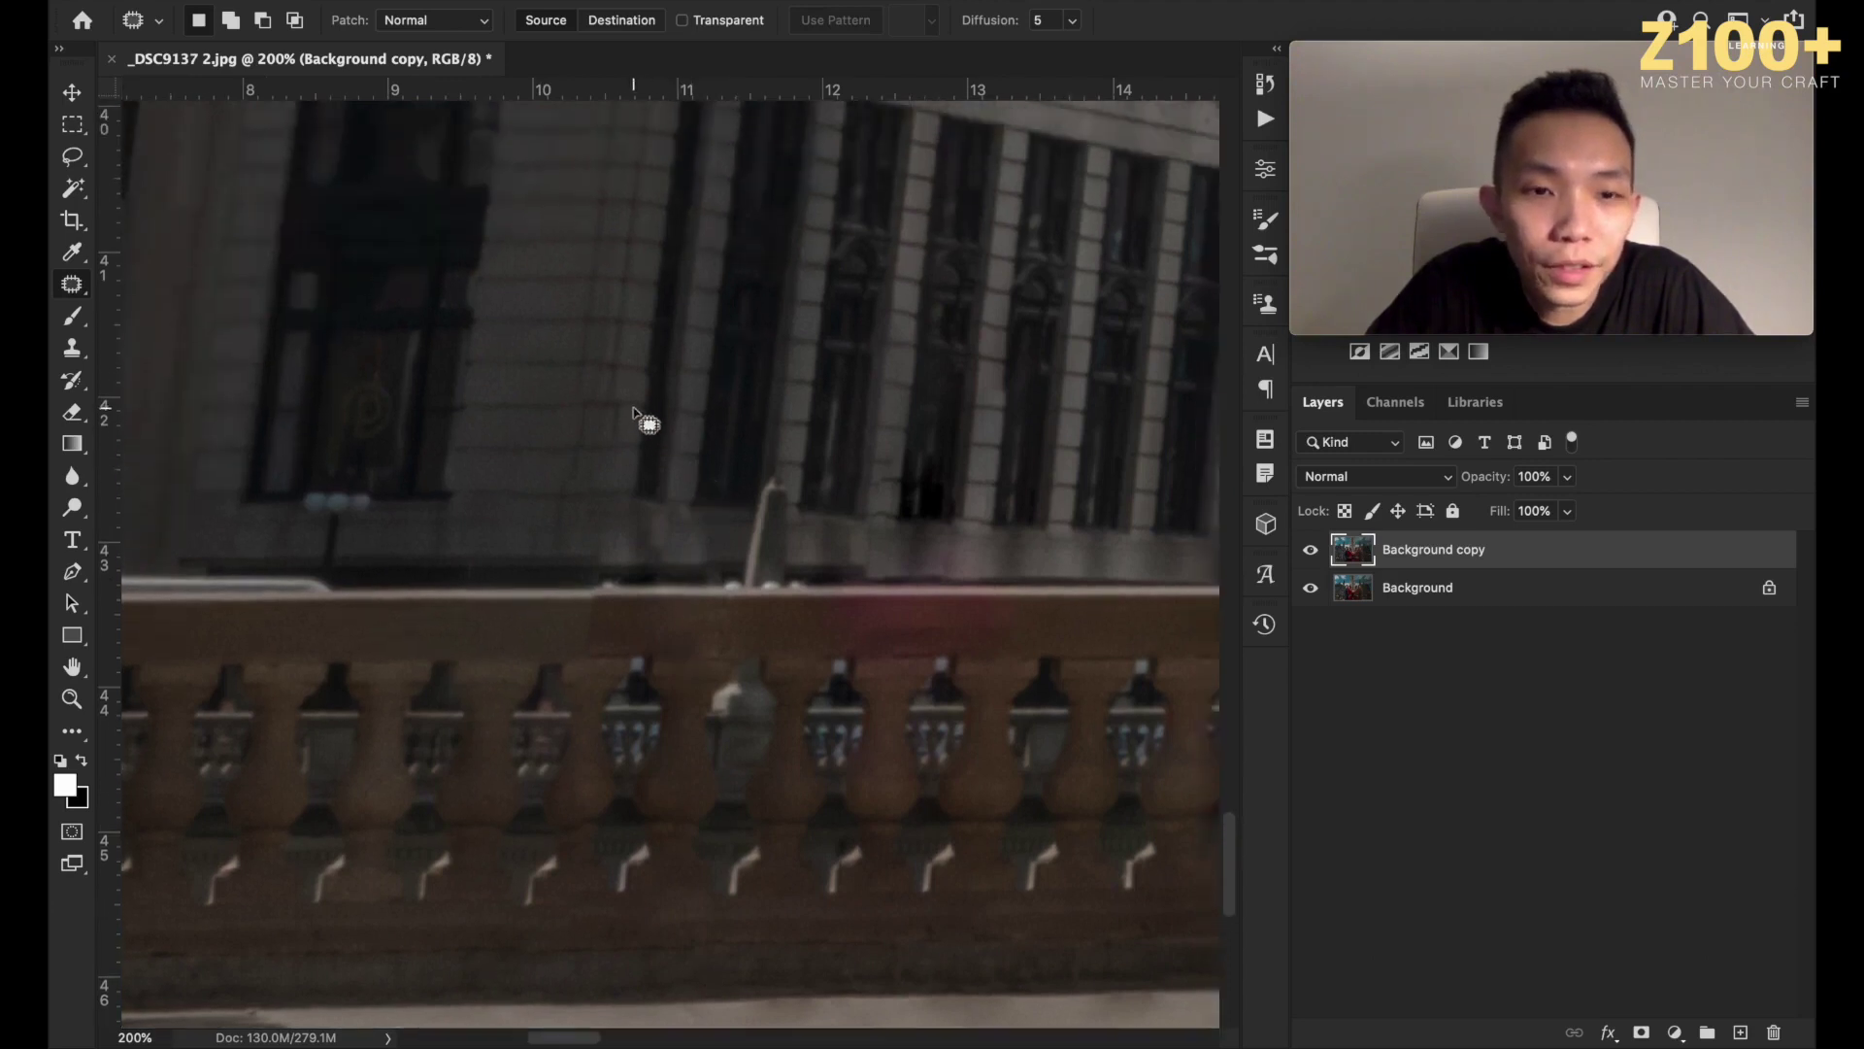
mouse_move(614, 395)
mouse_down()
mouse_move(591, 453)
mouse_move(611, 480)
mouse_move(635, 390)
mouse_move(599, 388)
mouse_move(586, 452)
mouse_move(631, 409)
mouse_move(598, 384)
mouse_move(564, 393)
mouse_move(552, 477)
mouse_move(570, 510)
mouse_move(618, 510)
mouse_move(614, 340)
mouse_up()
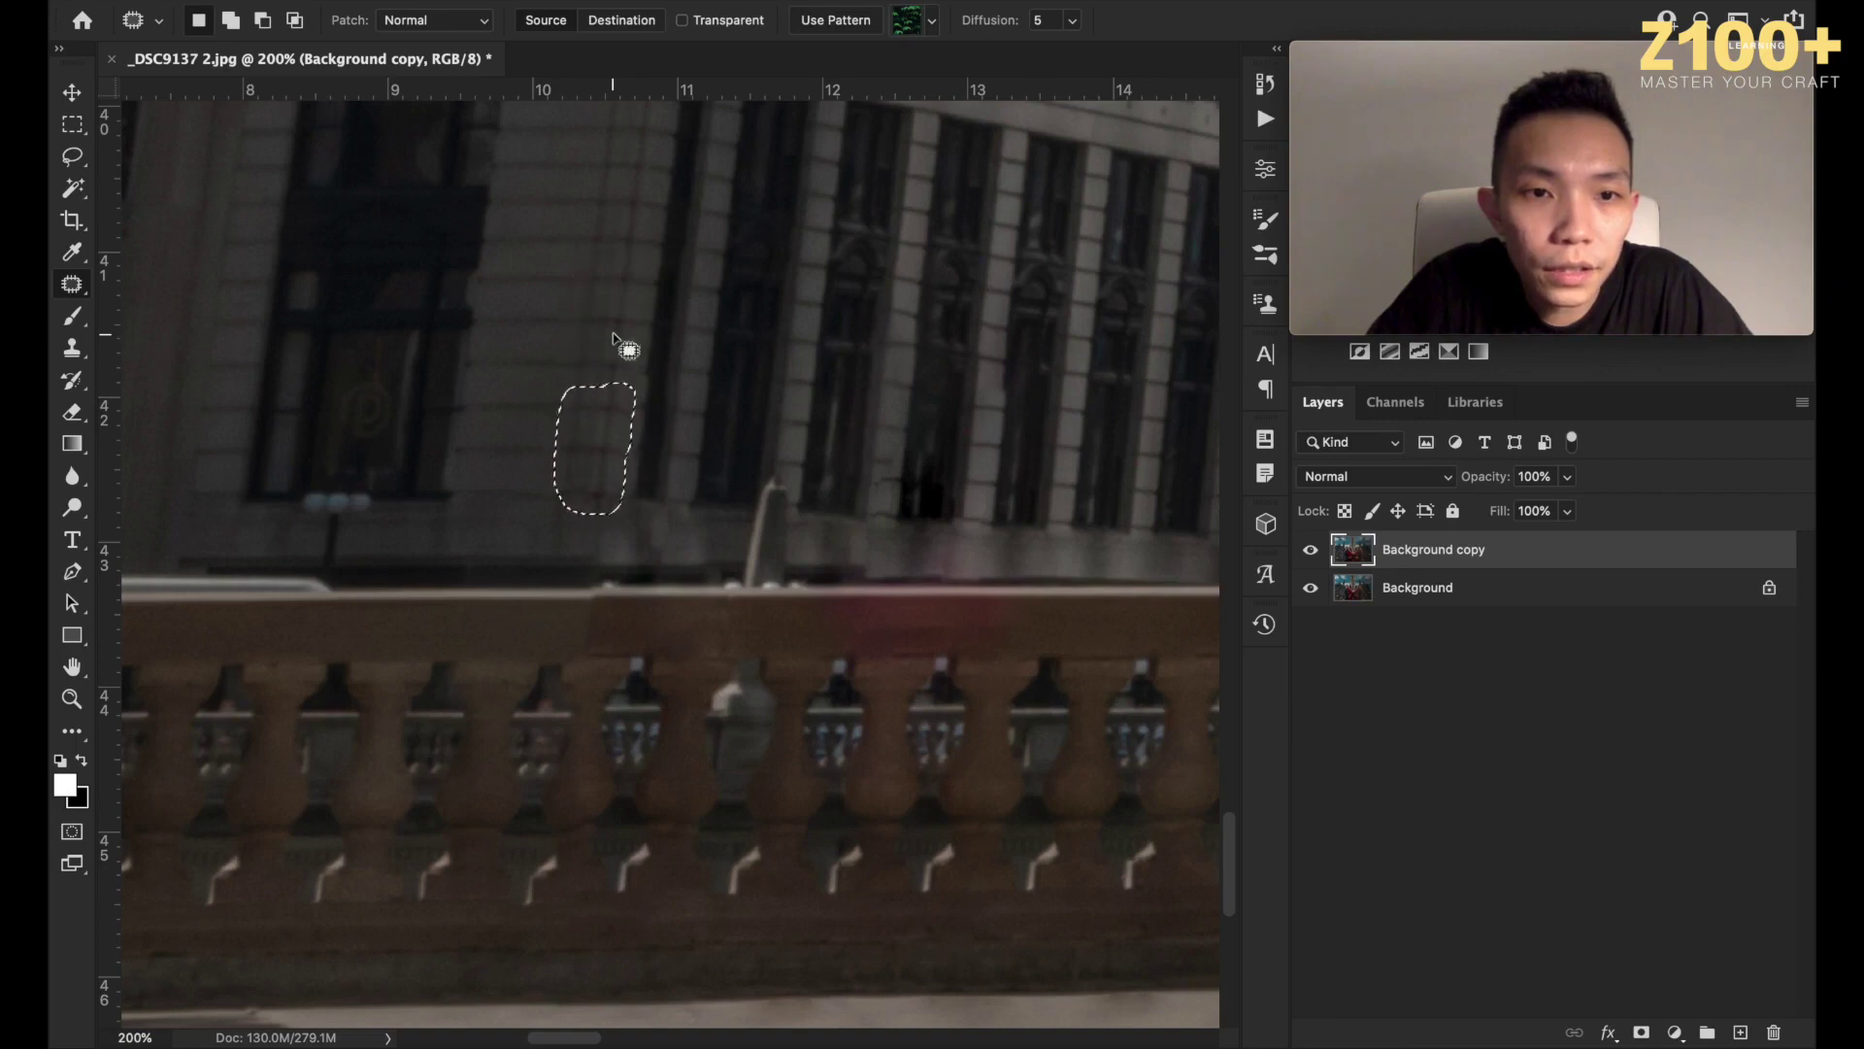
key(ctrl+d)
key(ctrl+minus)
key(ctrl+minus)
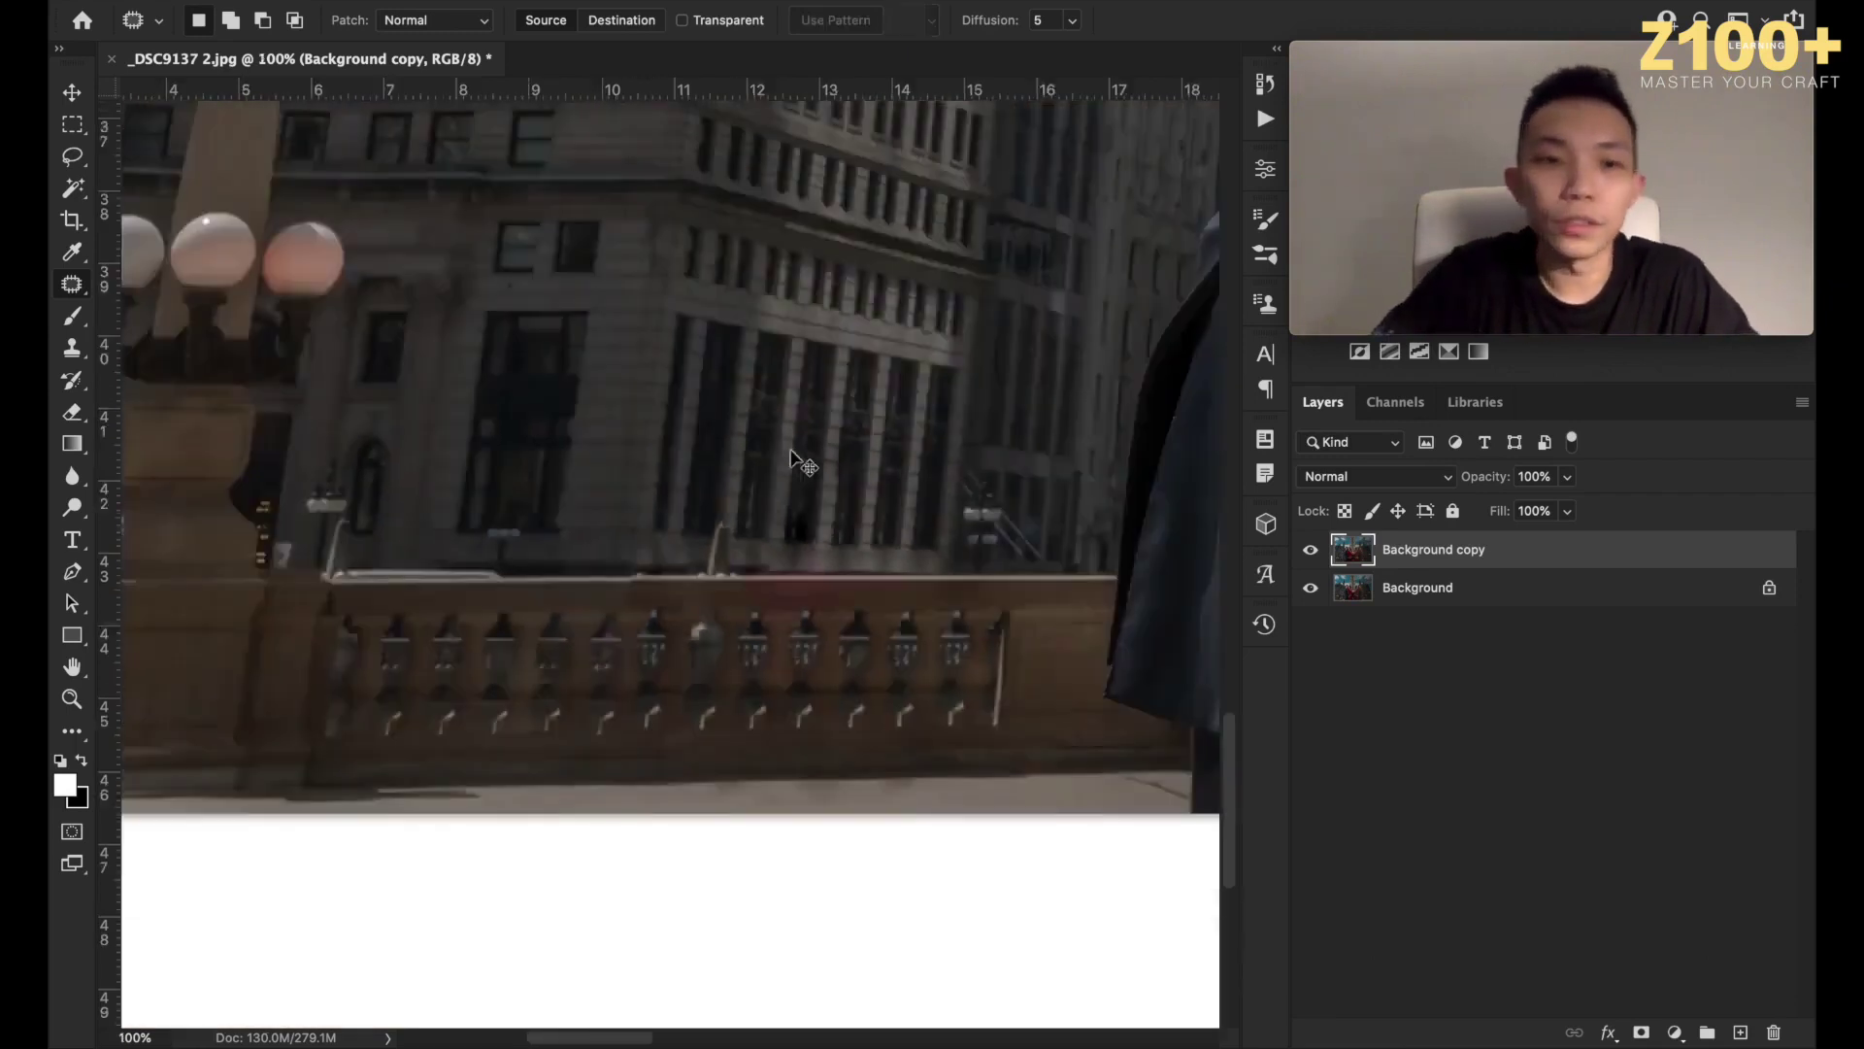
key(ctrl+minus)
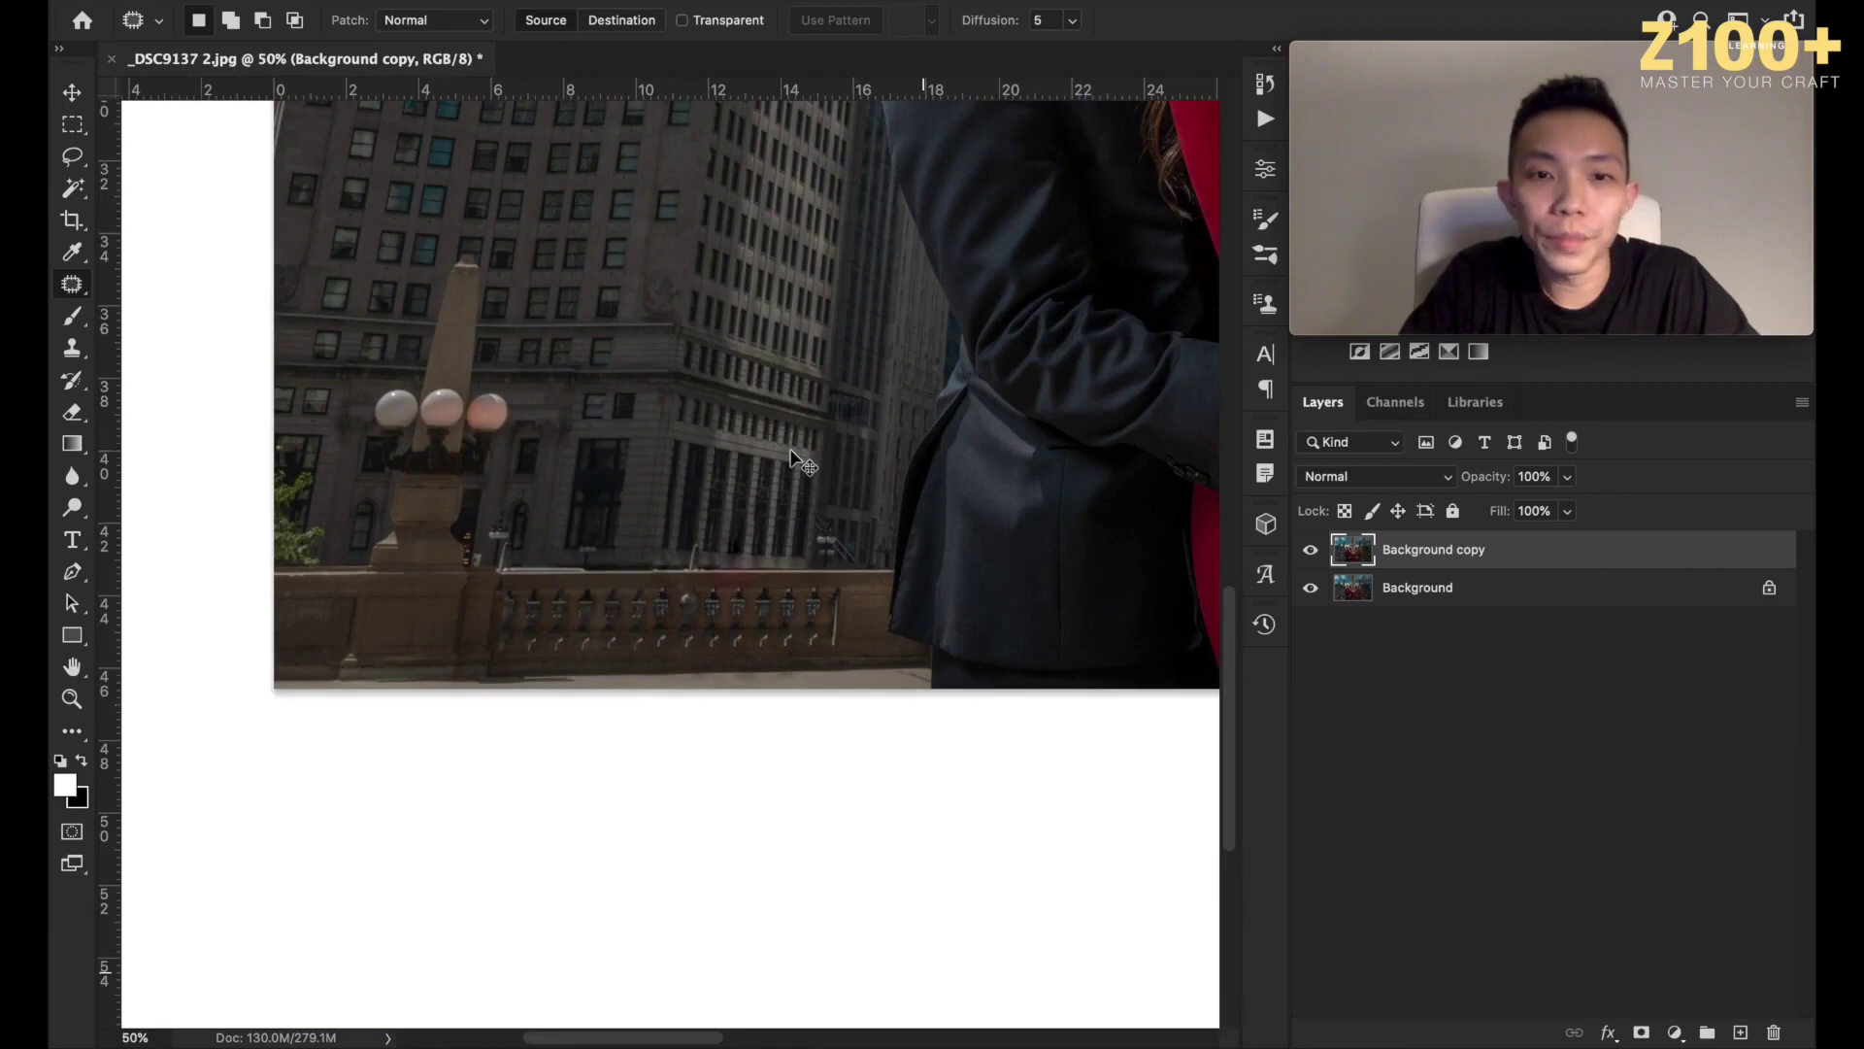
key(ctrl+minus)
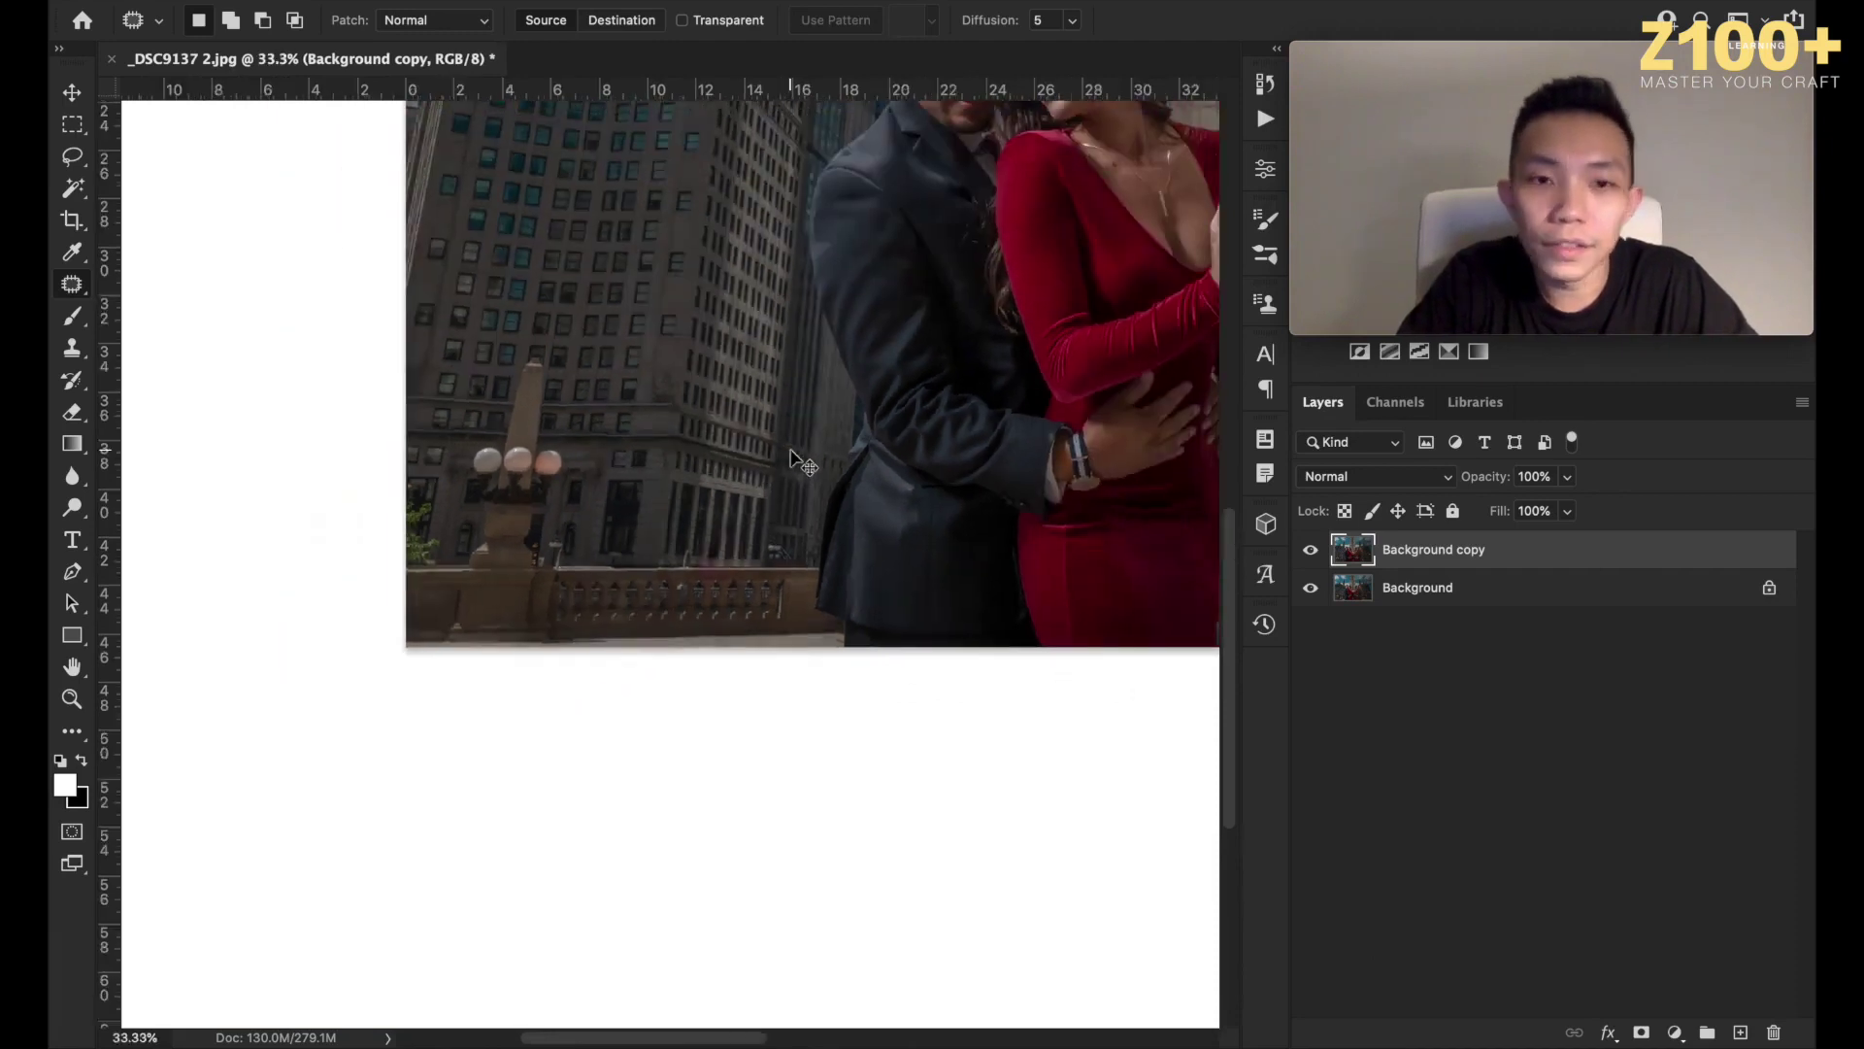
Look over the lower part of the photo for remaining bystanders and compare the man's jacket hem with its reflection.
key(ctrl+minus)
key(ctrl+minus)
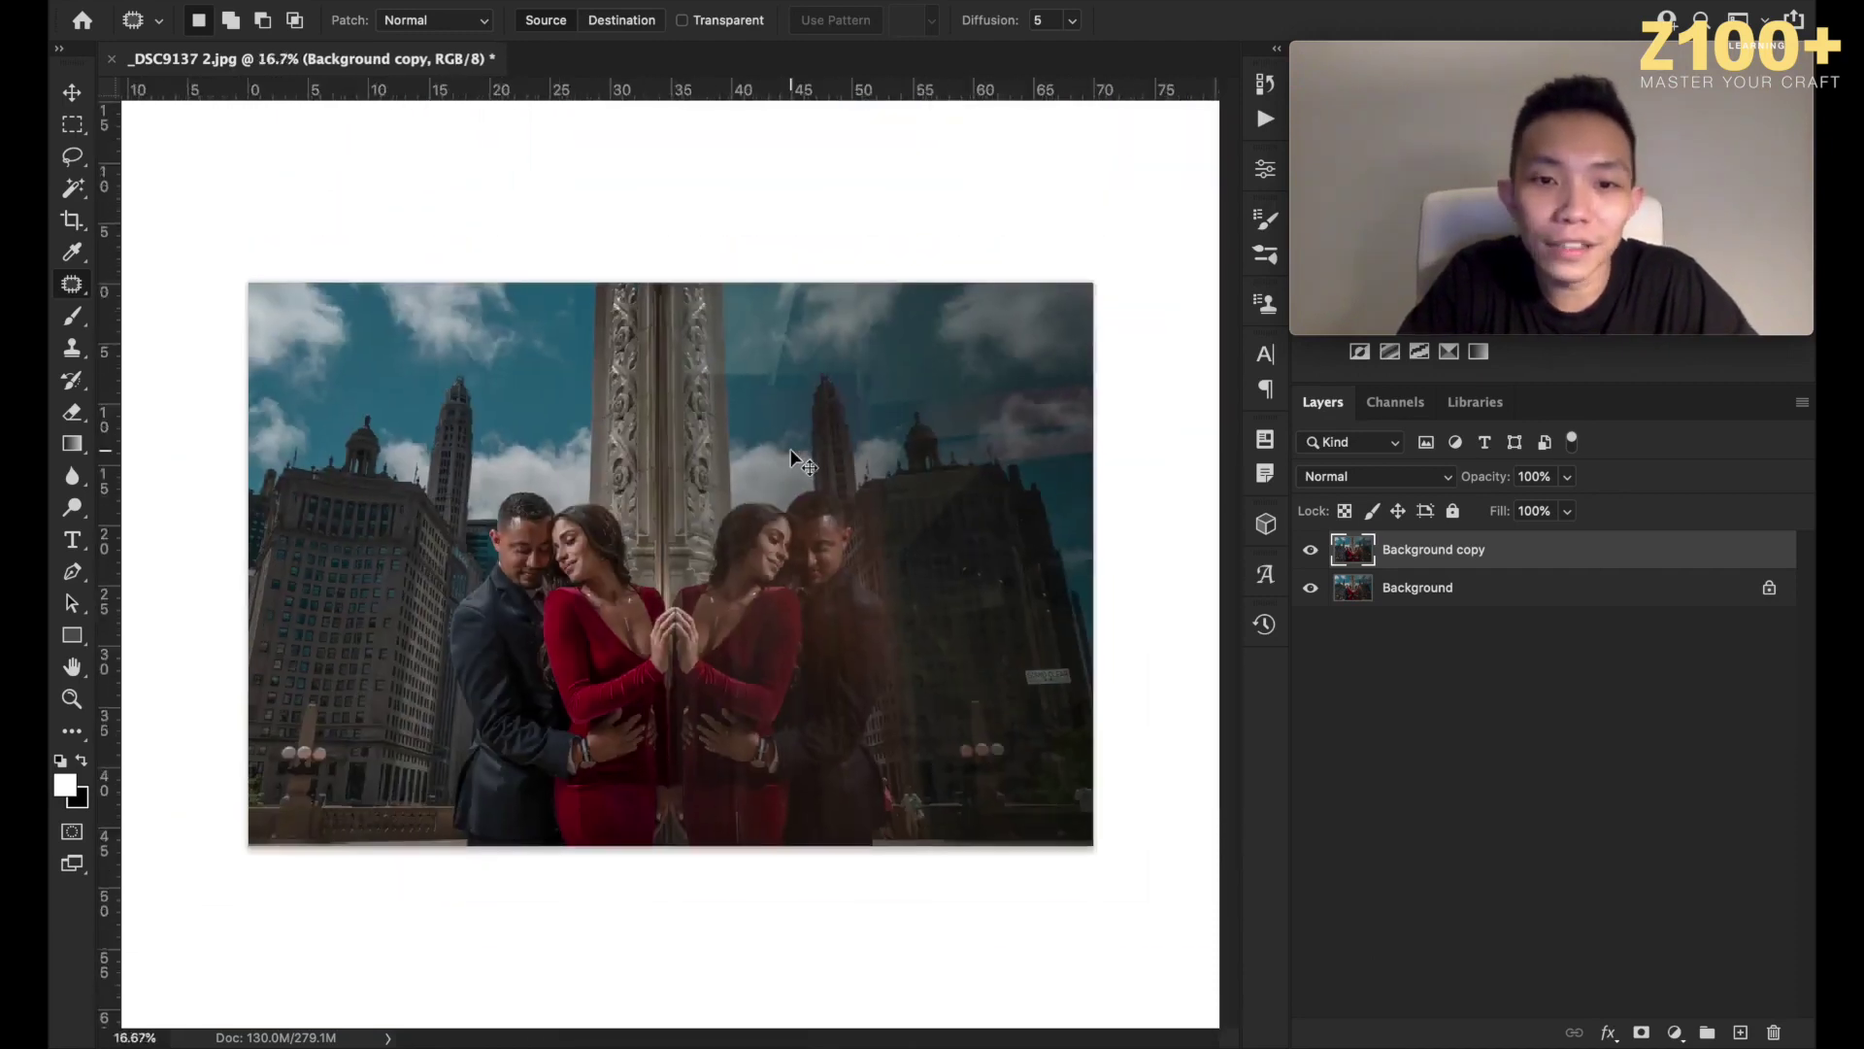
key(ctrl+plus)
key(ctrl+plus)
key(ctrl+plus)
key(ctrl+plus)
key(ctrl+plus)
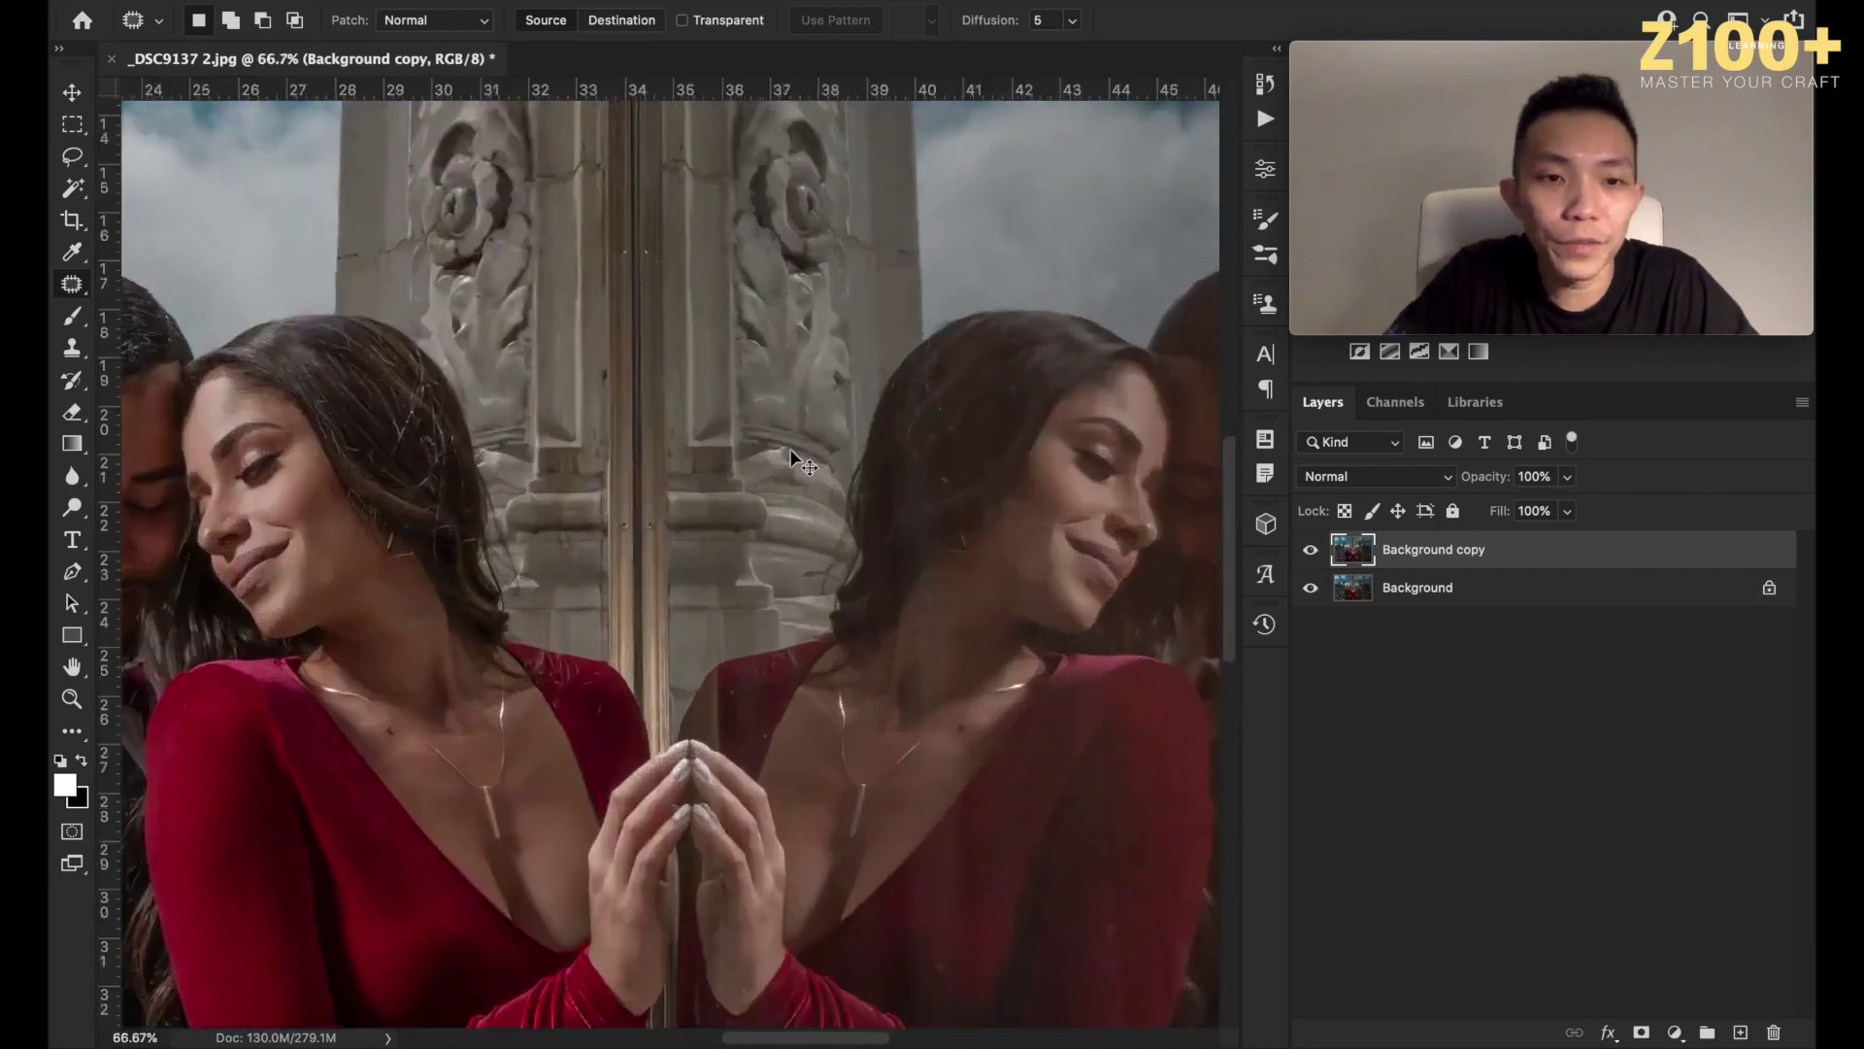
scroll(792, 454, down, 10)
scroll(791, 454, right, 10)
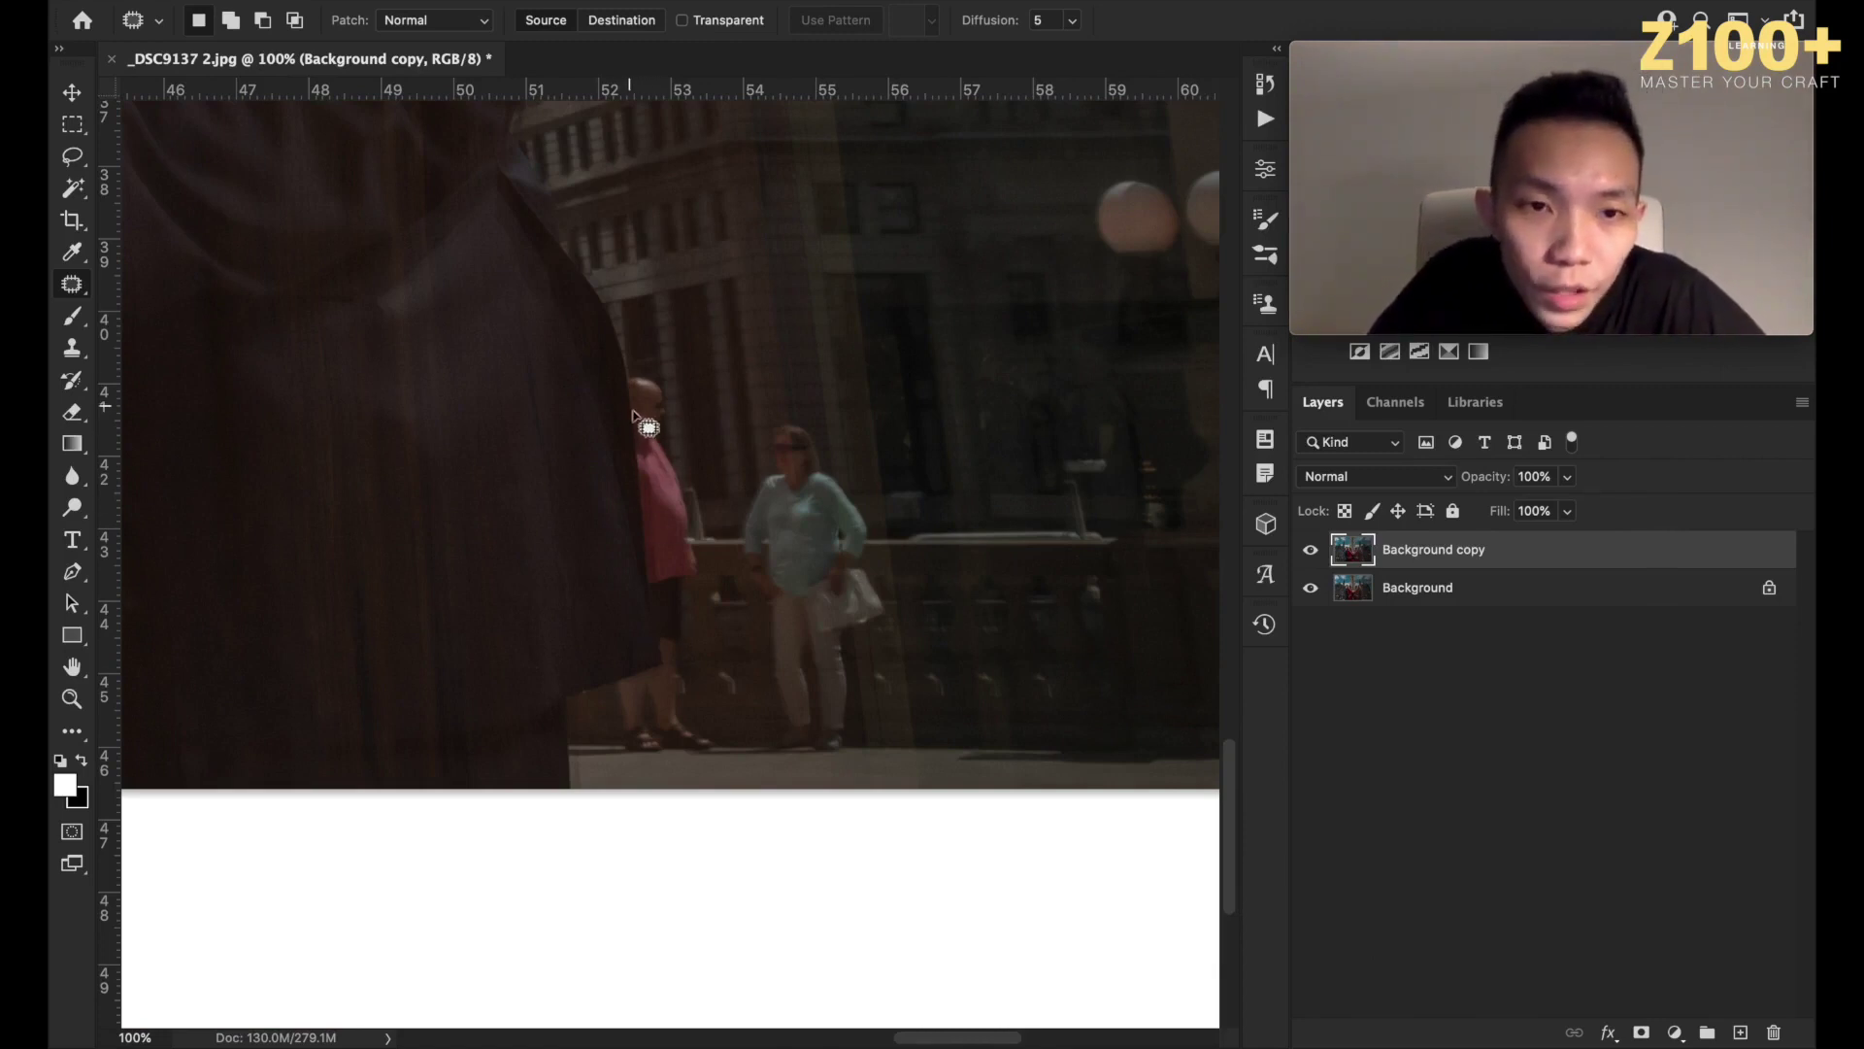
scroll(657, 676, left, 15)
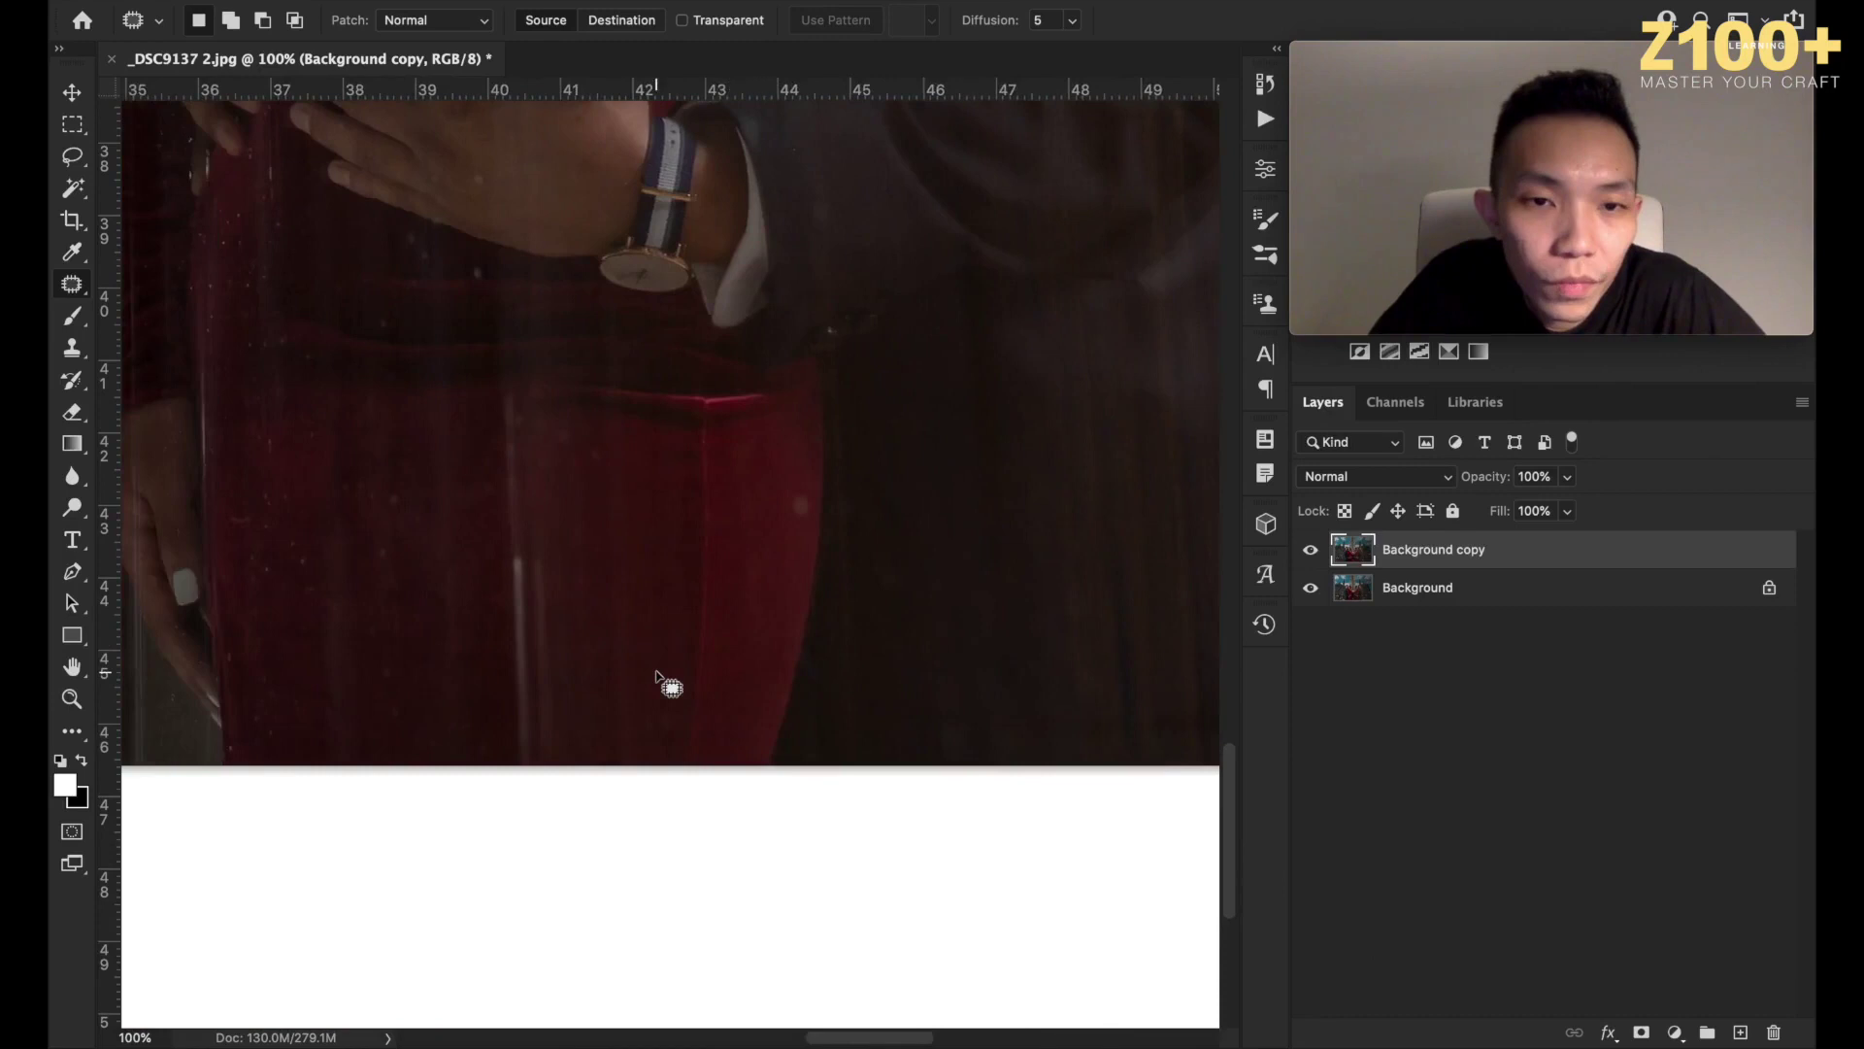
scroll(656, 677, left, 5)
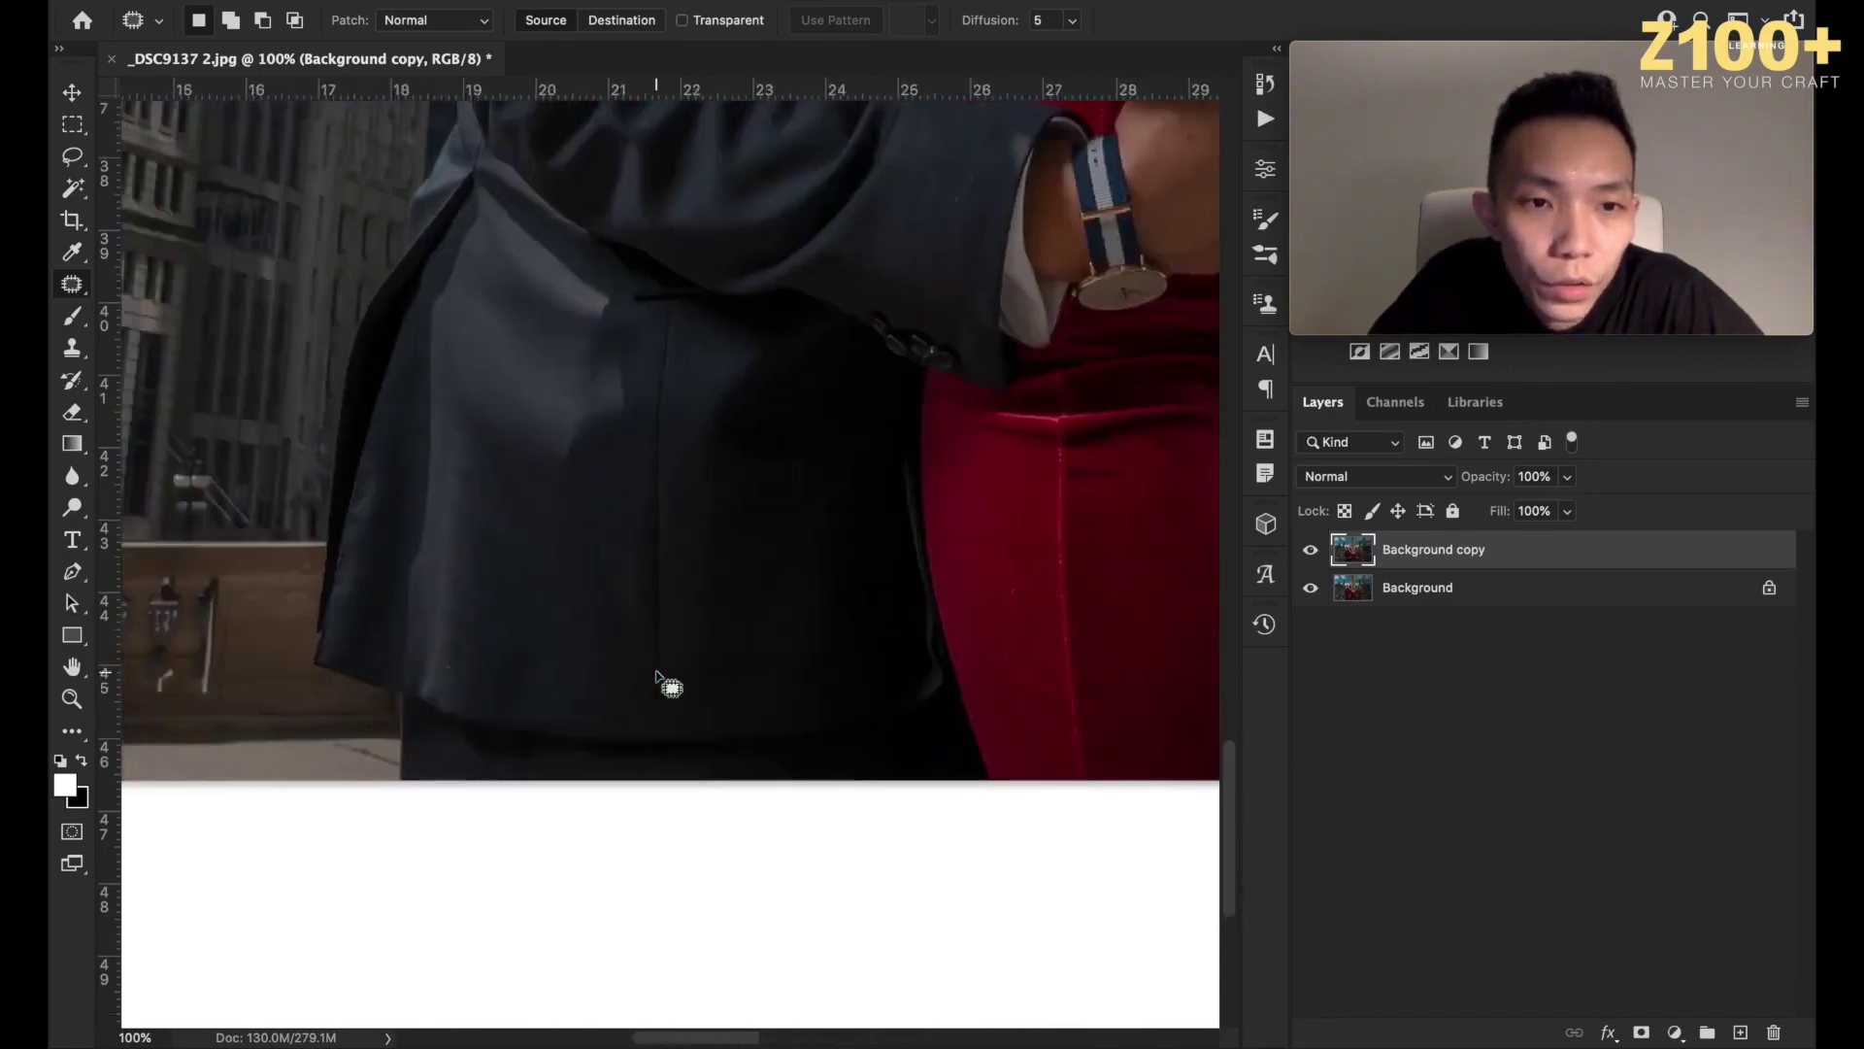
Remove the reflected bystander in the pink shirt with a Content-Aware Fill, deselect, and patch the reflected jacket hem beside that spot.
scroll(472, 527, right, 18)
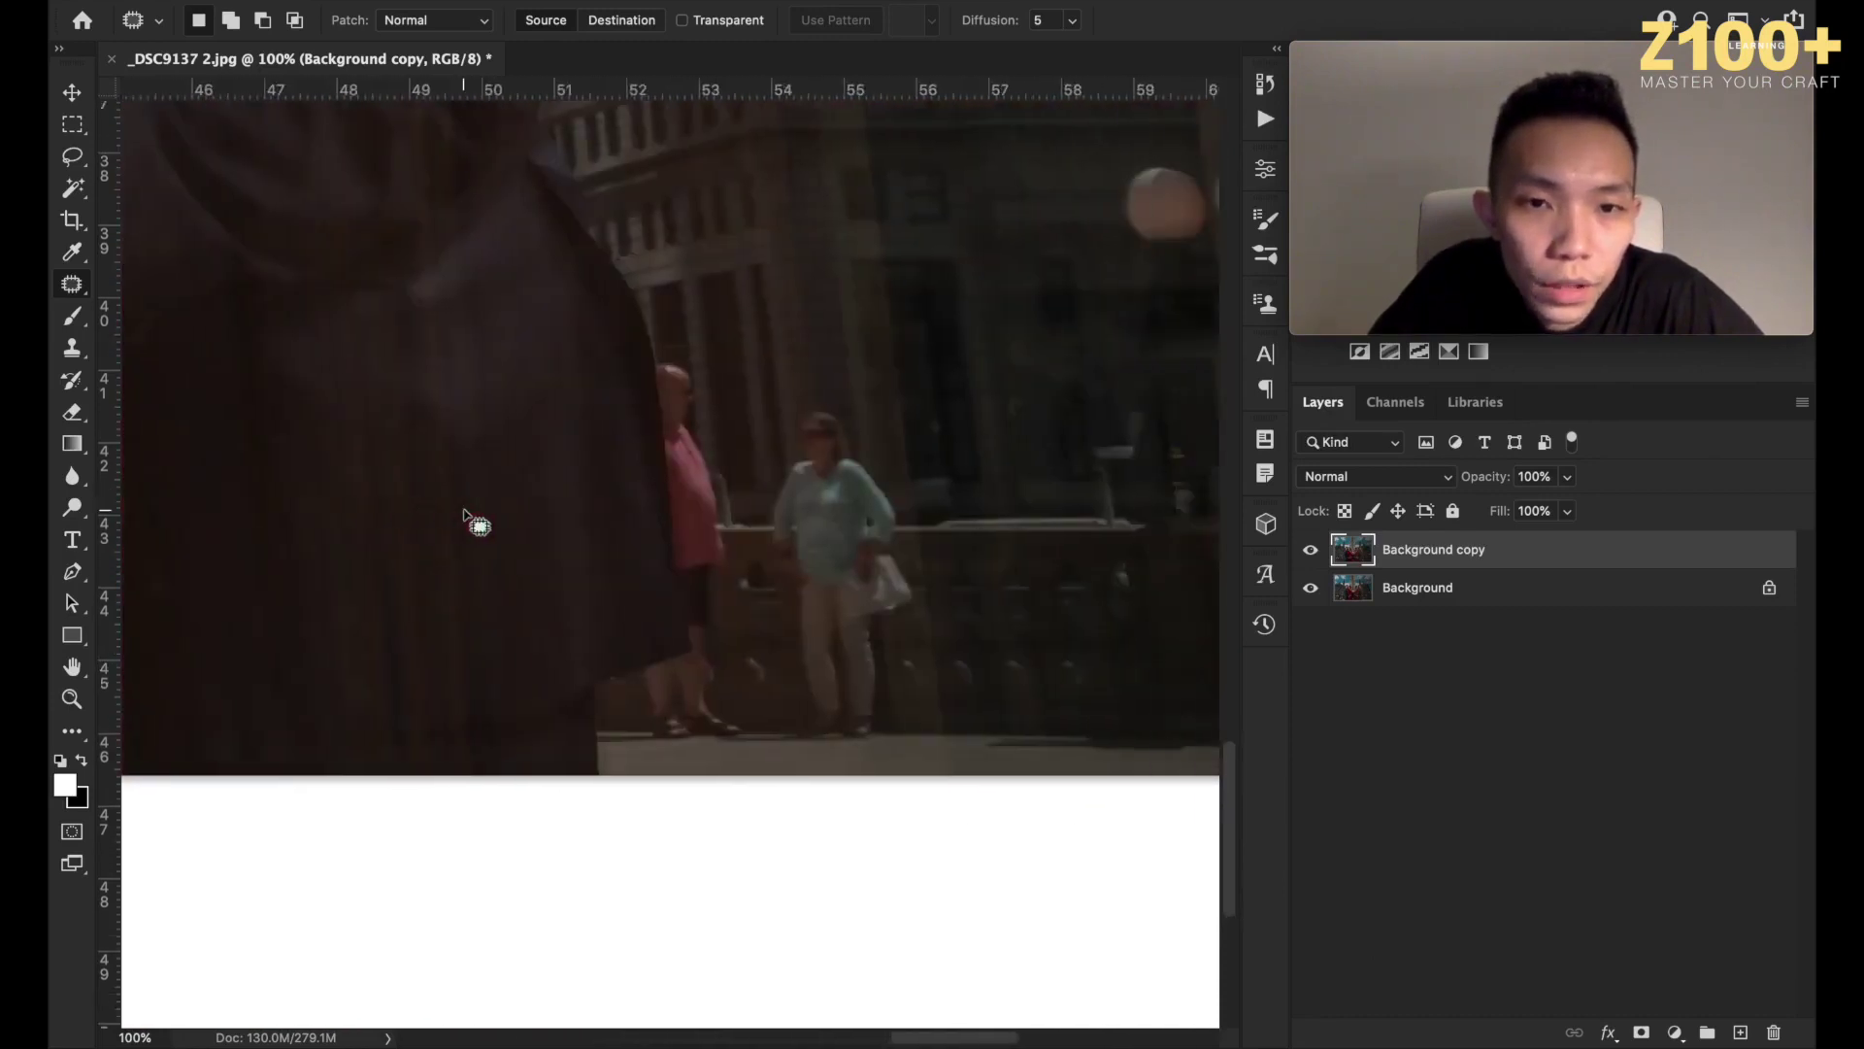
mouse_move(651, 362)
mouse_down()
mouse_move(752, 737)
mouse_move(707, 753)
mouse_move(642, 743)
mouse_move(634, 706)
mouse_move(634, 666)
mouse_move(671, 633)
mouse_move(663, 475)
mouse_up()
key(shift+BackSpace)
key(Escape)
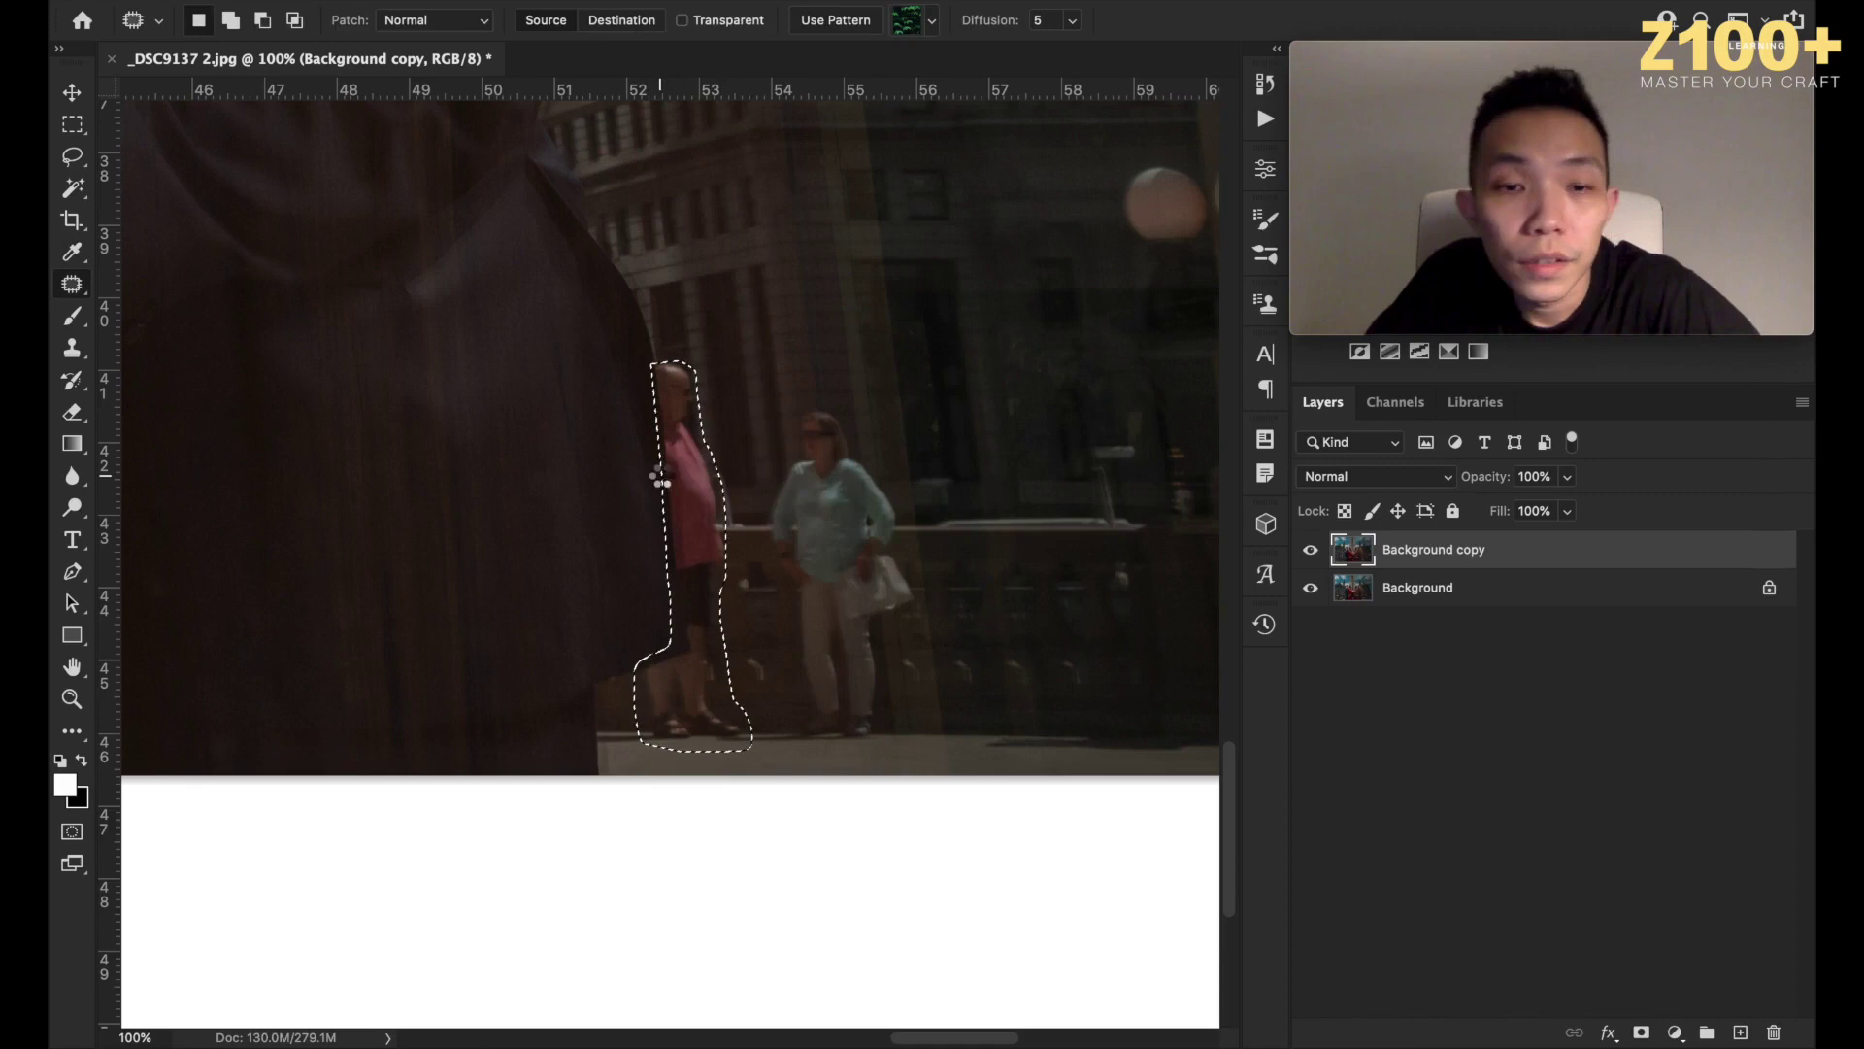
mouse_move(774, 512)
mouse_down()
mouse_move(853, 553)
mouse_move(824, 503)
mouse_move(778, 518)
mouse_up()
key(ctrl+d)
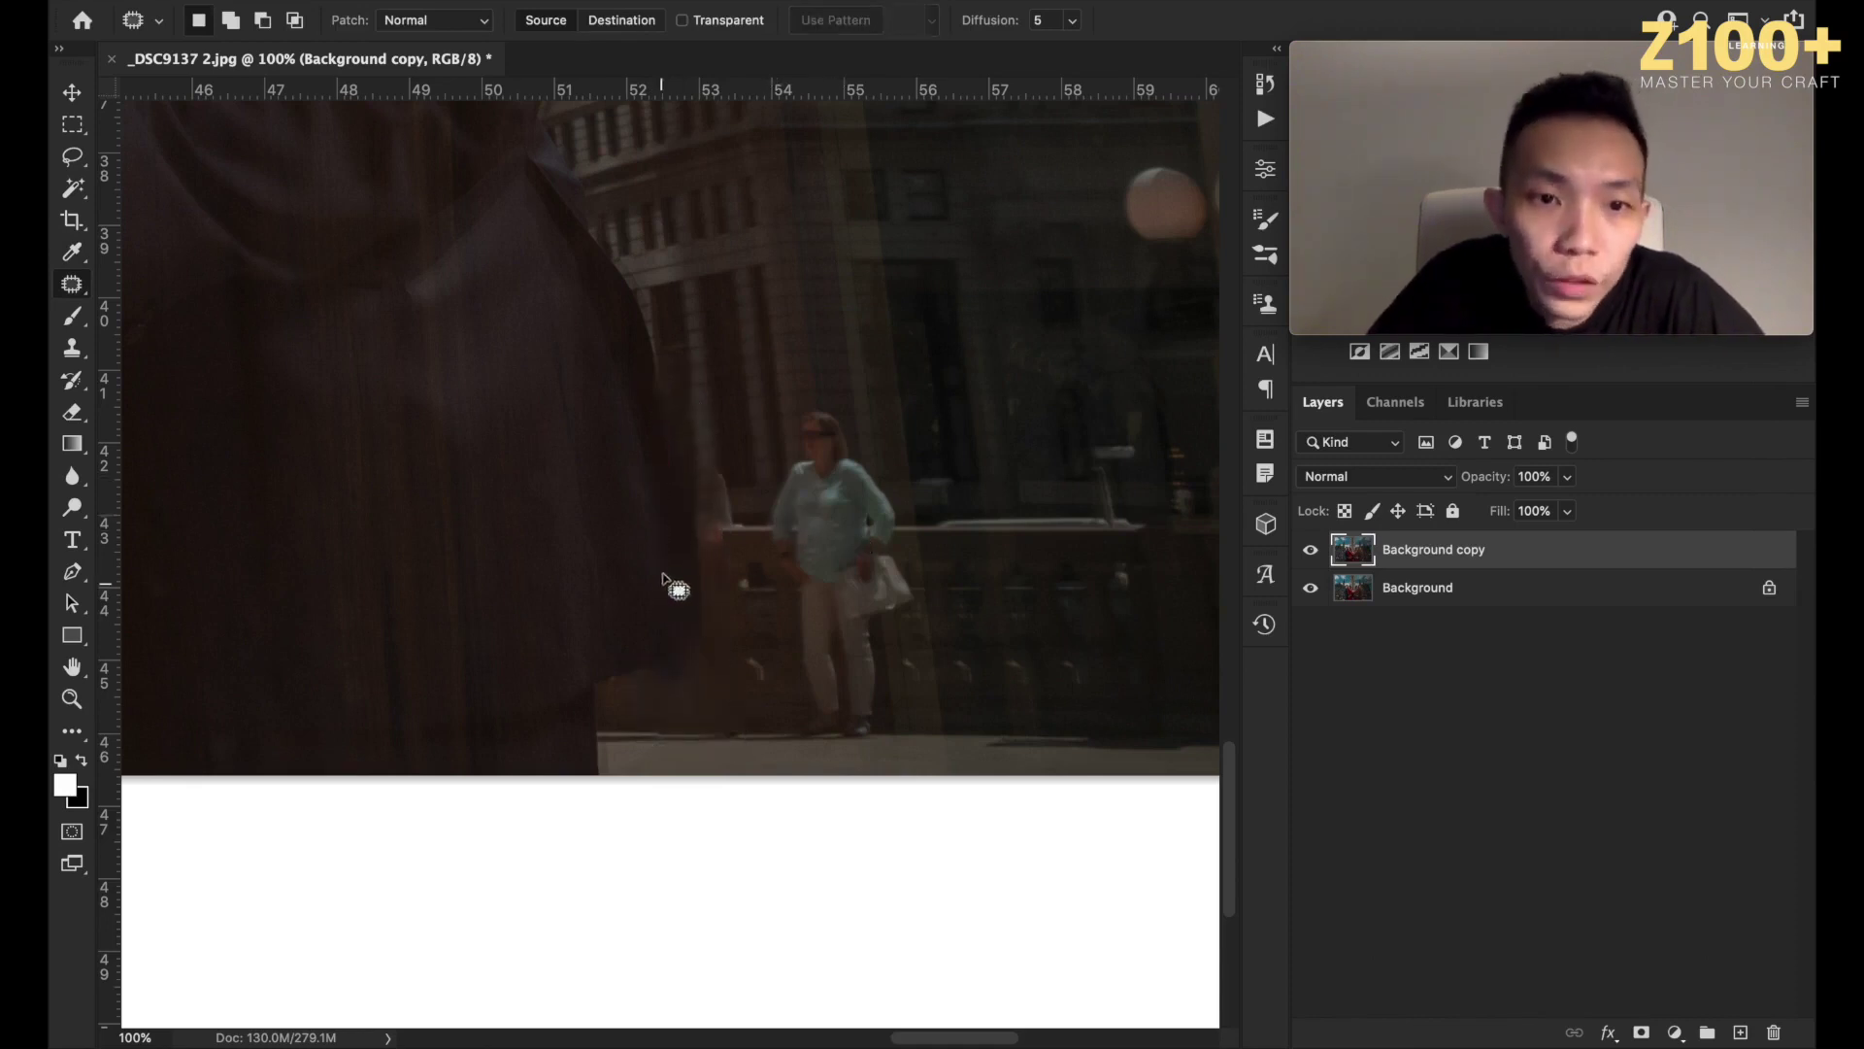
mouse_move(687, 643)
mouse_down()
mouse_move(633, 678)
mouse_move(696, 685)
mouse_move(650, 683)
mouse_up()
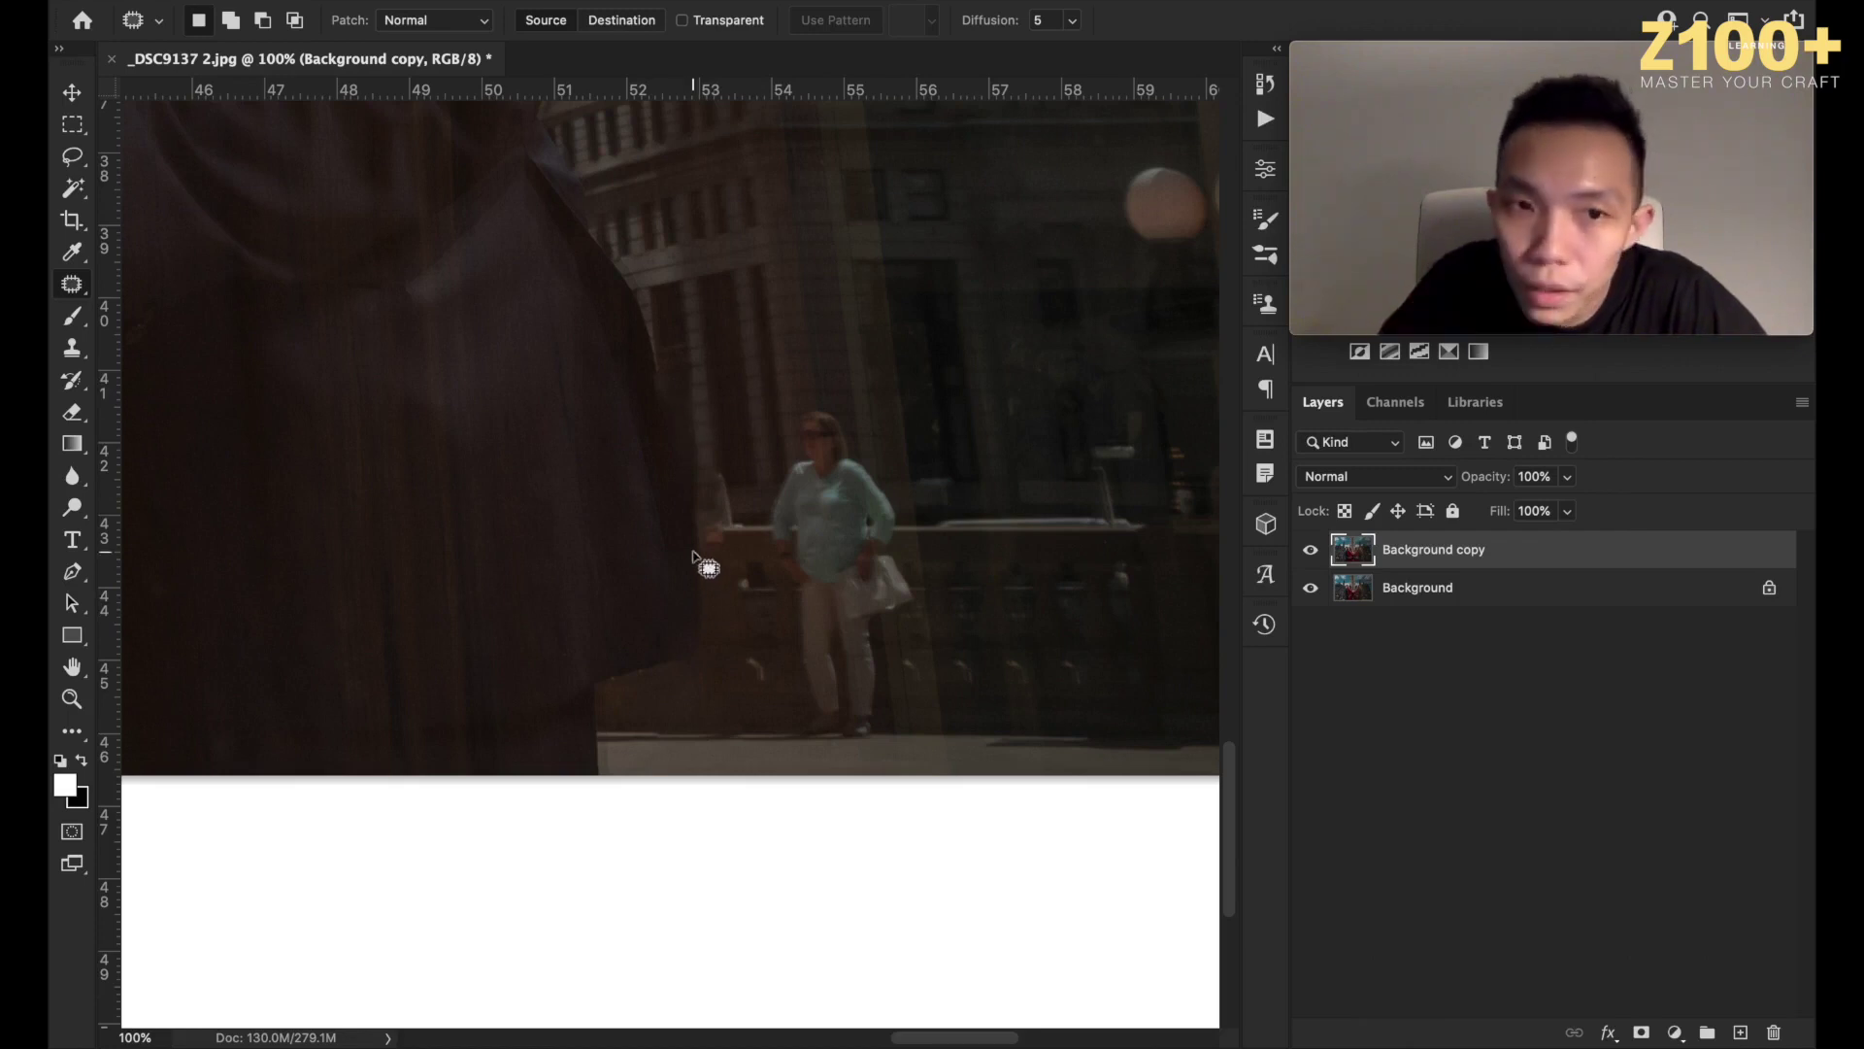
Outline the reflected woman in the light-blue top and remove her with a Content-Aware Fill at 100% opacity.
mouse_move(828, 406)
mouse_down()
mouse_move(763, 526)
mouse_move(795, 614)
mouse_move(799, 740)
mouse_move(853, 752)
mouse_move(879, 746)
mouse_move(879, 630)
mouse_move(925, 590)
mouse_move(855, 427)
mouse_up()
key(shift+BackSpace)
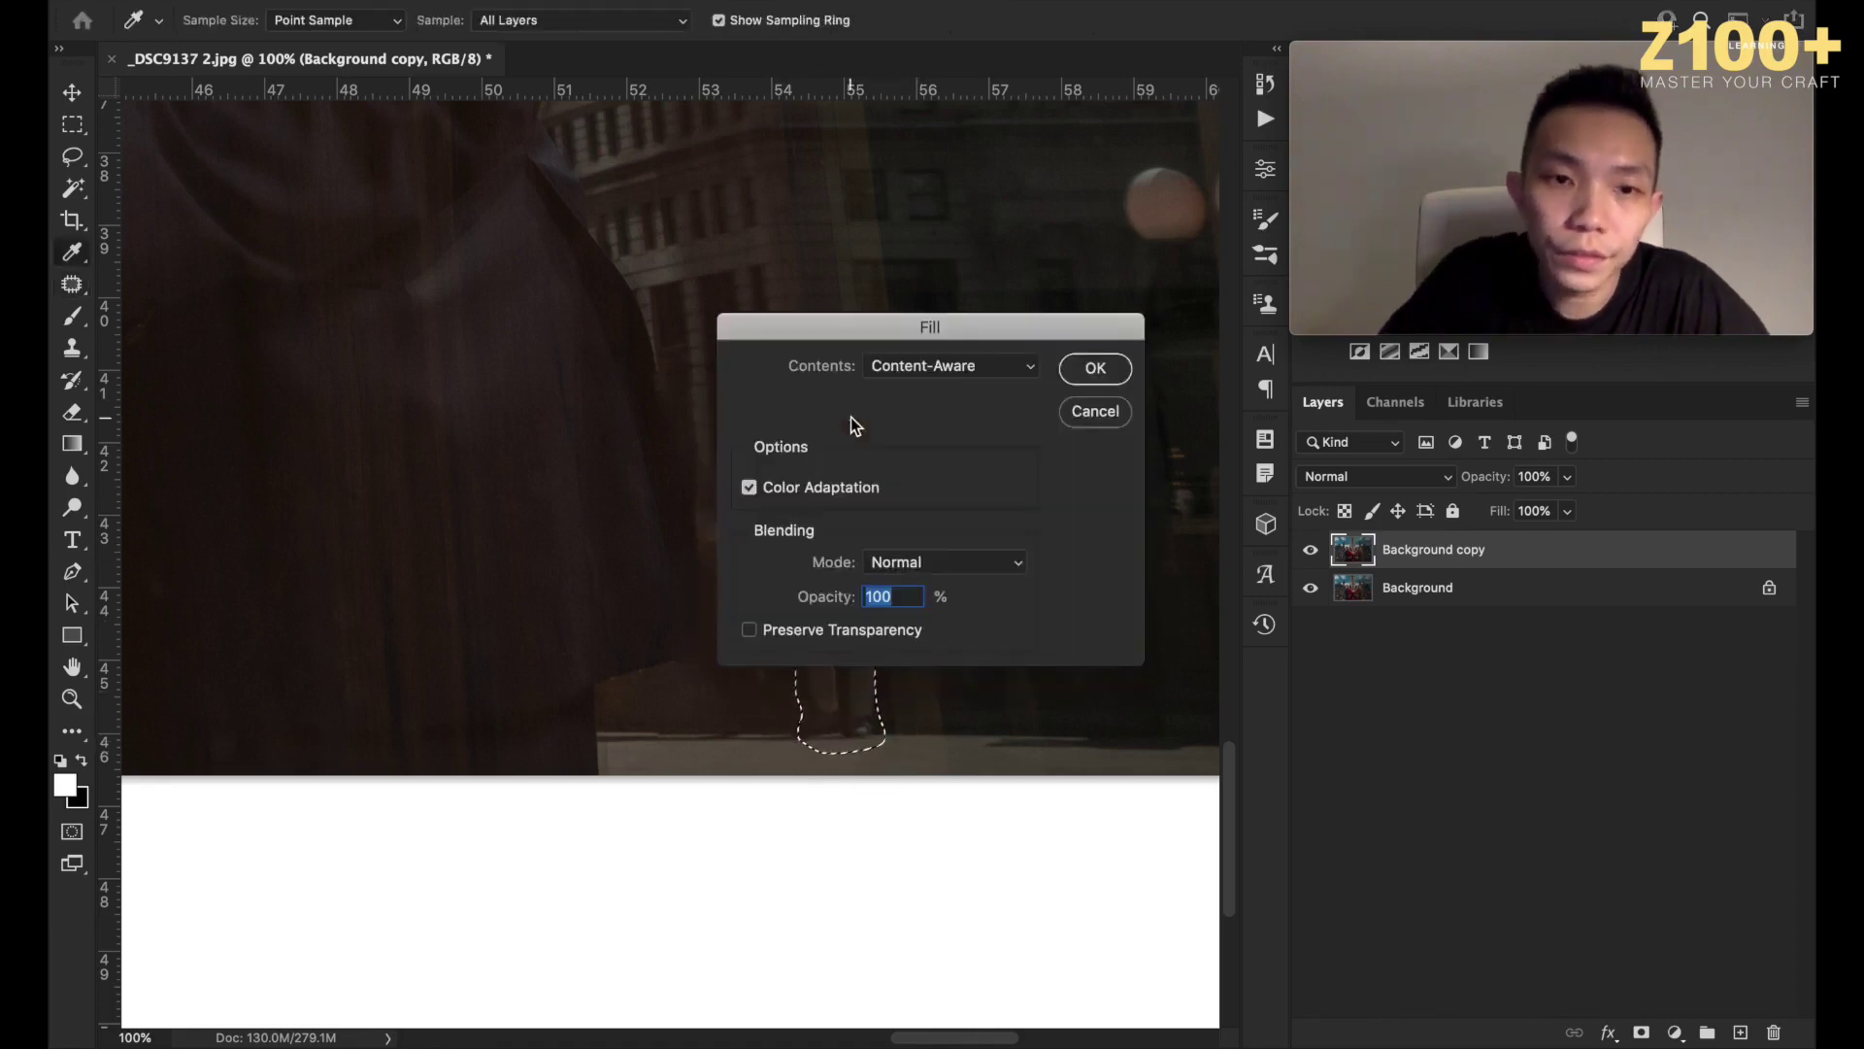
key(Escape)
drag(852, 423, 987, 499)
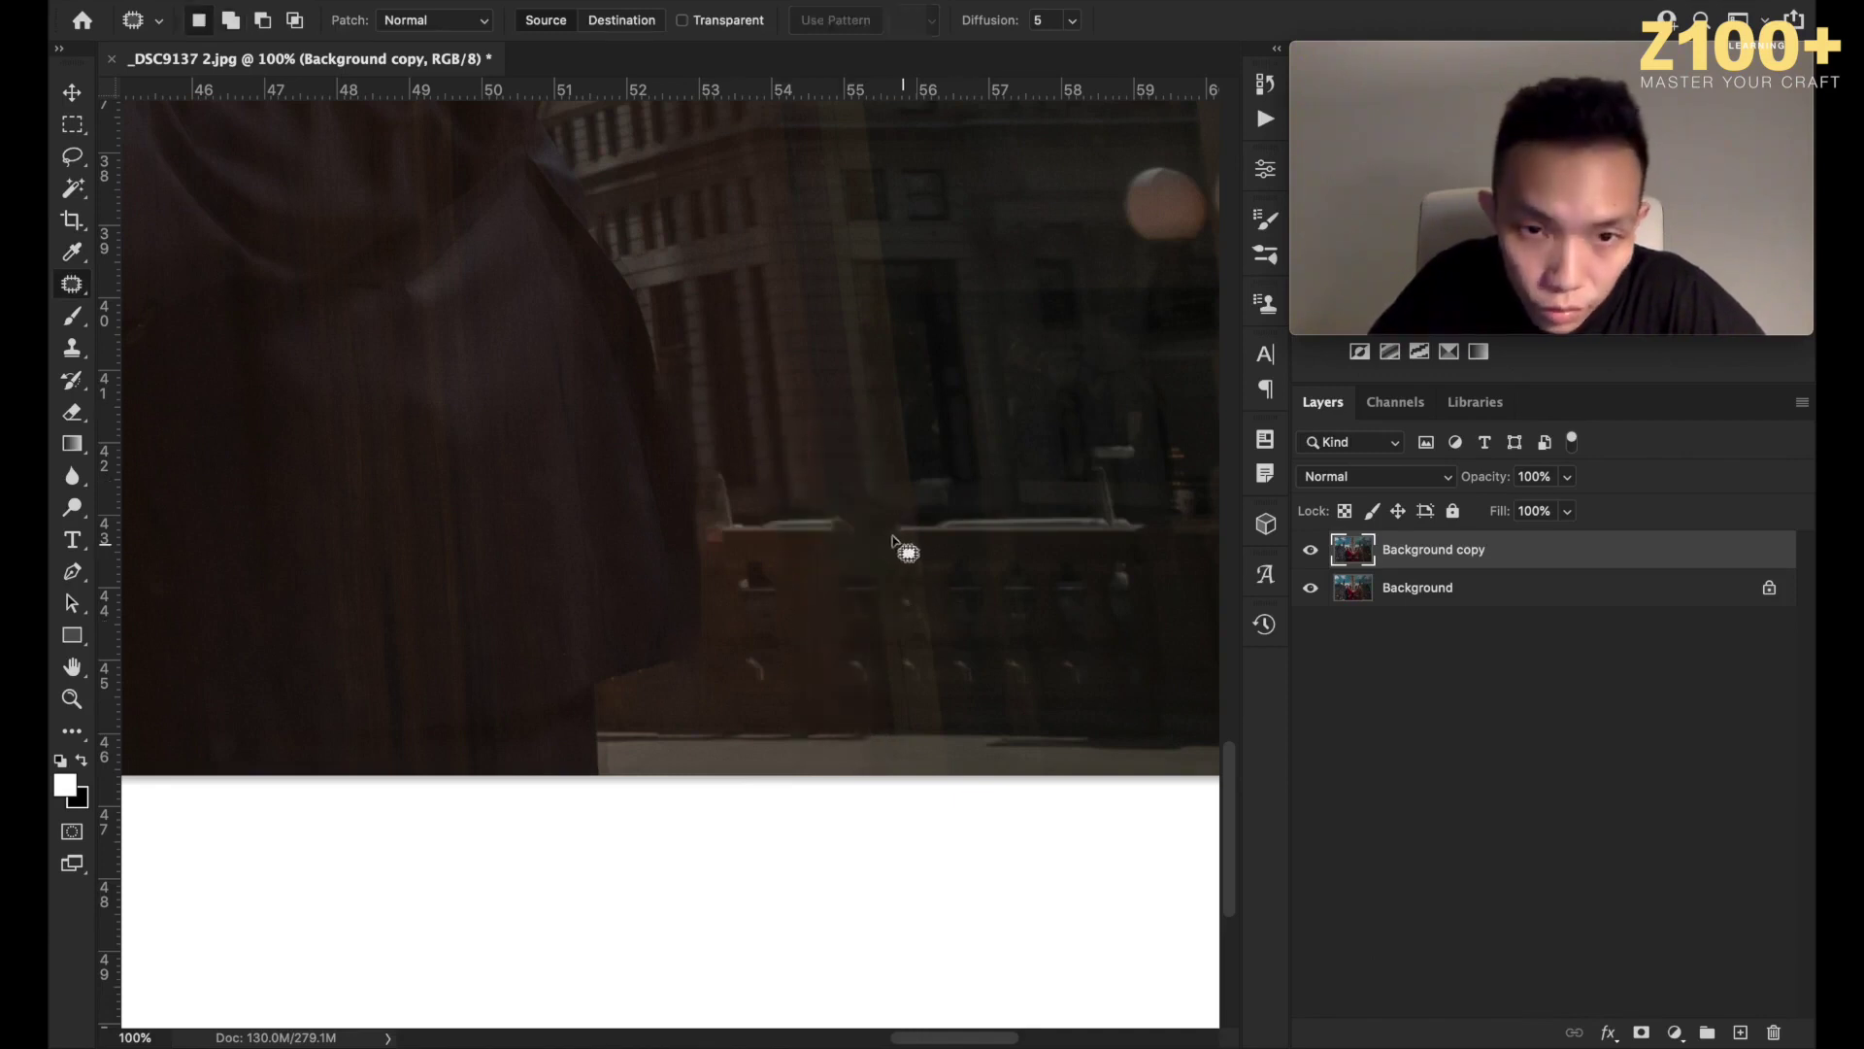
Fill the pinkish remnant on the ledge beside the reflected jacket with Content-Aware, and deselect.
mouse_move(734, 532)
mouse_down()
mouse_move(707, 512)
mouse_move(716, 529)
mouse_up()
key(shift+BackSpace)
key(Return)
key(ctrl+d)
Outline the bystander in the white shirt at the photo's lower right edge, remove the figure with a Content-Aware Fill and deselect.
key(ctrl+minus)
key(ctrl+minus)
key(ctrl+minus)
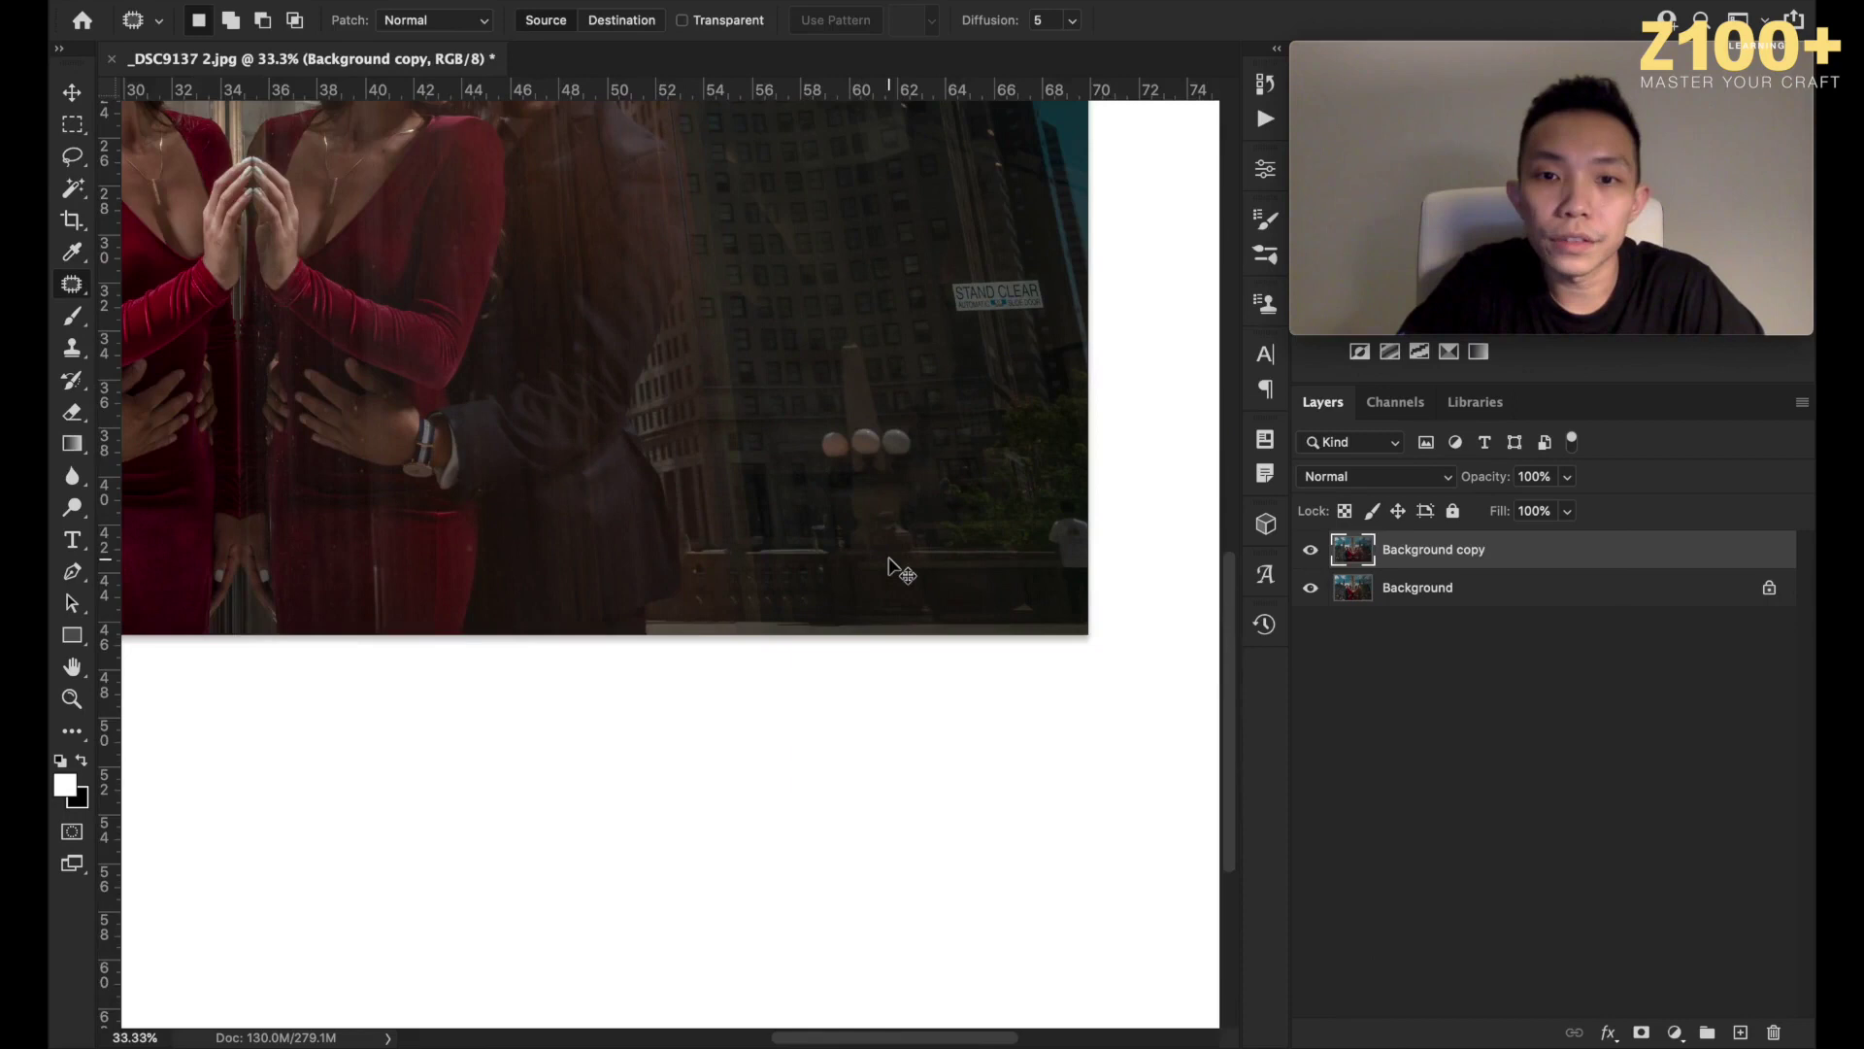
key(ctrl+plus)
key(ctrl+plus)
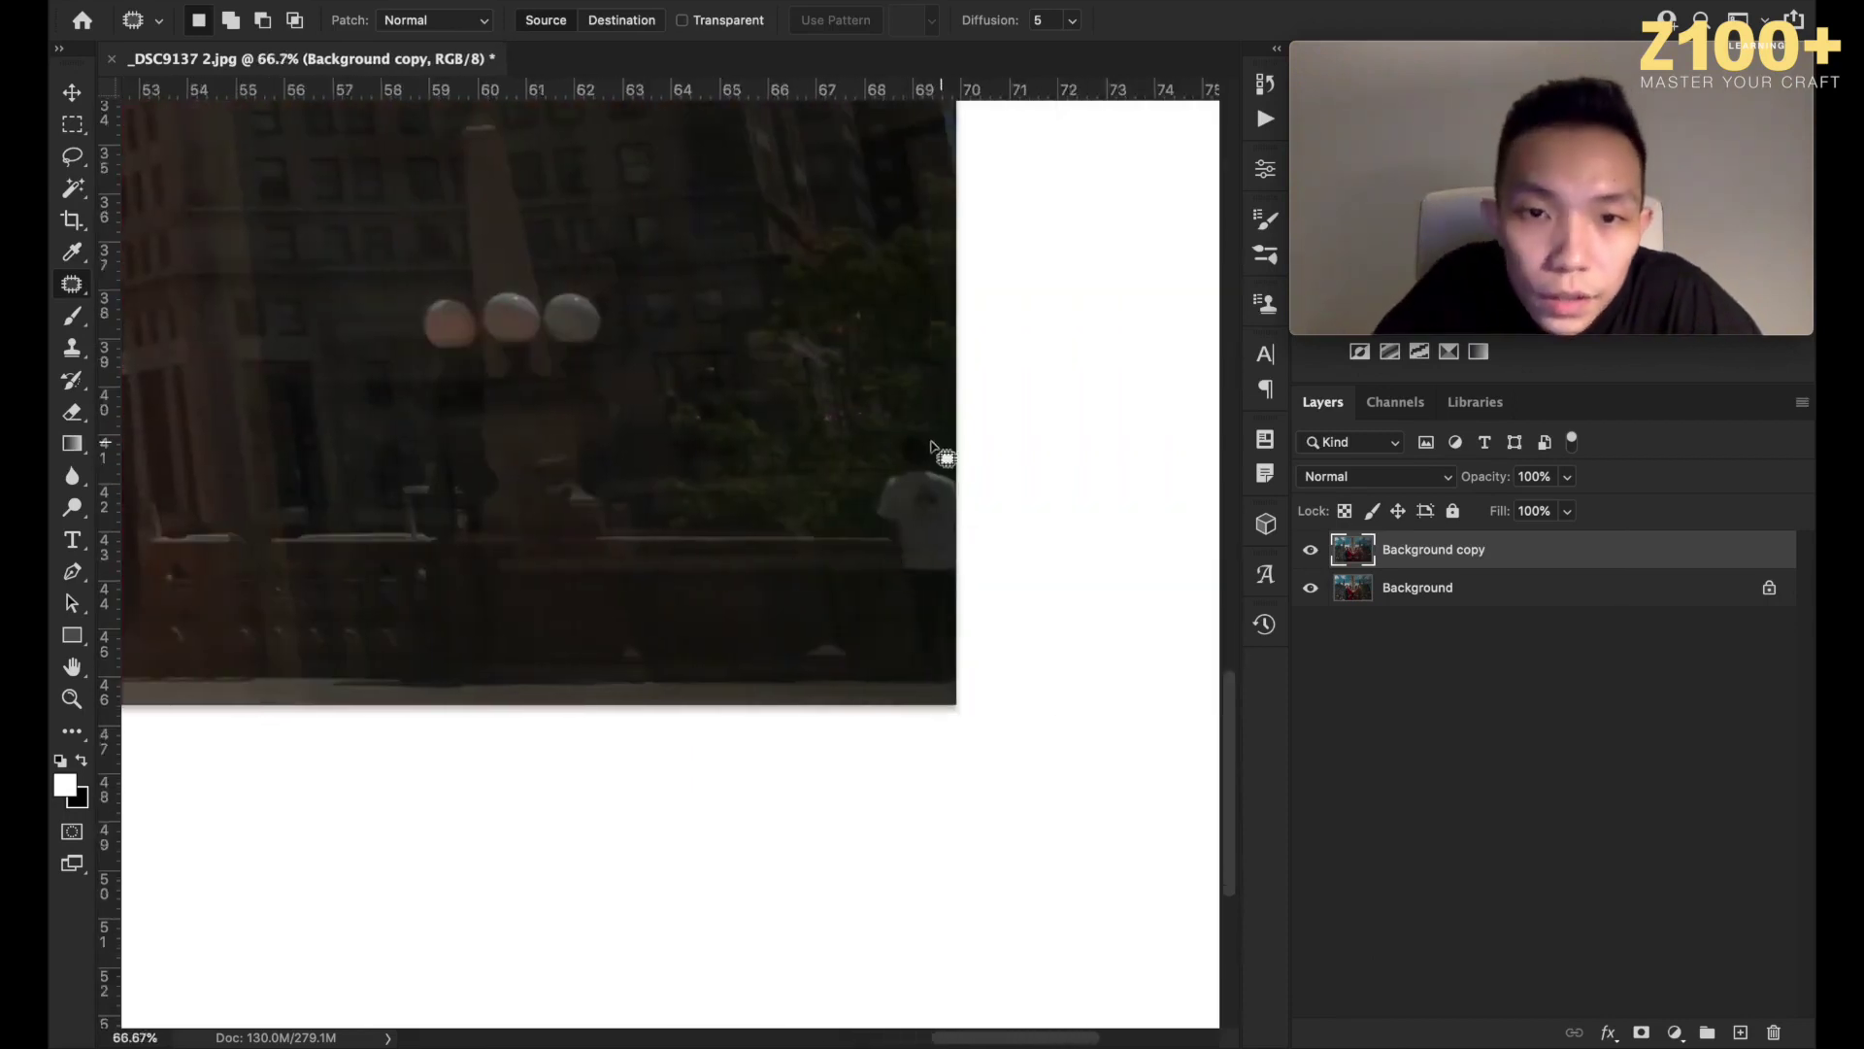
mouse_move(927, 435)
mouse_down()
mouse_move(867, 476)
mouse_move(872, 536)
mouse_move(923, 680)
mouse_move(968, 690)
mouse_move(993, 559)
mouse_move(958, 449)
mouse_up()
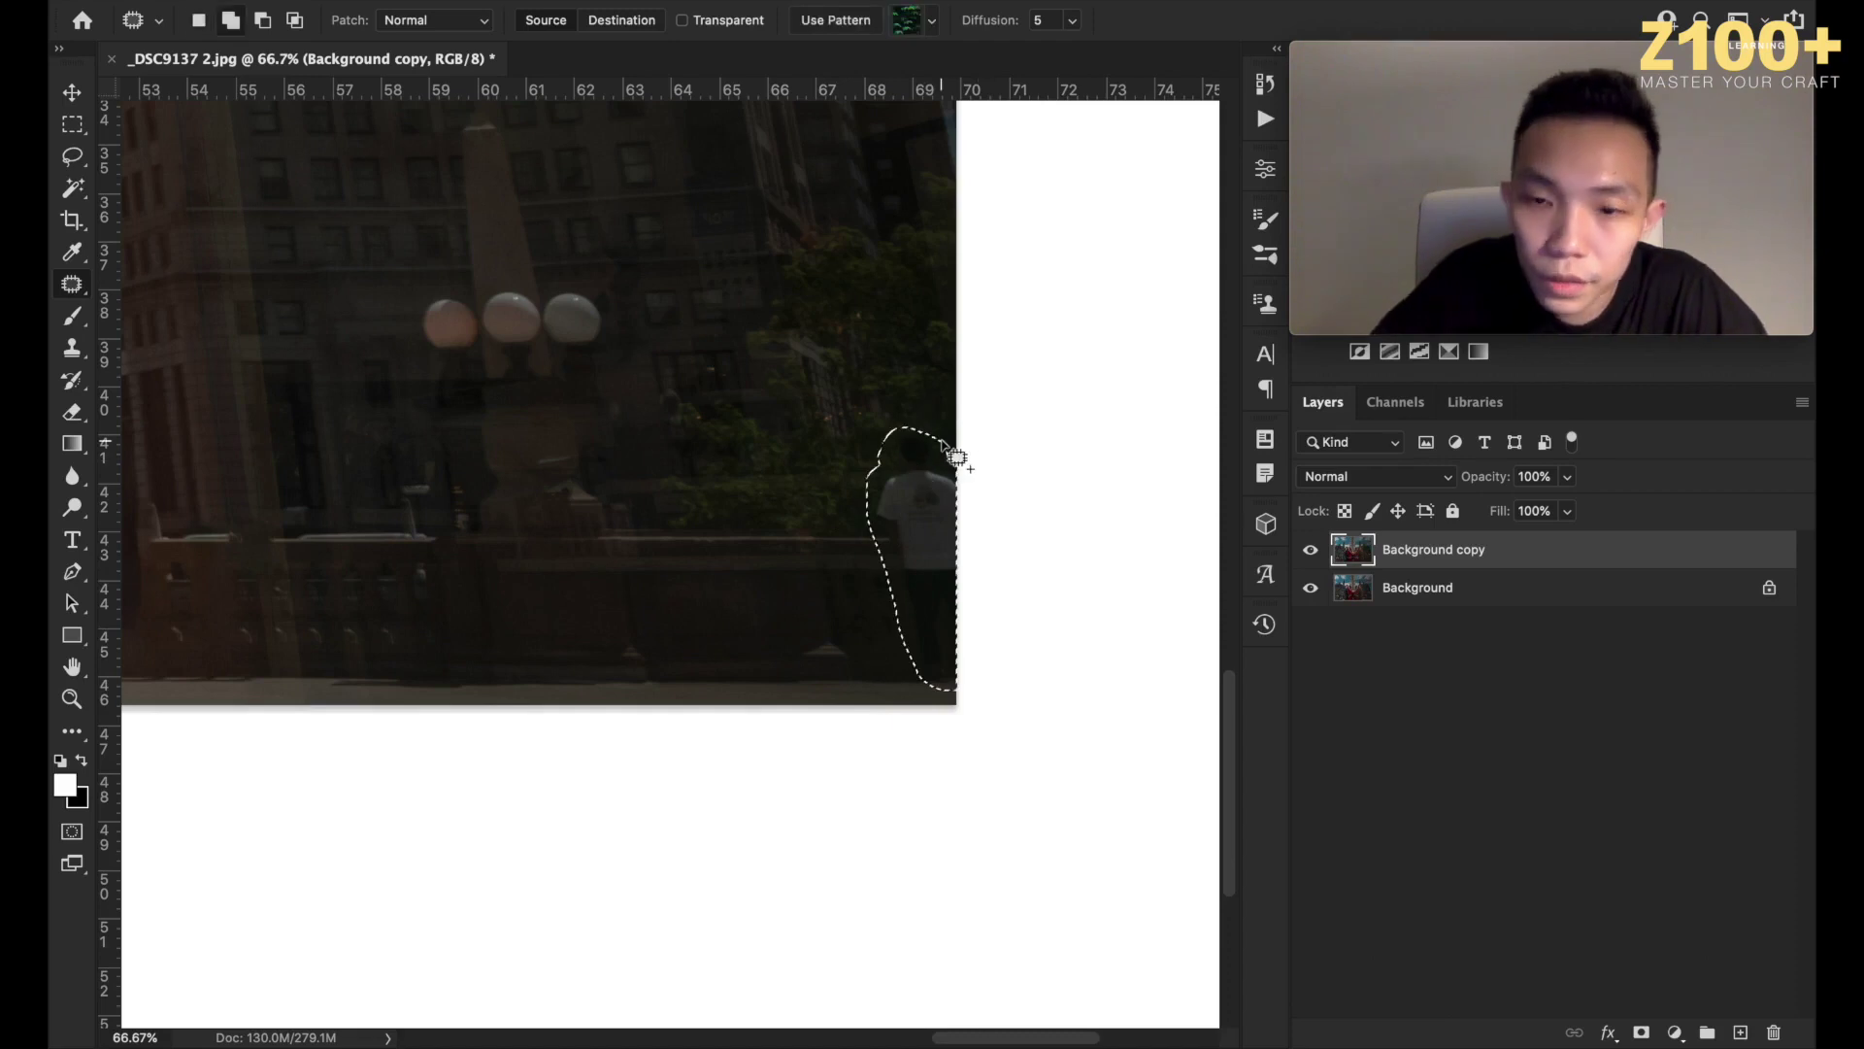
key(shift+BackSpace)
key(Escape)
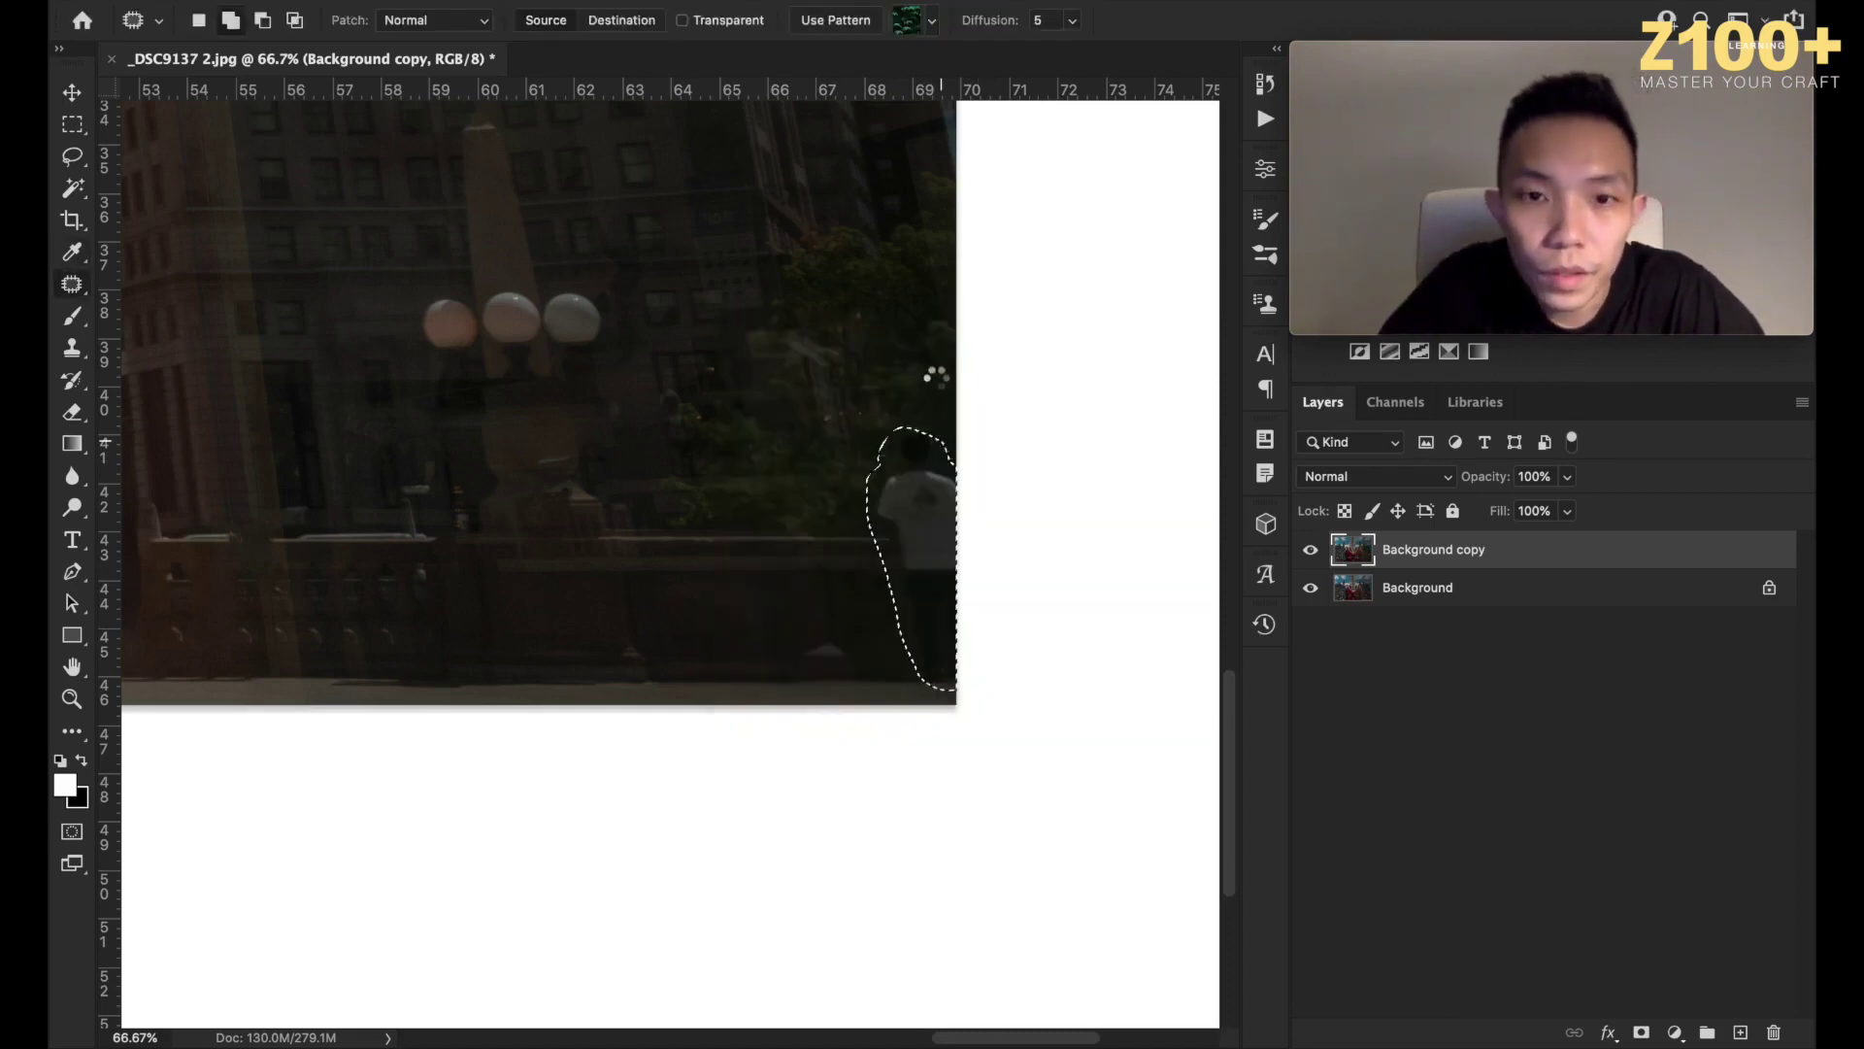
key(super+d)
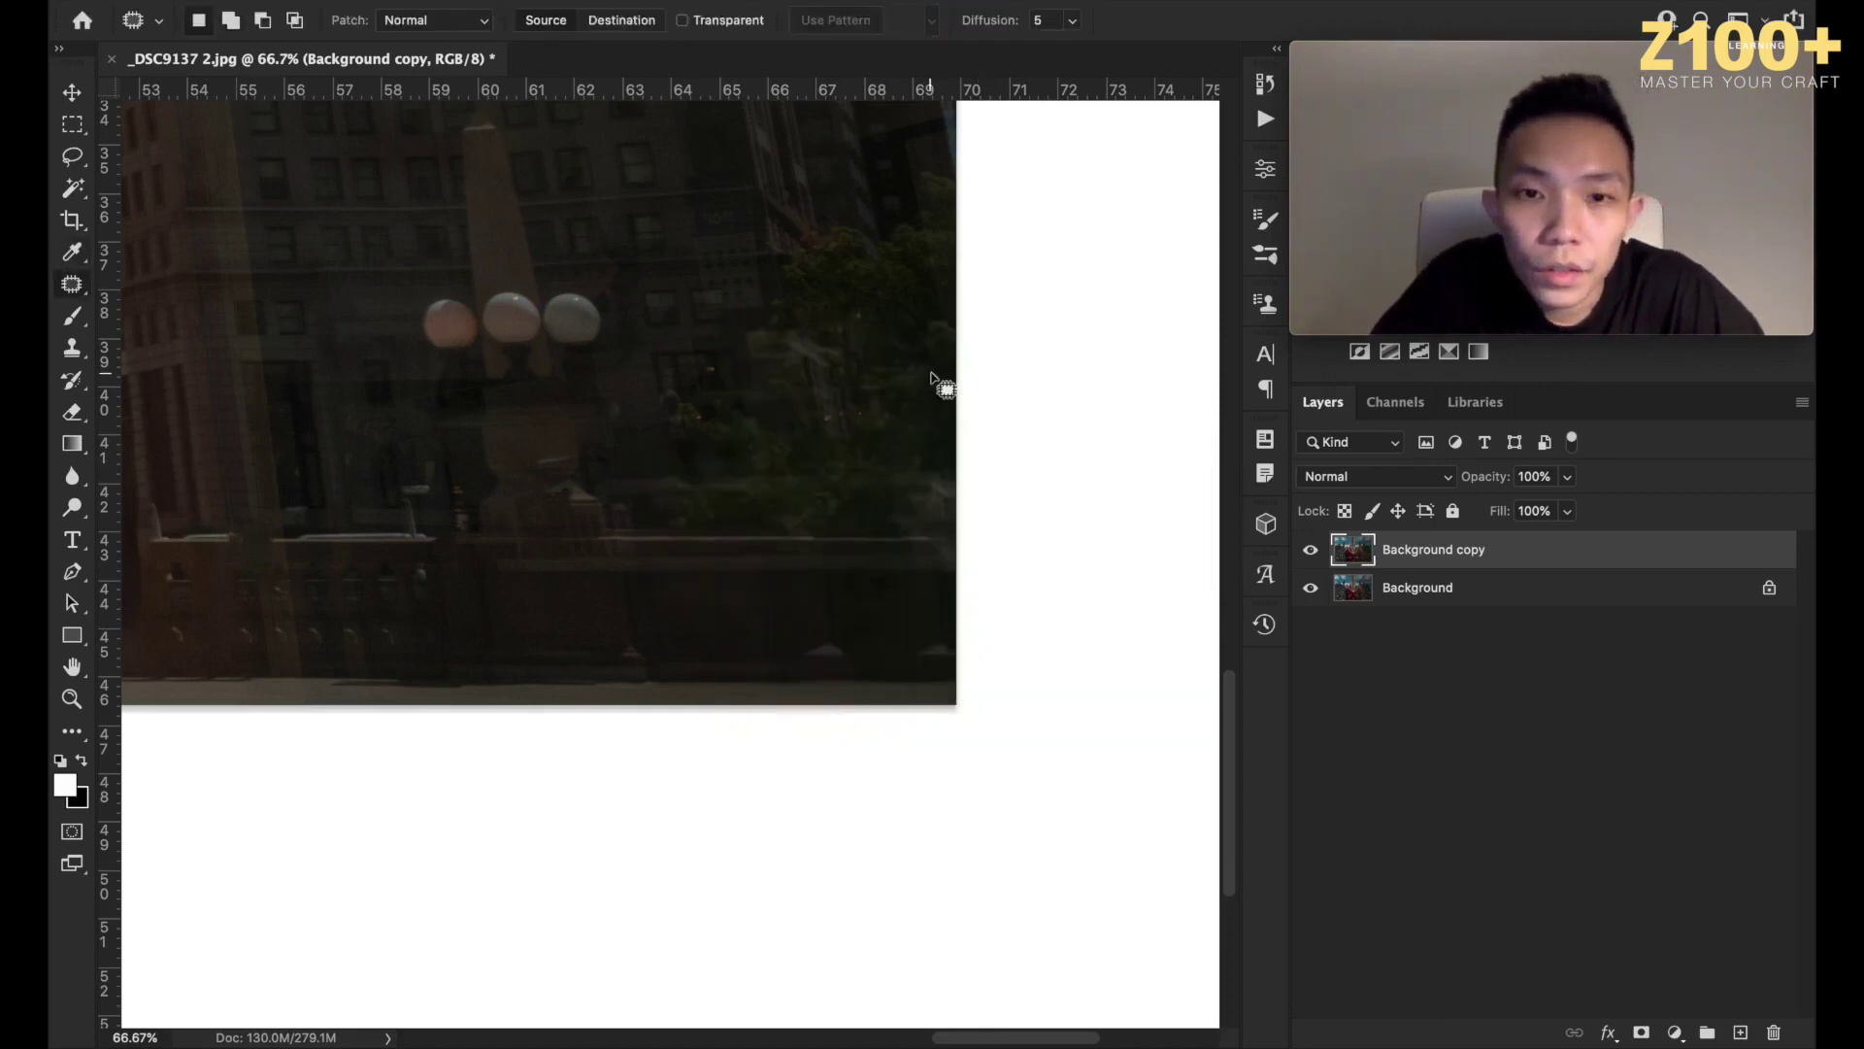
Patch the uneven foliage and ledge where that bystander stood with texture from just beside it, and deselect.
mouse_move(965, 471)
mouse_down()
mouse_move(899, 503)
mouse_move(961, 457)
mouse_up()
drag(935, 527, 869, 529)
key(super+d)
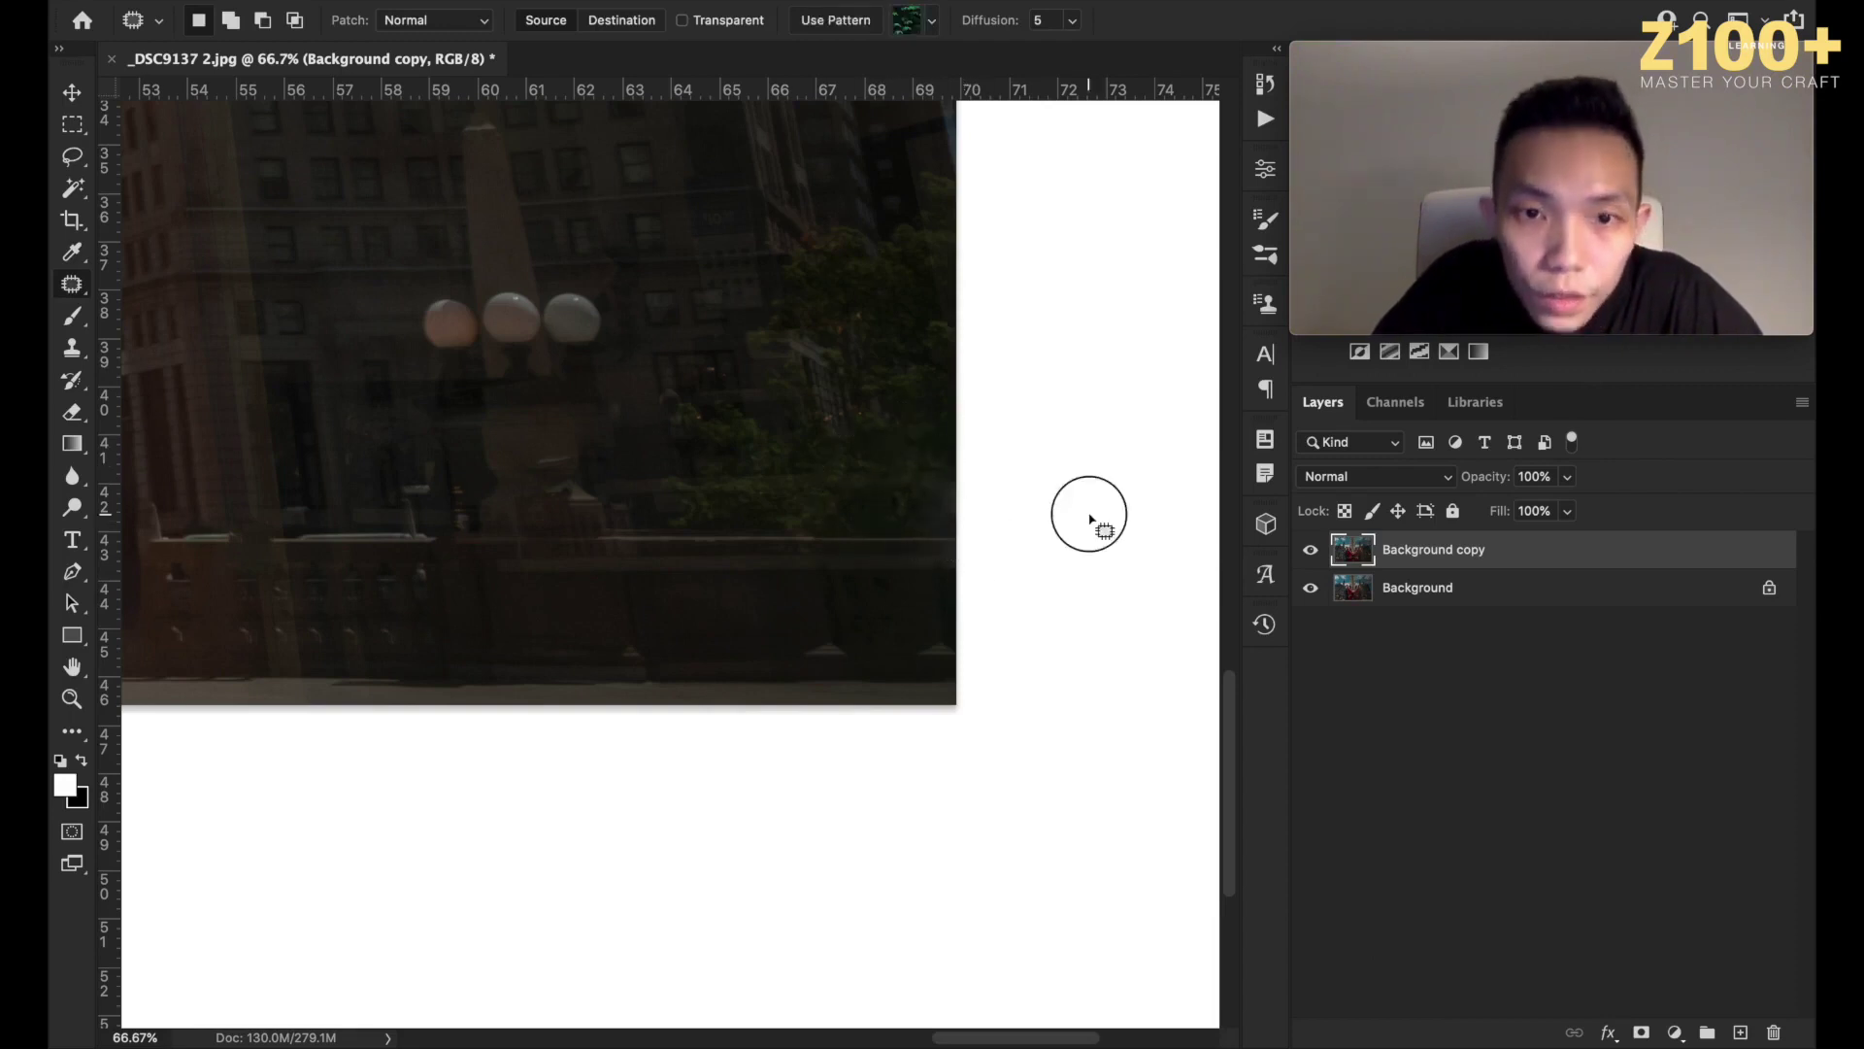
Compare the retouched photo with the original by toggling the visibility of the Background copy layer.
key(super+minus)
key(super+minus)
key(super+minus)
key(super+minus)
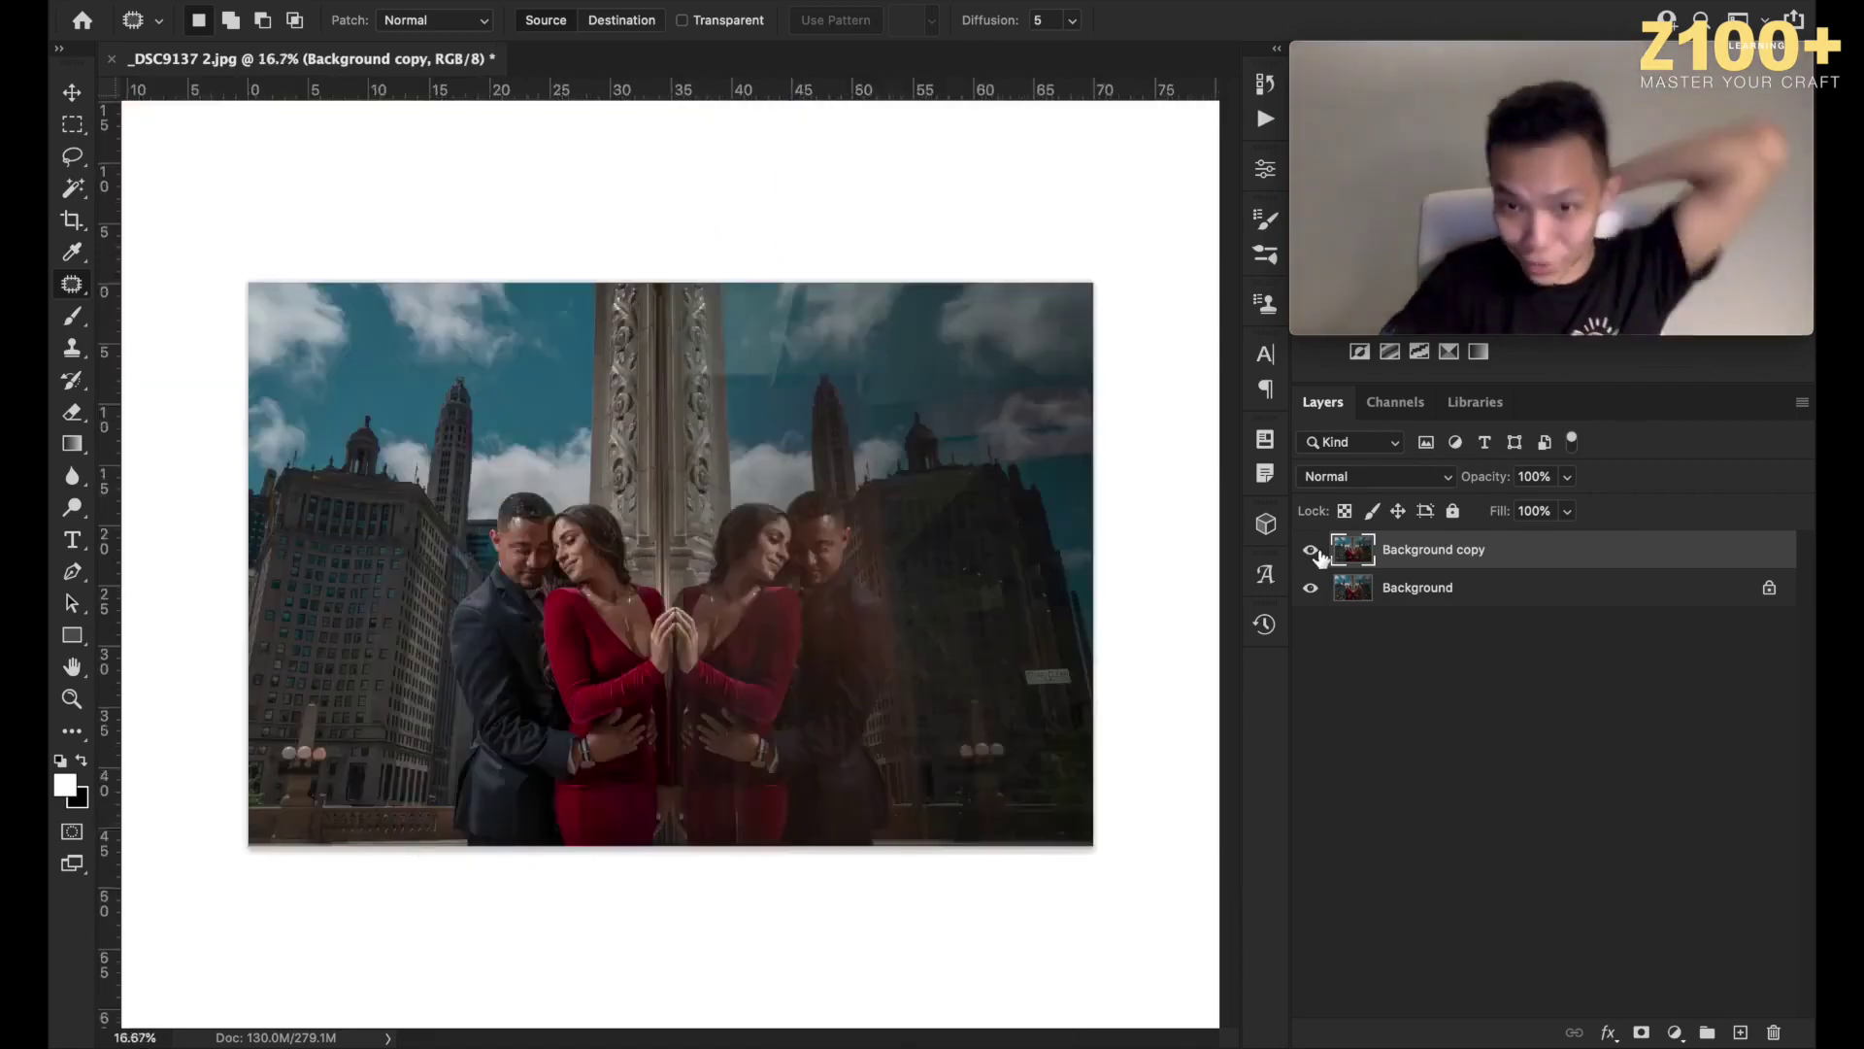
click(1313, 551)
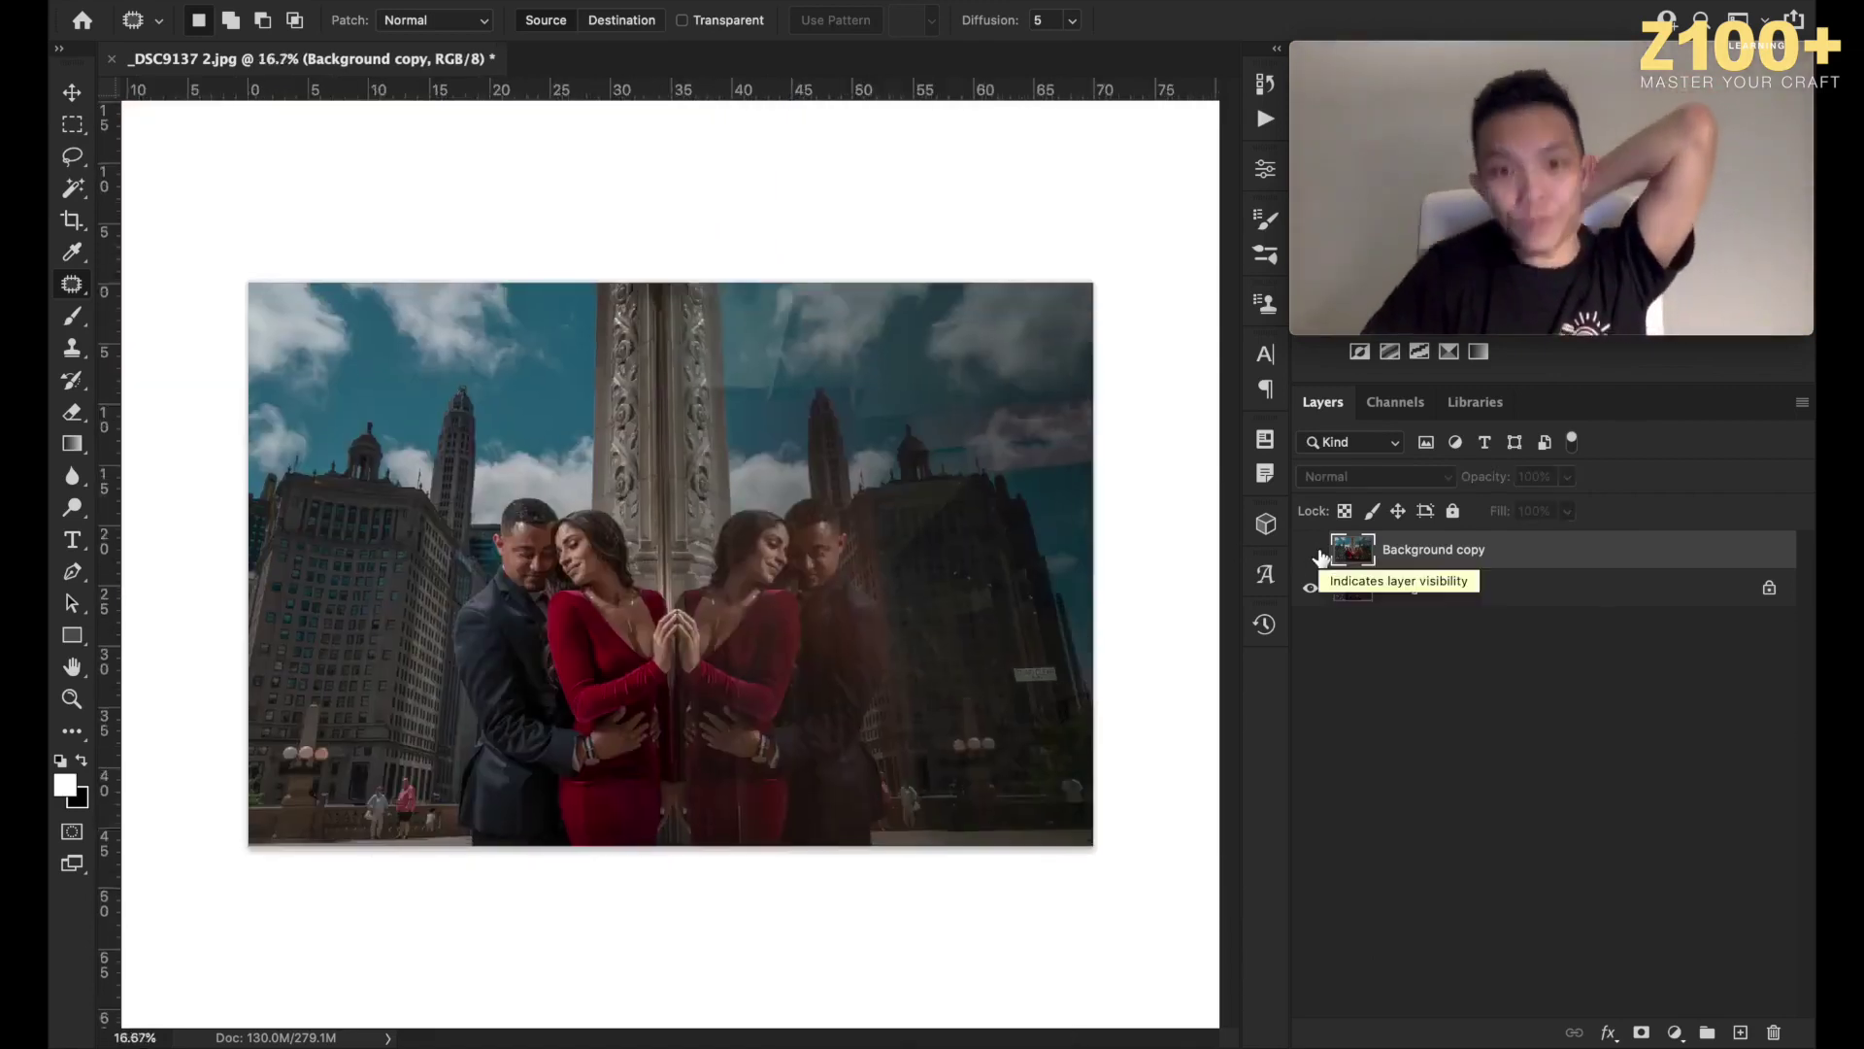
click(1313, 551)
click(1312, 551)
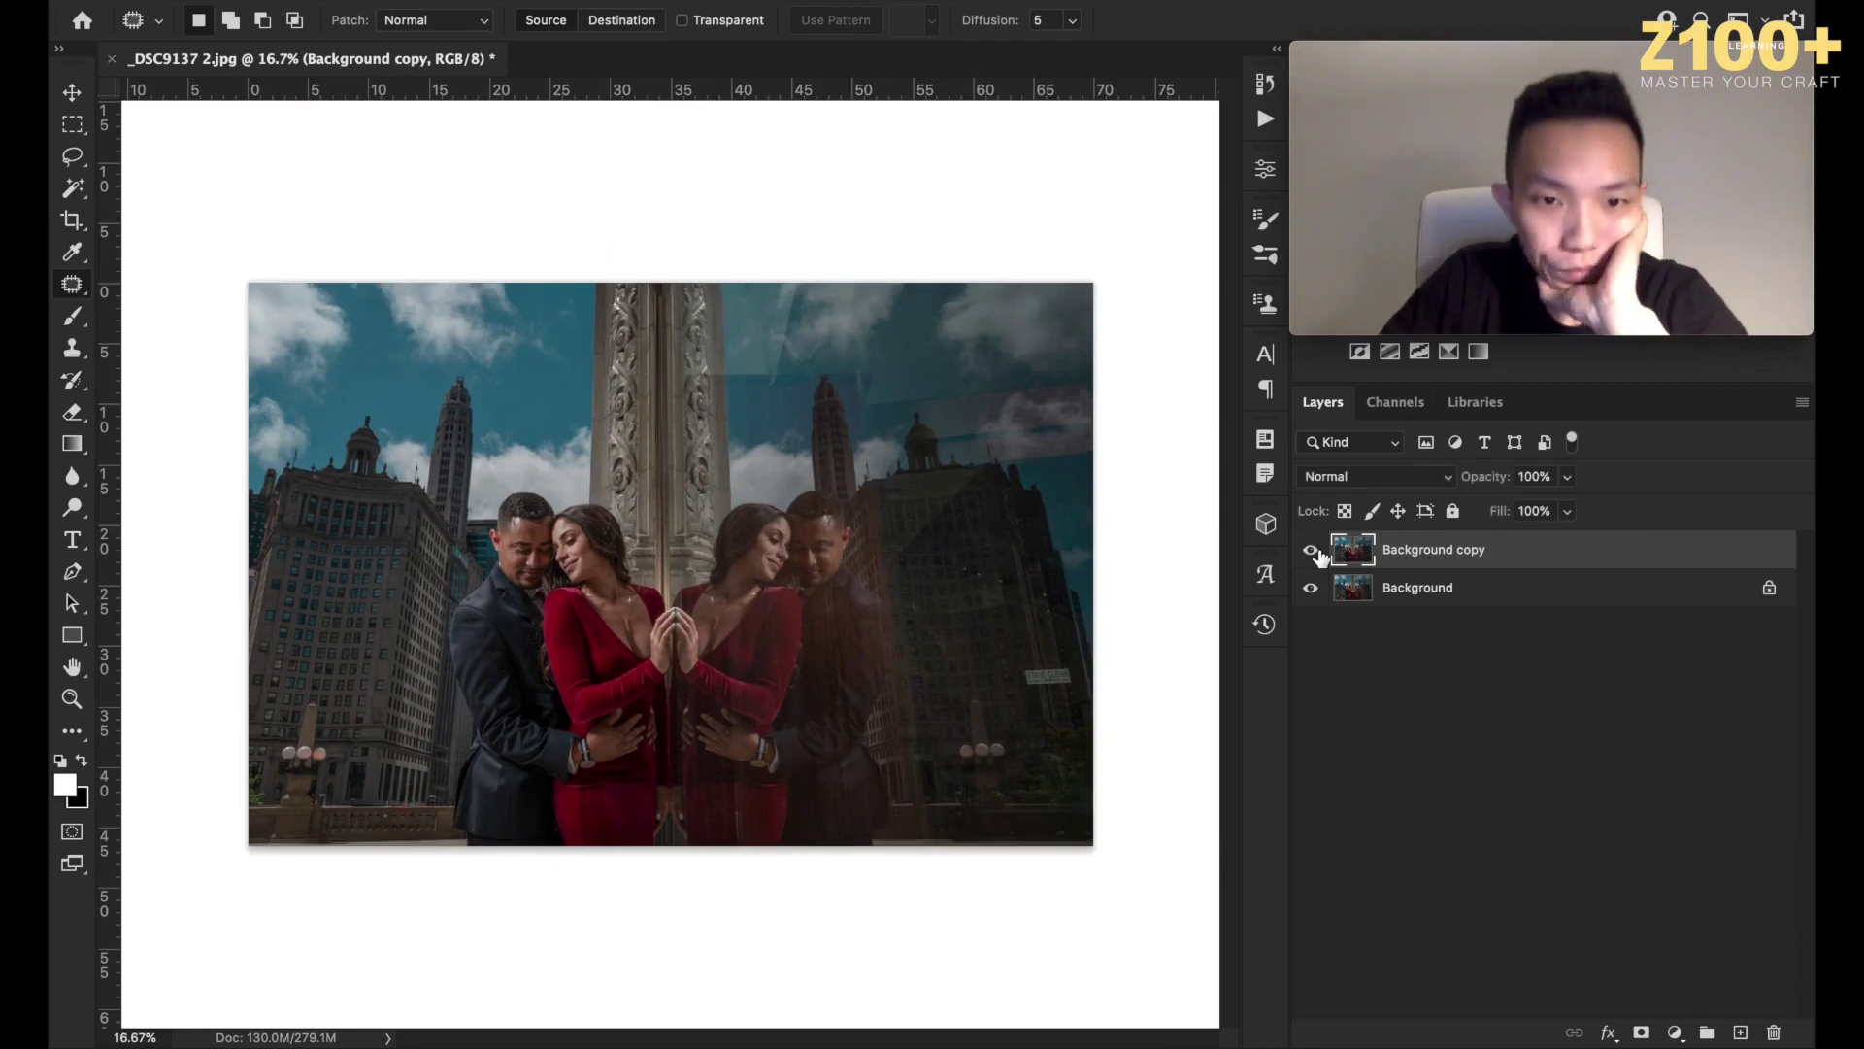
click(1313, 551)
click(1313, 551)
key(super+plus)
scroll(973, 692, down, 3)
scroll(973, 692, left, 2)
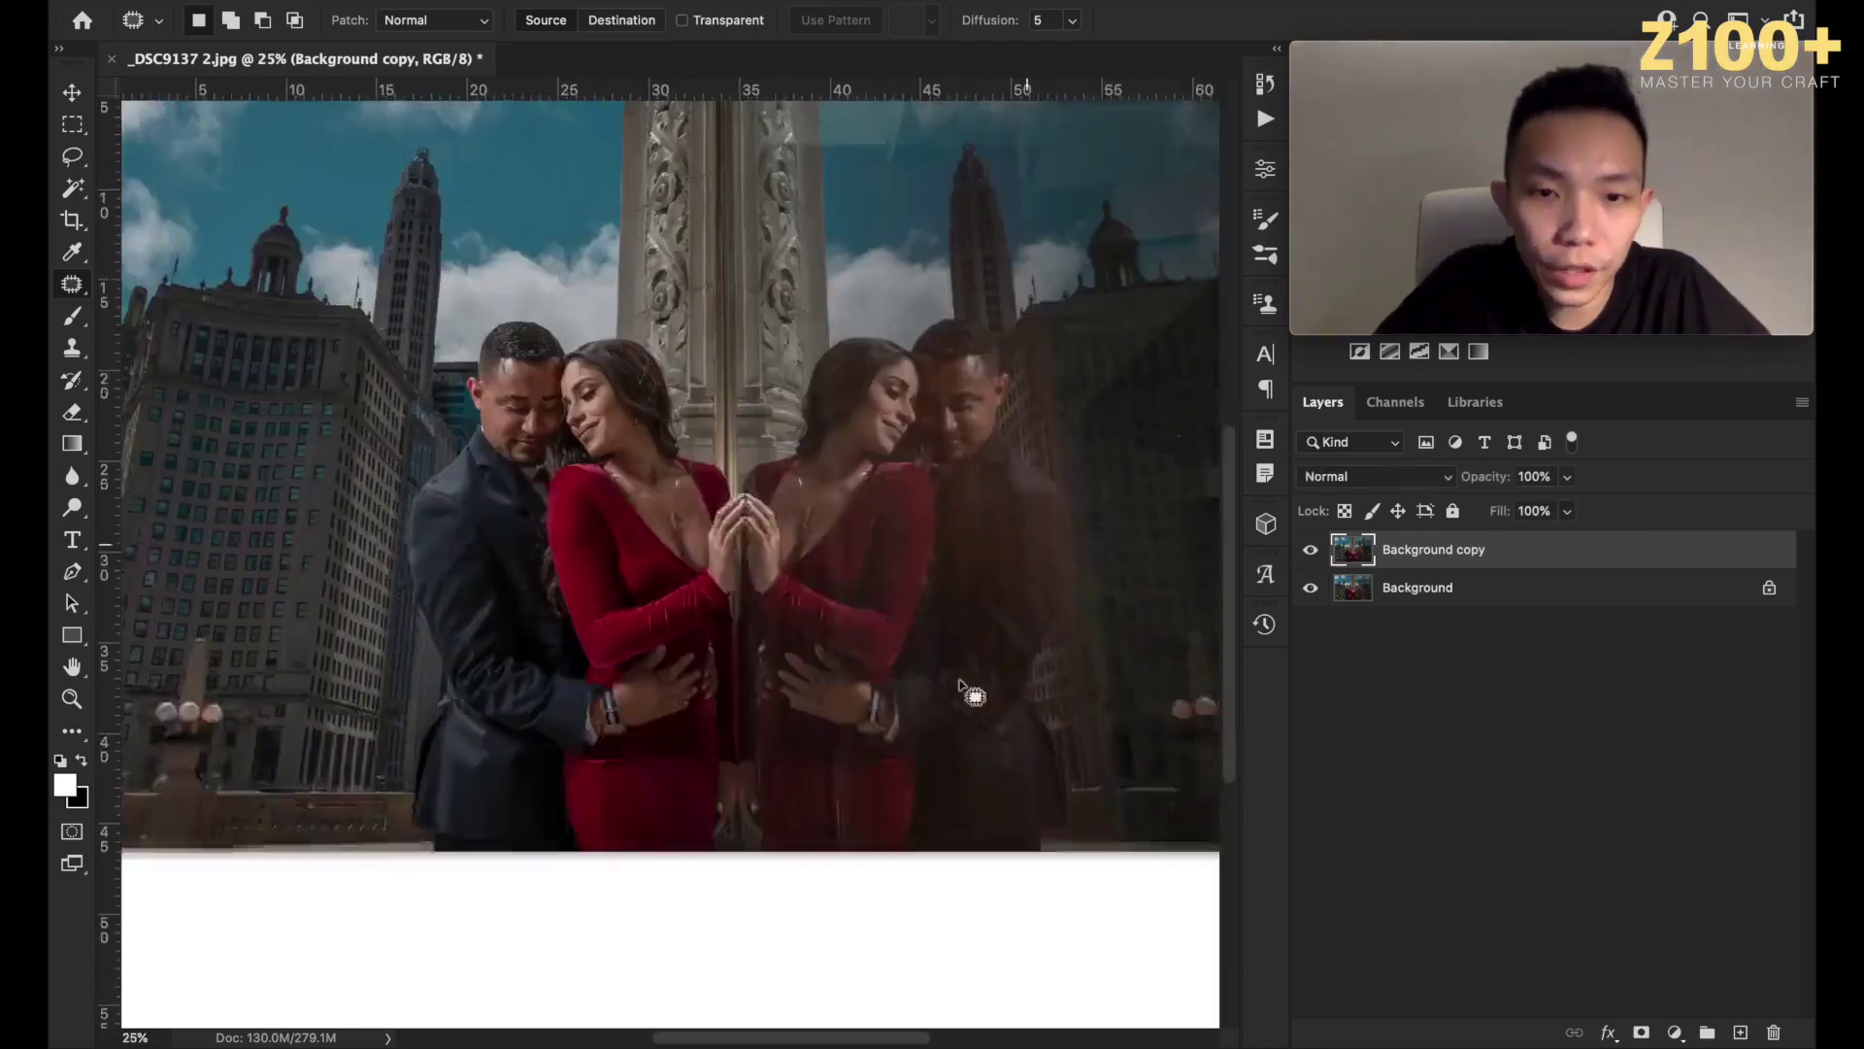
click(1312, 551)
click(1312, 550)
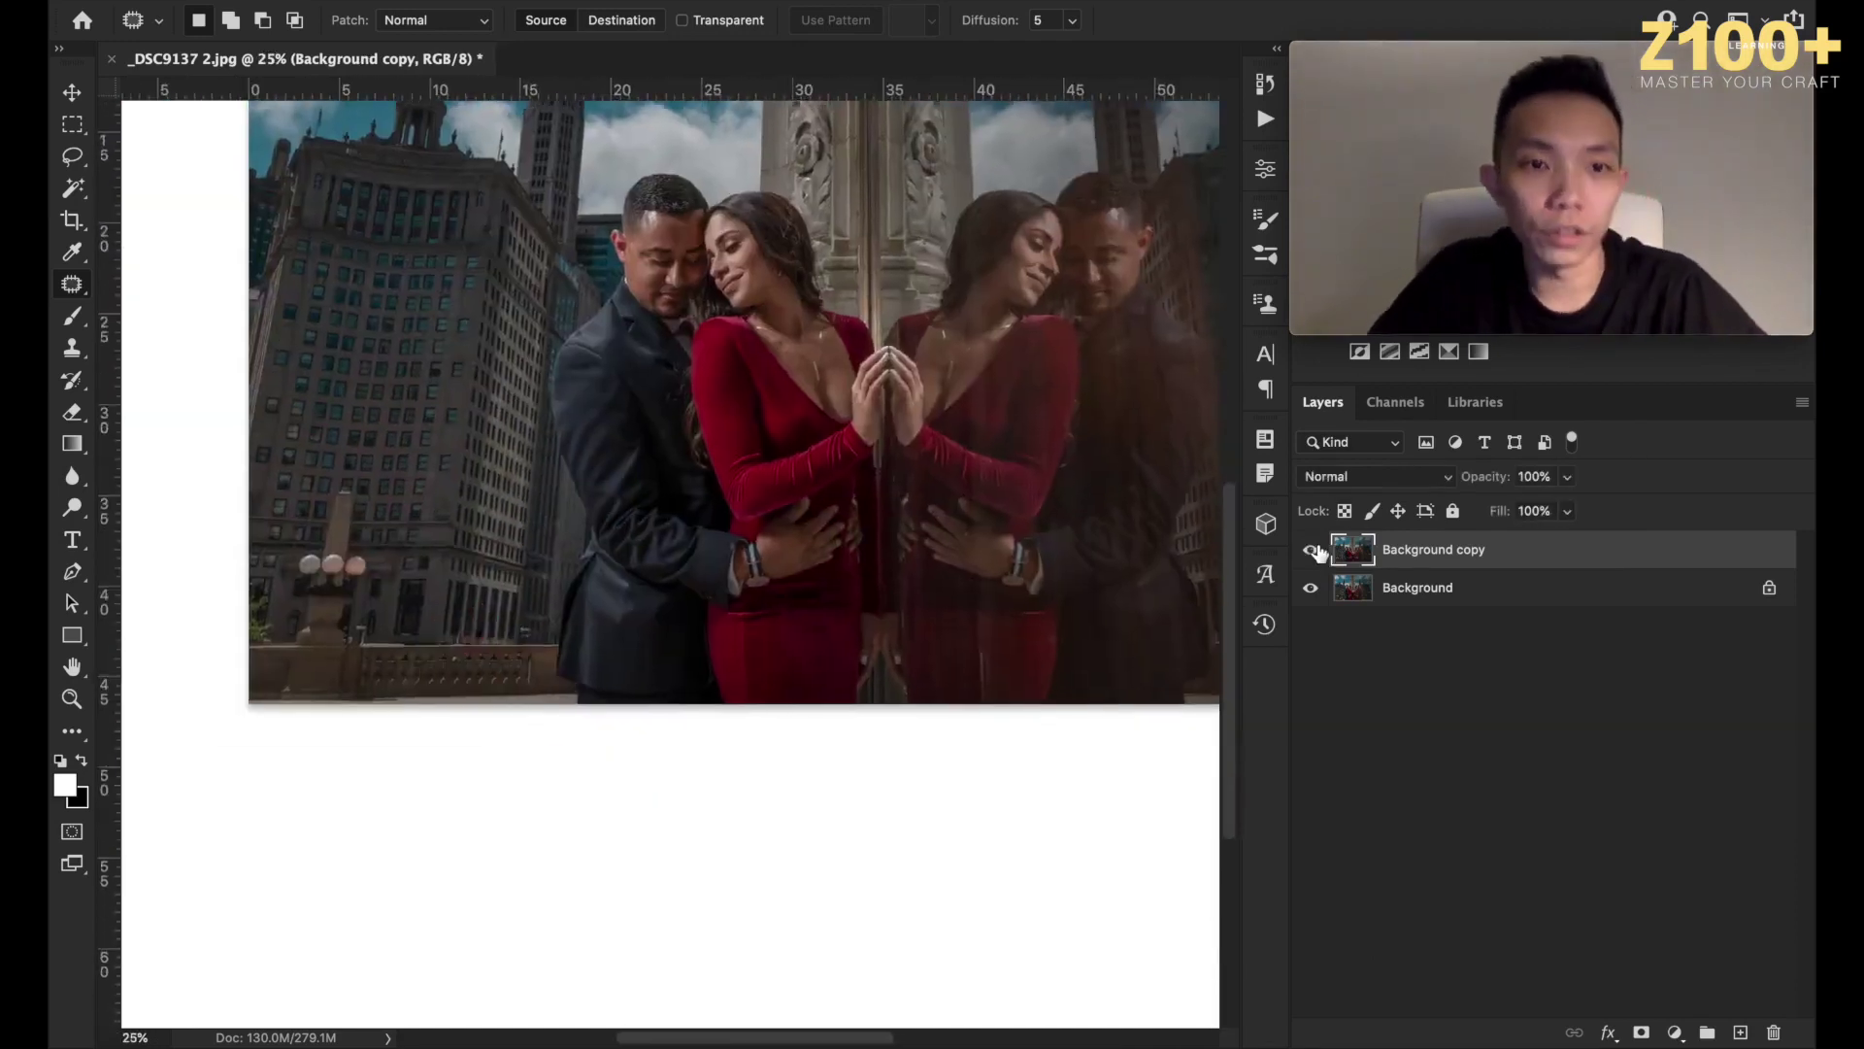
click(1312, 550)
key(super+minus)
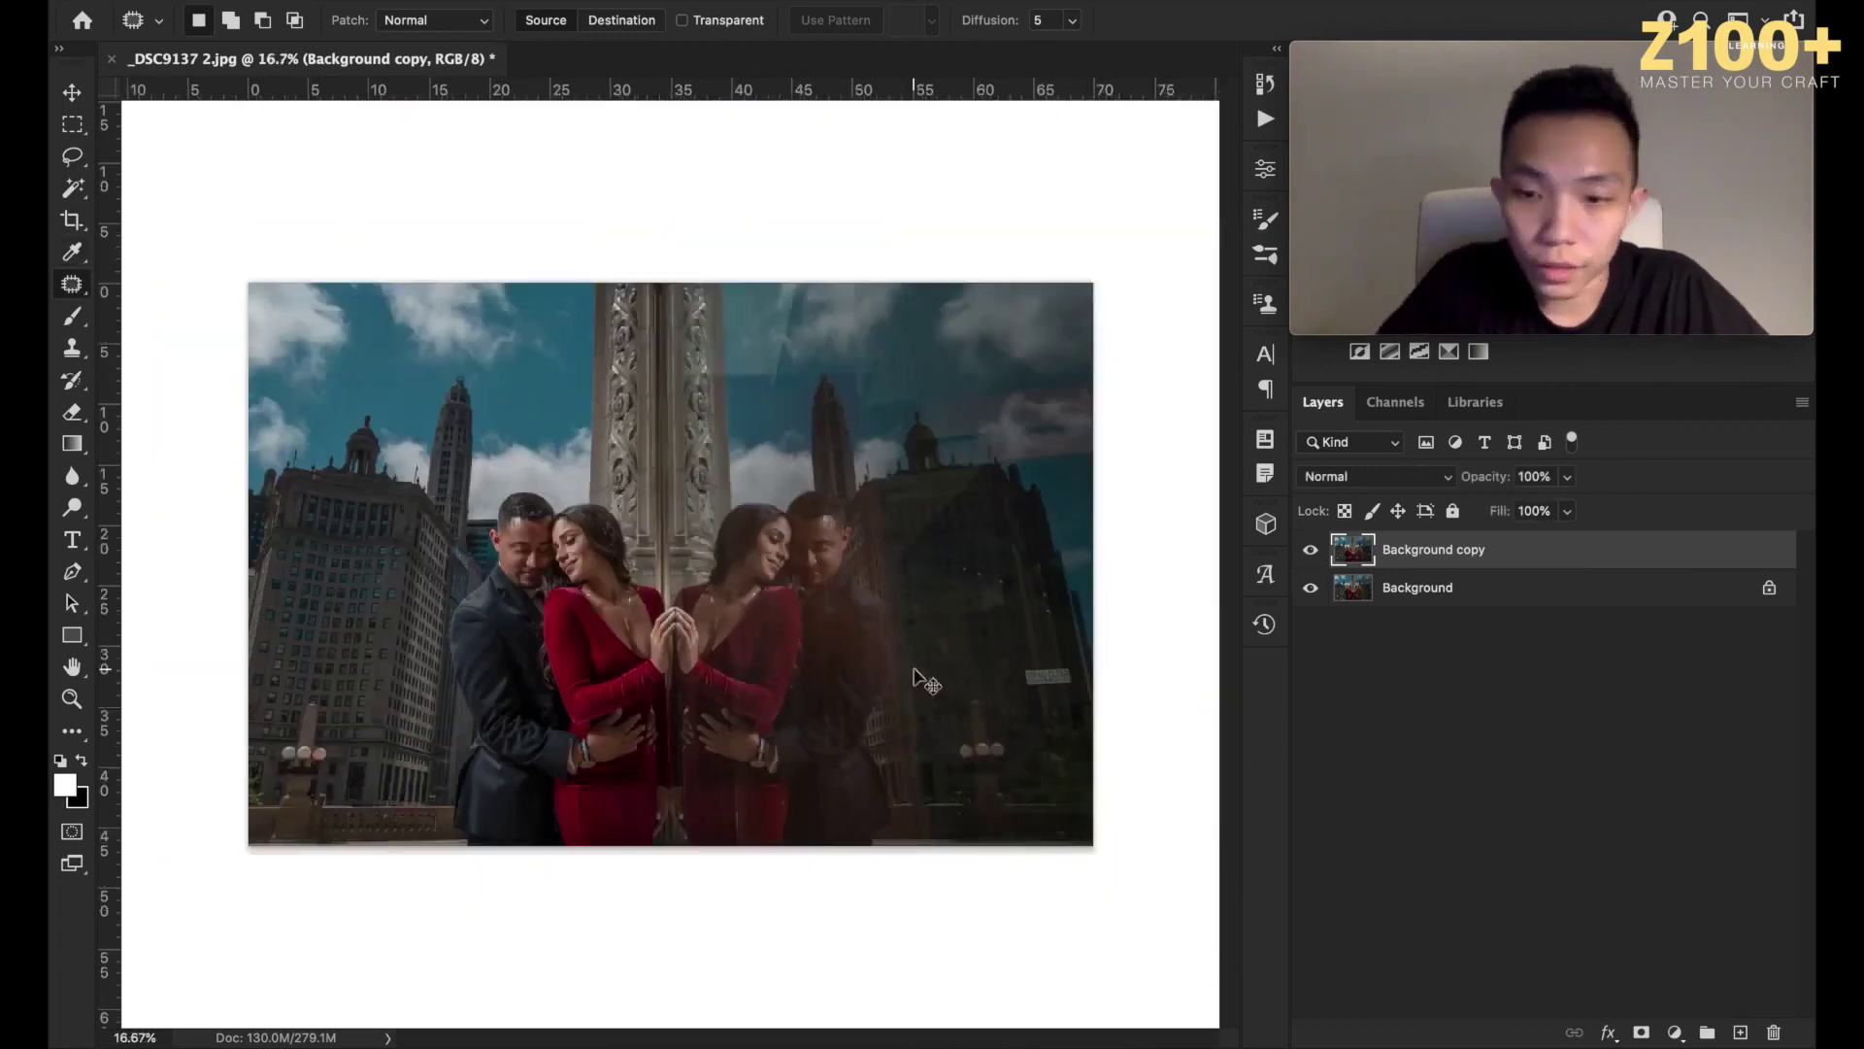
Remove the leftmost of the three bright specks on the dark reflected building with a Content-Aware Fill.
key(super+plus)
key(super+plus)
key(super+plus)
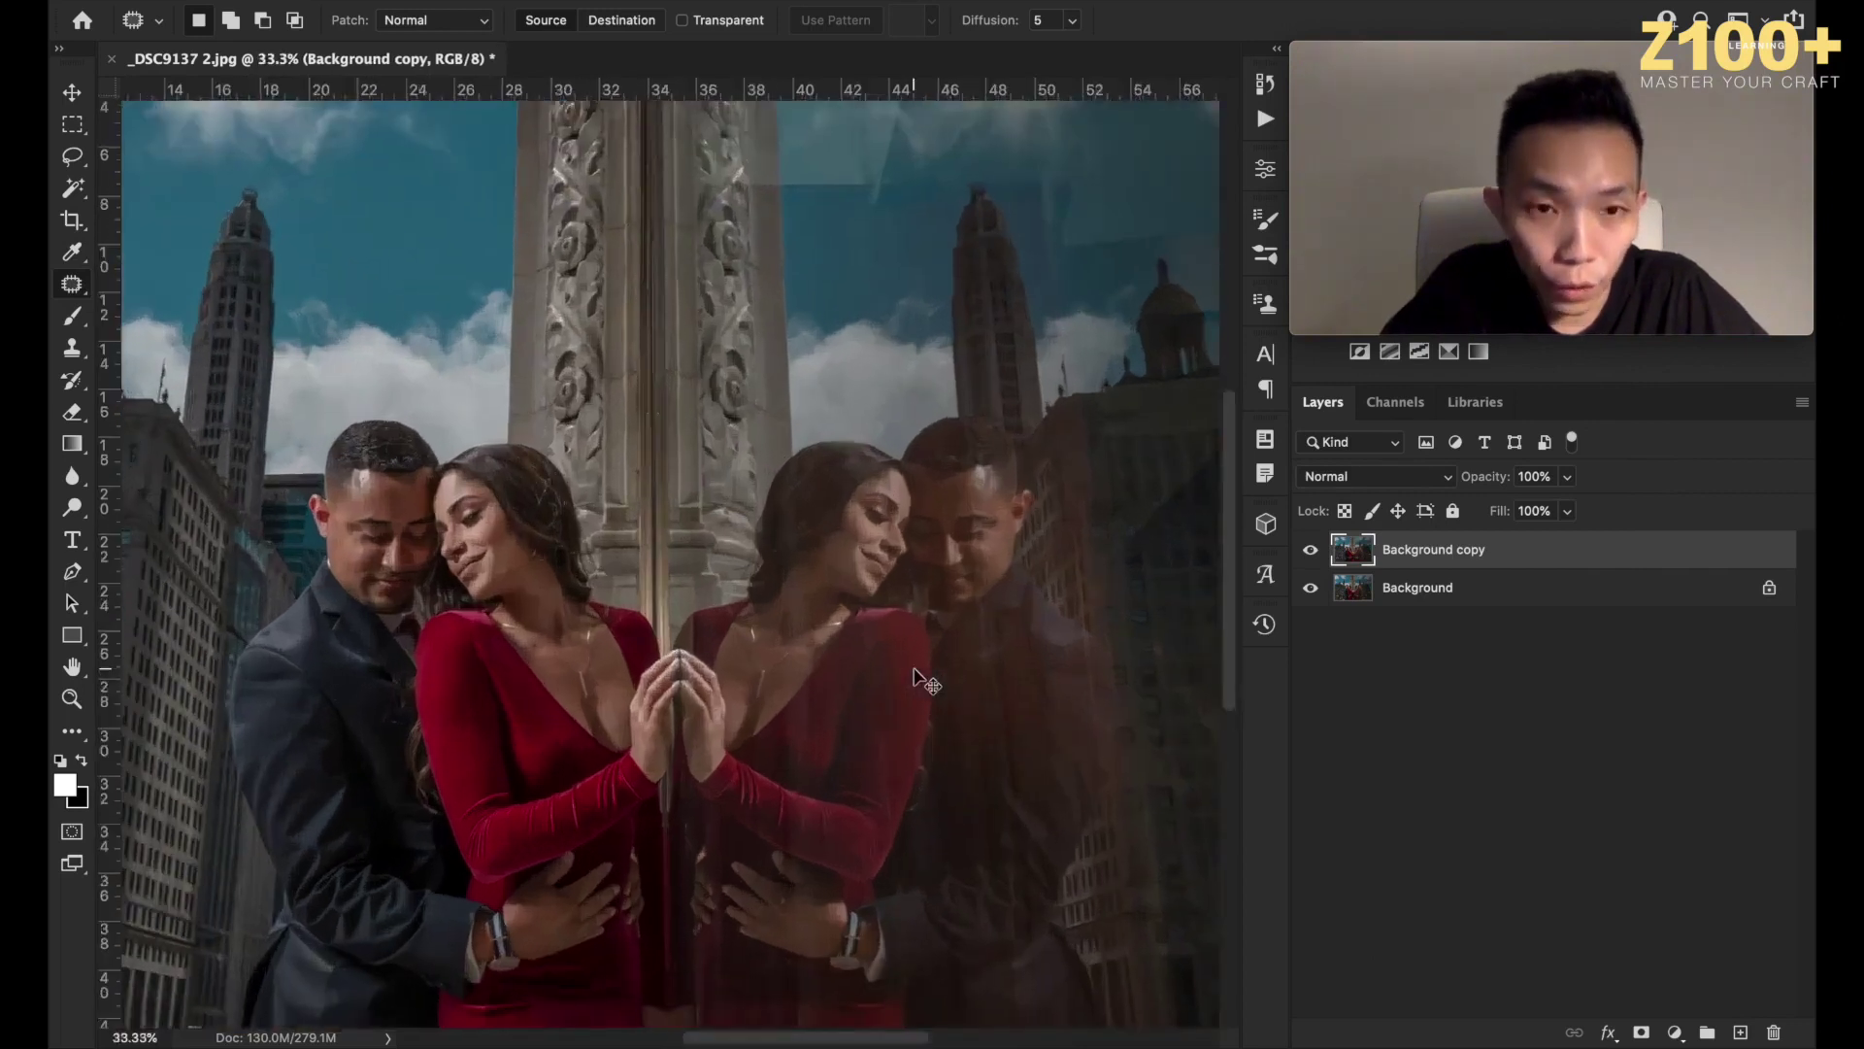
scroll(914, 670, right, 6)
scroll(914, 670, down, 2)
scroll(913, 670, right, 4)
scroll(914, 670, down, 2)
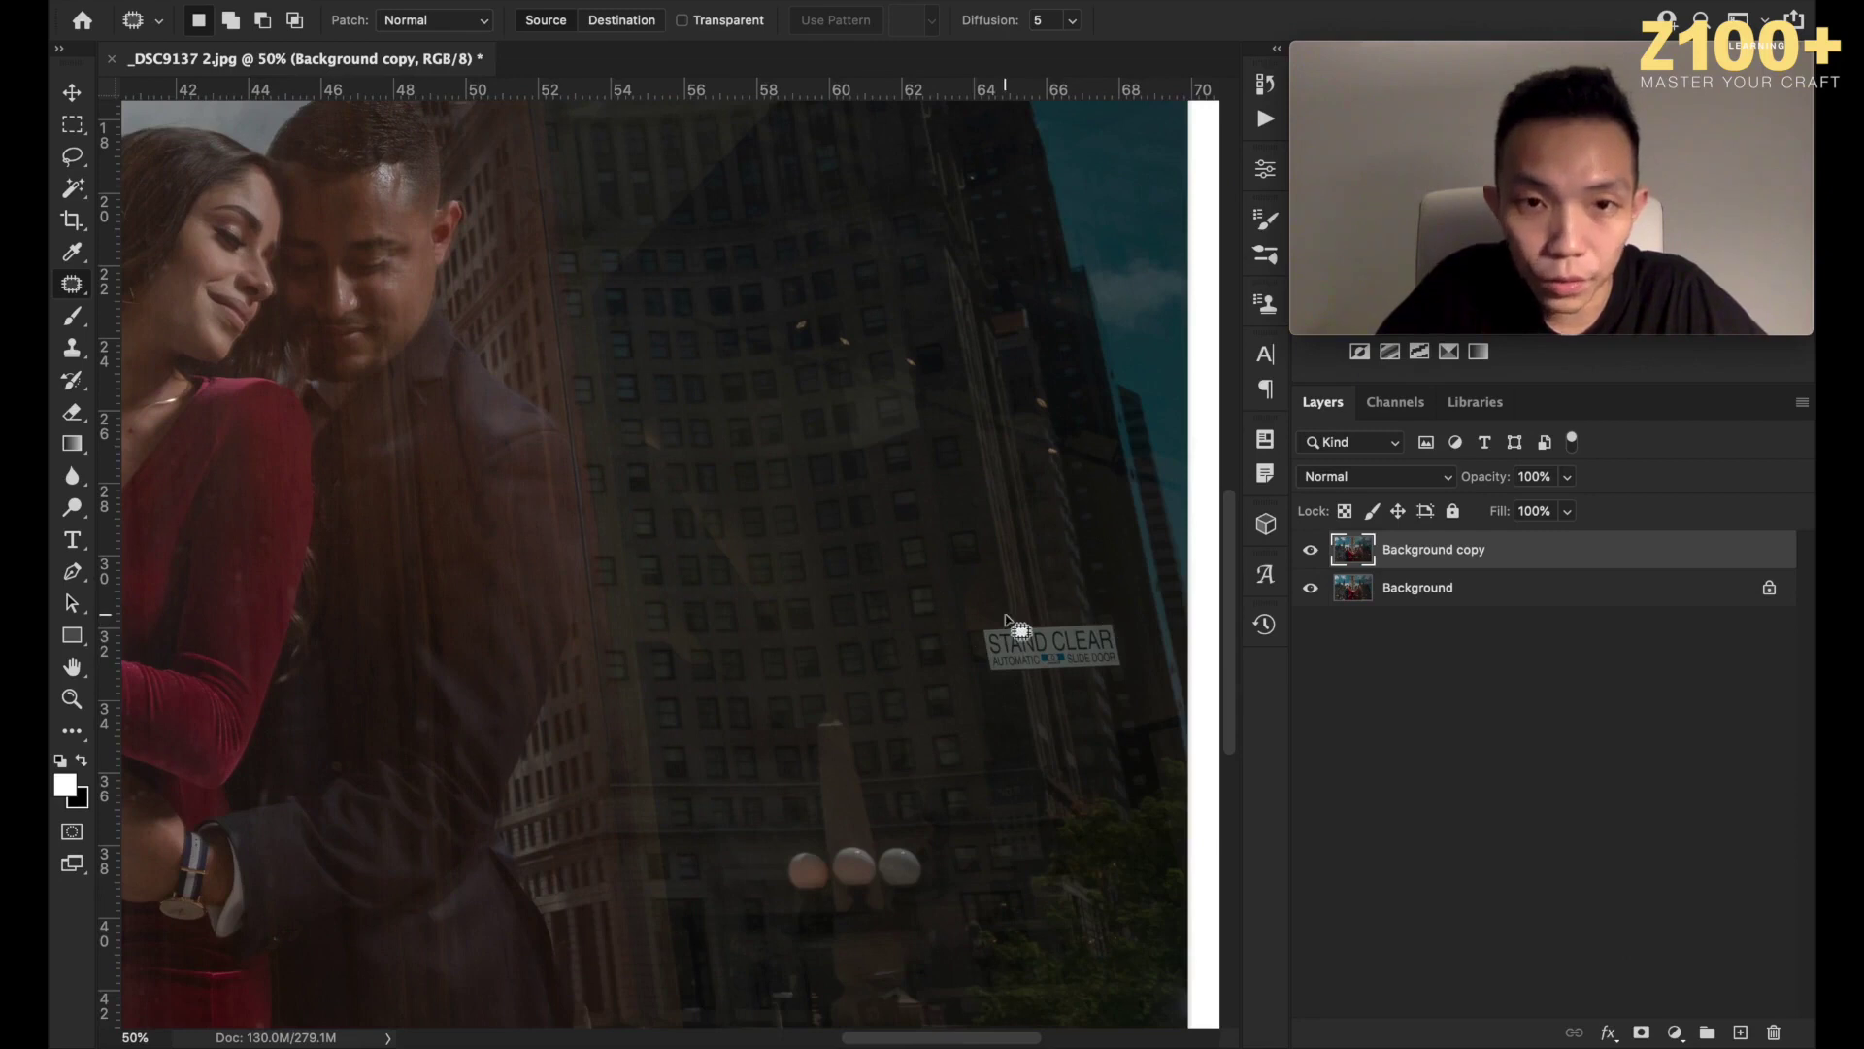
scroll(1010, 626, up, 3)
scroll(1009, 627, right, 1)
key(super+plus)
key(super+plus)
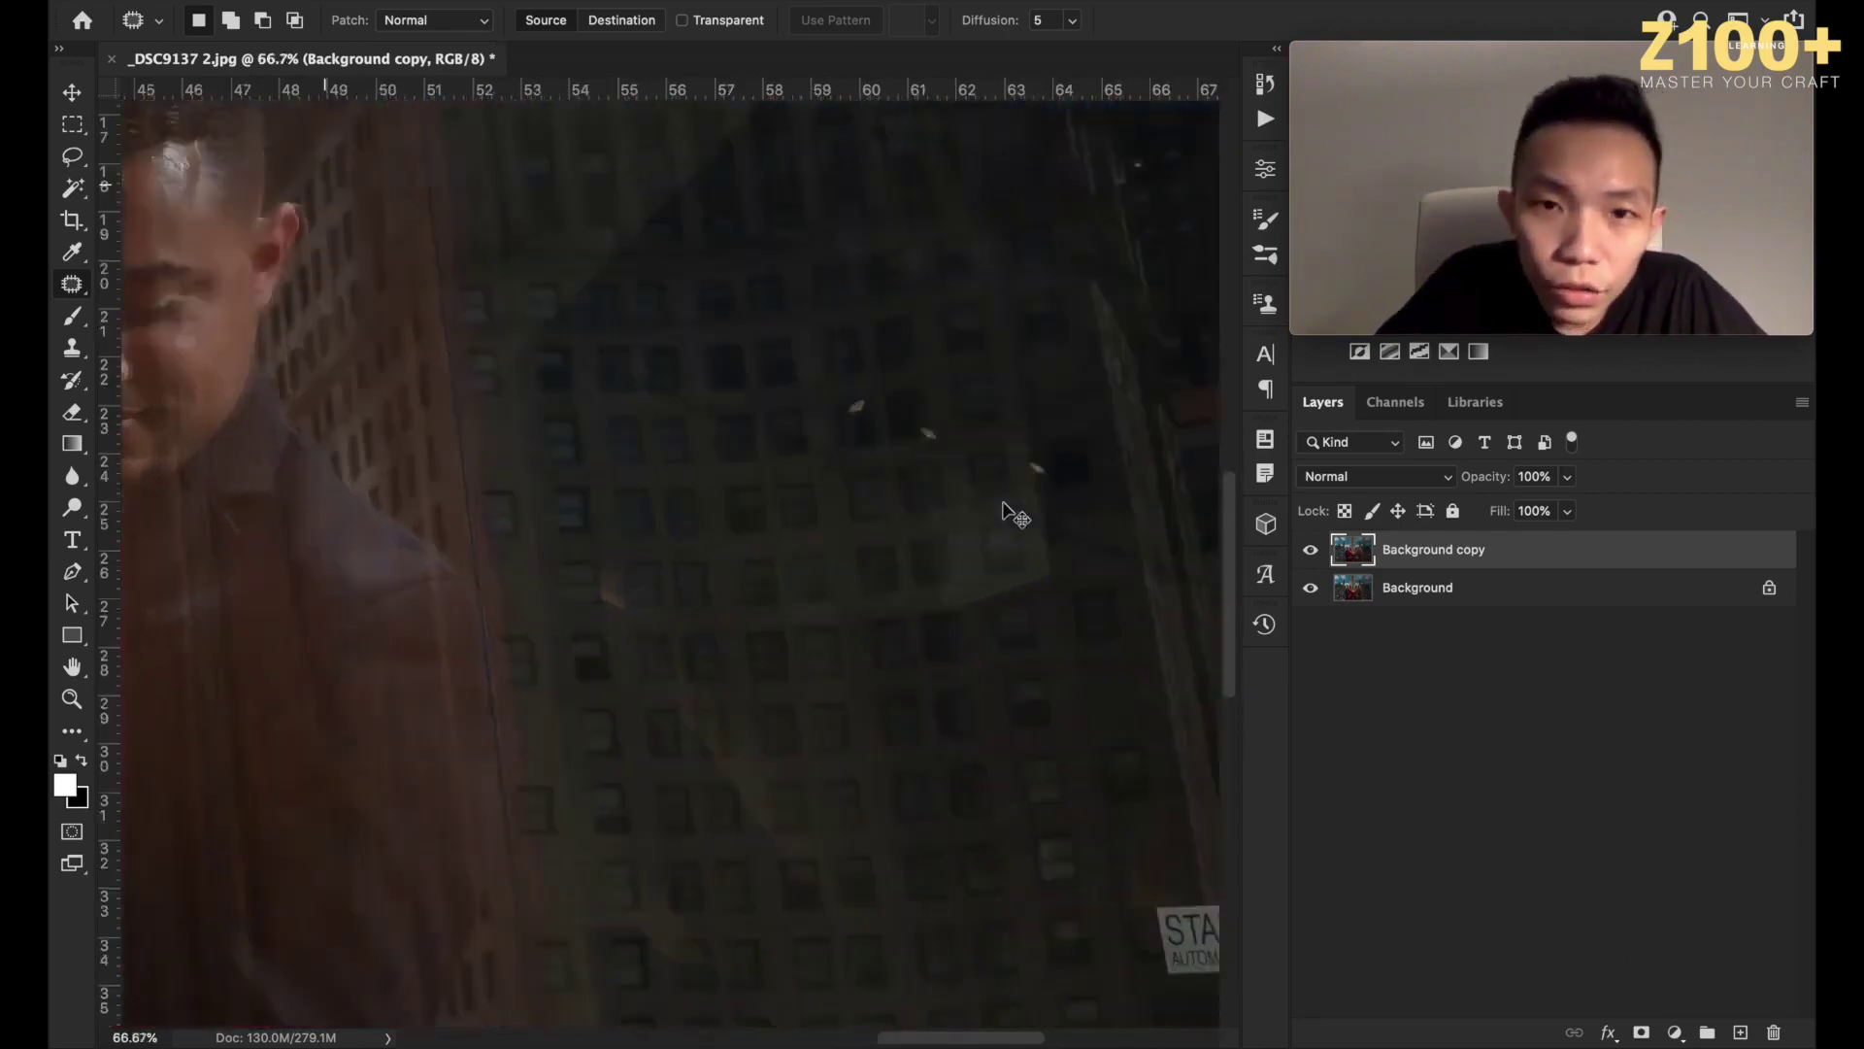
scroll(1010, 515, right, 2)
scroll(1005, 507, right, 2)
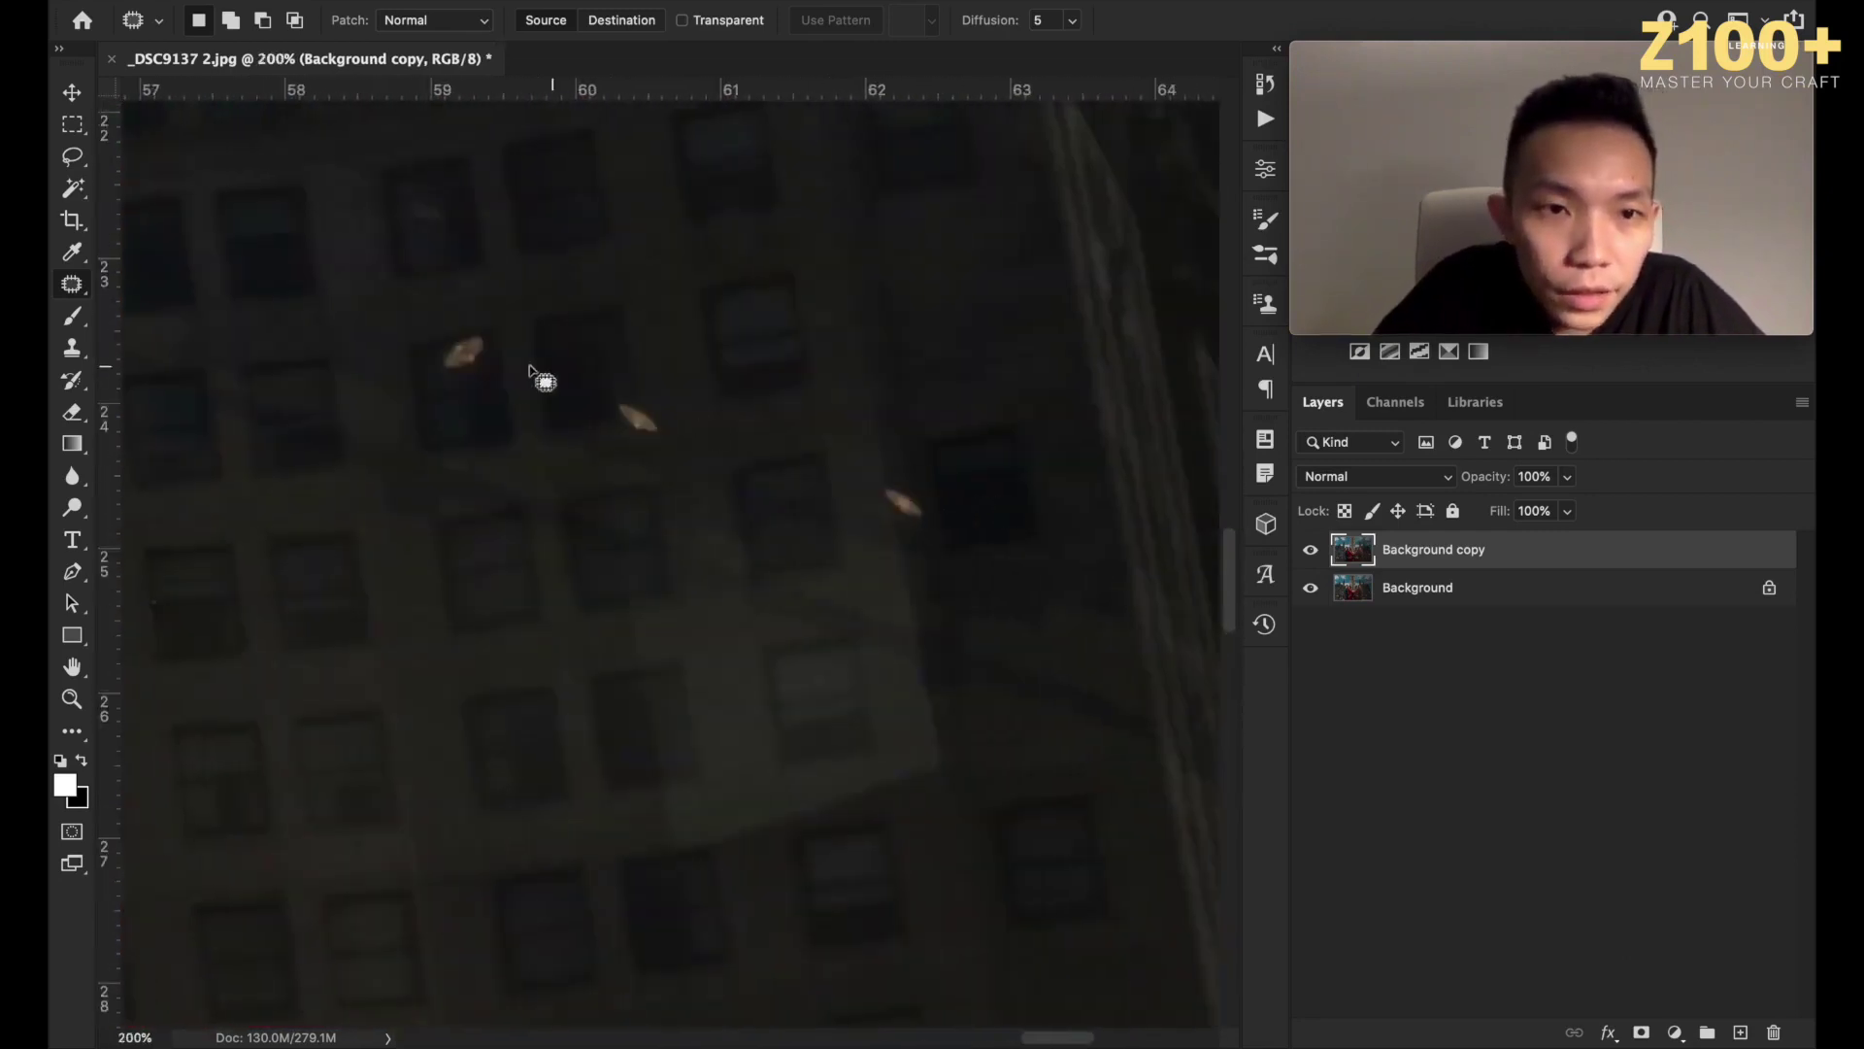
mouse_move(482, 335)
mouse_down()
mouse_move(435, 371)
mouse_move(493, 357)
mouse_up()
key(shift+BackSpace)
key(Return)
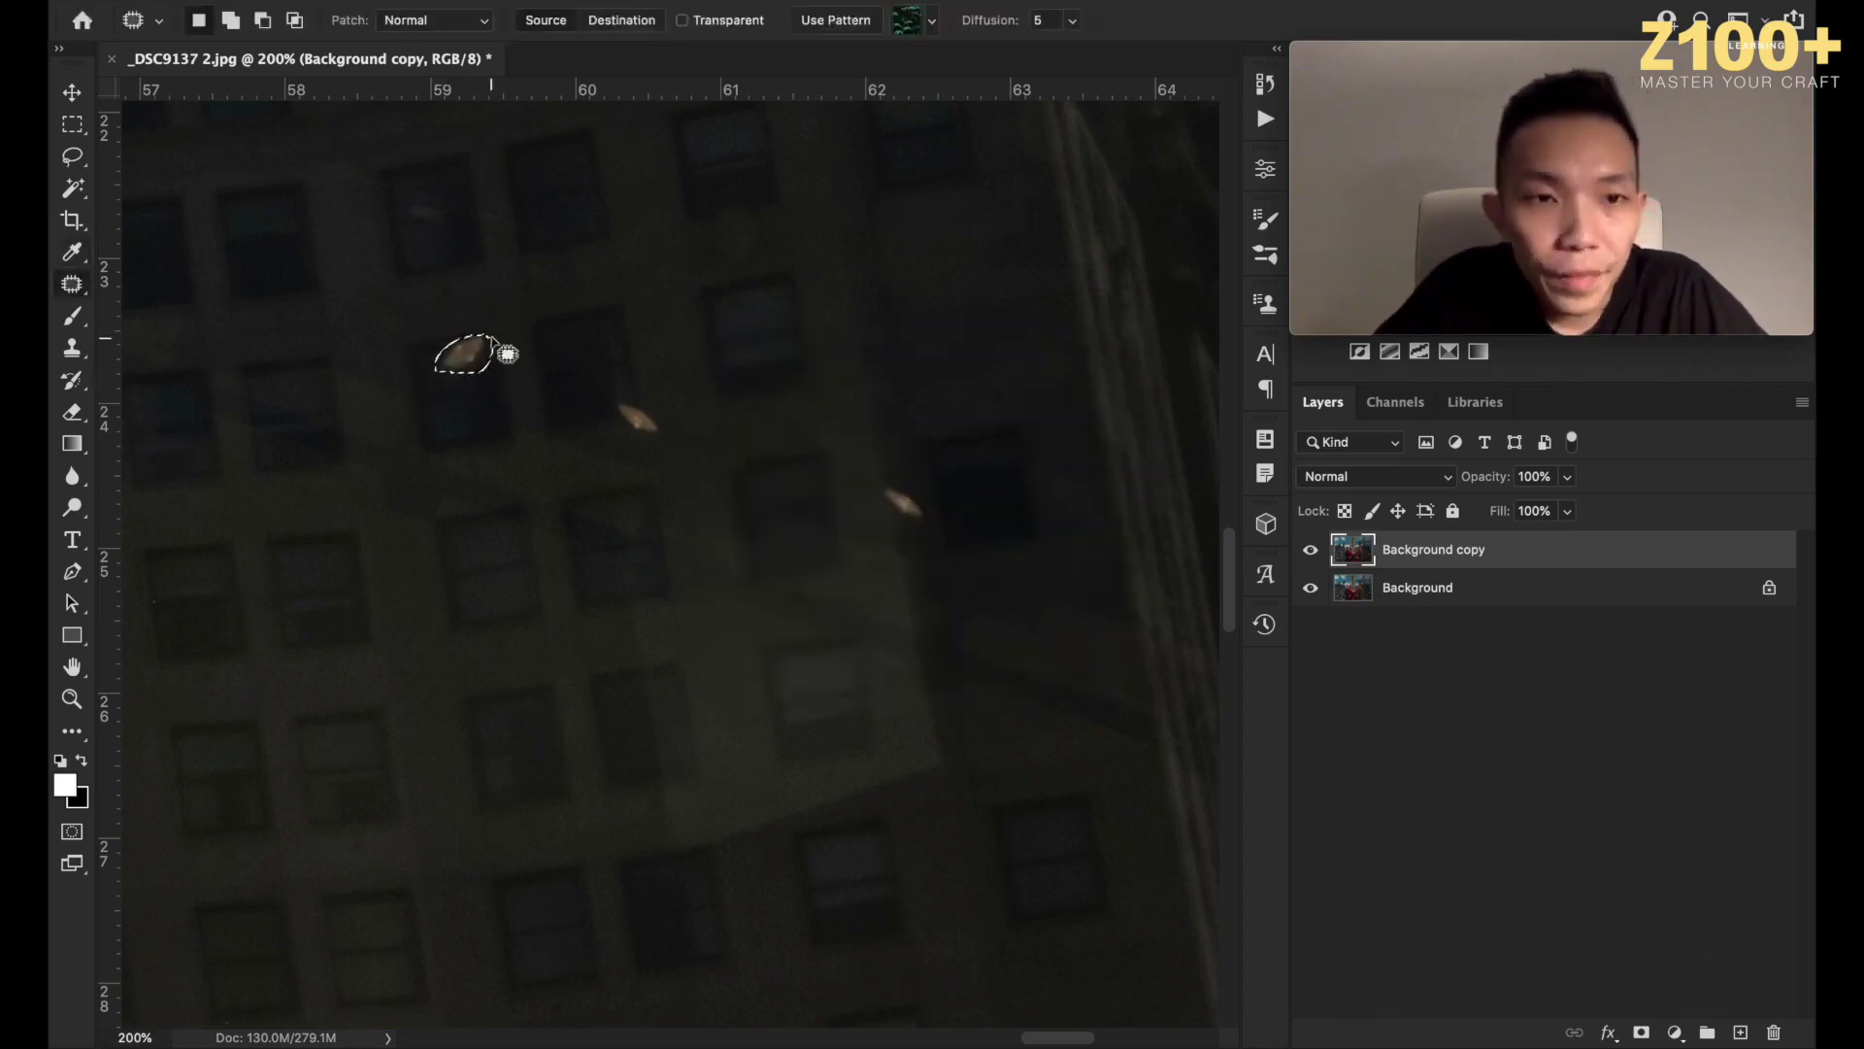
Remove the other two bright specks among the reflected building's windows with Content-Aware Fills at 100% opacity.
mouse_move(641, 403)
mouse_down()
mouse_move(616, 417)
mouse_move(656, 421)
mouse_up()
key(shift+BackSpace)
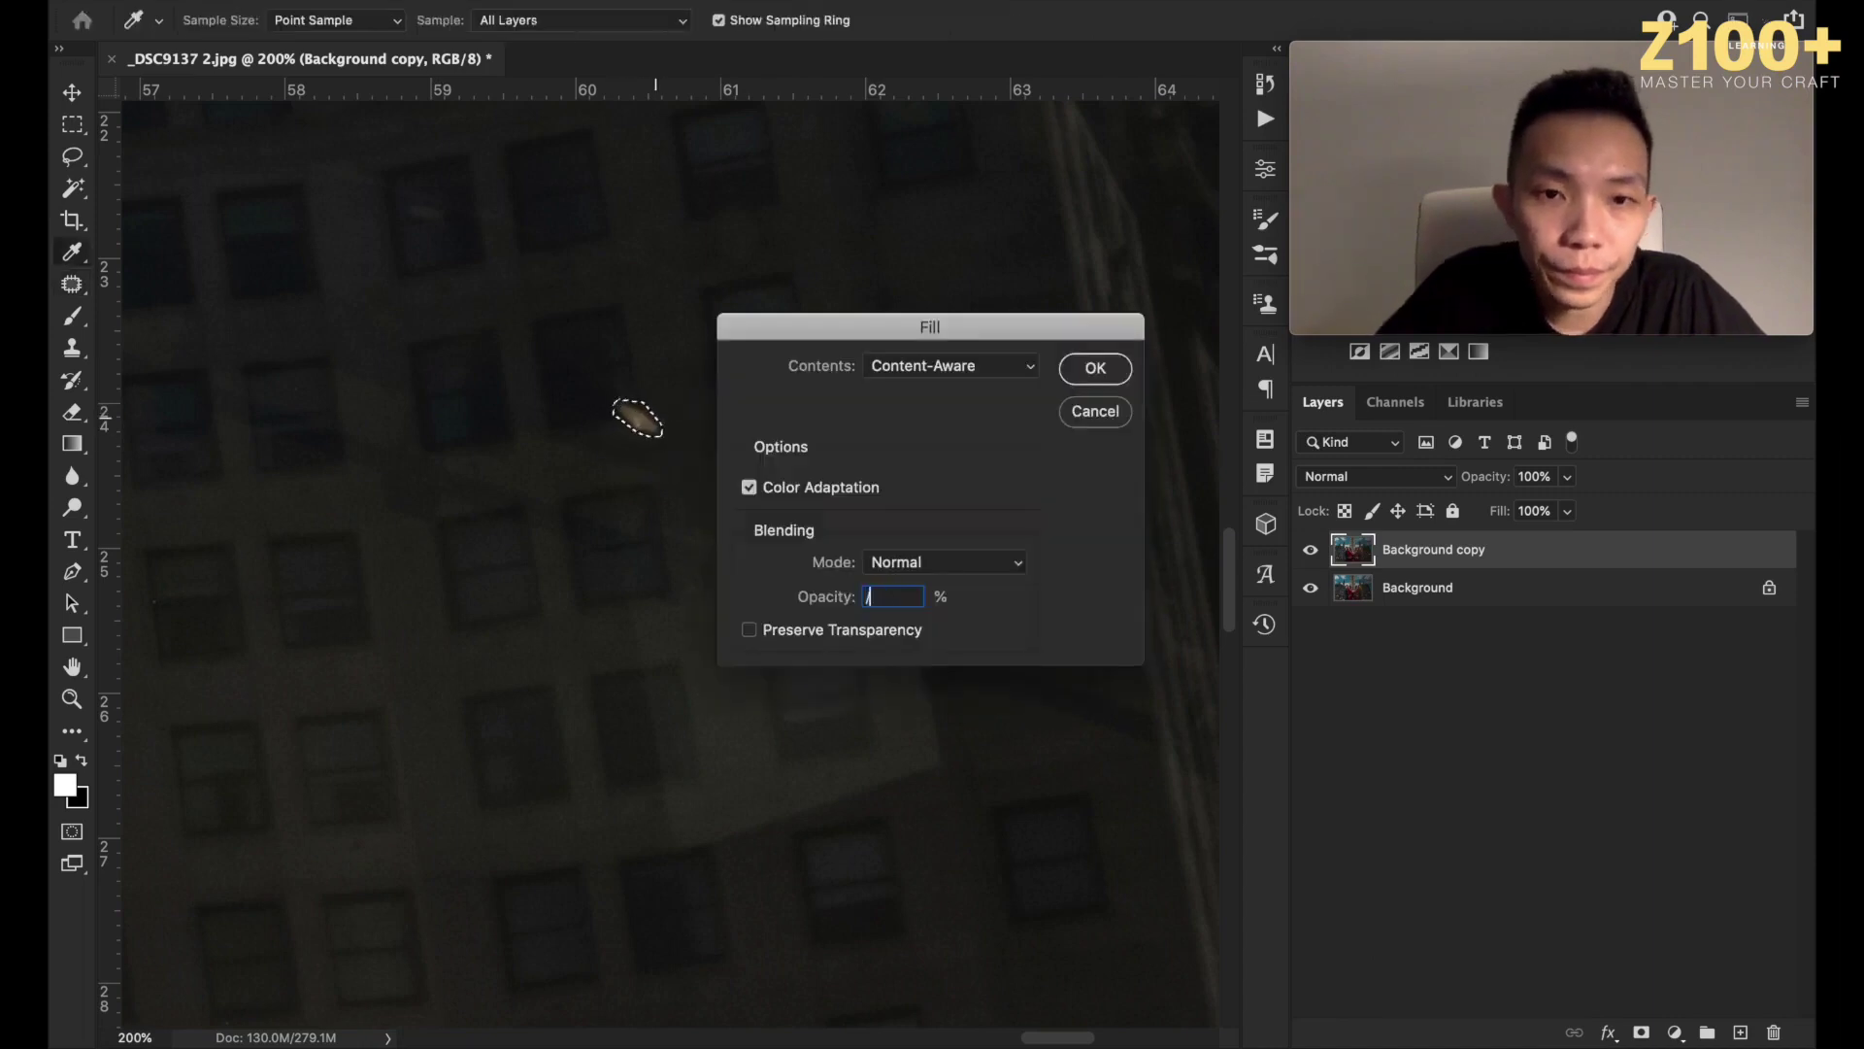
key(Return)
click(1103, 347)
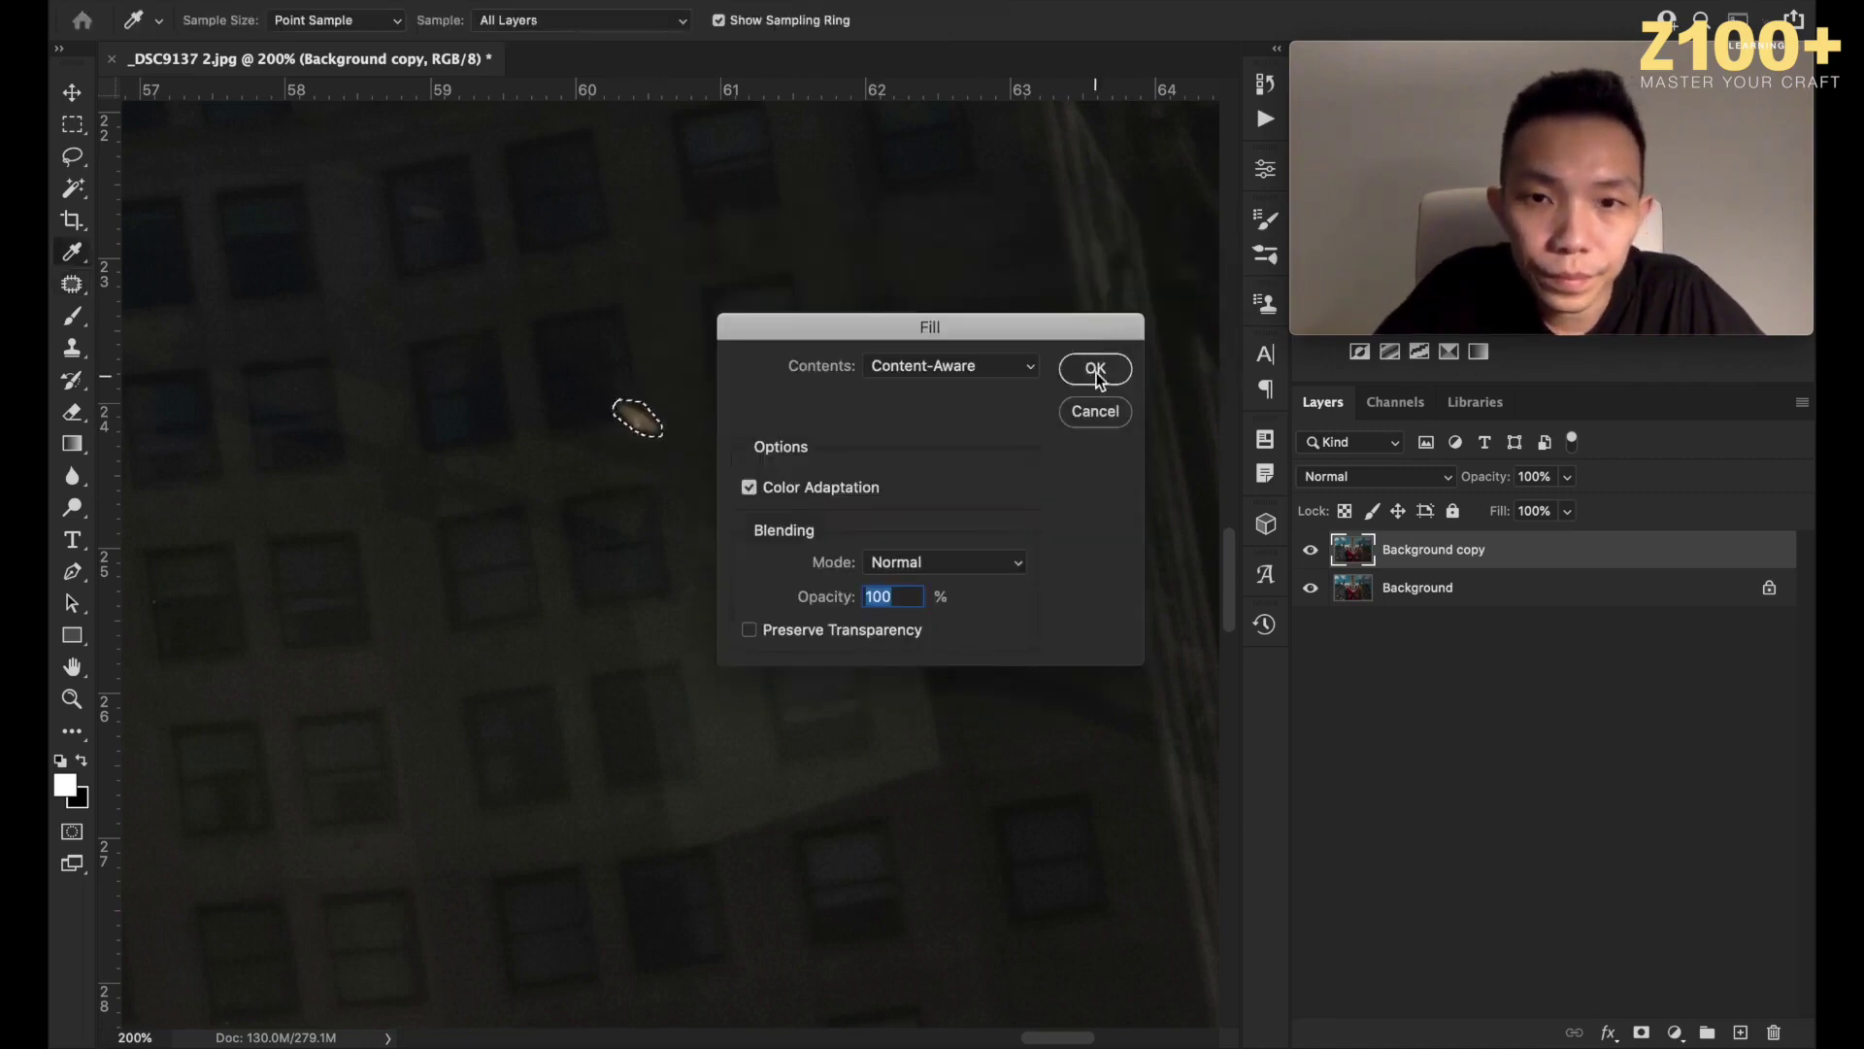
click(1096, 371)
mouse_move(908, 495)
mouse_down()
mouse_move(889, 509)
mouse_move(908, 529)
mouse_move(923, 506)
mouse_up()
key(shift+BackSpace)
key(Return)
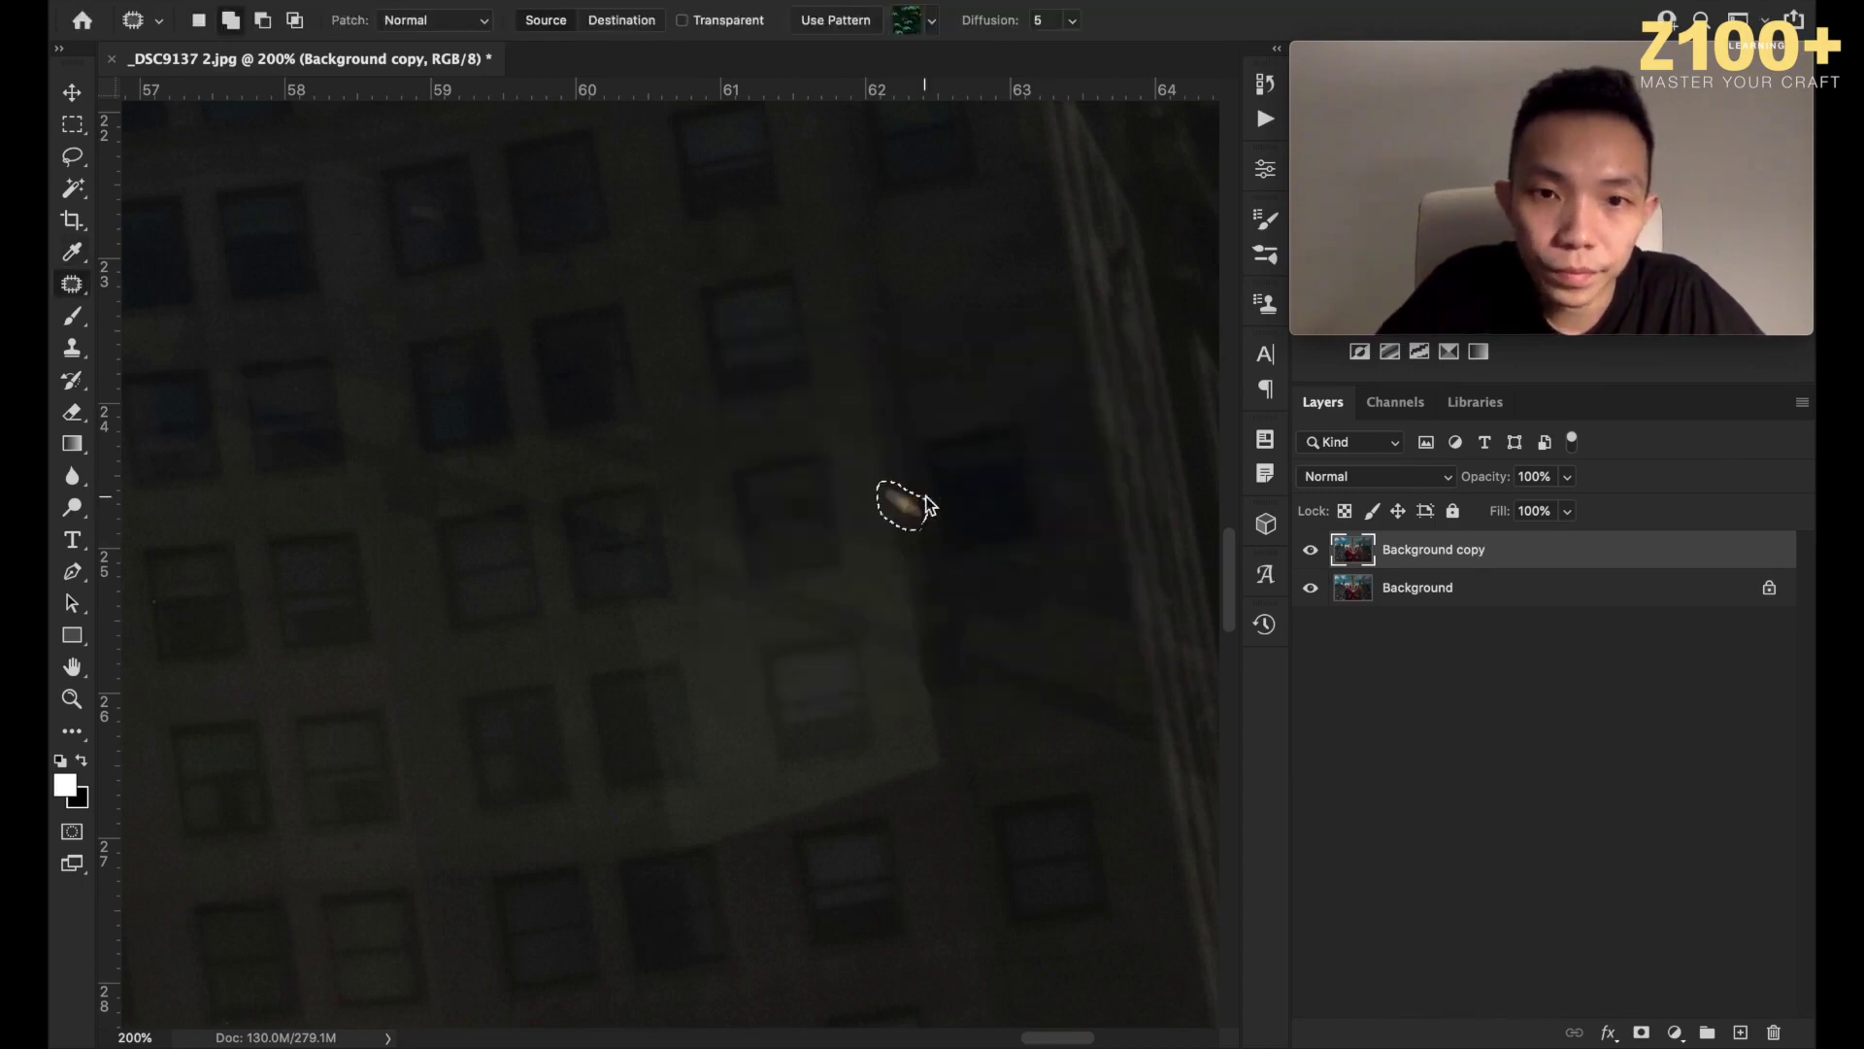
Remove the two bright specks beside the reflected building's vertical corner trim with separate Content-Aware Fills.
scroll(1012, 652, right, 5)
mouse_move(966, 636)
mouse_down()
mouse_move(925, 641)
mouse_move(979, 670)
mouse_up()
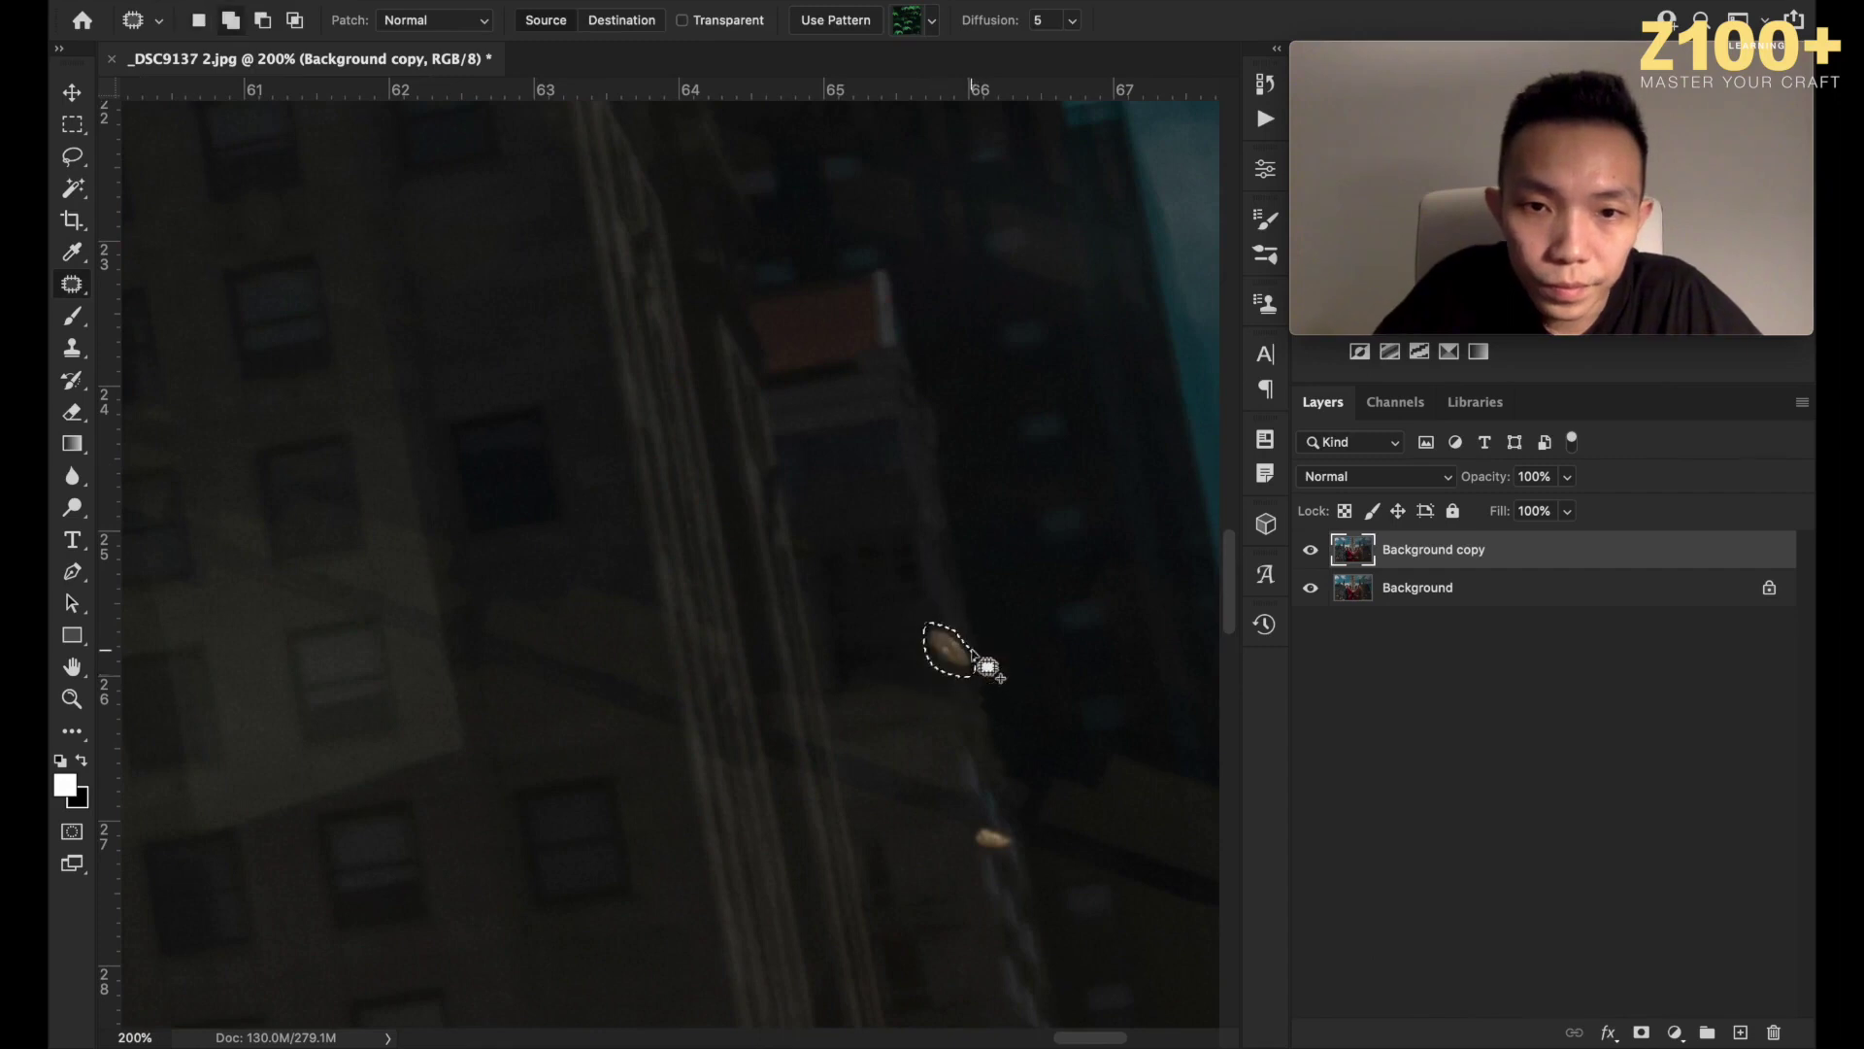
key(shift+BackSpace)
key(Return)
mouse_move(990, 823)
mouse_down()
mouse_move(971, 830)
mouse_move(995, 852)
mouse_move(1019, 841)
mouse_up()
key(shift+BackSpace)
key(Return)
Remove the tiny speck on the dark tower just beside the reflected building's corner trim with a Content-Aware Fill.
key(ctrl+minus)
key(ctrl+minus)
key(ctrl+minus)
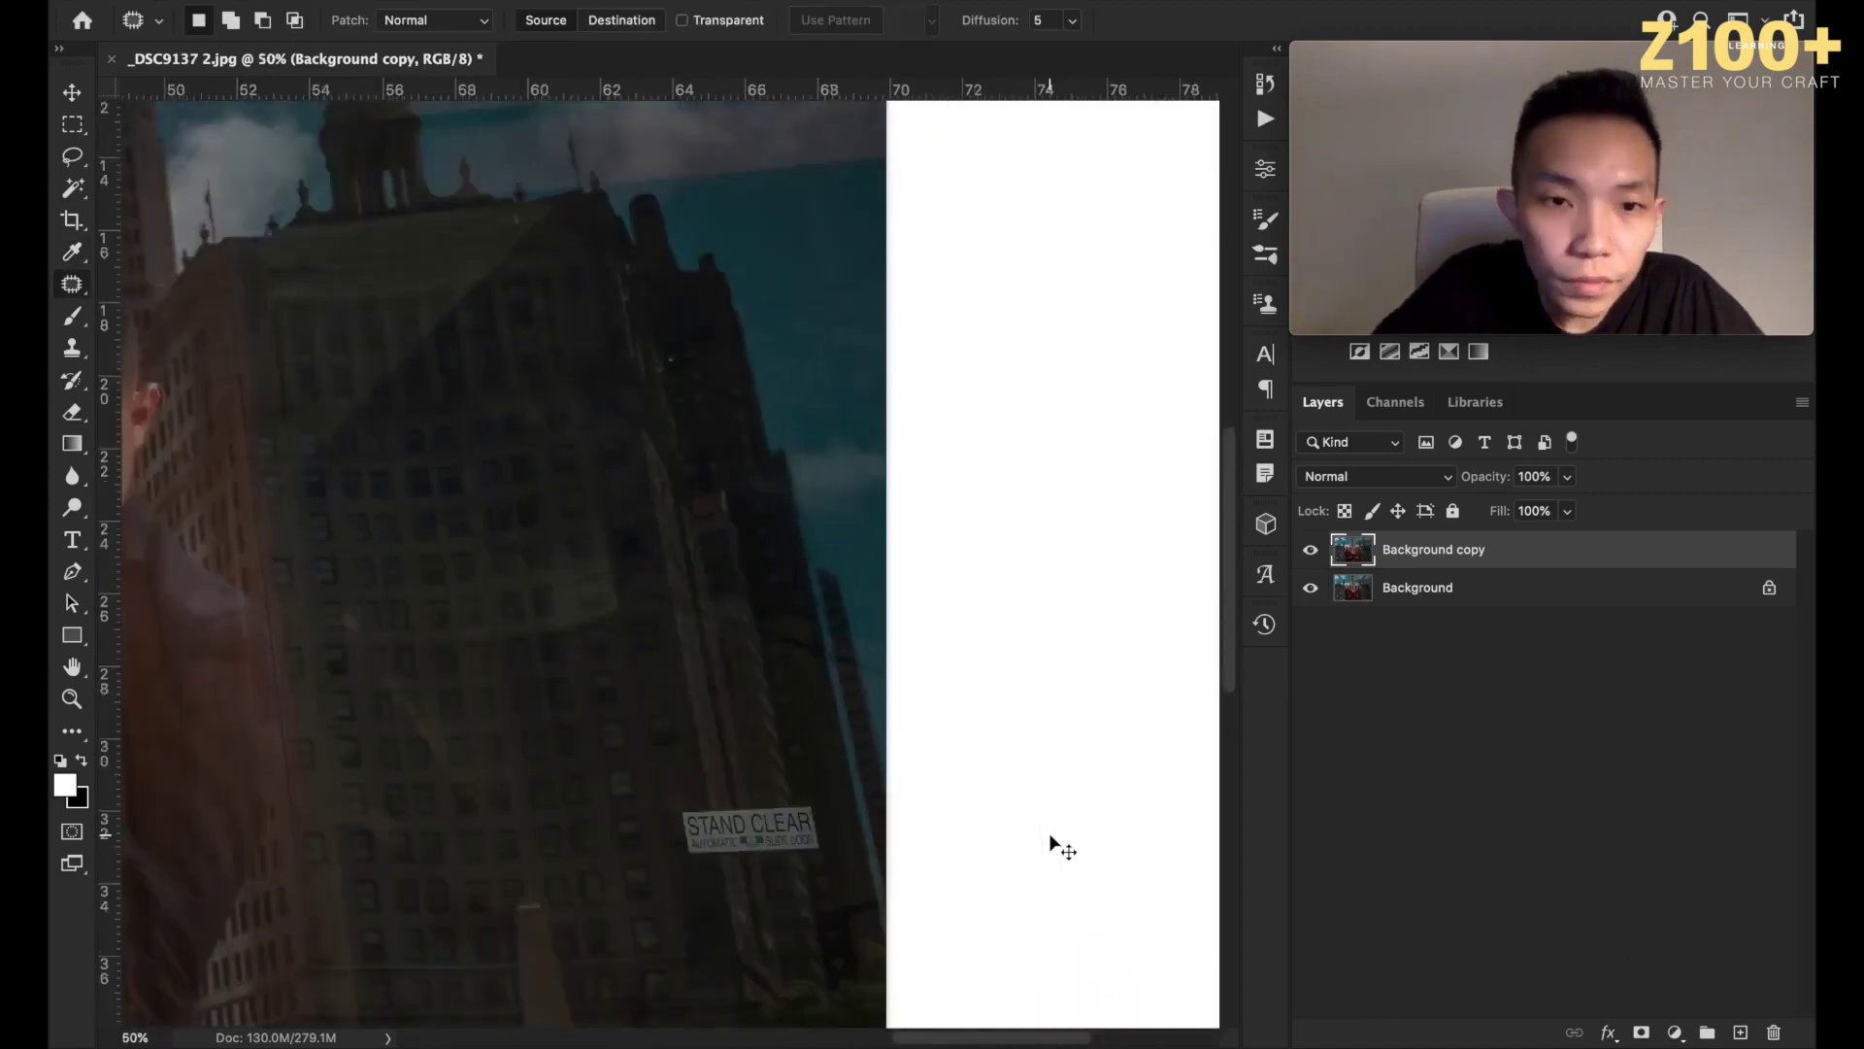
key(ctrl+plus)
scroll(1049, 845, left, 2)
scroll(1048, 844, up, 2)
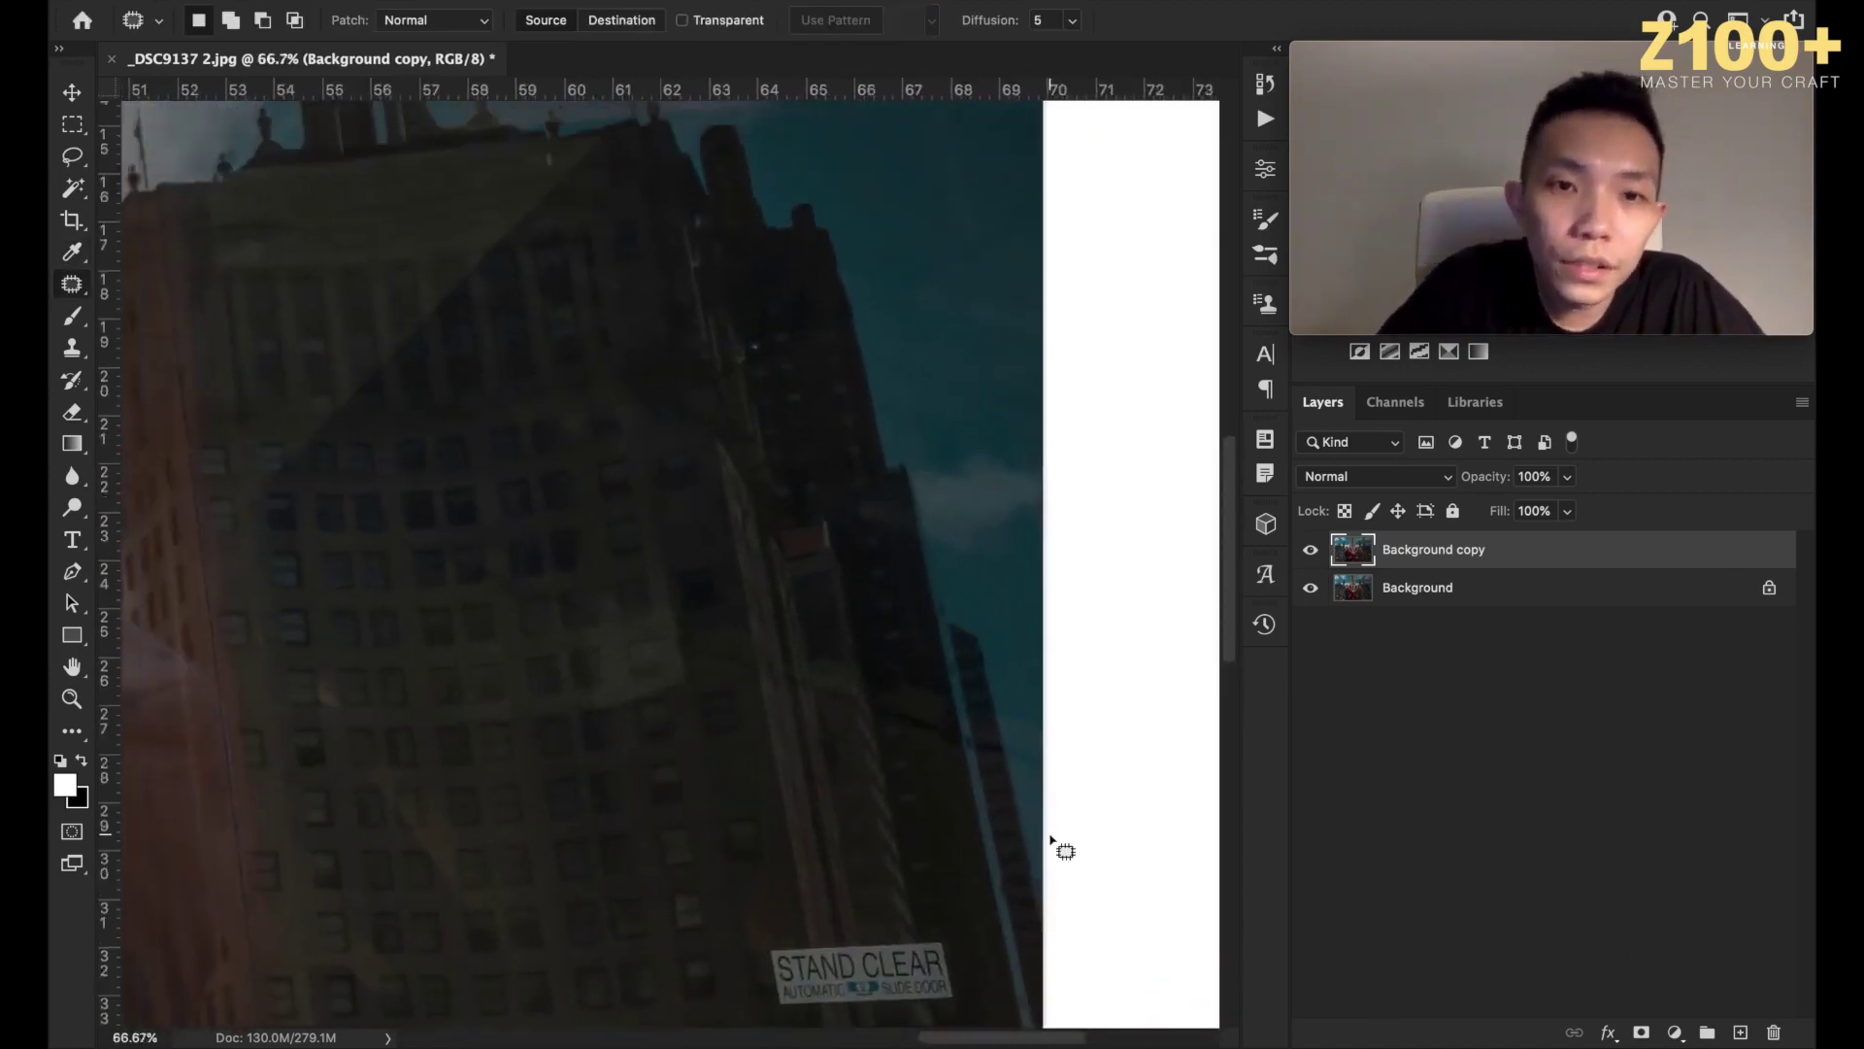
scroll(787, 361, up, 4)
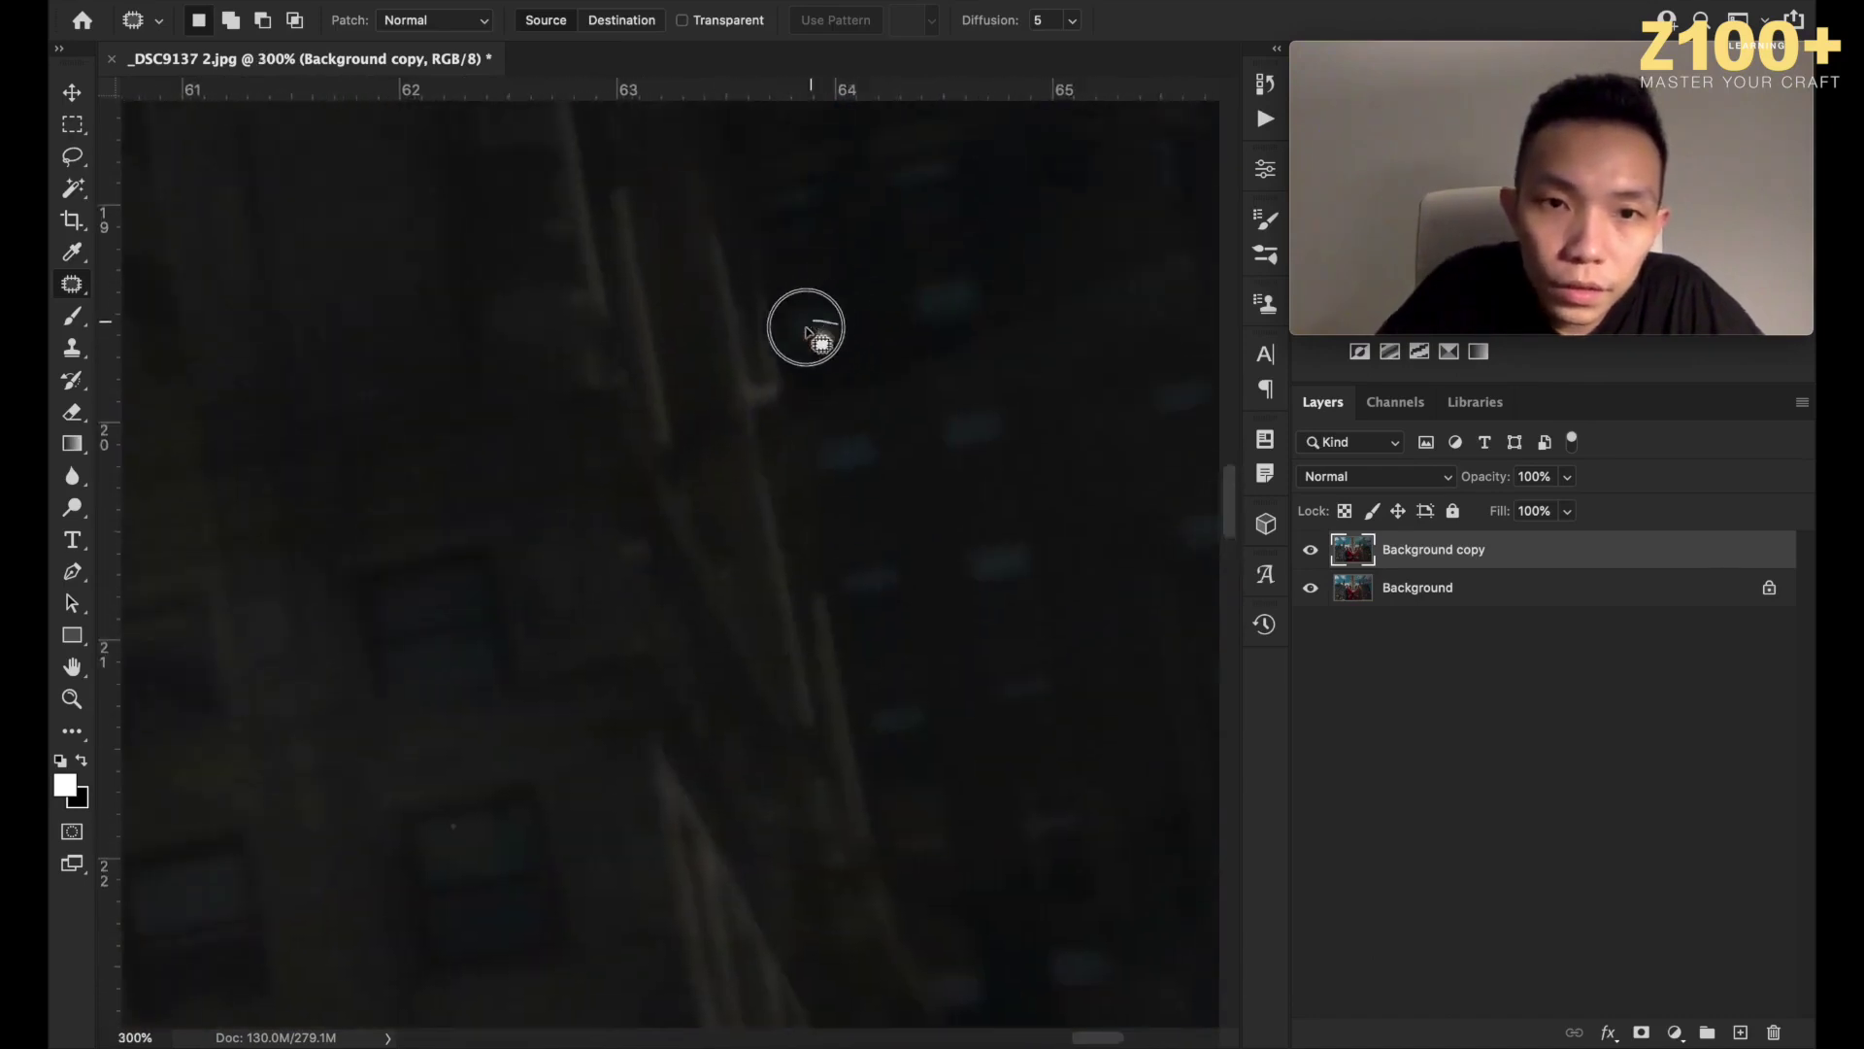
key(shift+BackSpace)
key(Return)
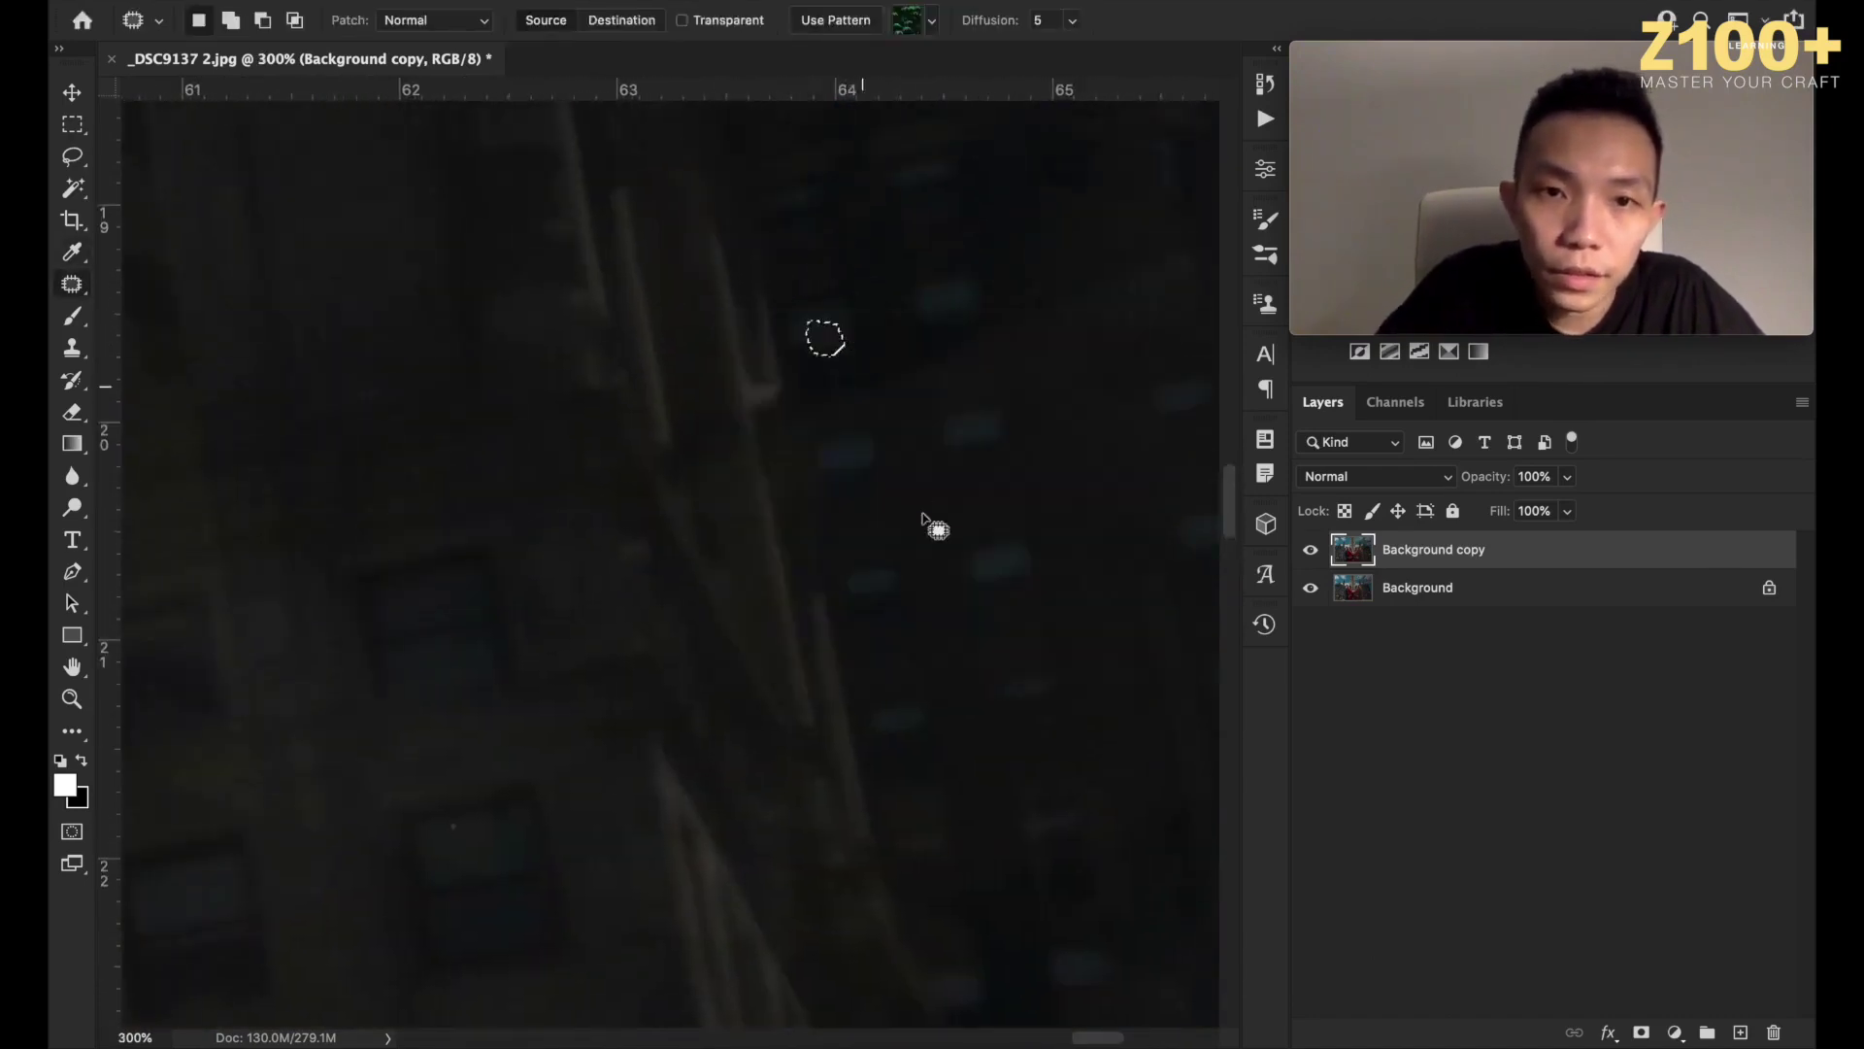
Compare the cleaned-up reflected building with the original by toggling the visibility of the Background copy layer.
scroll(922, 515, down, 3)
key(ctrl+minus)
key(ctrl+minus)
key(ctrl+minus)
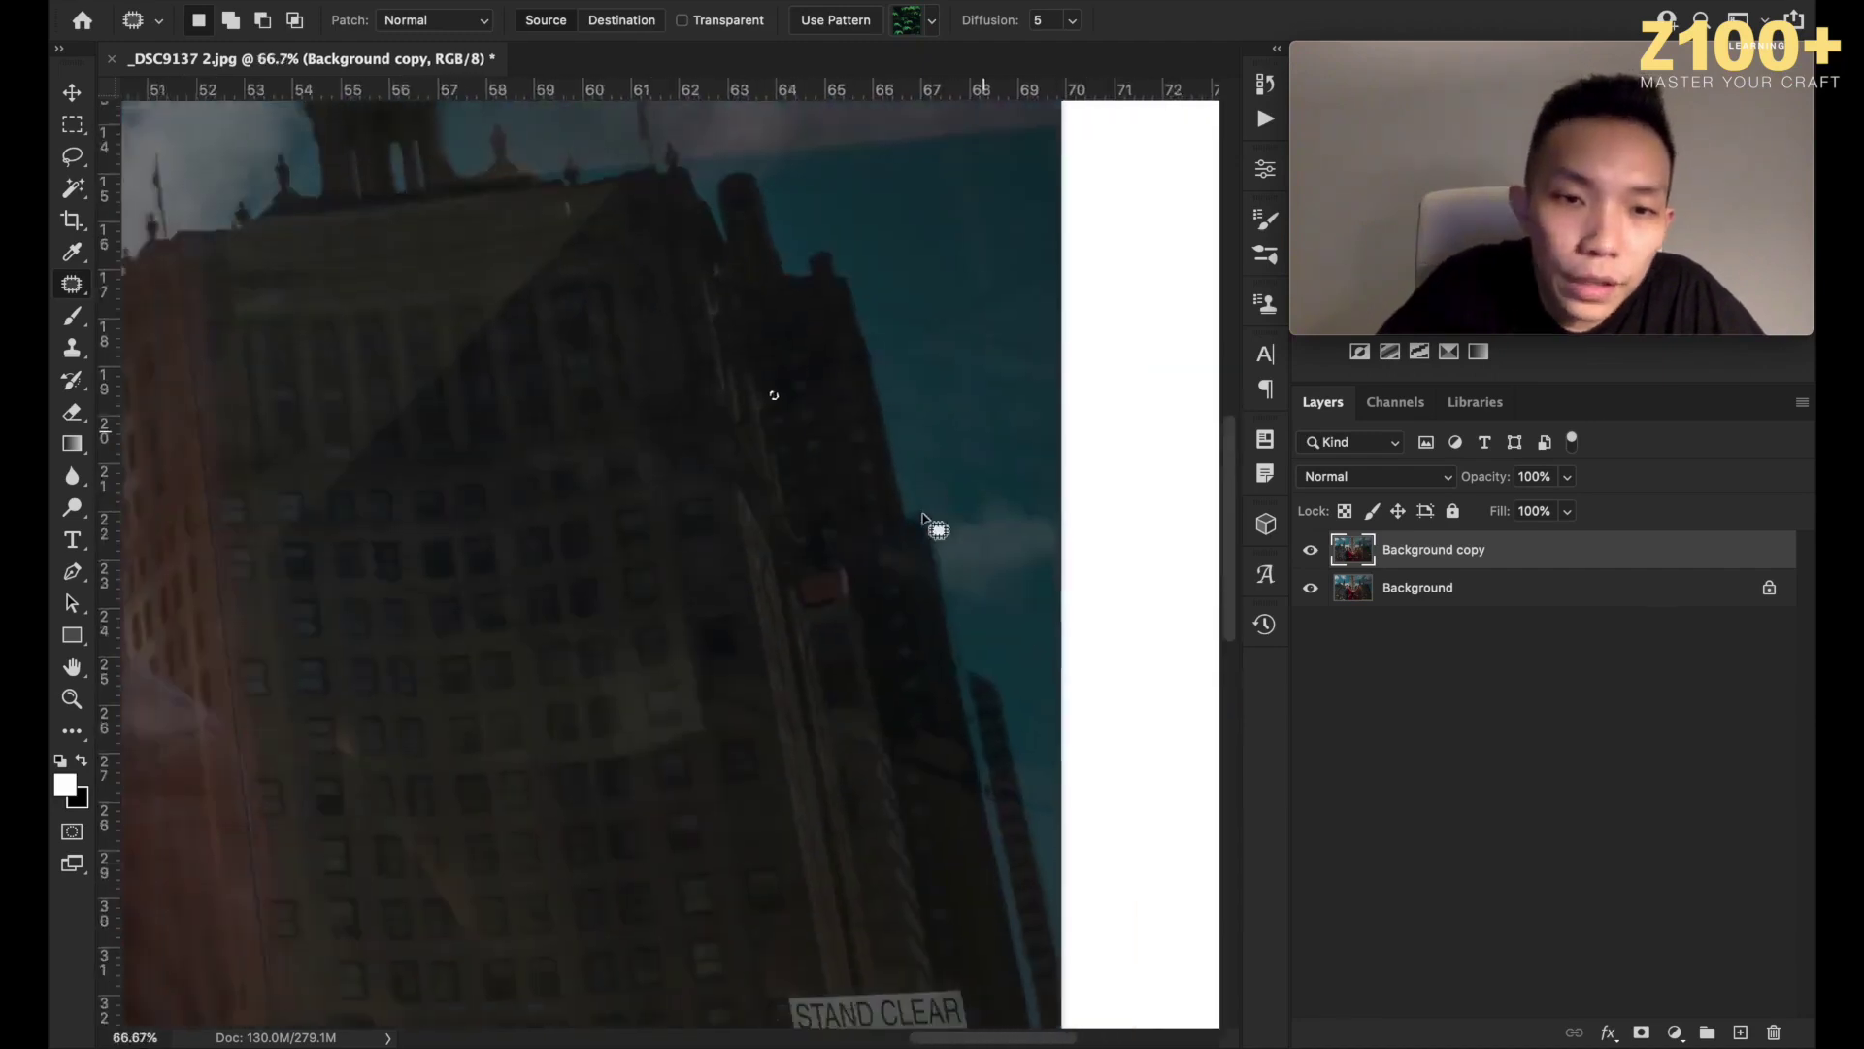
click(1311, 551)
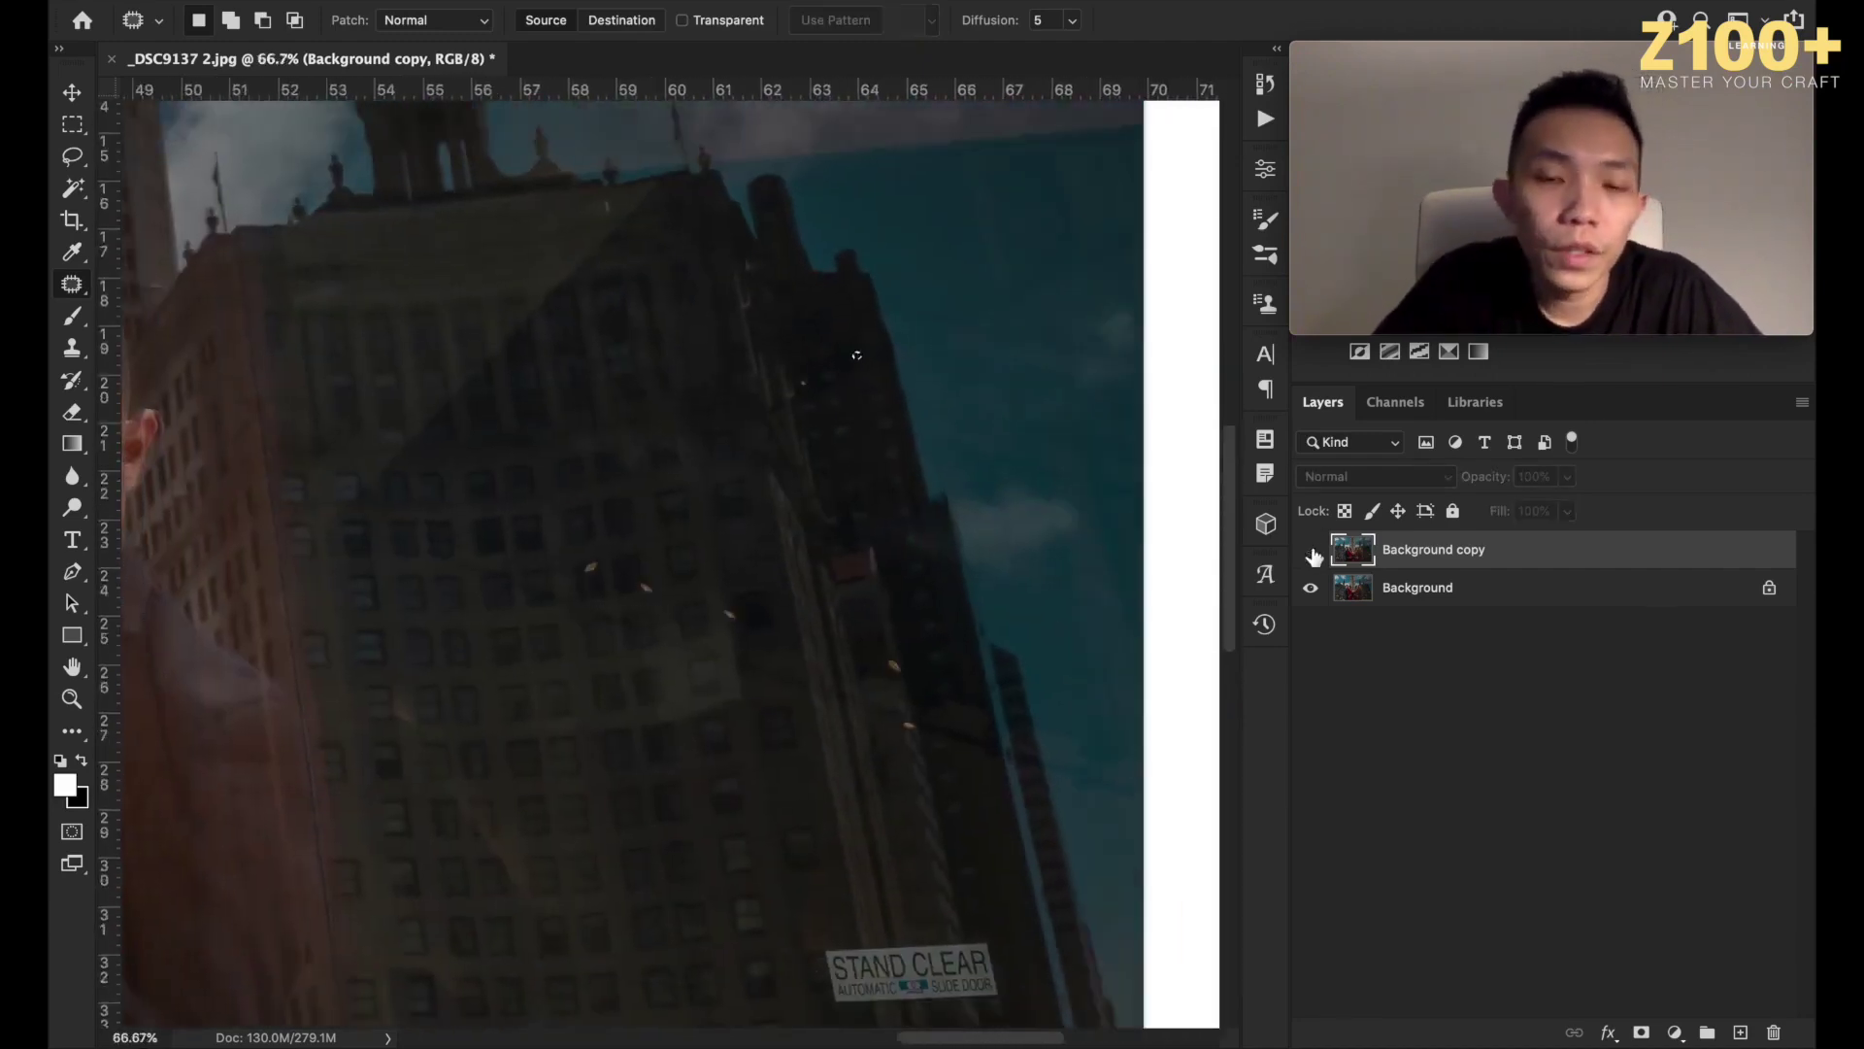
click(1311, 552)
click(1311, 553)
key(super+plus)
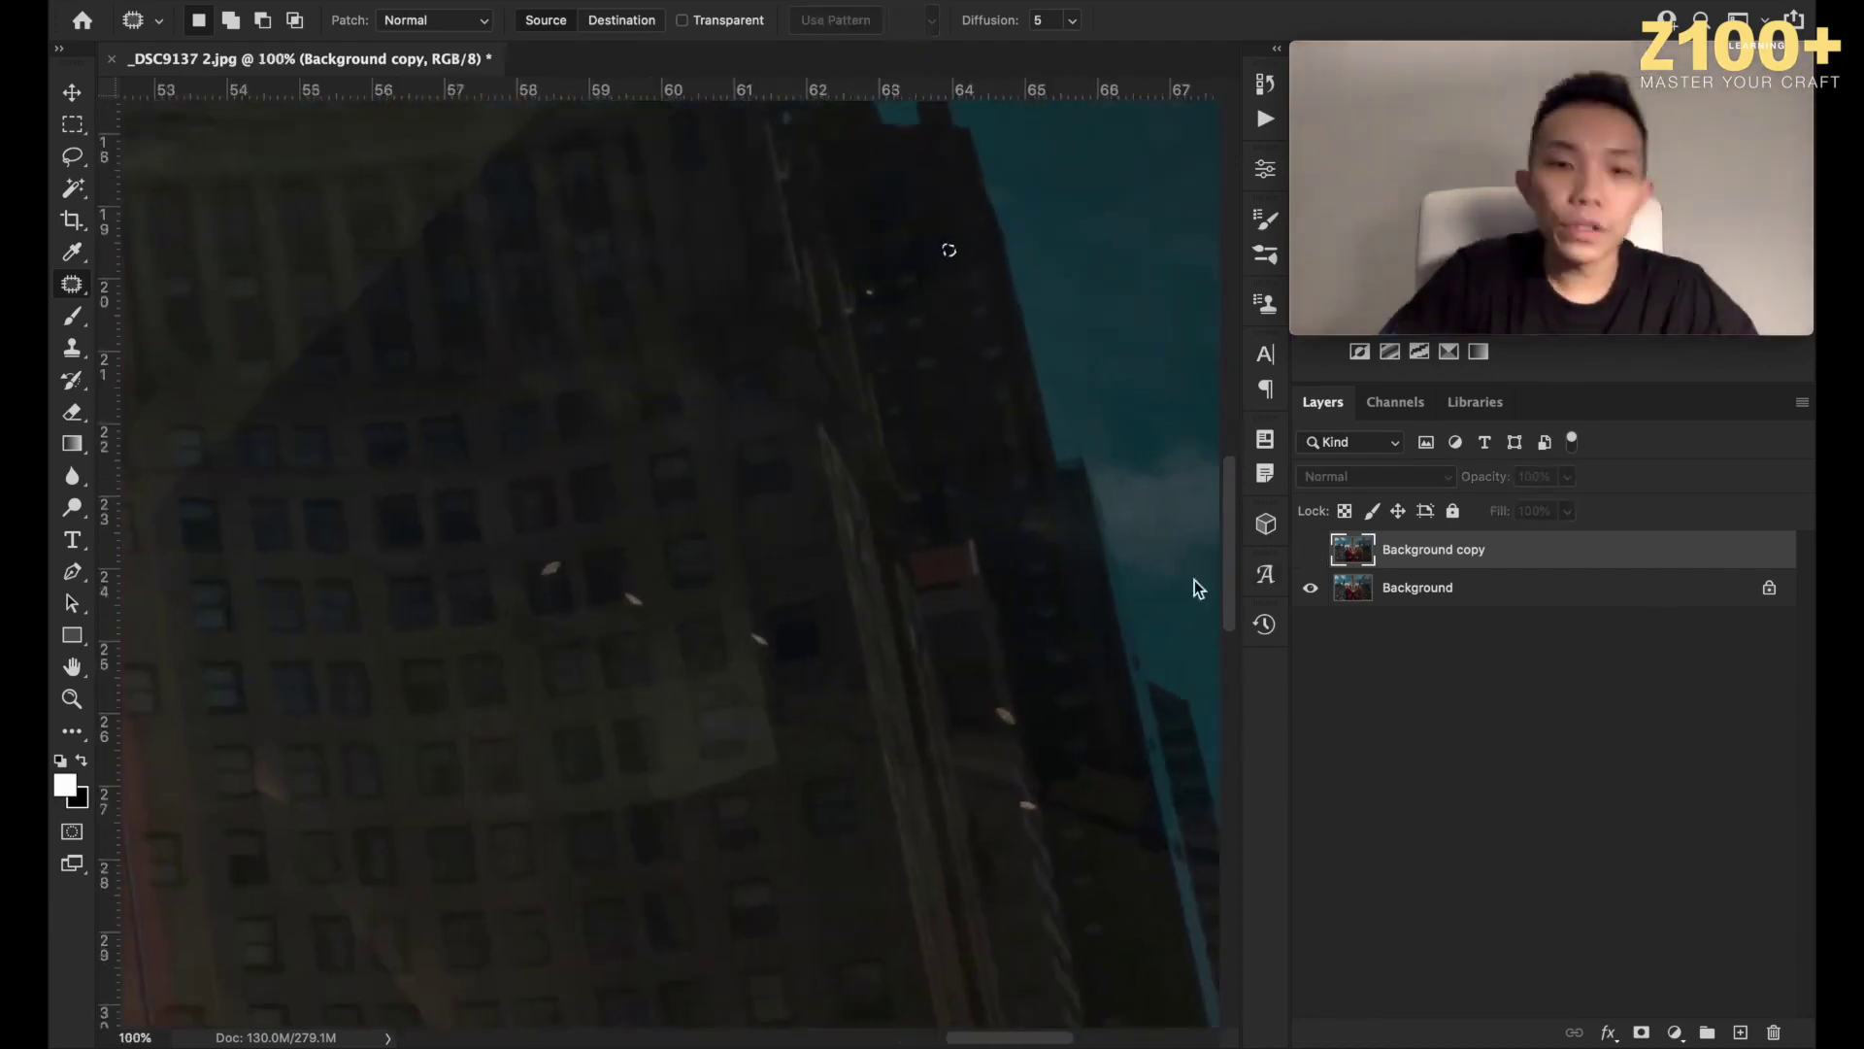
scroll(983, 650, down, 3)
scroll(982, 650, right, 3)
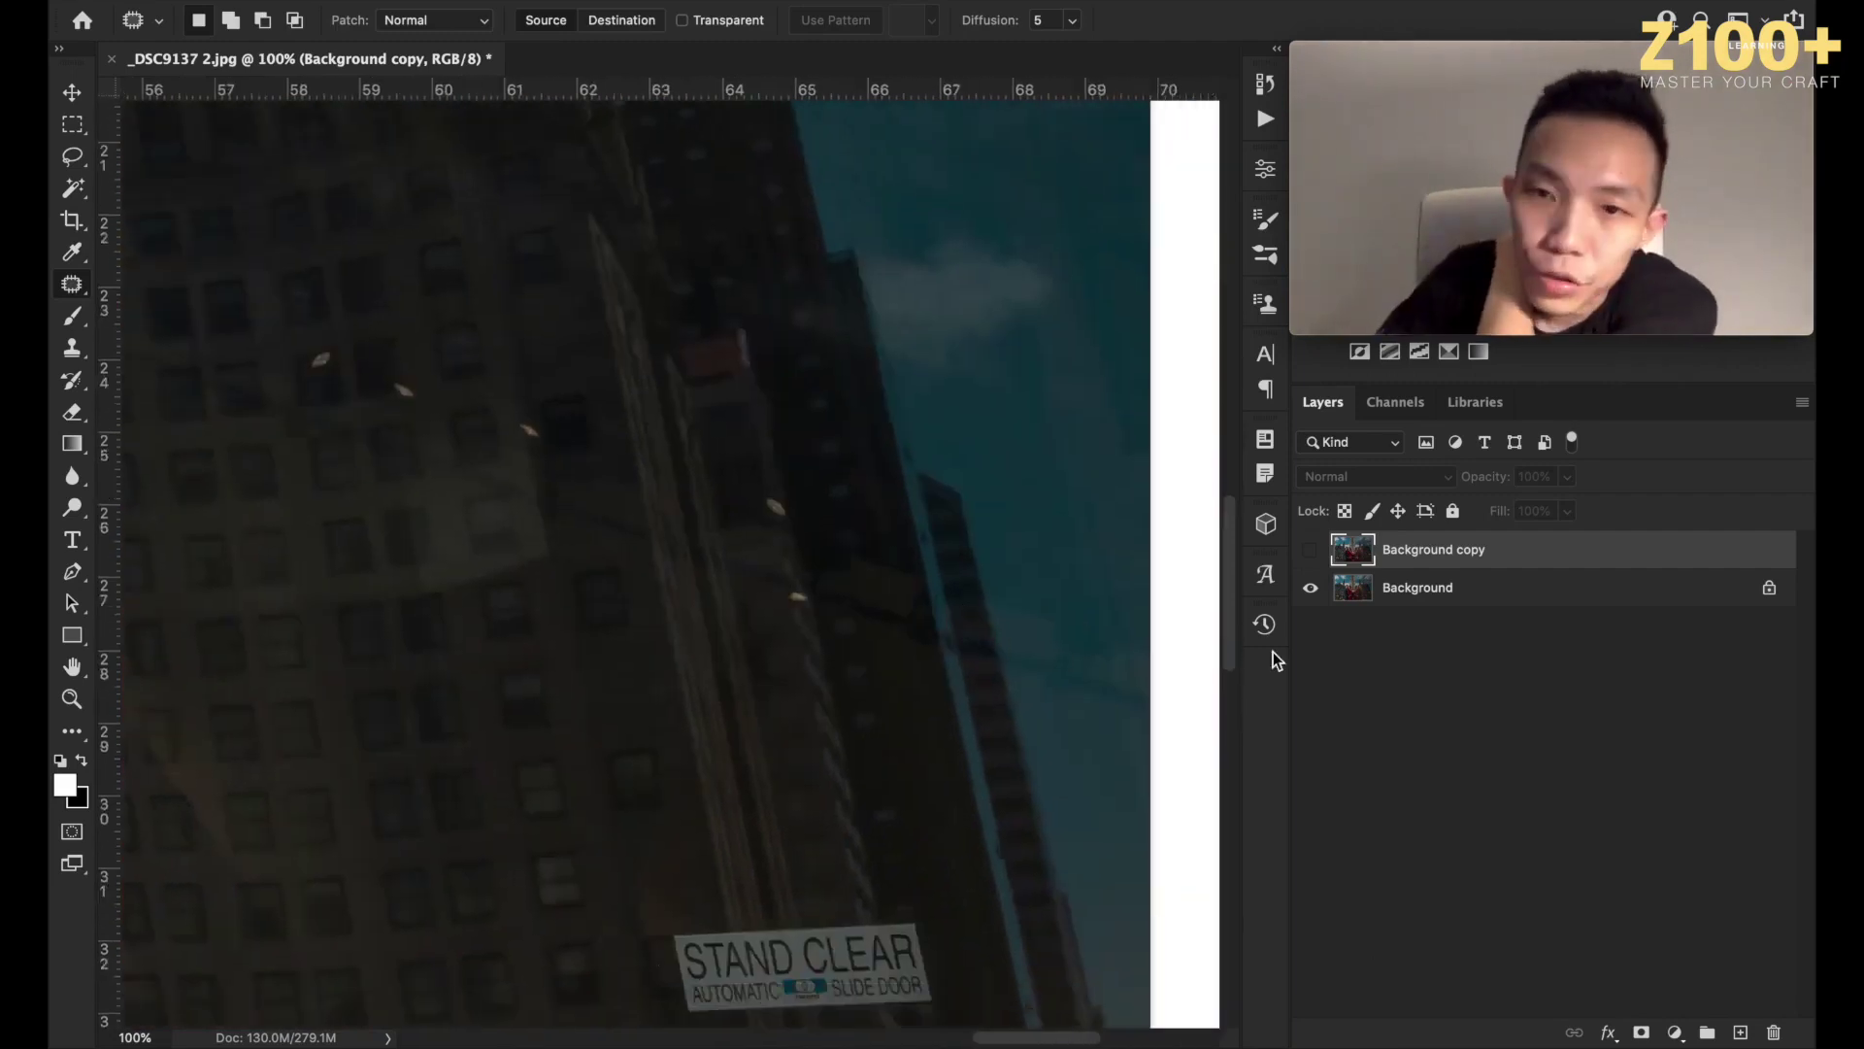
click(1311, 553)
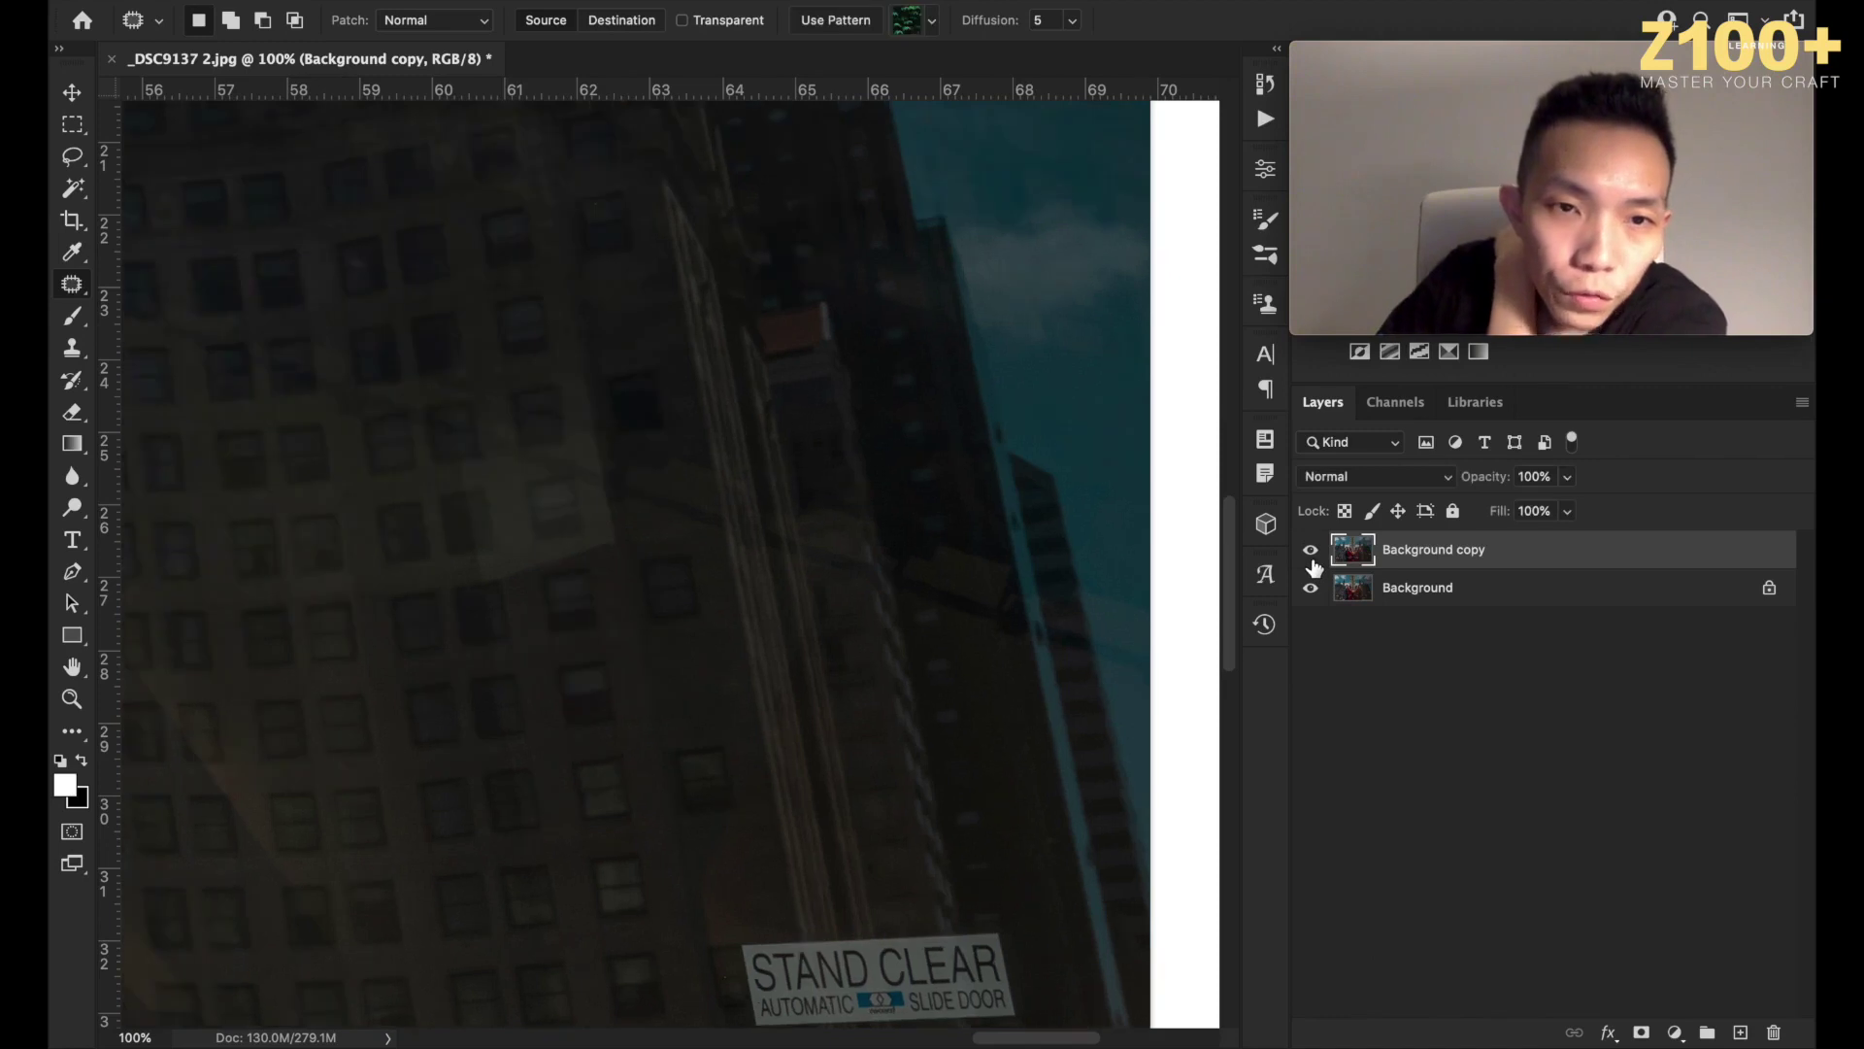
click(1311, 554)
click(1311, 554)
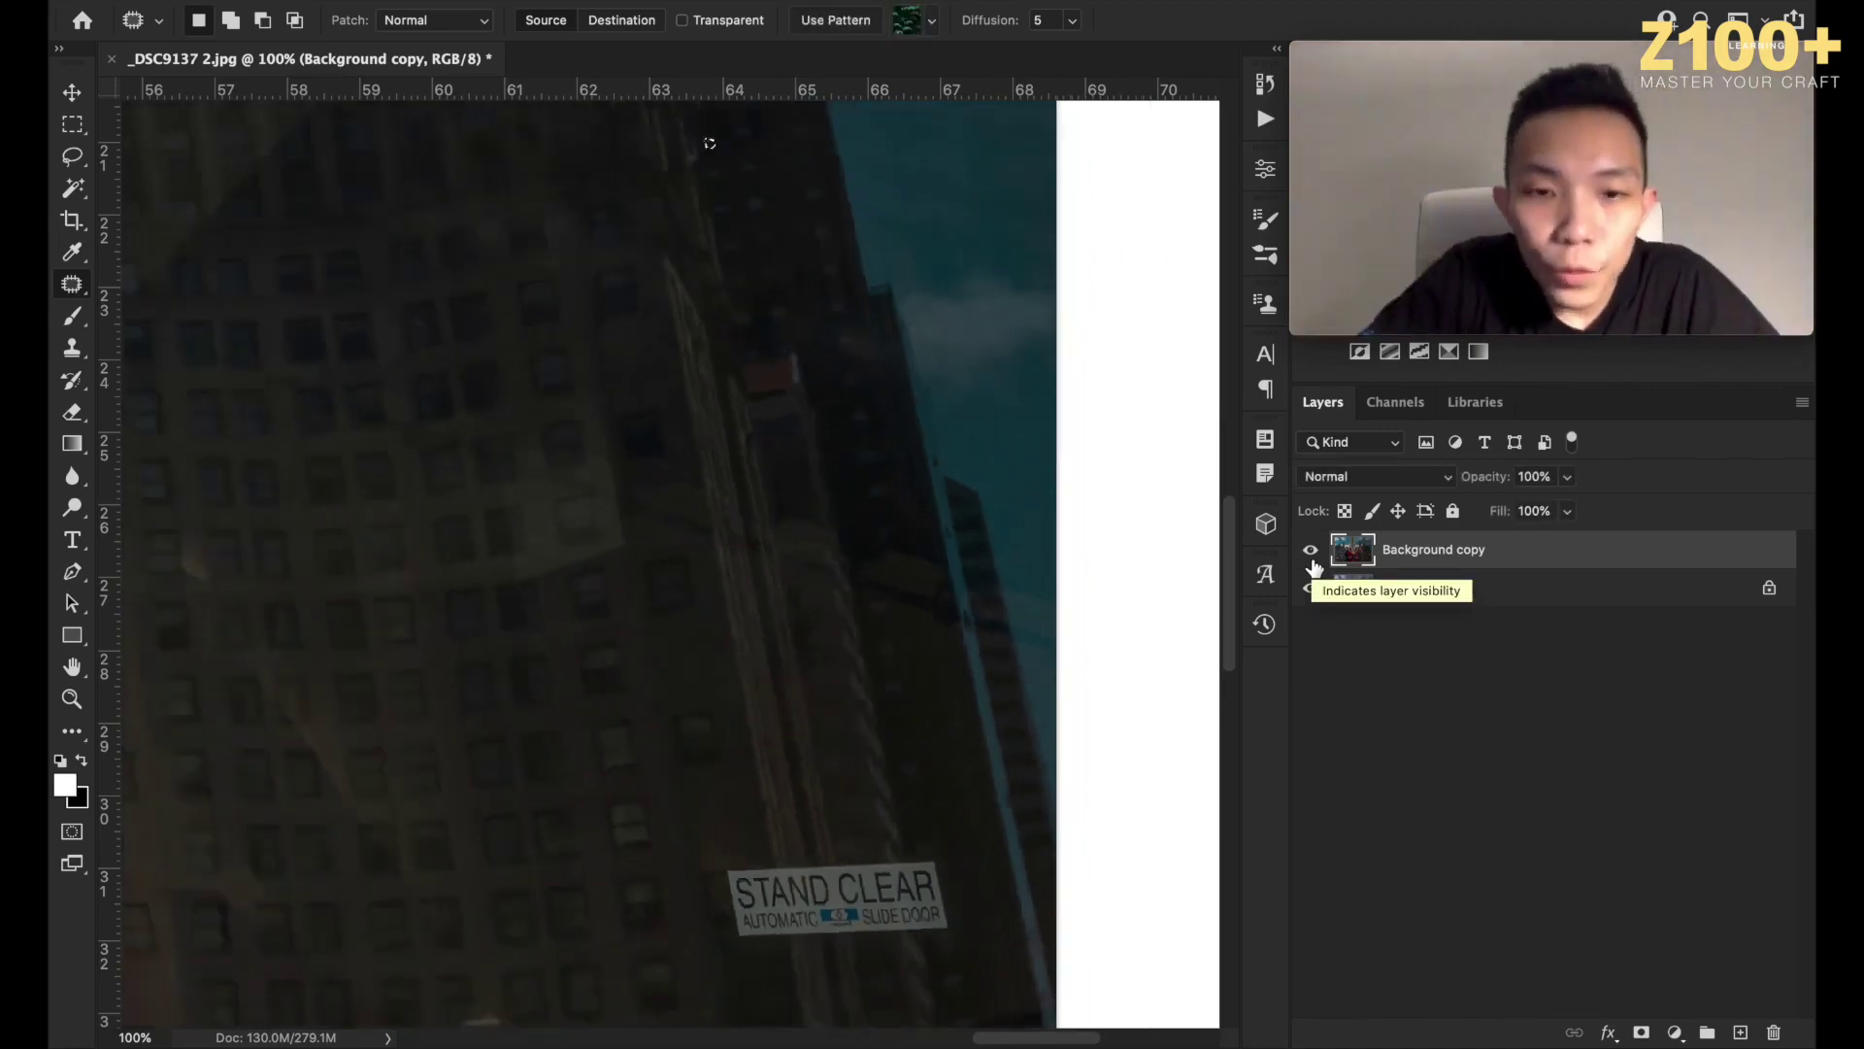
Choose the Burn Tool and enlarge its brush to 500 px over the STAND CLEAR sign.
key(super+minus)
key(super+minus)
key(super+minus)
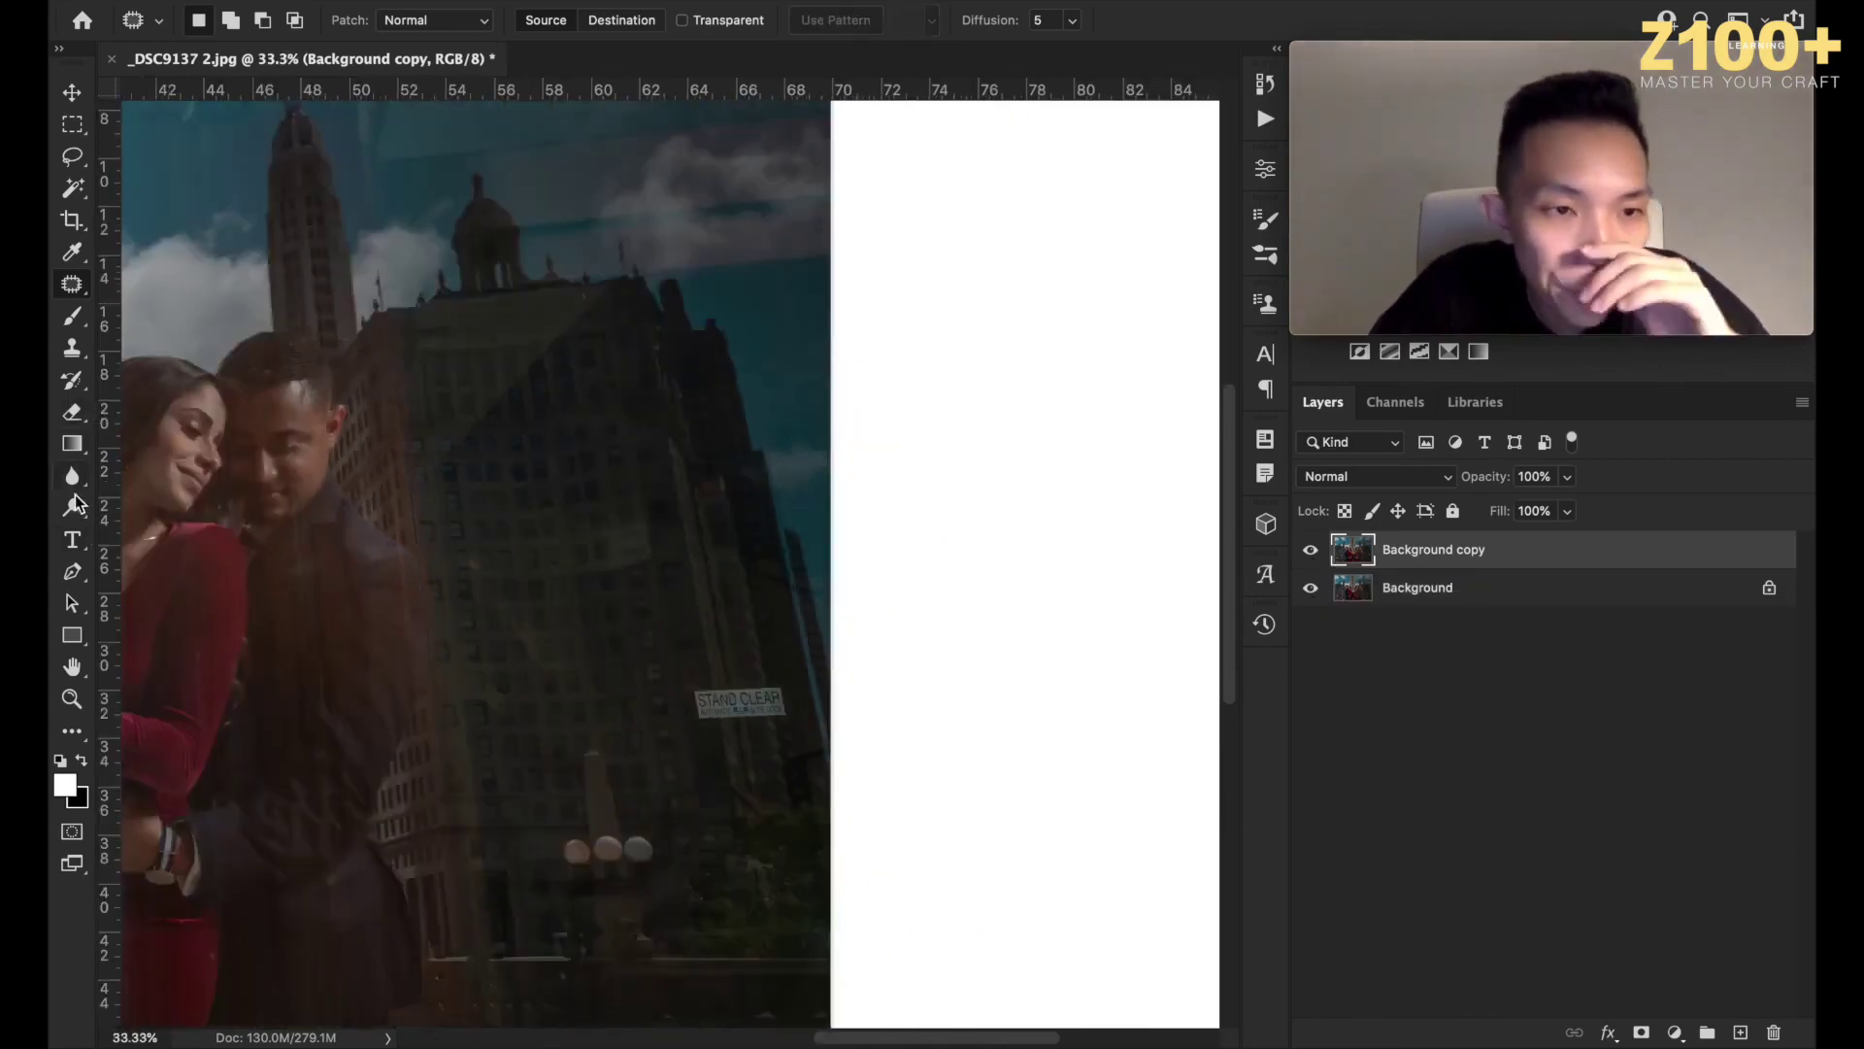
click(72, 505)
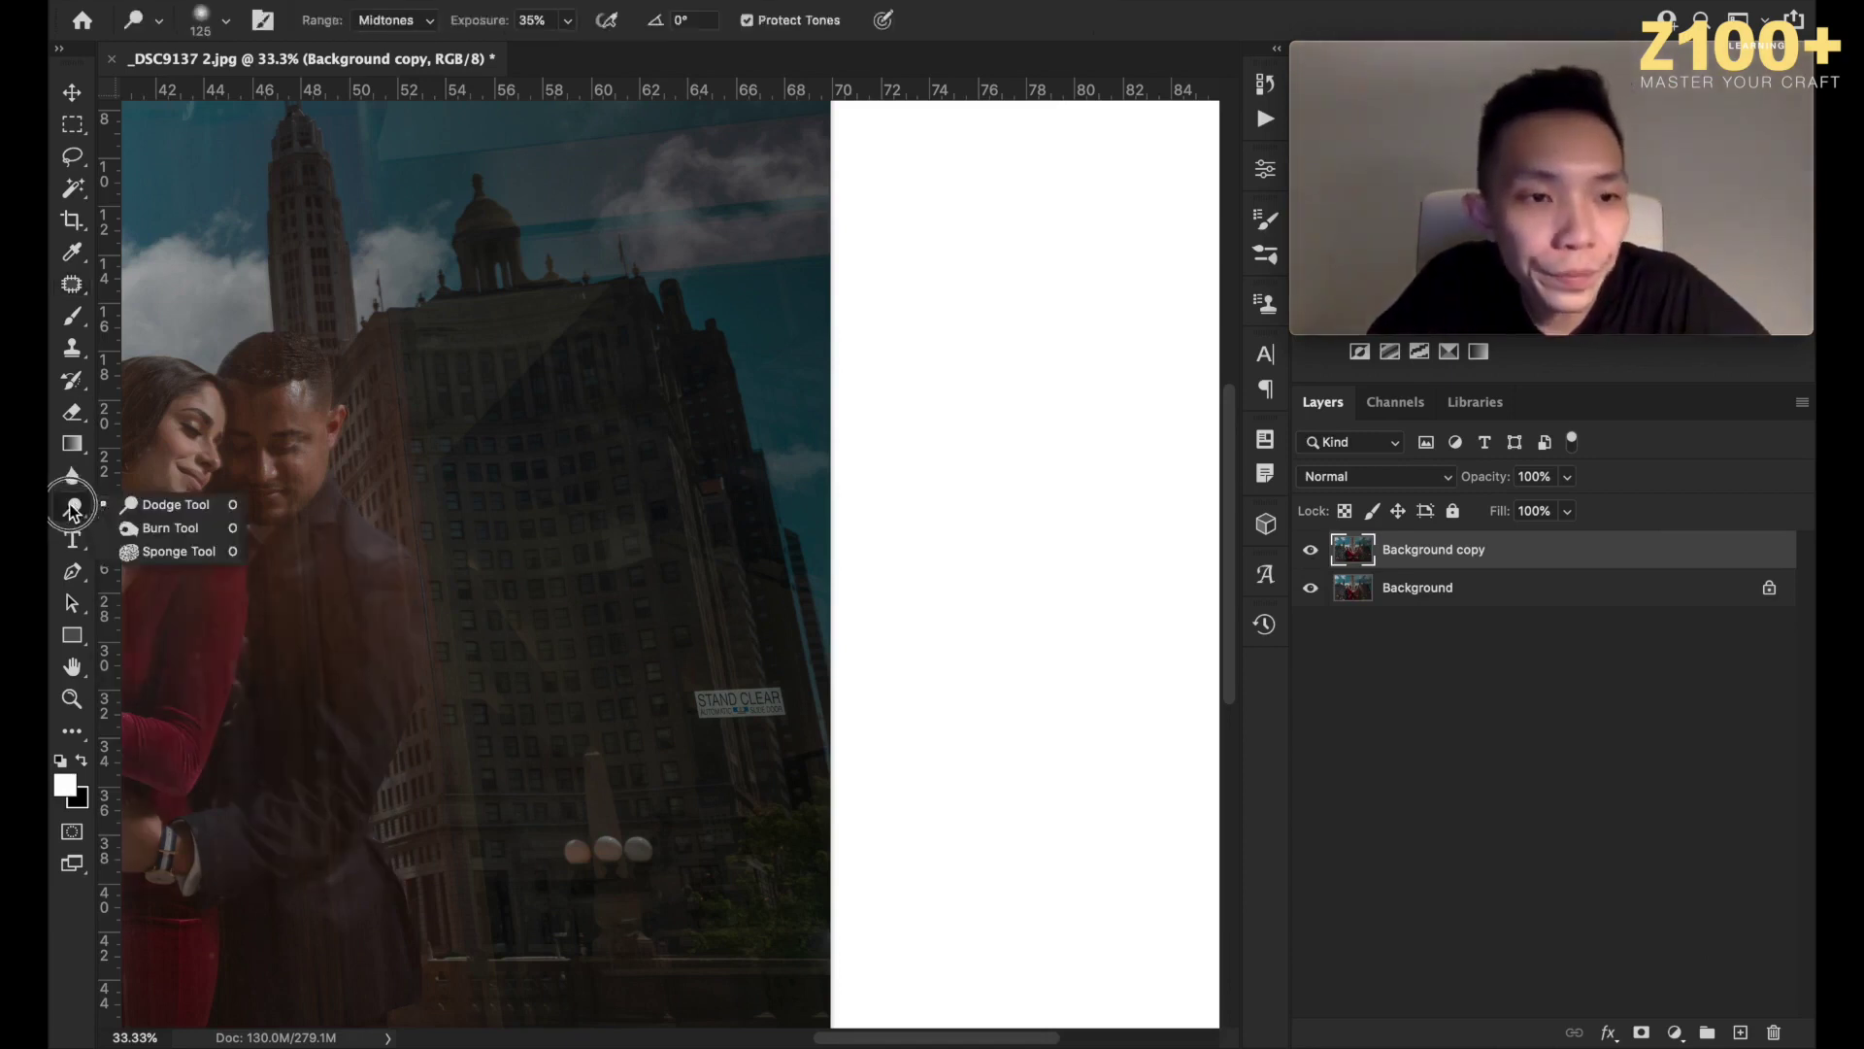
click(144, 528)
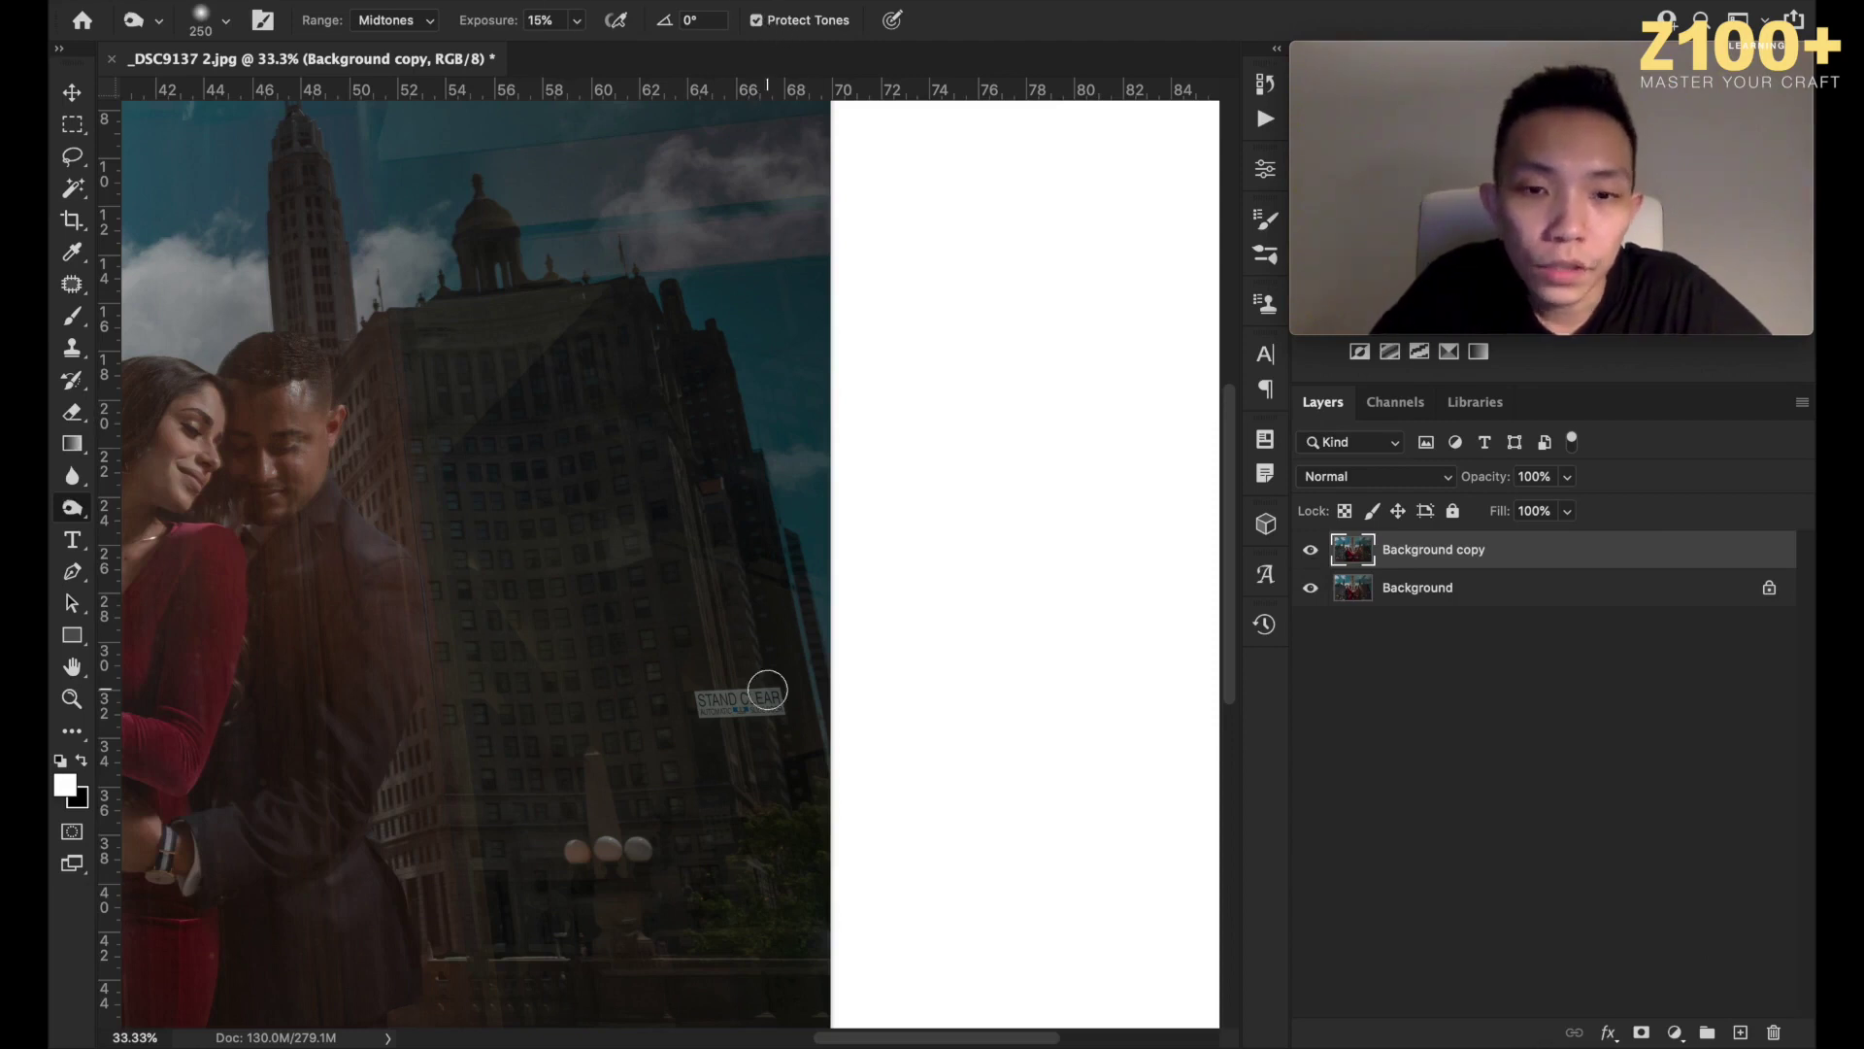
scroll(767, 691, up, 3)
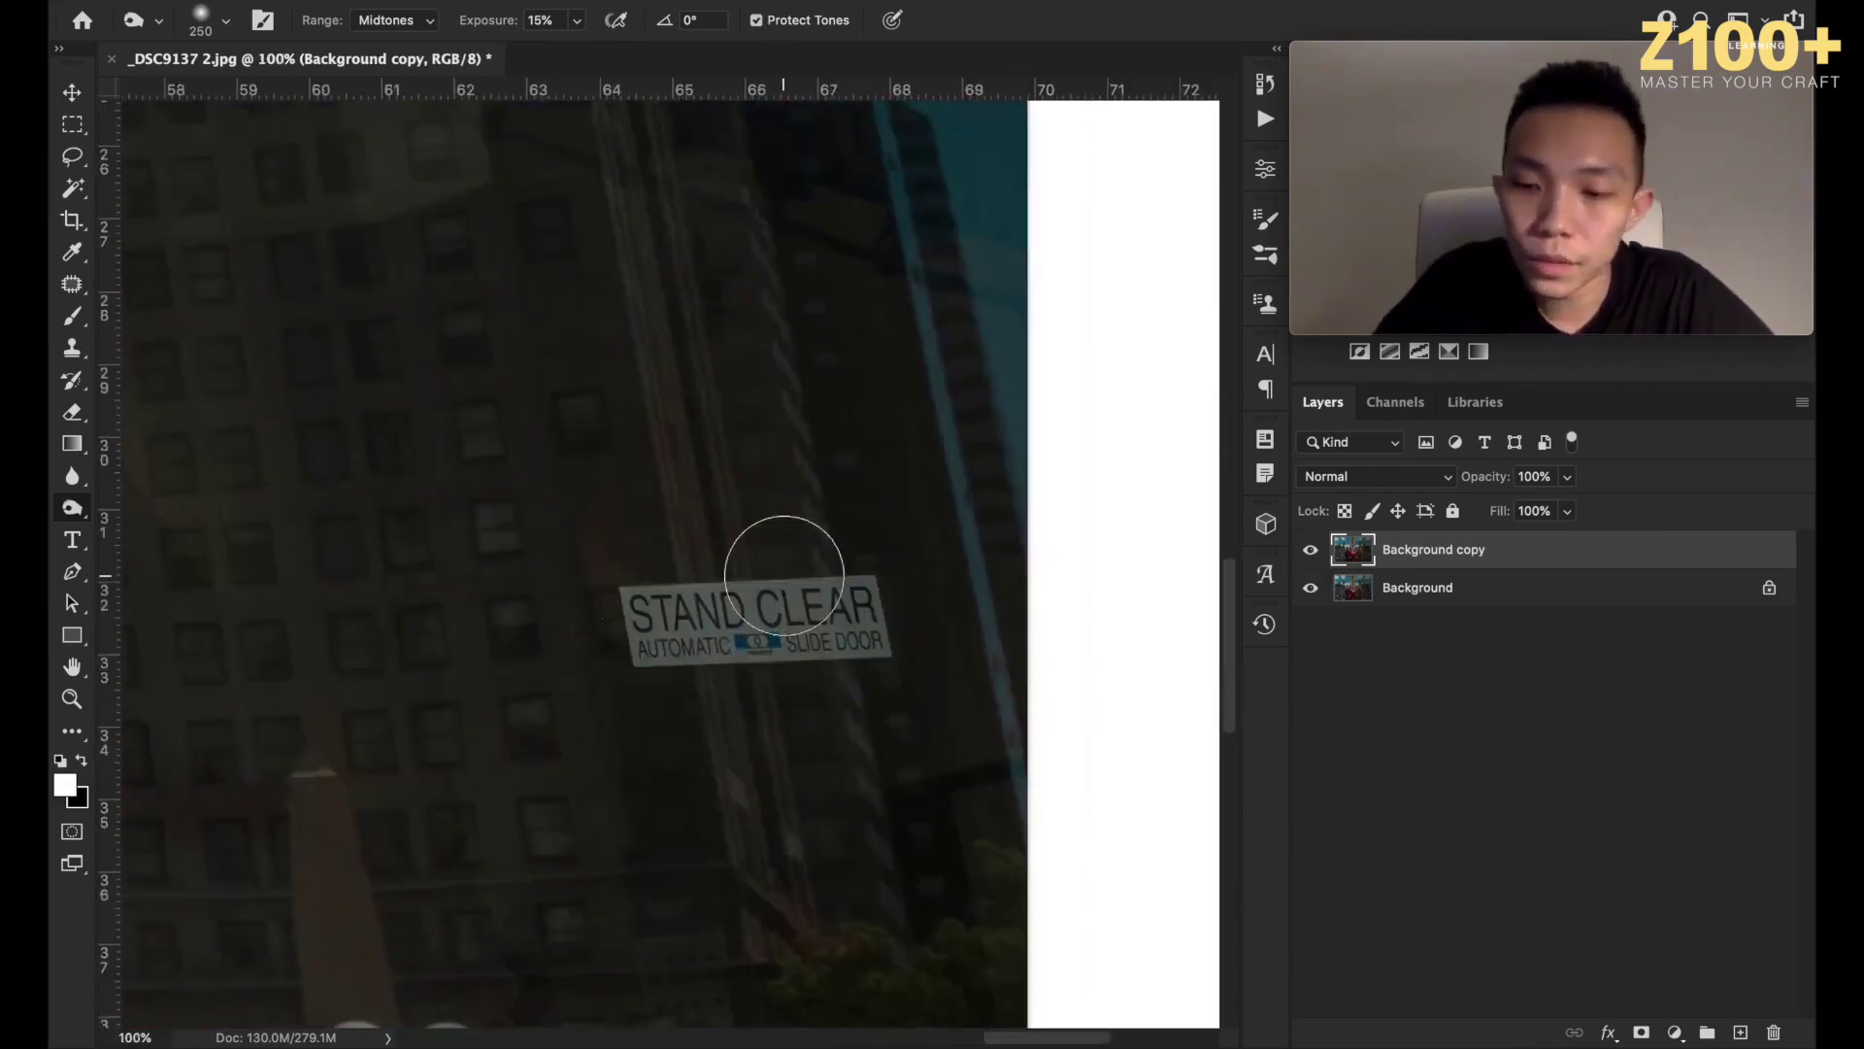
key(bracketright)
key(bracketright)
key(bracketright)
key(bracketright)
key(bracketright)
key(bracketright)
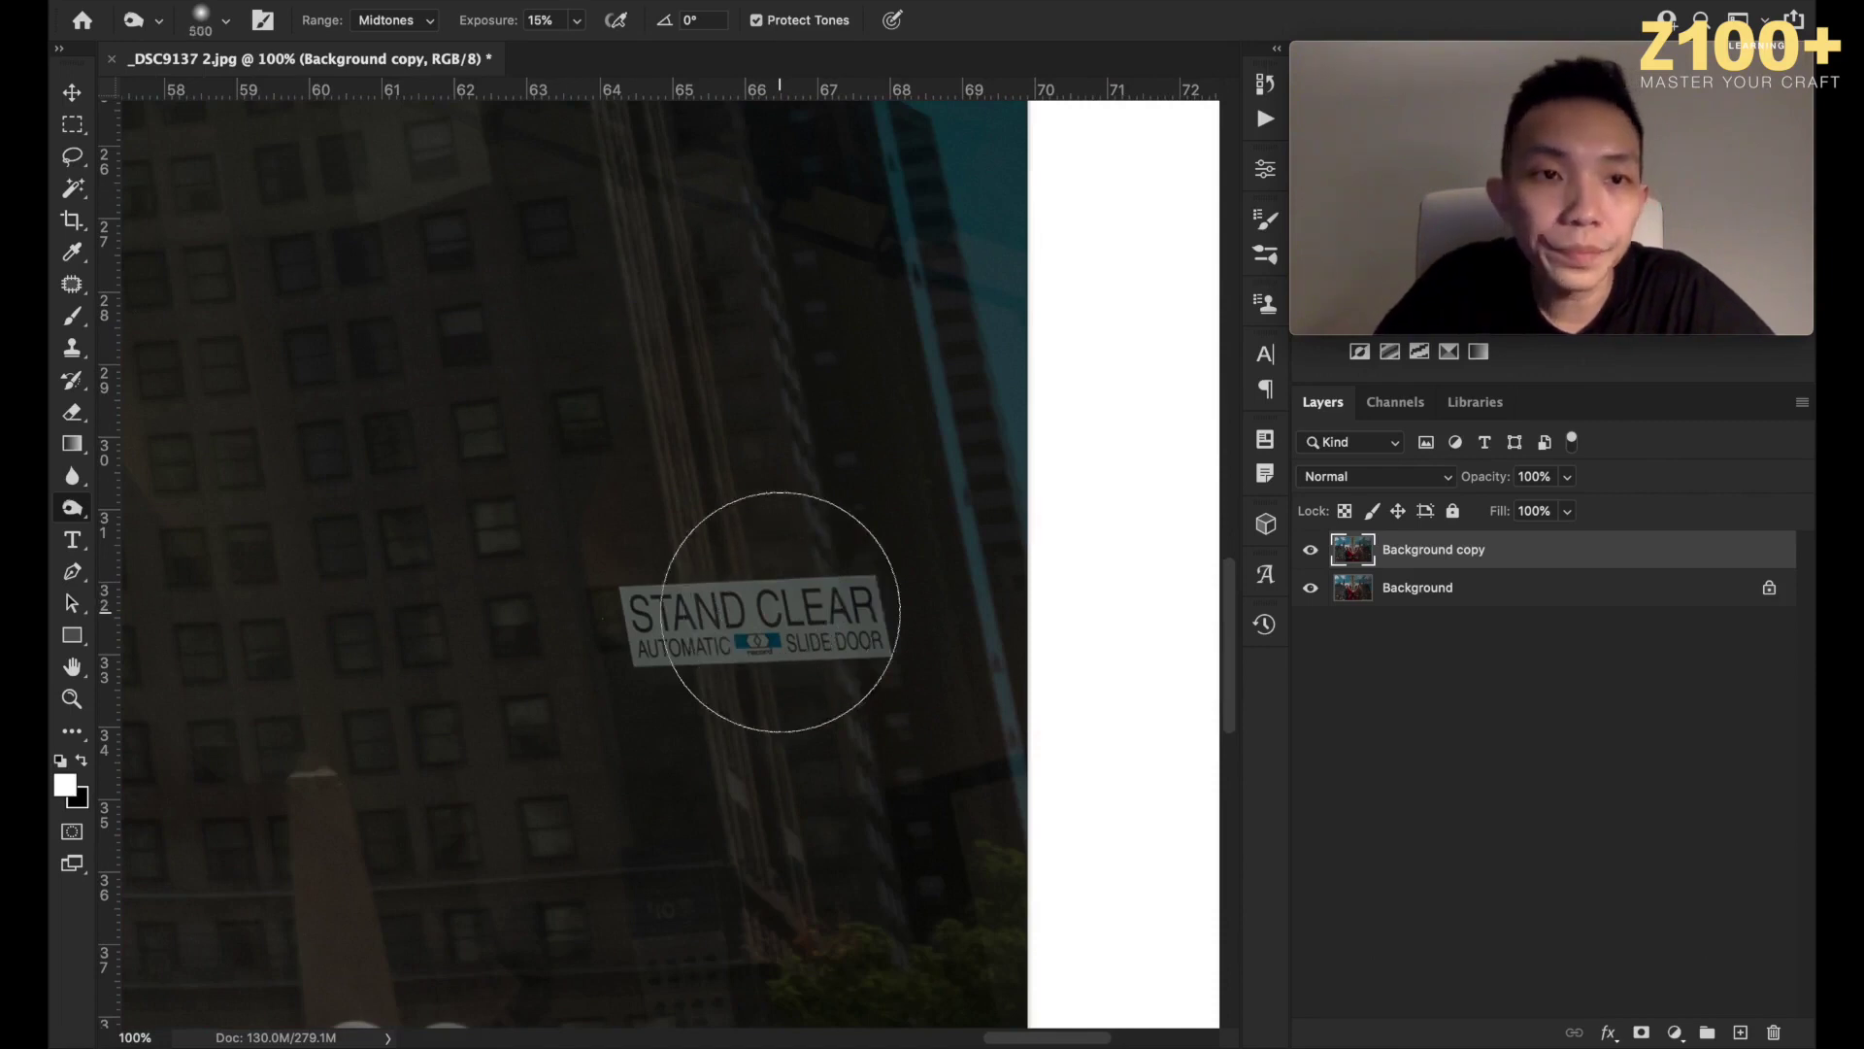
Burn the STAND CLEAR sign with the Highlights range, 15% exposure and a 300 px brush, and compare it with the original.
click(427, 19)
key(bracketleft)
key(bracketleft)
key(bracketleft)
key(bracketleft)
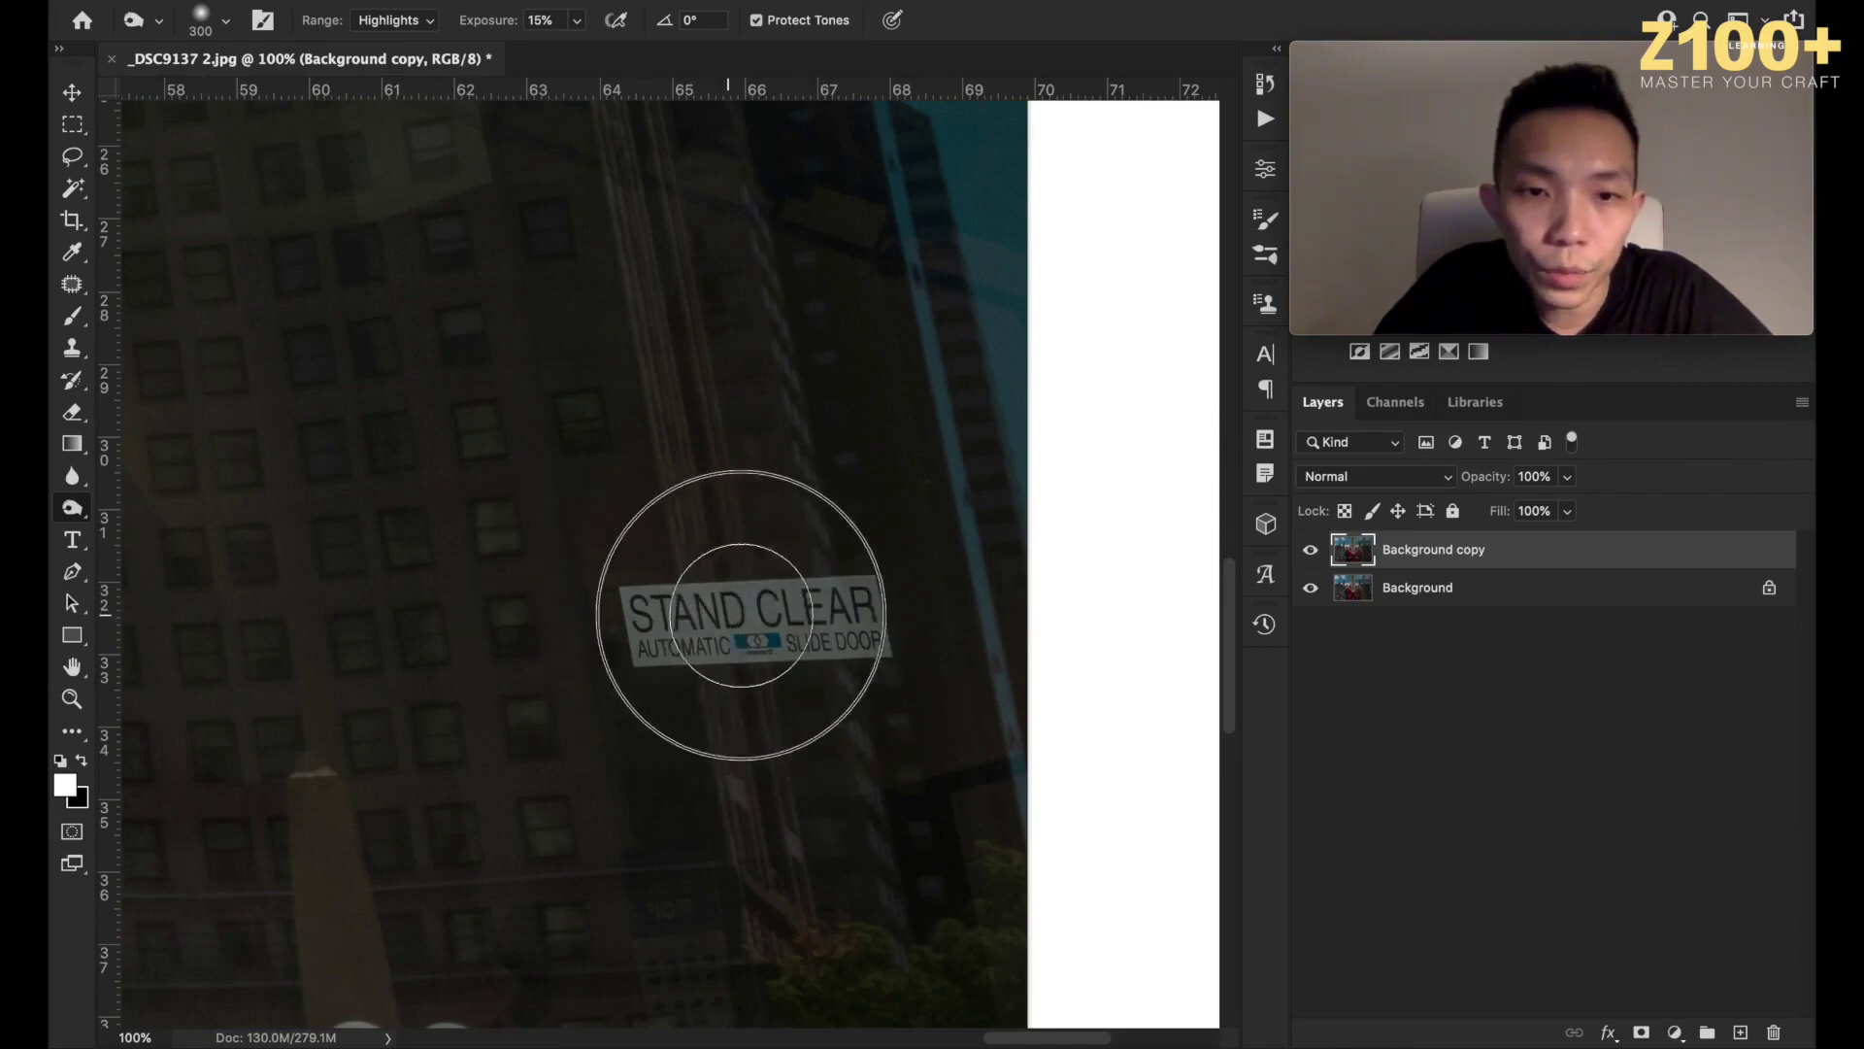
mouse_move(828, 610)
mouse_down()
mouse_move(540, 582)
mouse_move(562, 624)
mouse_move(885, 567)
mouse_move(816, 582)
mouse_move(820, 674)
mouse_move(616, 603)
mouse_move(620, 633)
mouse_move(583, 645)
mouse_move(812, 615)
mouse_move(820, 550)
mouse_move(708, 650)
mouse_move(903, 654)
mouse_move(653, 615)
mouse_move(562, 653)
mouse_move(675, 612)
mouse_up()
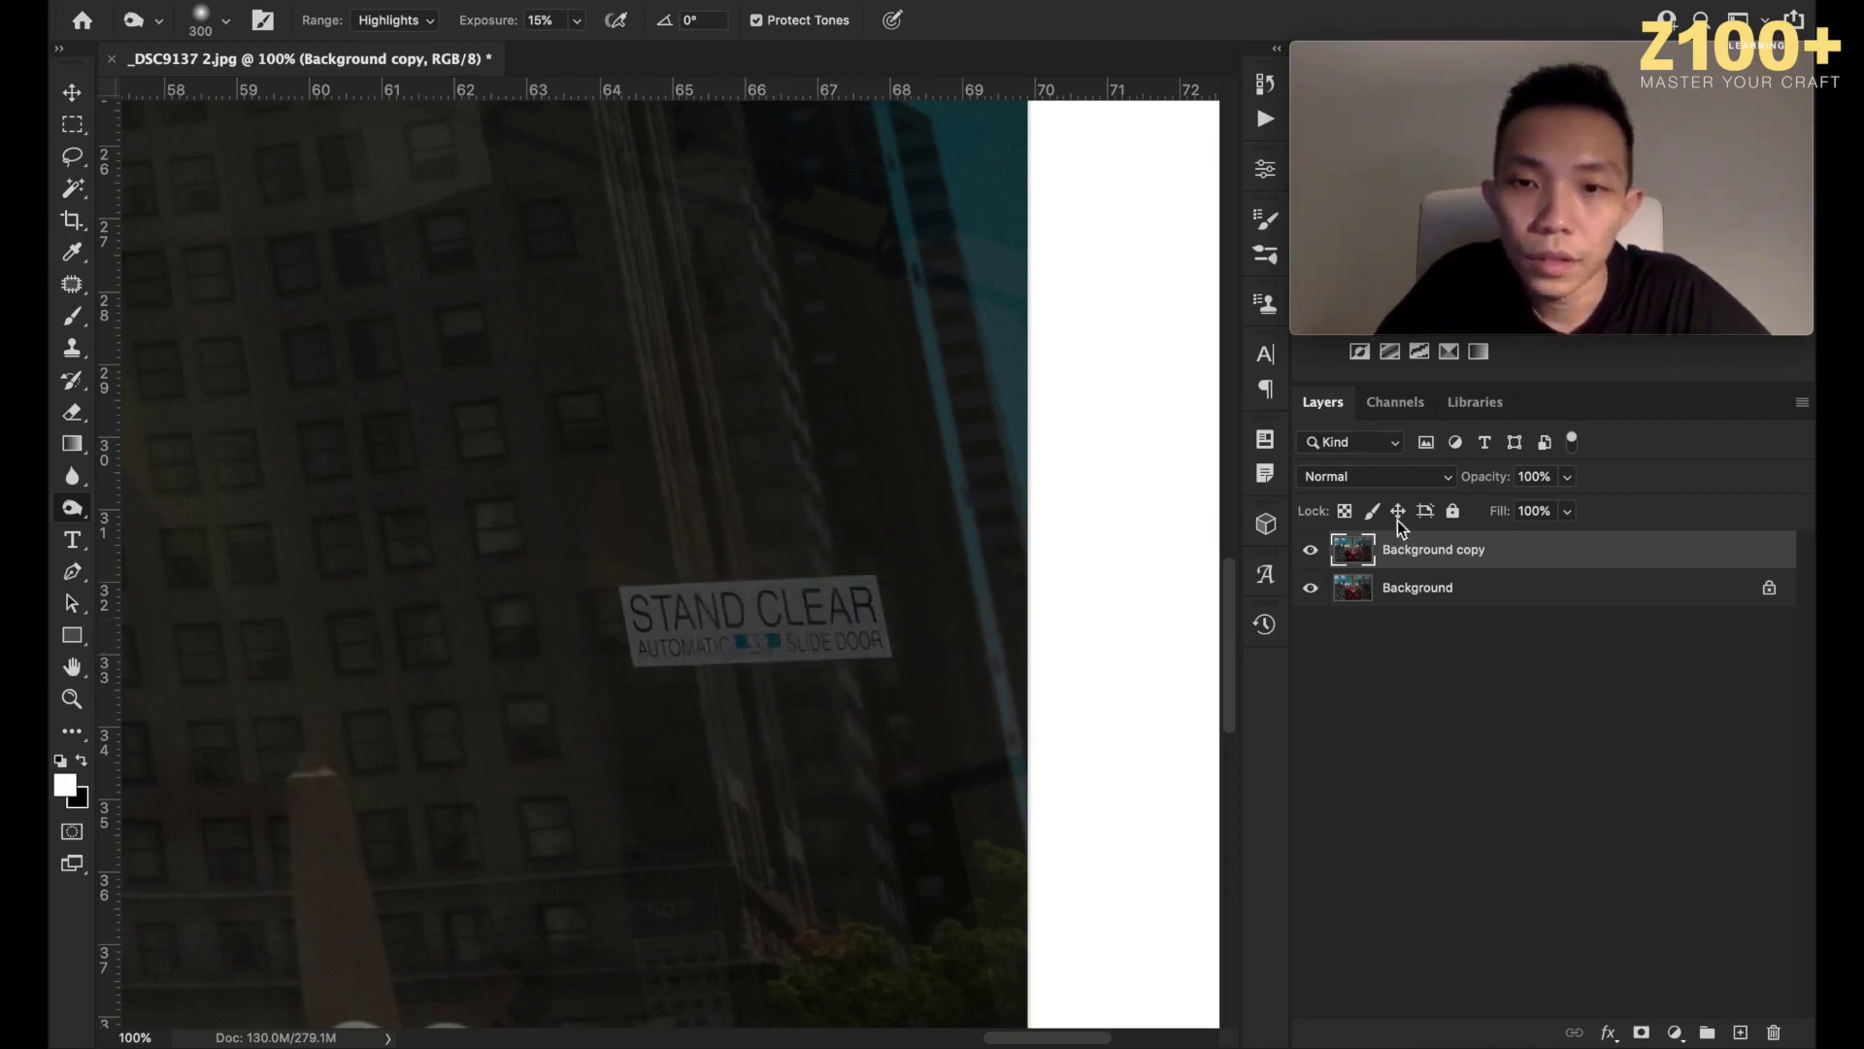
click(1311, 549)
click(1310, 550)
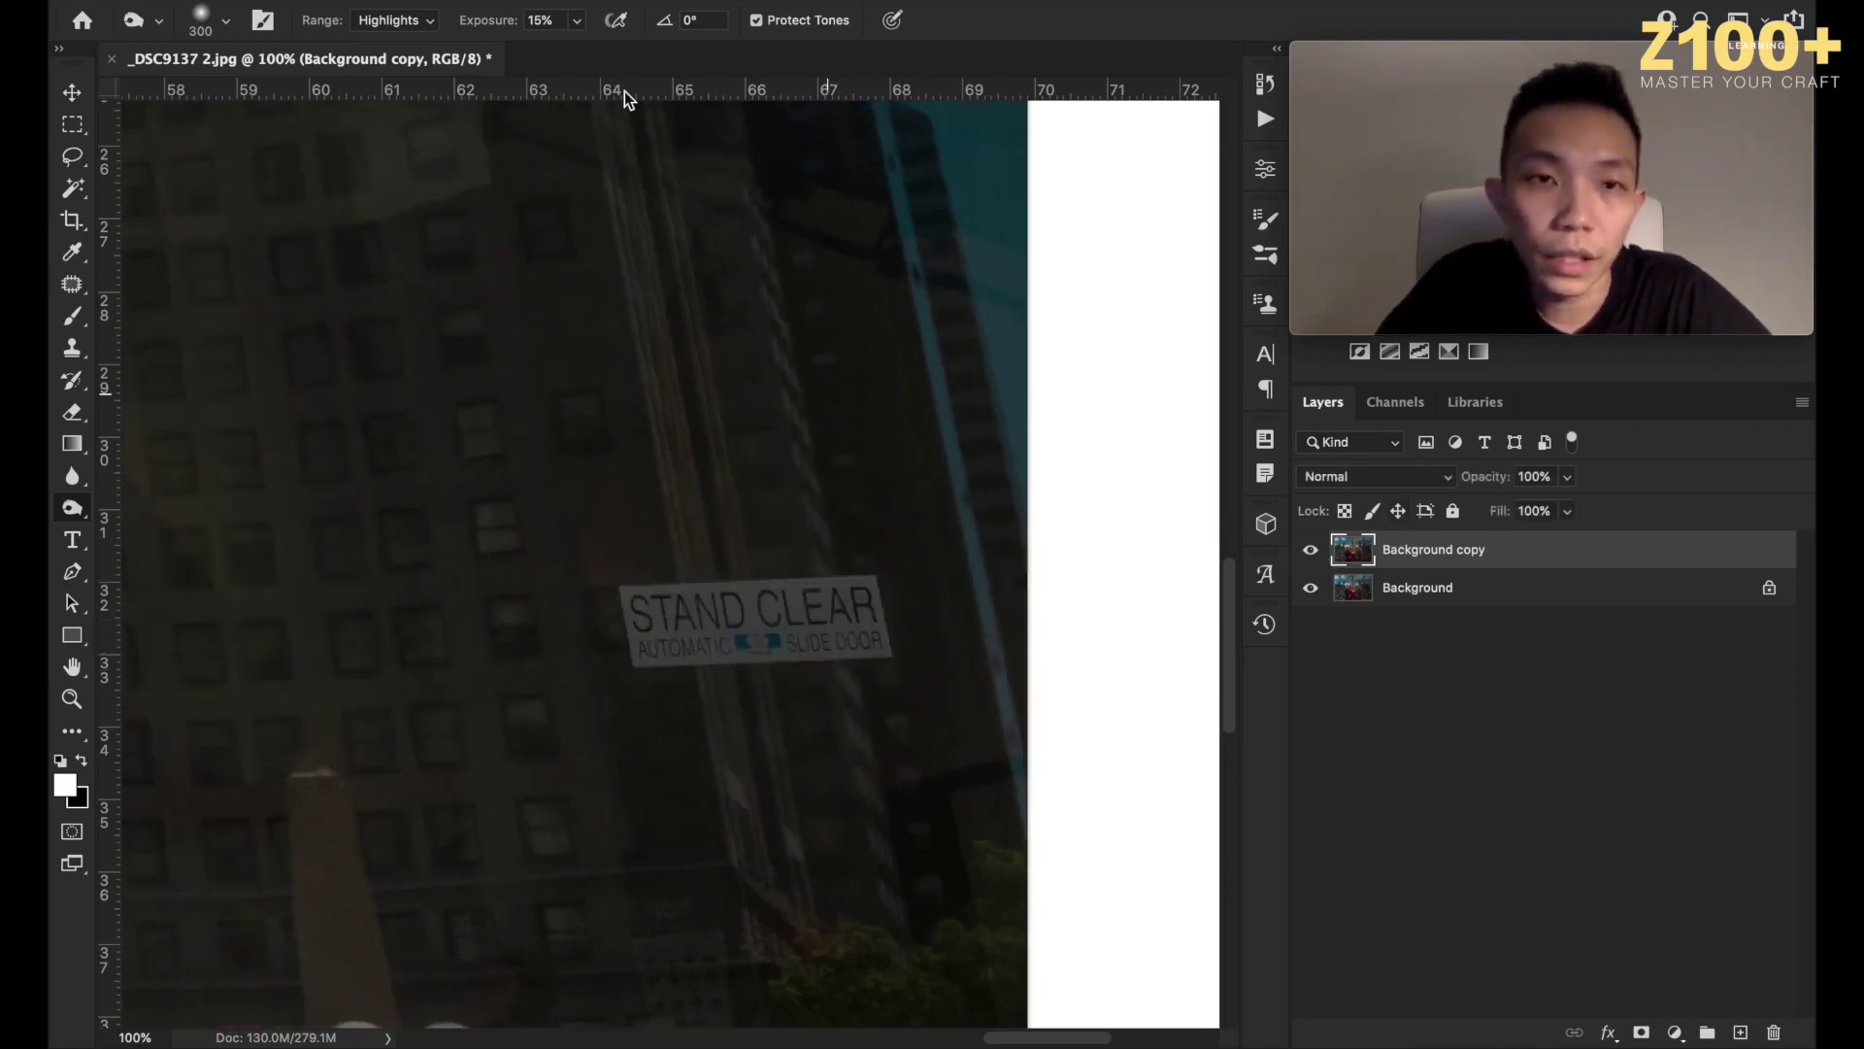
Raise the burn exposure to 30% and darken the STAND CLEAR sign further.
click(576, 21)
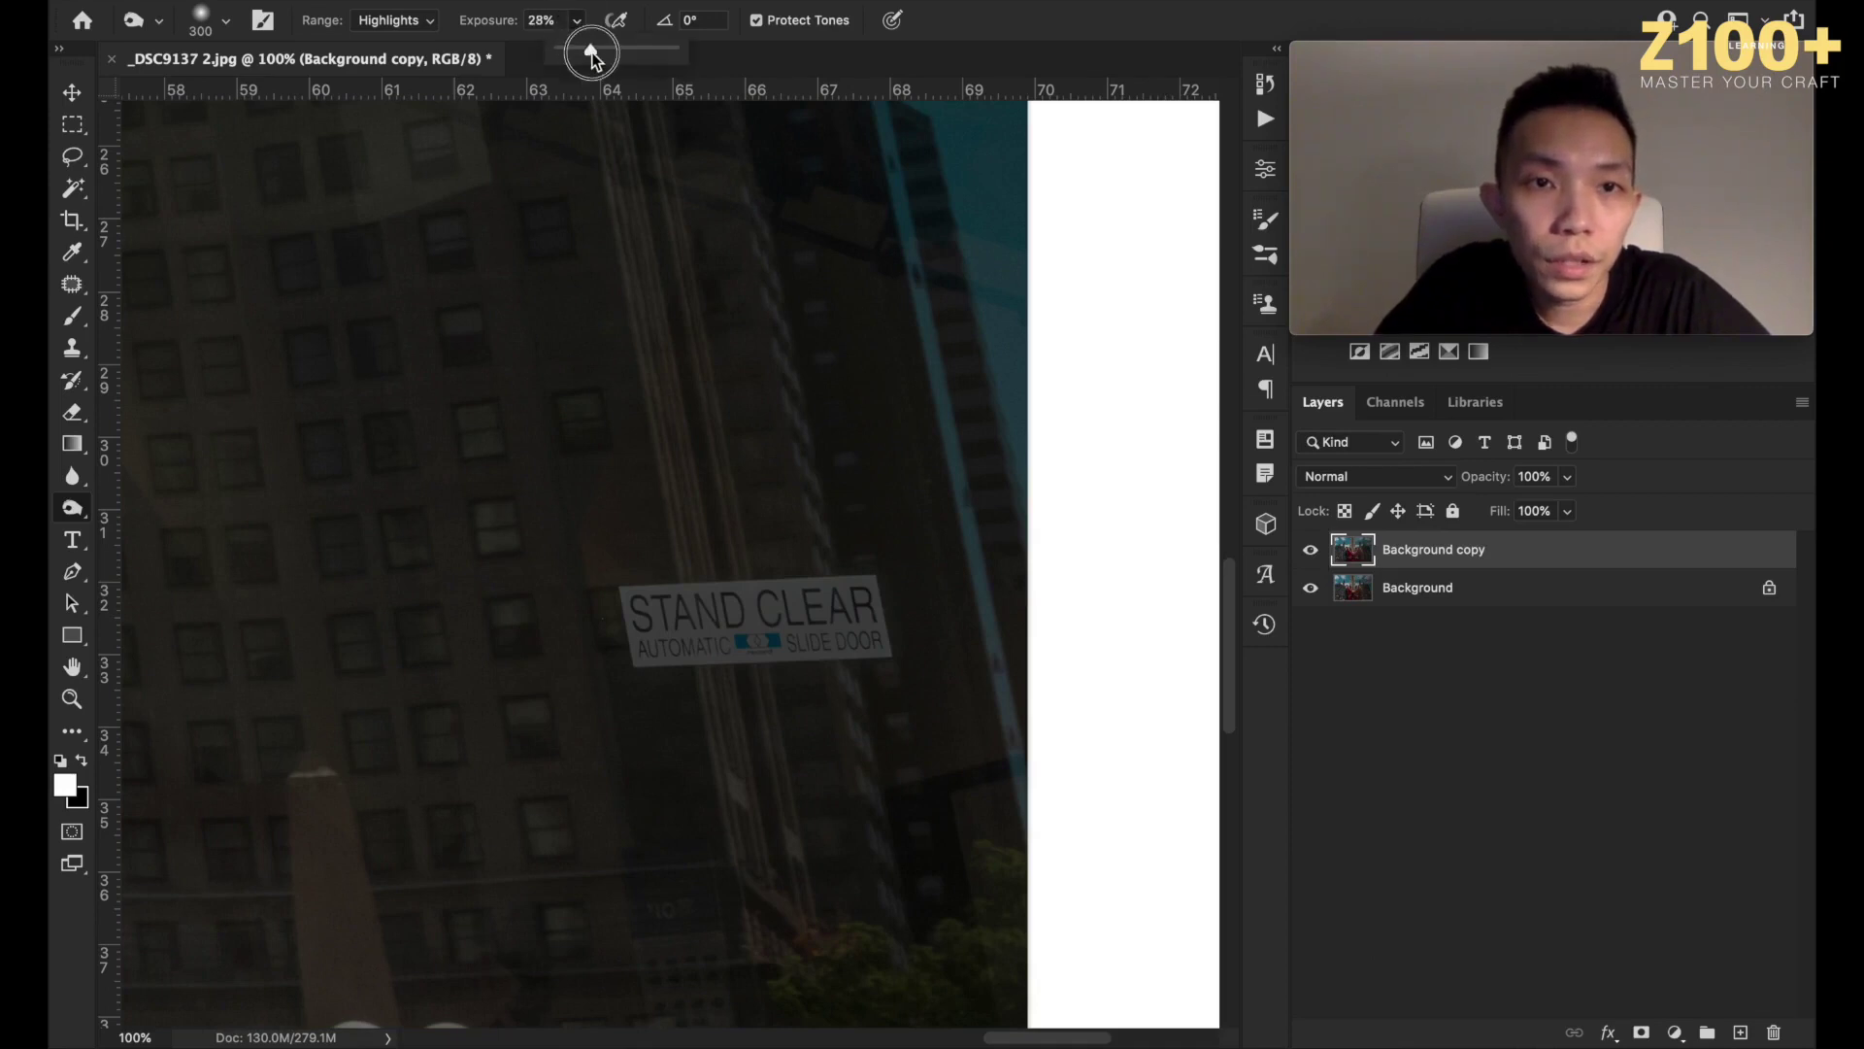
click(666, 582)
mouse_move(805, 568)
mouse_down()
mouse_move(859, 637)
mouse_move(877, 593)
mouse_up()
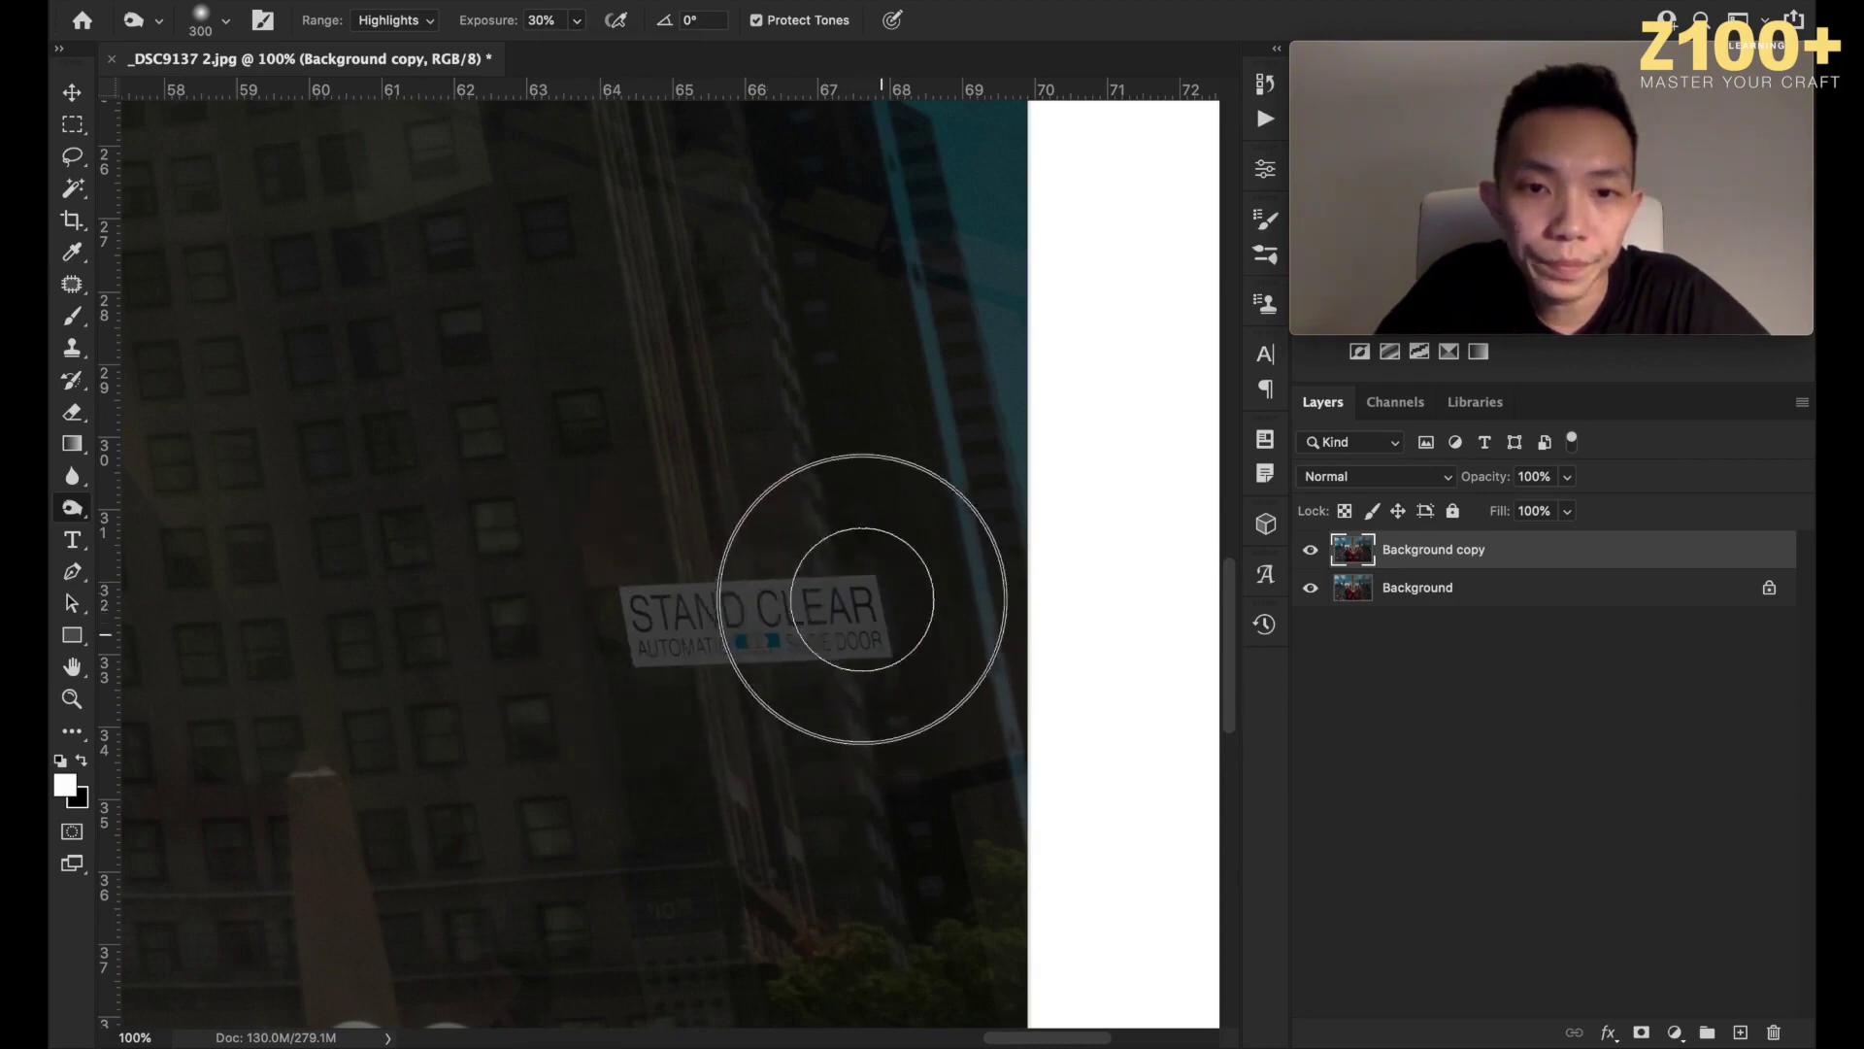
Switch the Burn Tool's range to Midtones for the sign.
click(424, 21)
click(390, 4)
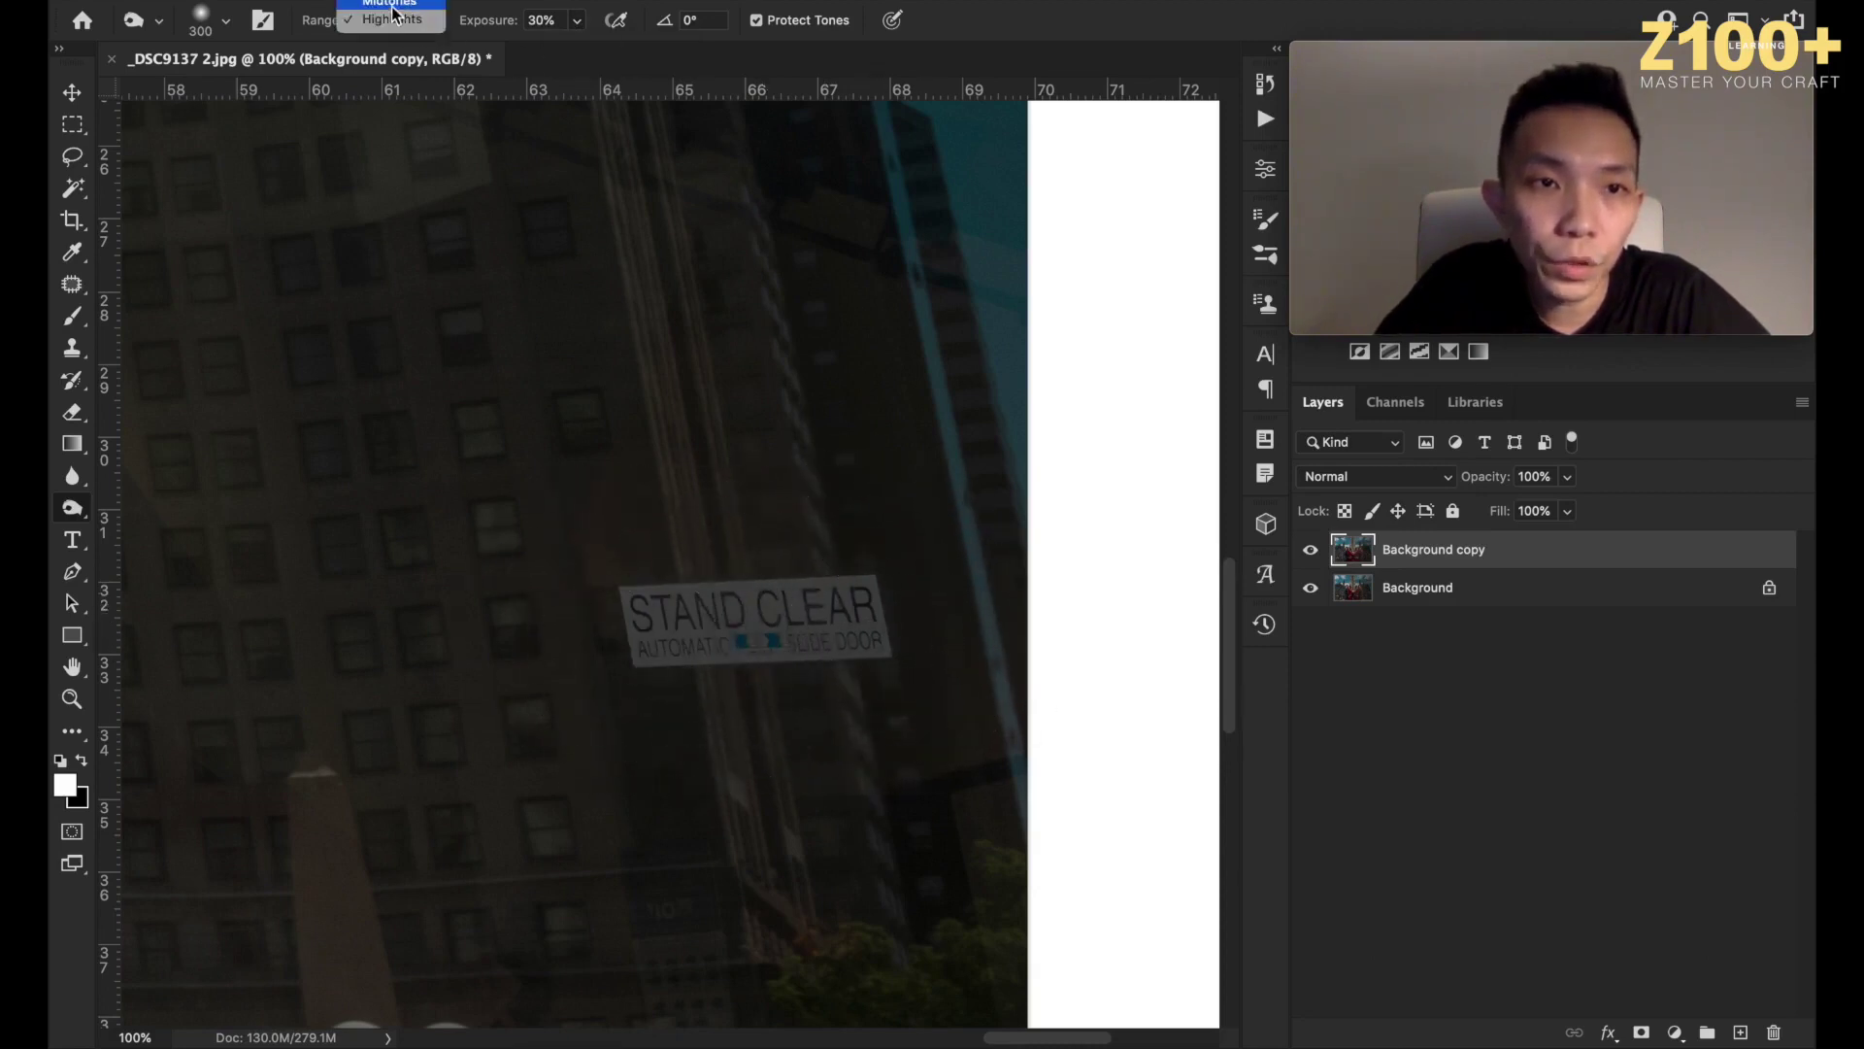
Darken the white STAND CLEAR sign with the Burn tool using the Midtones range at 30% exposure.
mouse_move(875, 622)
mouse_down()
mouse_move(670, 612)
mouse_move(688, 655)
mouse_move(872, 655)
mouse_move(838, 571)
mouse_move(631, 583)
mouse_move(854, 594)
mouse_up()
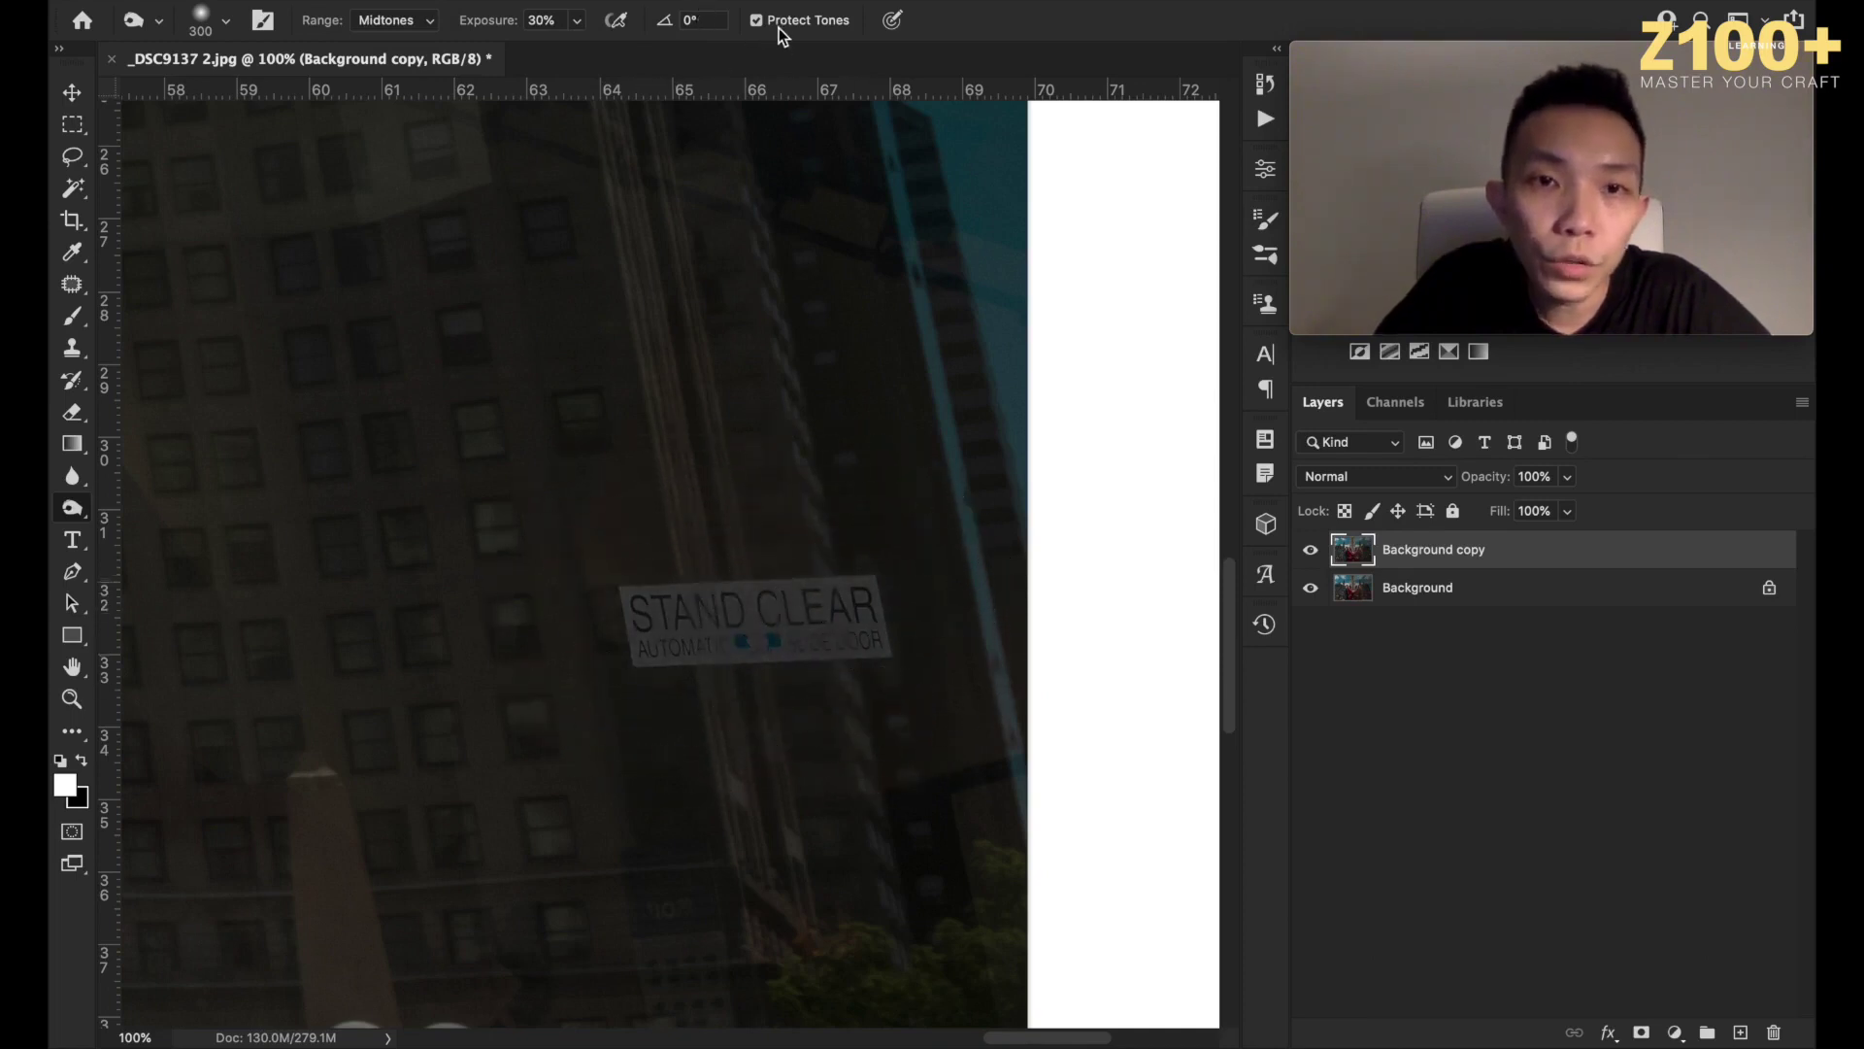
mouse_move(820, 505)
mouse_down()
mouse_move(879, 666)
mouse_move(794, 601)
mouse_move(633, 605)
mouse_move(827, 663)
mouse_move(723, 597)
mouse_move(856, 651)
mouse_move(902, 598)
mouse_move(669, 577)
mouse_move(819, 670)
mouse_move(807, 583)
mouse_move(647, 573)
mouse_move(883, 584)
mouse_move(830, 668)
mouse_move(723, 547)
mouse_up()
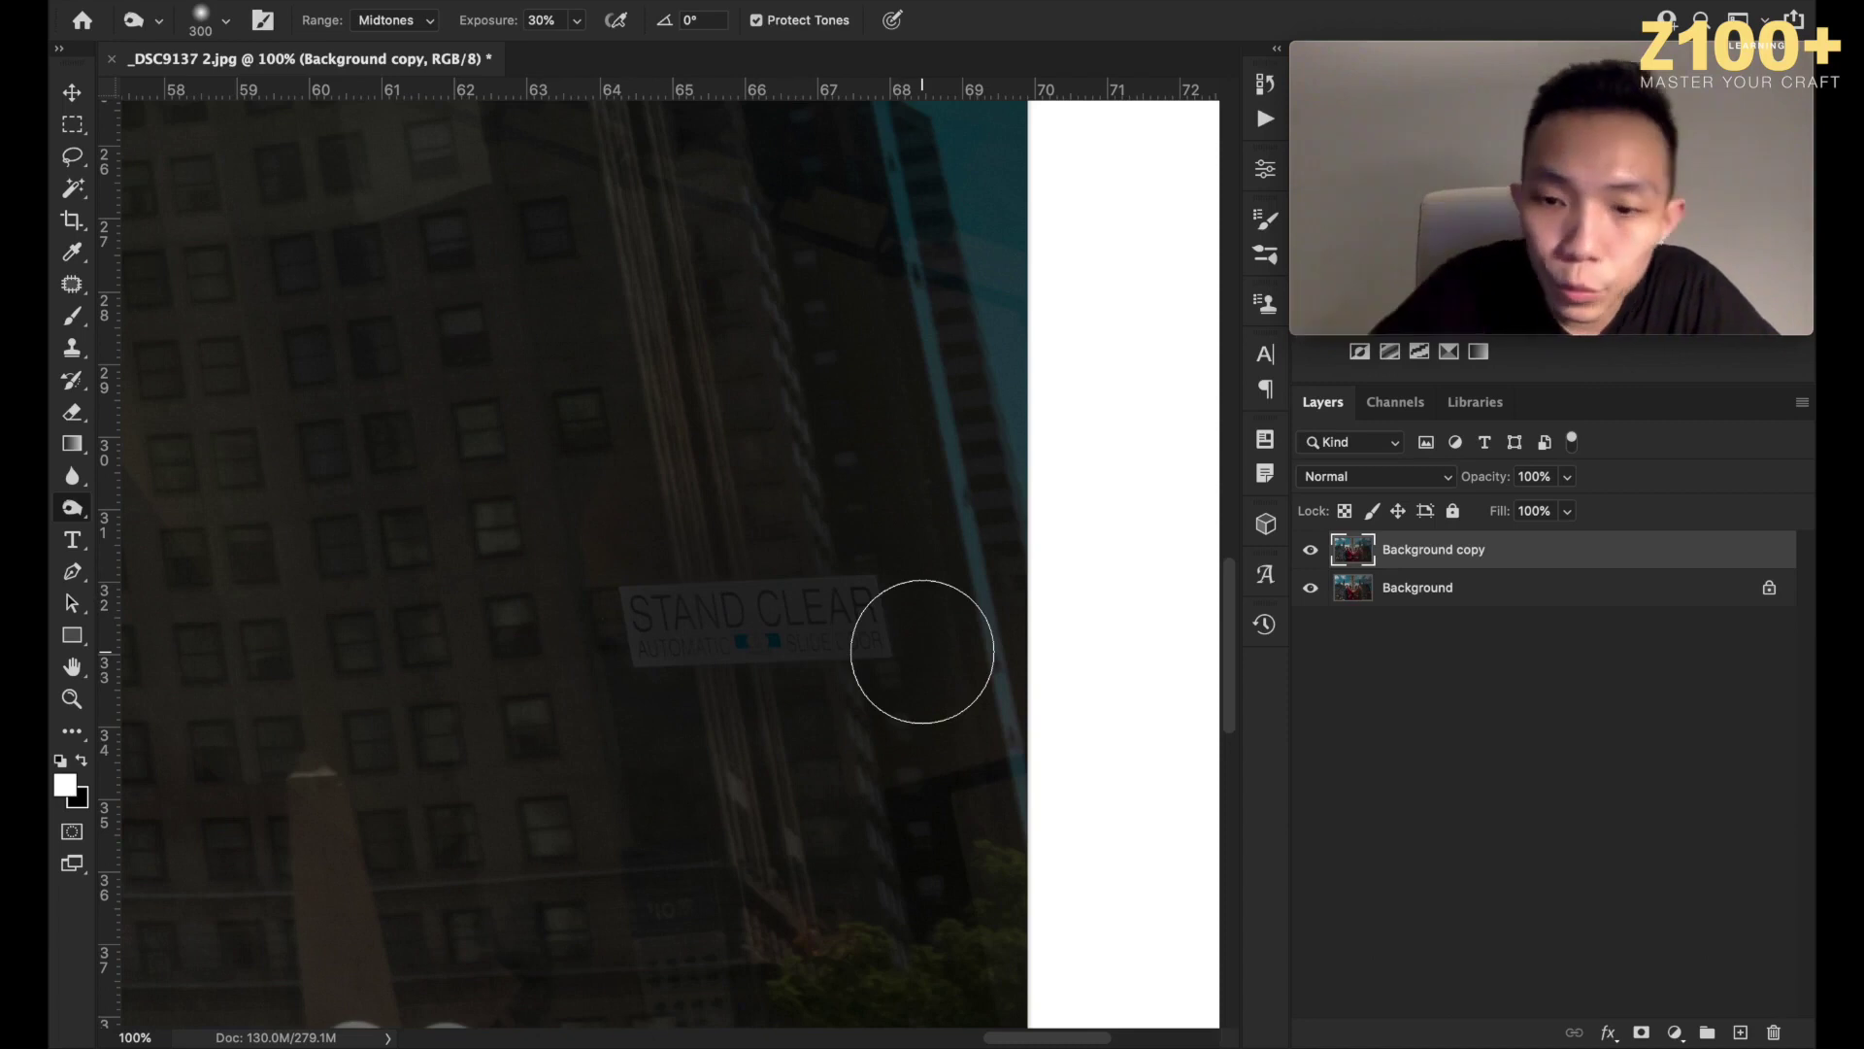
Compare the whole photo with and without the Background copy layer.
key(super+minus)
key(super+minus)
key(super+minus)
key(super+minus)
key(super+minus)
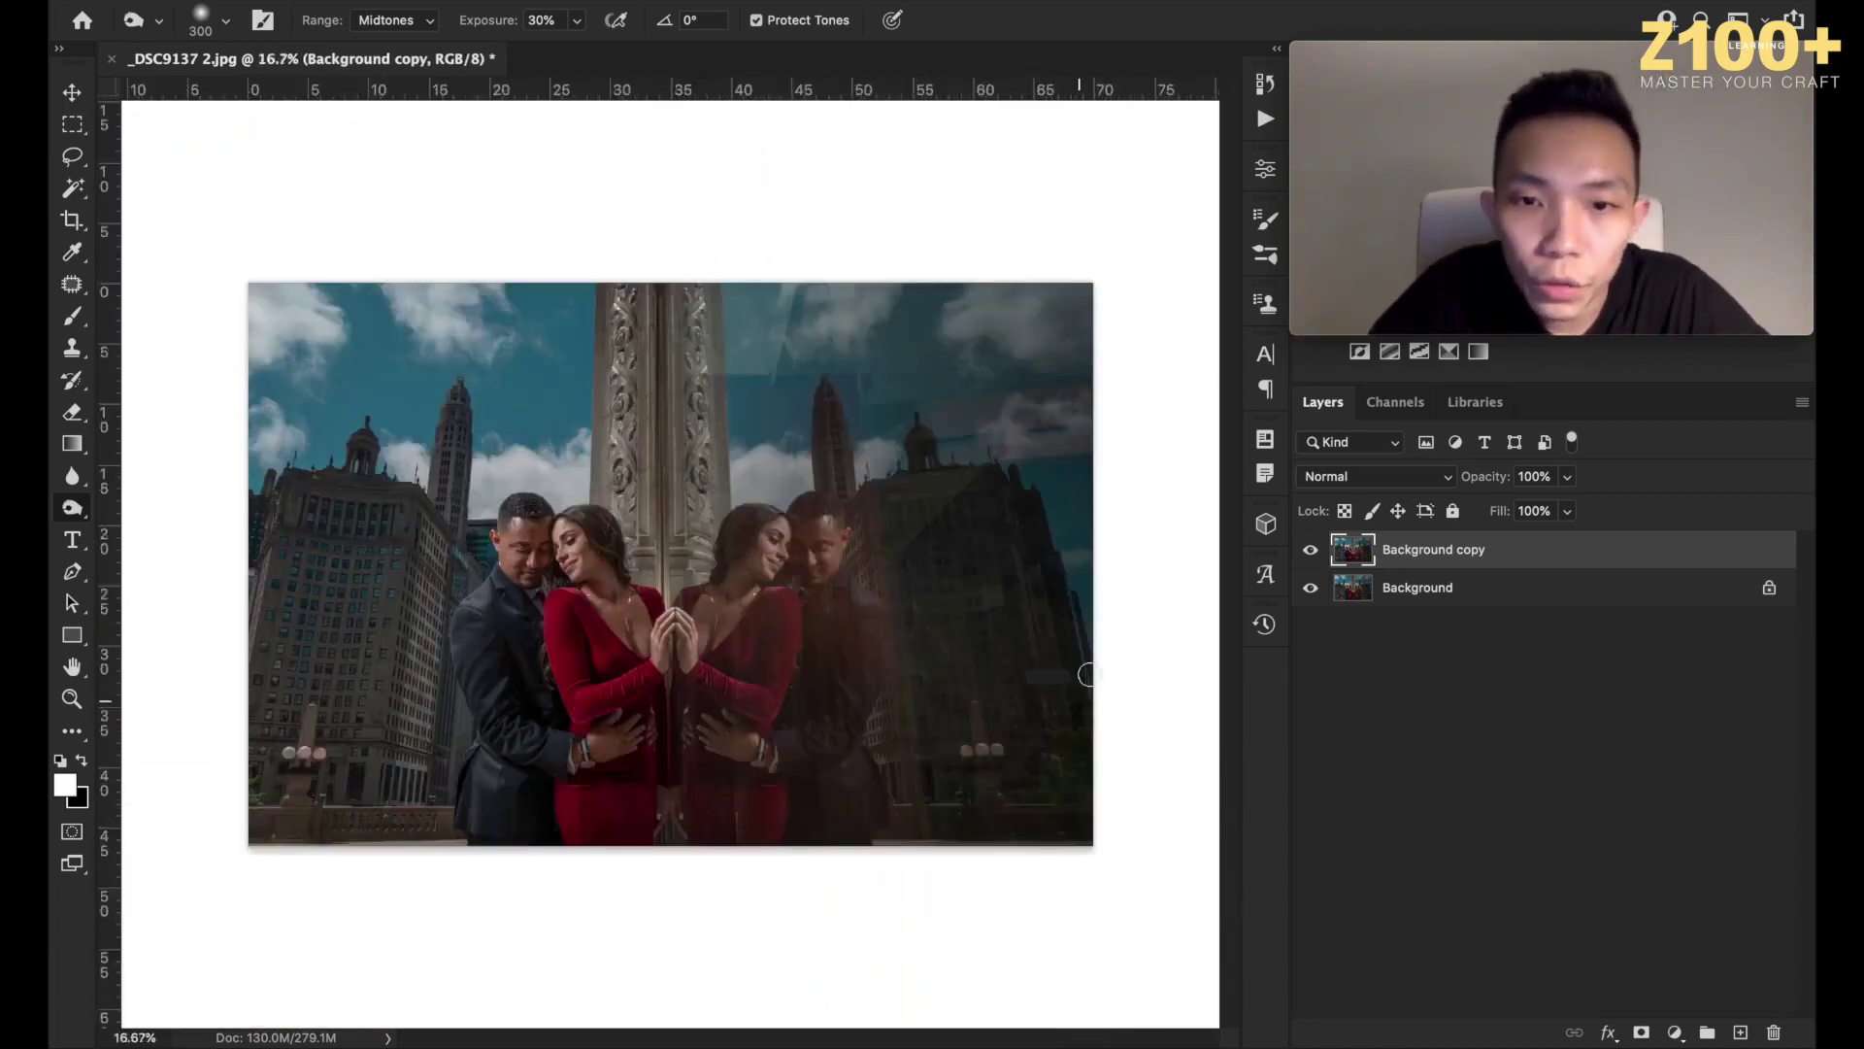
click(1310, 550)
click(1310, 551)
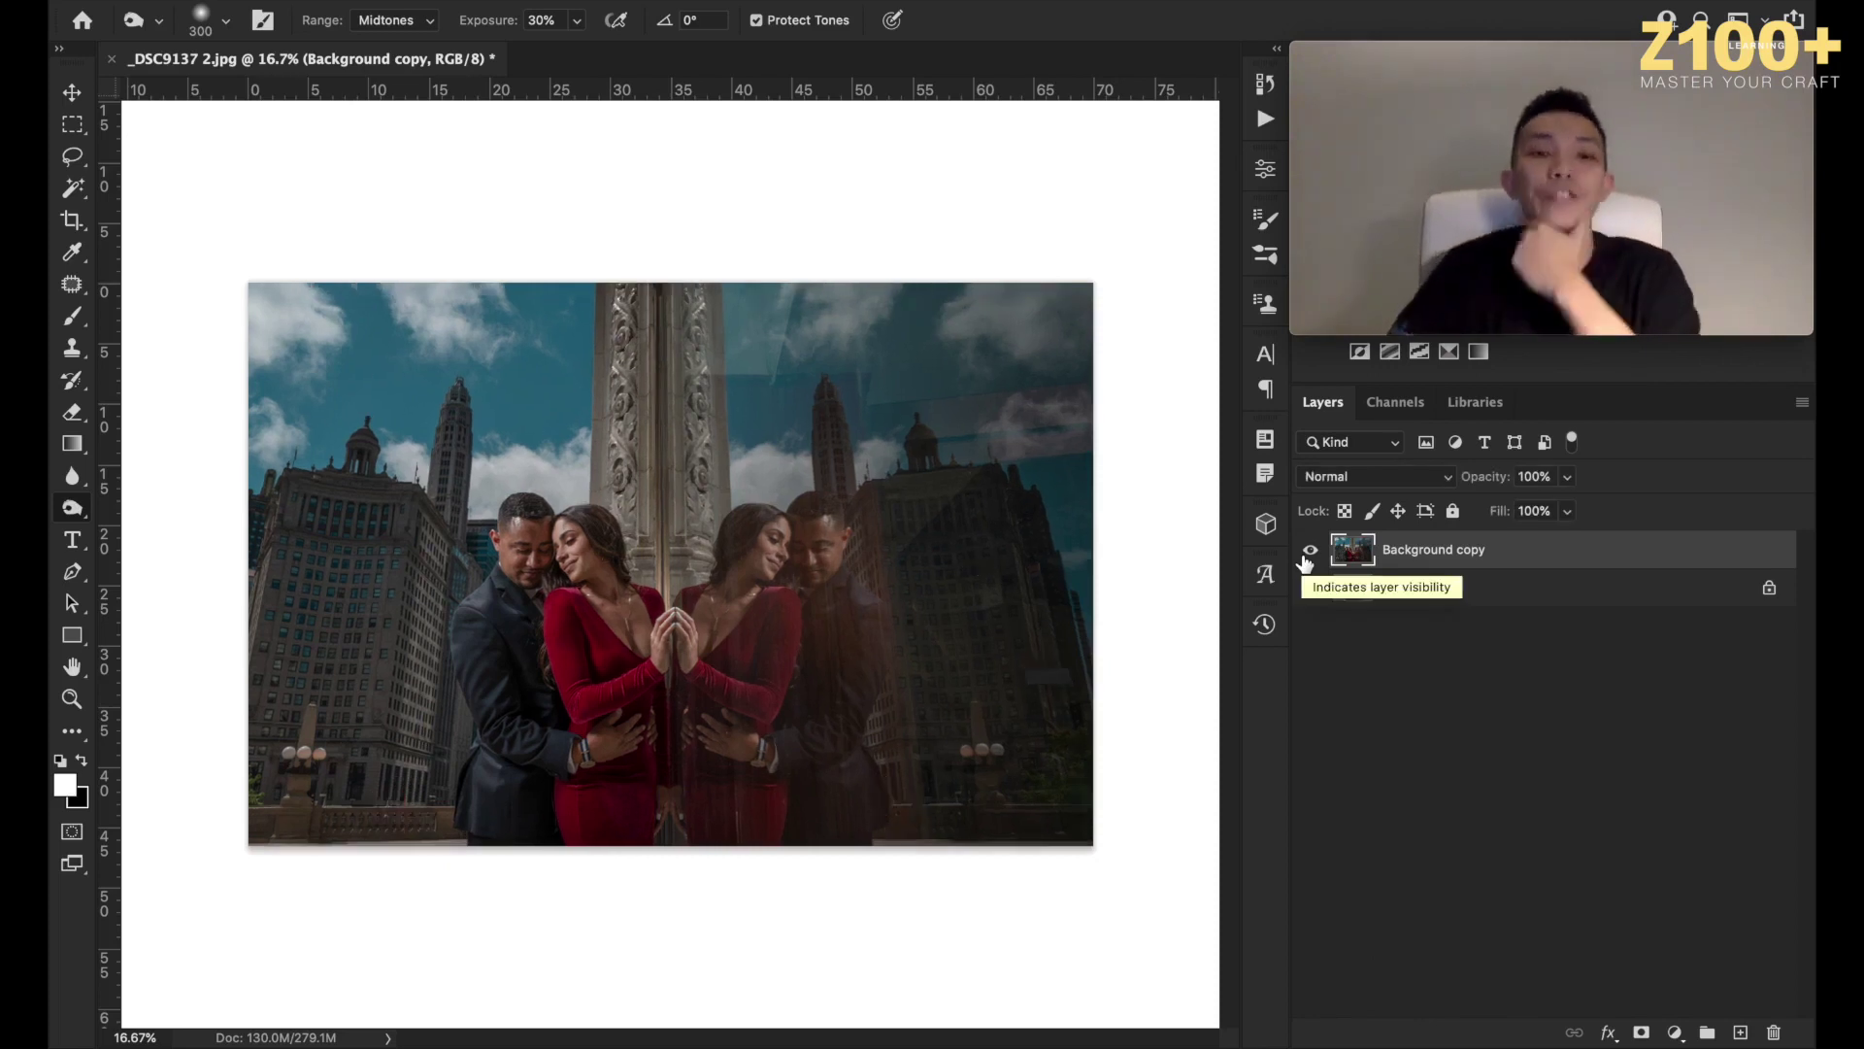
click(1310, 551)
click(1305, 561)
click(1305, 561)
click(1305, 560)
click(1305, 561)
click(1305, 561)
click(1305, 561)
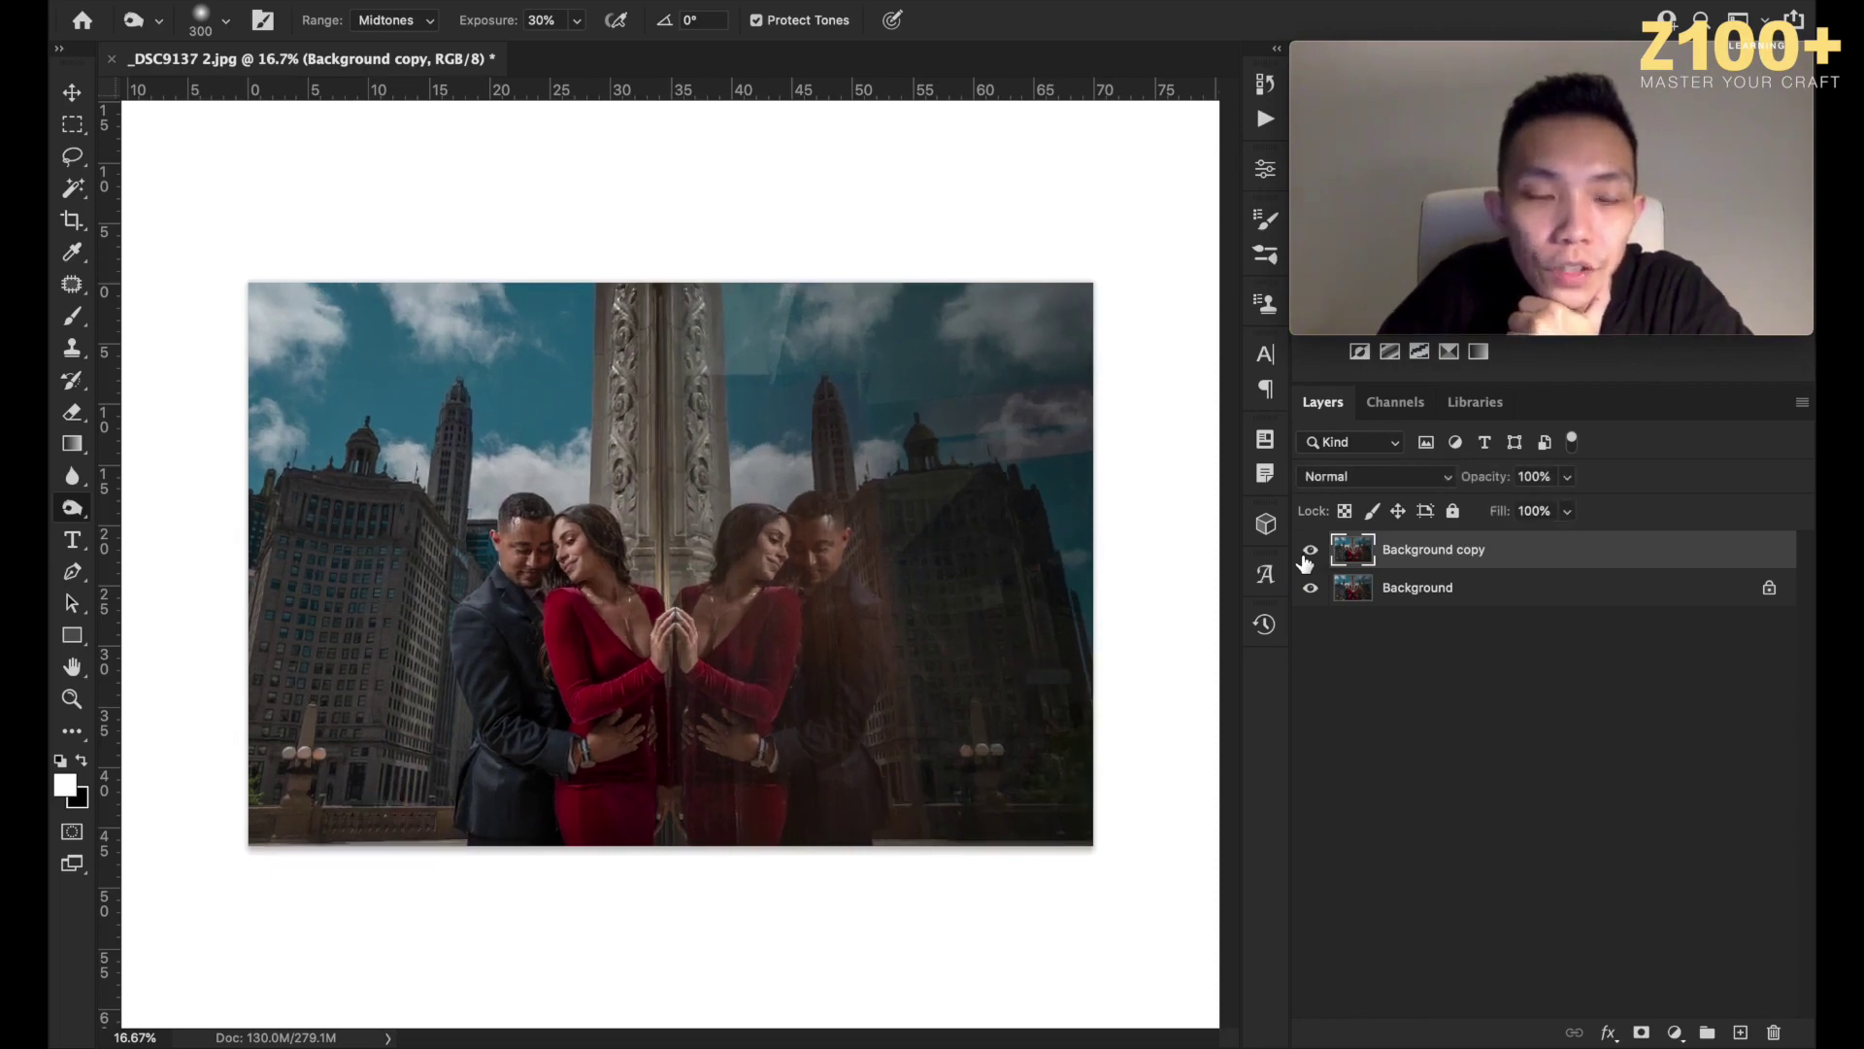
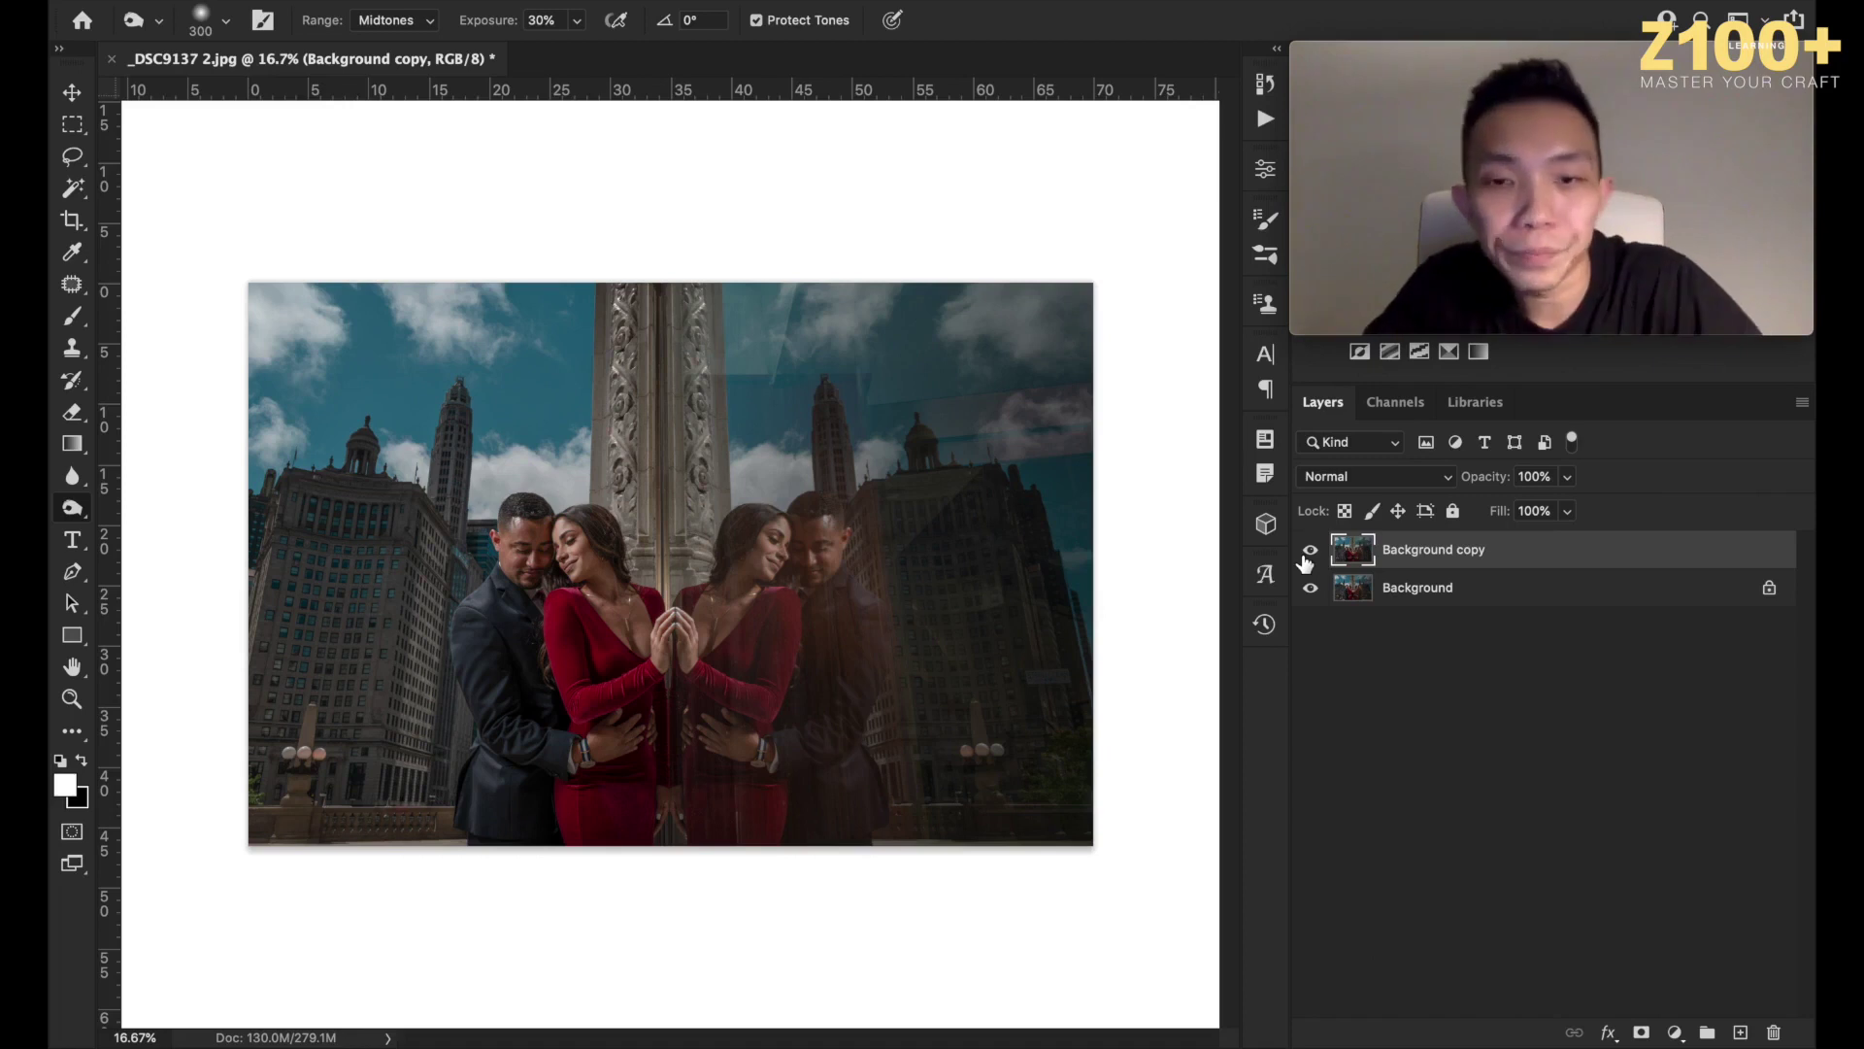
Merge the Background copy layer with the Background layer and switch to the Move tool.
shift+click(1498, 586)
key(ctrl+e)
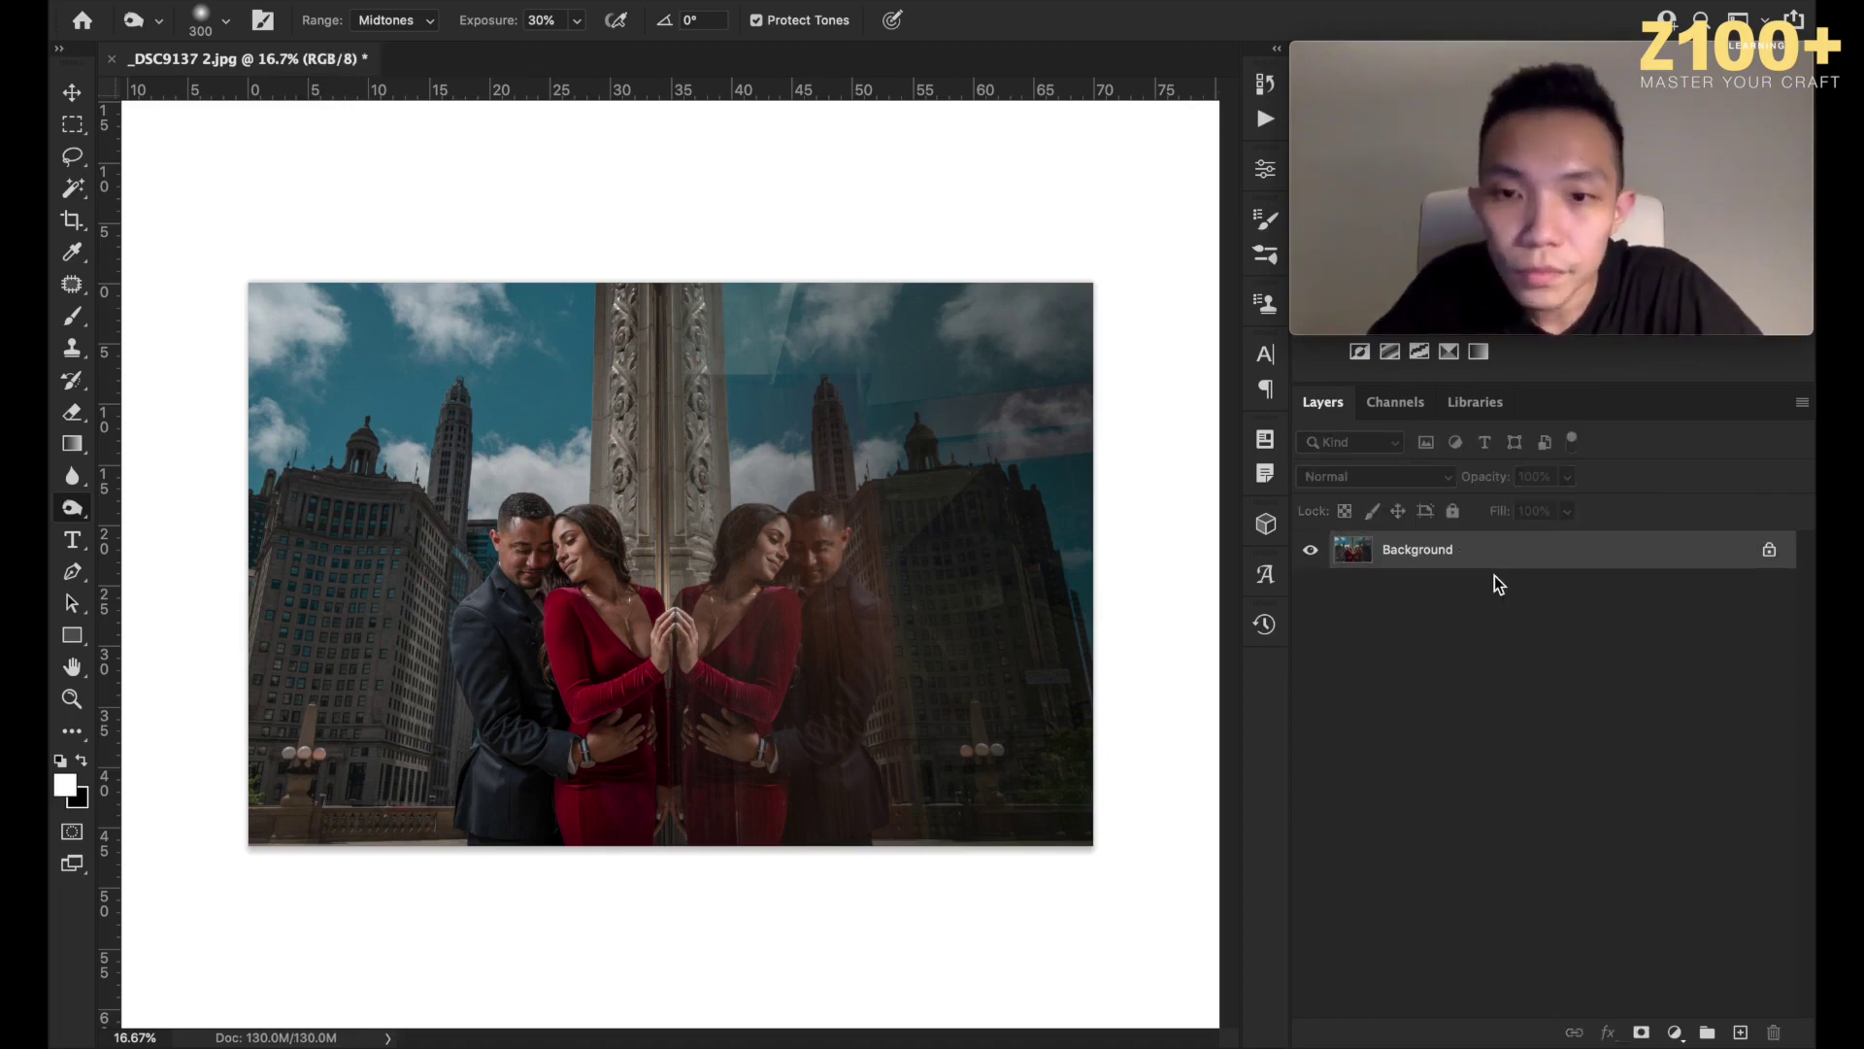
click(74, 92)
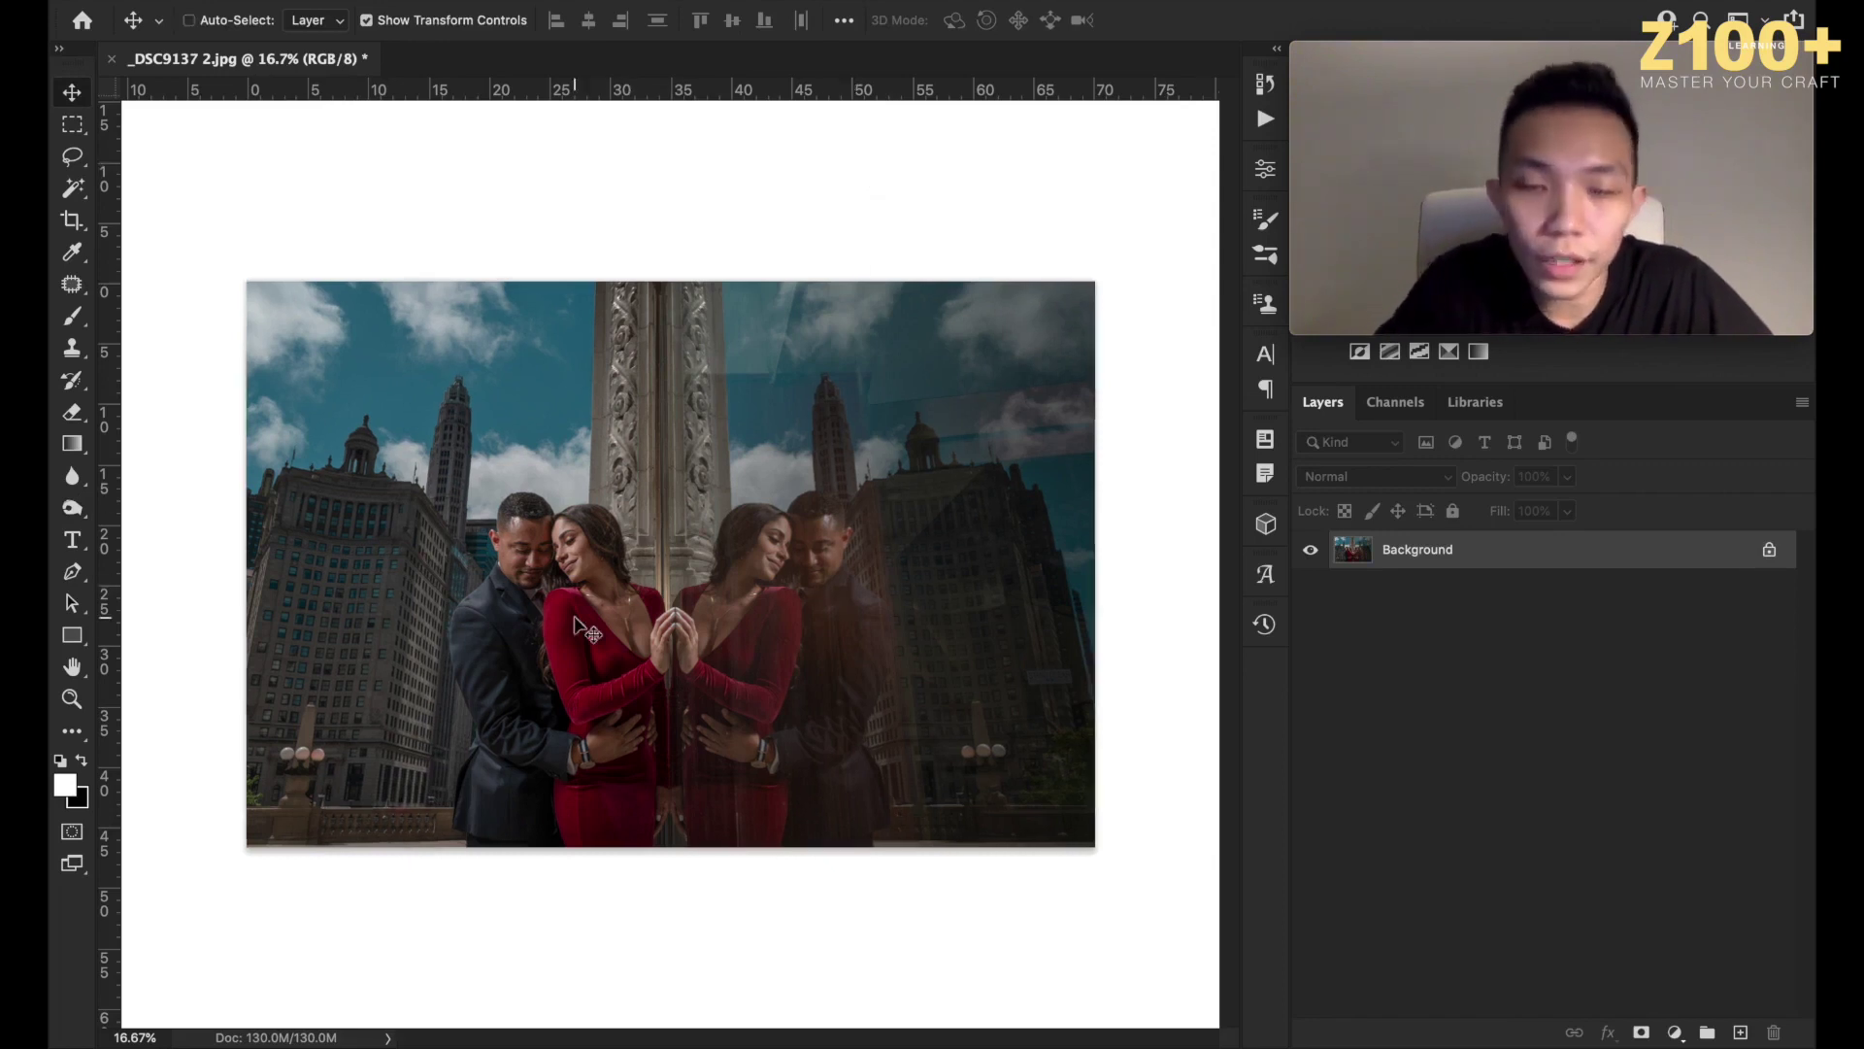
Add a Selective Color adjustment layer and set Black to -20% for the Reds.
scroll(574, 616, up, 5)
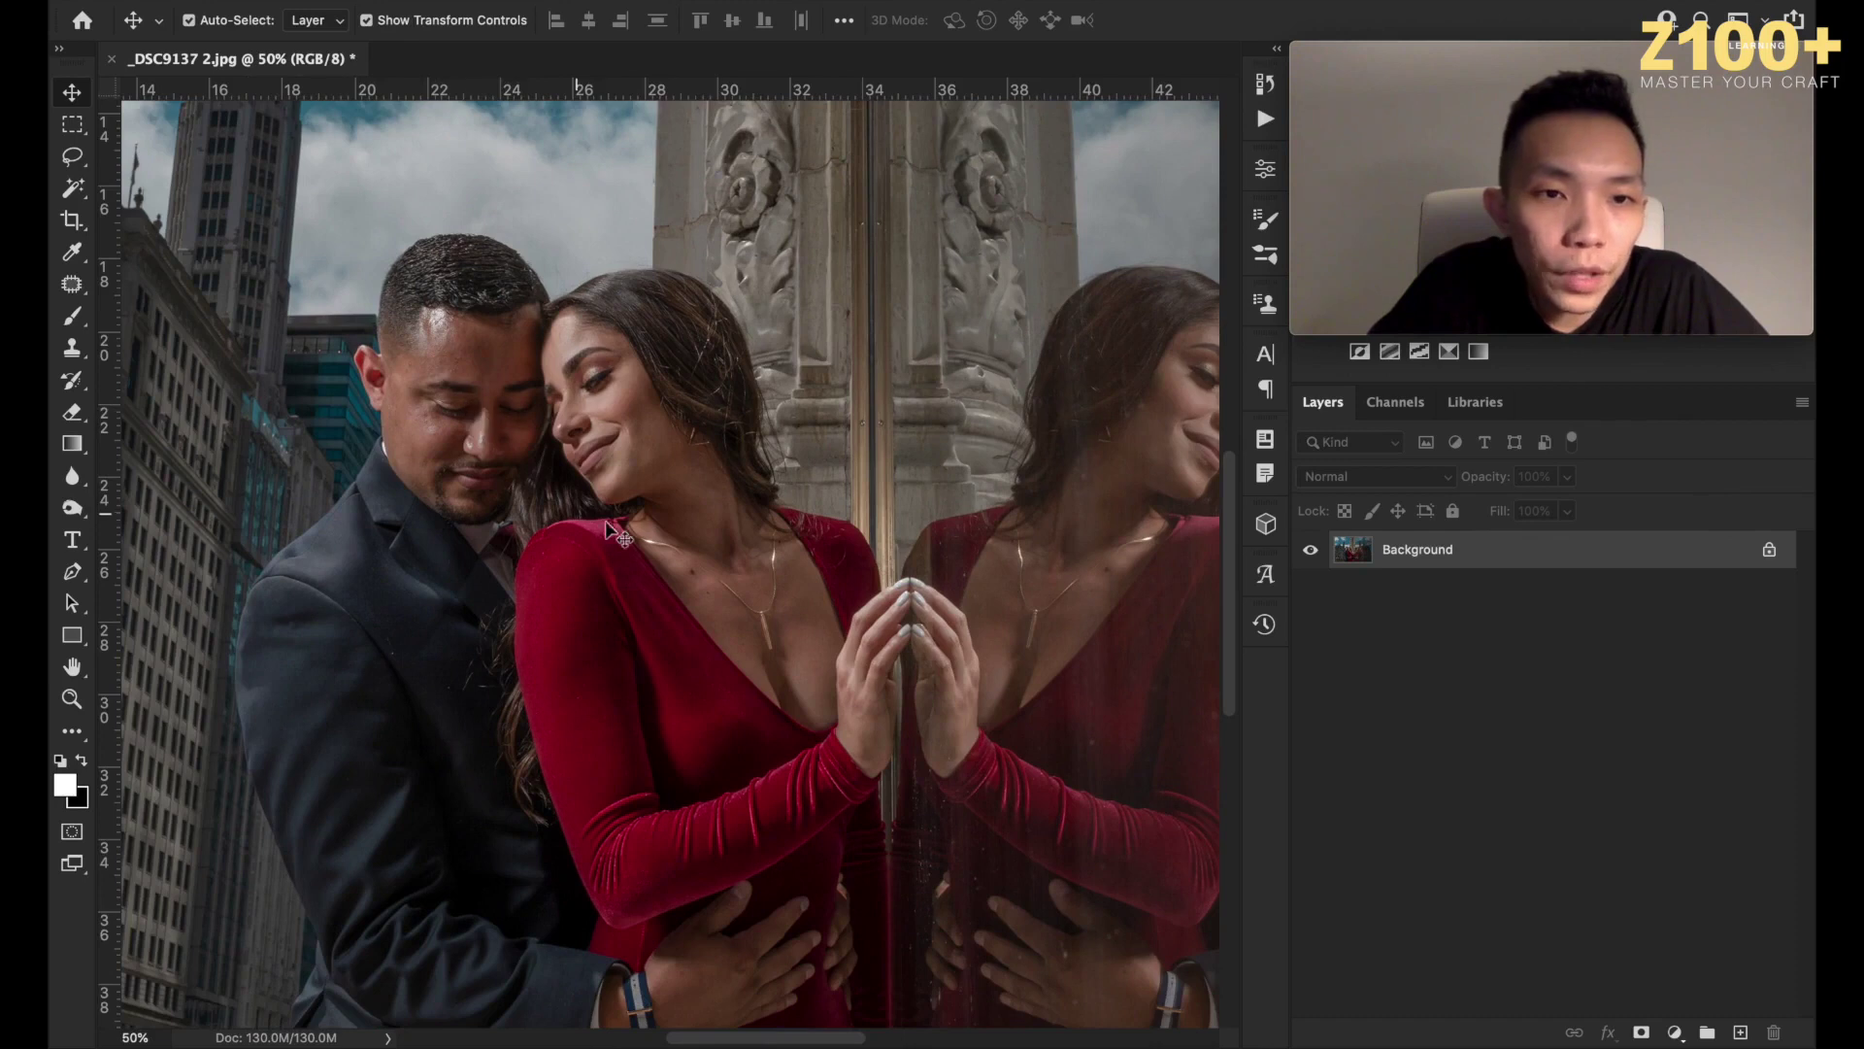
scroll(1013, 649, left, 5)
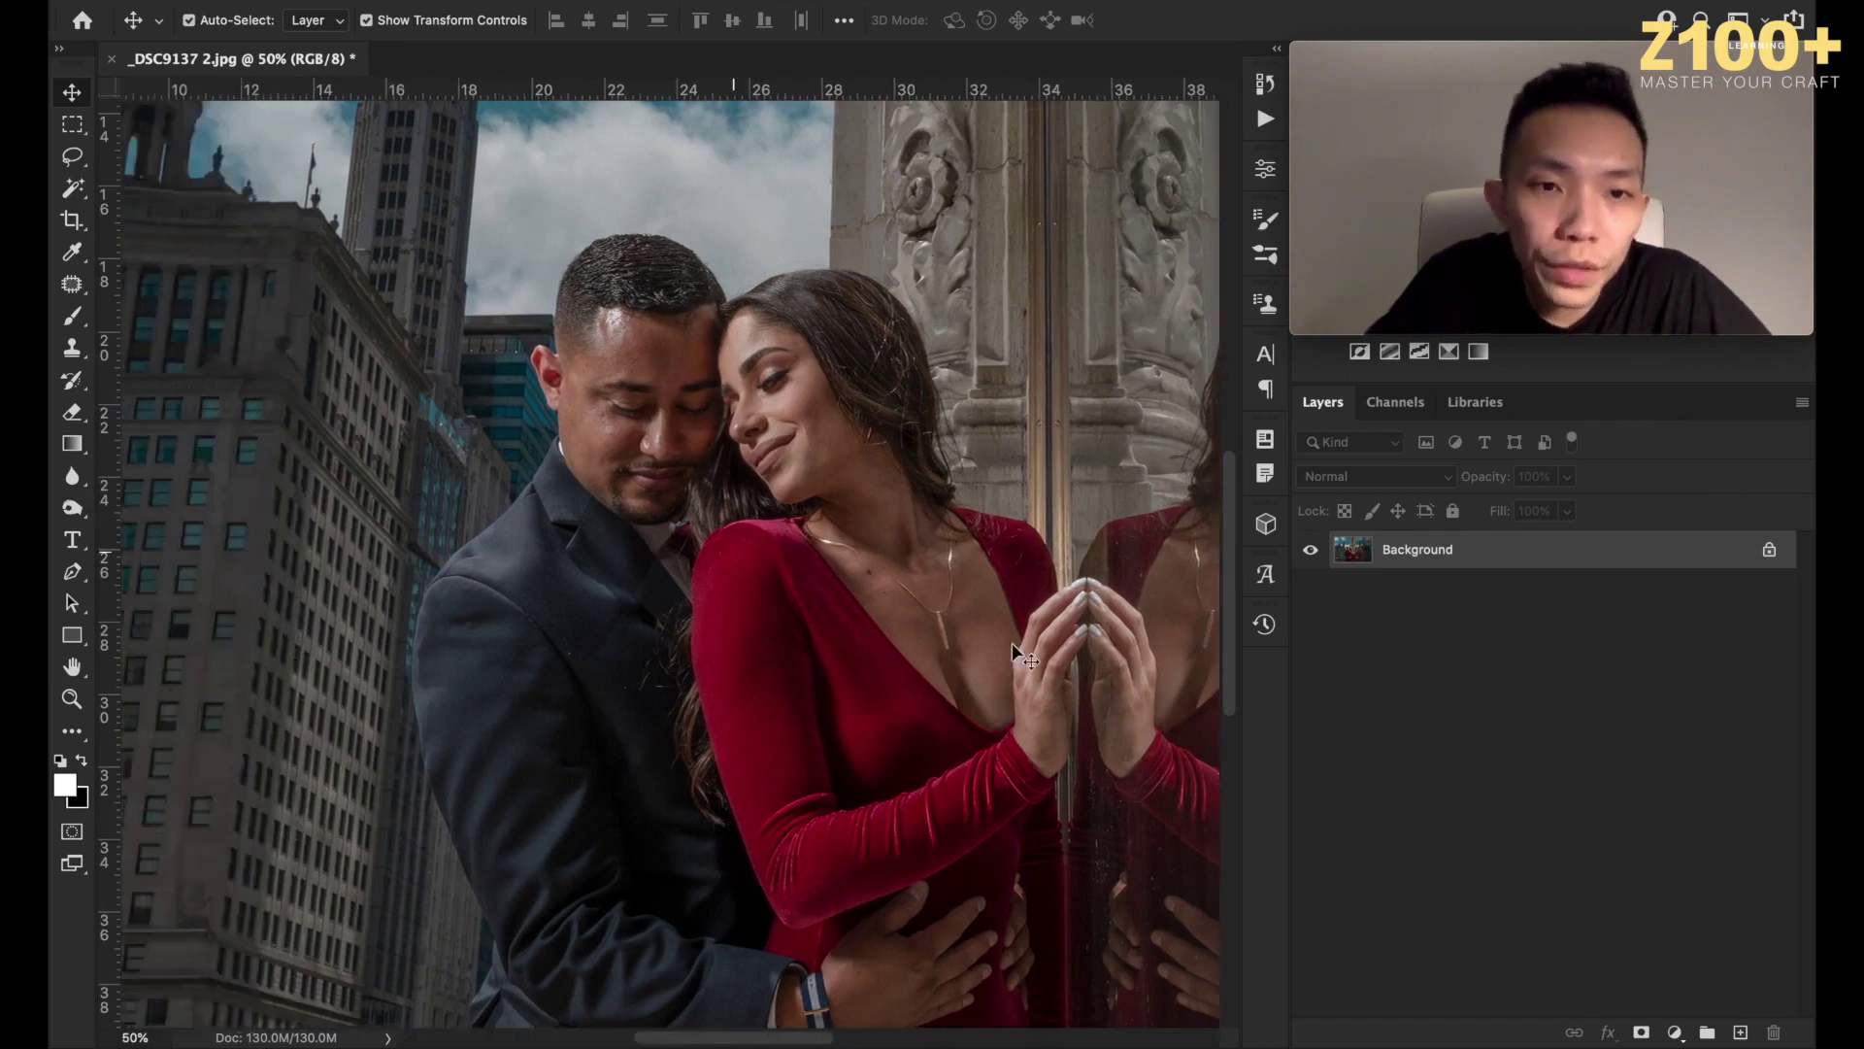
click(1675, 1033)
click(1685, 986)
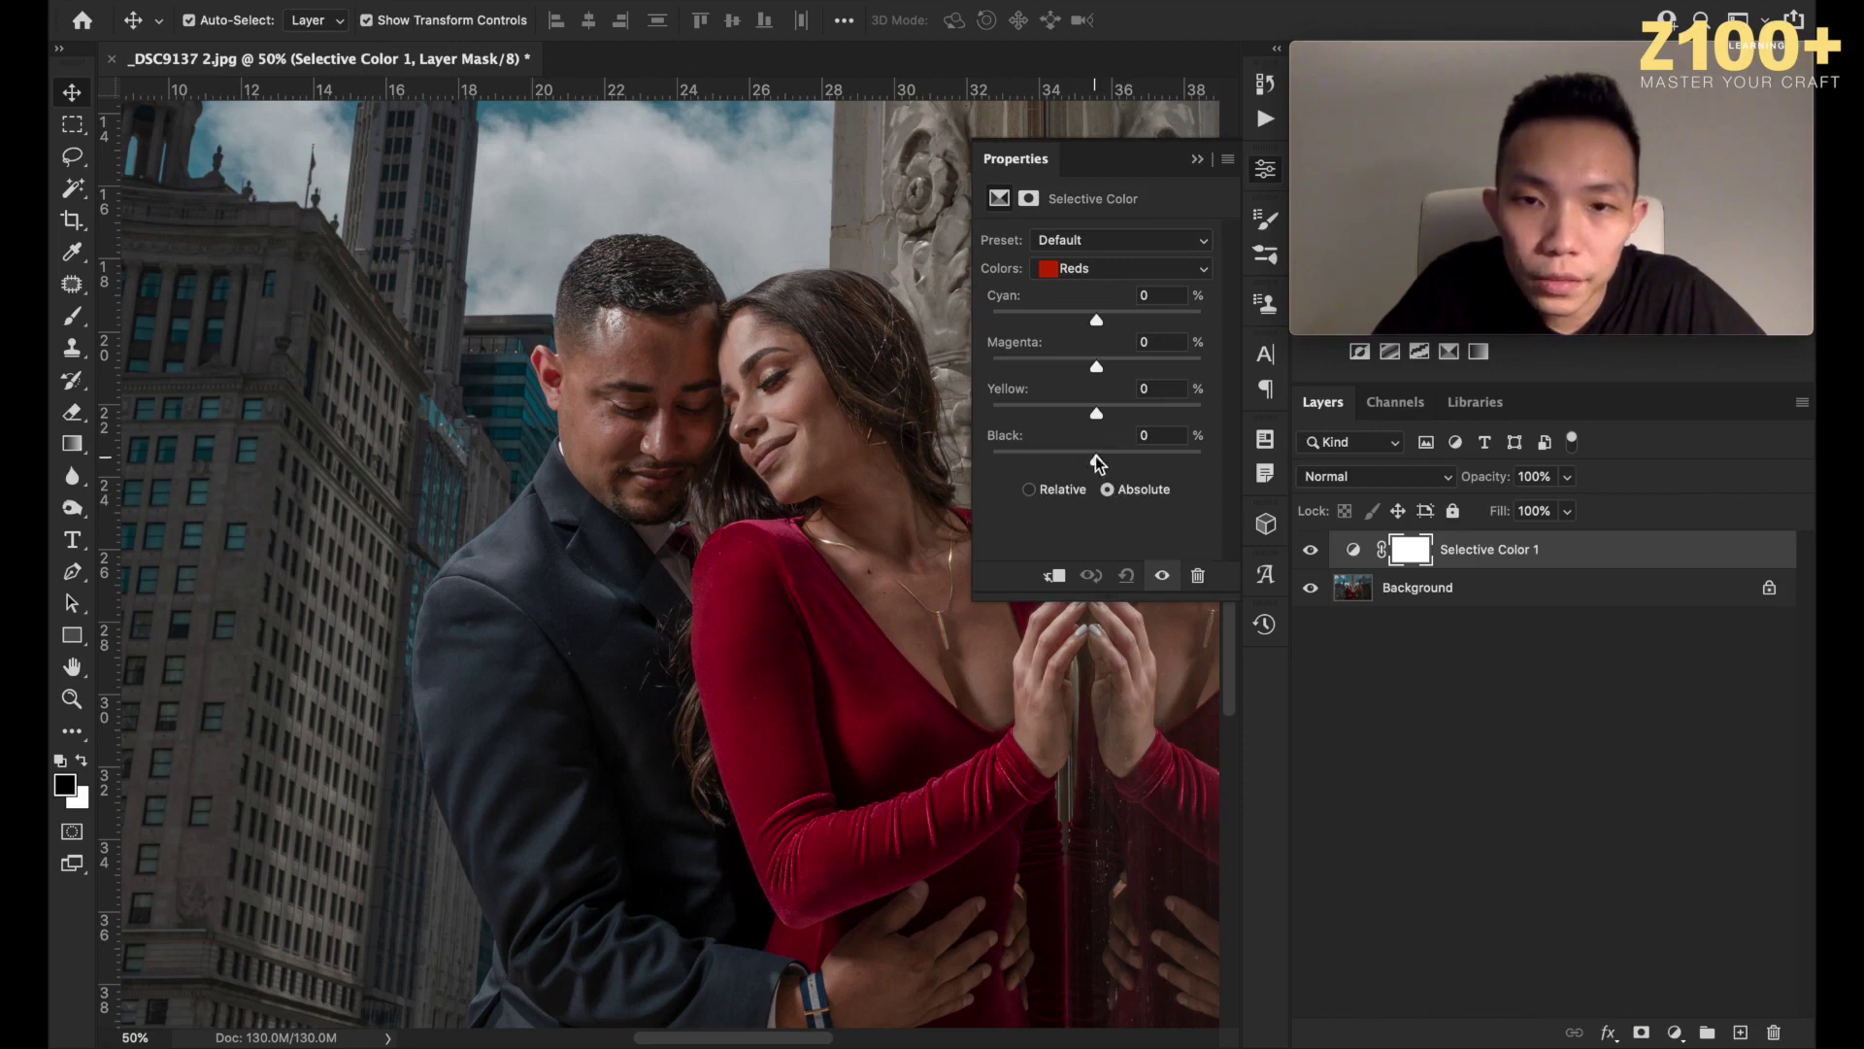
mouse_move(1096, 460)
mouse_down()
mouse_move(1043, 460)
mouse_move(1145, 466)
mouse_move(999, 460)
mouse_move(1194, 460)
mouse_move(1076, 462)
mouse_up()
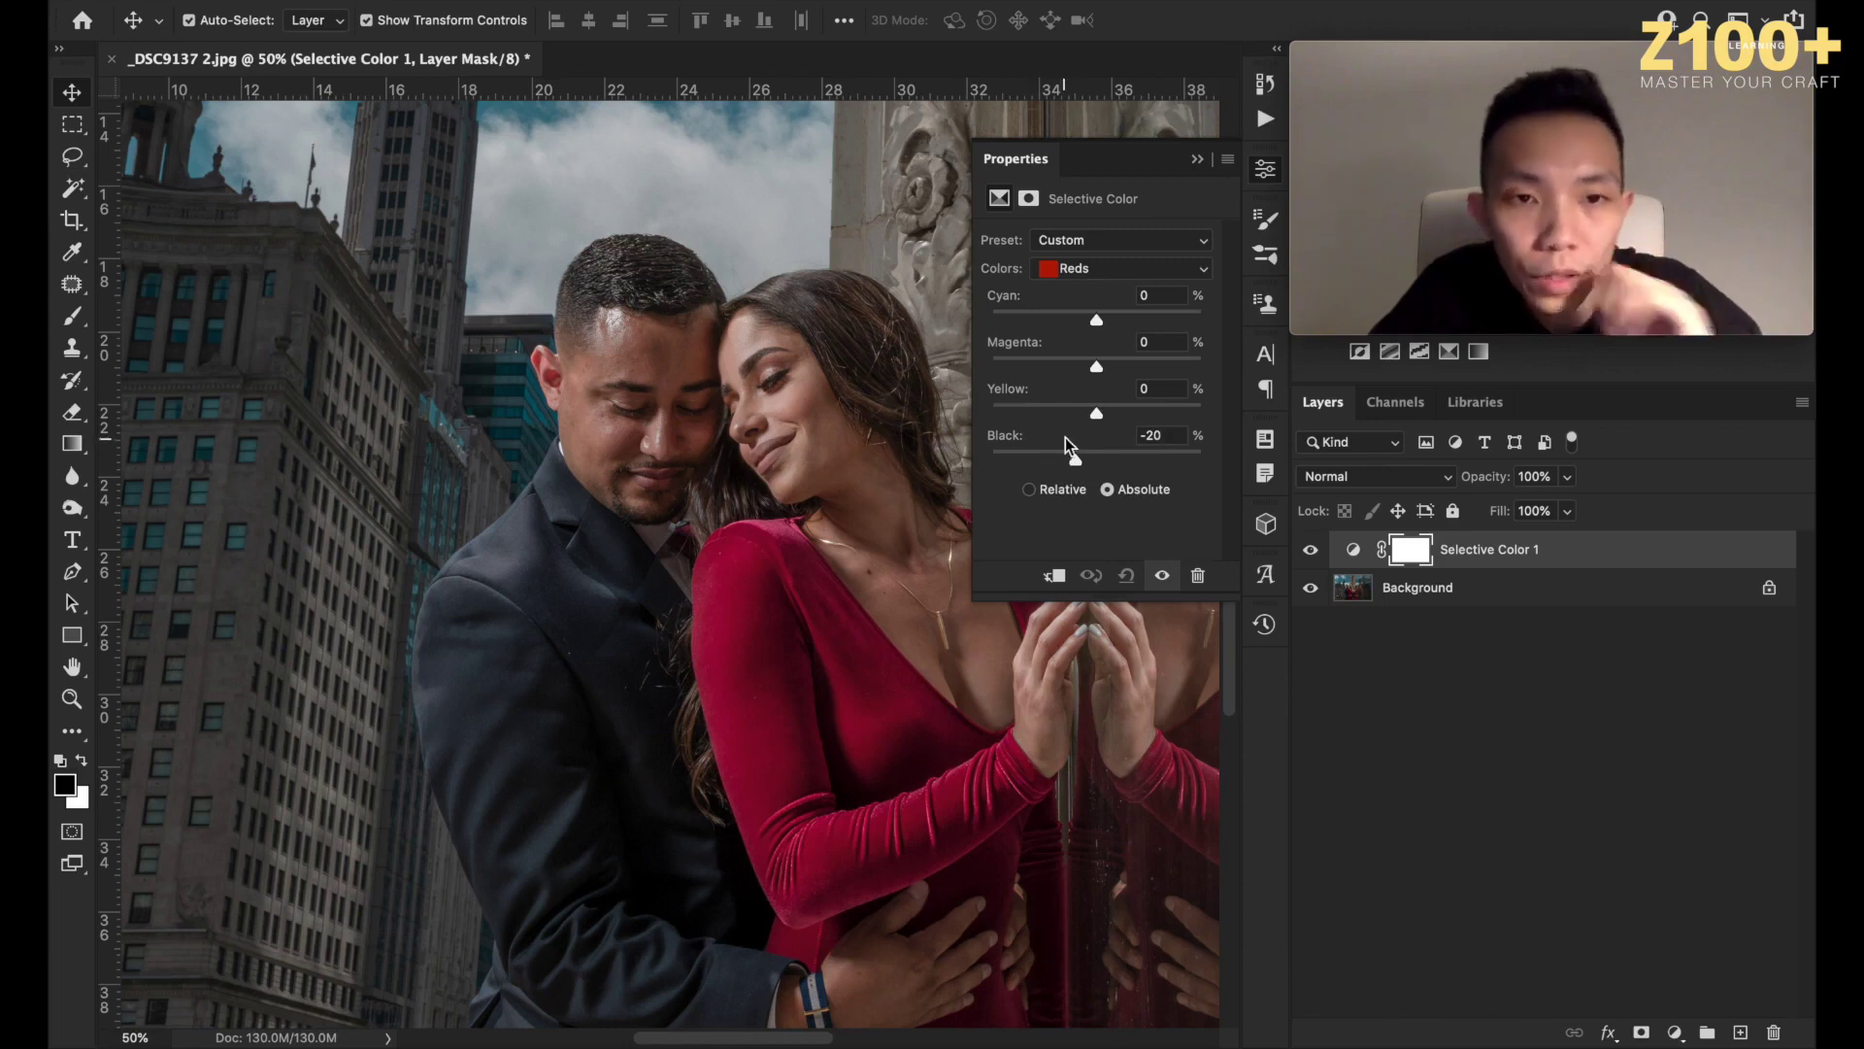
Compare the couple's skin and the red dress with and without the Selective Color adjustment.
click(1403, 562)
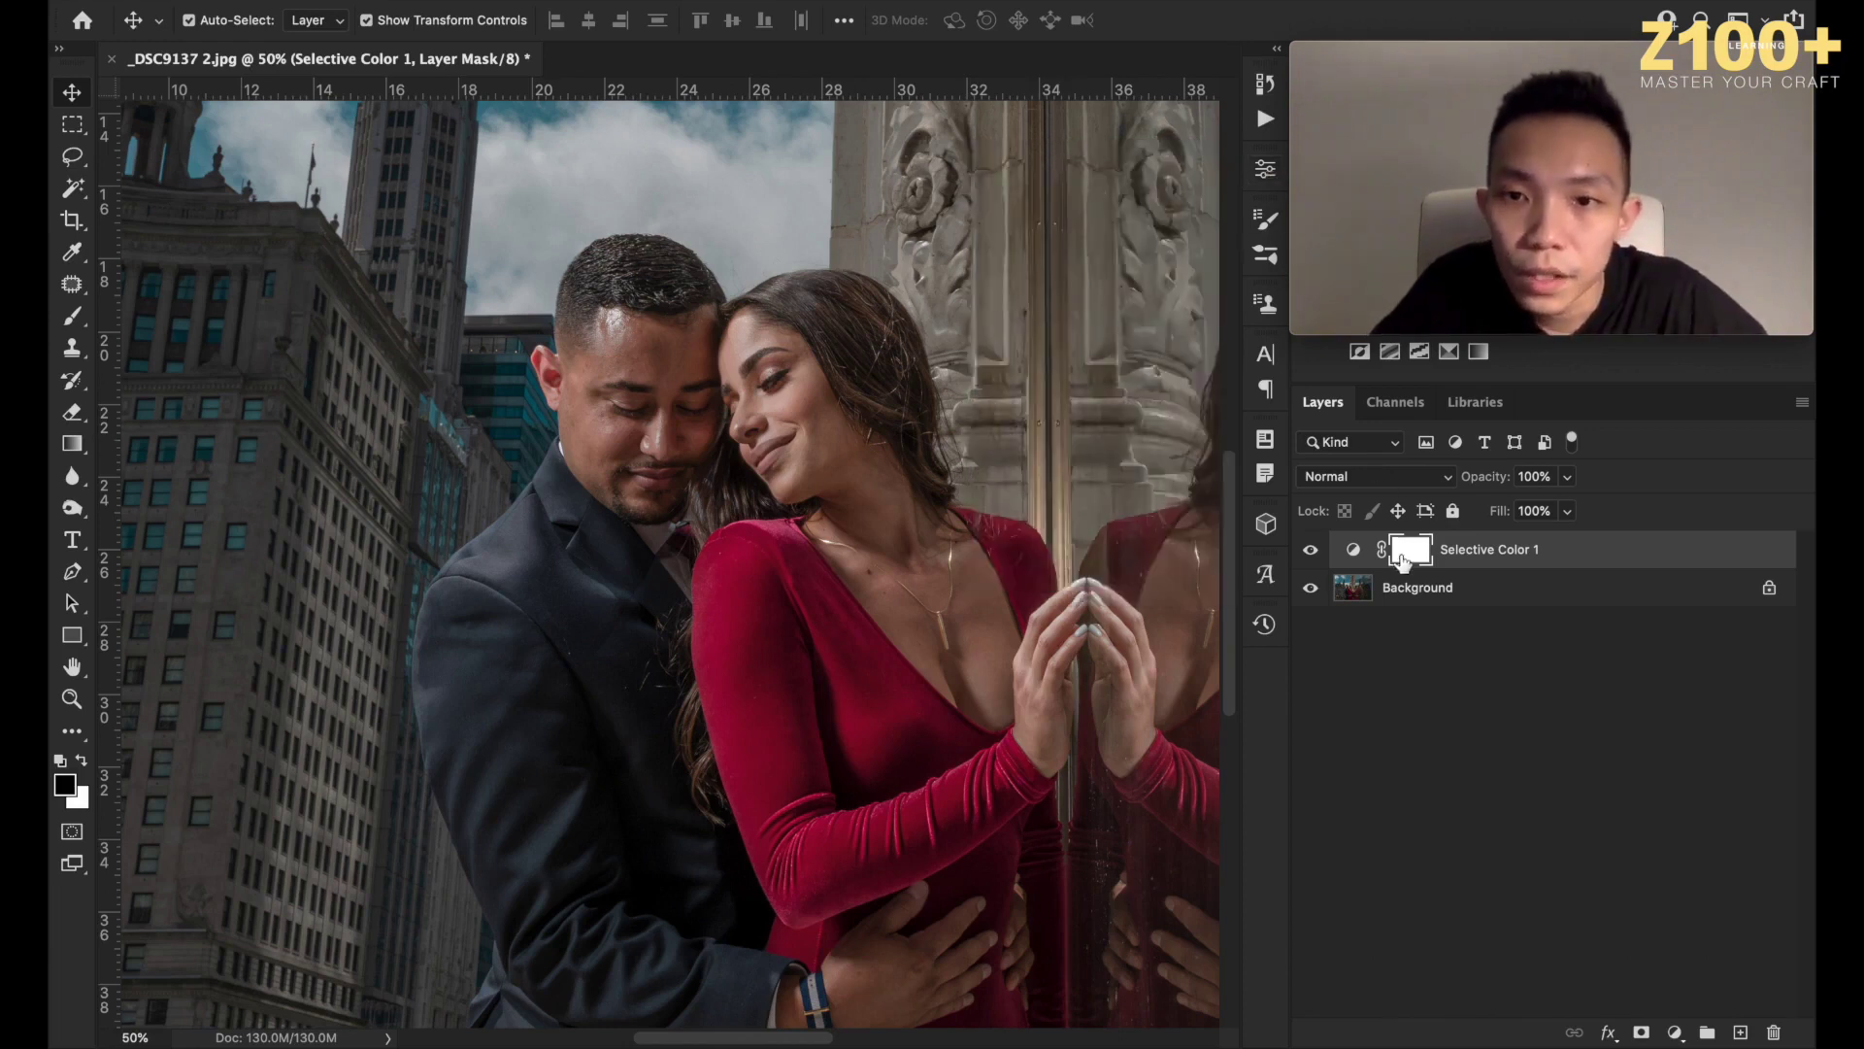
click(1311, 551)
click(1312, 551)
click(1311, 551)
click(1313, 551)
click(1313, 551)
click(1312, 550)
click(1313, 550)
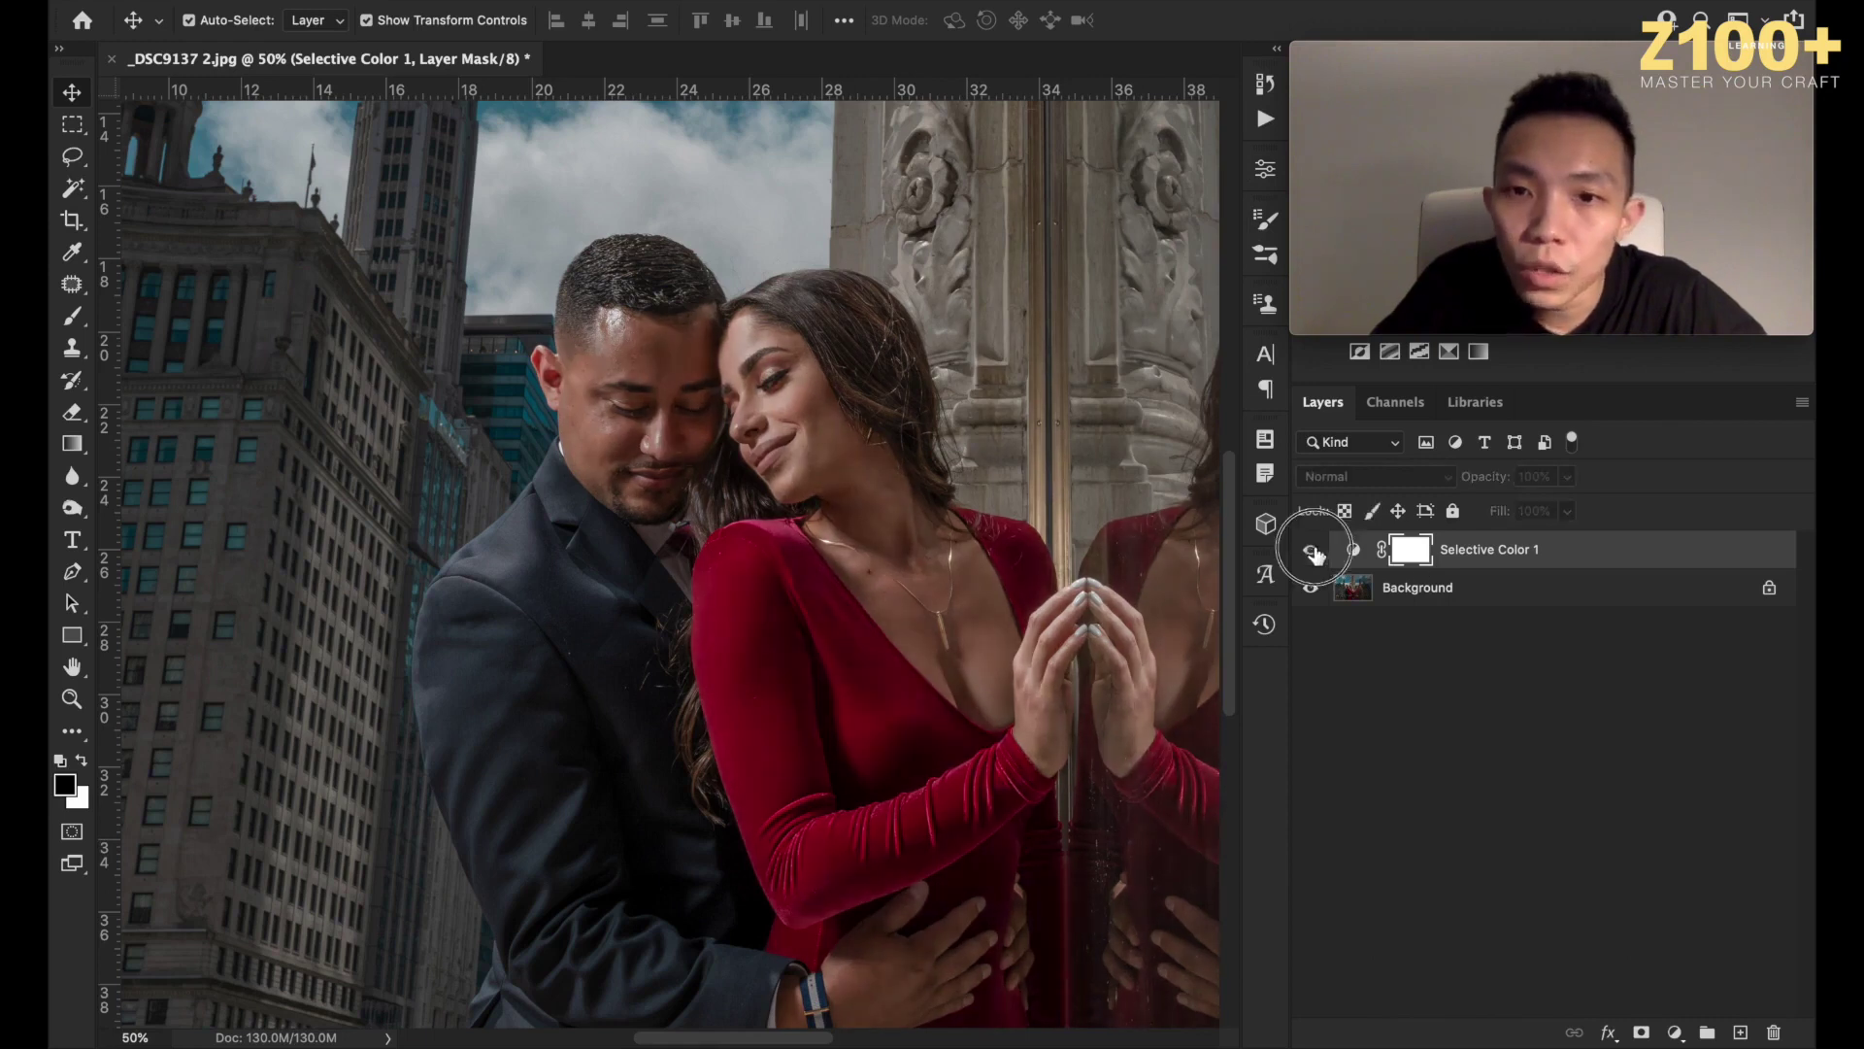
click(1312, 550)
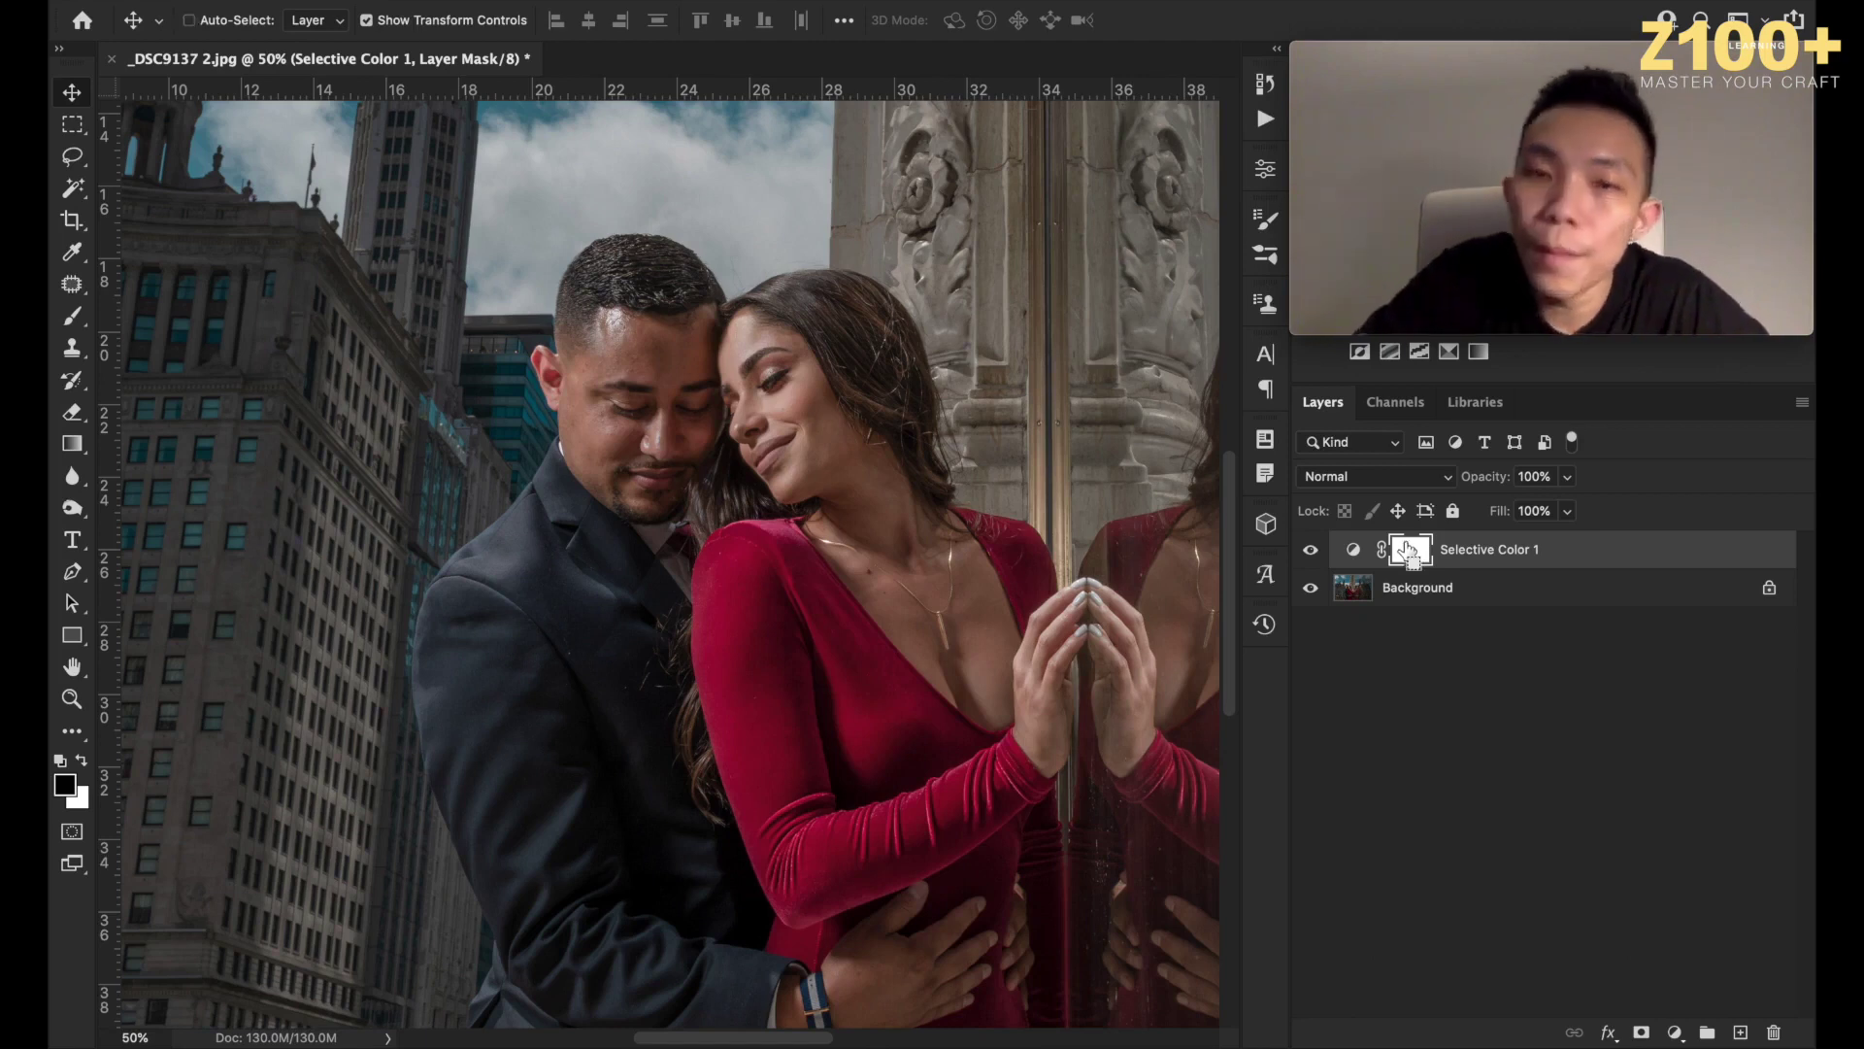
Invert the Selective Color mask to black and reveal the adjustment on the man's face with a soft Eraser sized 400.
key(ctrl+i)
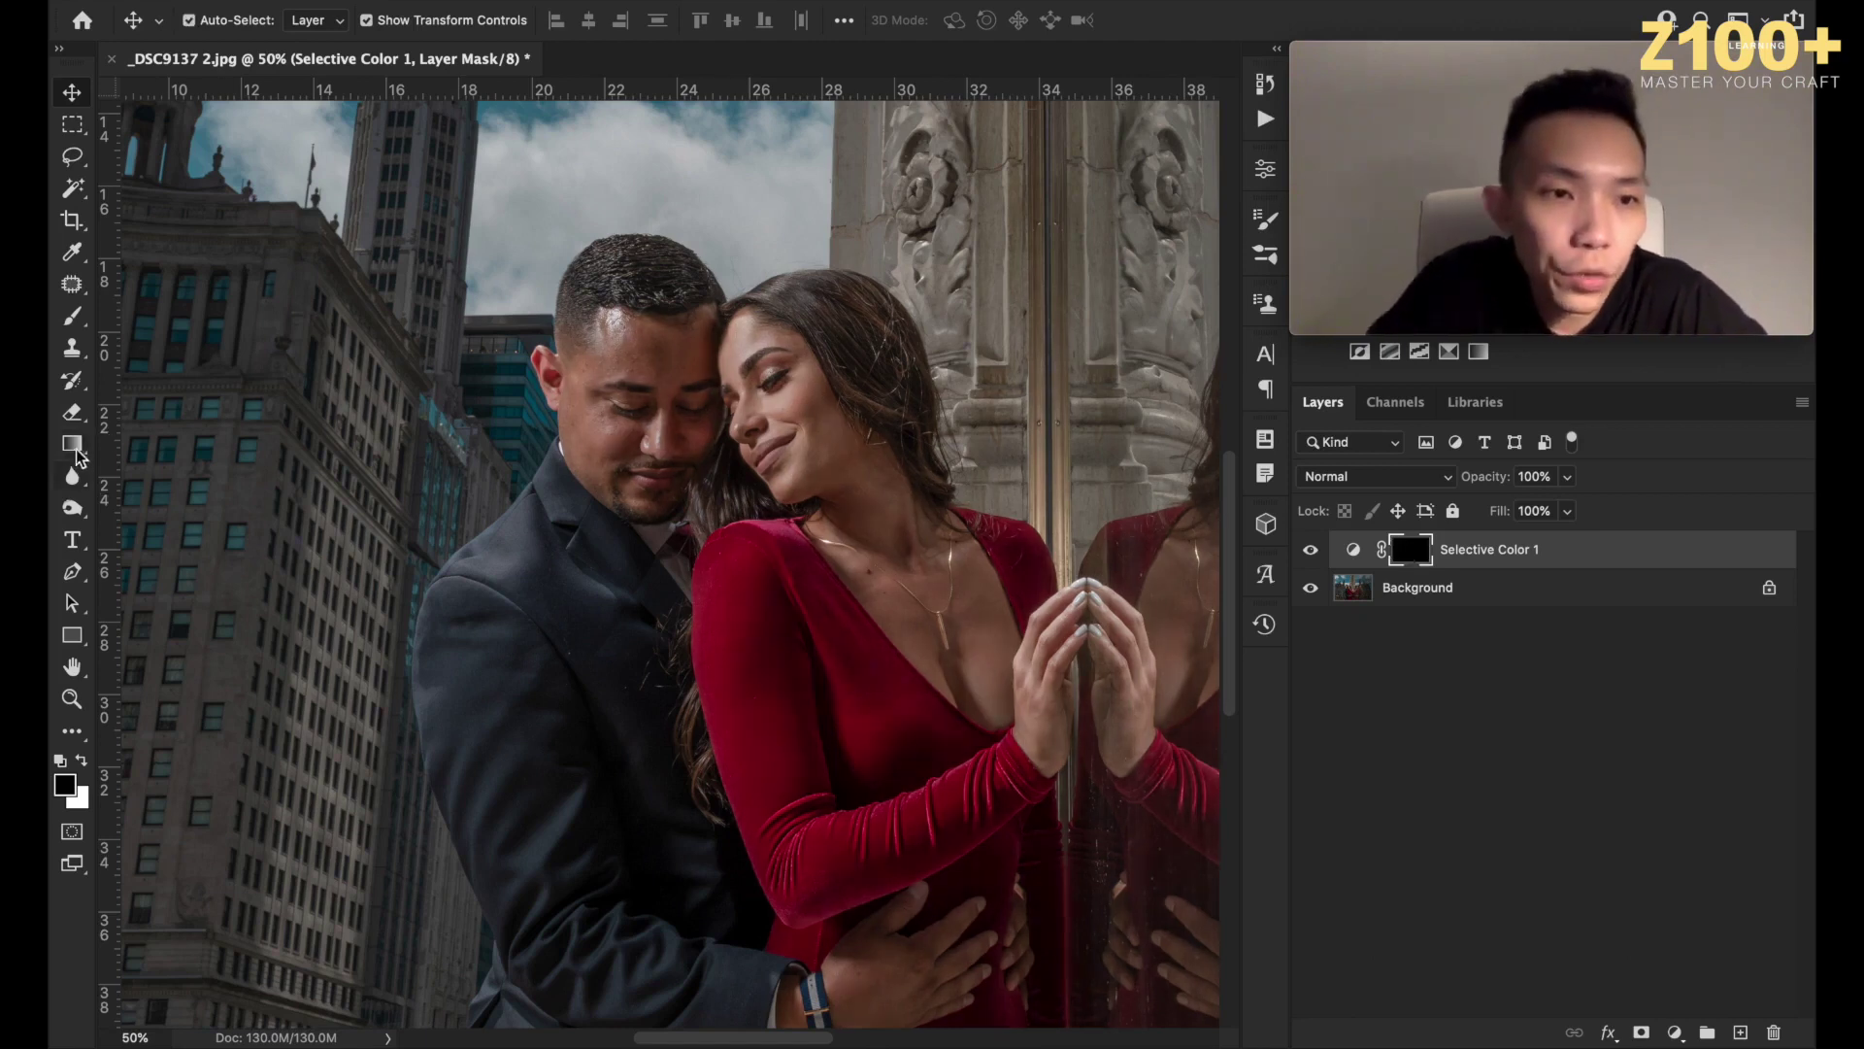
click(79, 420)
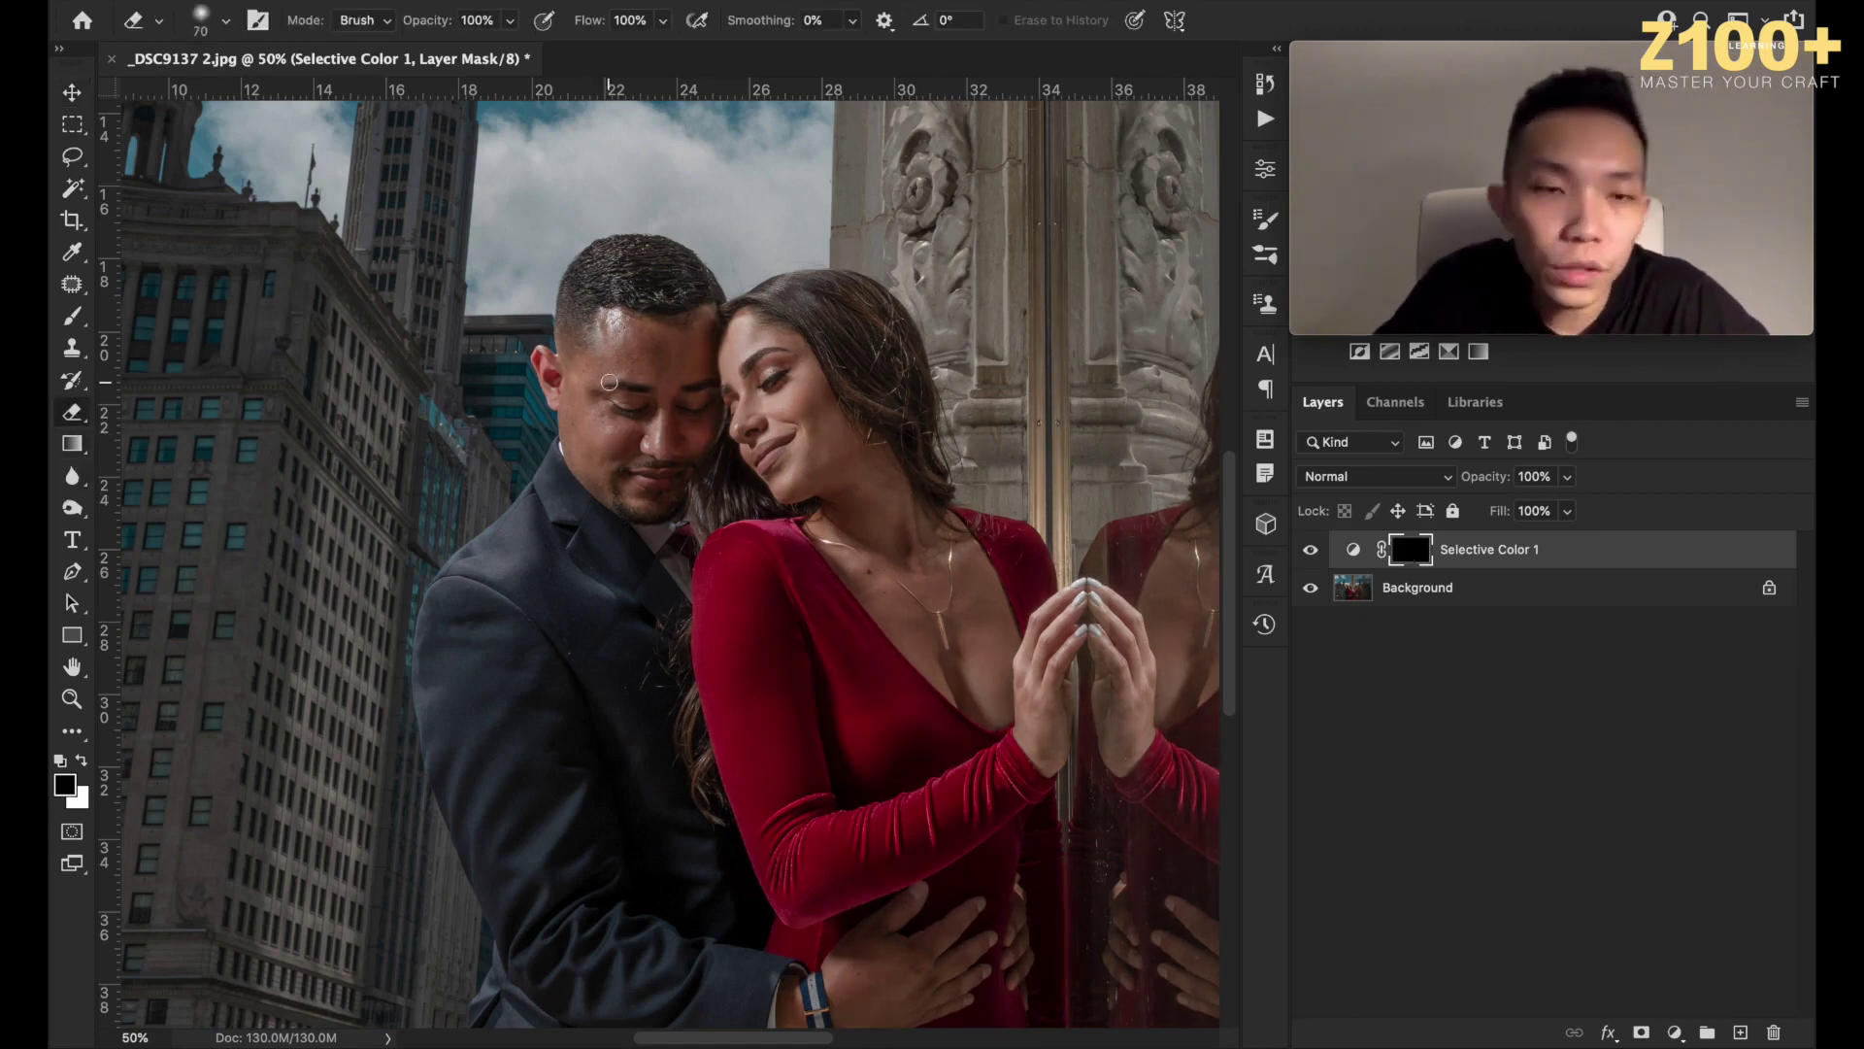
key(bracketright)
key(bracketright)
key(bracketright)
key(bracketright)
key(bracketright)
key(bracketright)
key(bracketright)
key(bracketright)
key(bracketright)
key(bracketright)
key(bracketright)
key(bracketright)
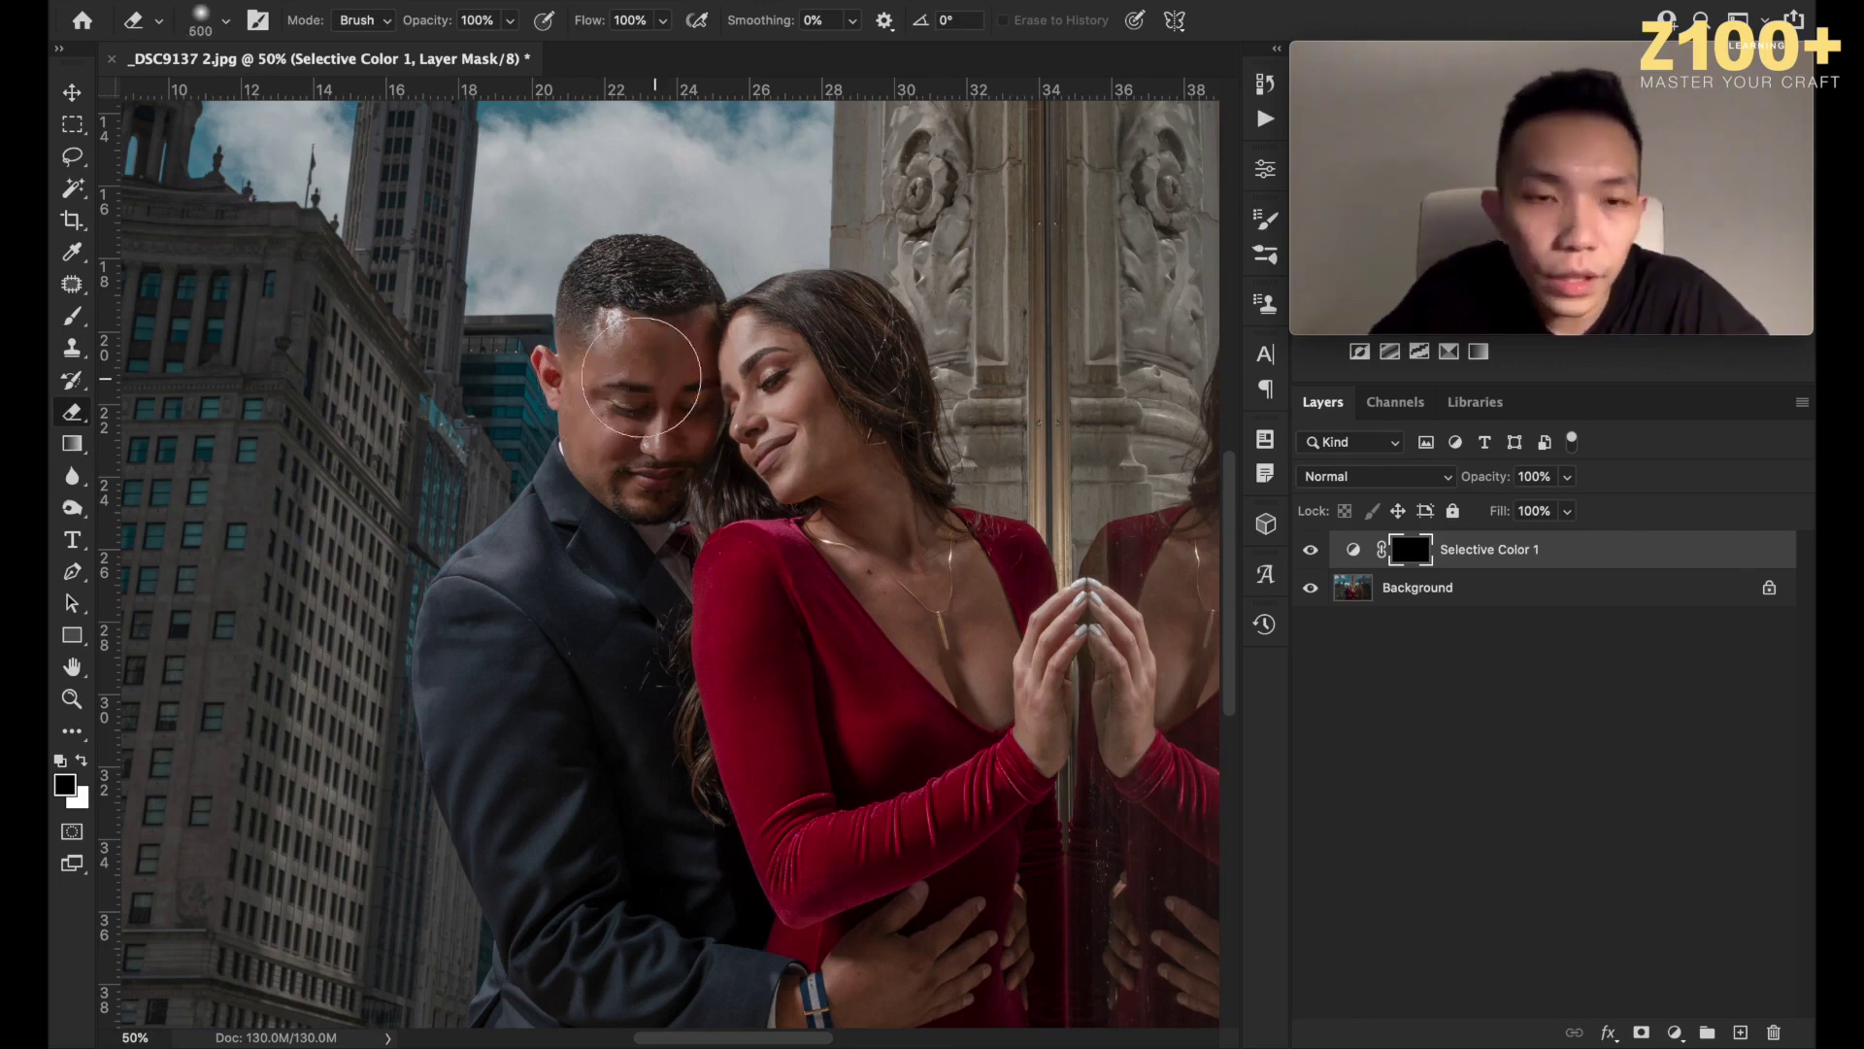
key(bracketleft)
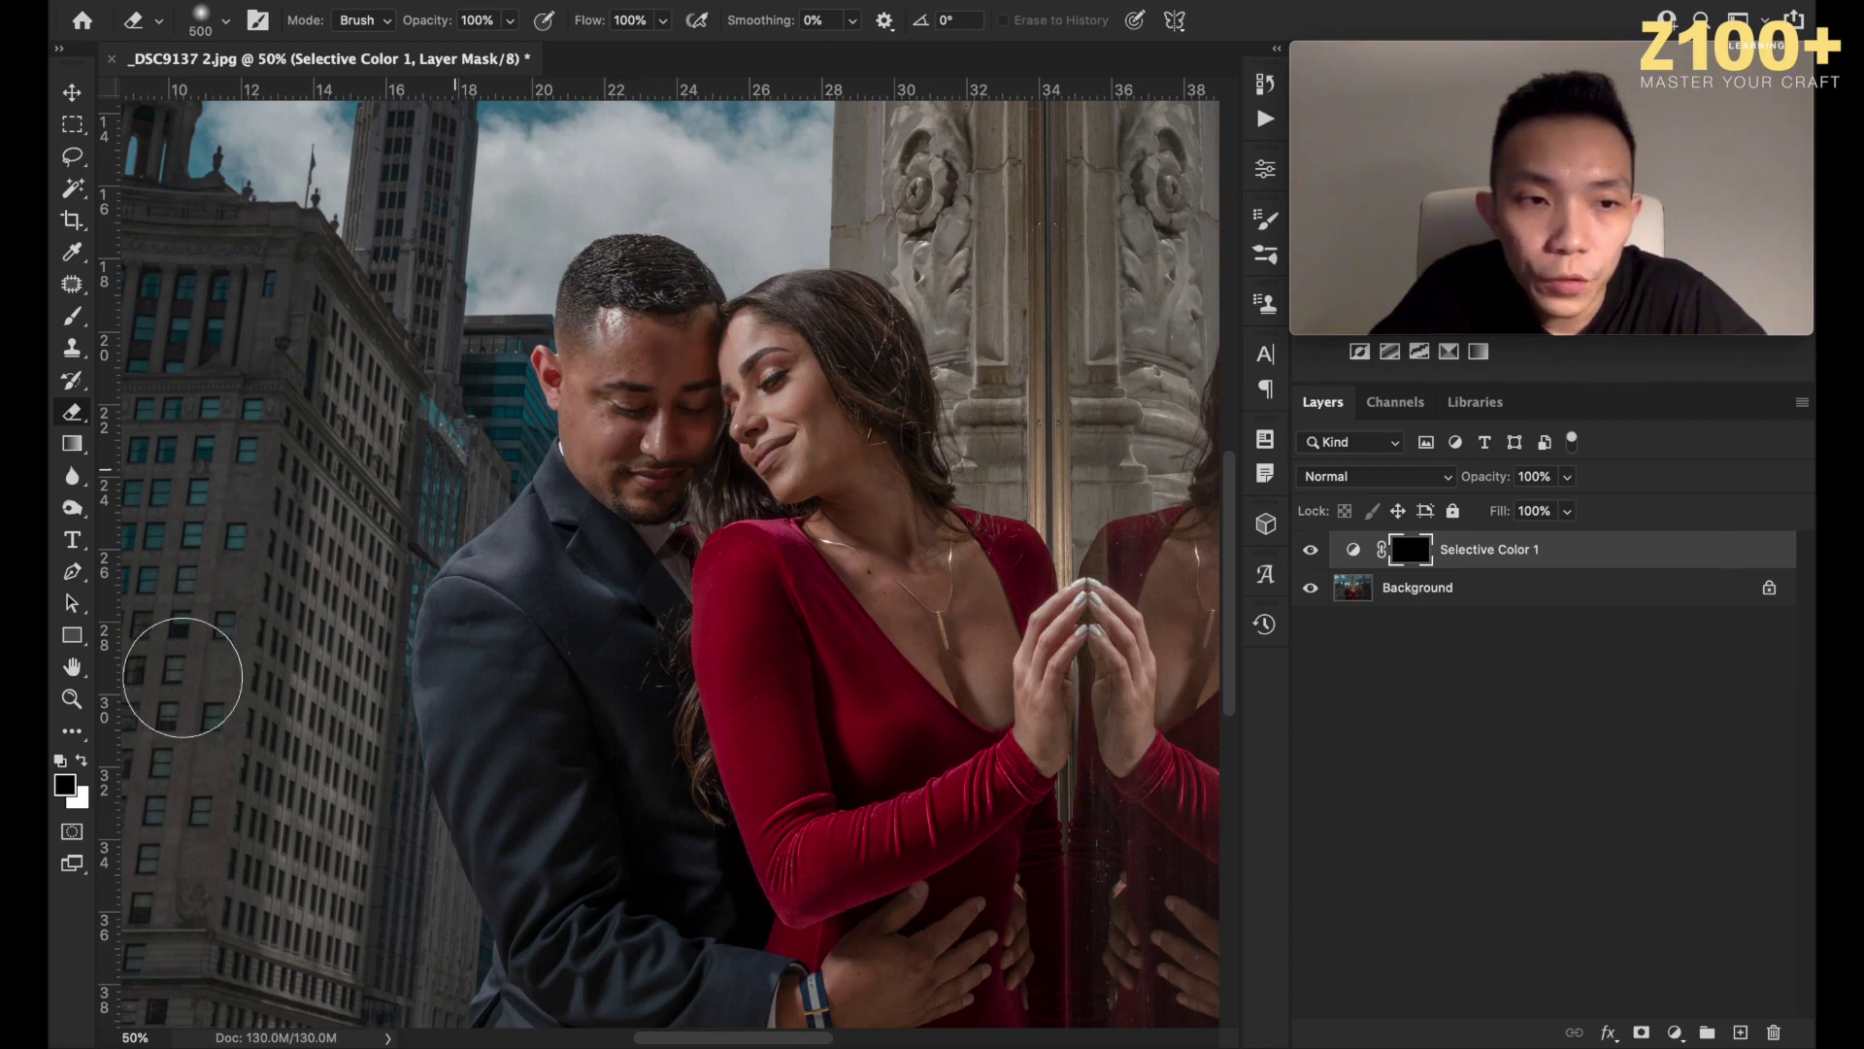
click(82, 761)
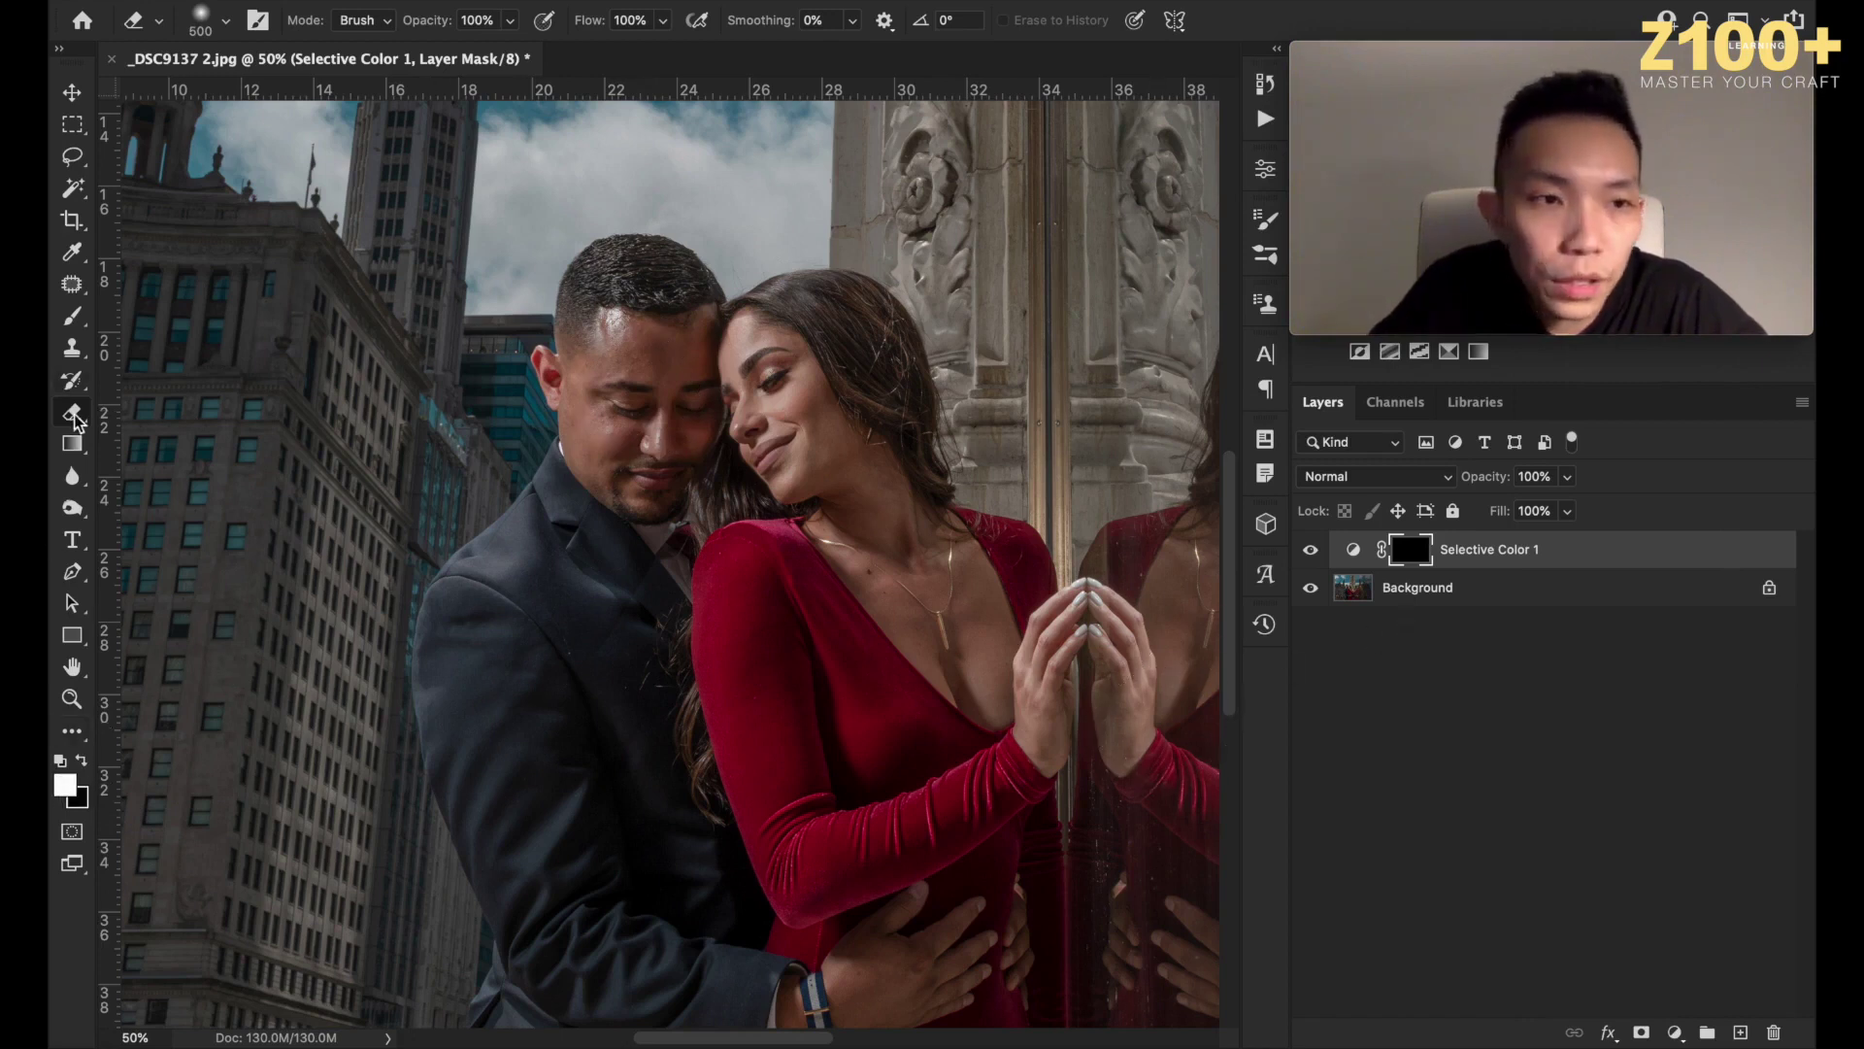
click(82, 761)
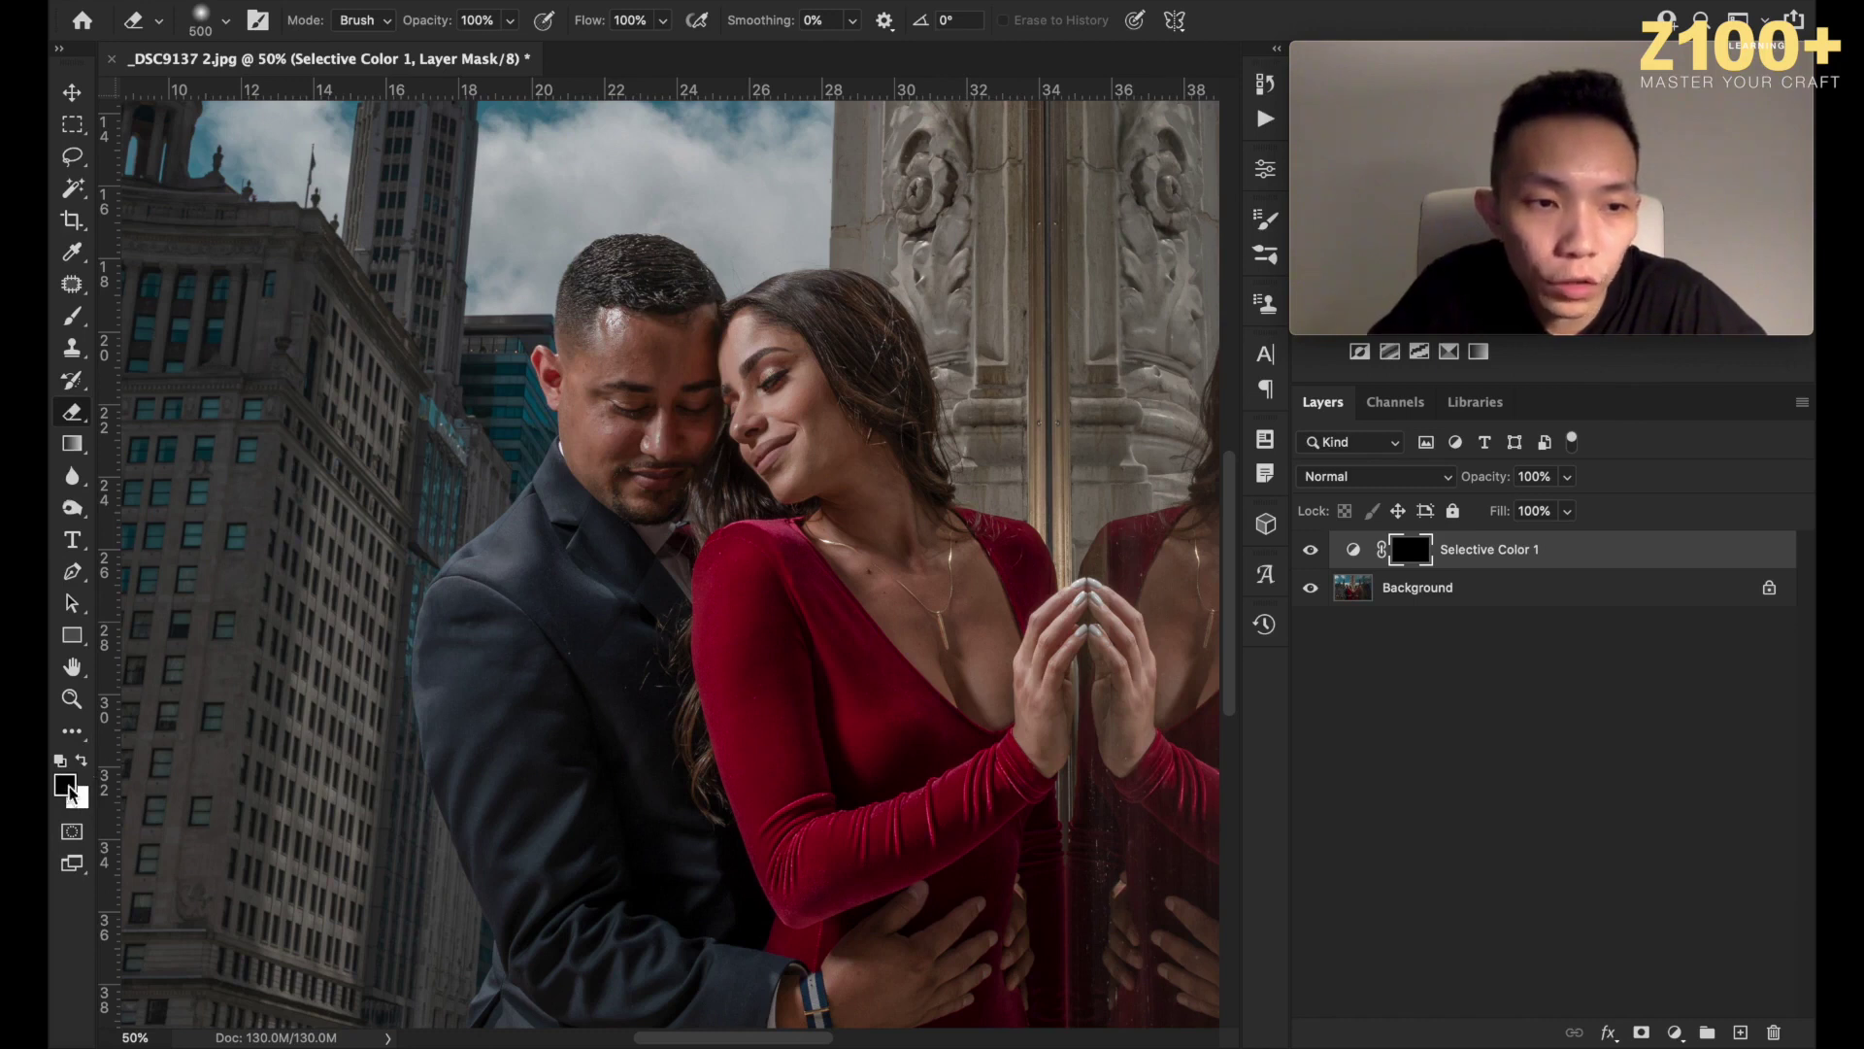
key(bracketleft)
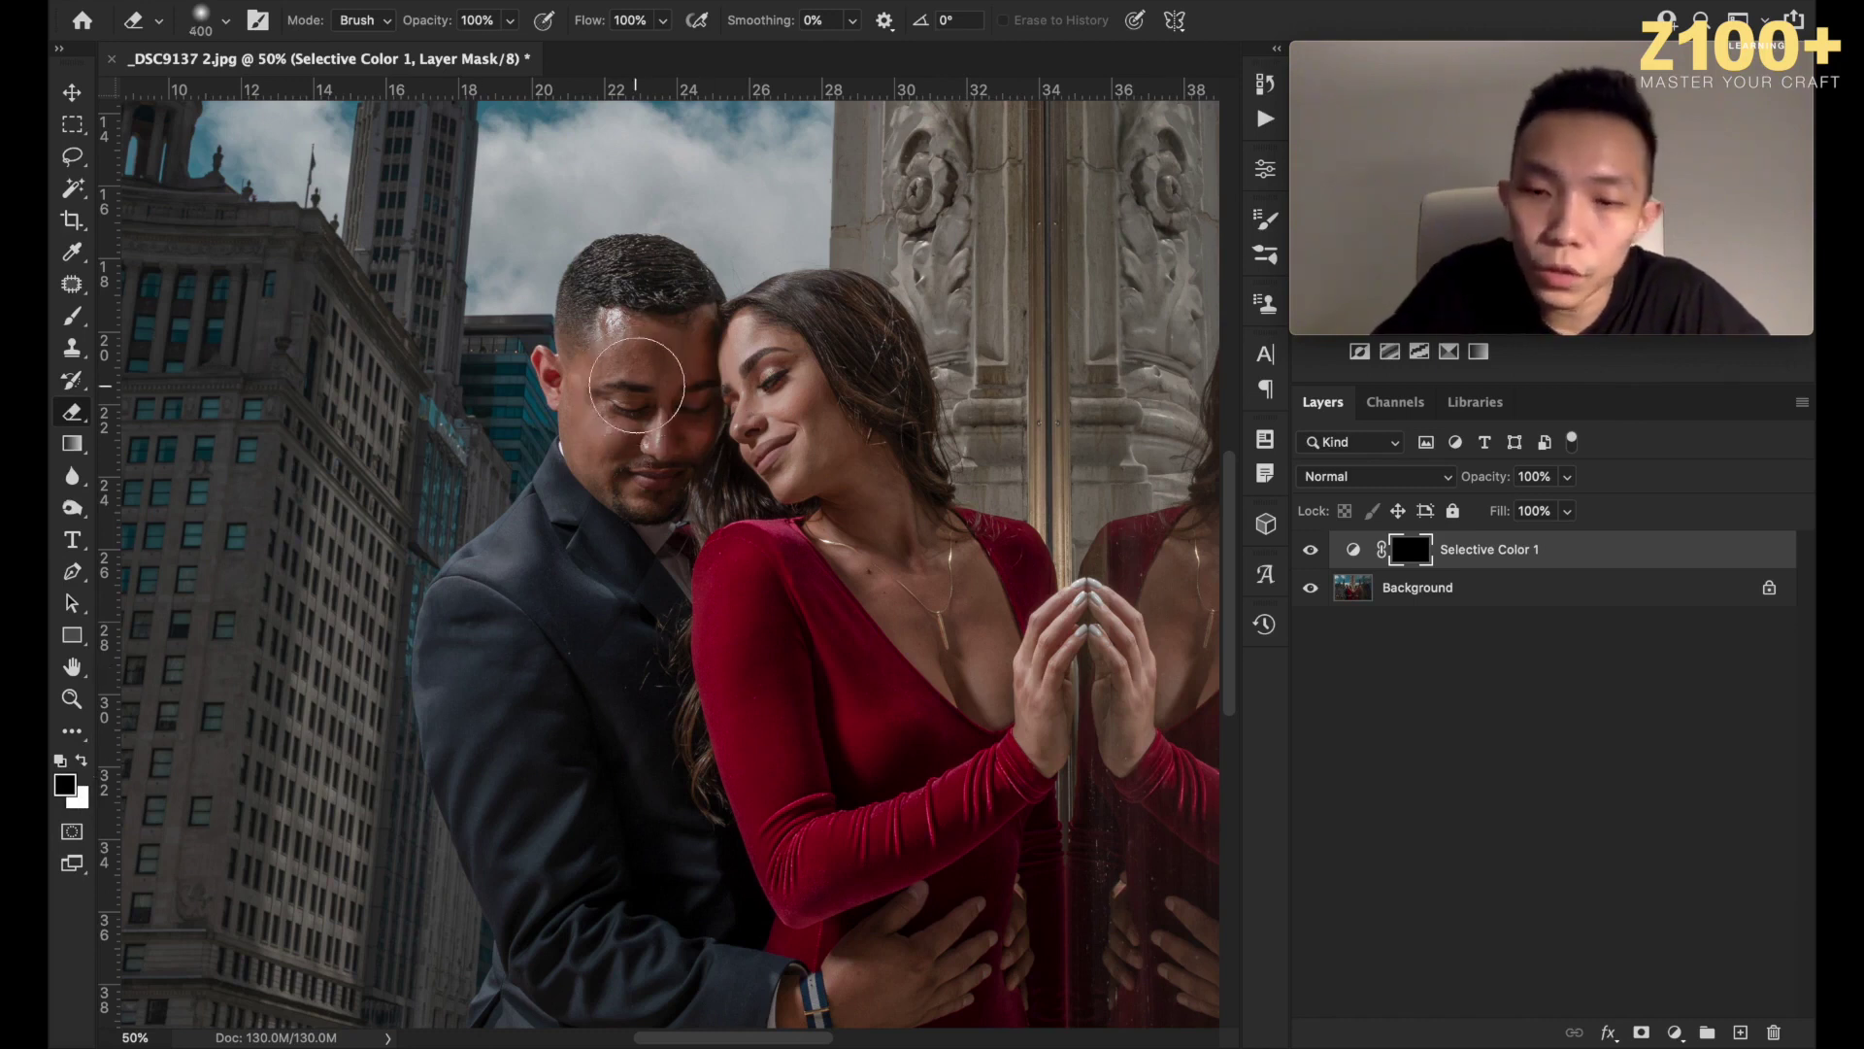
key(backslash)
mouse_move(626, 367)
mouse_down()
mouse_move(626, 345)
mouse_move(643, 456)
mouse_move(645, 333)
mouse_move(638, 517)
mouse_move(646, 321)
mouse_up()
key(backslash)
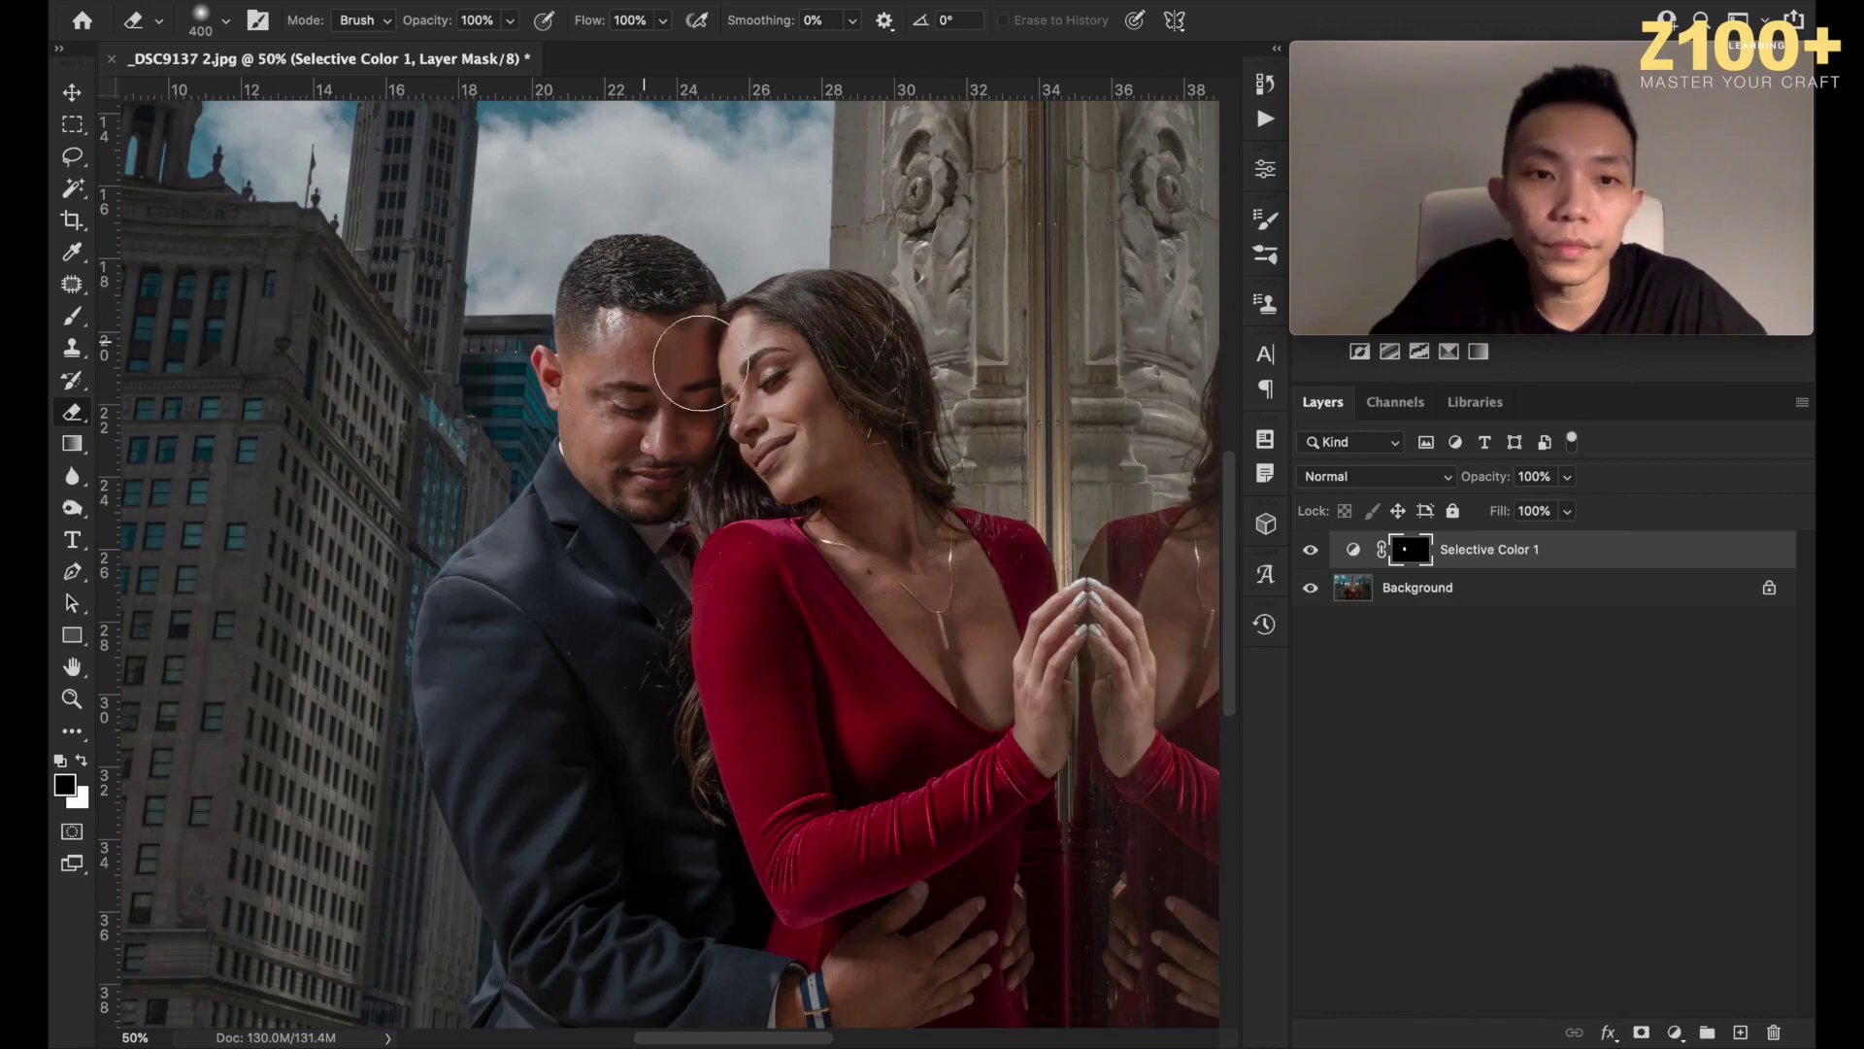
Compare the man's face with and without the masked Selective Color adjustment.
click(1312, 550)
click(1312, 550)
click(1312, 549)
click(1318, 549)
click(1318, 549)
click(1318, 549)
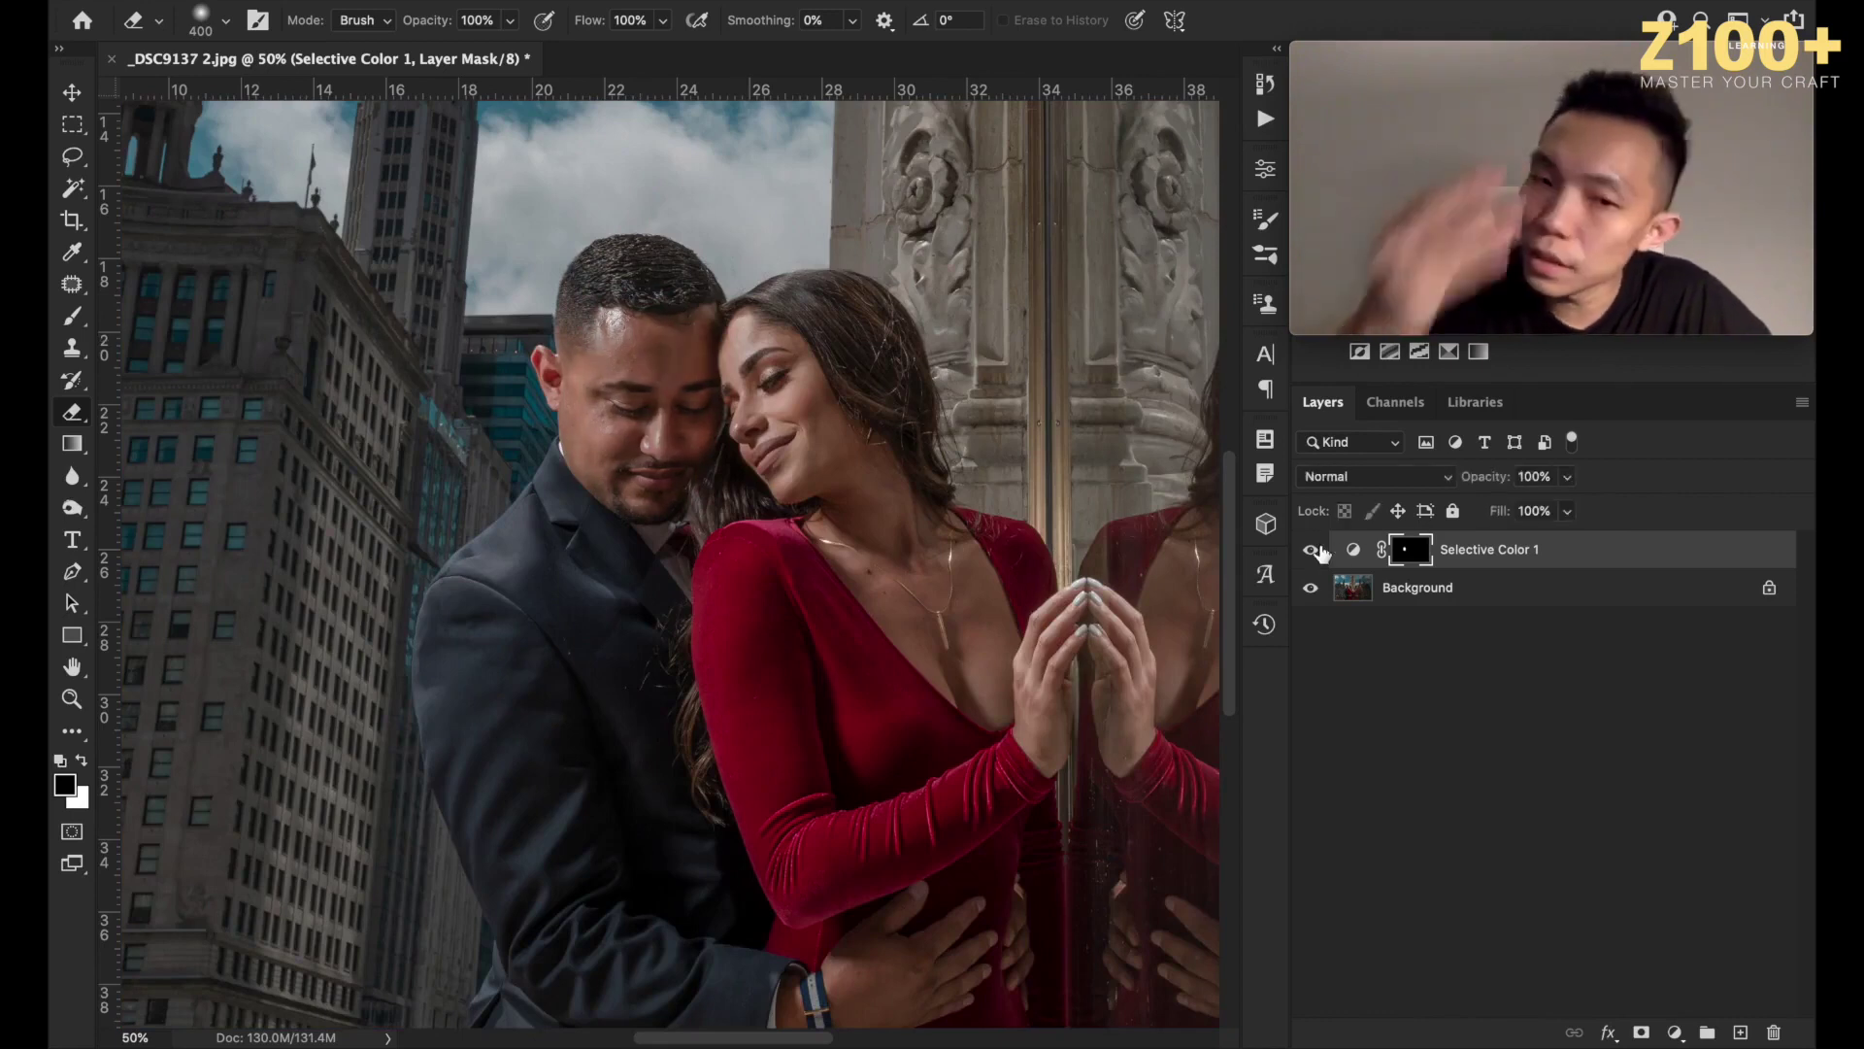
Erase the Selective Color mask over the man's reflected face to brighten its skin tones too.
key(super+minus)
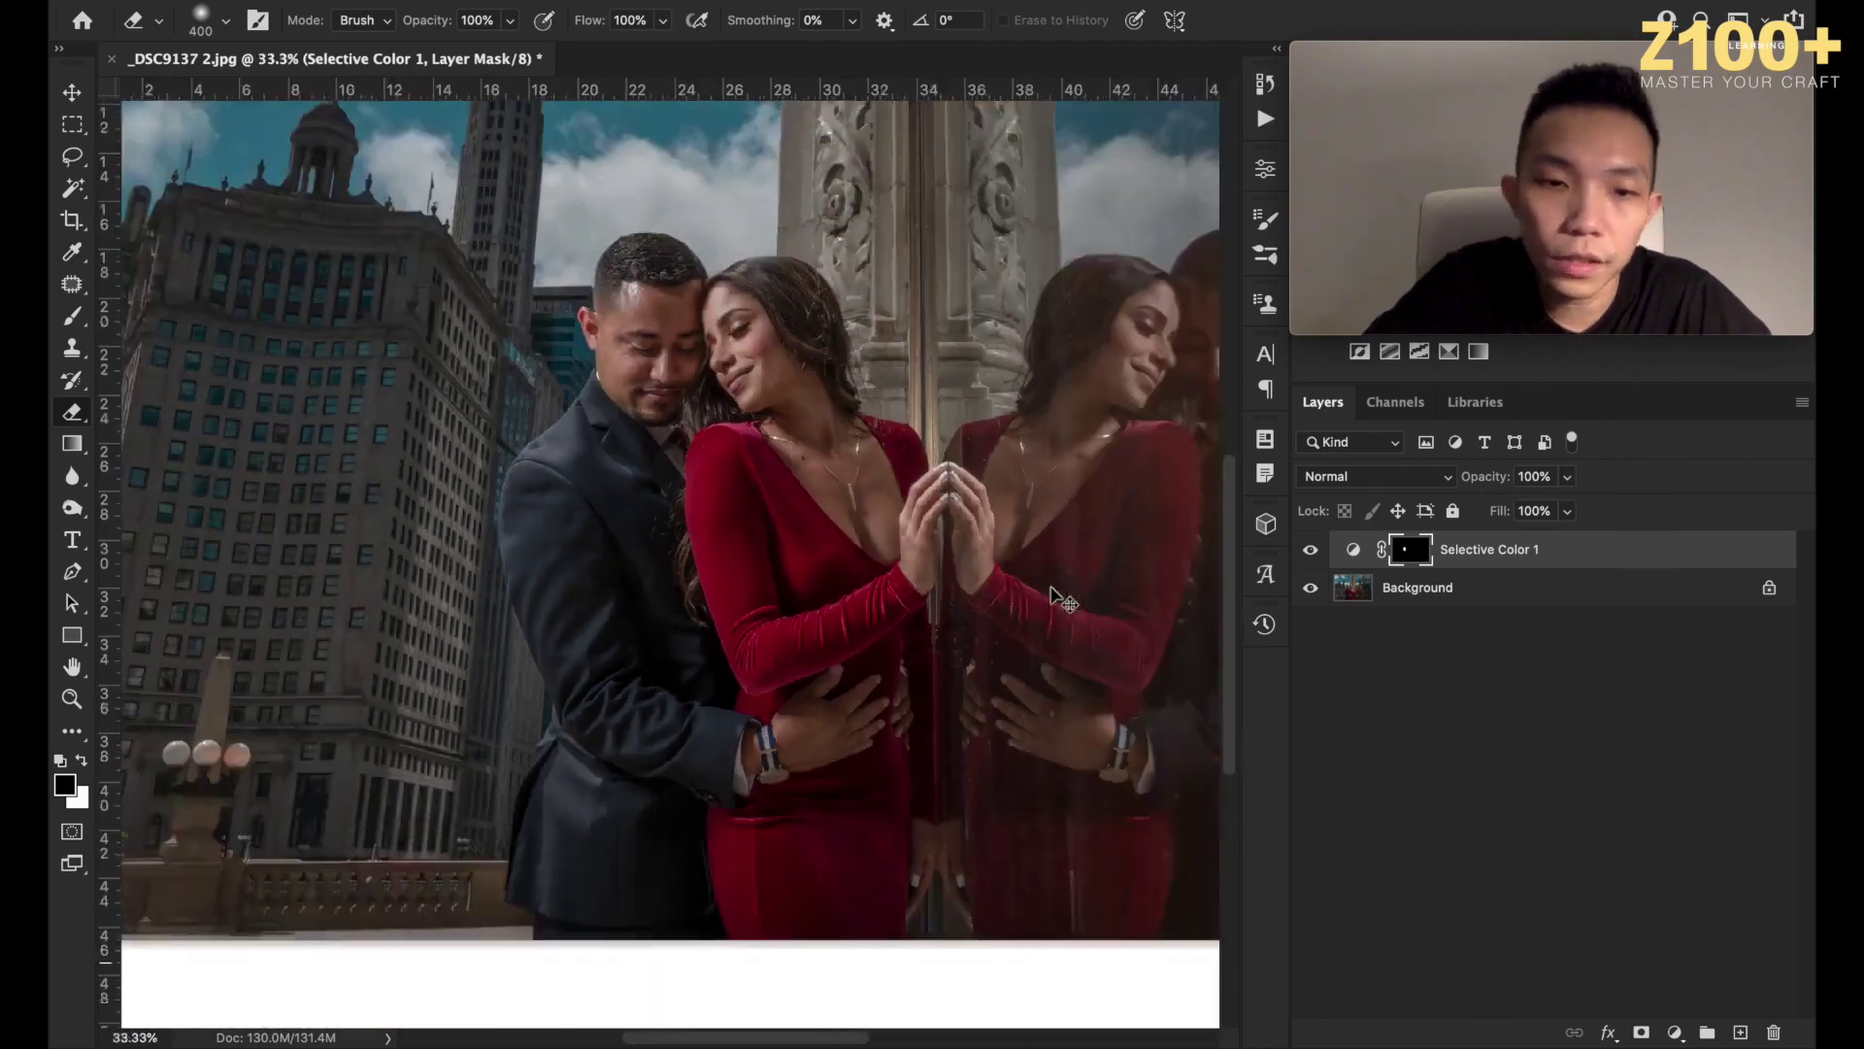
key(super+minus)
key(super+minus)
key(super+plus)
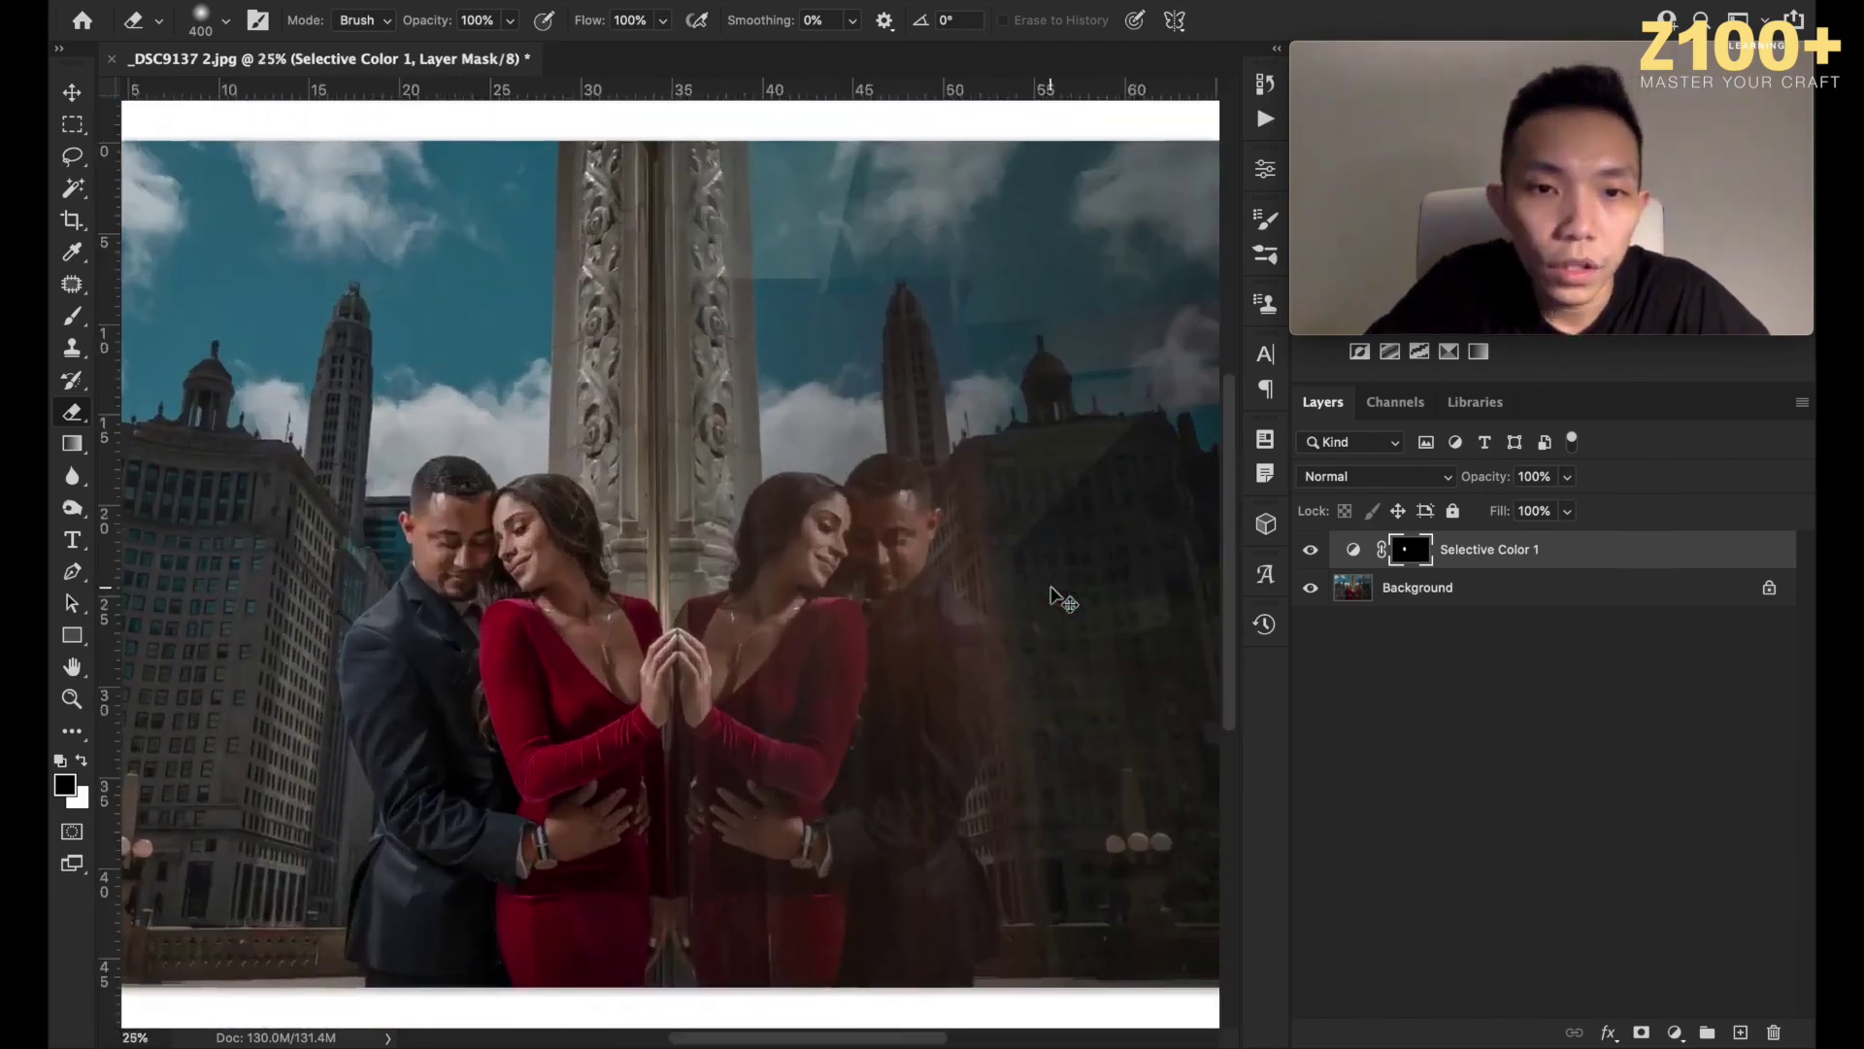
key(super+plus)
shift+click(1413, 551)
shift+click(1413, 552)
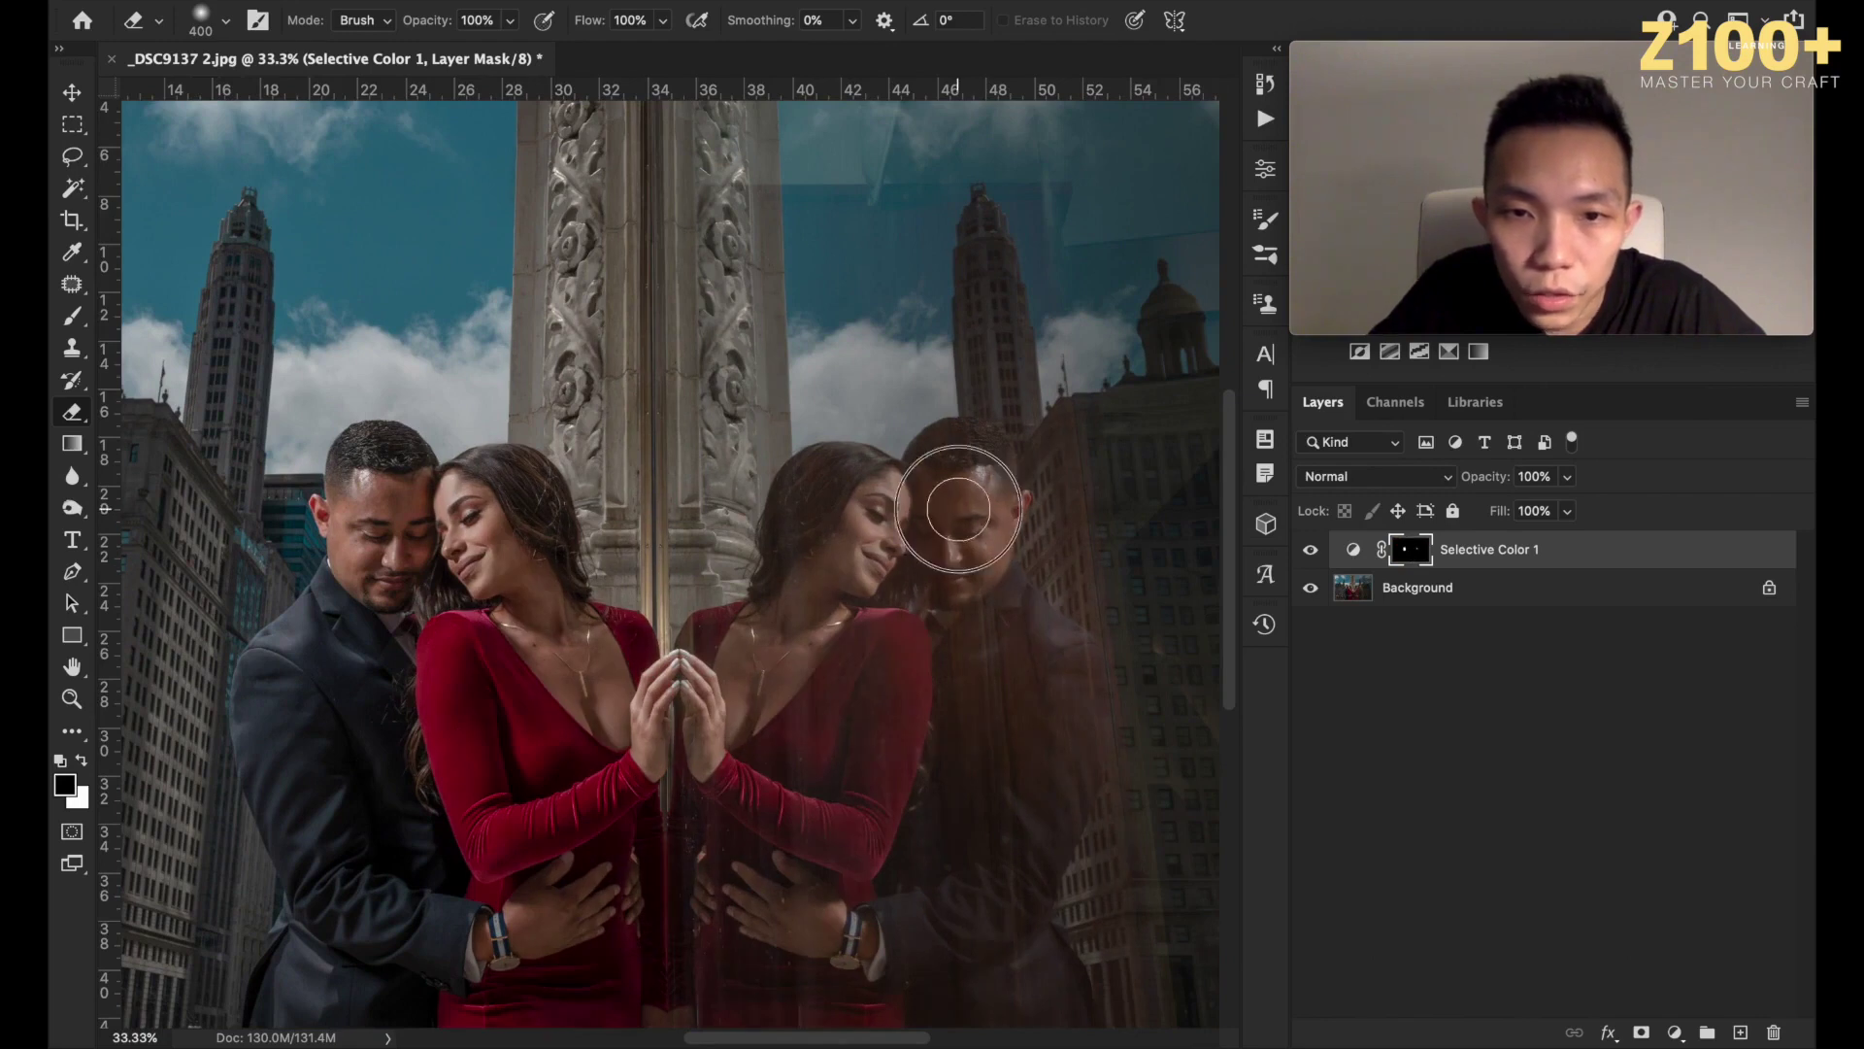
mouse_move(958, 478)
mouse_down()
mouse_move(963, 578)
mouse_move(969, 530)
mouse_up()
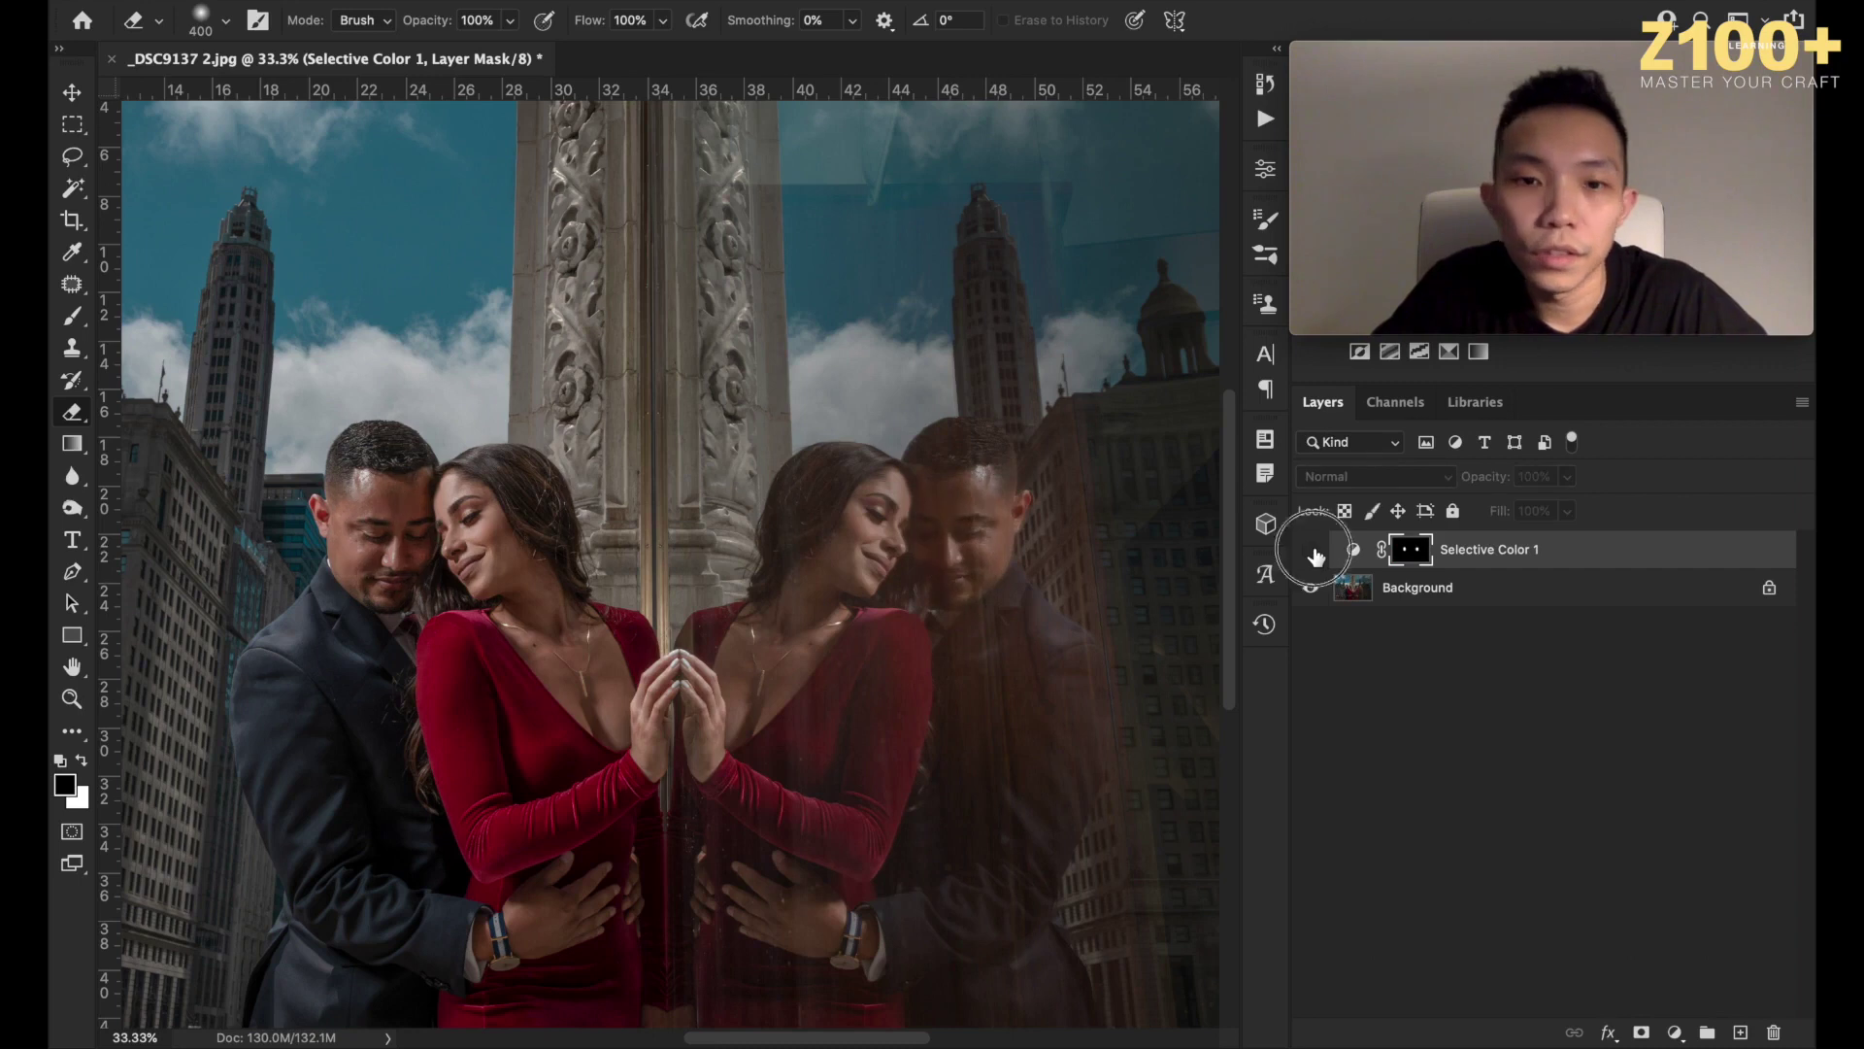
Check the mask overlay on both faces and merge the Selective Color layer into the Background.
key(backslash)
key(ctrl+minus)
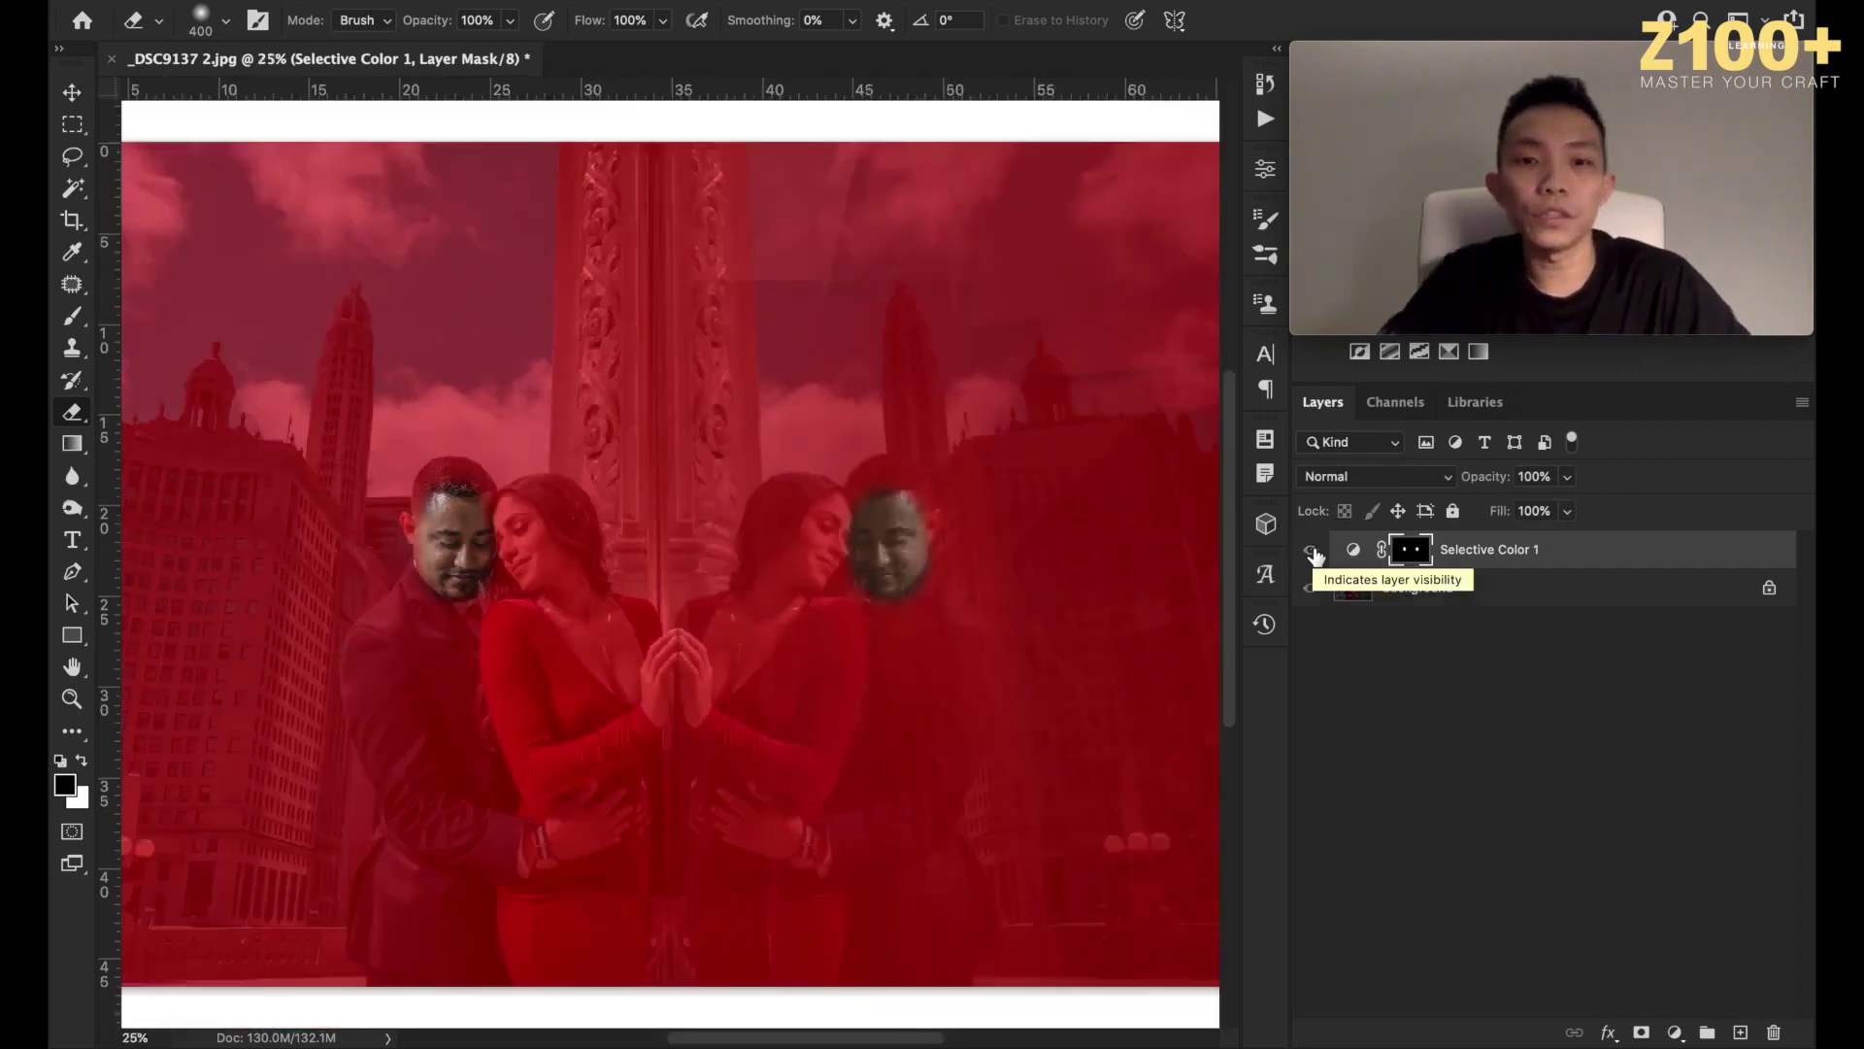
key(backslash)
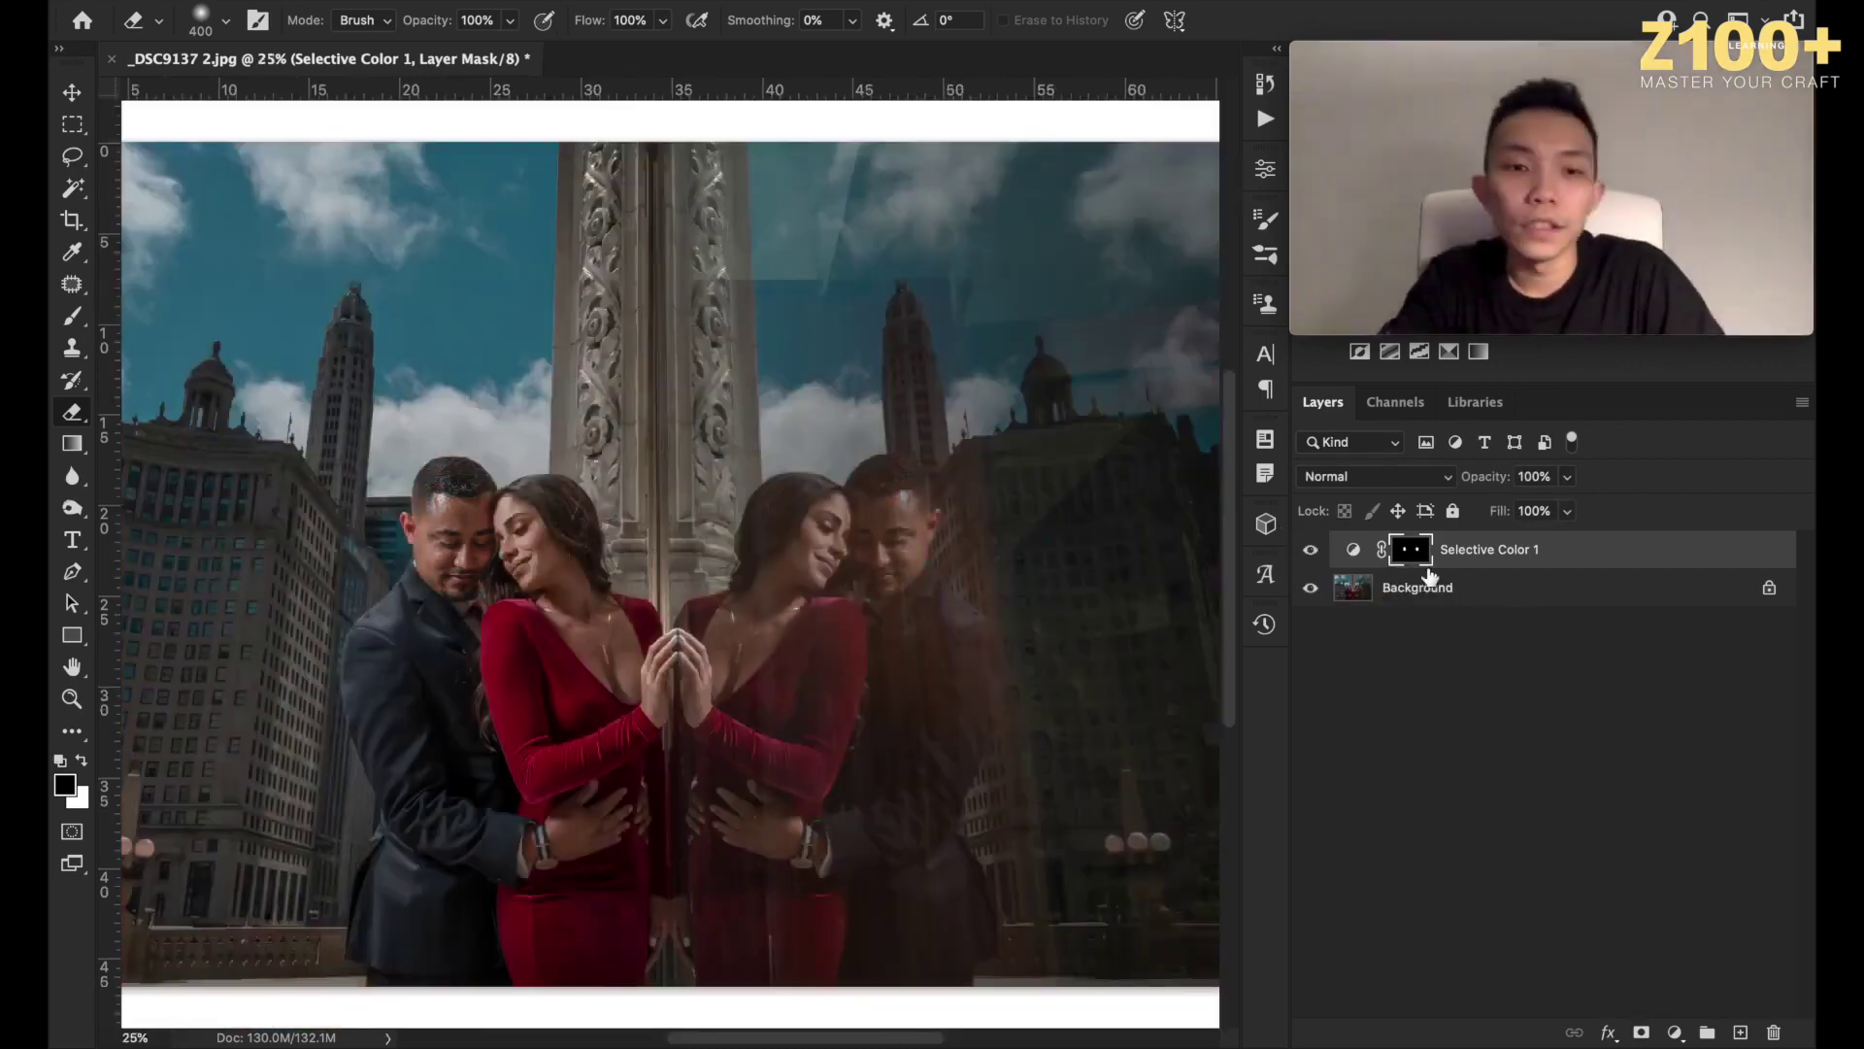
click(1474, 588)
key(ctrl+shift+e)
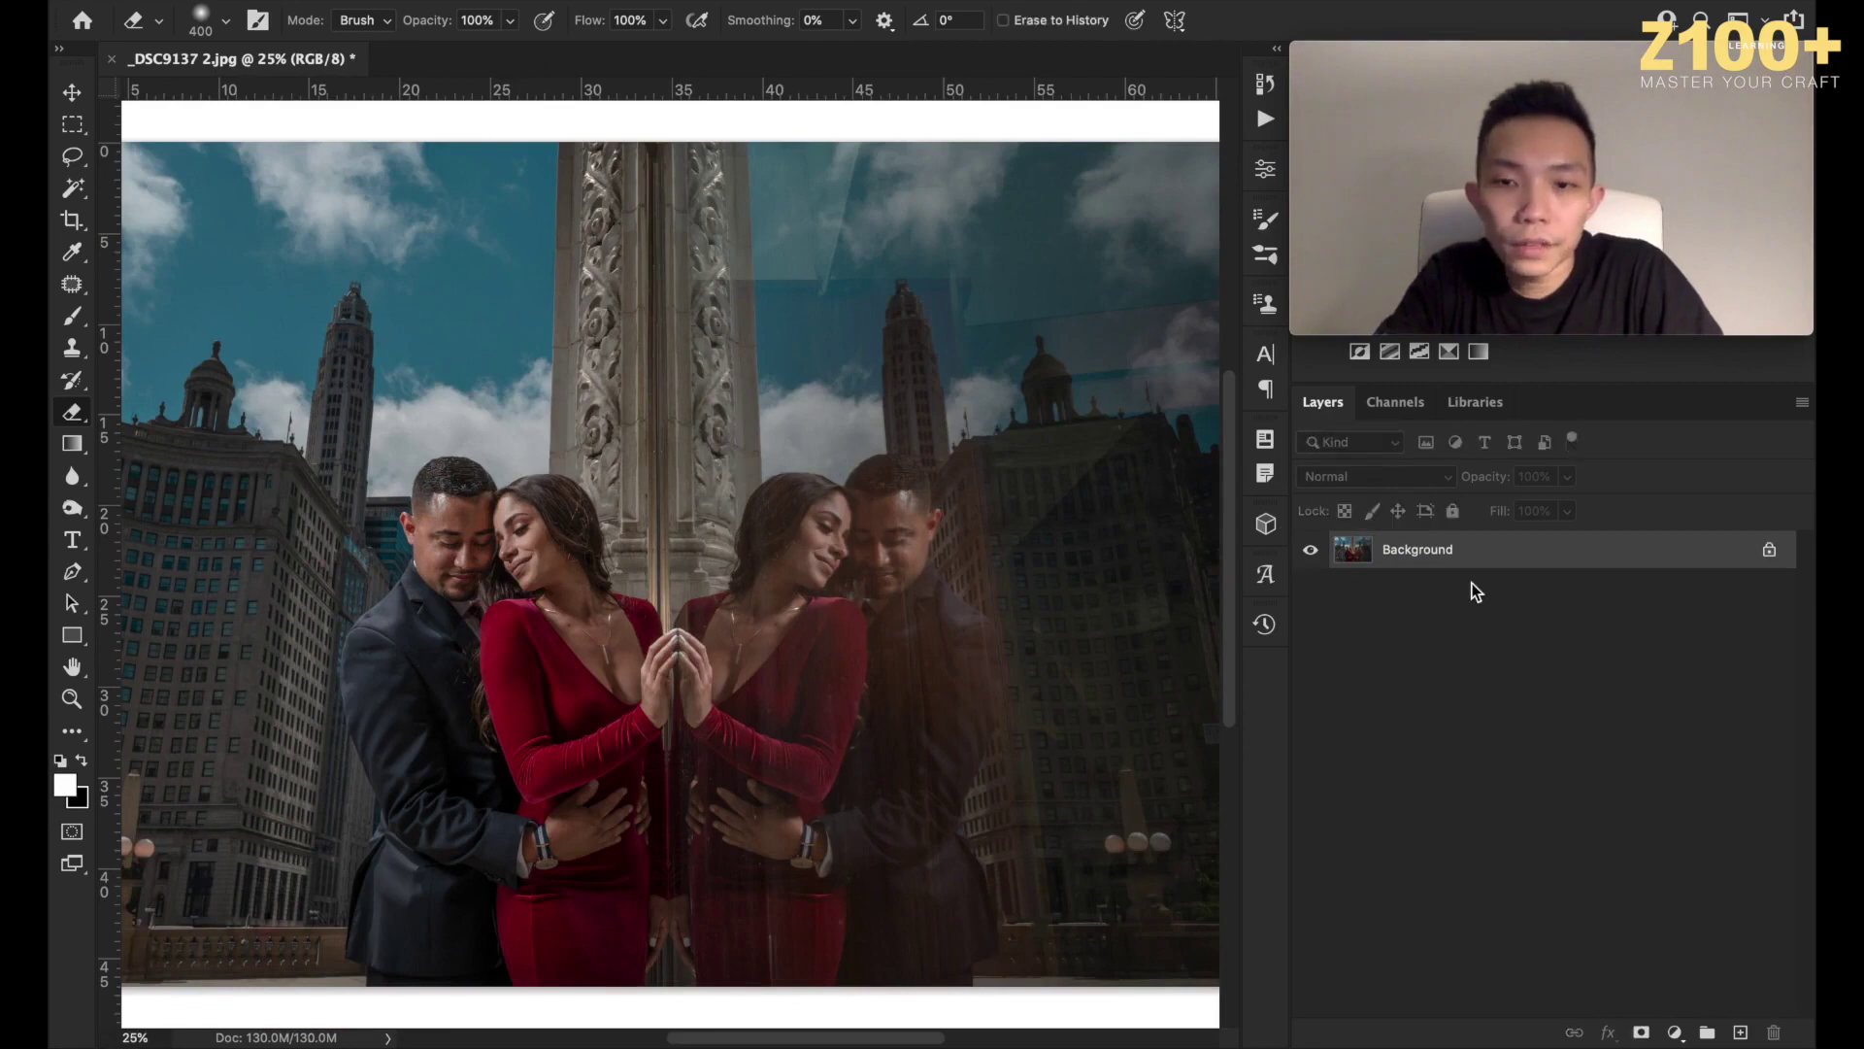
key(m)
key(ctrl+minus)
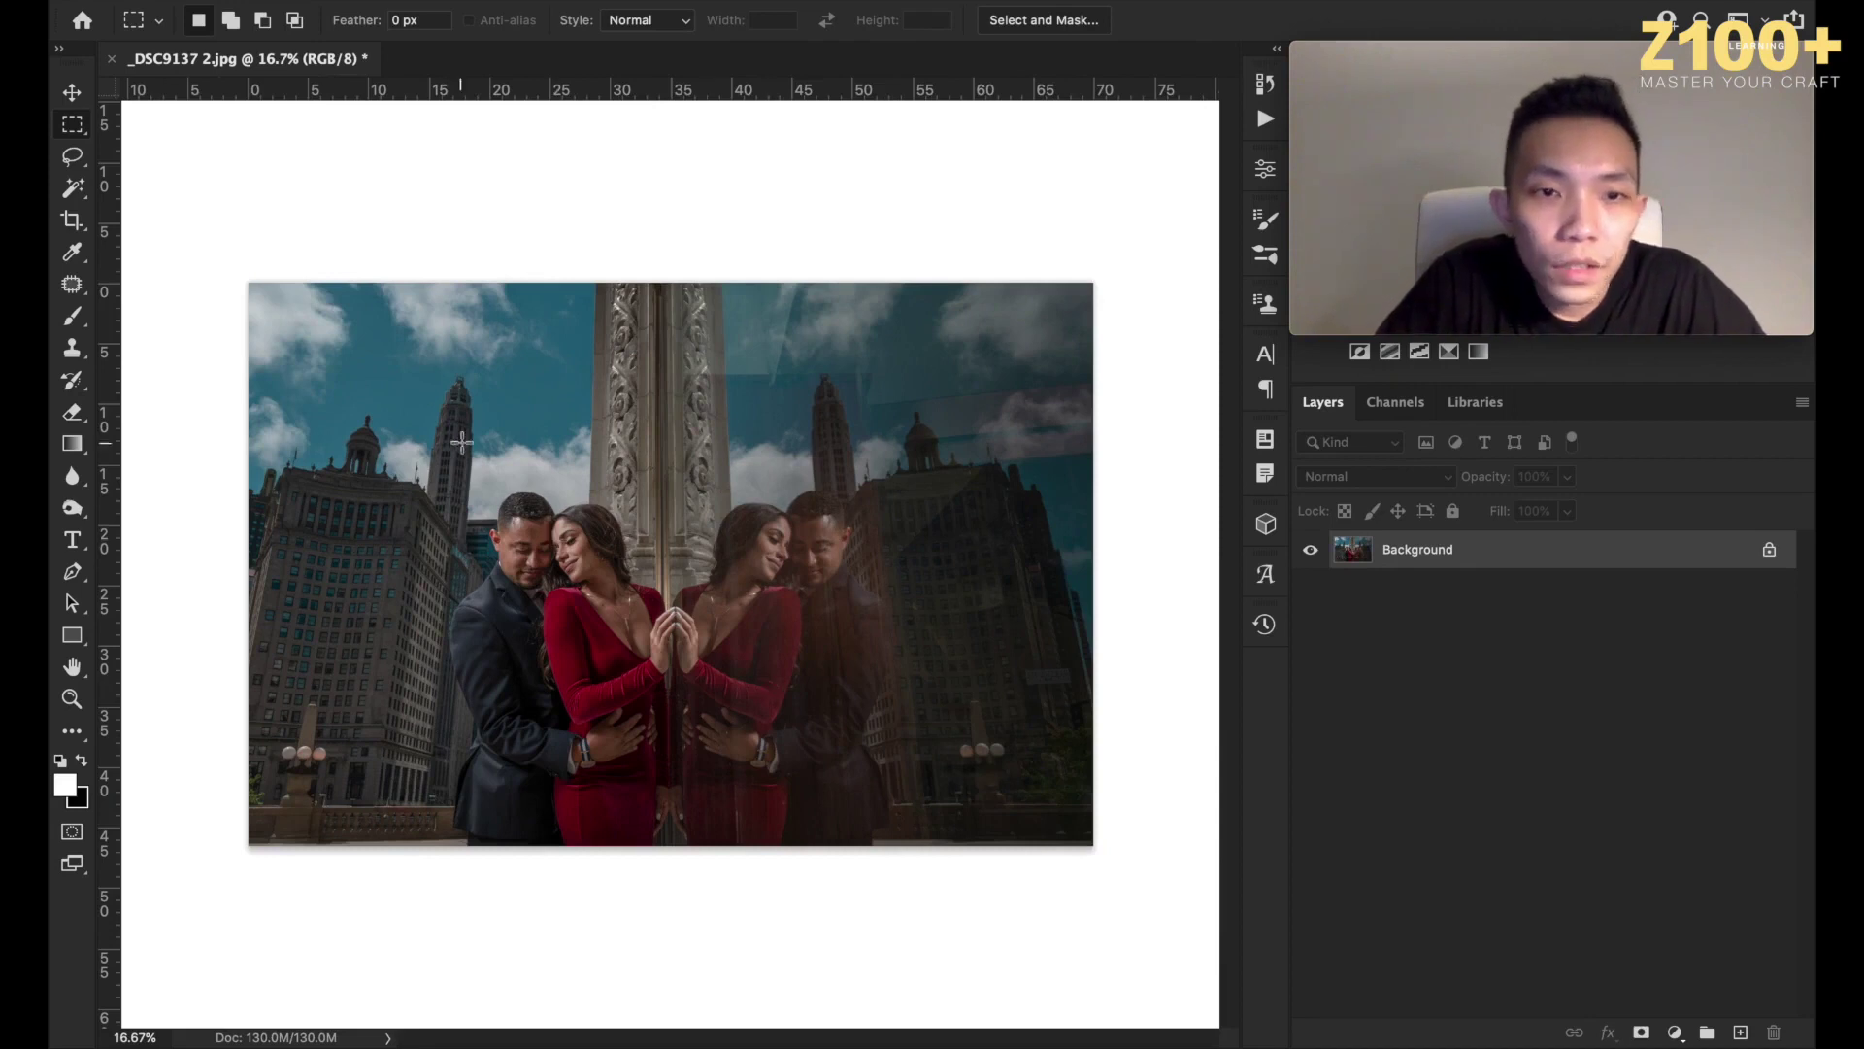
drag(412, 411, 933, 877)
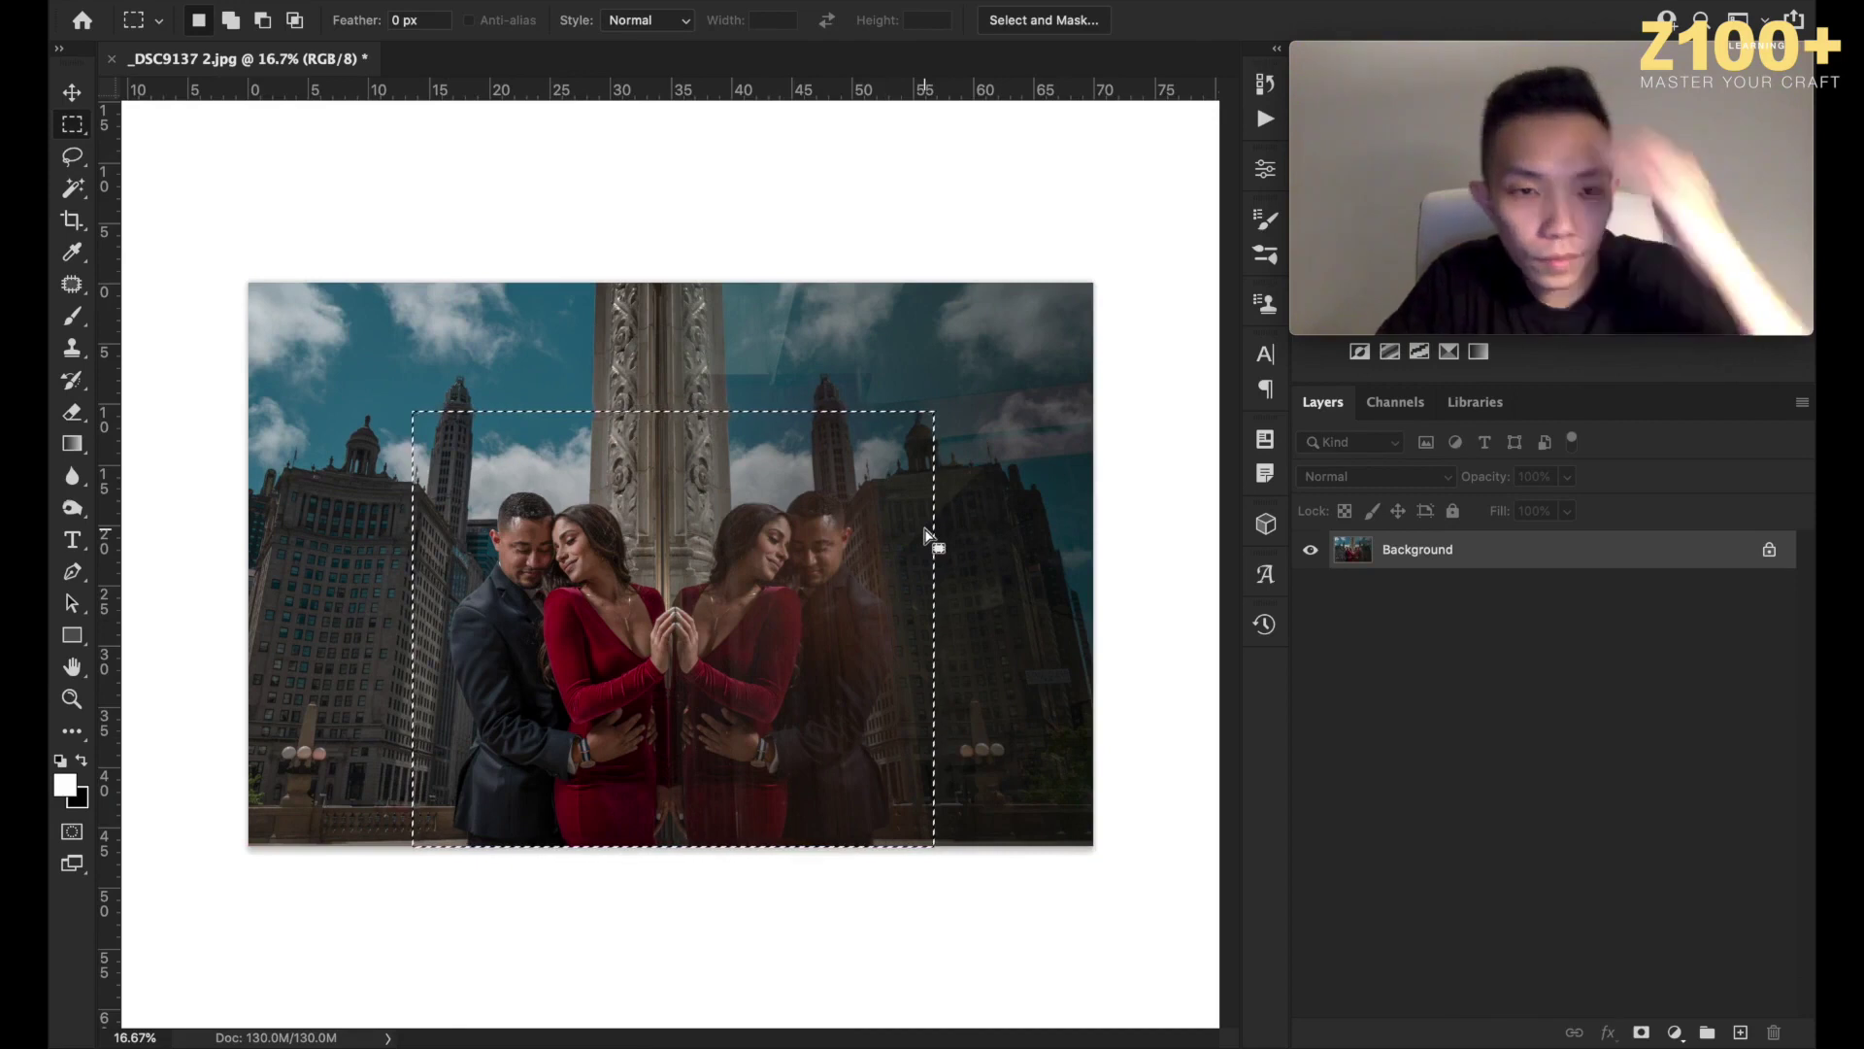
click(782, 318)
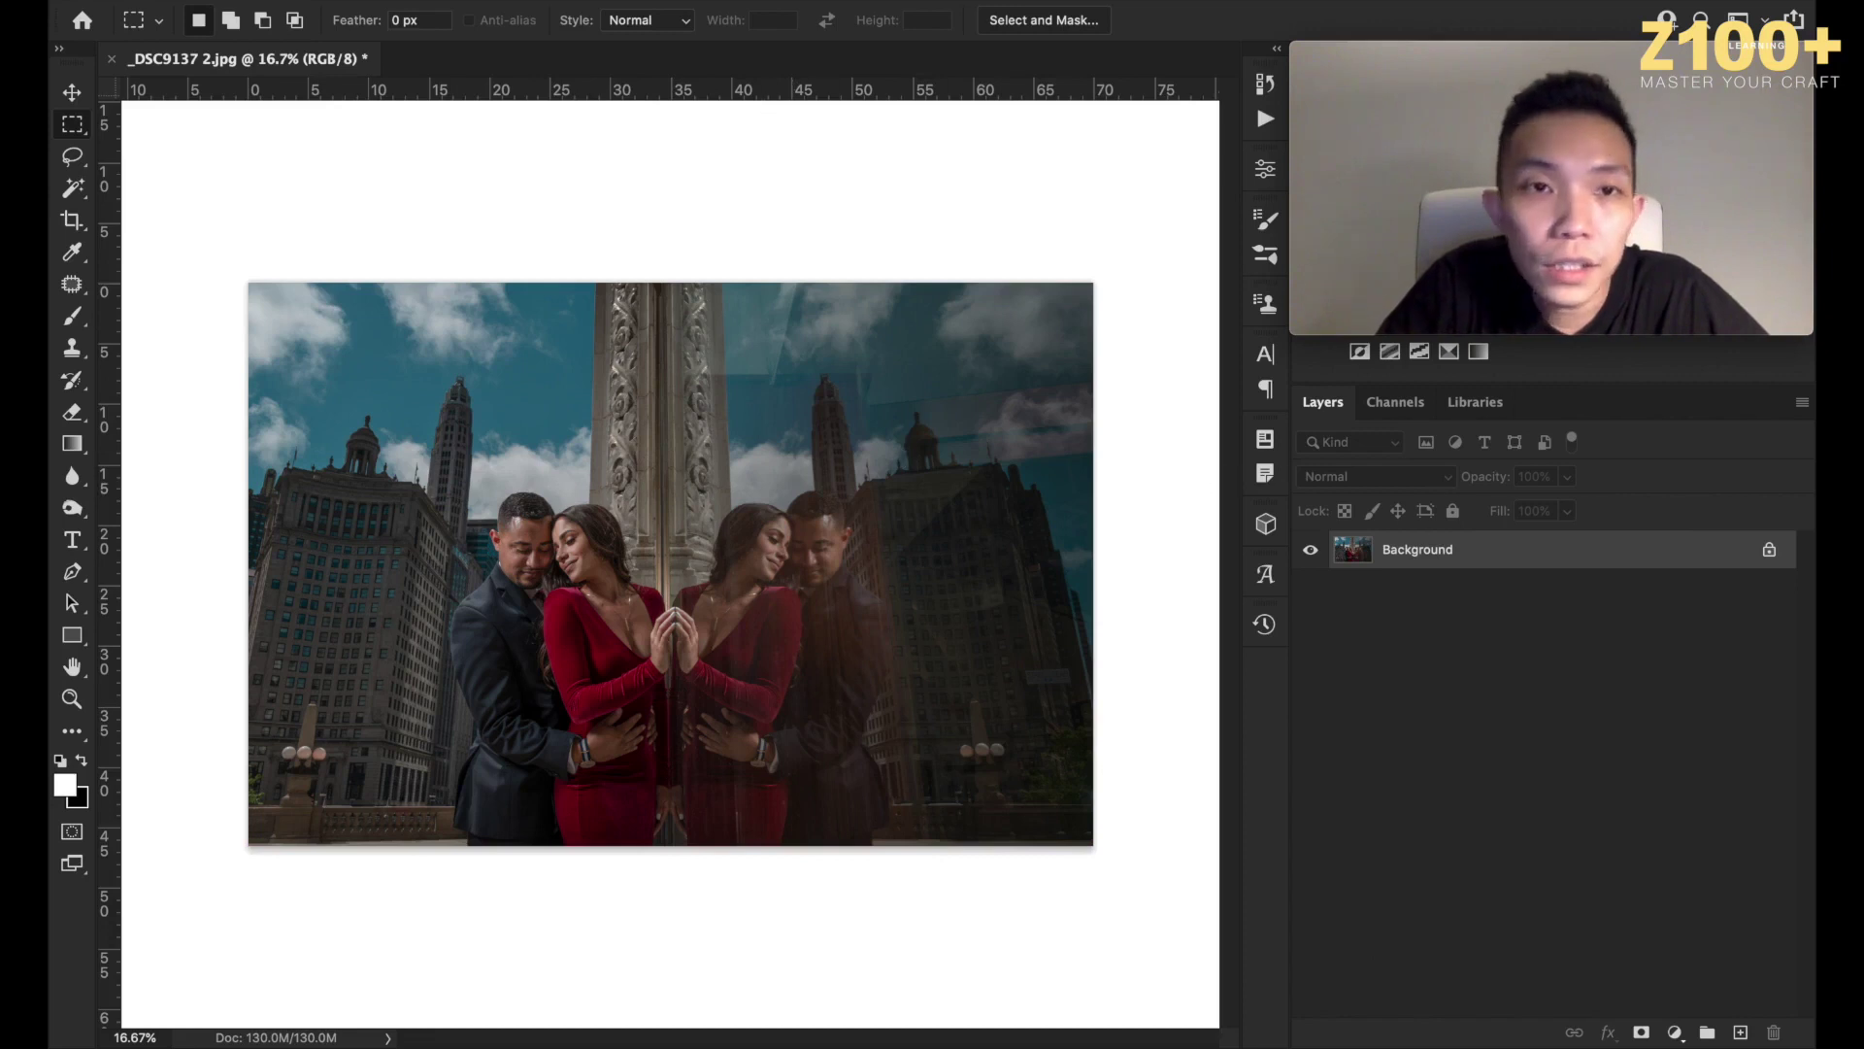
Open the Imagenomic Portraiture 3 filter on the Background, enlarge the preview to 25% and use the Smoothing: Normal preset.
click(621, 1)
mouse_move(714, 545)
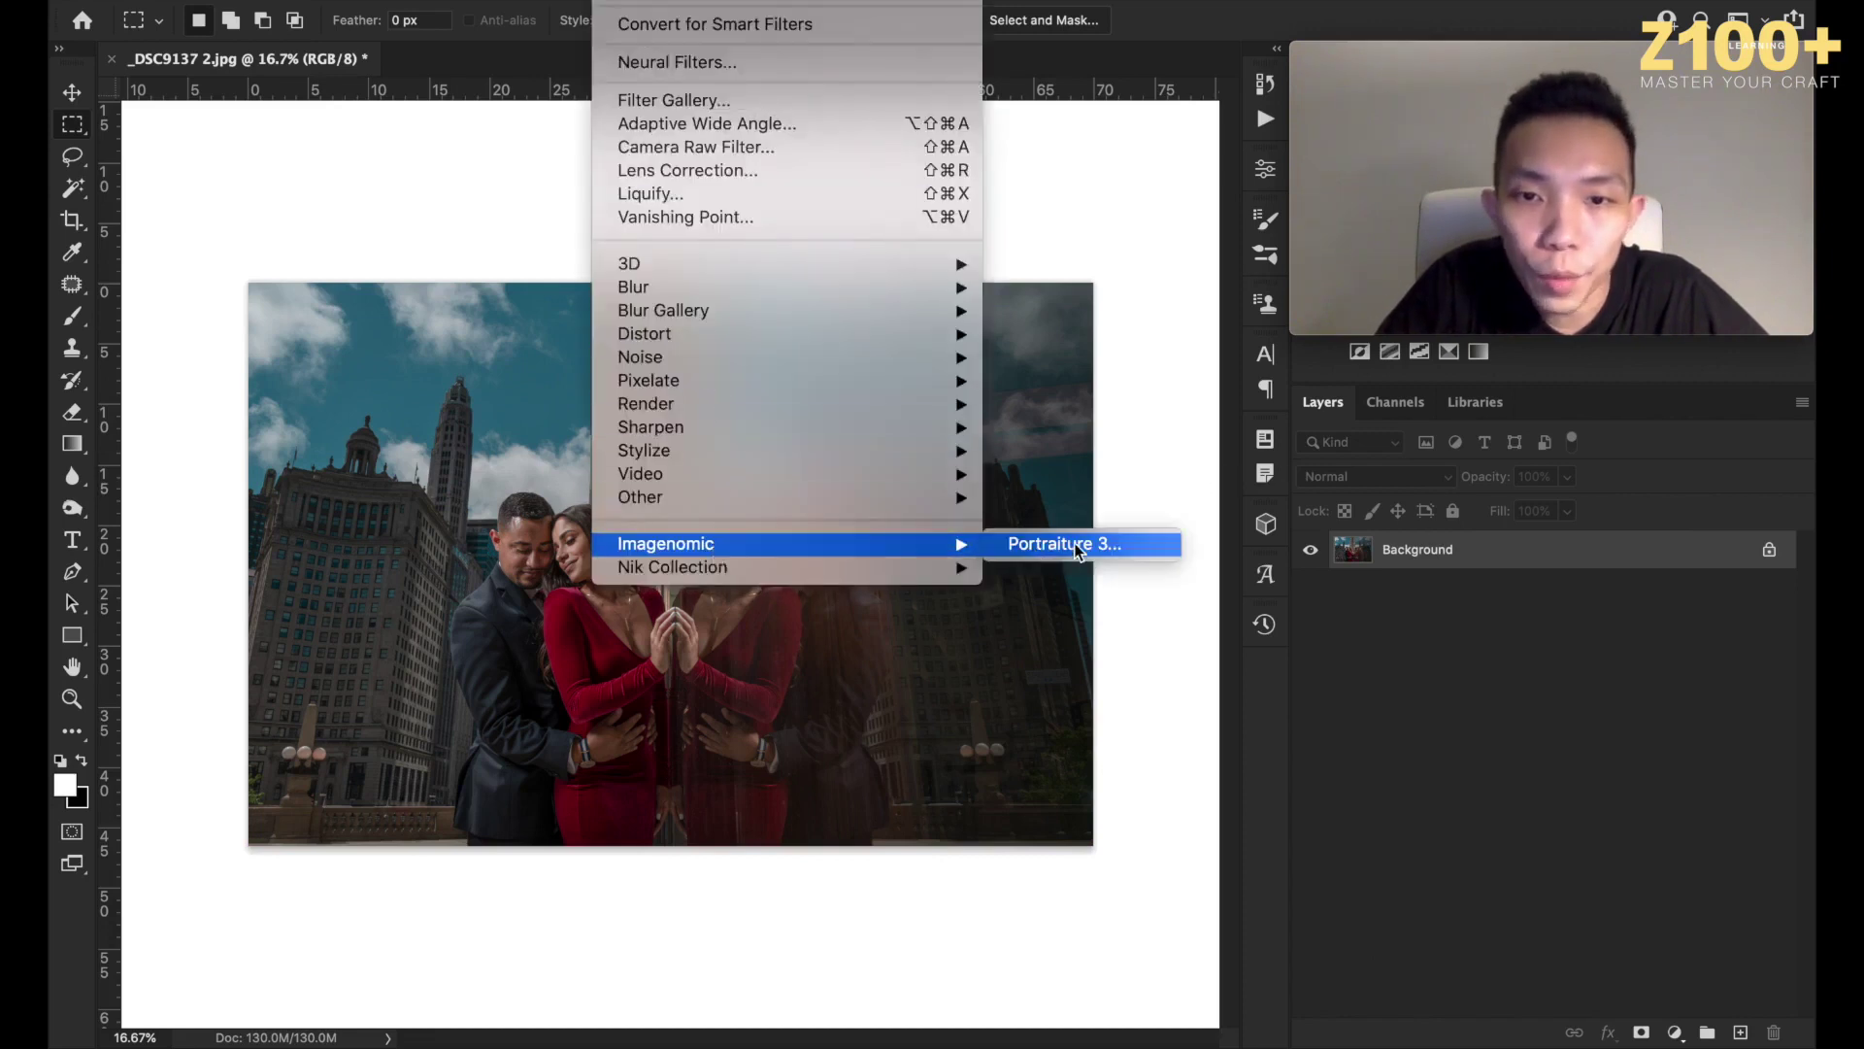
click(1064, 544)
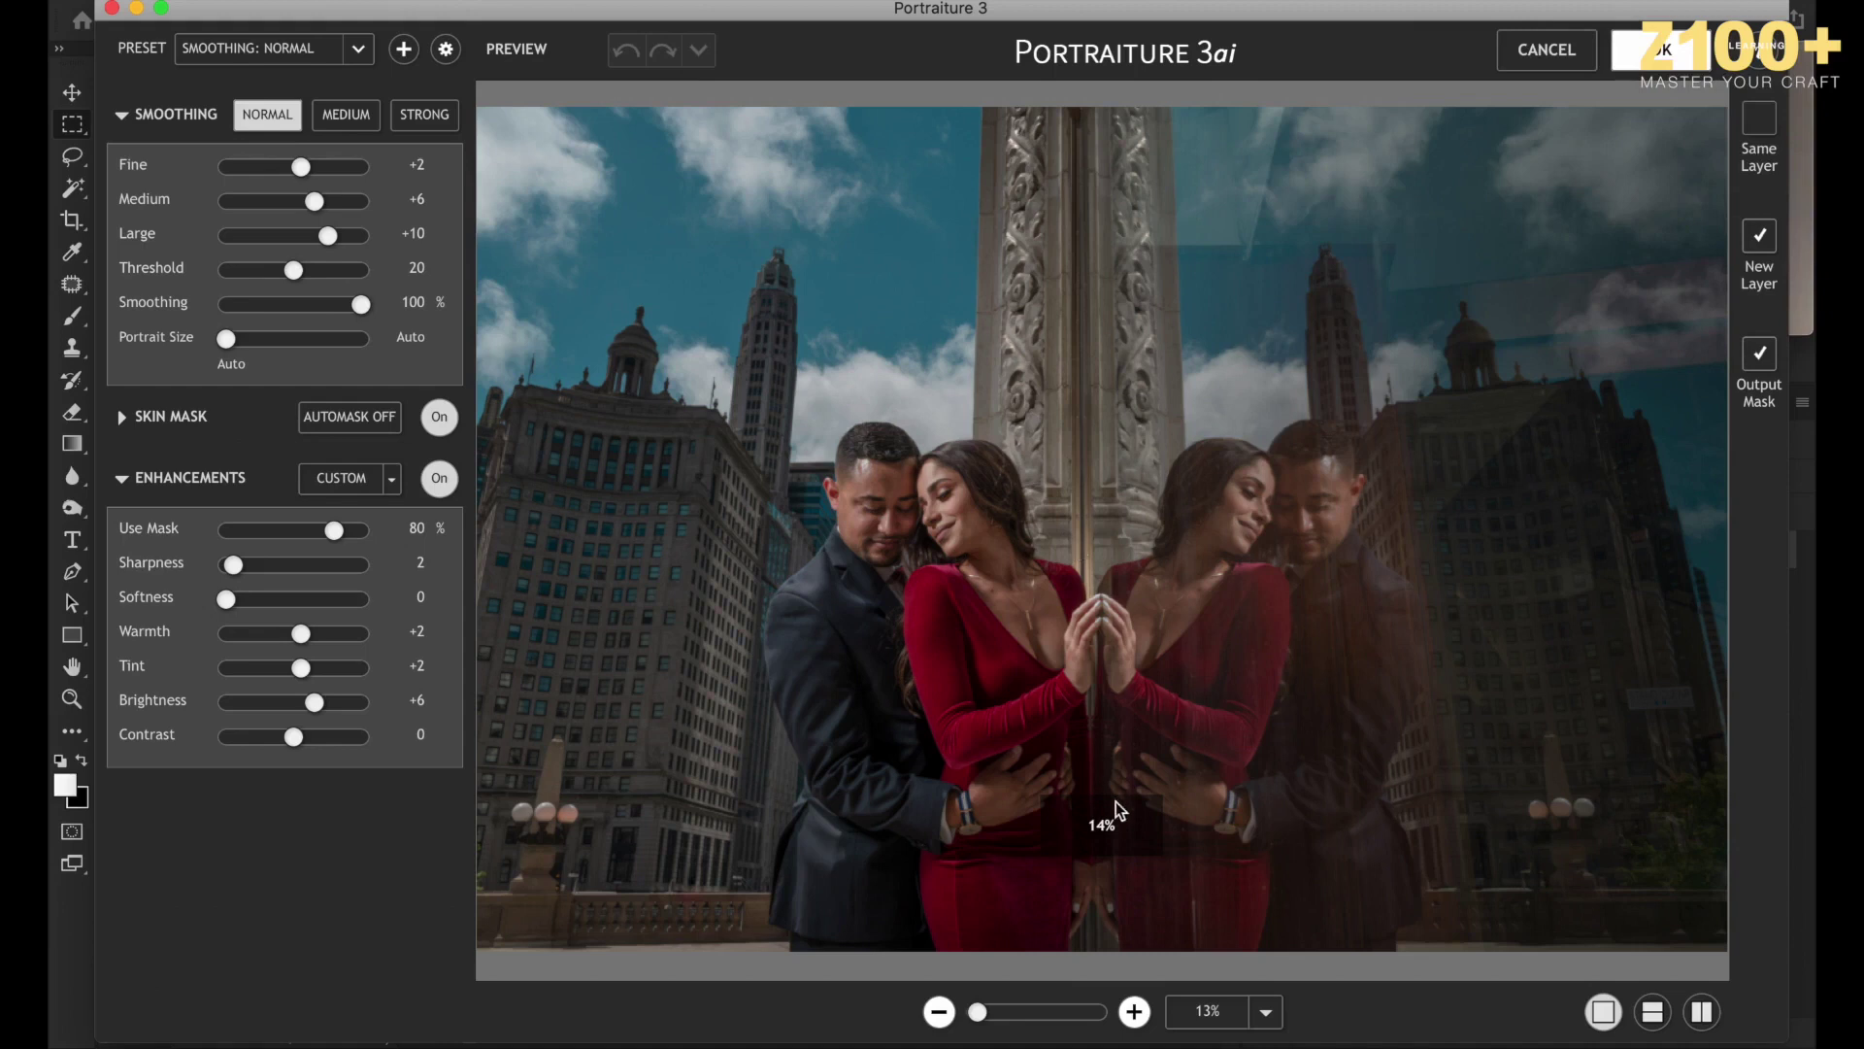
click(1134, 1013)
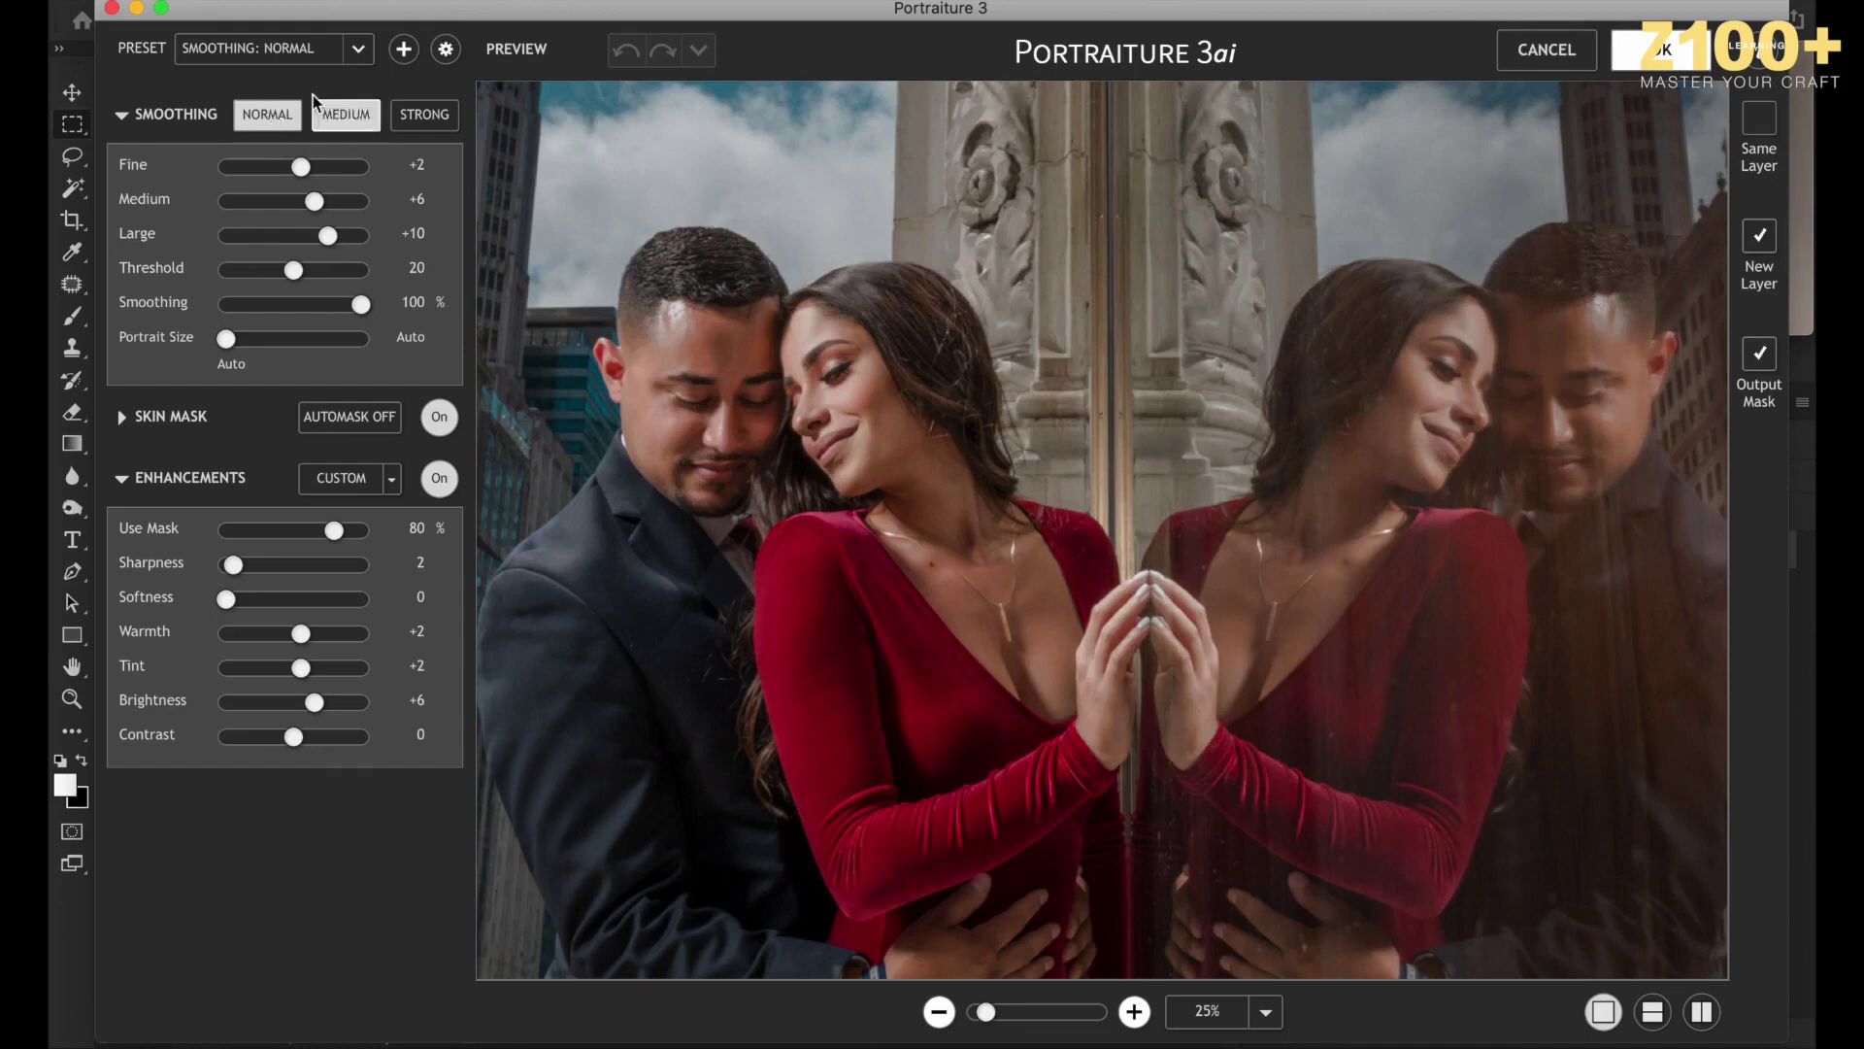
click(358, 50)
click(310, 192)
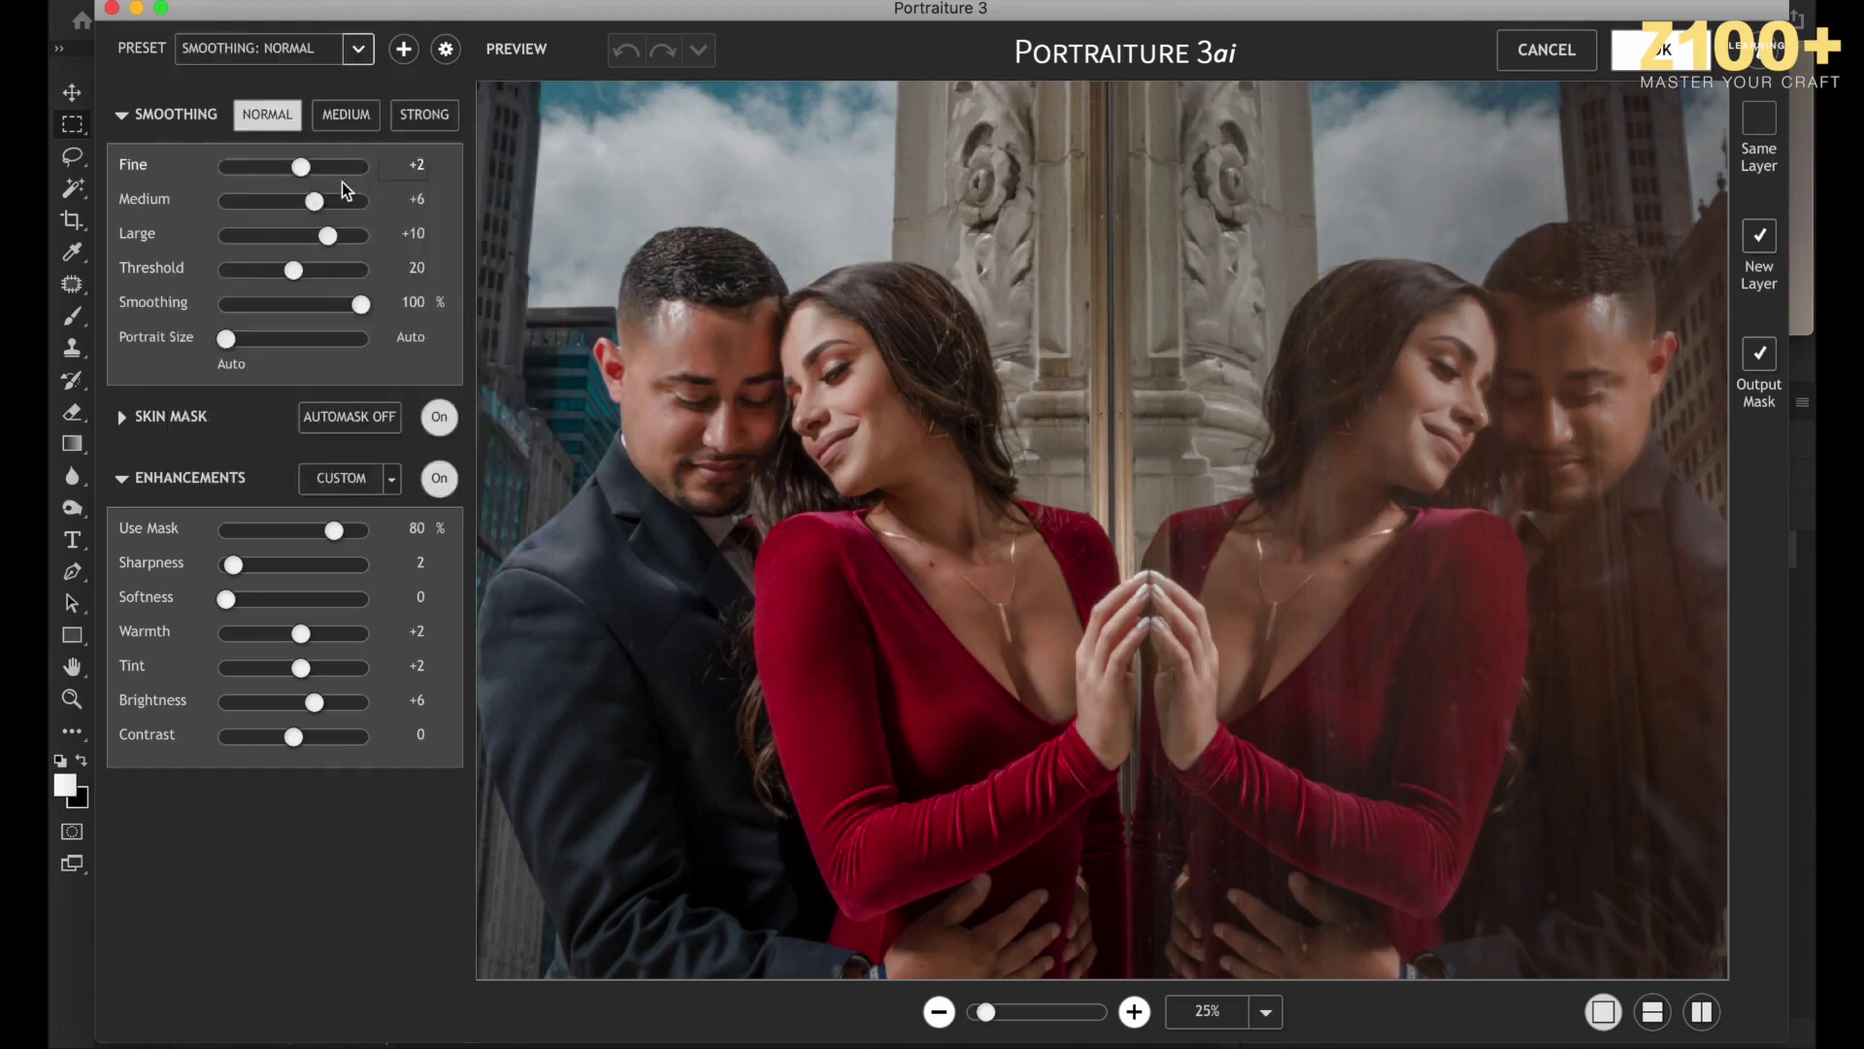
Build the skin mask by sampling skin tones from the man's face and the woman's face, neck and chest.
click(123, 418)
click(331, 586)
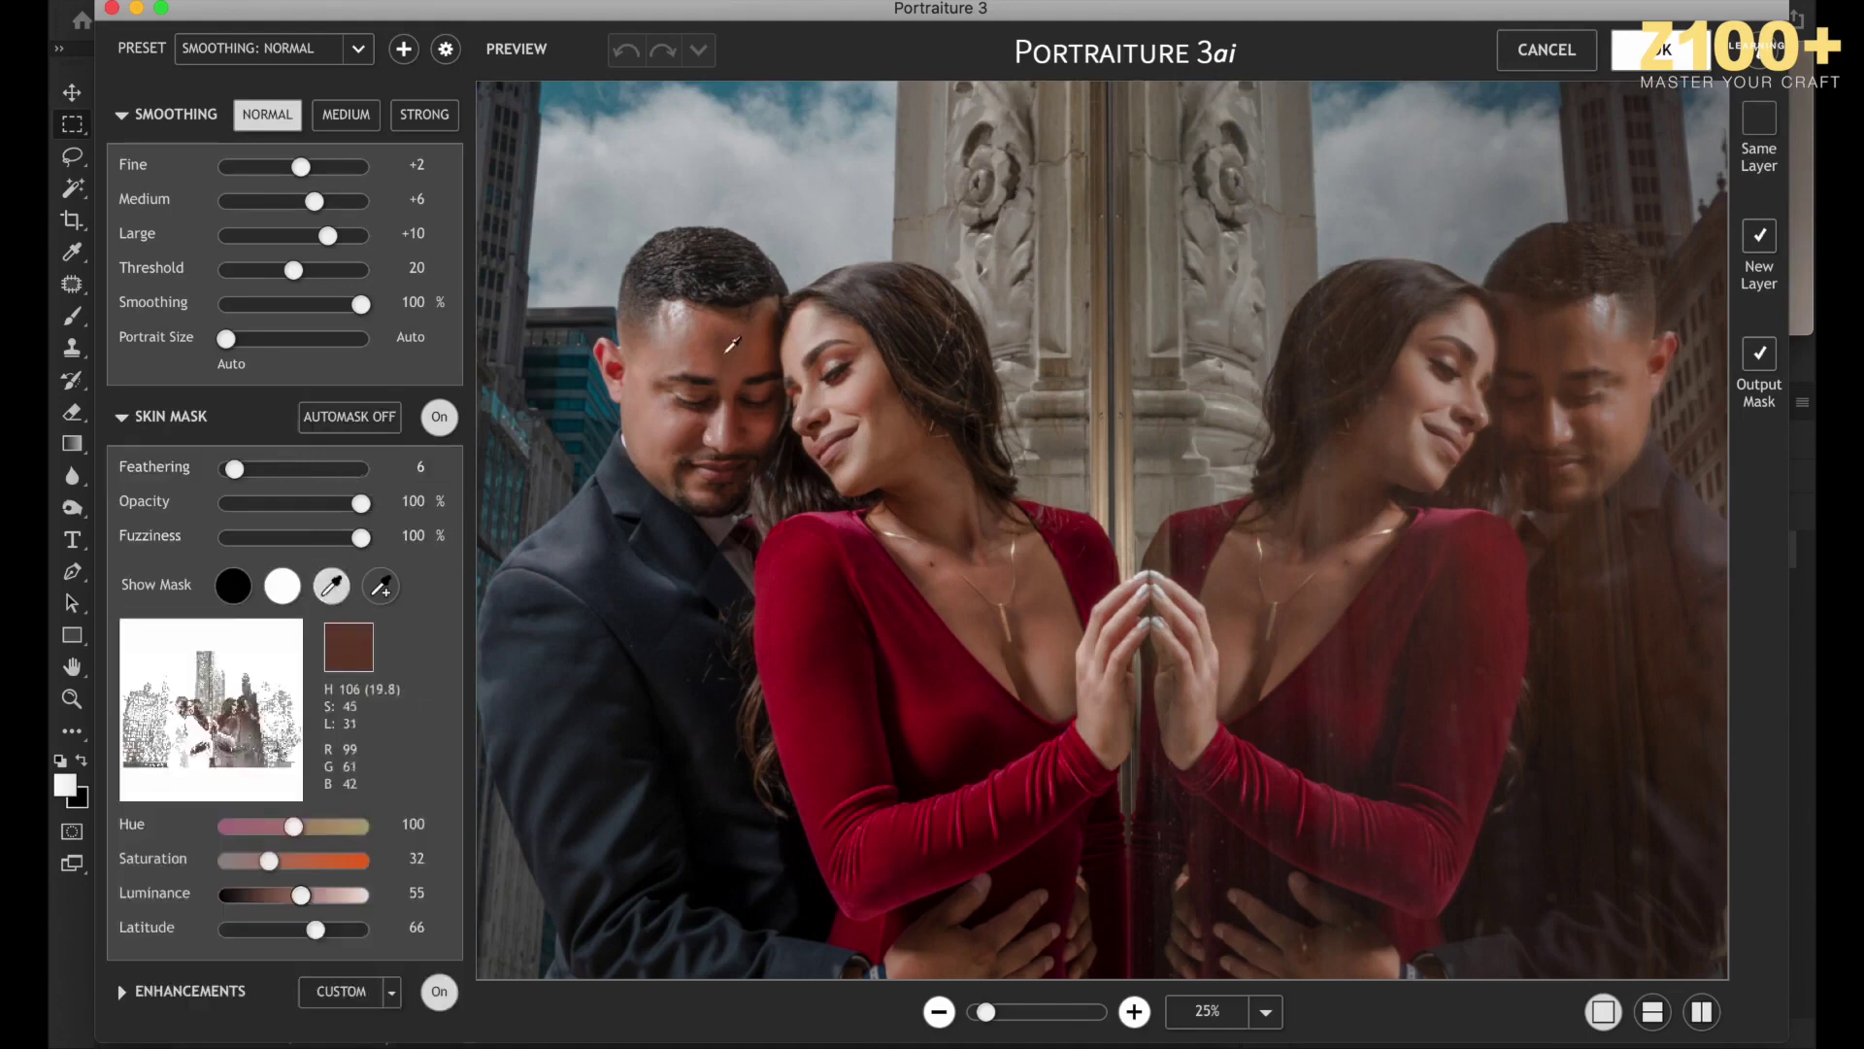
shift+click(929, 382)
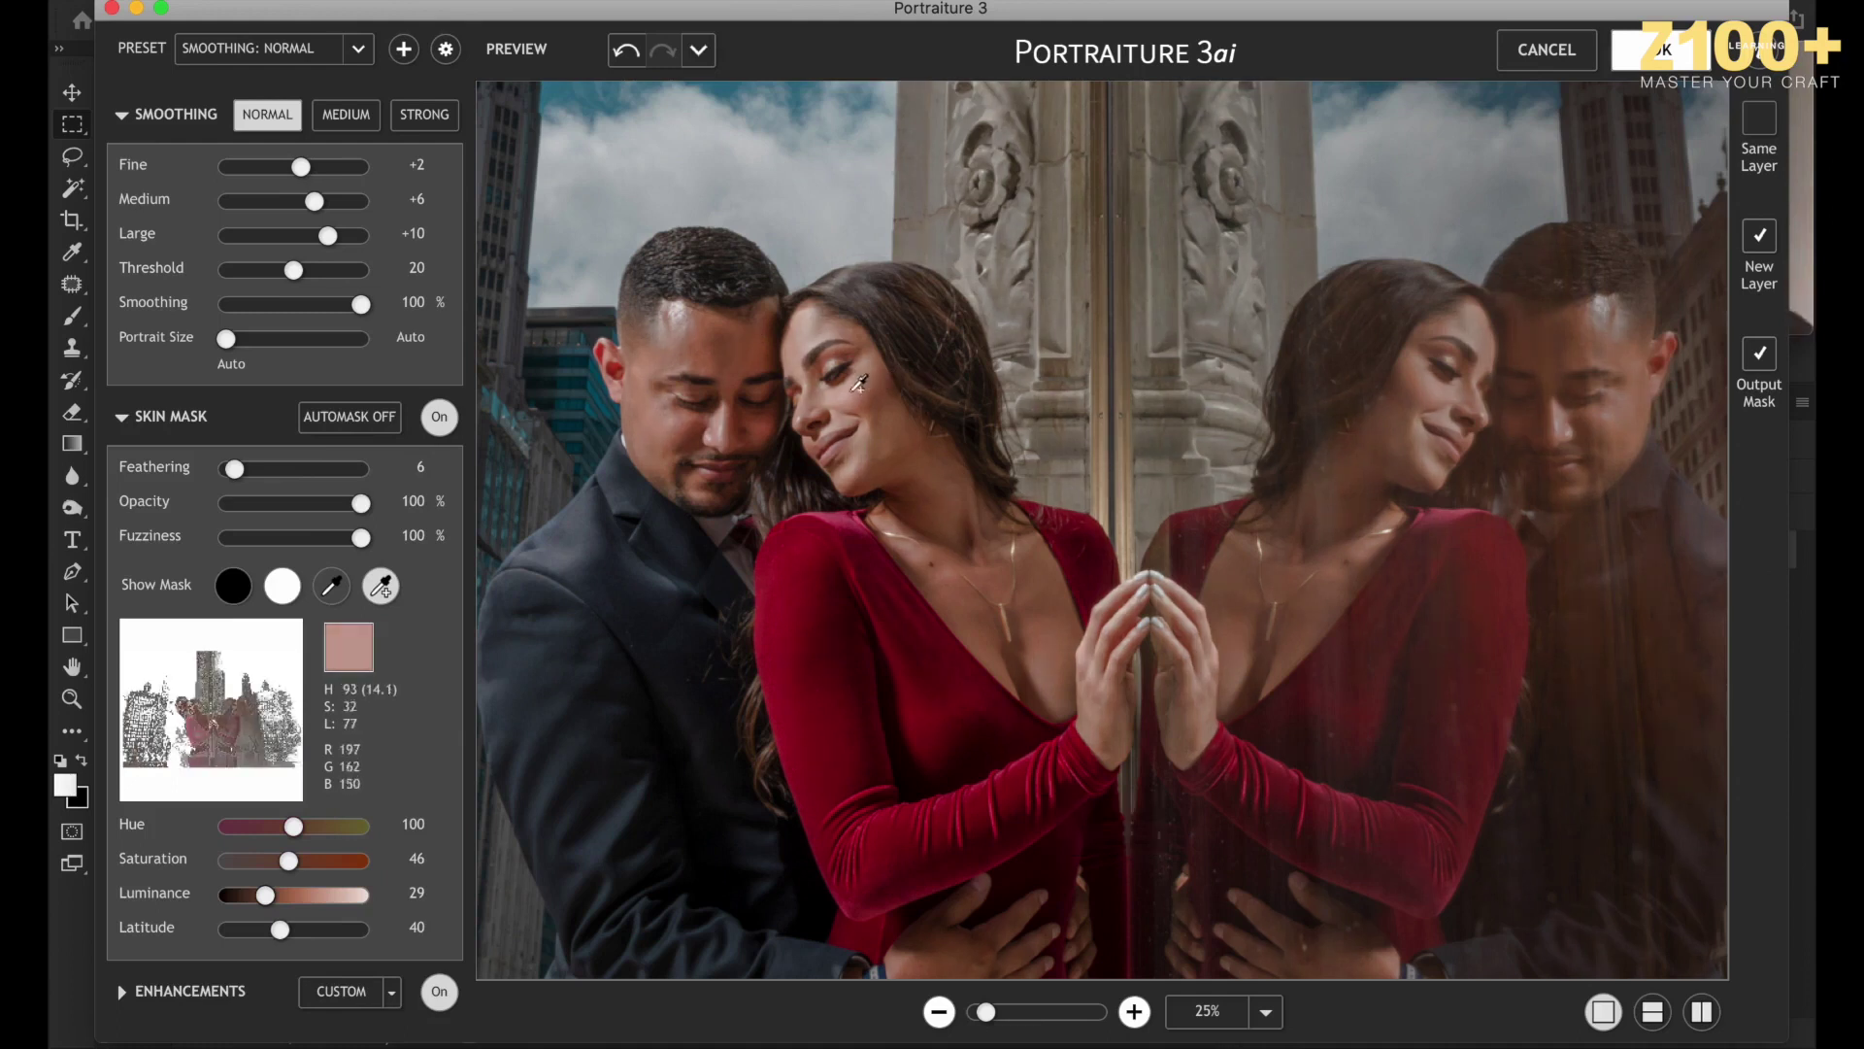
click(892, 413)
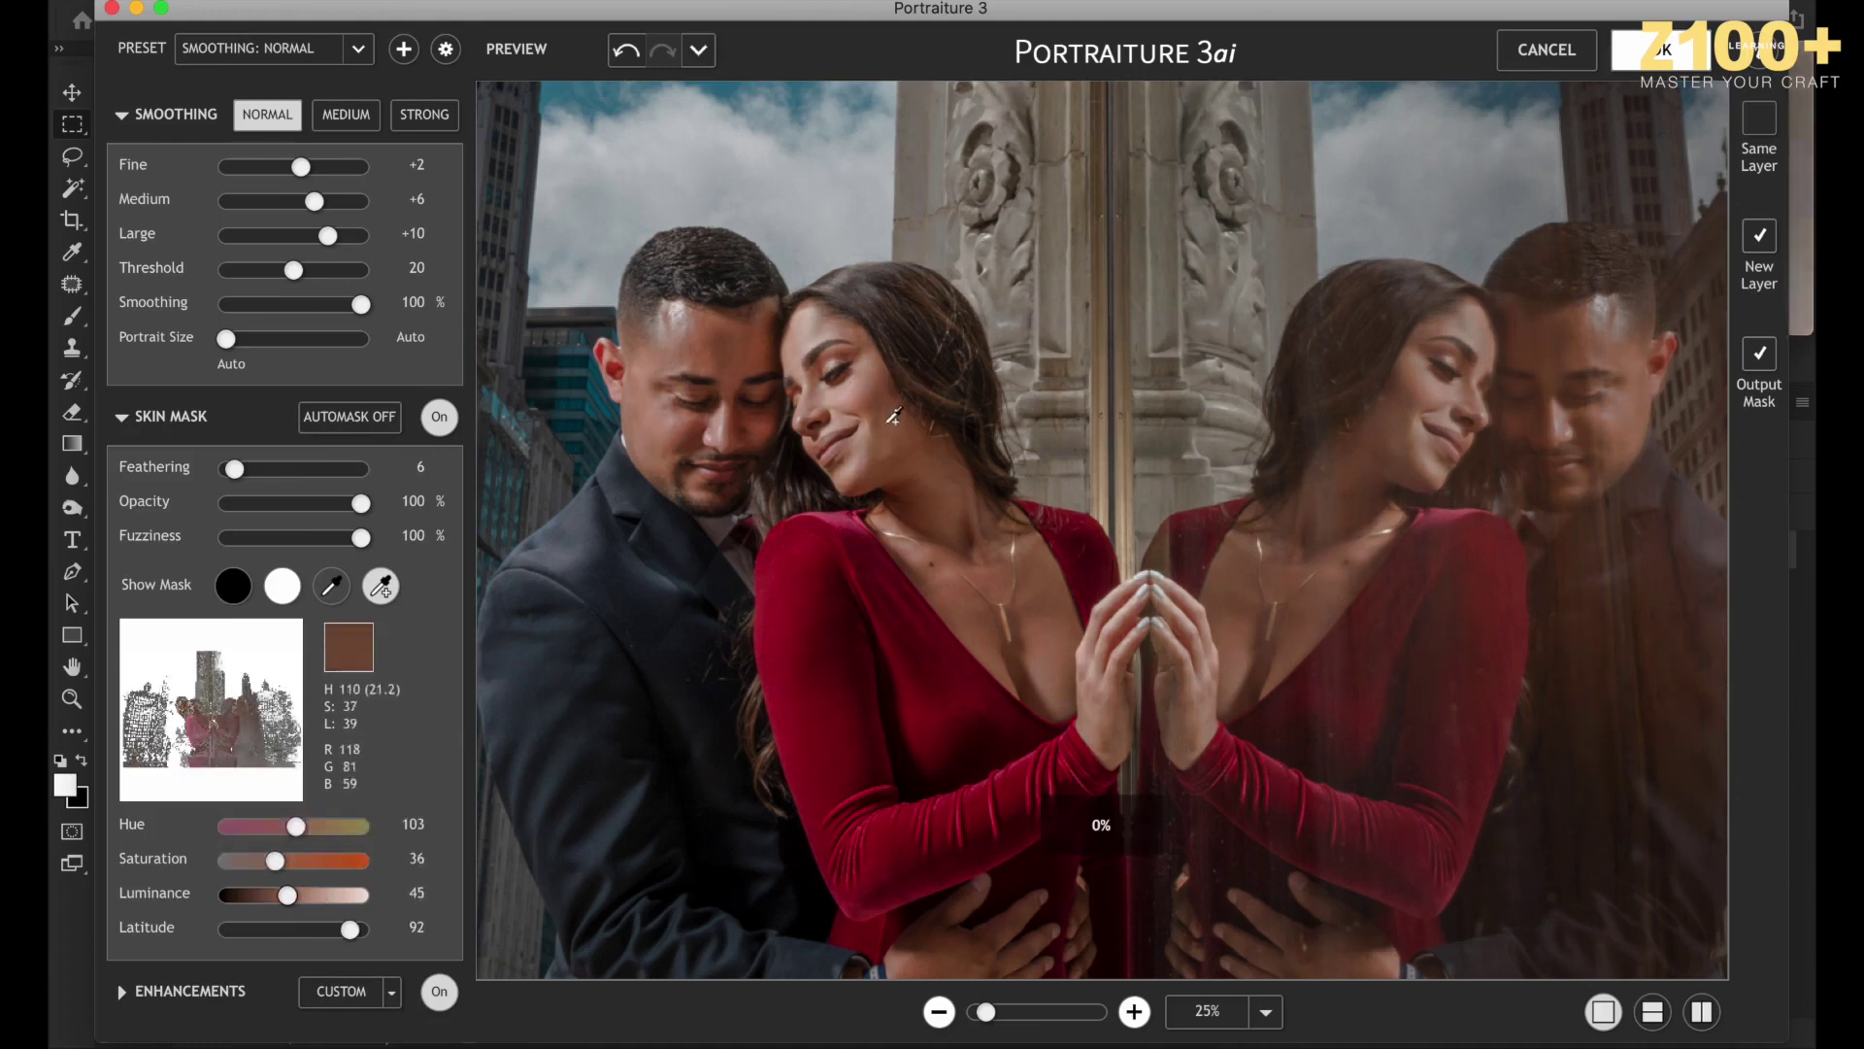
click(768, 415)
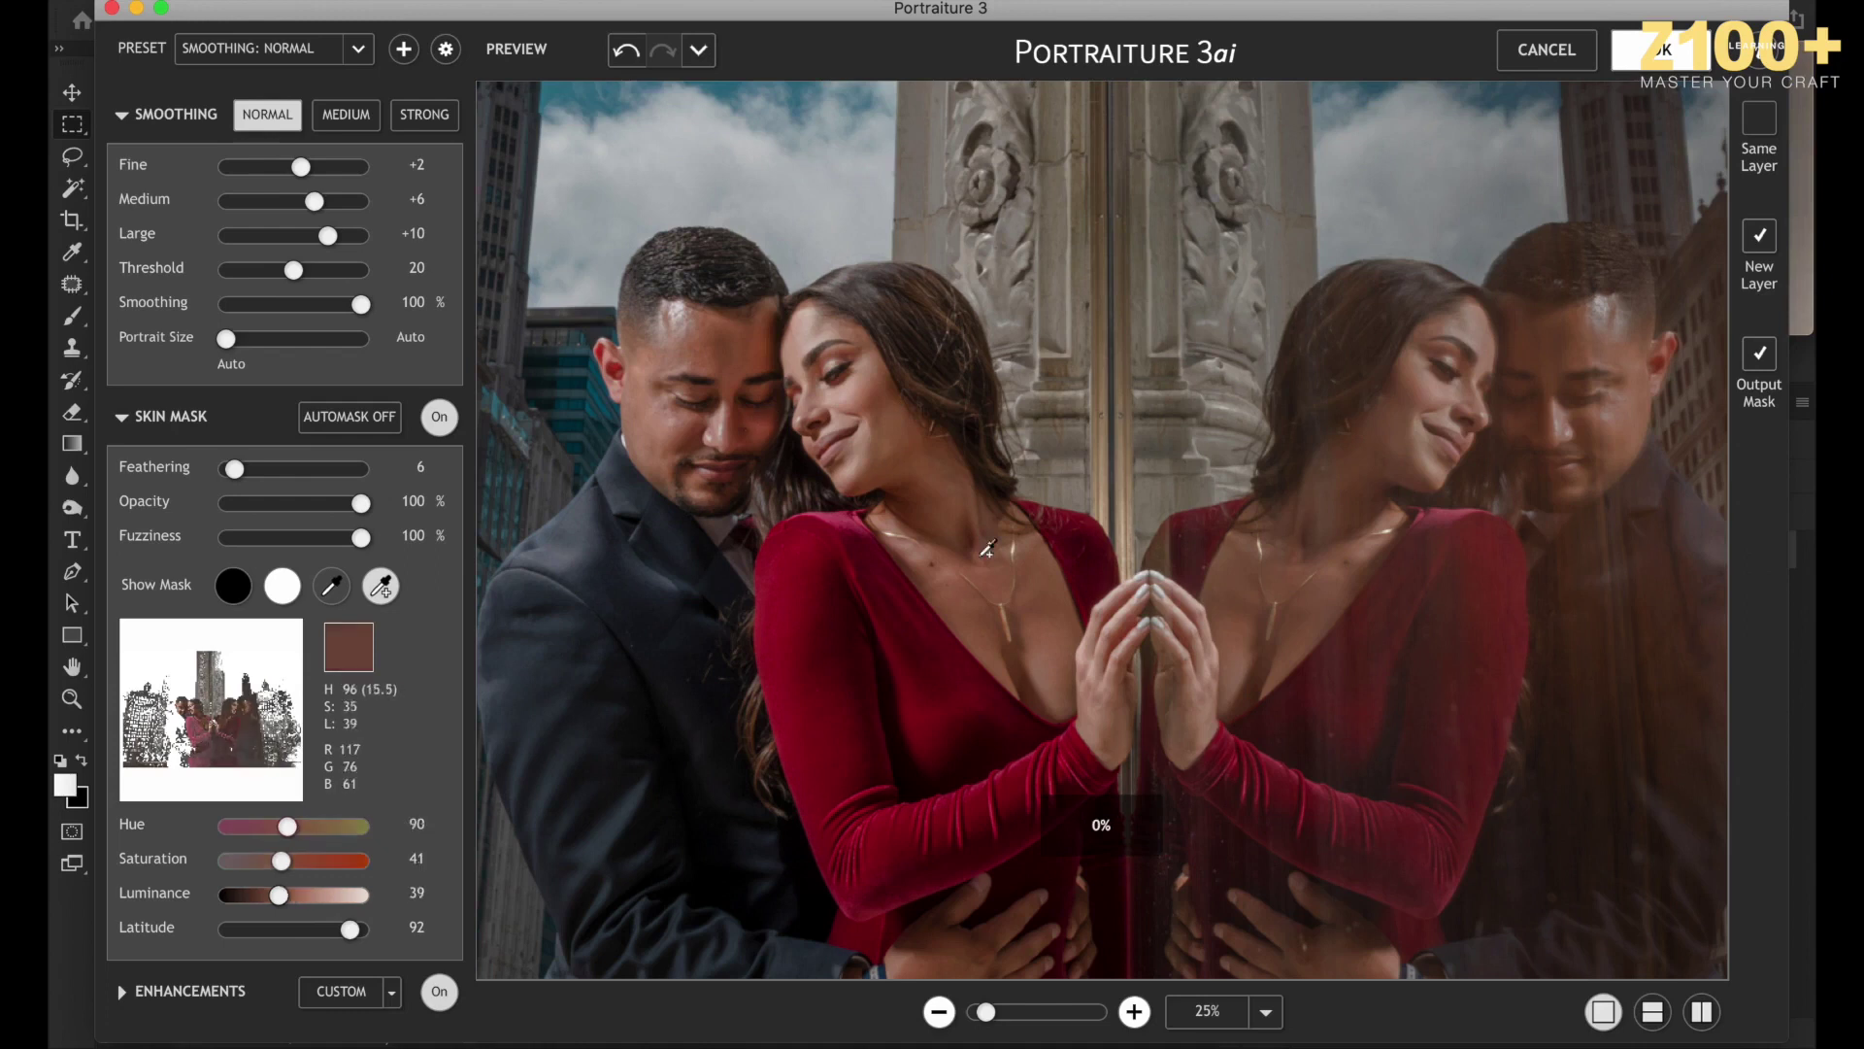
click(935, 468)
click(974, 599)
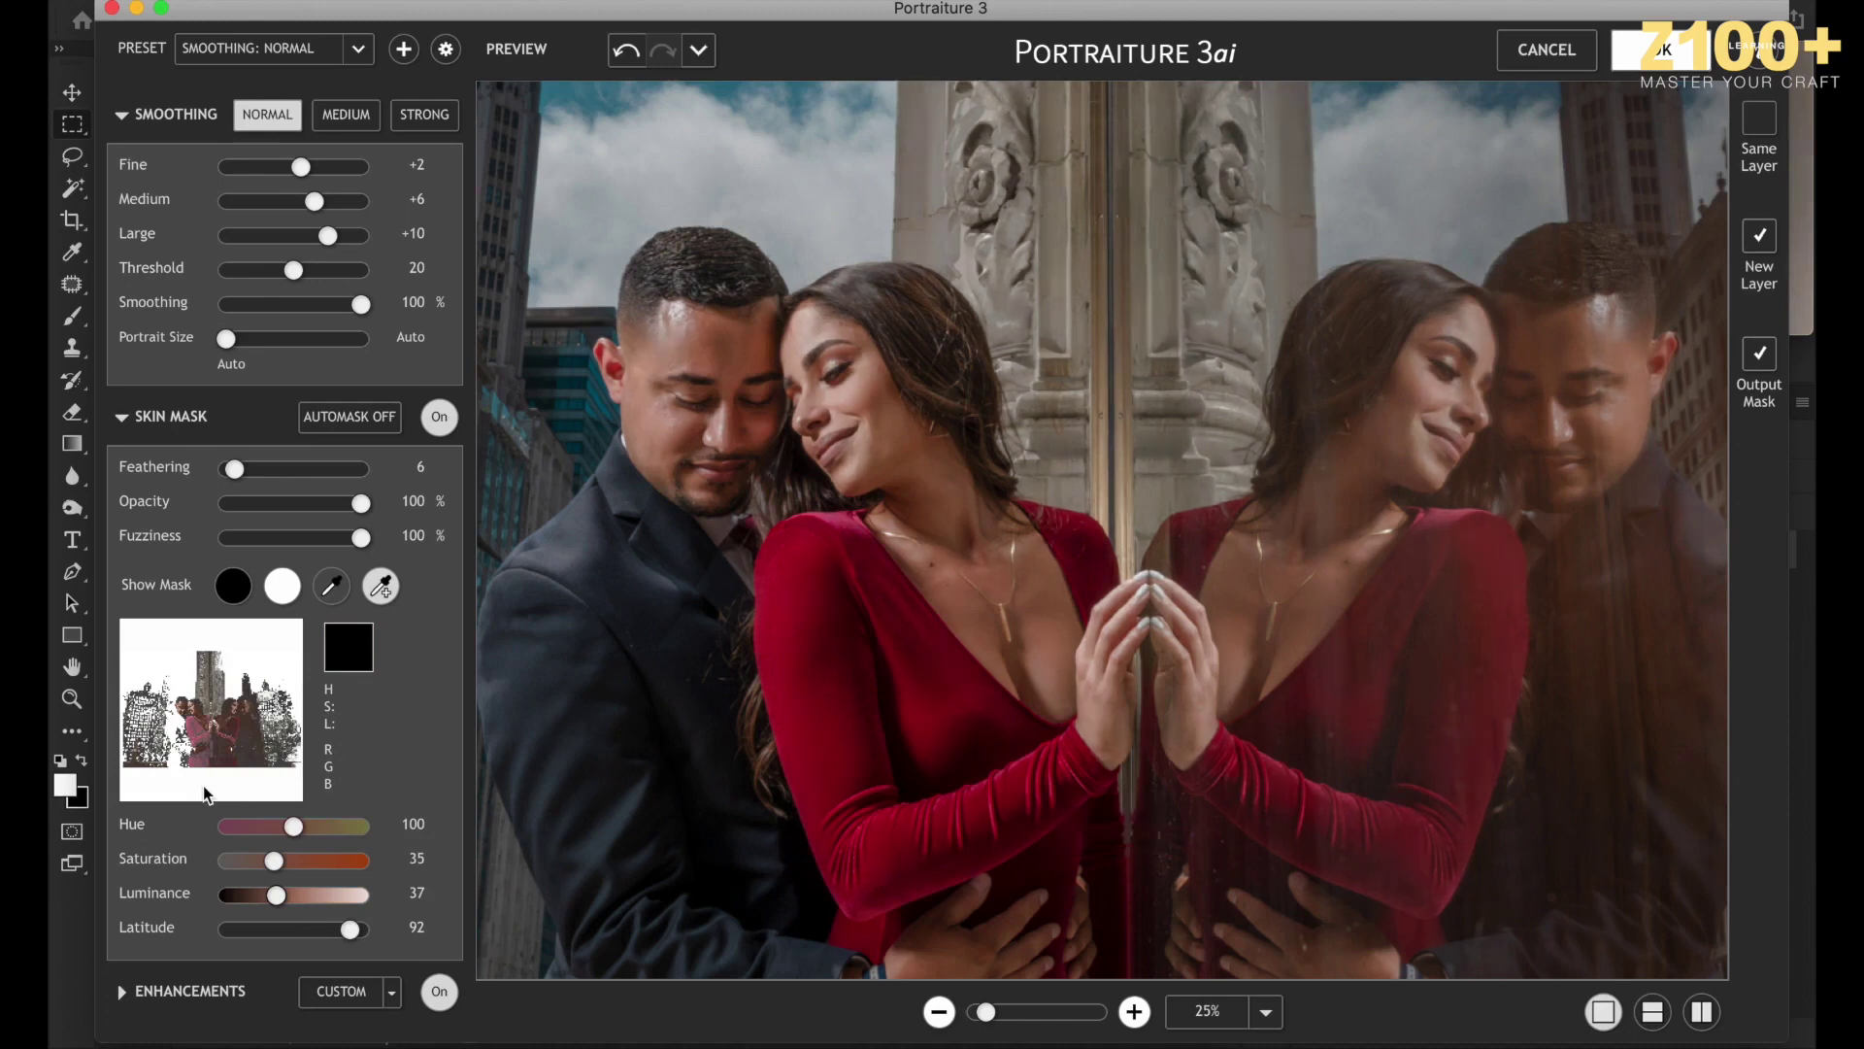
Set the filter's enhancement Sharpness to 5 and Brightness to 0.
click(123, 991)
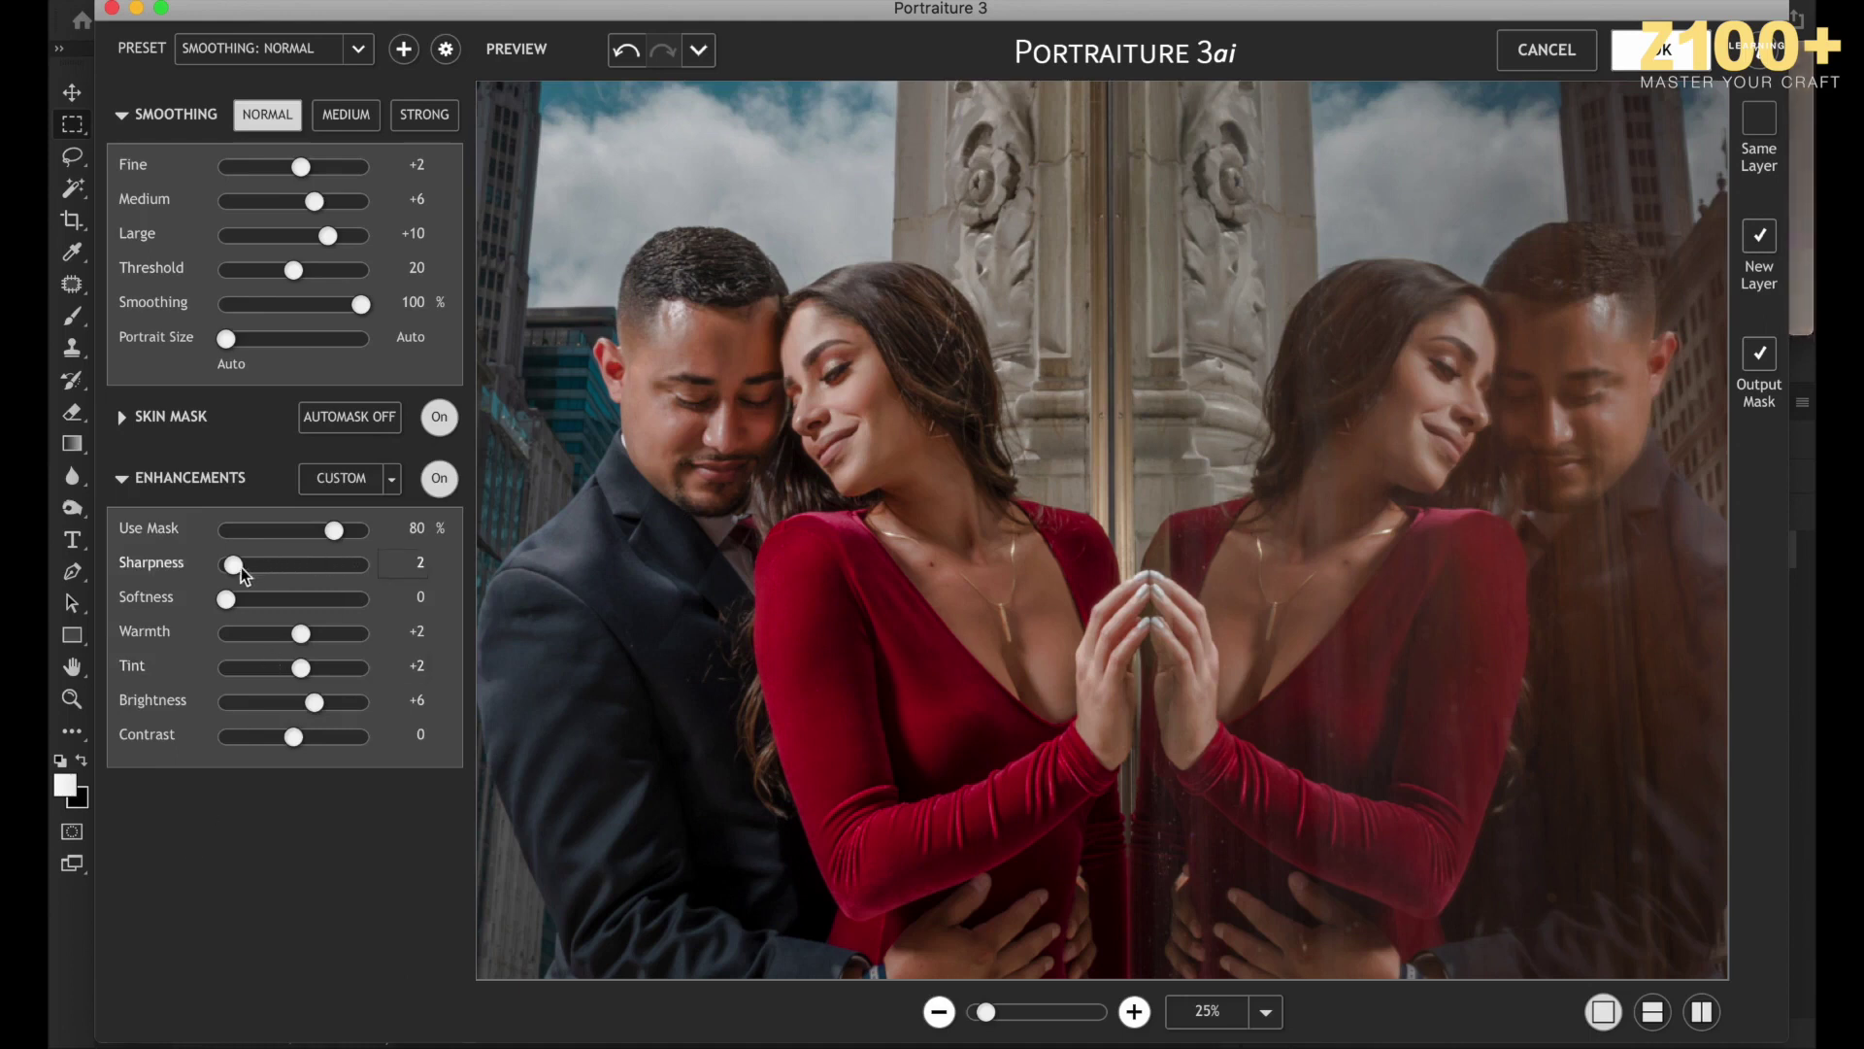
click(418, 565)
text(5)
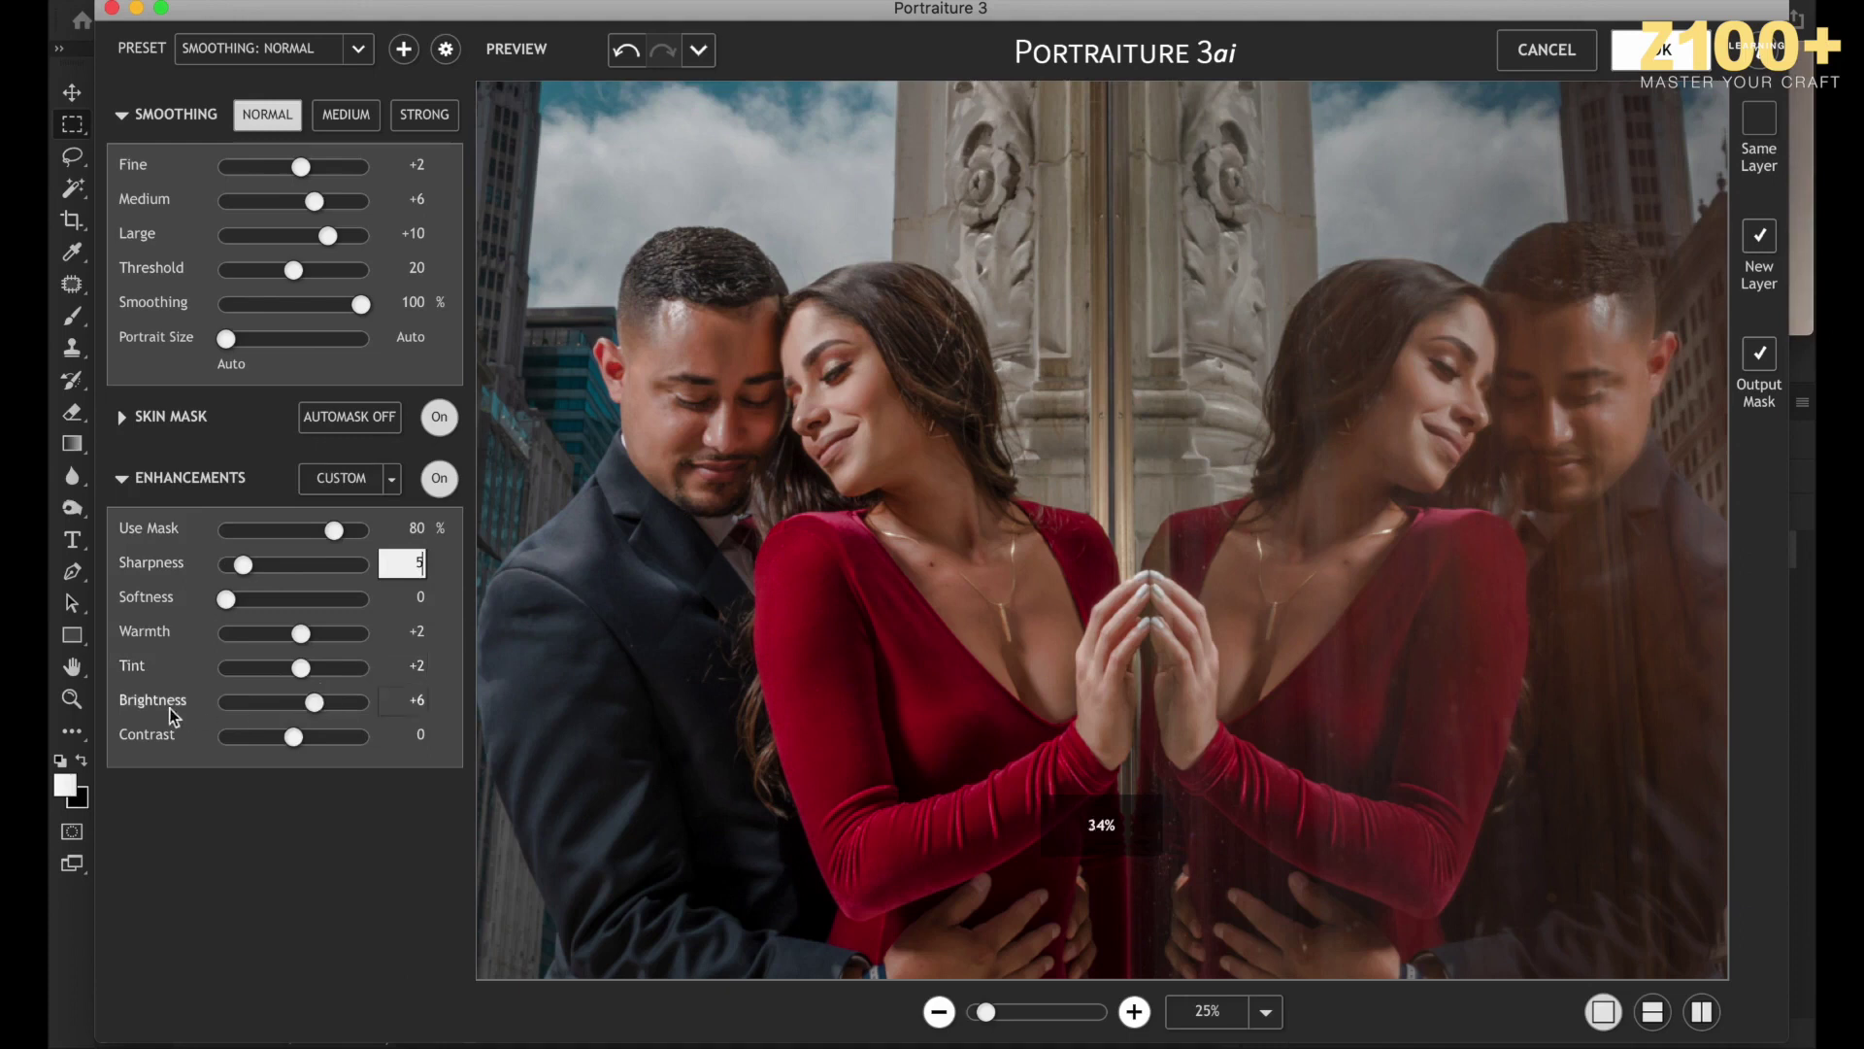
click(432, 698)
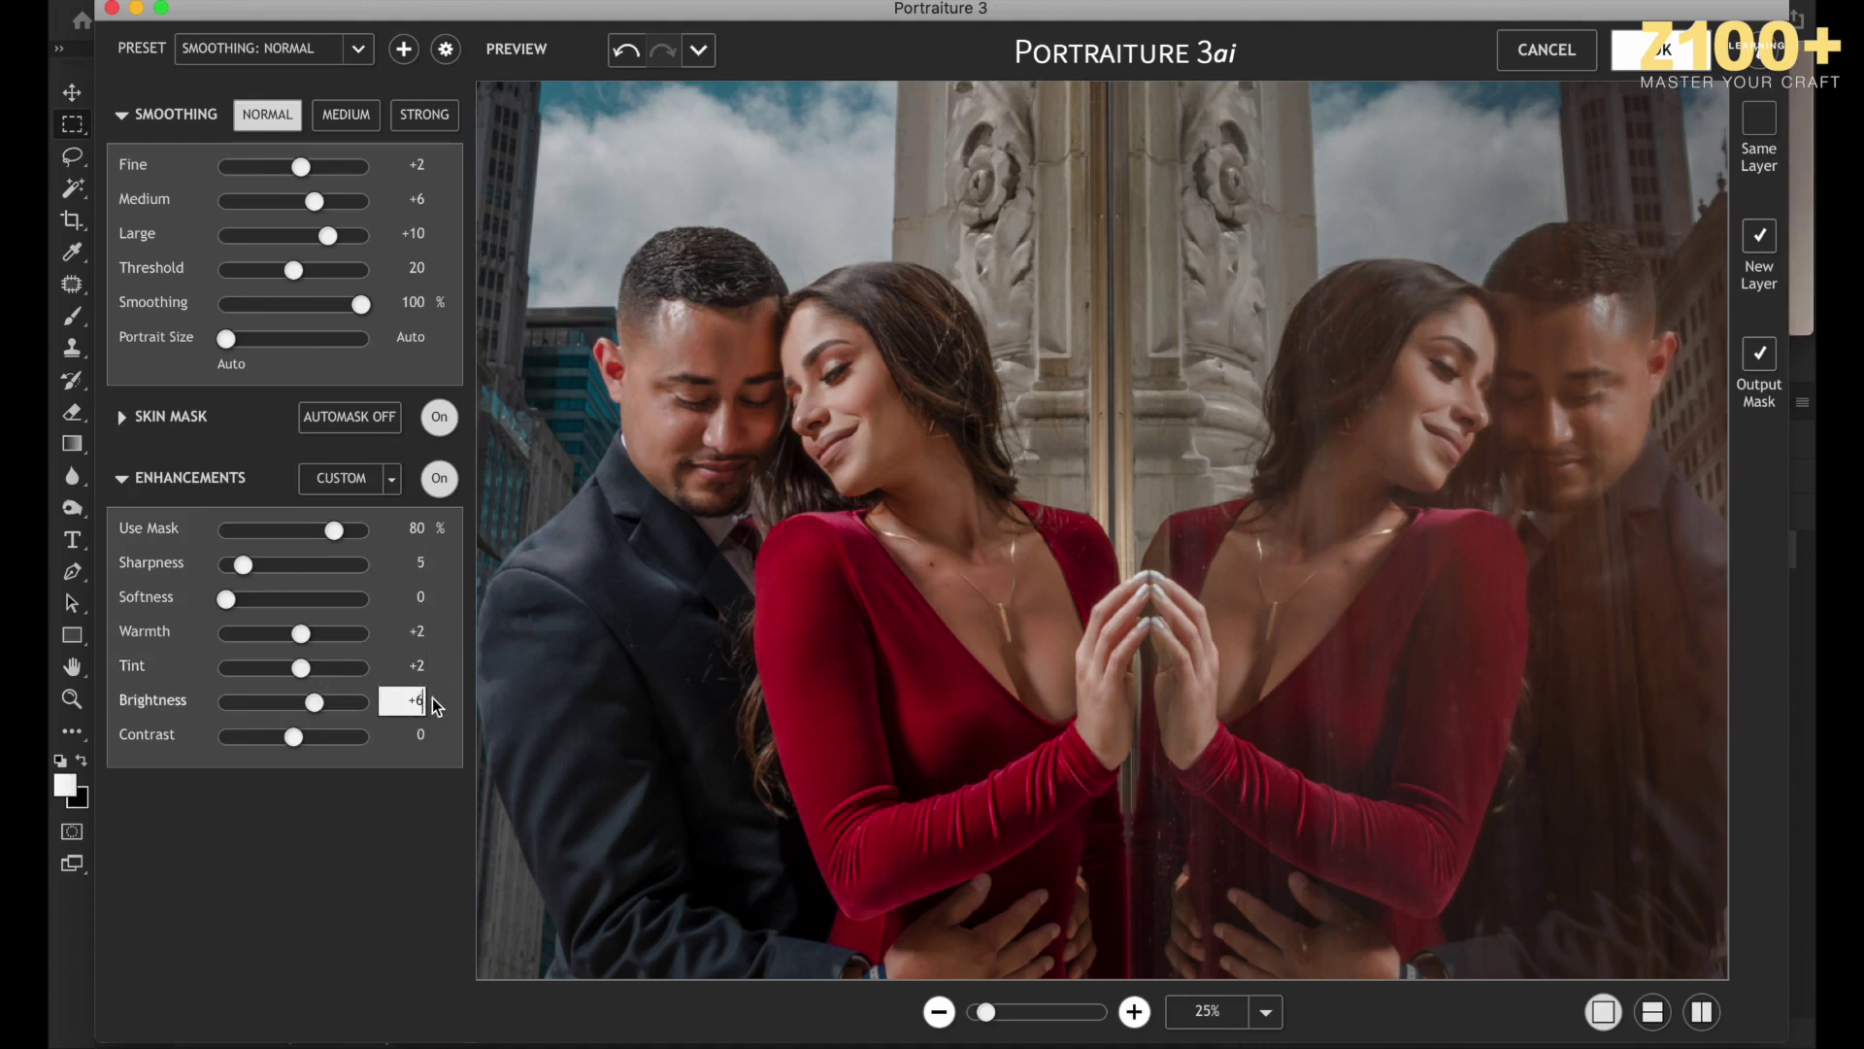
click(419, 701)
key(BackSpace)
key(BackSpace)
text(0)
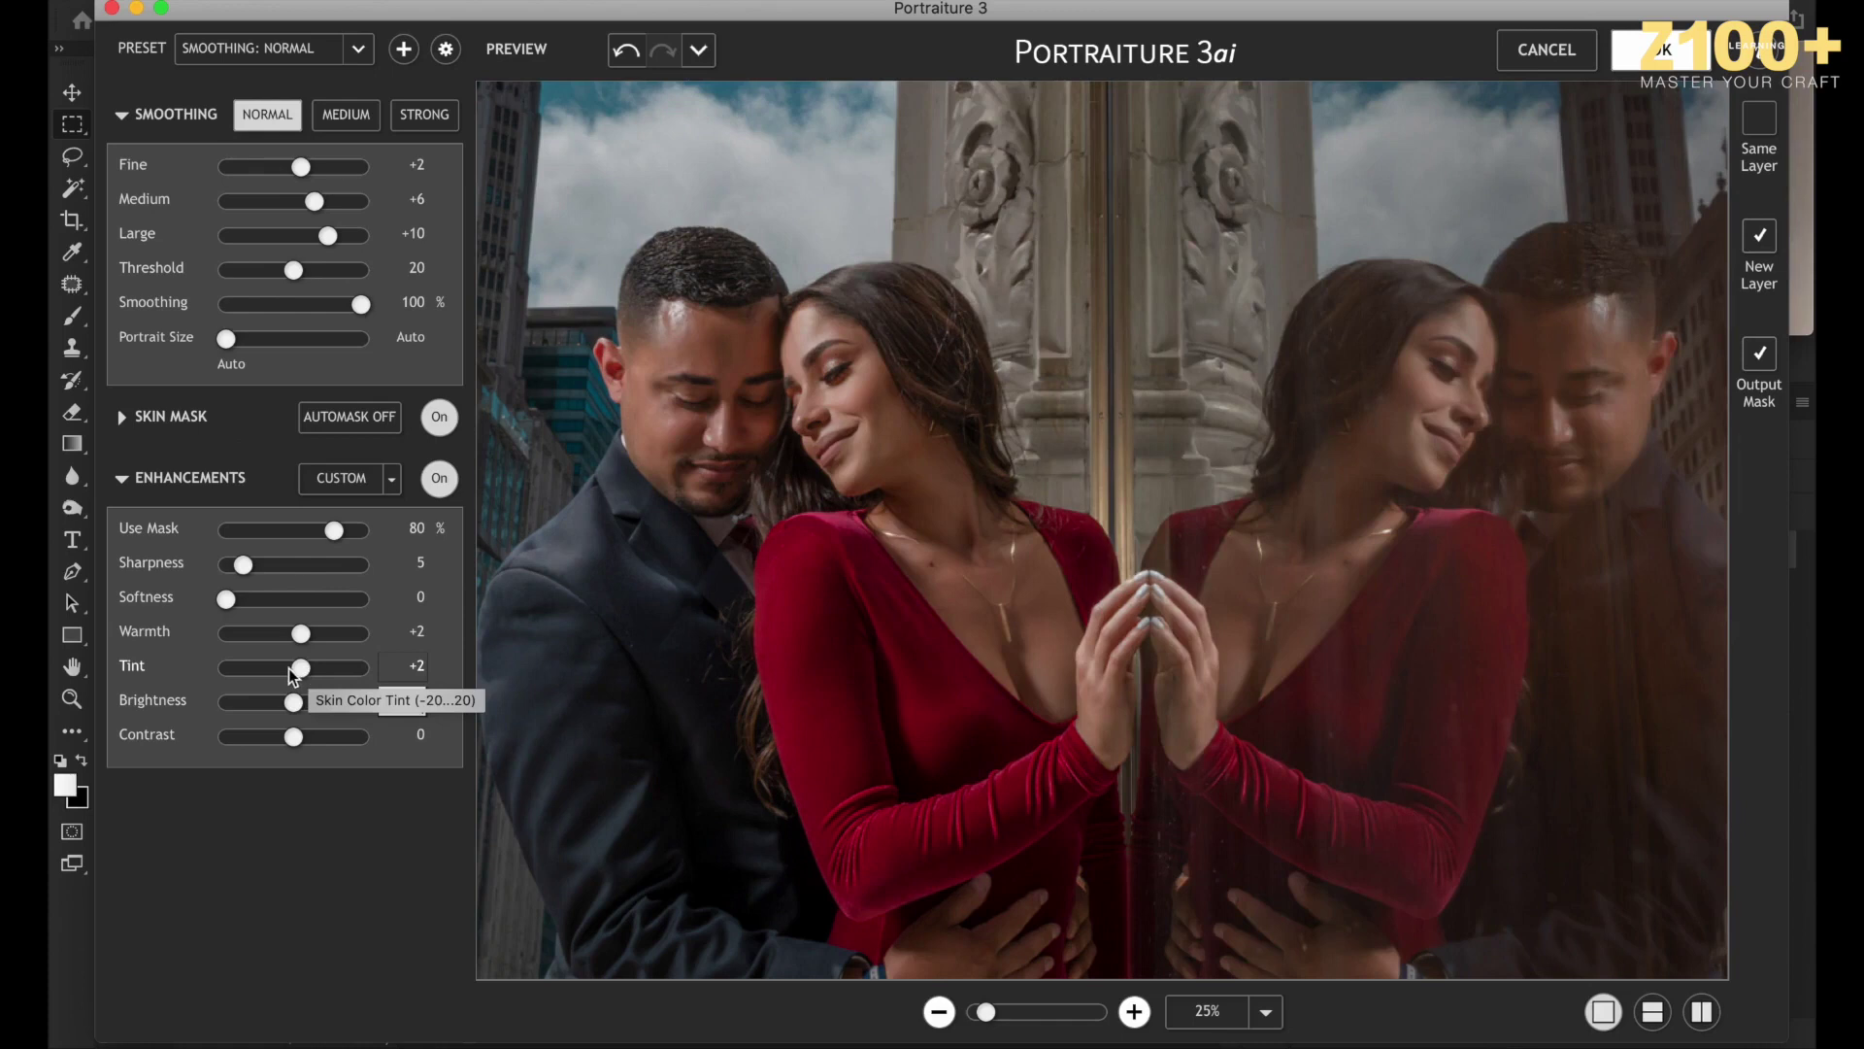
Lower the enhancement Warmth to +1.
click(407, 665)
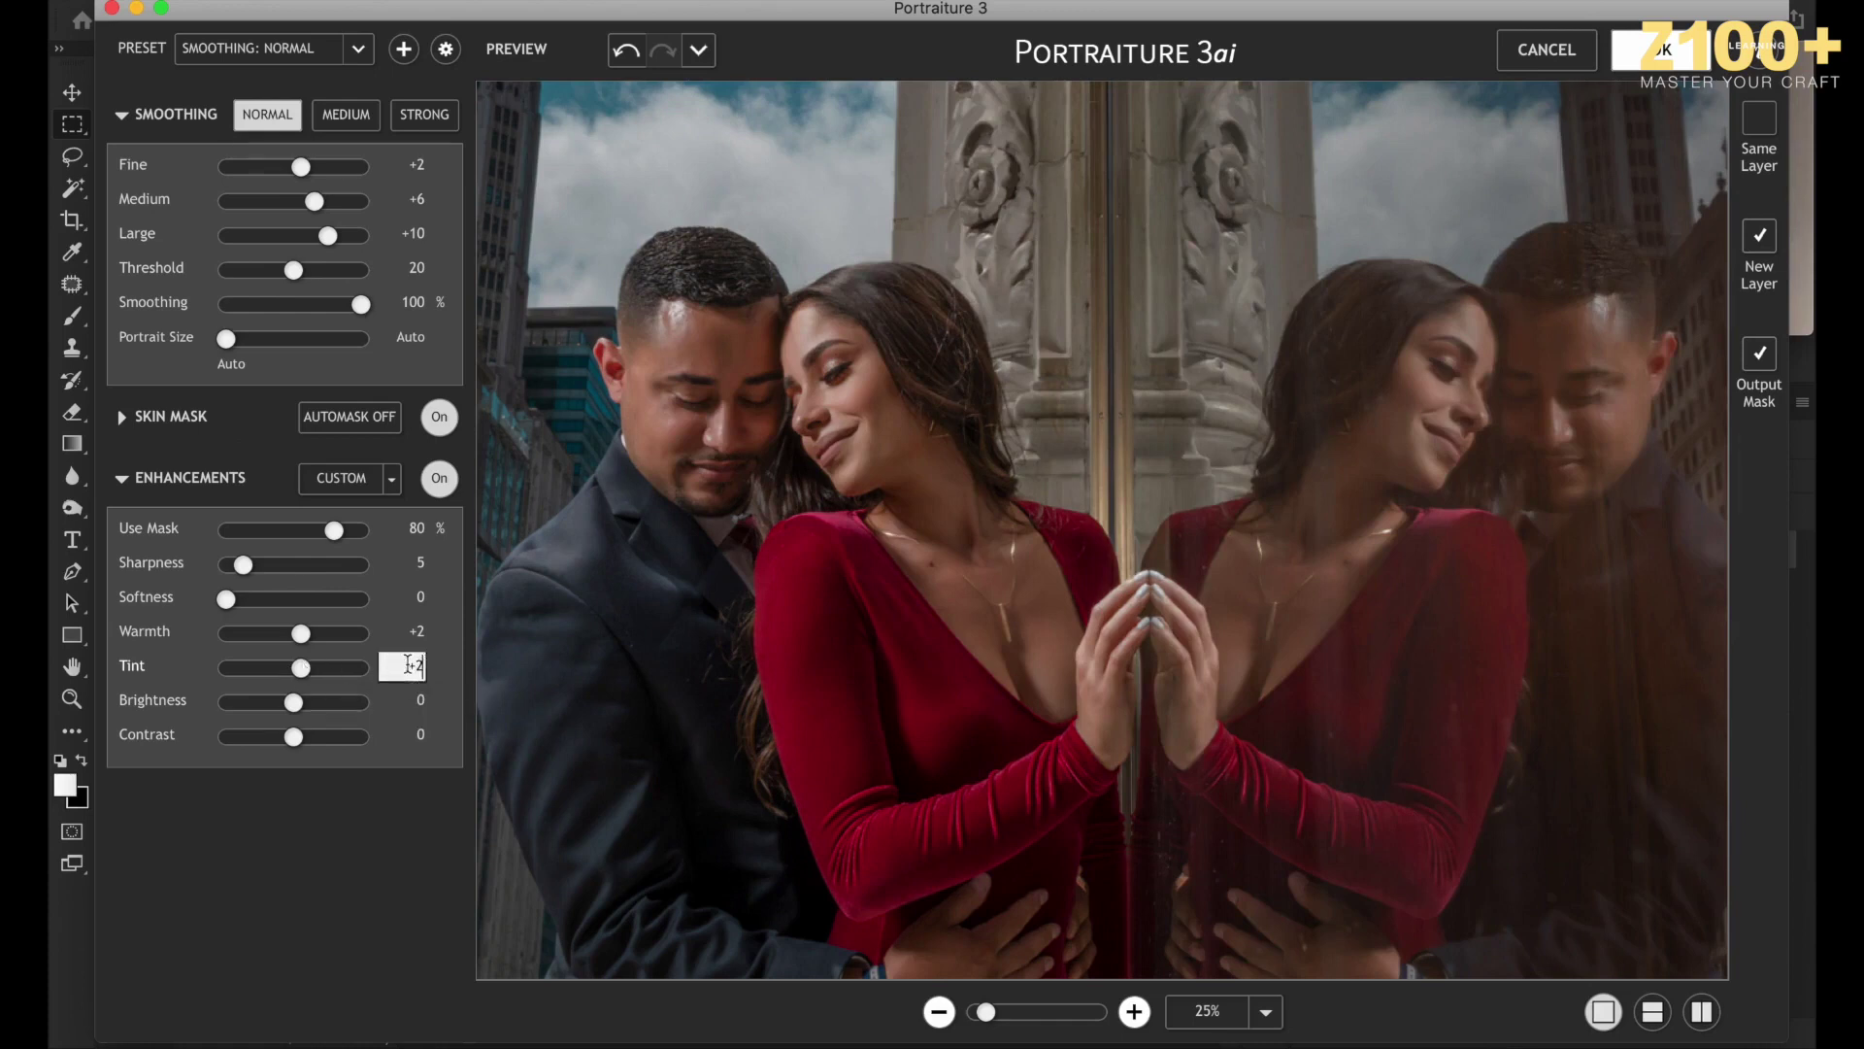
double_click(416, 665)
drag(304, 638, 297, 635)
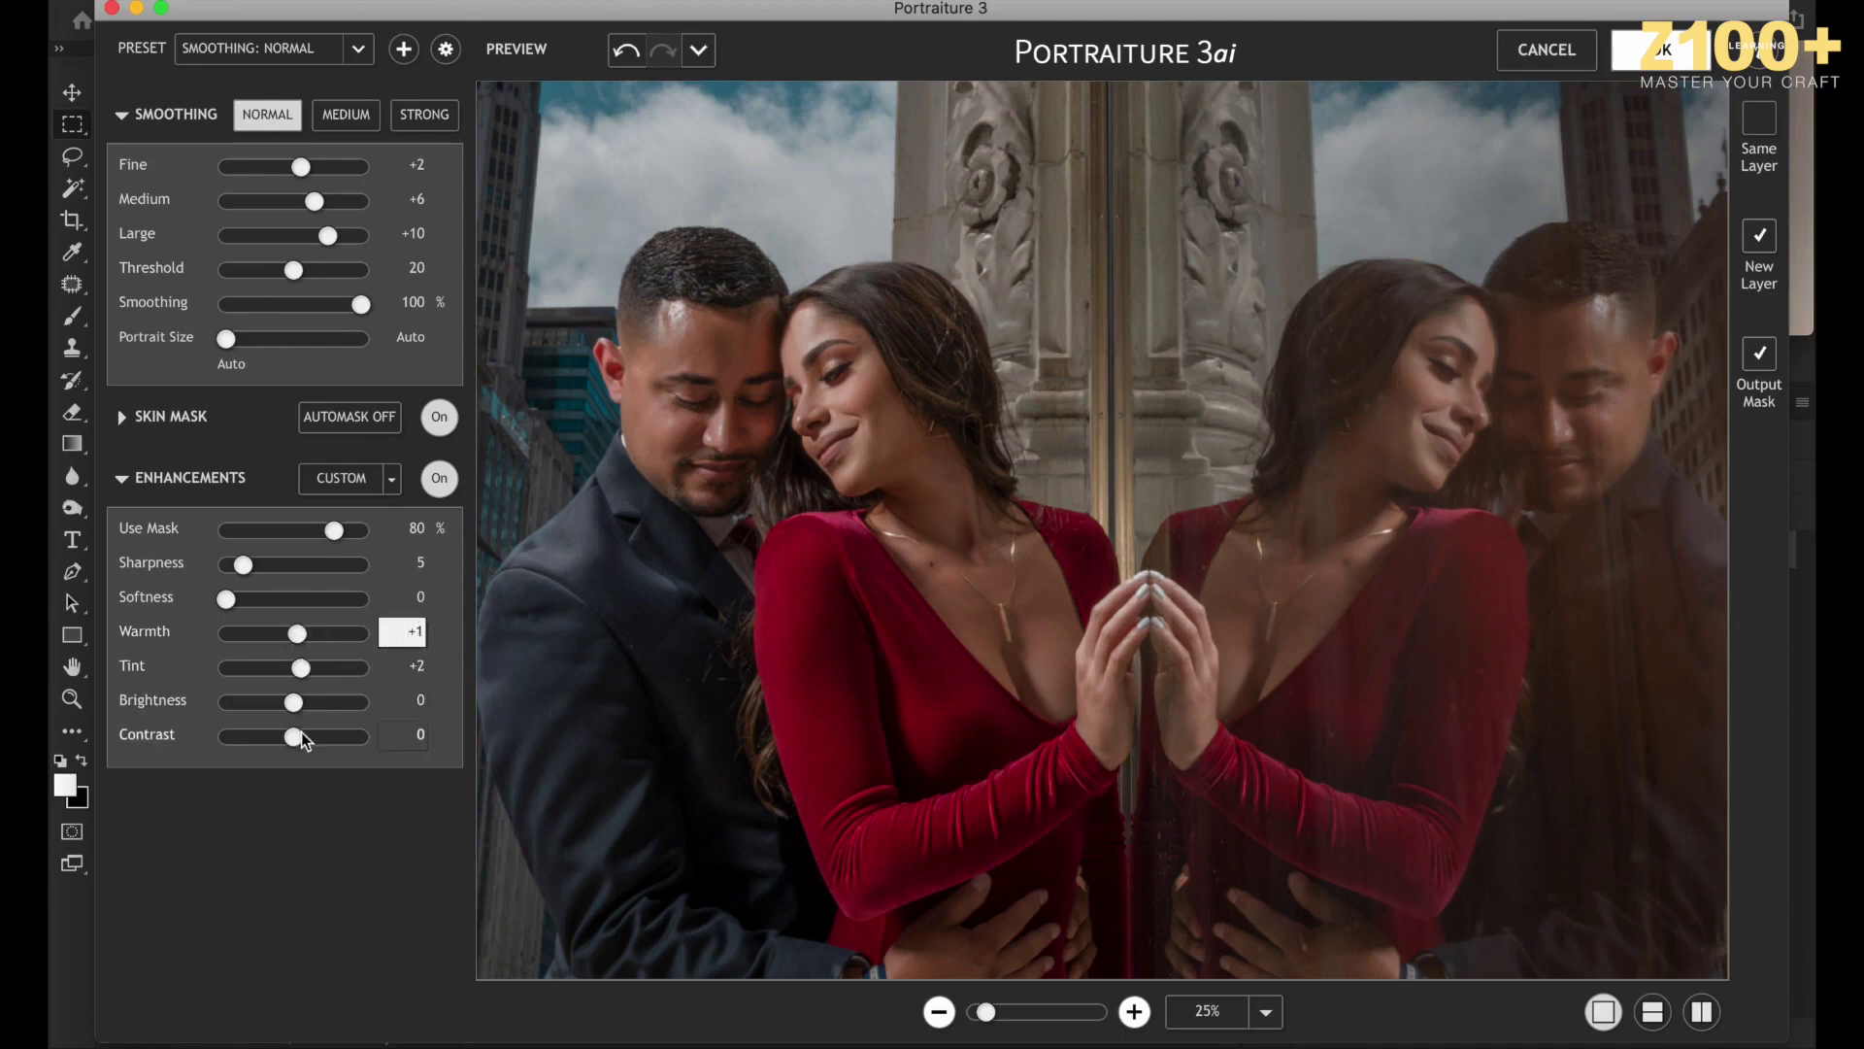
Compare the couple's skin before and after smoothing in the filter preview at 25% and 50% zoom.
click(939, 500)
click(940, 501)
click(941, 501)
click(941, 501)
click(941, 501)
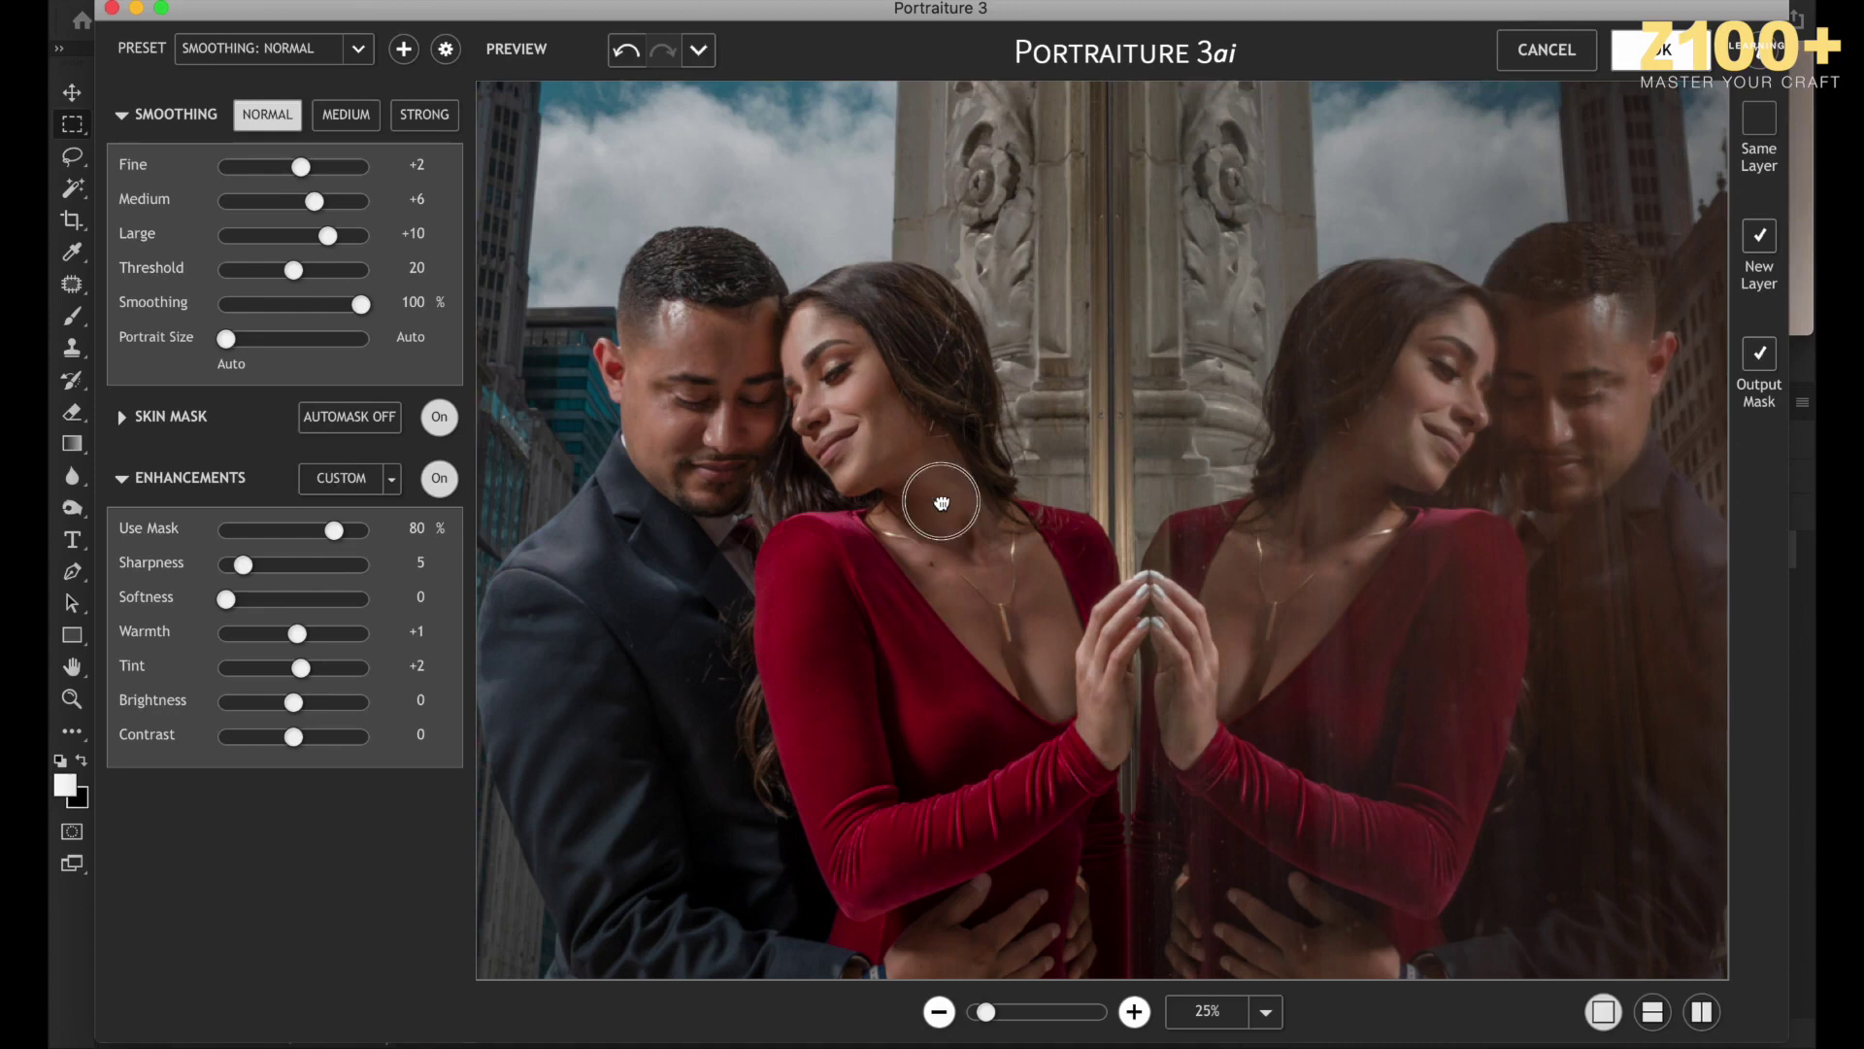
click(941, 501)
click(941, 501)
click(941, 501)
click(1134, 1005)
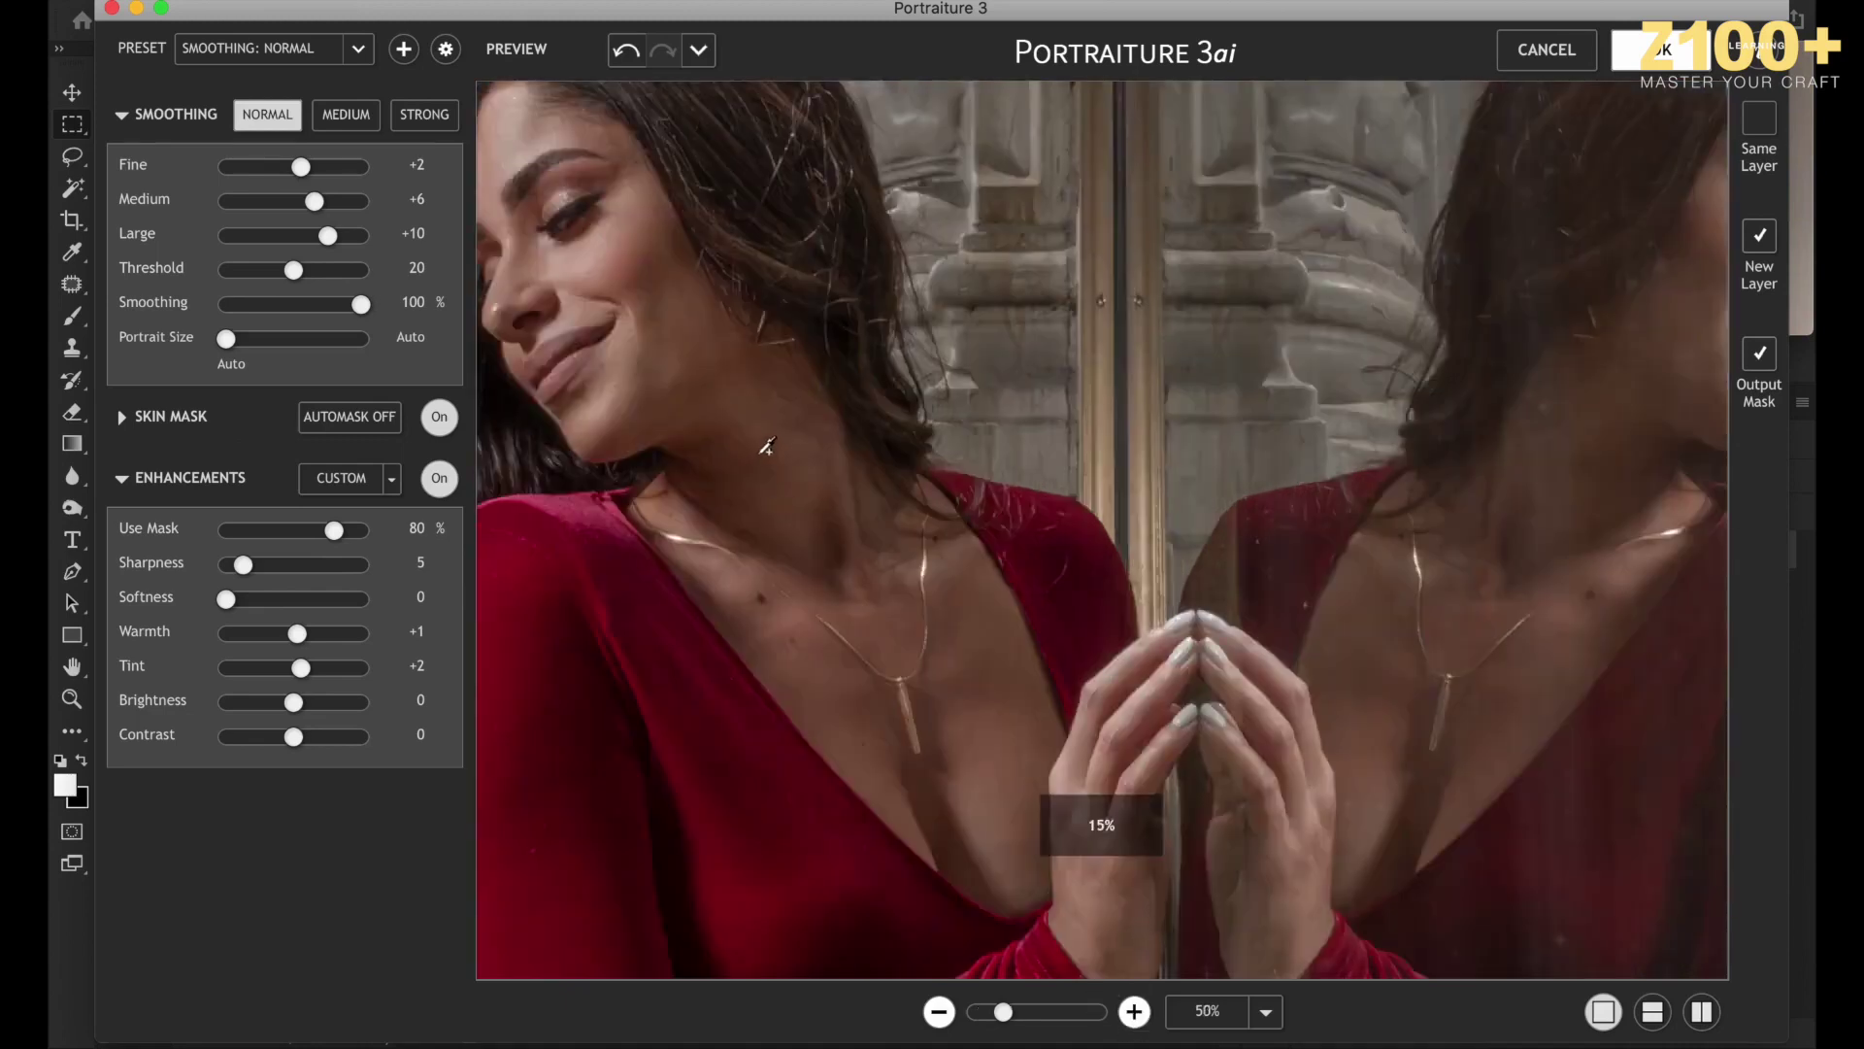
drag(760, 454, 1136, 545)
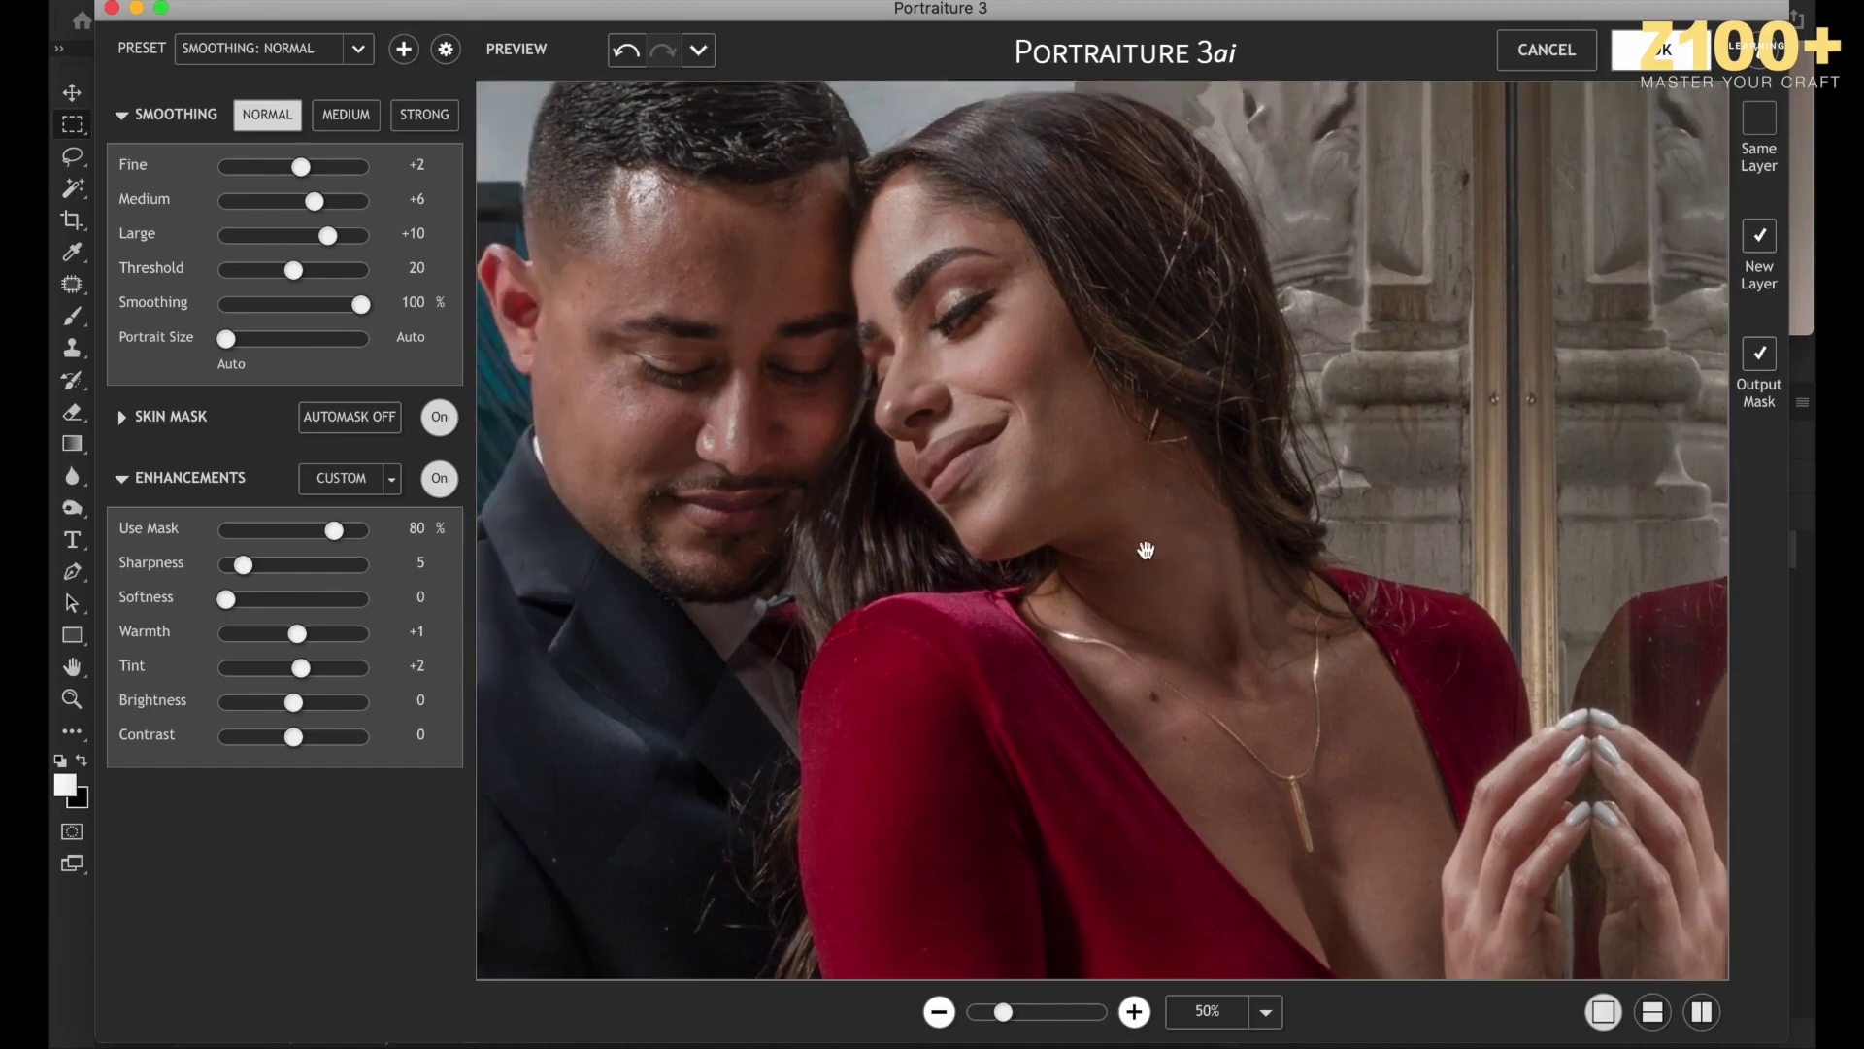
click(1075, 483)
click(1075, 484)
click(1074, 484)
click(1075, 484)
Set Medium smoothing to +10 and Sharpness to 10, and apply the filter as a new layer with output mask.
click(330, 202)
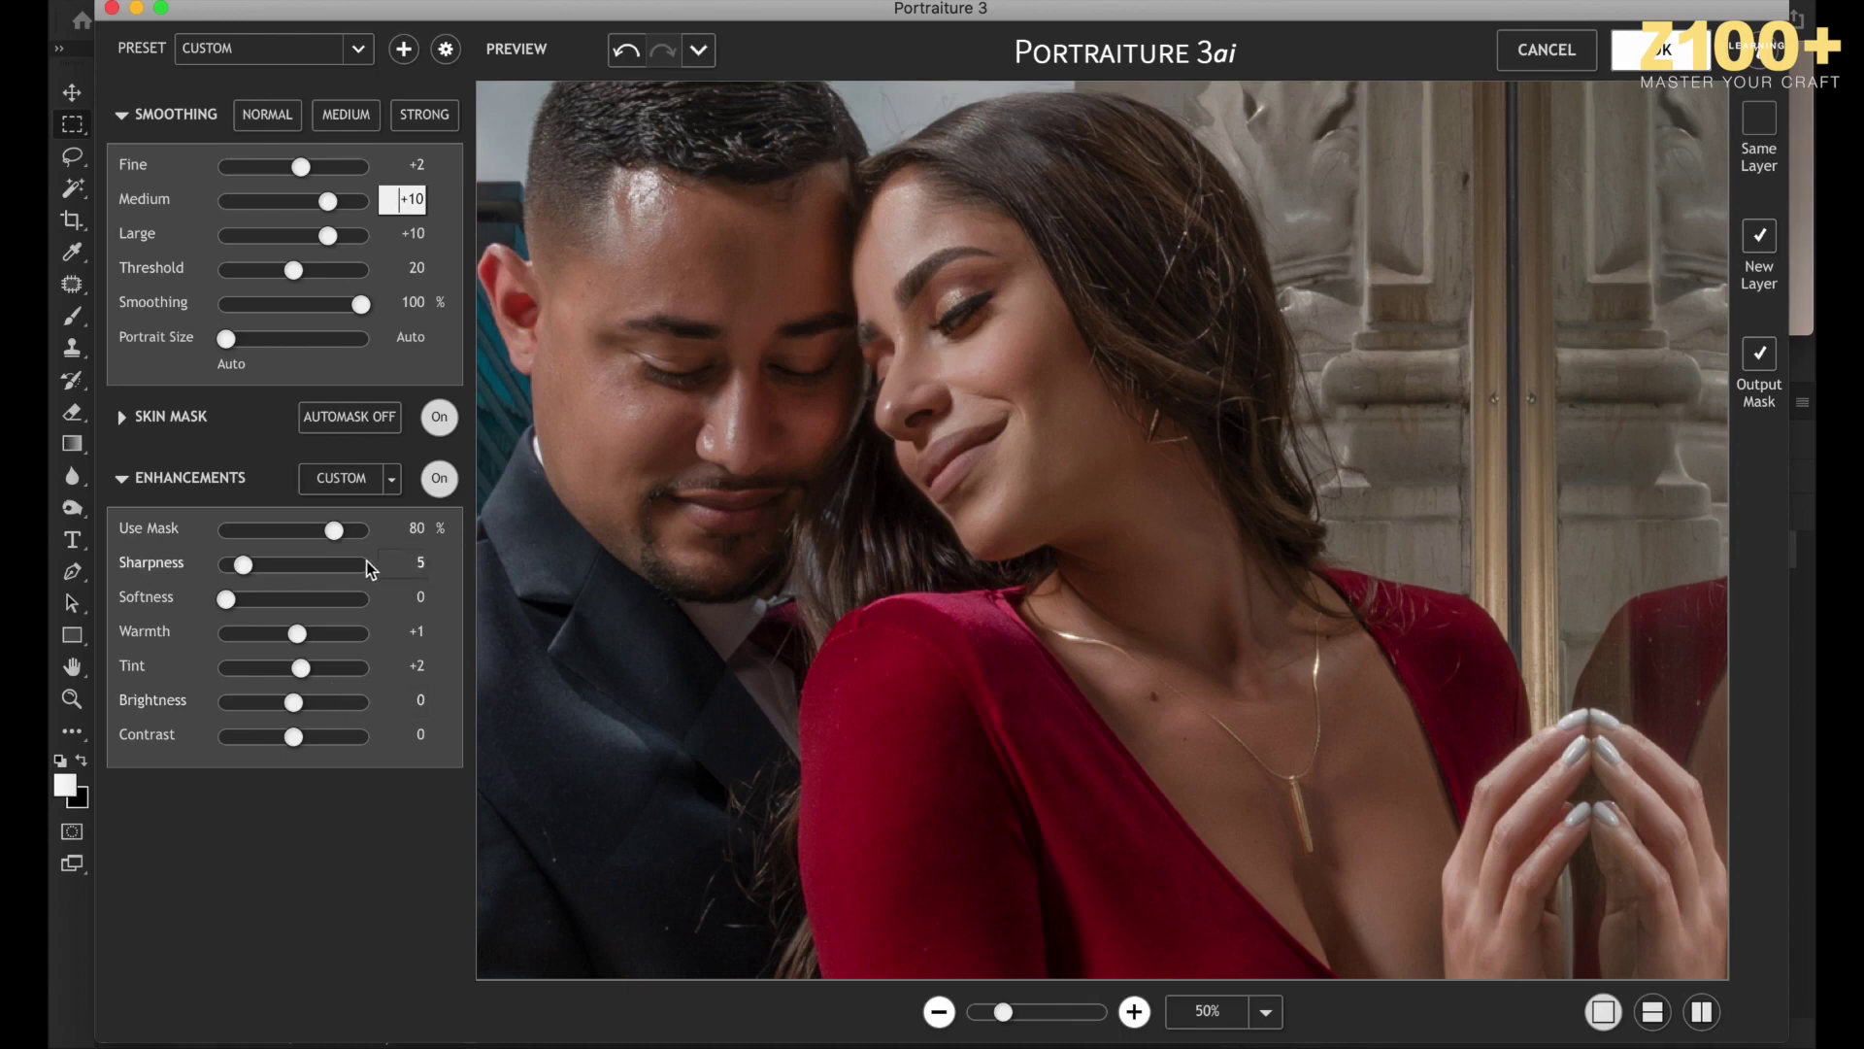
click(425, 564)
text(10)
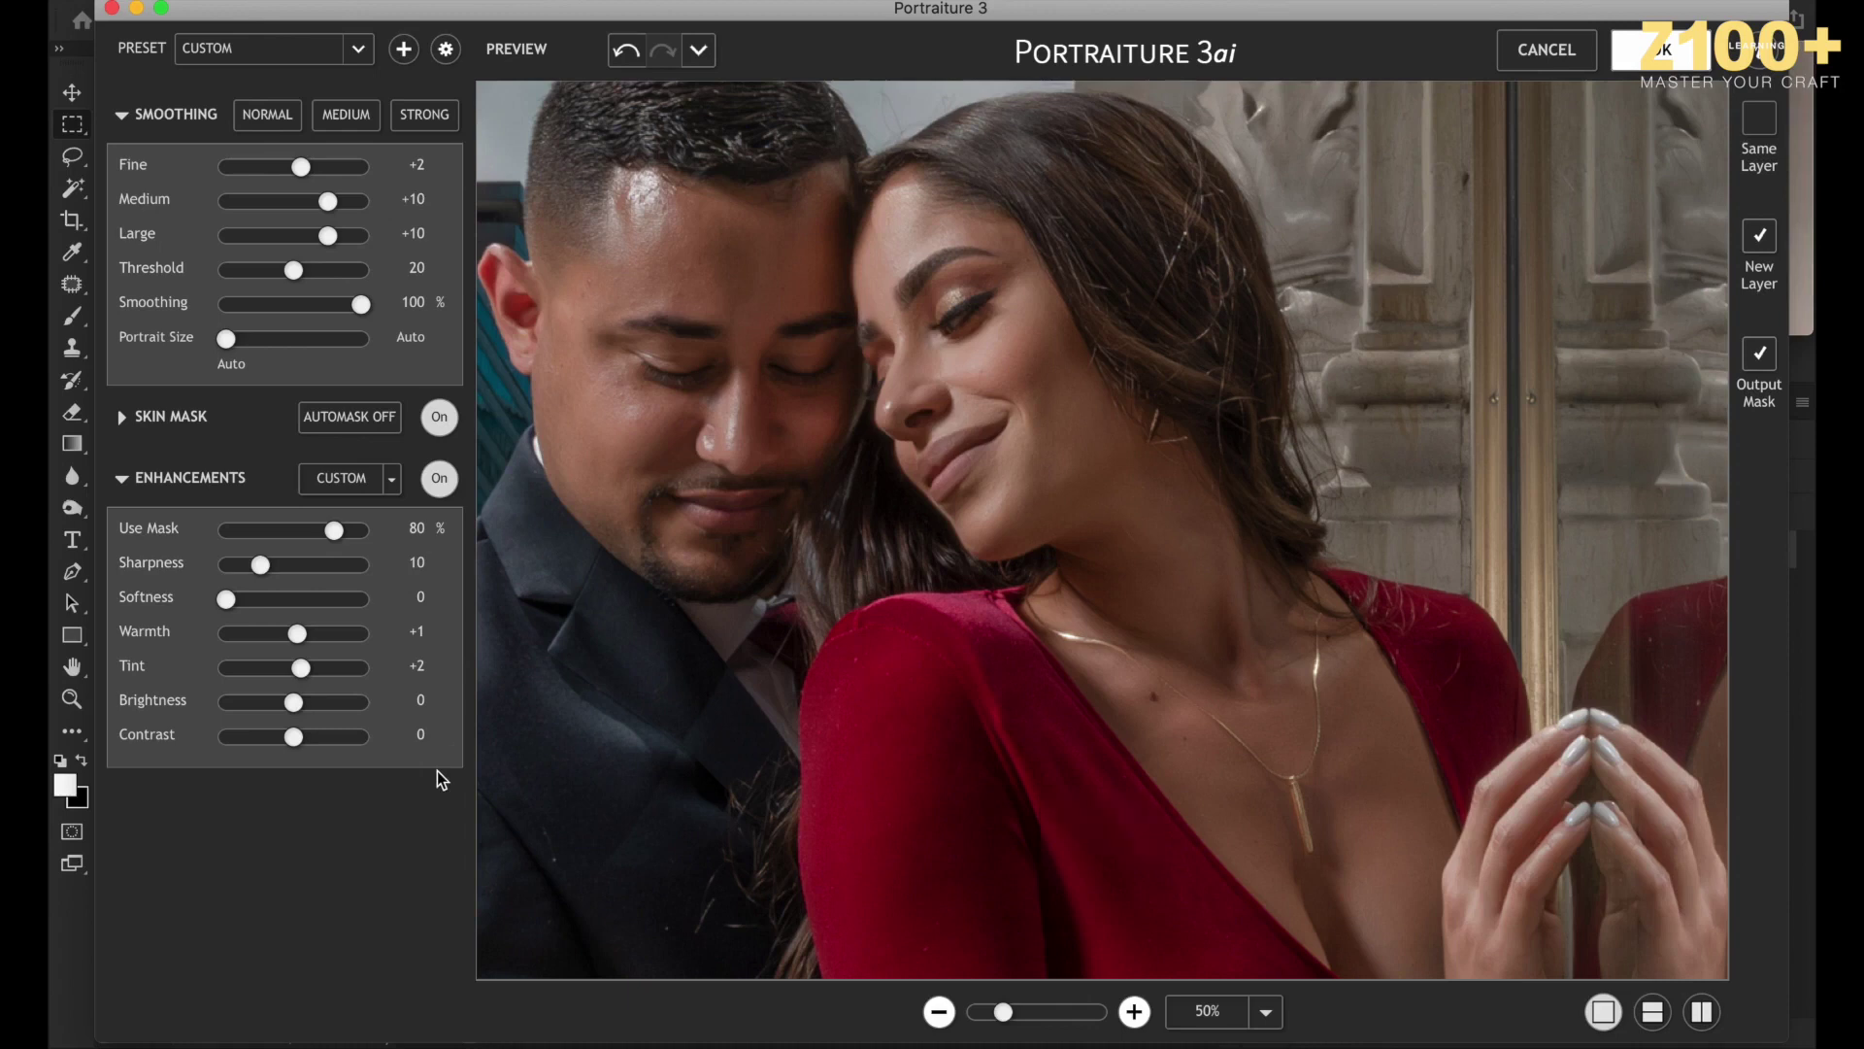
click(939, 1012)
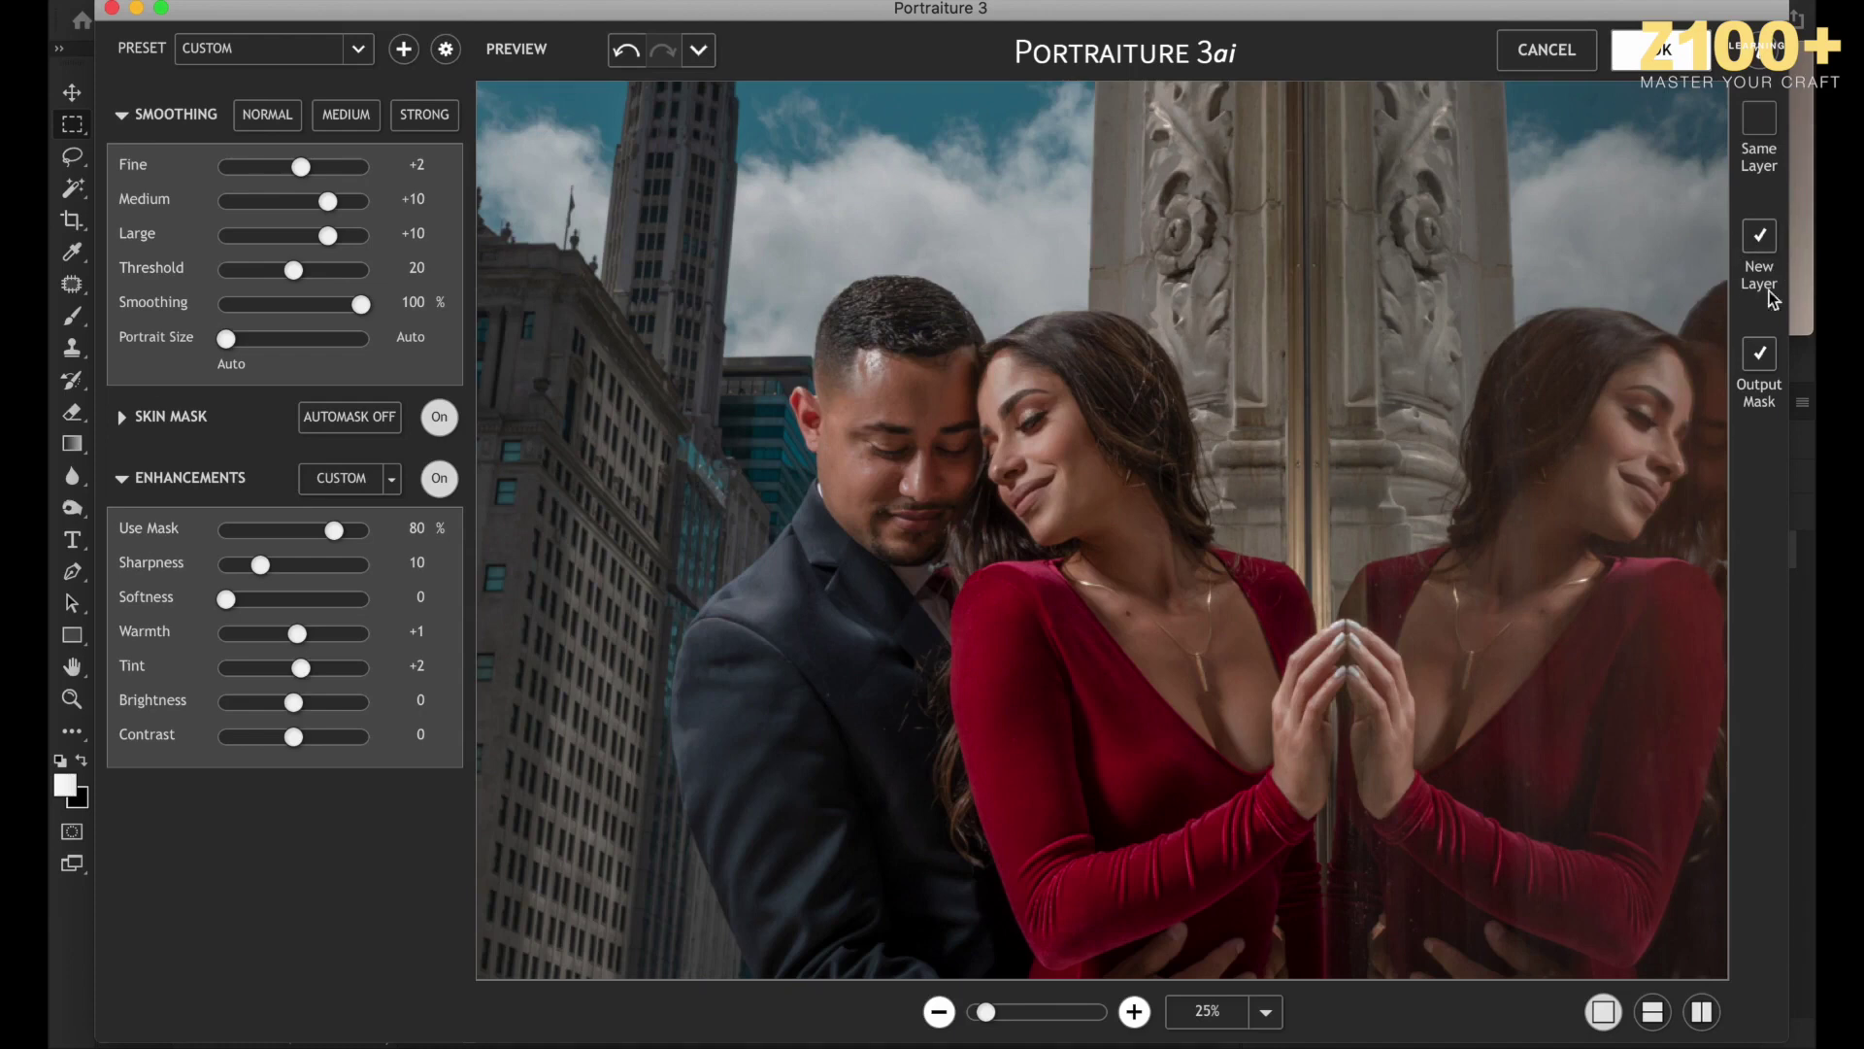
click(1662, 50)
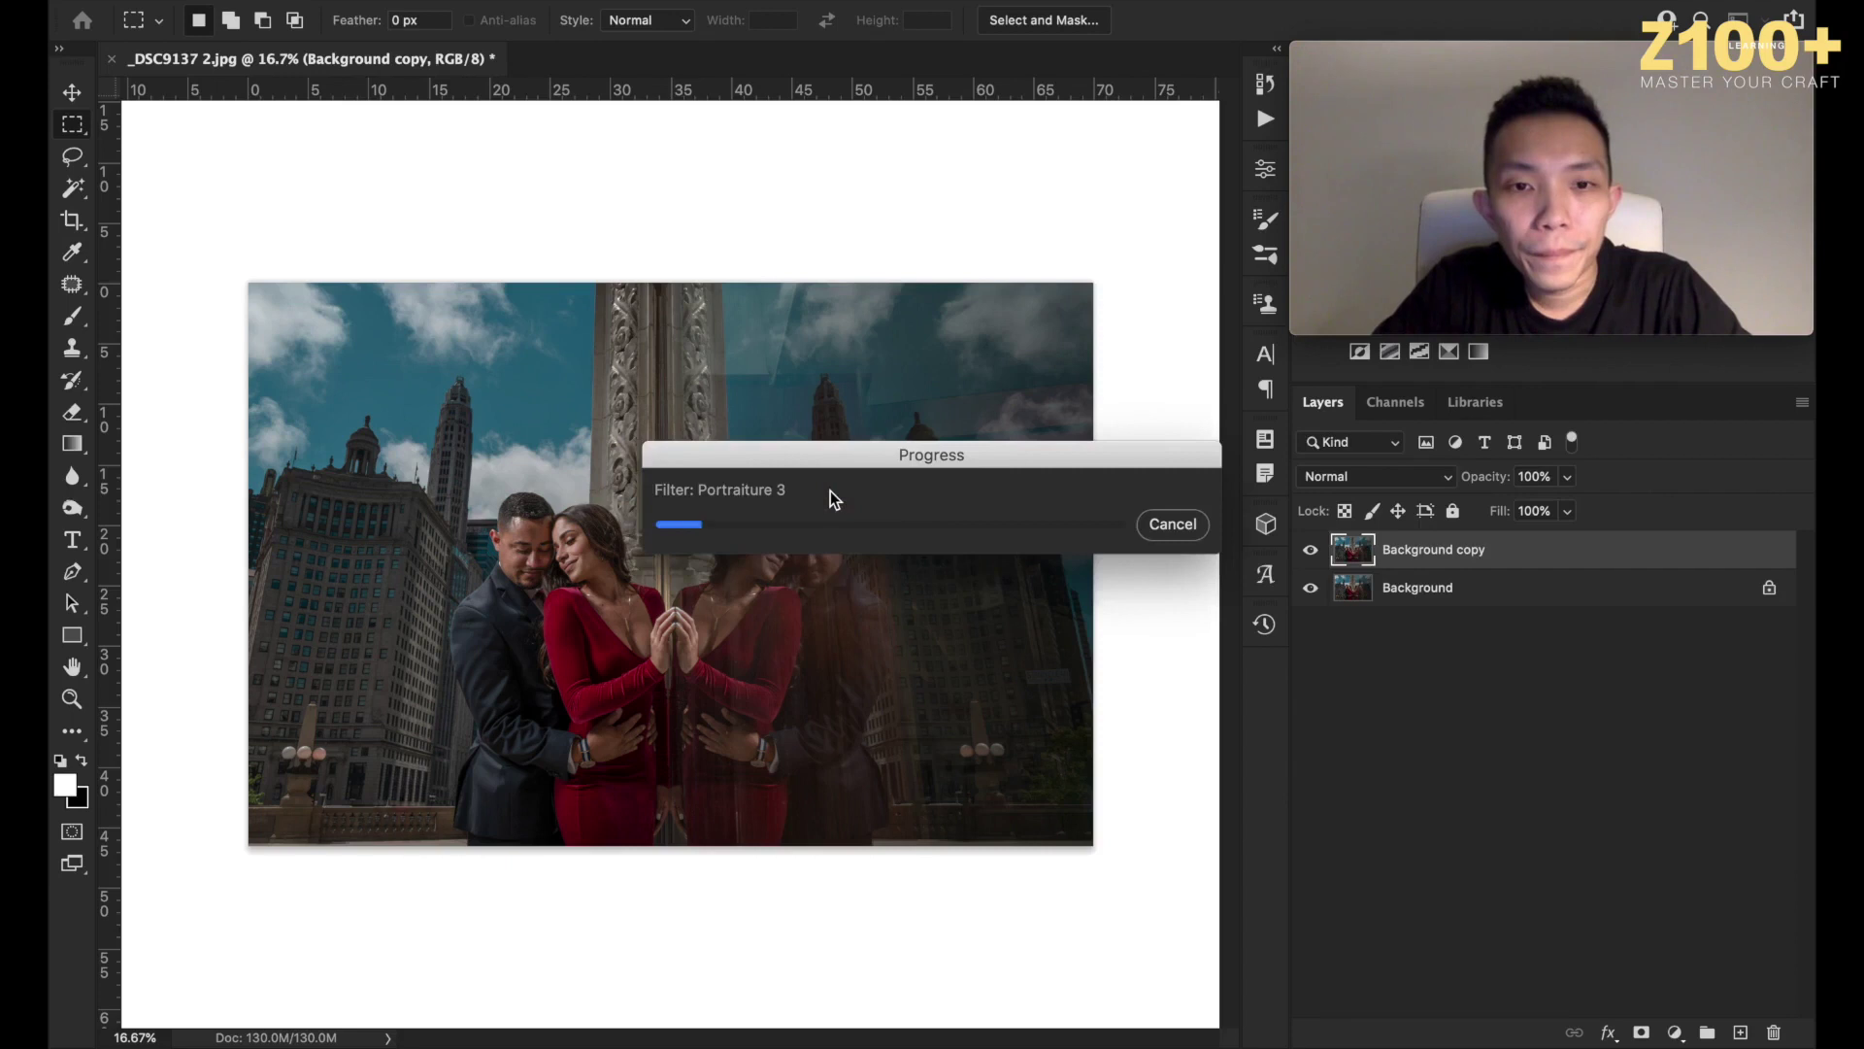
Examine the filtered skin areas of the Background copy on their own by temporarily hiding the Background.
click(1432, 588)
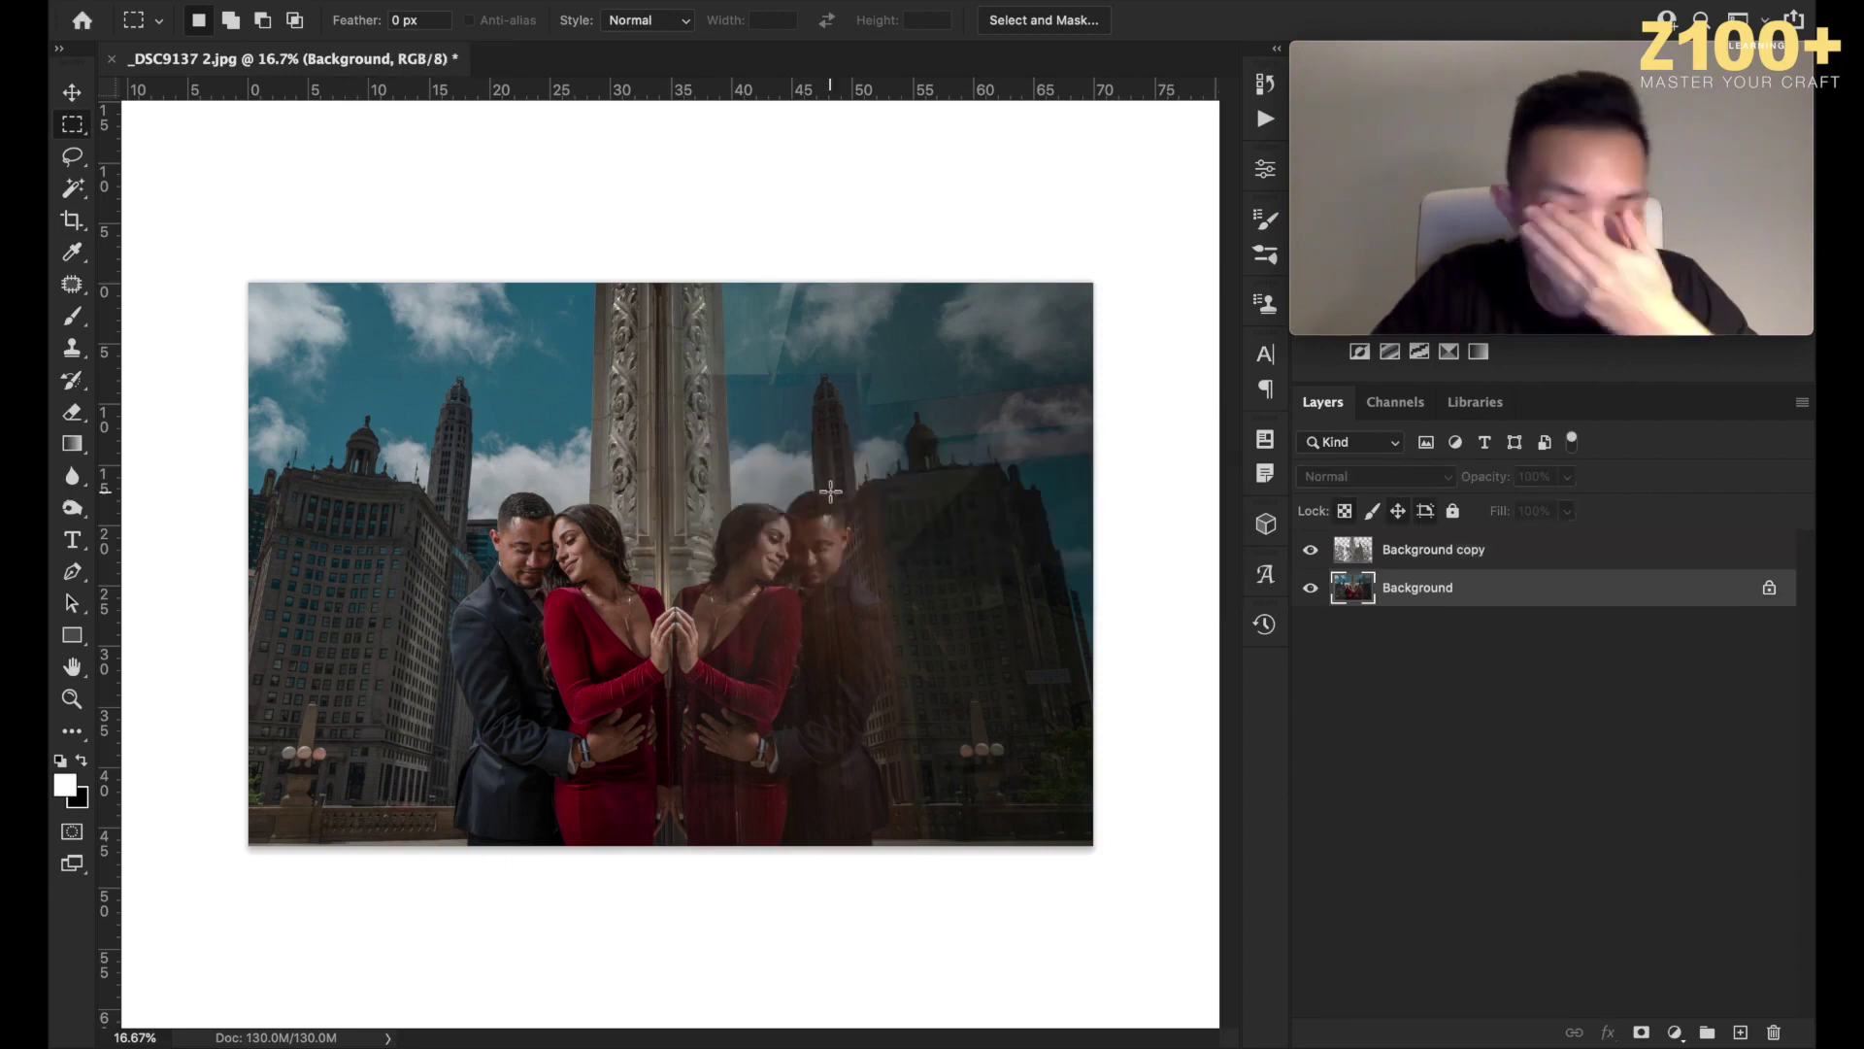
click(1311, 587)
scroll(538, 605, up, 5)
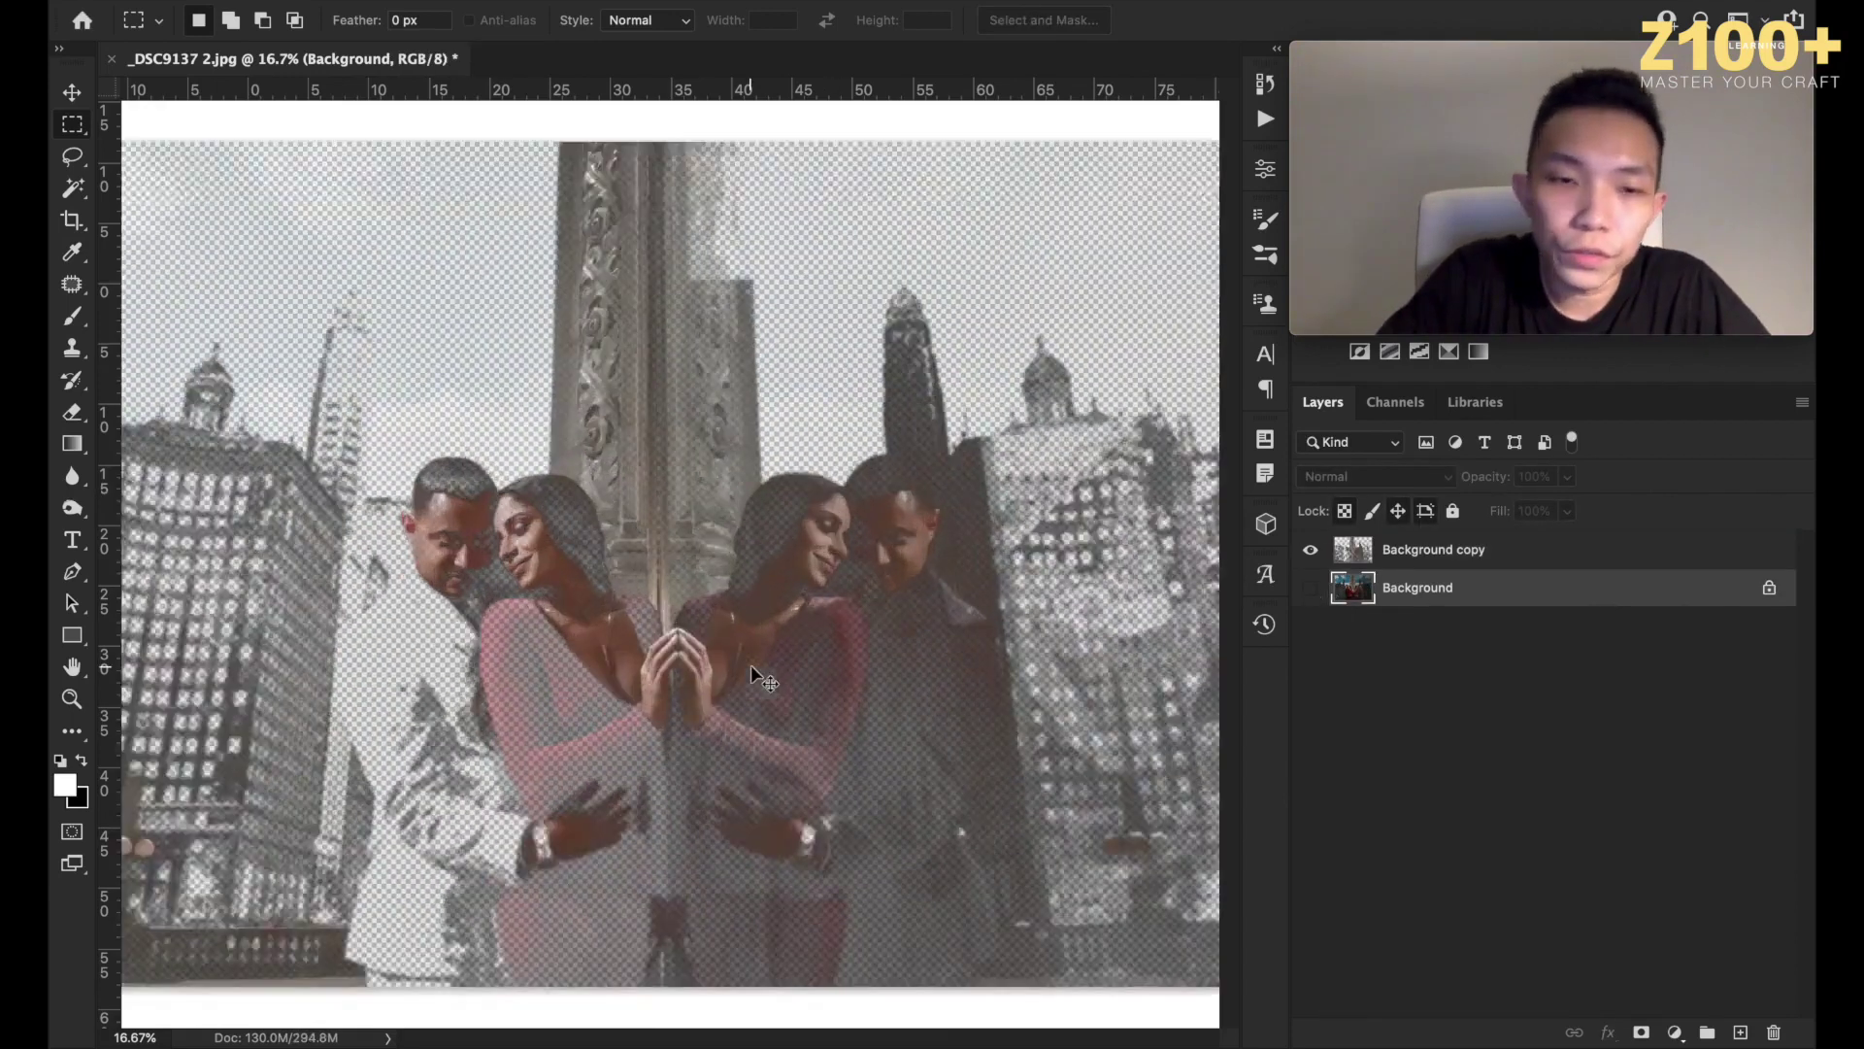
scroll(539, 604, left, 5)
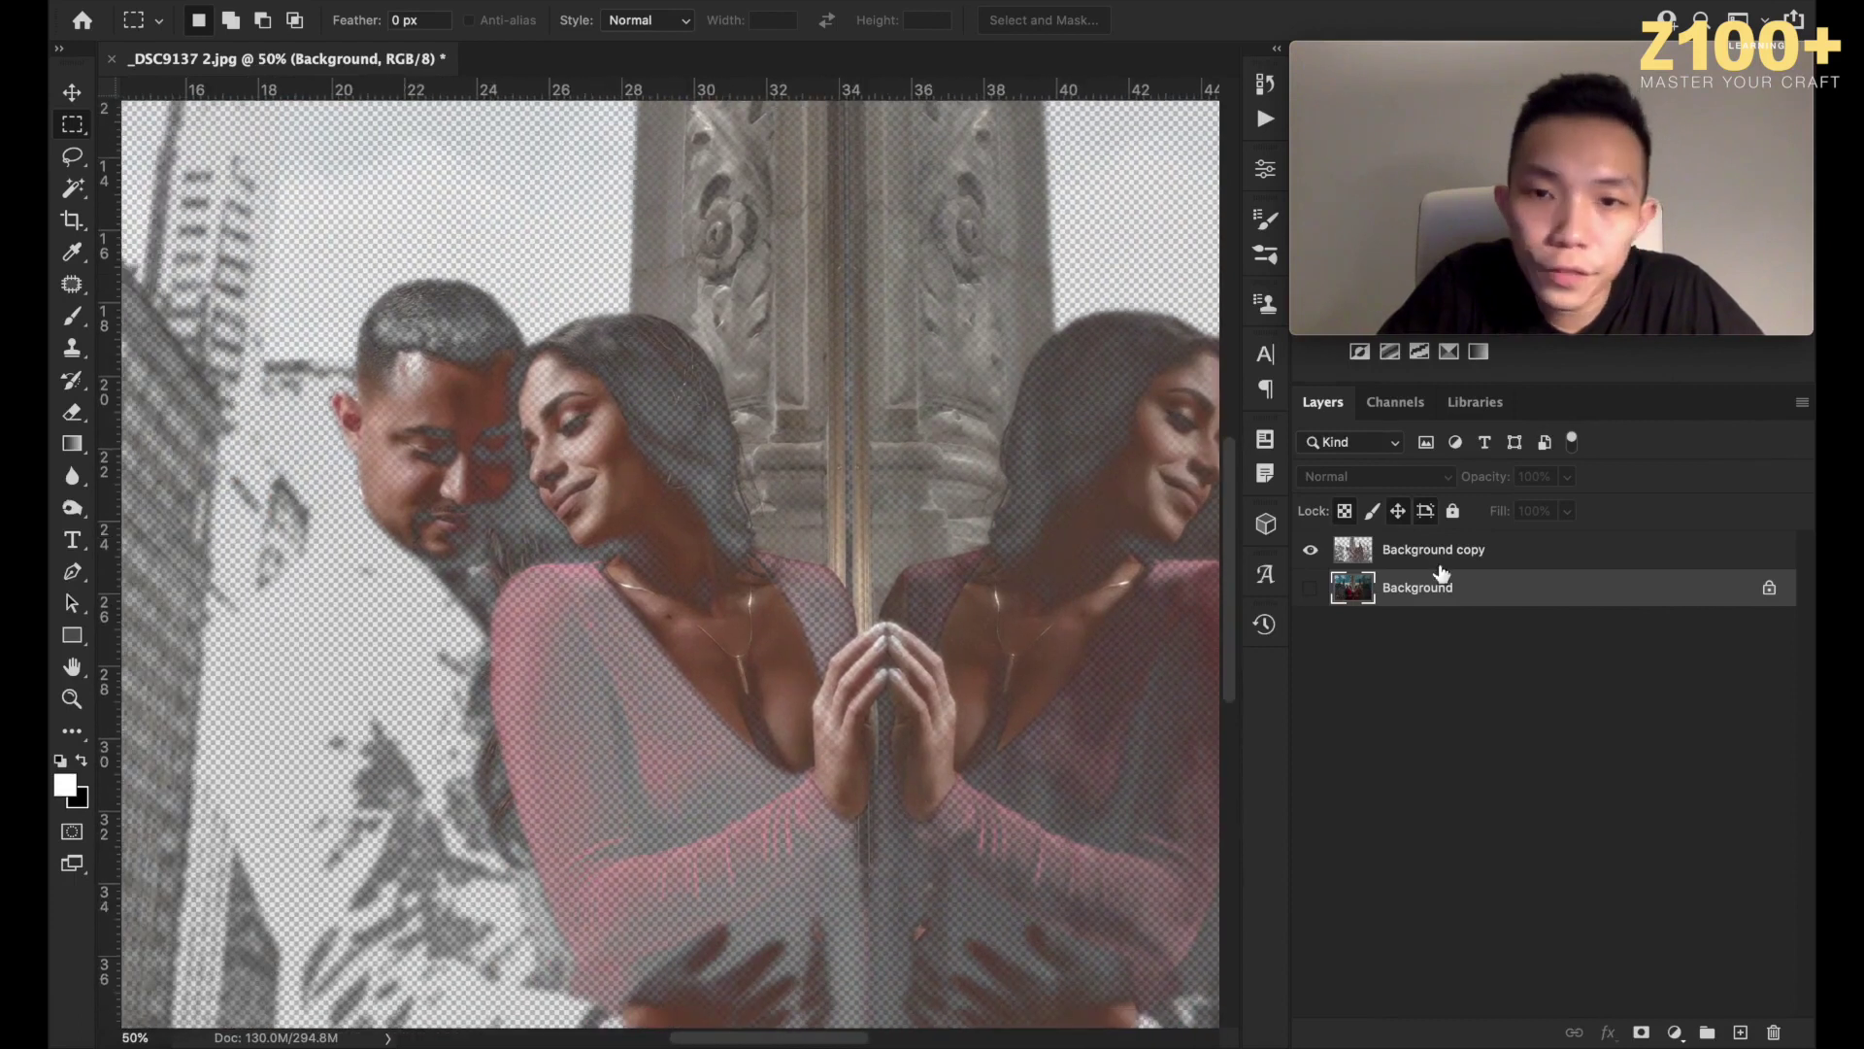
click(1311, 588)
Add a black mask to the Background copy and erase it over the couple's faces, the woman's chest and the touching hands.
click(1388, 561)
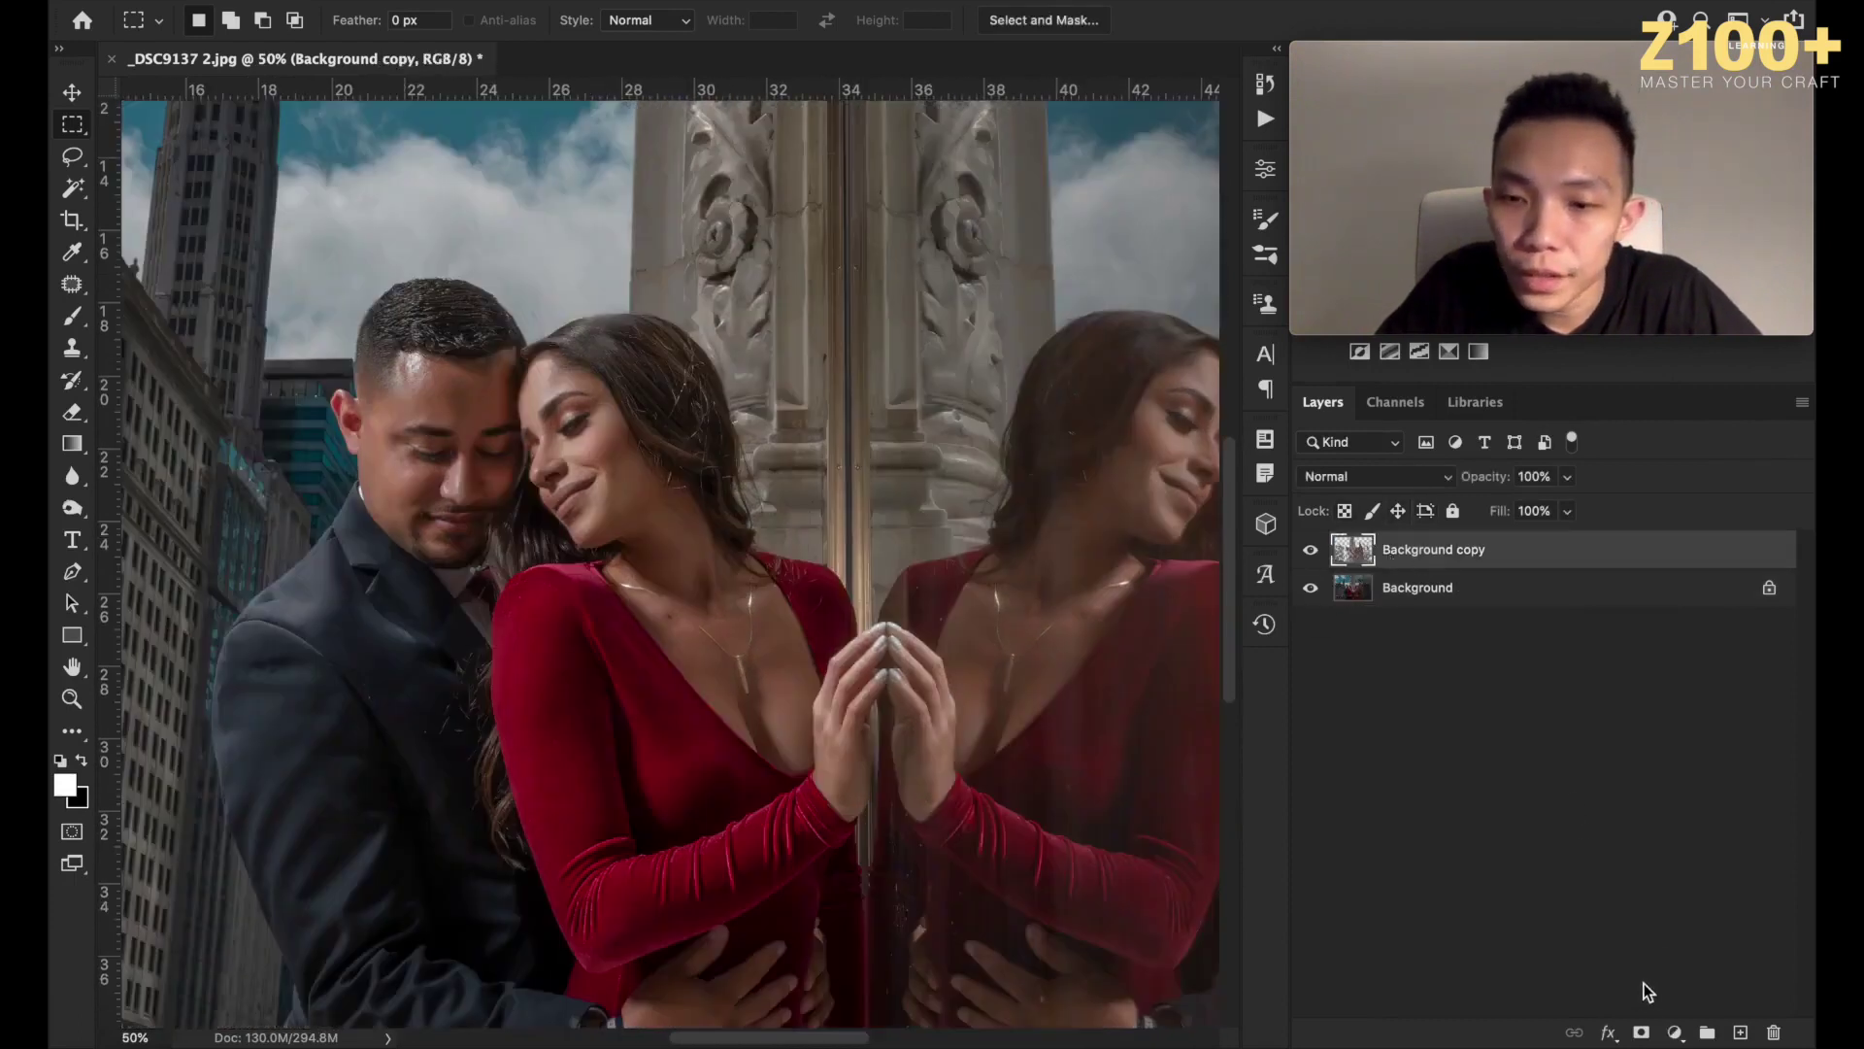
alt+click(1640, 1033)
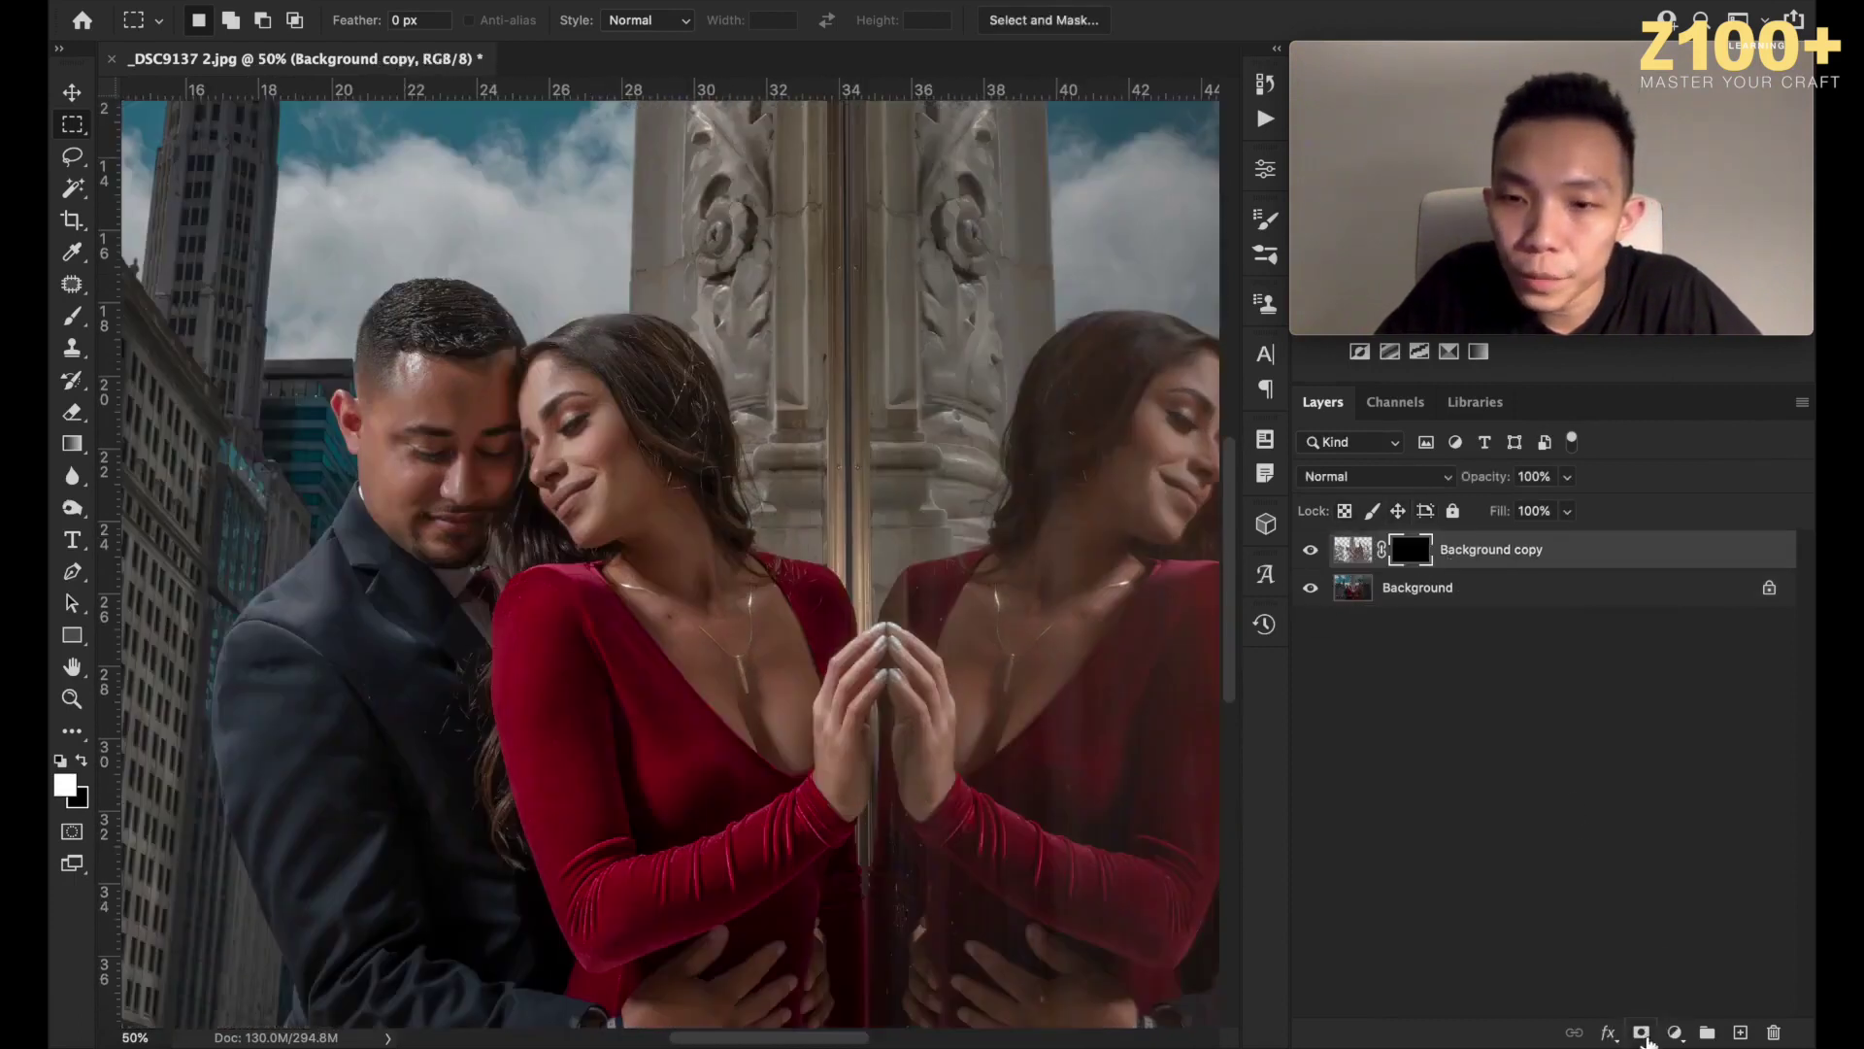
click(72, 412)
key(backslash)
mouse_move(578, 453)
mouse_down()
mouse_move(559, 414)
mouse_move(605, 498)
mouse_move(457, 400)
mouse_move(429, 434)
mouse_move(528, 463)
mouse_move(689, 607)
mouse_move(756, 709)
mouse_move(792, 731)
mouse_move(748, 659)
mouse_move(833, 689)
mouse_move(847, 773)
mouse_move(915, 724)
mouse_up()
Erase the mask over the reflected faces and chest and over the hands at the woman's waist and their reflection.
scroll(914, 723, right, 5)
scroll(914, 723, up, 2)
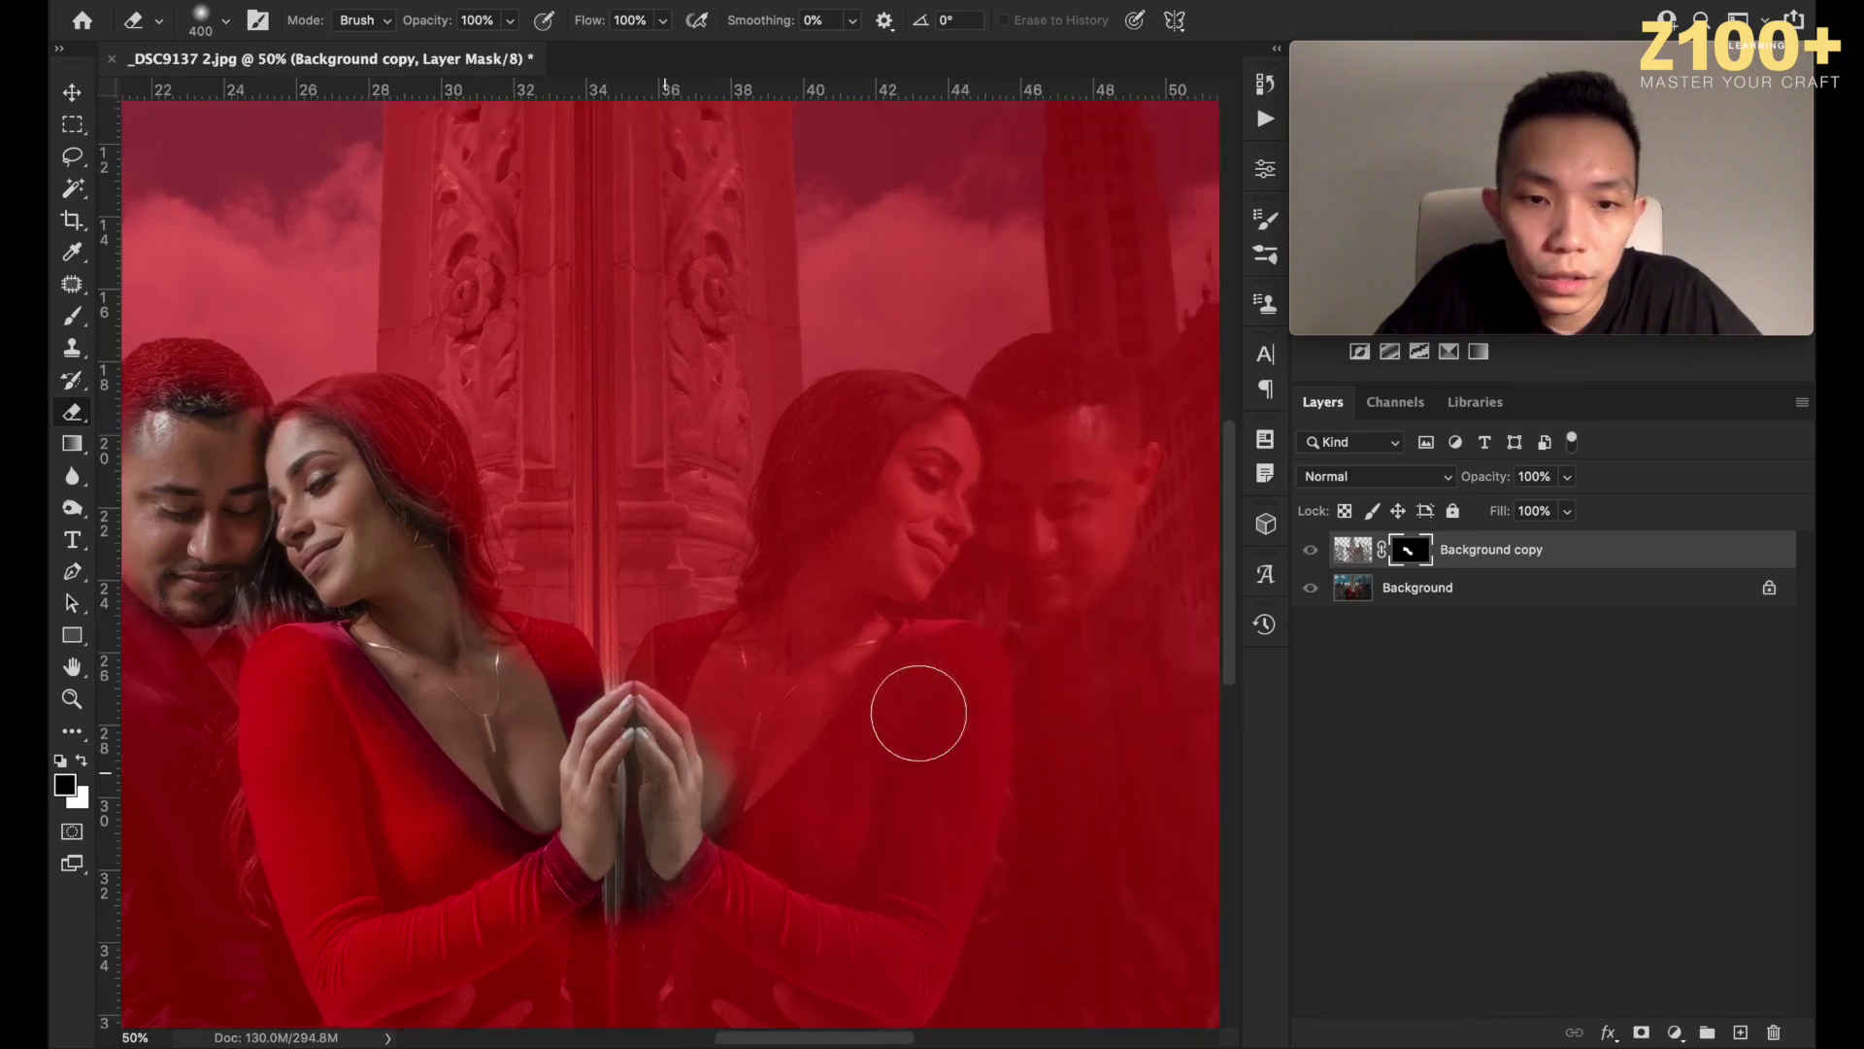
mouse_move(777, 682)
mouse_down()
mouse_move(711, 755)
mouse_move(822, 594)
mouse_move(931, 506)
mouse_move(932, 471)
mouse_move(1032, 562)
mouse_move(1080, 507)
mouse_move(1079, 459)
mouse_move(1009, 631)
mouse_move(887, 554)
mouse_up()
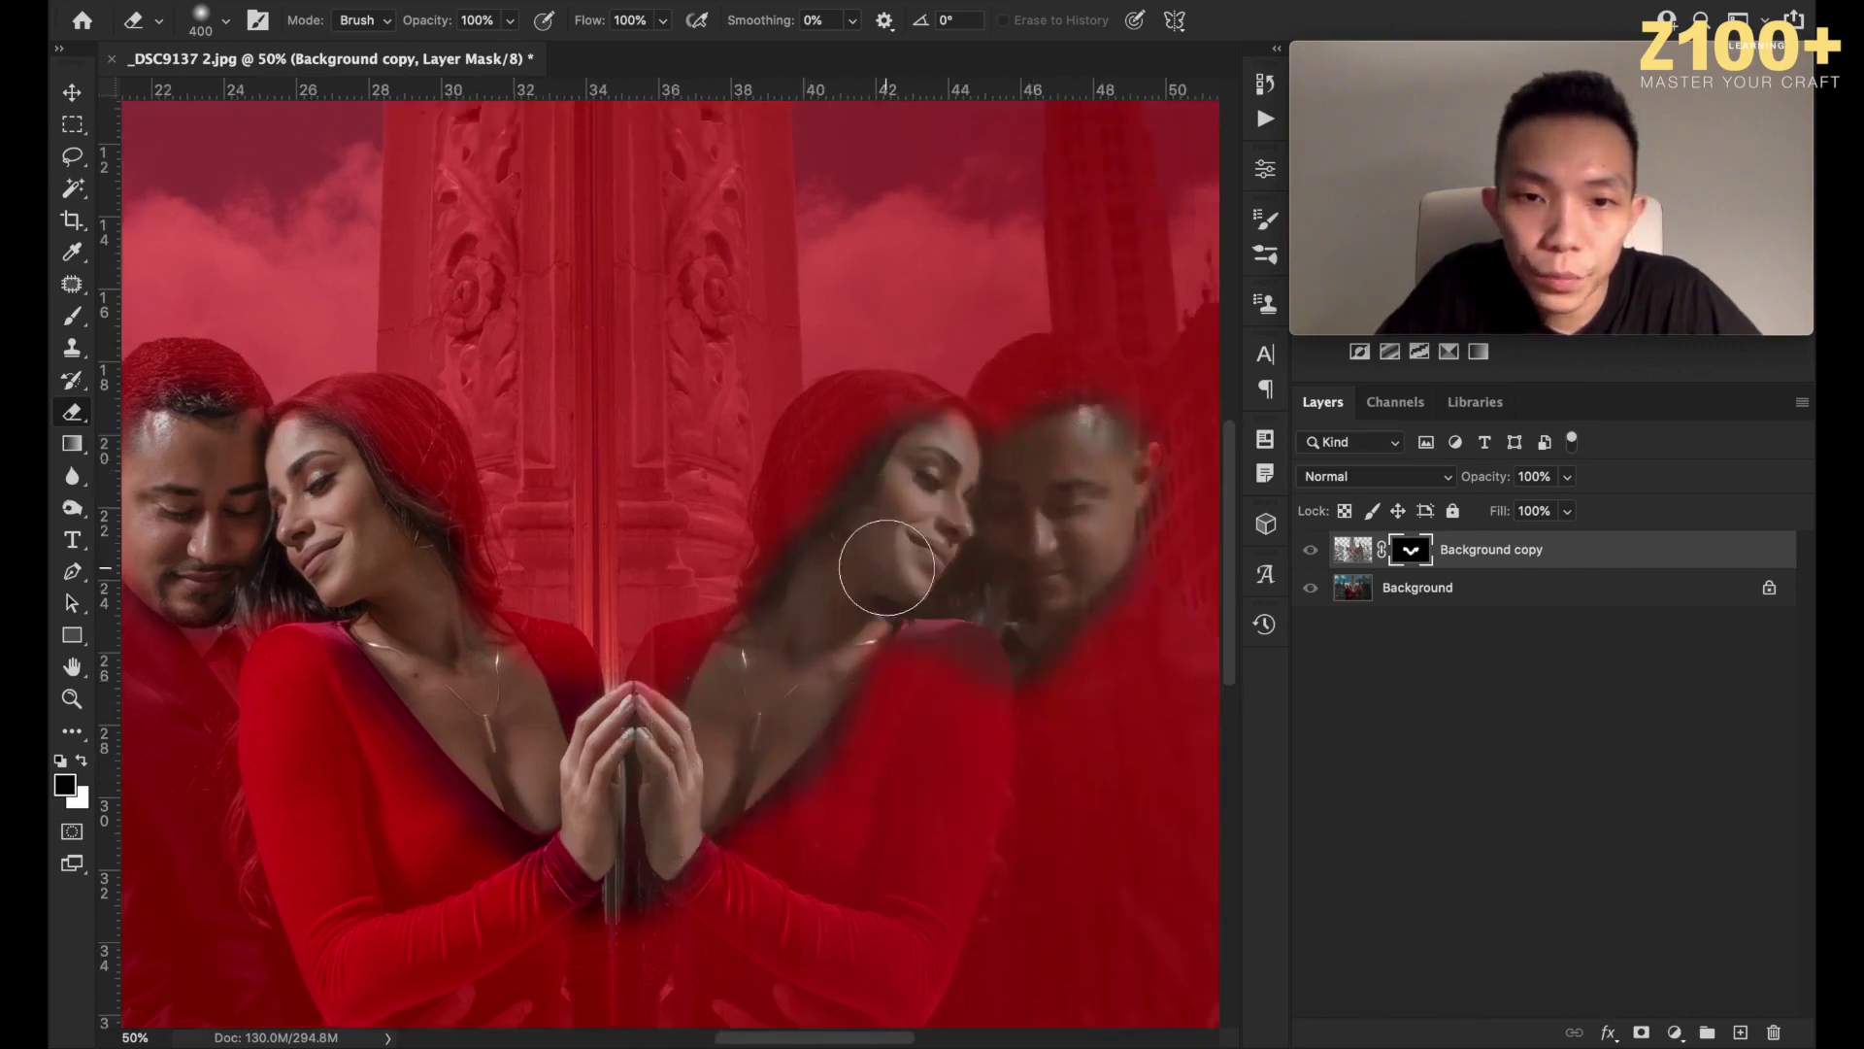
scroll(887, 563, down, 5)
mouse_move(761, 761)
mouse_down()
mouse_move(820, 778)
mouse_move(505, 797)
mouse_move(332, 867)
mouse_move(582, 761)
mouse_up()
Check the mask overlay across the whole photo, hide it and merge the Background copy into the Background.
key(super+minus)
key(super+minus)
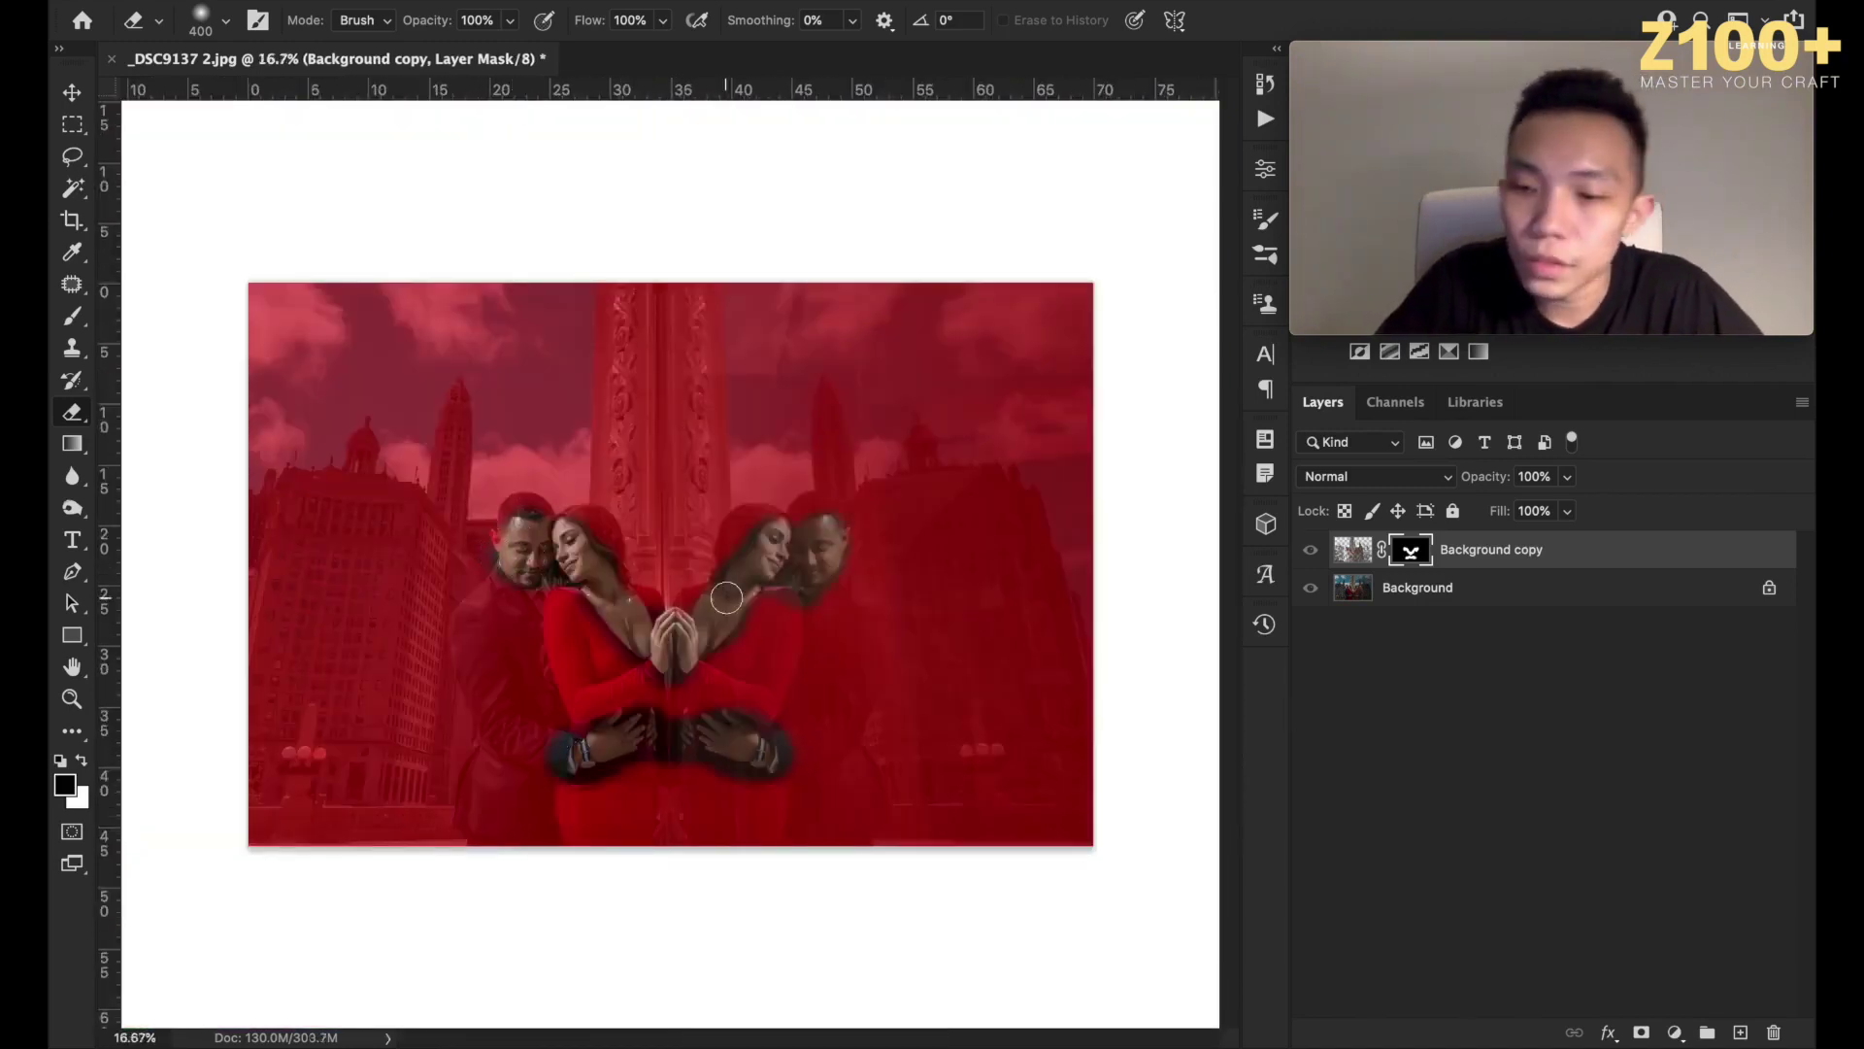
key(backslash)
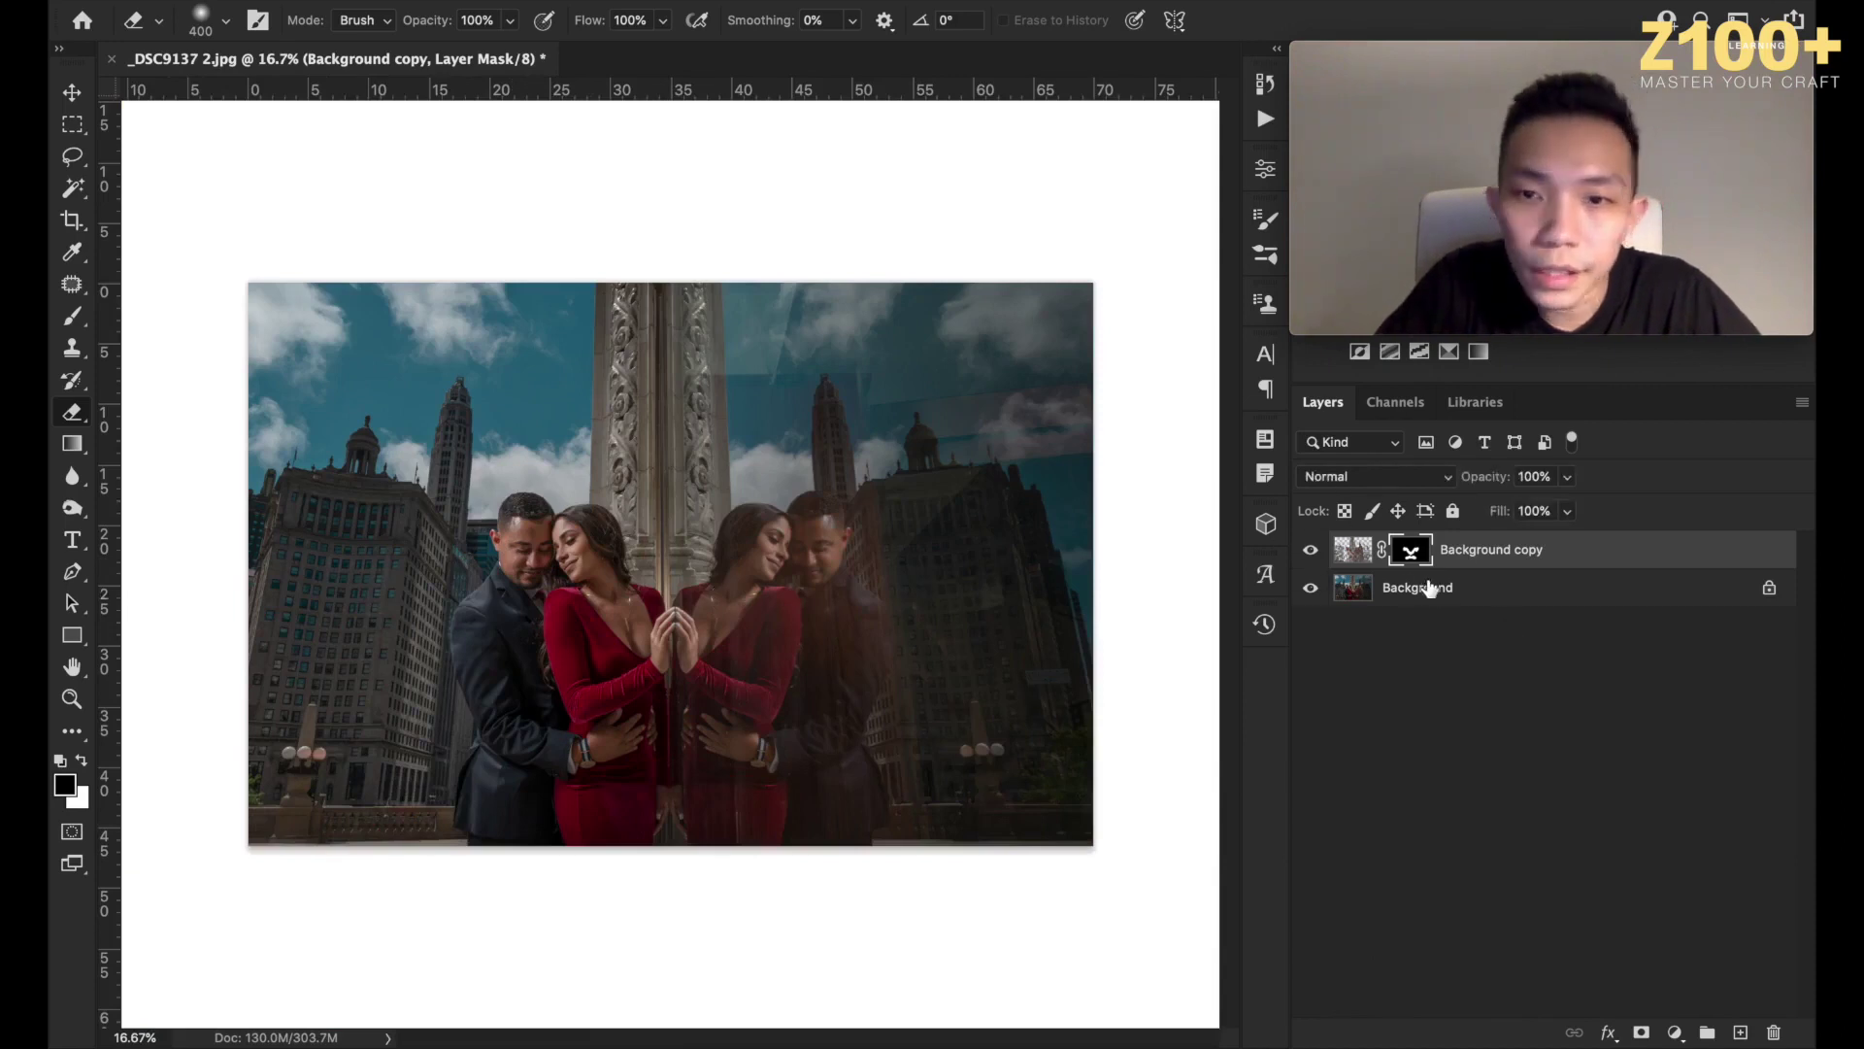
click(1429, 587)
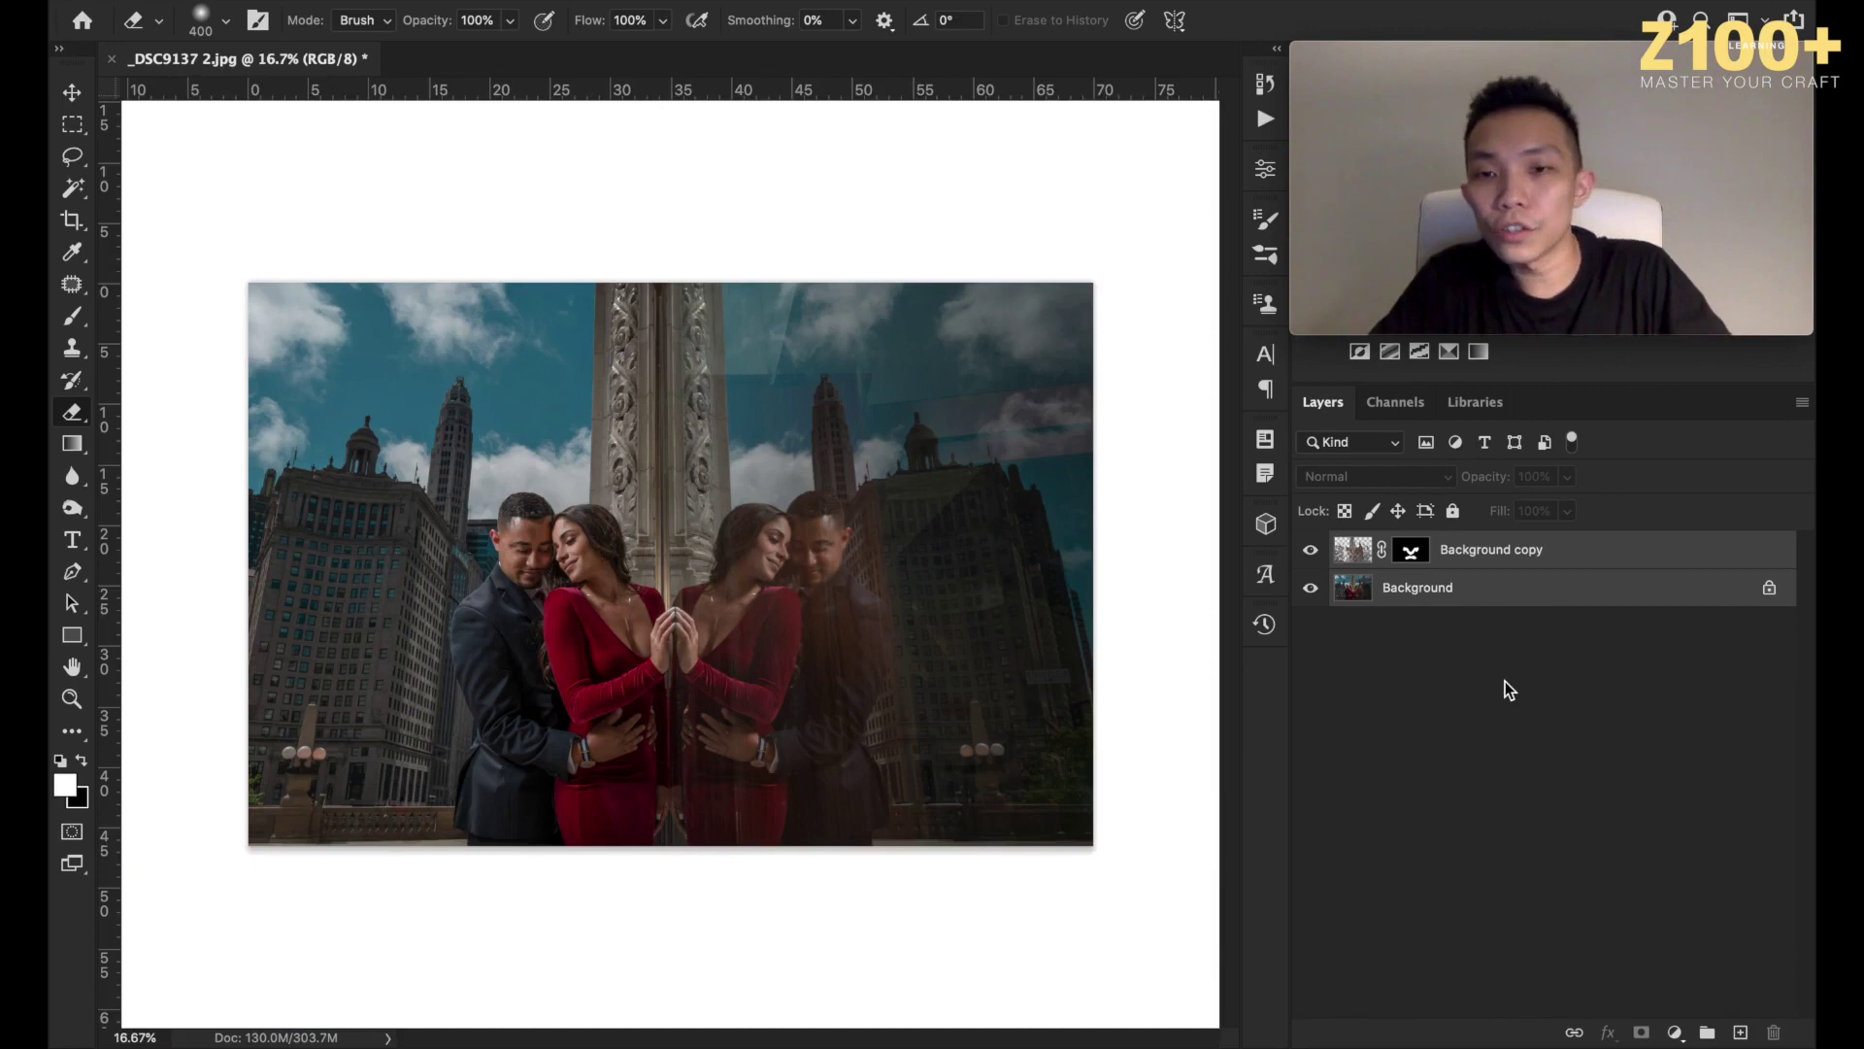
key(ctrl+e)
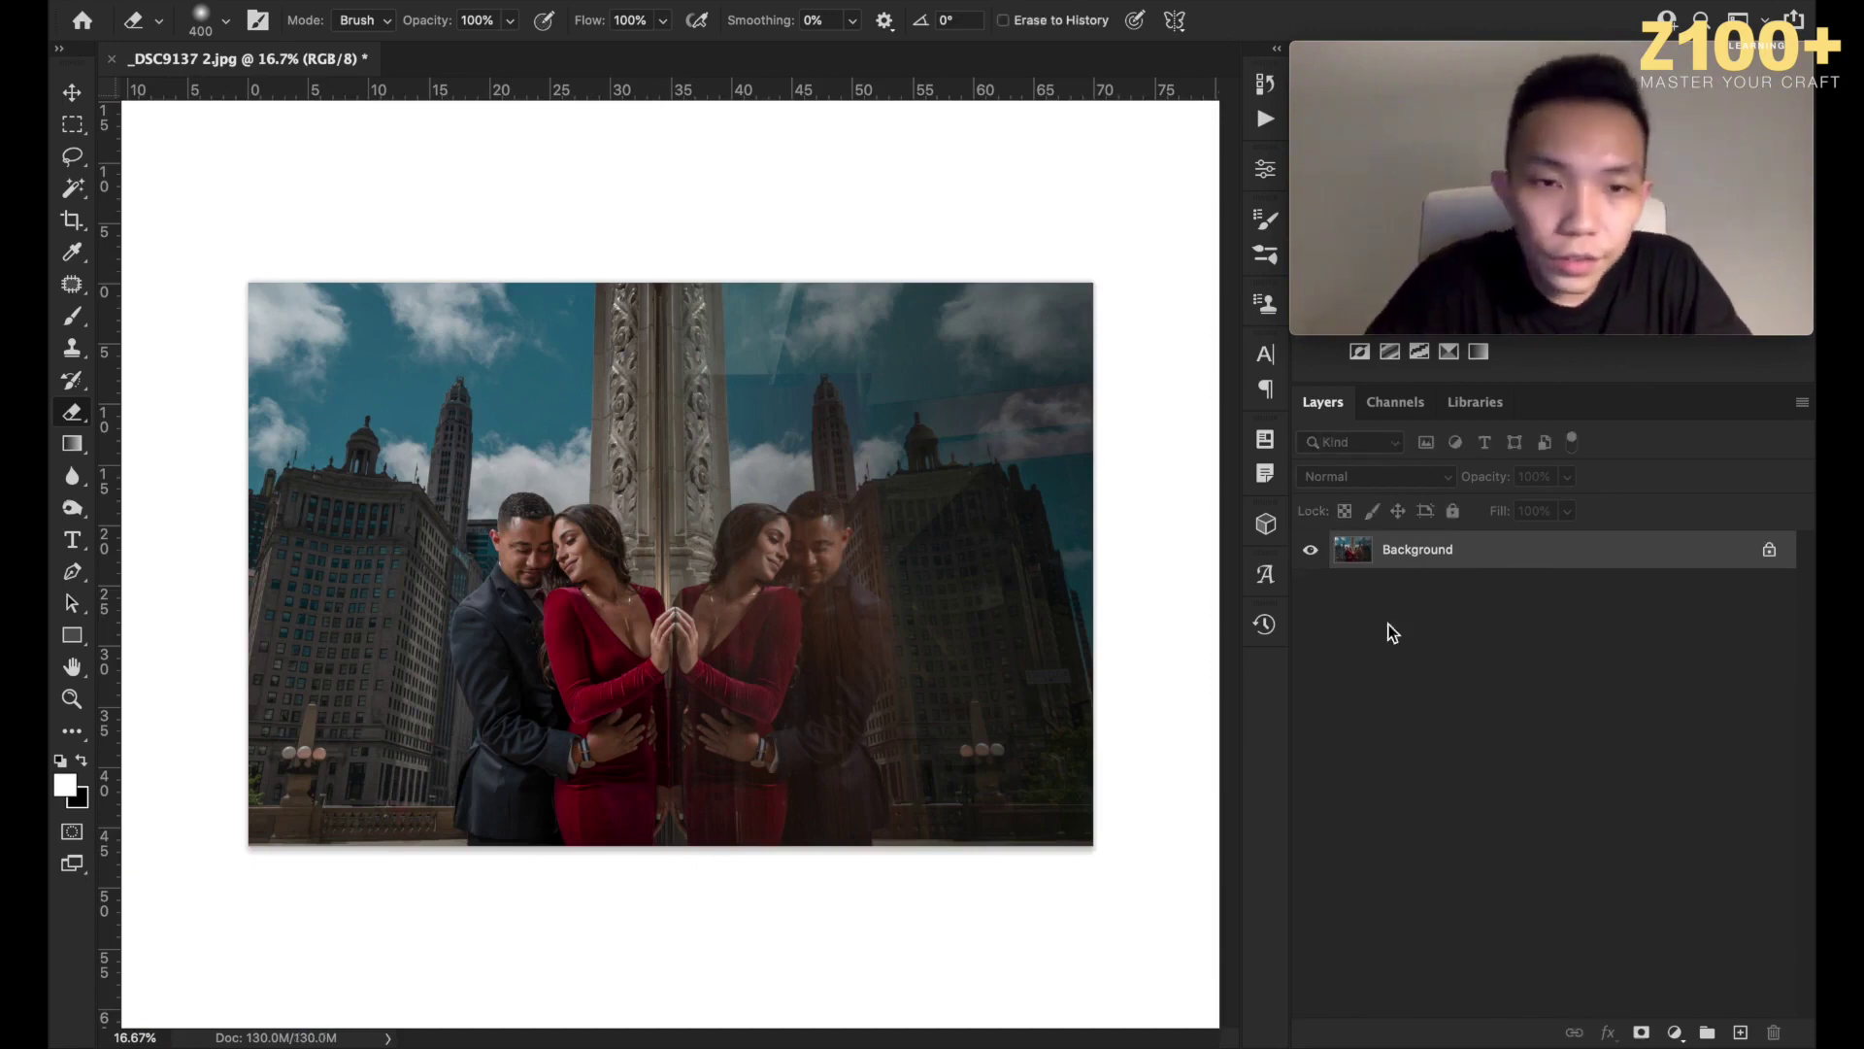
Switch to the Move tool and inspect the merged photo at 25% zoom.
click(74, 92)
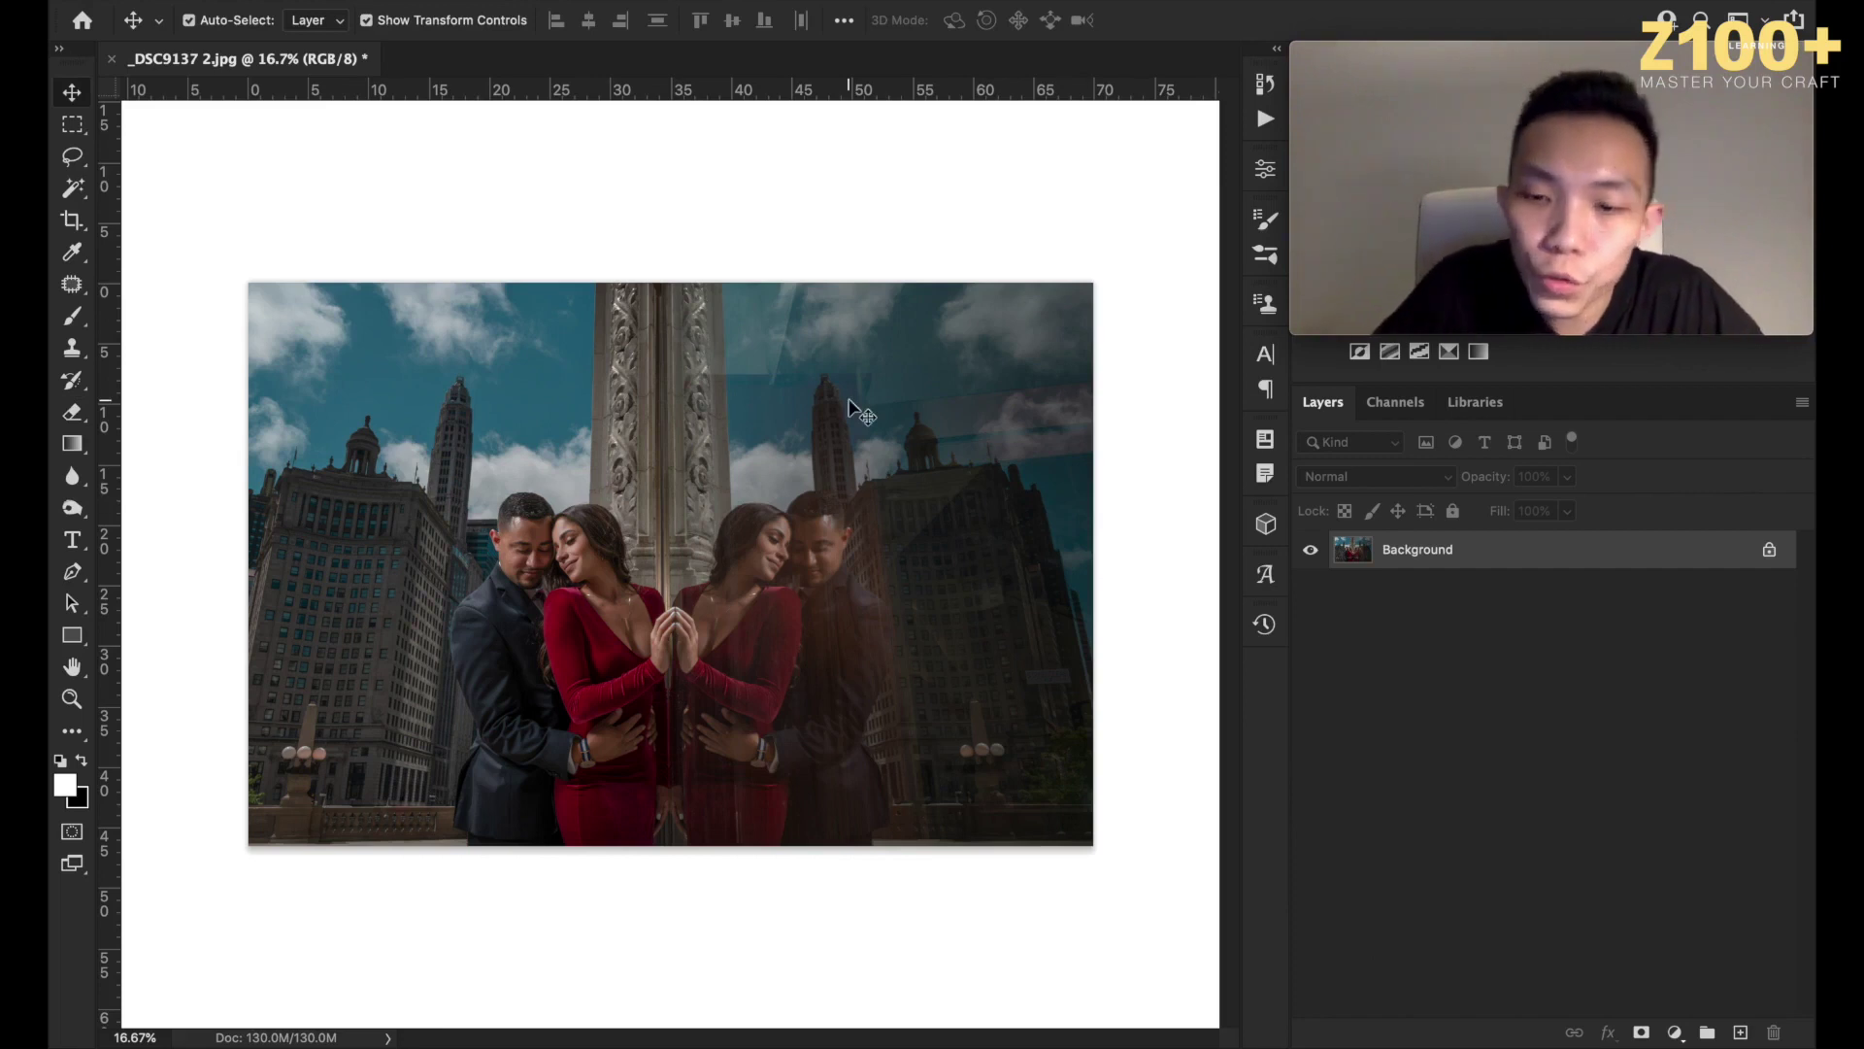
key(ctrl+plus)
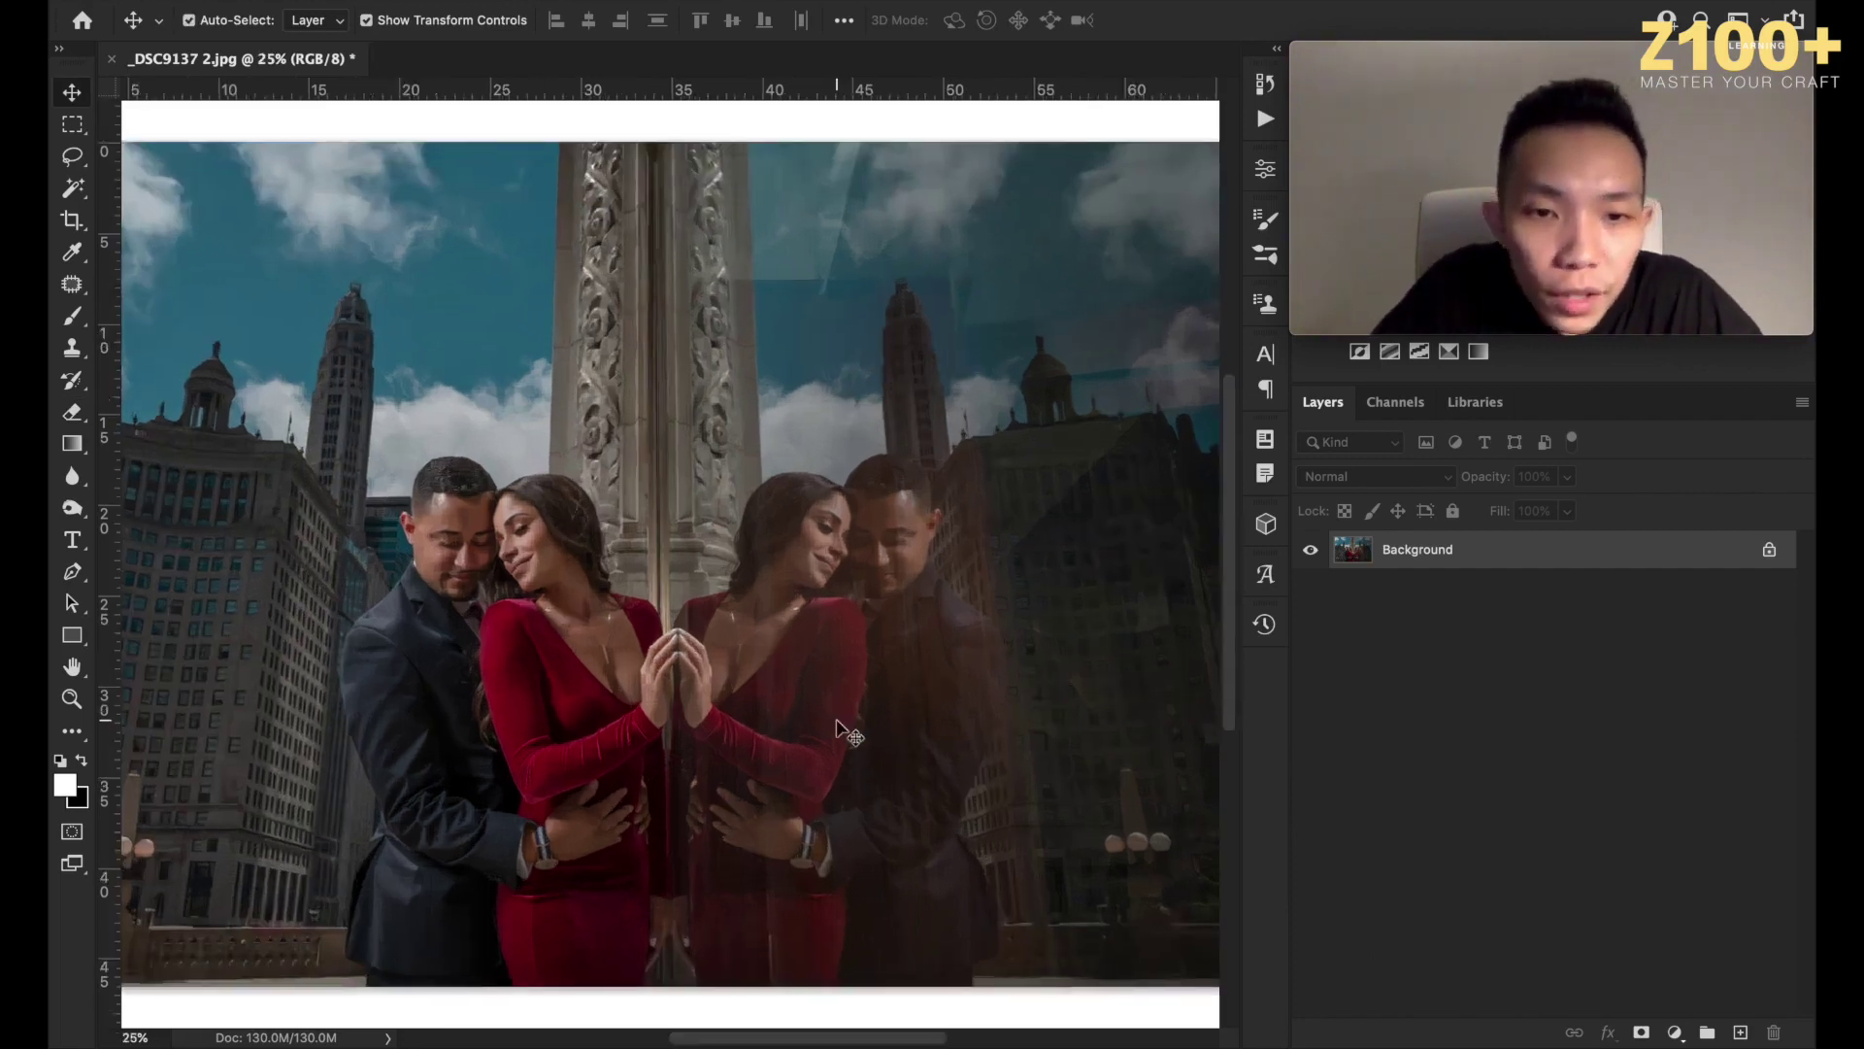
Add a Selective Color adjustment layer and set the Reds to -5% cyan and -5% yellow.
scroll(837, 728, down, 3)
scroll(656, 611, left, 3)
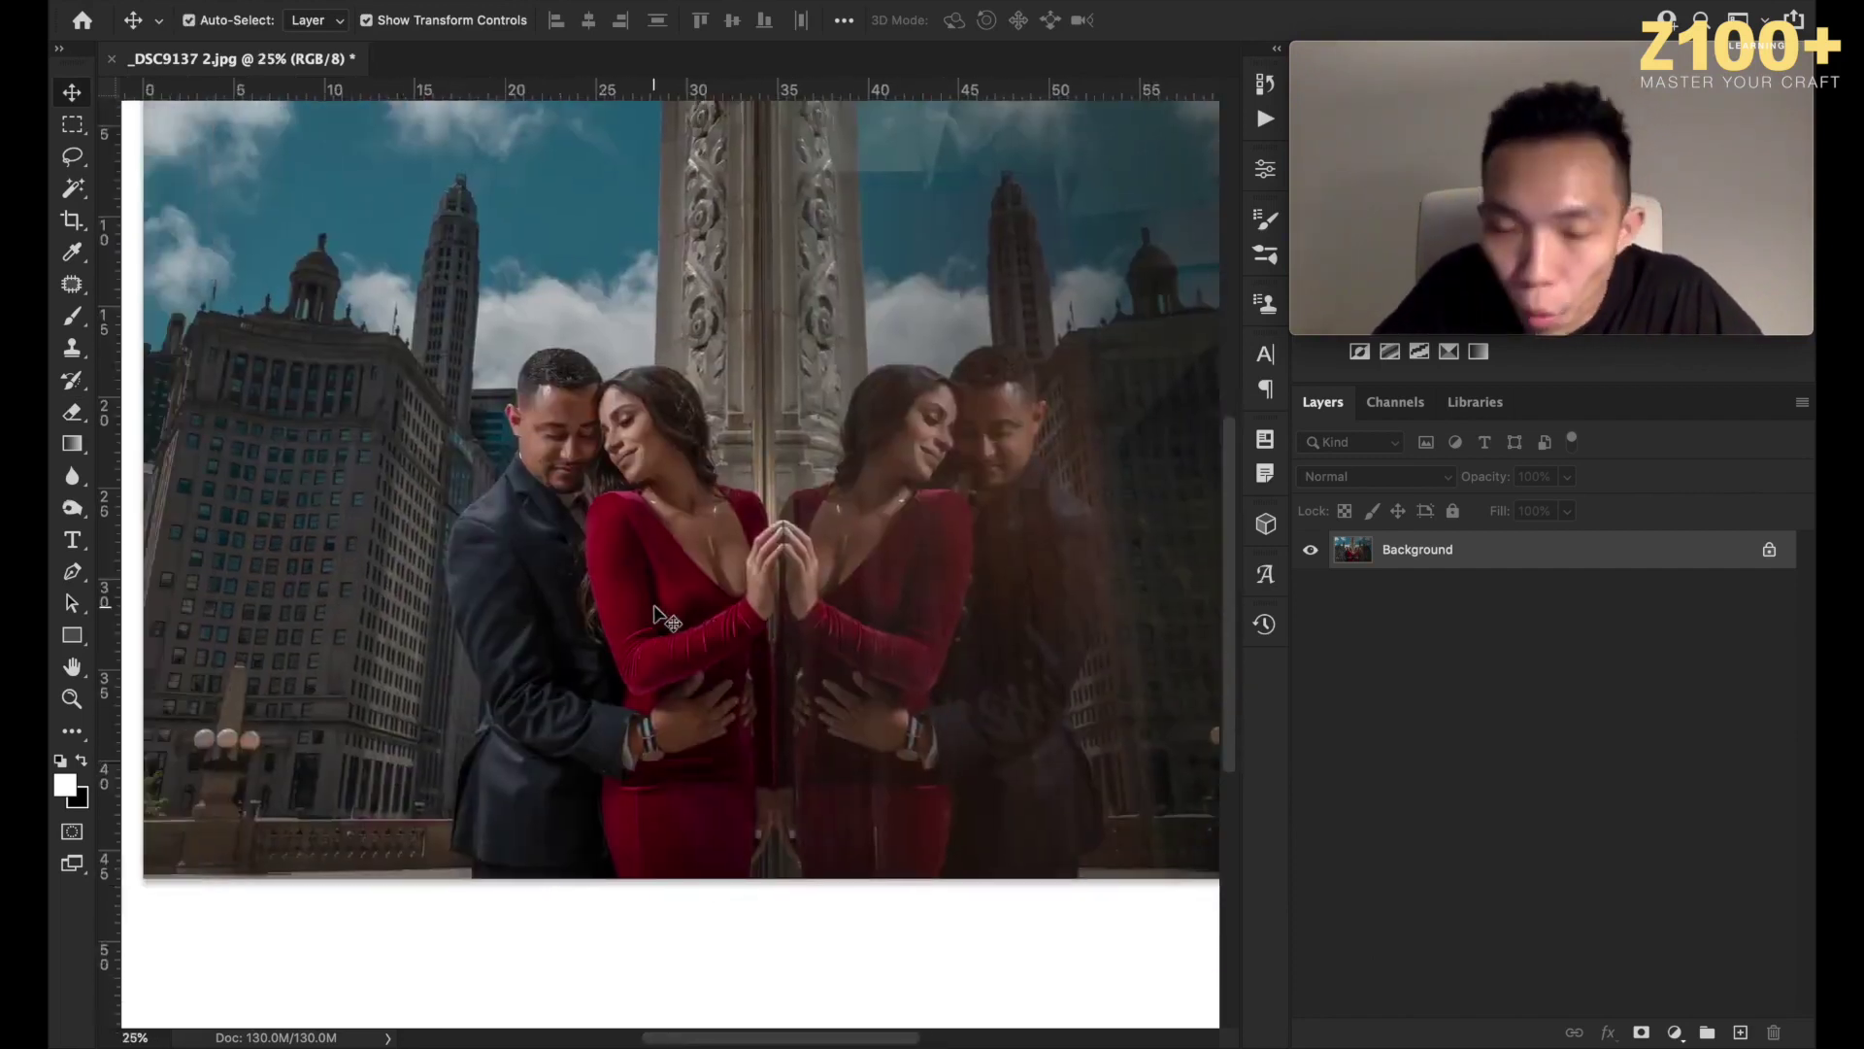
click(1673, 1032)
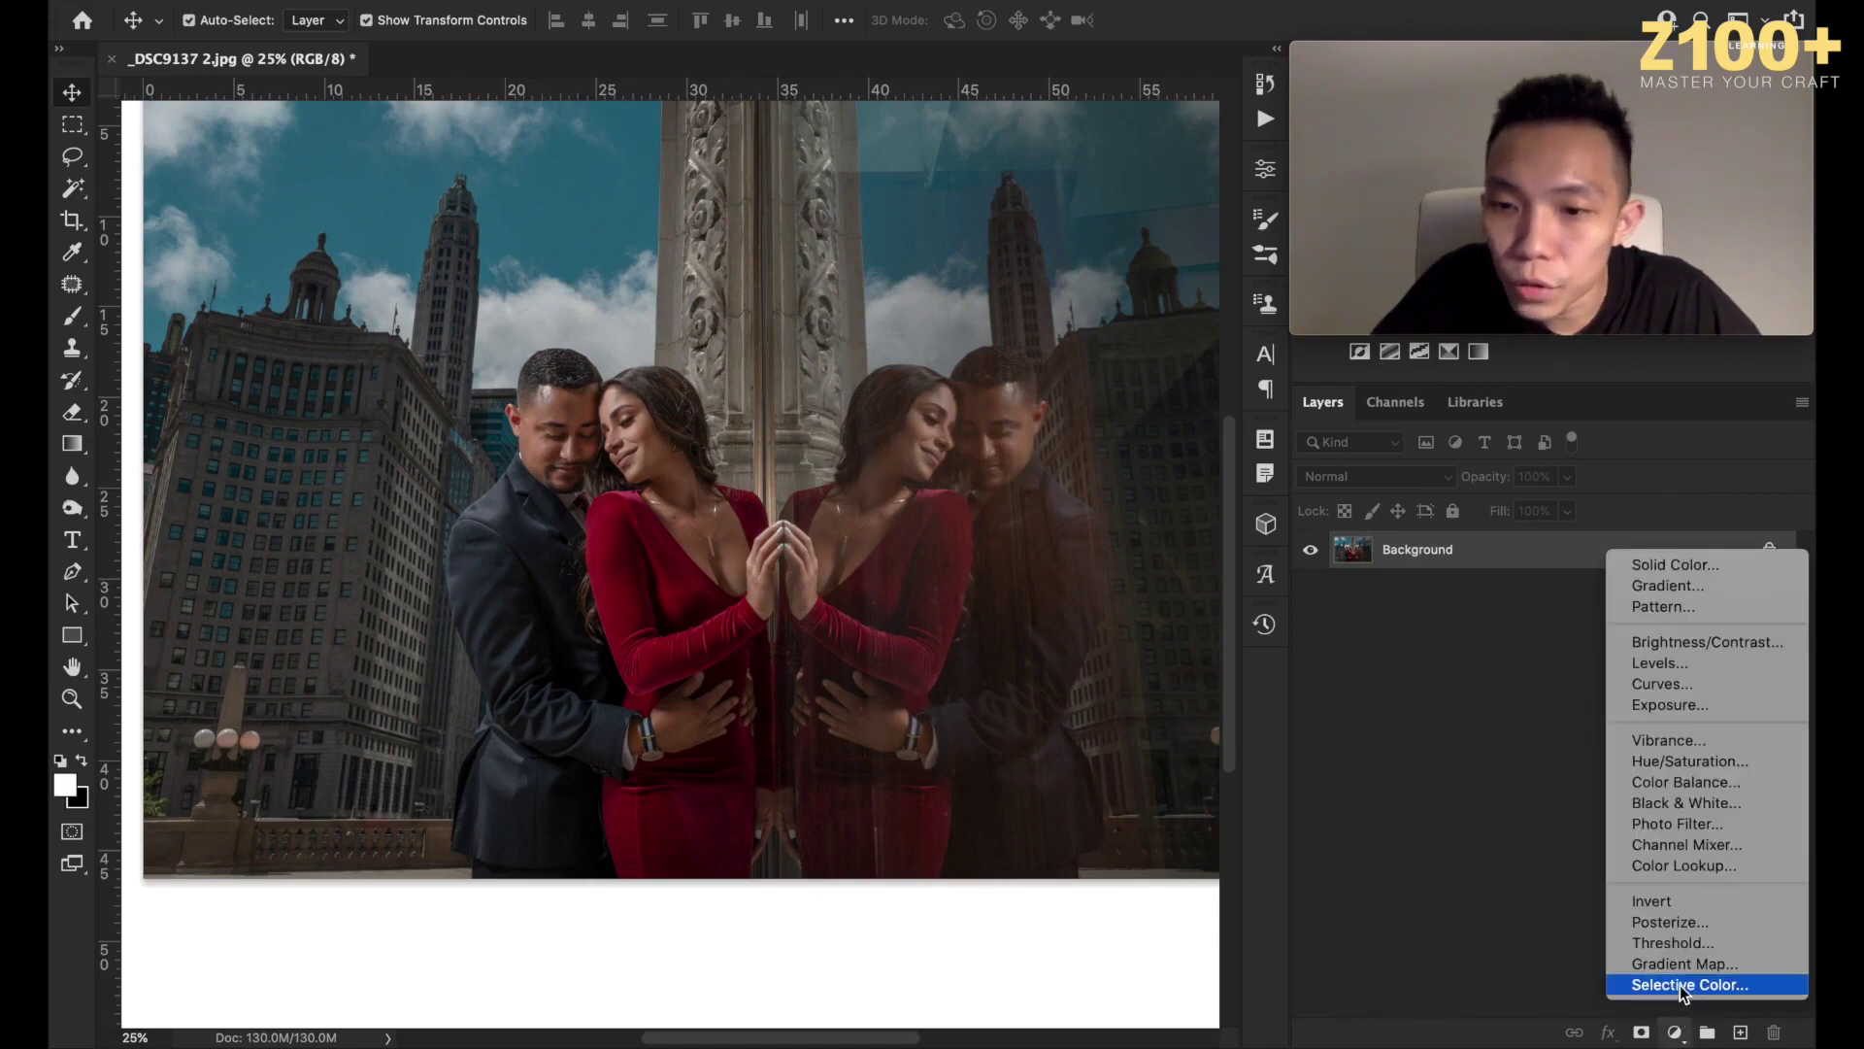
click(1683, 986)
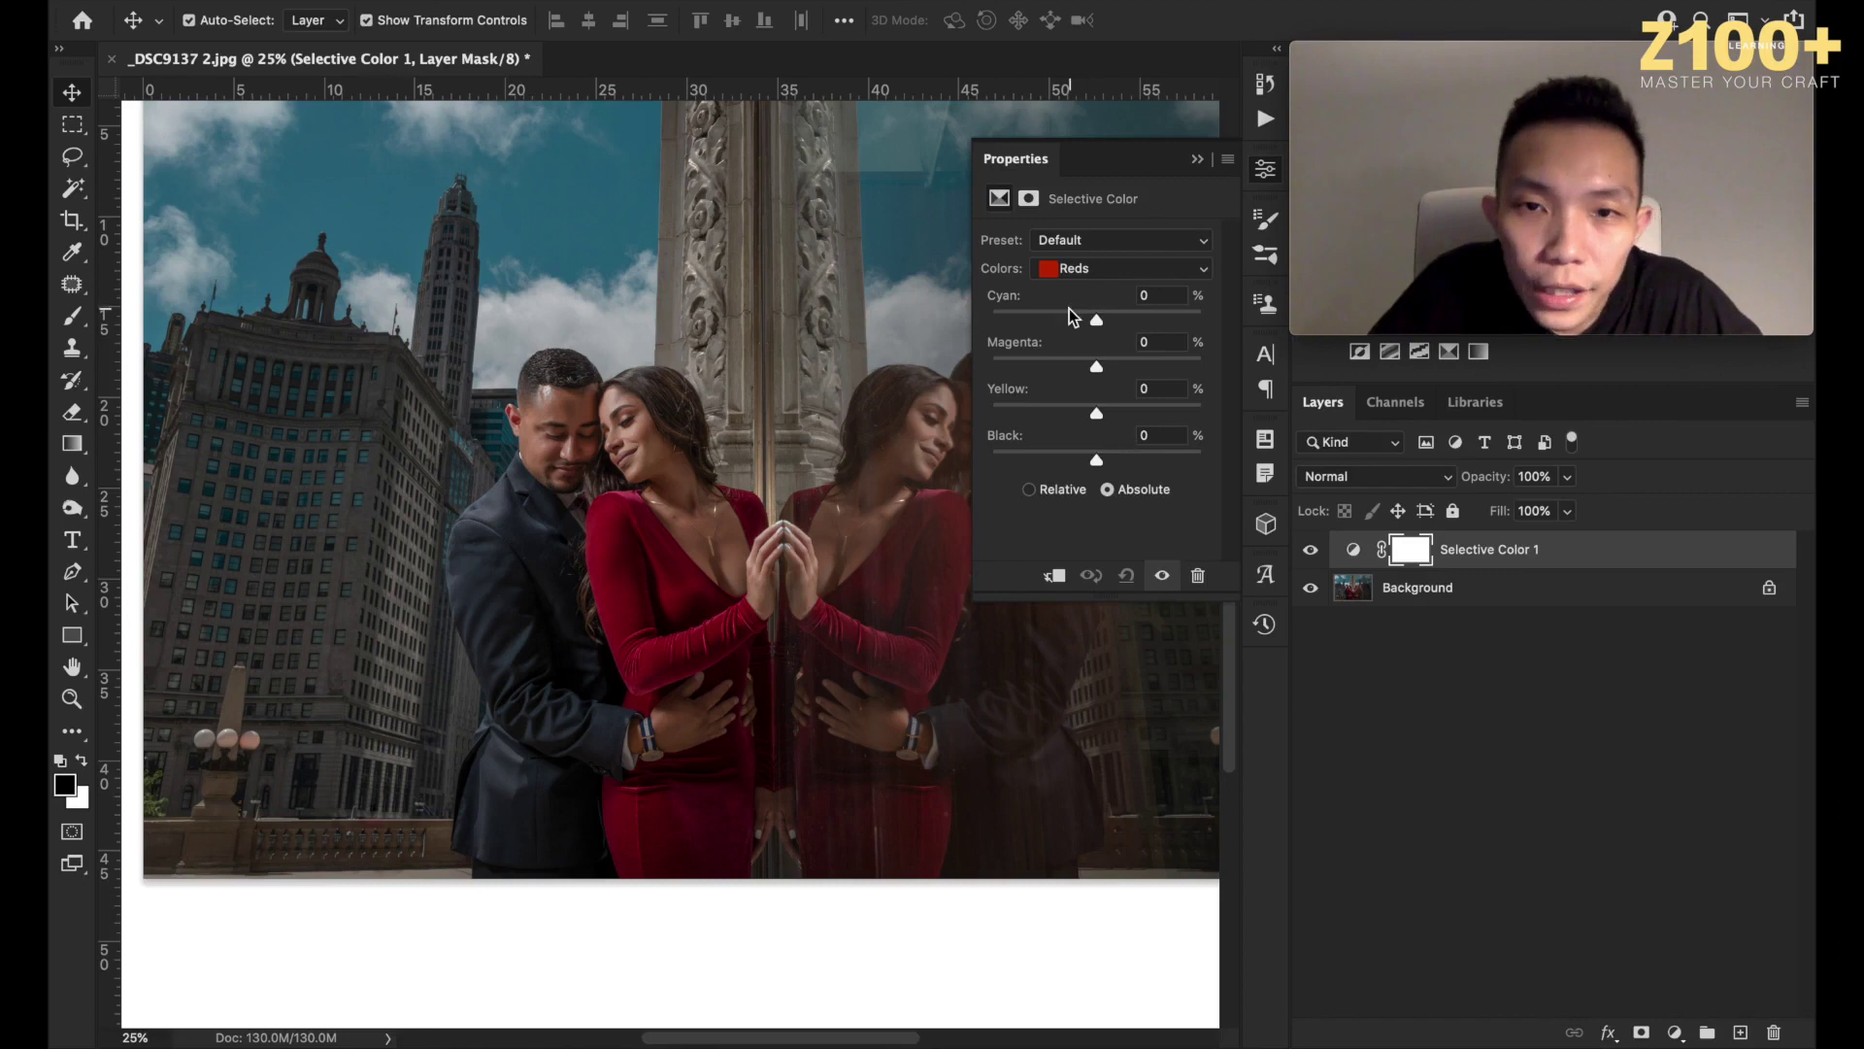
mouse_move(1065, 311)
mouse_down()
mouse_move(1125, 324)
mouse_move(1017, 322)
mouse_move(1145, 322)
mouse_move(980, 324)
mouse_move(1094, 318)
mouse_up()
click(1093, 319)
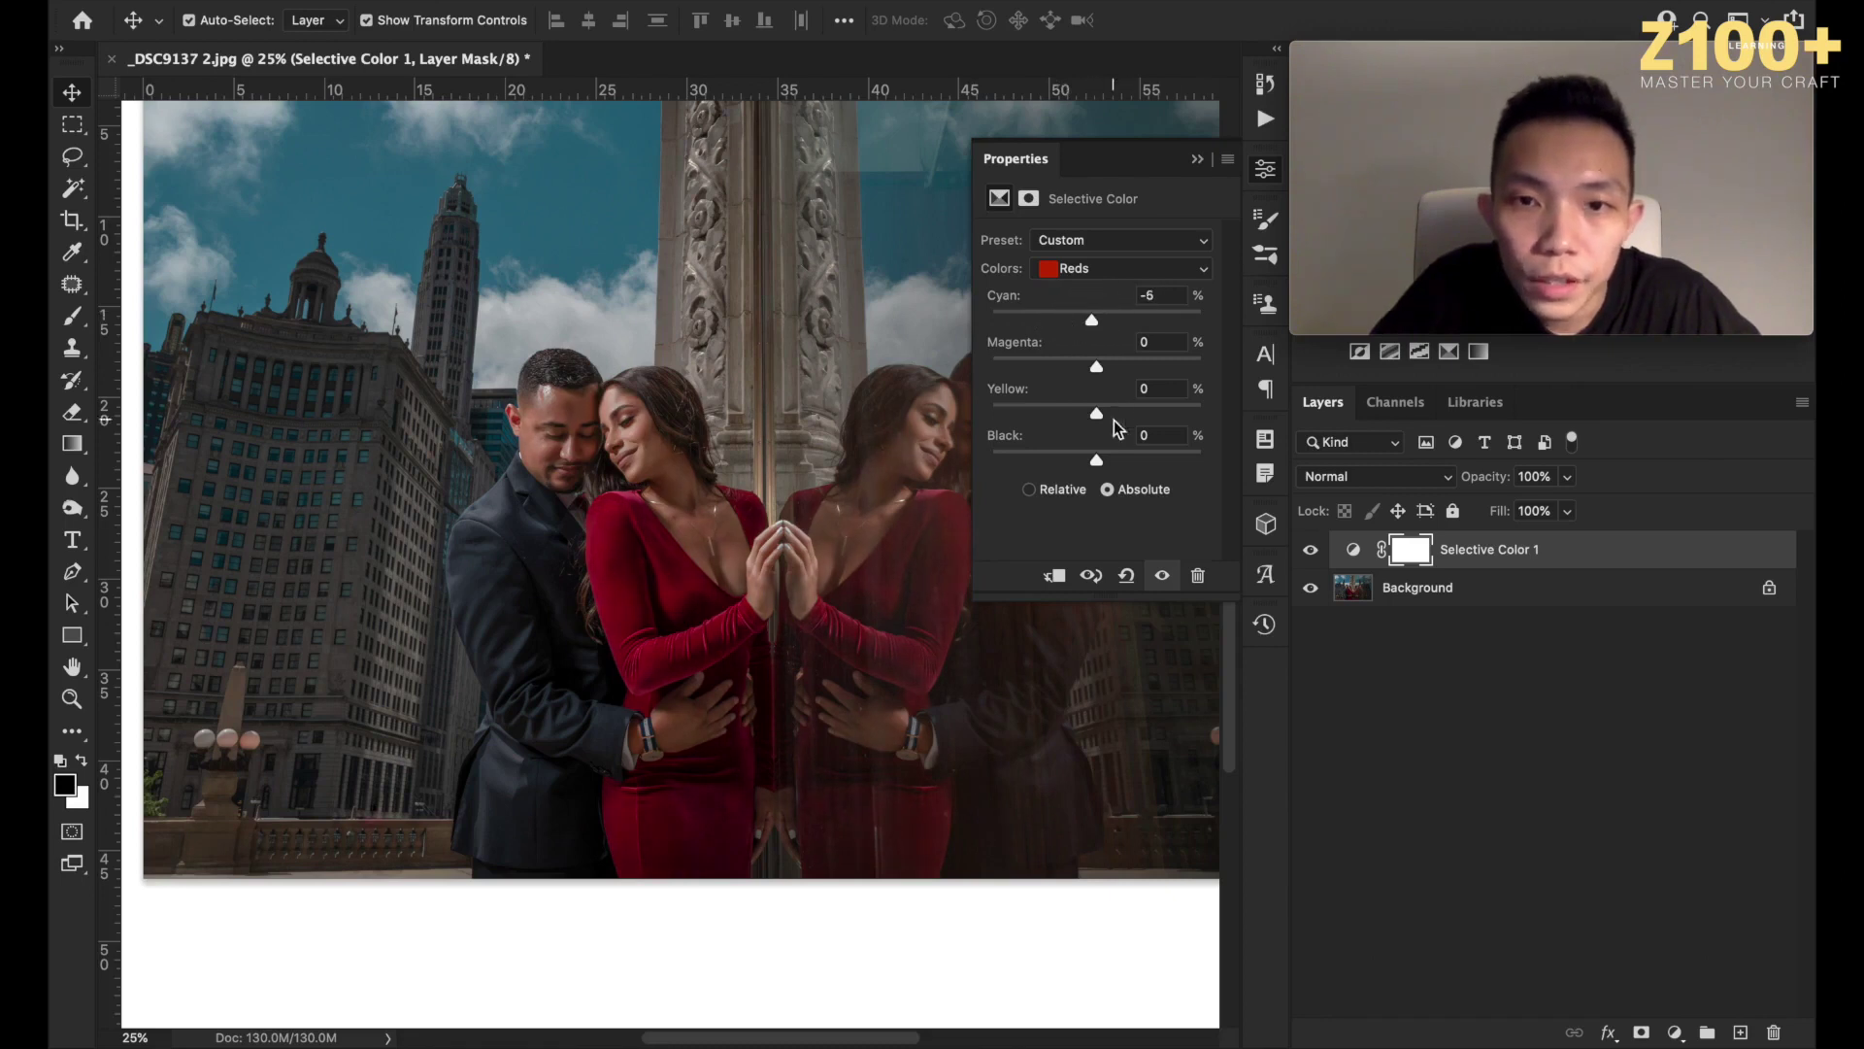
mouse_move(1078, 417)
mouse_down()
mouse_move(1169, 413)
mouse_move(1096, 418)
mouse_up()
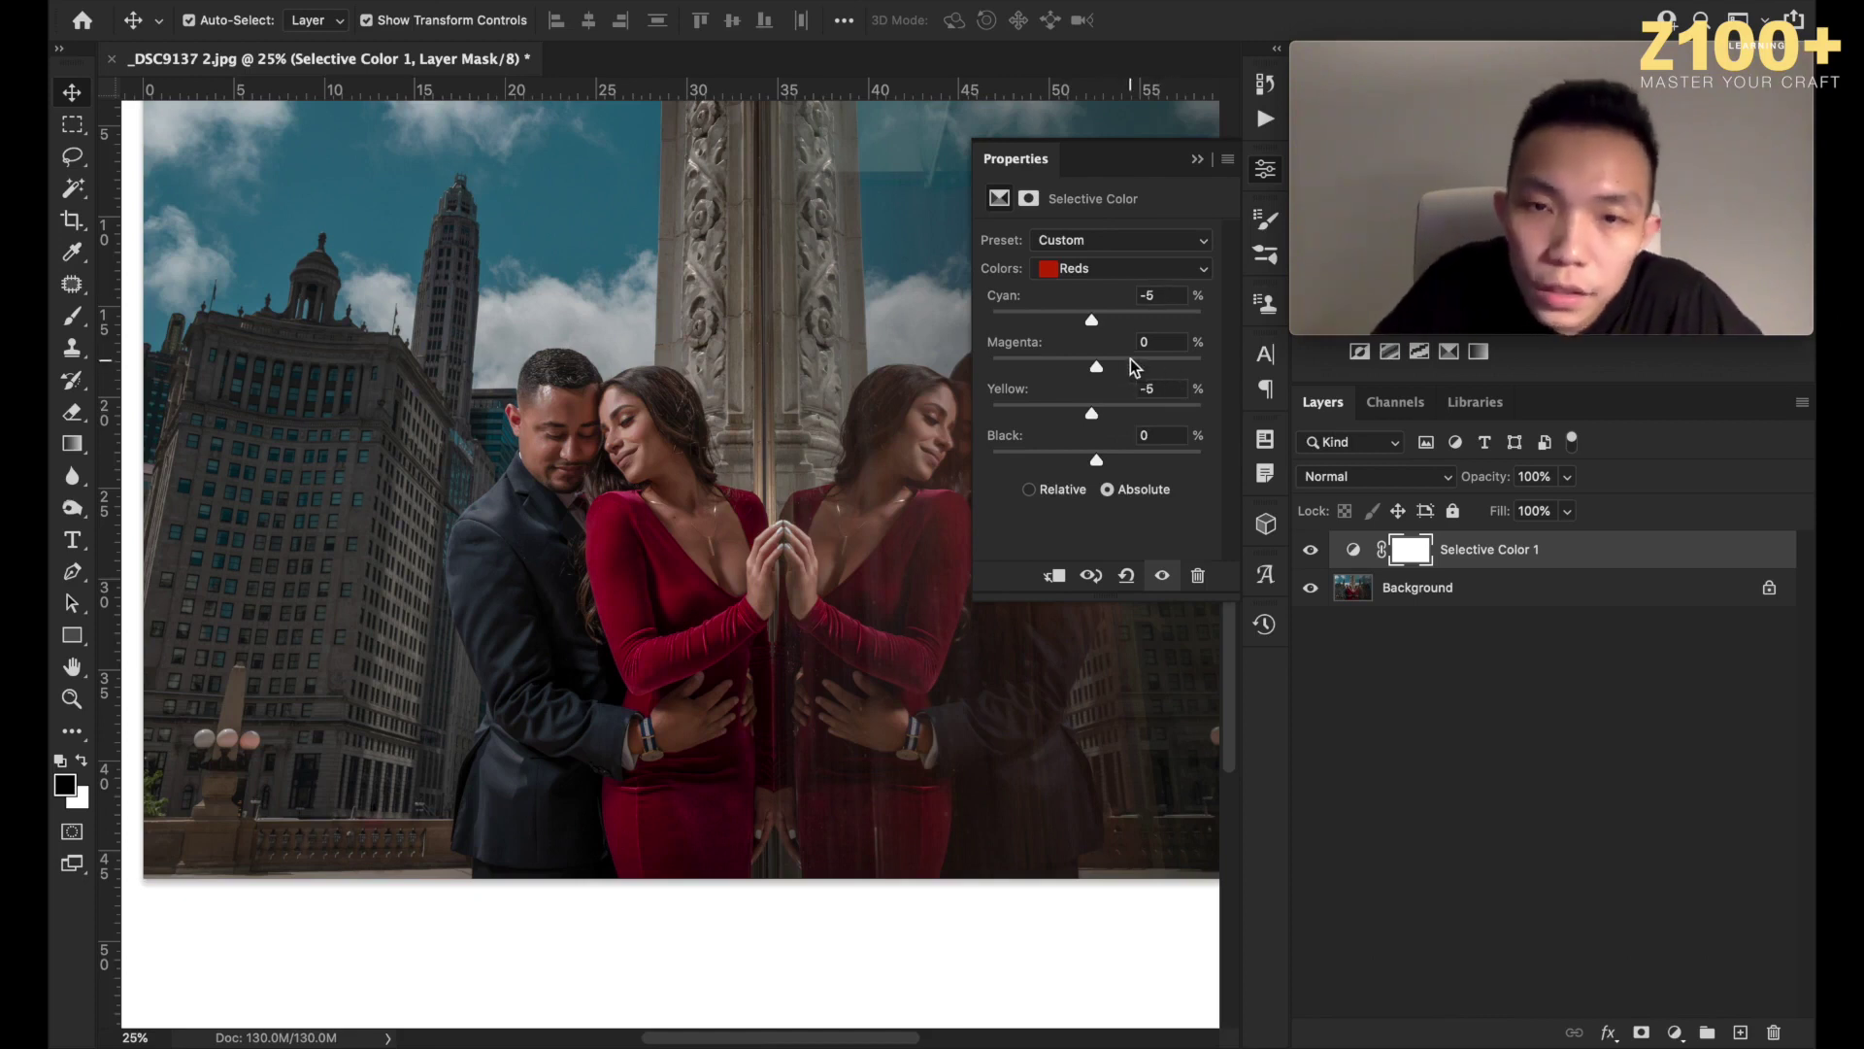
Set the Reds' black to +10% and close the adjustment's properties.
click(1120, 458)
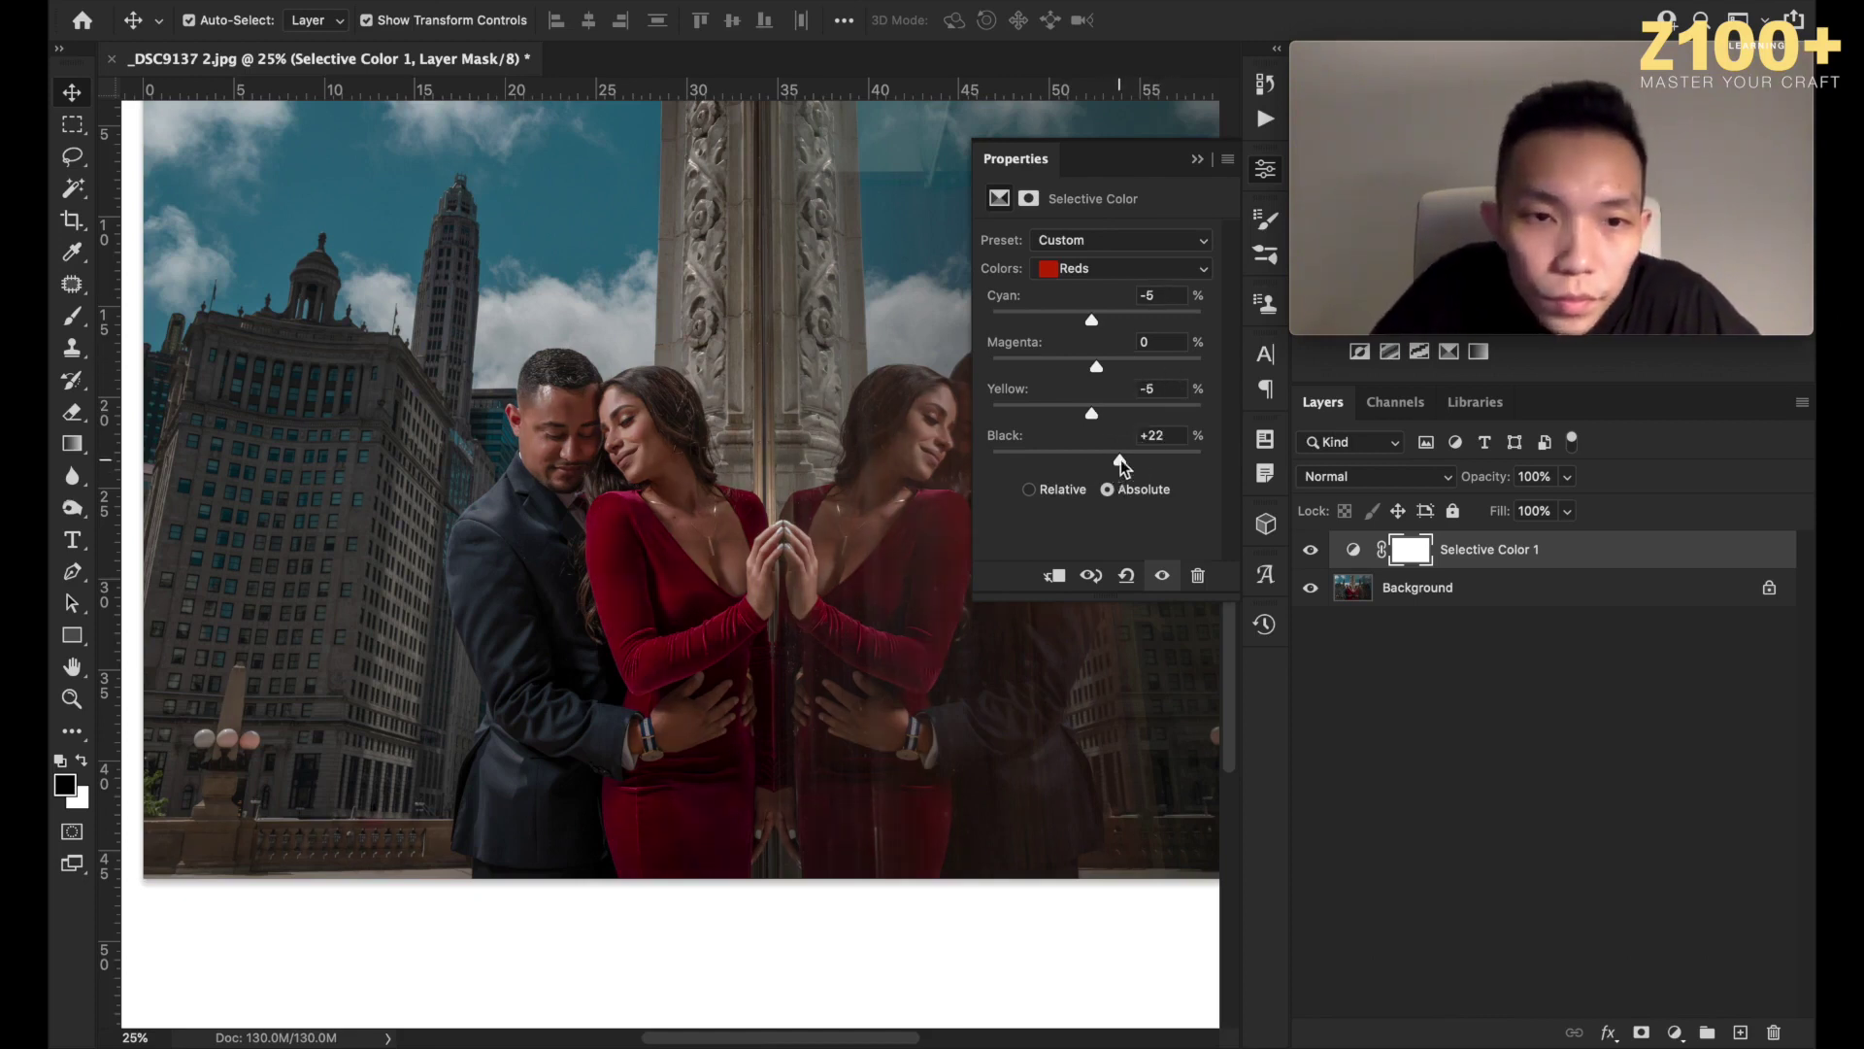
drag(1121, 465, 1079, 464)
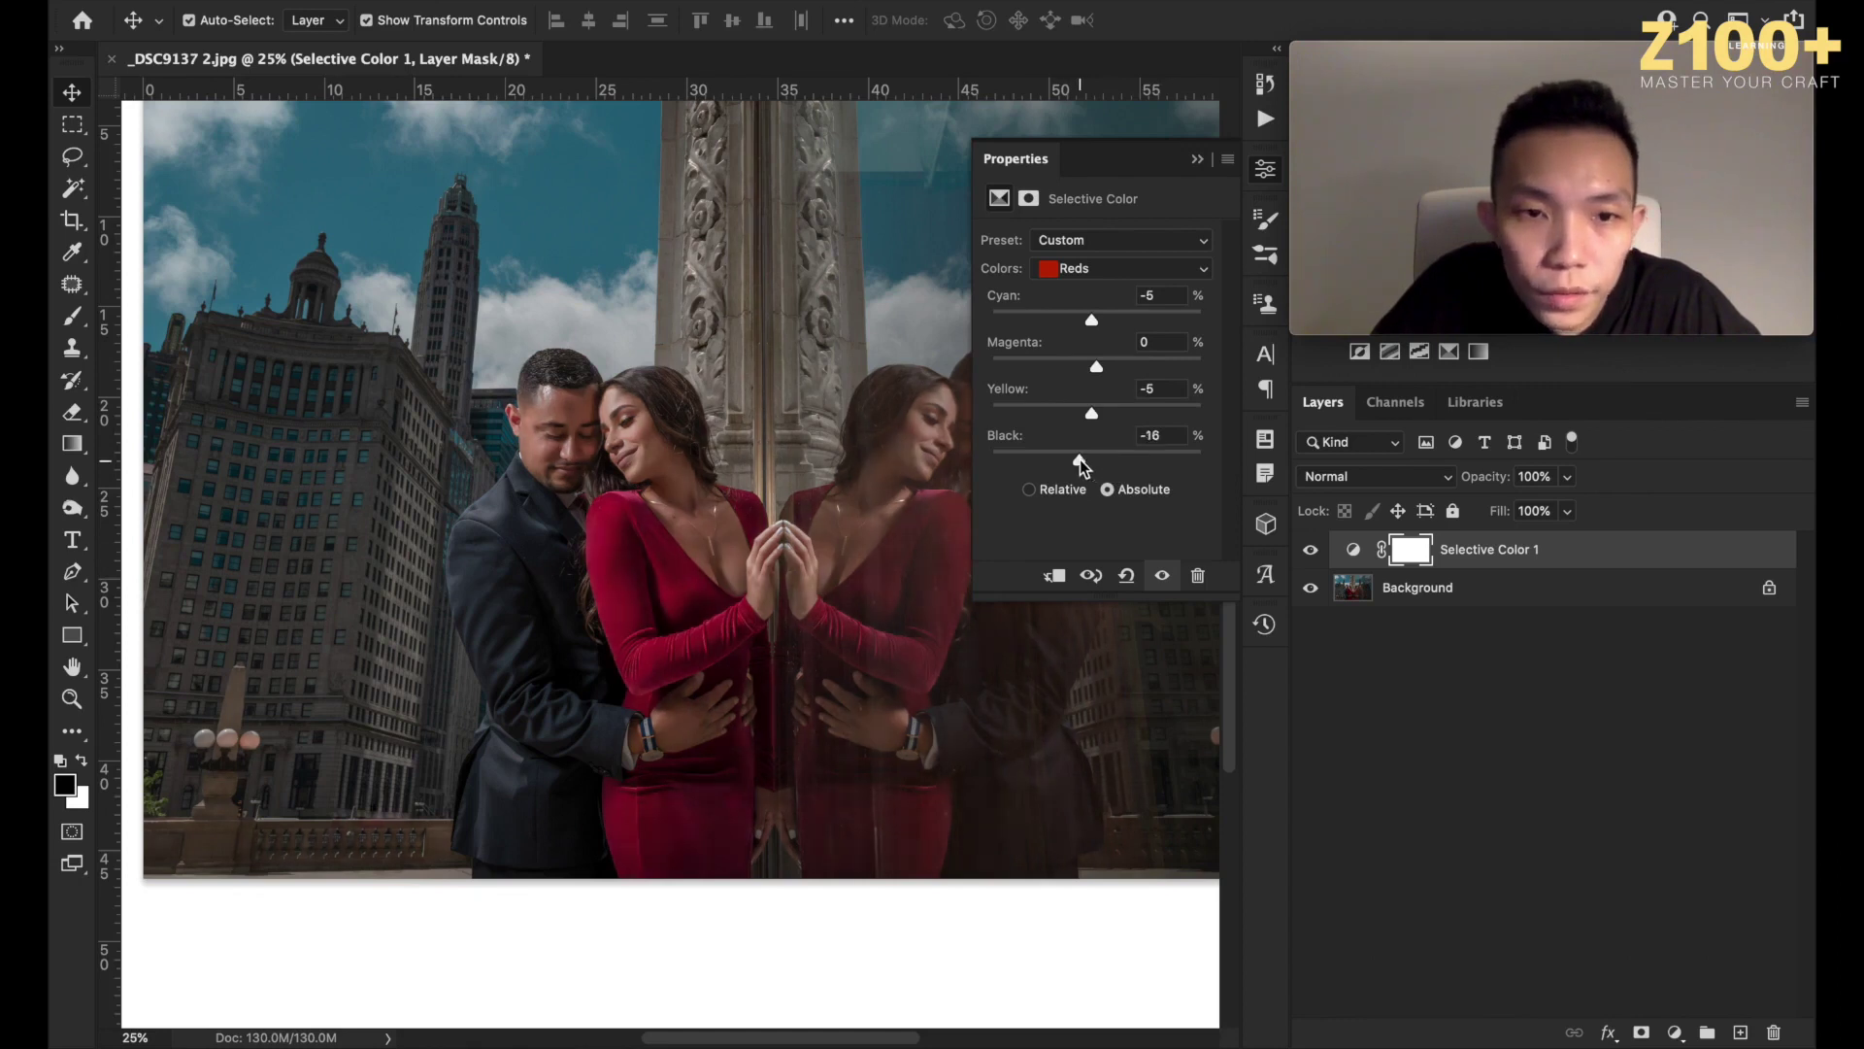
key(super+minus)
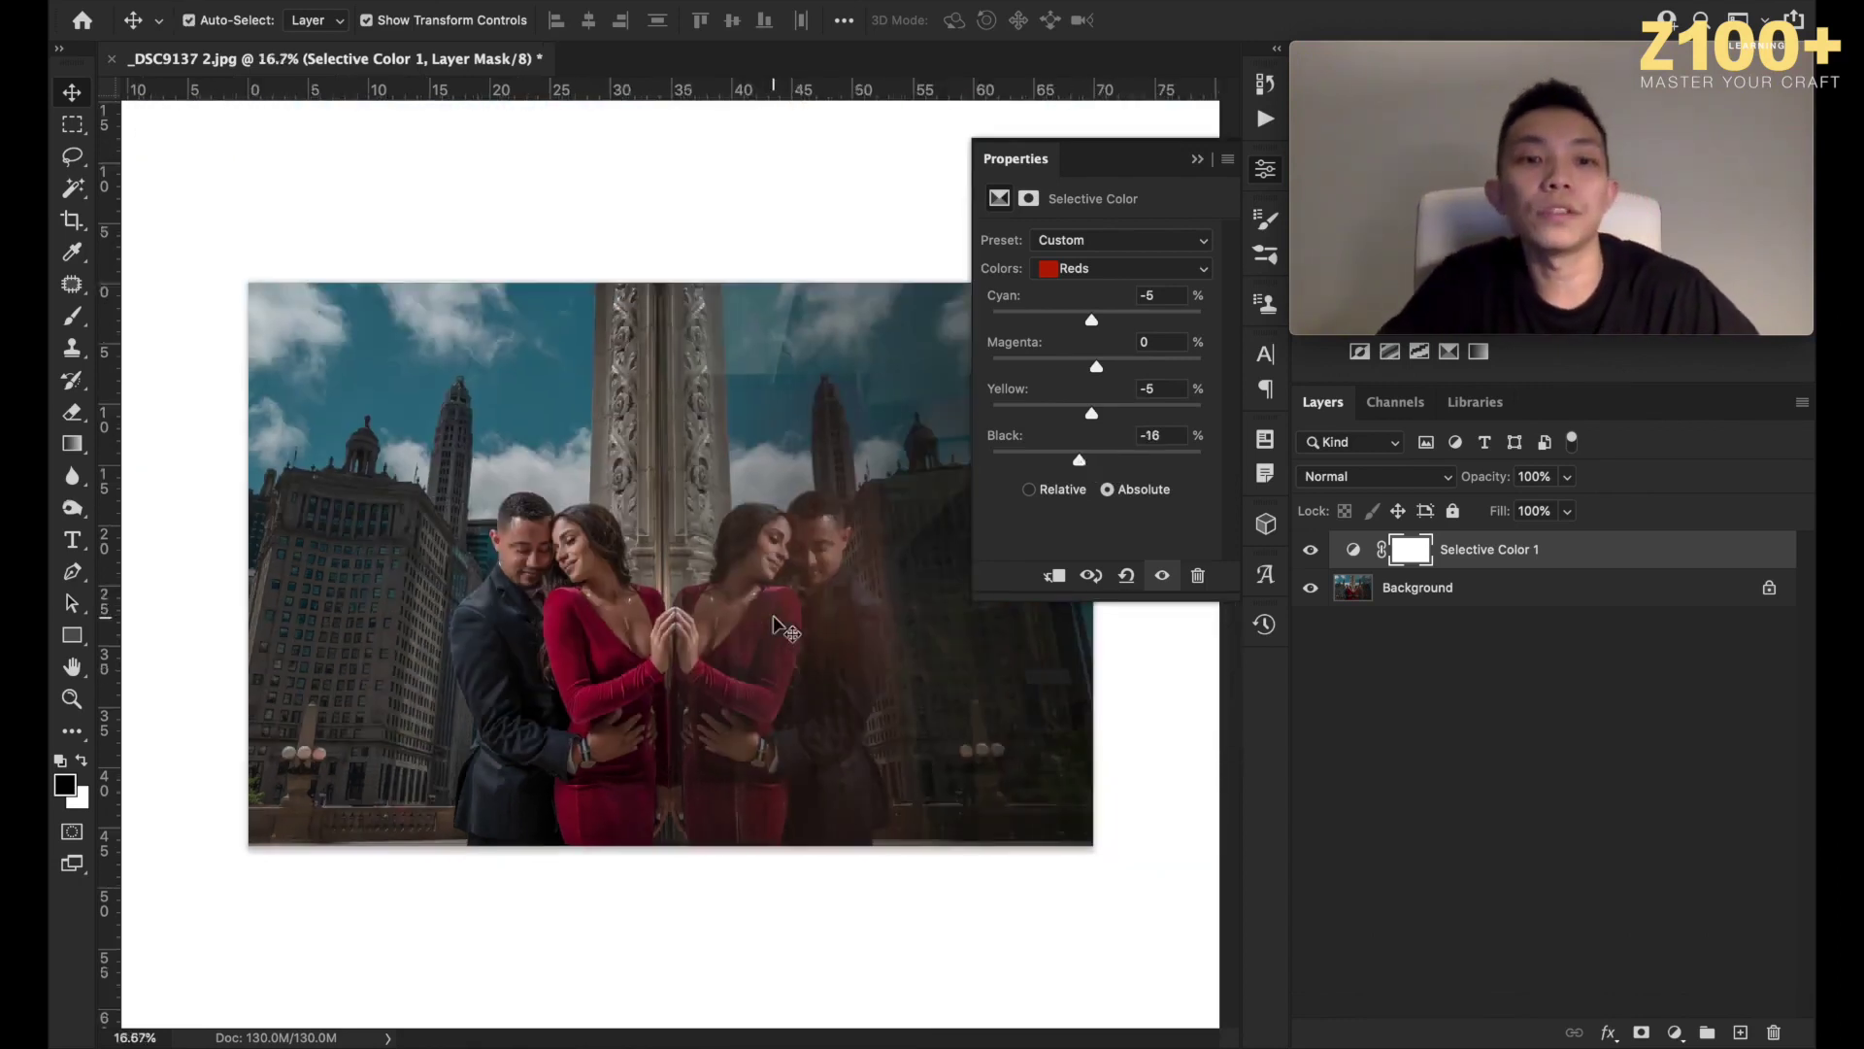
click(1098, 462)
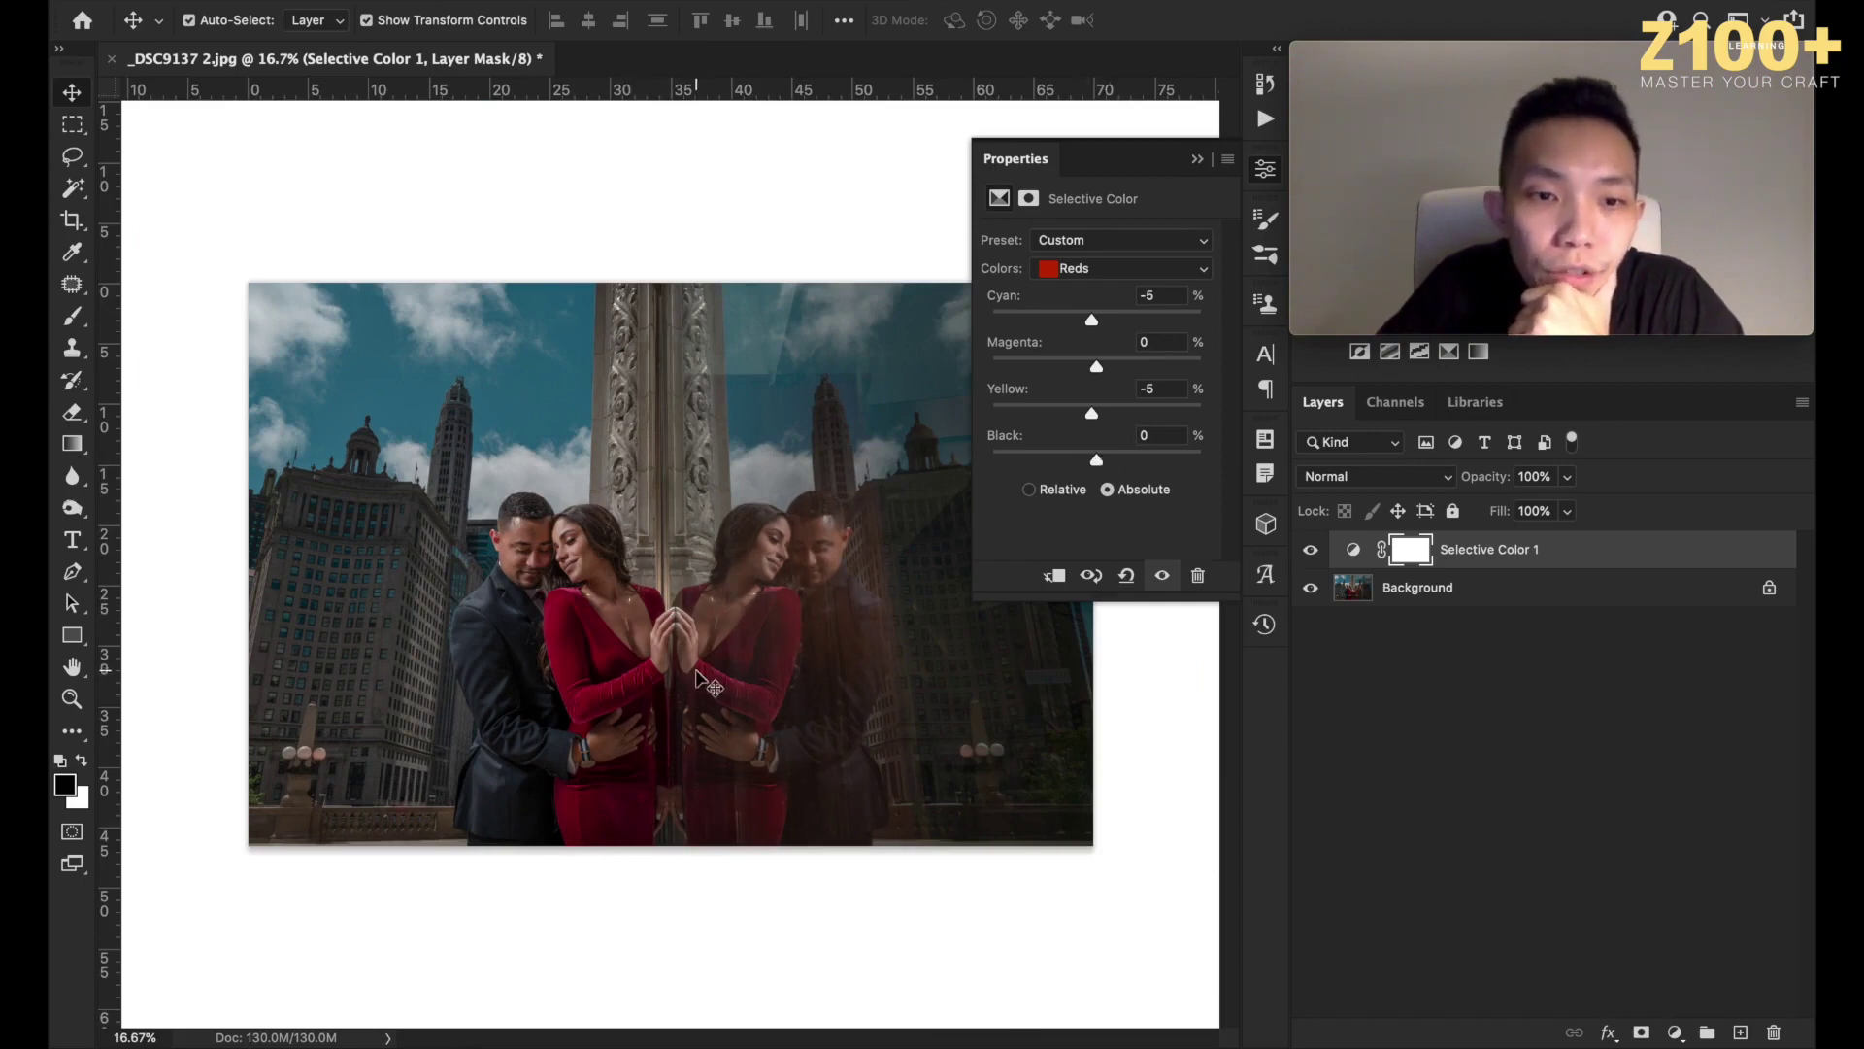
click(1117, 454)
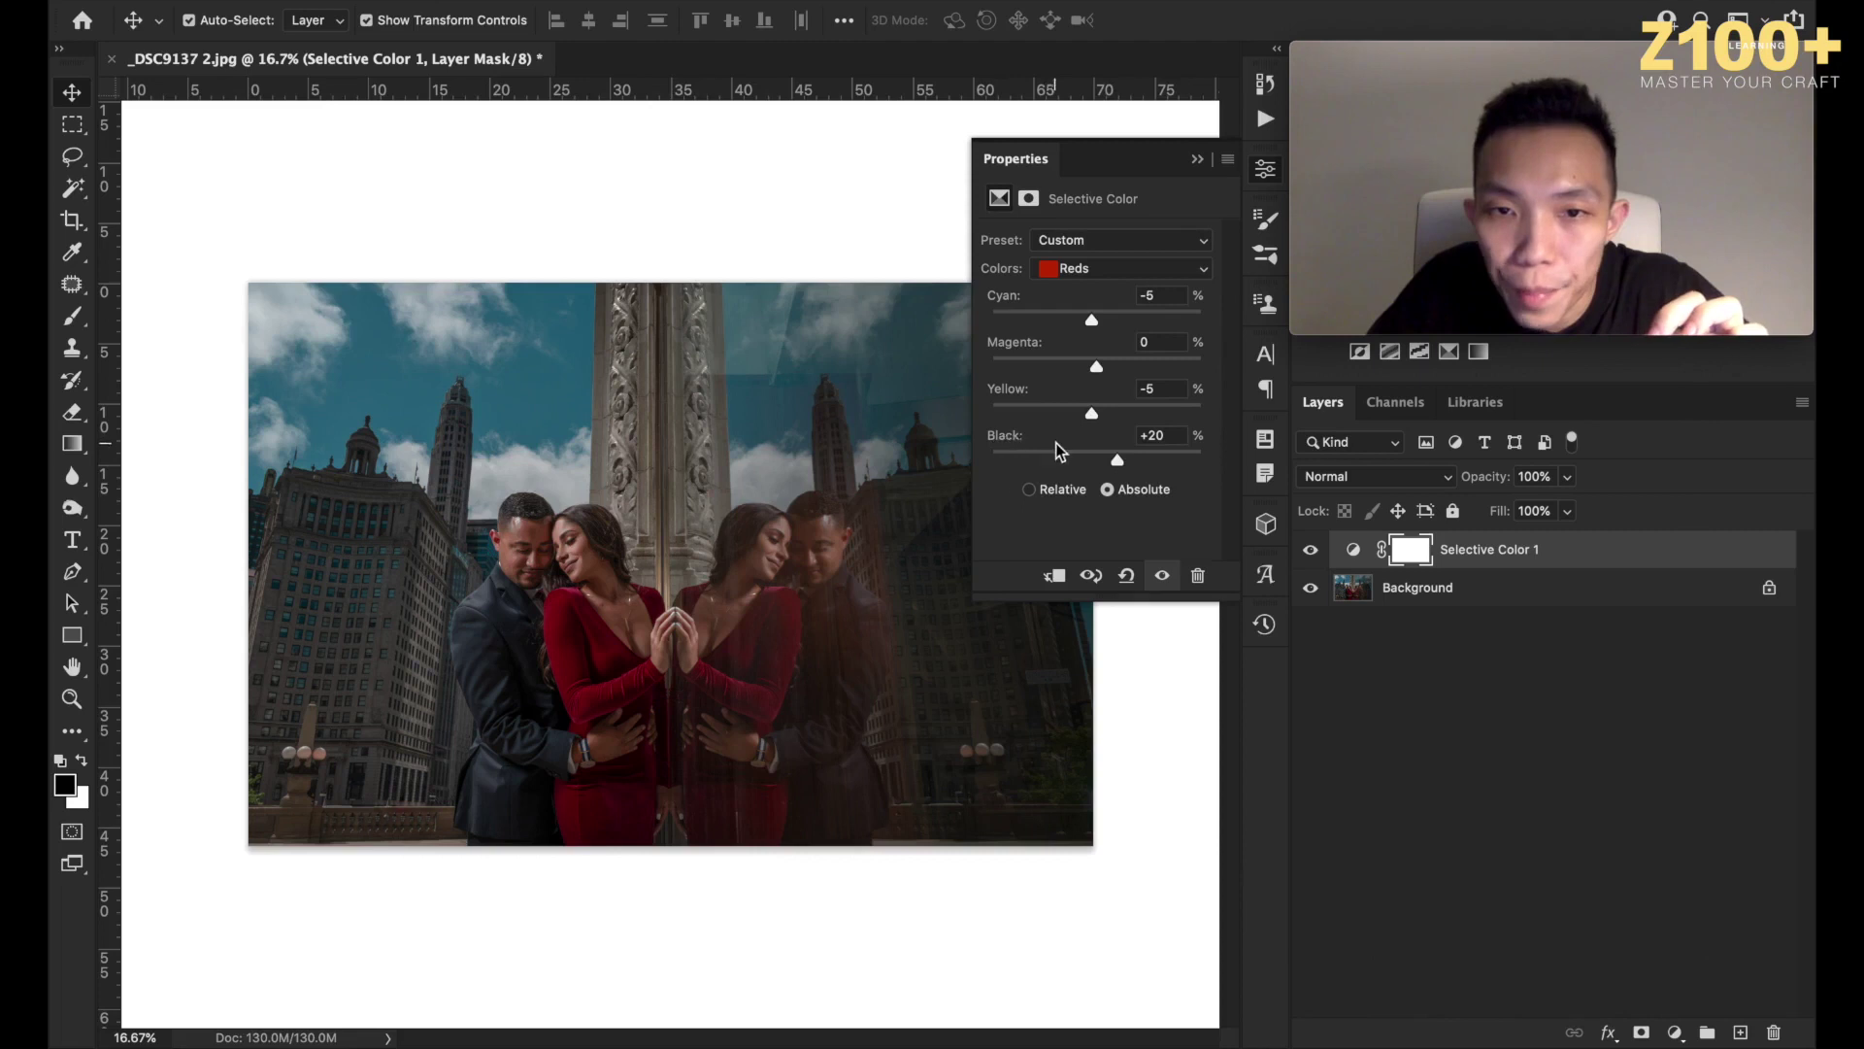
drag(1117, 458, 1113, 458)
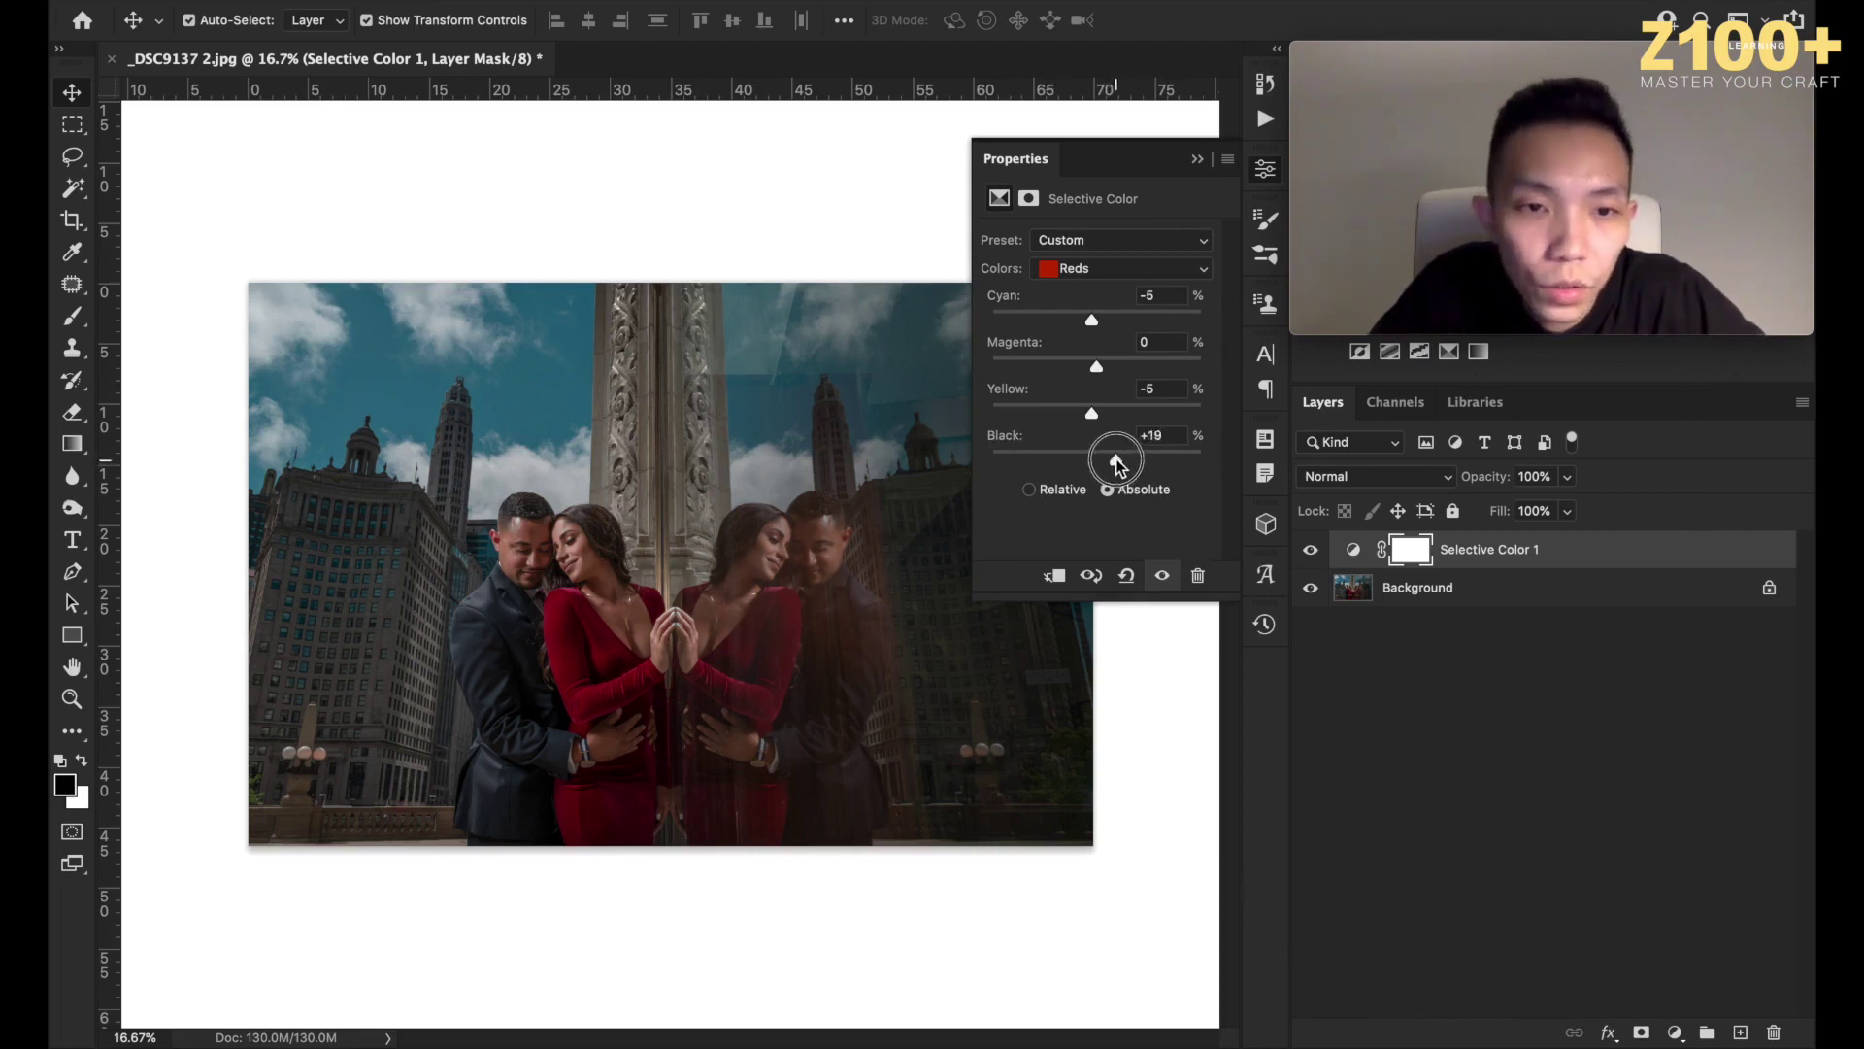
mouse_move(1117, 465)
mouse_down()
mouse_move(1091, 462)
mouse_move(1111, 466)
mouse_up()
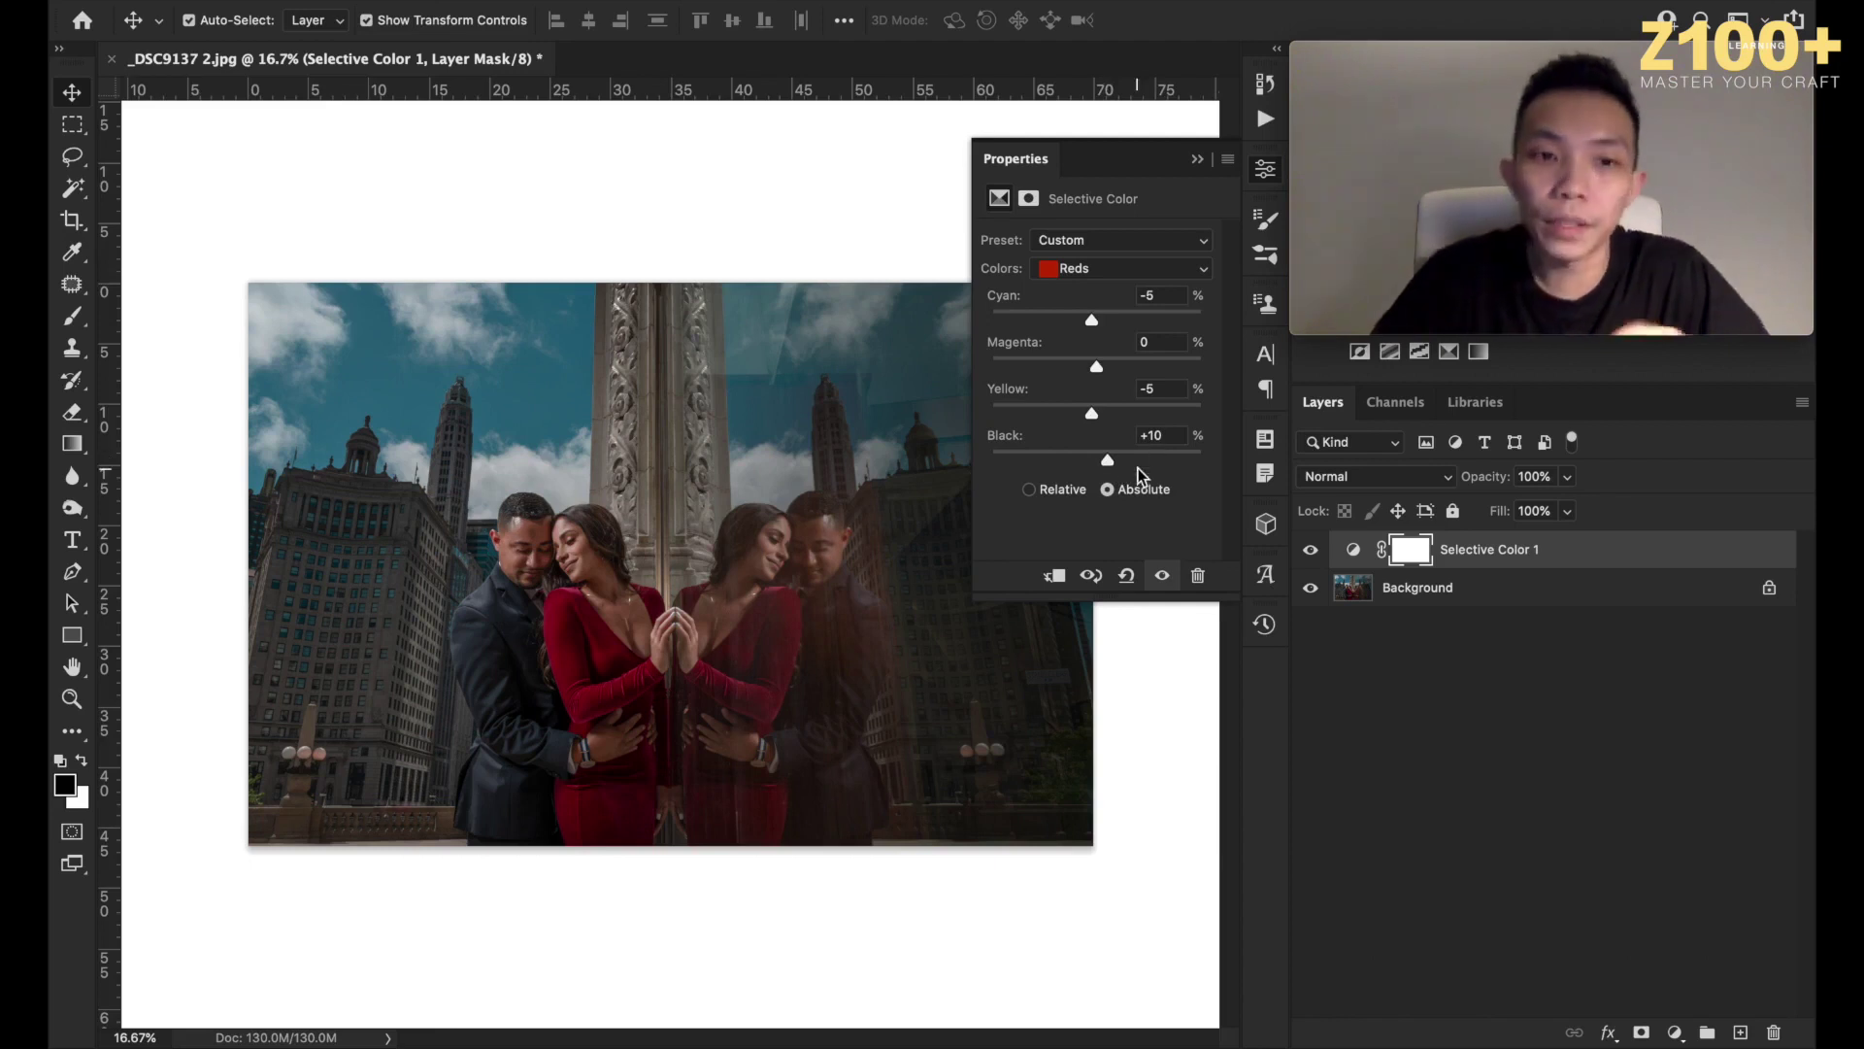
click(1272, 163)
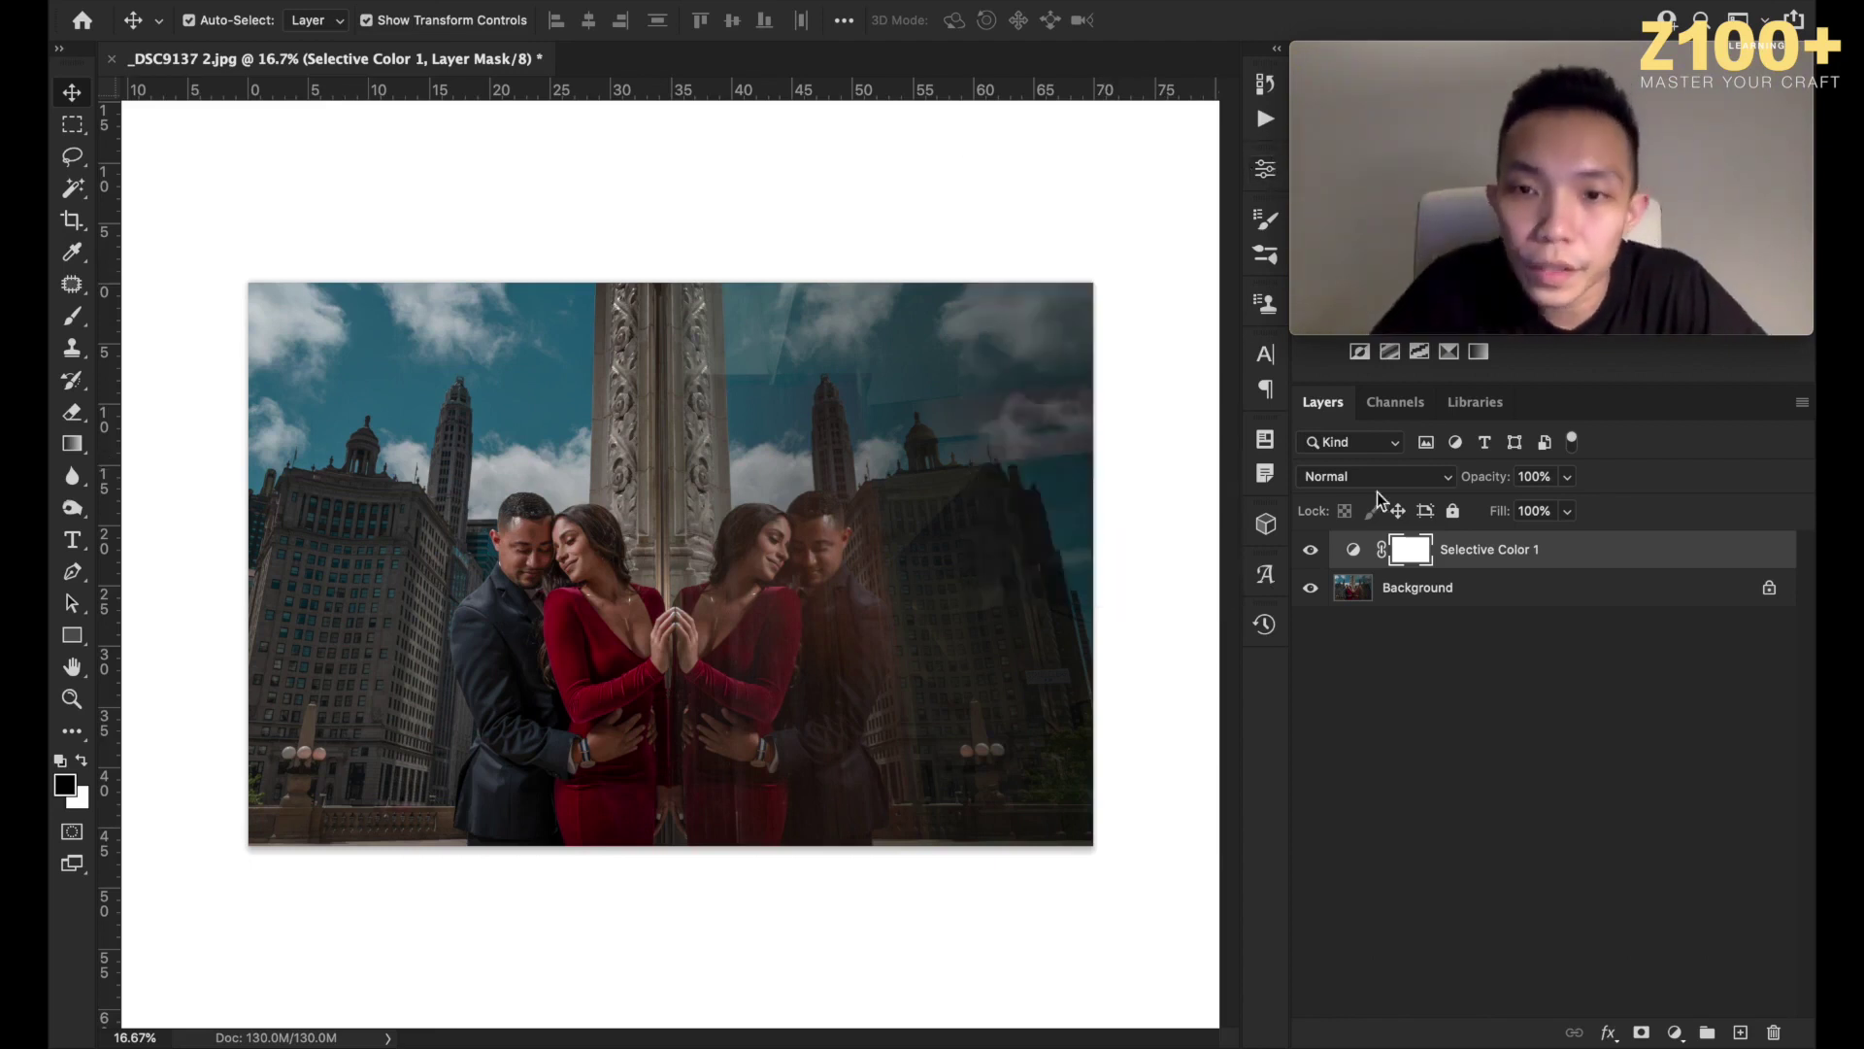
Compare the photo with and without the Selective Color adjustment, and merge it into the Background.
click(1312, 551)
click(1312, 552)
click(1312, 552)
click(1311, 551)
click(1311, 551)
click(1312, 551)
click(1311, 552)
click(1311, 551)
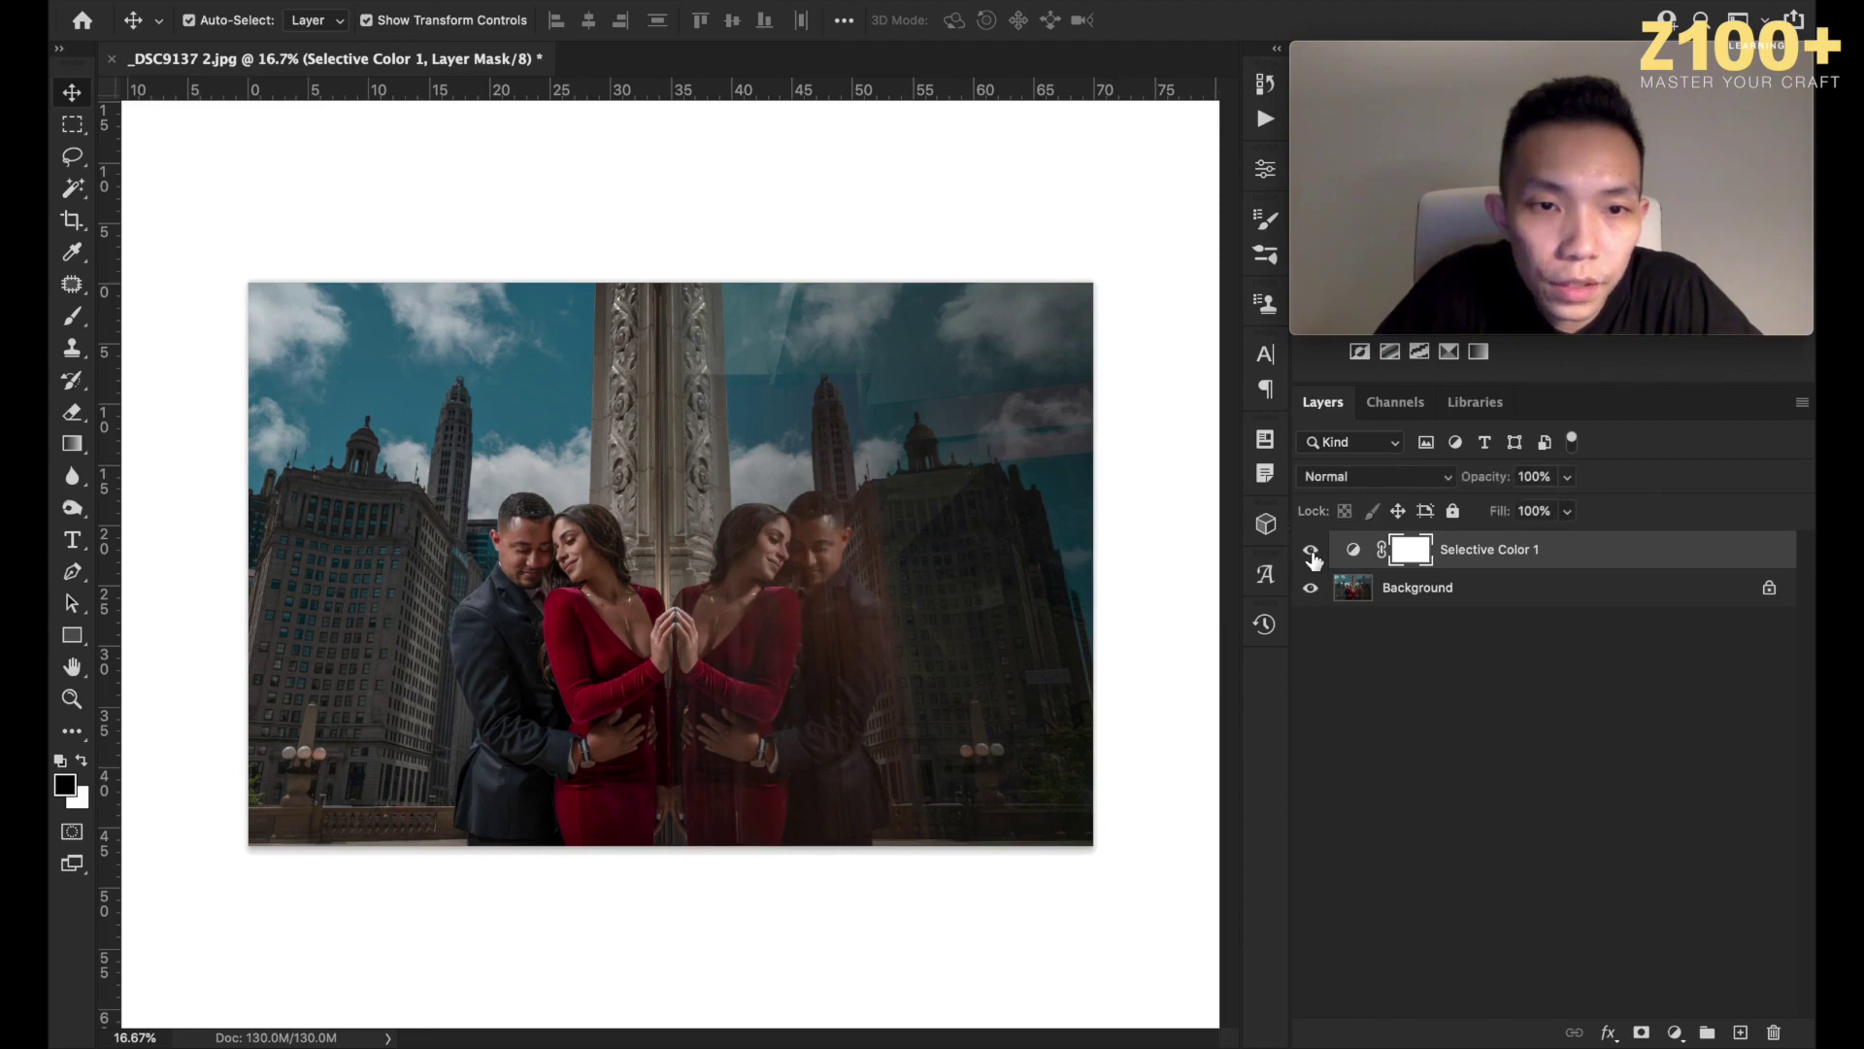
click(1458, 586)
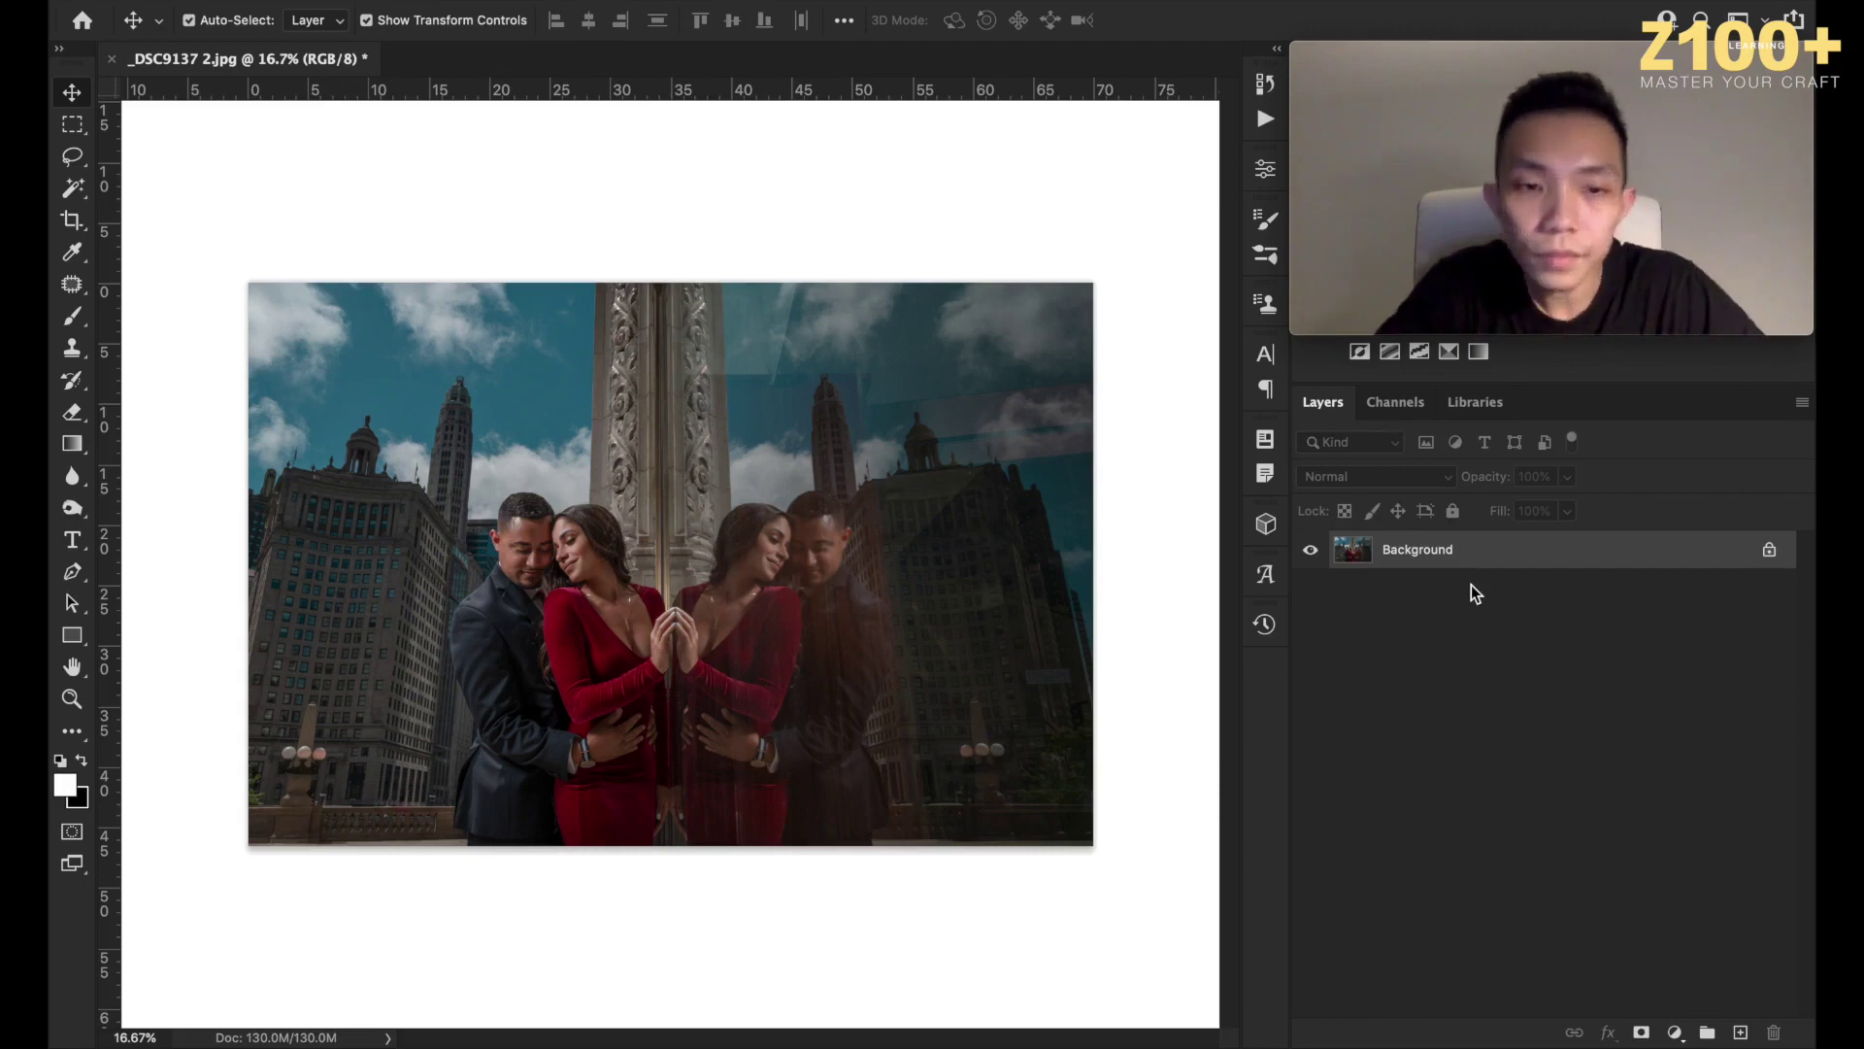
Duplicate the Background layer and set the copy's blend mode to Linear Dodge (Add).
key(super+equal)
key(super+equal)
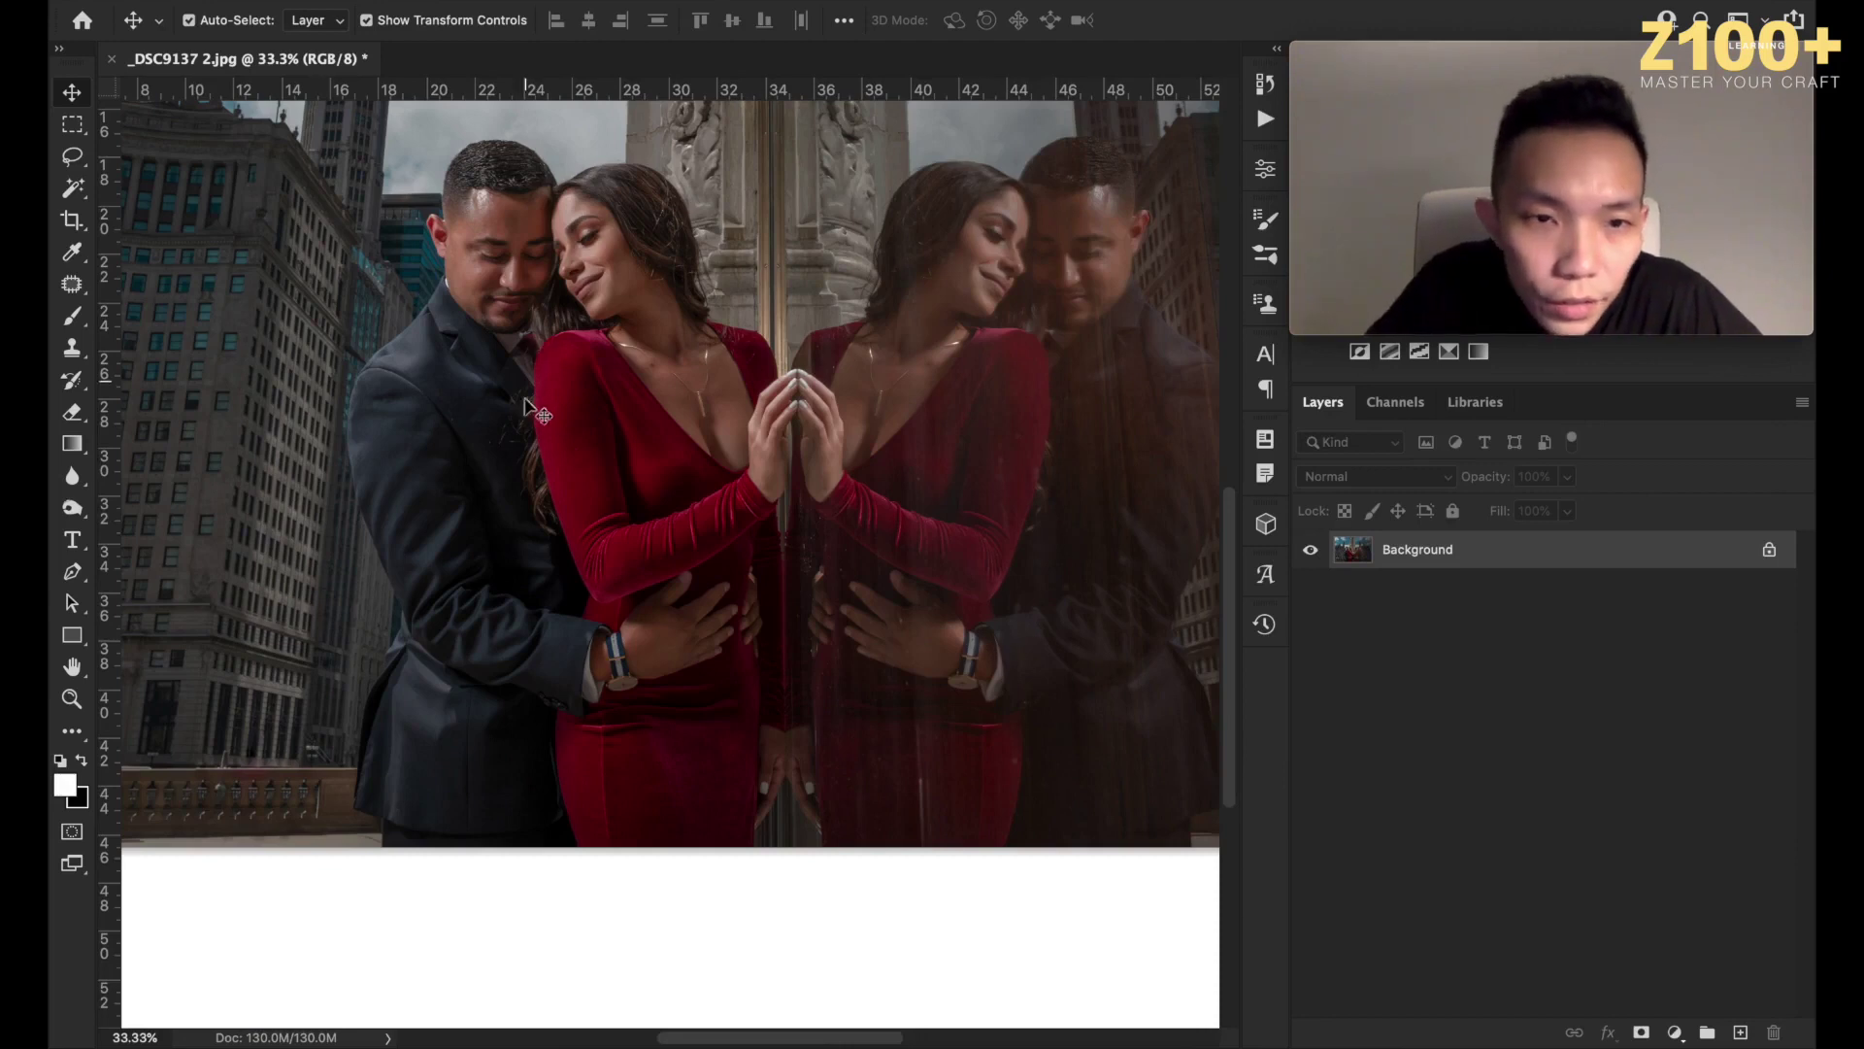
key(super+minus)
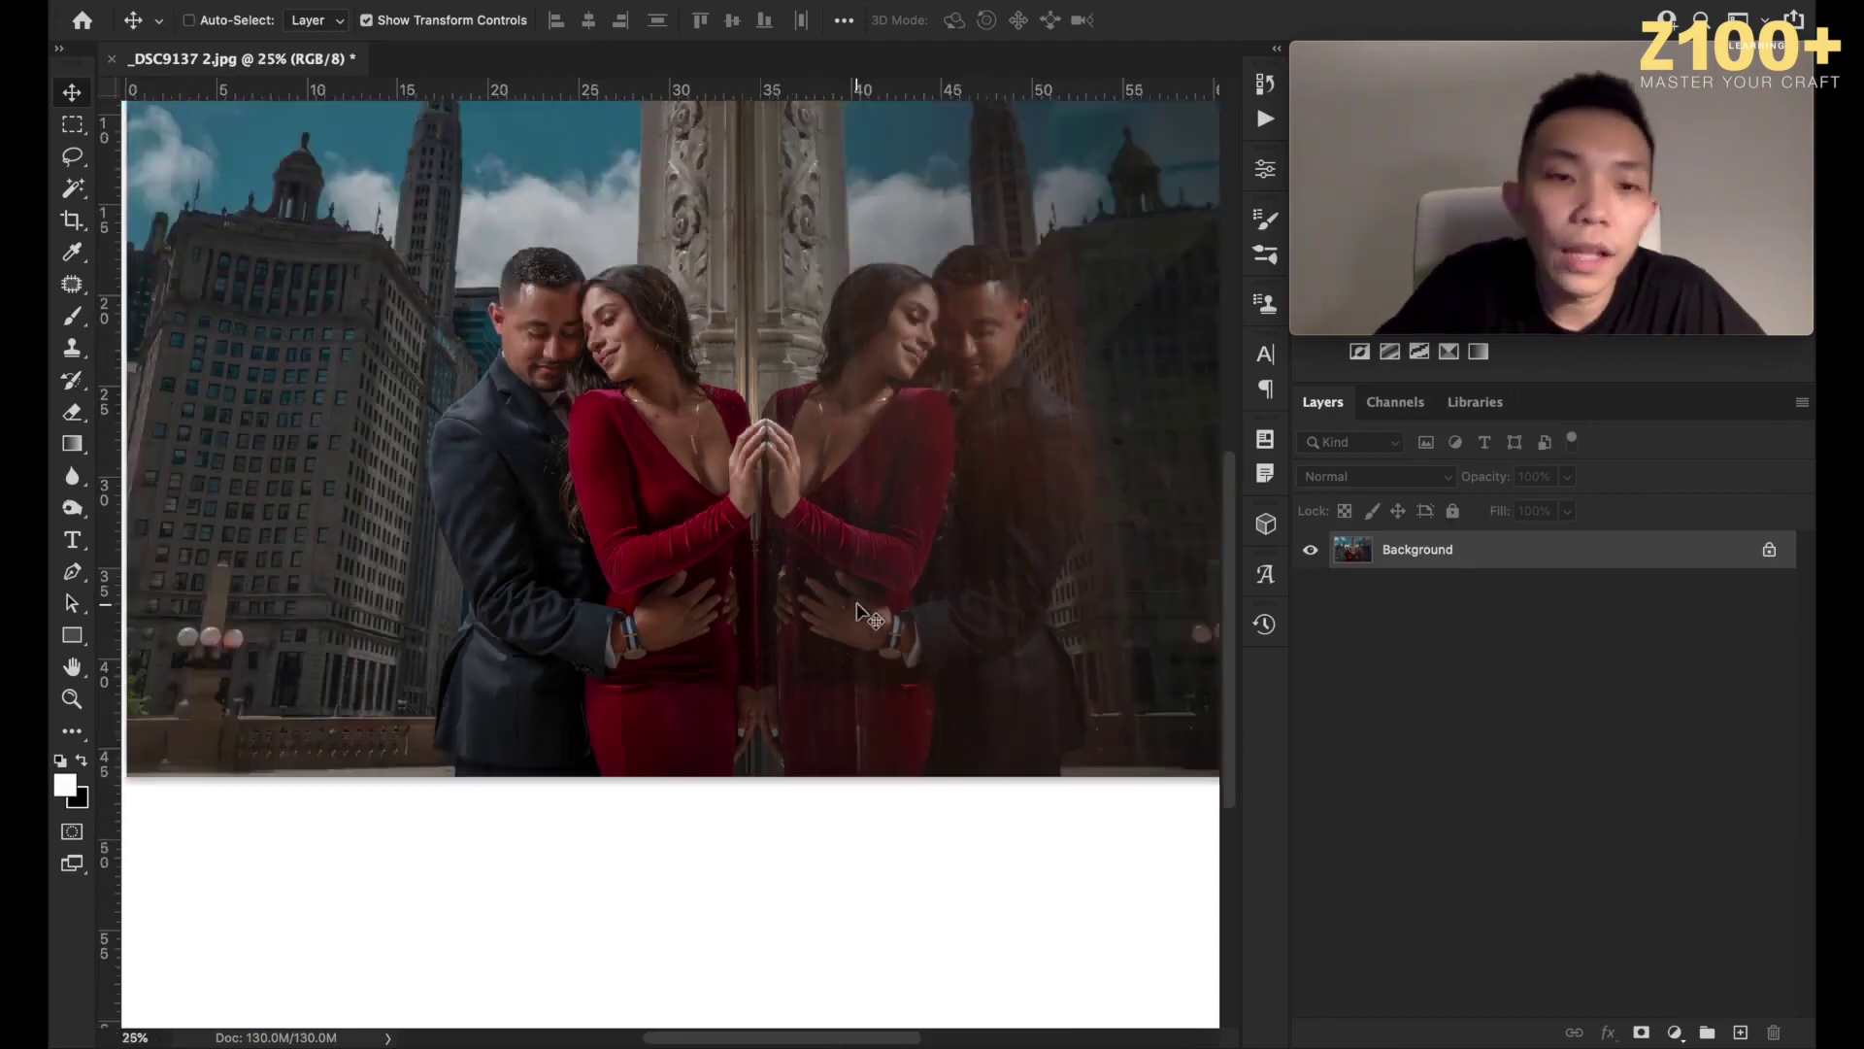
key(super+equal)
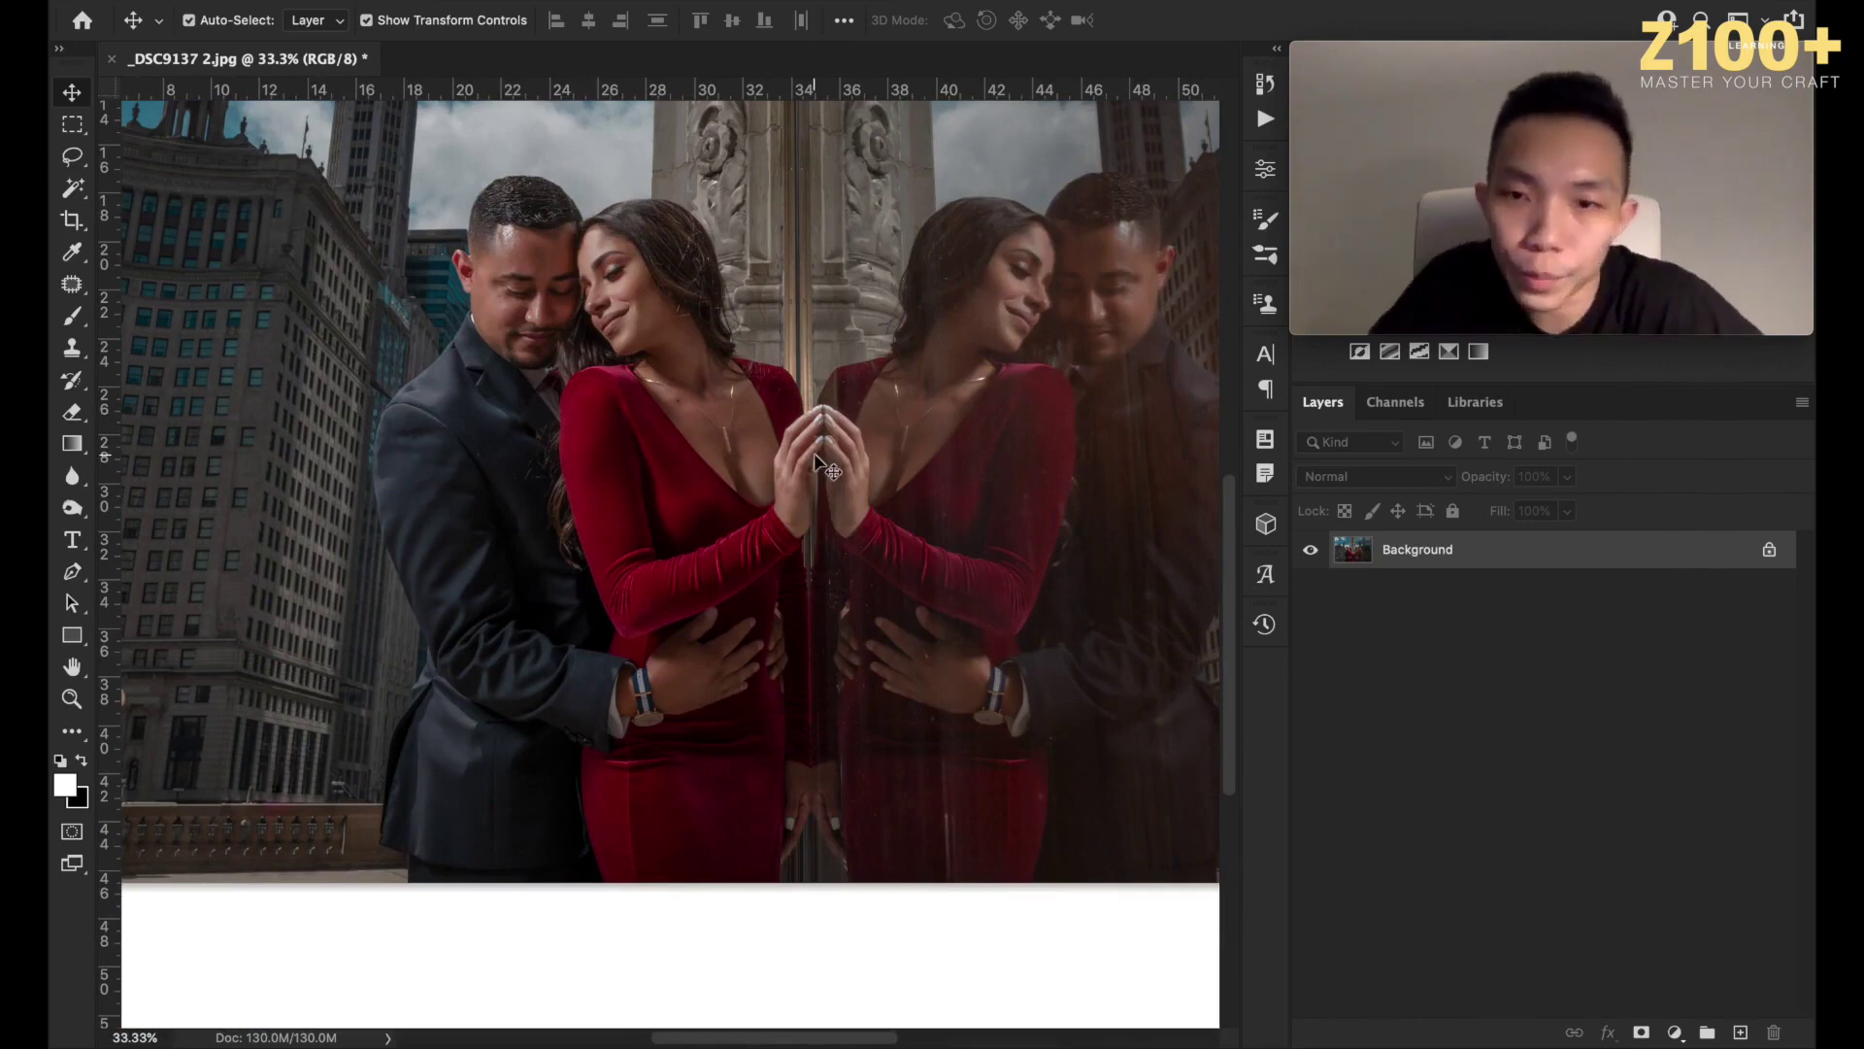
drag(1450, 553, 1740, 1032)
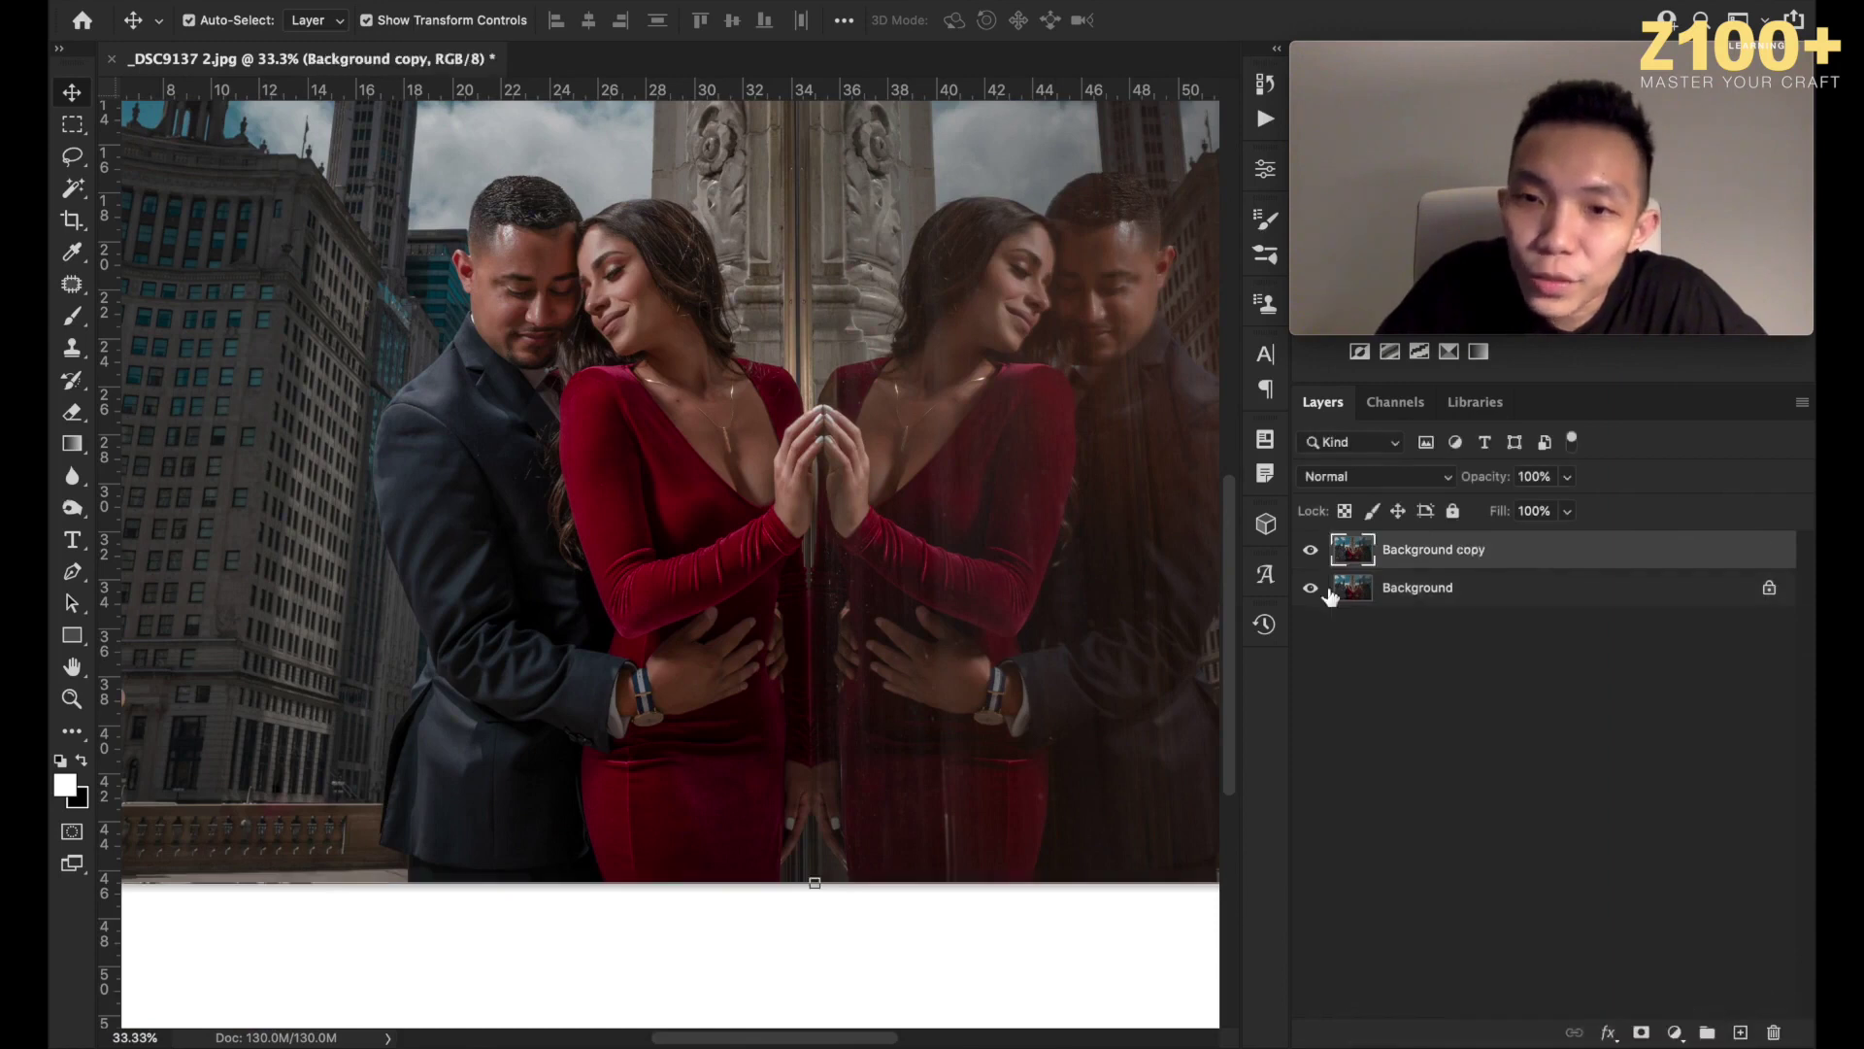
click(1372, 476)
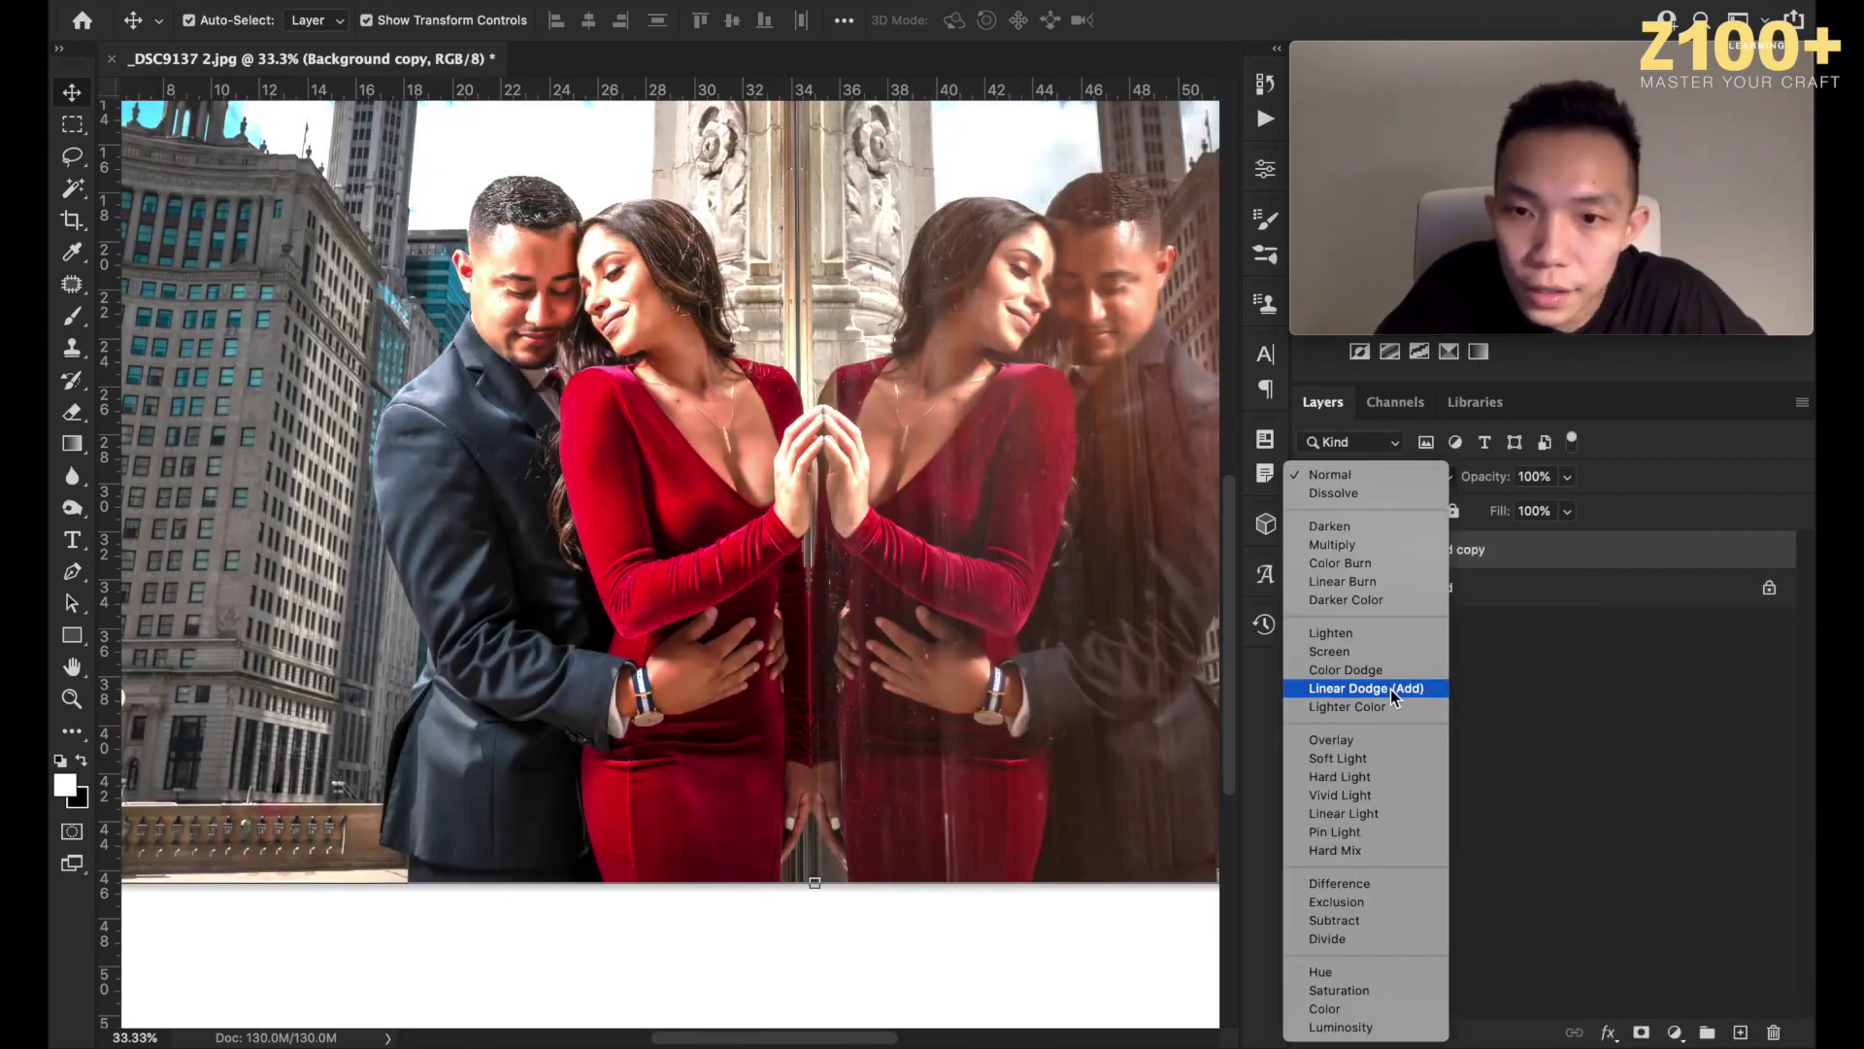
click(1393, 691)
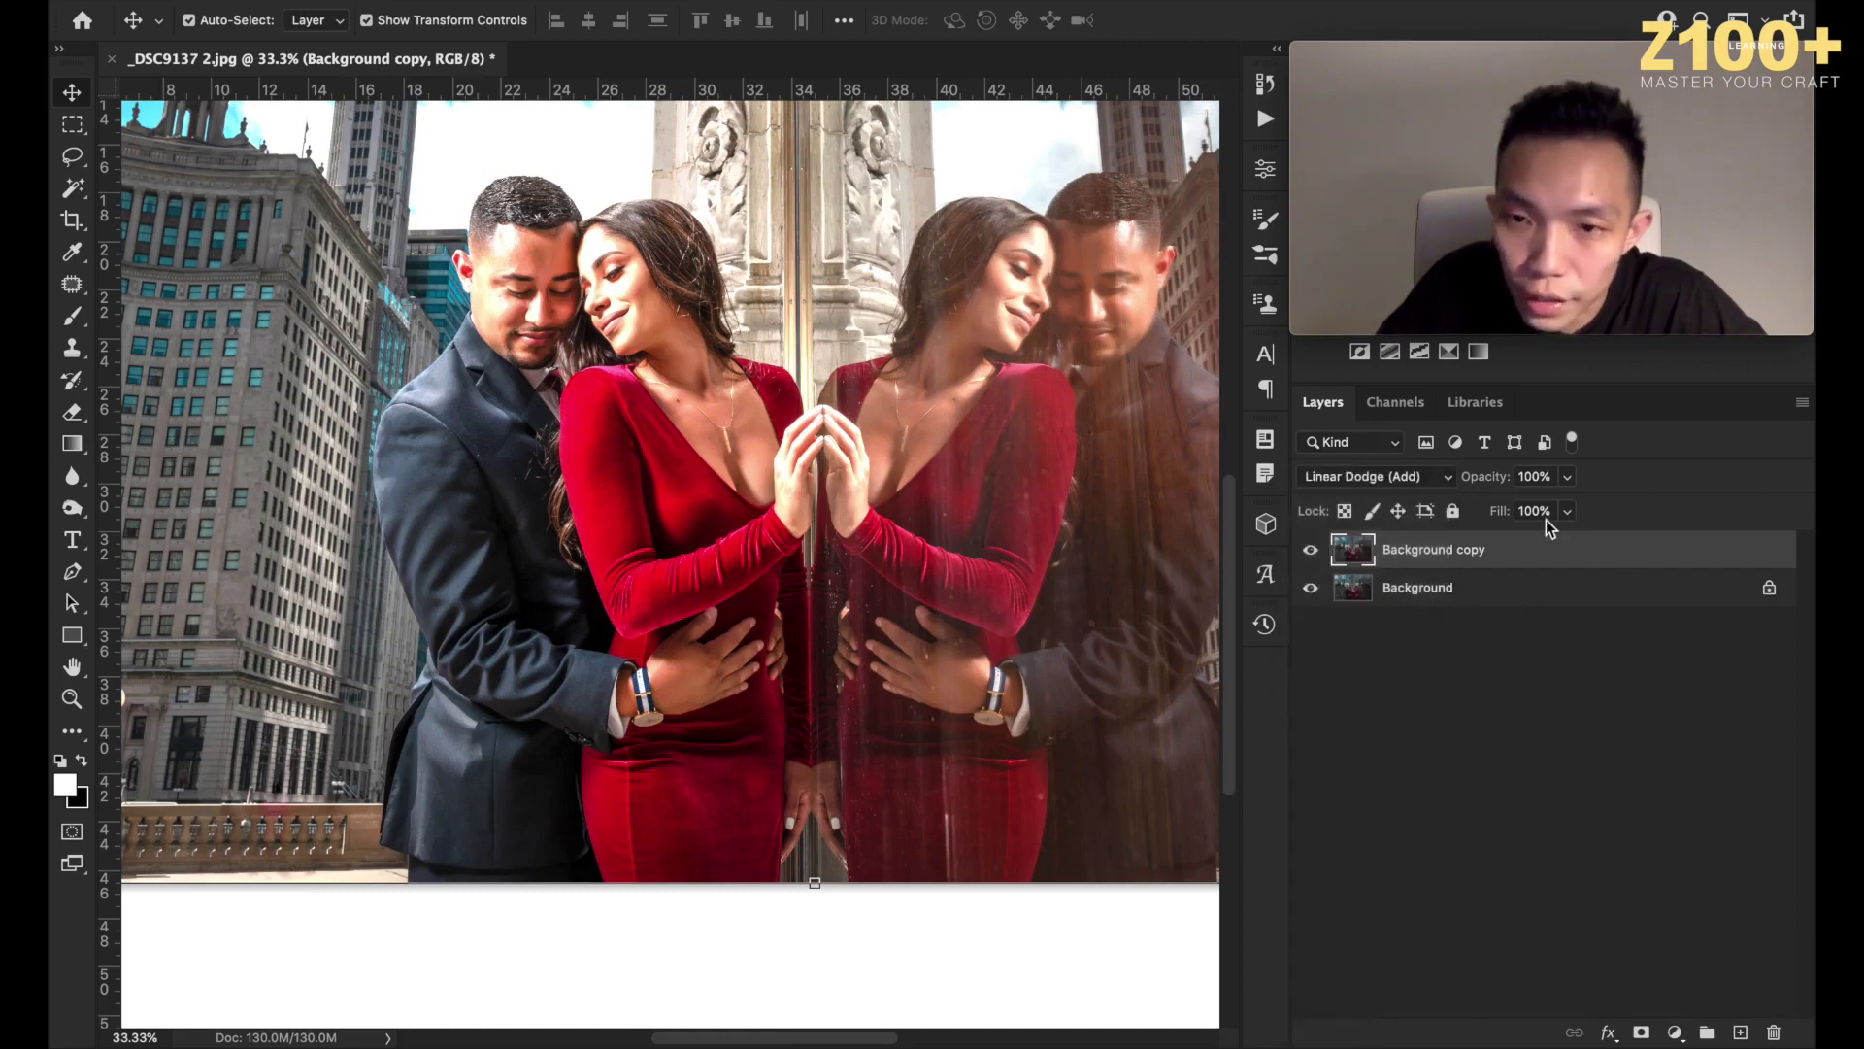
Reduce the fill of the Background copy to 25%, keeping its Linear Dodge (Add) blending.
click(1405, 480)
click(1405, 476)
mouse_move(1570, 515)
mouse_down()
mouse_move(1532, 545)
mouse_move(1487, 544)
mouse_up()
Toggle the Background copy's visibility to compare the couple with and without the brightening.
click(1312, 551)
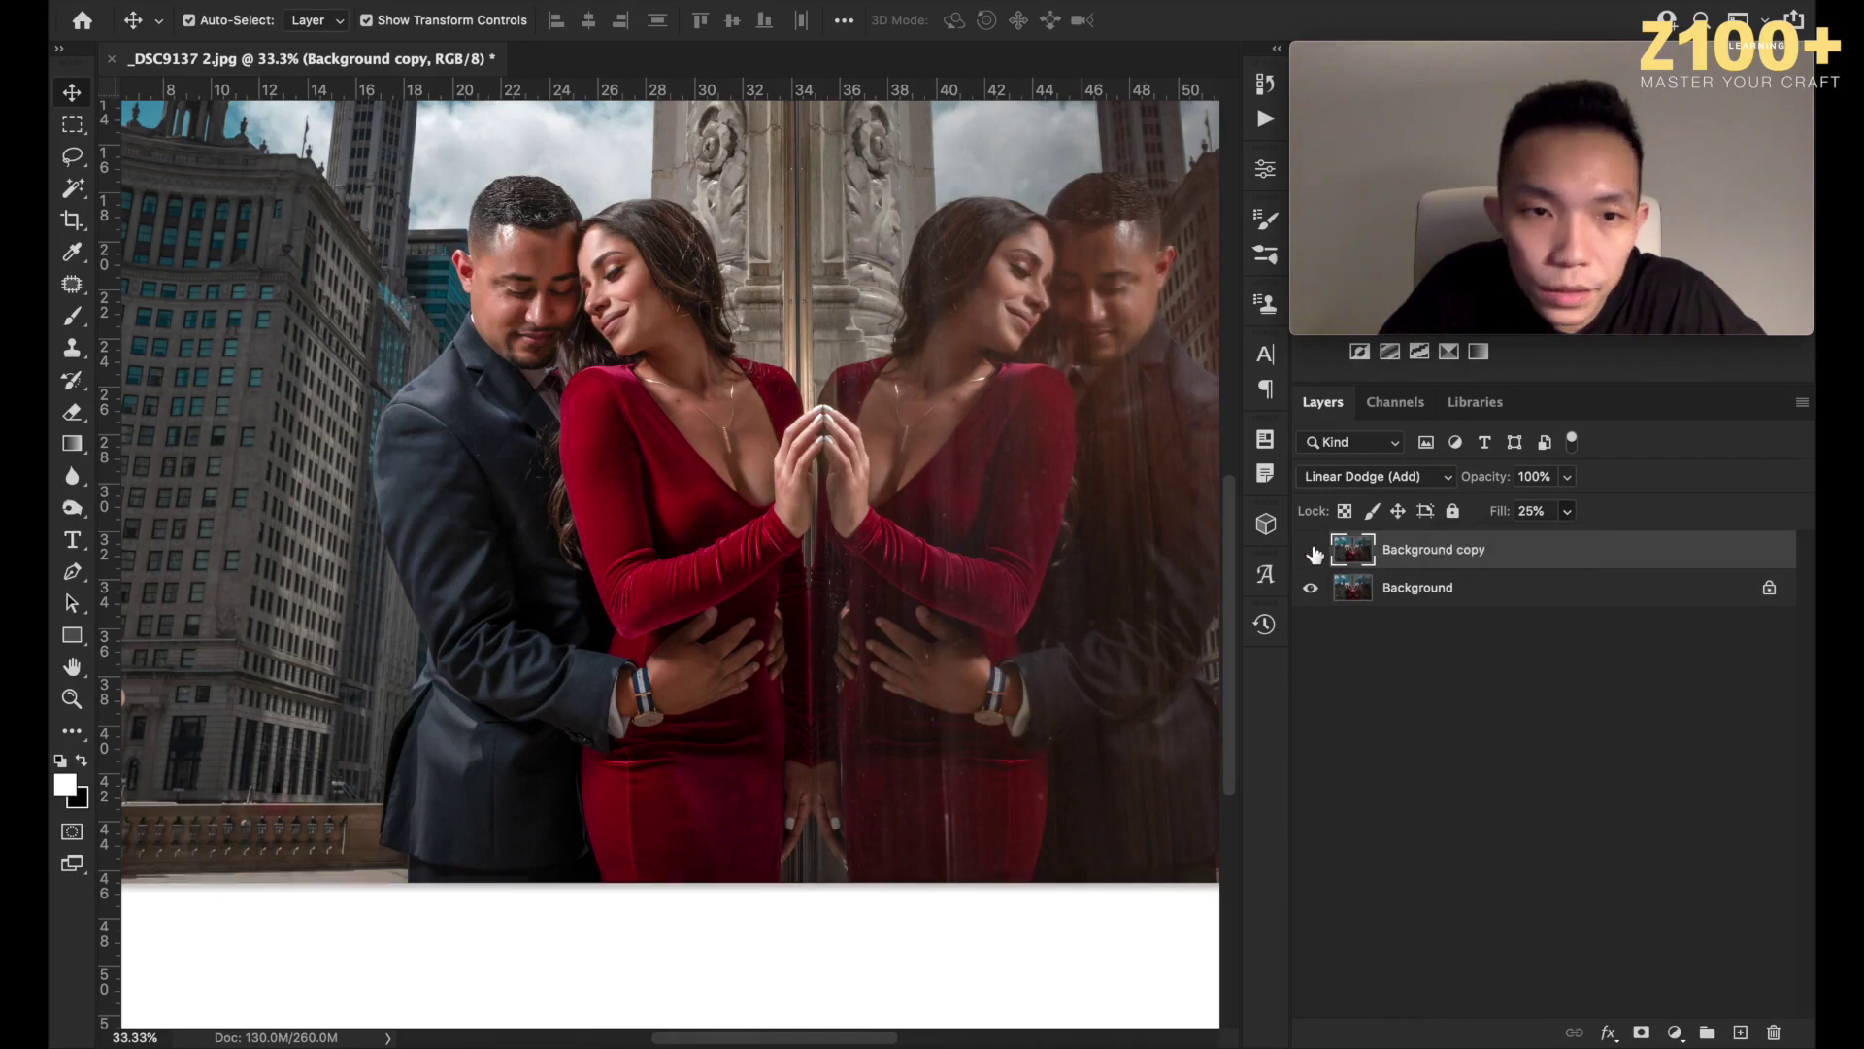
click(1312, 551)
click(1312, 552)
click(1314, 552)
click(1313, 551)
click(1313, 551)
click(1313, 551)
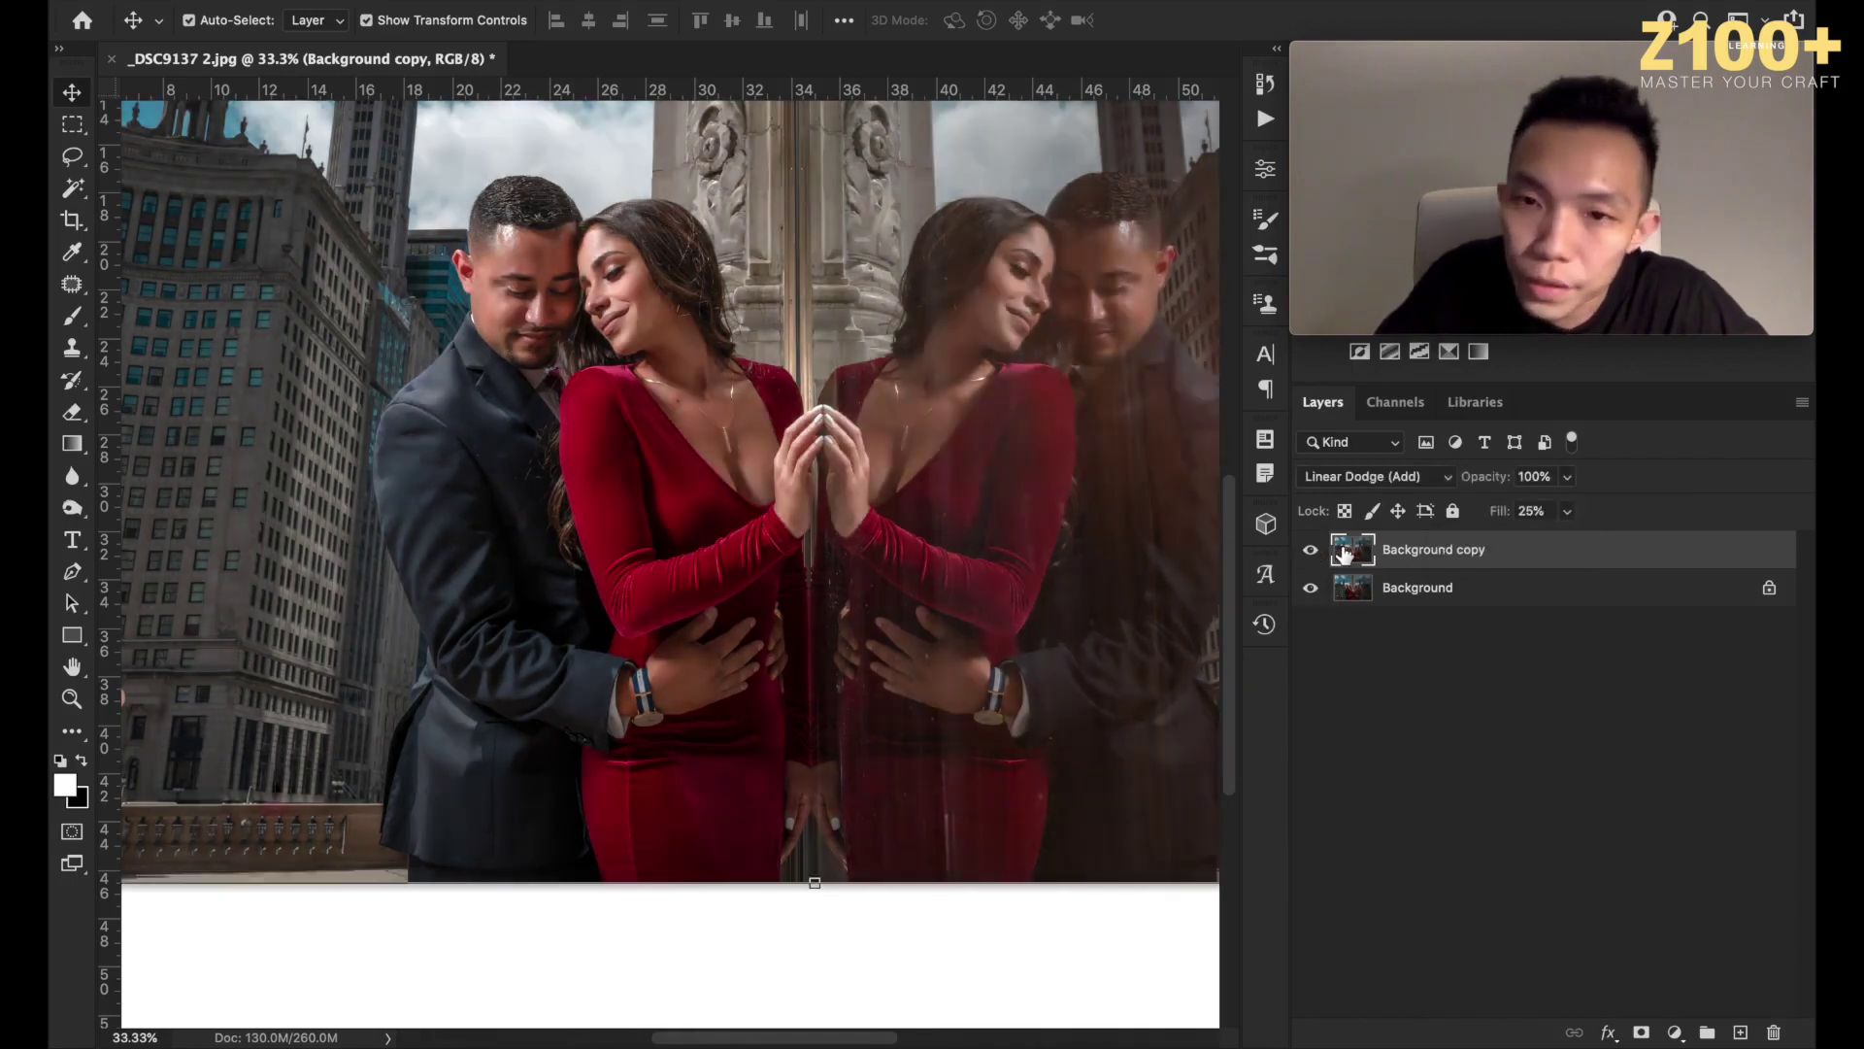
click(1313, 552)
click(1313, 551)
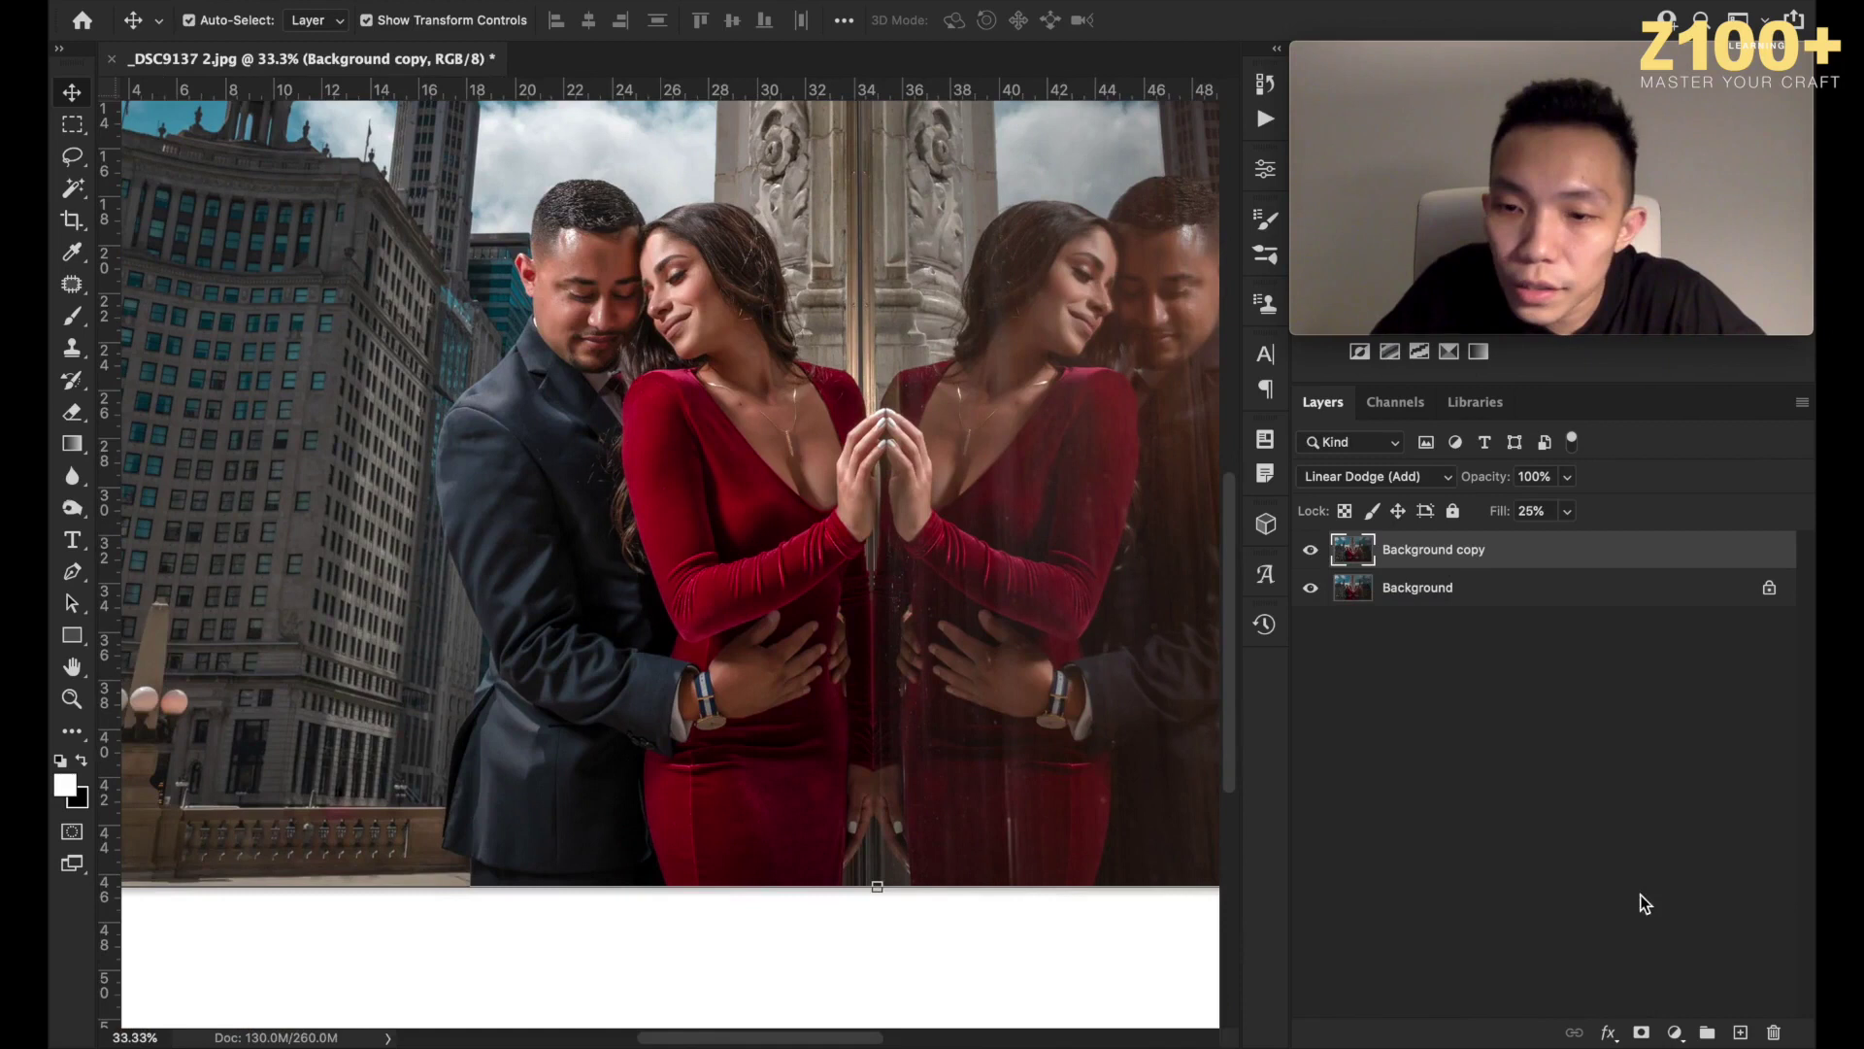
Add a black mask to the Background copy and switch to the Eraser tool.
alt+click(1639, 1032)
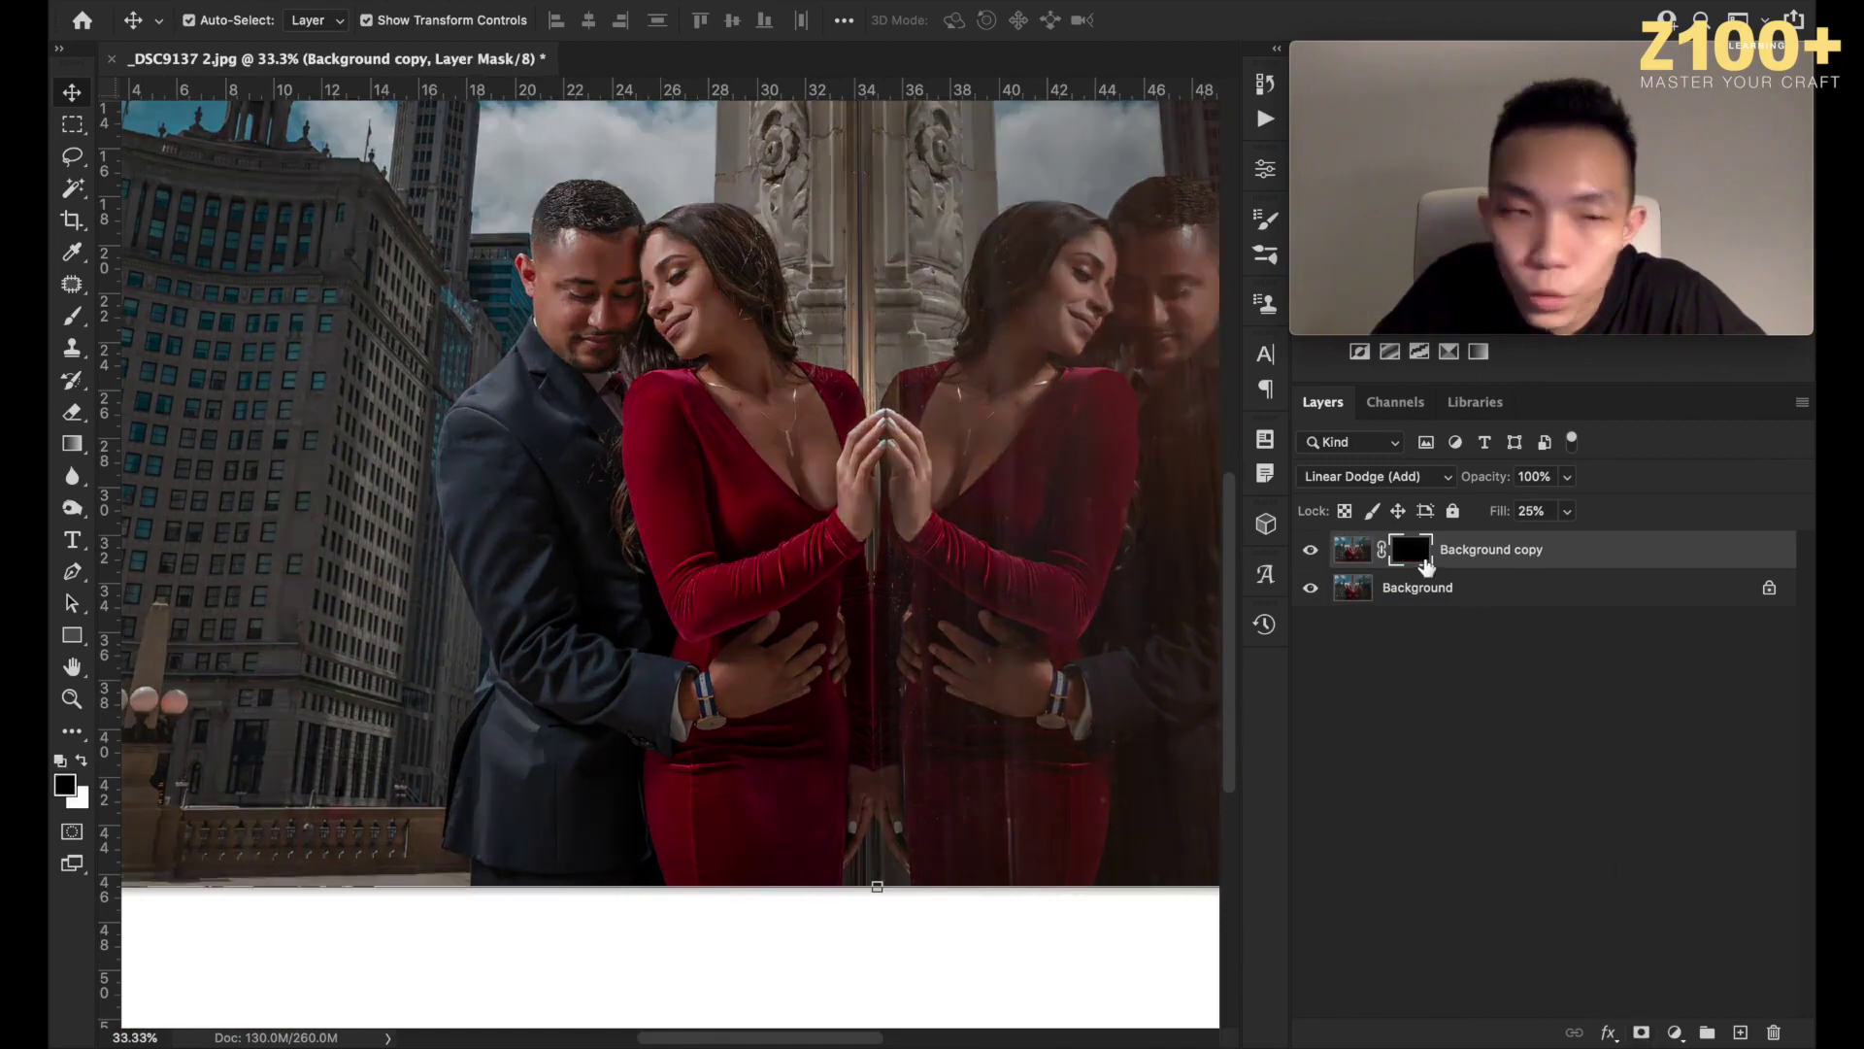
click(77, 413)
key(super+equal)
key(super+equal)
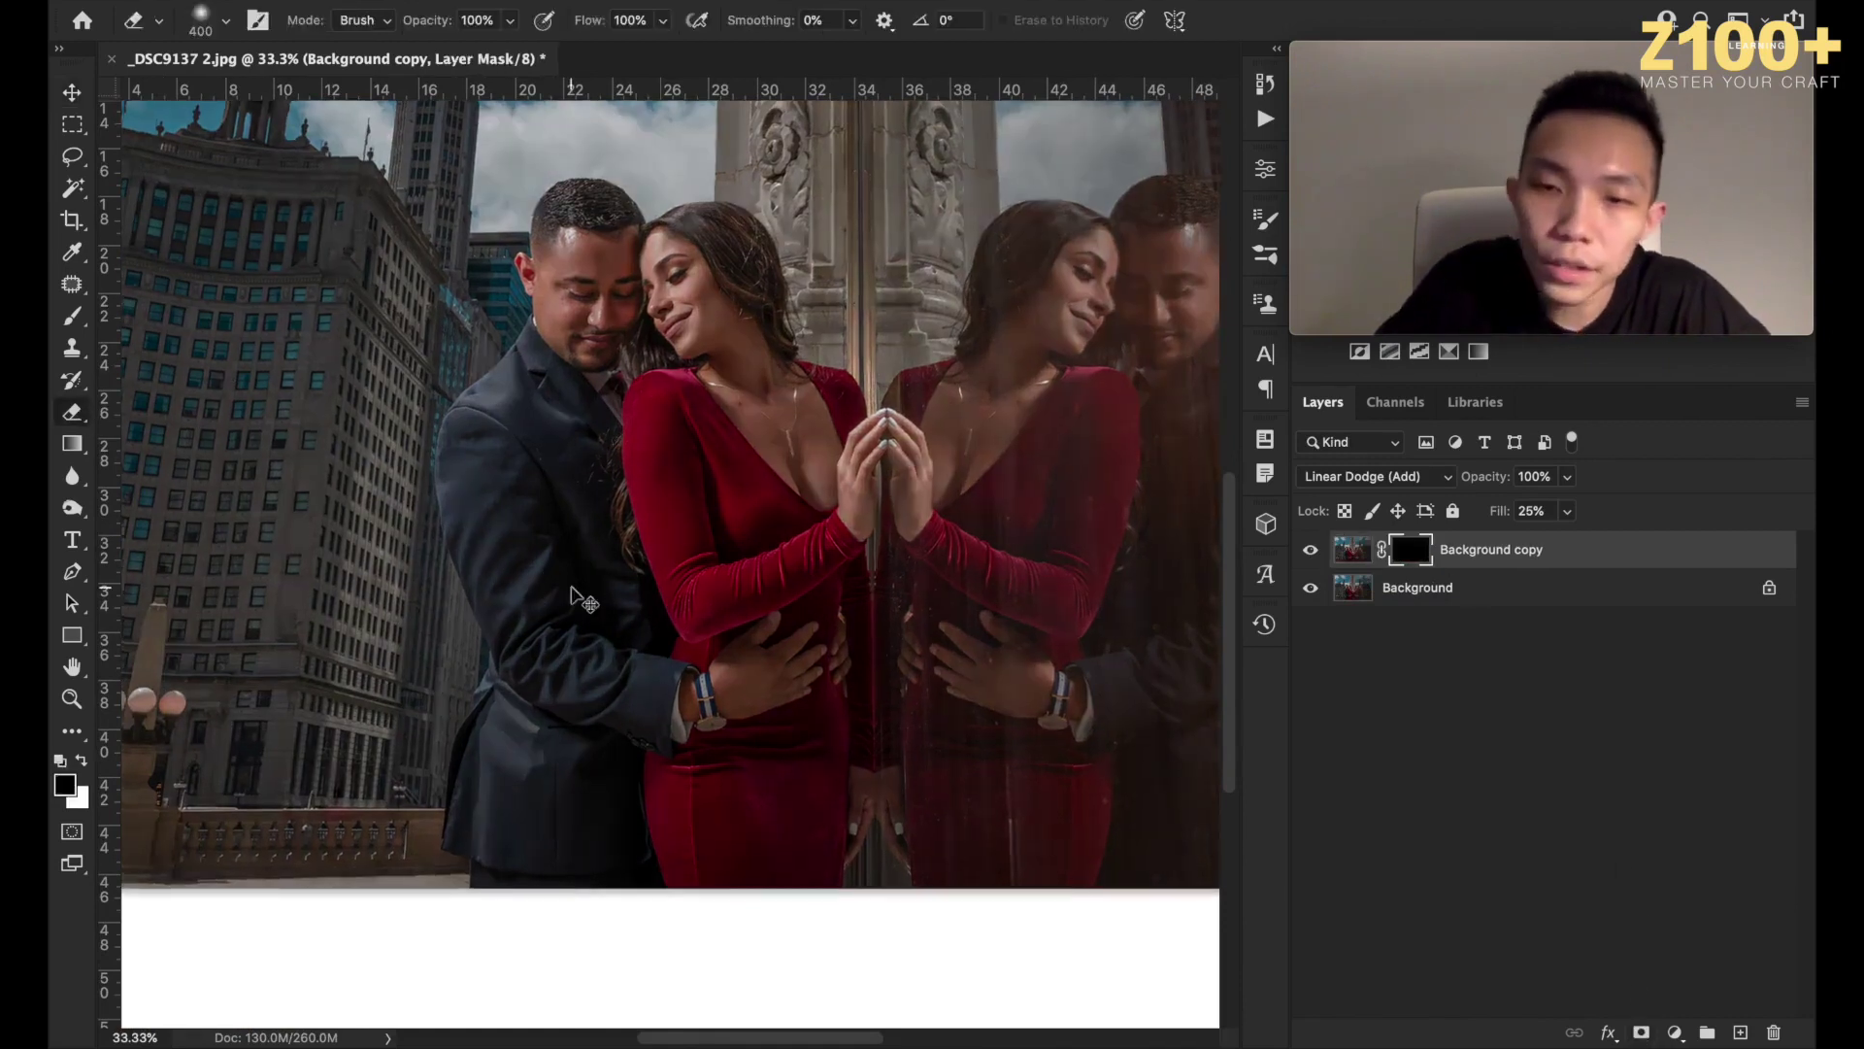
Erase the mask with a 90 px brush over the dark suit edge beside the woman's hair and elbow.
key(bracketleft)
key(bracketleft)
key(bracketleft)
key(bracketleft)
key(bracketleft)
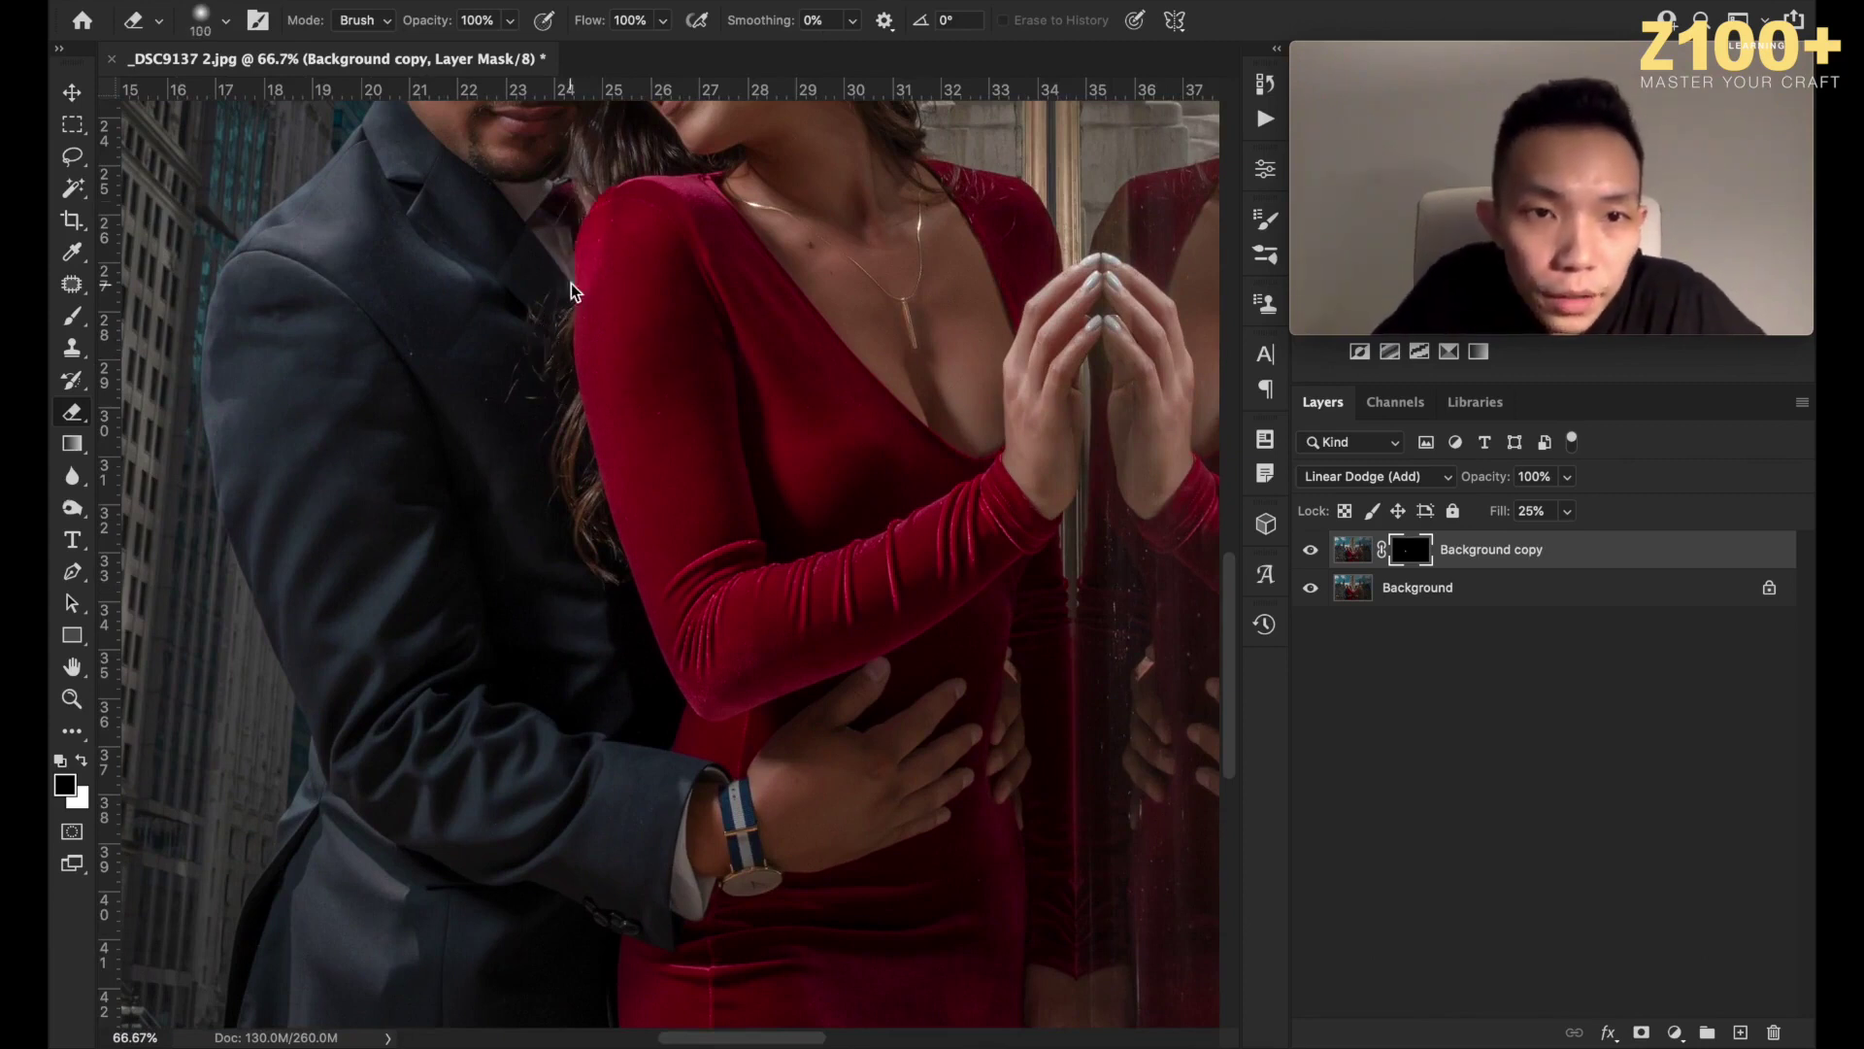
key(bracketleft)
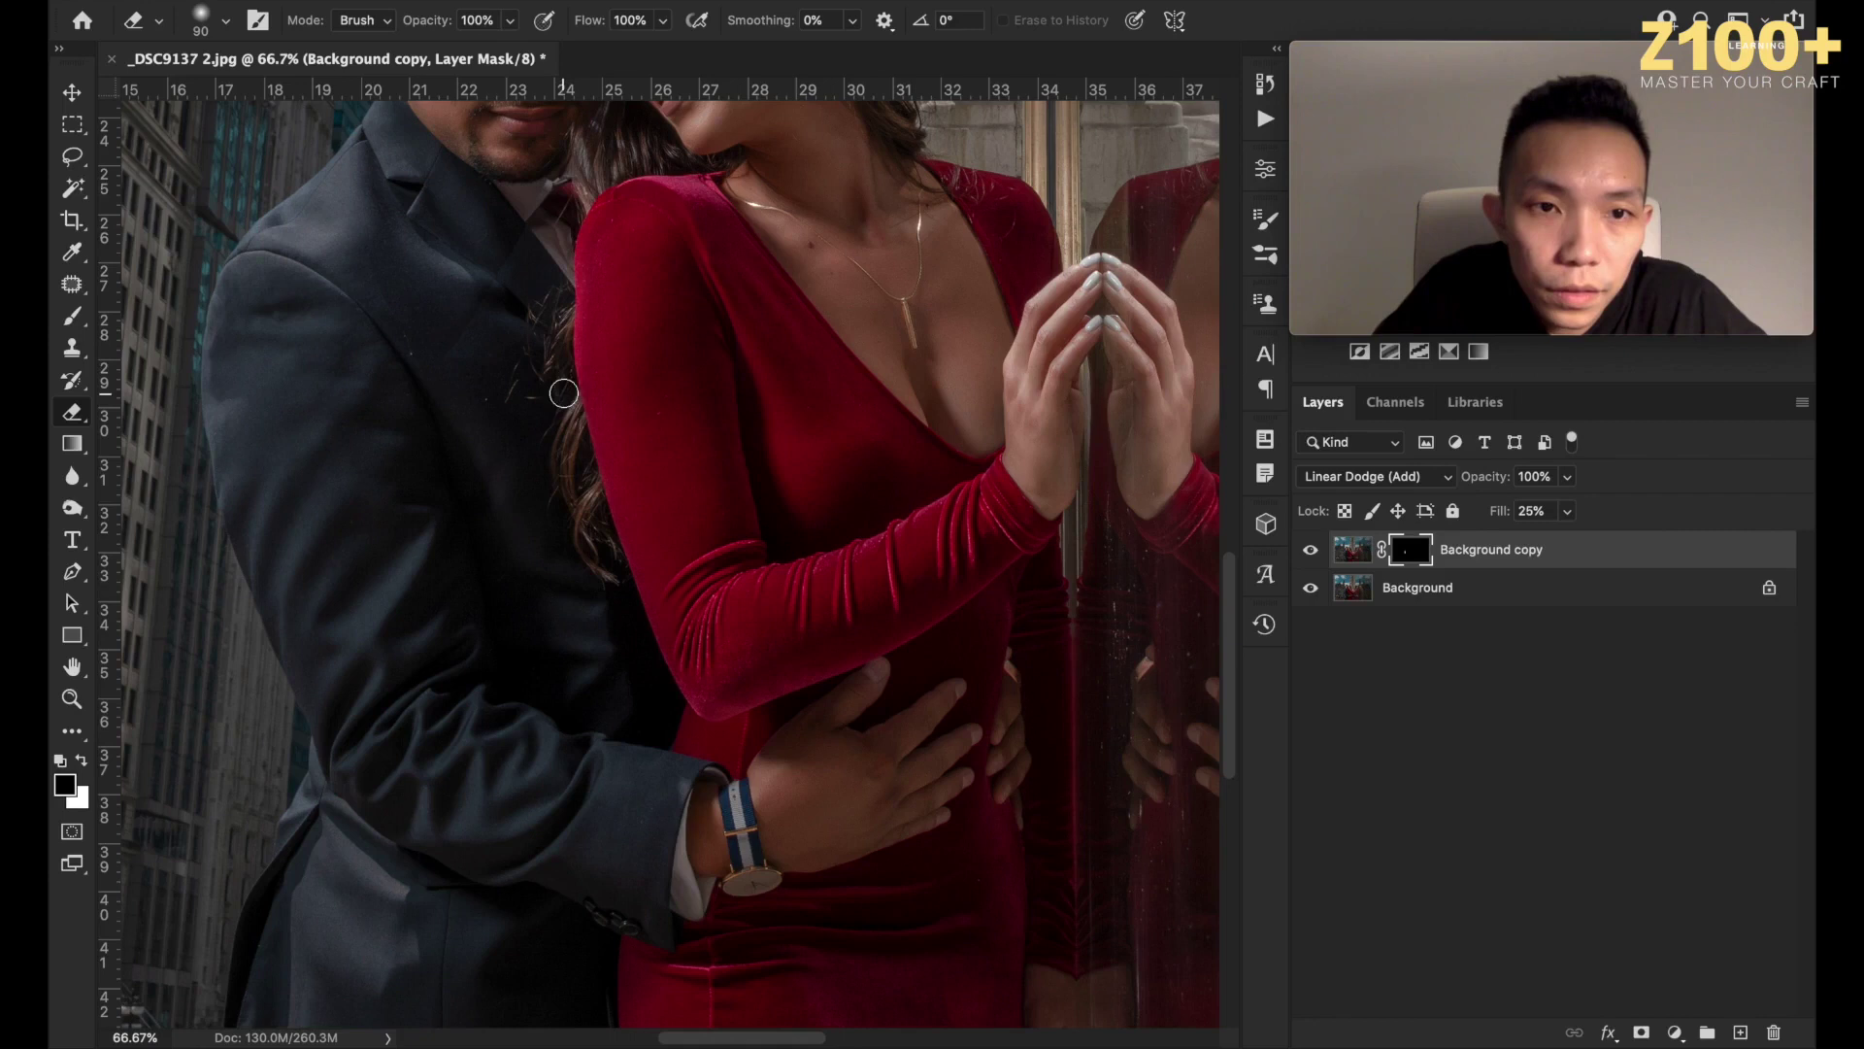
click(679, 713)
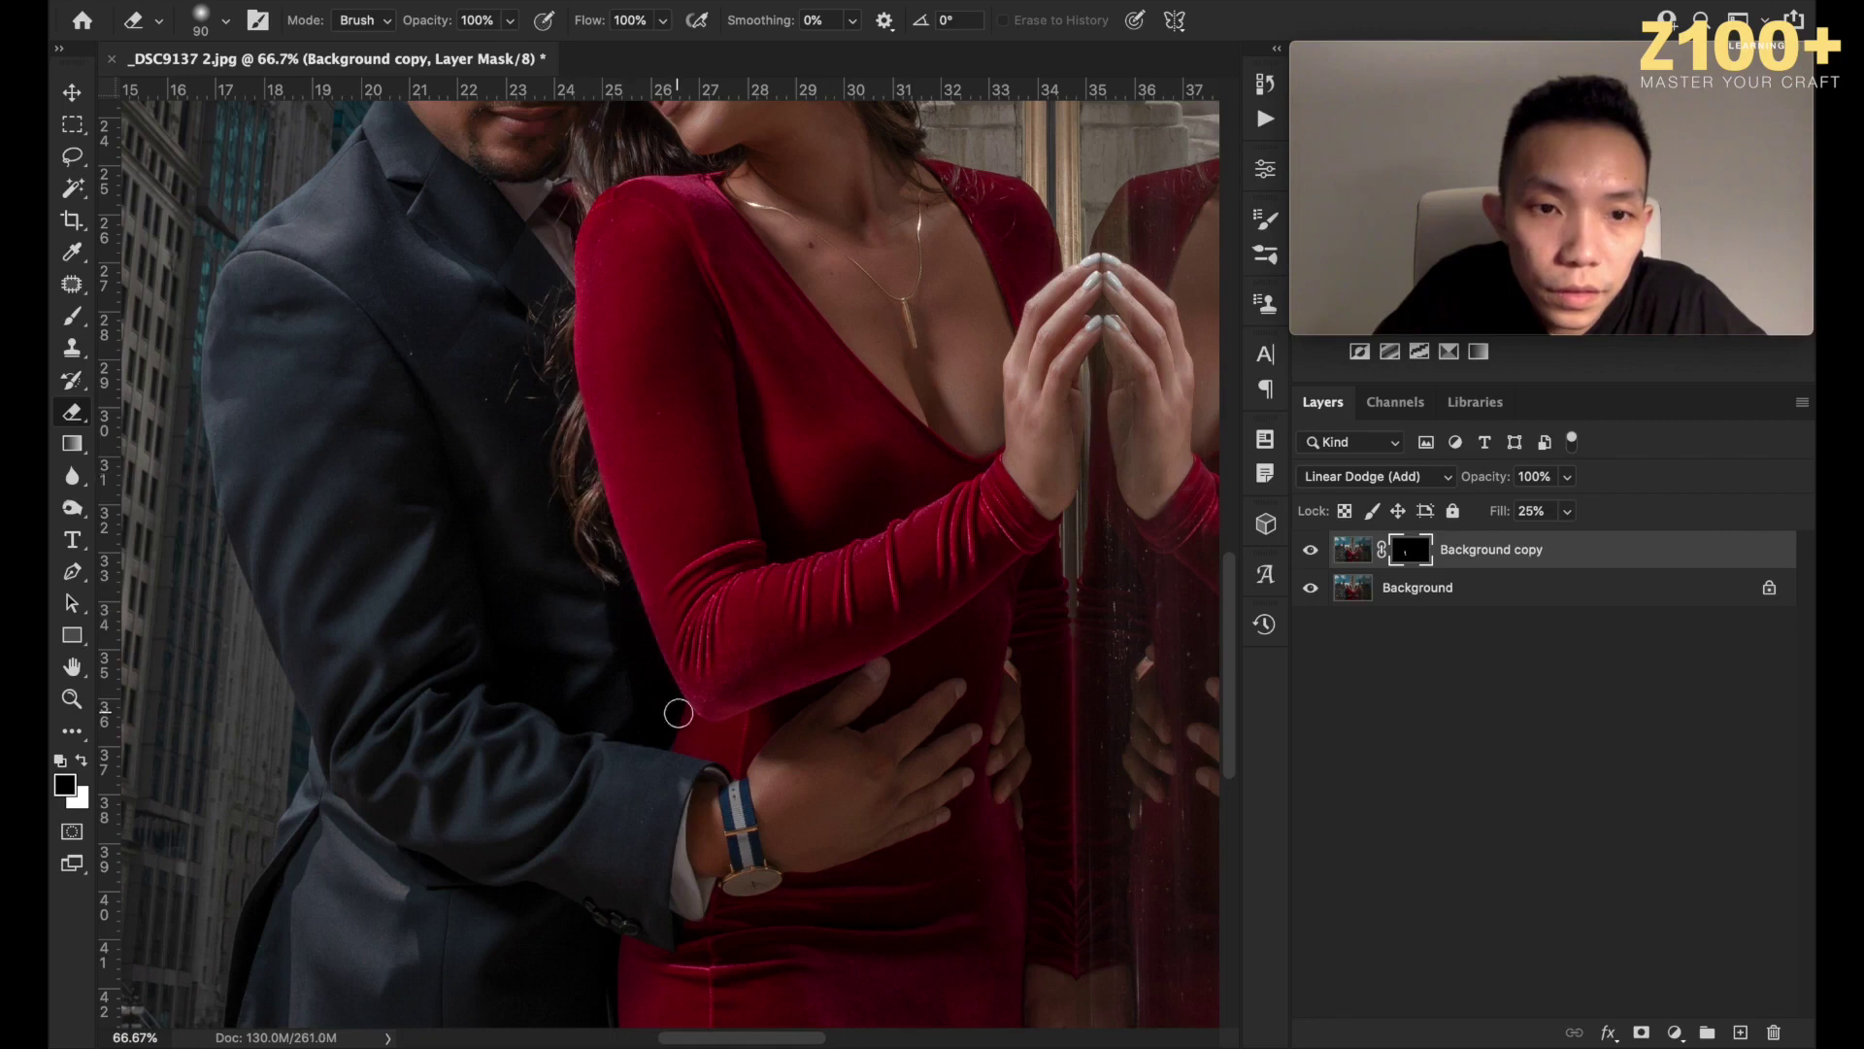
drag(668, 714, 671, 700)
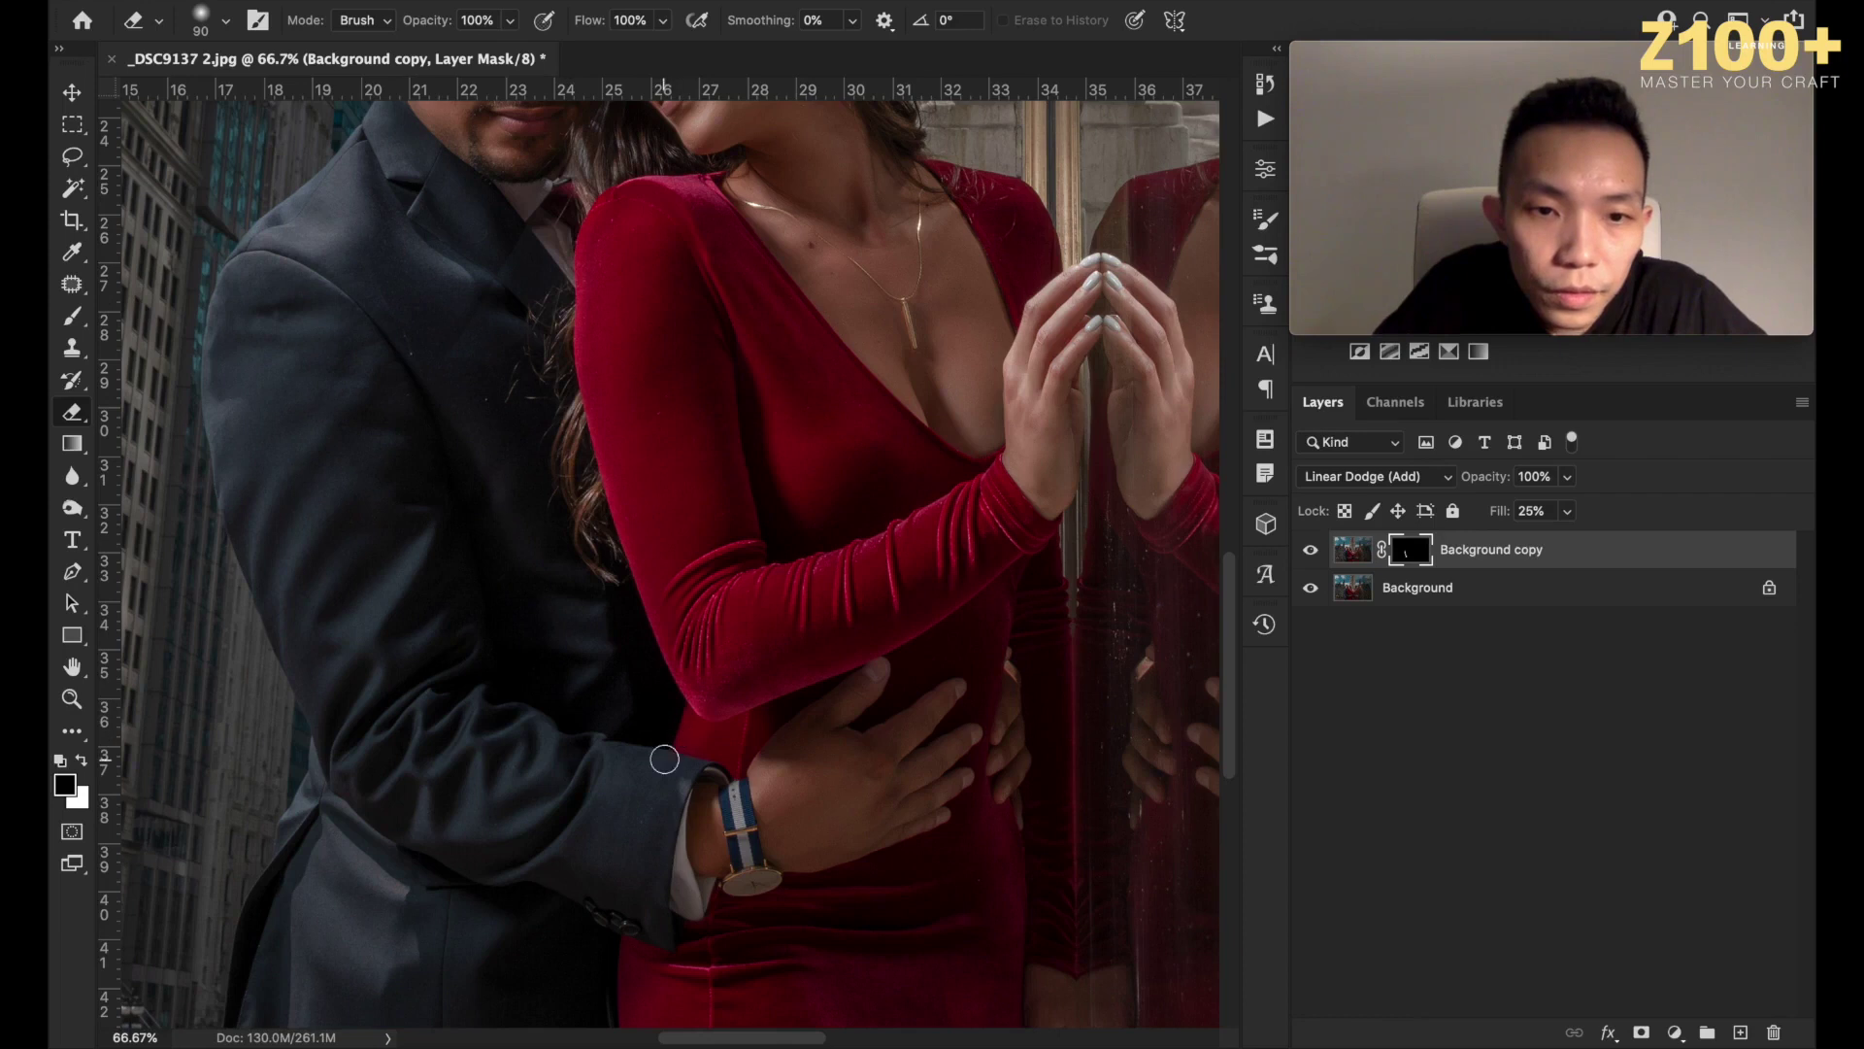
scroll(664, 759, down, 4)
key(ctrl+z)
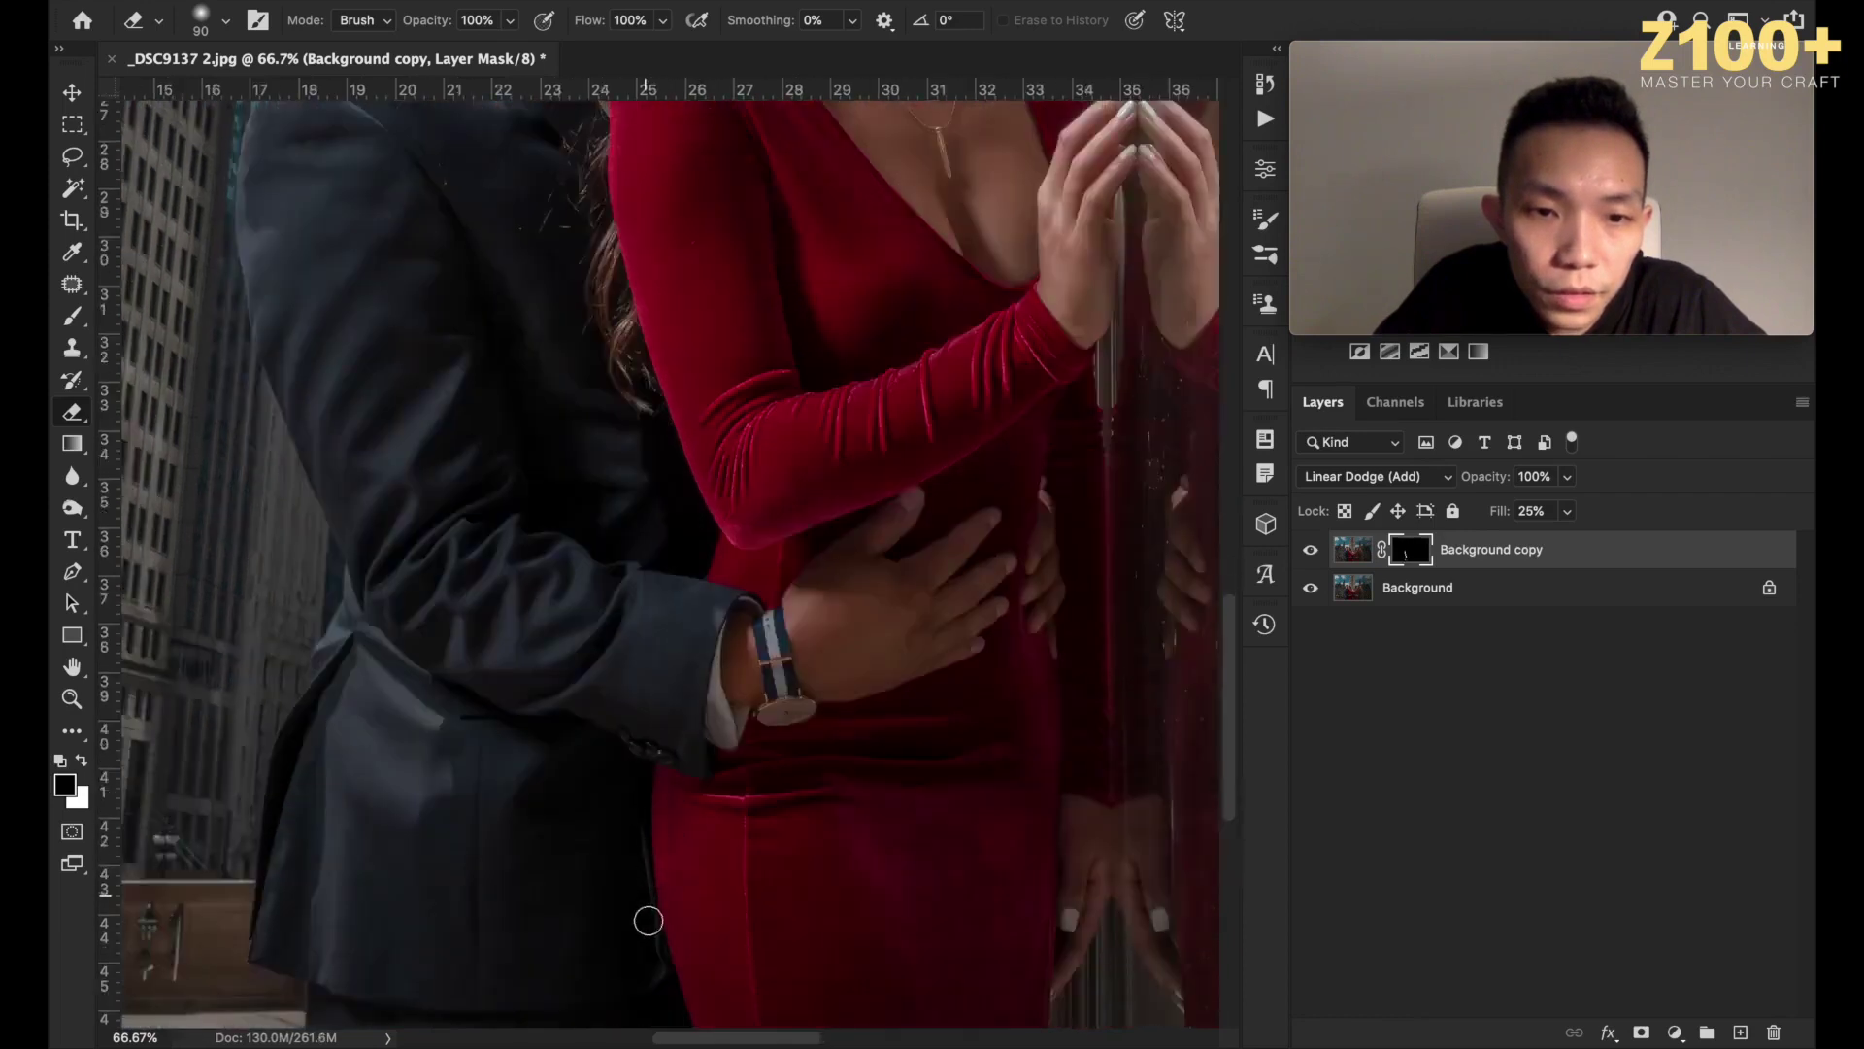
Enlarge the eraser to 600 px and erase the mask over the dark lower jacket beside the woman's hip.
scroll(669, 994, down, 3)
key(bracketright)
key(bracketright)
key(bracketright)
key(bracketright)
key(bracketright)
key(bracketright)
key(bracketright)
key(bracketright)
key(bracketright)
key(bracketright)
mouse_move(574, 938)
mouse_down()
mouse_move(528, 778)
mouse_move(562, 865)
mouse_move(553, 770)
mouse_up()
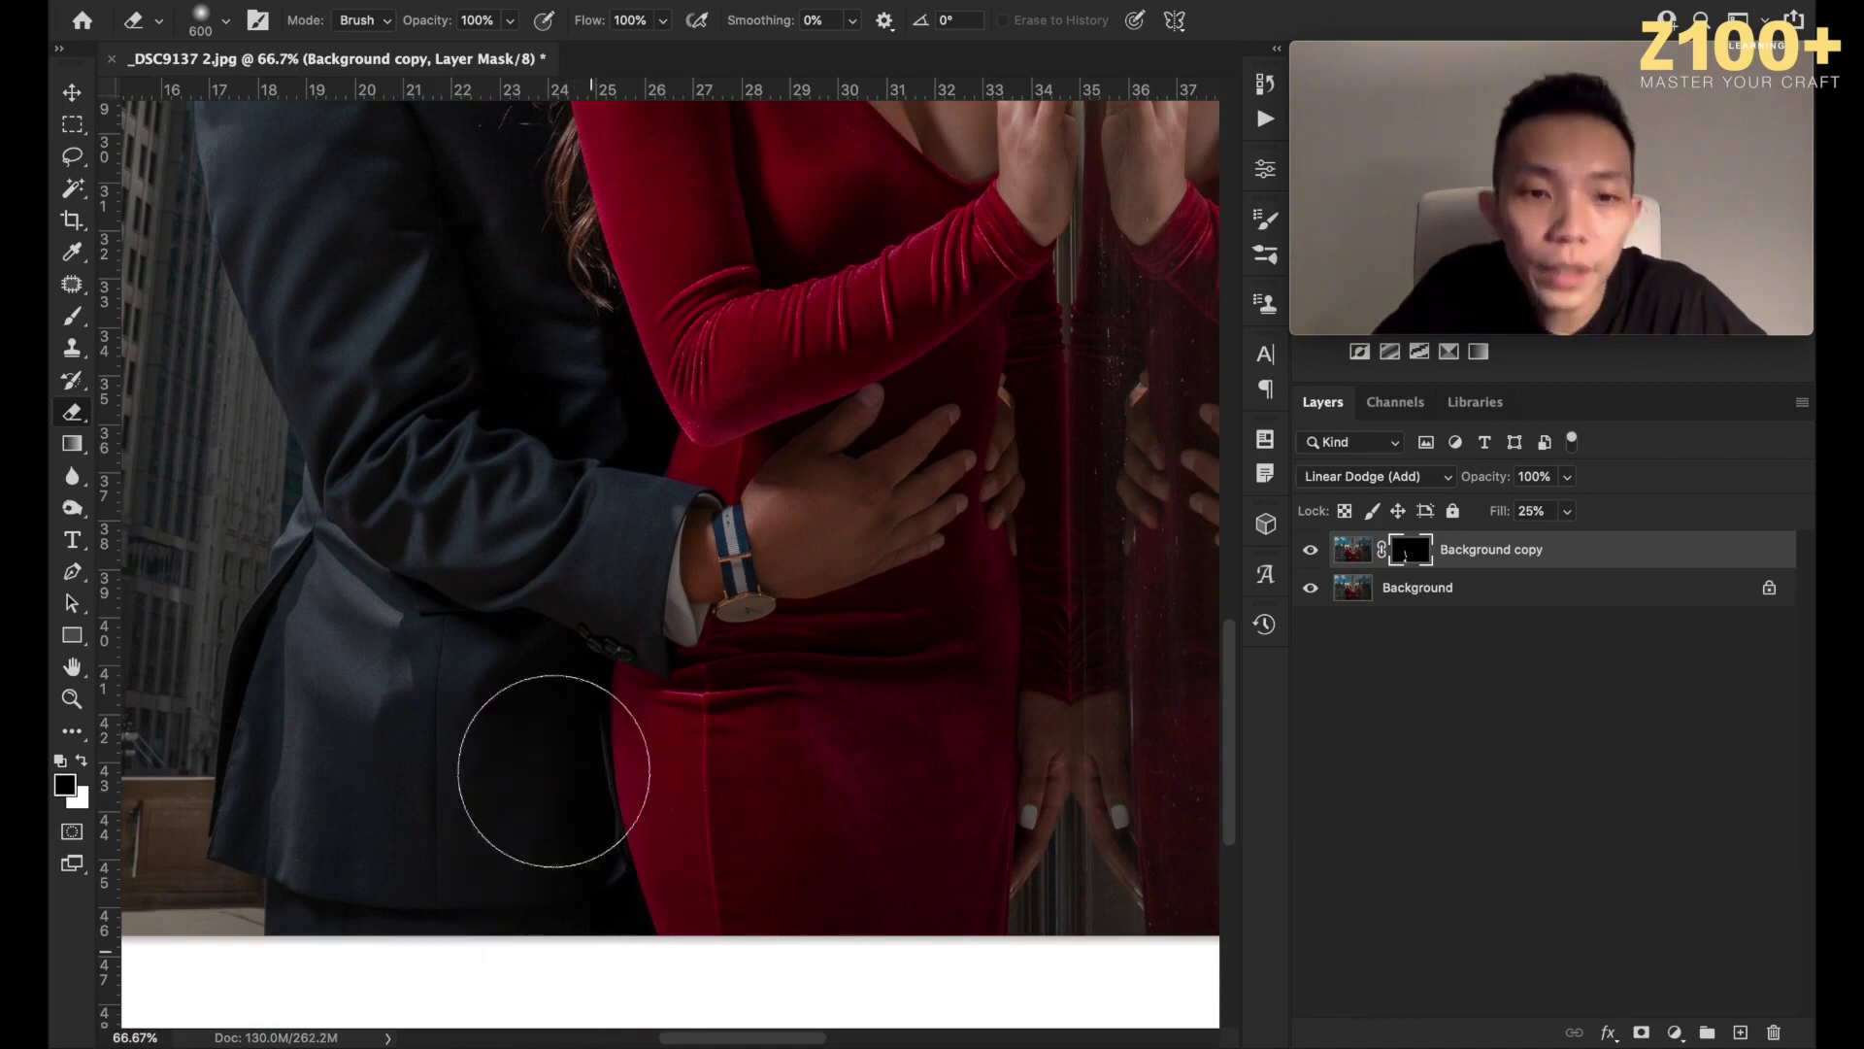
Set the eraser to 250 px and erase the Background copy's mask over the dark jacket beside the woman's hair and sleeve.
scroll(568, 699, up, 4)
key(bracketleft)
key(bracketleft)
key(bracketleft)
key(bracketleft)
key(bracketleft)
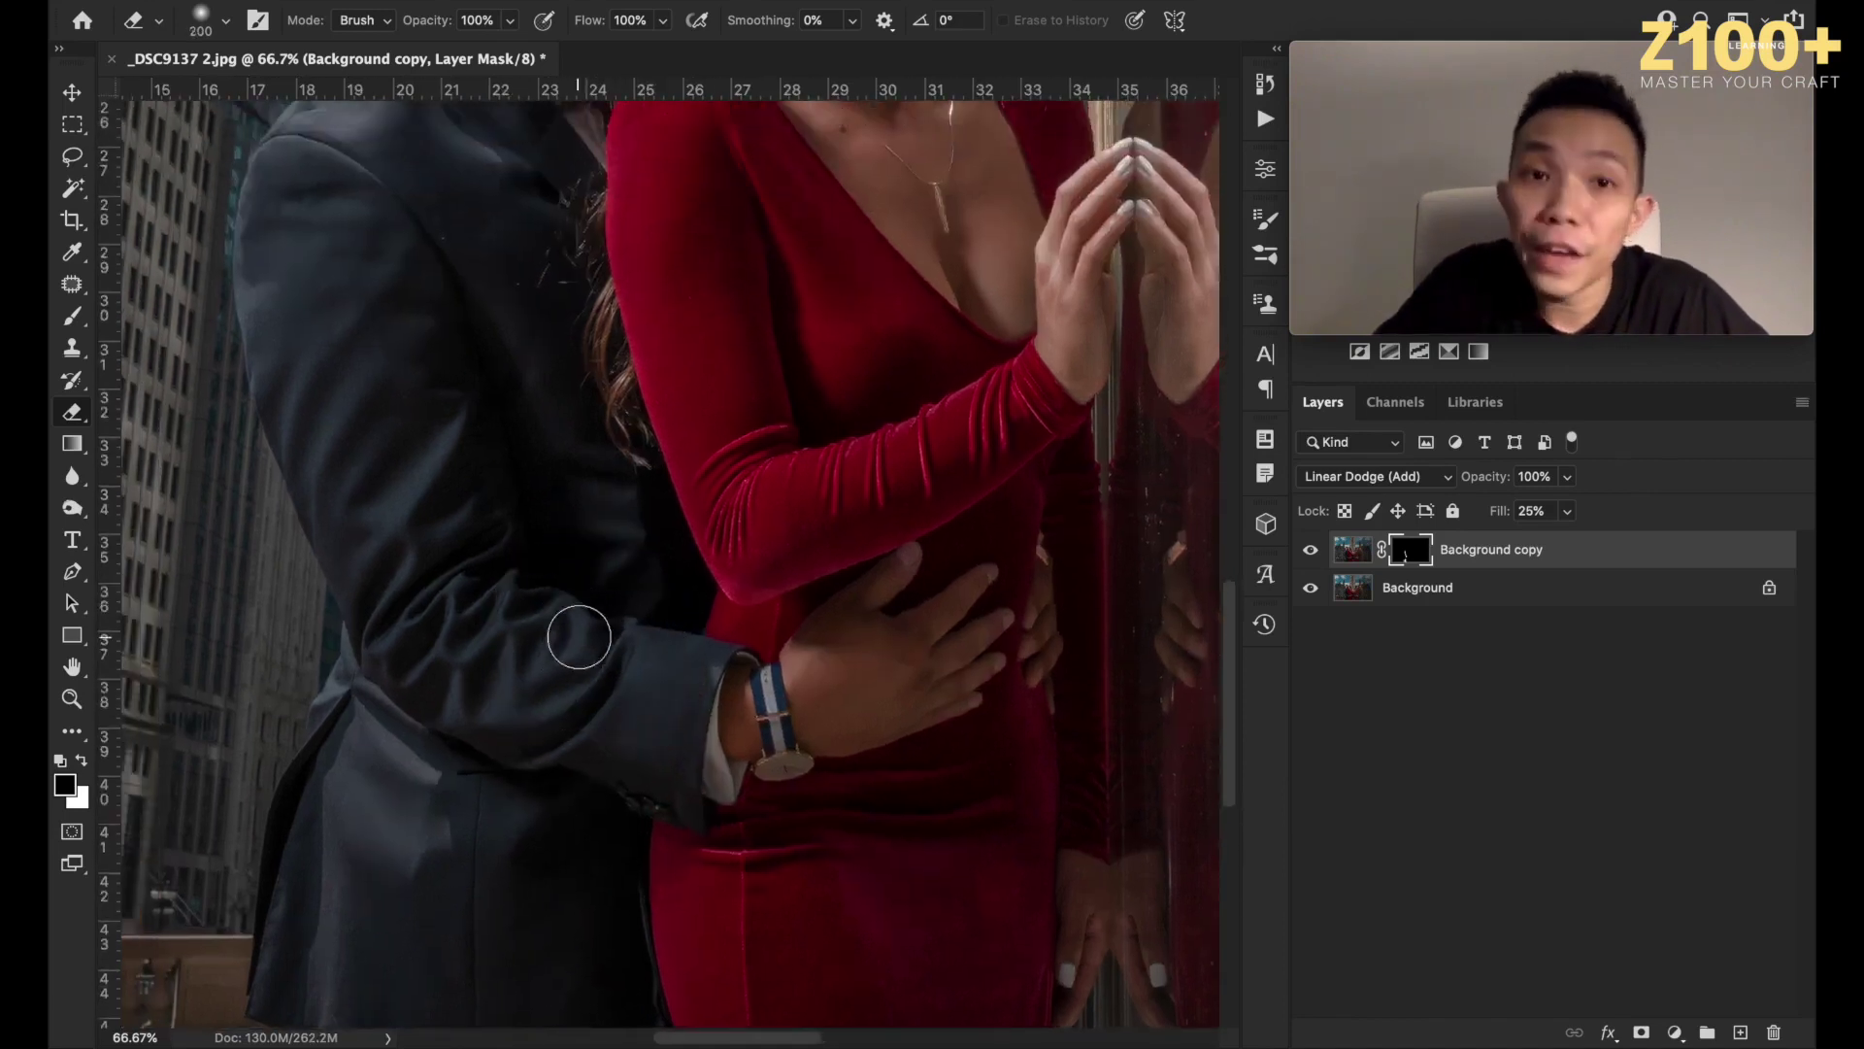
key(bracketleft)
key(bracketleft)
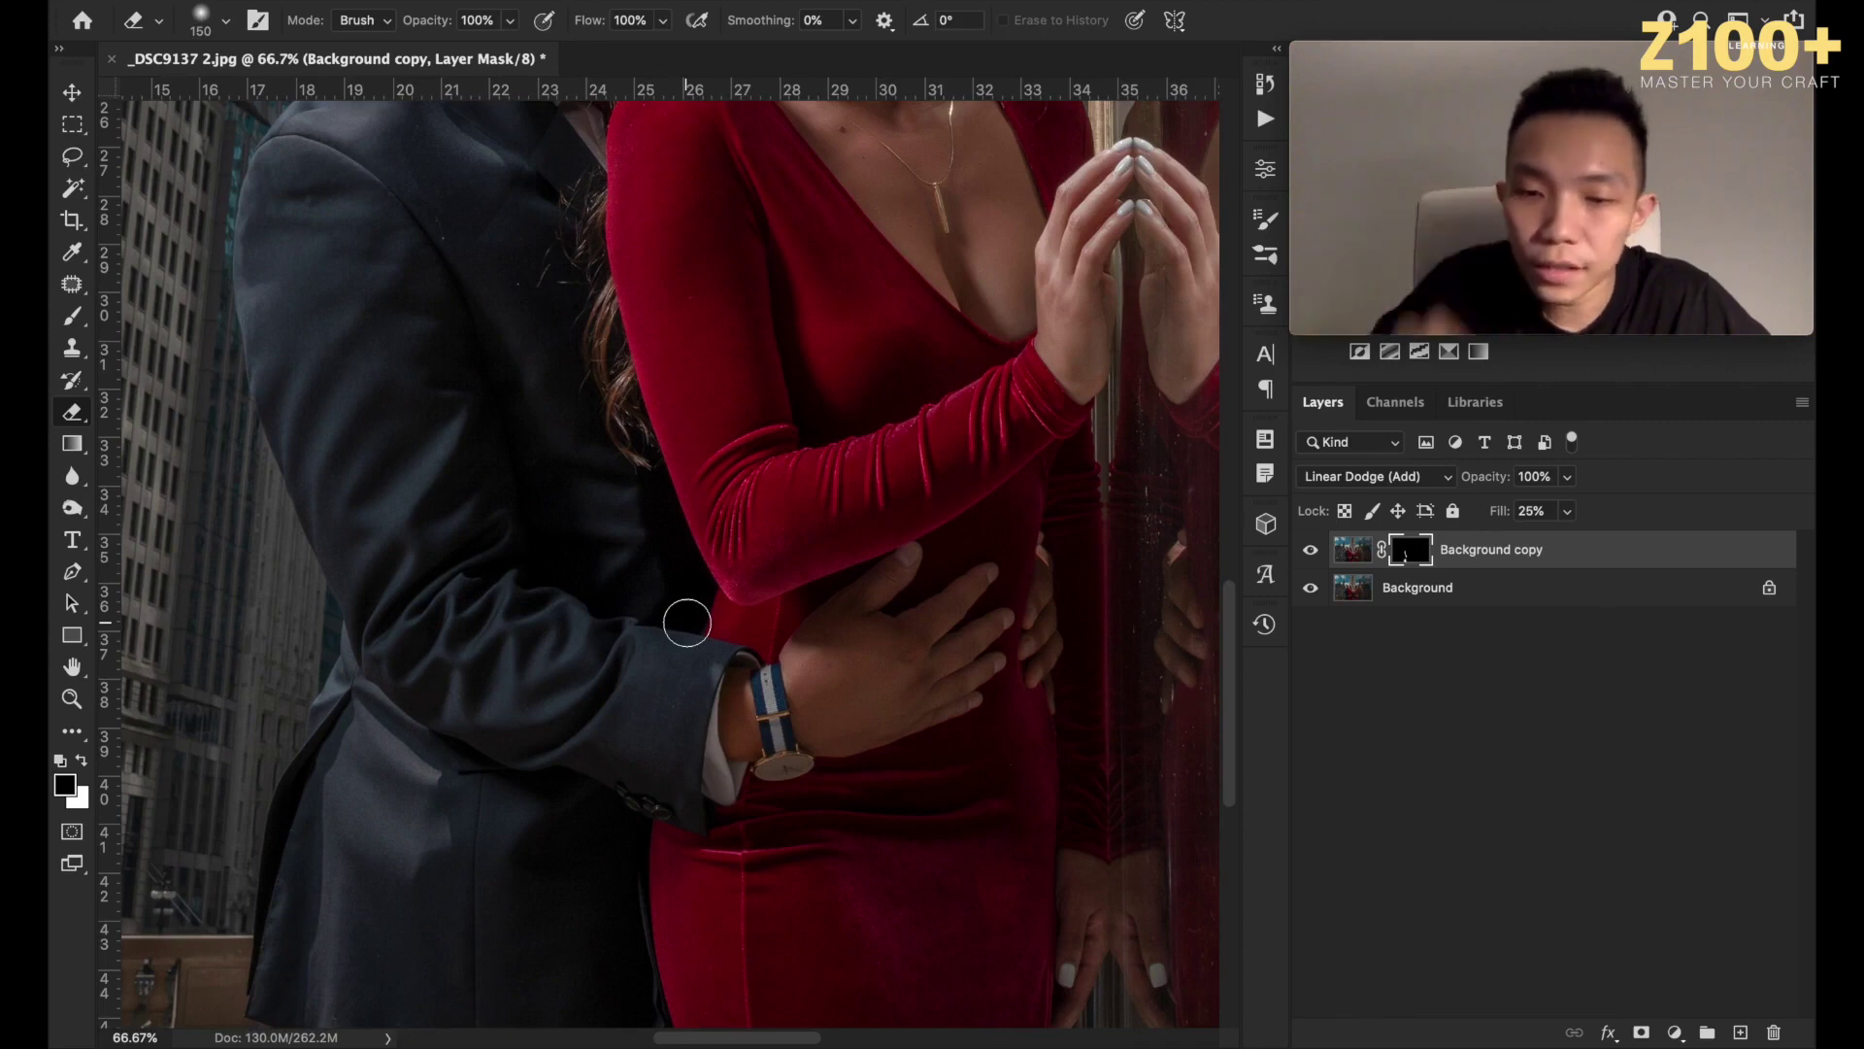
key(bracketright)
key(bracketright)
key(bracketright)
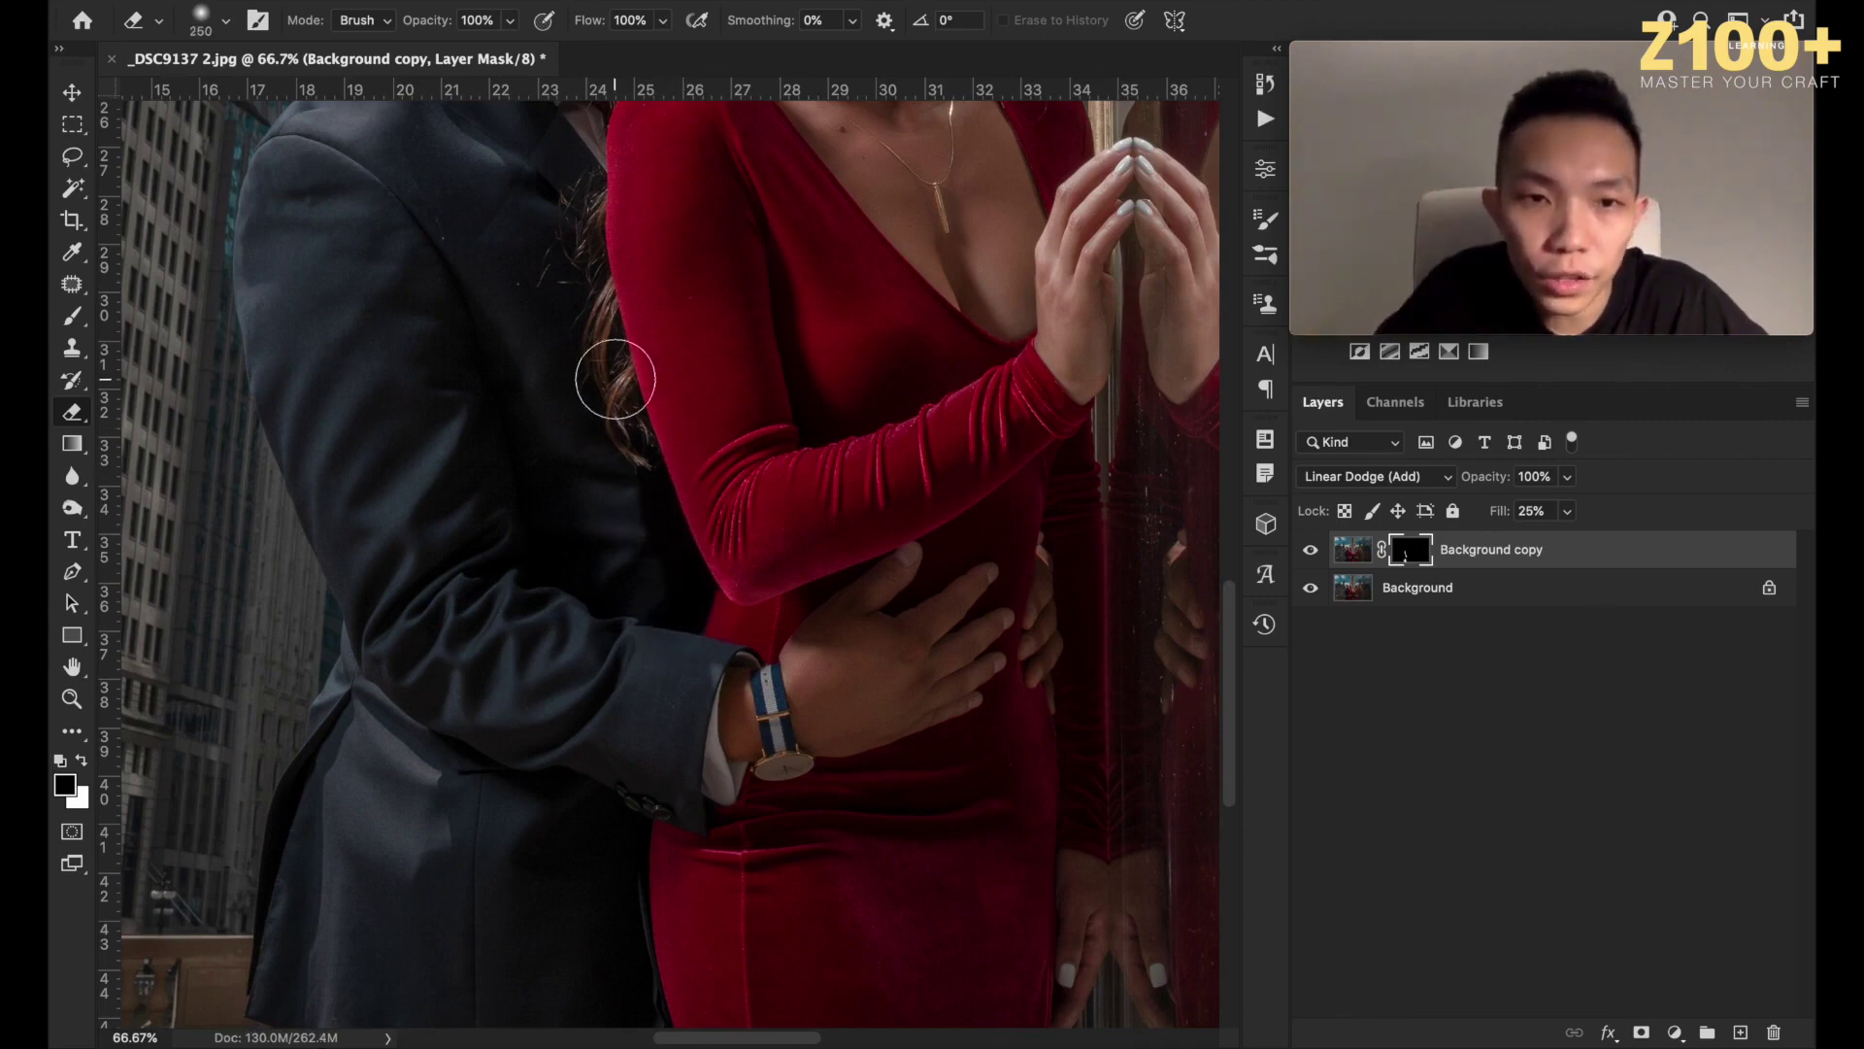
scroll(582, 243, up, 3)
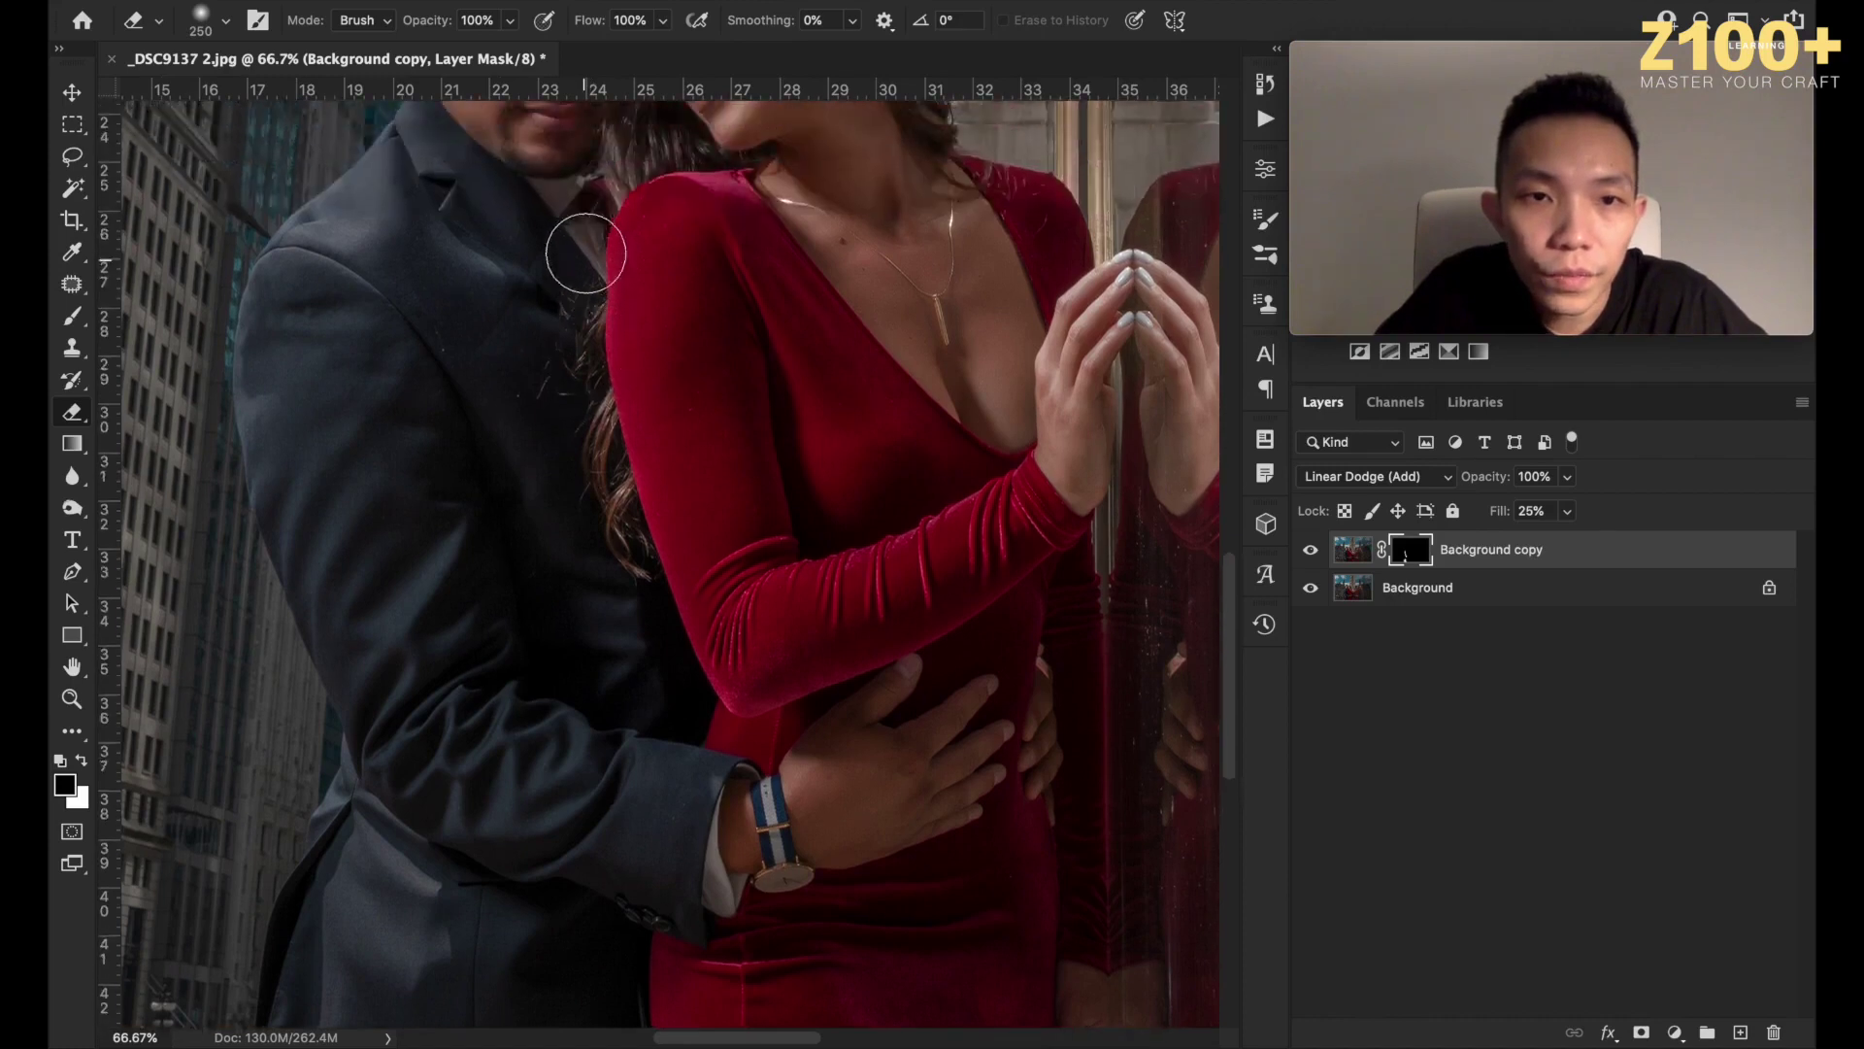
Toggle the Background copy's visibility repeatedly to compare the jacket shadows beside the woman's sleeve.
scroll(718, 491, down, 3)
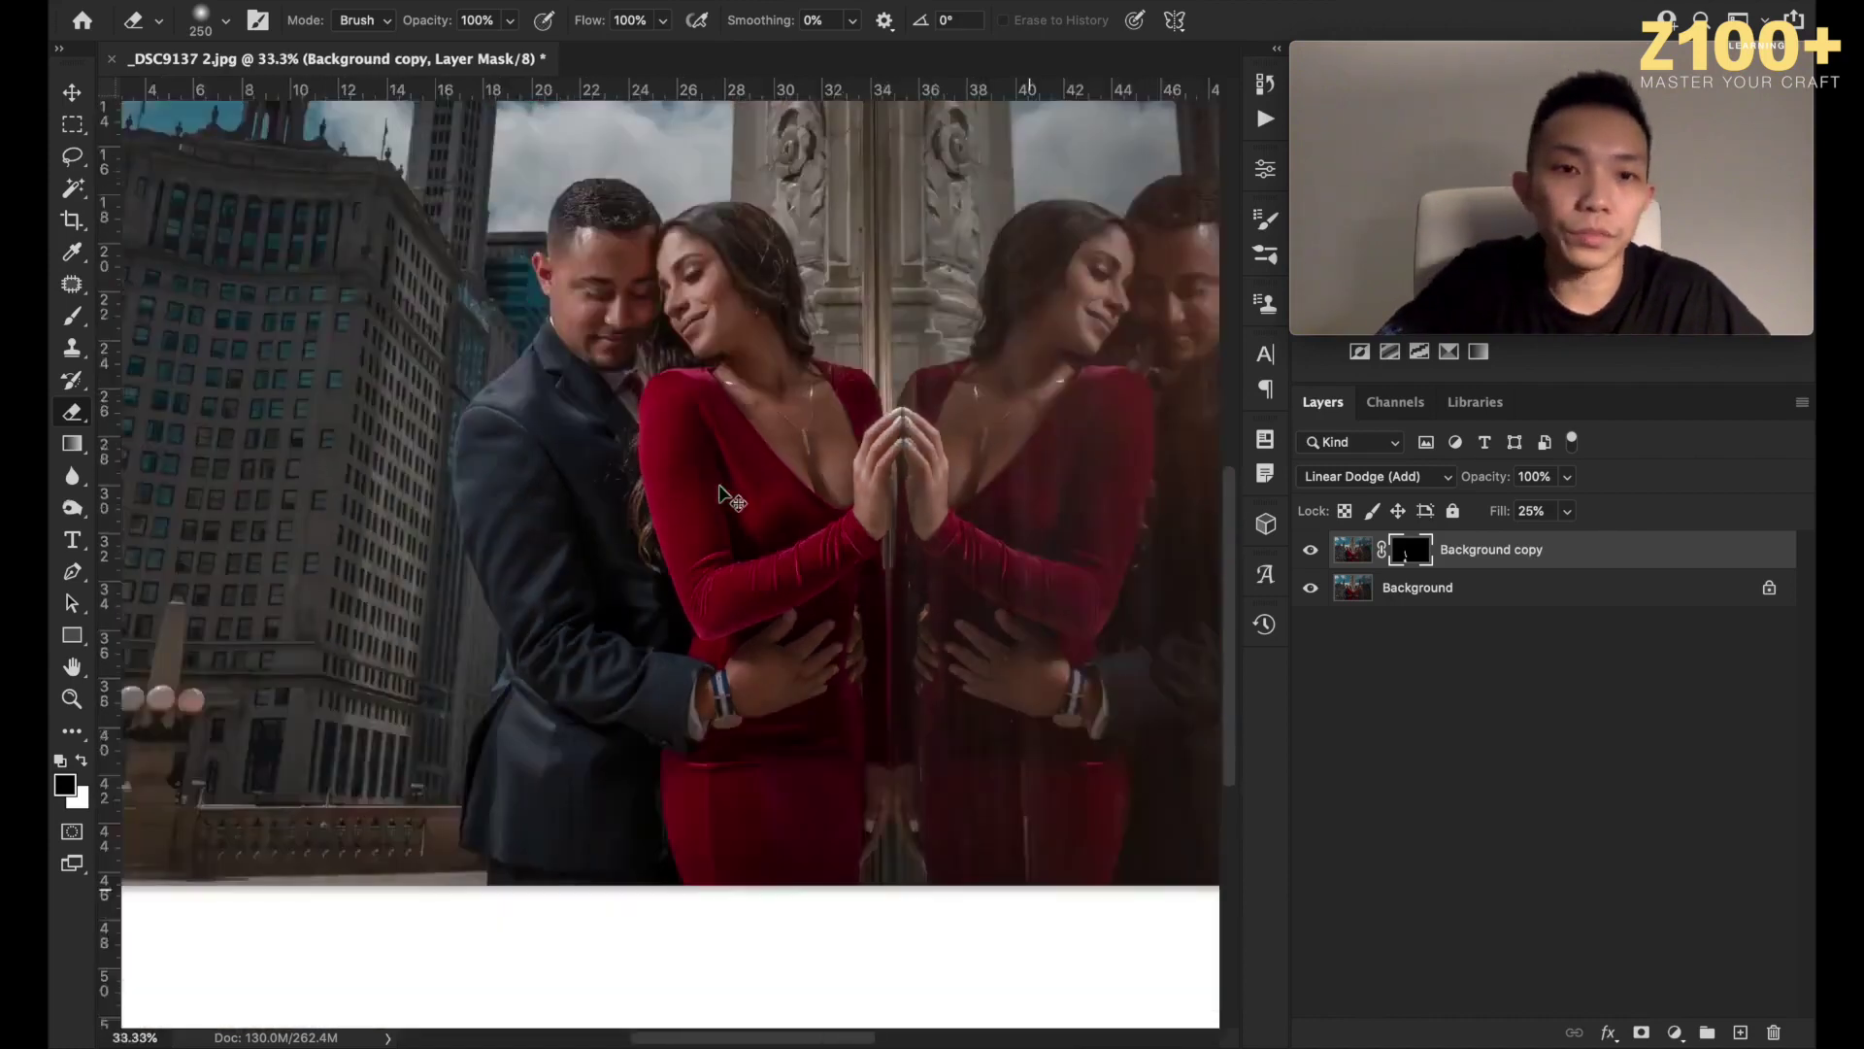
scroll(677, 738, up, 4)
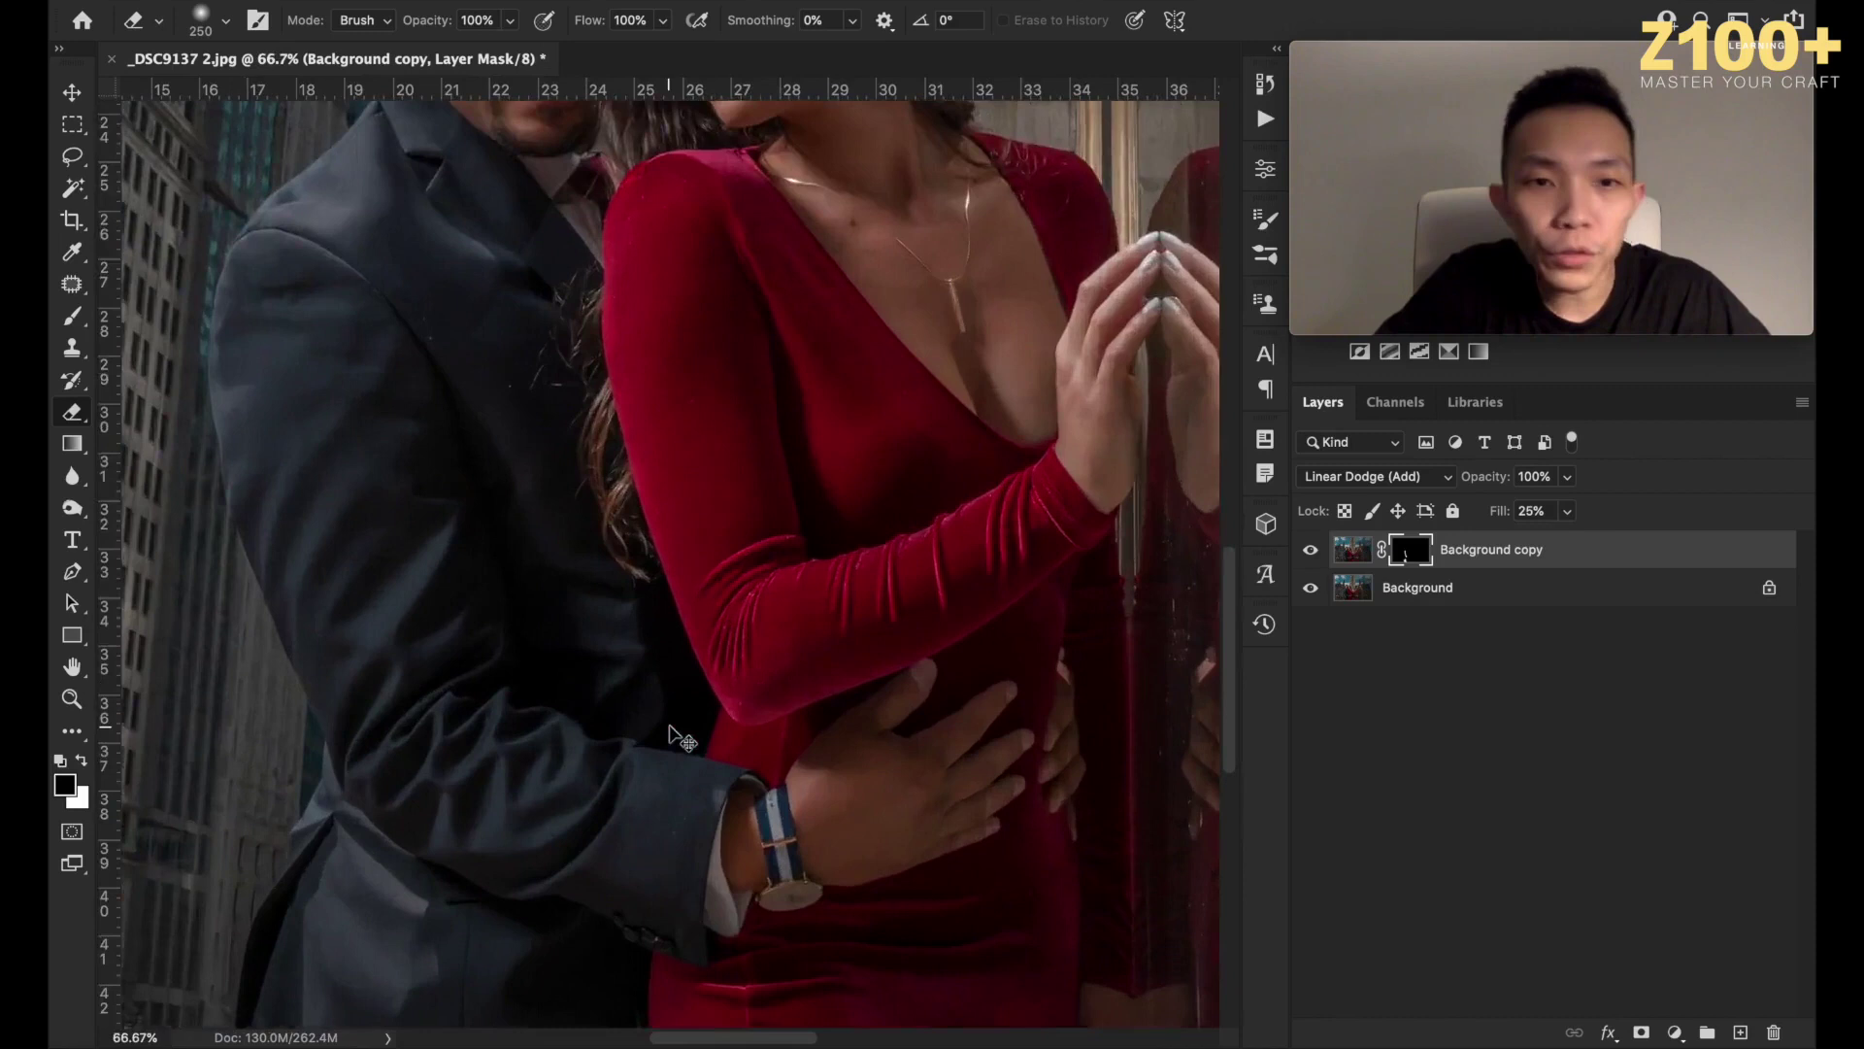
scroll(833, 603, up, 3)
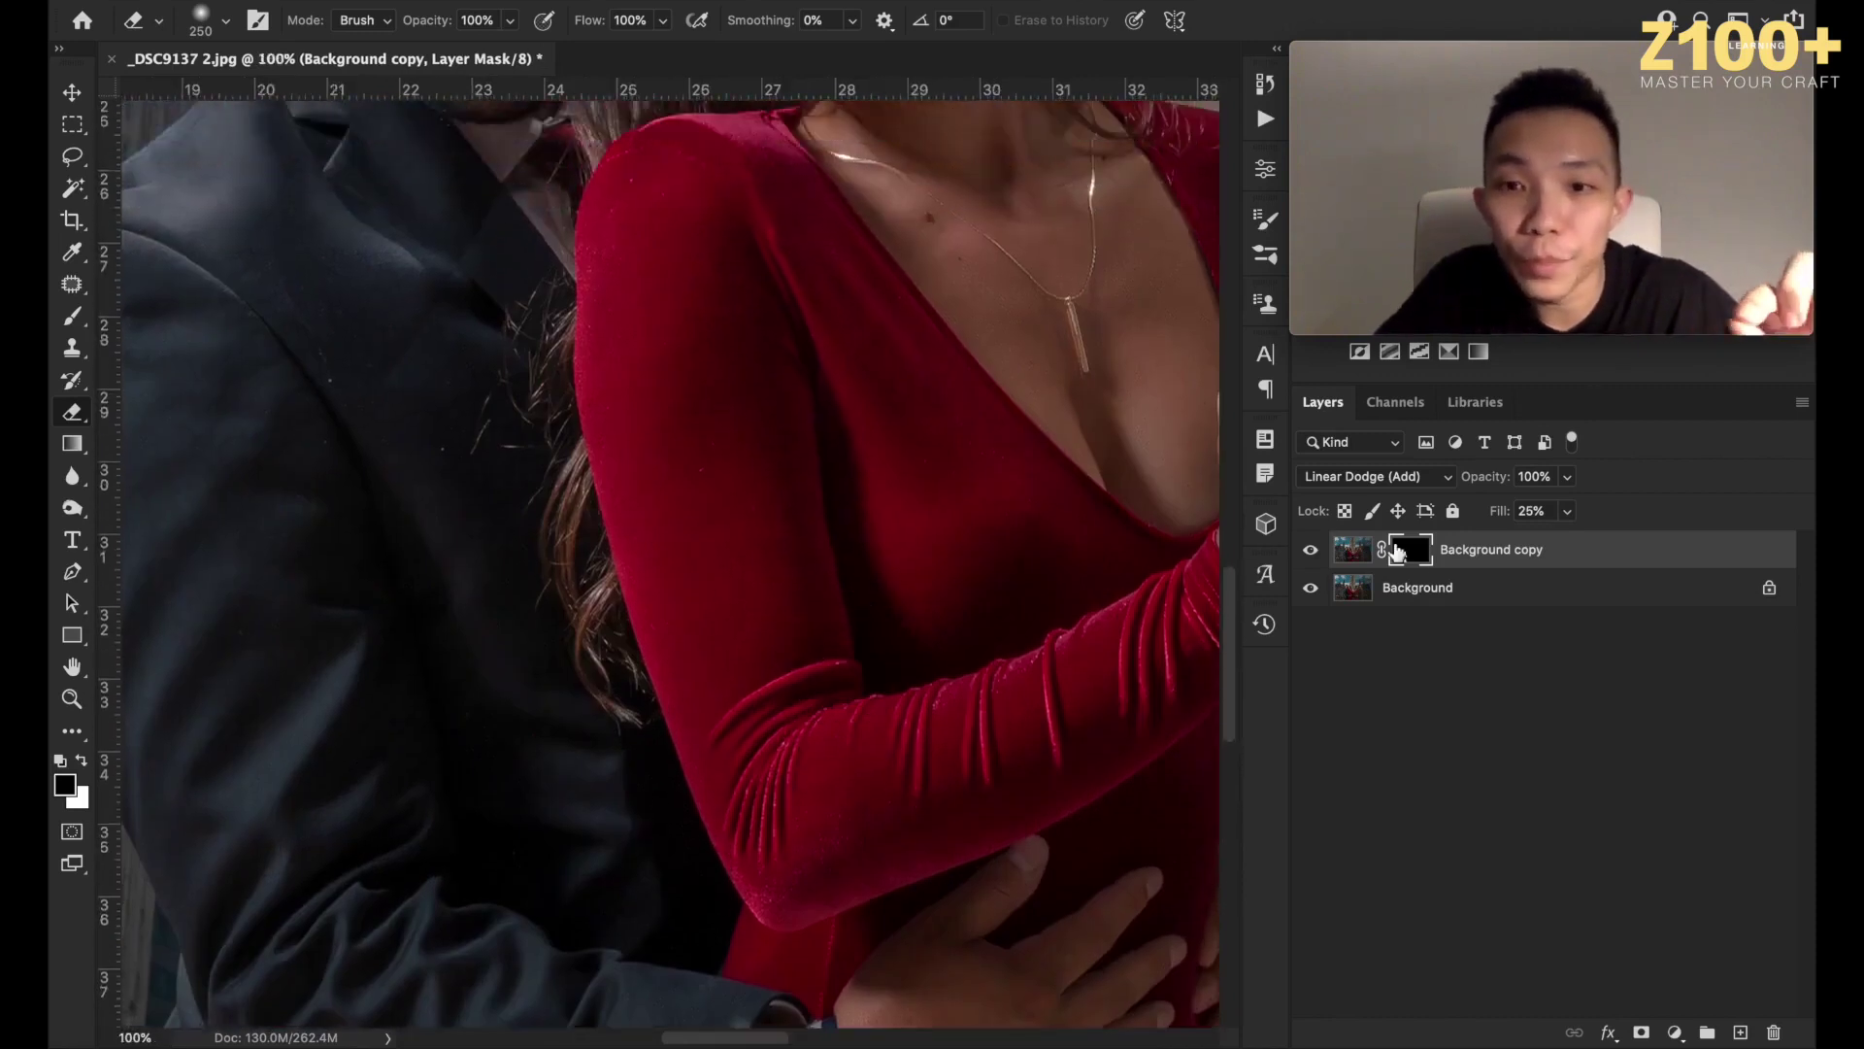
click(1311, 550)
click(1311, 550)
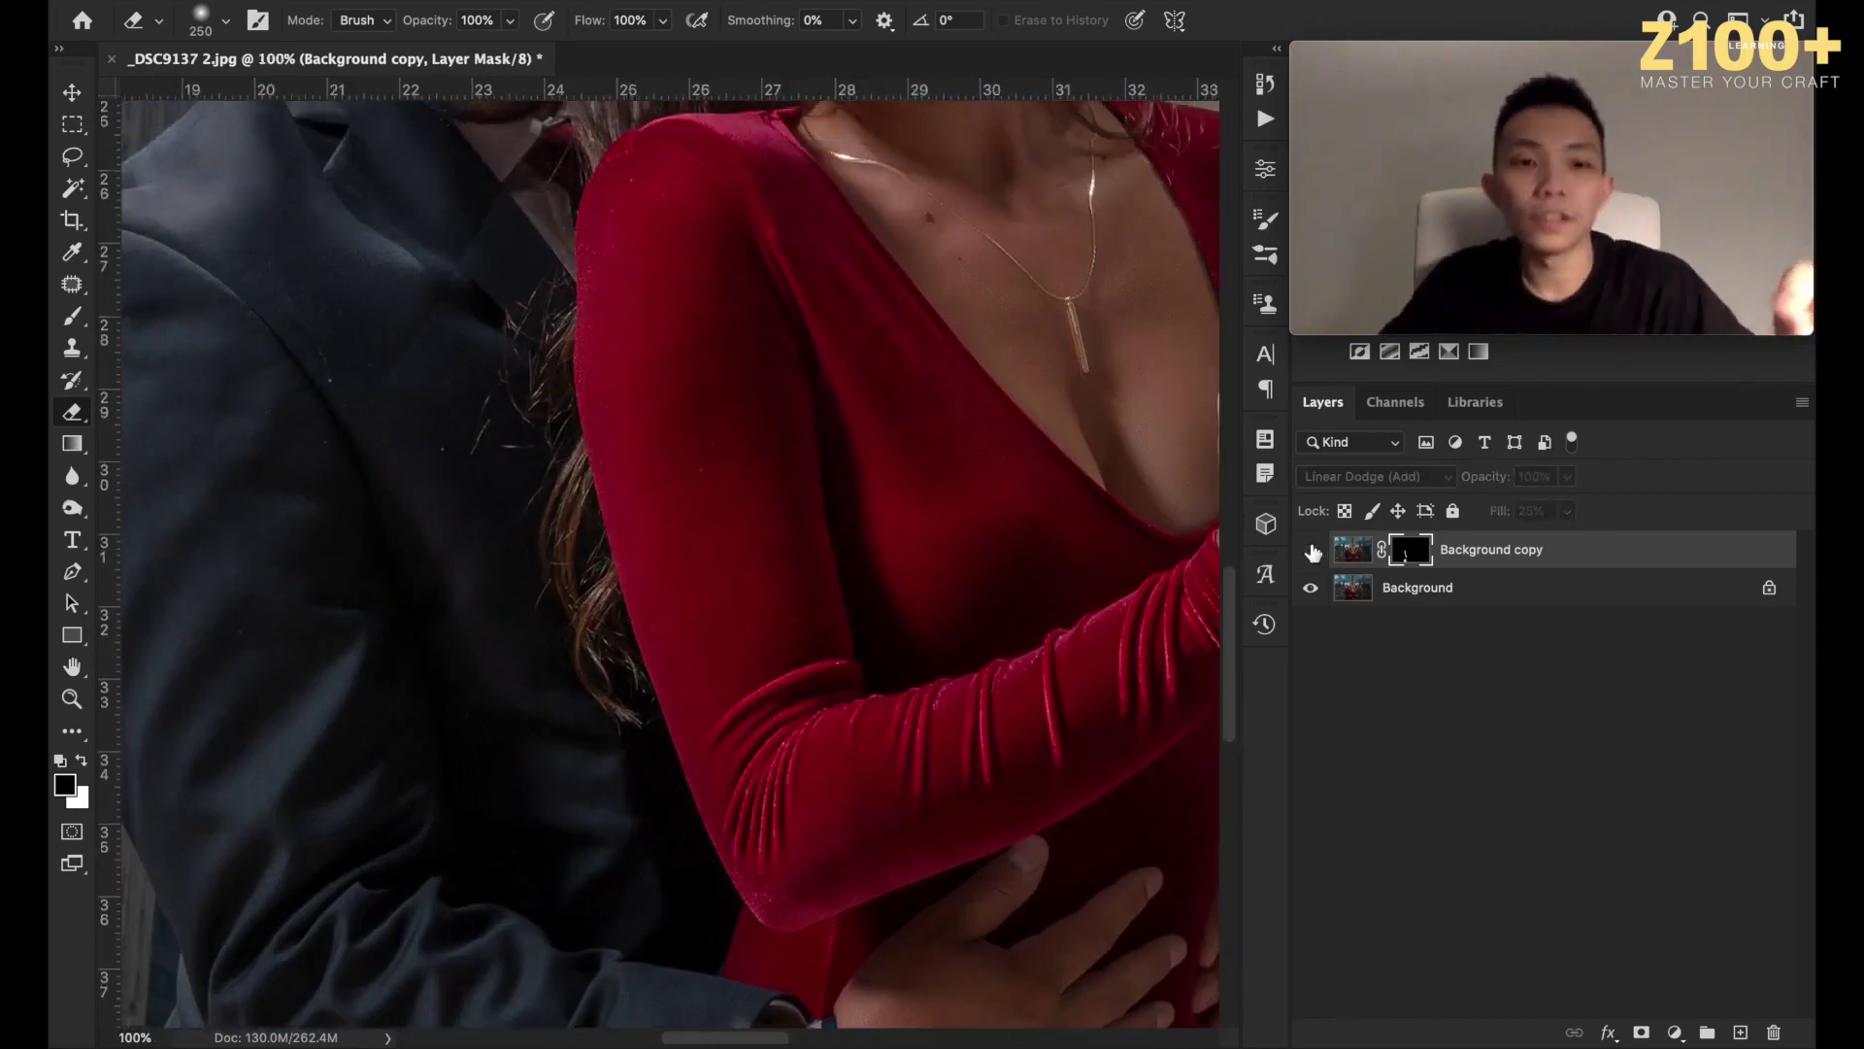
click(1311, 551)
click(1310, 550)
click(1311, 550)
click(1311, 551)
click(1311, 551)
click(1310, 550)
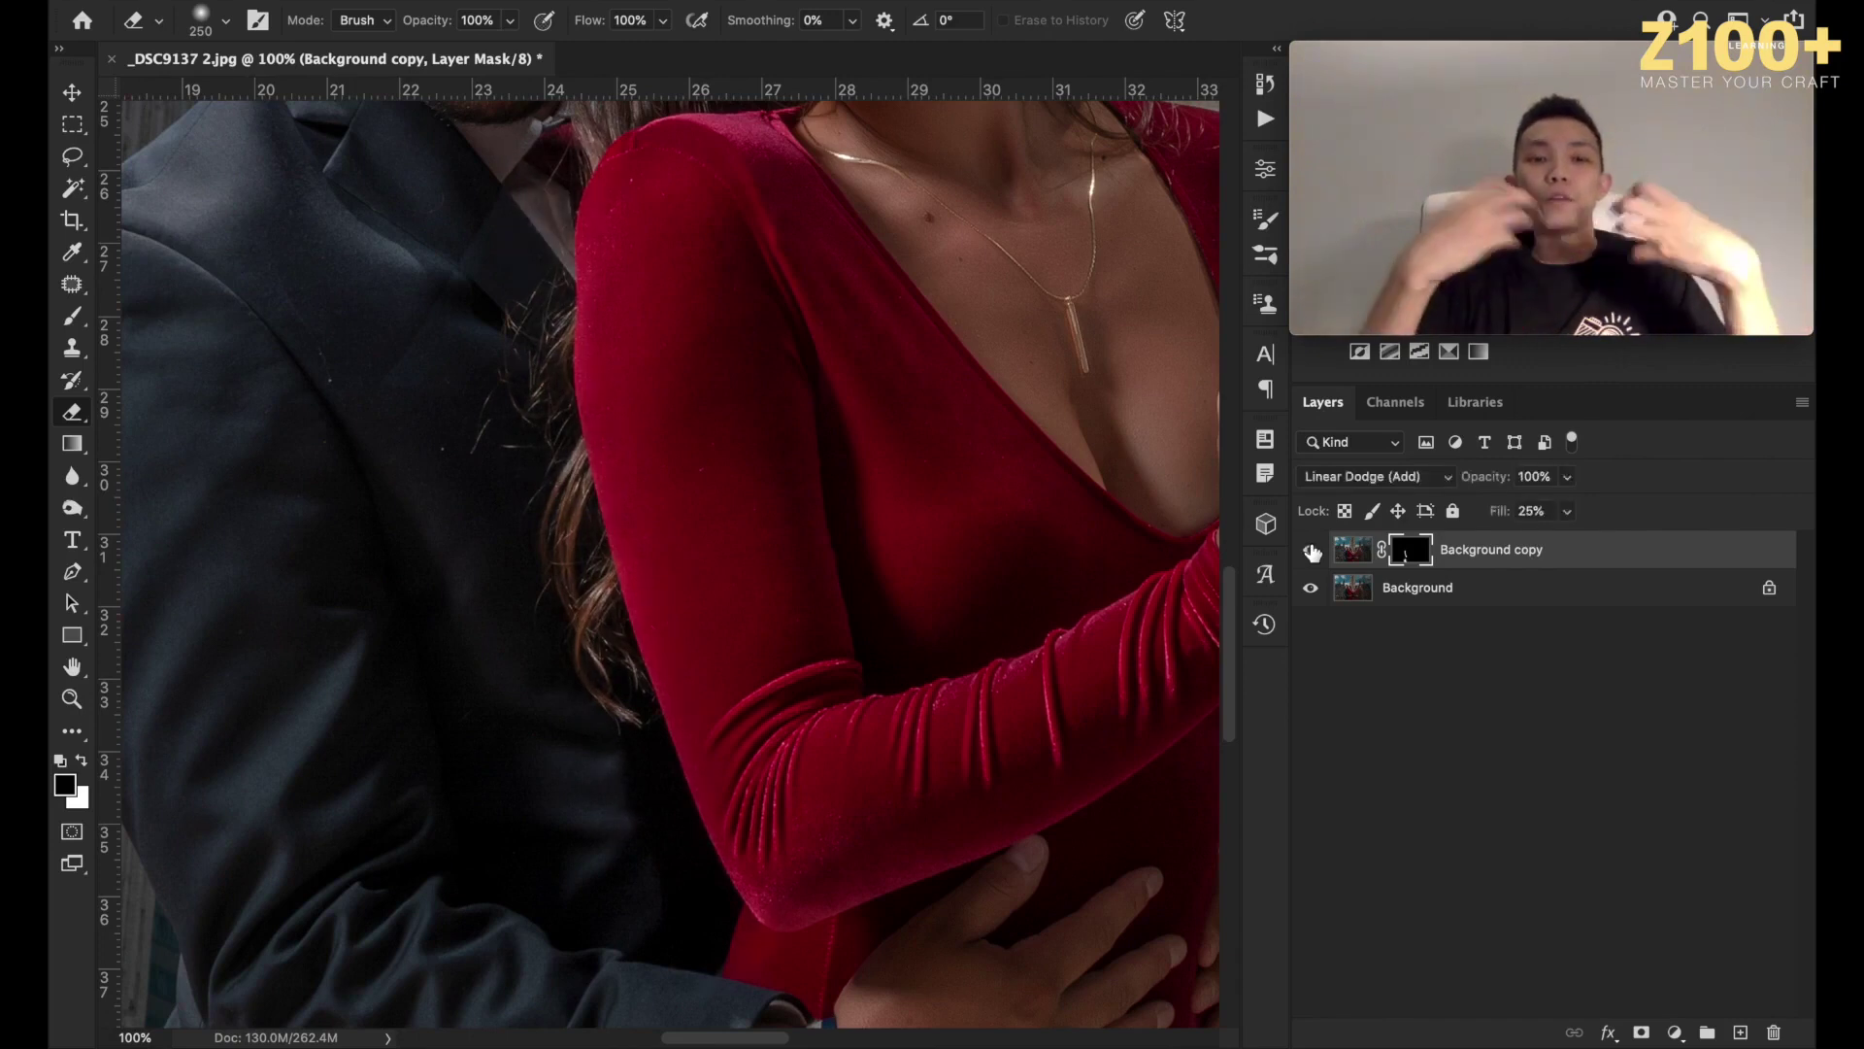
Show the mask as a red overlay and restore it over the lapel beside the woman's hair, reducing the eraser to 175 px and undoing the last stroke.
scroll(1132, 492, up, 2)
scroll(1132, 491, left, 1)
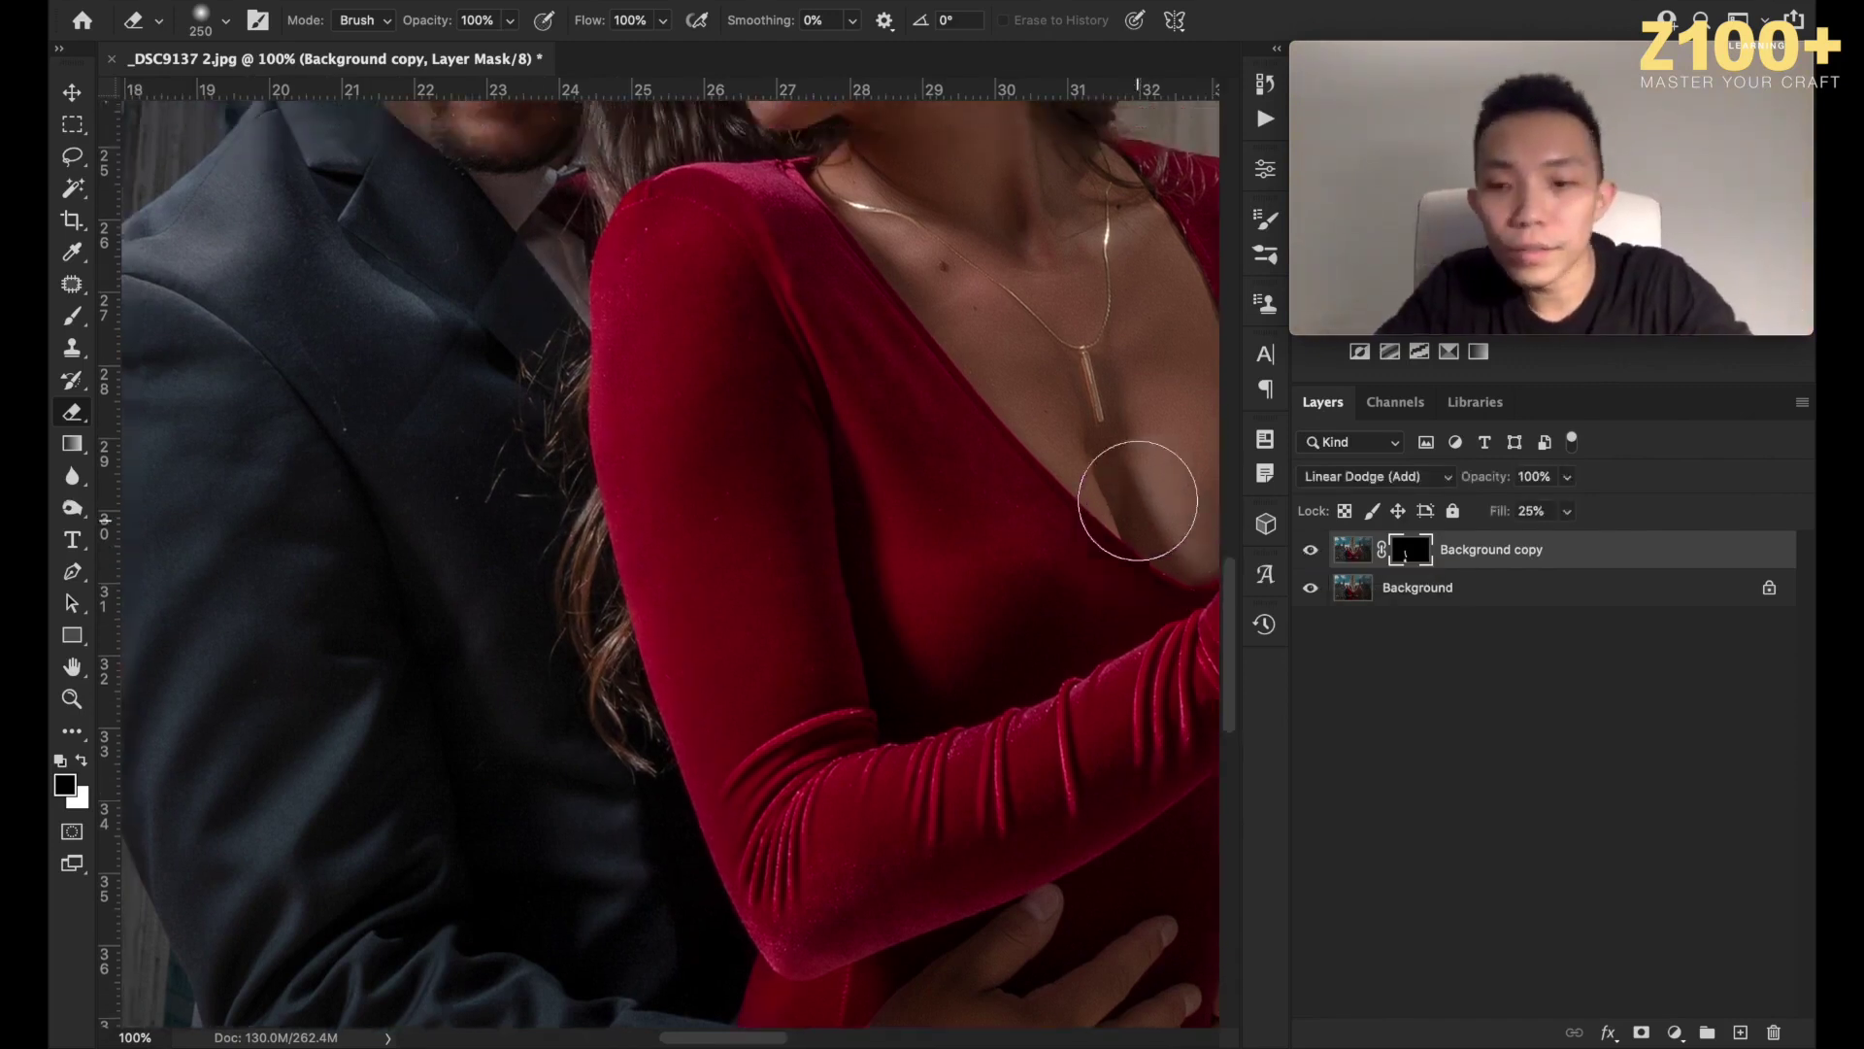
key(backslash)
key(bracketleft)
key(bracketleft)
key(bracketright)
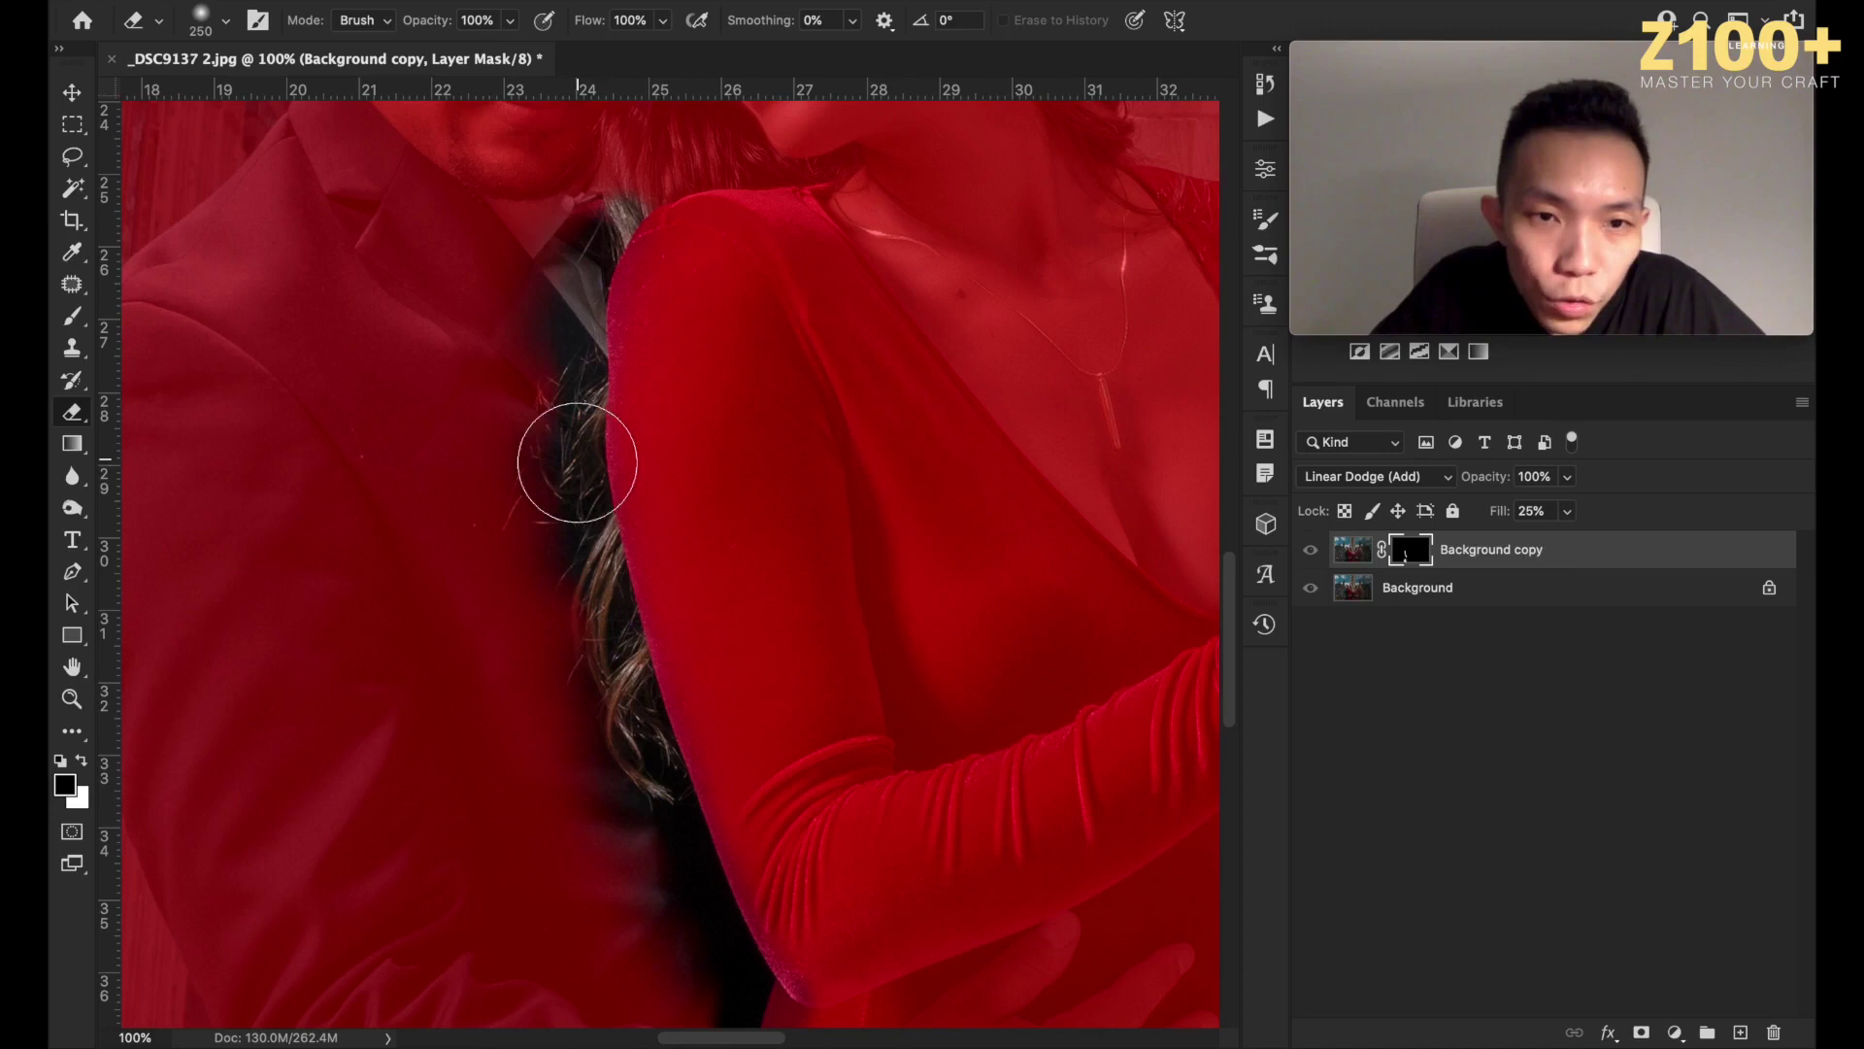
key(x)
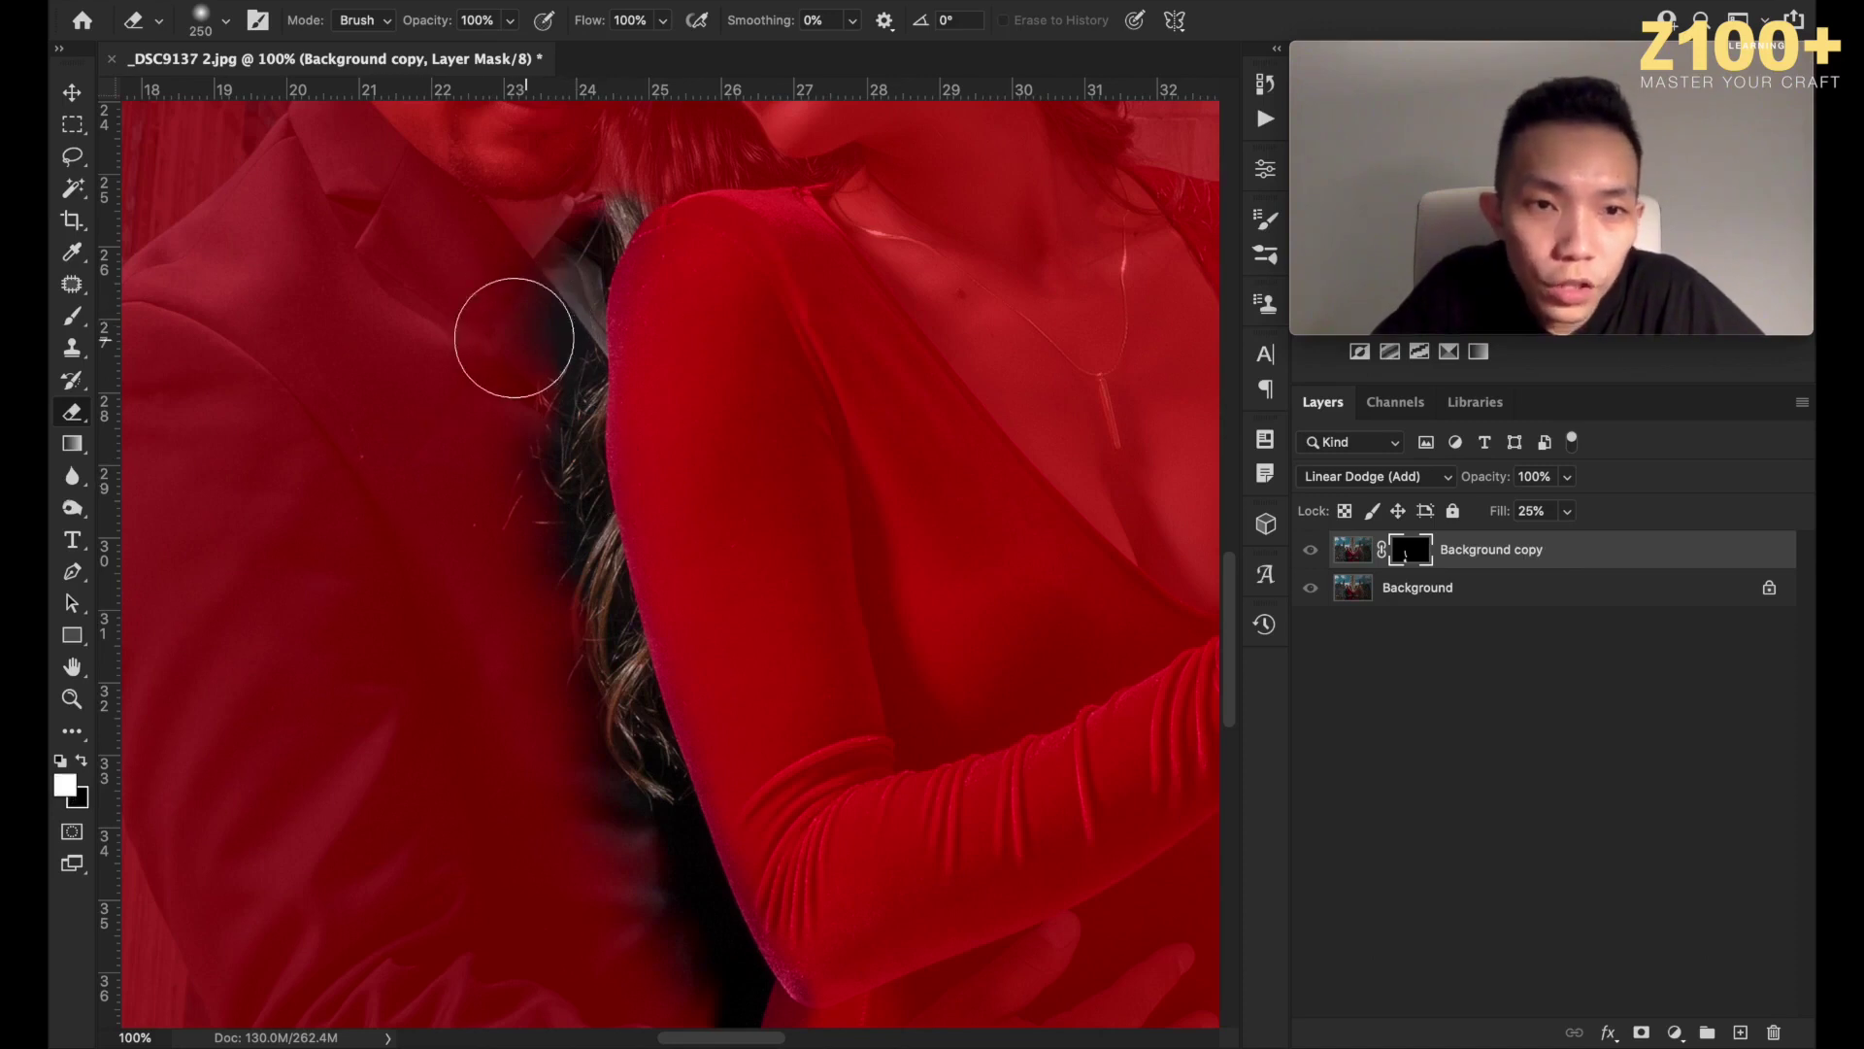
mouse_move(547, 224)
mouse_down()
mouse_move(500, 438)
mouse_move(571, 226)
mouse_move(539, 519)
mouse_move(546, 564)
mouse_move(543, 503)
mouse_move(618, 835)
mouse_move(587, 685)
mouse_move(686, 994)
mouse_move(613, 824)
mouse_move(680, 965)
mouse_move(626, 838)
mouse_move(662, 923)
mouse_move(588, 627)
mouse_up()
key(bracketleft)
key(bracketleft)
key(ctrl+z)
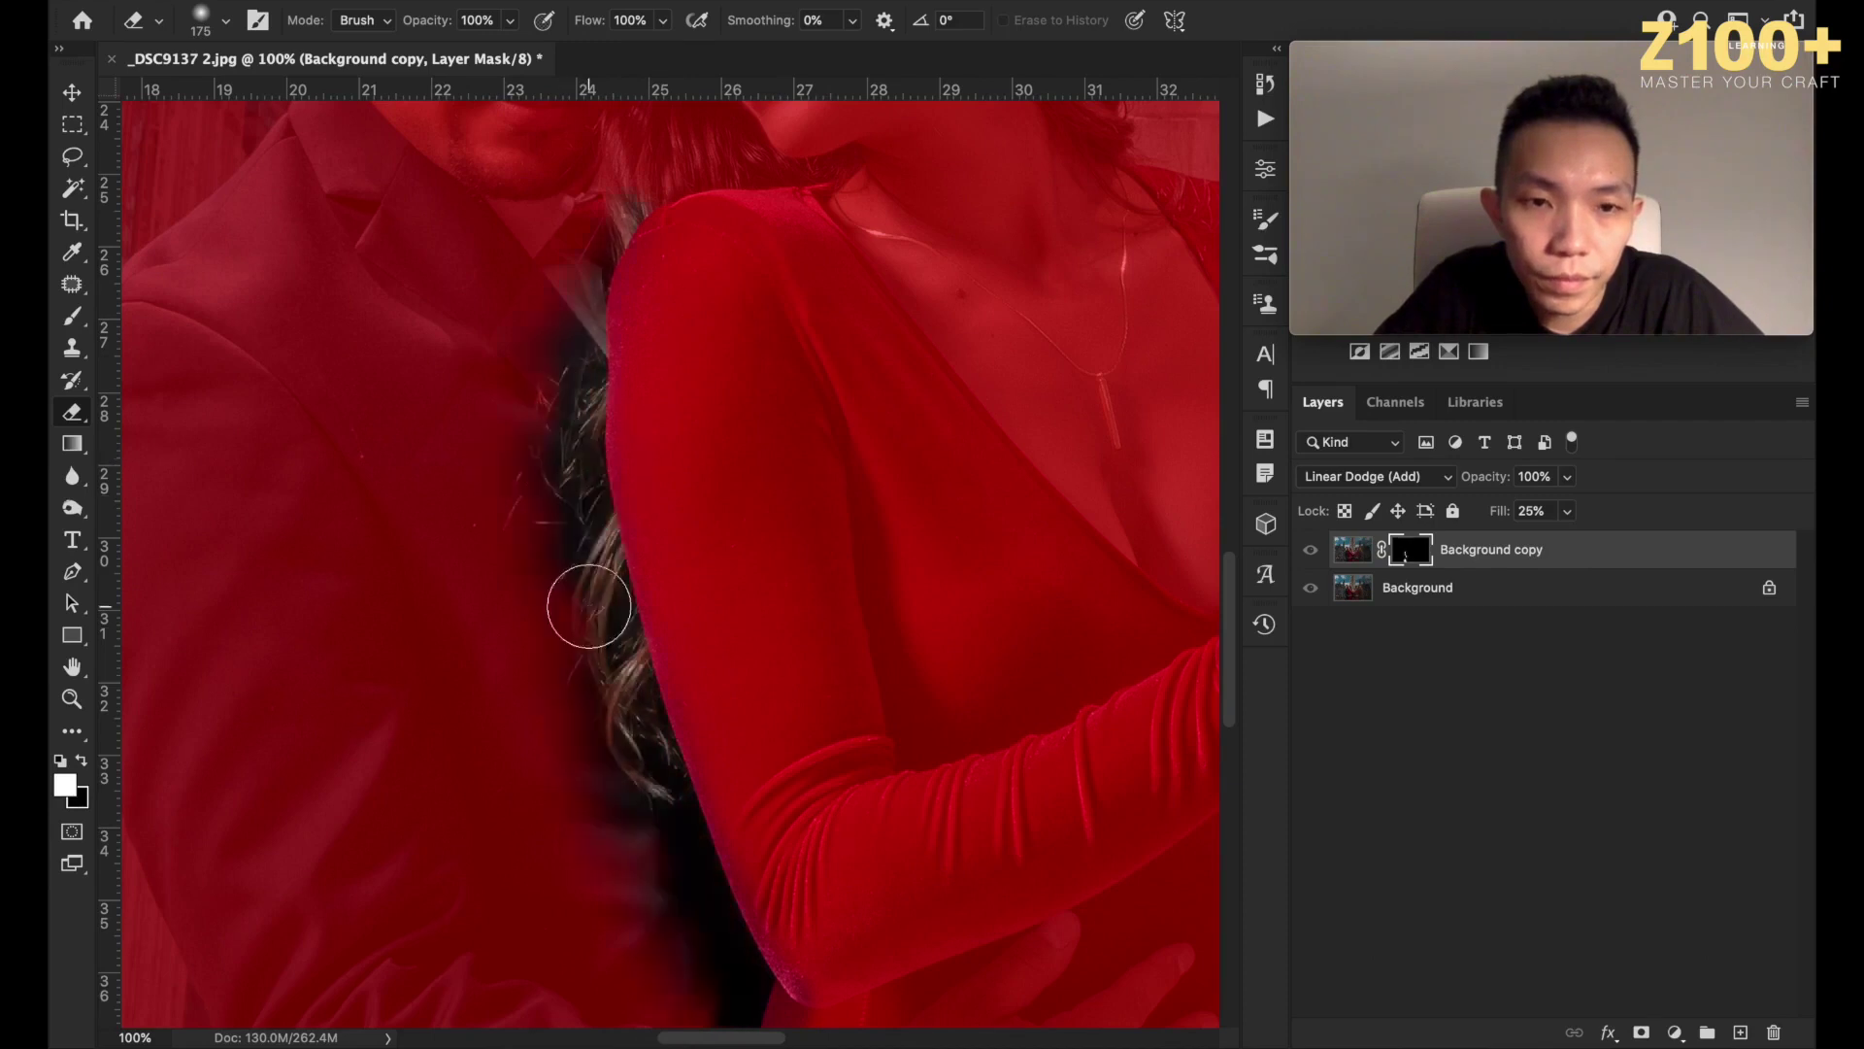
mouse_move(550, 376)
mouse_down()
mouse_move(595, 166)
mouse_move(521, 309)
mouse_up()
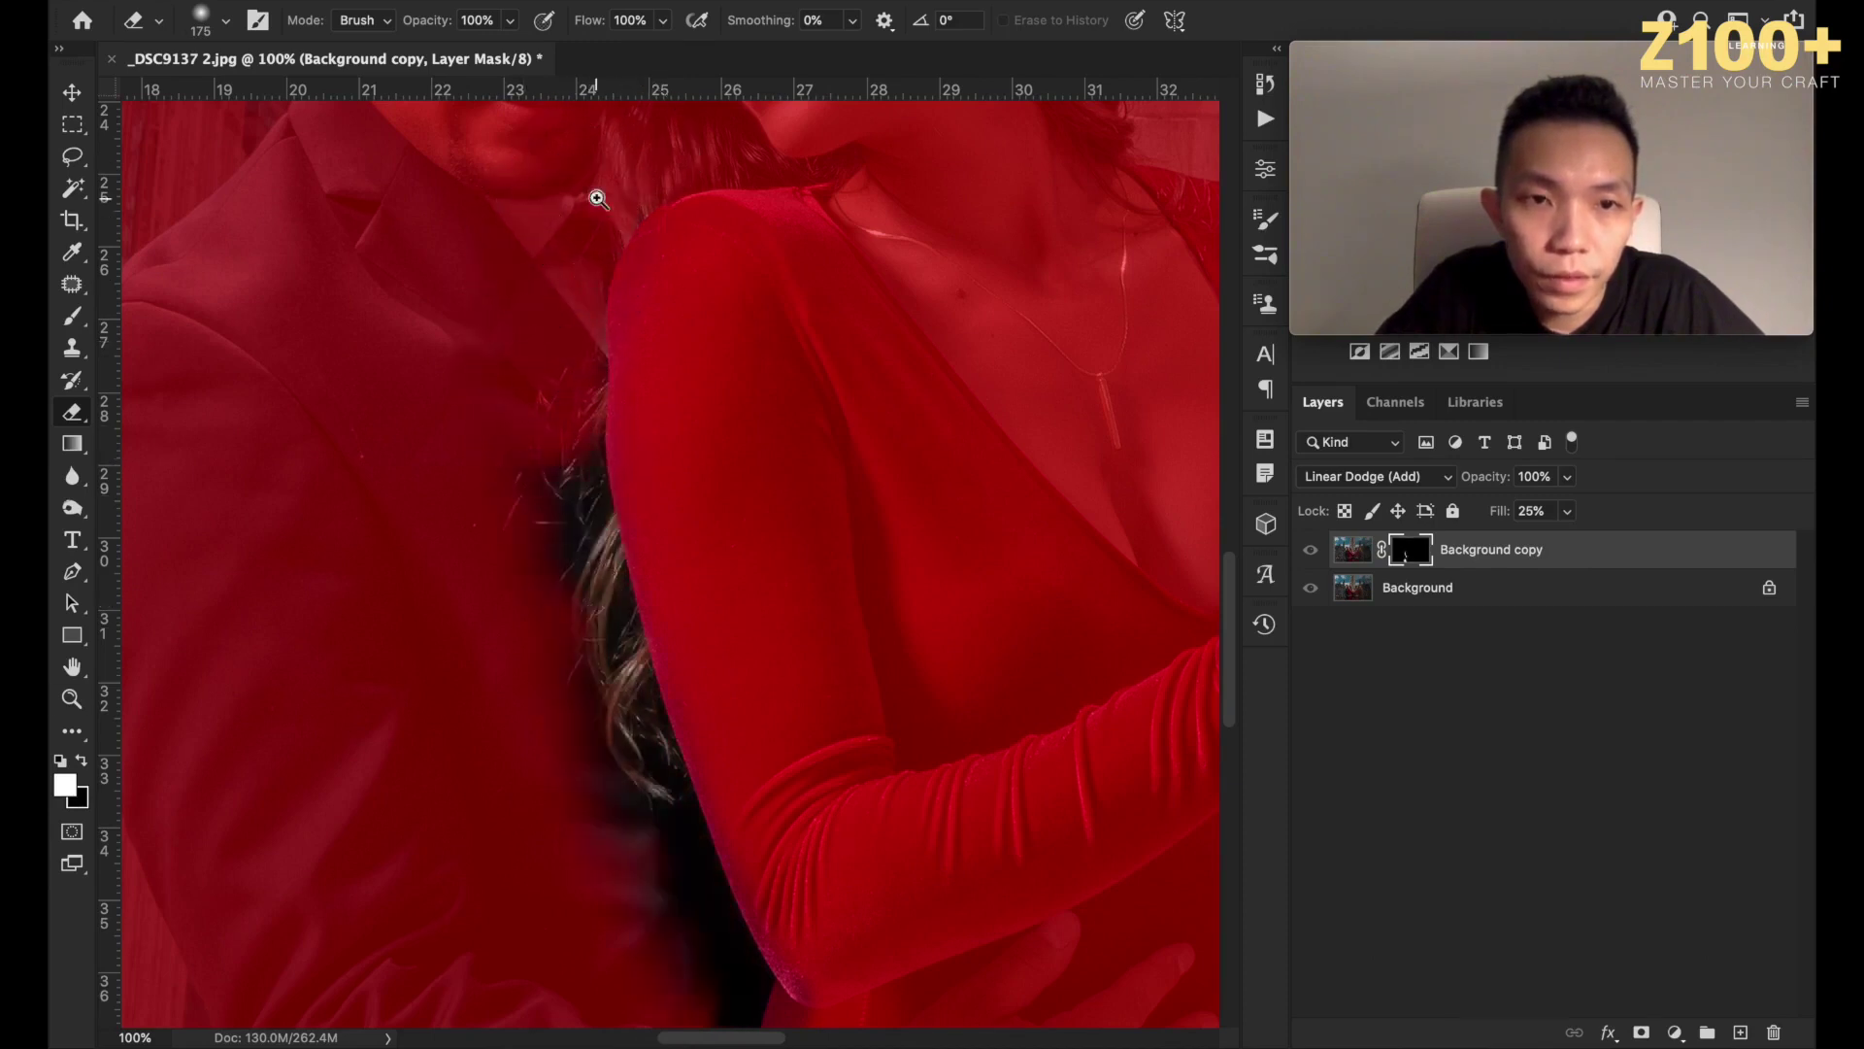
key(z)
key(ctrl+z)
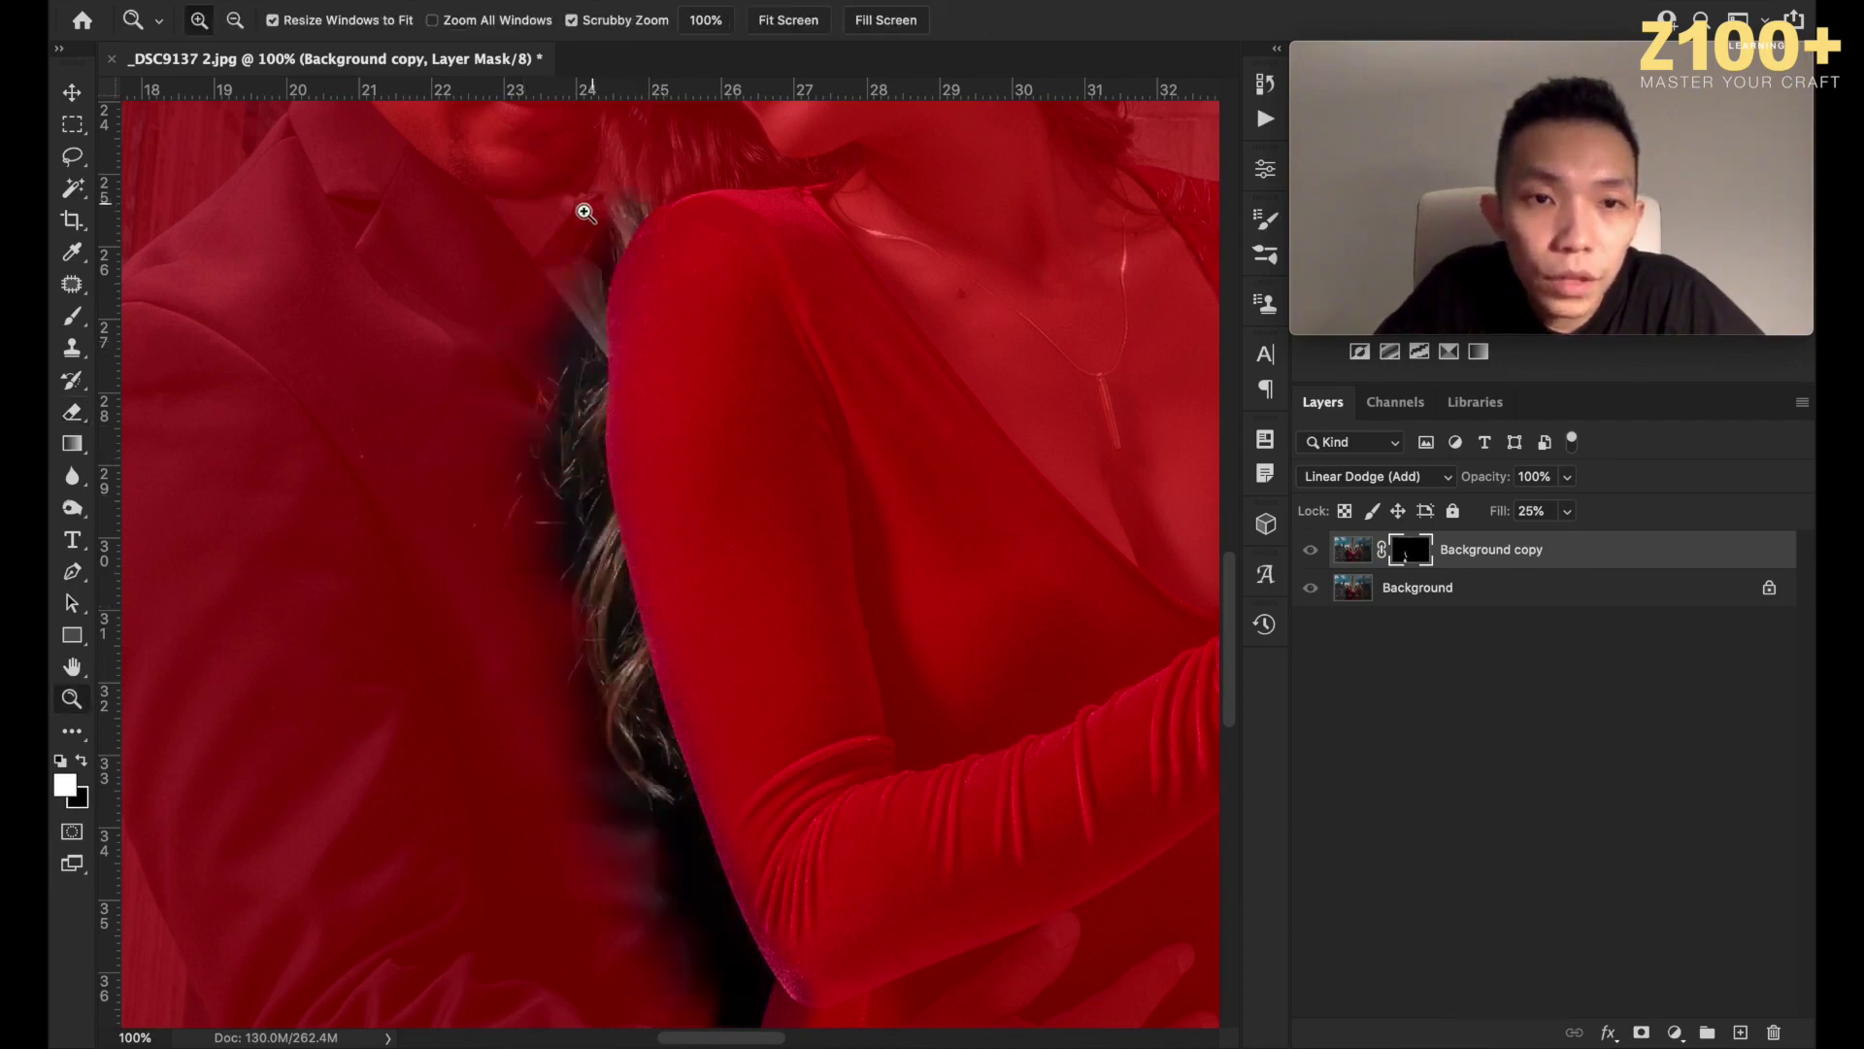
Restore the mask over the suit from collar to hem with the 175 px eraser, leaving a narrow edge beside the woman, and hide the overlay.
click(72, 412)
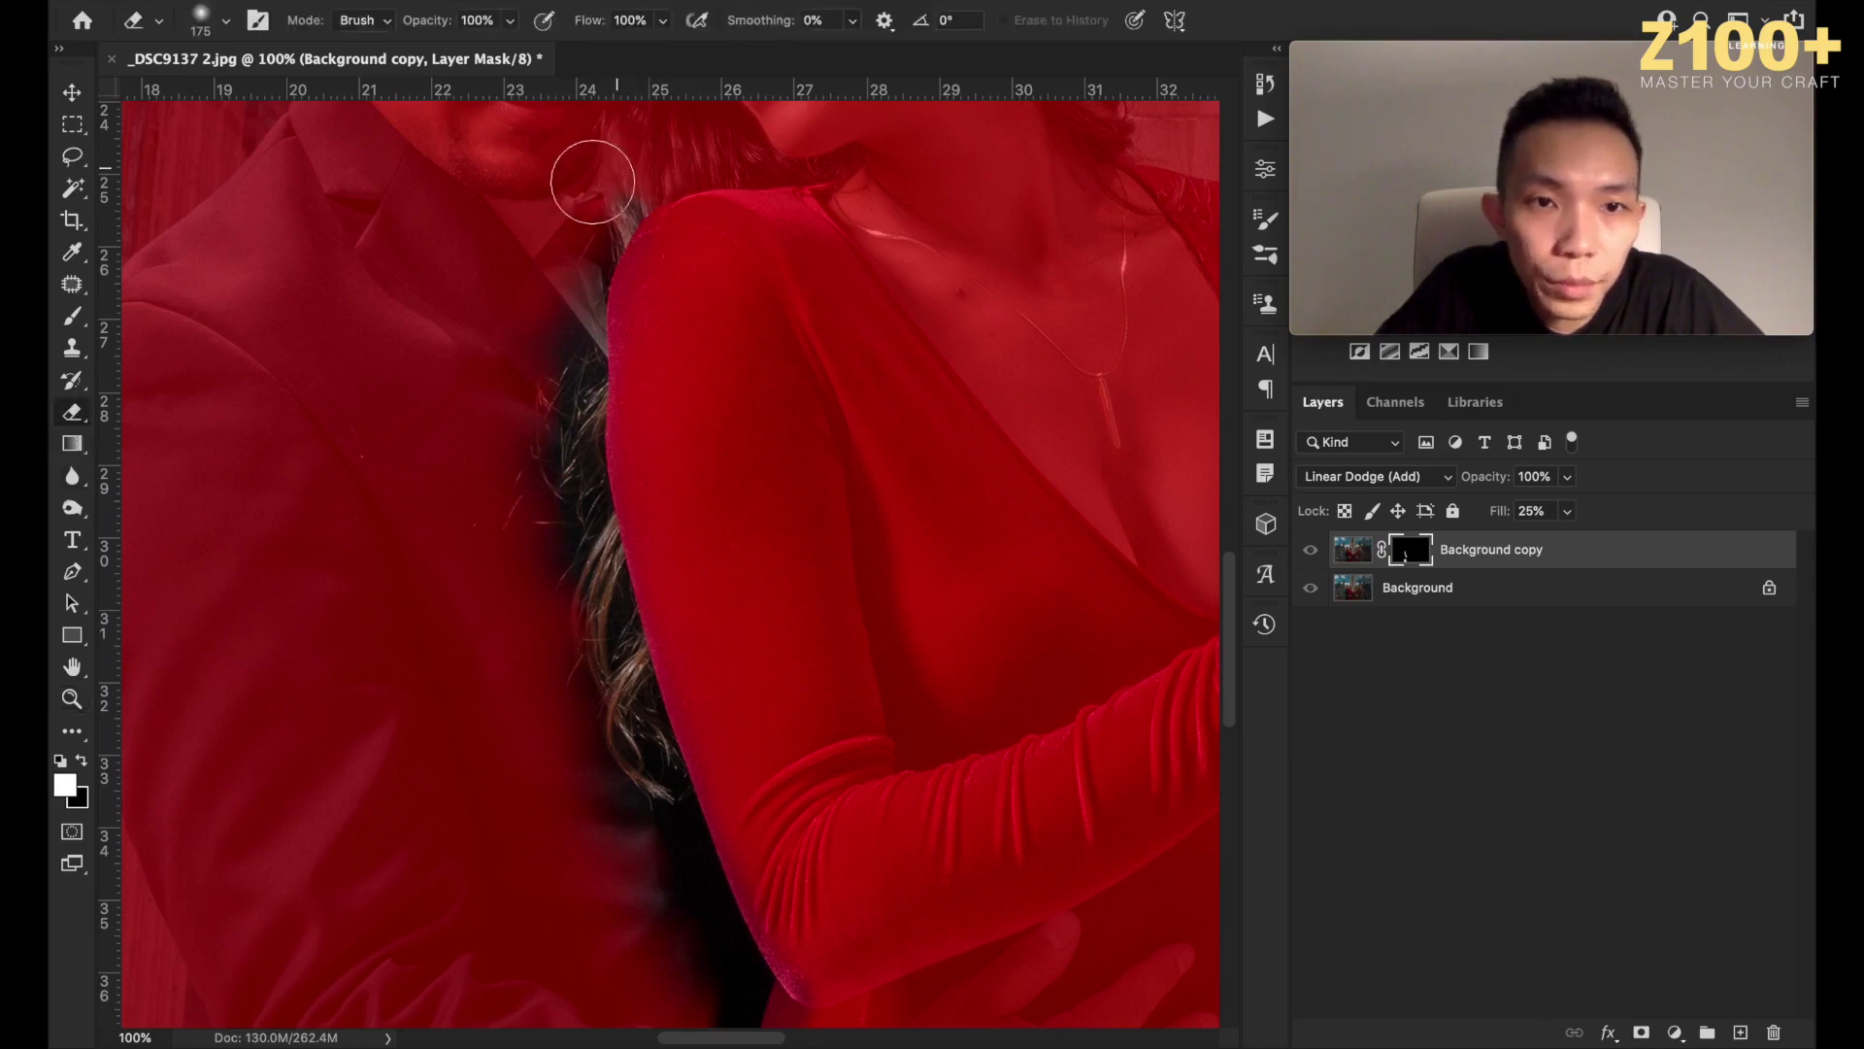
mouse_move(567, 197)
mouse_down()
mouse_move(507, 391)
mouse_move(532, 302)
mouse_move(547, 529)
mouse_move(538, 486)
mouse_move(599, 795)
mouse_move(581, 705)
mouse_move(663, 942)
mouse_move(632, 859)
mouse_move(666, 923)
mouse_up()
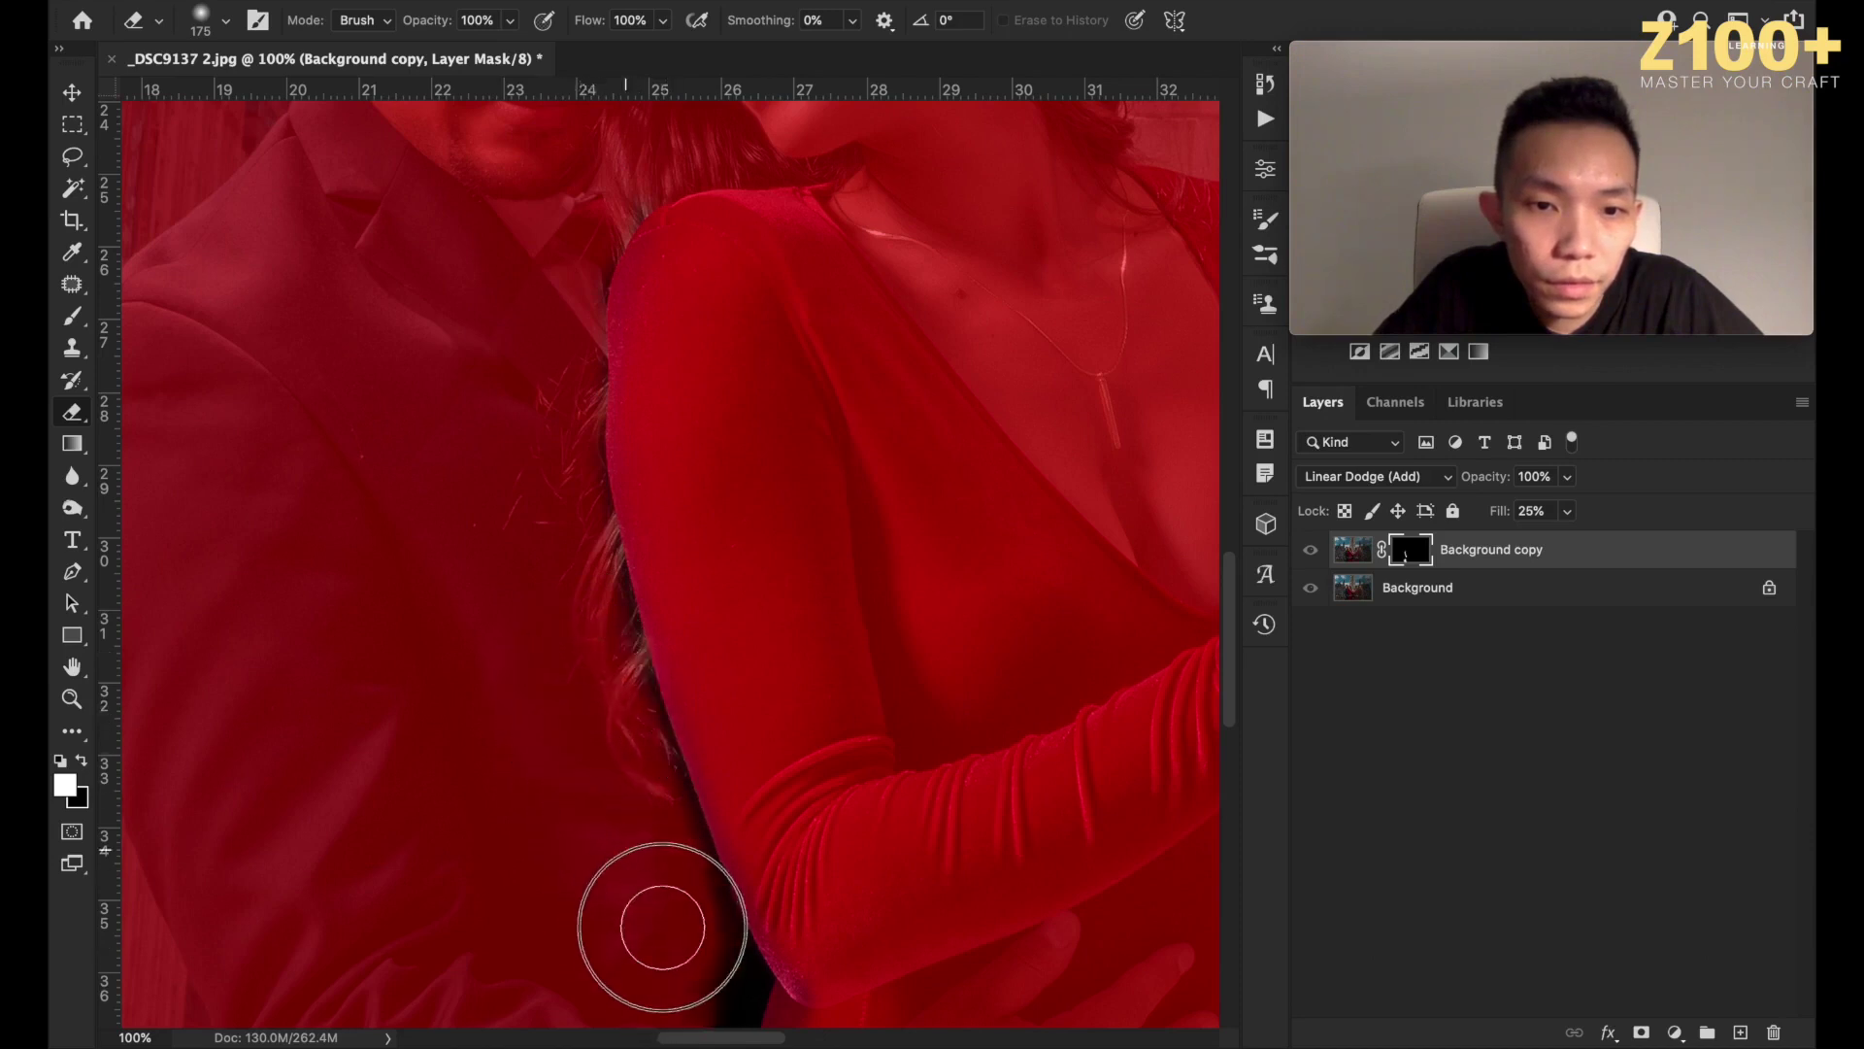
scroll(687, 965, down, 5)
drag(718, 718, 693, 799)
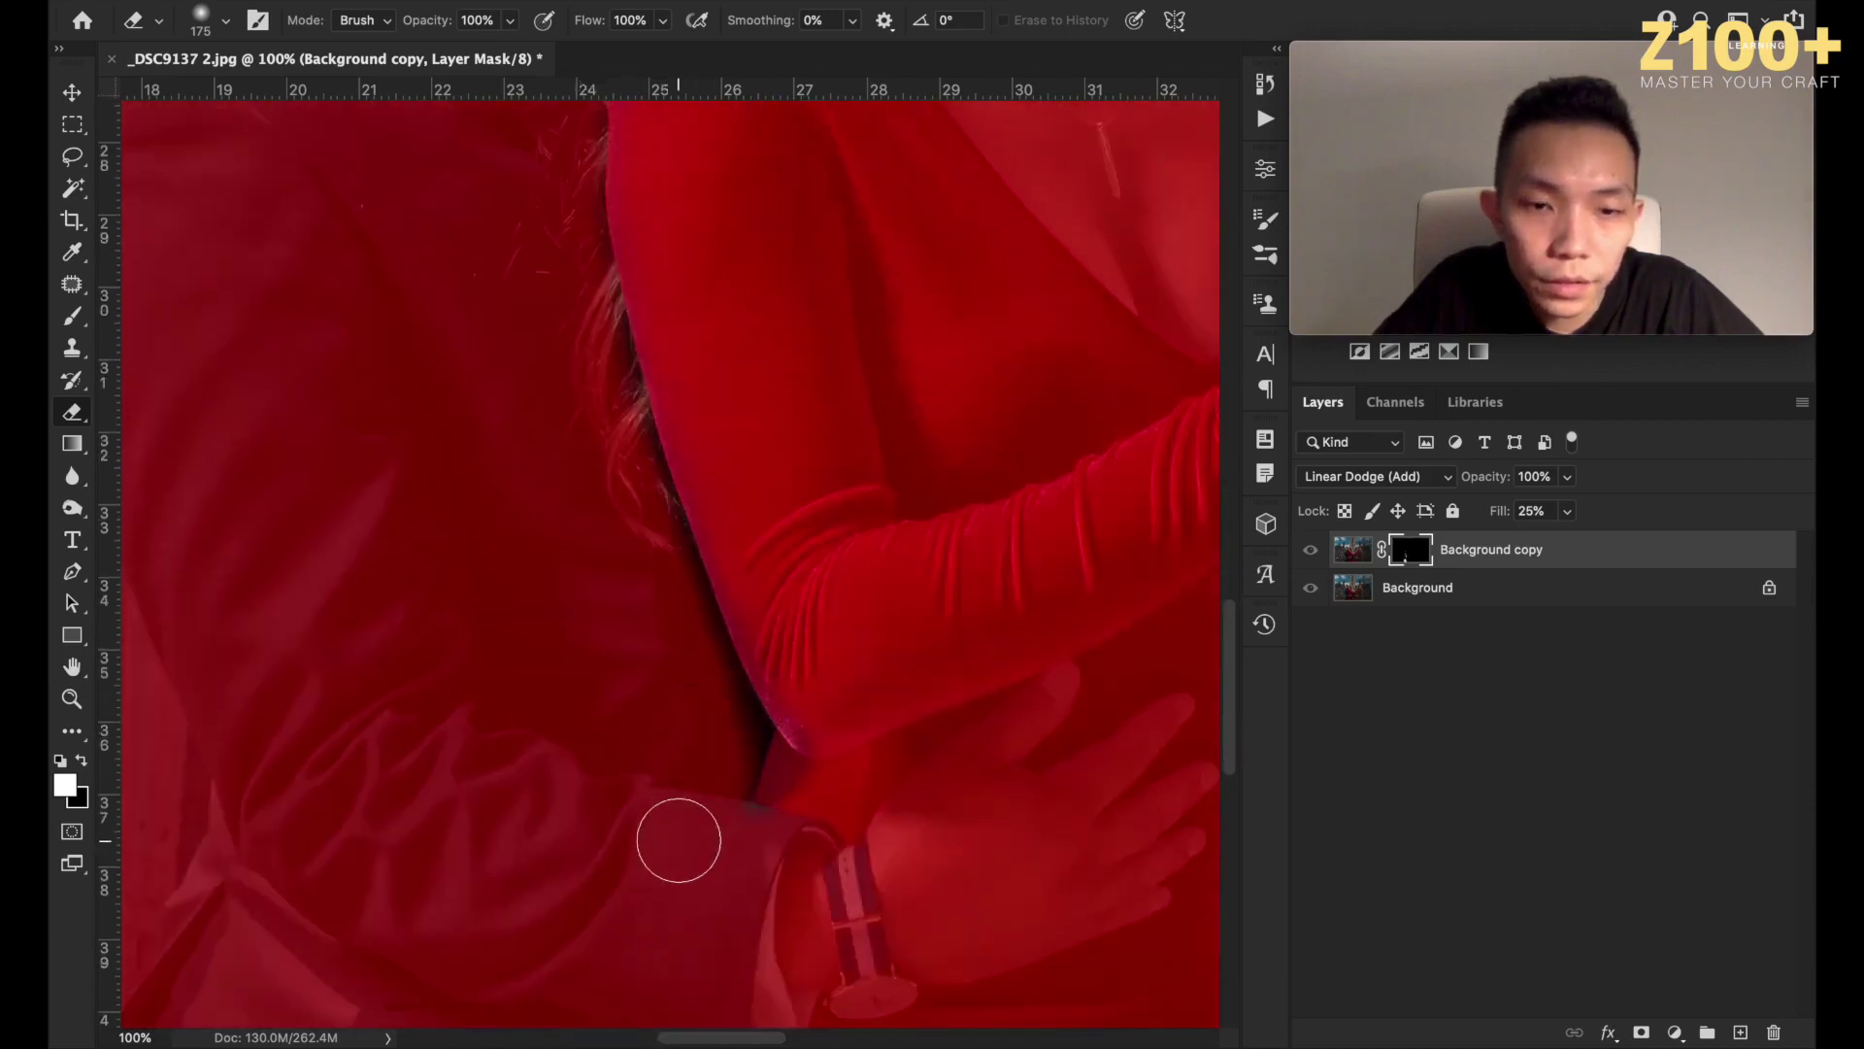
scroll(679, 841, down, 10)
mouse_move(737, 544)
mouse_down()
mouse_move(720, 553)
mouse_move(803, 981)
mouse_move(708, 508)
mouse_move(676, 837)
mouse_move(583, 724)
mouse_move(666, 991)
mouse_move(534, 707)
mouse_move(488, 877)
mouse_up()
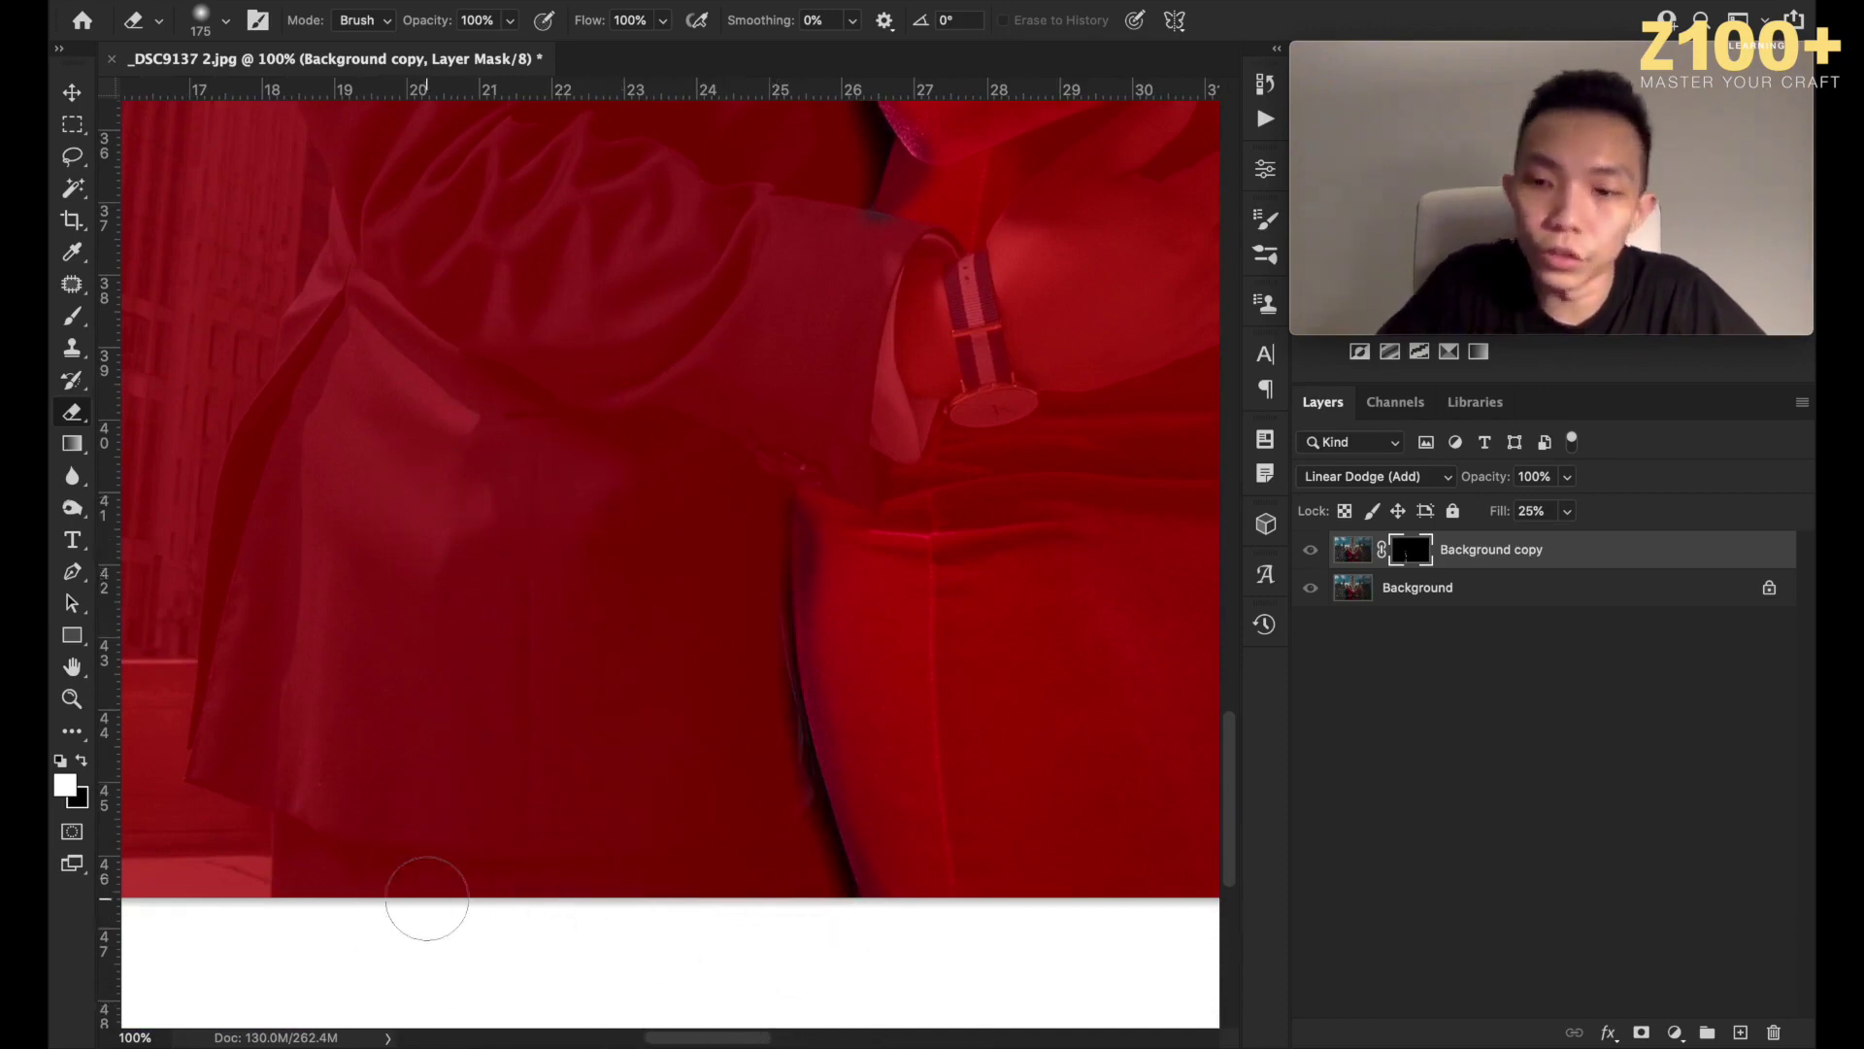
key(x)
key(backslash)
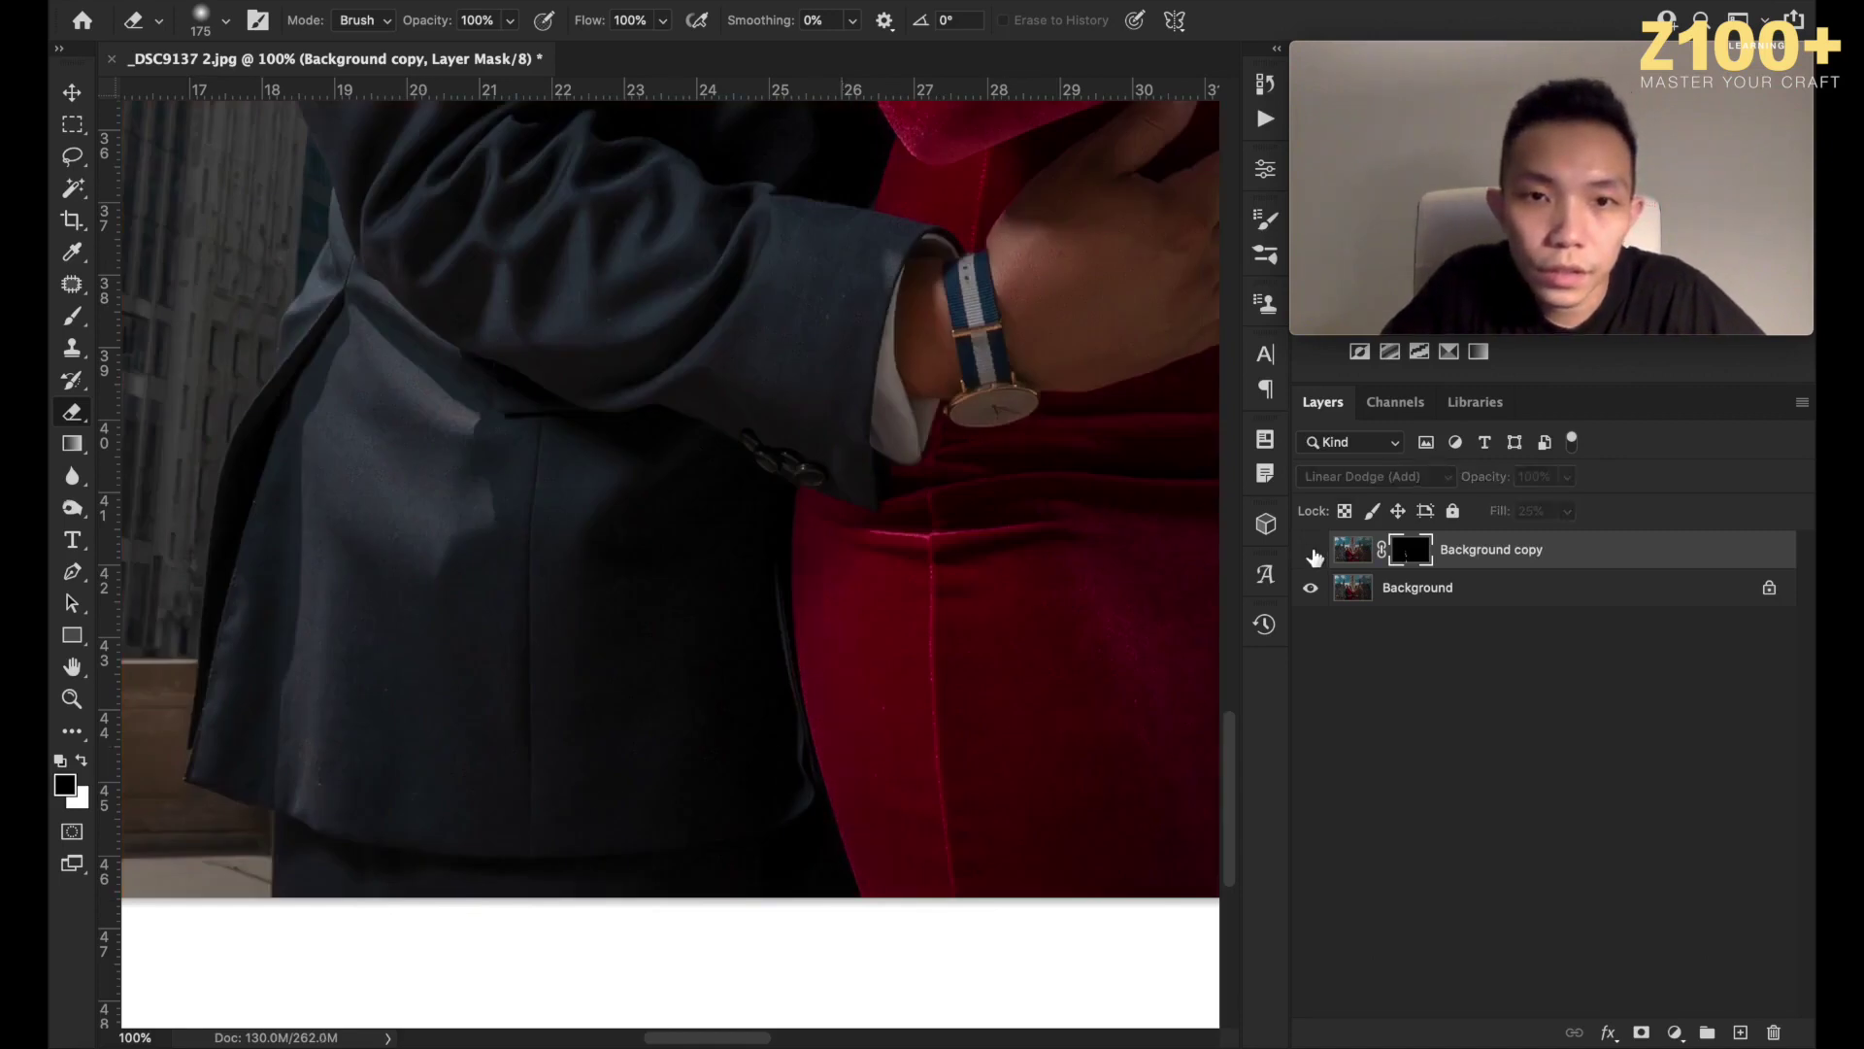
Erase the mask with a 45 px brush over the reflected man's dark suit along the reflected woman's sleeve and hip.
key(super+minus)
key(super+minus)
key(super+minus)
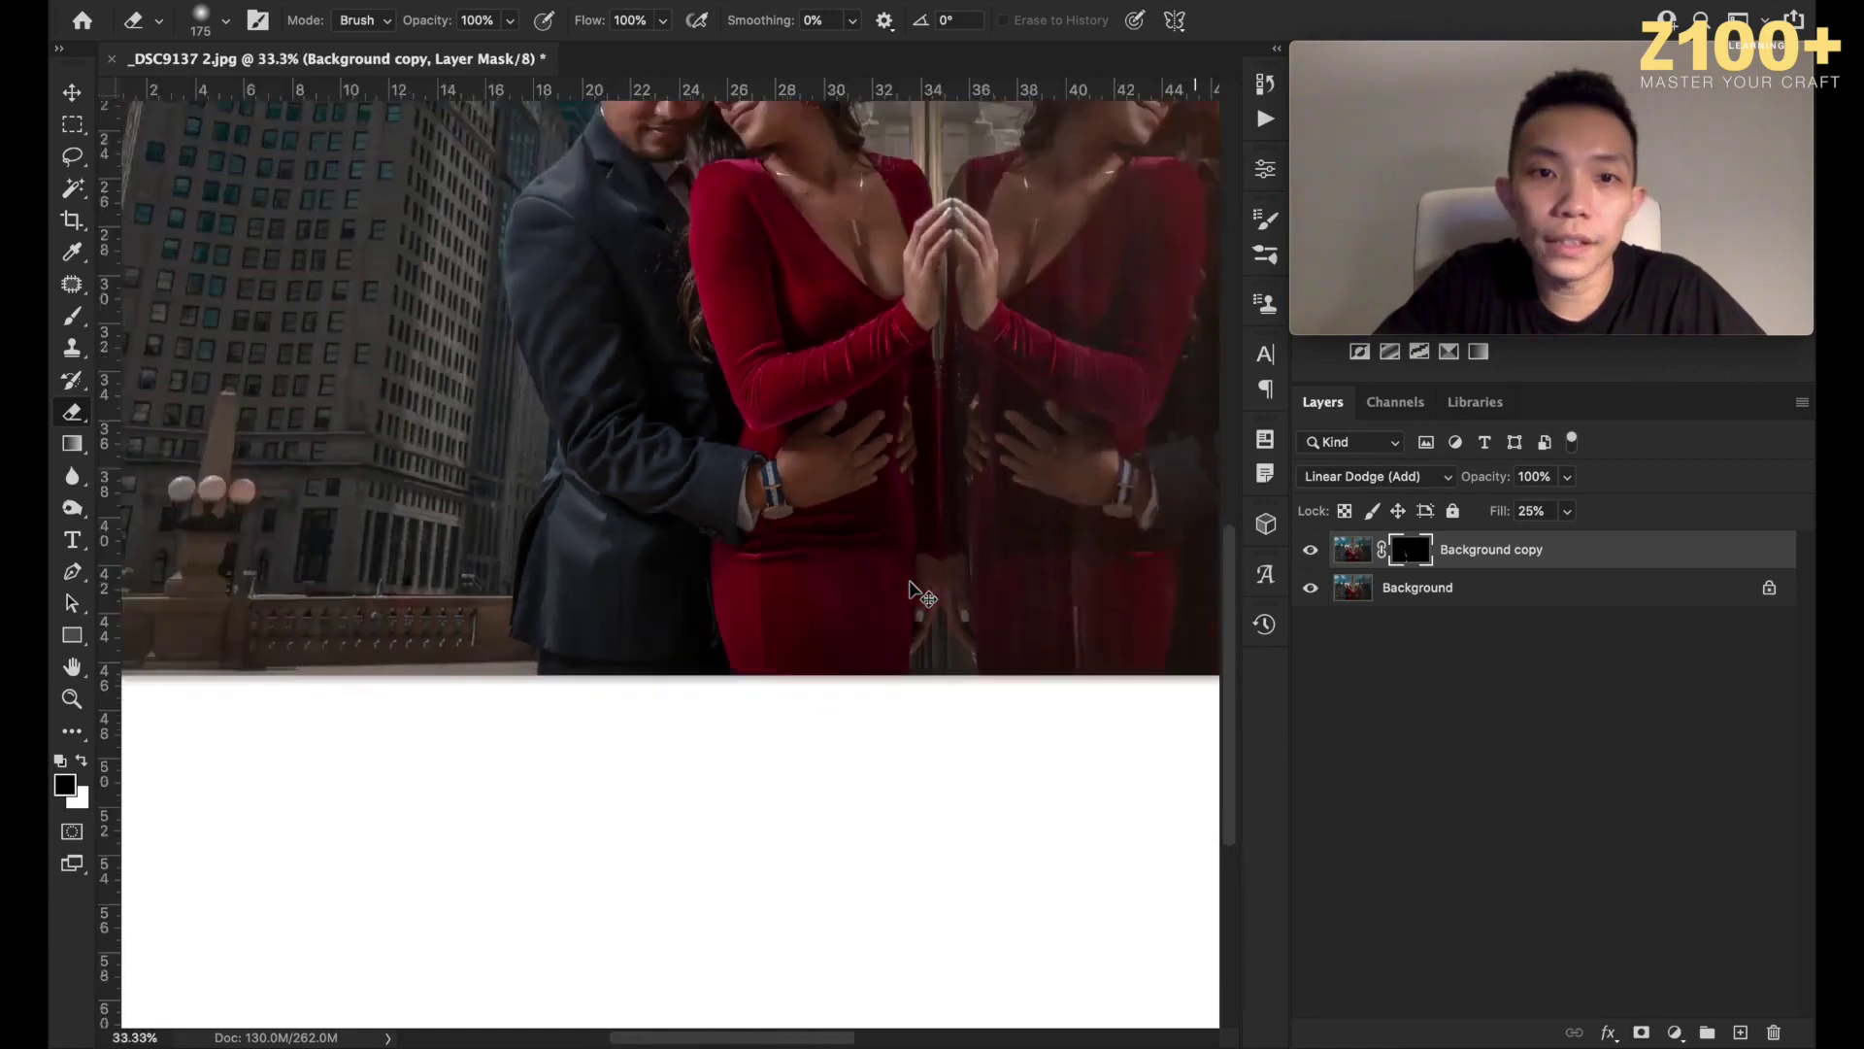
key(super+minus)
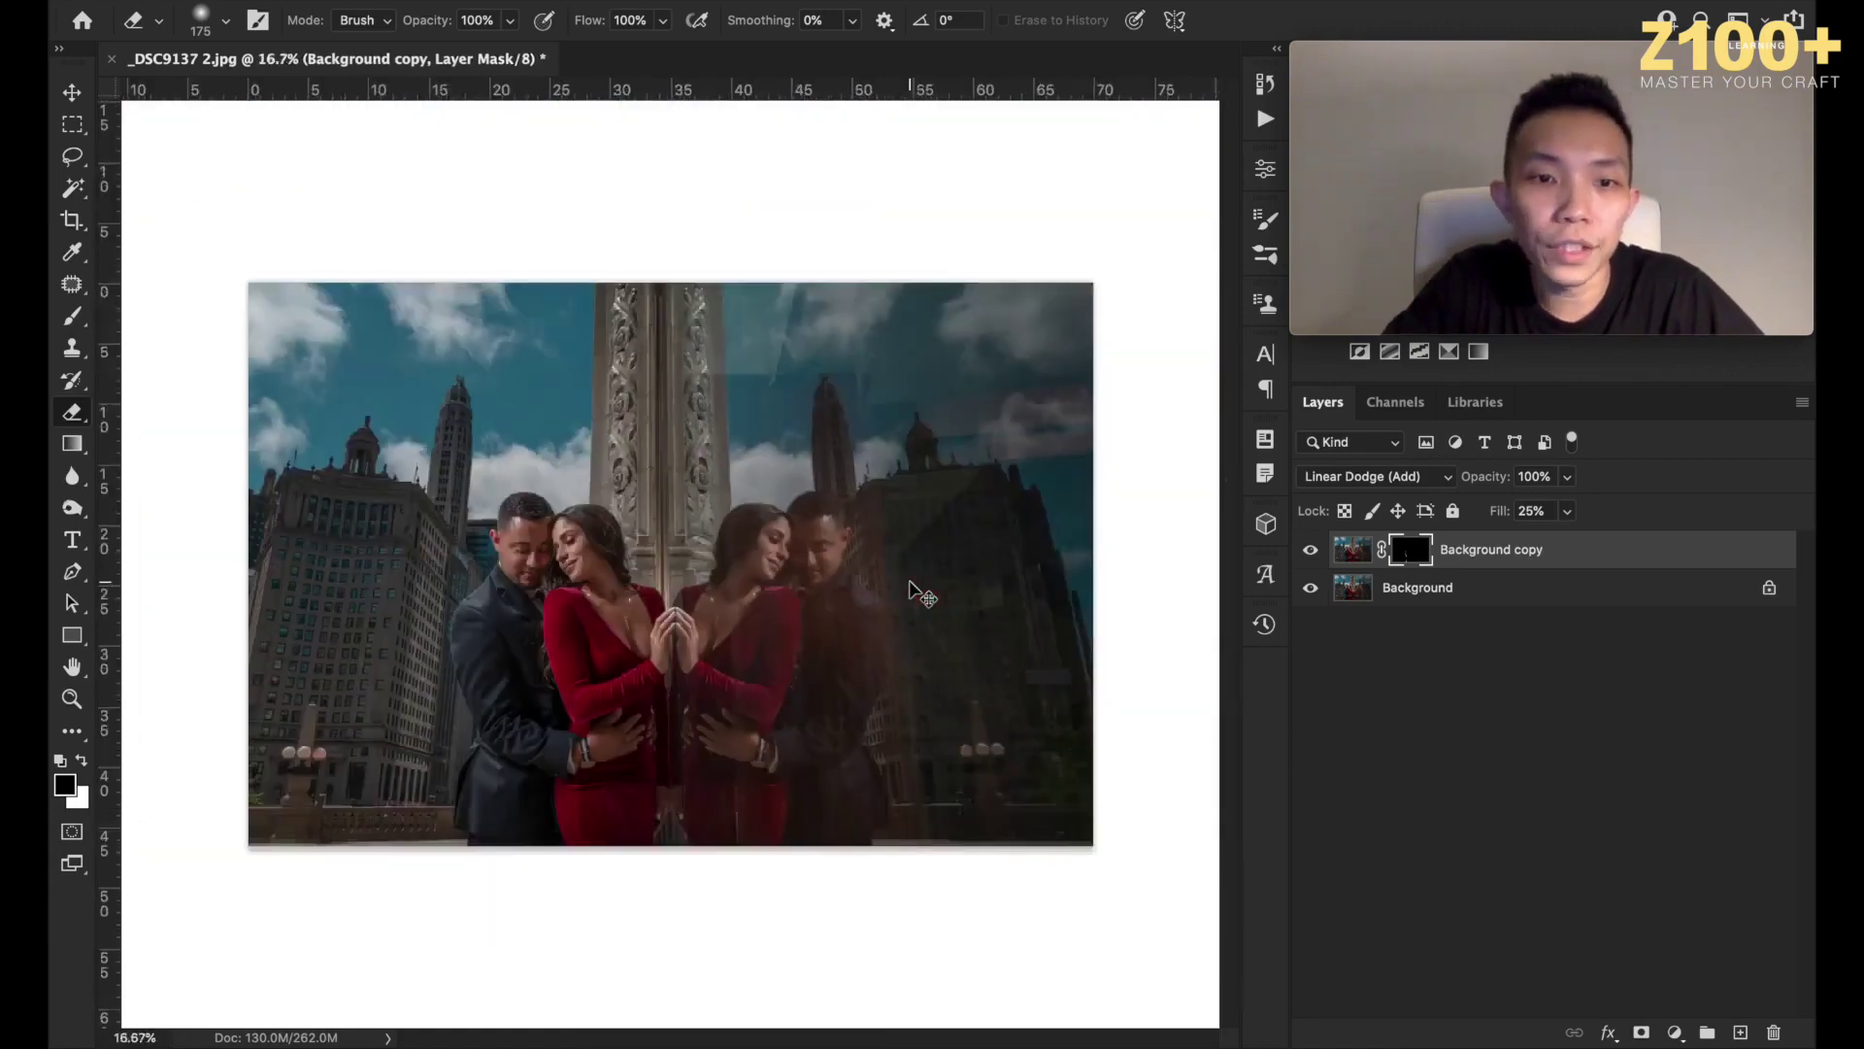
key(super+plus)
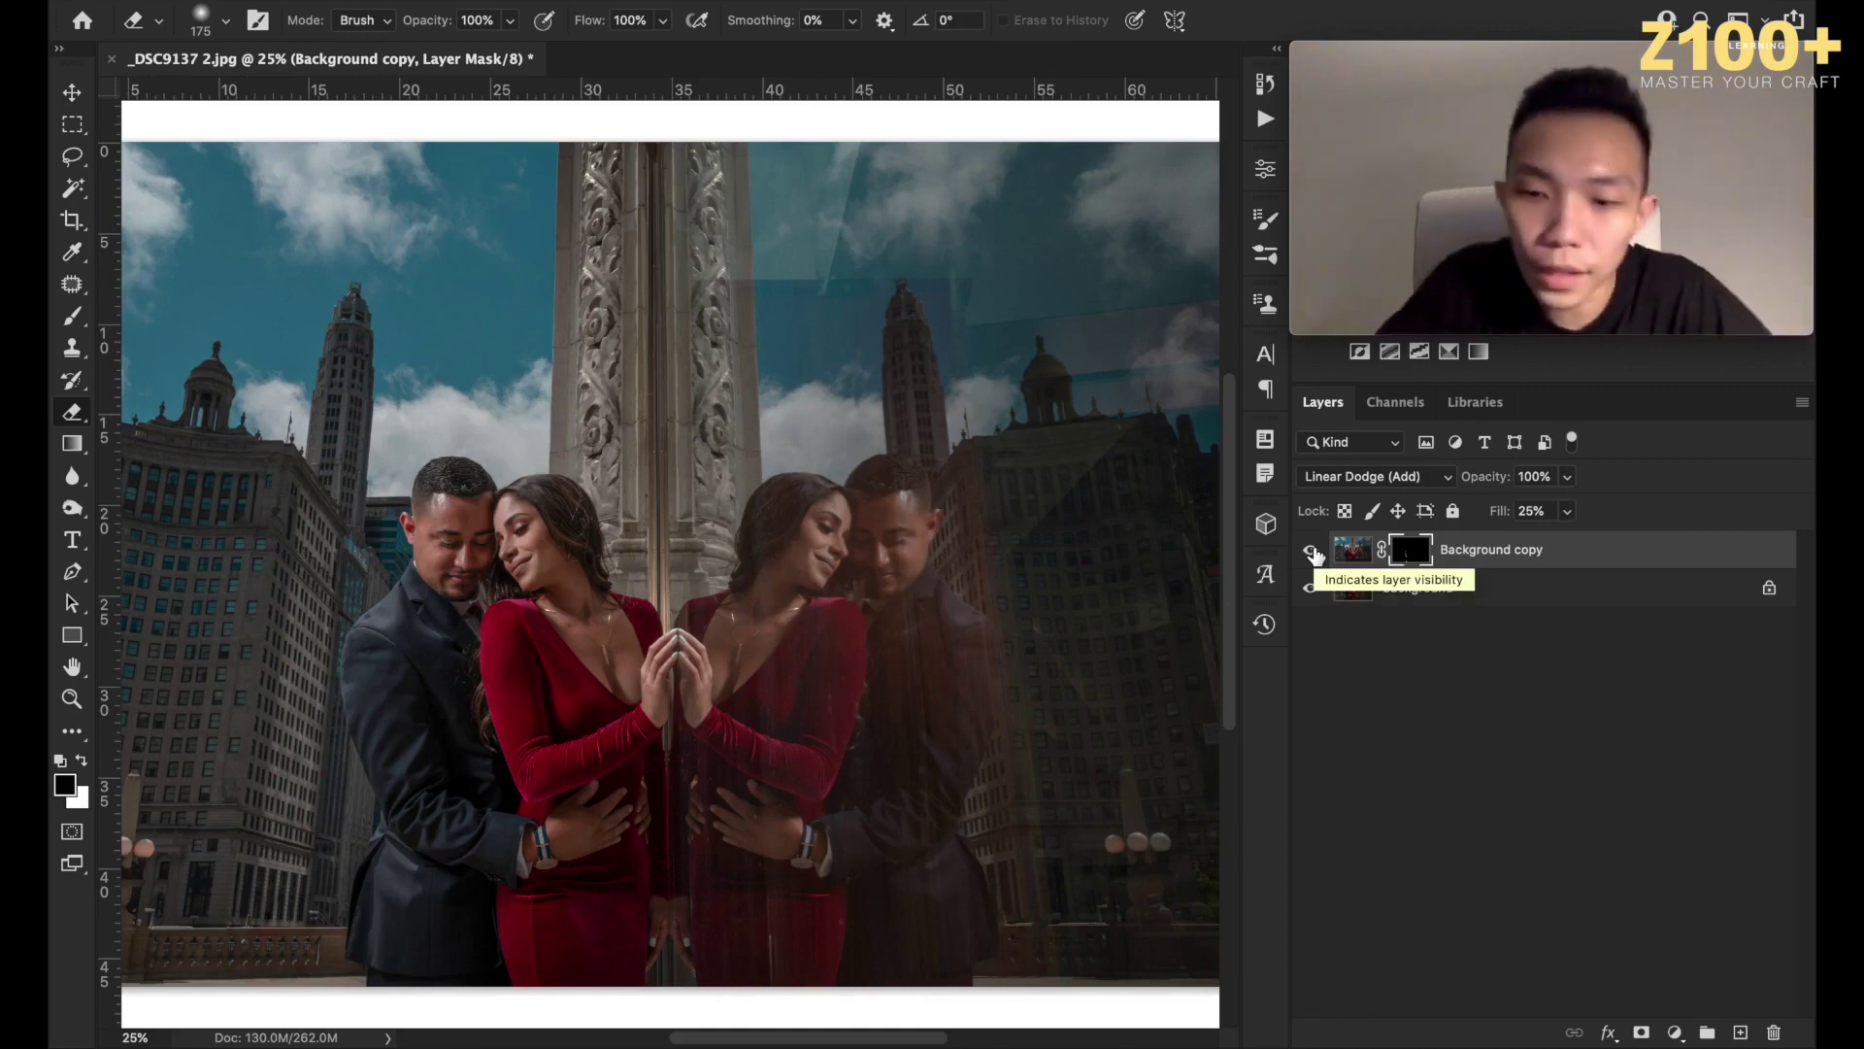
key(super+equal)
key(super+equal)
key(super+equal)
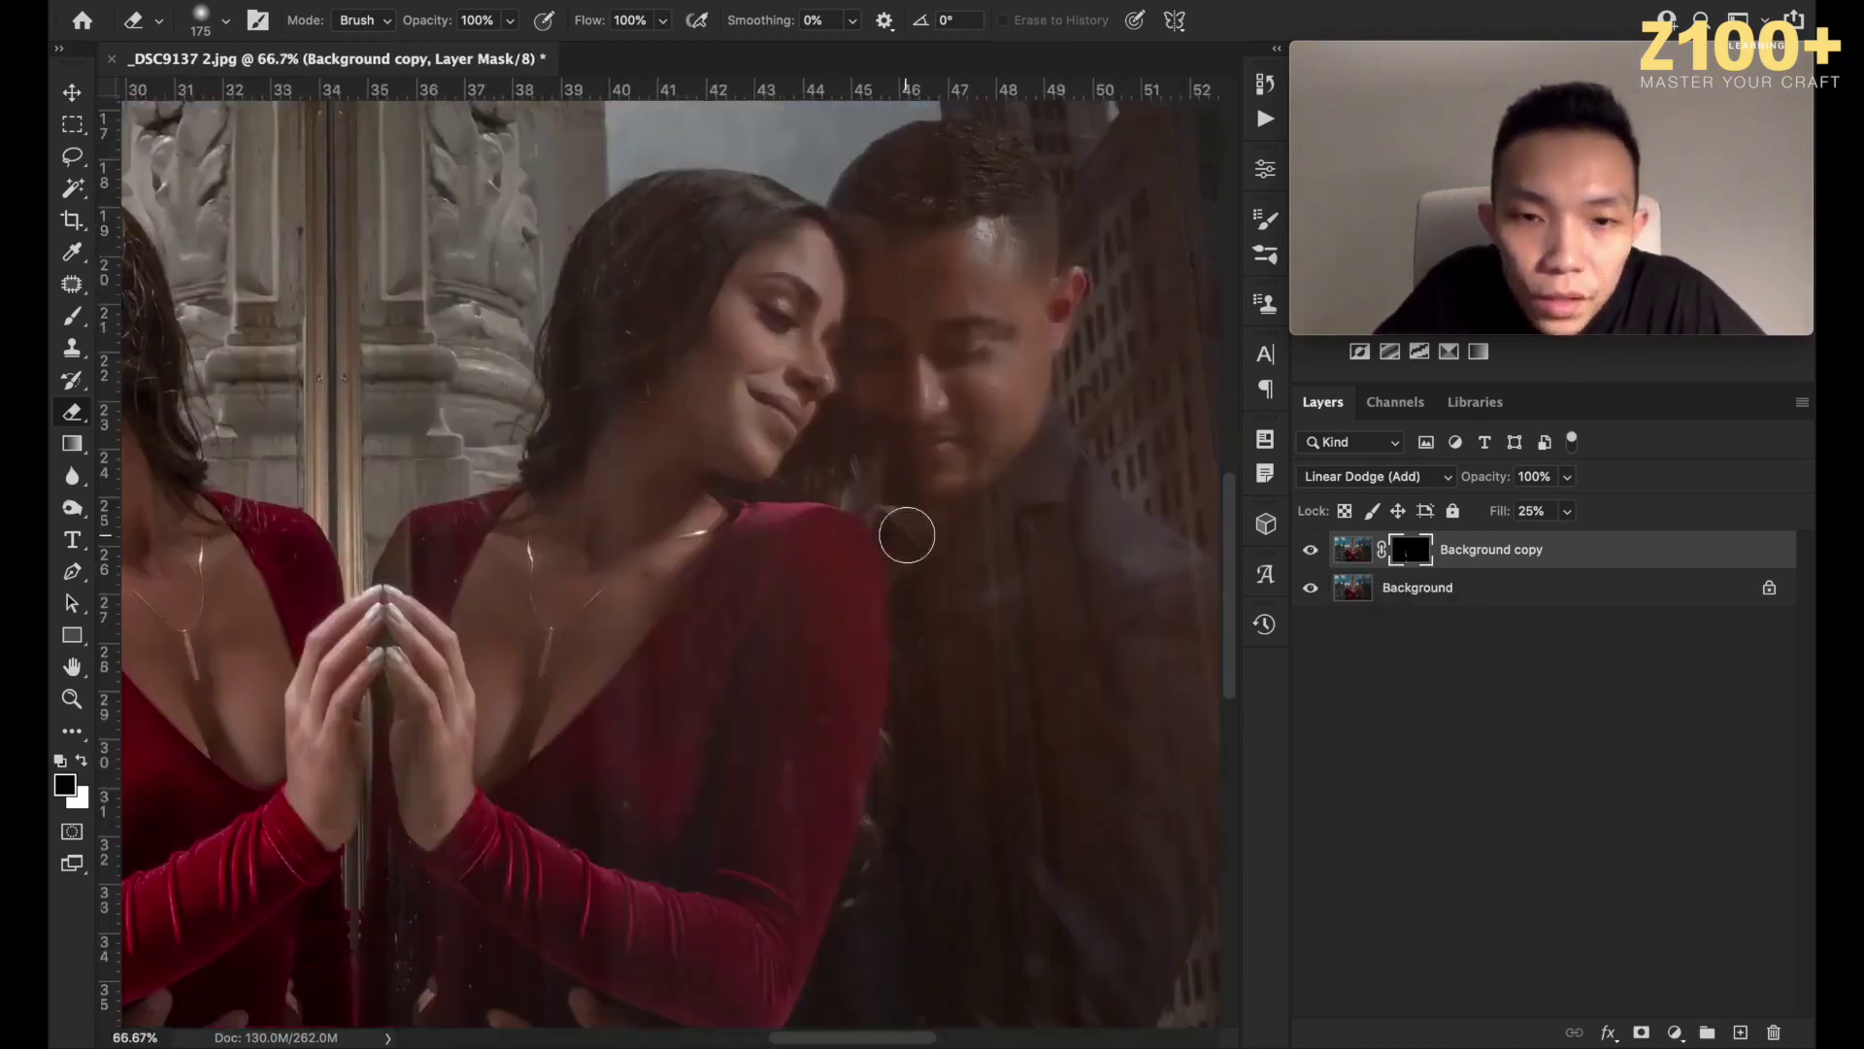
key(bracketleft)
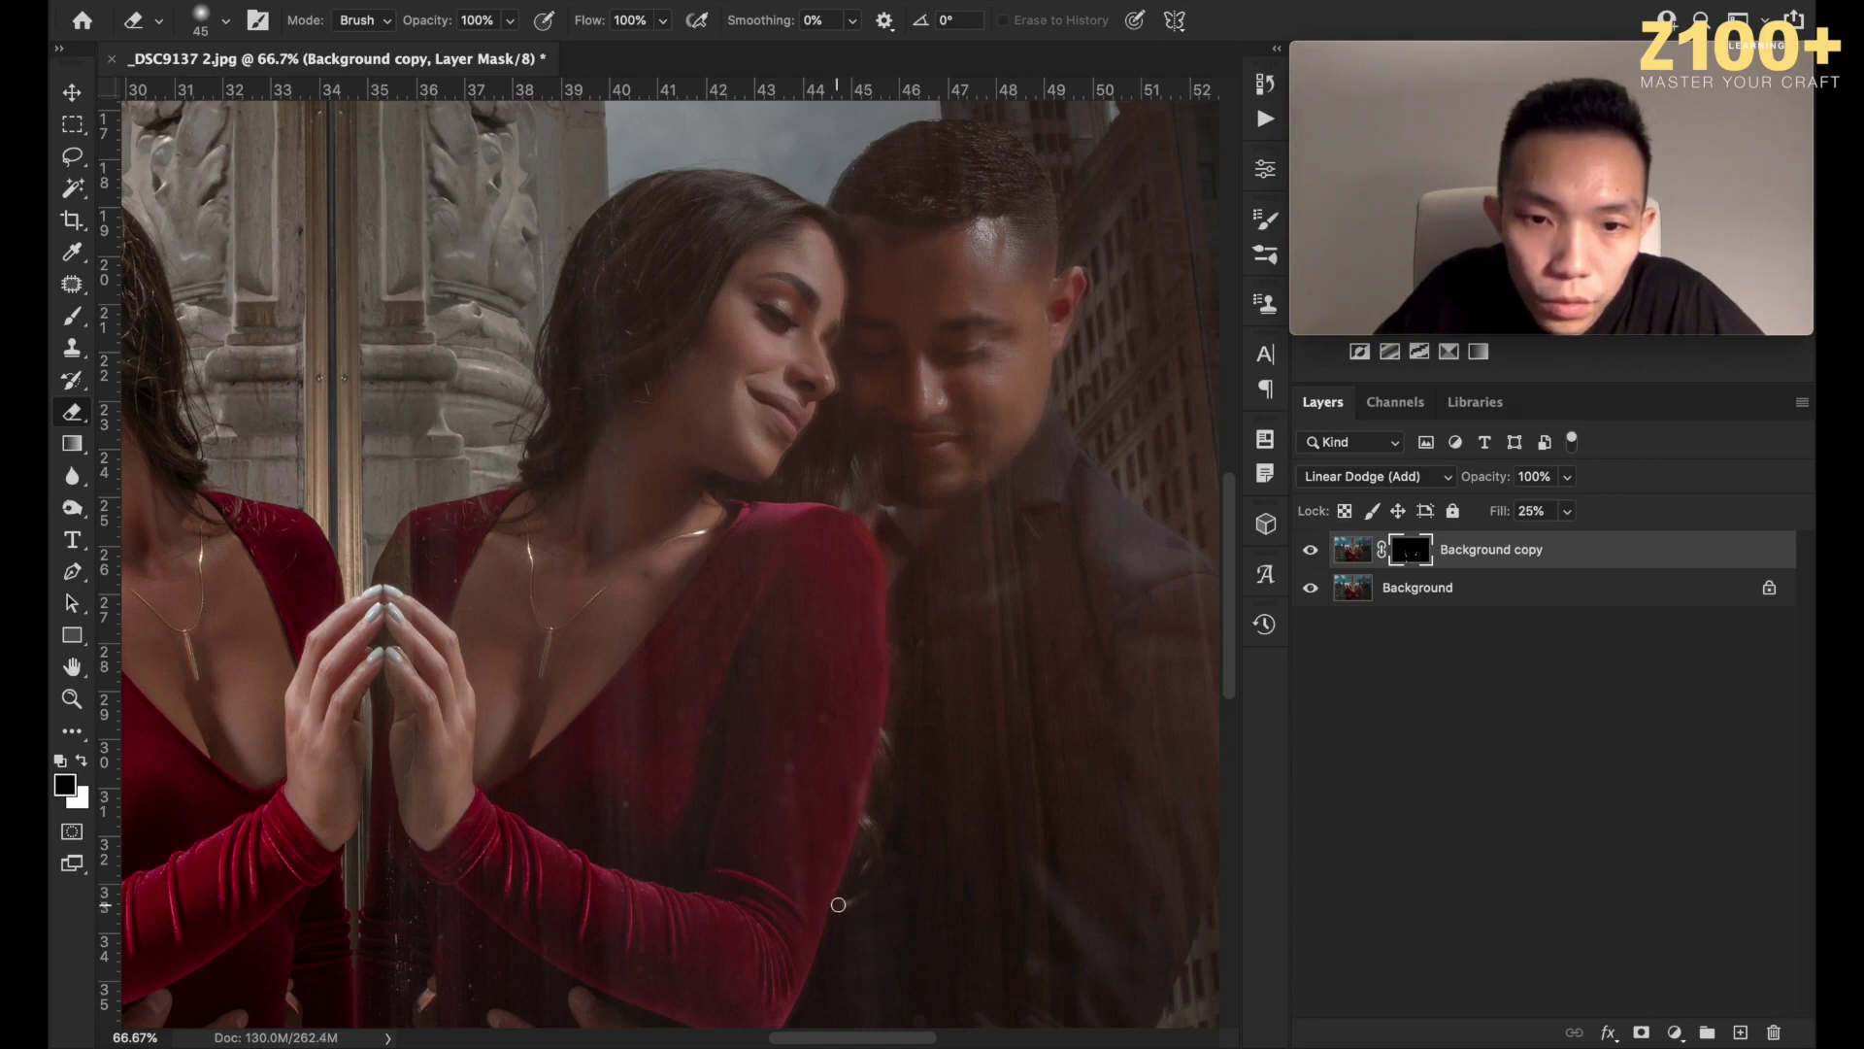
drag(808, 980, 852, 848)
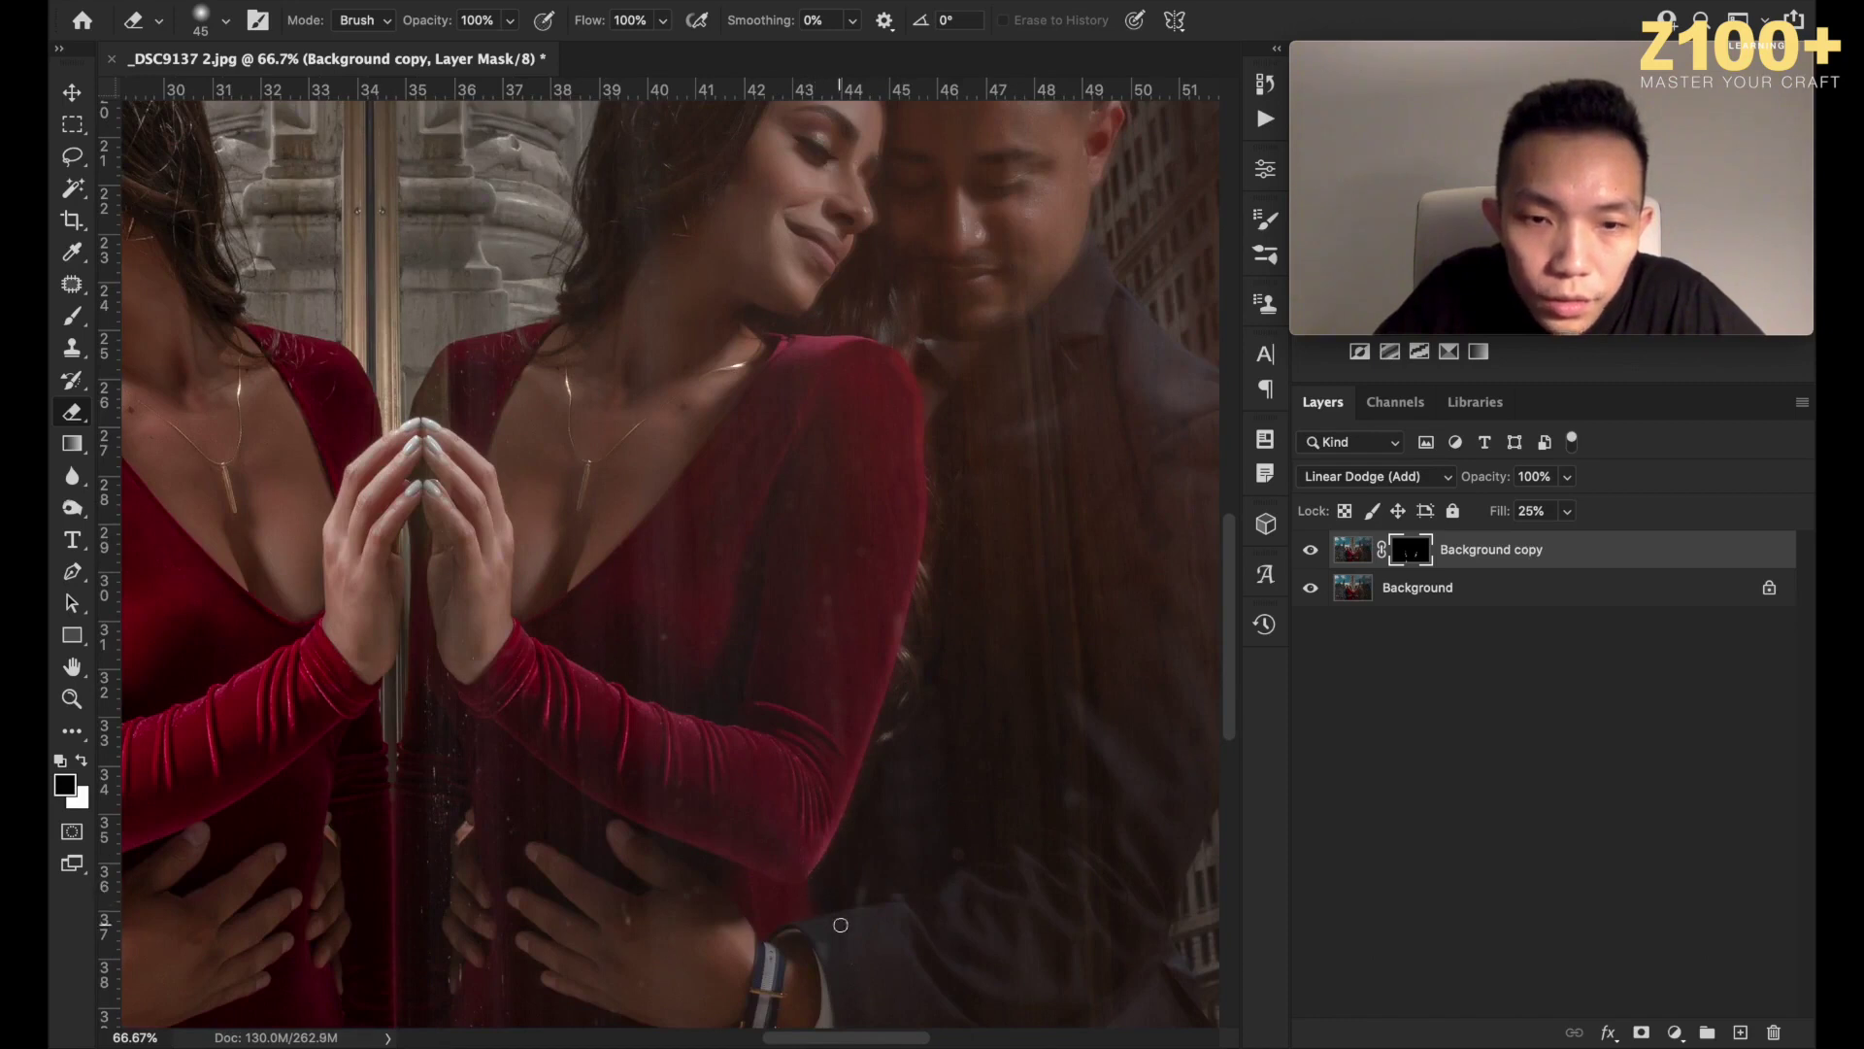
scroll(841, 925, down, 8)
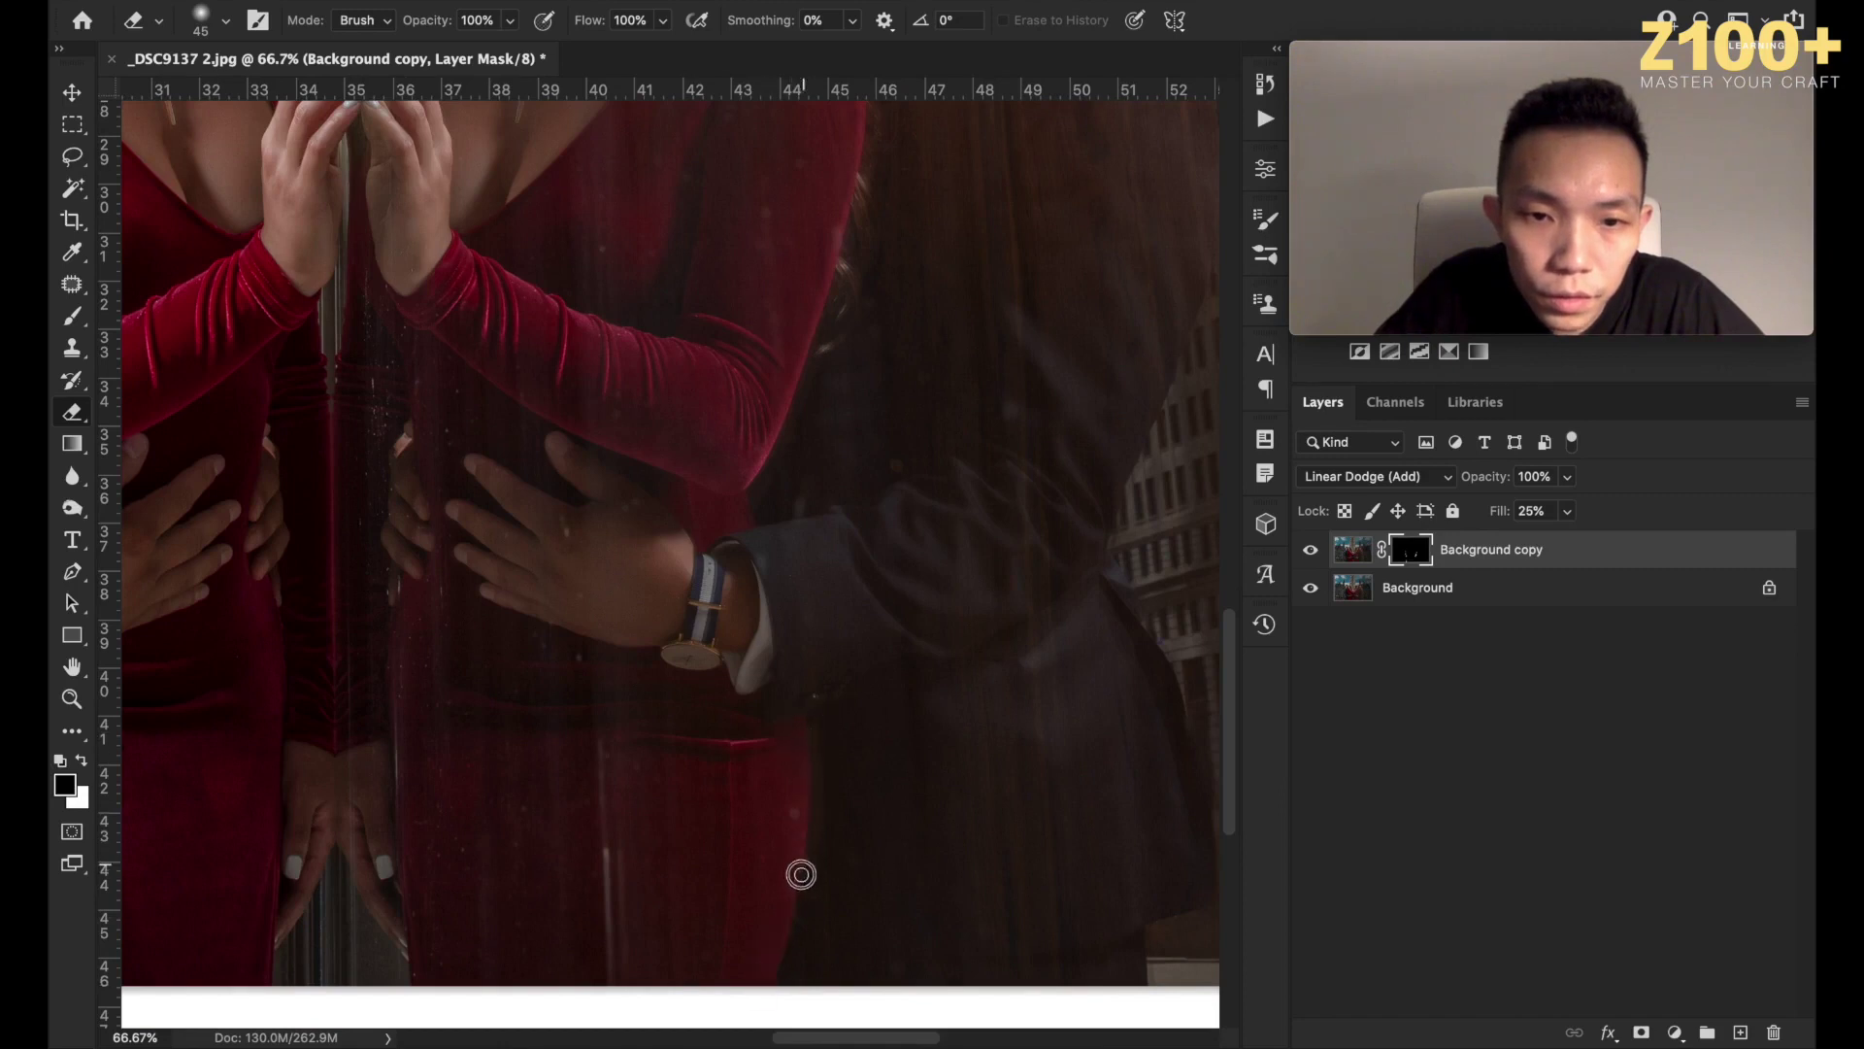
Enlarge the eraser to 300 px and erase more of the mask over the reflected man's suit beside the reflected woman's dress.
key(bracketright)
key(bracketright)
key(bracketright)
key(bracketright)
key(bracketright)
key(bracketright)
key(bracketright)
key(bracketright)
key(bracketright)
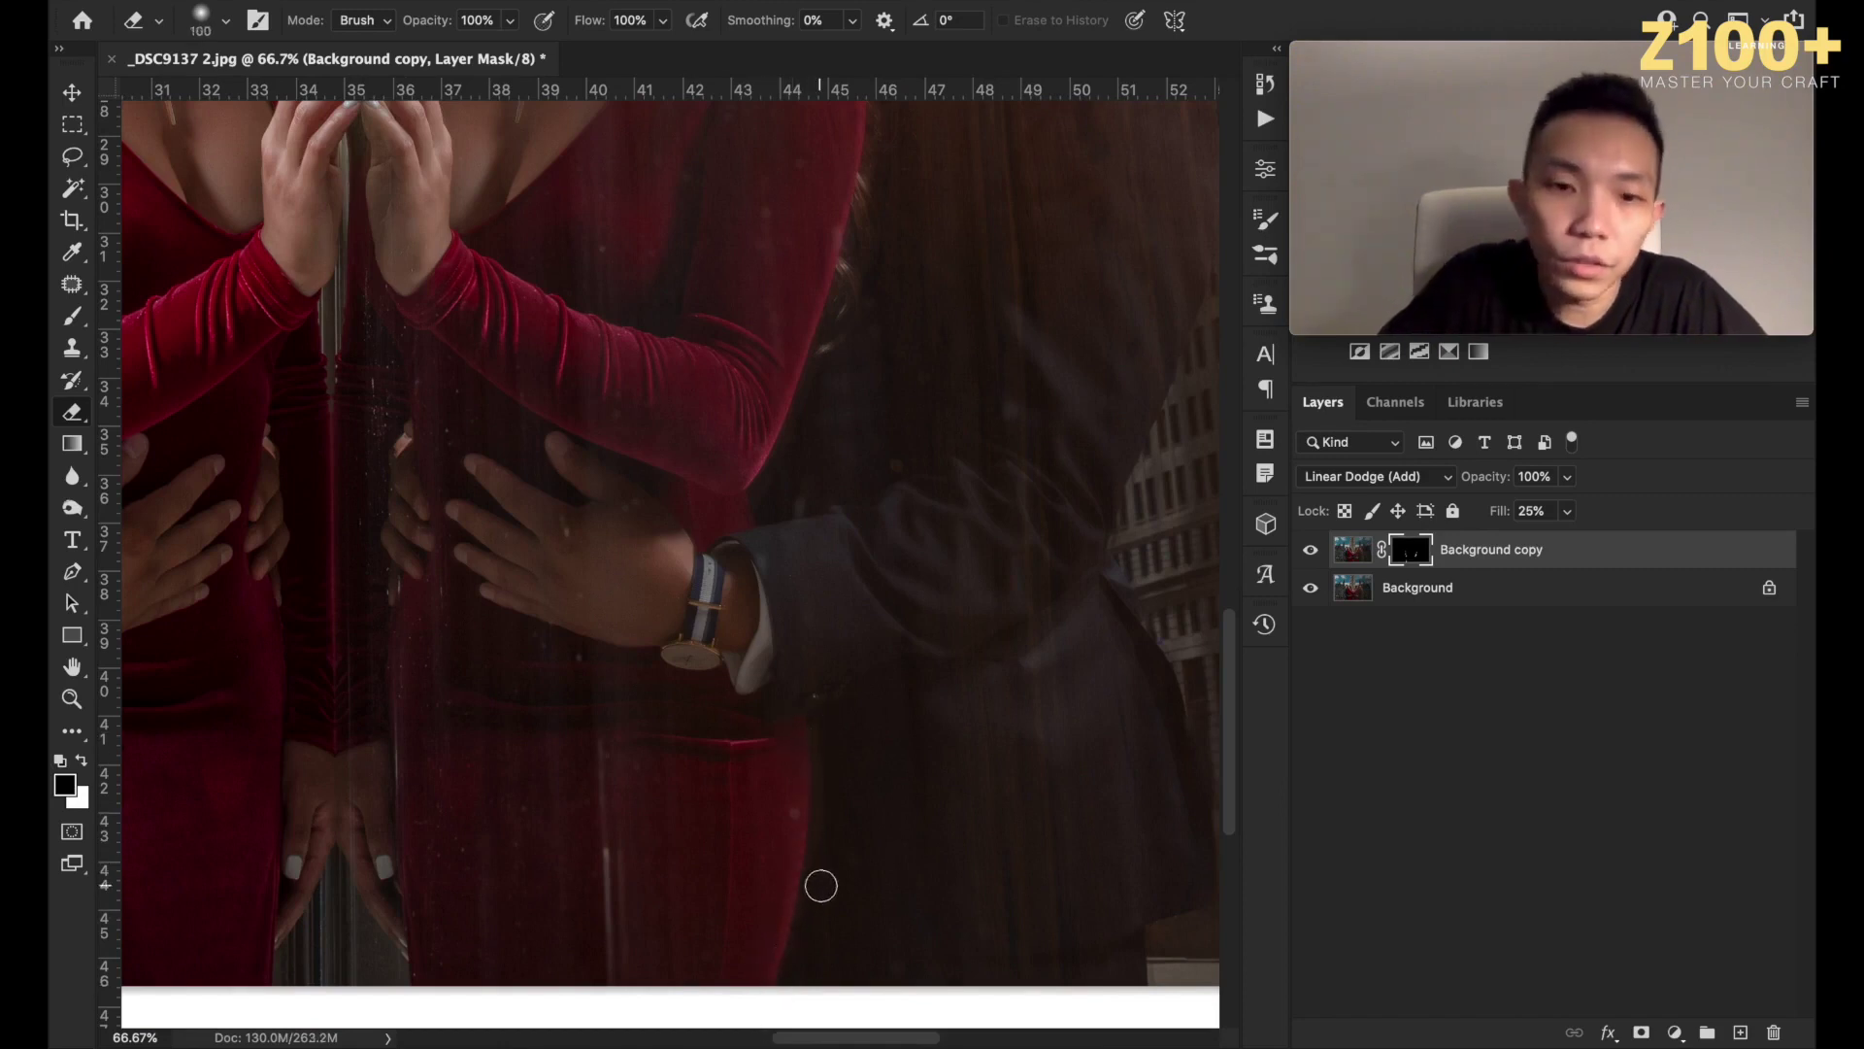
key(bracketright)
key(bracketright)
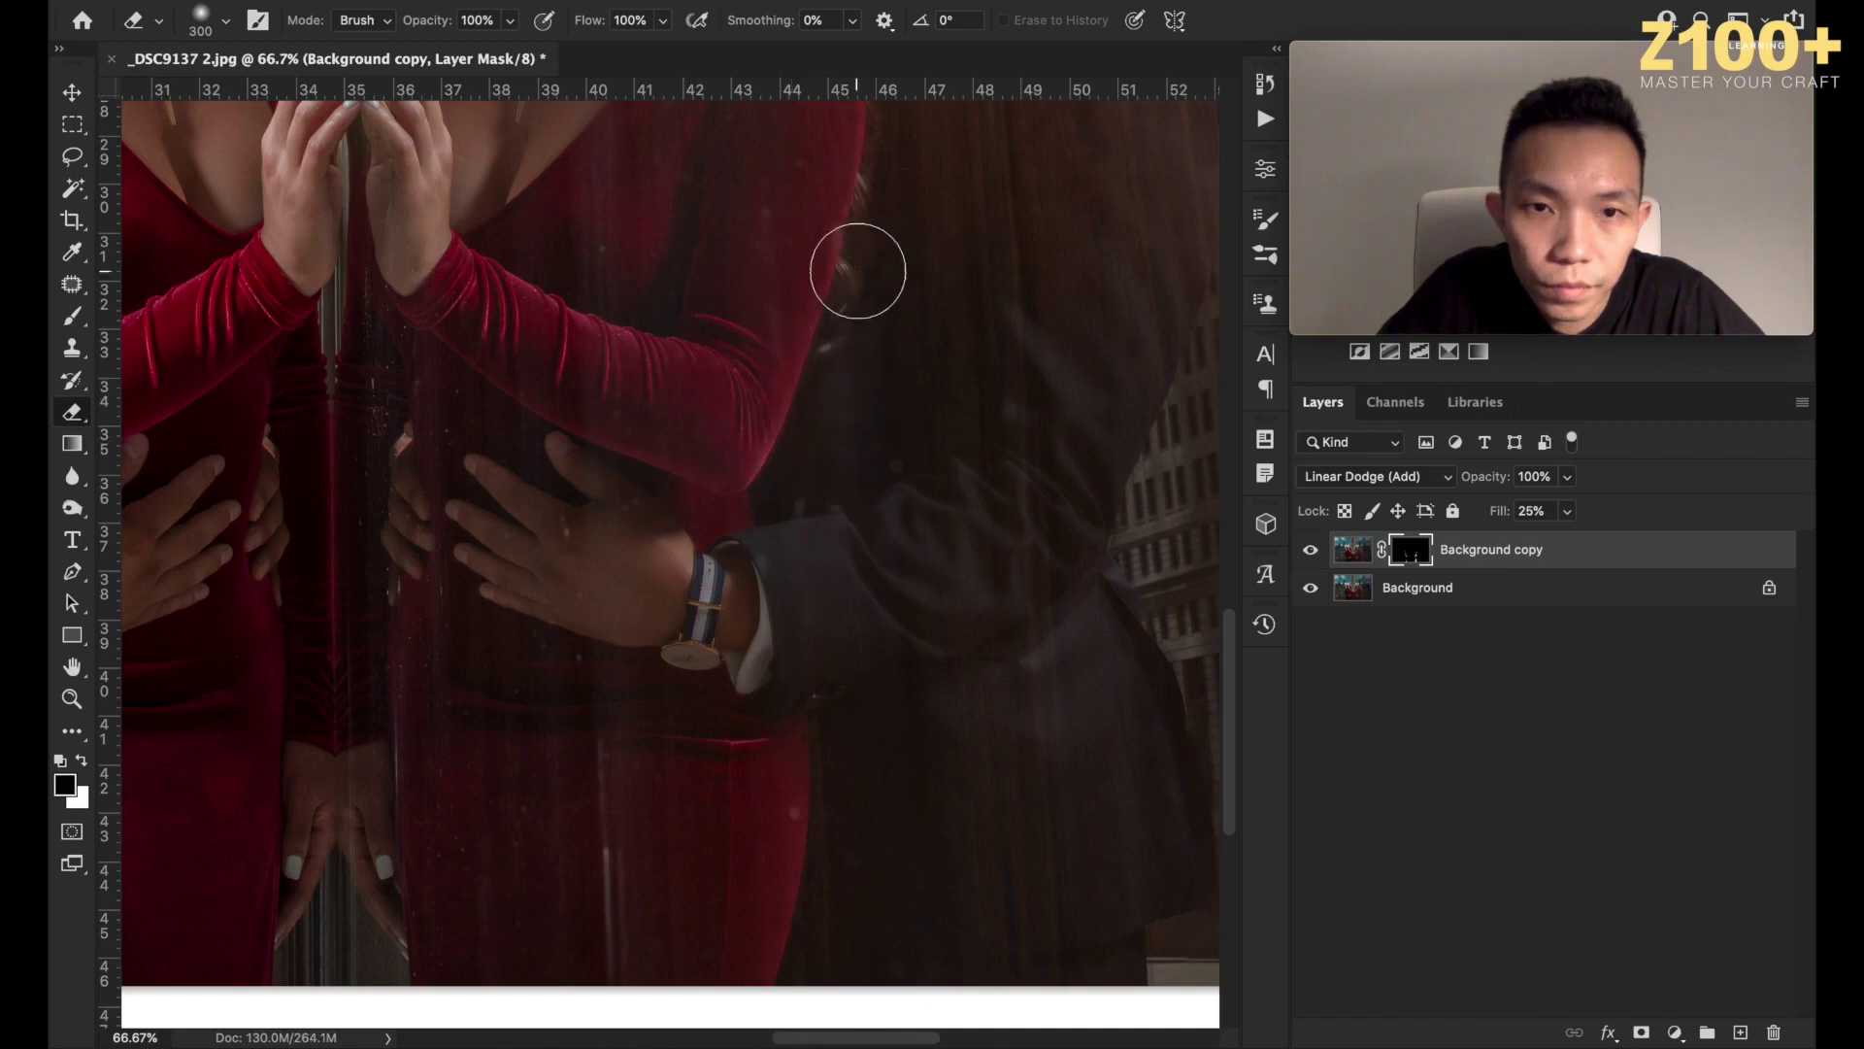
scroll(872, 187, up, 5)
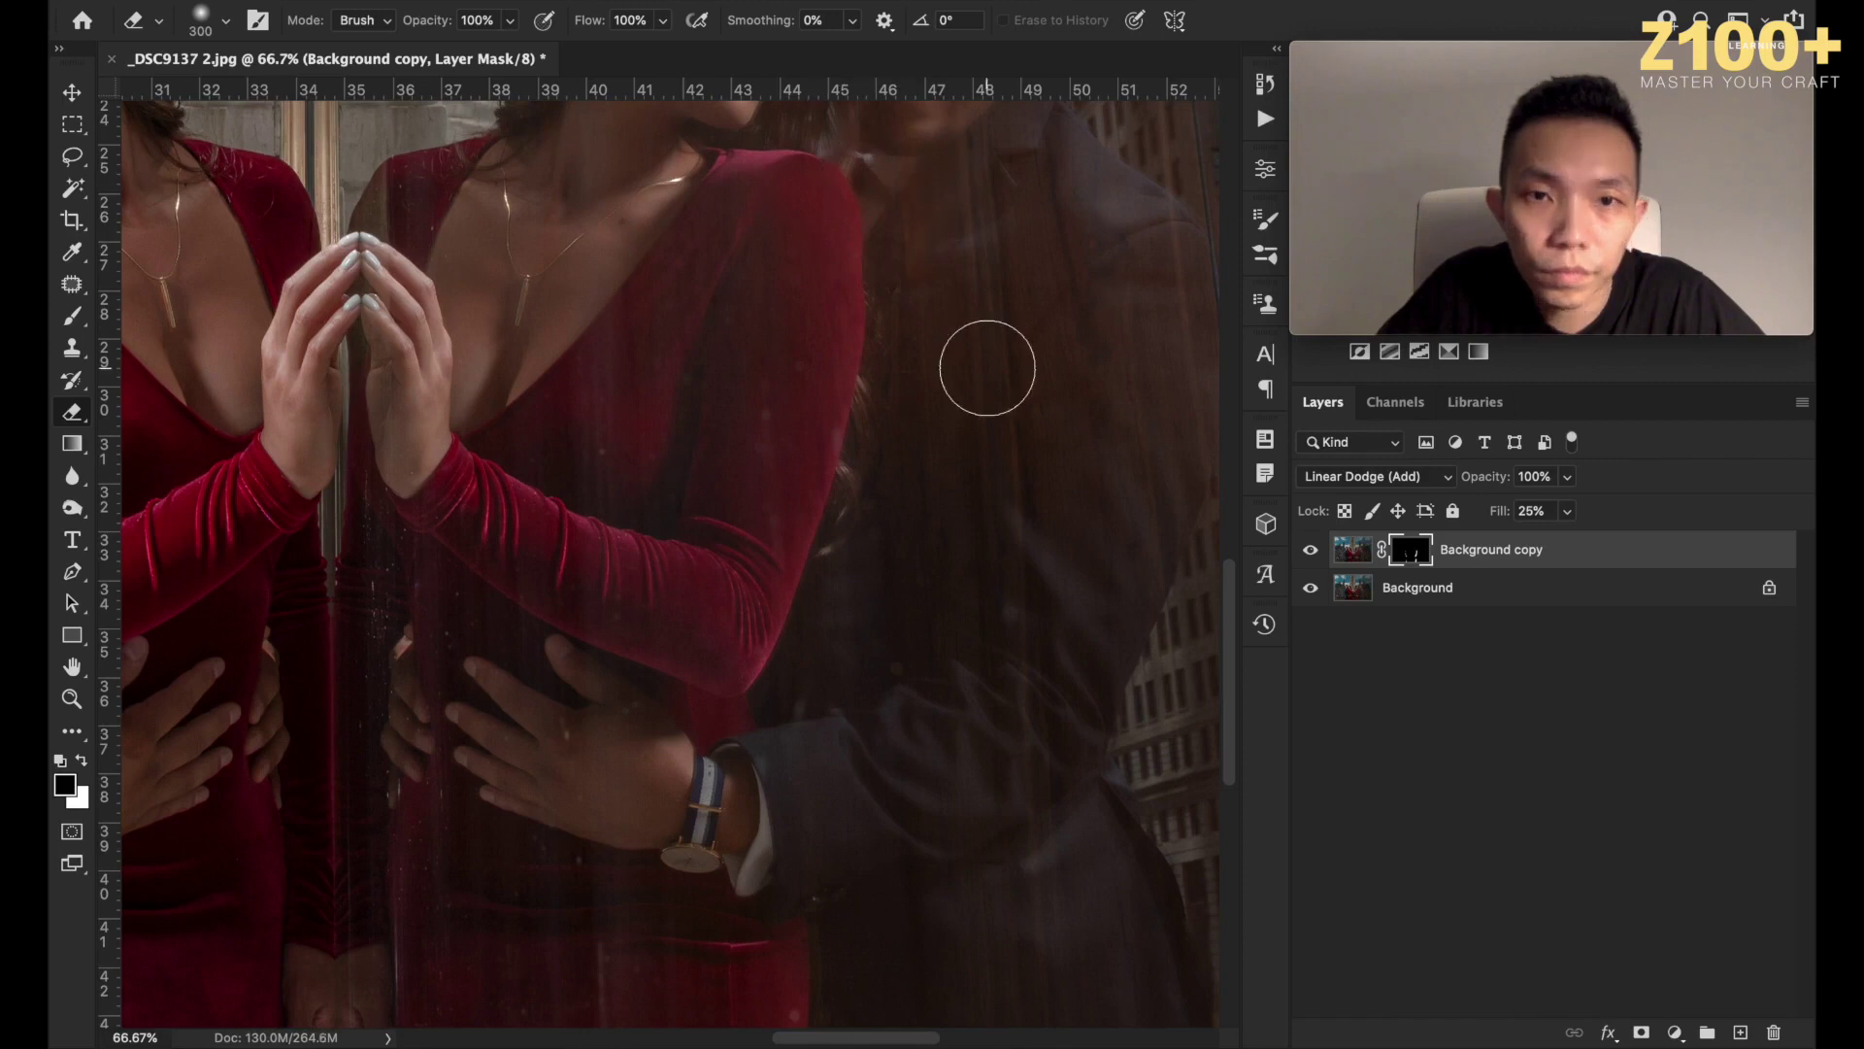
click(1308, 550)
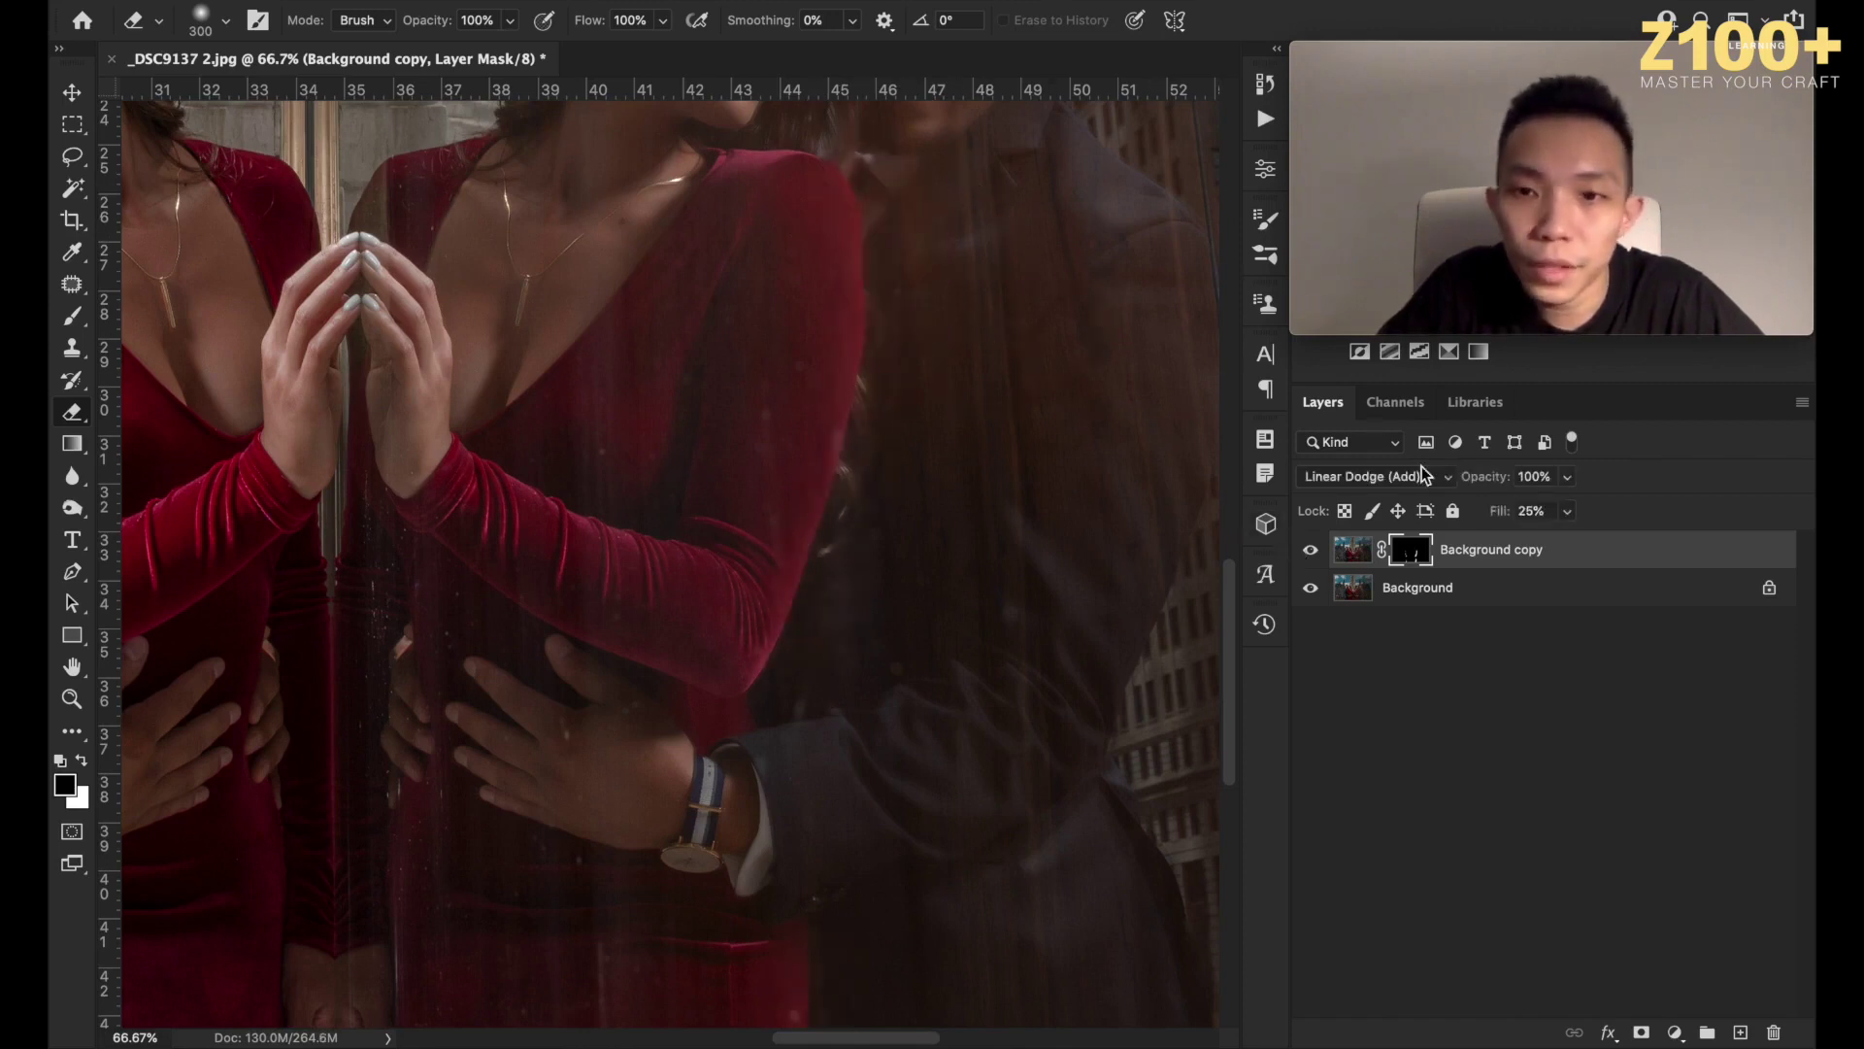
With the mask overlay shown, restore the mask over the reflected suit using a 175 px eraser, keeping a thin edge beside the dress, and hide the overlay.
key(backslash)
key(bracketleft)
key(bracketleft)
key(bracketleft)
key(bracketleft)
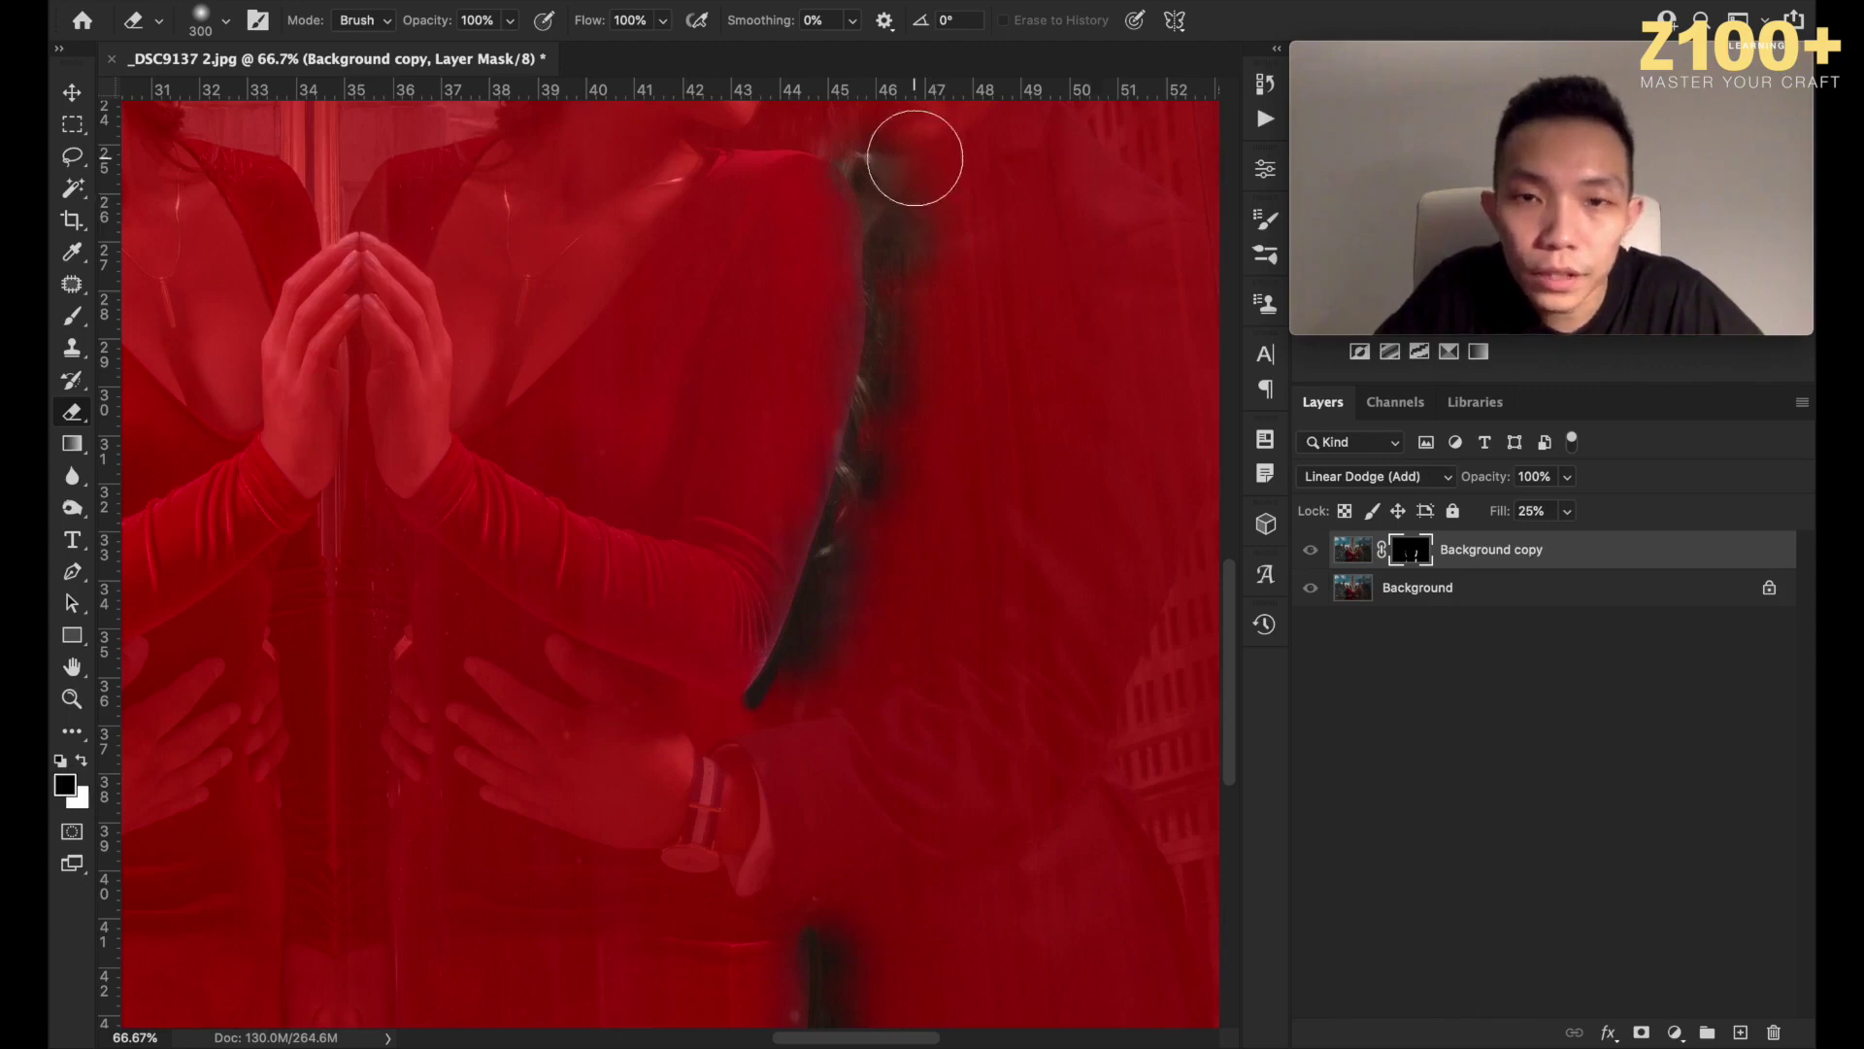
scroll(915, 157, up, 2)
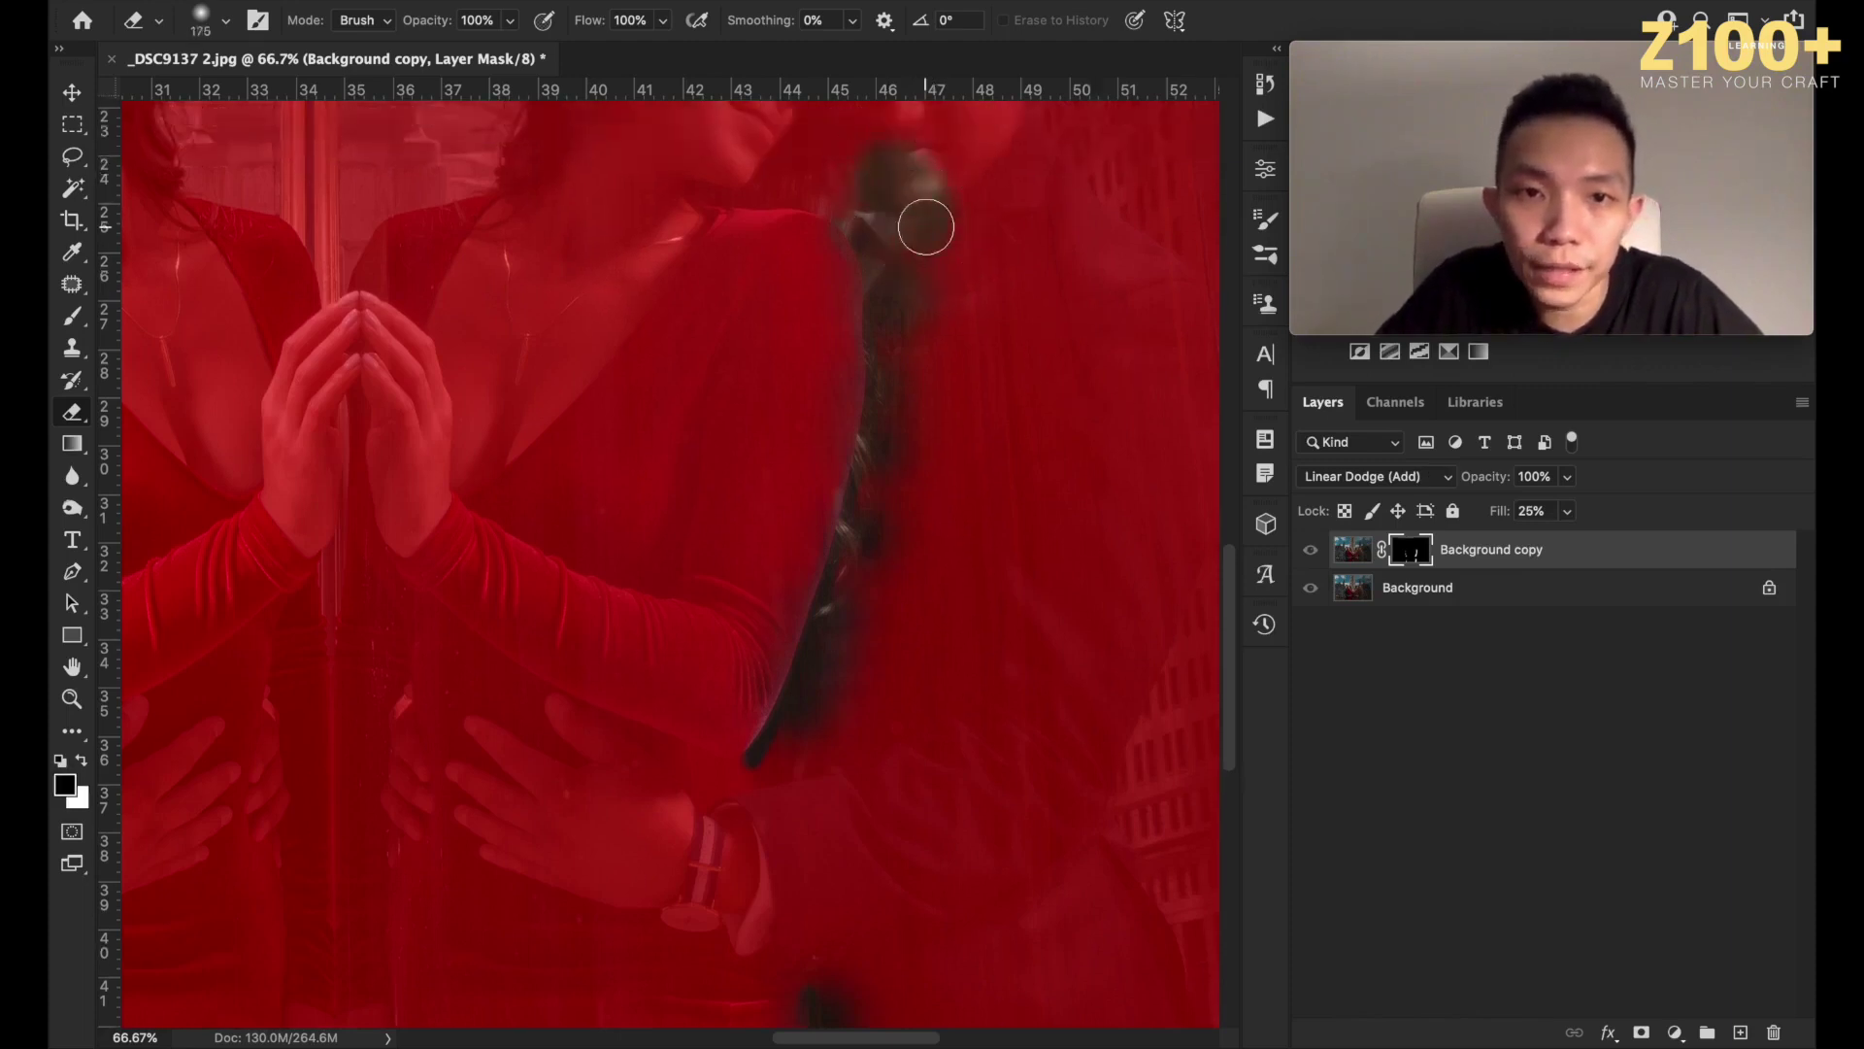
key(x)
mouse_move(923, 229)
mouse_down()
mouse_move(865, 158)
mouse_move(919, 359)
mouse_move(896, 226)
mouse_move(903, 504)
mouse_move(916, 387)
mouse_move(857, 650)
mouse_move(906, 505)
mouse_move(807, 749)
mouse_move(865, 678)
mouse_up()
scroll(865, 678, down, 1)
scroll(865, 678, down, 5)
mouse_move(854, 549)
mouse_down()
mouse_move(831, 848)
mouse_move(871, 675)
mouse_up()
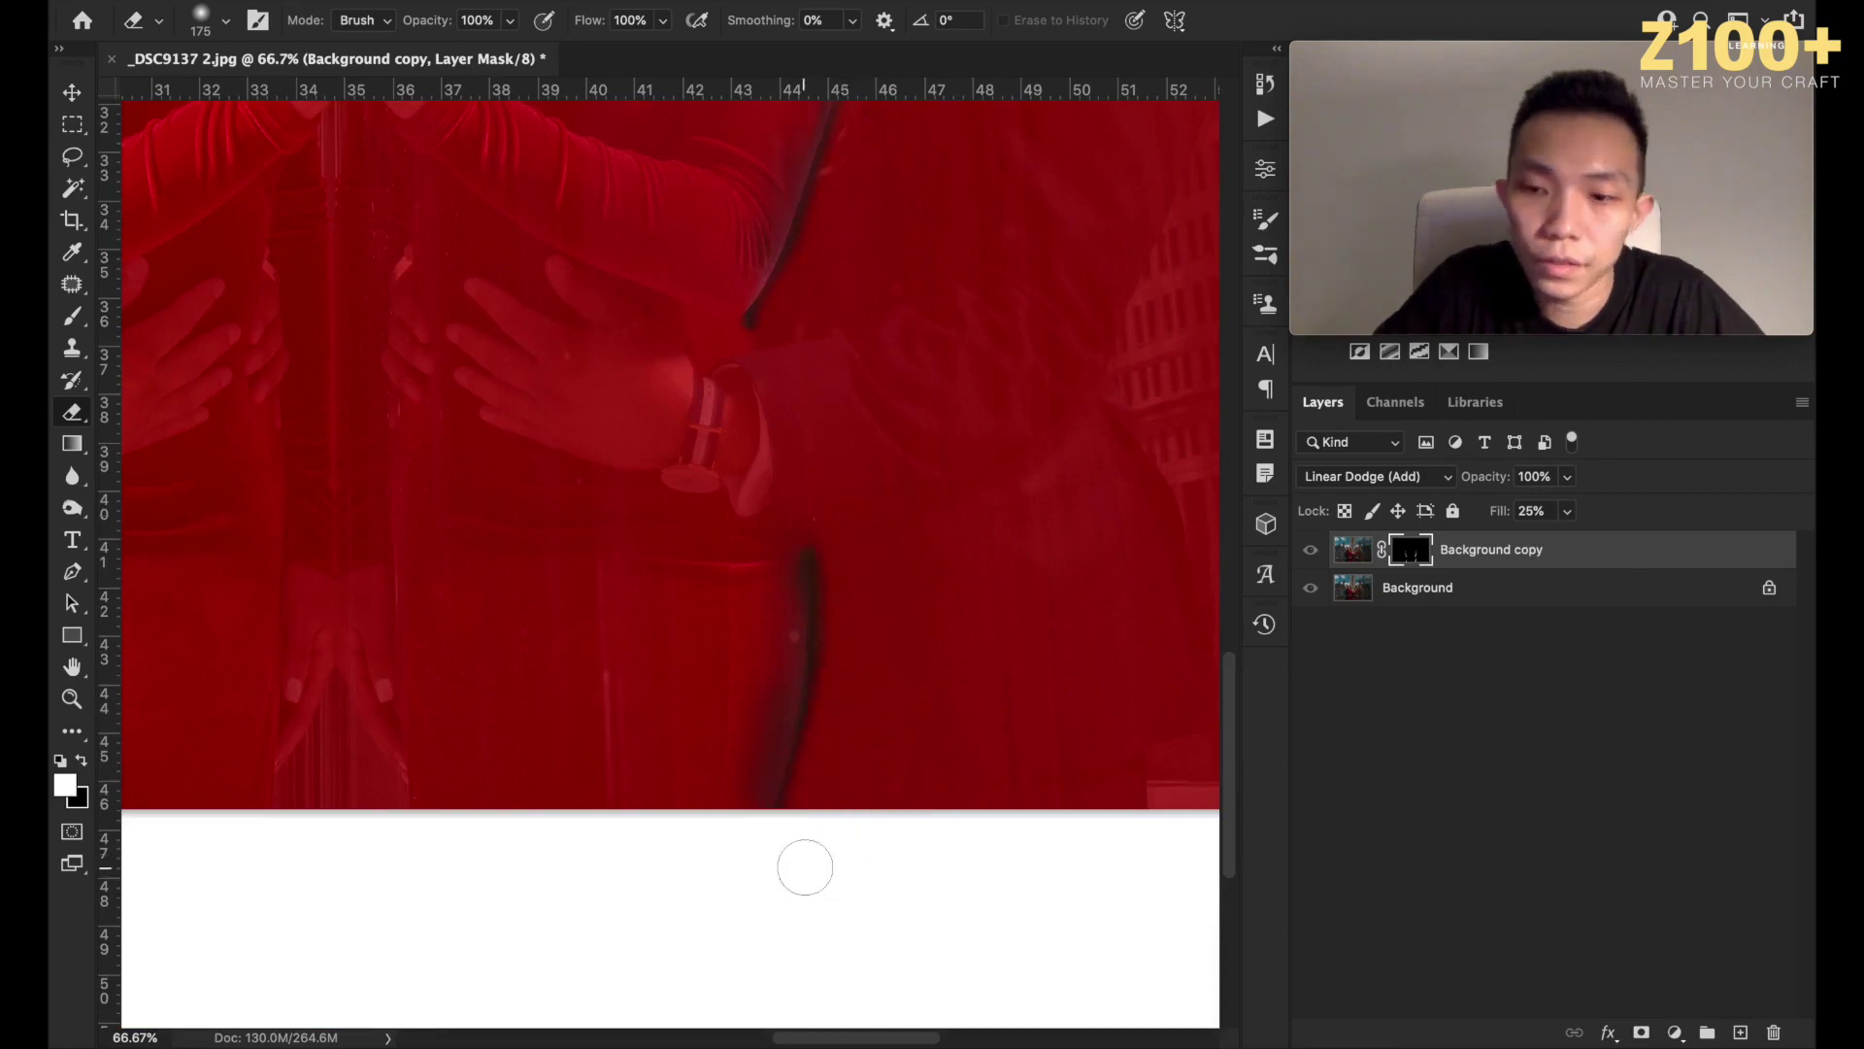
key(x)
key(backslash)
Toggle the Background copy's visibility to compare the reflected couple with and without the brightening.
click(1311, 550)
click(1310, 551)
click(1310, 551)
scroll(992, 561, up, 2)
scroll(992, 561, up, 1)
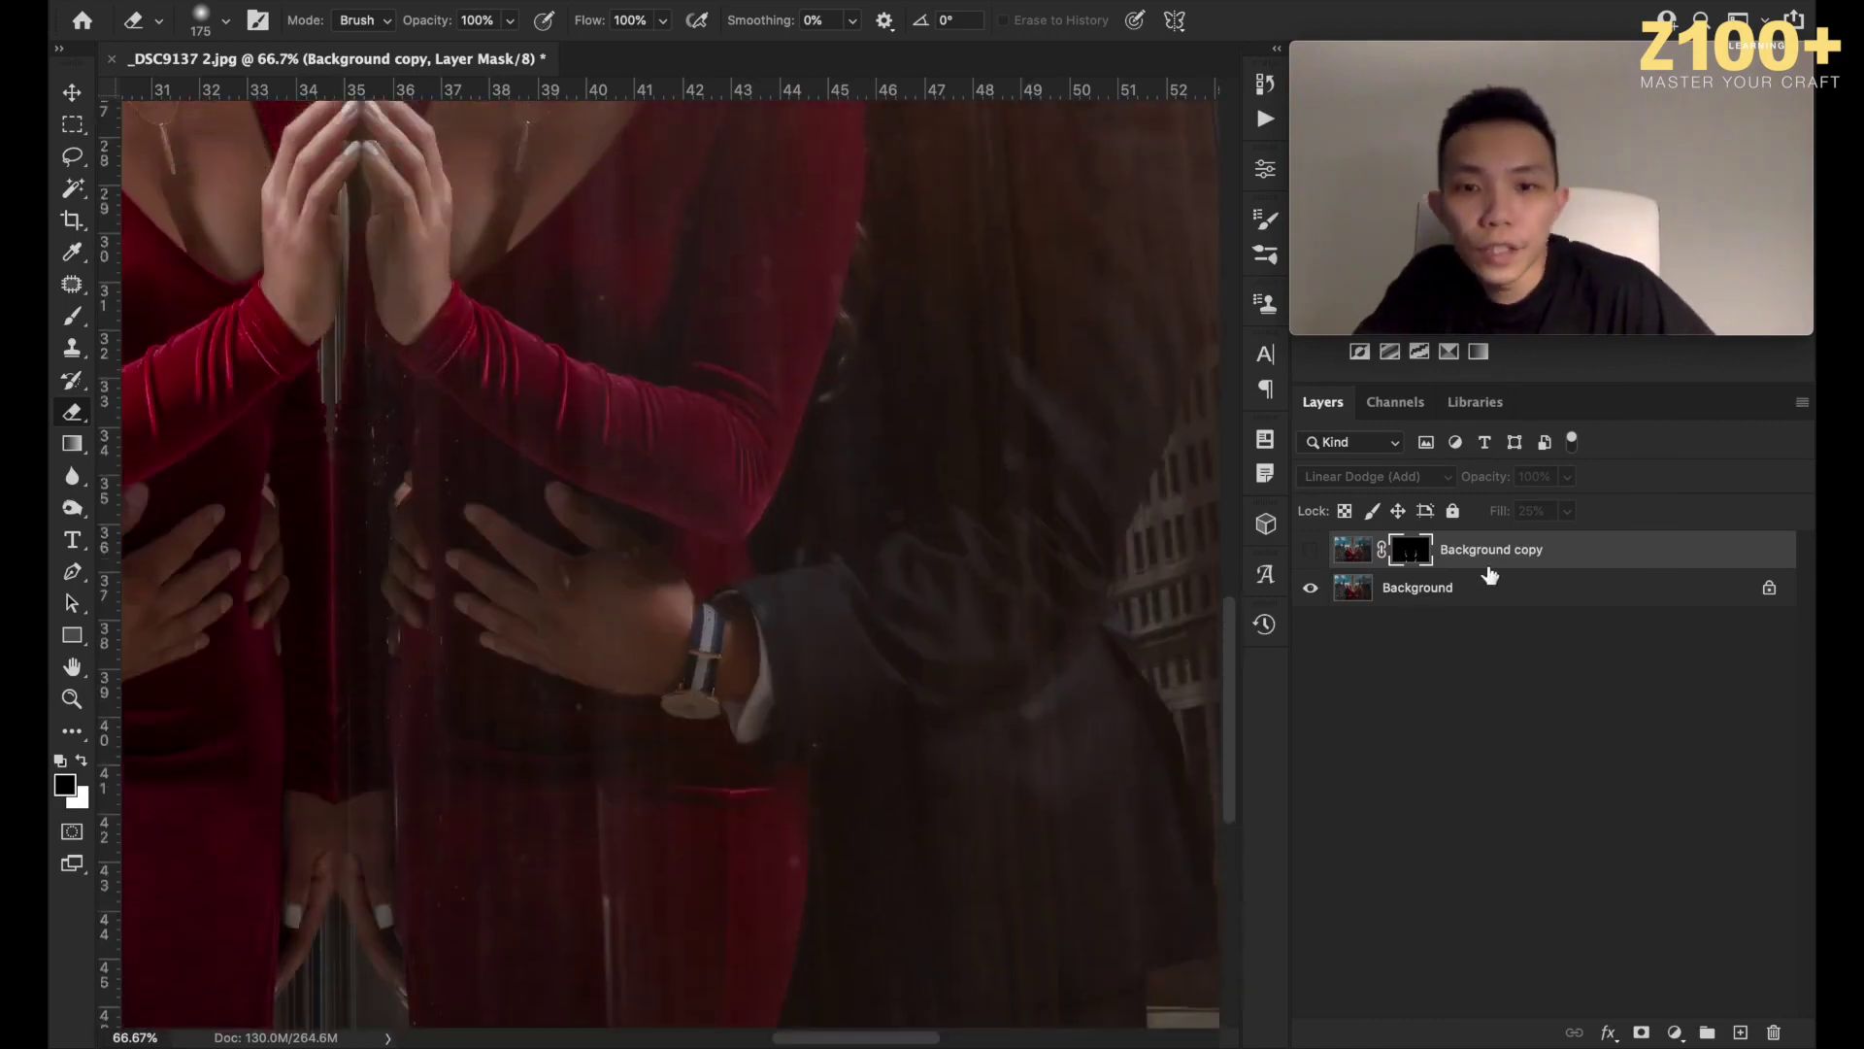
Switch the Background copy off and on to compare the brightened suit sleeve and watch in the reflection up close.
click(1312, 550)
click(1313, 550)
click(1312, 550)
click(1313, 551)
click(1312, 551)
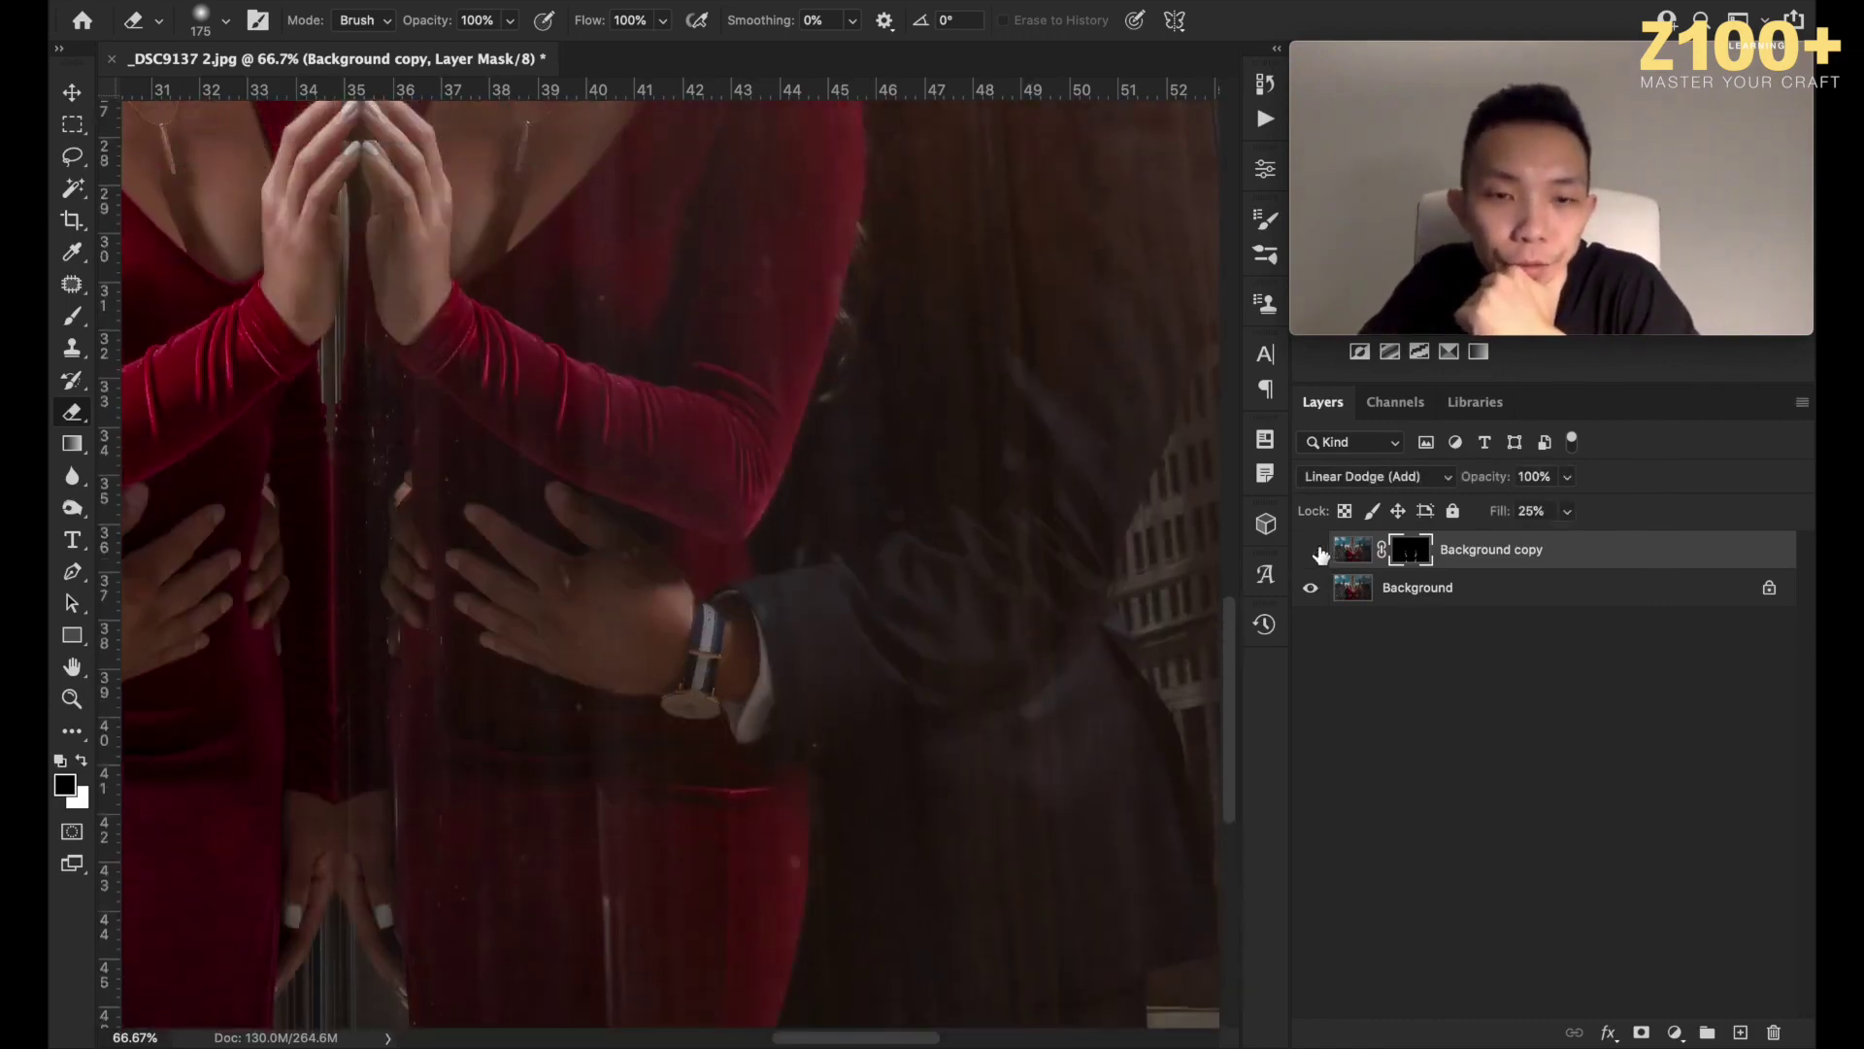
click(1312, 551)
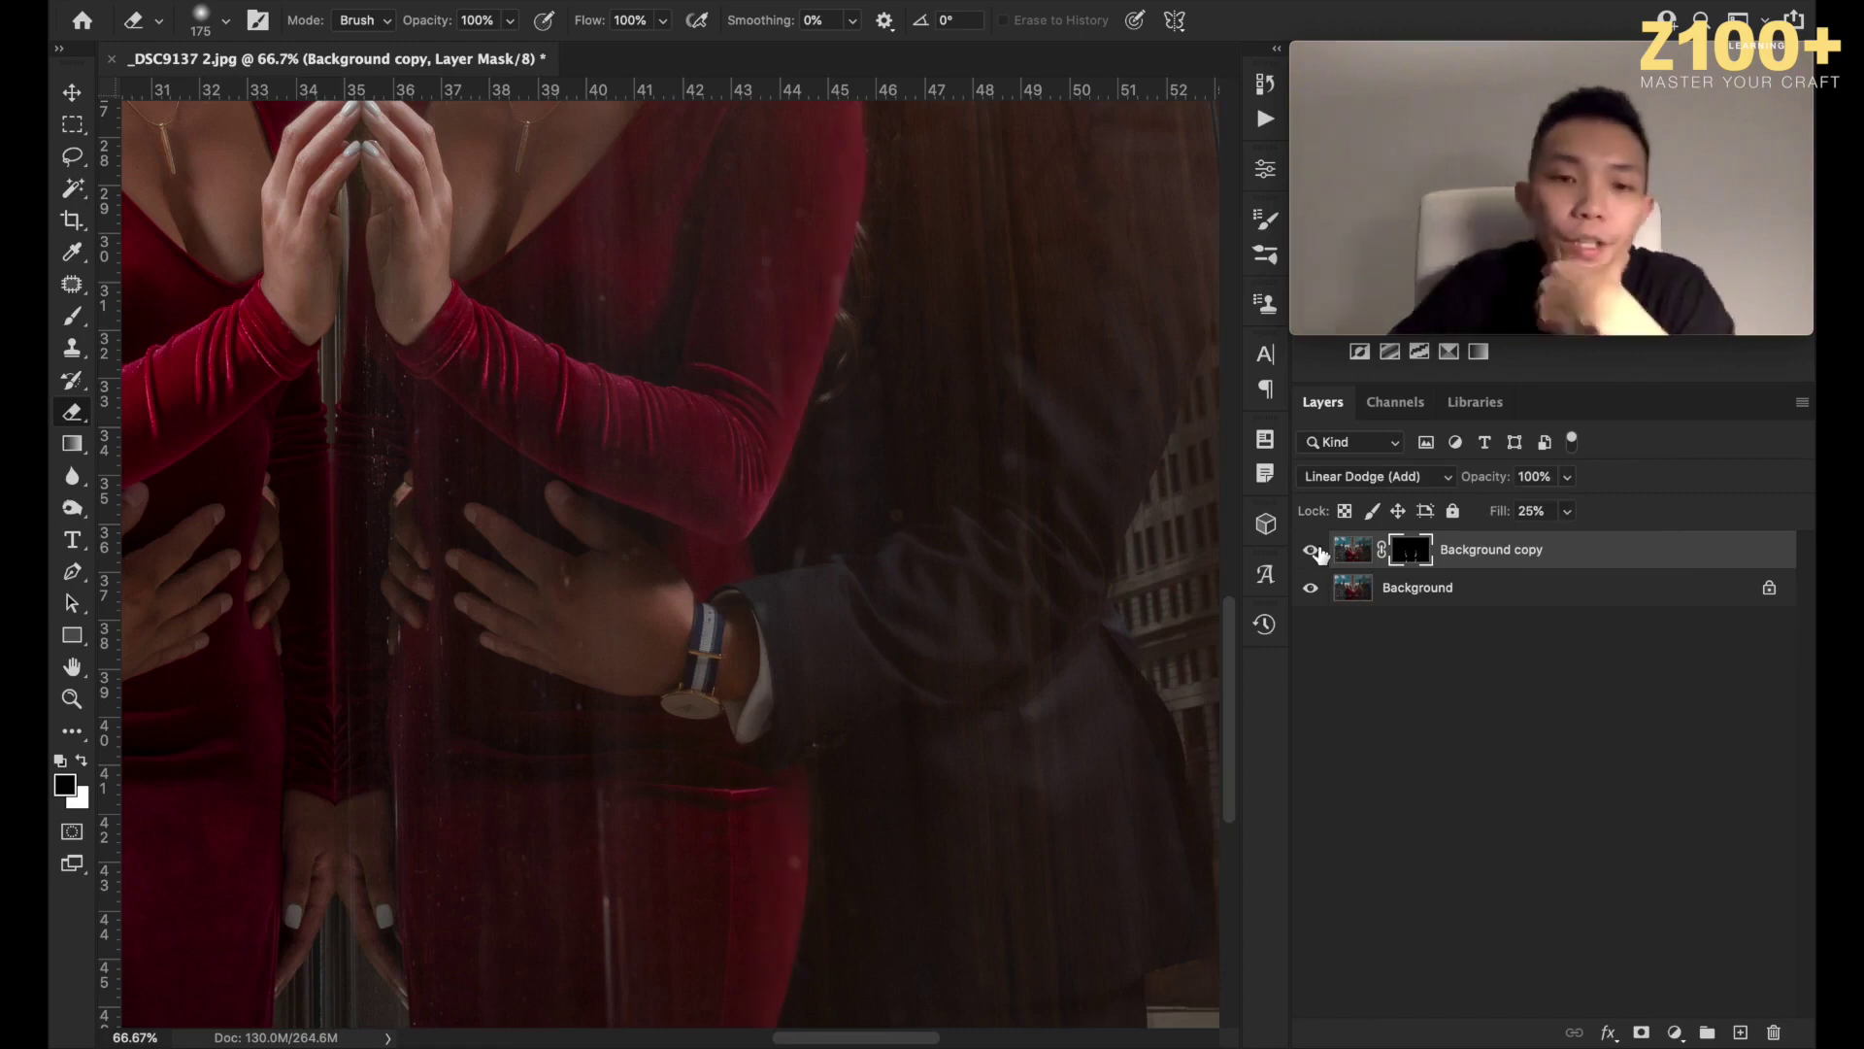
click(1318, 553)
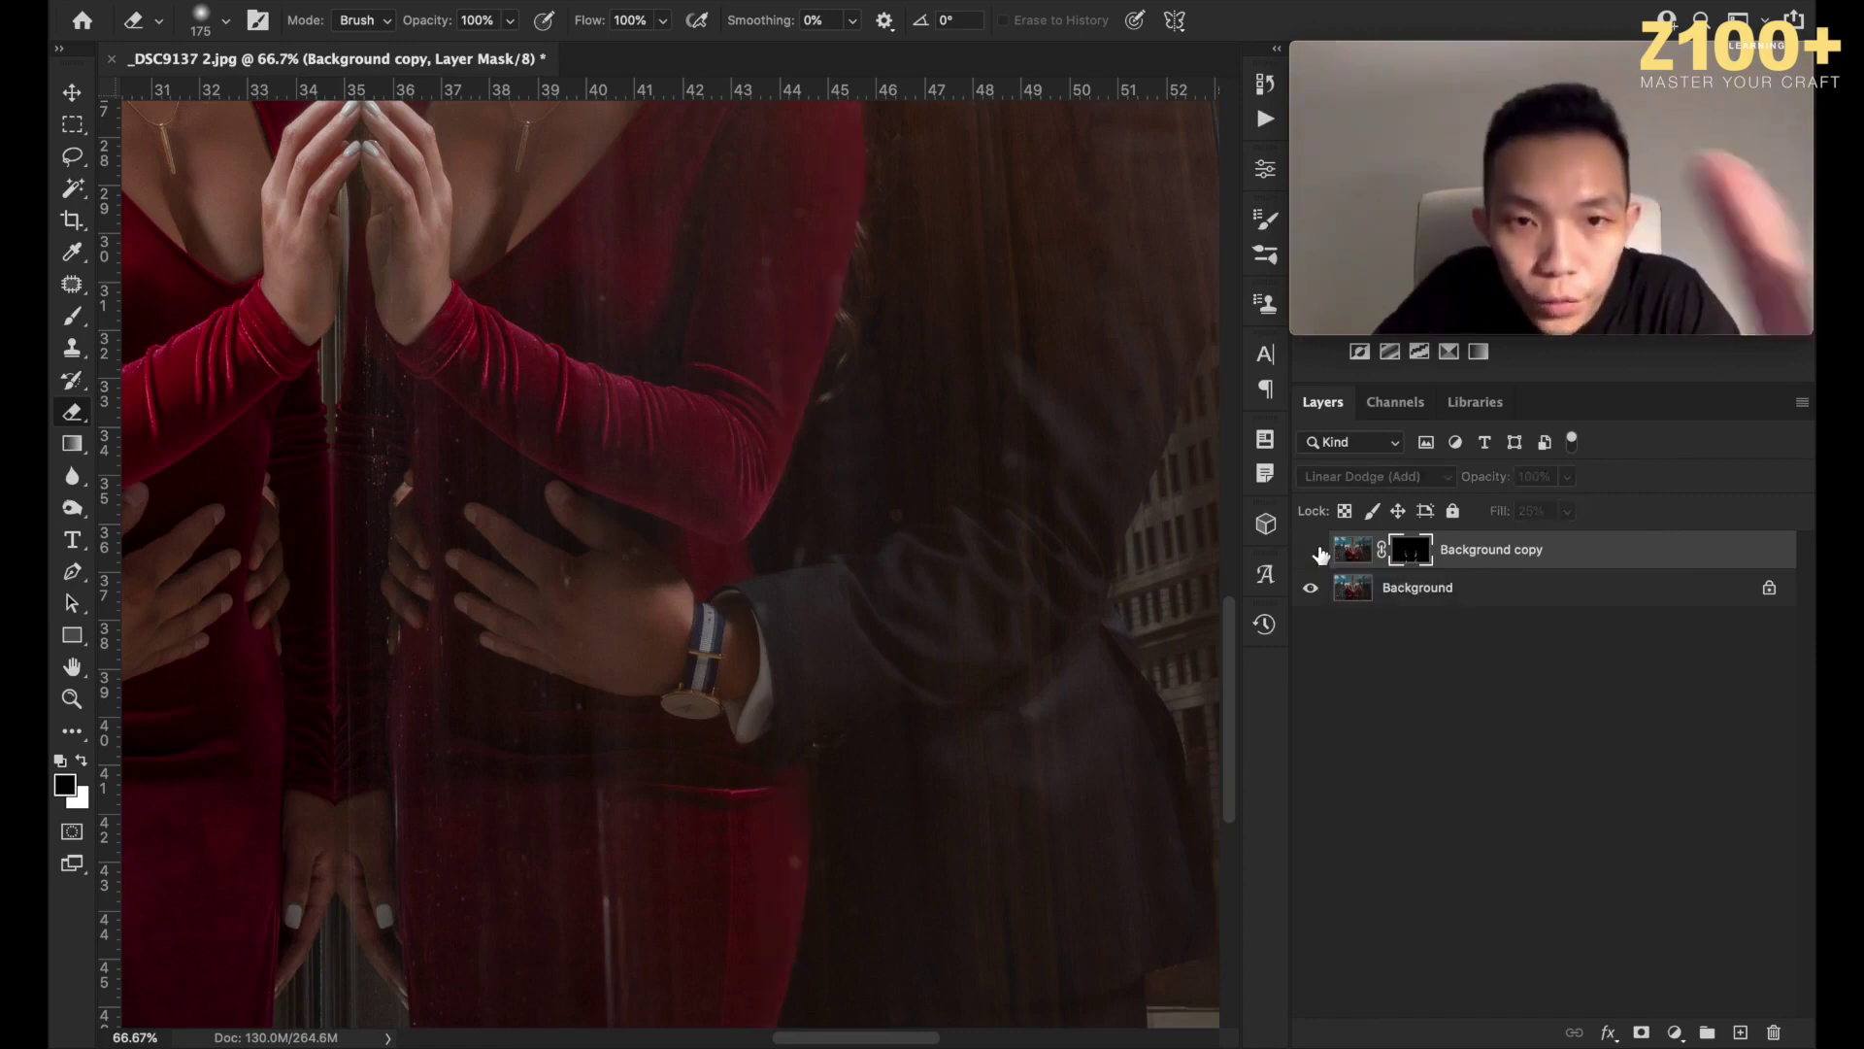
click(1315, 552)
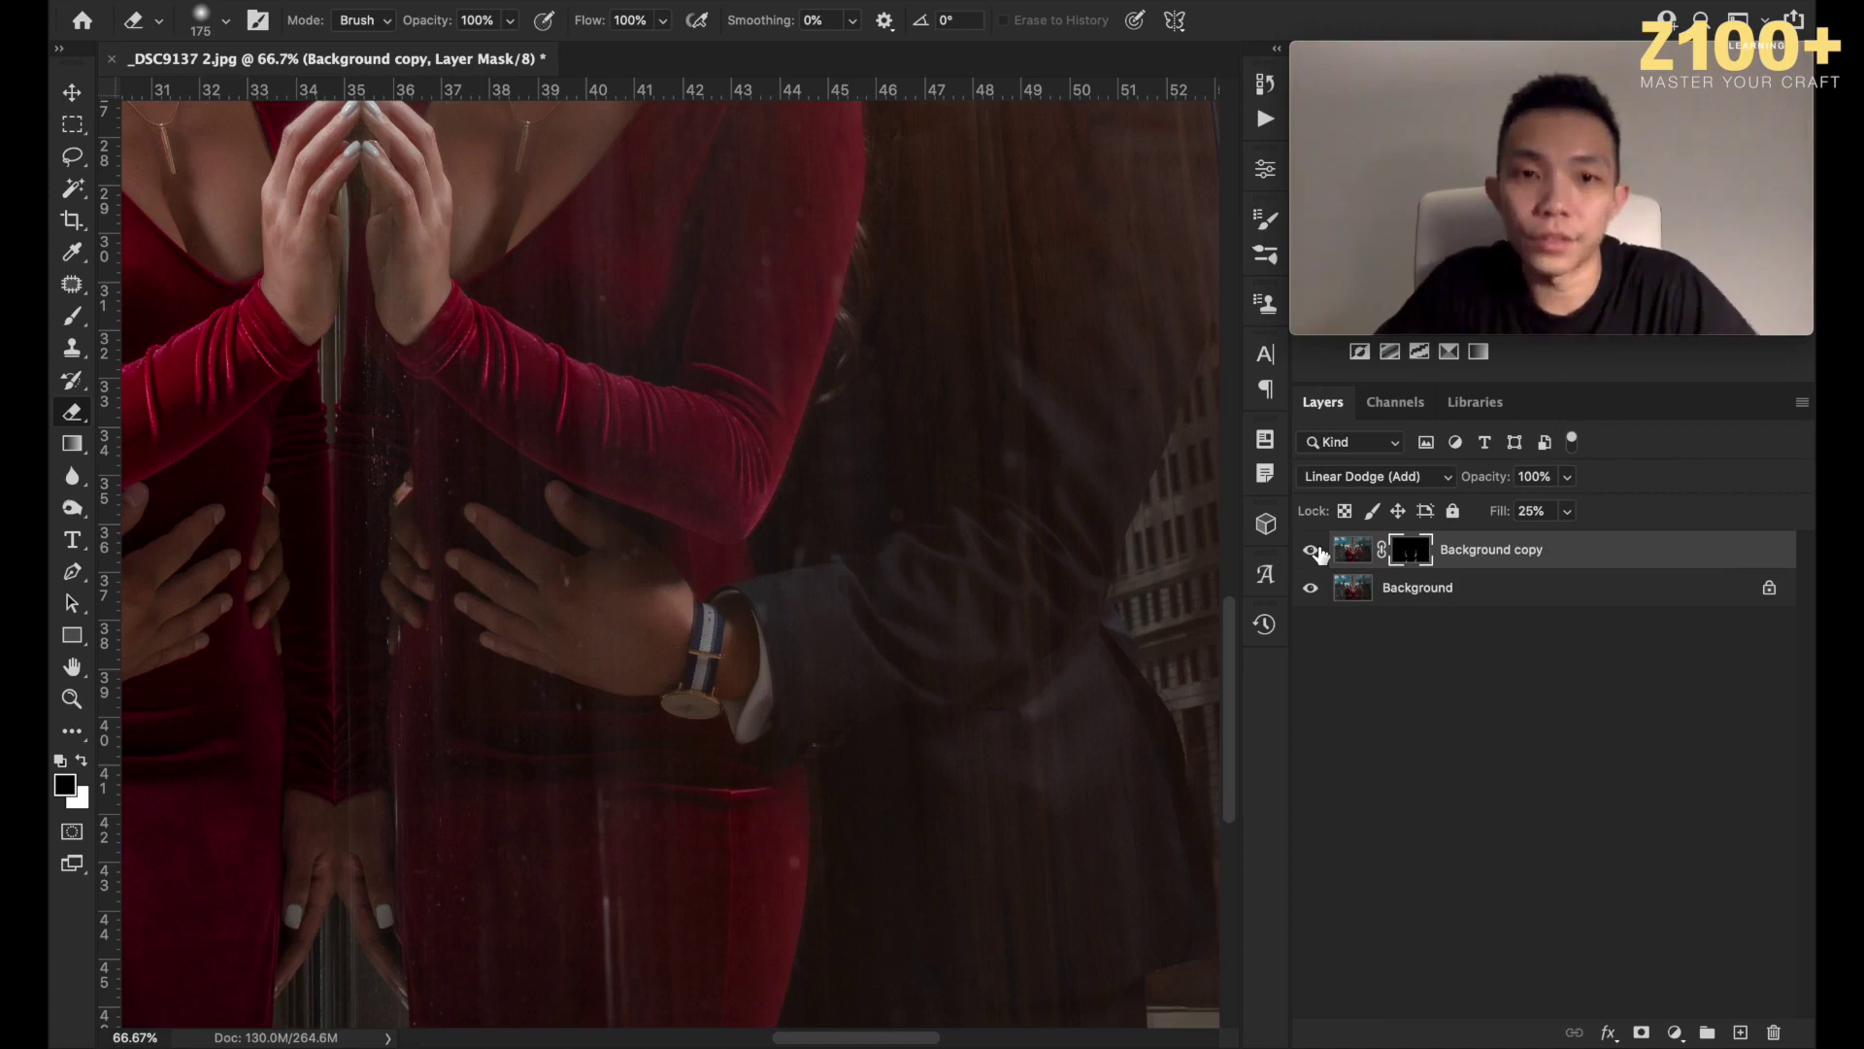
Compare the whole photo with and without the brightening, and merge the Background copy down into the Background.
key(super+minus)
key(super+minus)
key(super+minus)
key(super+minus)
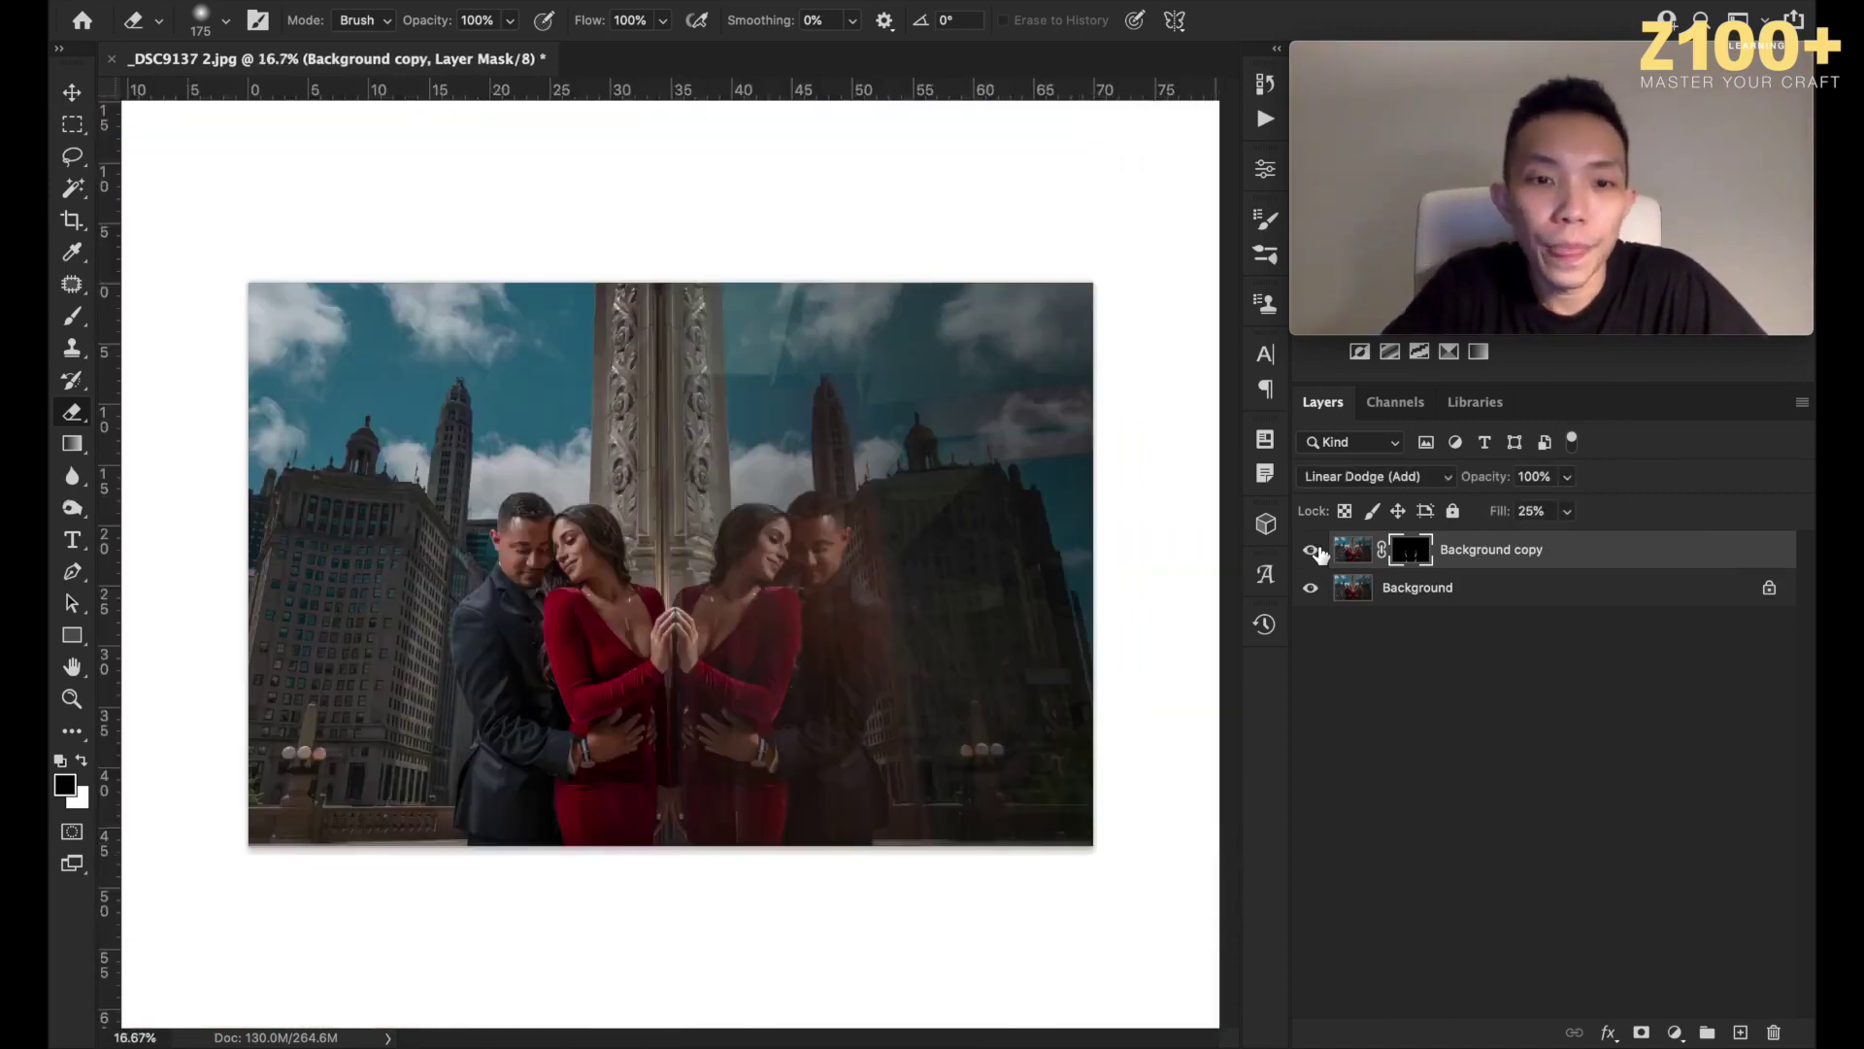
click(1314, 552)
click(1315, 551)
click(1314, 551)
click(1315, 552)
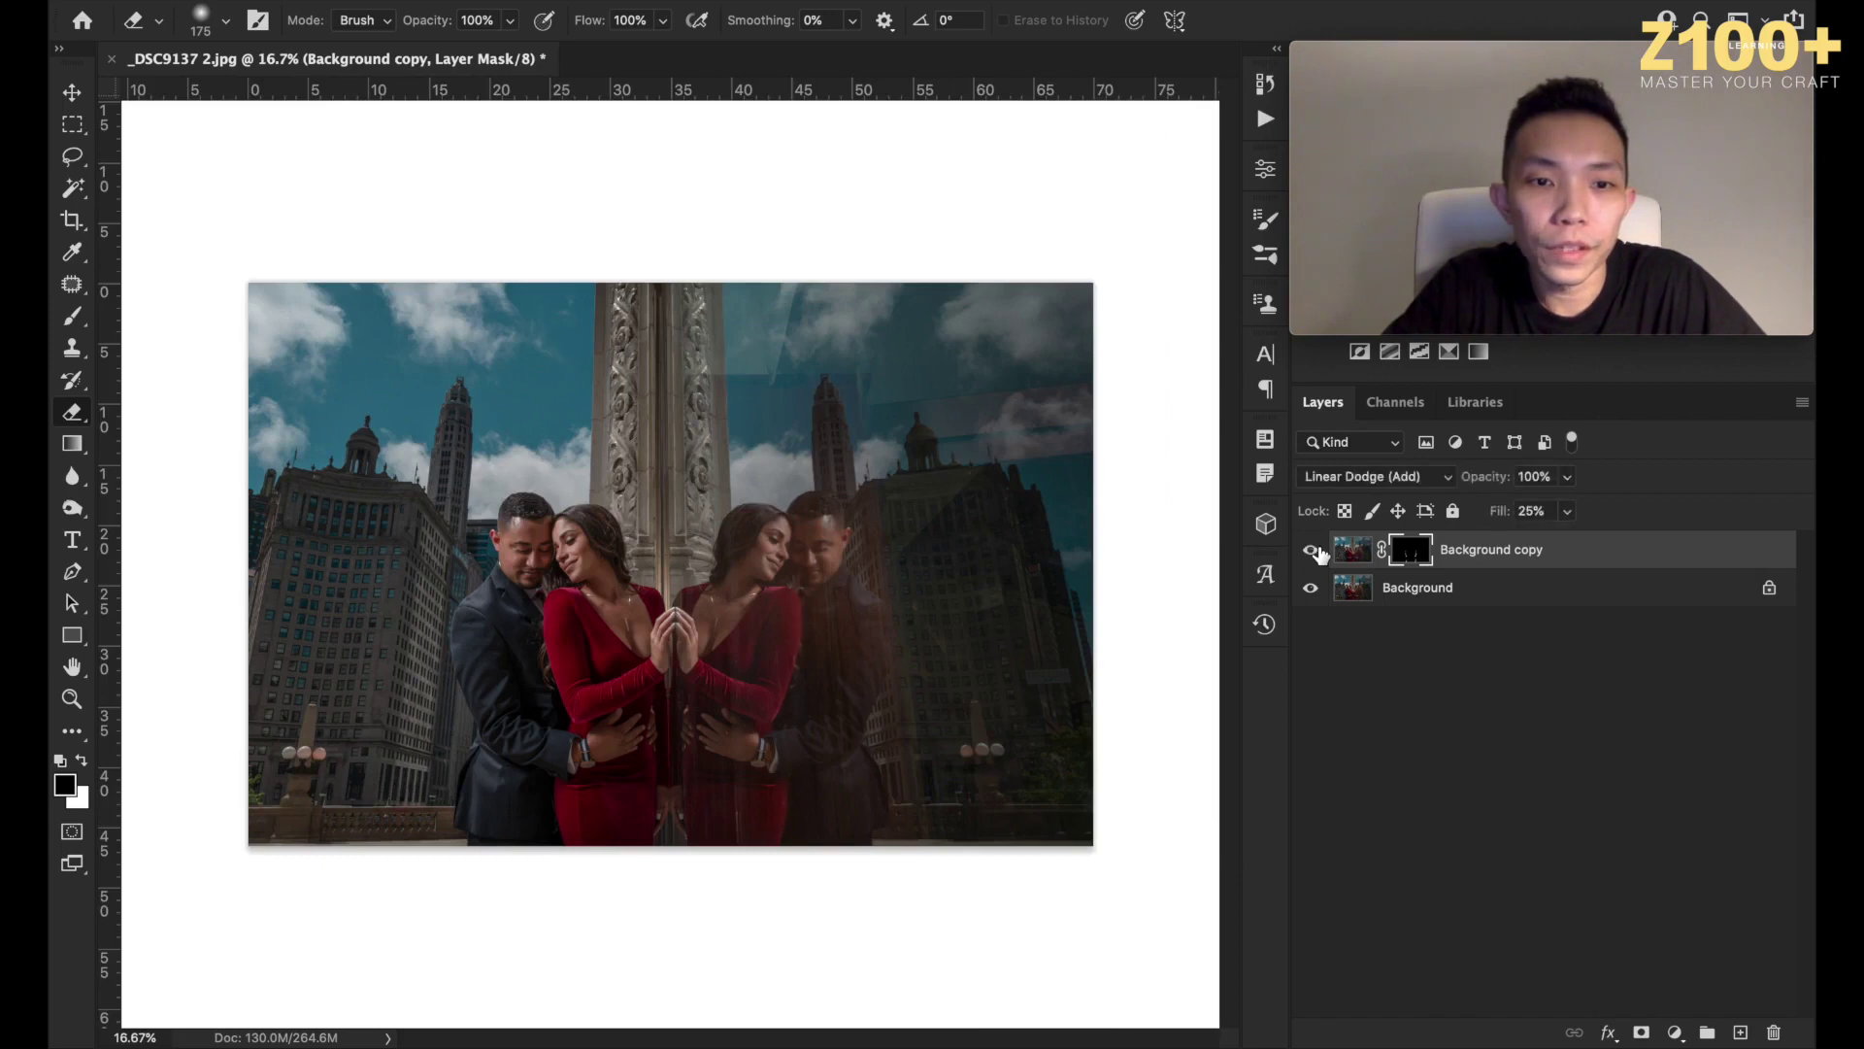
click(1315, 552)
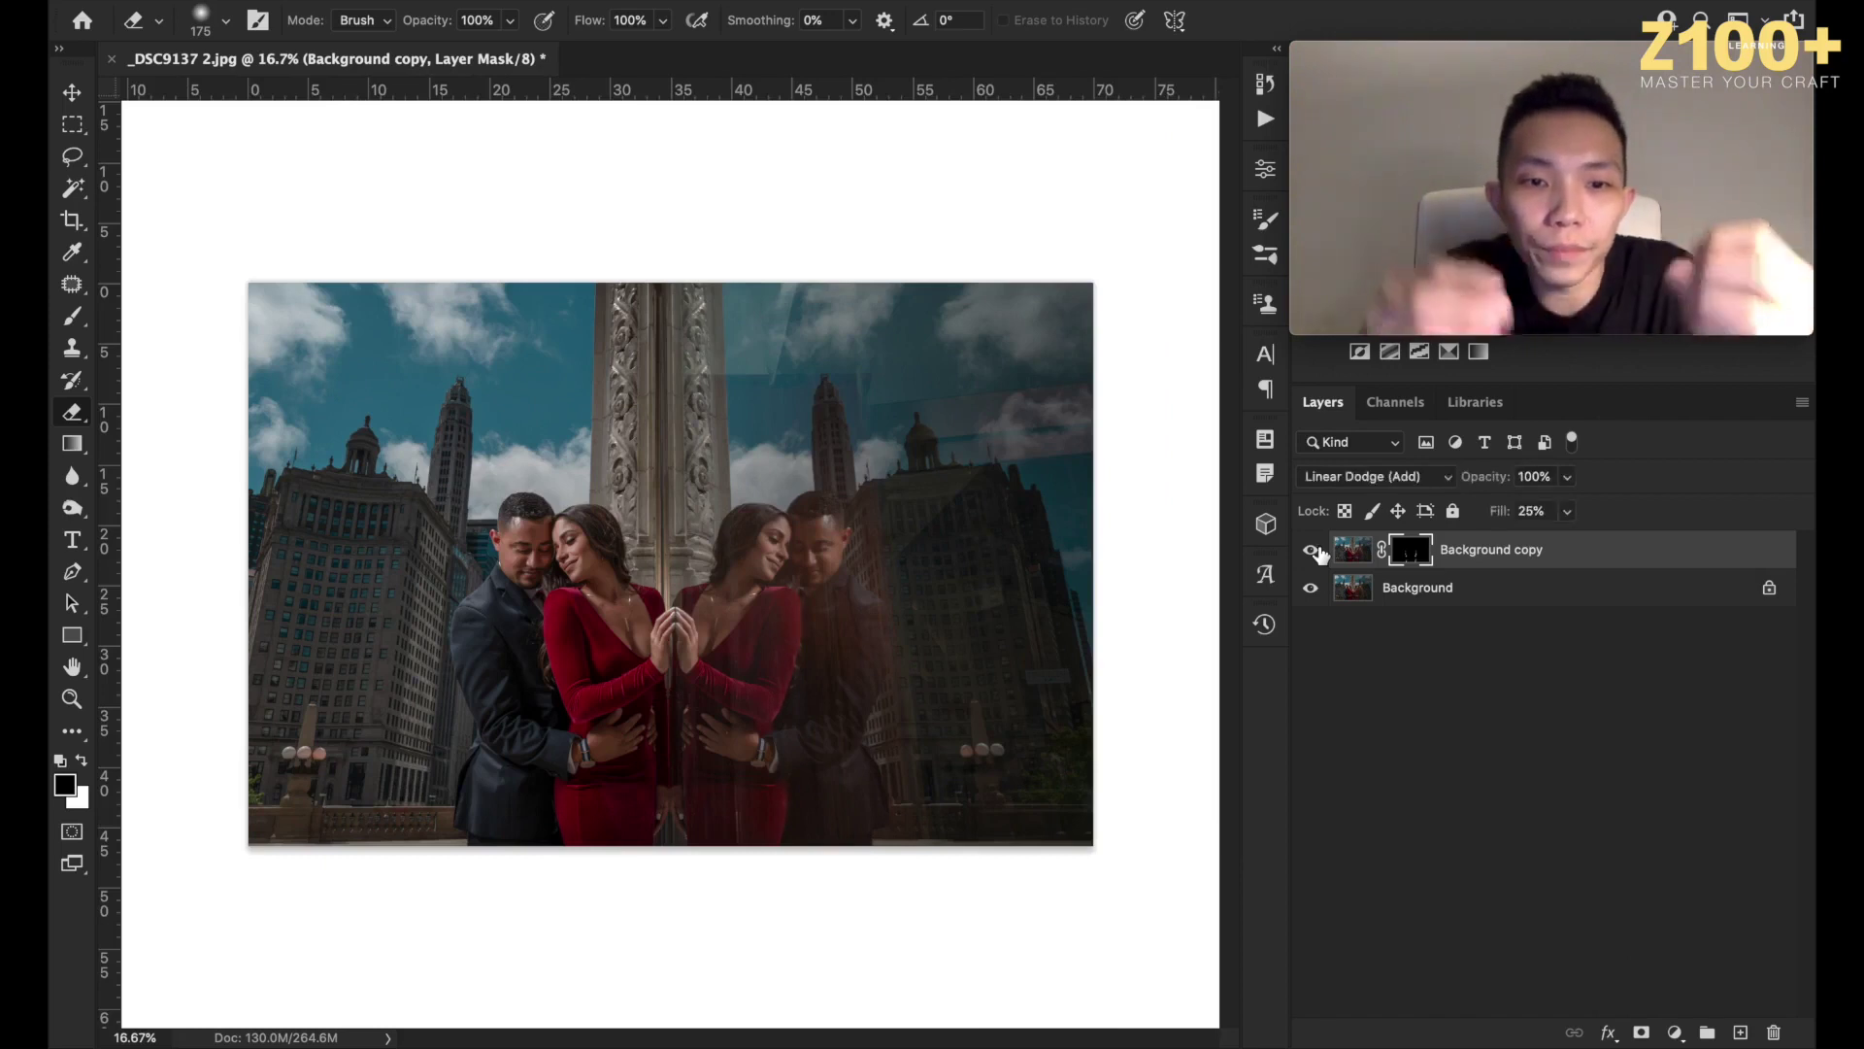
key(ctrl+e)
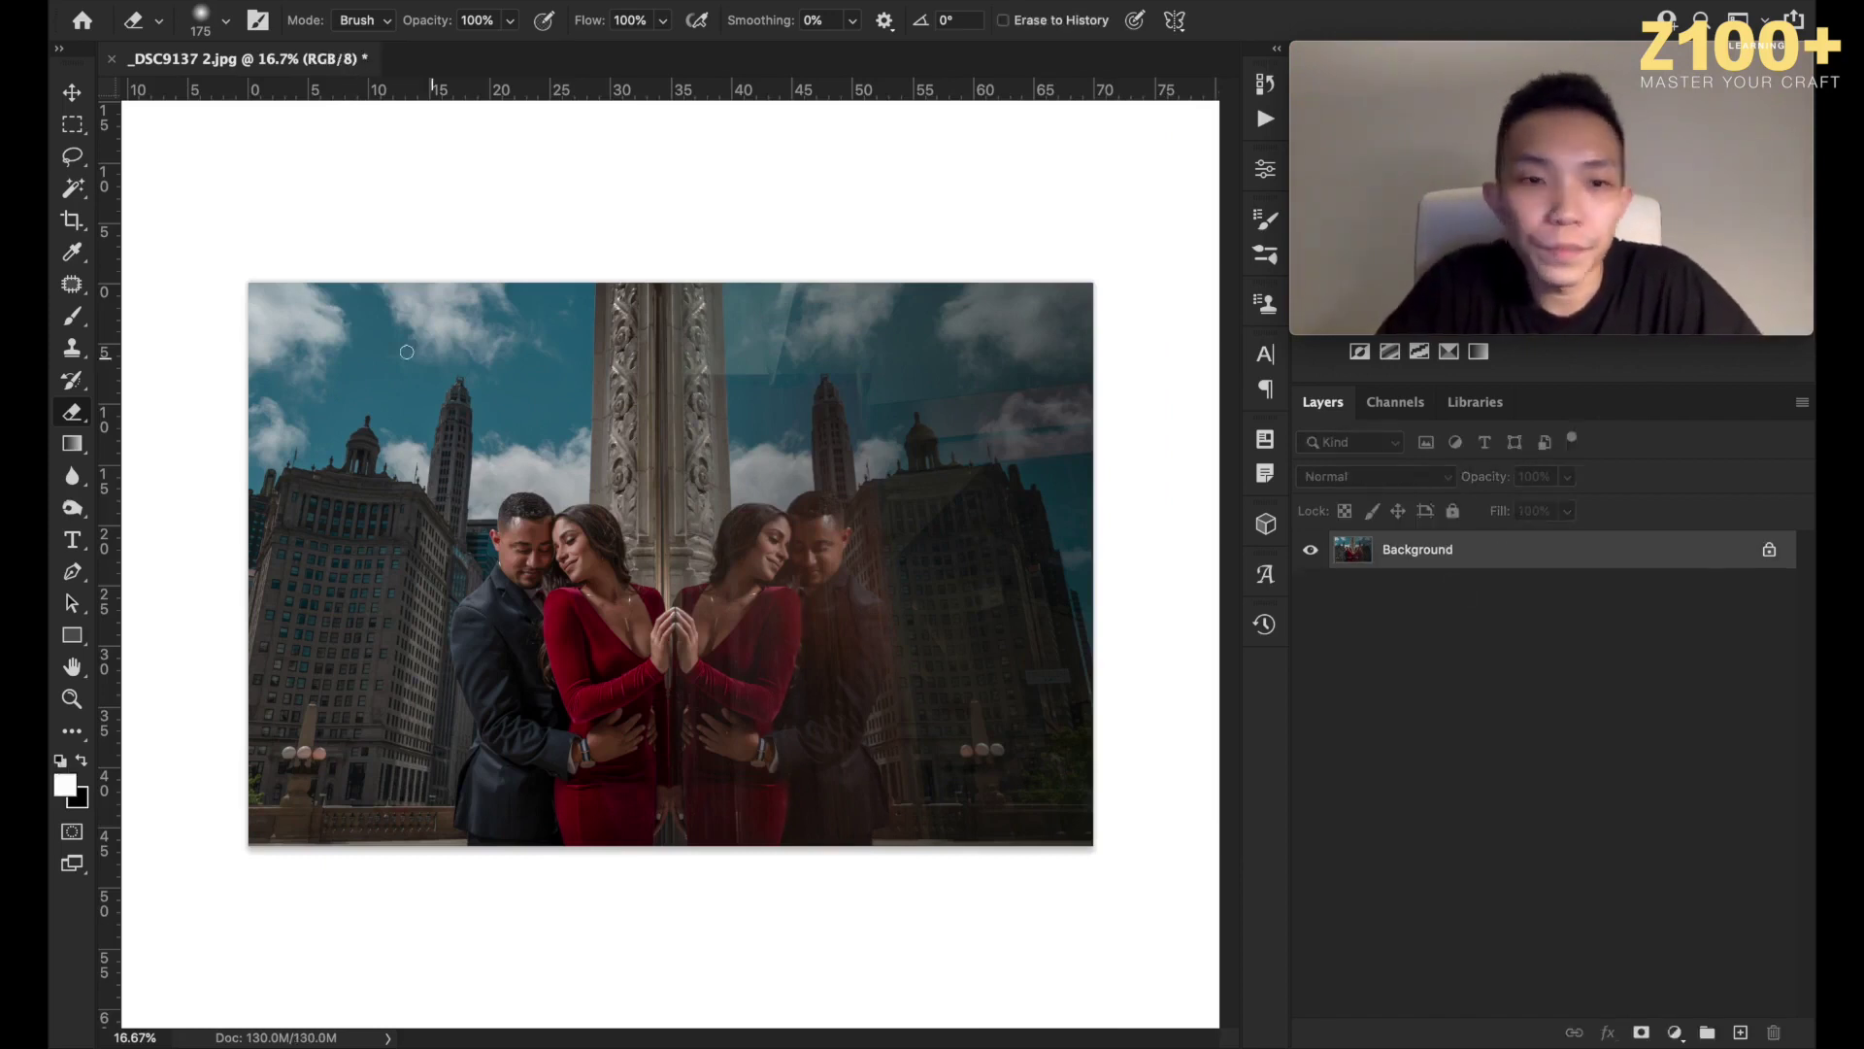
click(66, 97)
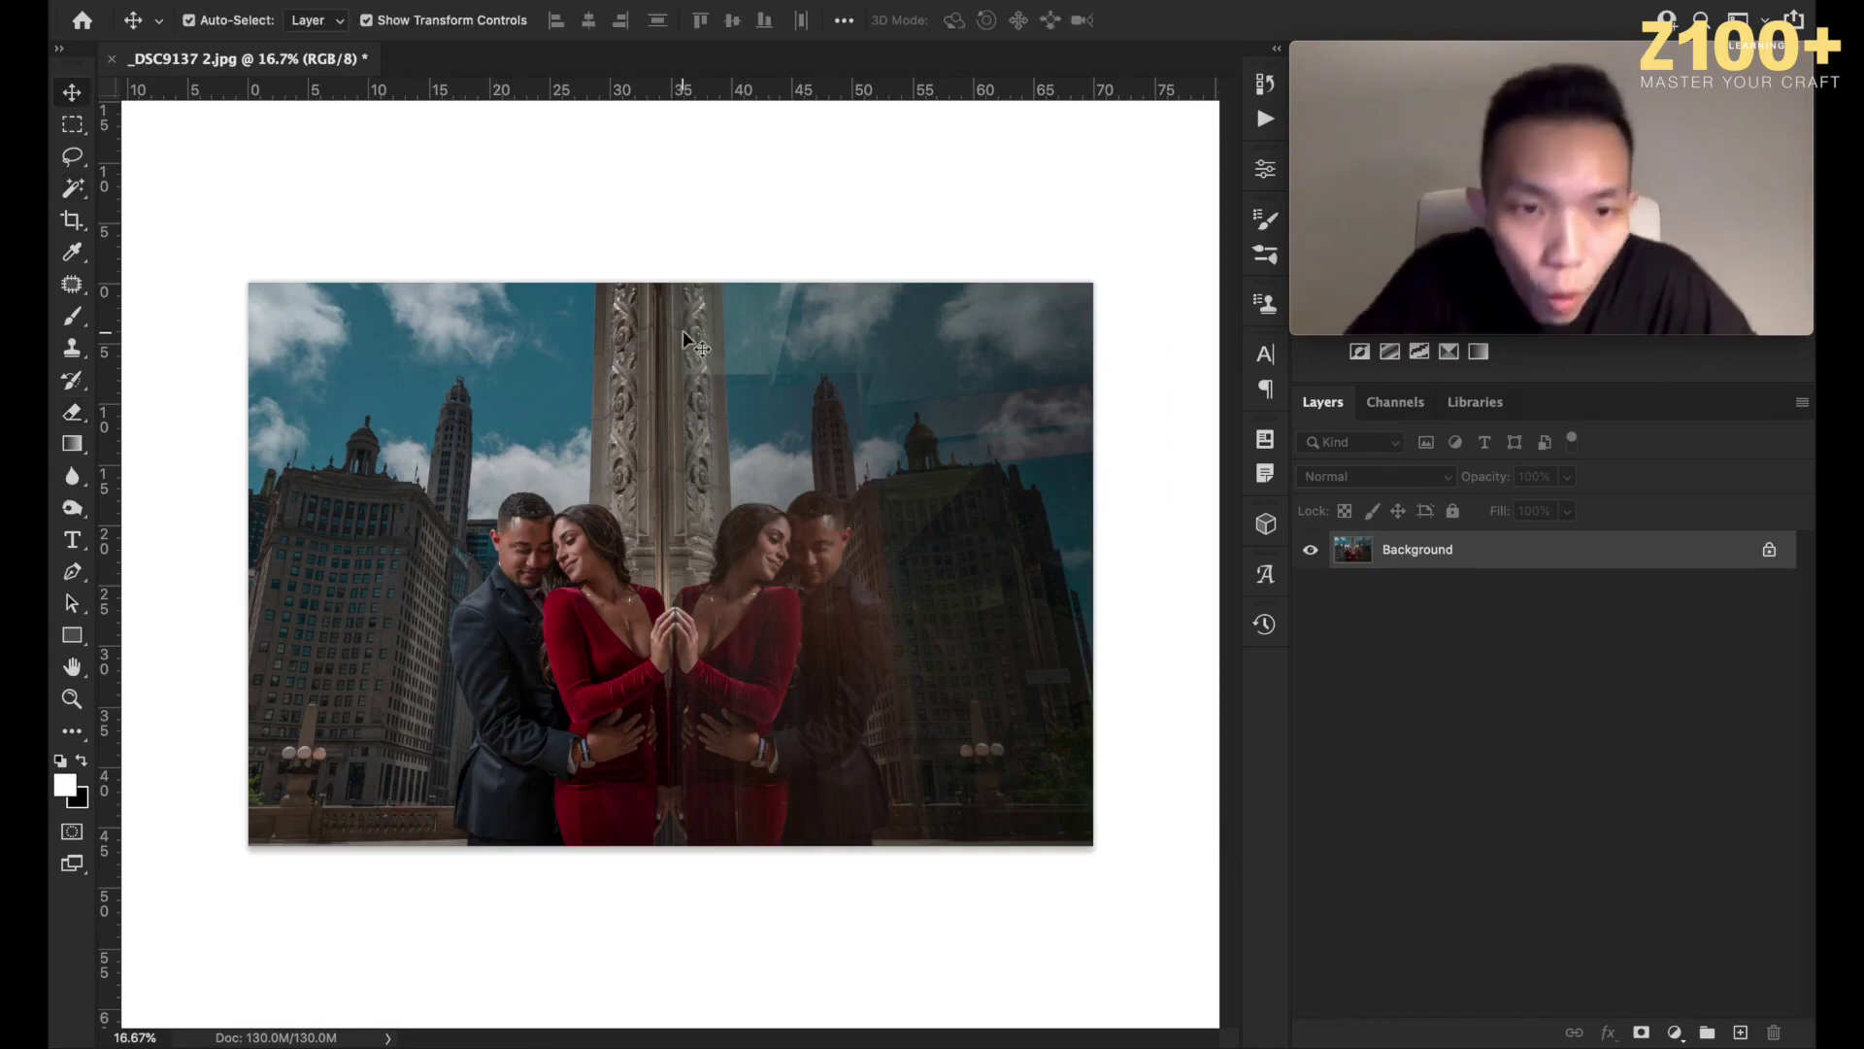
Patch the mole on the reflected woman's chest with clean skin and content-aware fill the small spot beside her necklace.
key(ctrl+plus)
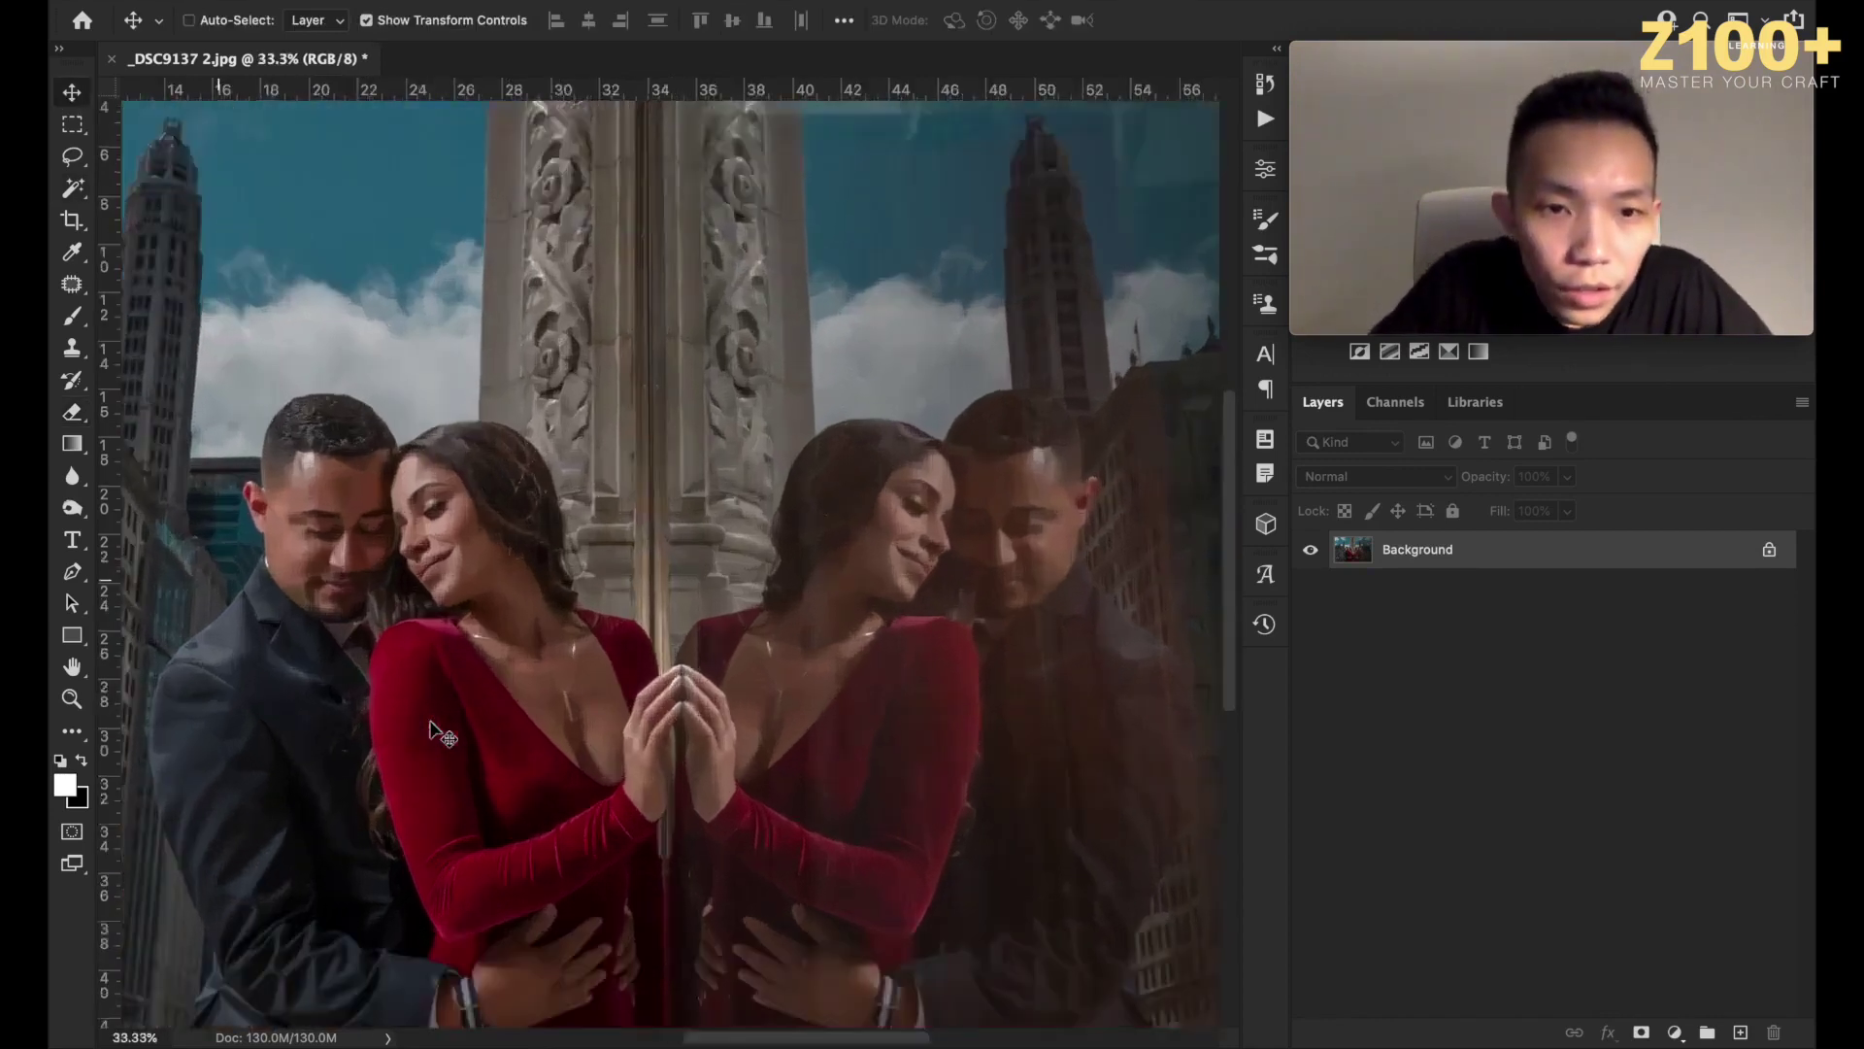
key(ctrl+plus)
key(ctrl+plus)
key(ctrl+plus)
key(ctrl+plus)
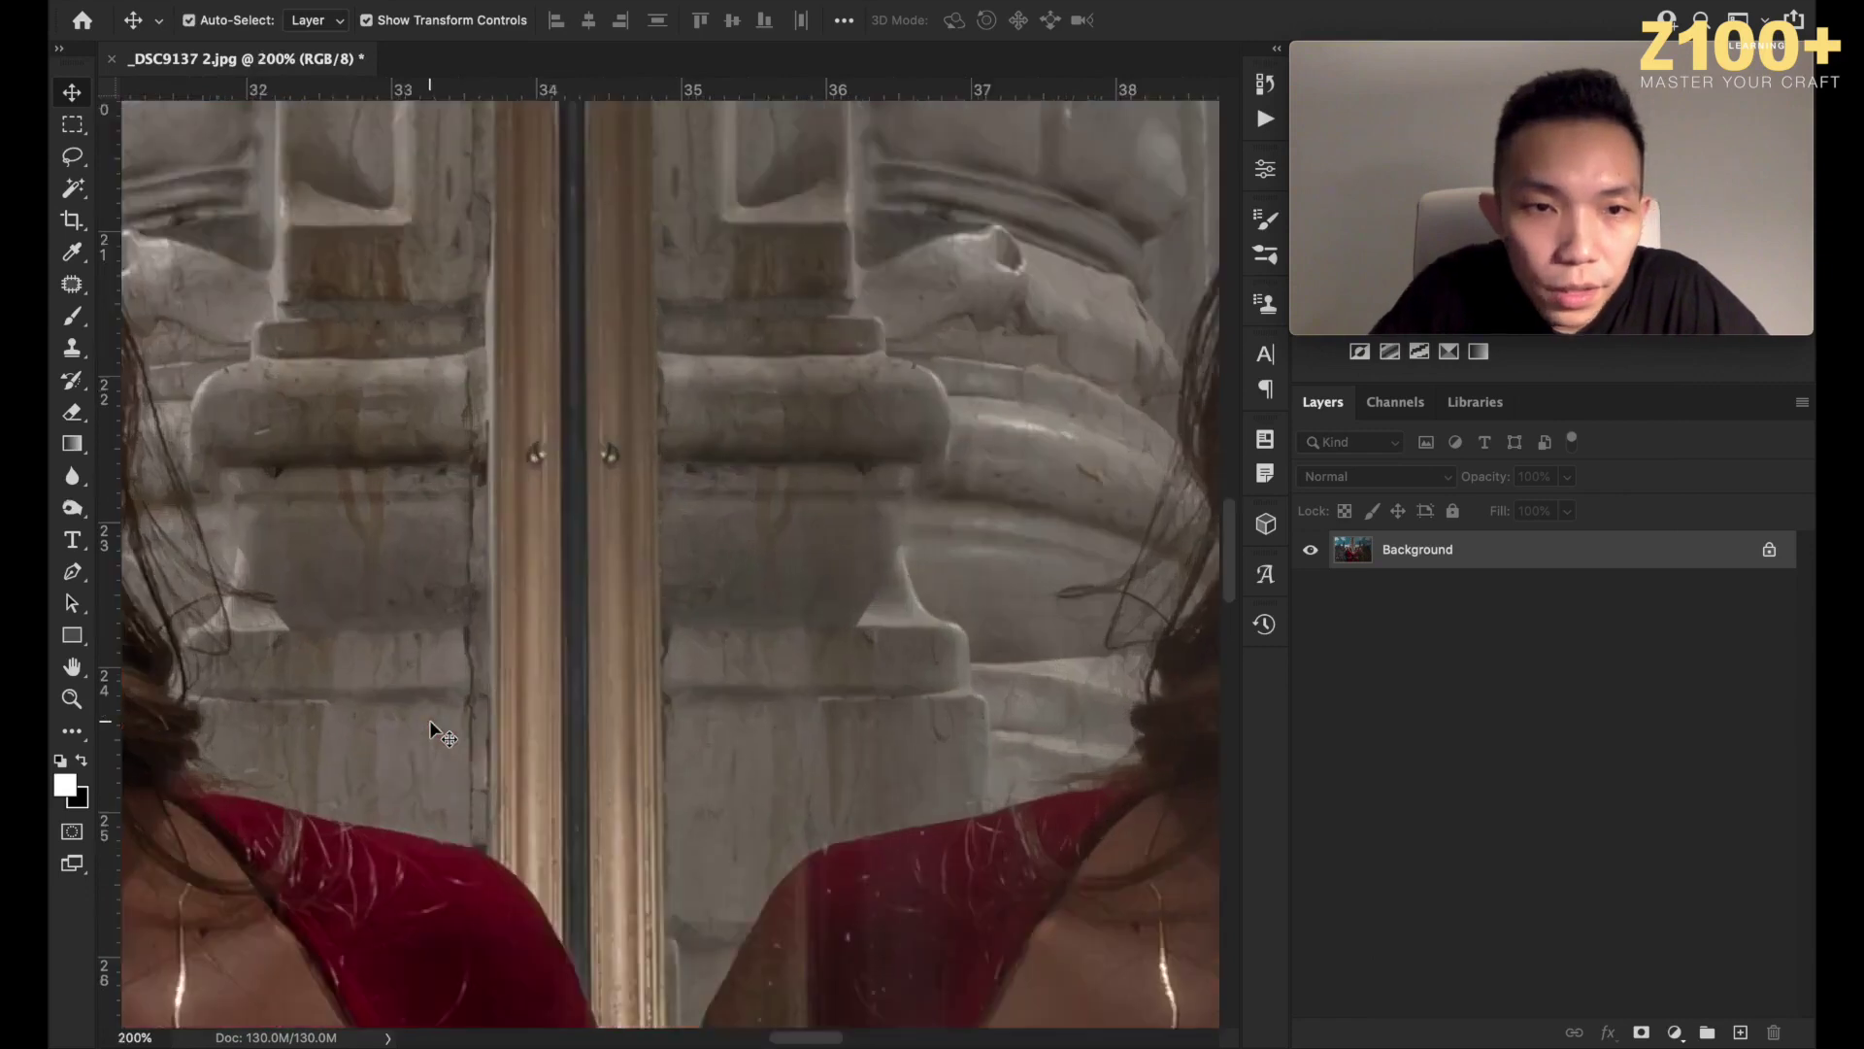
scroll(429, 719, down, 5)
scroll(430, 720, right, 8)
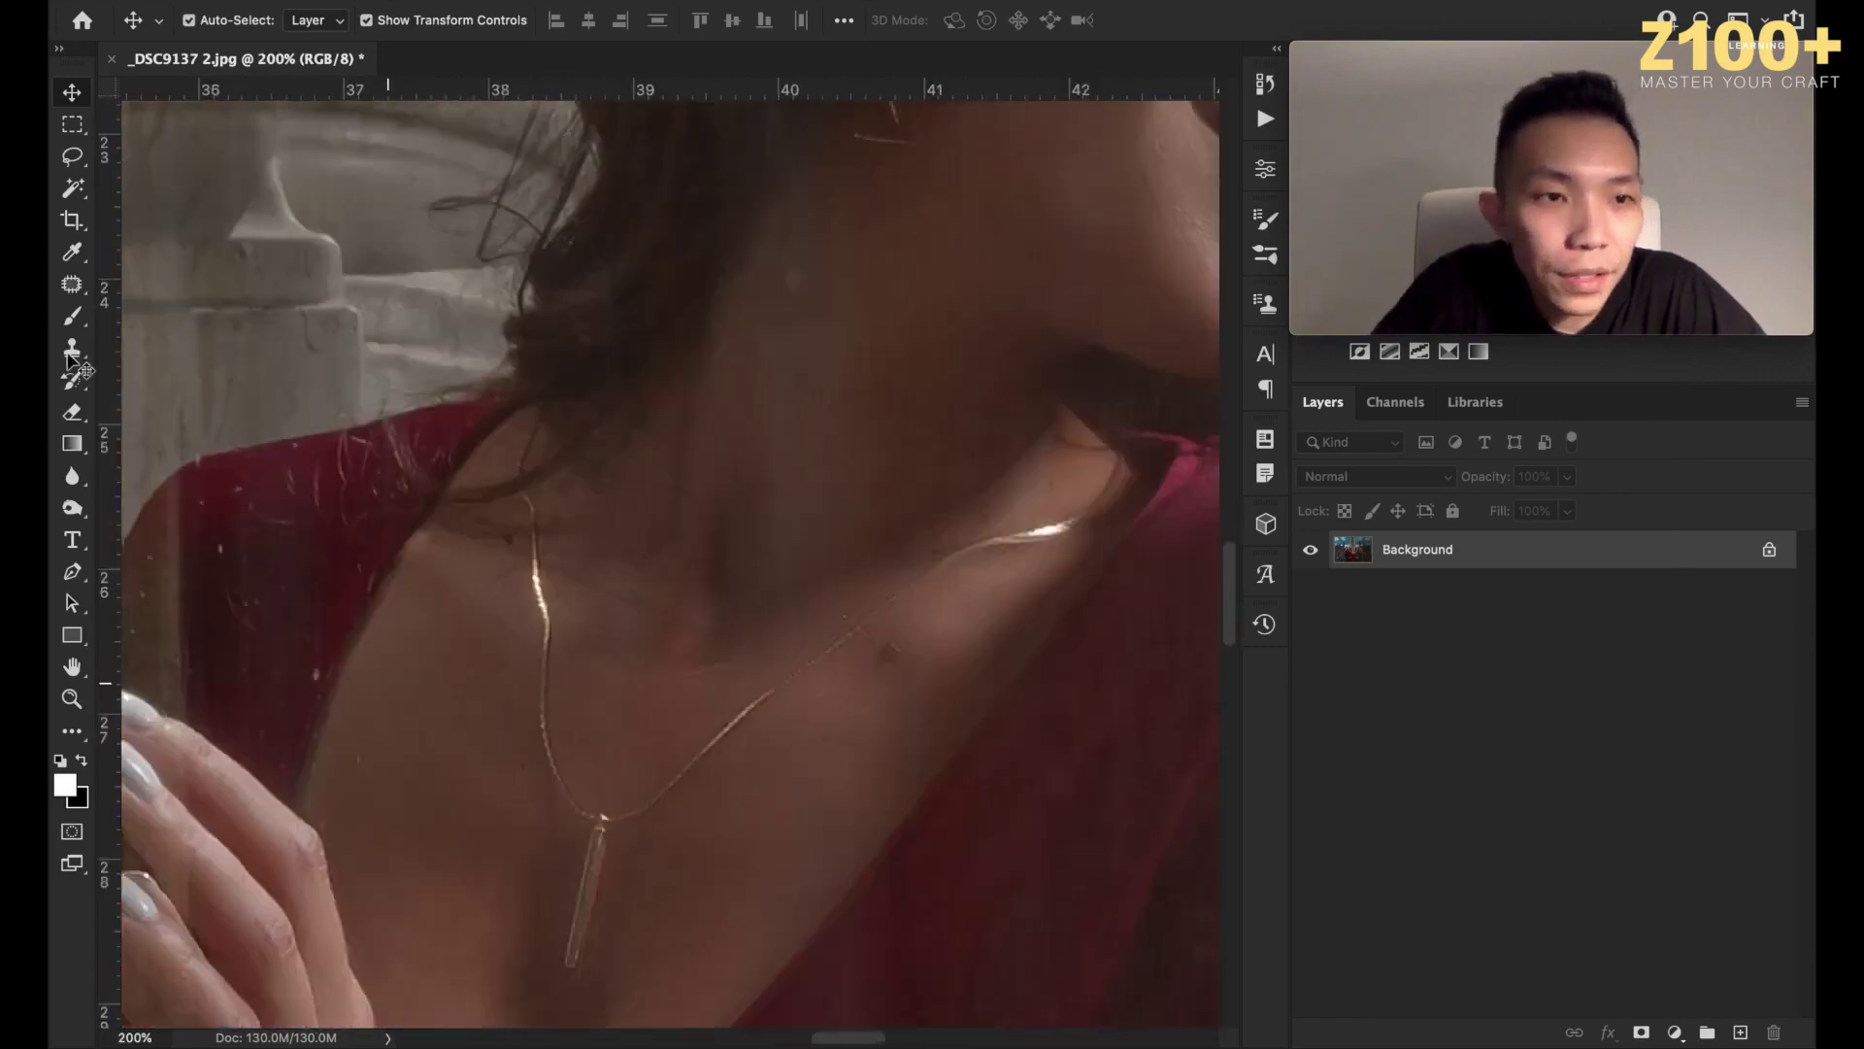
click(70, 282)
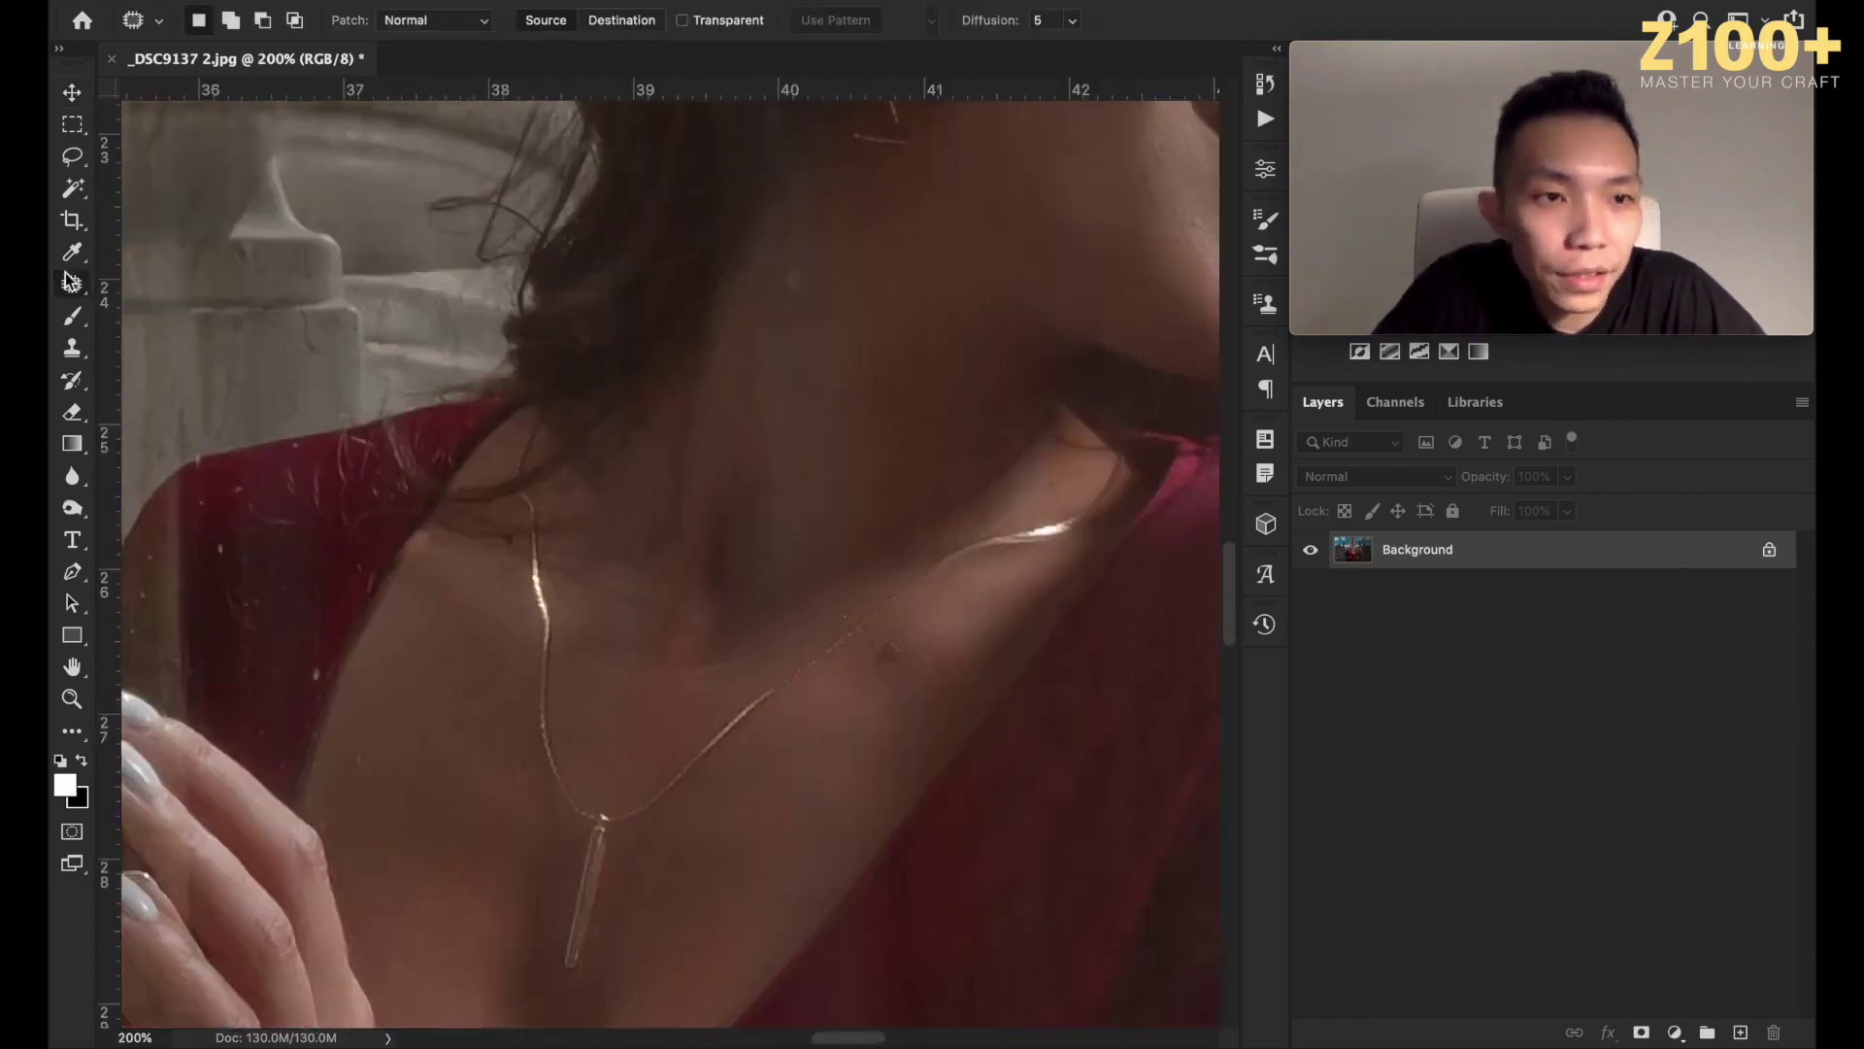
mouse_move(910, 658)
mouse_down()
mouse_move(867, 659)
mouse_move(917, 655)
mouse_move(804, 738)
mouse_move(837, 756)
mouse_move(824, 747)
mouse_move(821, 820)
mouse_up()
mouse_move(527, 558)
mouse_down()
mouse_move(499, 521)
mouse_move(520, 541)
mouse_move(504, 540)
mouse_up()
key(shift+BackSpace)
key(Return)
Remove the two moles beside the real woman's necklace chain with Content-Aware fill at 100% opacity.
scroll(772, 895, down, 3)
scroll(771, 895, left, 10)
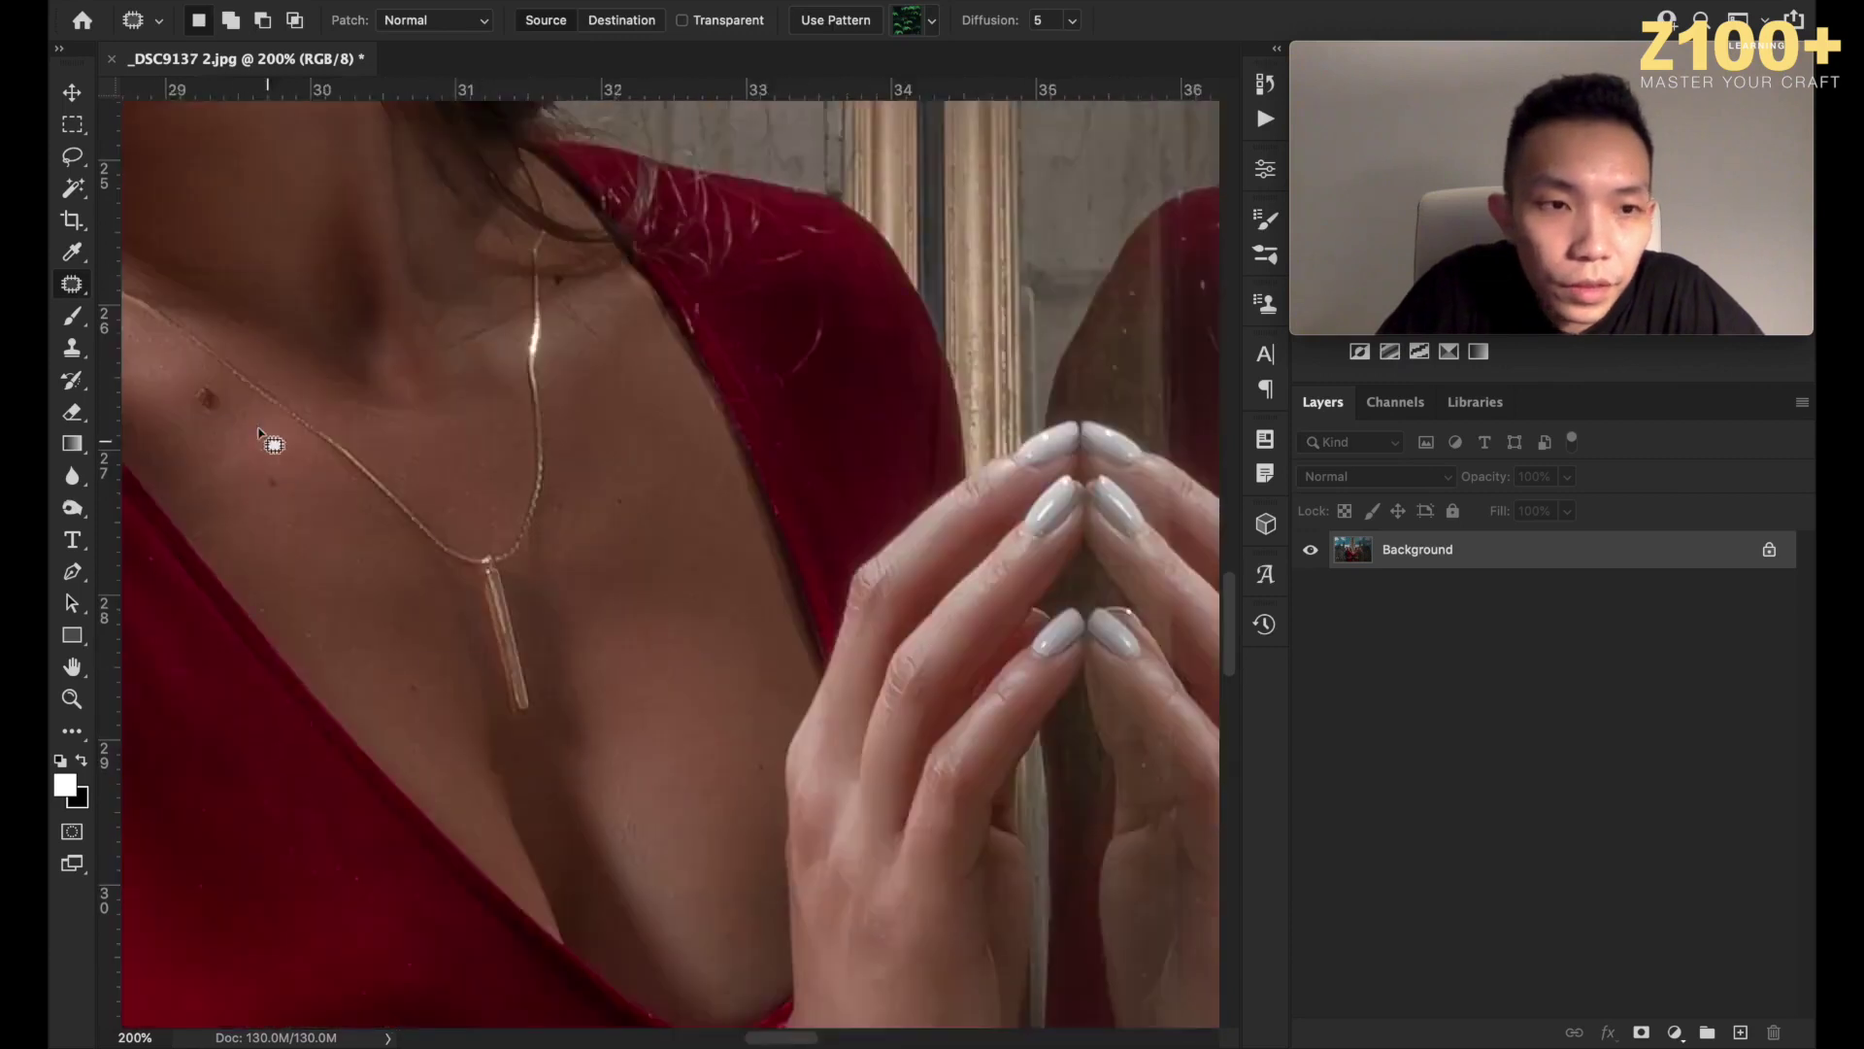
mouse_move(270, 438)
mouse_down()
mouse_move(191, 378)
mouse_move(229, 424)
mouse_up()
key(shift+BackSpace)
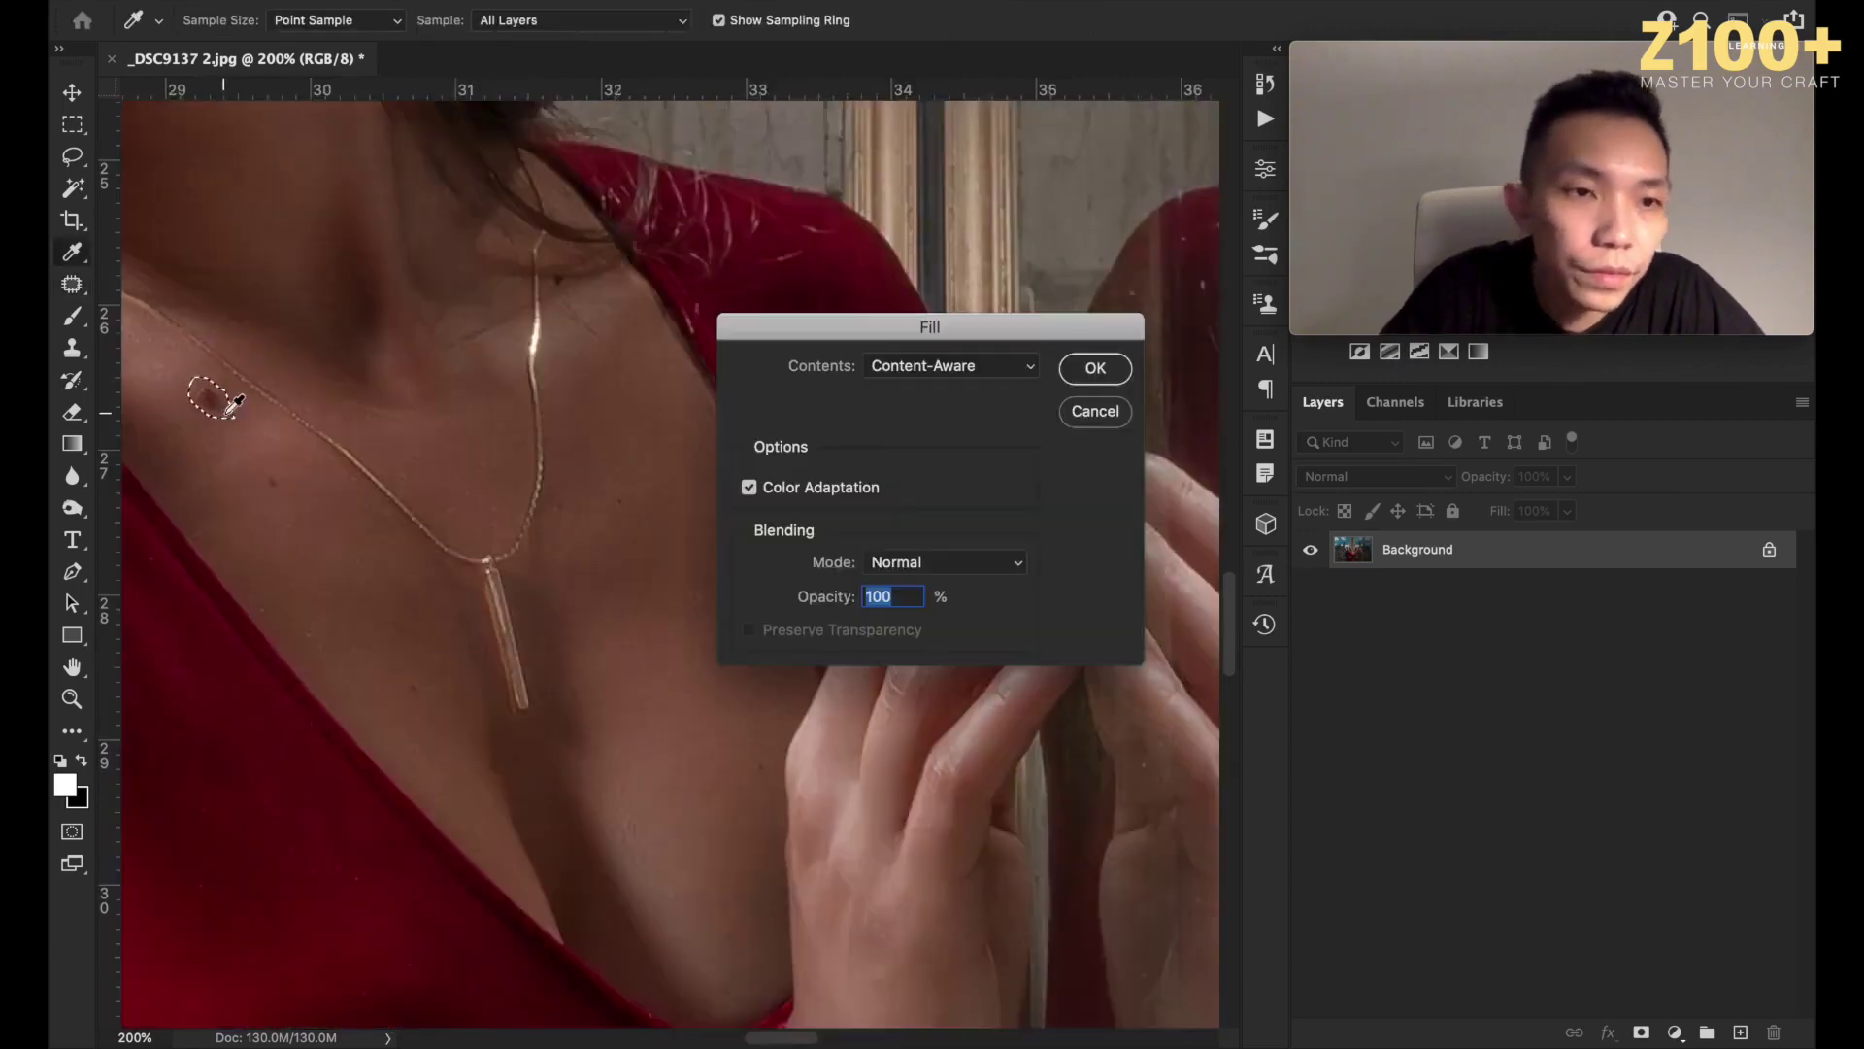
key(Return)
key(j)
mouse_move(568, 284)
mouse_down()
mouse_move(543, 262)
mouse_move(573, 291)
mouse_move(561, 276)
mouse_up()
key(shift+BackSpace)
key(Return)
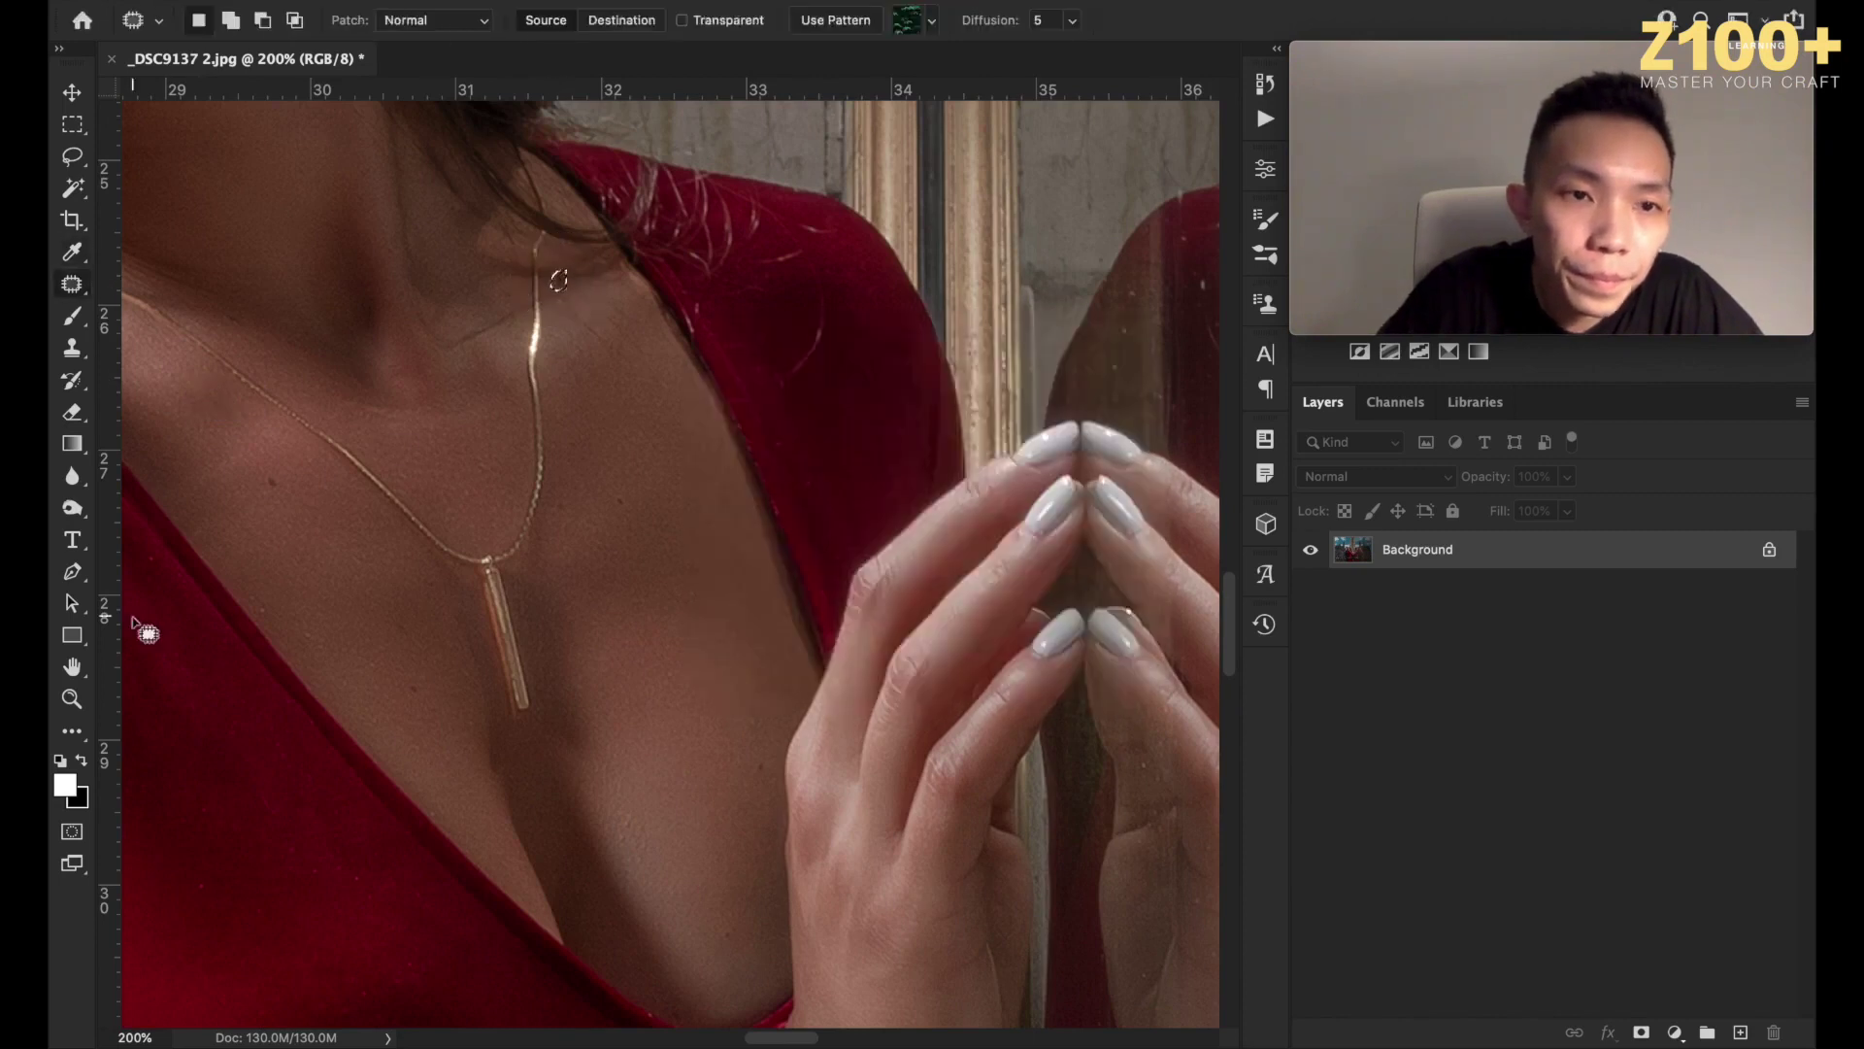
Patch the small spot below the woman's necklace chain with clean skin from just beneath it, and deselect.
mouse_move(278, 471)
mouse_down()
mouse_move(256, 483)
mouse_move(275, 476)
mouse_up()
drag(277, 481, 307, 550)
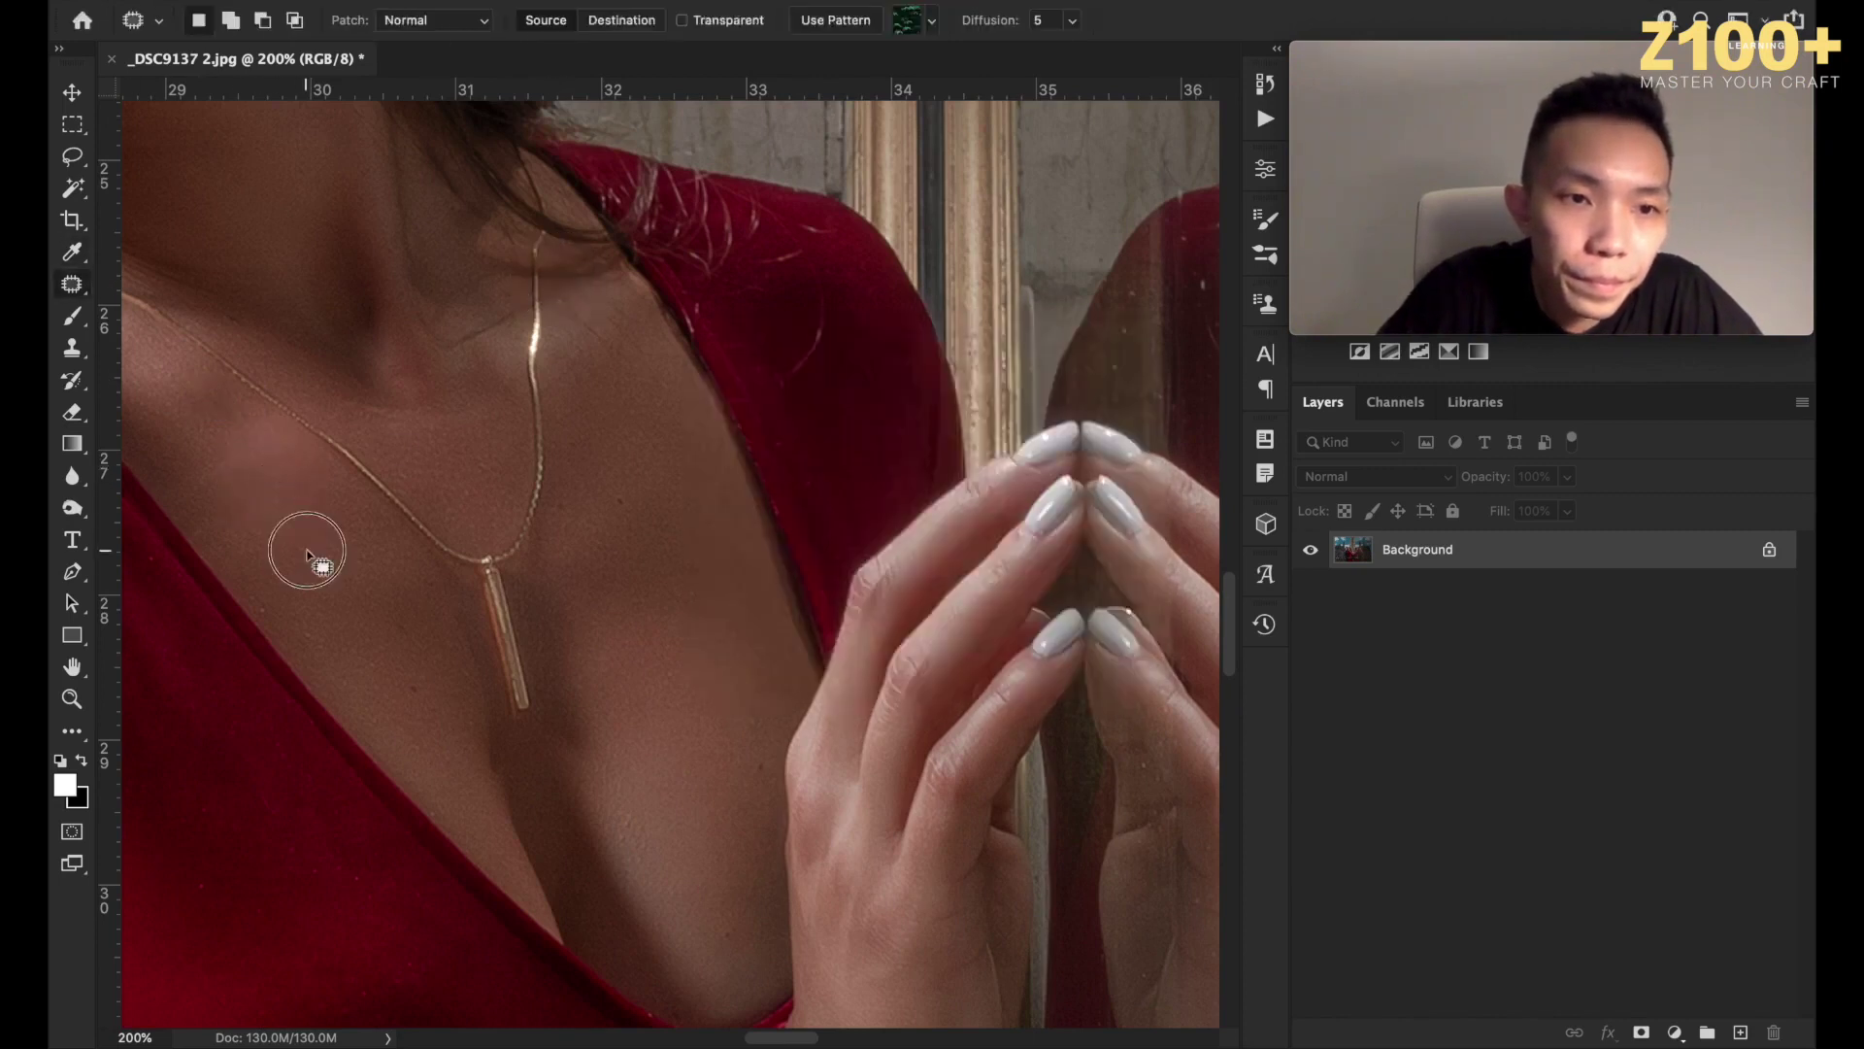
key(super+d)
Inspect the woman's and man's faces at 200% for remaining blemishes and return to the full image.
scroll(656, 641, up, 15)
scroll(656, 641, left, 15)
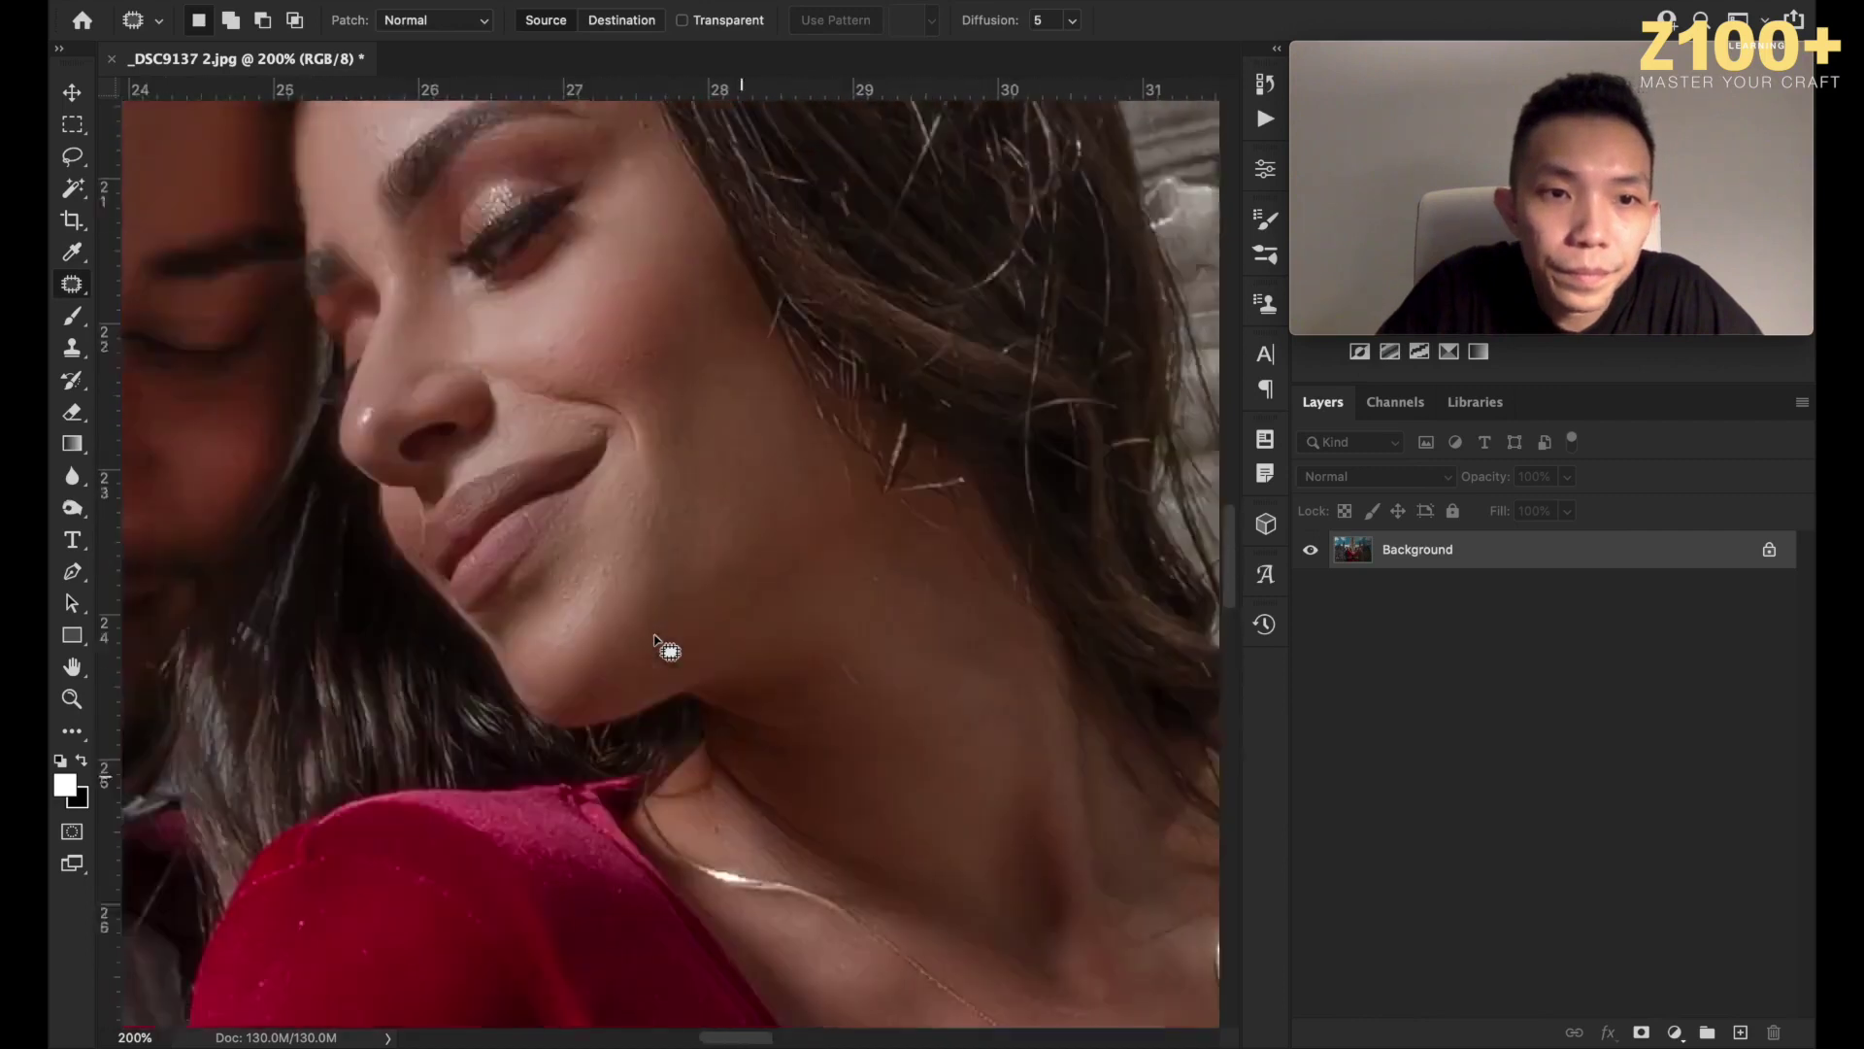
scroll(656, 641, left, 12)
scroll(656, 641, up, 1)
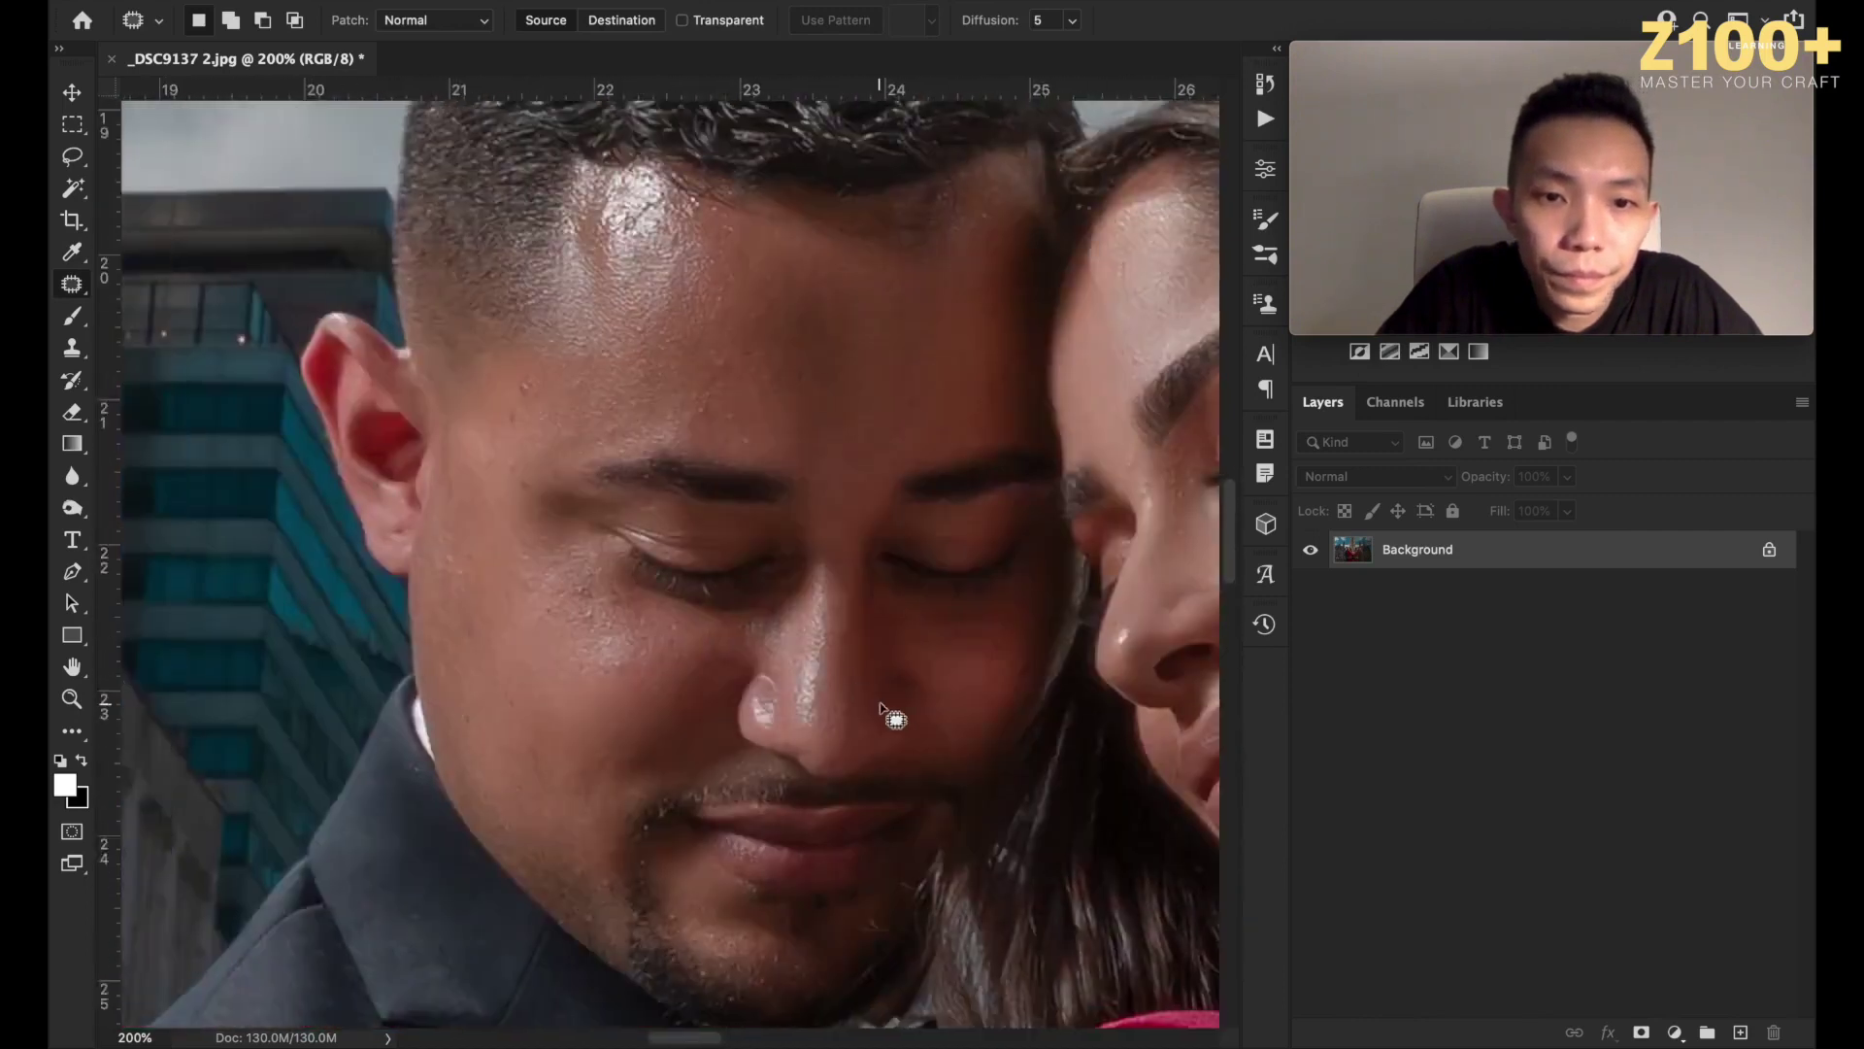
key(super+minus)
key(super+minus)
key(super+minus)
key(super+minus)
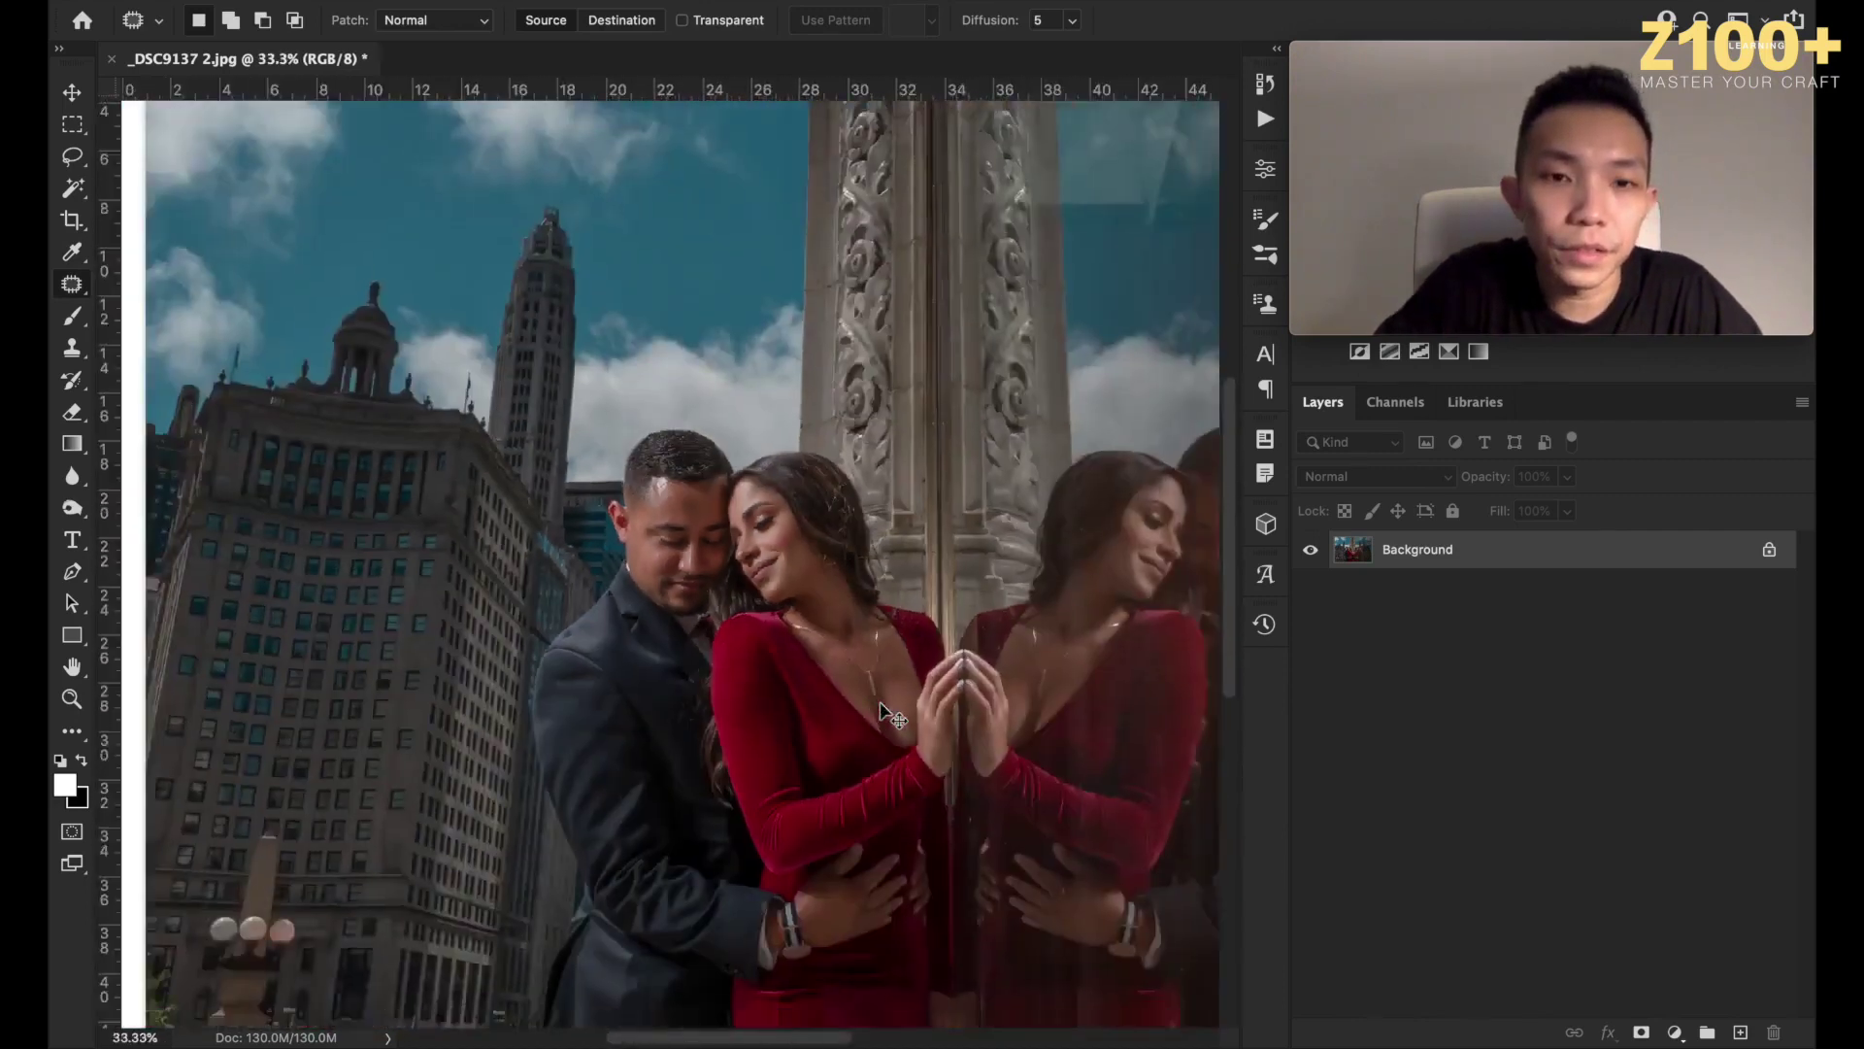
key(super+minus)
key(super+minus)
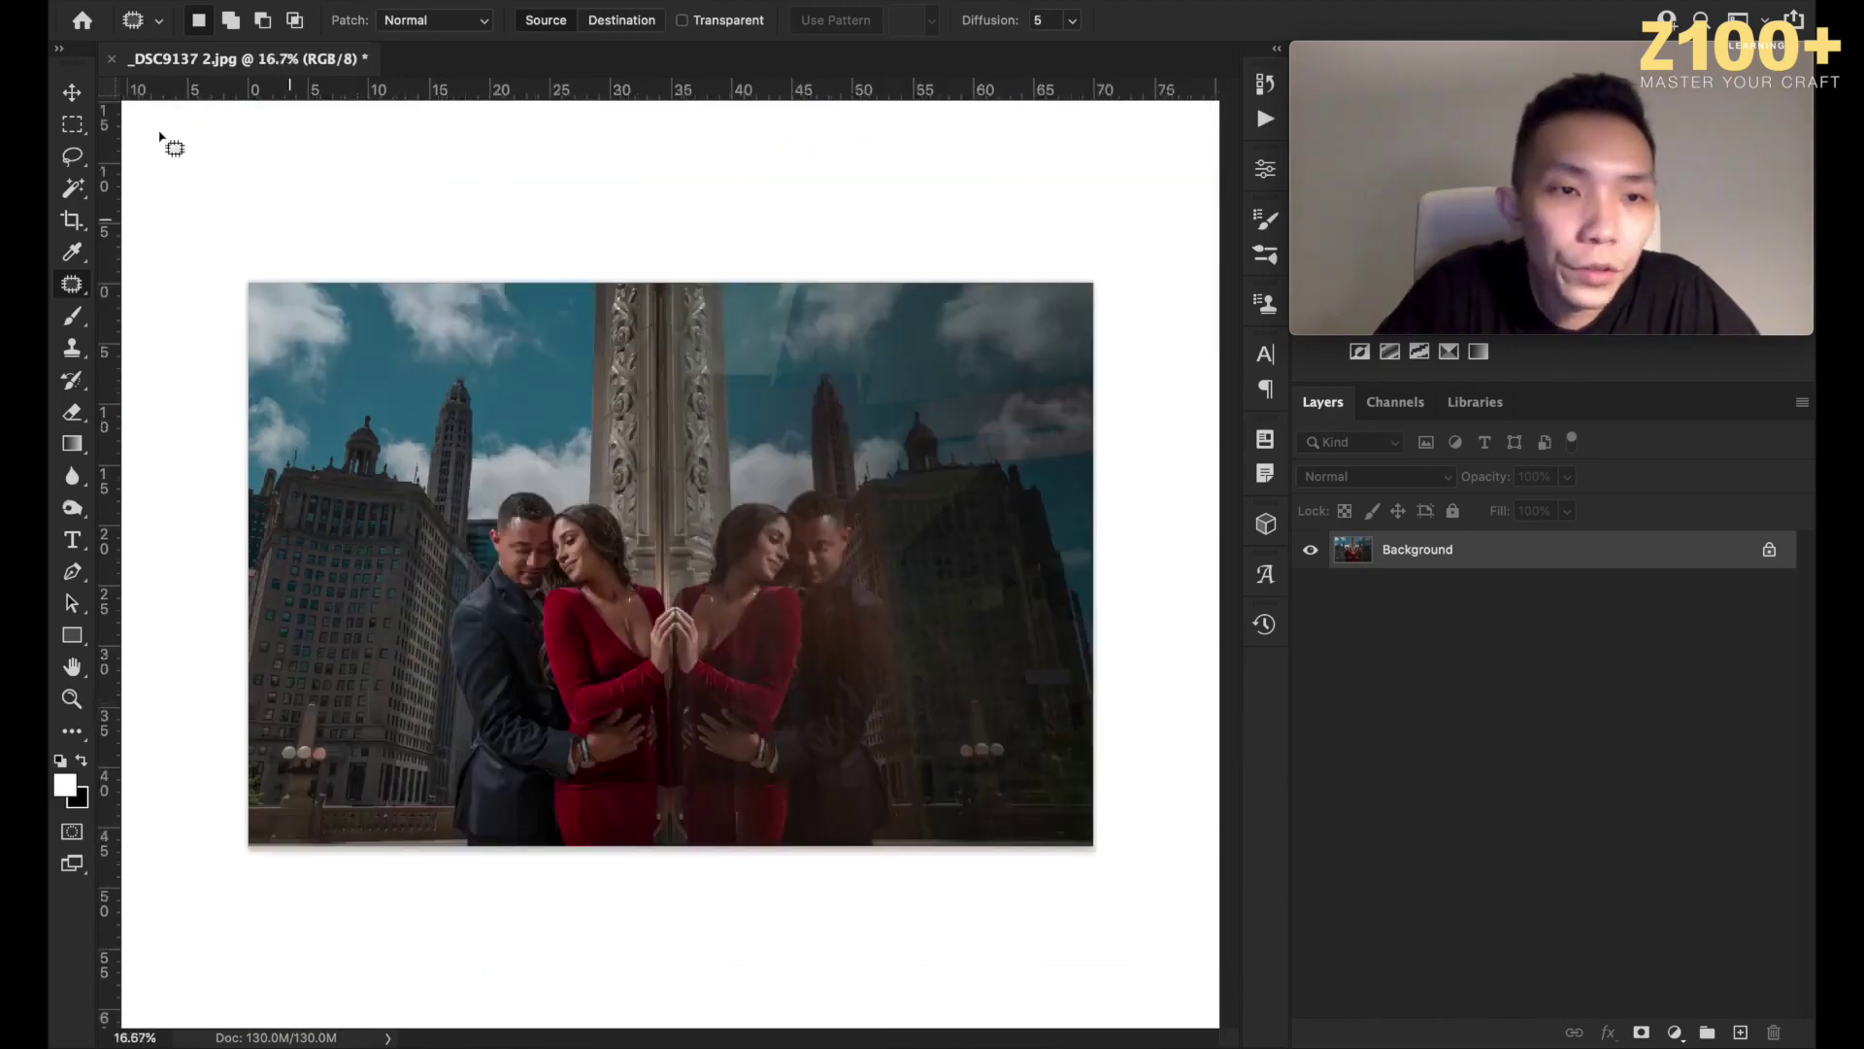
Open the Nik Collection's Sharpener Pro 3 Output Sharpener on the Background layer and postpone the plug-in update.
click(74, 97)
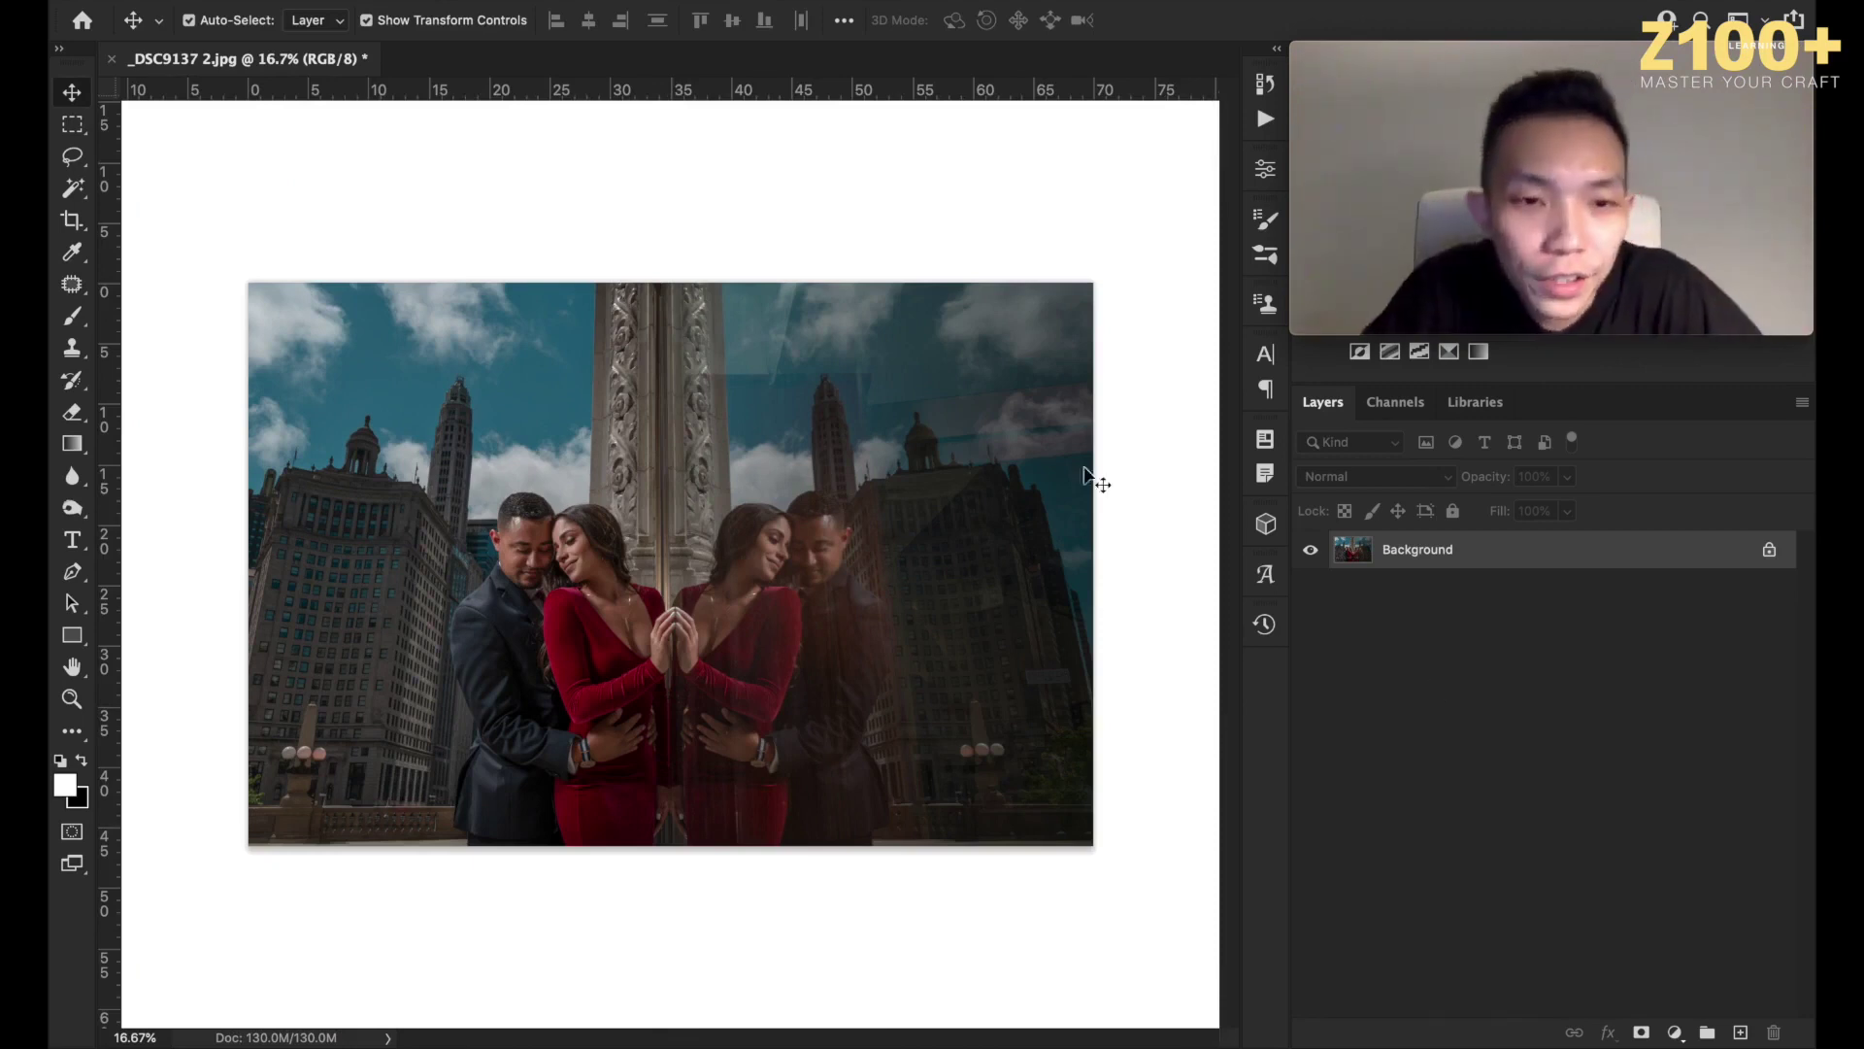
click(622, 0)
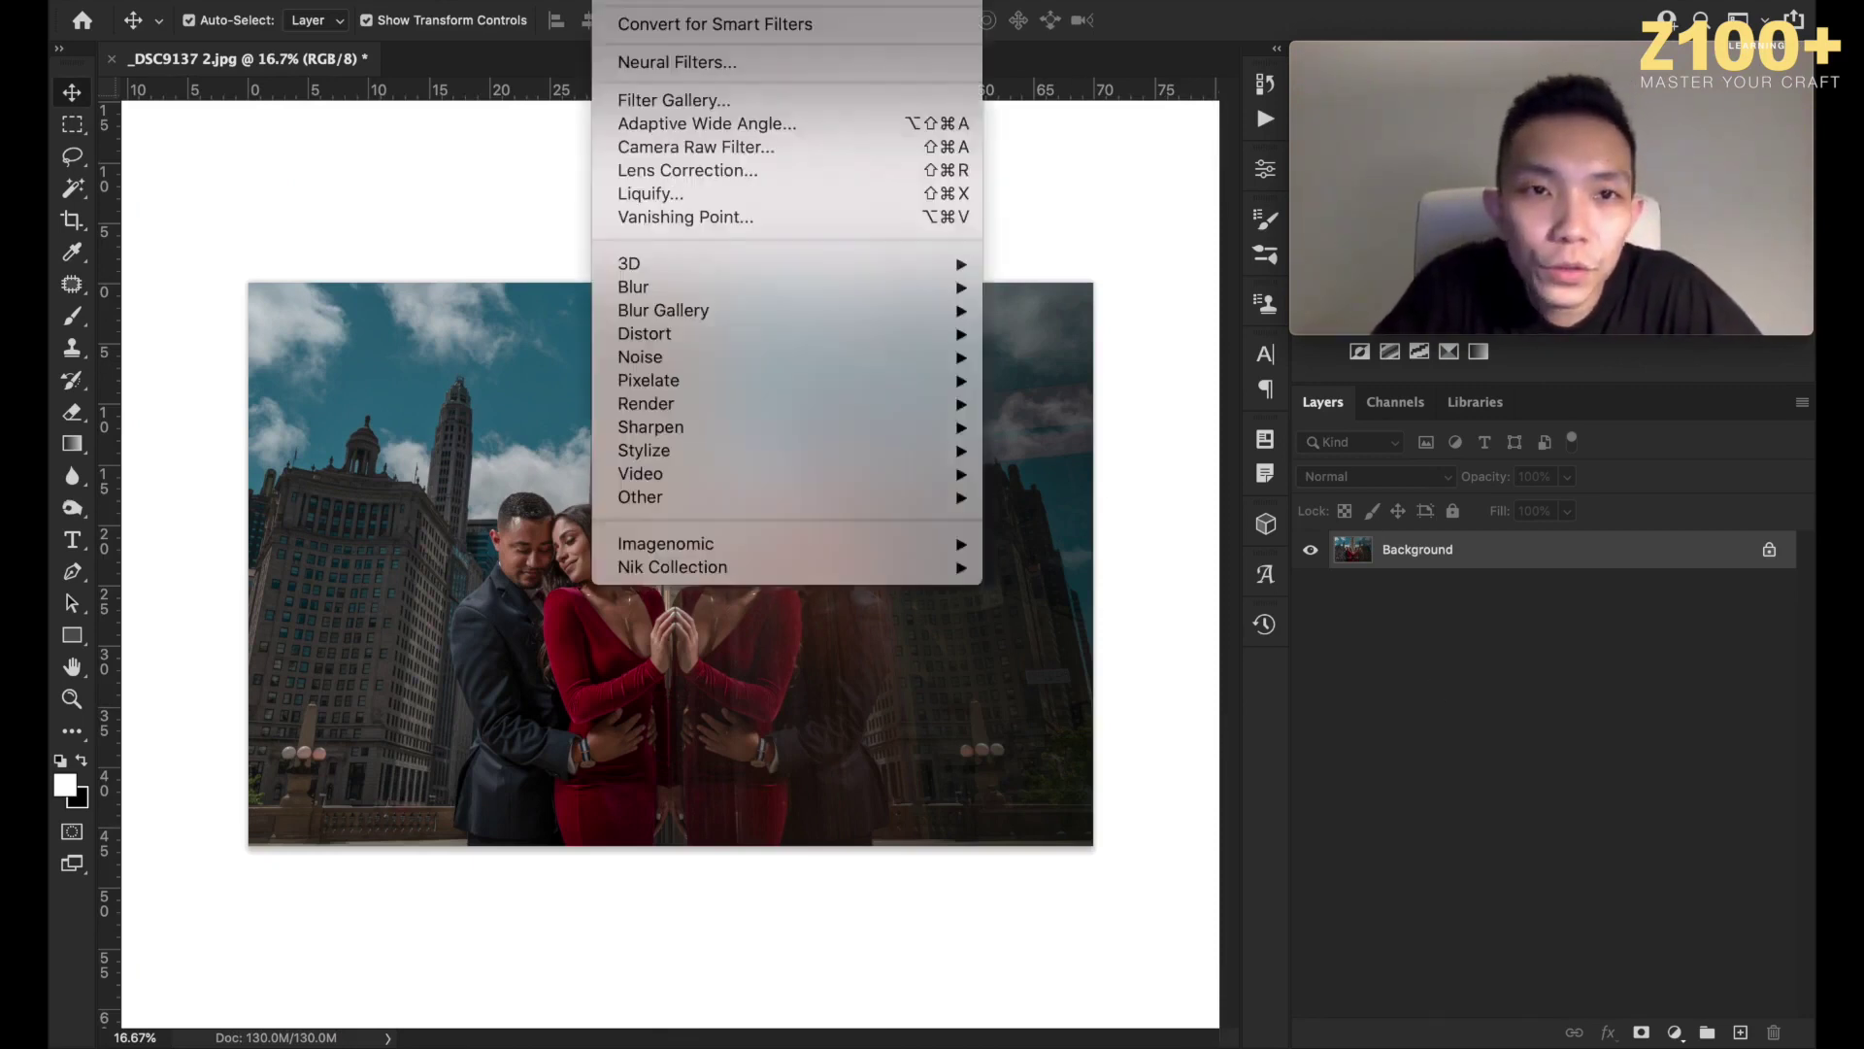
mouse_move(716, 568)
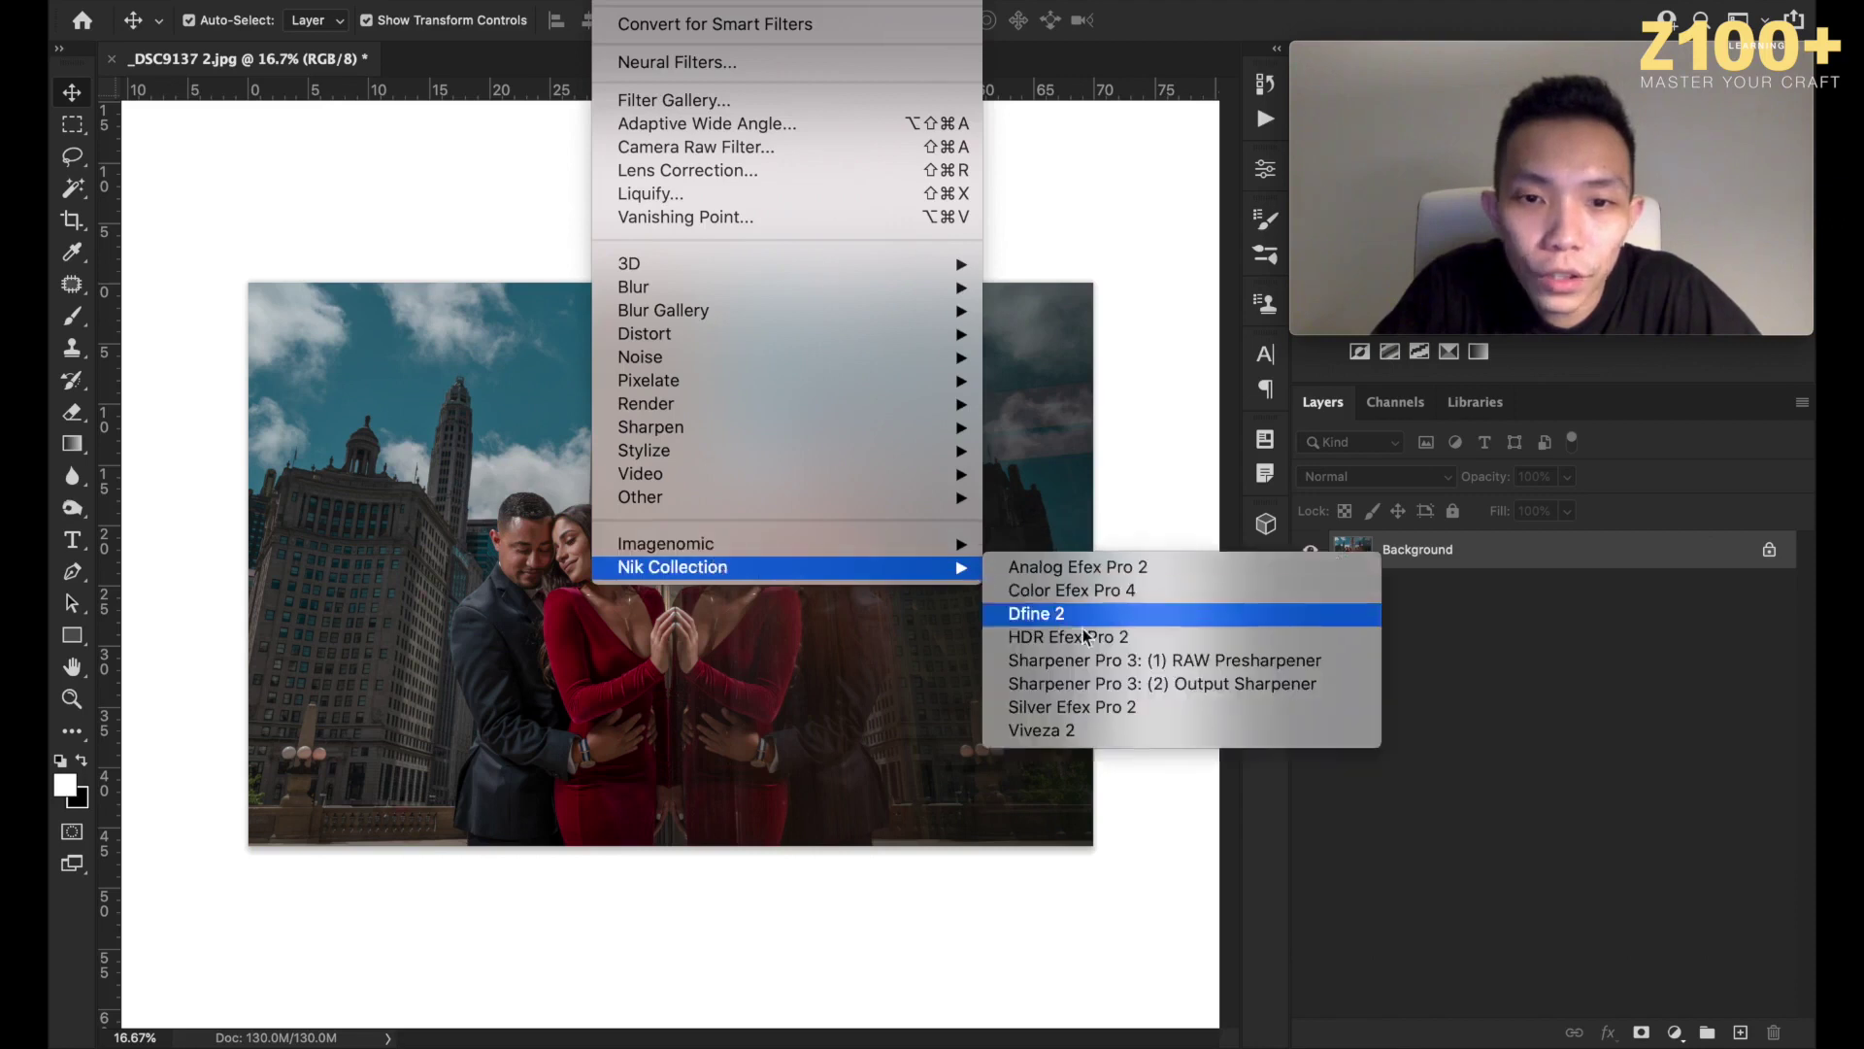
click(1214, 687)
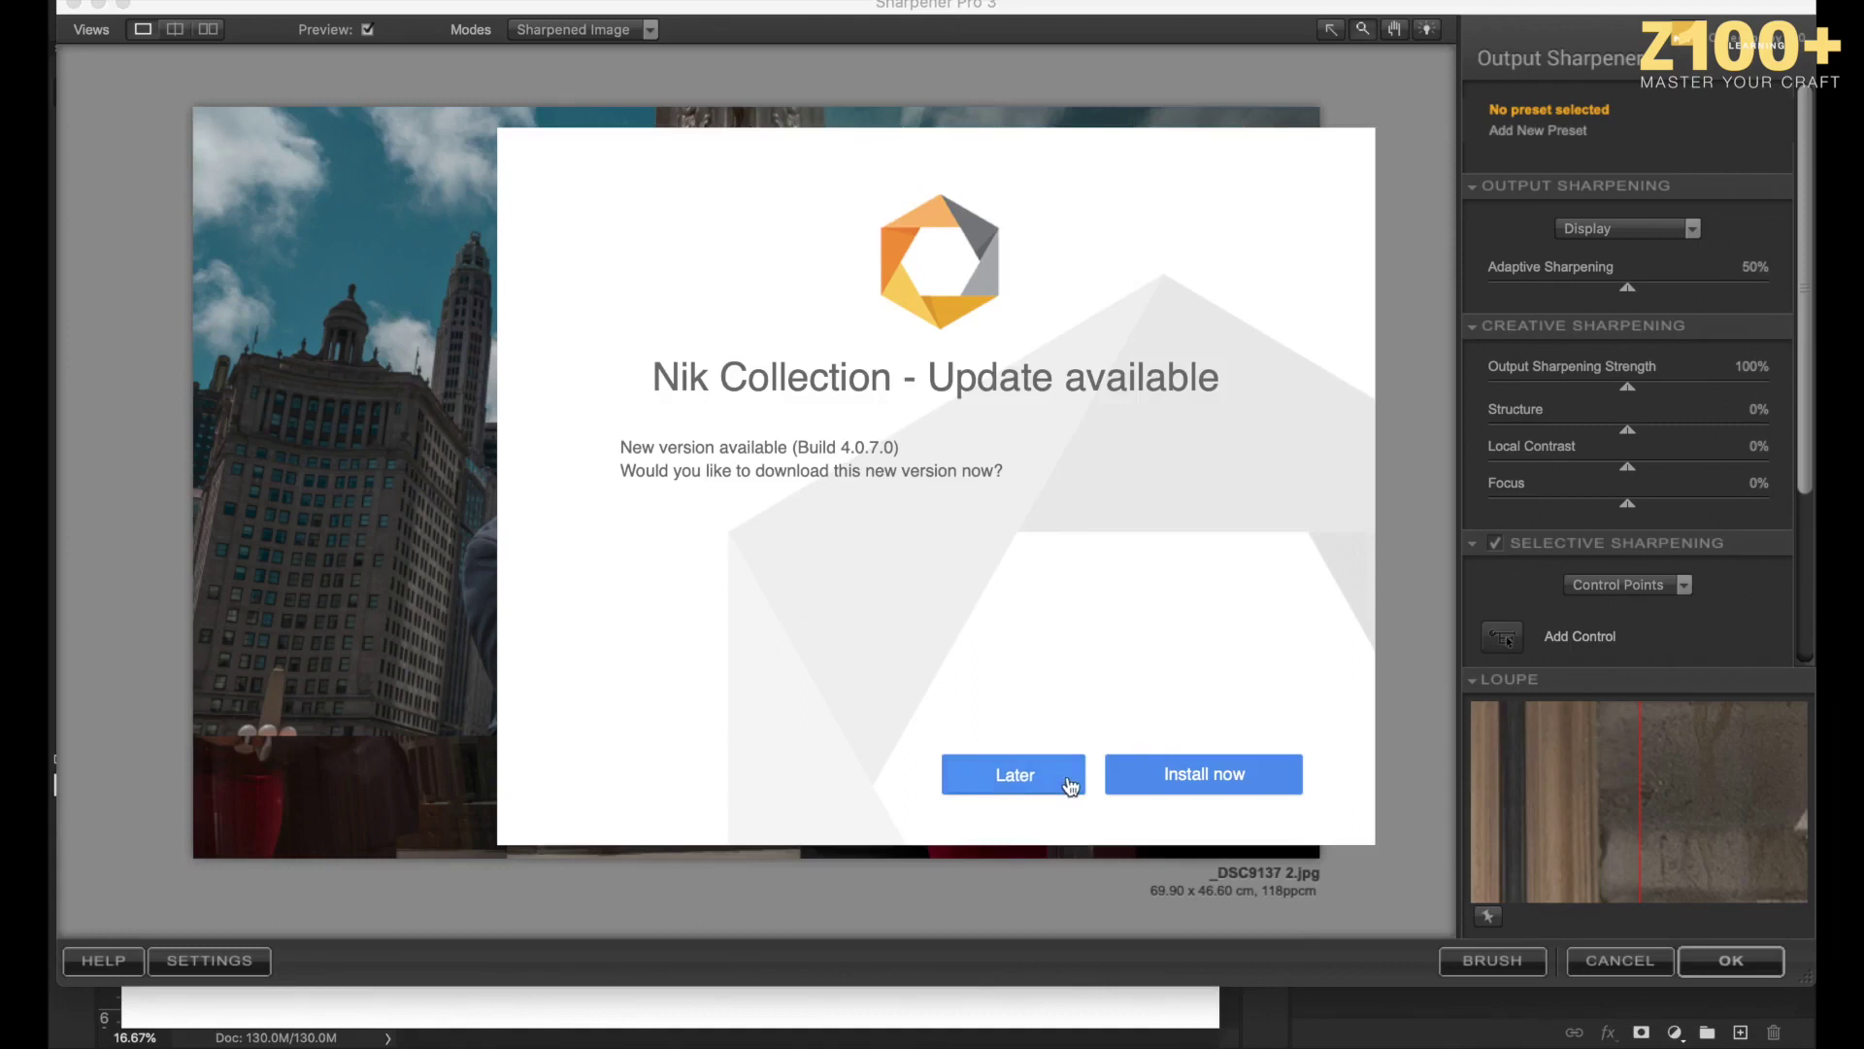
click(1045, 773)
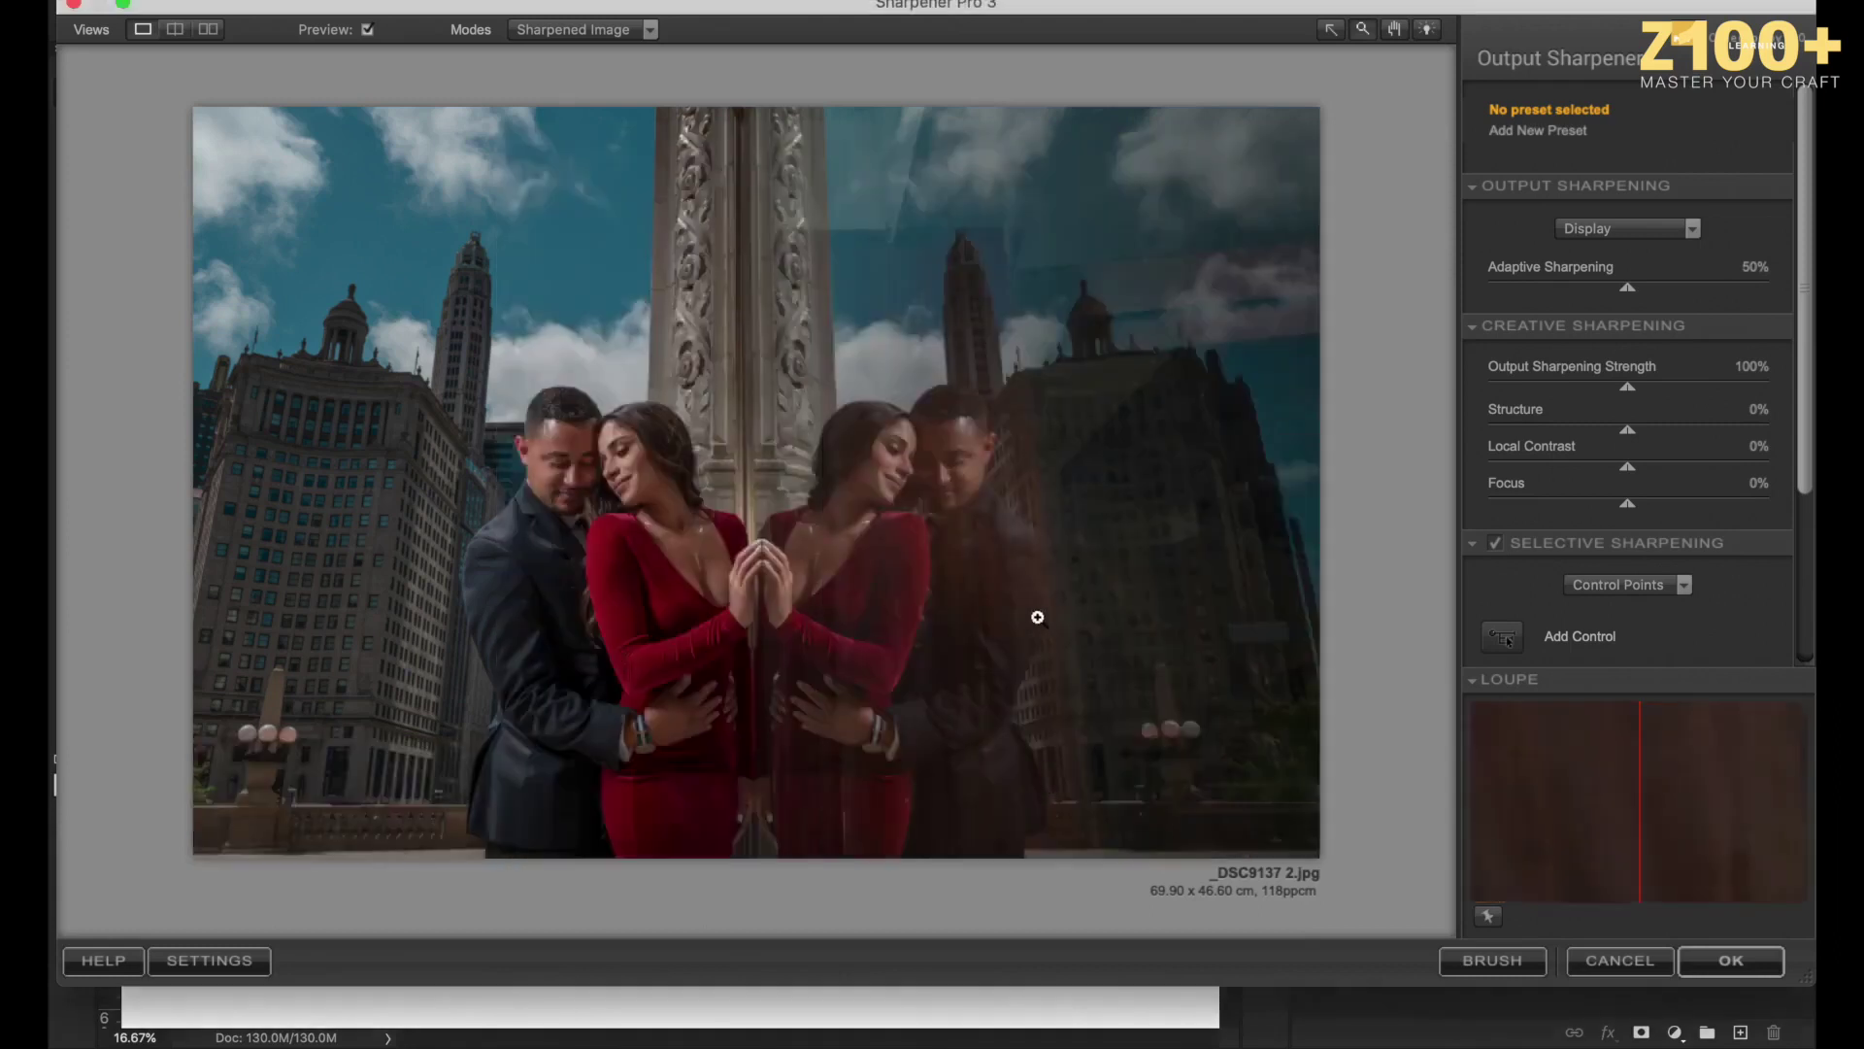
Apply the output sharpening with Adaptive Sharpening 0%, Output Sharpening Strength 0% and Structure 30%.
drag(1628, 289, 1621, 289)
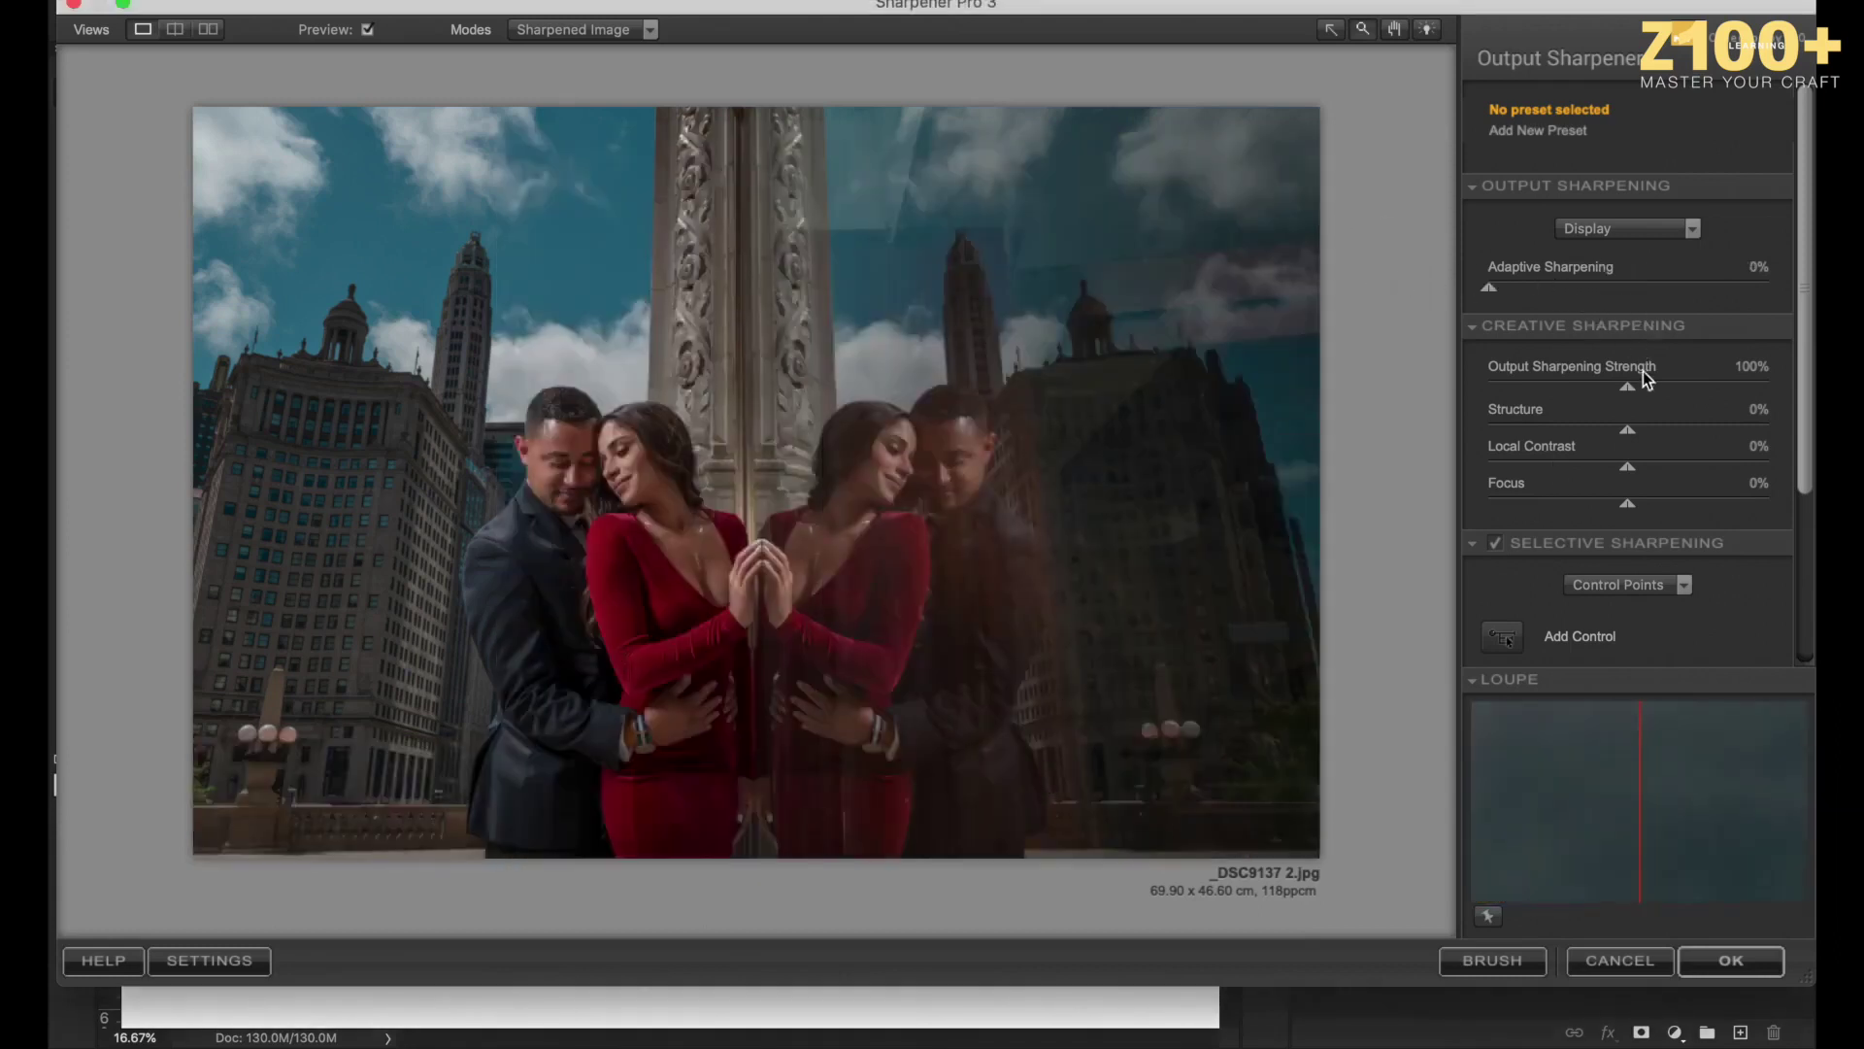
drag(1630, 392, 1454, 391)
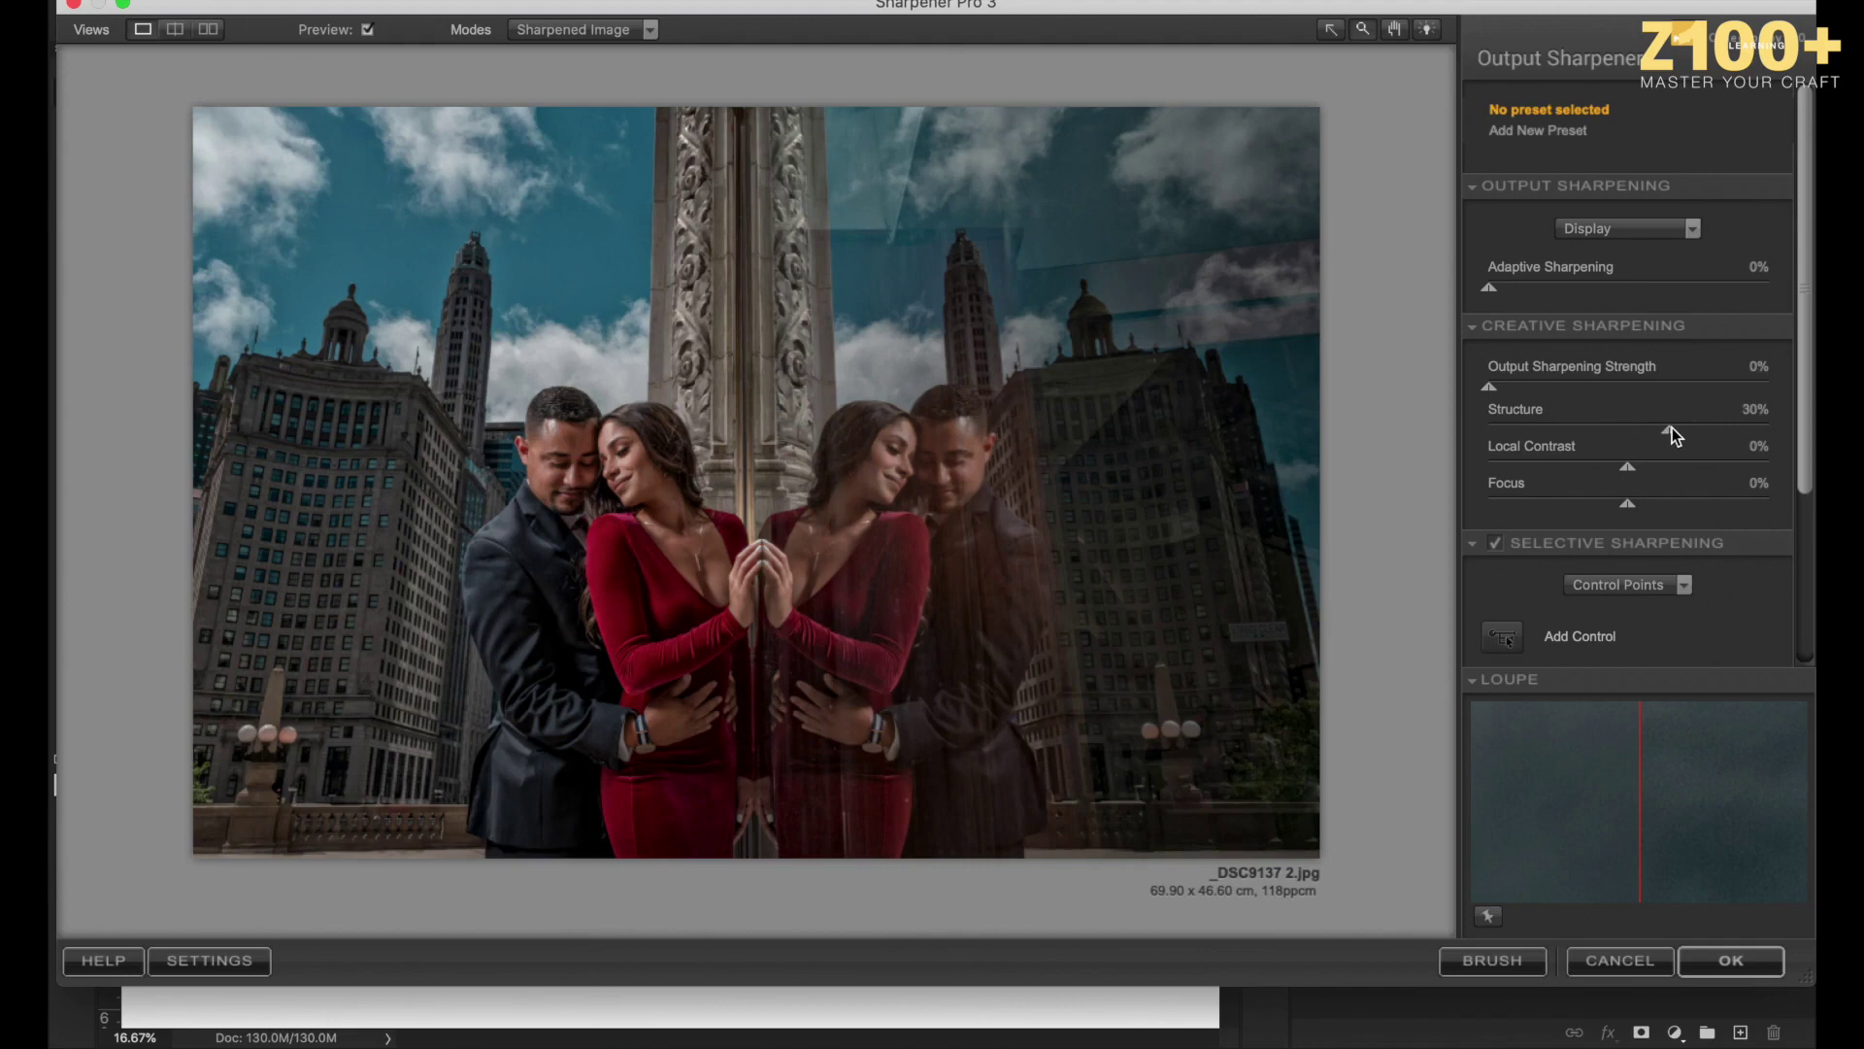
click(369, 31)
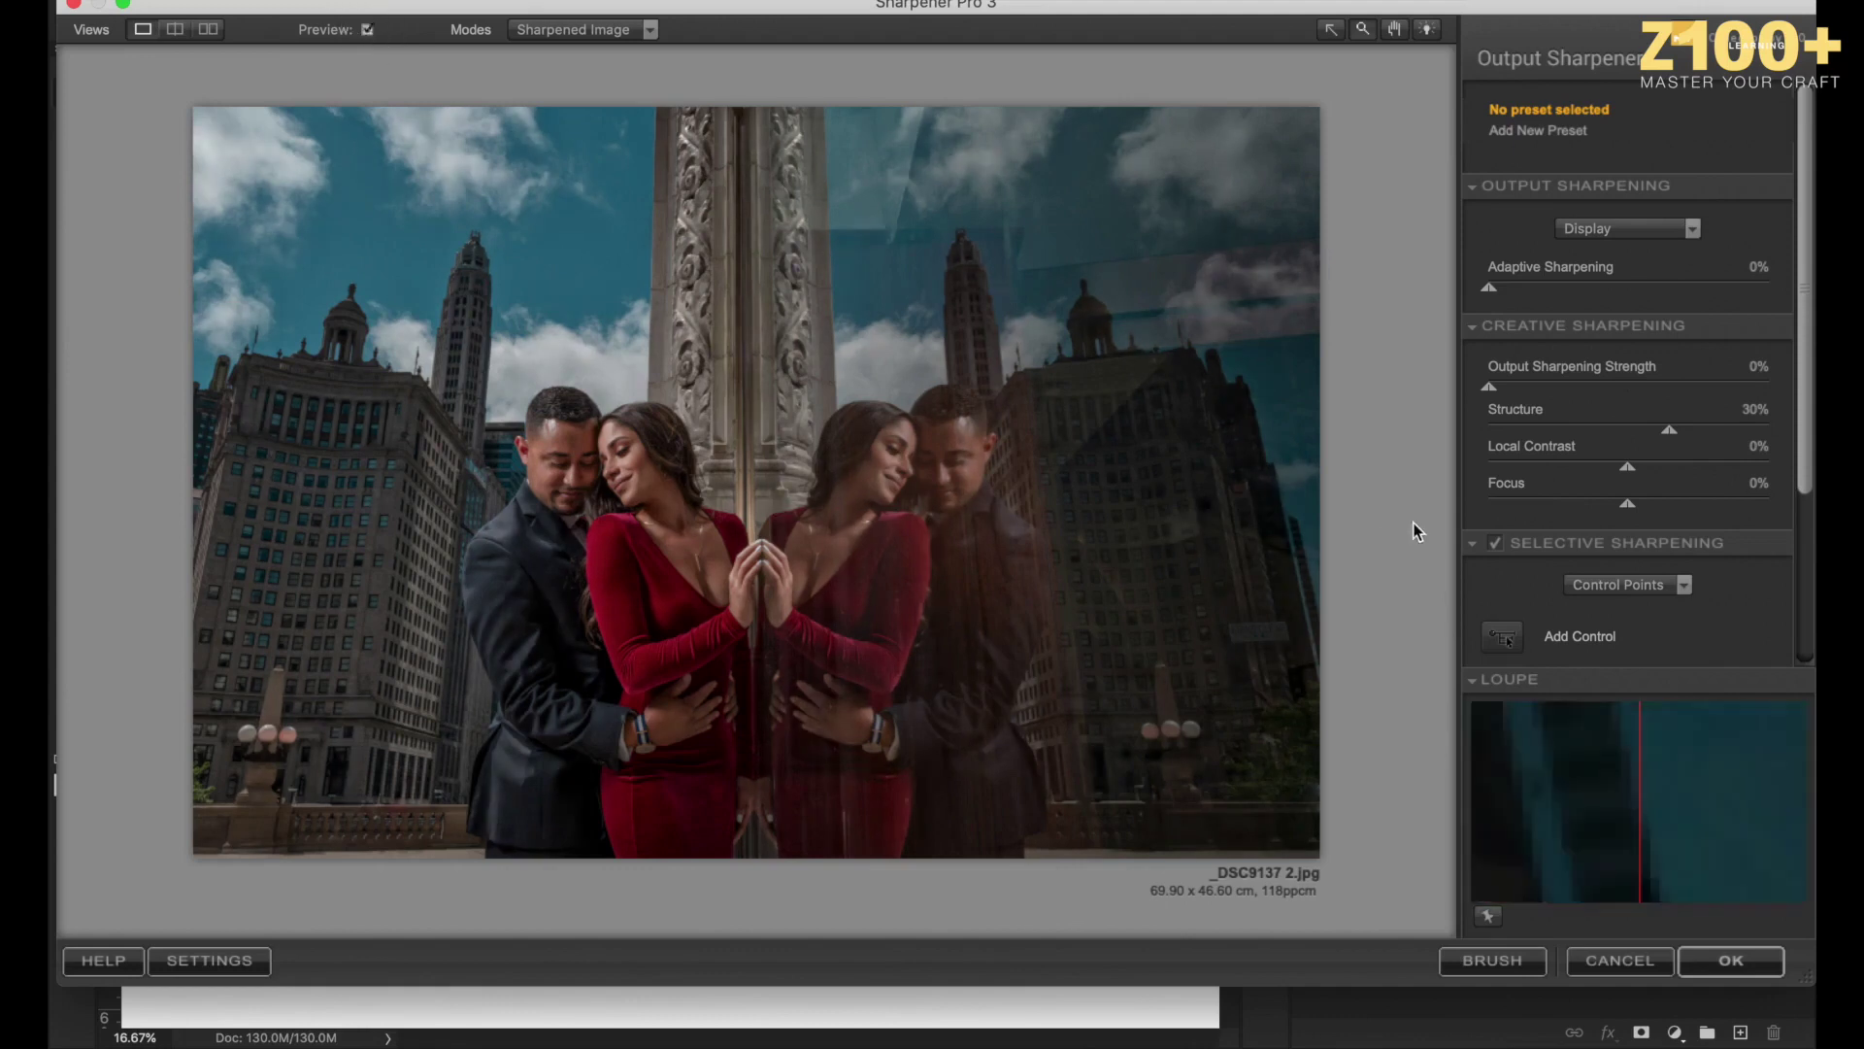
click(1729, 957)
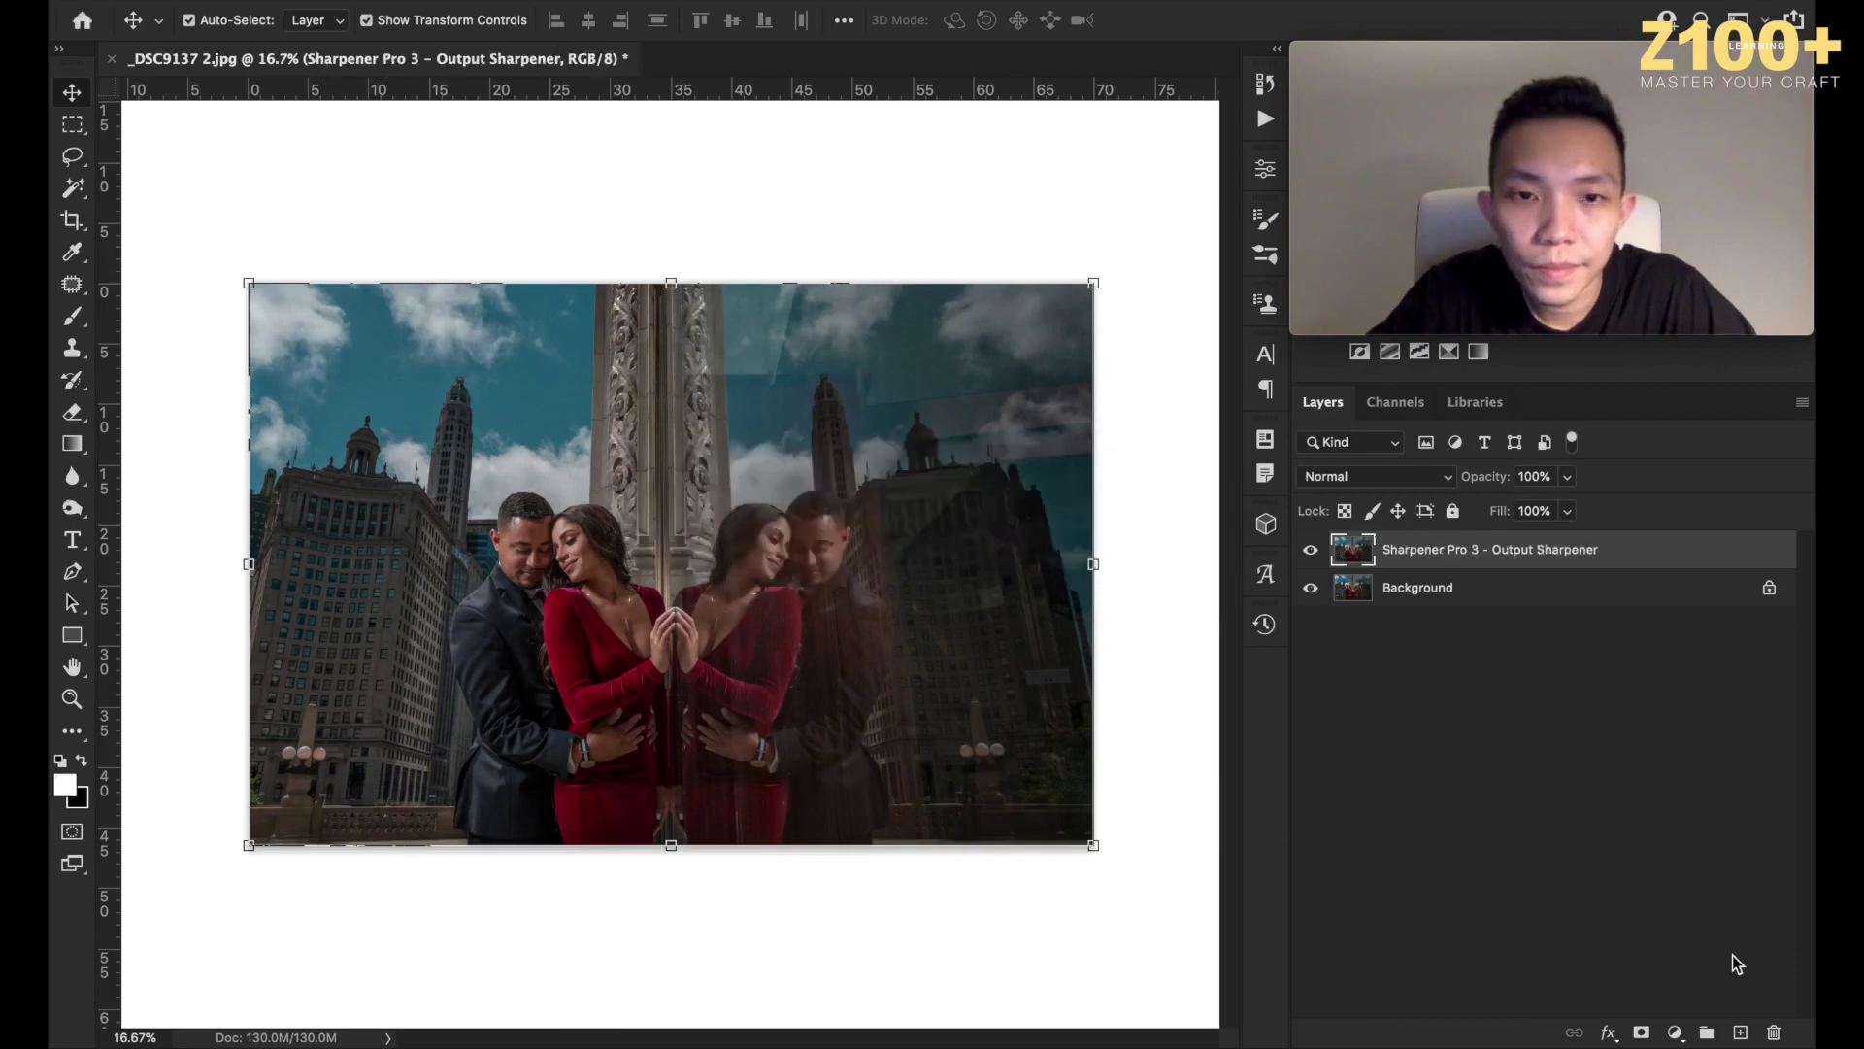
Toggle the Sharpener Pro 3 - Output Sharpener layer to compare the photo with and without the added structure.
key(super+plus)
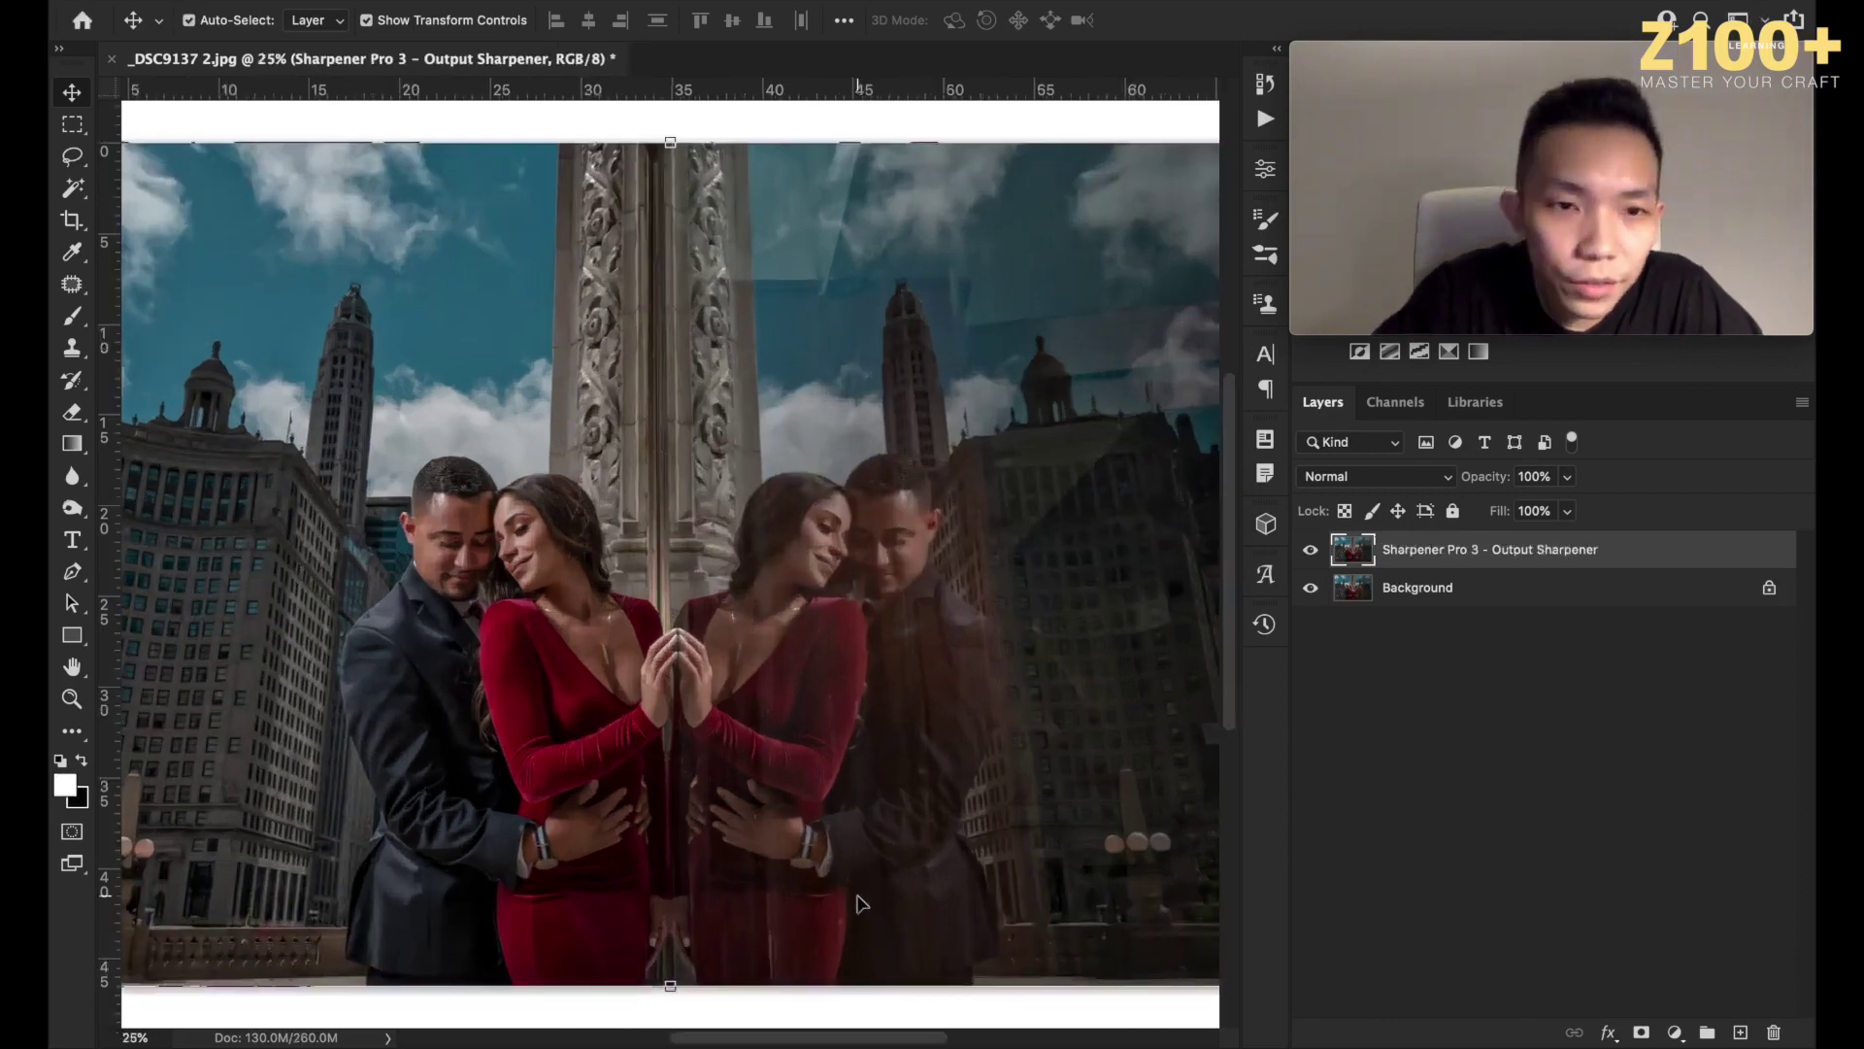
scroll(858, 896, down, 2)
scroll(857, 895, left, 2)
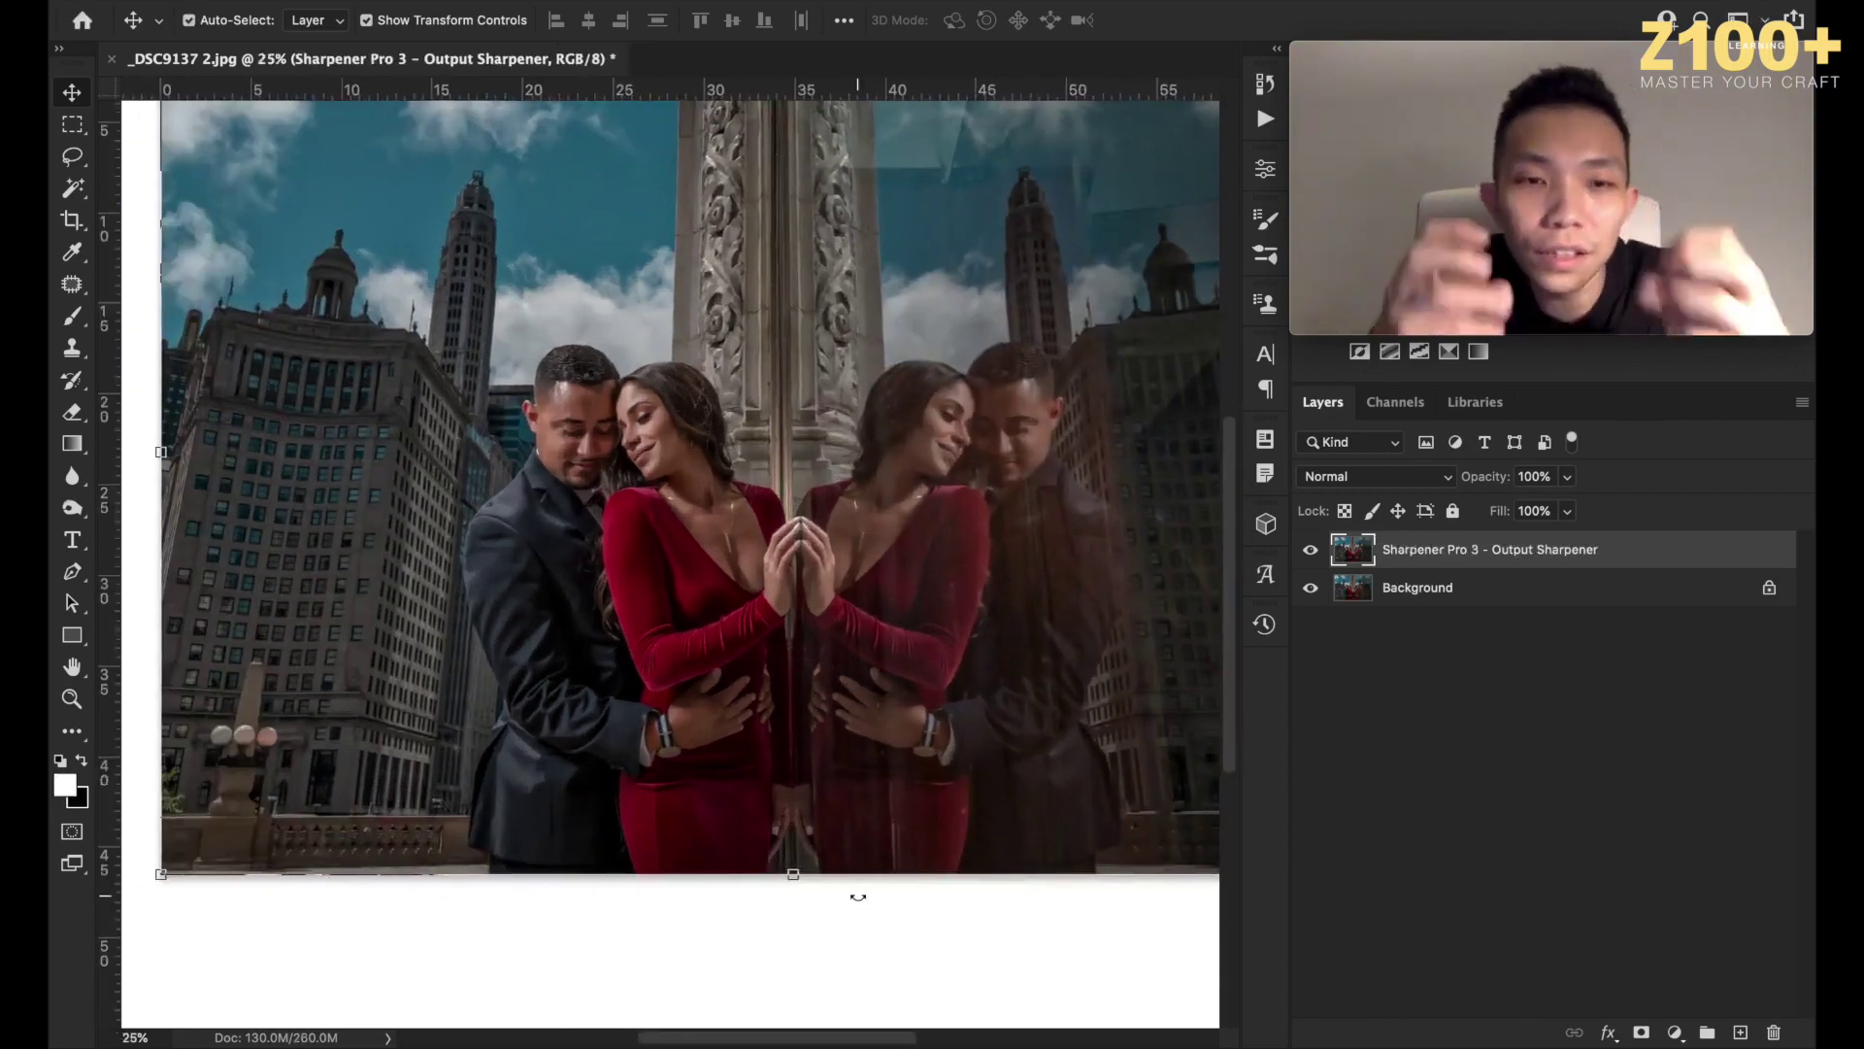
click(1311, 551)
click(1311, 551)
click(1311, 555)
click(1311, 555)
key(super+minus)
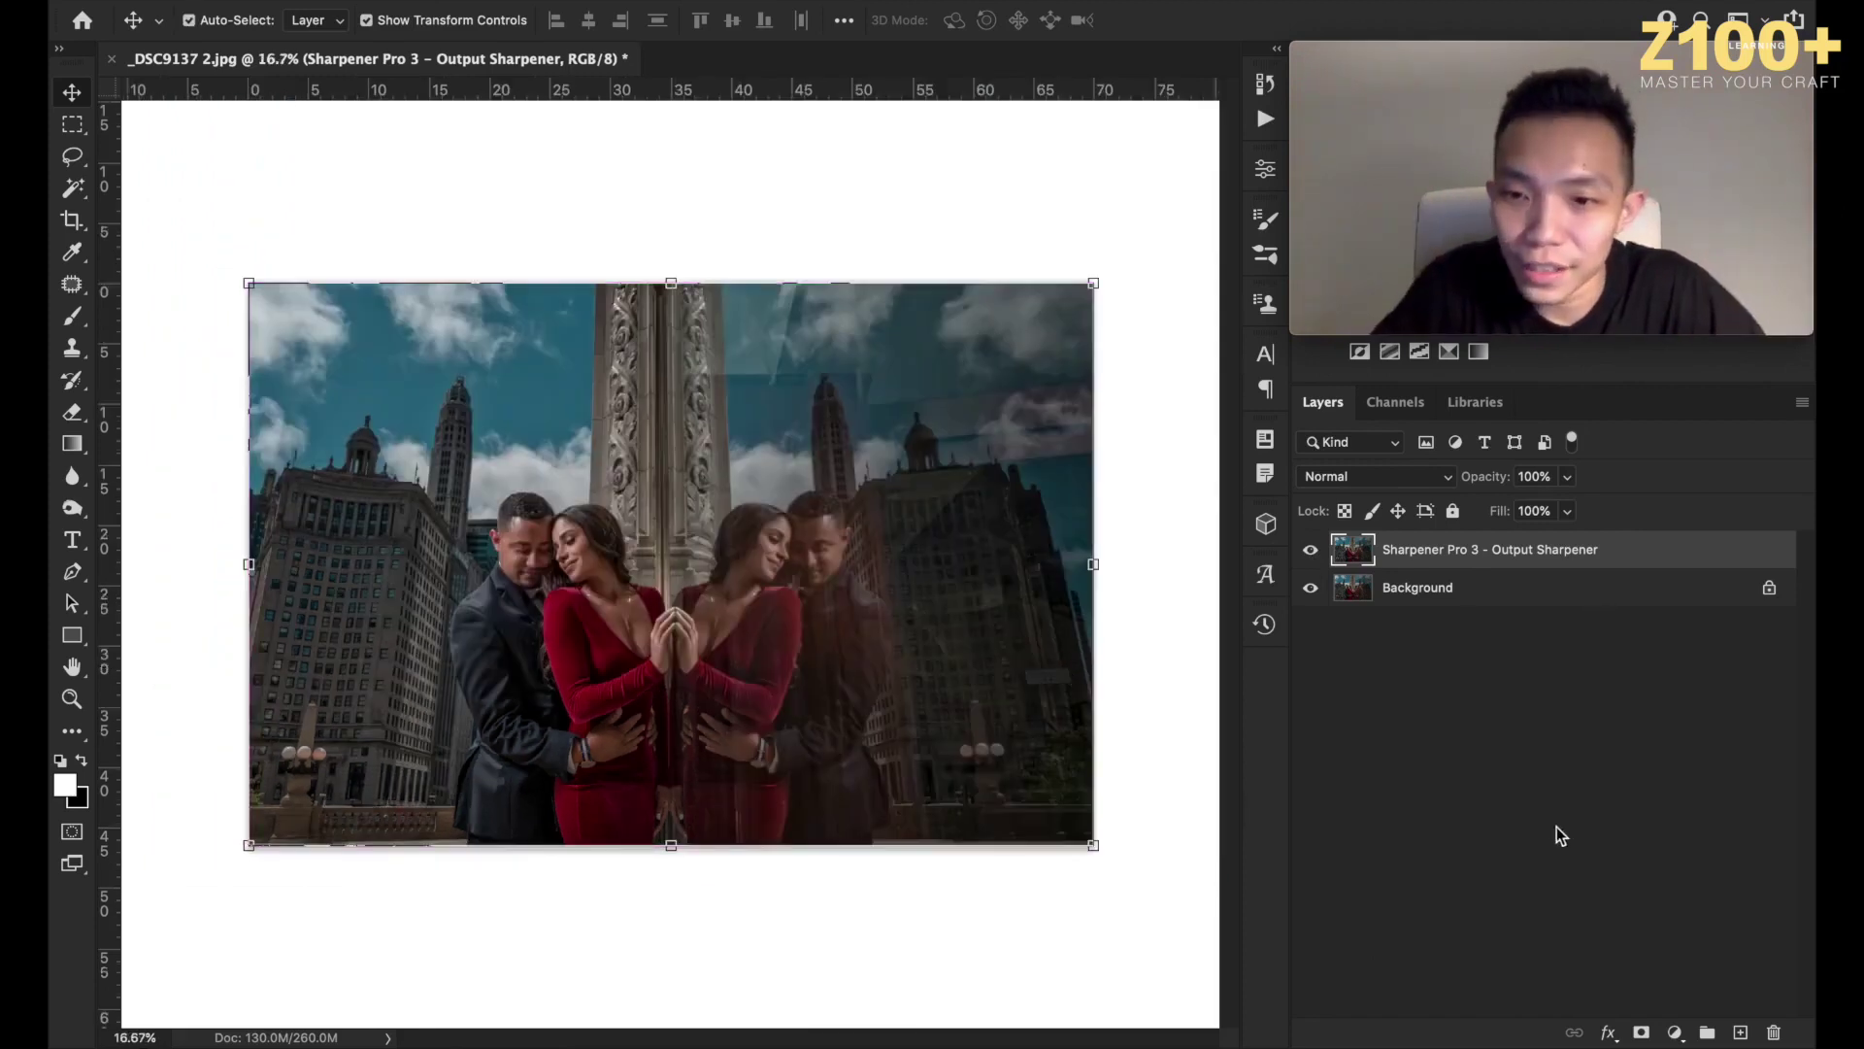
Add a black mask to the Sharpener Pro 3 - Output Sharpener layer and show the mask overlay with the Eraser sized to 800 px.
alt+click(1639, 1031)
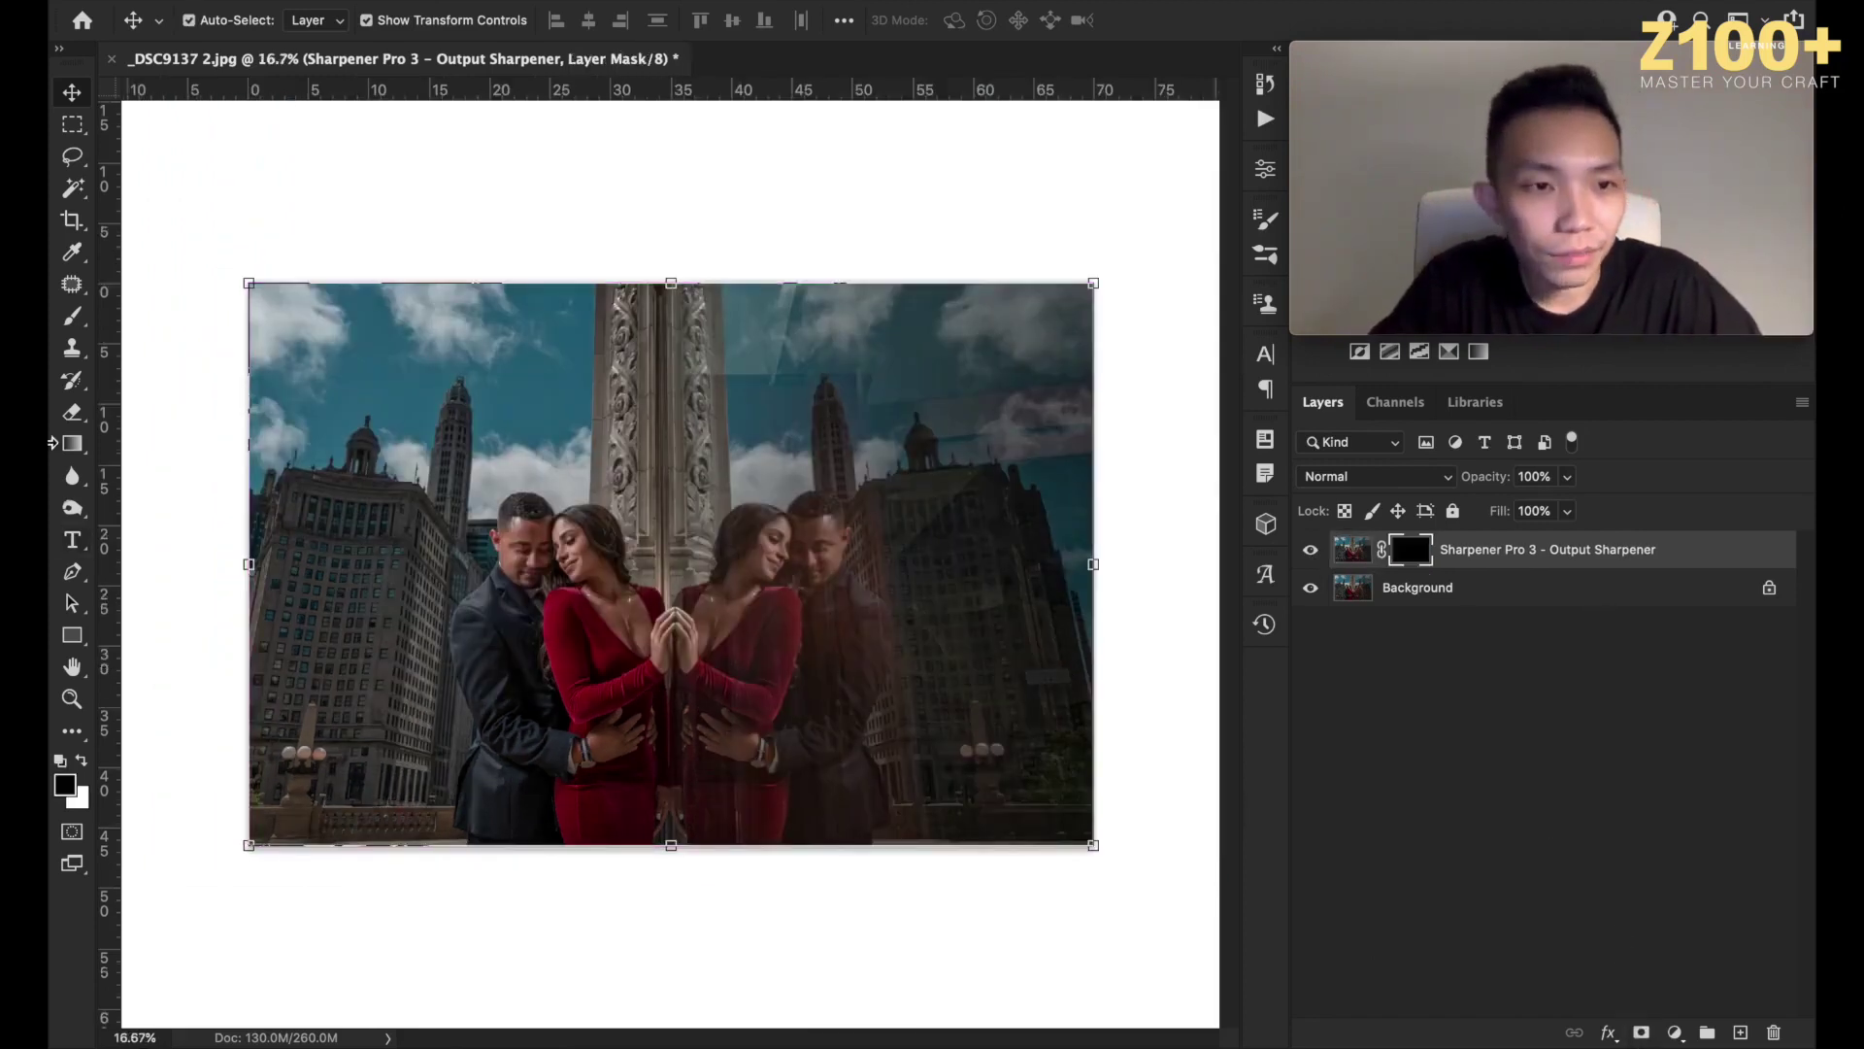
click(66, 418)
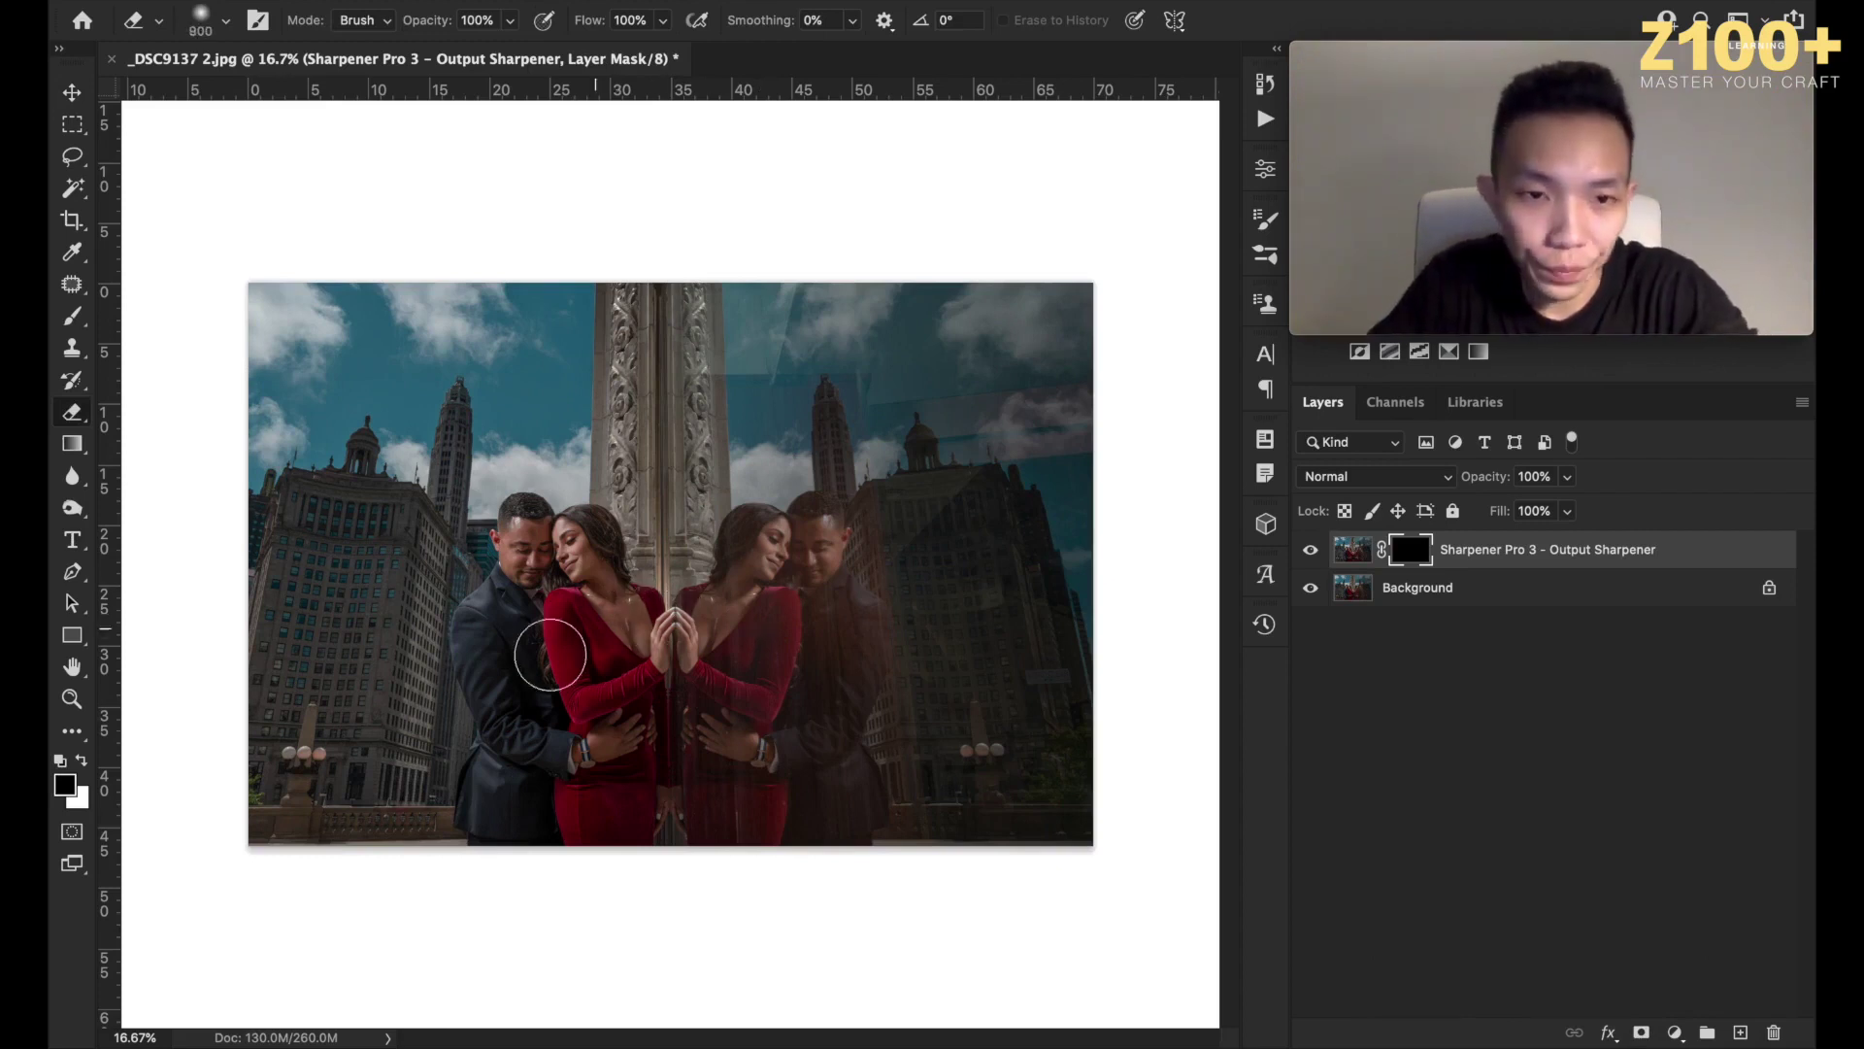
key(bracketright)
key(bracketright)
key(bracketright)
key(bracketright)
key(bracketright)
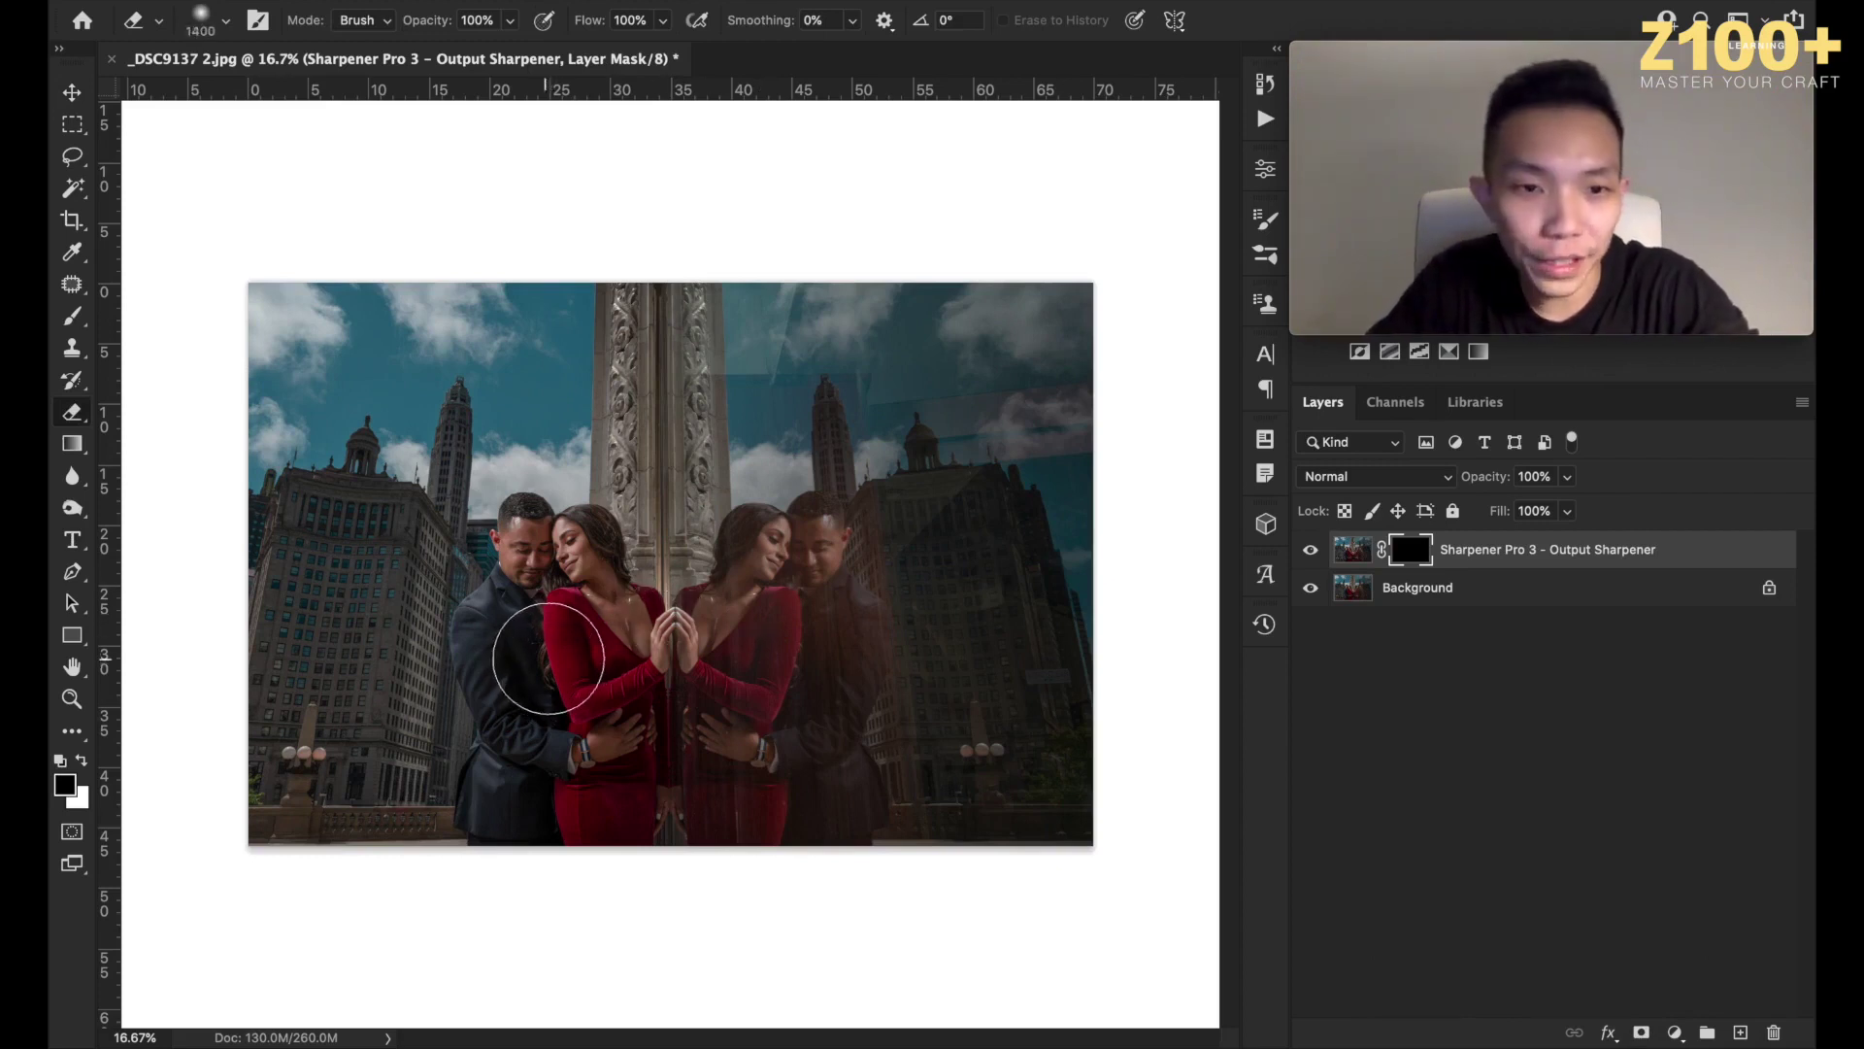
key(bracketright)
key(bracketright)
key(x)
key(backslash)
key(bracketleft)
key(bracketleft)
key(bracketleft)
key(bracketleft)
key(bracketleft)
key(bracketleft)
key(bracketleft)
key(bracketleft)
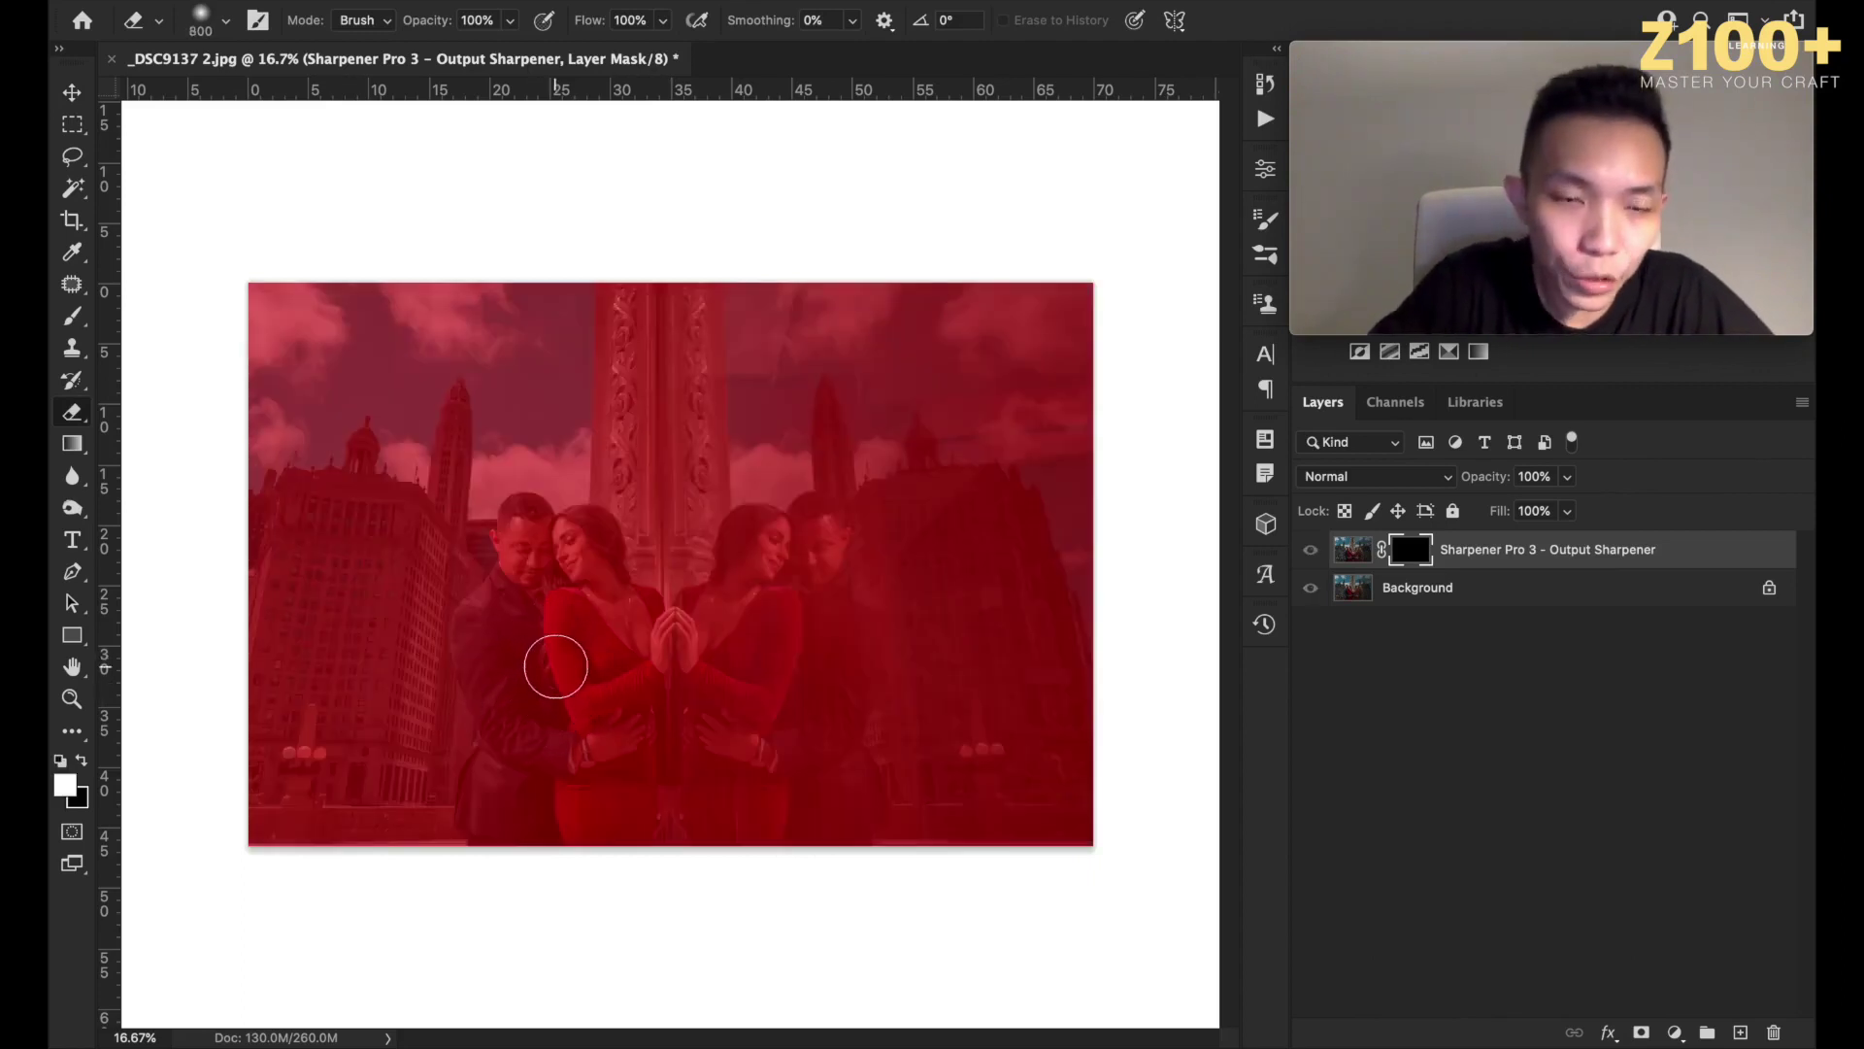
Erase the mask over the man's suit, the woman's dress and their reflections to reveal the structure there.
mouse_move(552, 632)
mouse_down()
mouse_move(554, 675)
mouse_move(600, 719)
mouse_move(569, 790)
mouse_move(572, 682)
mouse_up()
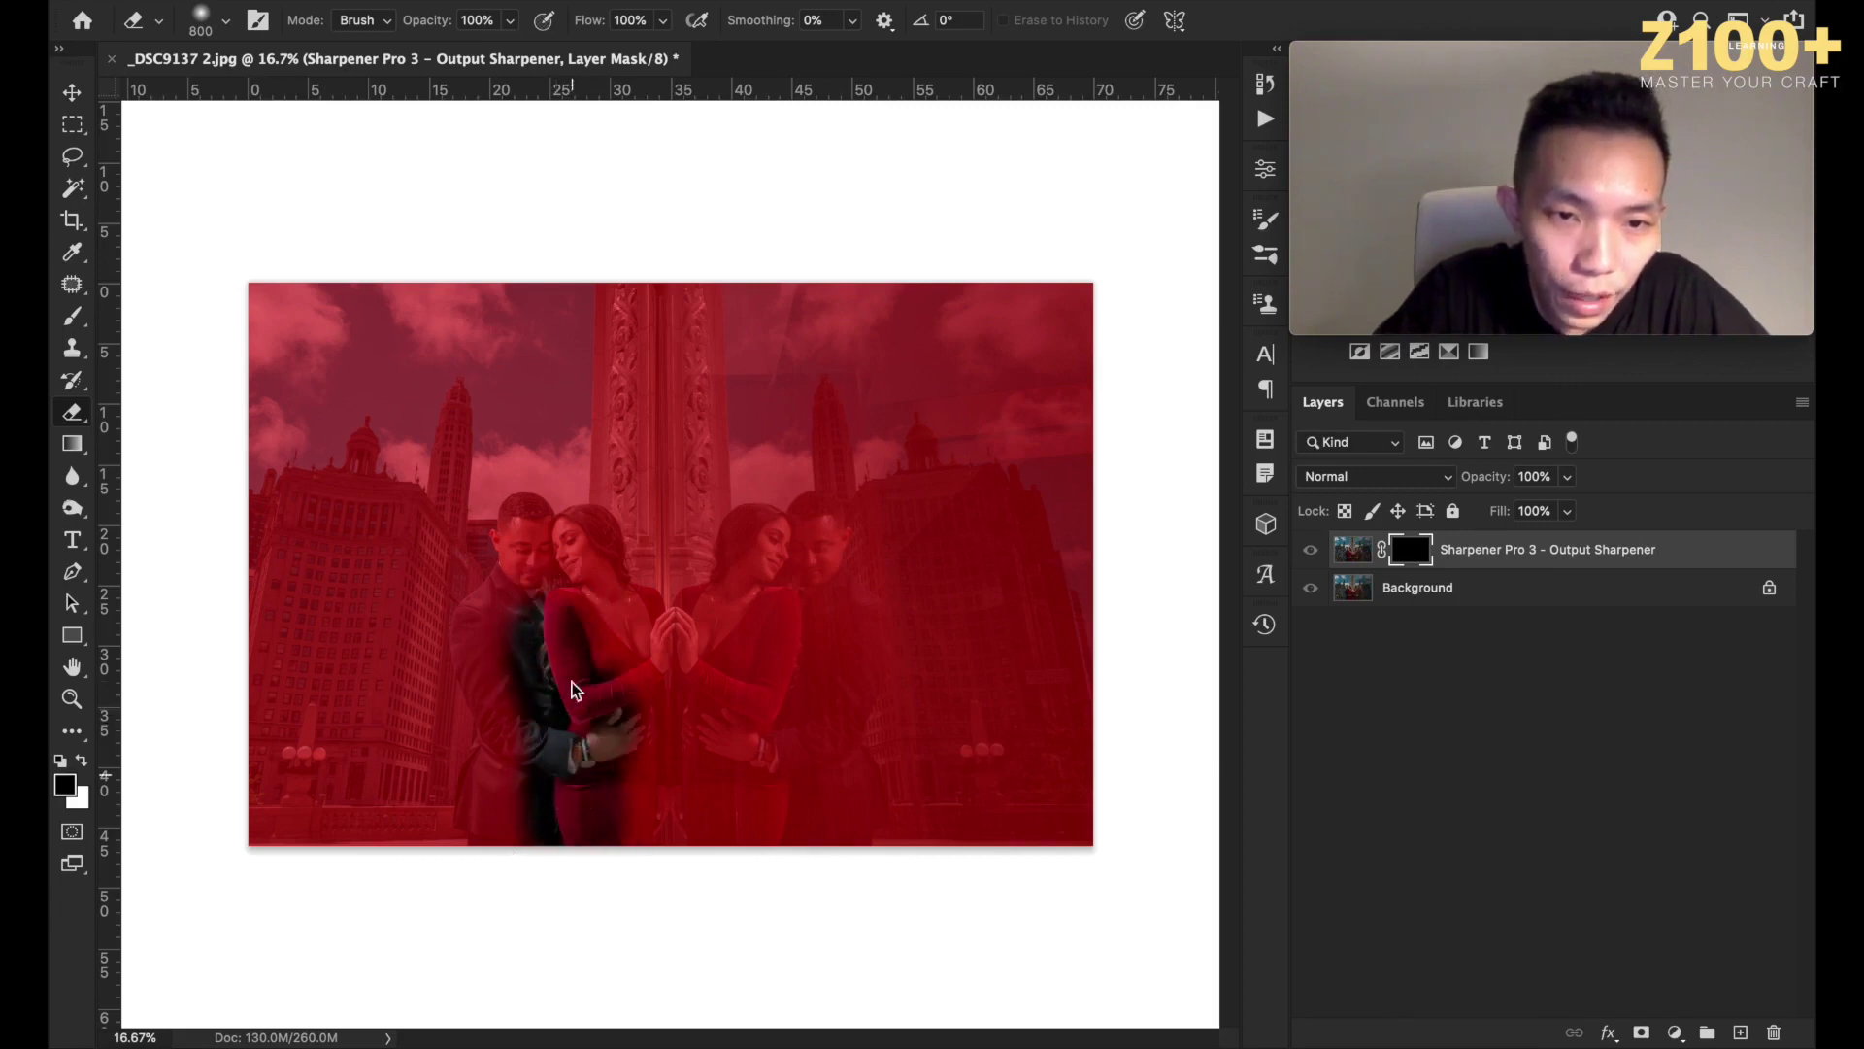
mouse_move(815, 637)
mouse_down()
mouse_move(774, 707)
mouse_move(765, 802)
mouse_up()
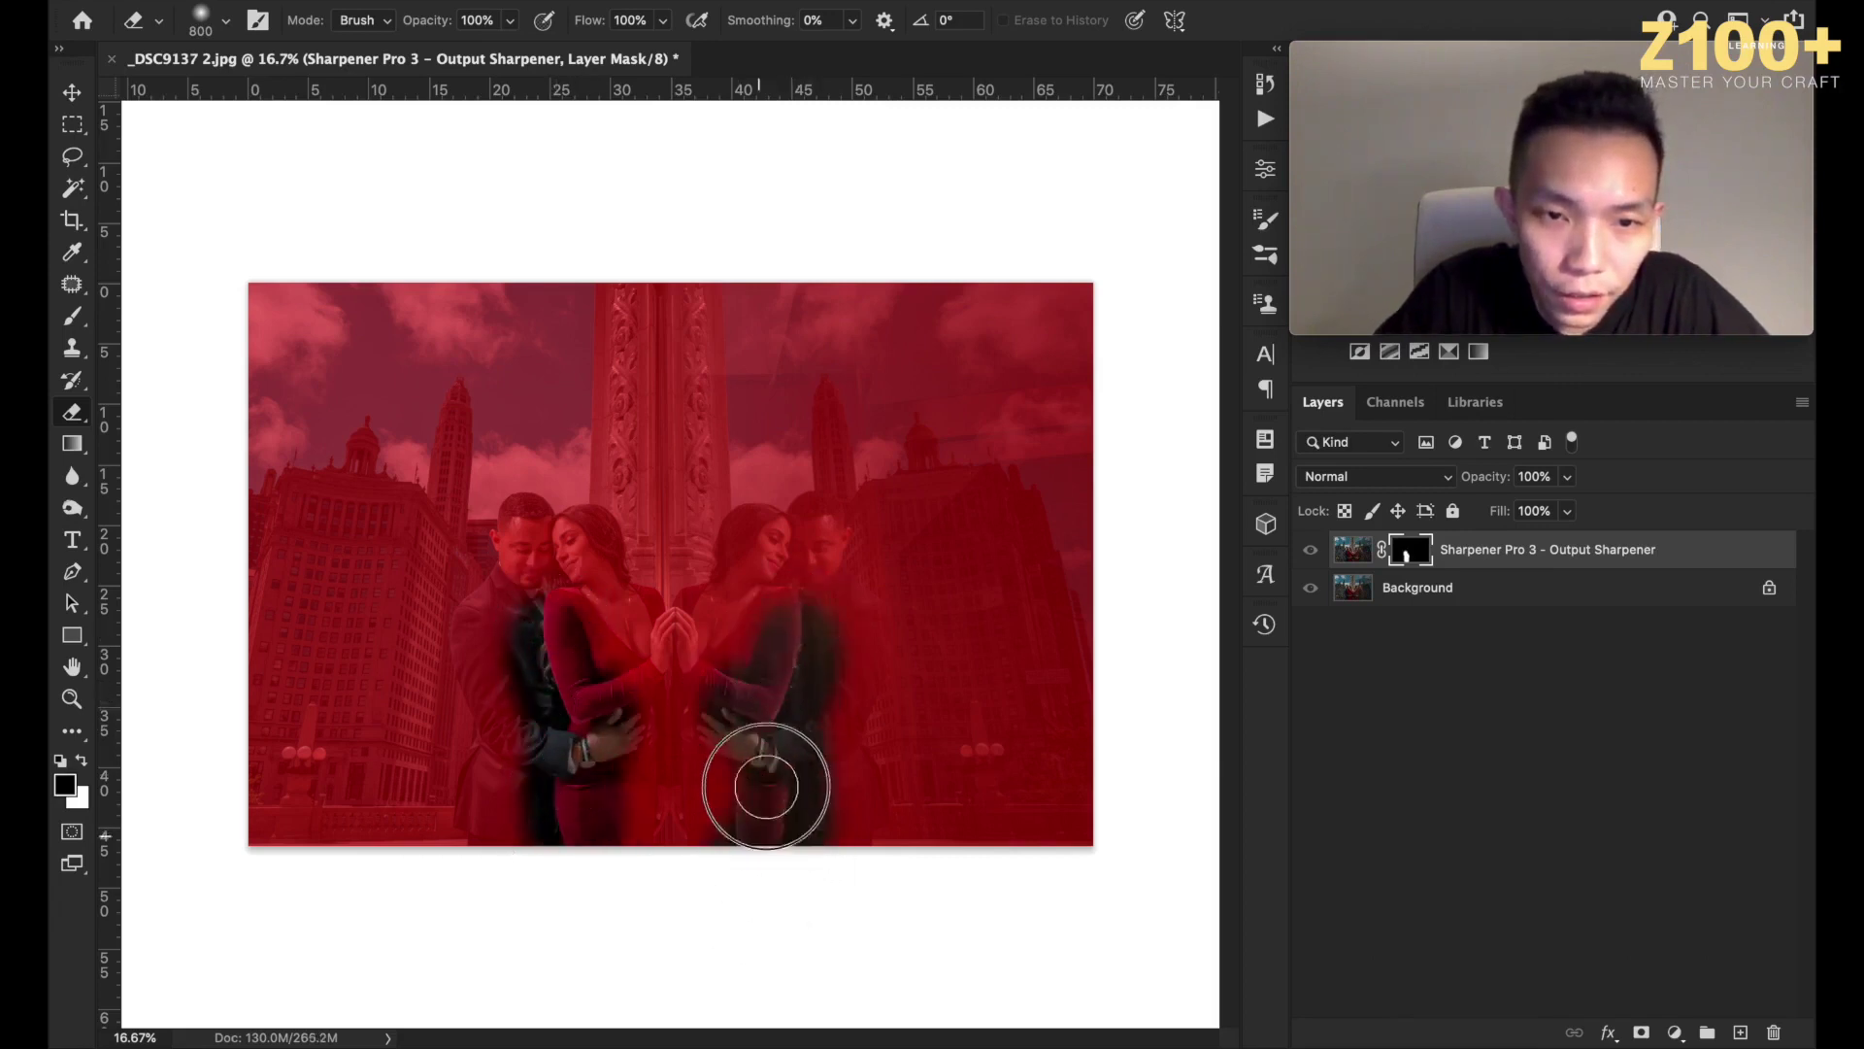
mouse_move(515, 687)
mouse_down()
mouse_move(478, 635)
mouse_move(510, 703)
mouse_move(506, 862)
mouse_up()
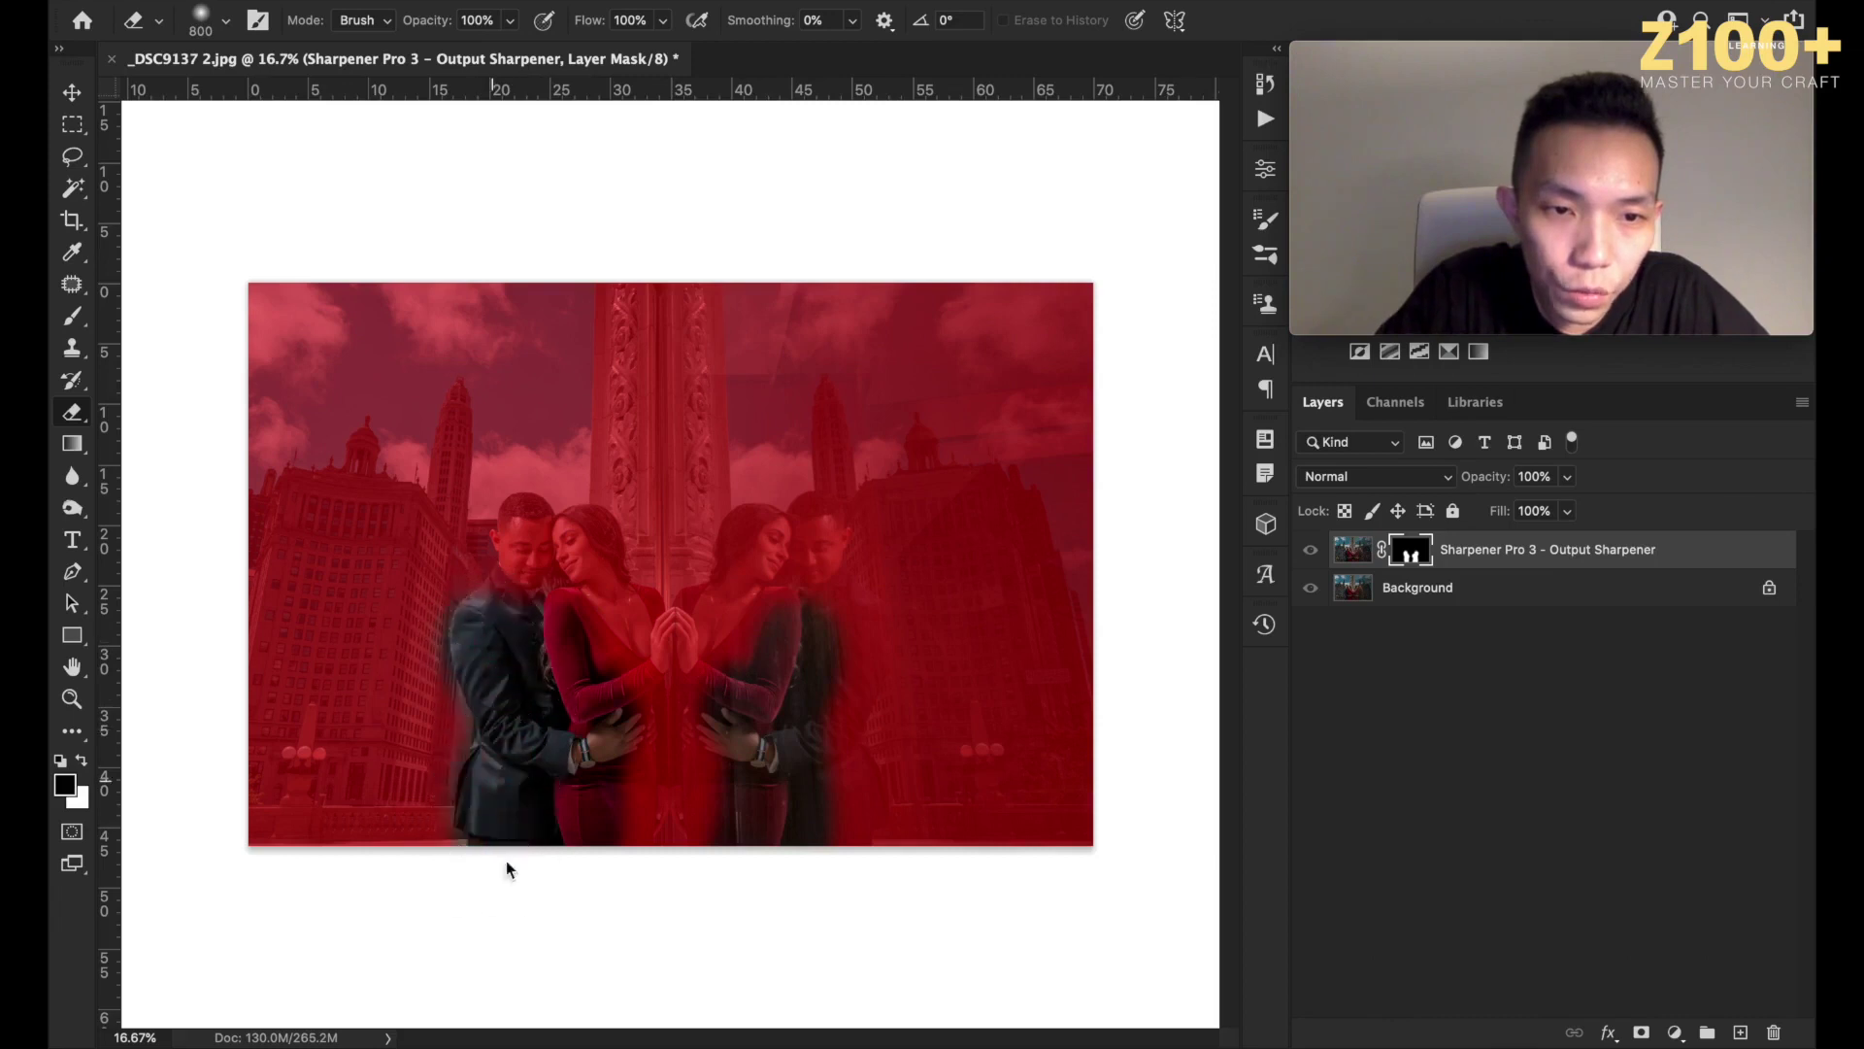
mouse_move(851, 627)
mouse_down()
mouse_move(832, 854)
mouse_move(816, 643)
mouse_up()
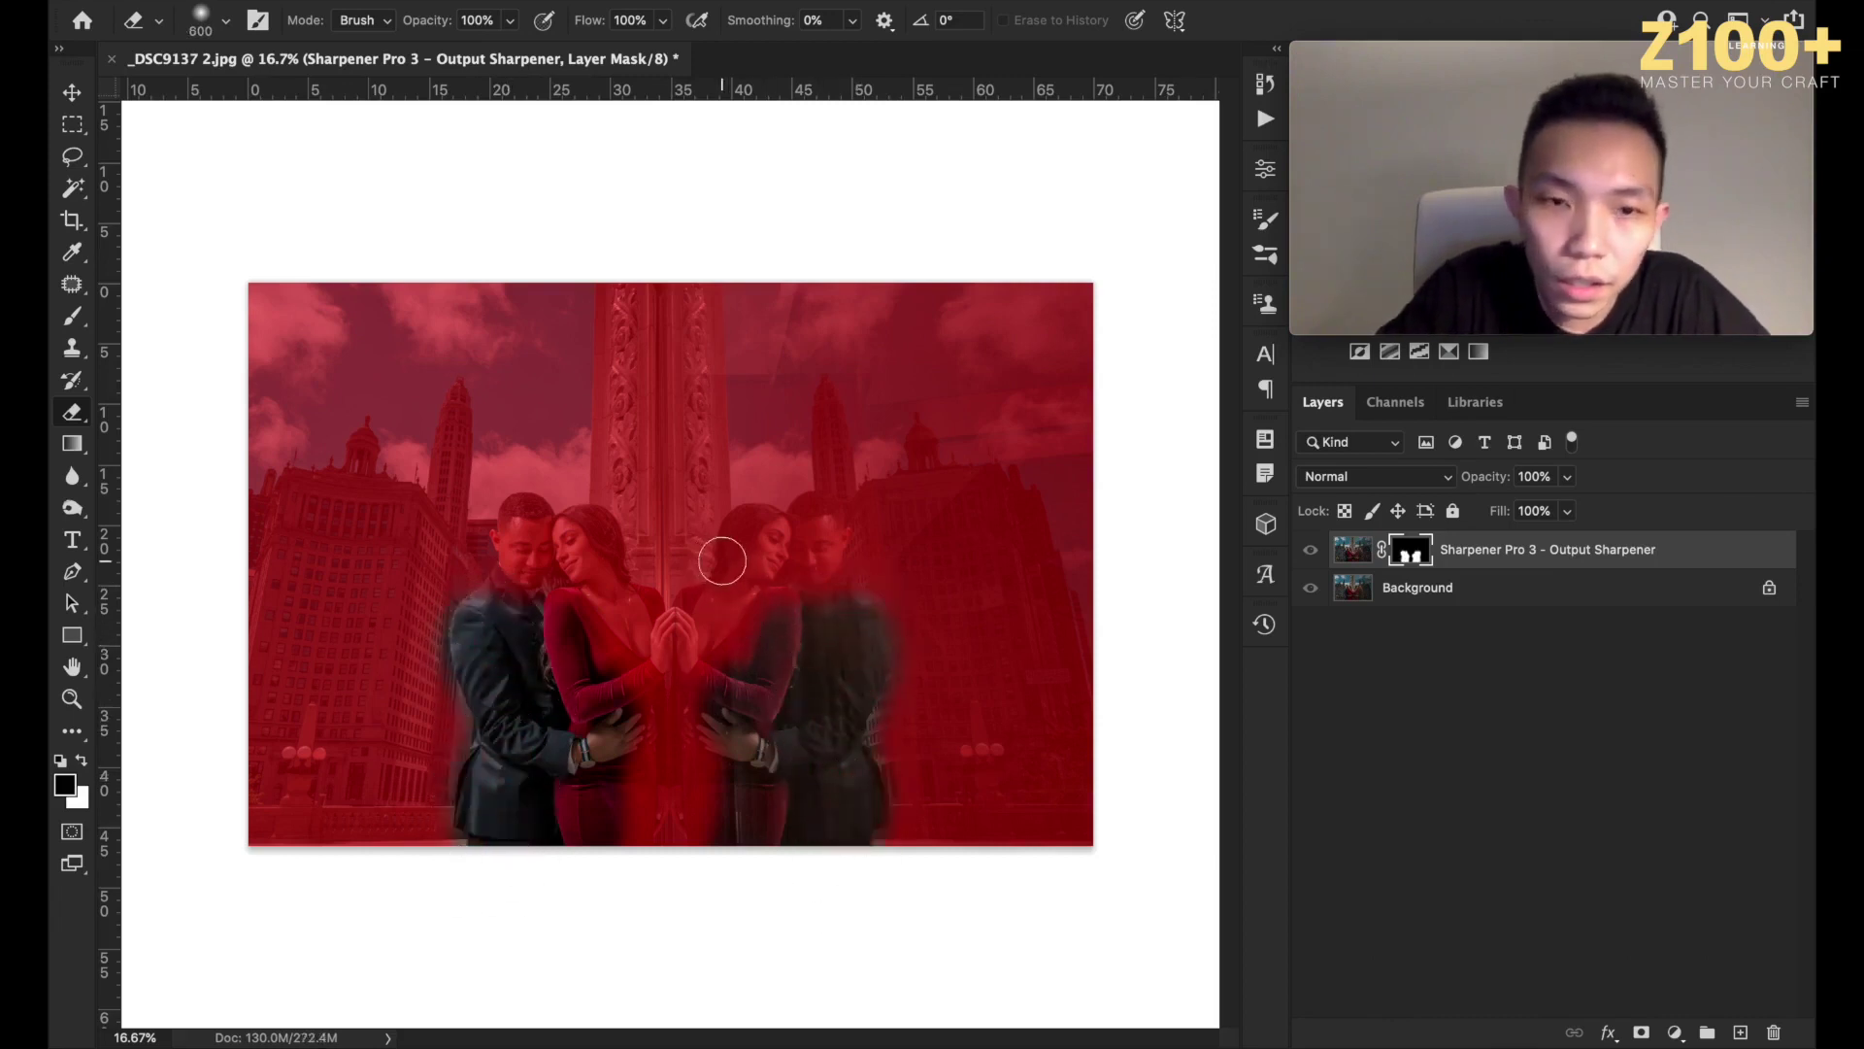
Reveal the structure on the couple's hair, their reflected hair and the touching hands with a smaller eraser, and hide the mask overlay.
drag(739, 530, 665, 645)
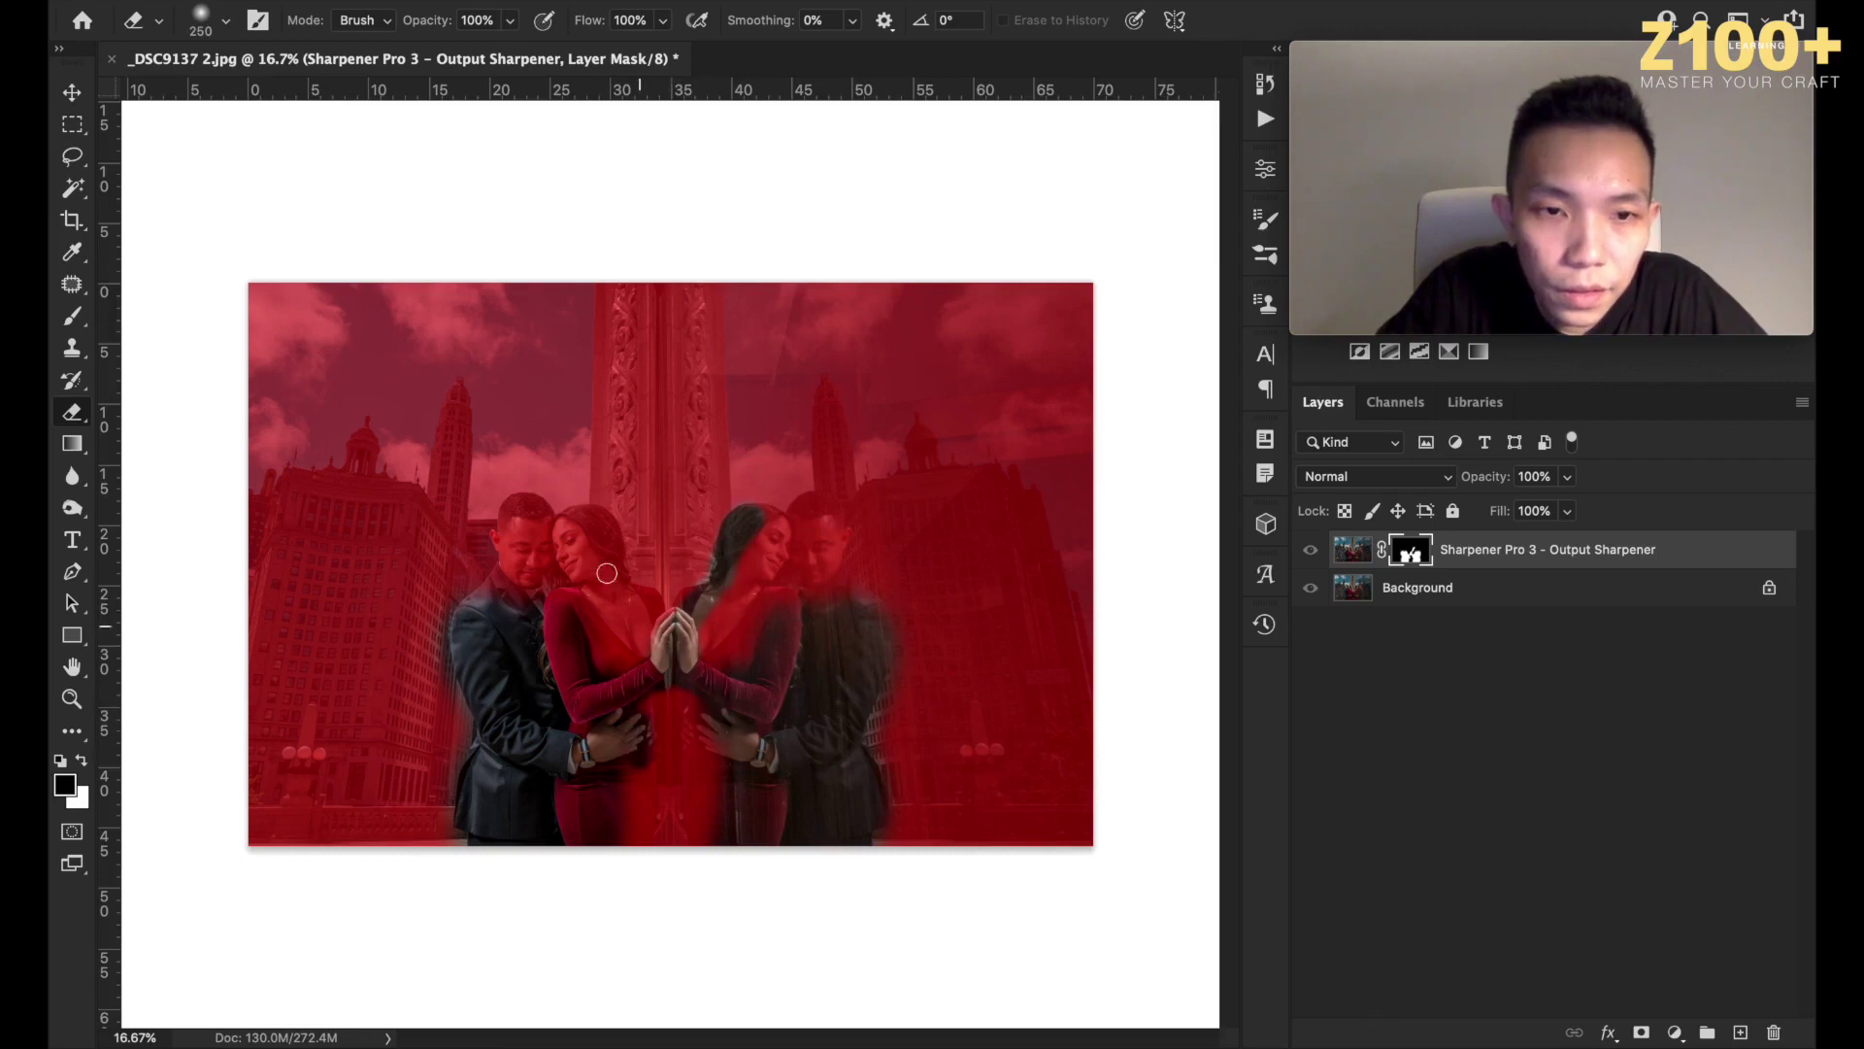
drag(601, 550, 585, 516)
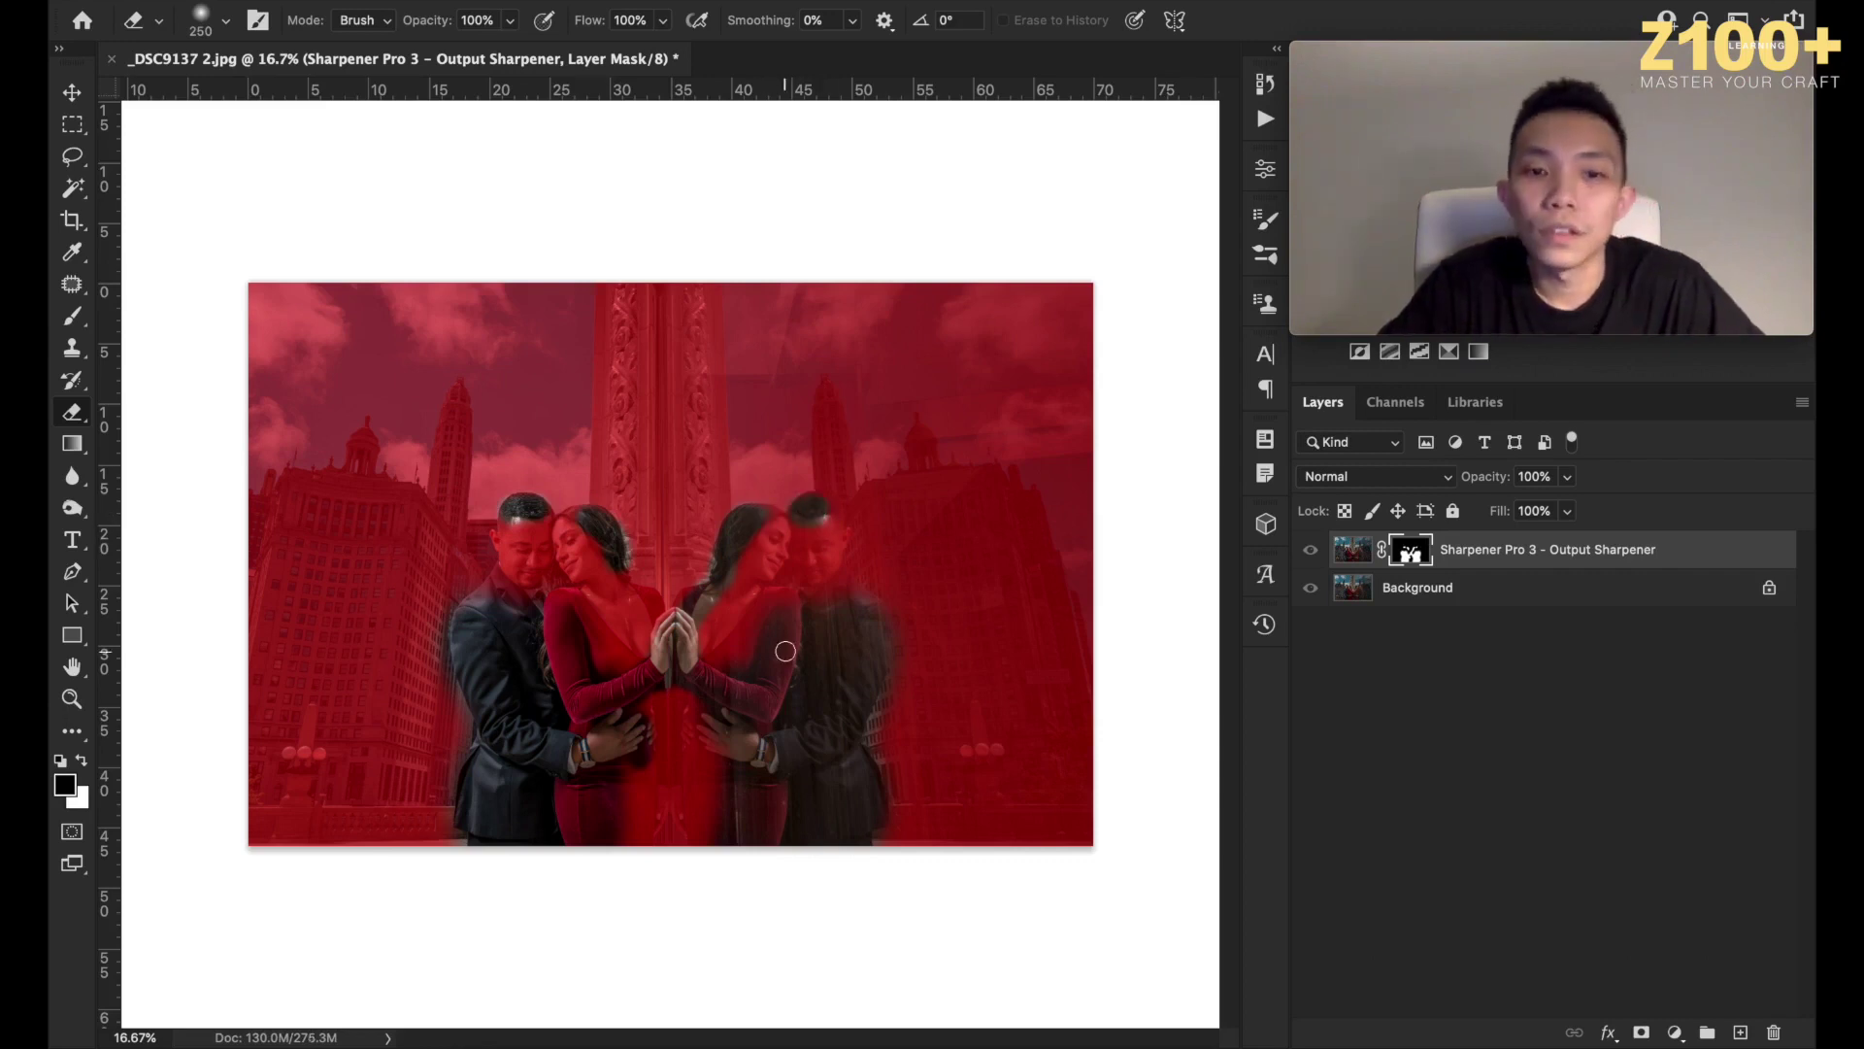
key(backslash)
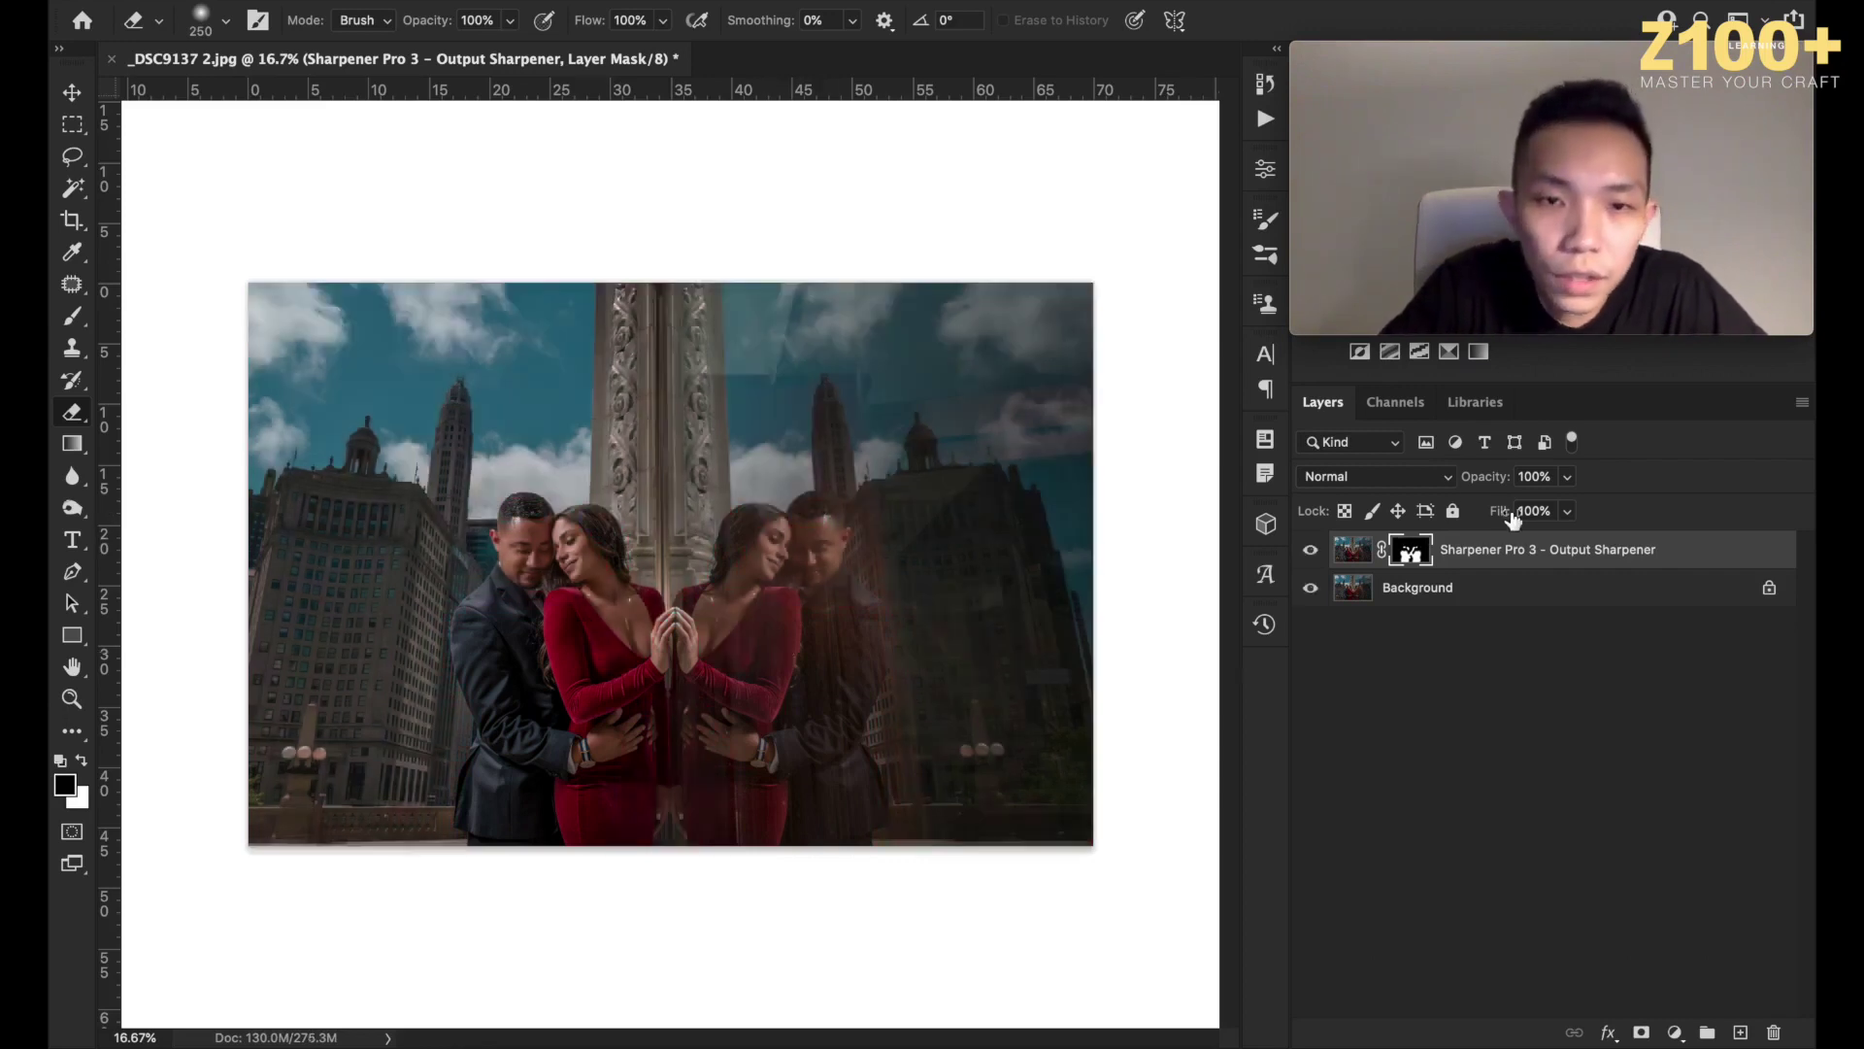
Toggle the Output Sharpener layer to compare the couple with and without the masked structure.
click(1315, 551)
click(1312, 551)
click(1313, 551)
click(1313, 551)
click(1312, 551)
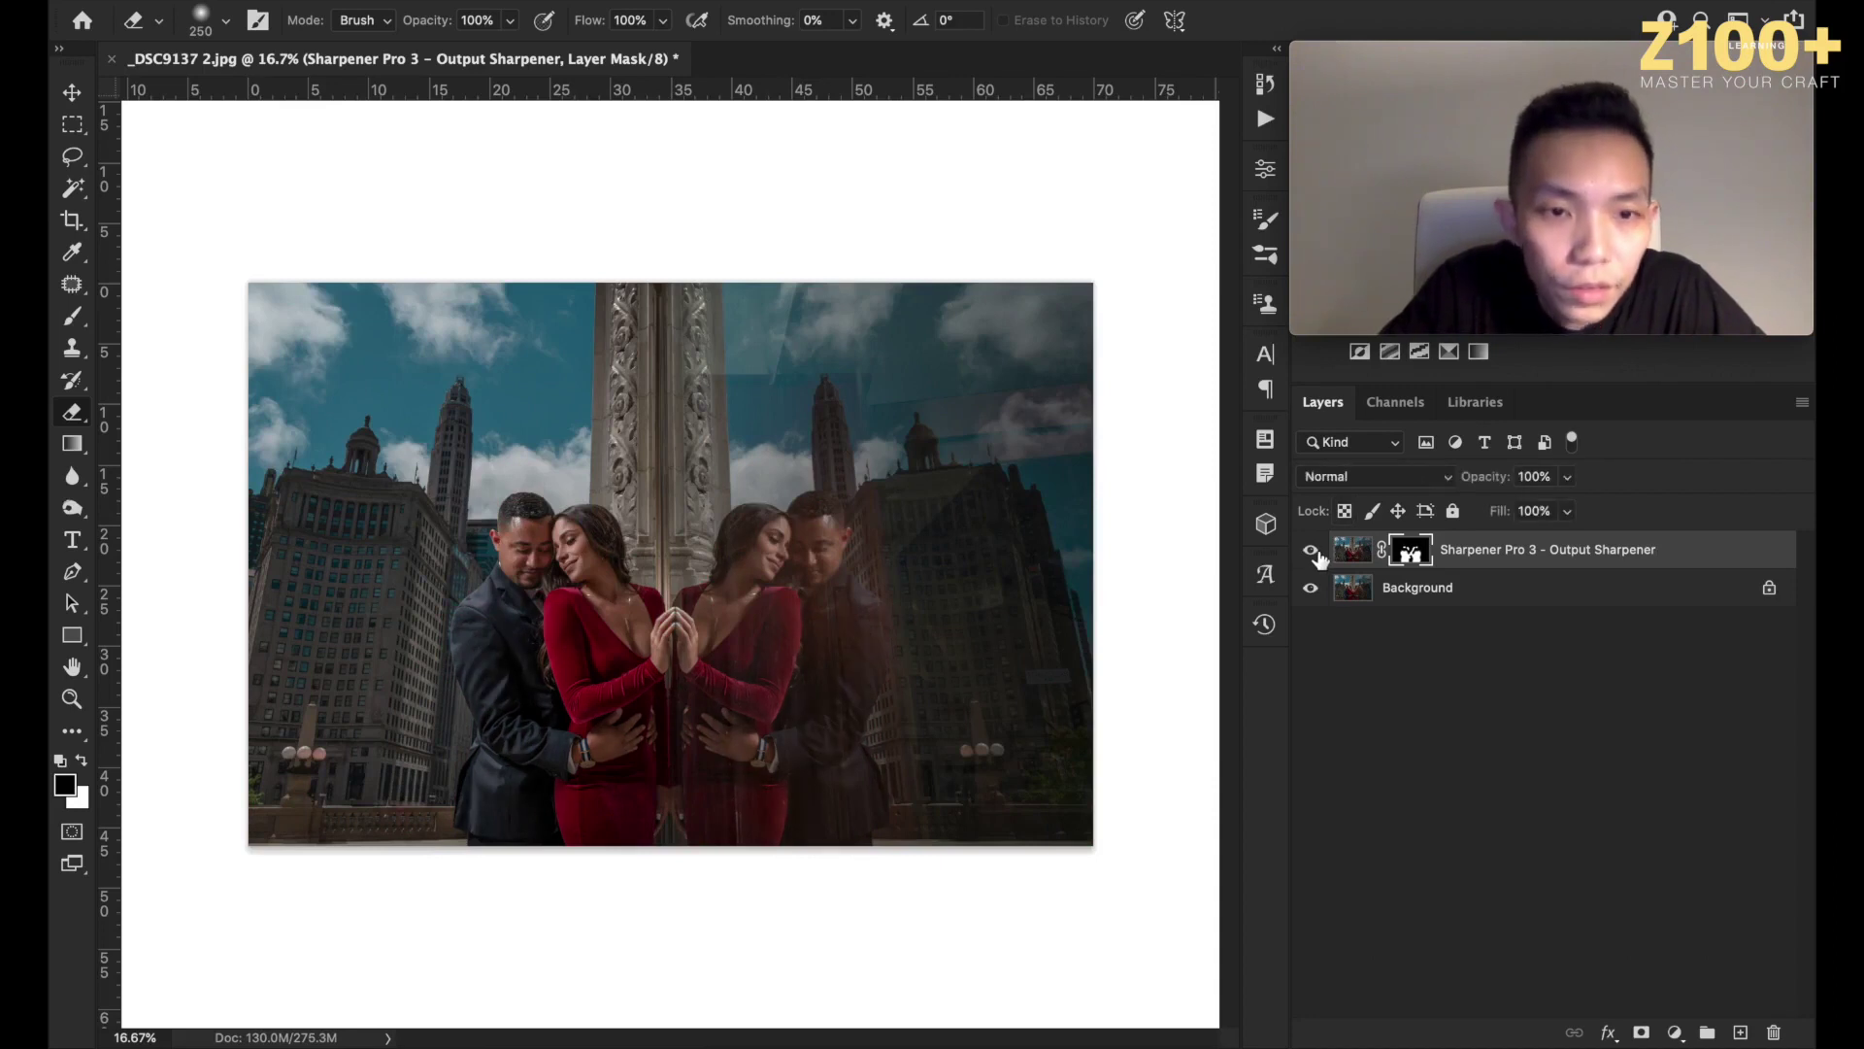
Mask the structure back out of the reflected couple's bodies with a 1300 px eraser, undoing the last stroke and hiding the overlay.
key(bracketright)
key(bracketright)
key(bracketright)
key(bracketright)
key(bracketright)
key(bracketright)
key(bracketright)
key(bracketright)
key(bracketright)
key(bracketright)
key(bracketright)
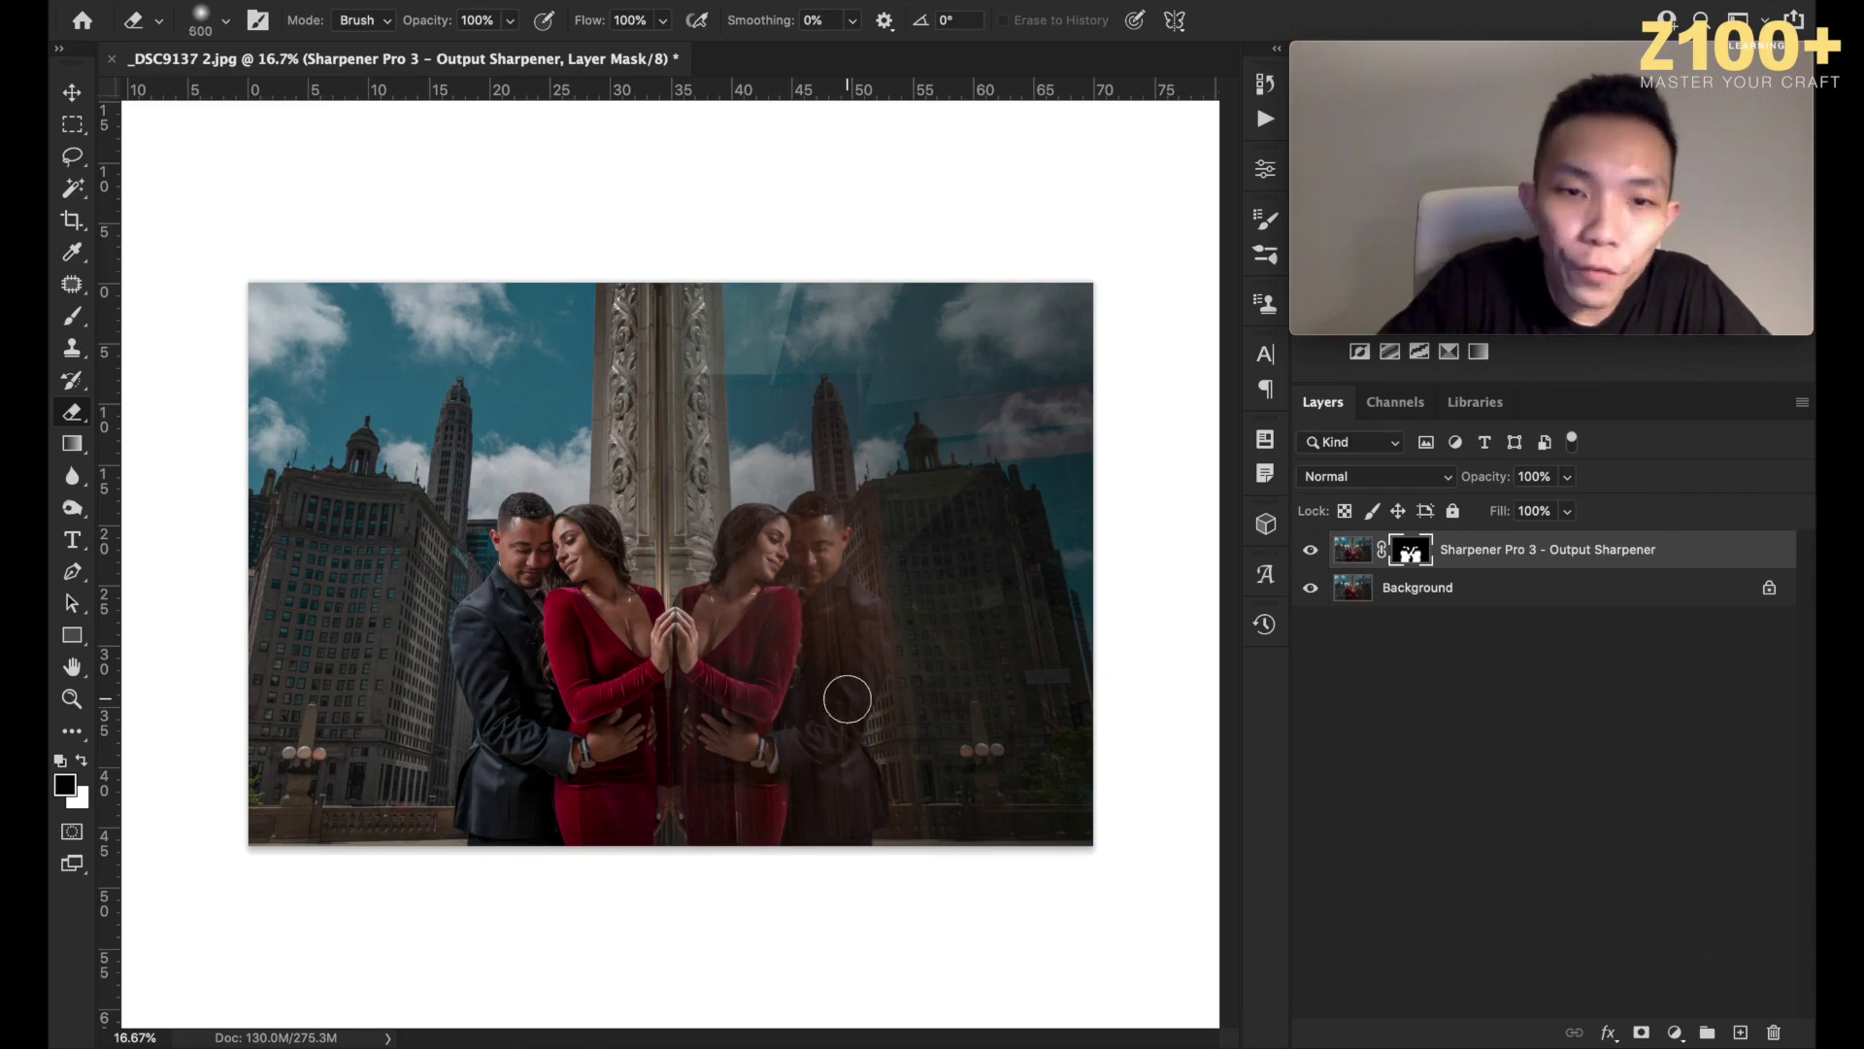
key(bracketright)
key(bracketright)
key(bracketright)
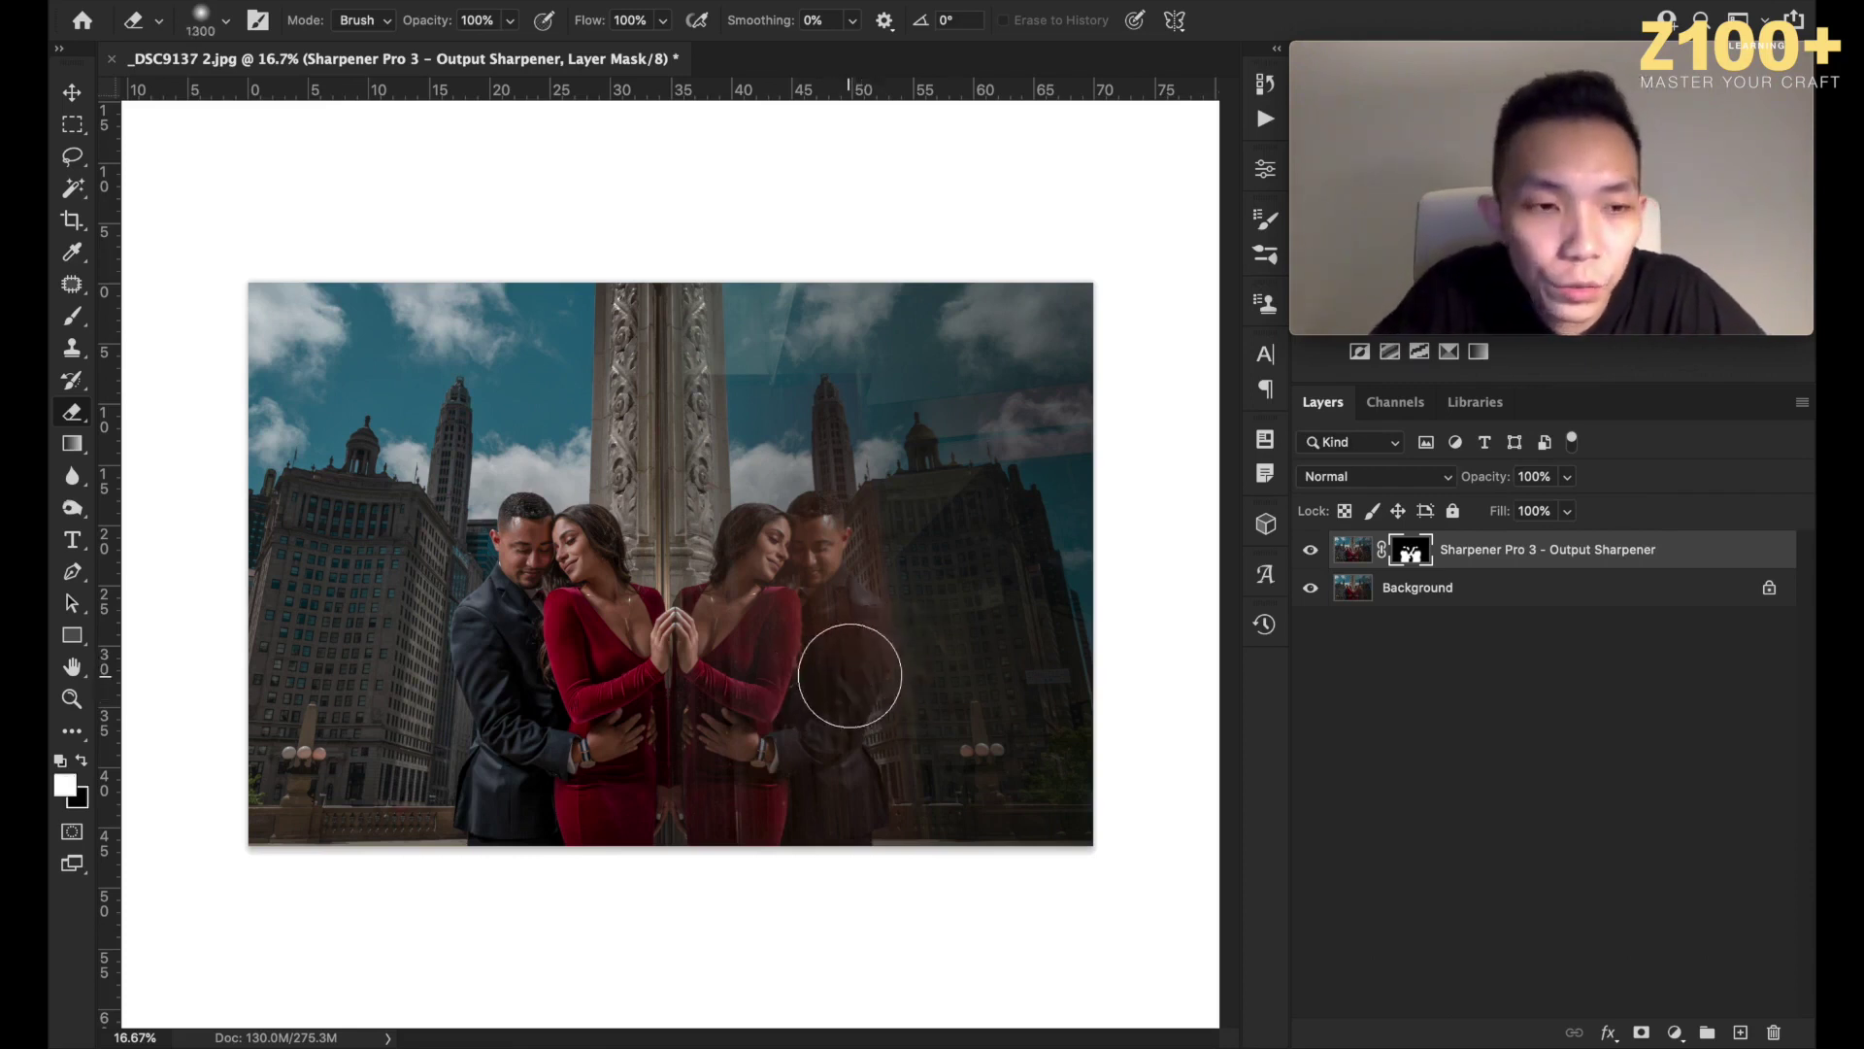
key(backslash)
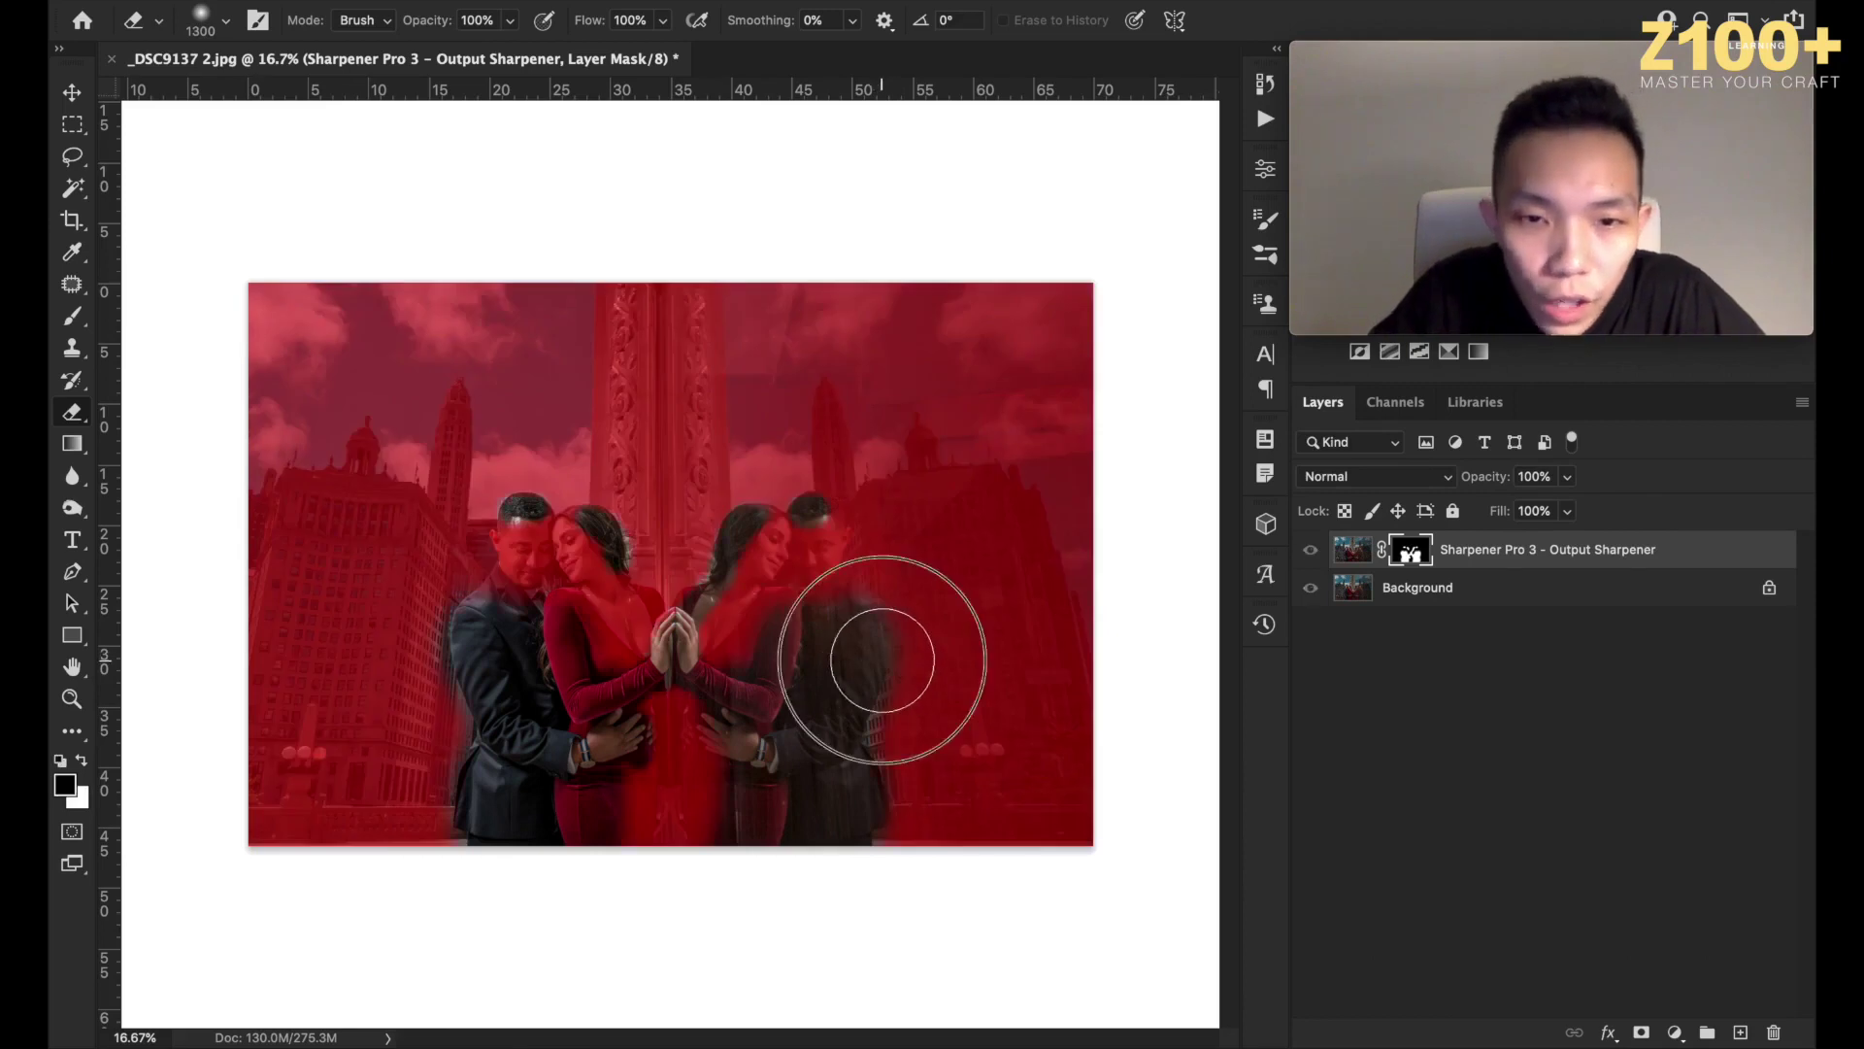
key(x)
mouse_move(894, 674)
mouse_down()
mouse_move(819, 645)
mouse_move(828, 661)
mouse_move(770, 657)
mouse_move(741, 708)
mouse_move(857, 741)
mouse_move(886, 821)
mouse_up()
mouse_move(819, 508)
mouse_down()
mouse_move(762, 542)
mouse_move(744, 604)
mouse_up()
key(ctrl+z)
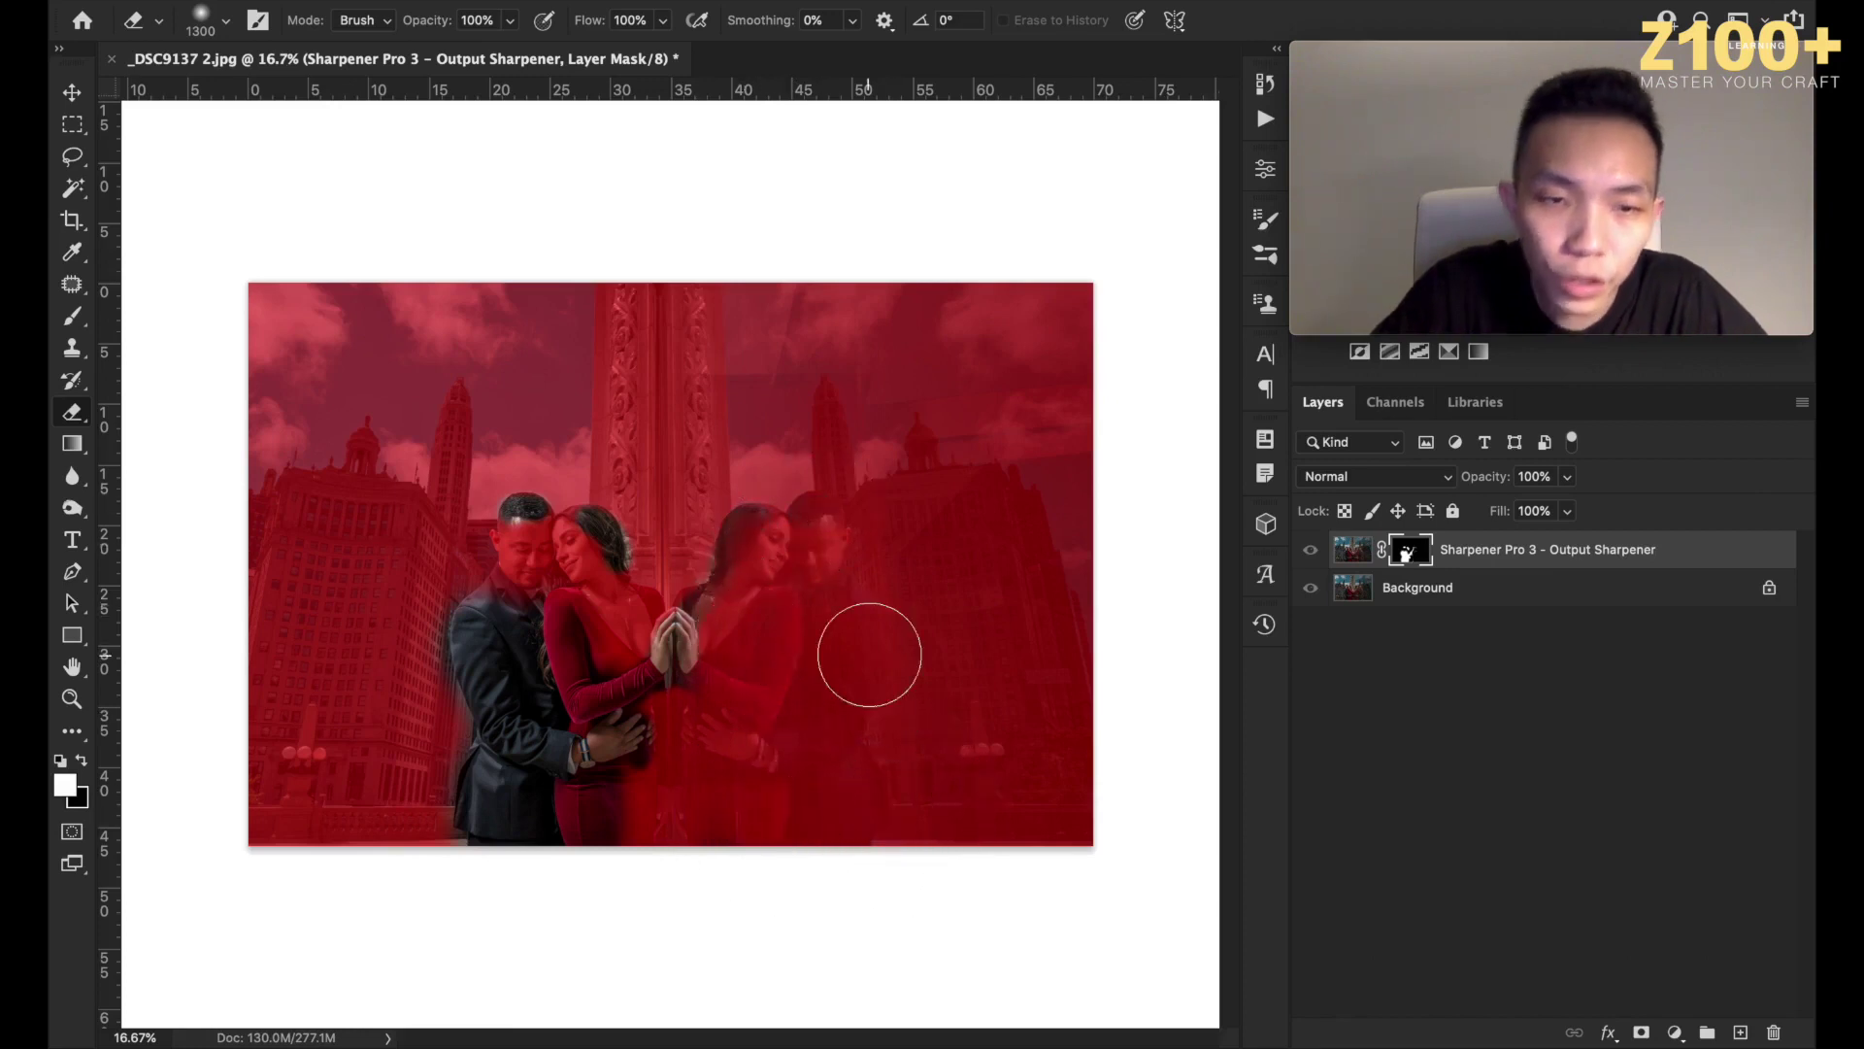
key(backslash)
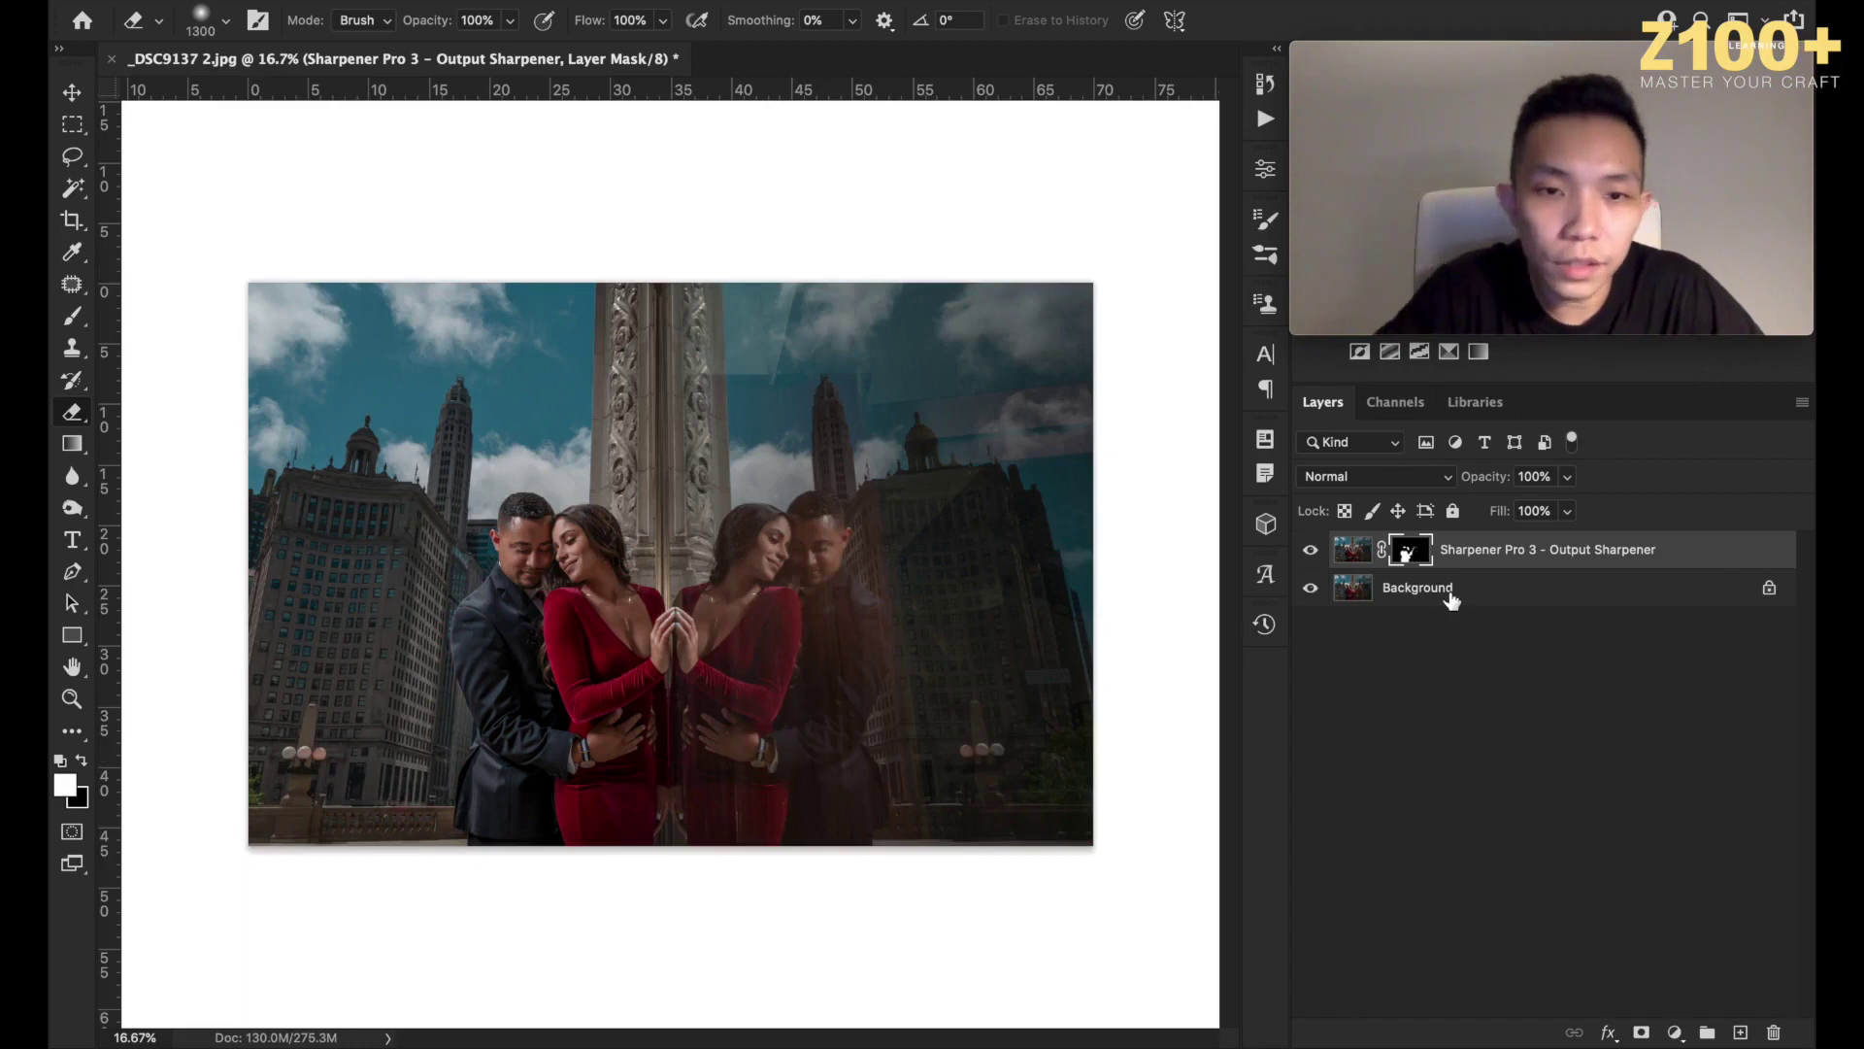
Compare the photo with the Output Sharpener layer and its mask switched on and off.
click(1311, 550)
click(1311, 550)
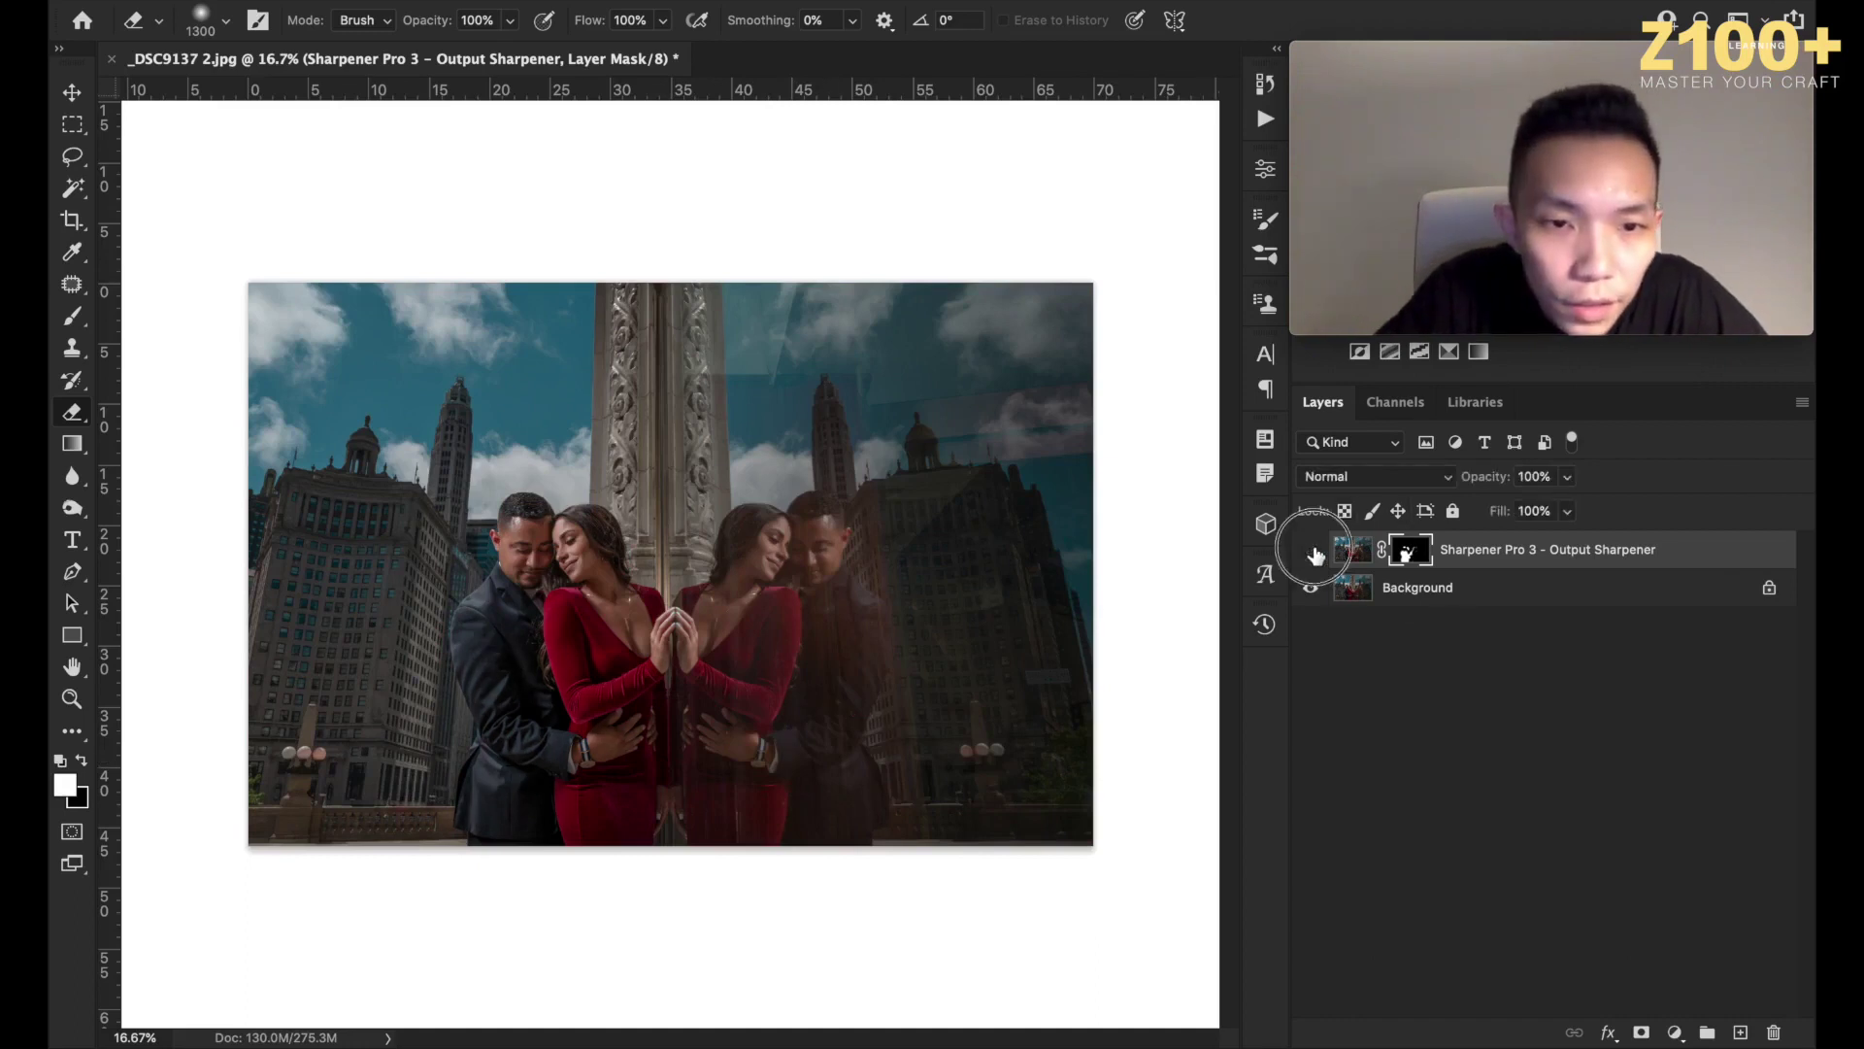
click(1311, 550)
click(1312, 550)
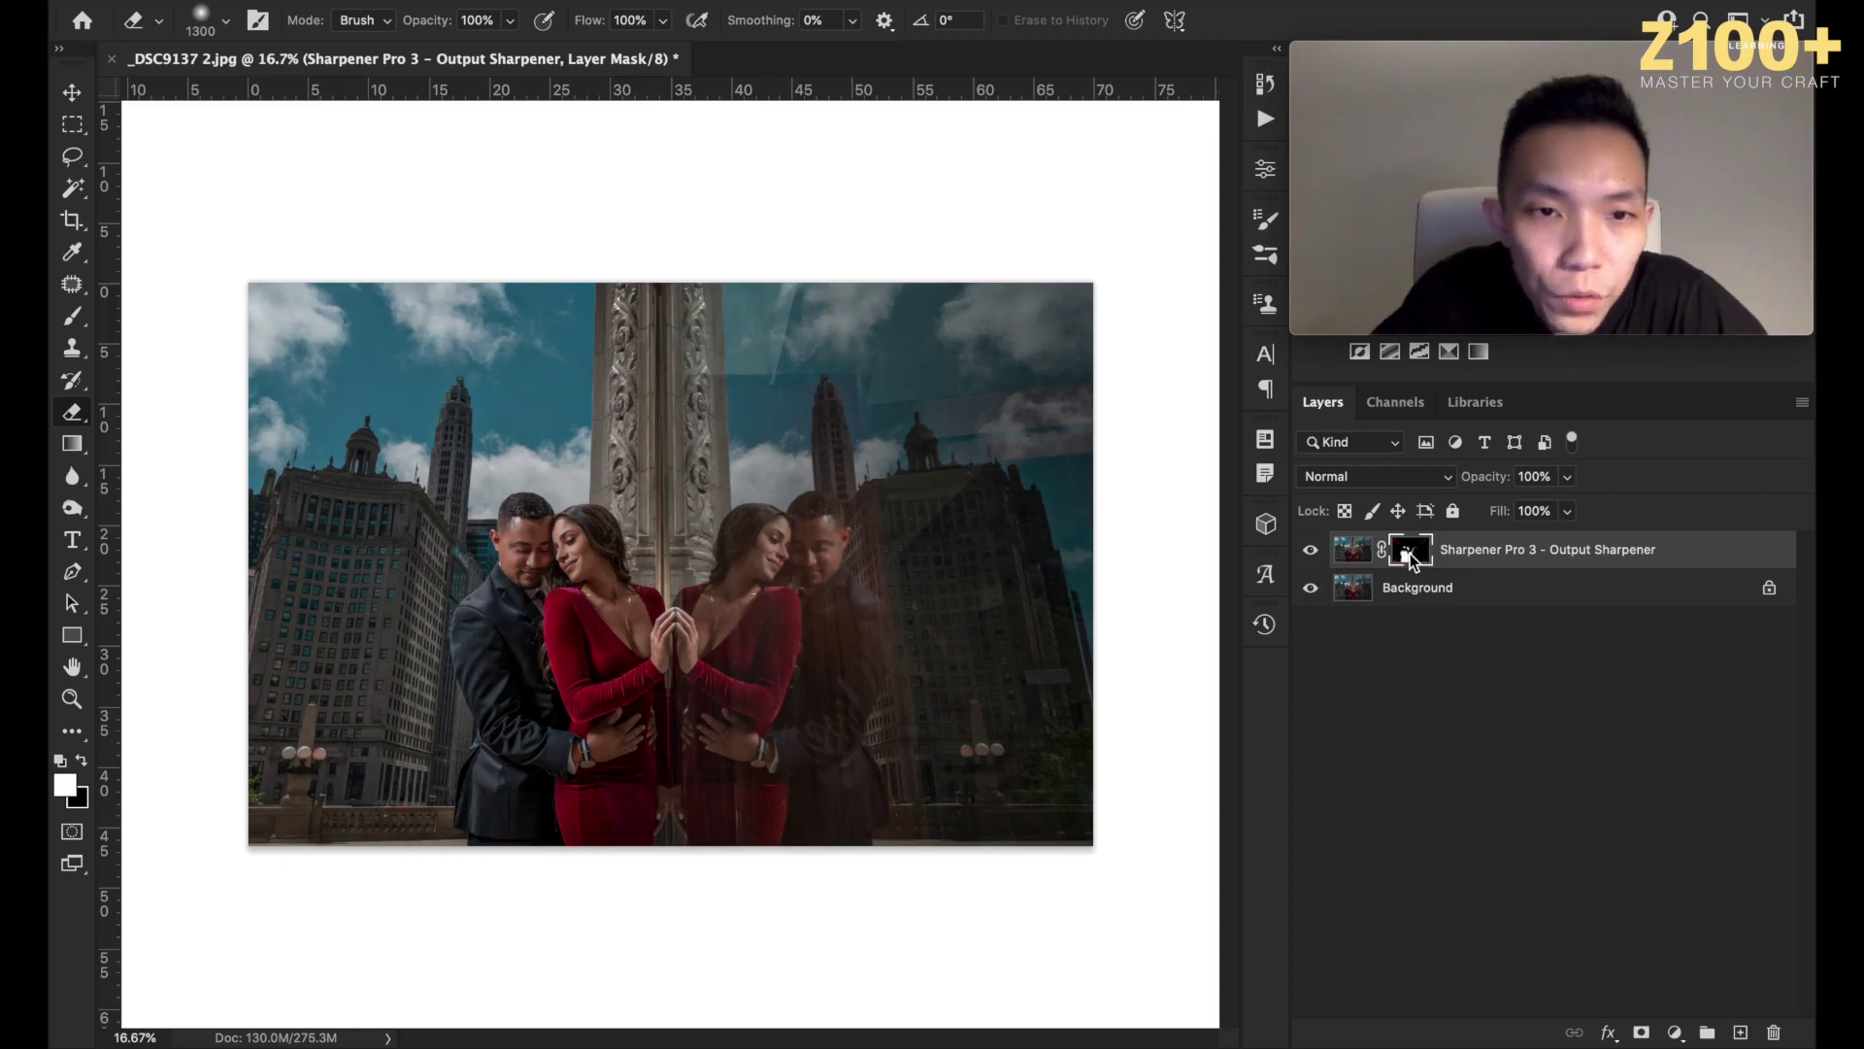
shift+click(1410, 558)
Reveal the structure on the carved stone pillar with a 600 px eraser and check it against the disabled mask.
key(bracketleft)
key(bracketleft)
key(bracketleft)
key(bracketleft)
key(bracketleft)
key(bracketleft)
key(bracketleft)
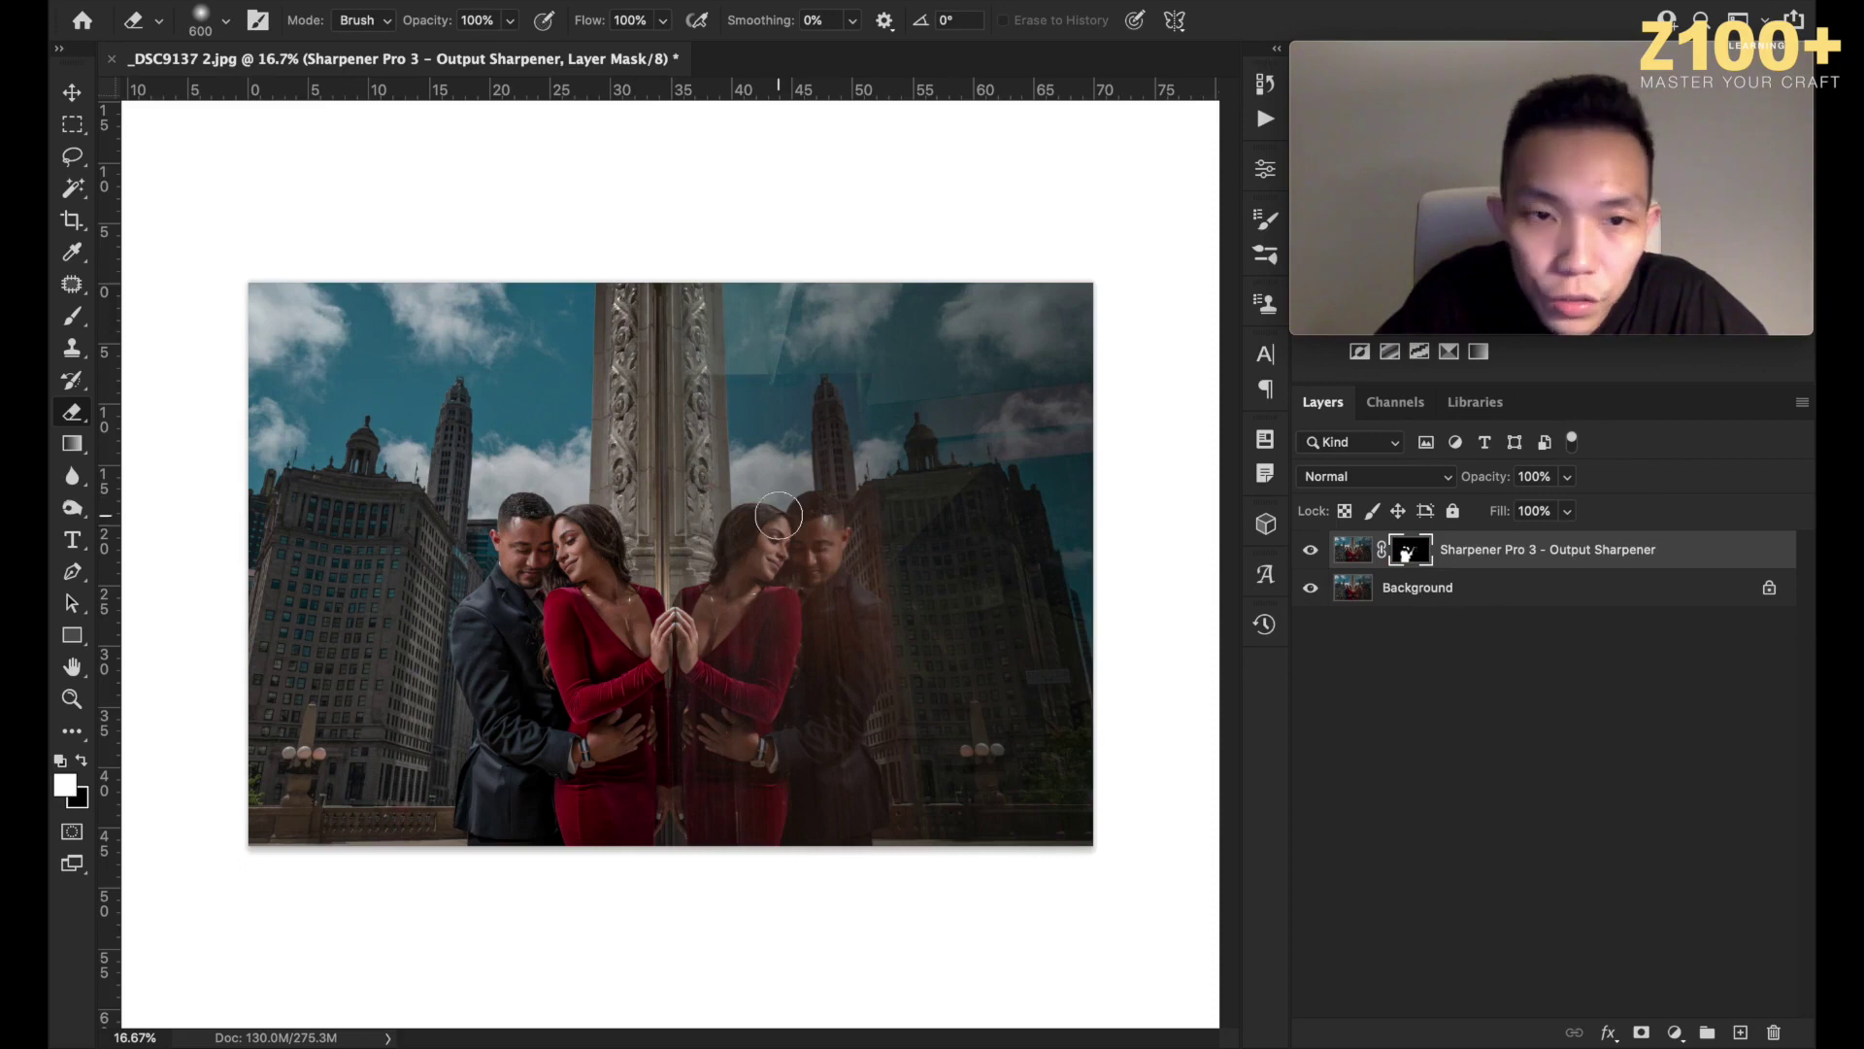
drag(637, 523, 633, 332)
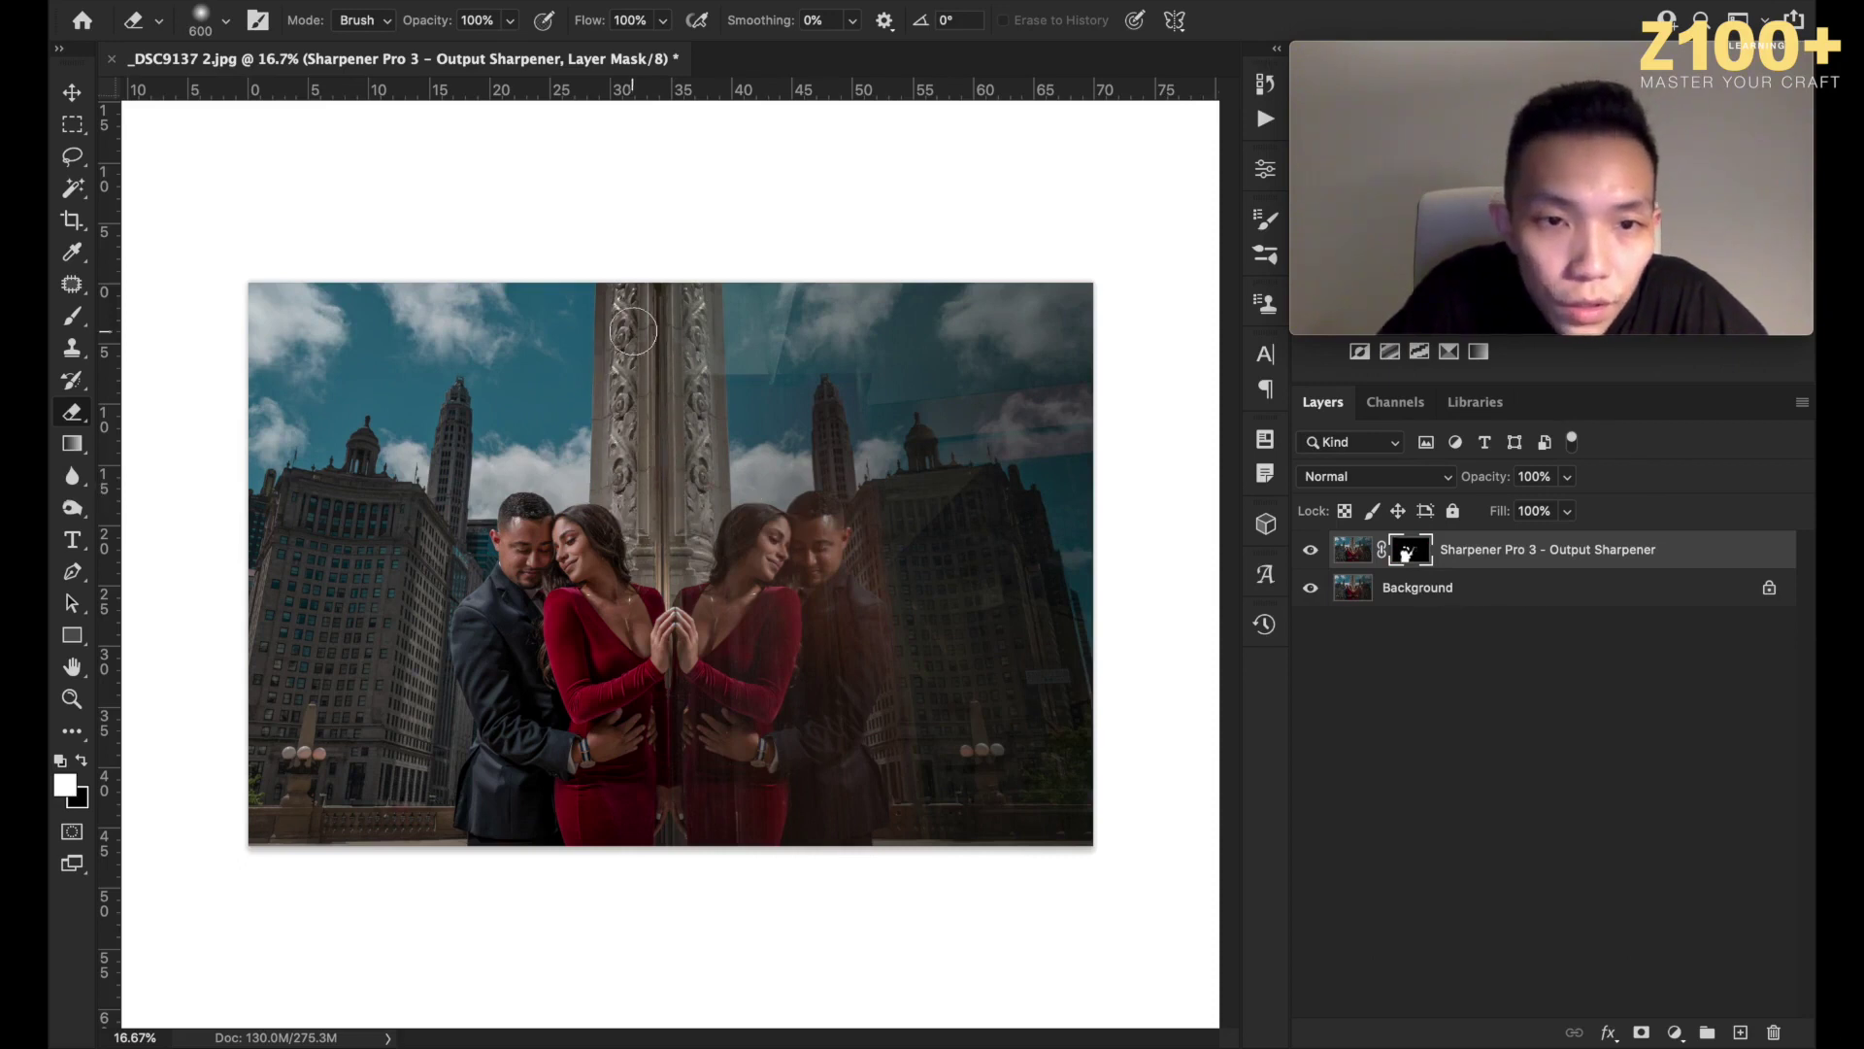
drag(617, 497, 632, 369)
drag(629, 483, 636, 311)
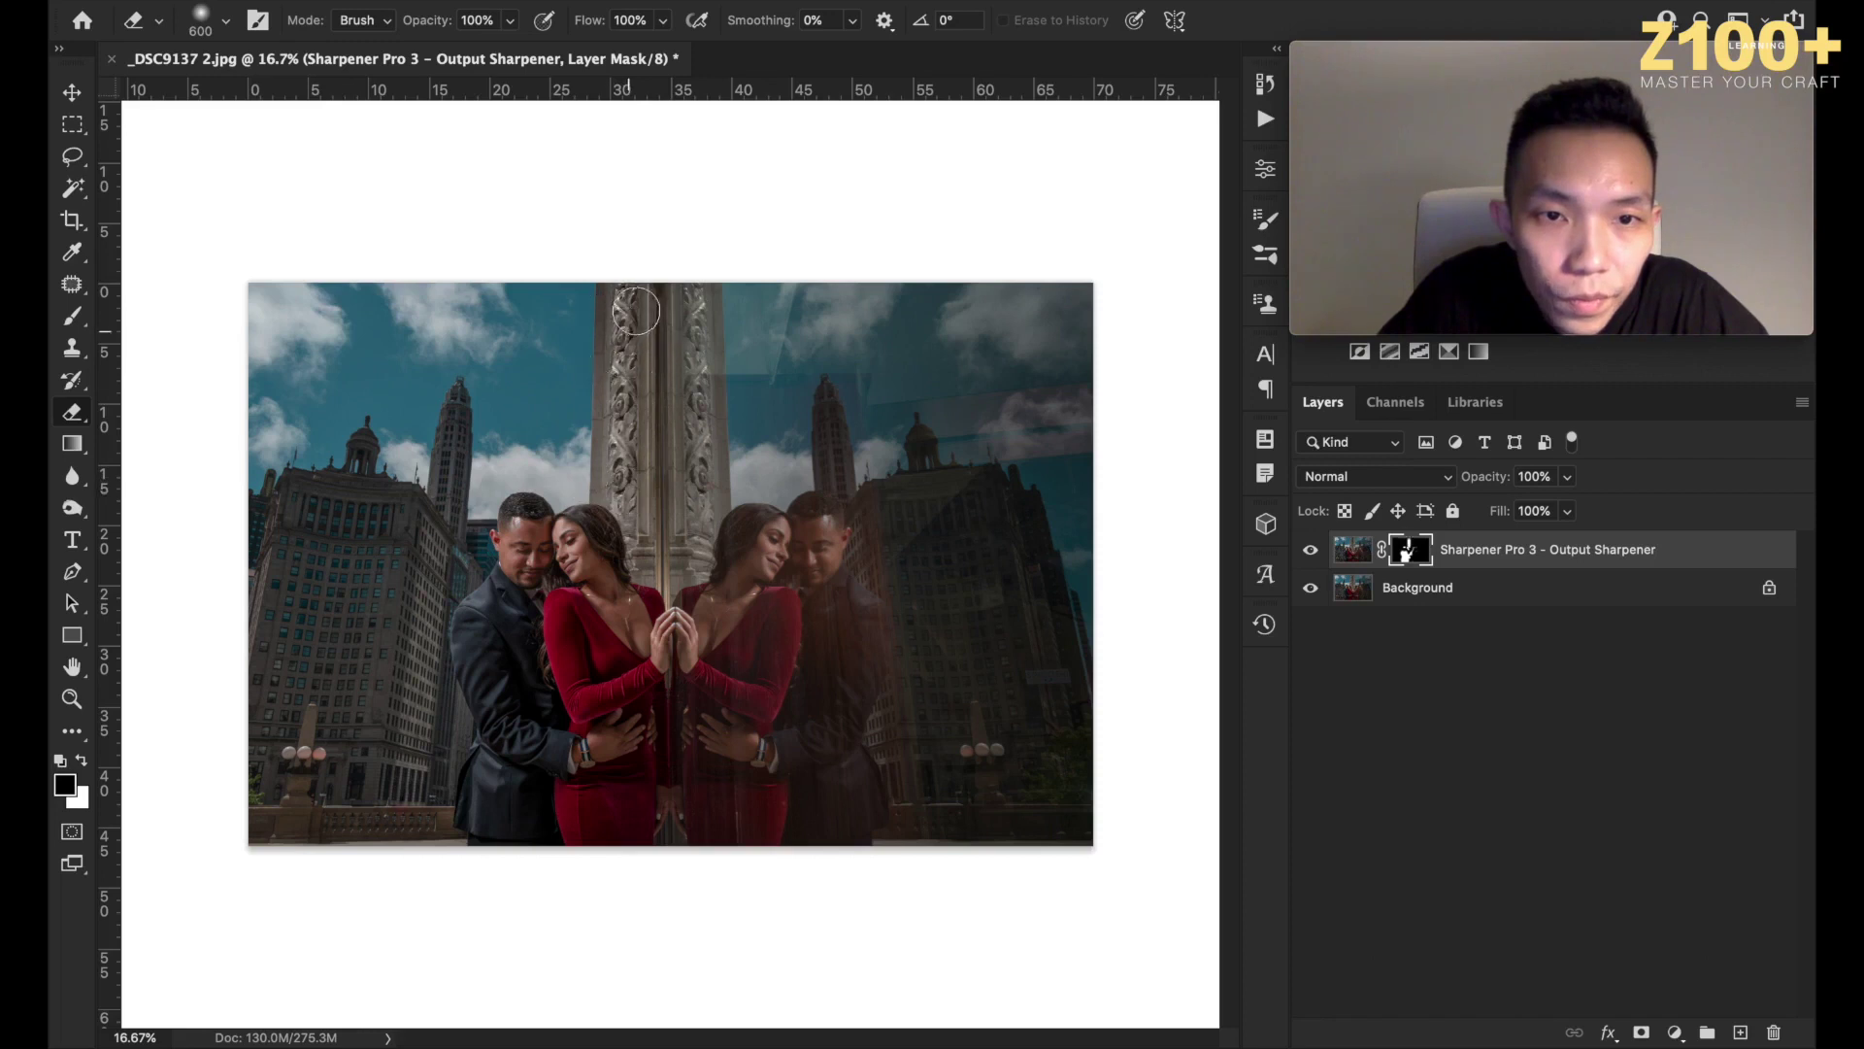
mouse_move(666, 525)
mouse_down()
mouse_move(668, 548)
mouse_move(671, 449)
mouse_up()
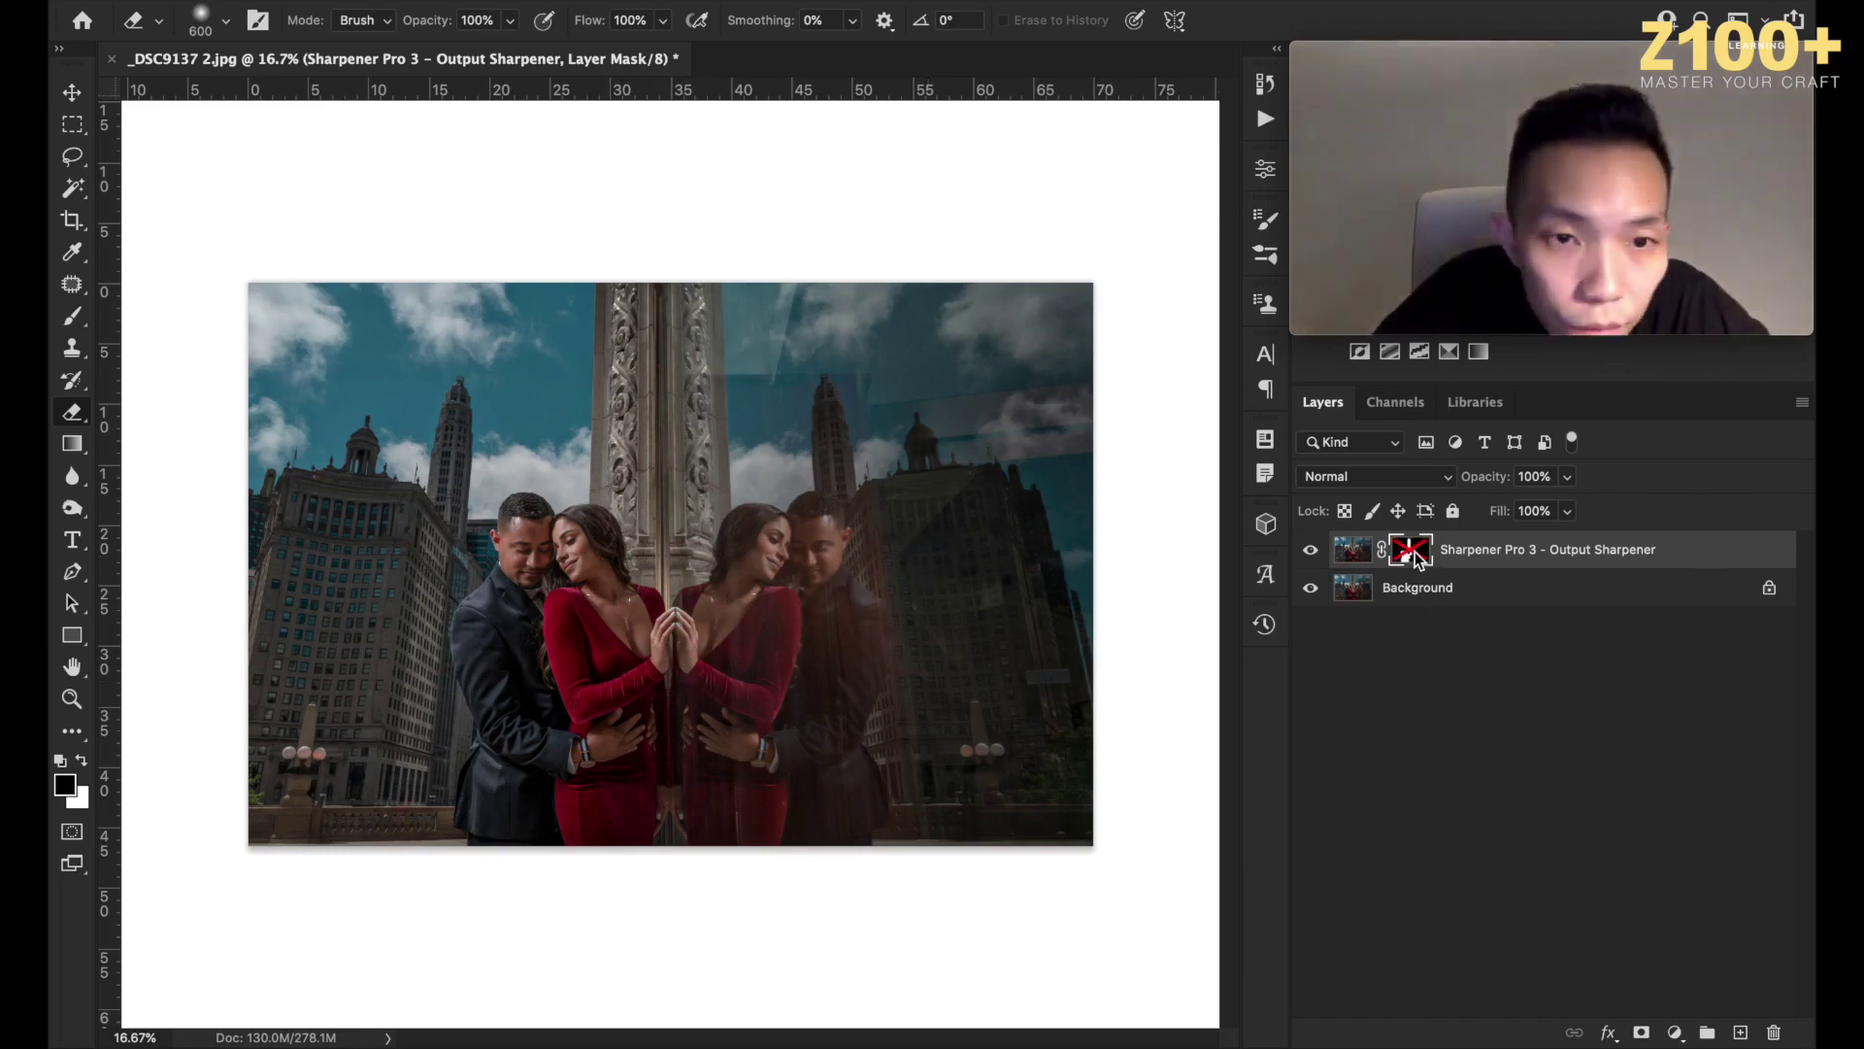
shift+click(1417, 556)
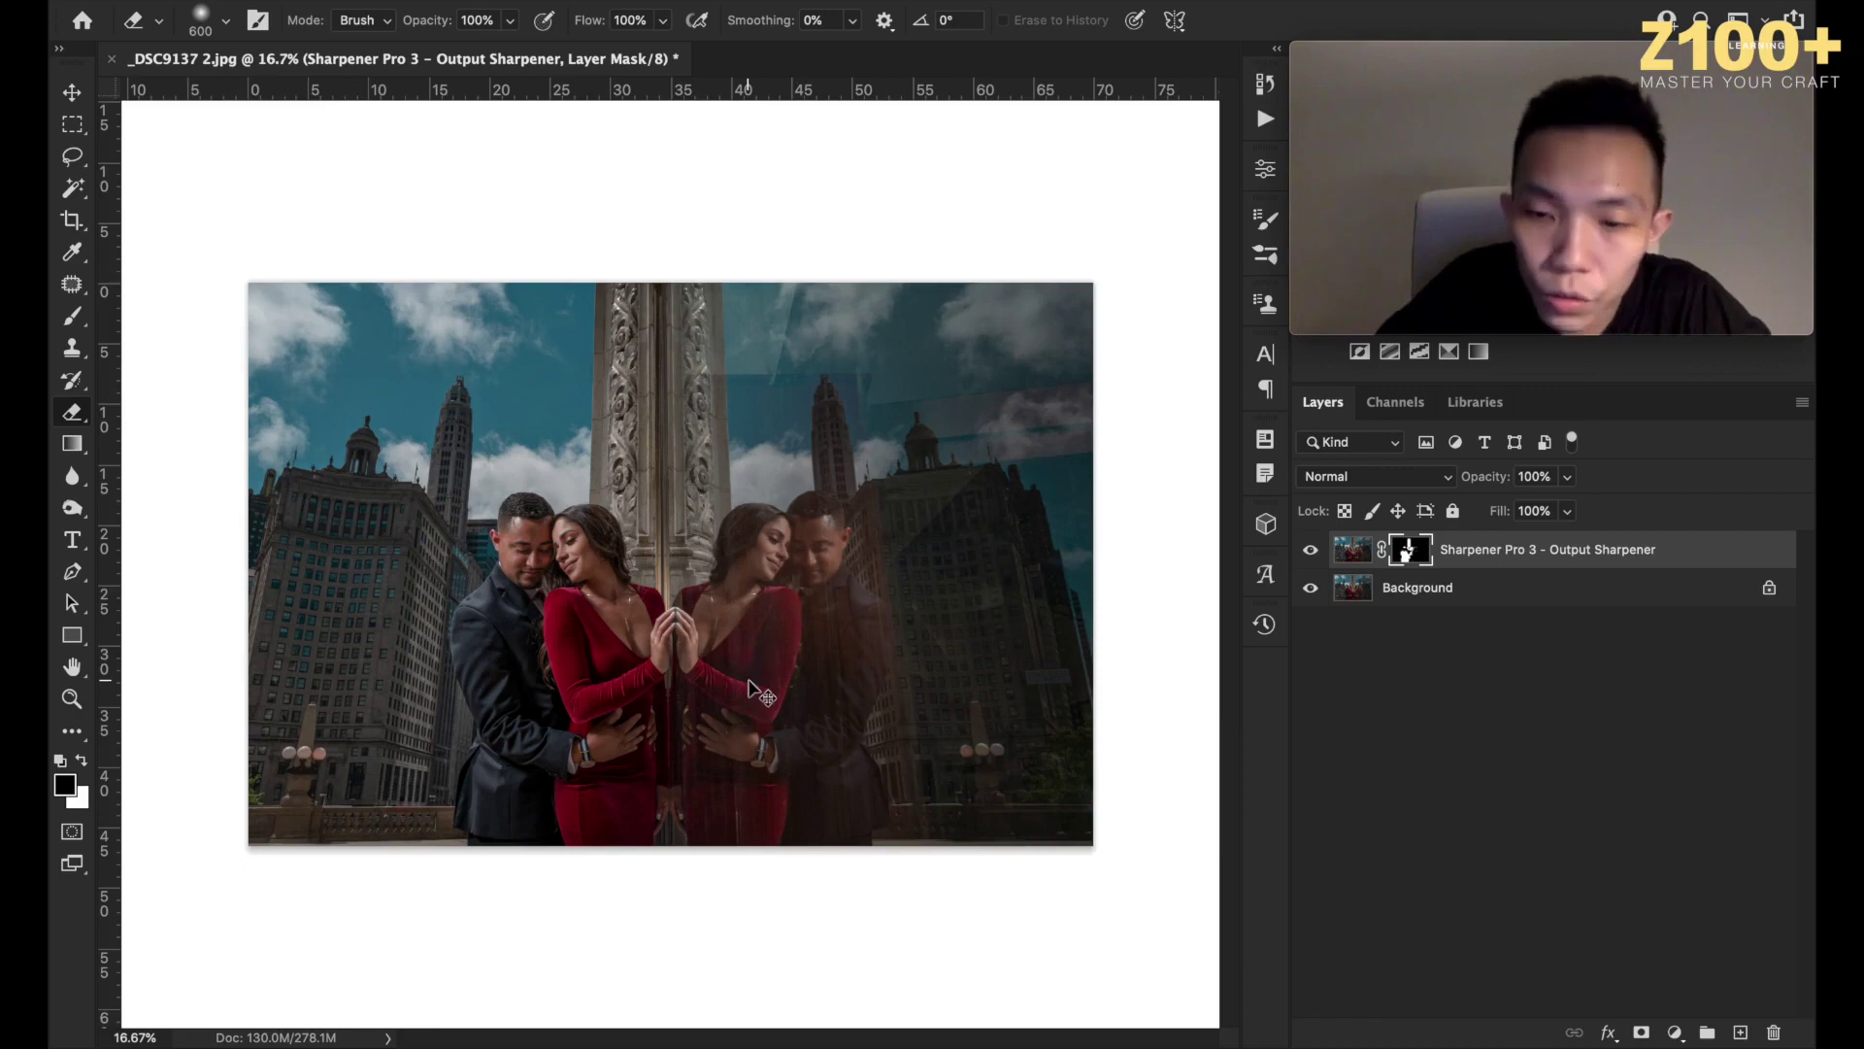
Examine the mask around the couple's faces at 50% zoom using the overlay and by toggling the mask.
key(ctrl+plus)
key(ctrl+plus)
key(ctrl+plus)
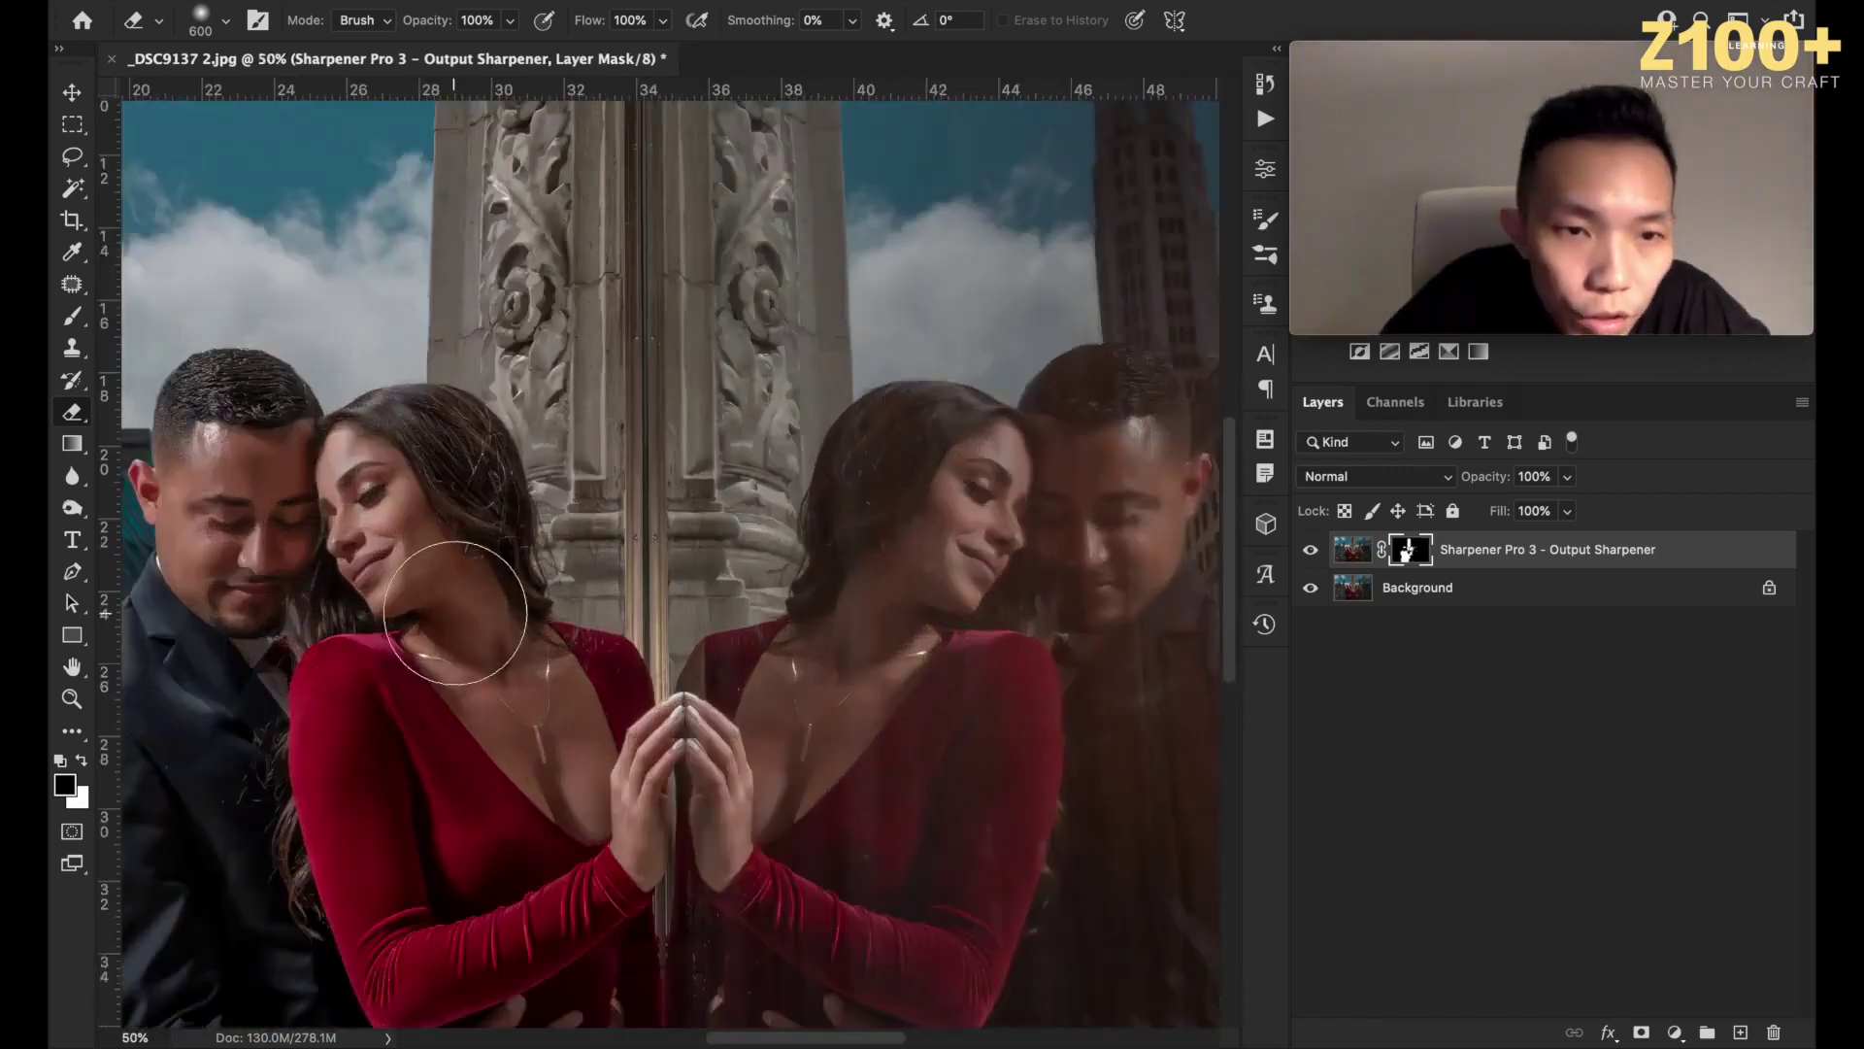
key(bracketleft)
key(bracketleft)
key(x)
key(backslash)
key(x)
key(bracketleft)
key(bracketleft)
key(bracketleft)
key(bracketleft)
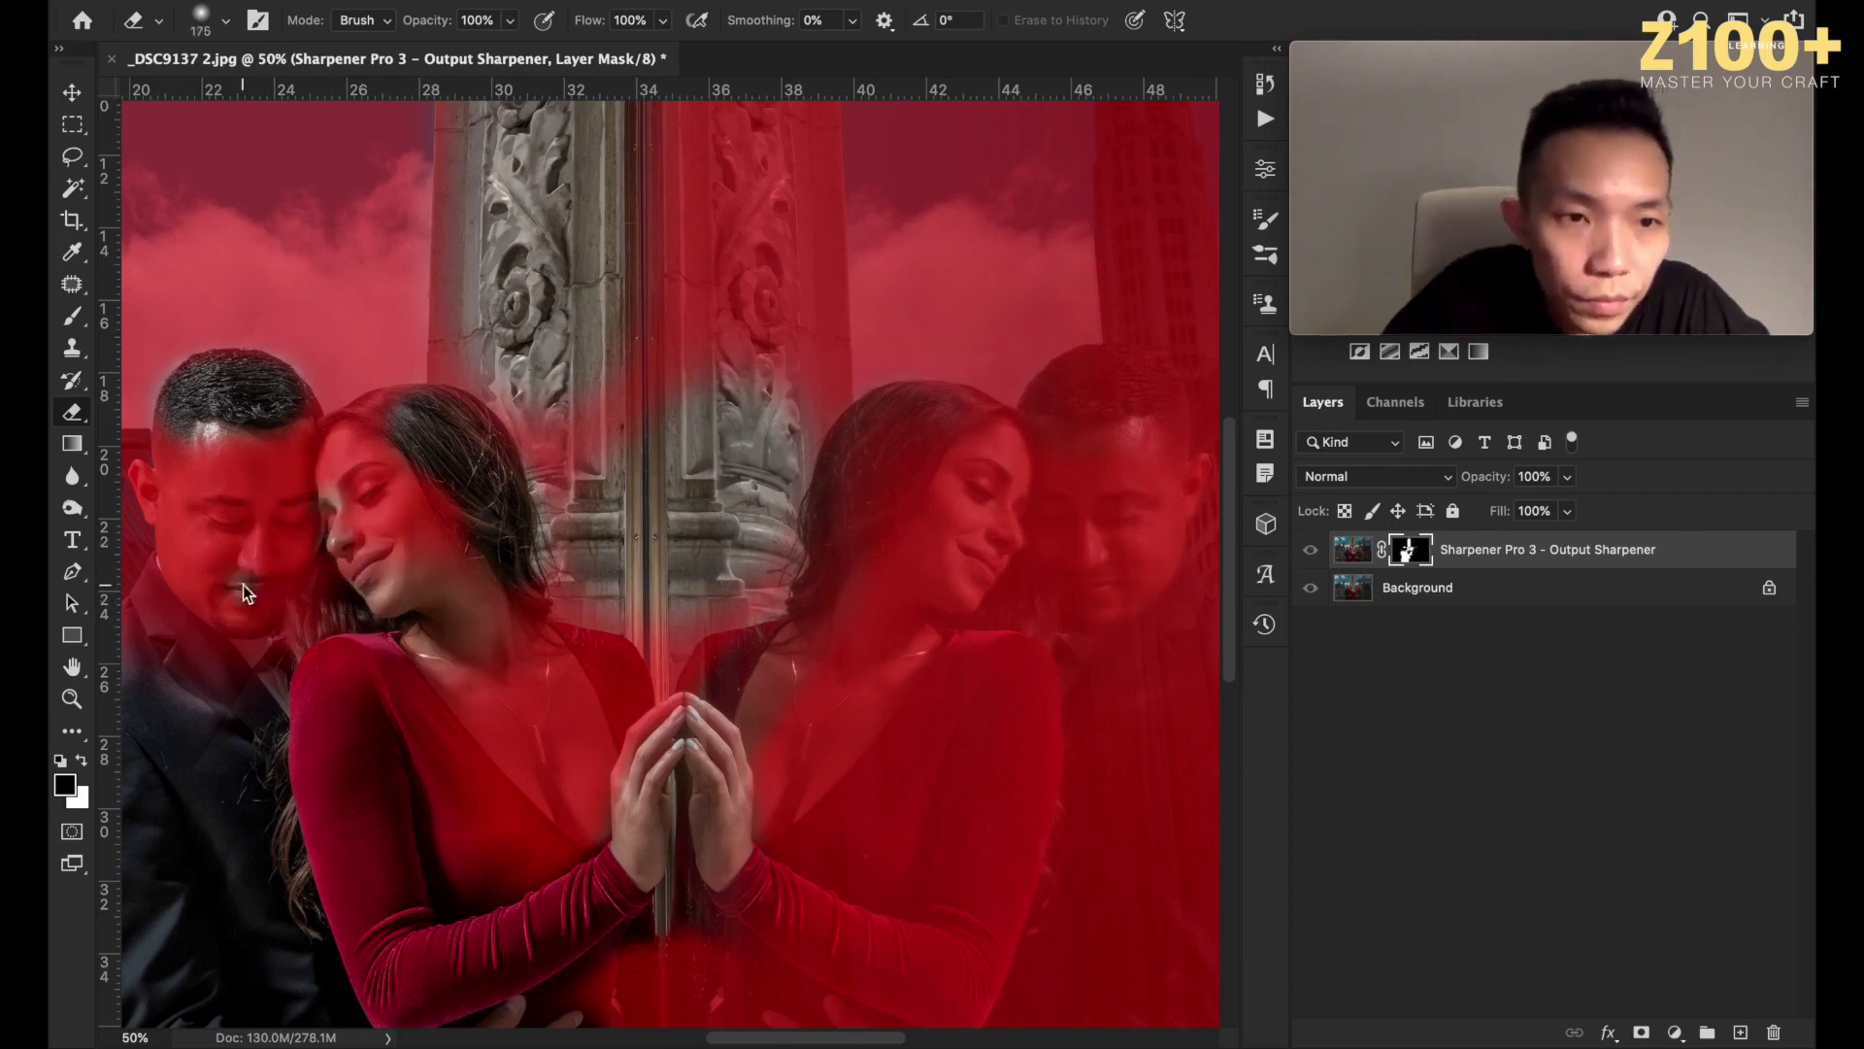
key(backslash)
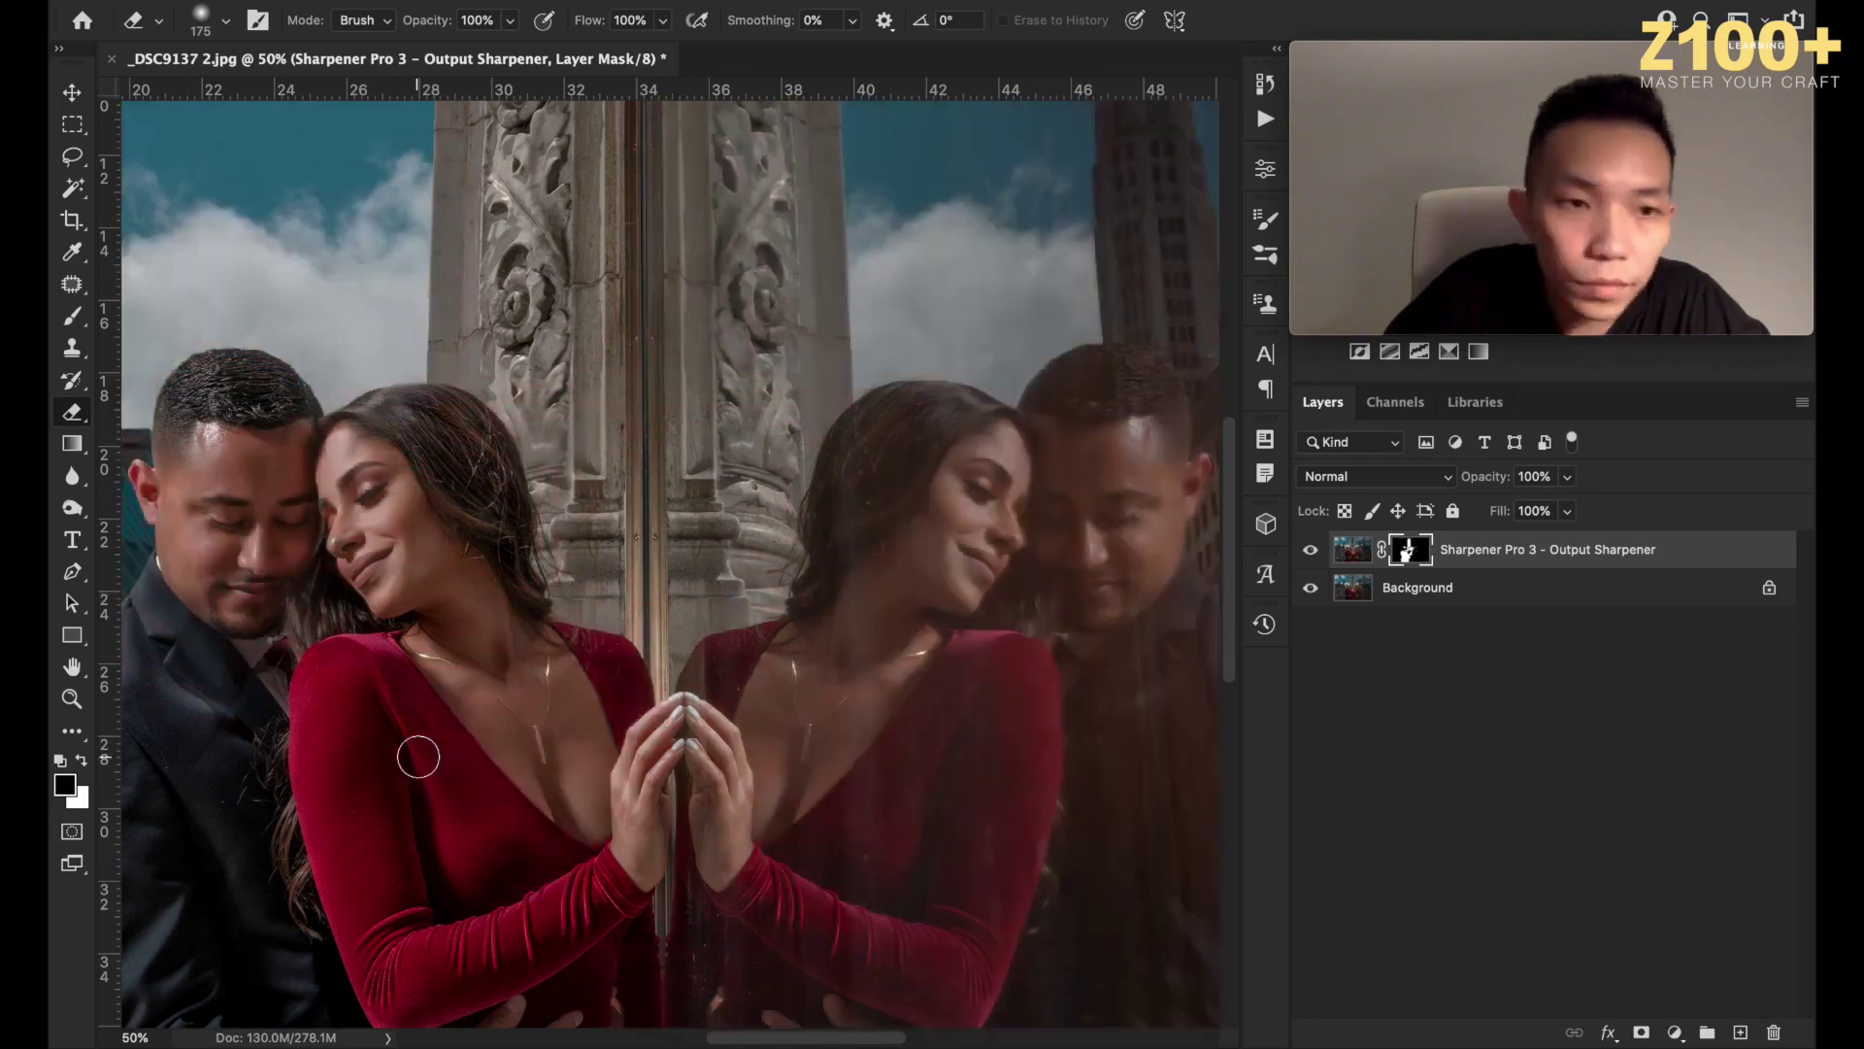
shift+click(1408, 551)
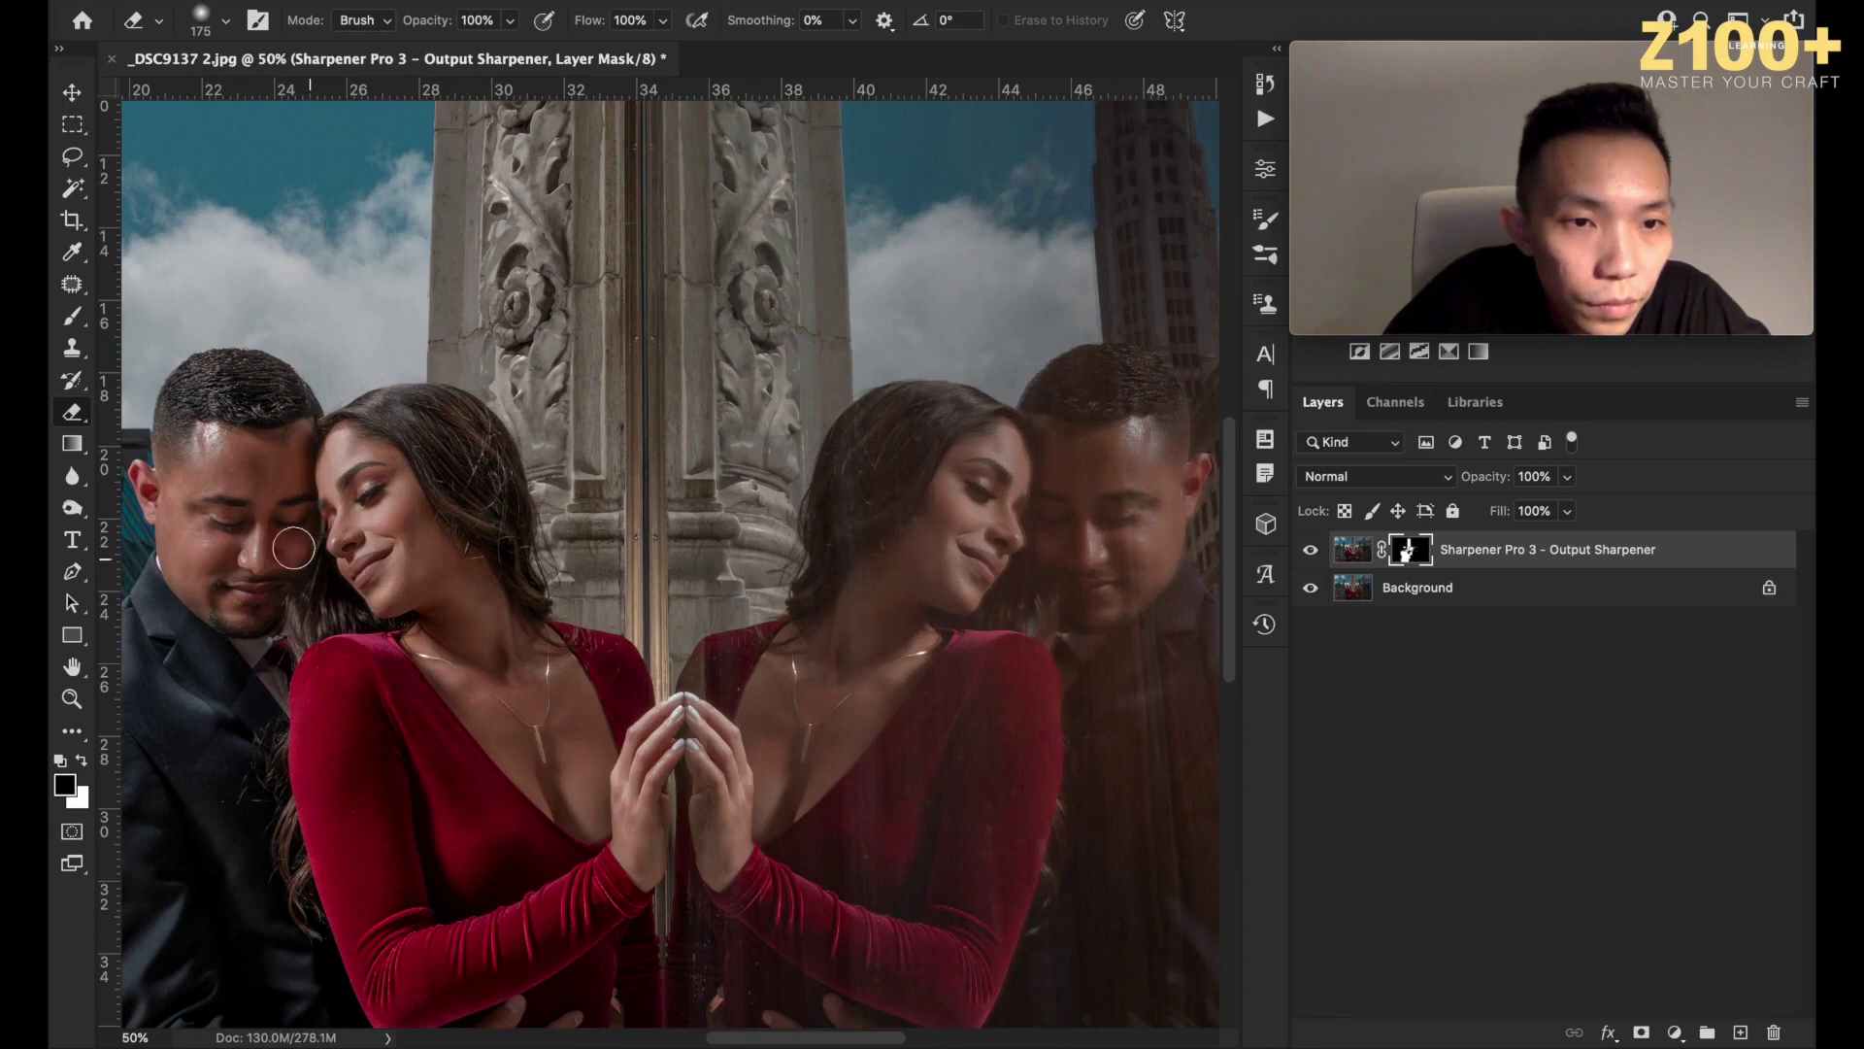
Partially reveal the structure on the man's face with a 500 px eraser at 50% opacity.
key(bracketright)
key(bracketright)
key(bracketright)
key(bracketright)
key(bracketright)
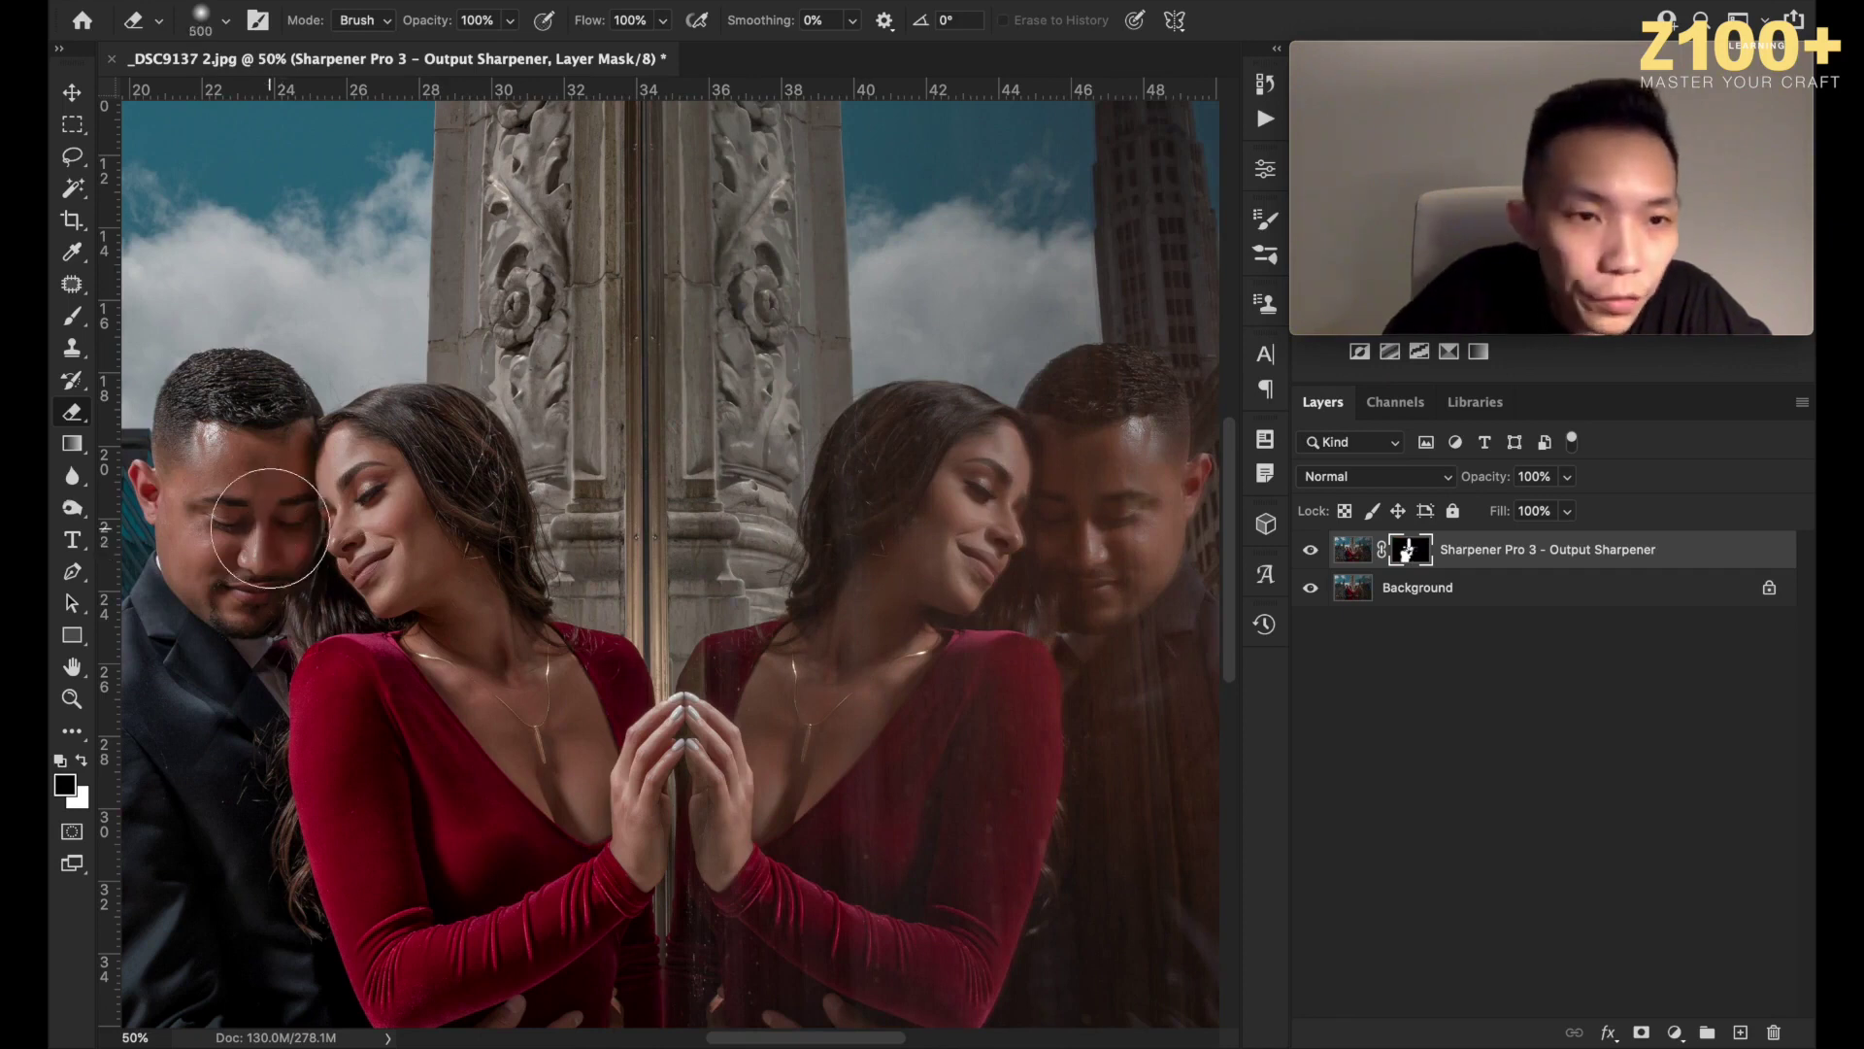
click(509, 21)
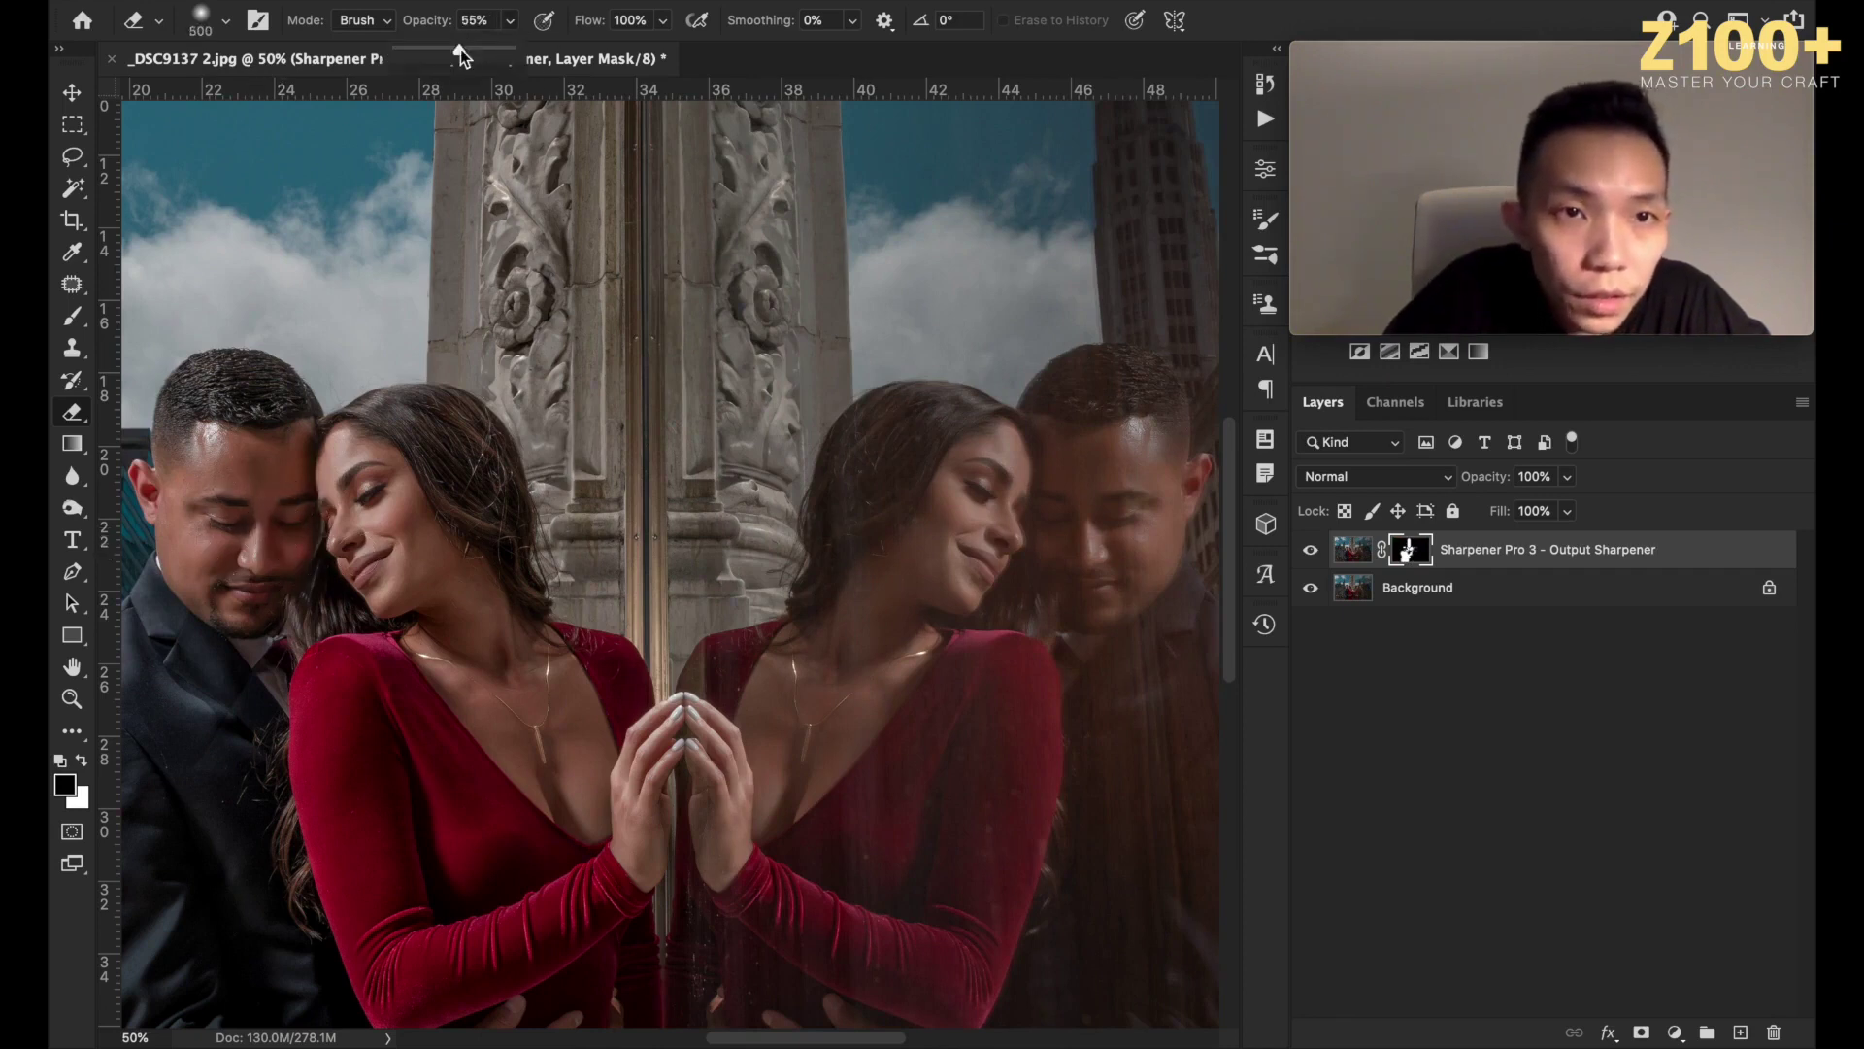
drag(461, 56, 455, 56)
mouse_move(229, 413)
mouse_down()
mouse_move(243, 591)
mouse_move(257, 494)
mouse_move(360, 504)
mouse_move(331, 535)
mouse_up()
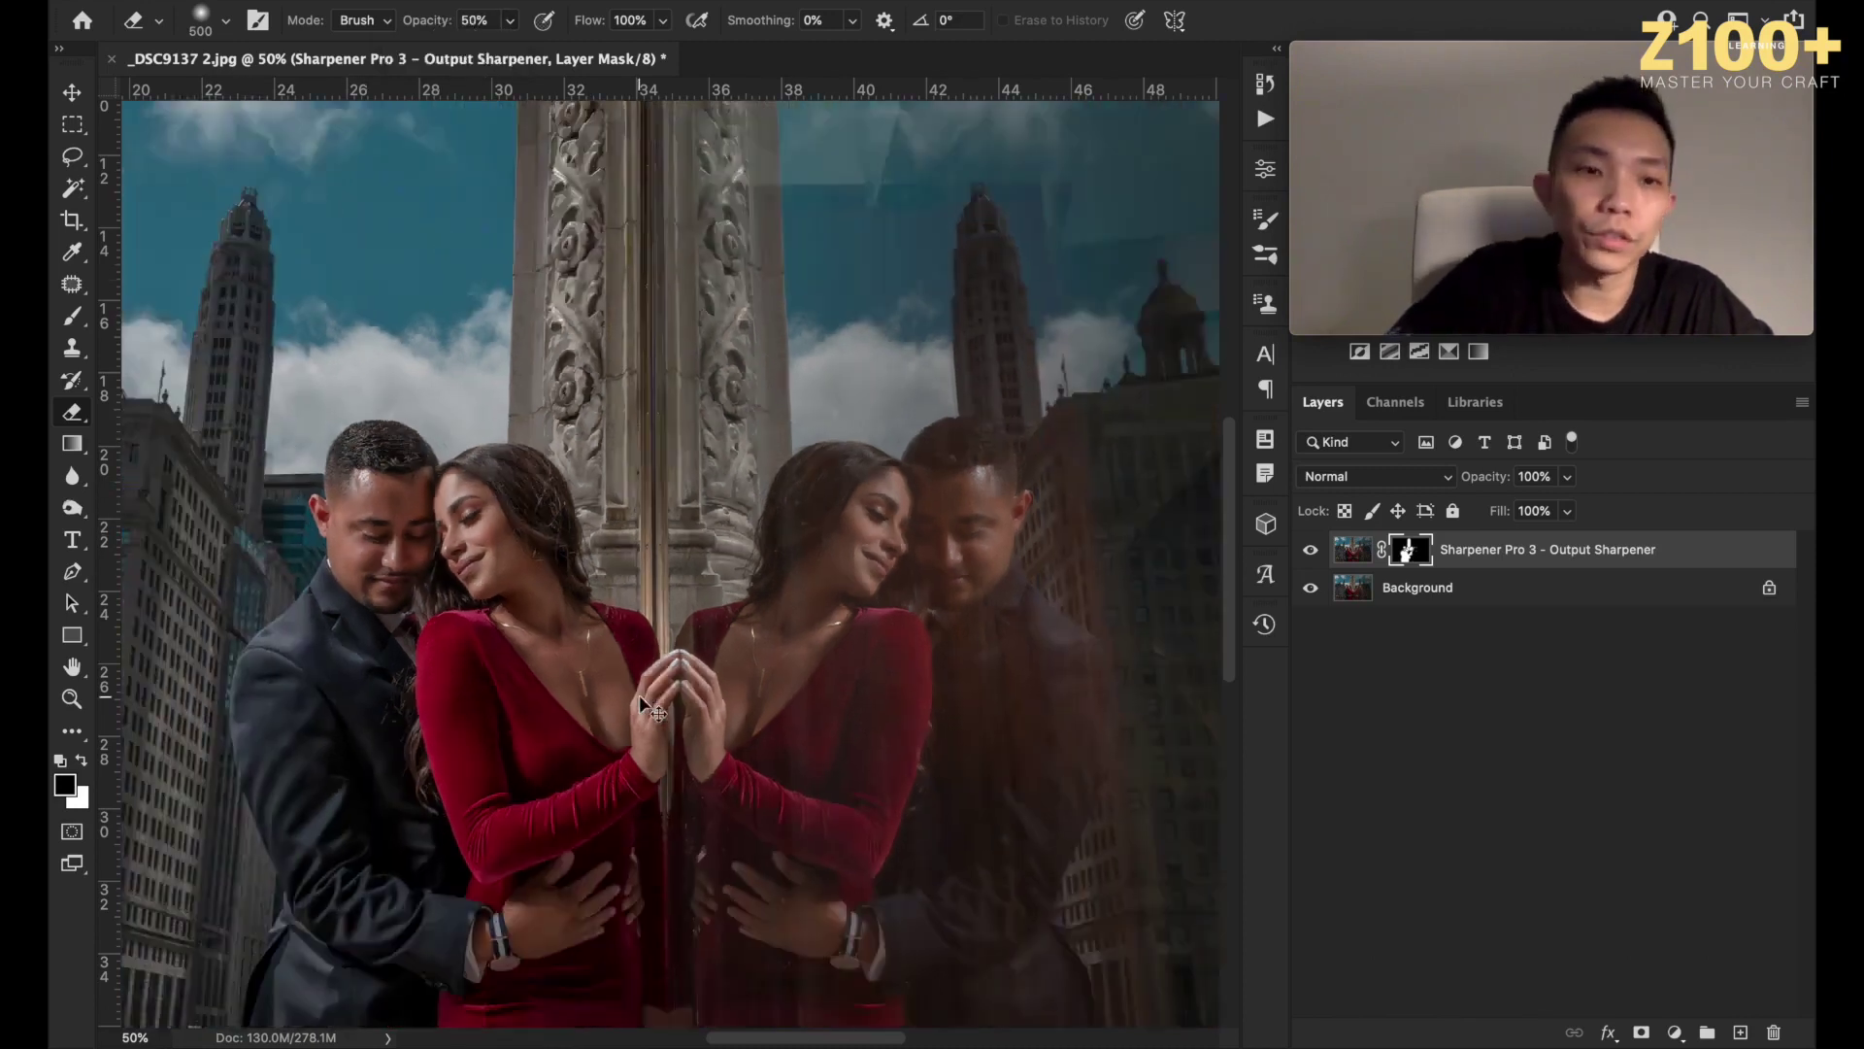
Review the whole image with the Output Sharpener layer hidden and shown.
key(ctrl+minus)
key(ctrl+minus)
key(ctrl+minus)
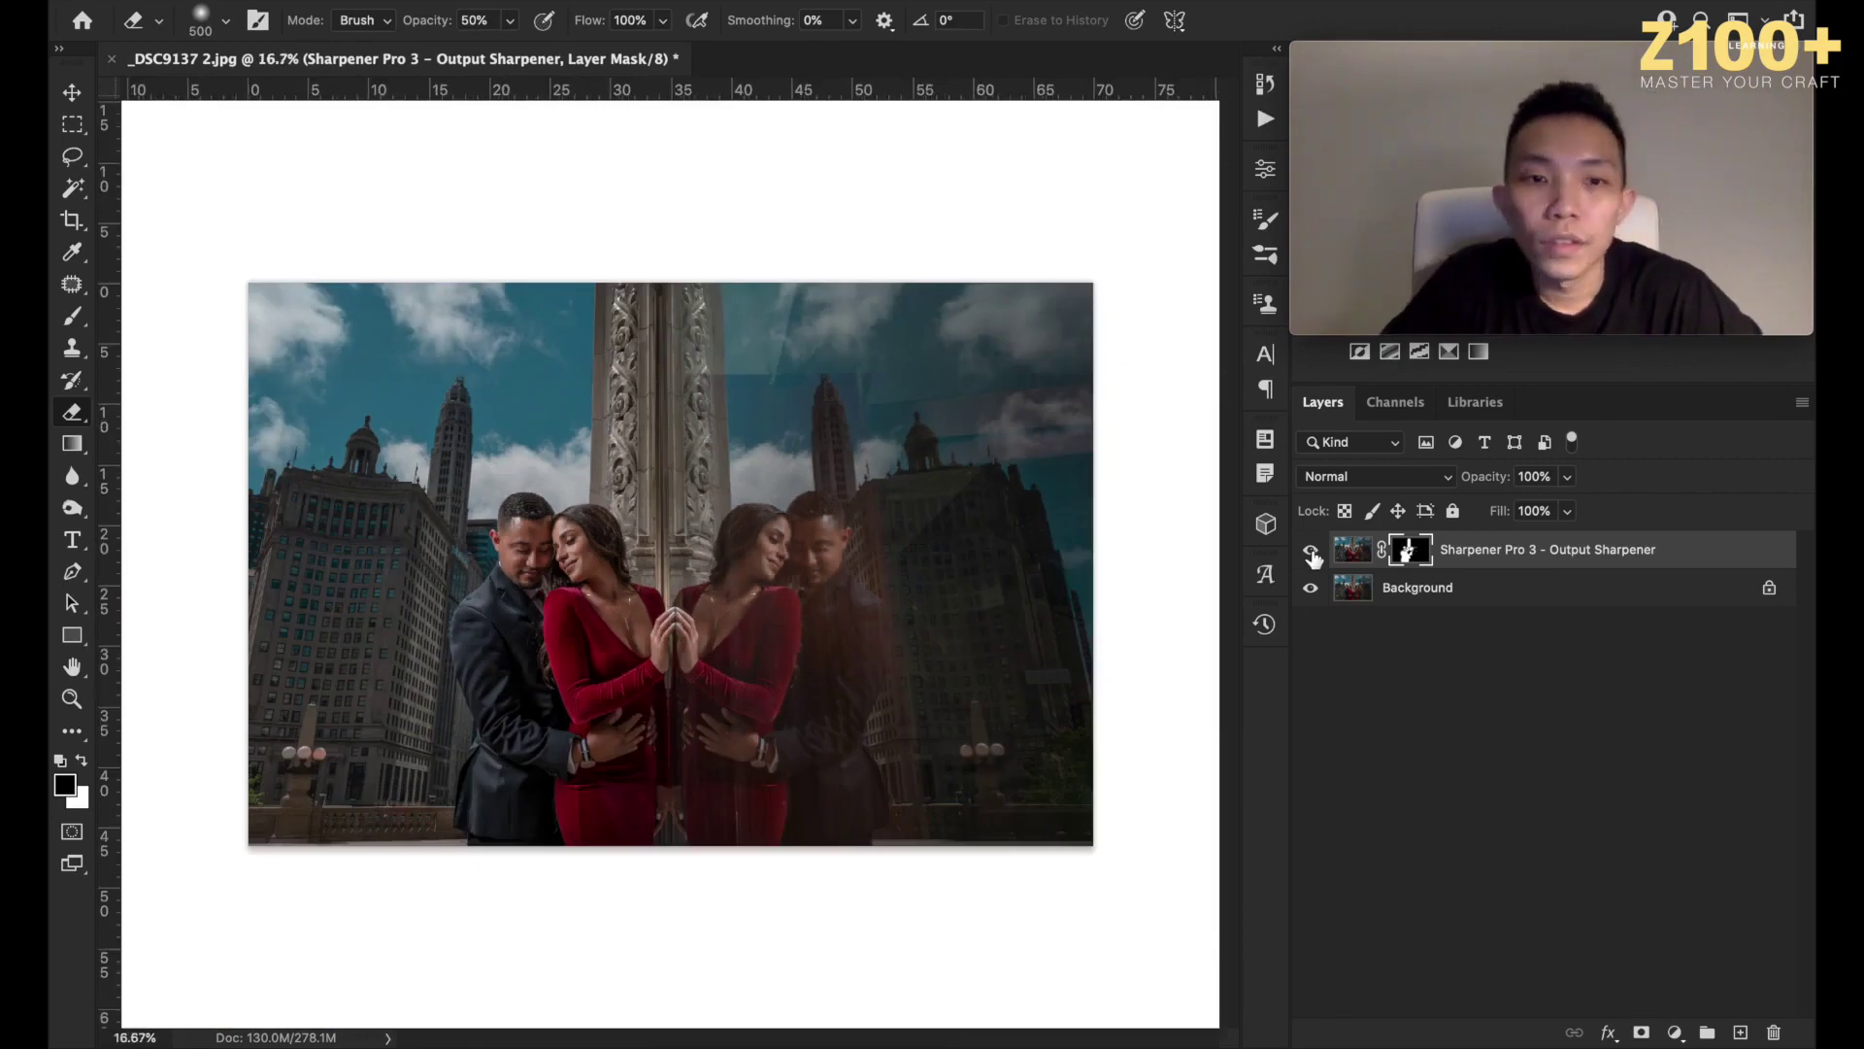
click(1310, 552)
click(1311, 552)
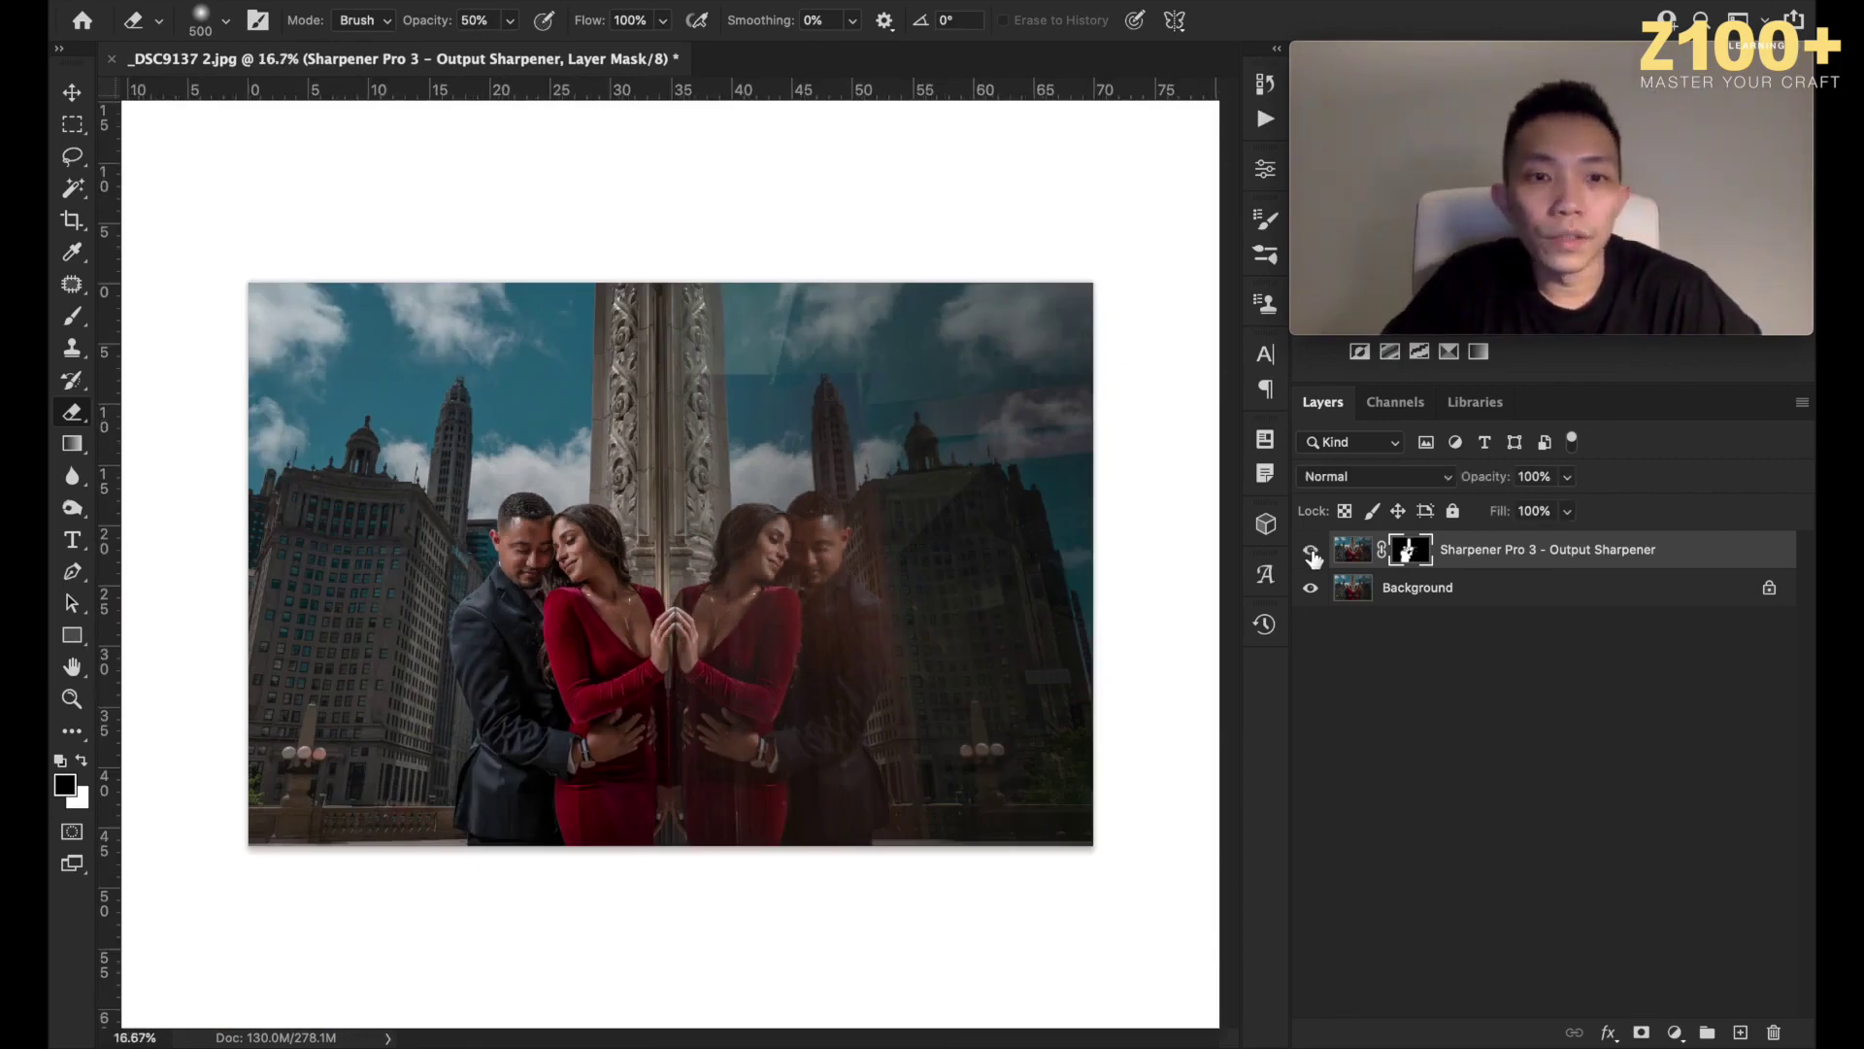
Merge the Output Sharpener layer with the Background layer and switch to the Move tool.
shift+click(1505, 579)
shift+click(1478, 588)
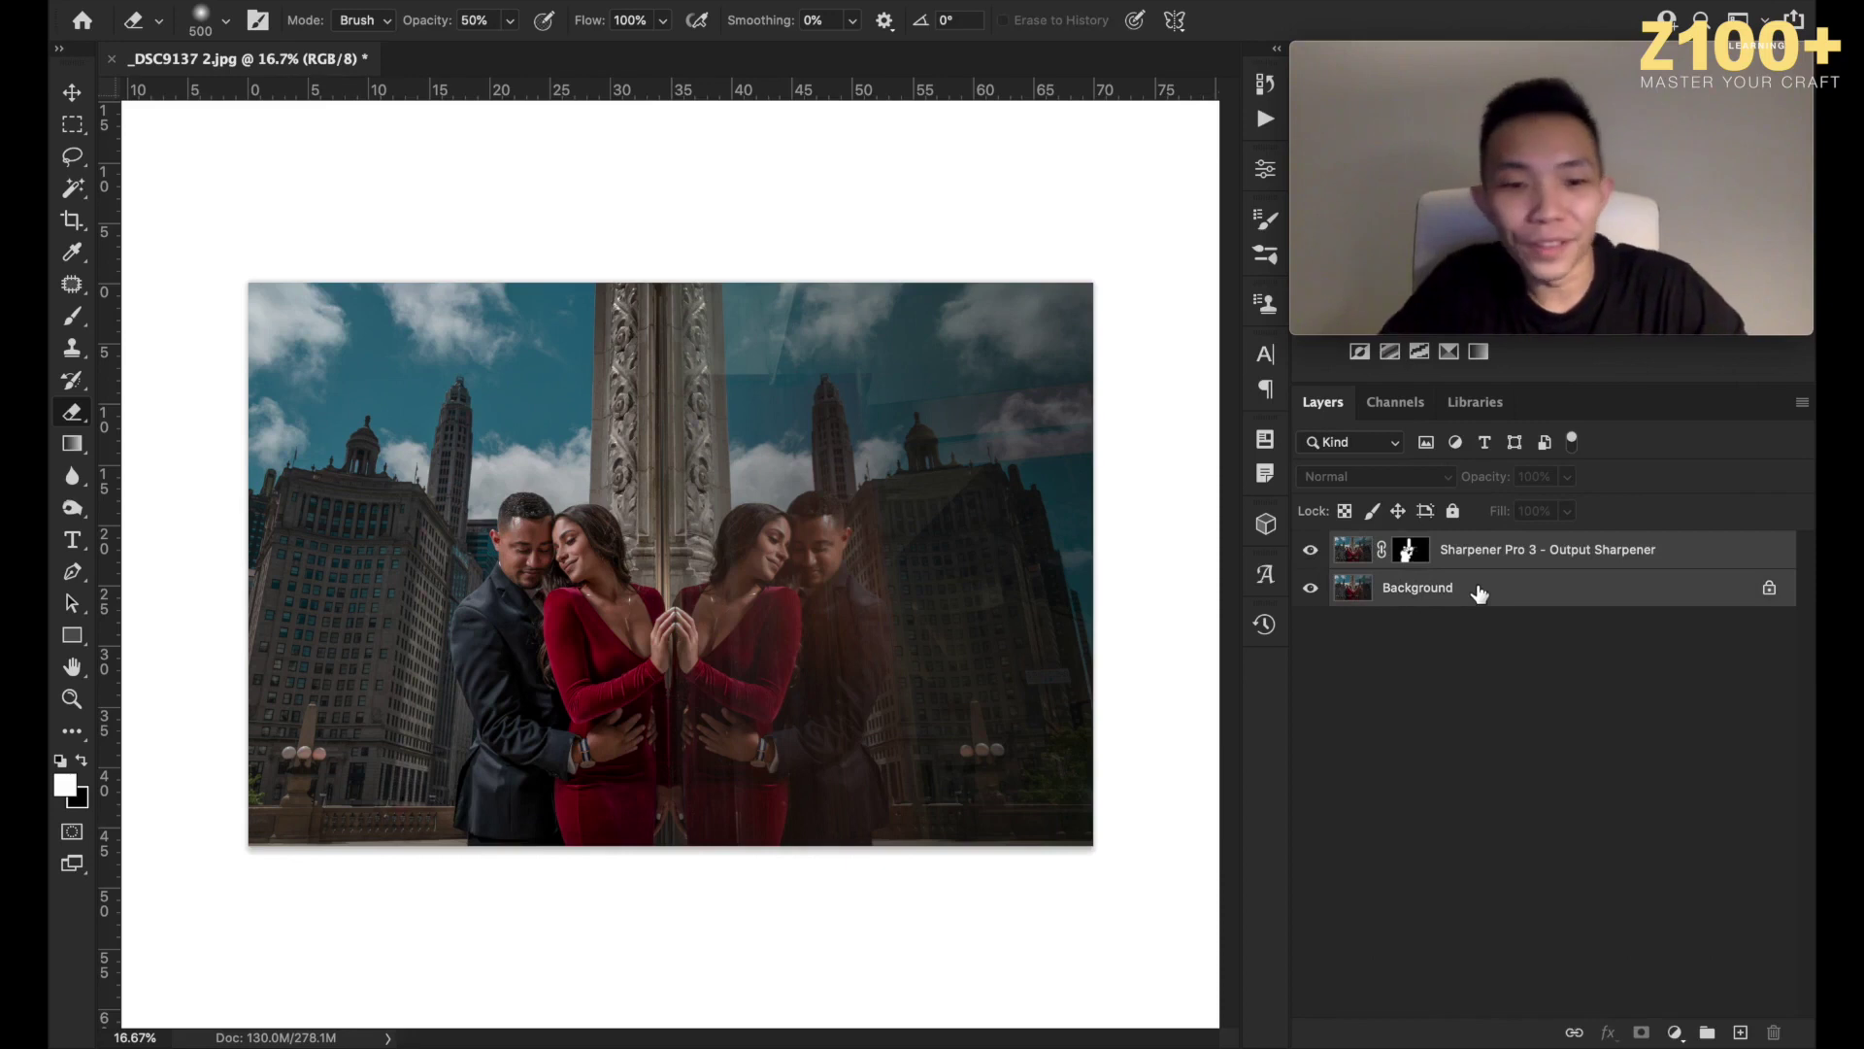
key(ctrl+e)
key(v)
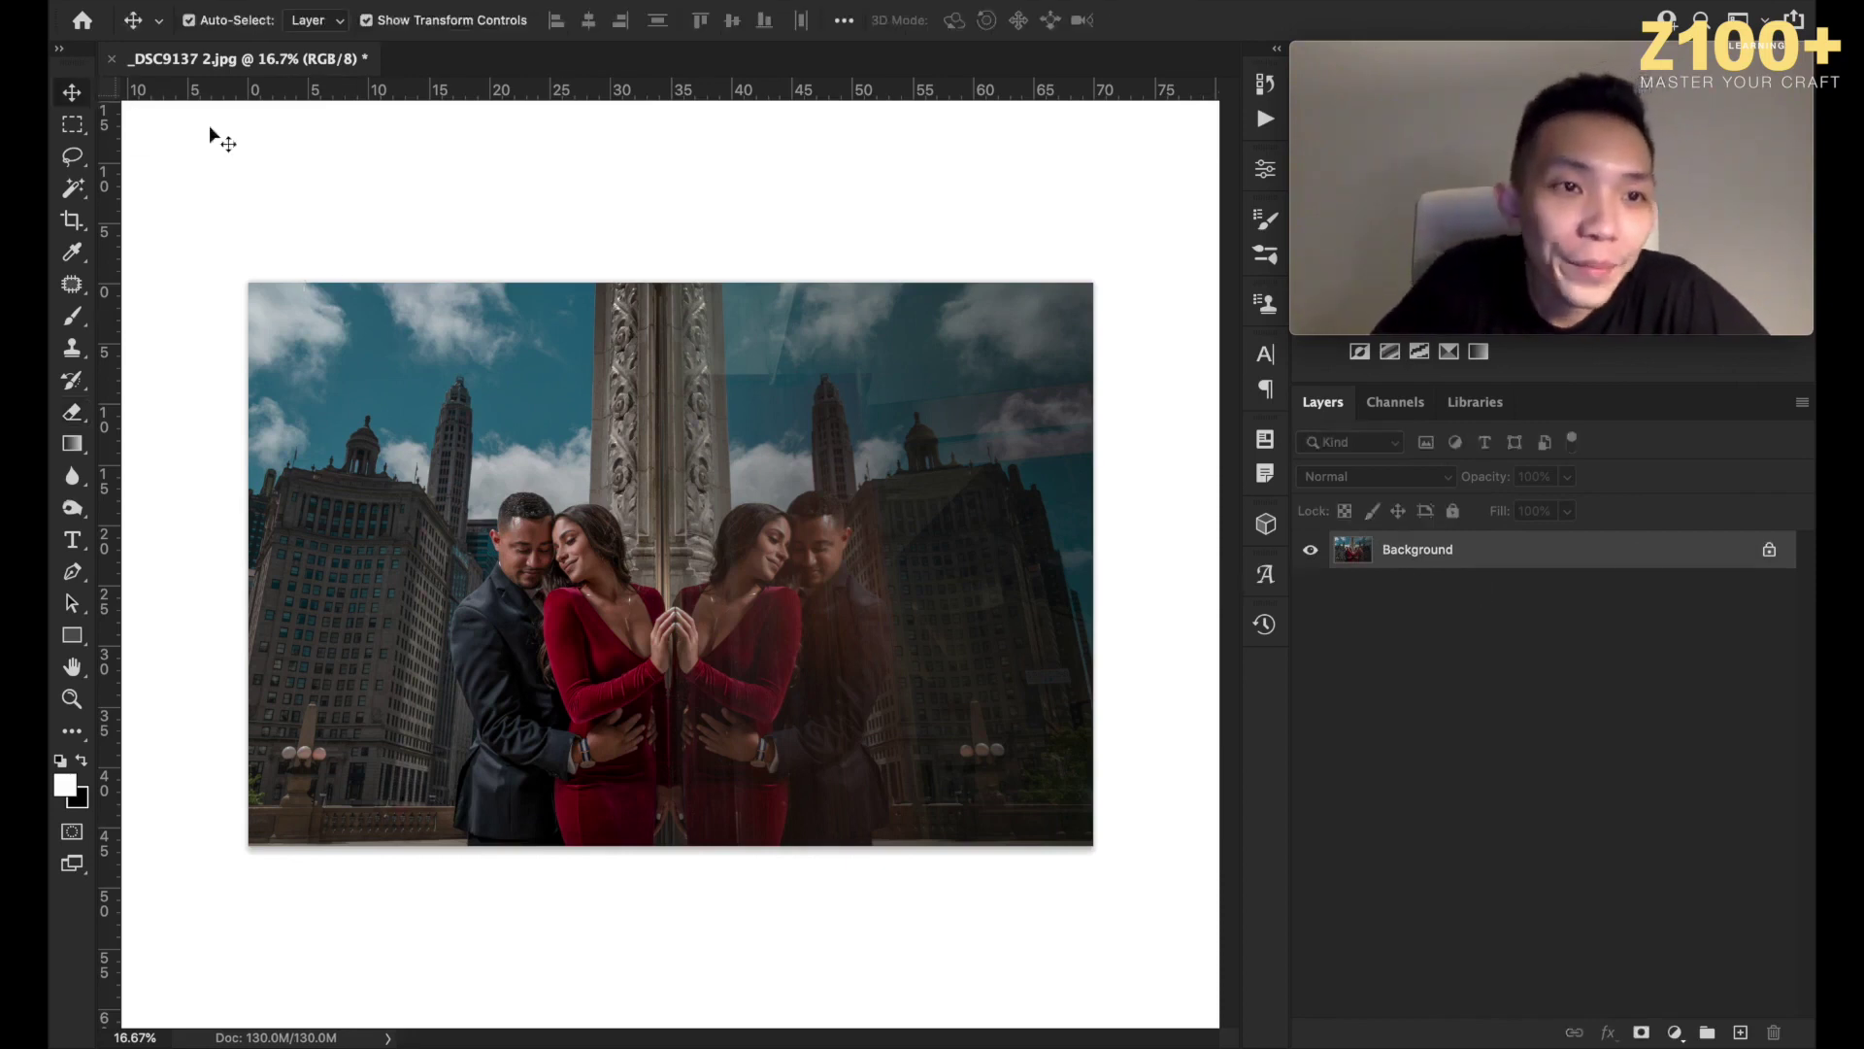
Add a Levels adjustment layer above the Background and set its white input level to 238.
click(1673, 1031)
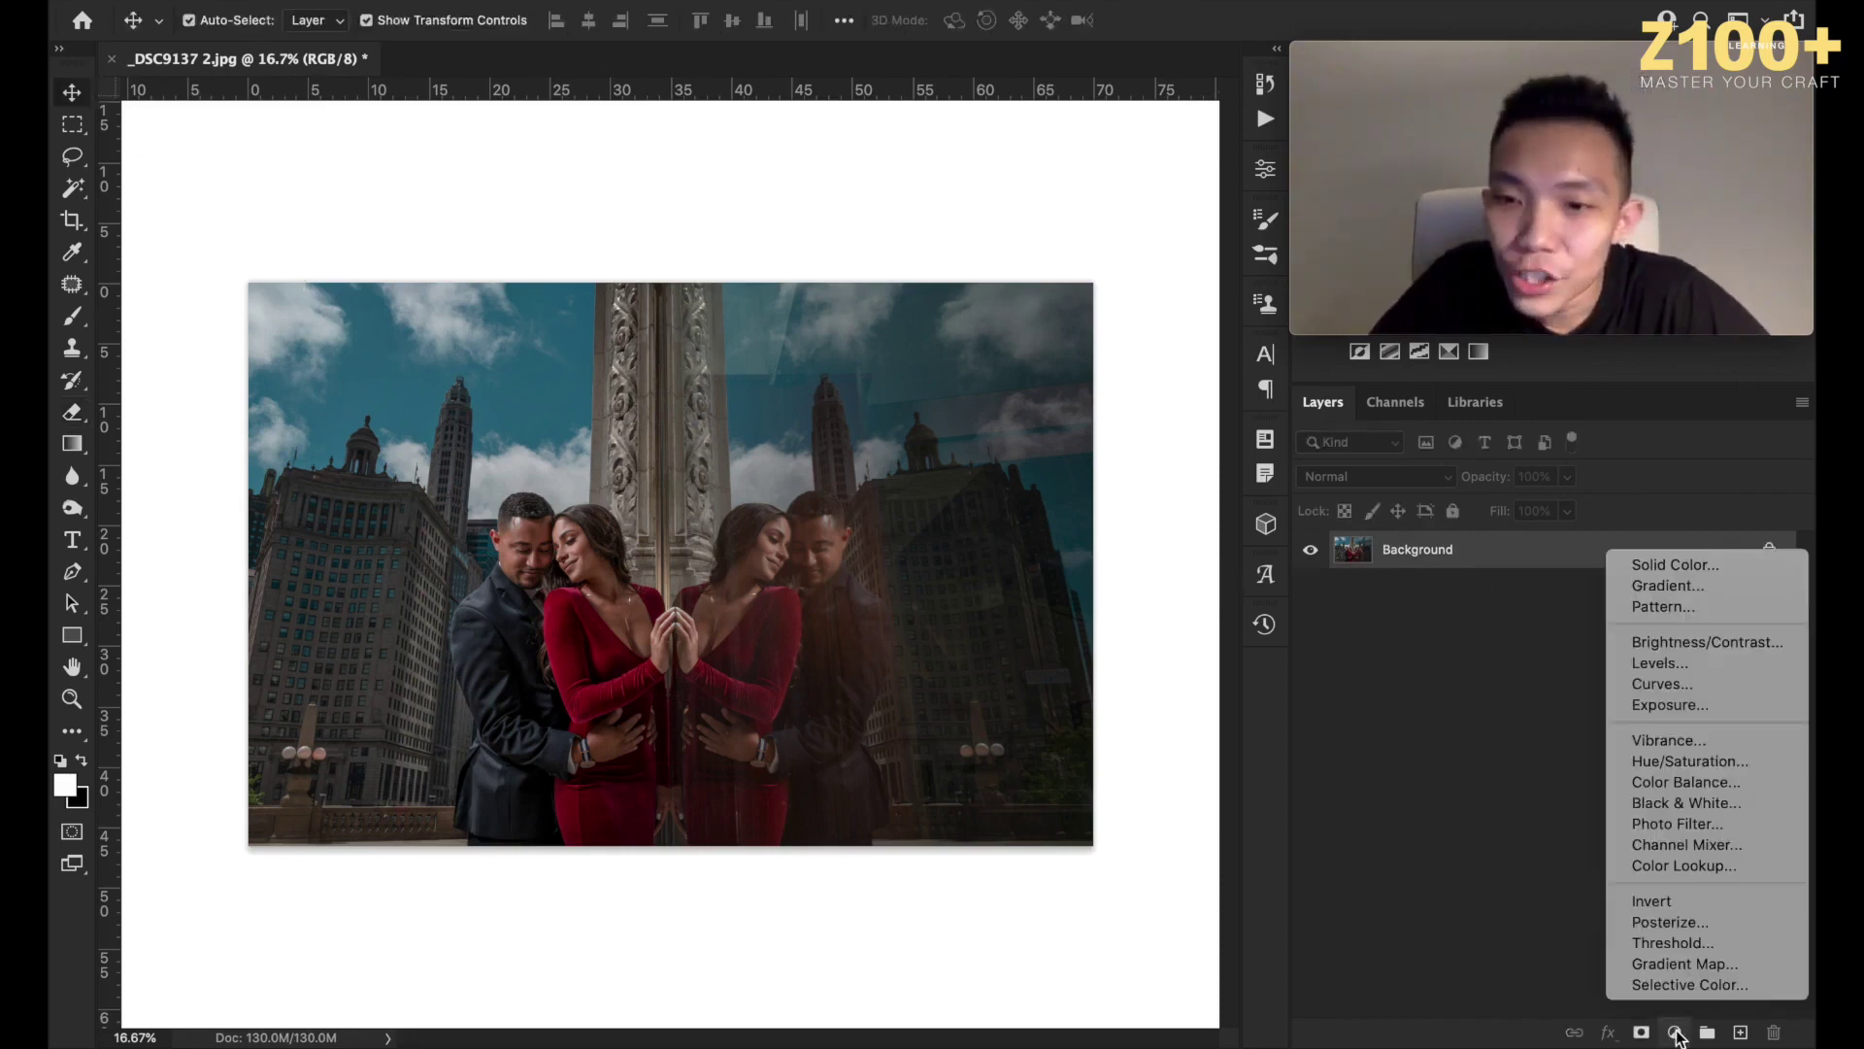
click(1675, 660)
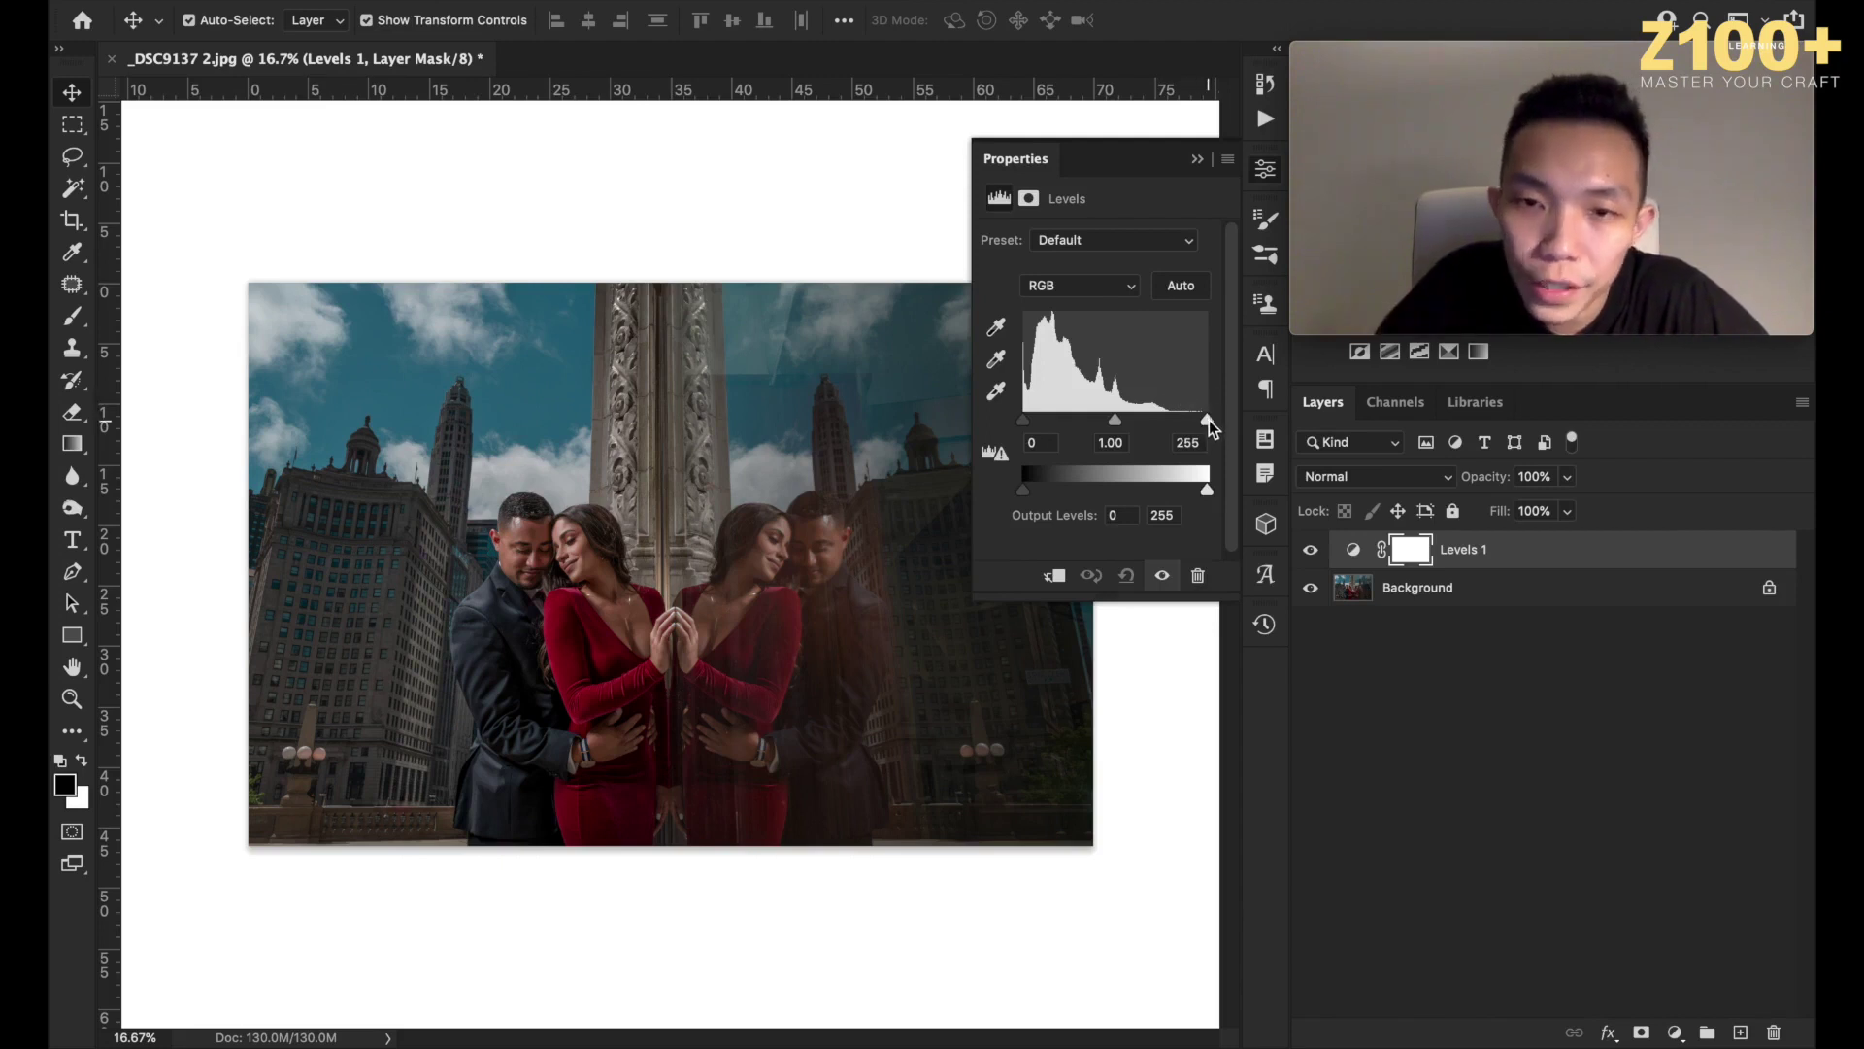
mouse_move(1204, 419)
mouse_down()
mouse_move(1132, 426)
mouse_move(1175, 419)
mouse_up()
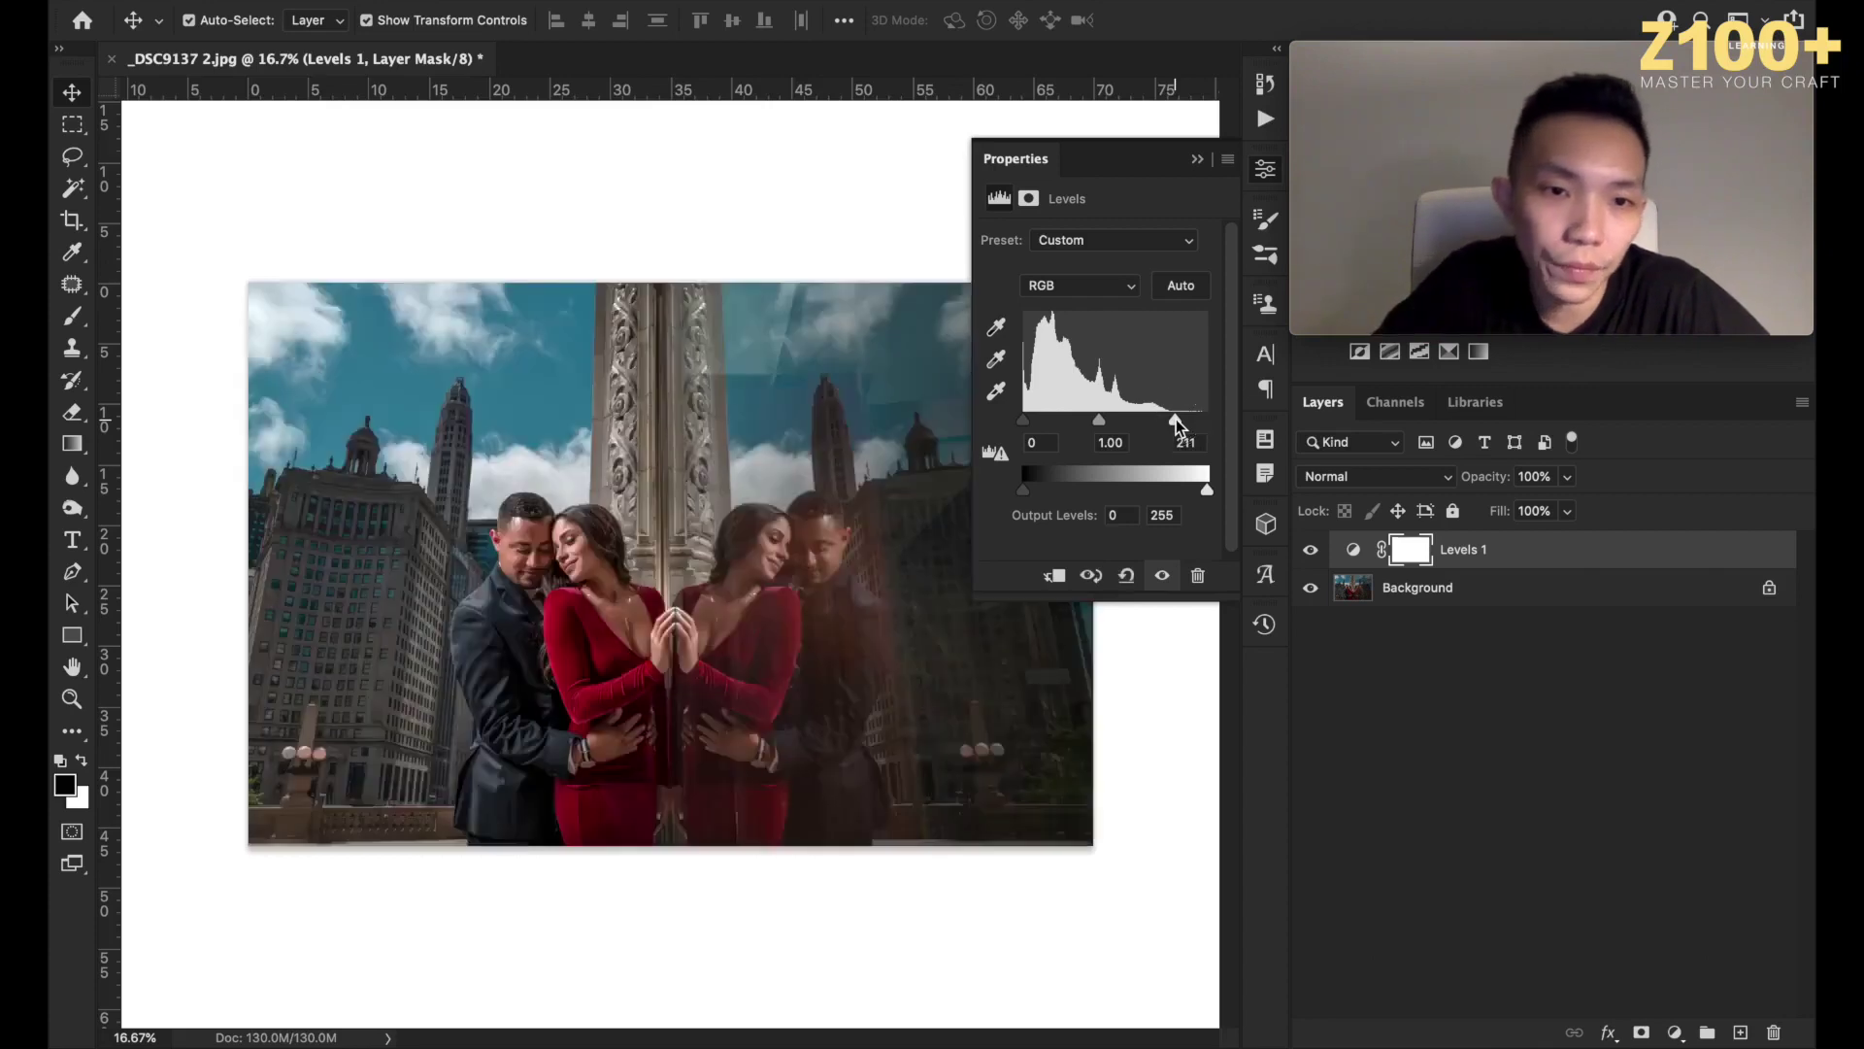
drag(1174, 419, 1196, 419)
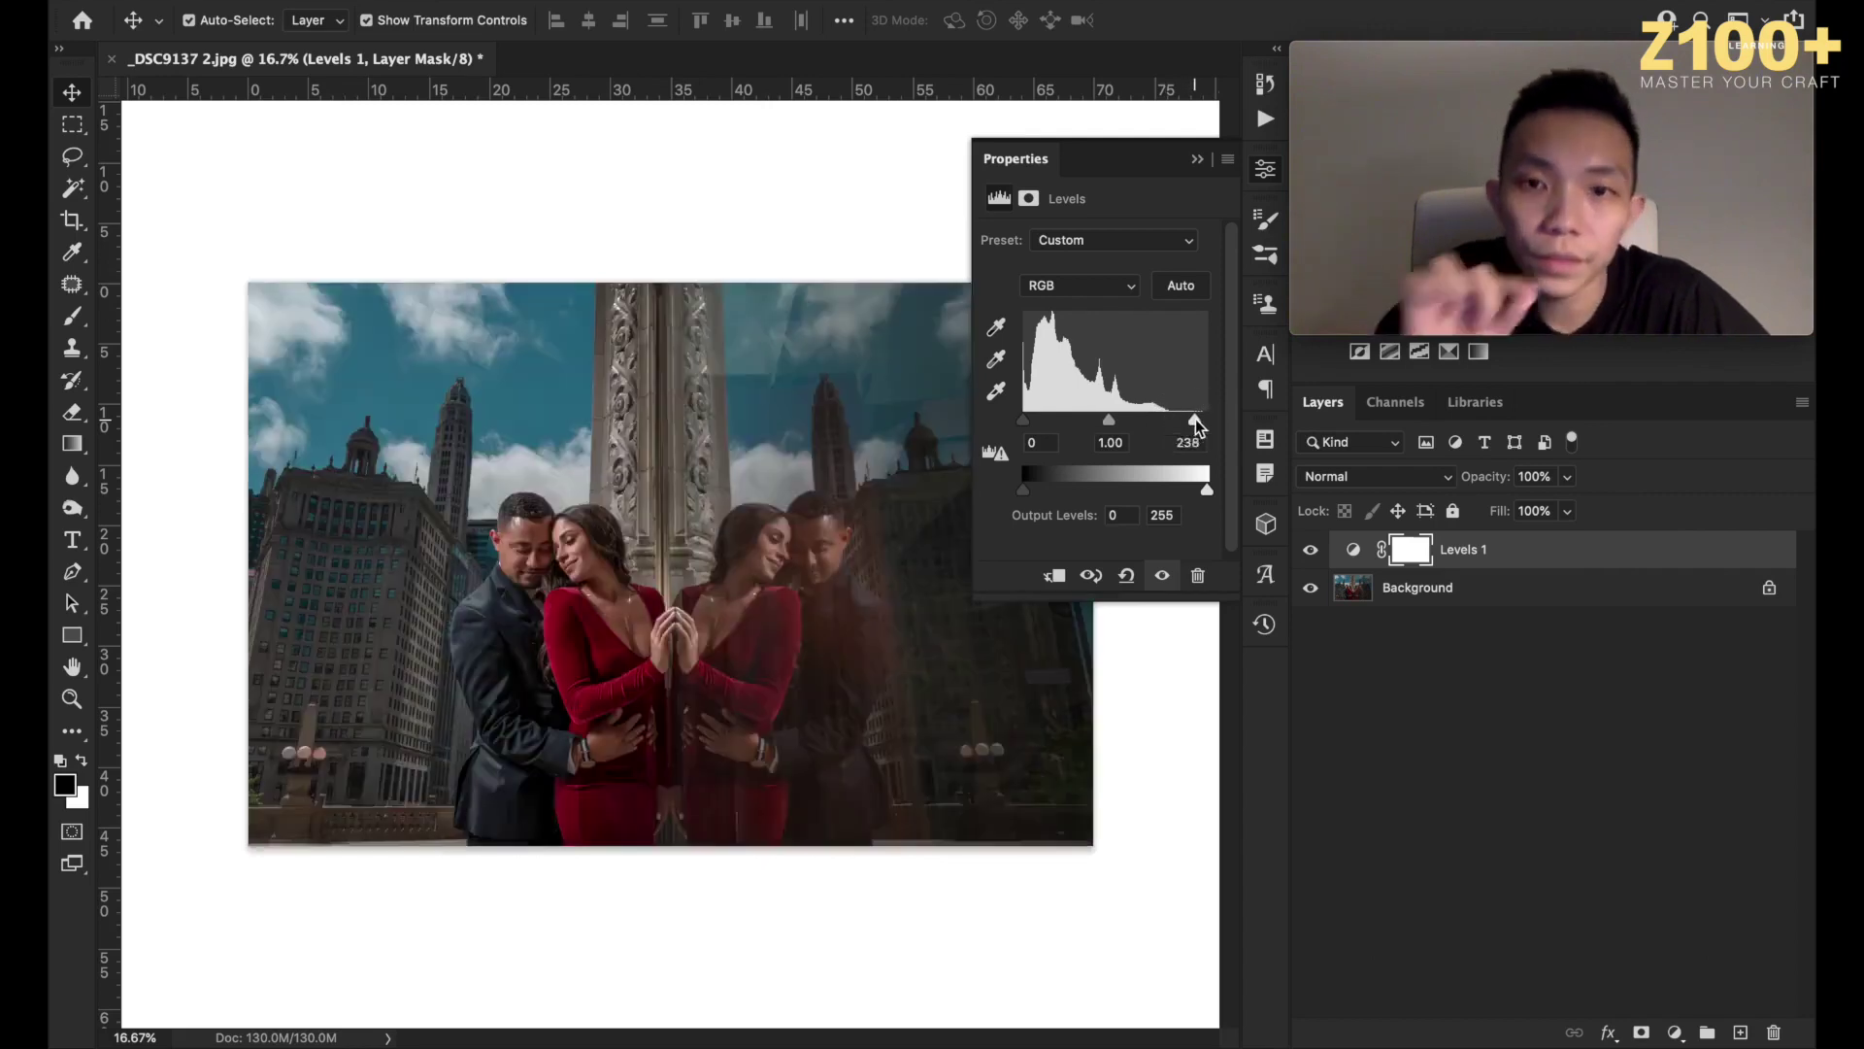
Compare the image with the Levels 1 layer hidden and shown, and put away its settings.
click(1312, 550)
click(1312, 549)
click(1312, 549)
click(1313, 550)
click(1312, 550)
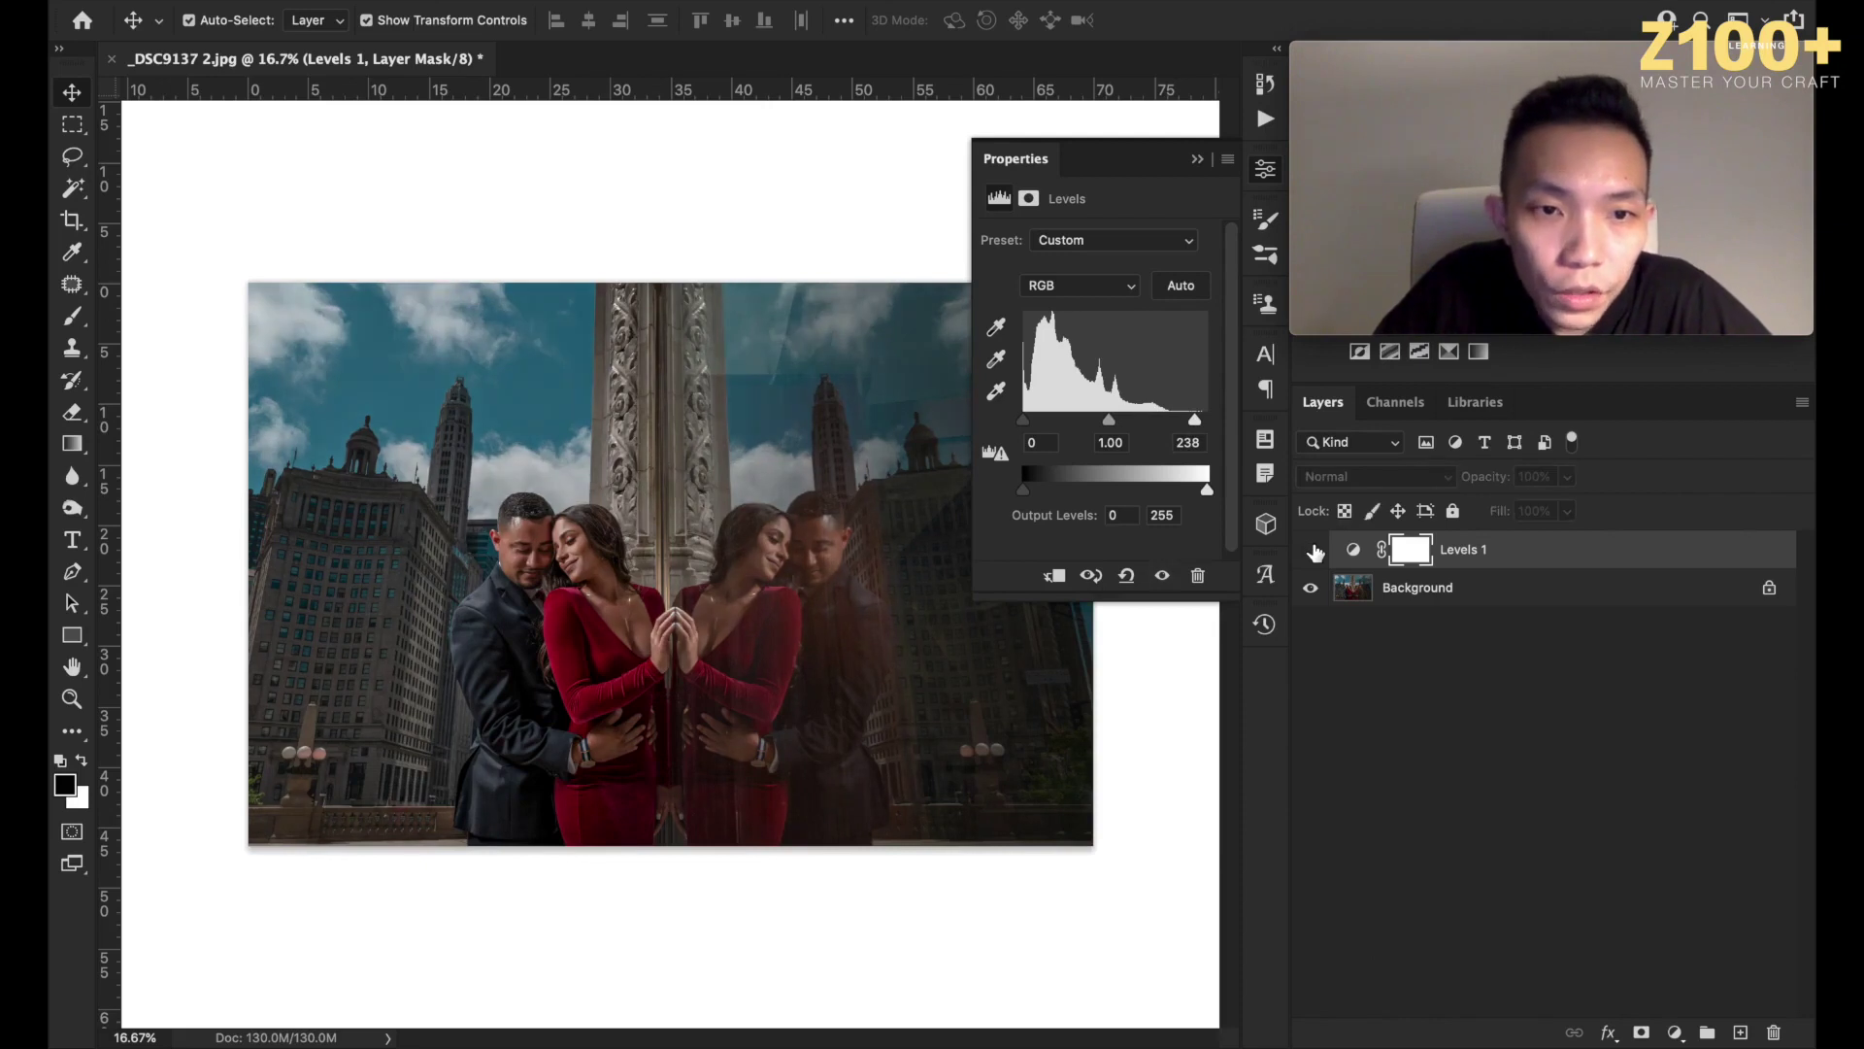
click(1266, 172)
click(1303, 555)
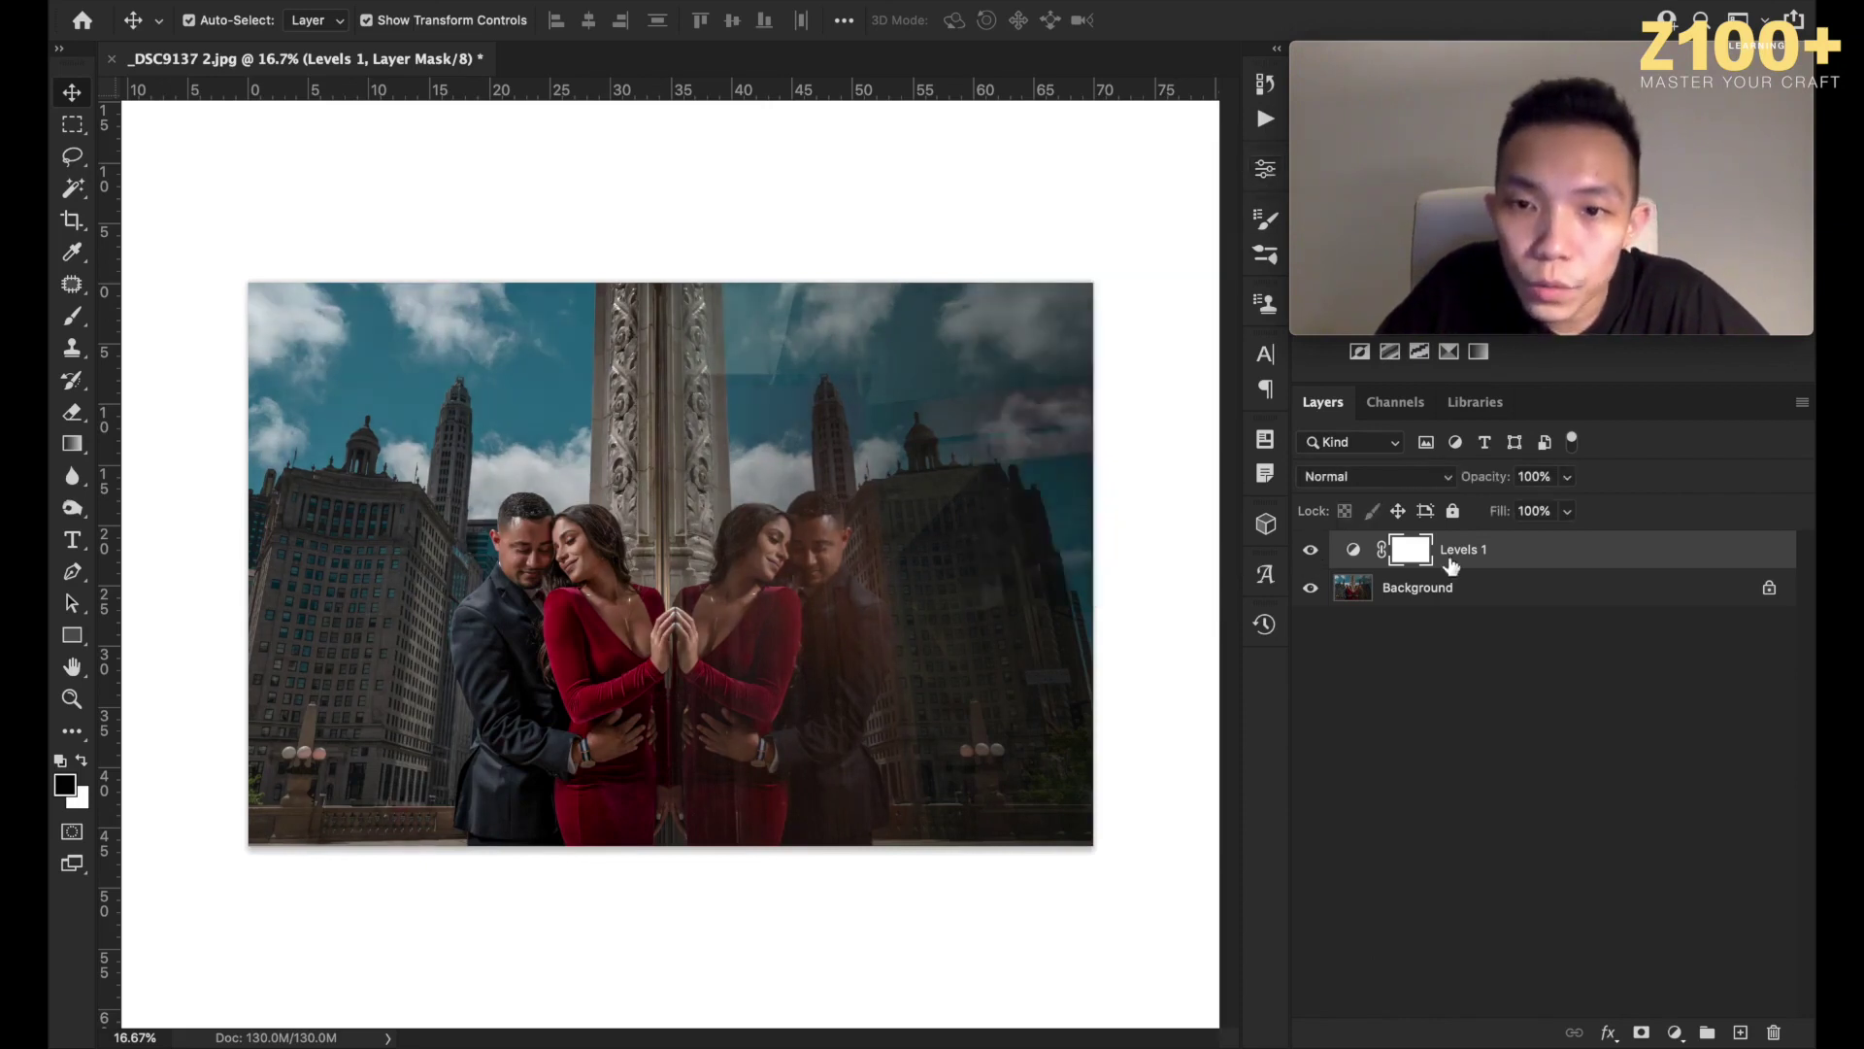
Invert the Levels 1 mask to black and reveal the brightening over the real couple with the eraser at 100% opacity.
key(ctrl+i)
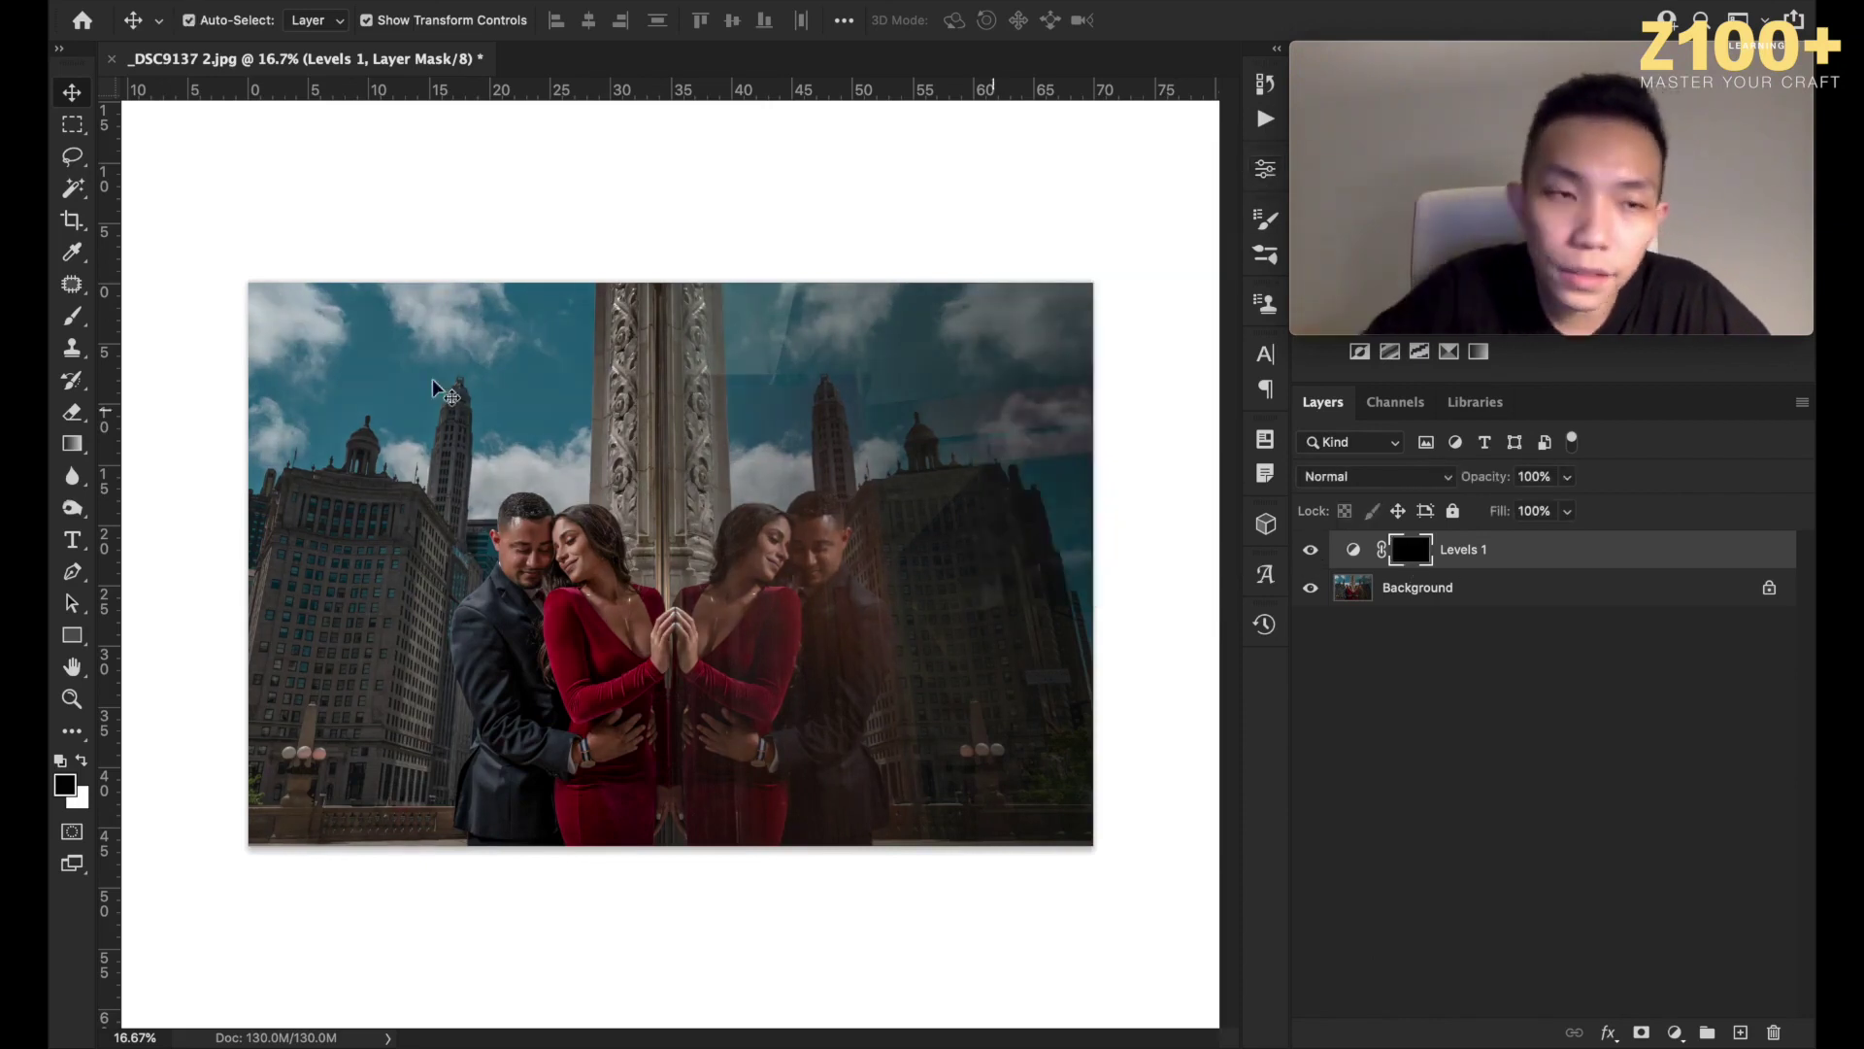
key(e)
key(backslash)
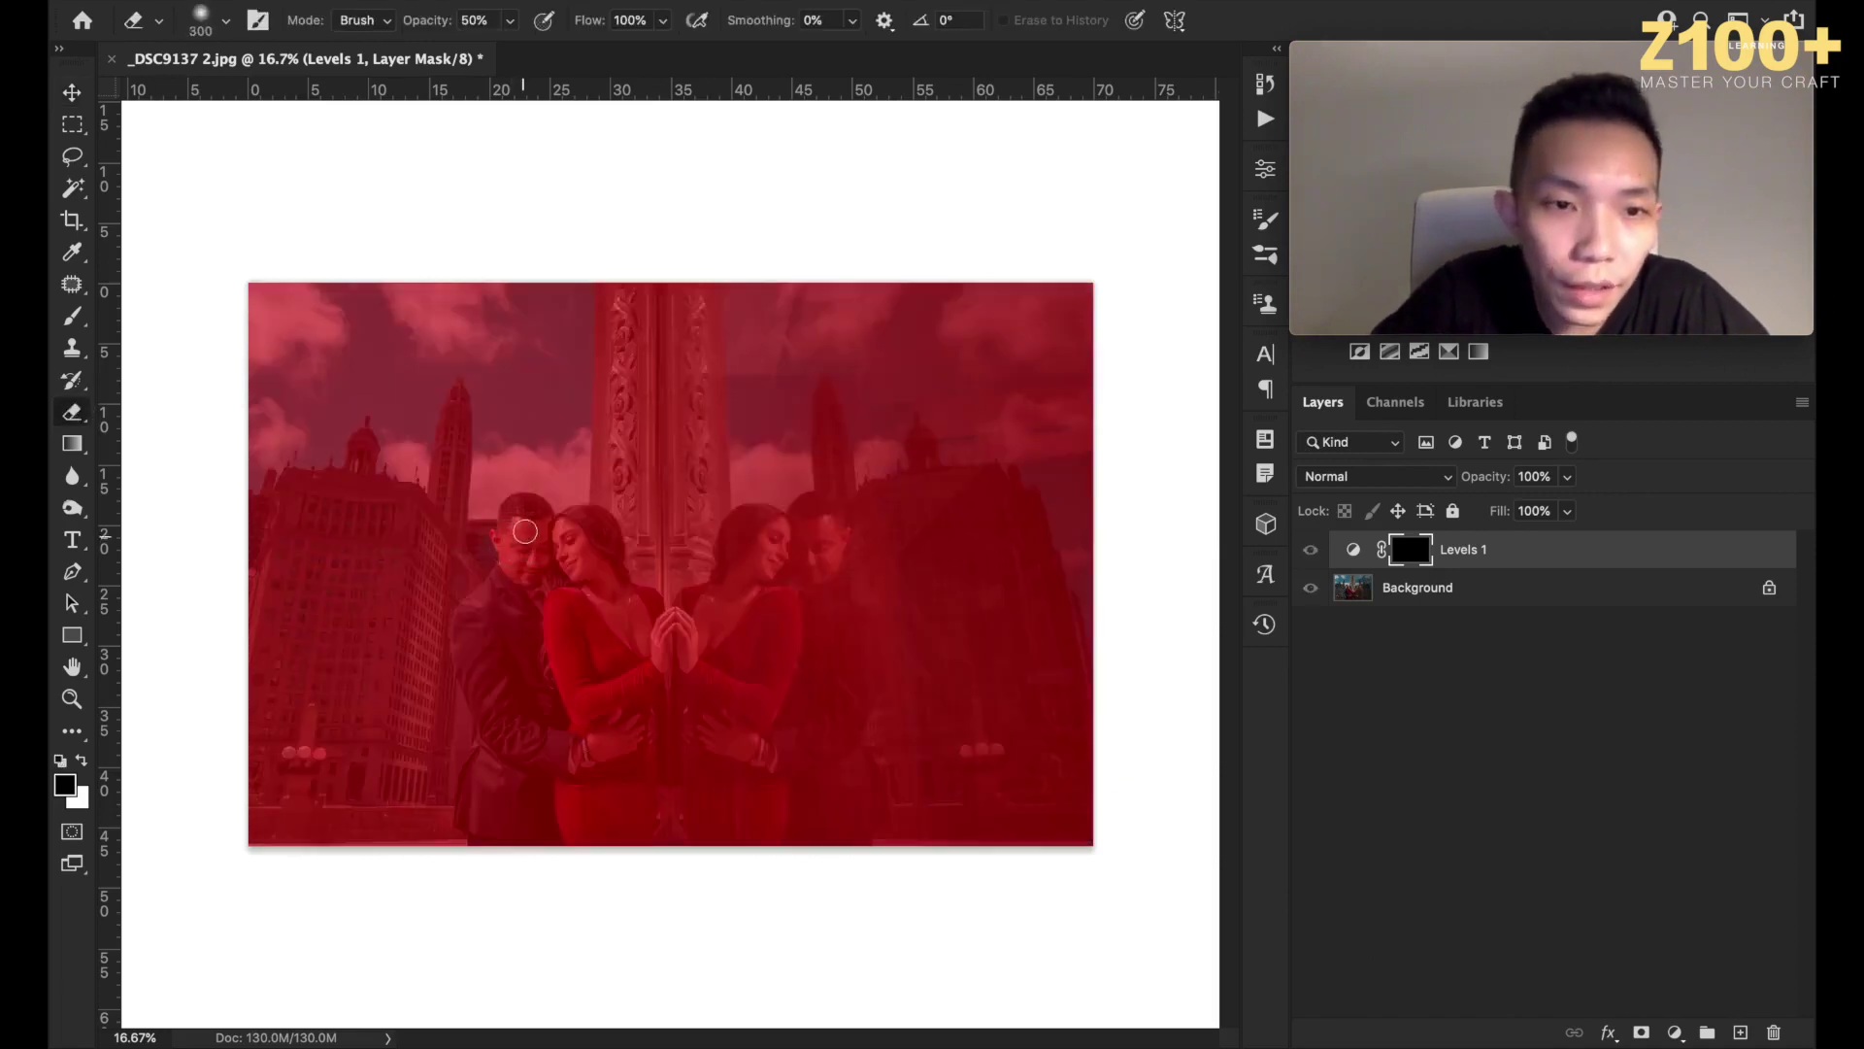
drag(525, 531, 525, 536)
click(510, 22)
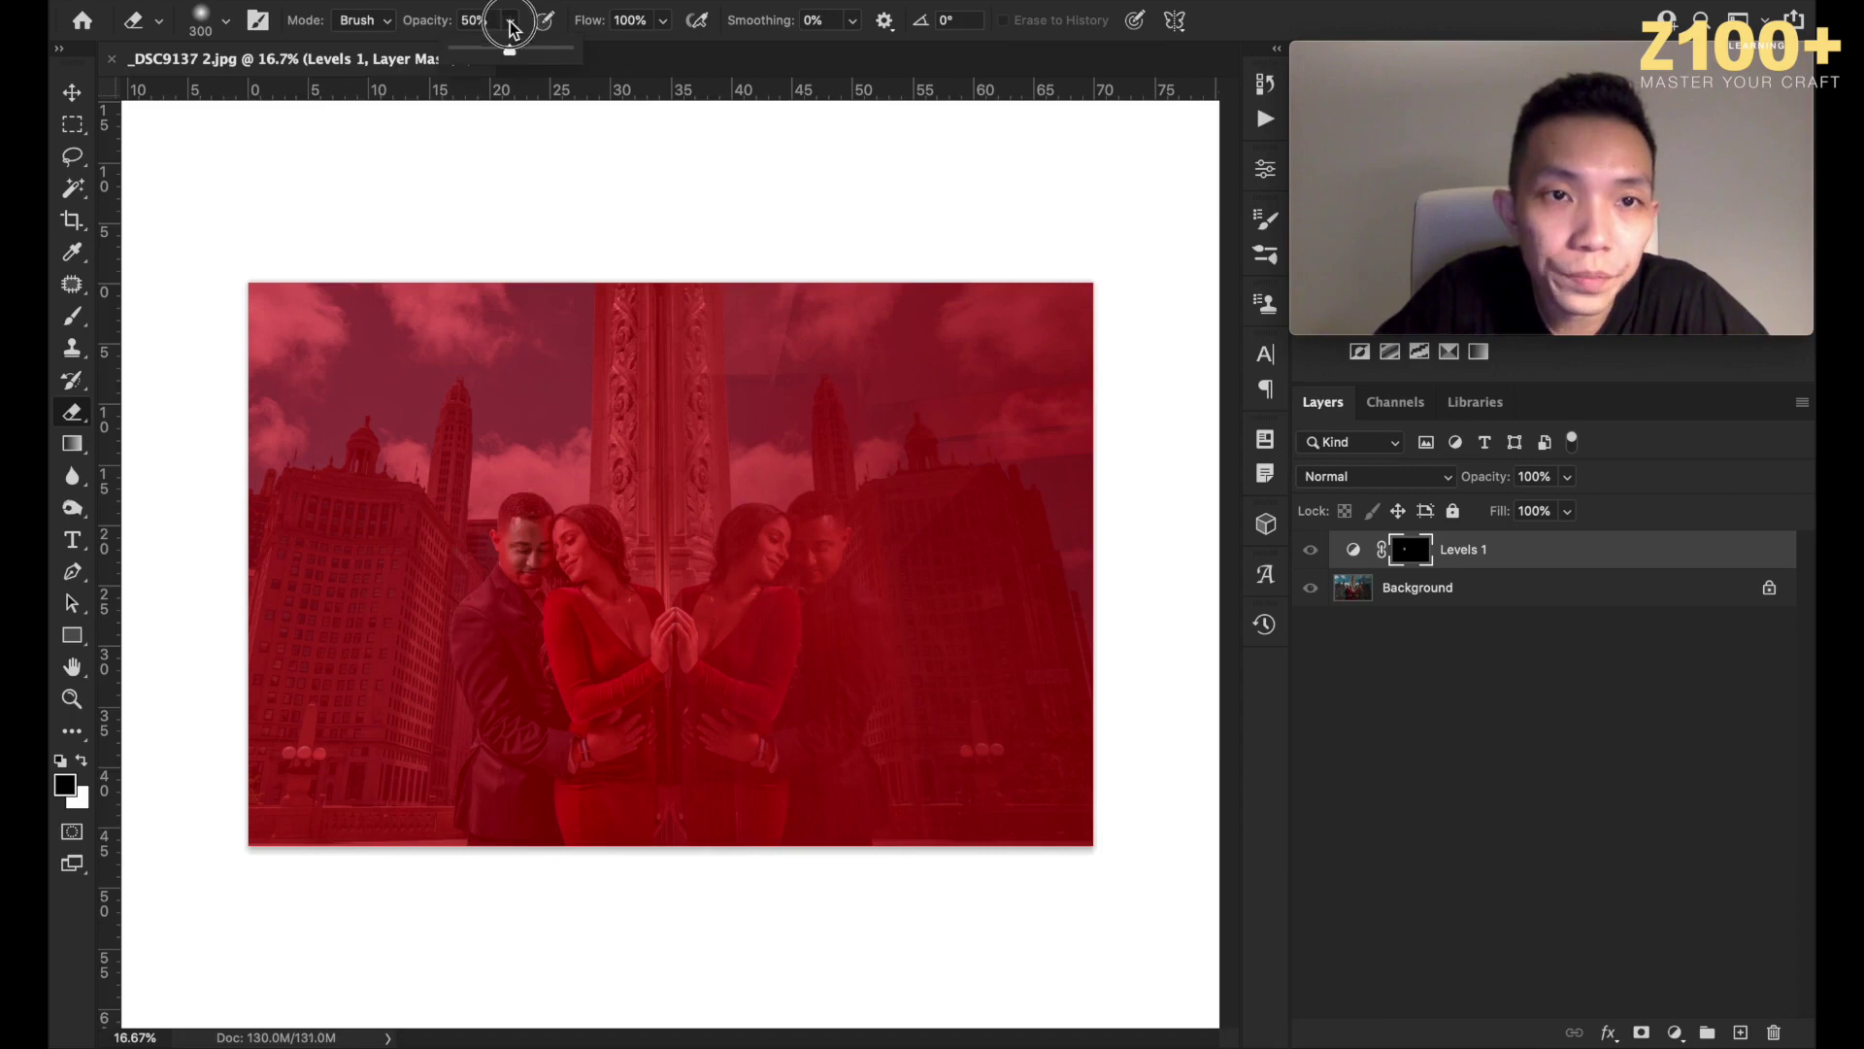
drag(513, 47, 670, 114)
mouse_move(550, 594)
mouse_down()
mouse_move(533, 532)
mouse_move(527, 566)
mouse_move(569, 544)
mouse_move(576, 568)
mouse_move(564, 534)
mouse_move(585, 582)
mouse_move(531, 627)
mouse_move(579, 668)
mouse_move(610, 640)
mouse_move(575, 746)
mouse_move(575, 842)
mouse_move(595, 667)
mouse_move(523, 669)
mouse_move(518, 833)
mouse_move(596, 668)
mouse_move(581, 622)
mouse_move(527, 621)
mouse_move(540, 687)
mouse_up()
Reveal the brightening over the couple's reflection with a 700 px eraser and turn off the mask overlay.
key(bracketright)
key(bracketright)
key(bracketright)
mouse_move(802, 552)
mouse_down()
mouse_move(720, 621)
mouse_move(744, 694)
mouse_up()
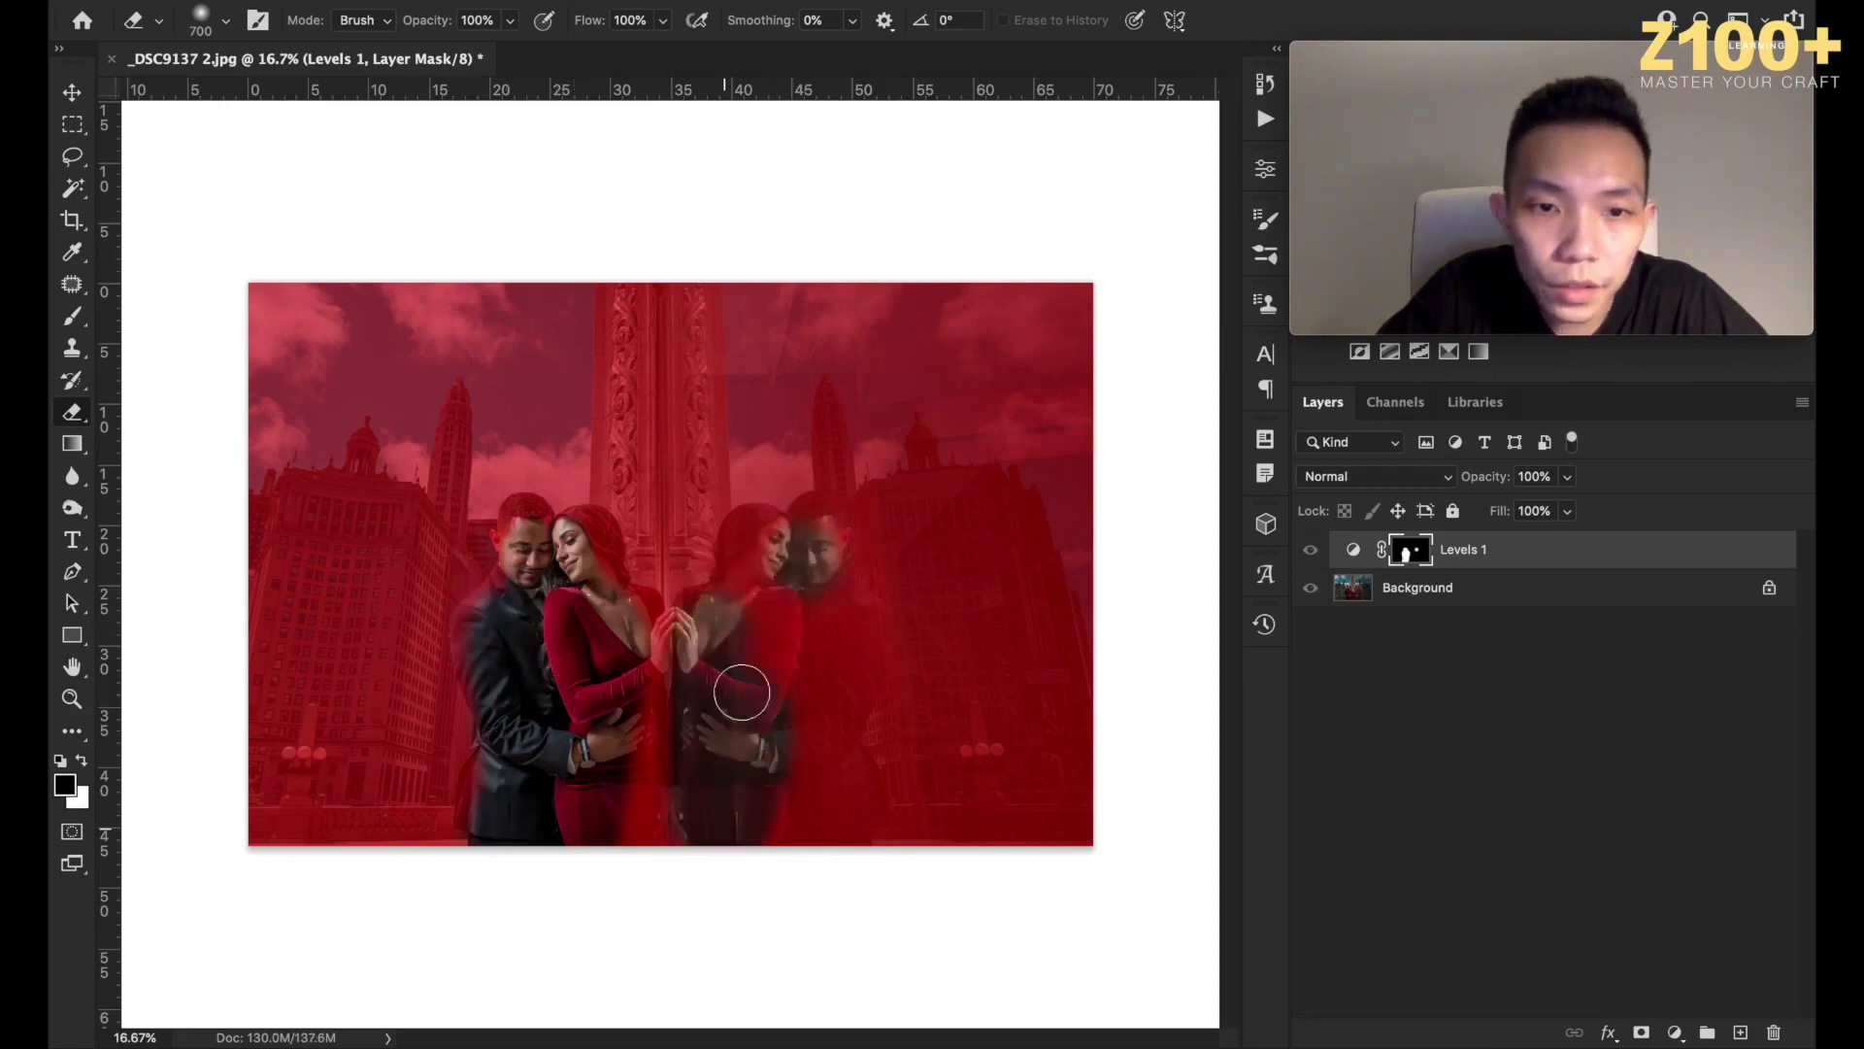
key(backslash)
Compare the image with the masked Levels 1 layer hidden and shown.
click(1310, 545)
click(1311, 546)
click(1311, 546)
click(1311, 546)
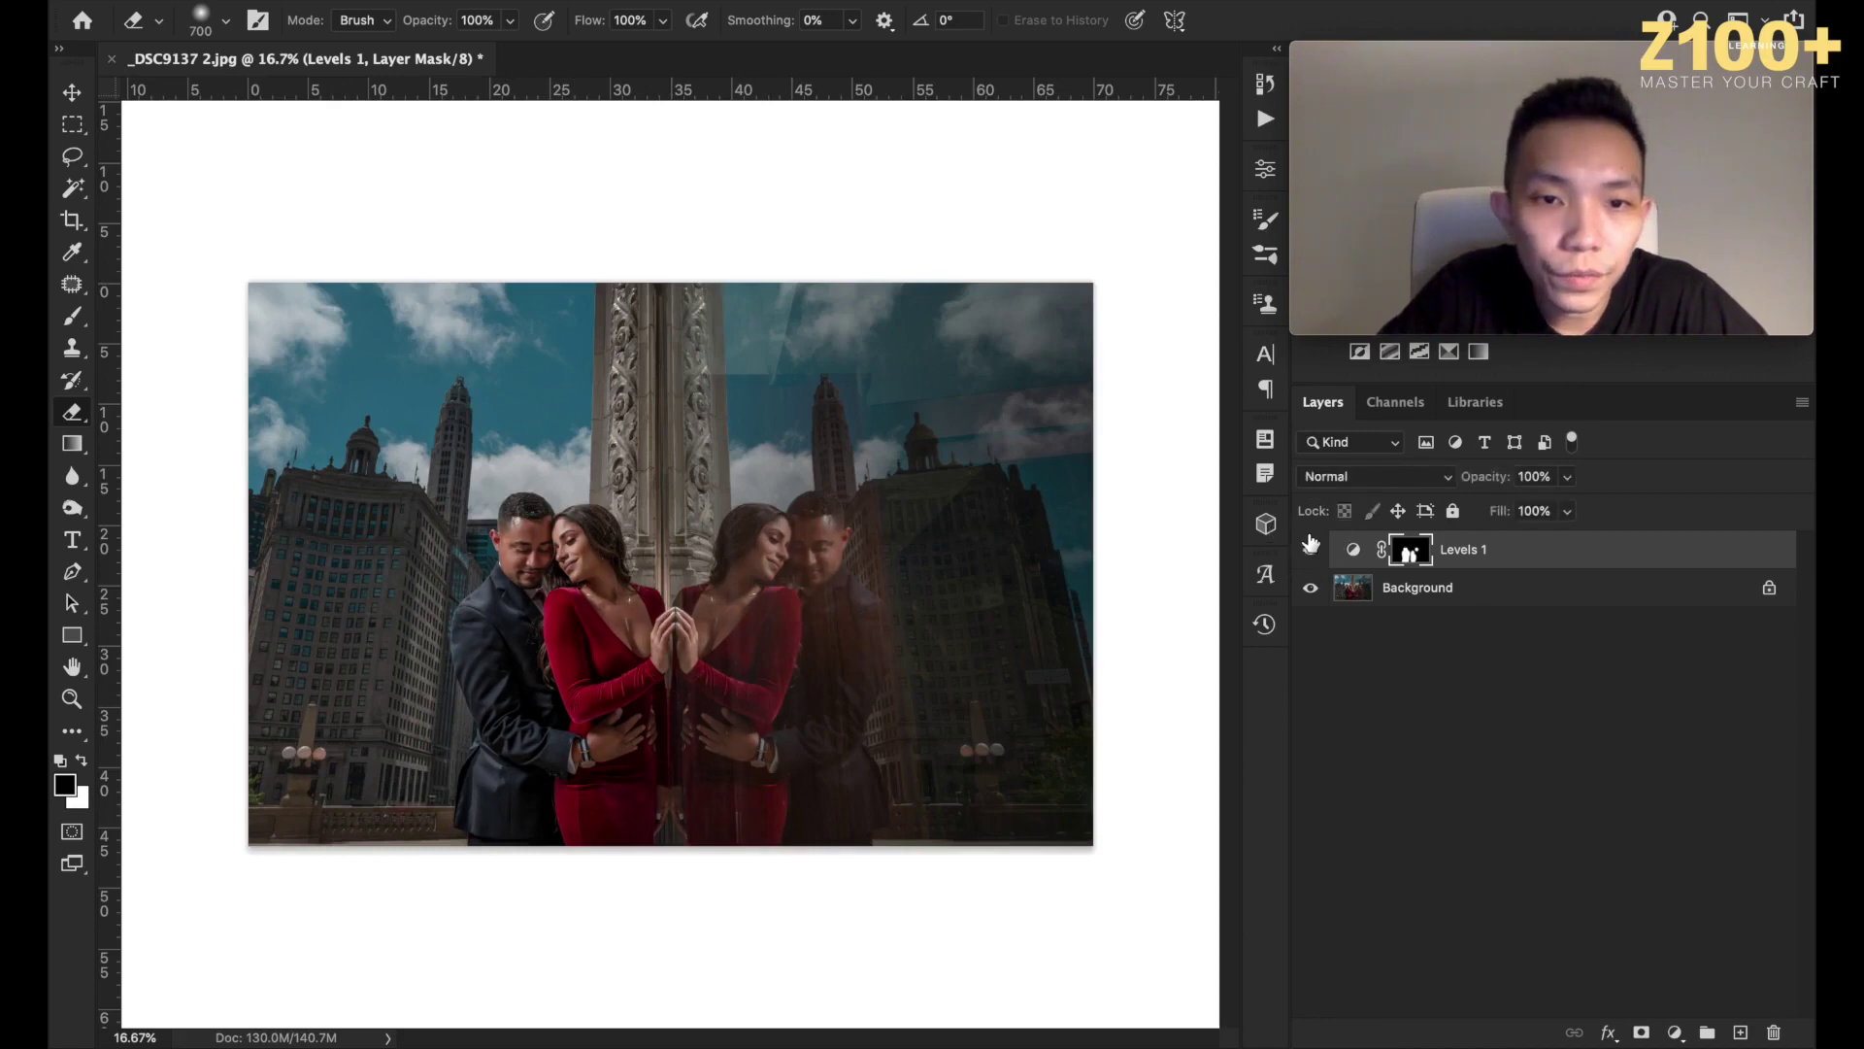
Mask the brightening out again on the man's reflection and check the effect by toggling the Levels 1 layer.
key(x)
drag(836, 544, 855, 622)
click(1309, 549)
click(1308, 549)
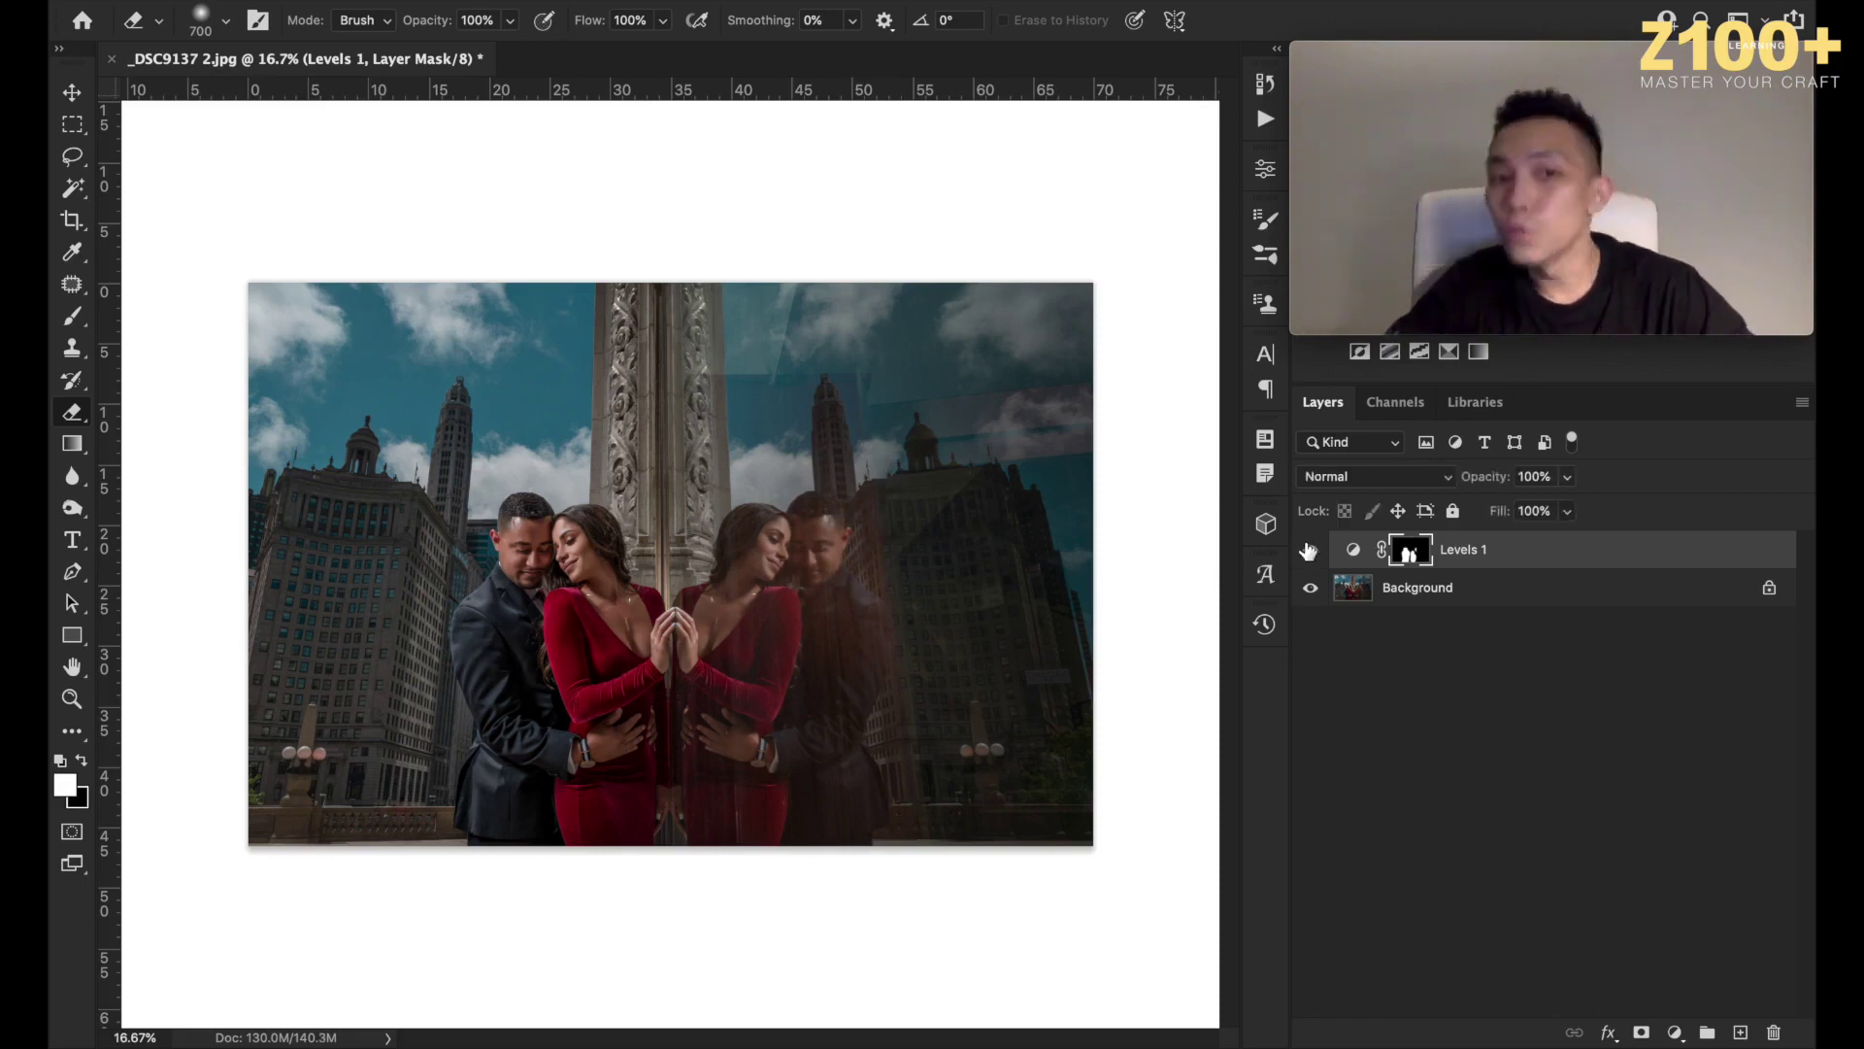
Review the Levels 1 mask overlay and recheck the adjustment's white input level at 238.
key(x)
key(backslash)
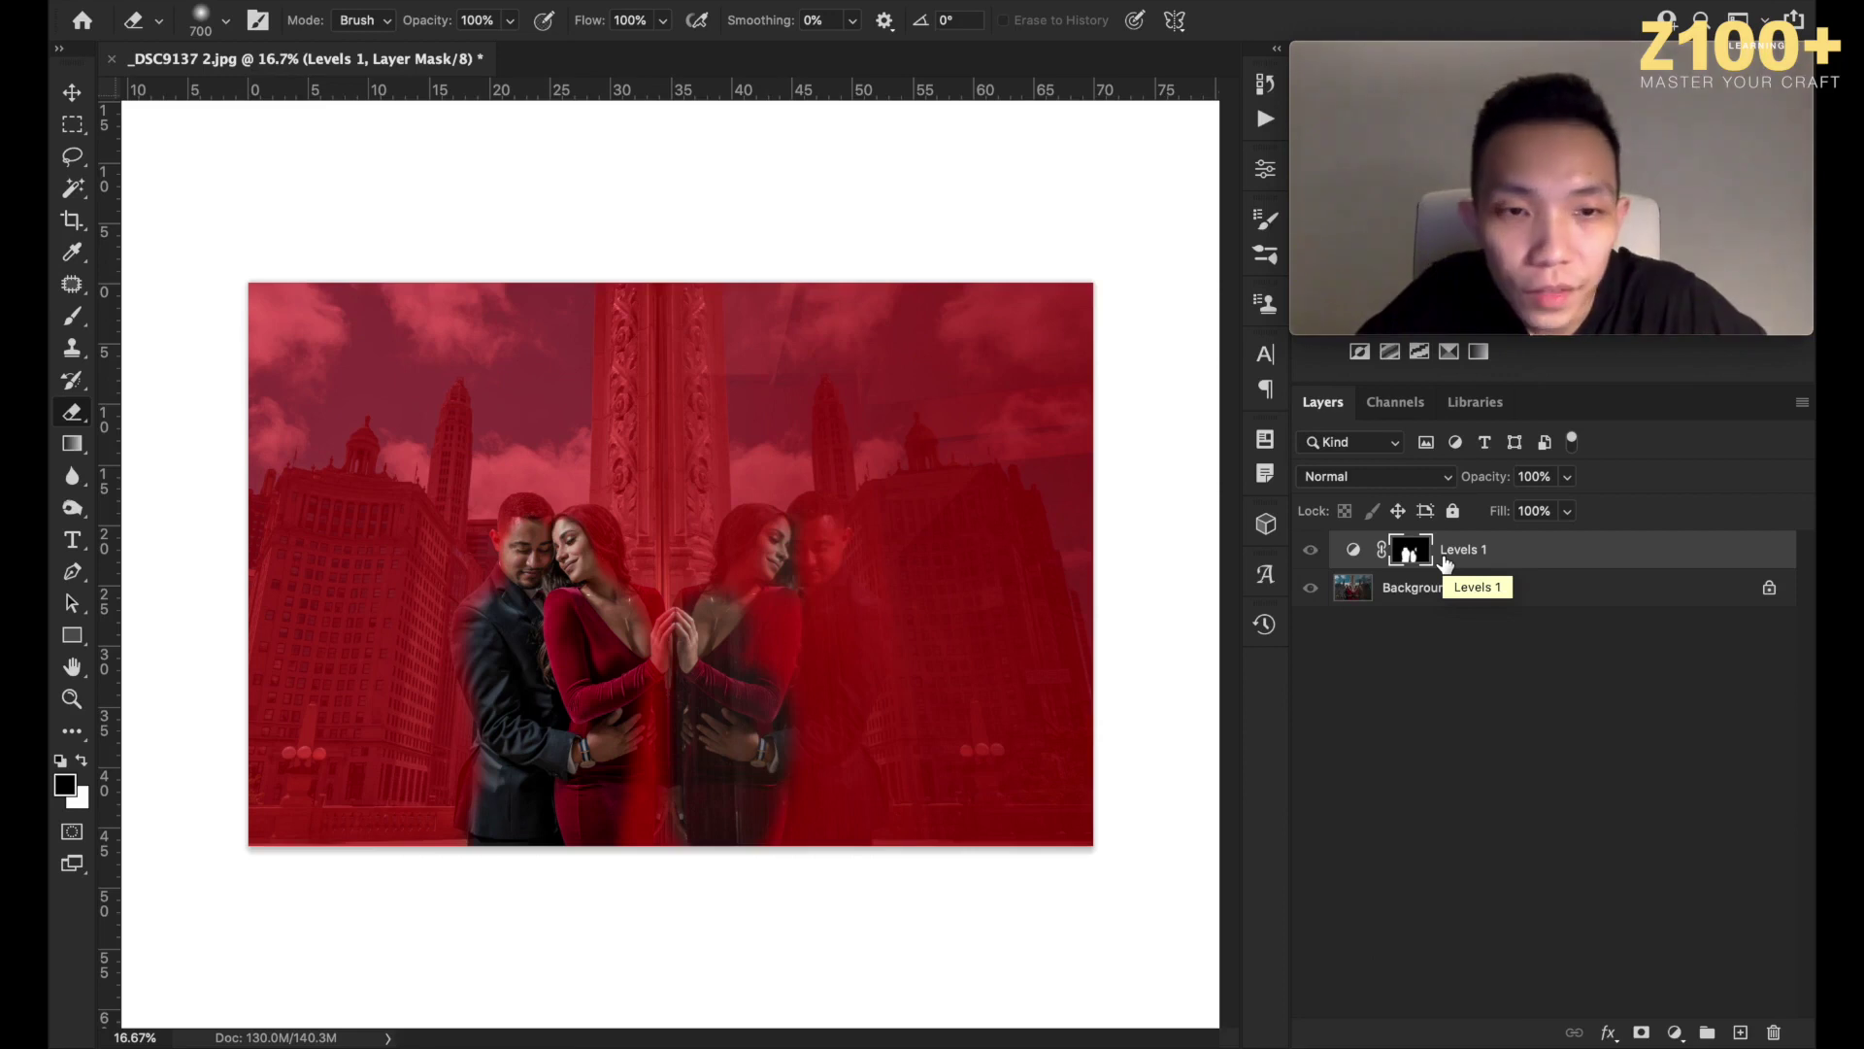
double_click(1357, 552)
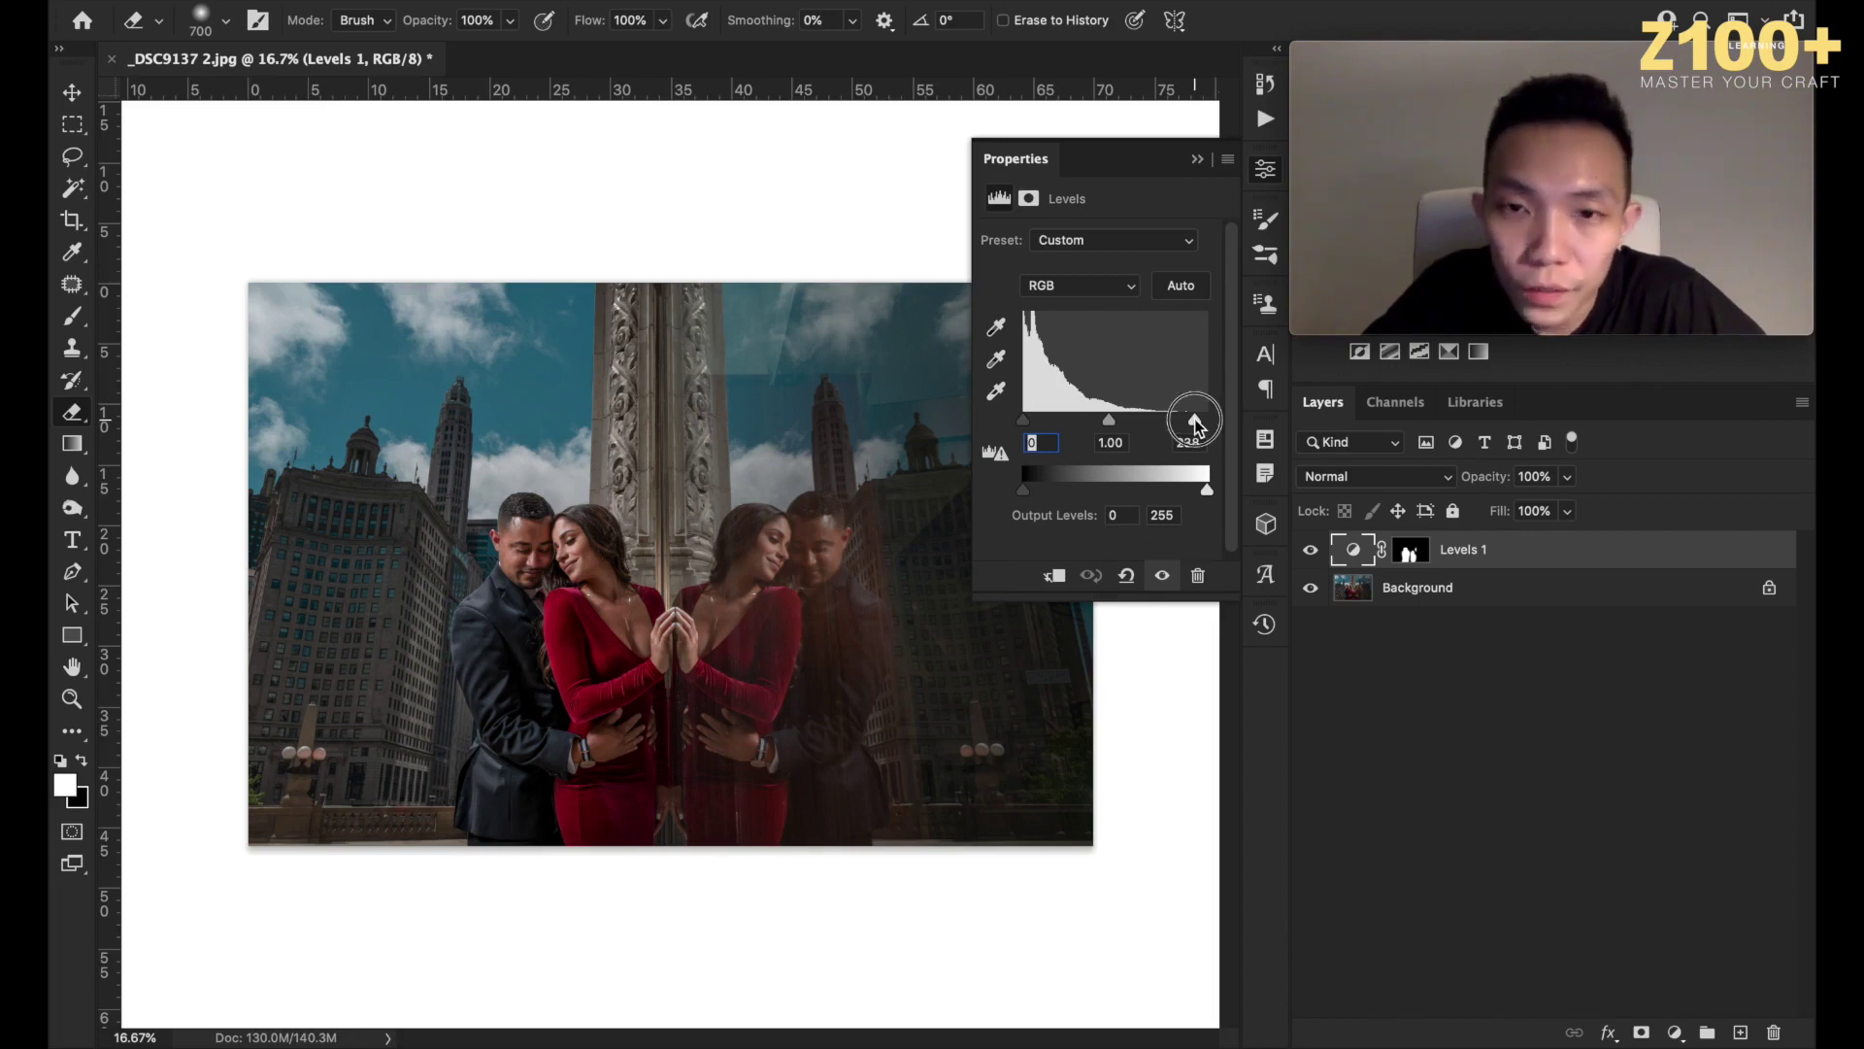
mouse_move(1196, 424)
mouse_down()
mouse_move(1161, 421)
mouse_move(1195, 421)
mouse_up()
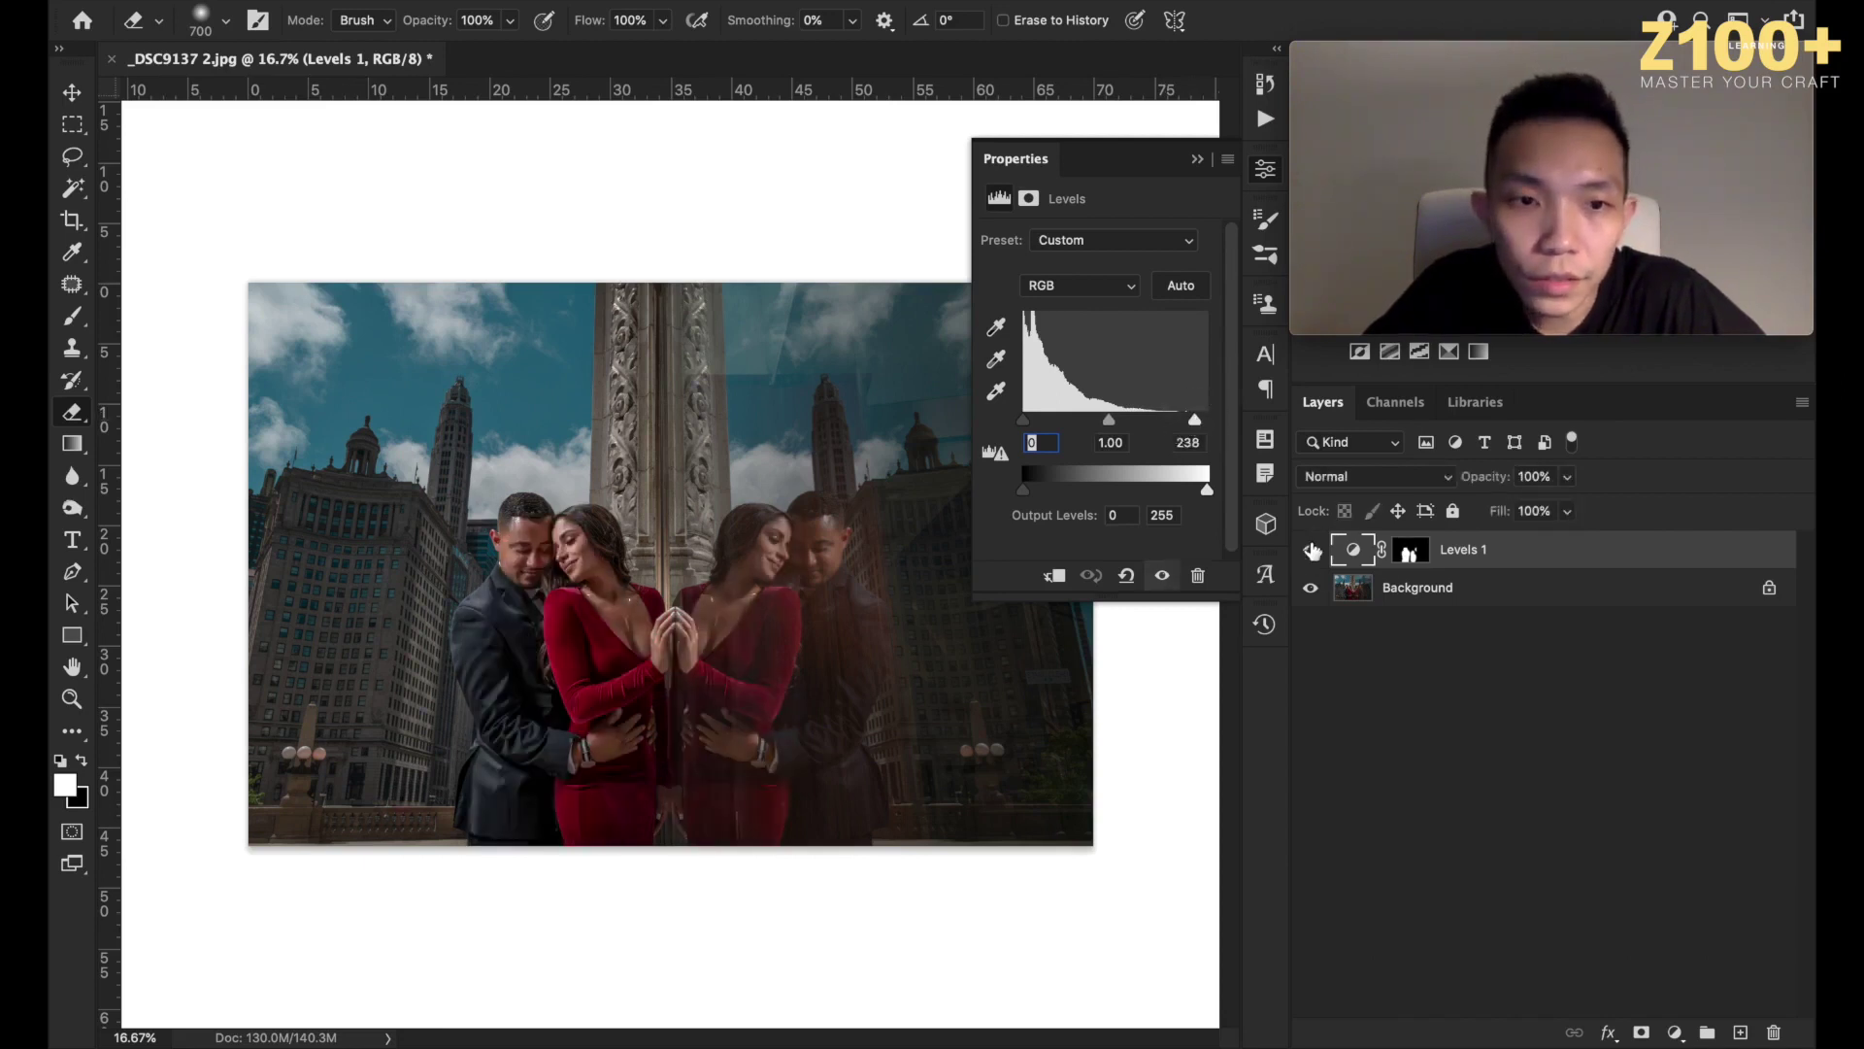
Merge the Levels 1 layer with the Background layer and switch to the Move tool.
shift+click(1441, 604)
key(ctrl+e)
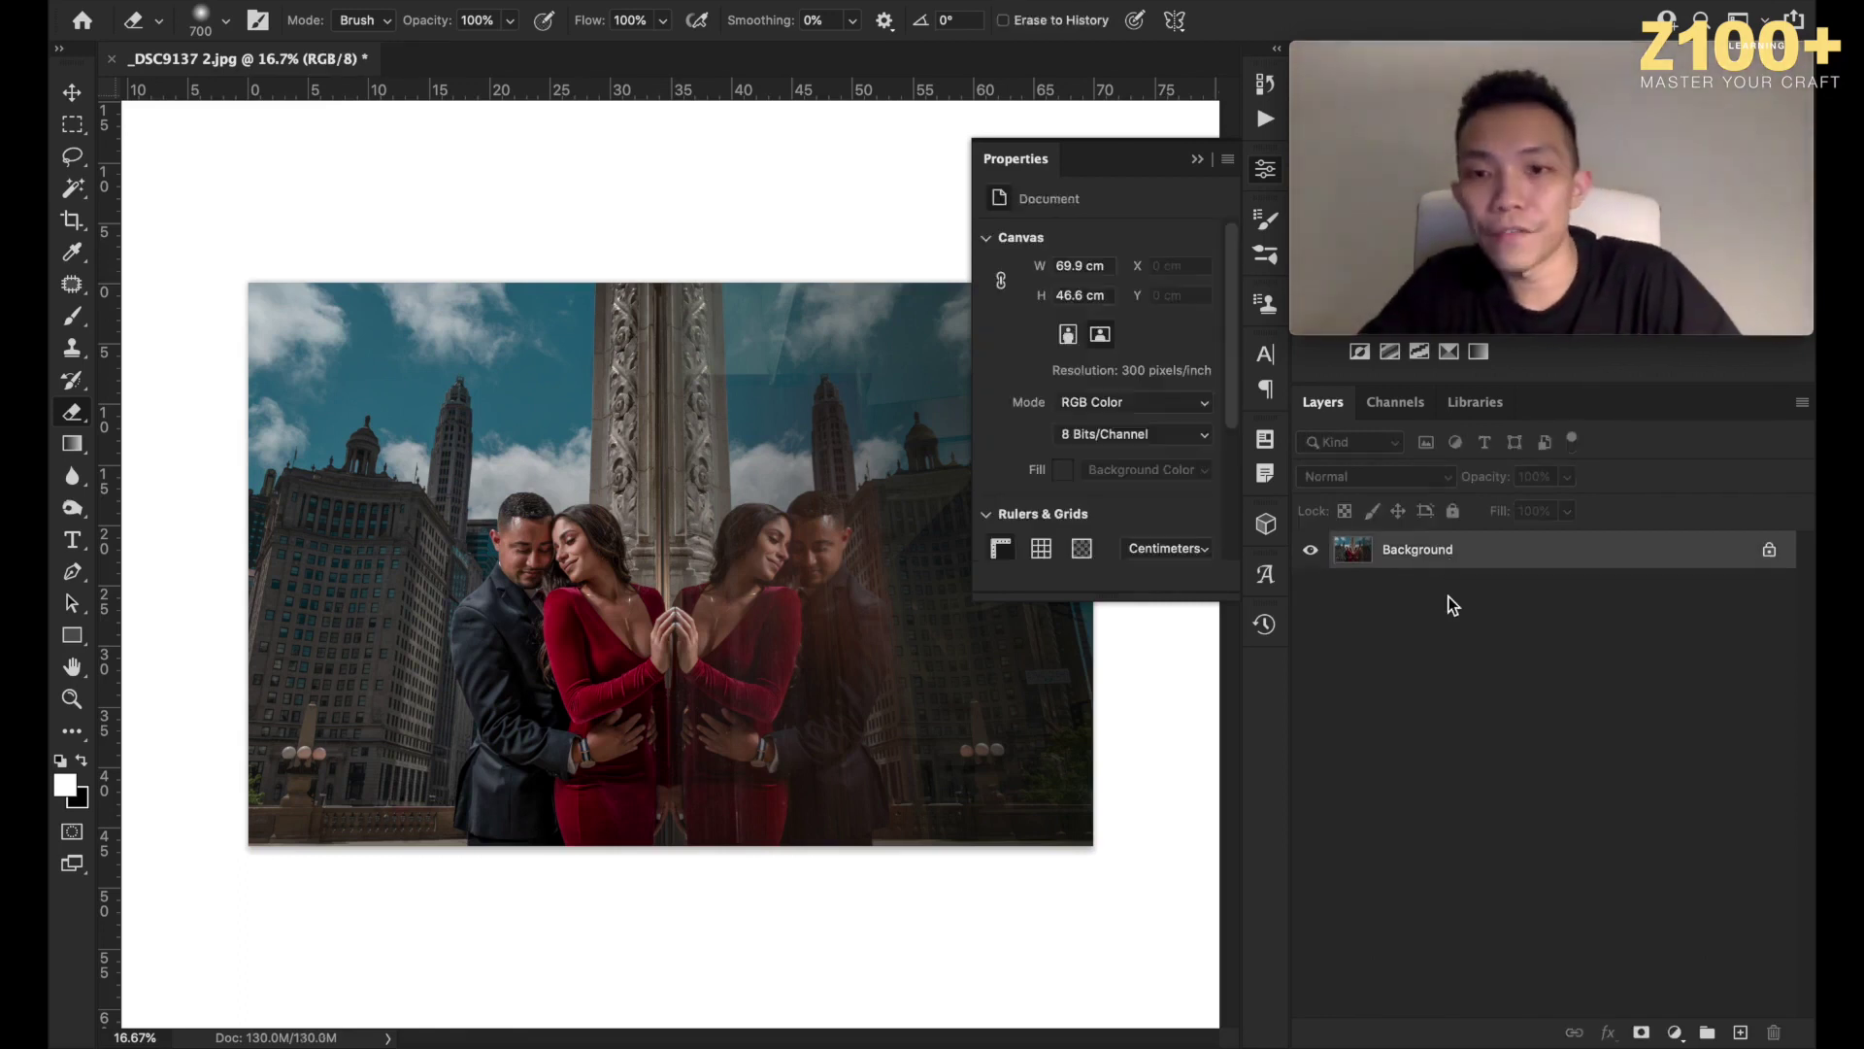
click(1266, 170)
click(74, 94)
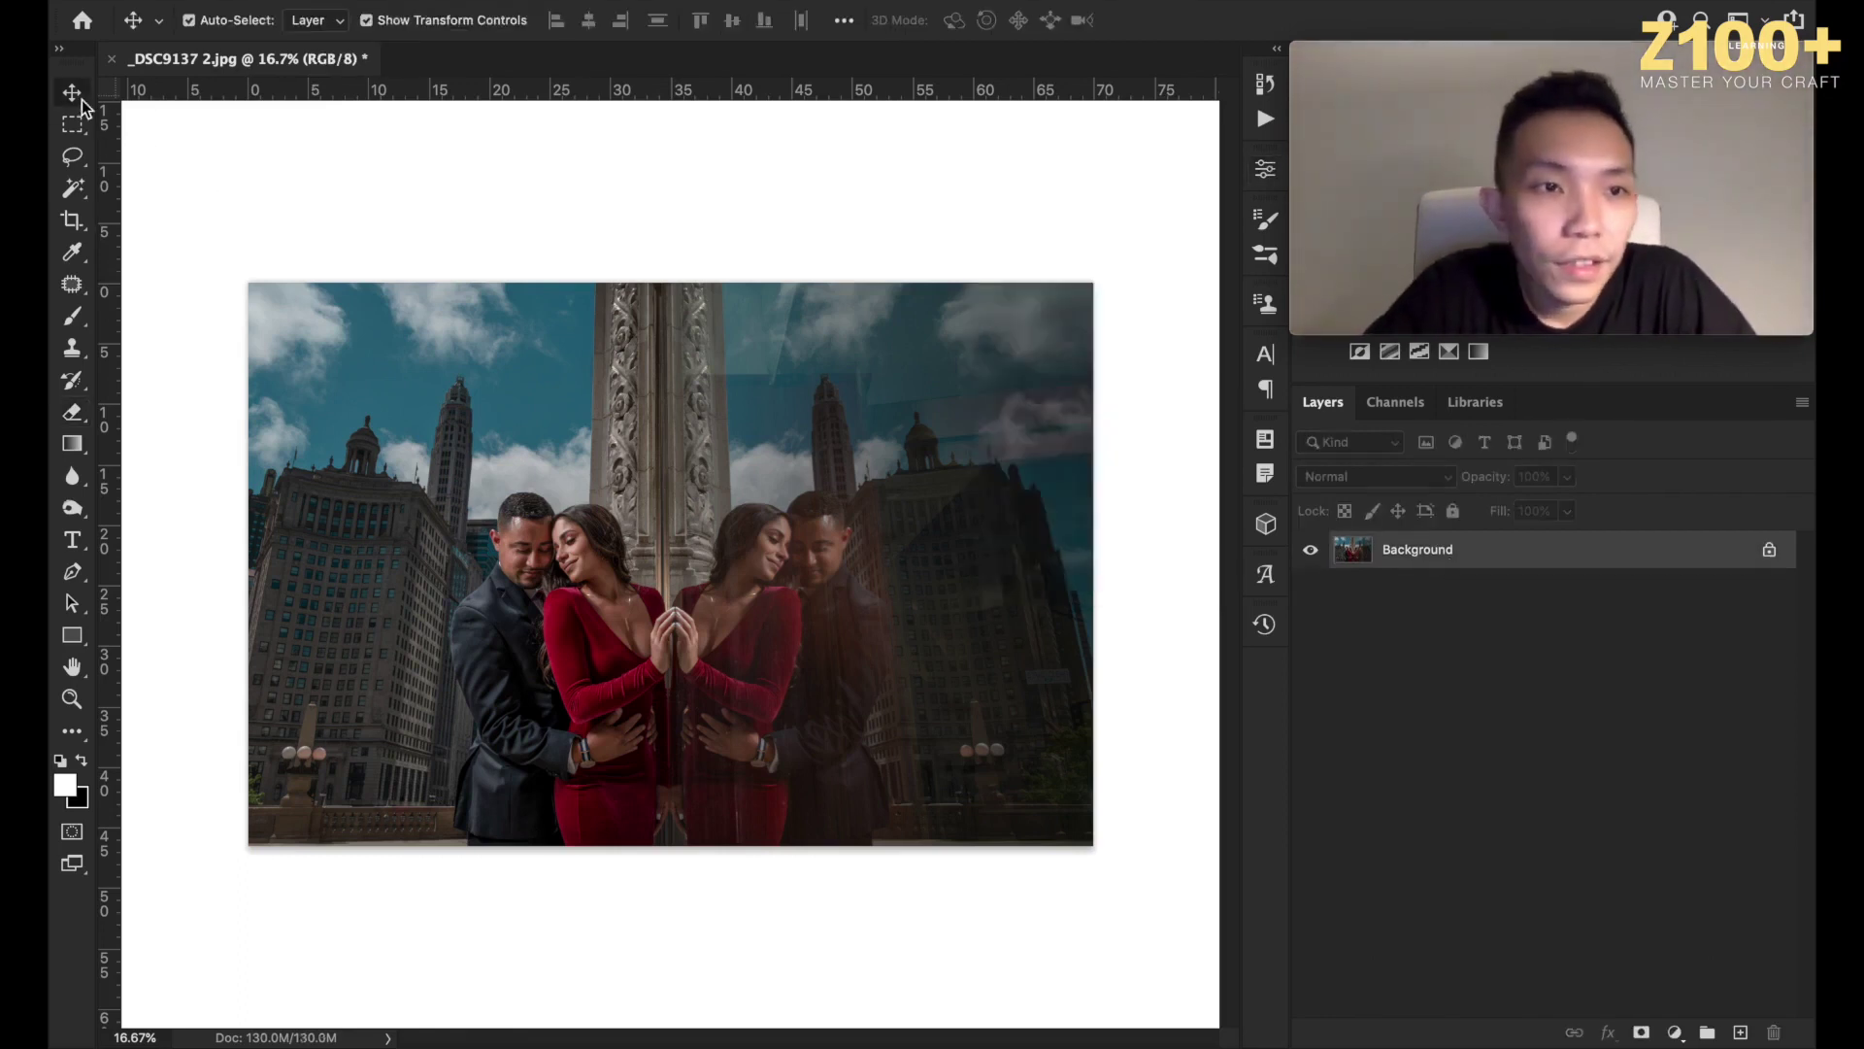
Examine the couple, their reflections and the whole image at 33.3% and 16.7% zoom for remaining flaws.
scroll(787, 633, up, 2)
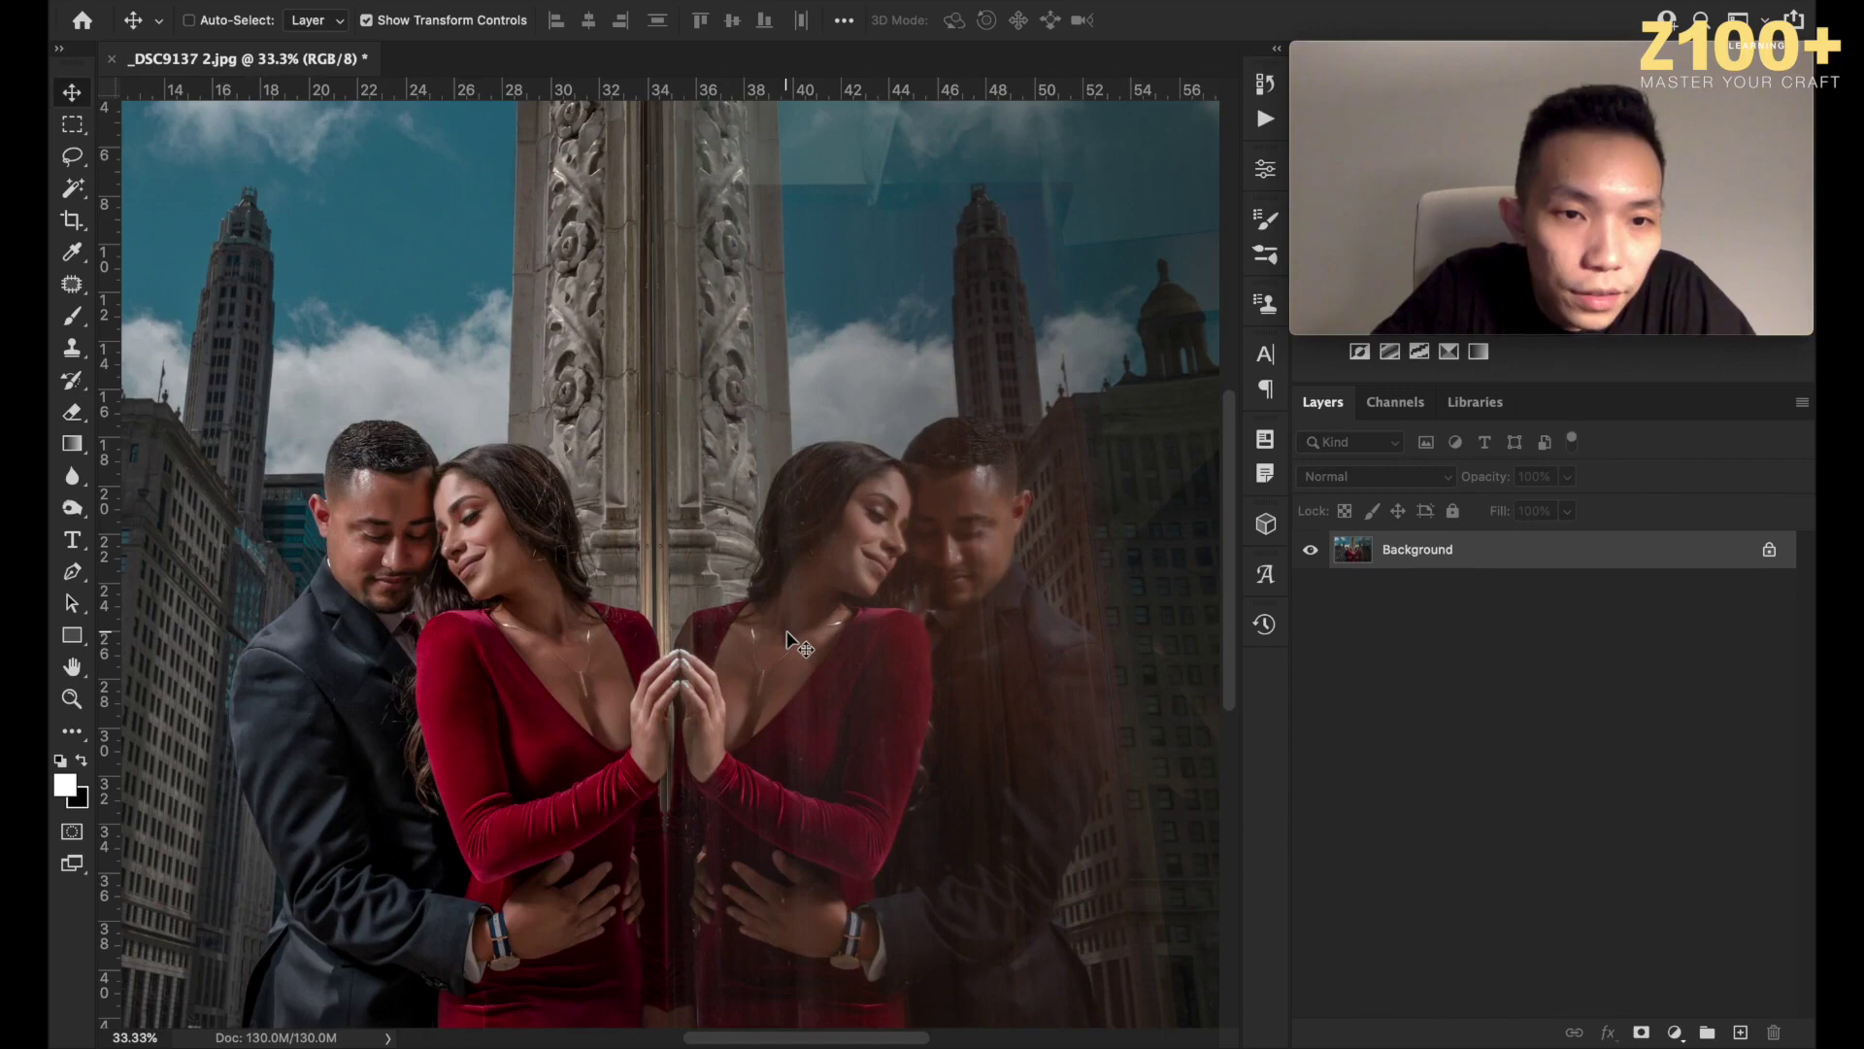
scroll(787, 631, down, 3)
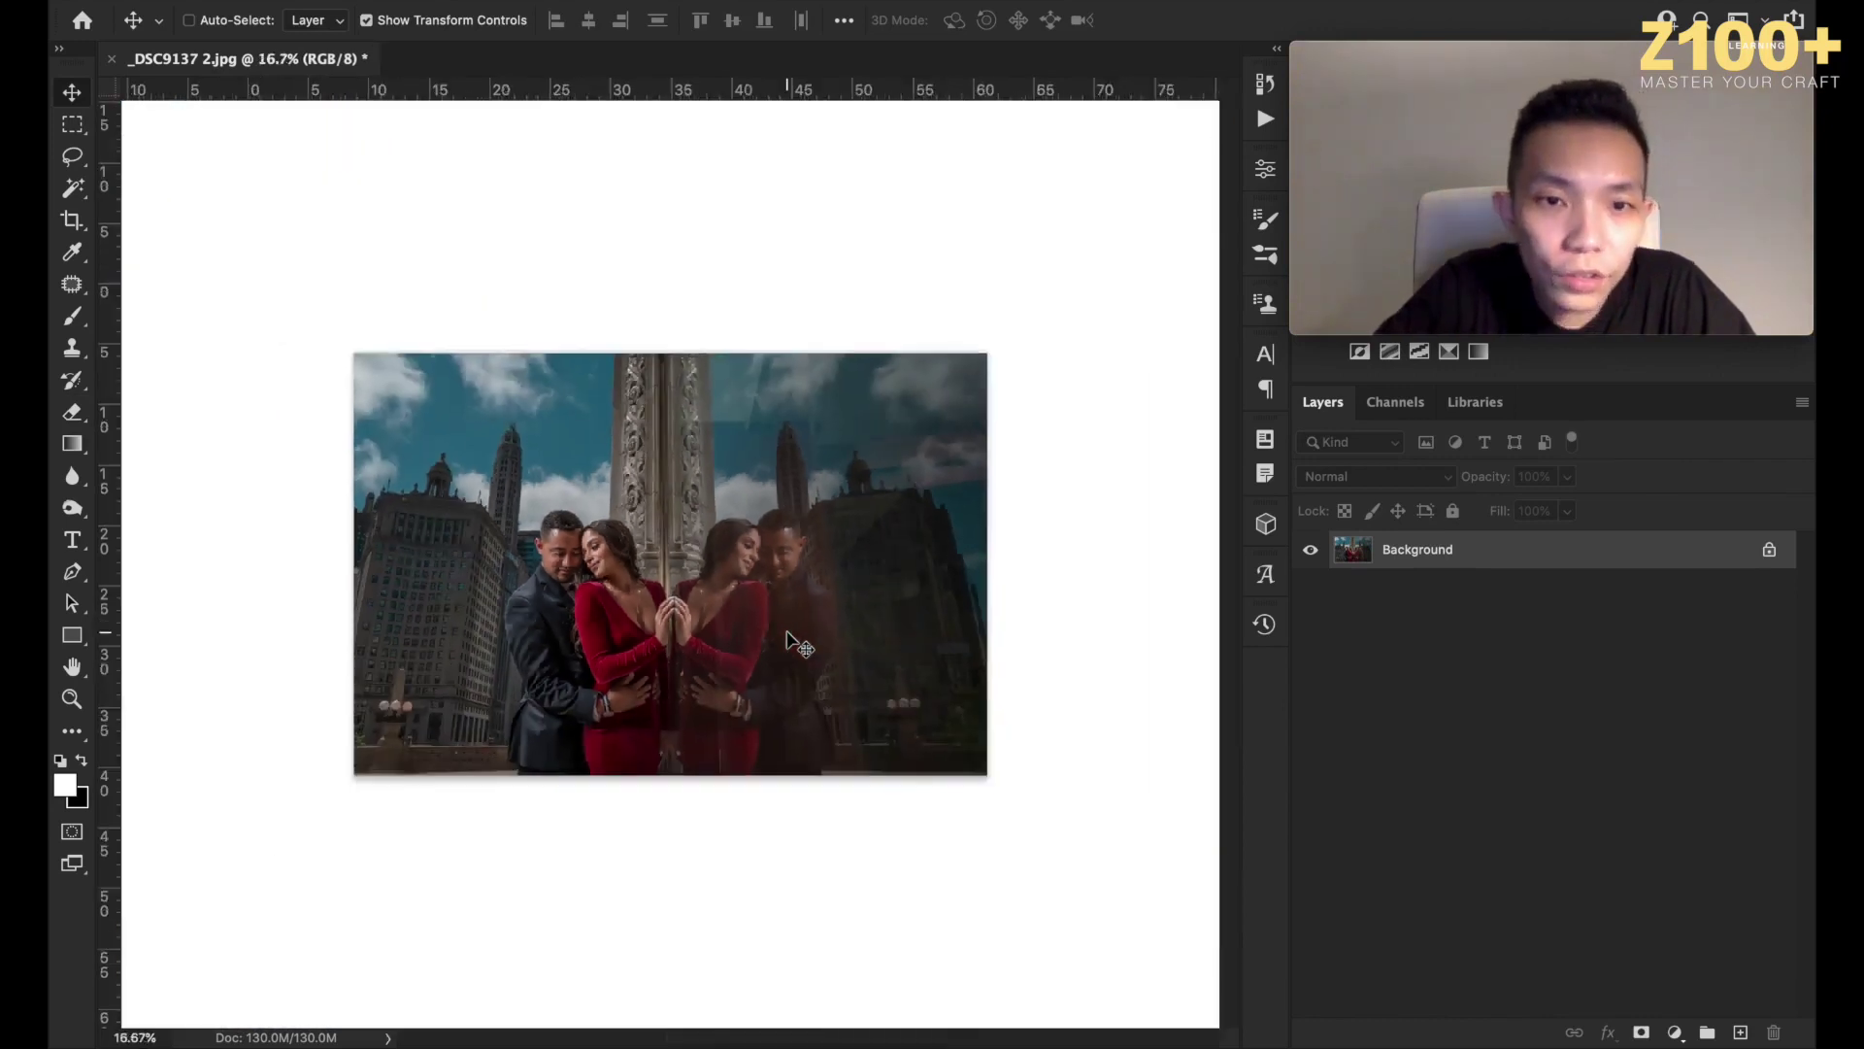
scroll(795, 640, up, 1)
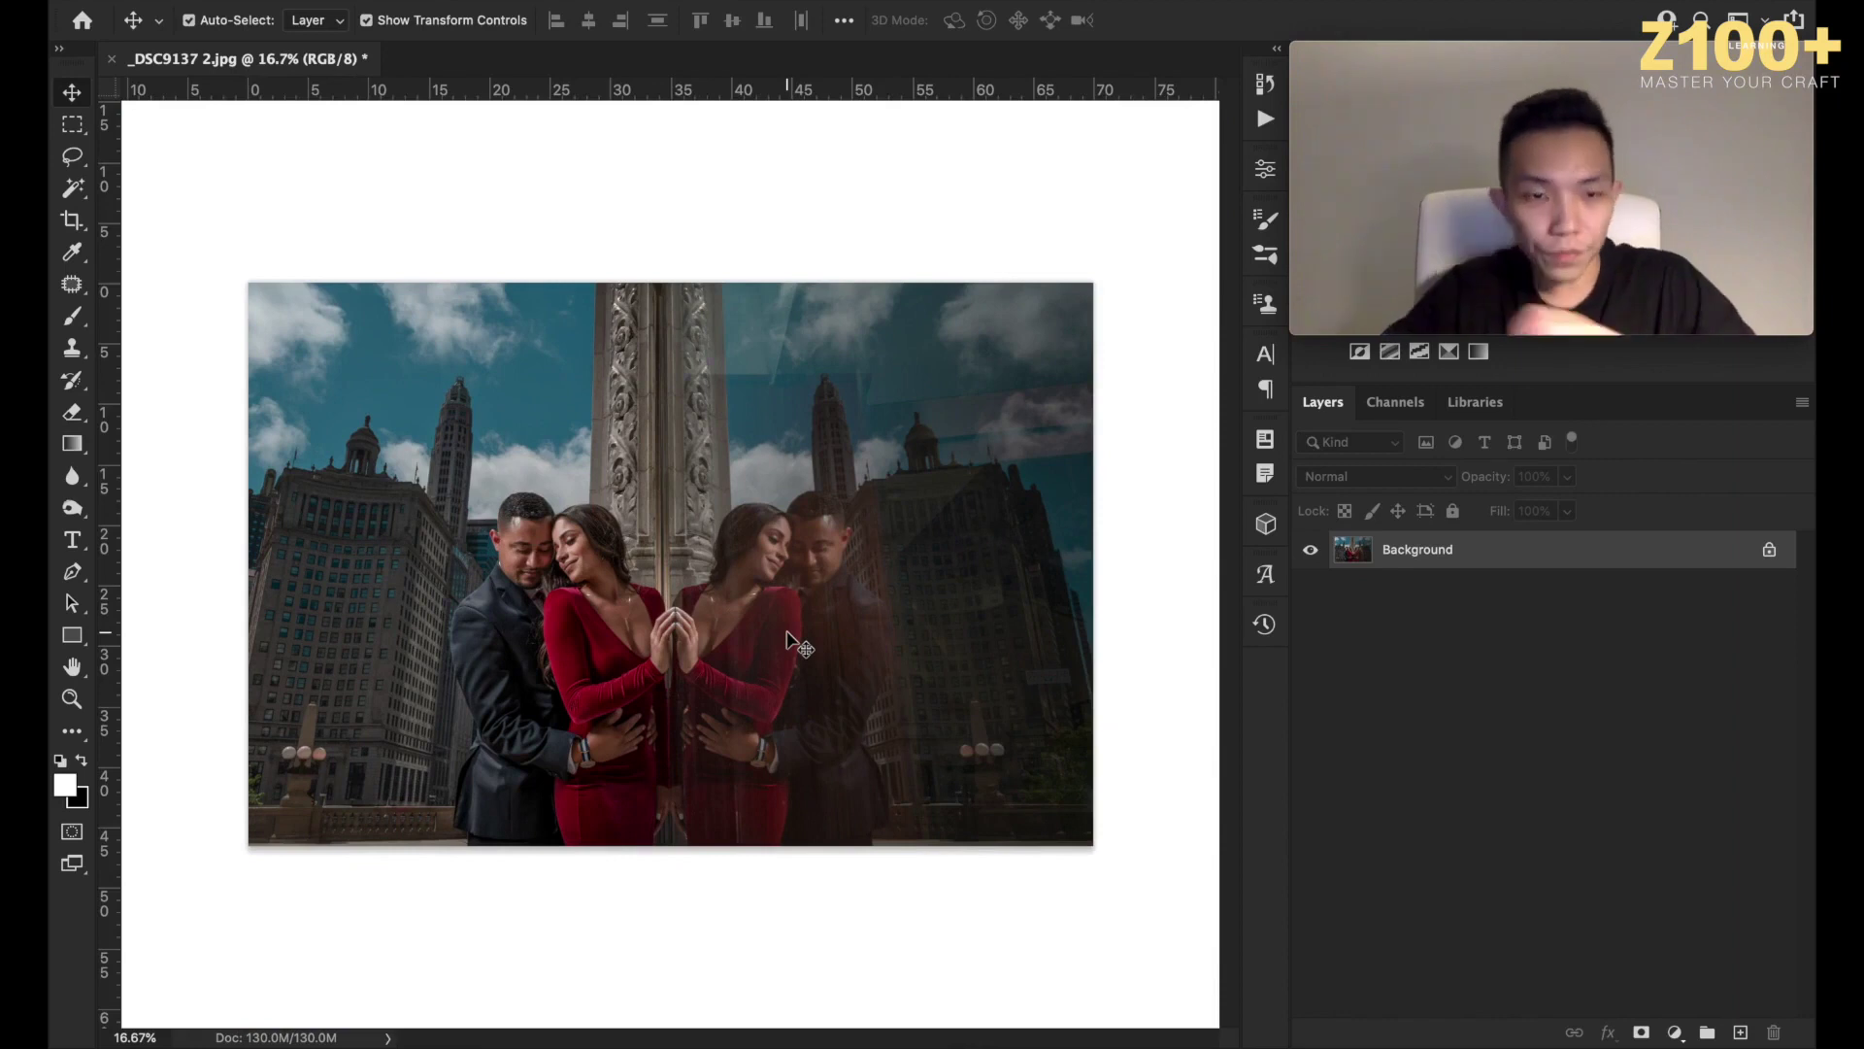
scroll(575, 629, up, 2)
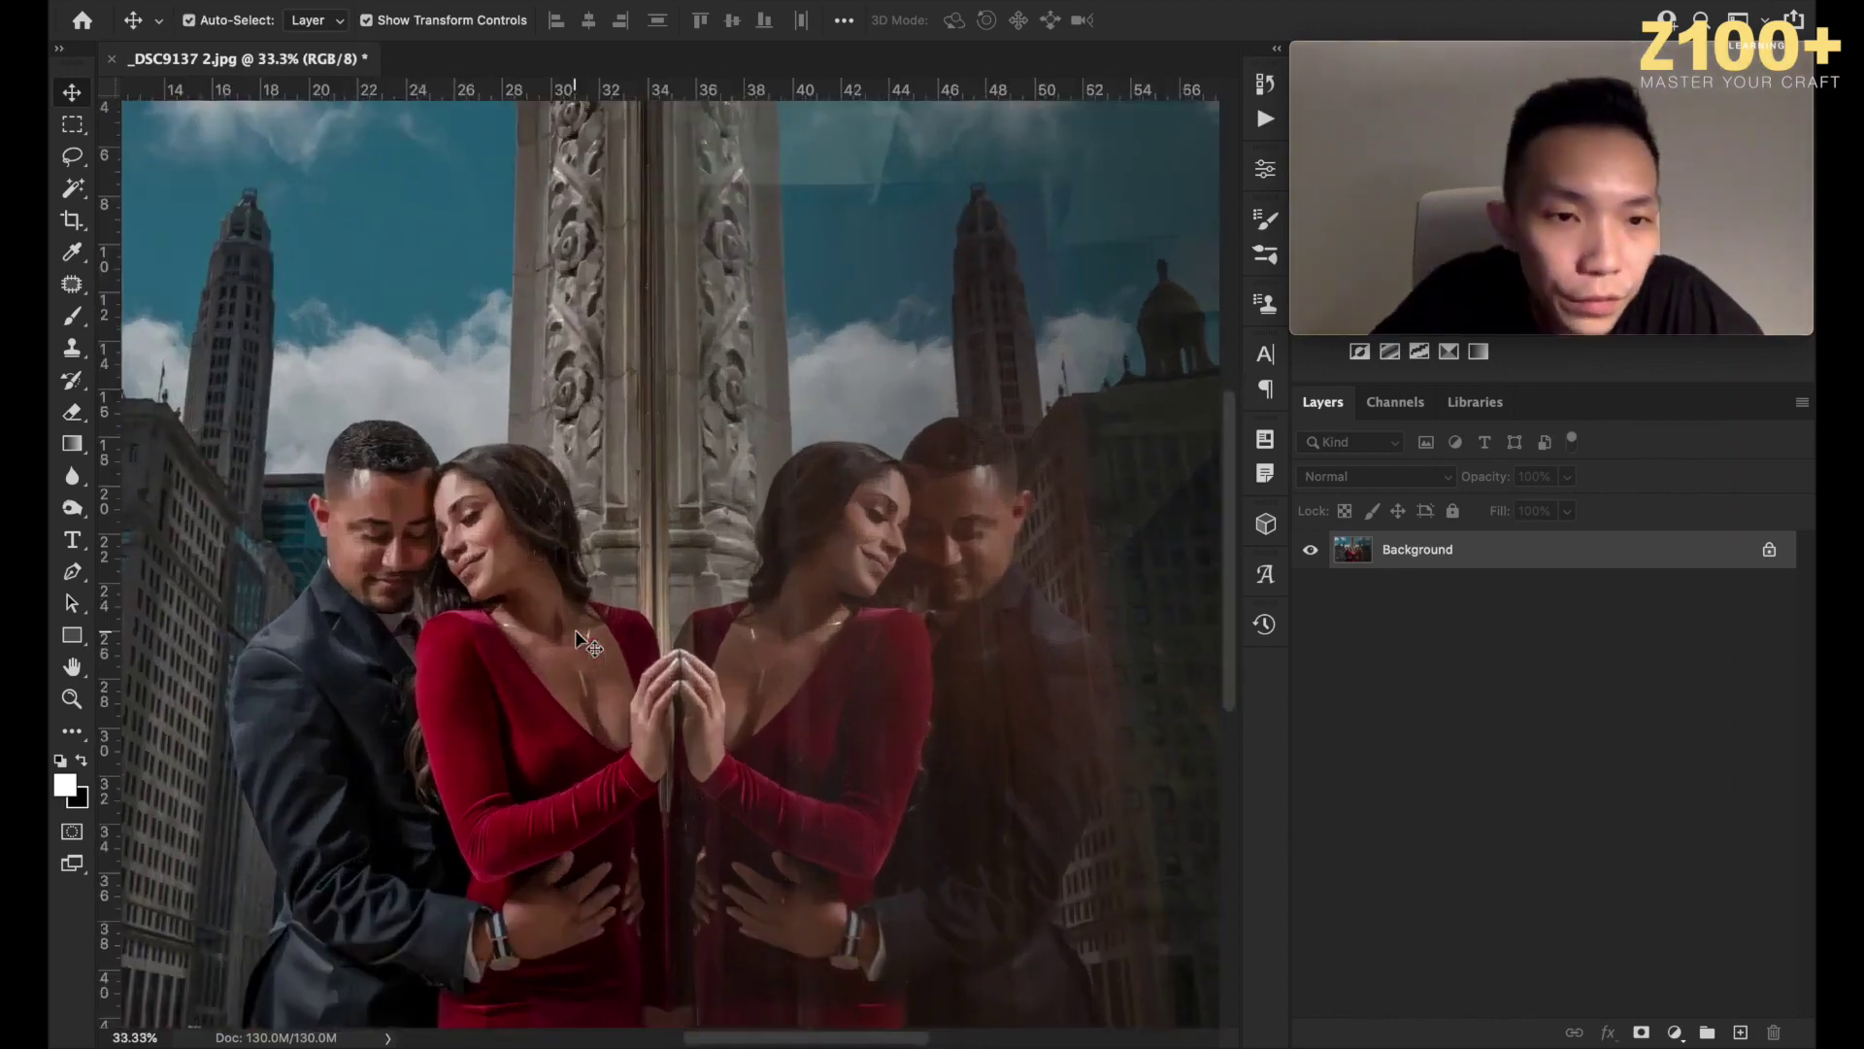
scroll(575, 629, left, 4)
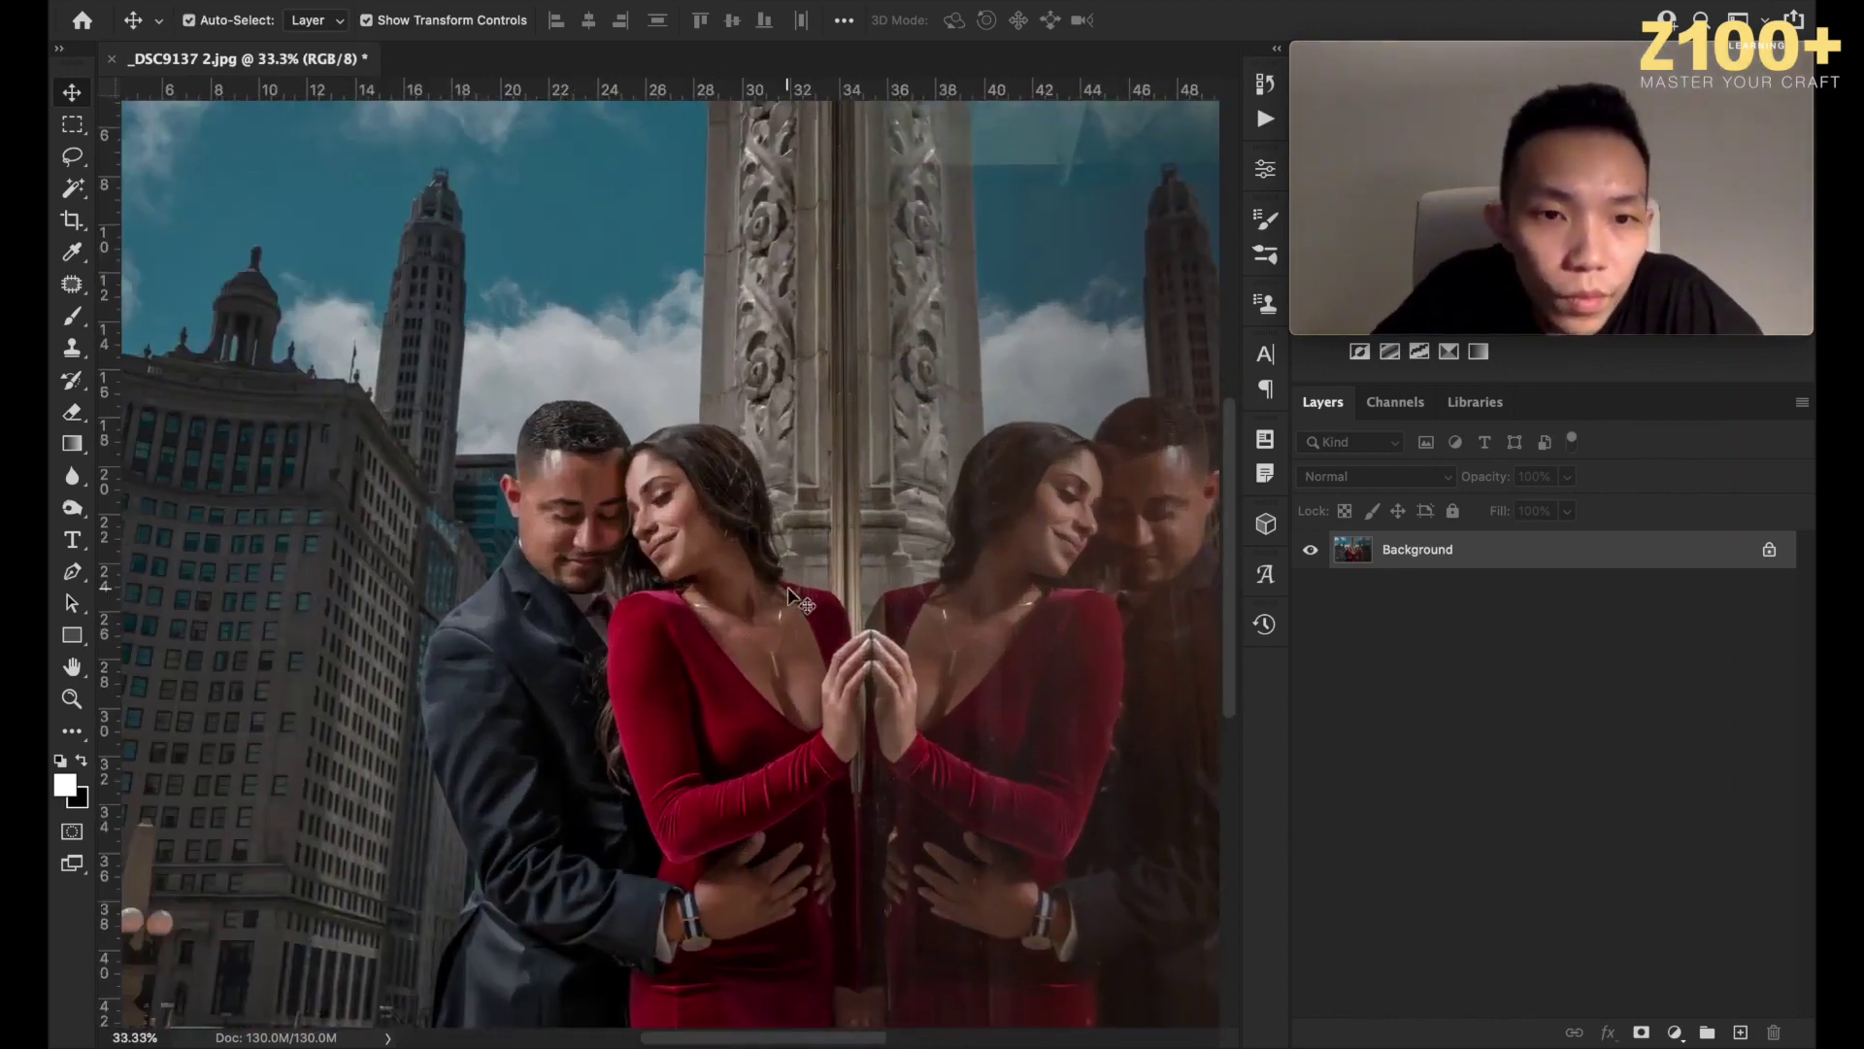
scroll(788, 588, down, 5)
scroll(789, 588, up, 4)
scroll(788, 588, right, 7)
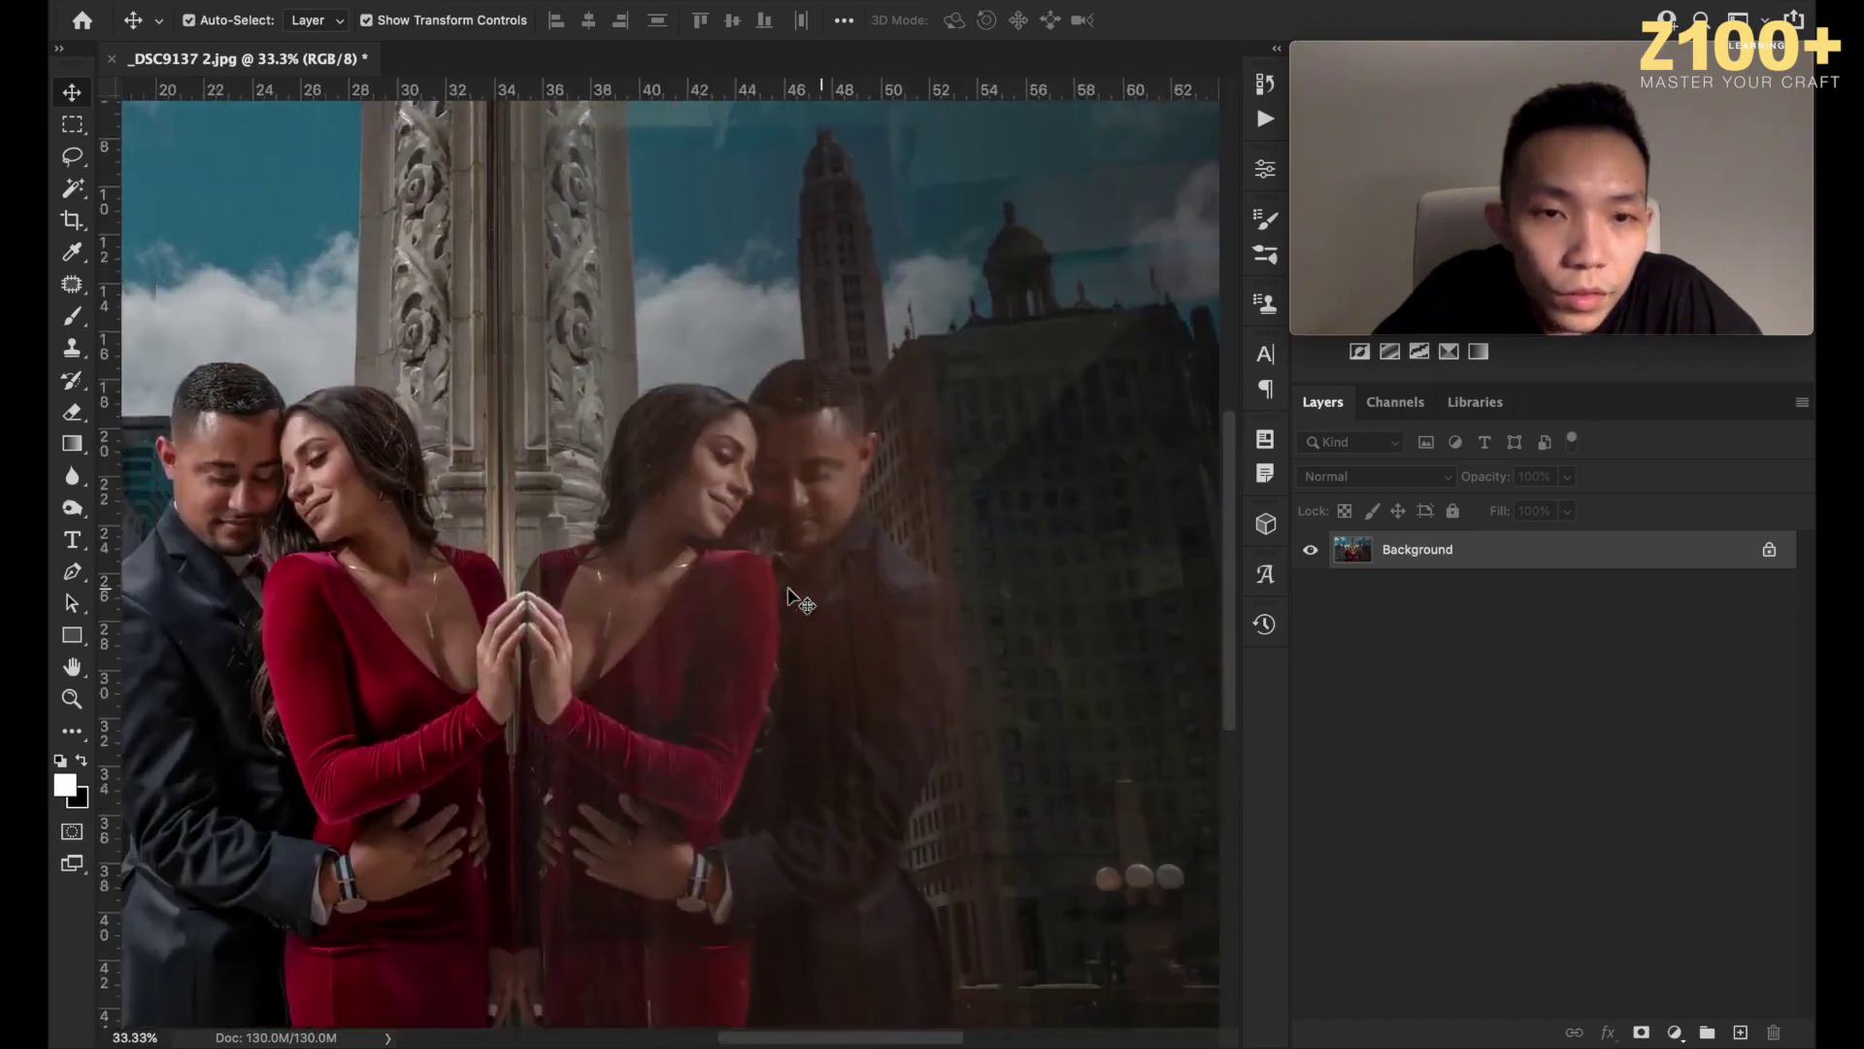
scroll(788, 599, down, 3)
scroll(789, 600, up, 2)
scroll(789, 600, down, 1)
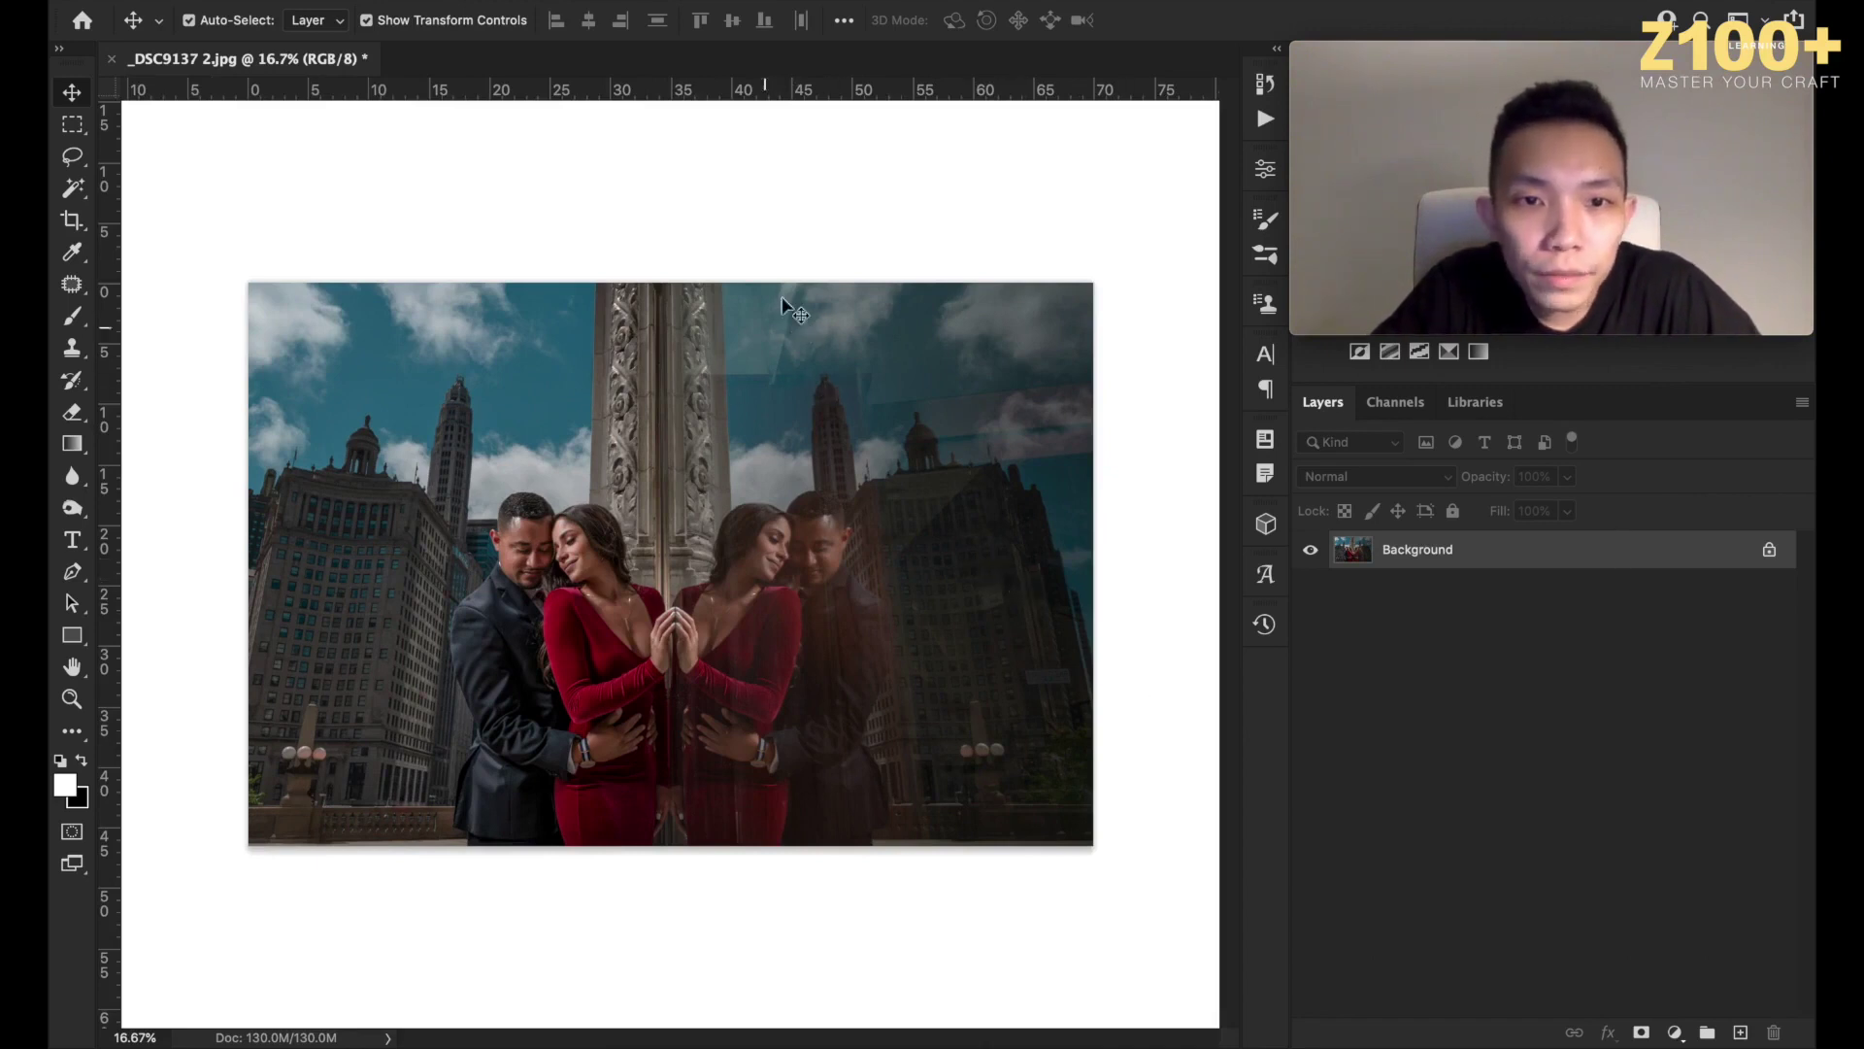
Remove the horizontal glass edge in the reflected sky beside the stone column with the Patch tool.
scroll(957, 406, up, 4)
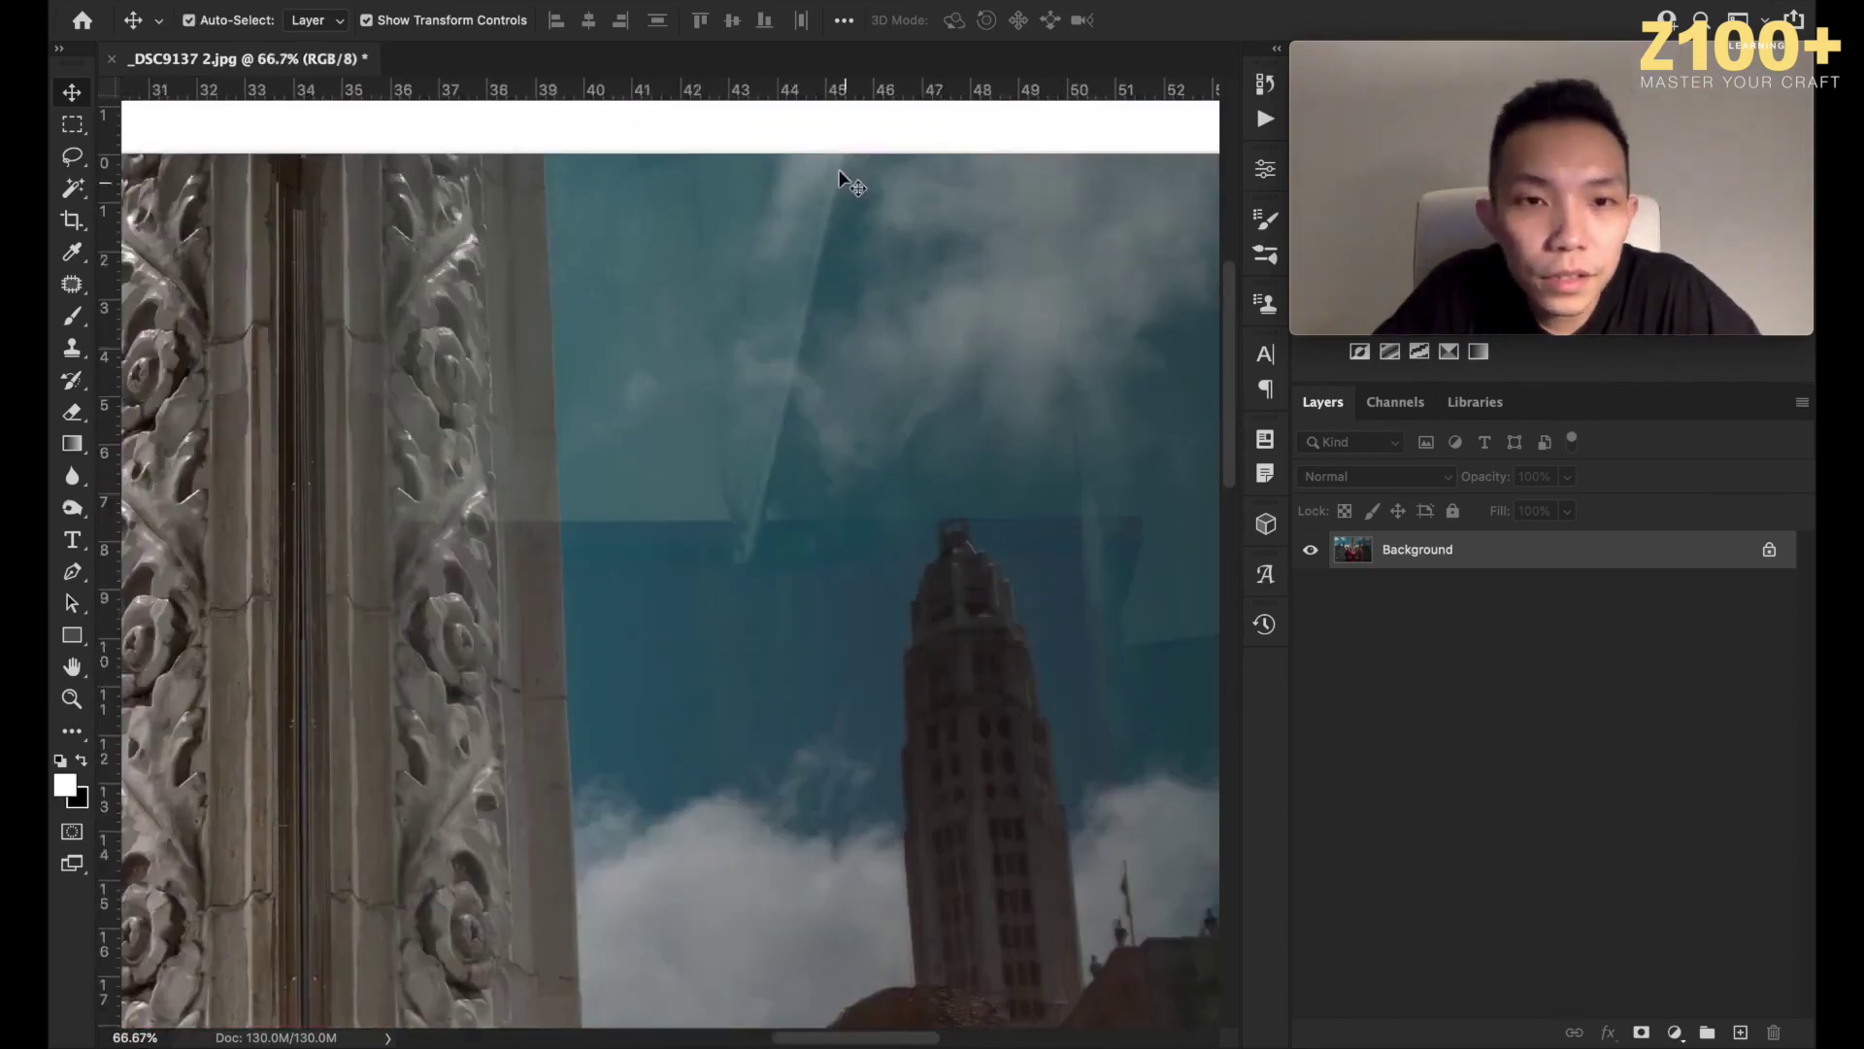
click(88, 290)
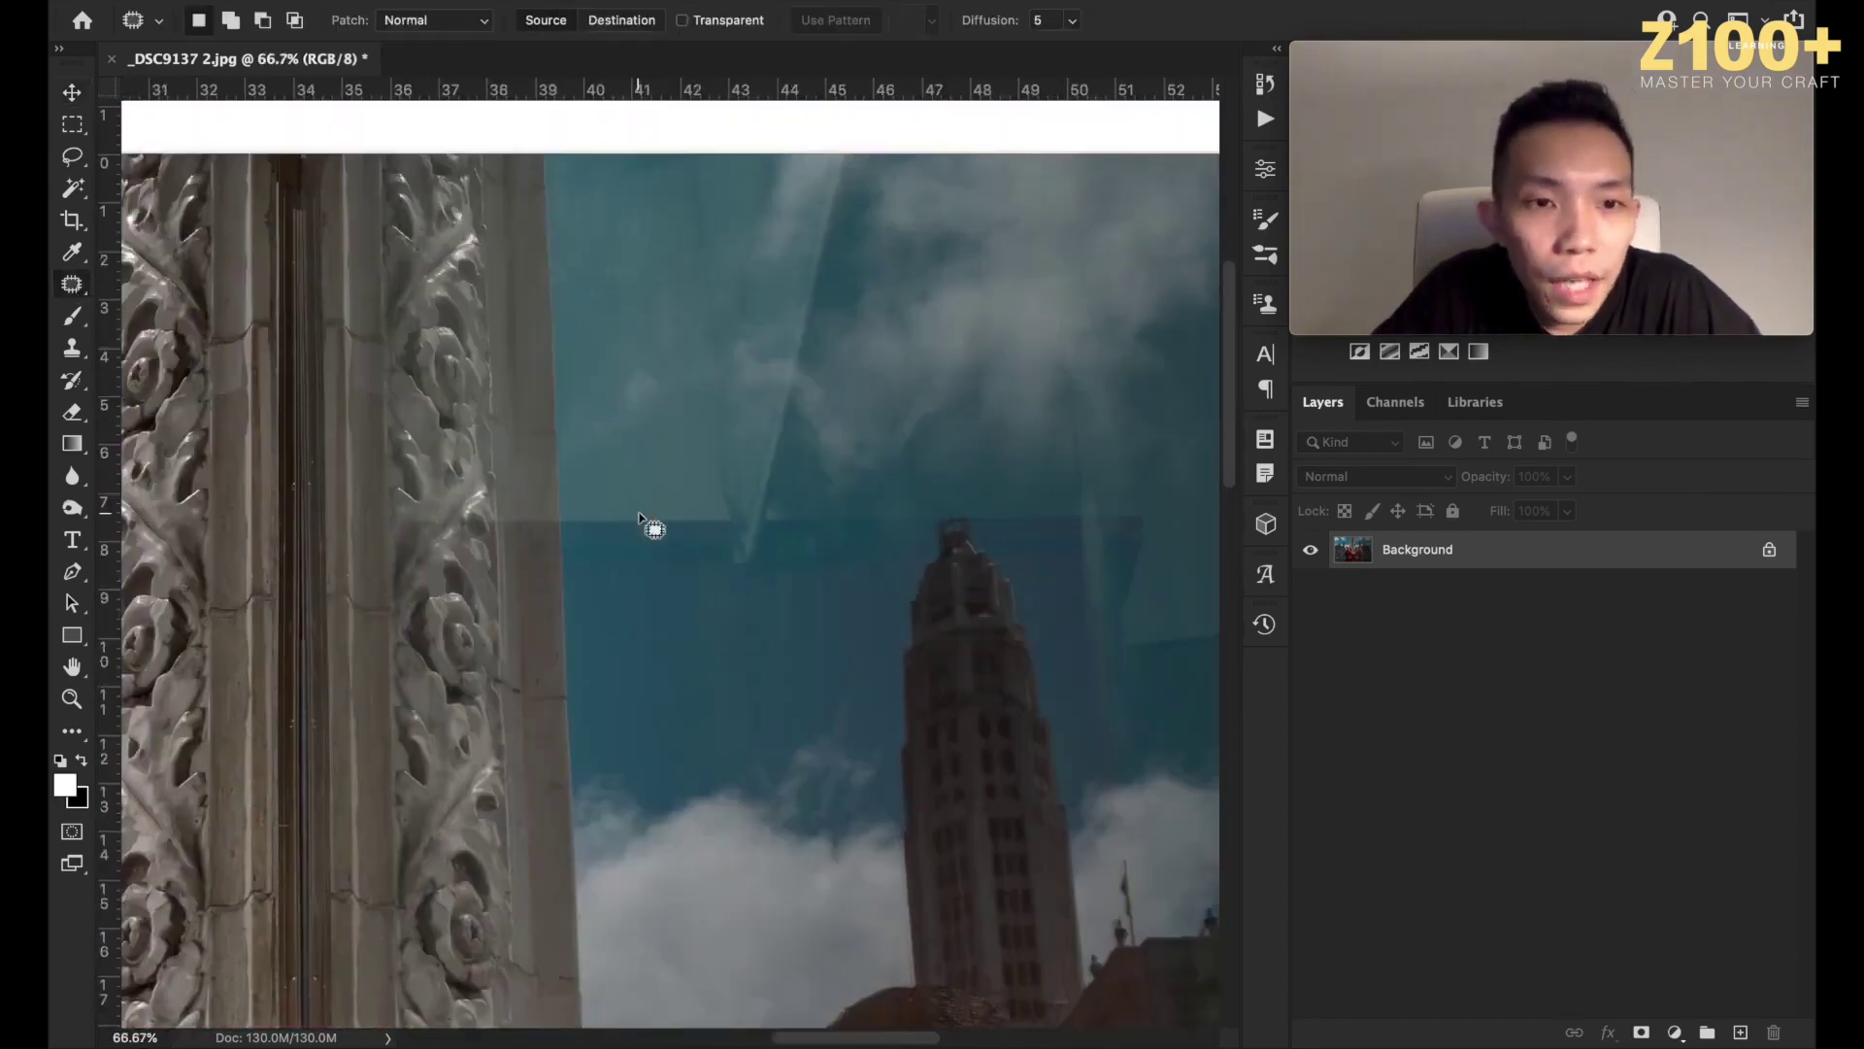
mouse_move(570, 505)
mouse_down()
mouse_move(502, 530)
mouse_move(588, 533)
mouse_move(565, 530)
mouse_move(567, 576)
mouse_up()
key(ctrl+d)
mouse_move(633, 479)
mouse_down()
mouse_move(590, 475)
mouse_move(565, 507)
mouse_move(646, 593)
mouse_move(713, 599)
mouse_move(794, 561)
mouse_move(800, 513)
mouse_move(679, 425)
mouse_up()
drag(678, 544, 695, 638)
key(ctrl+d)
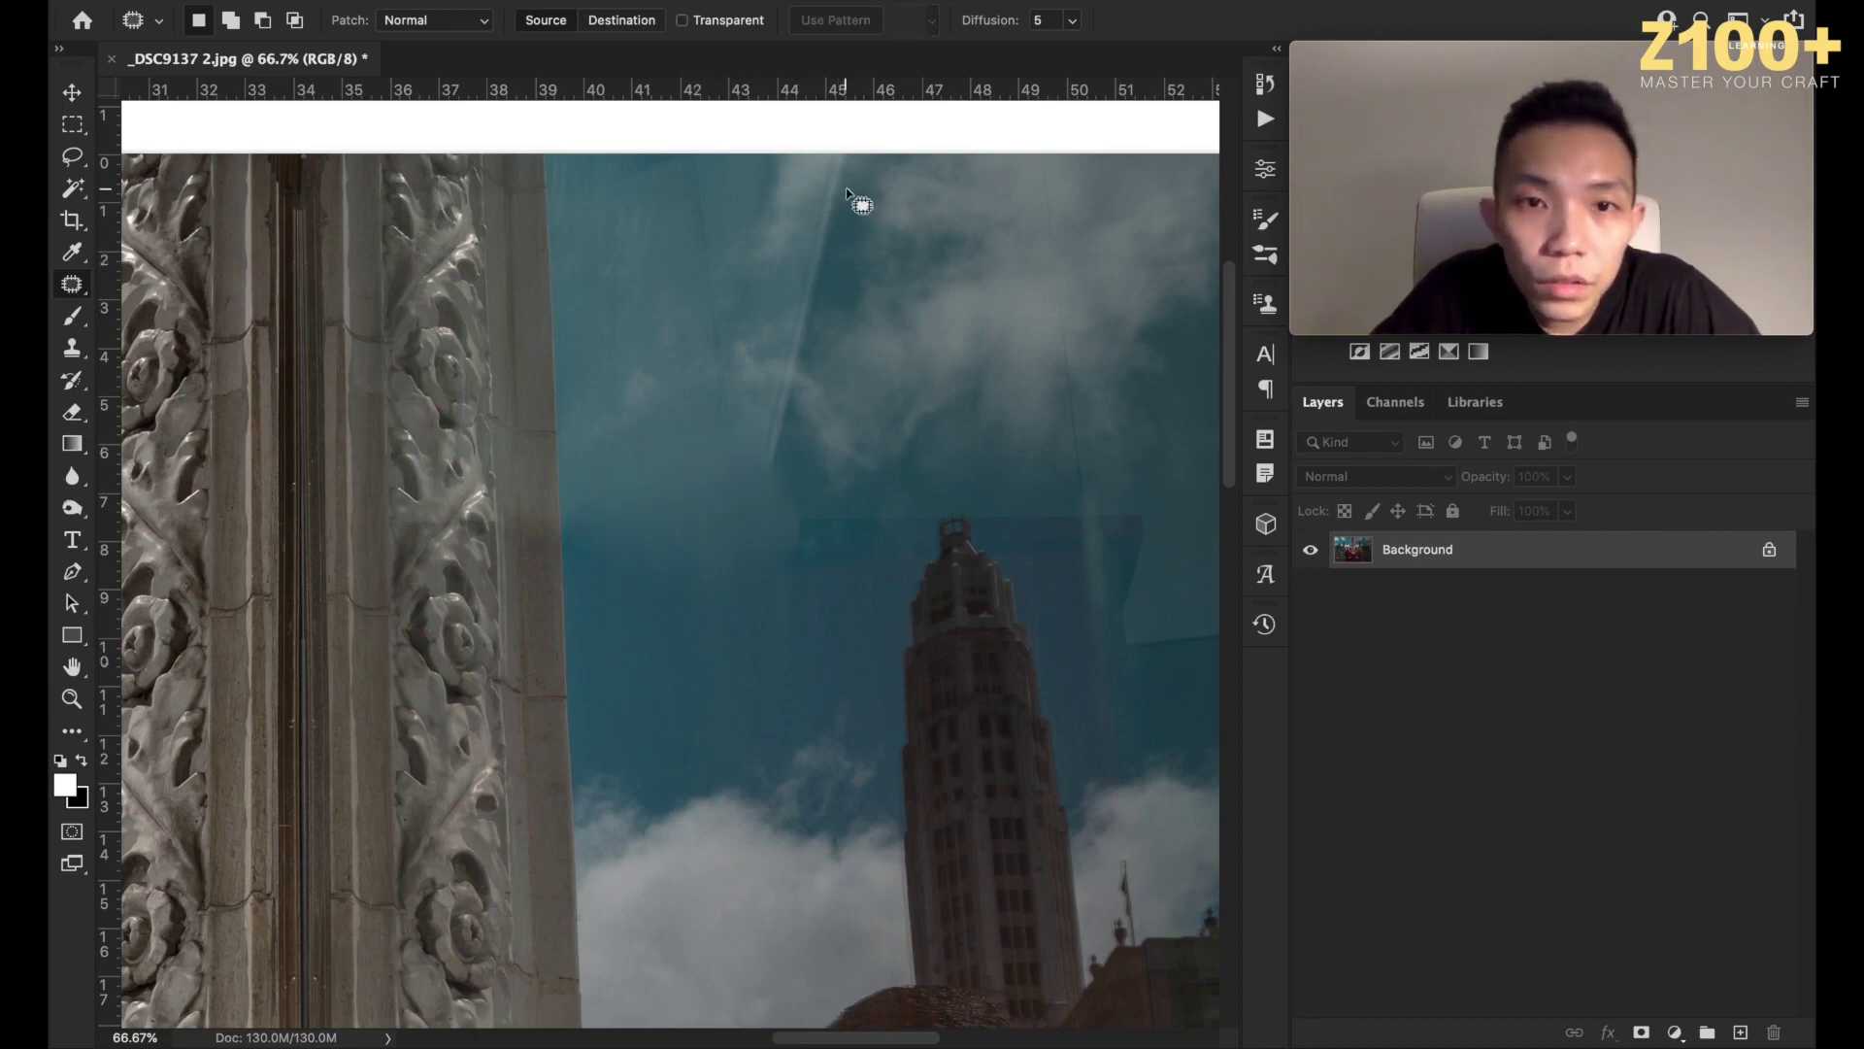
Select the long diagonal streak in the reflected sky and replace it with a Content-Aware fill at 100% opacity.
mouse_move(840, 148)
mouse_down()
mouse_move(786, 330)
mouse_move(799, 466)
mouse_move(796, 442)
mouse_up()
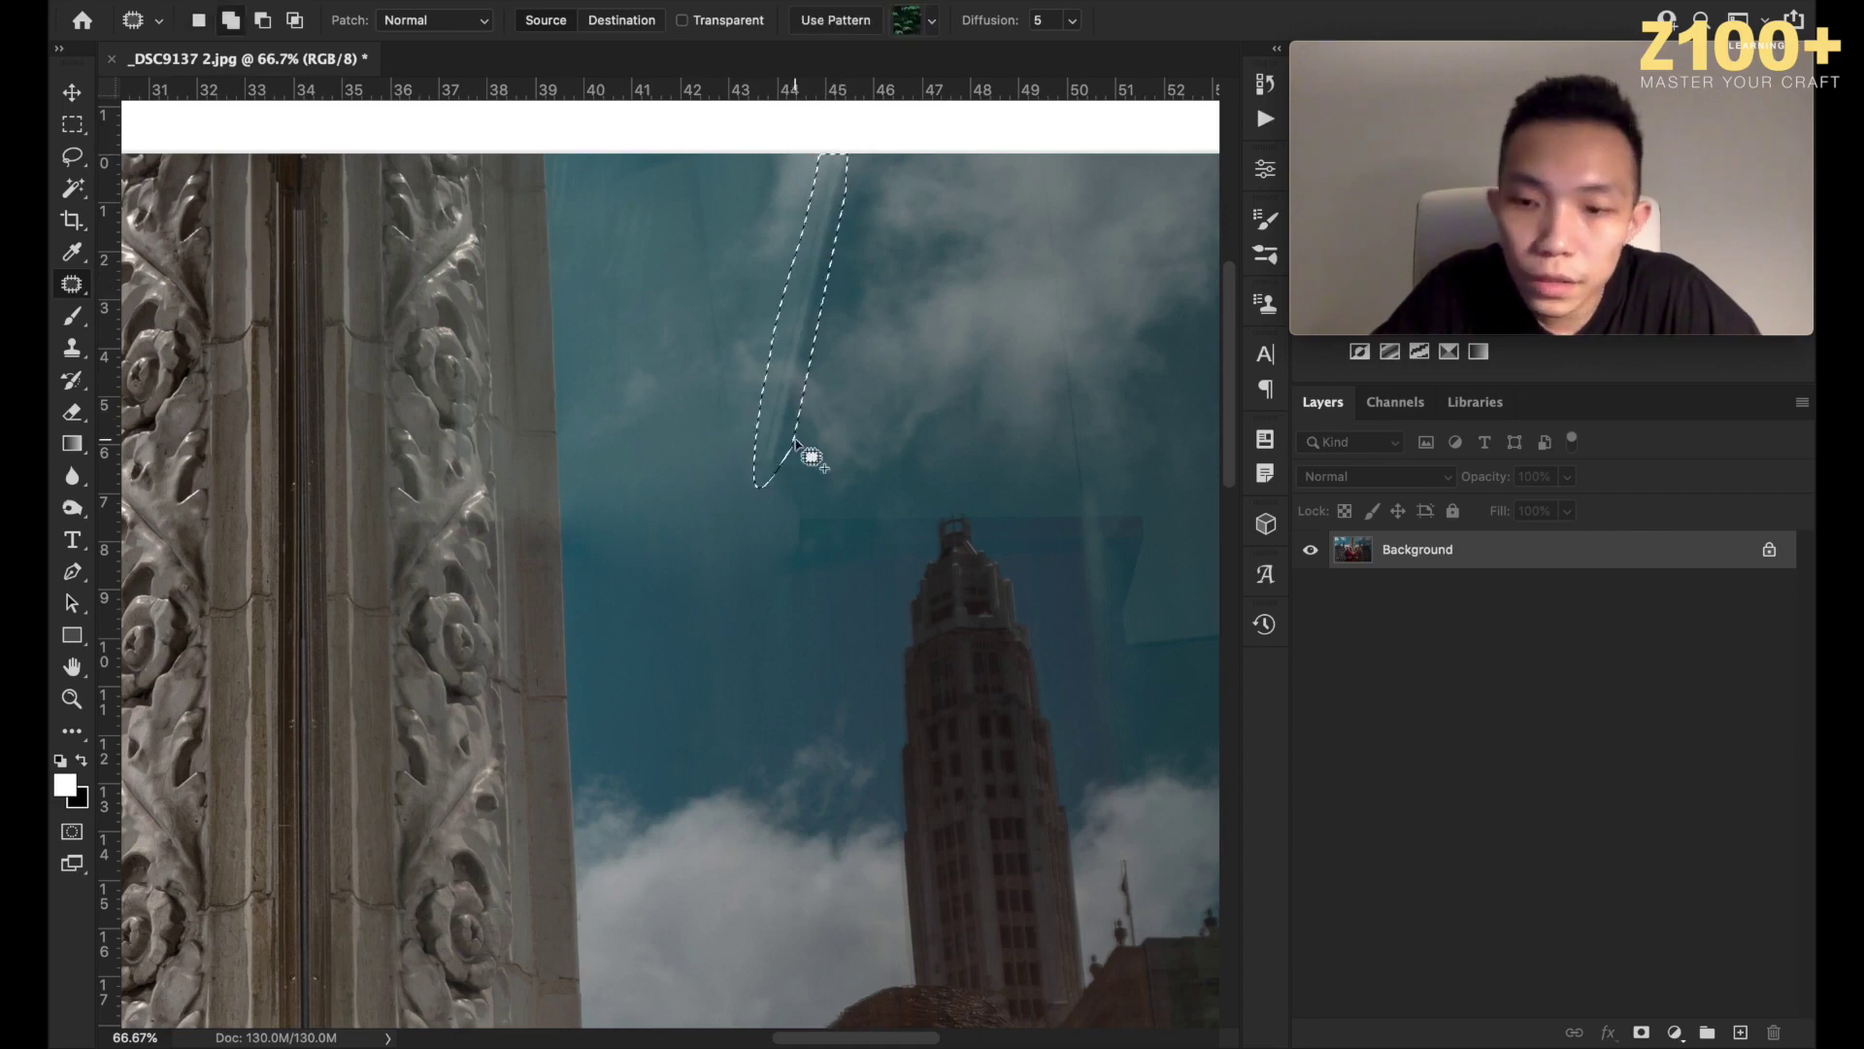
key(shift+BackSpace)
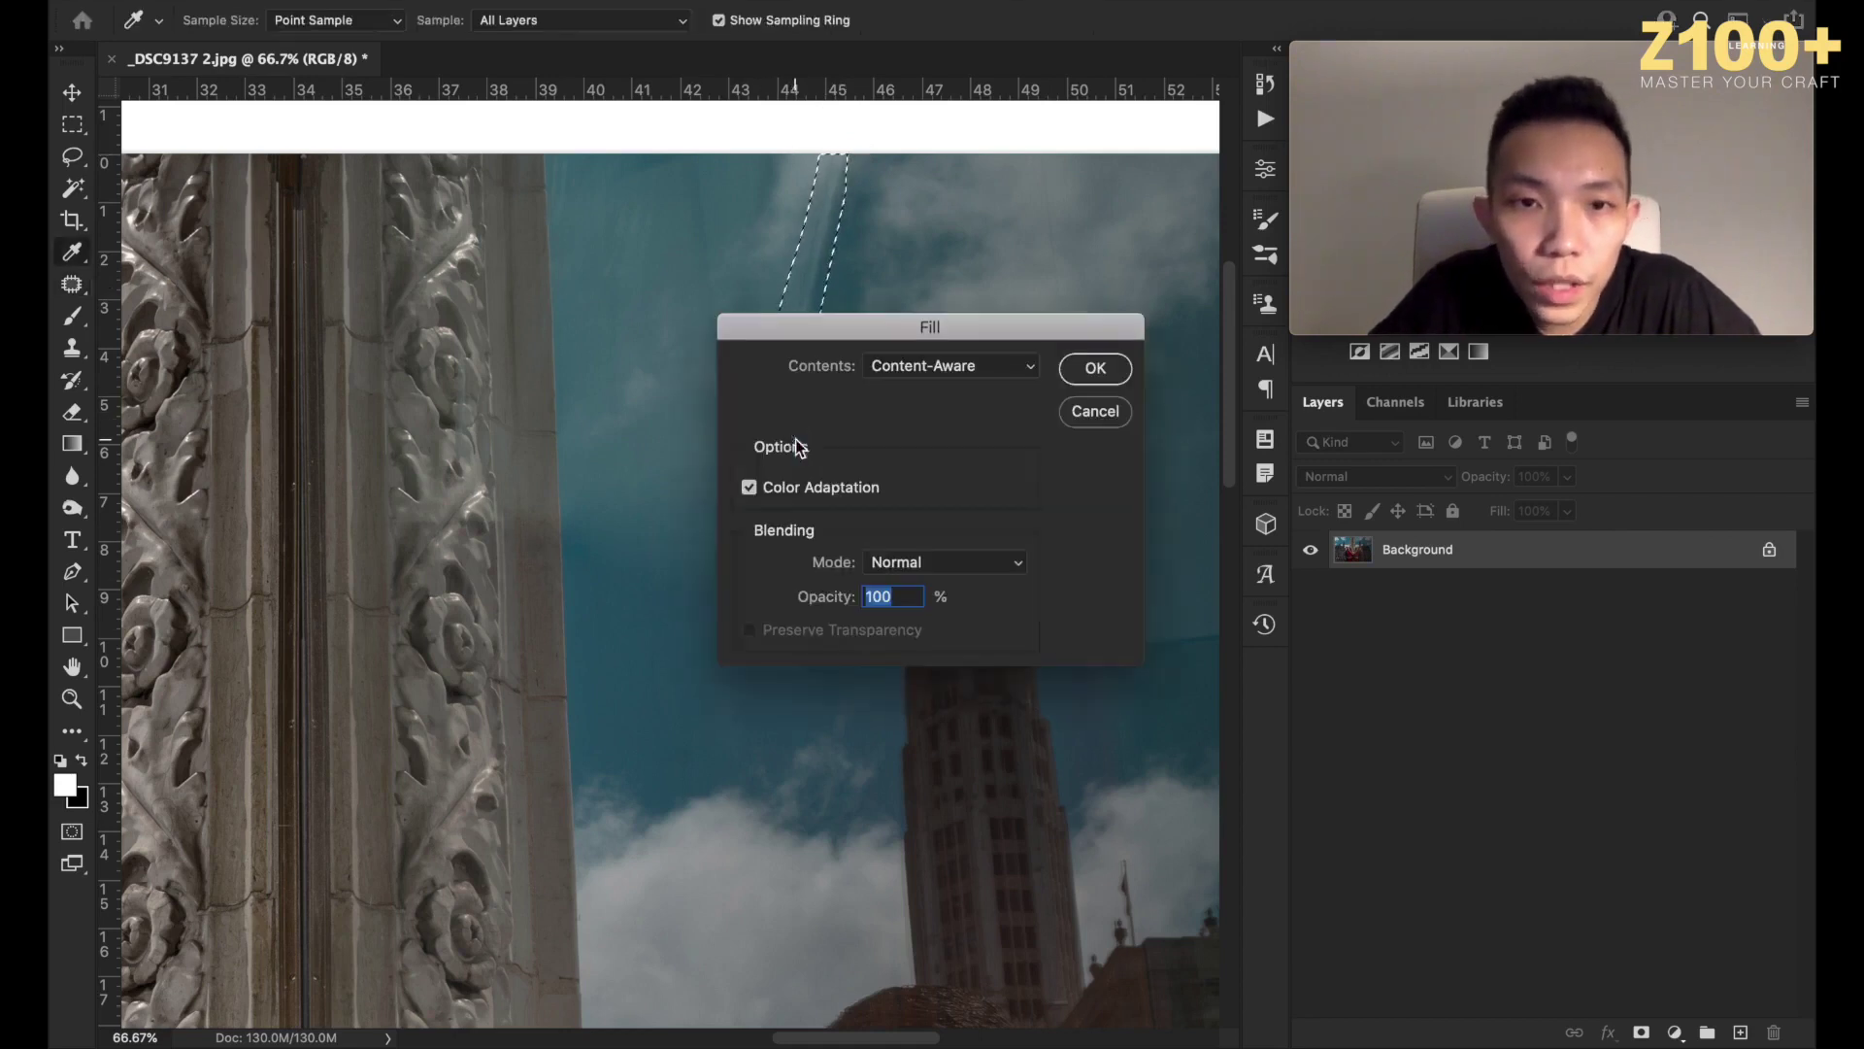
key(Return)
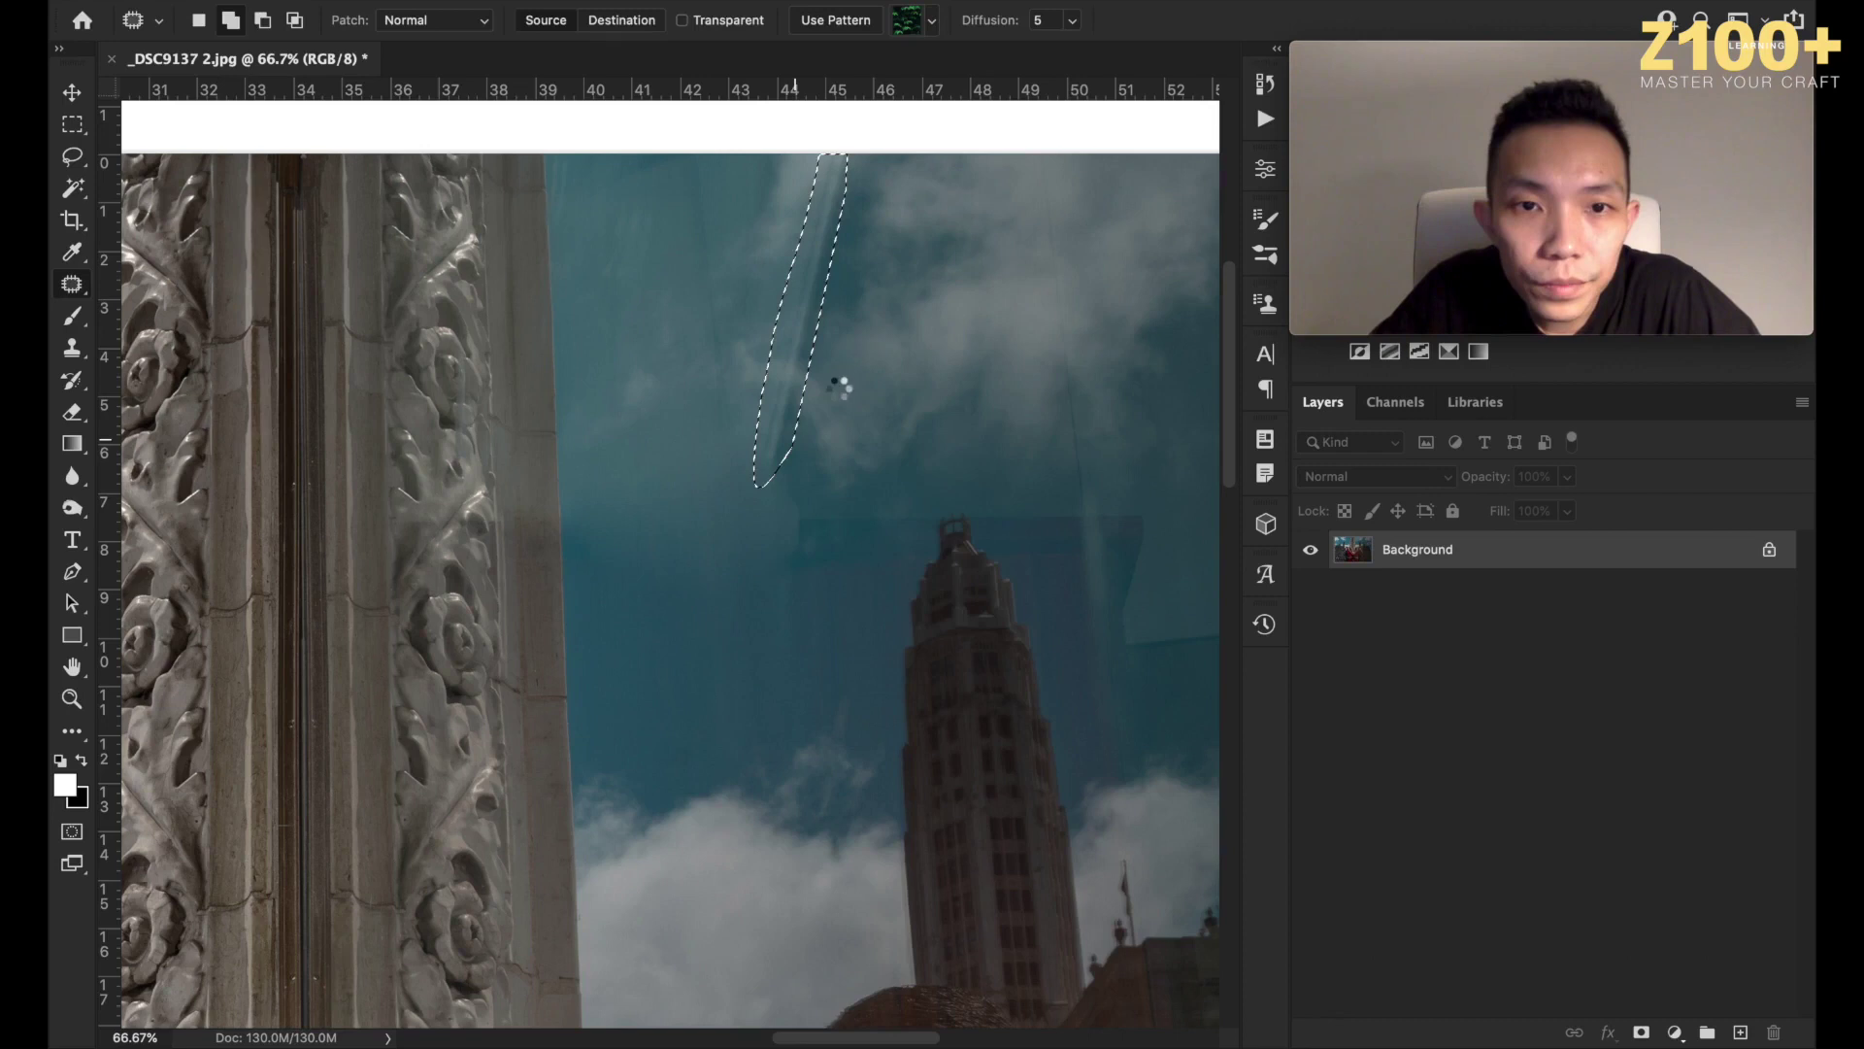
key(ctrl+d)
Clean up the upper remainder of the diagonal streak in the reflected sky with another Content-Aware fill.
mouse_move(832, 171)
mouse_down()
mouse_move(782, 300)
mouse_move(836, 333)
mouse_move(827, 318)
mouse_up()
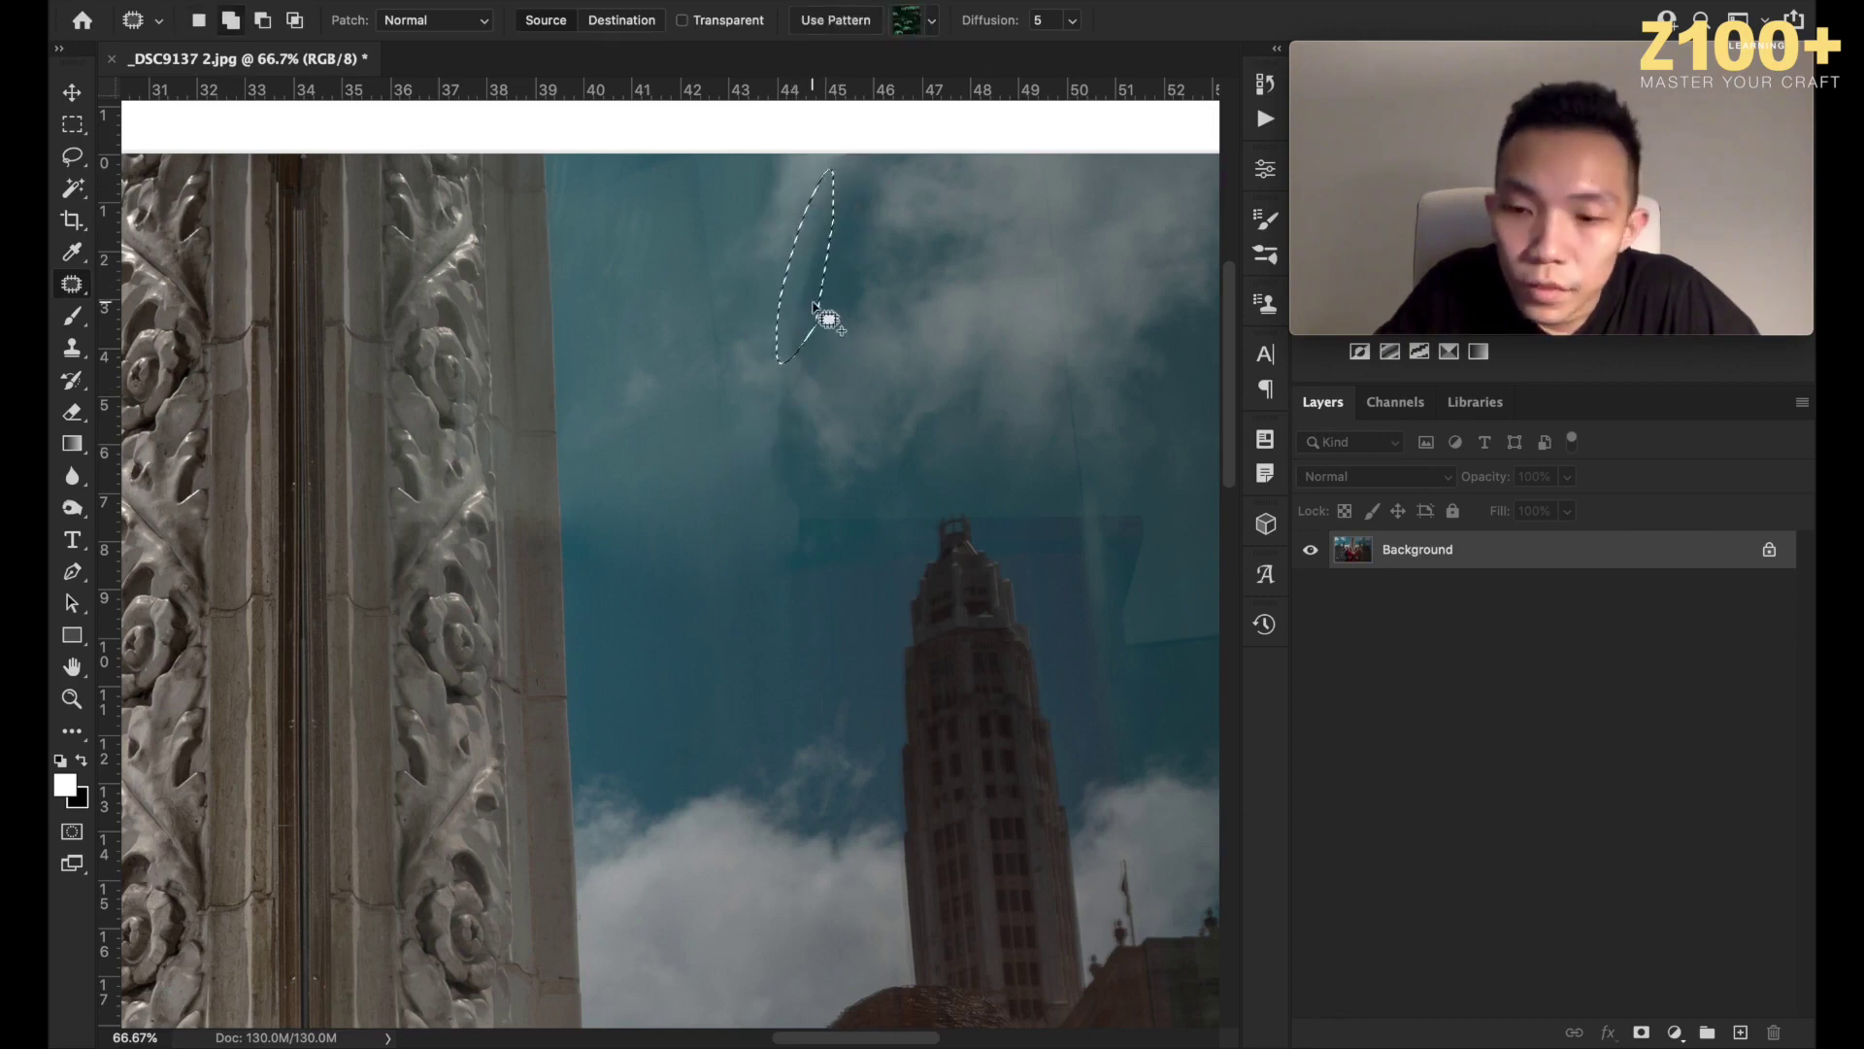
key(shift+BackSpace)
key(Return)
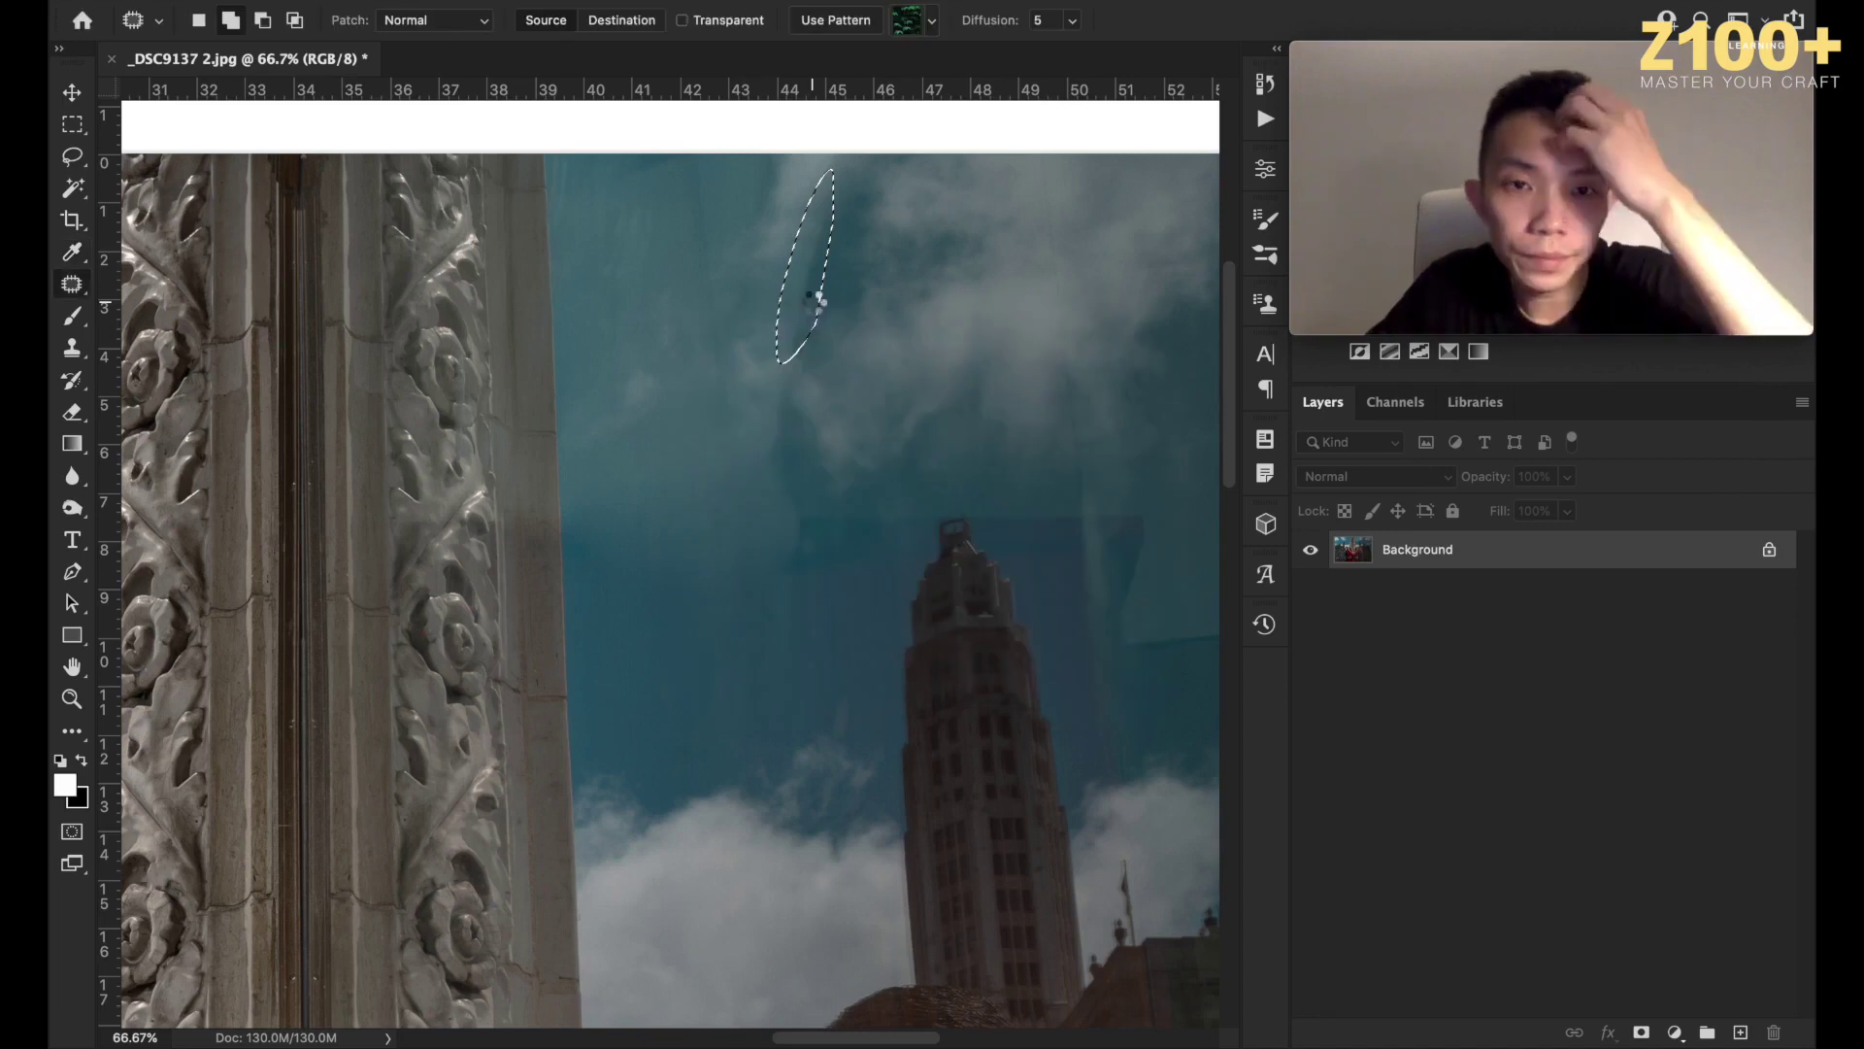
mouse_move(825, 207)
mouse_down()
mouse_move(790, 356)
mouse_move(802, 308)
mouse_move(837, 304)
mouse_up()
key(cmd+d)
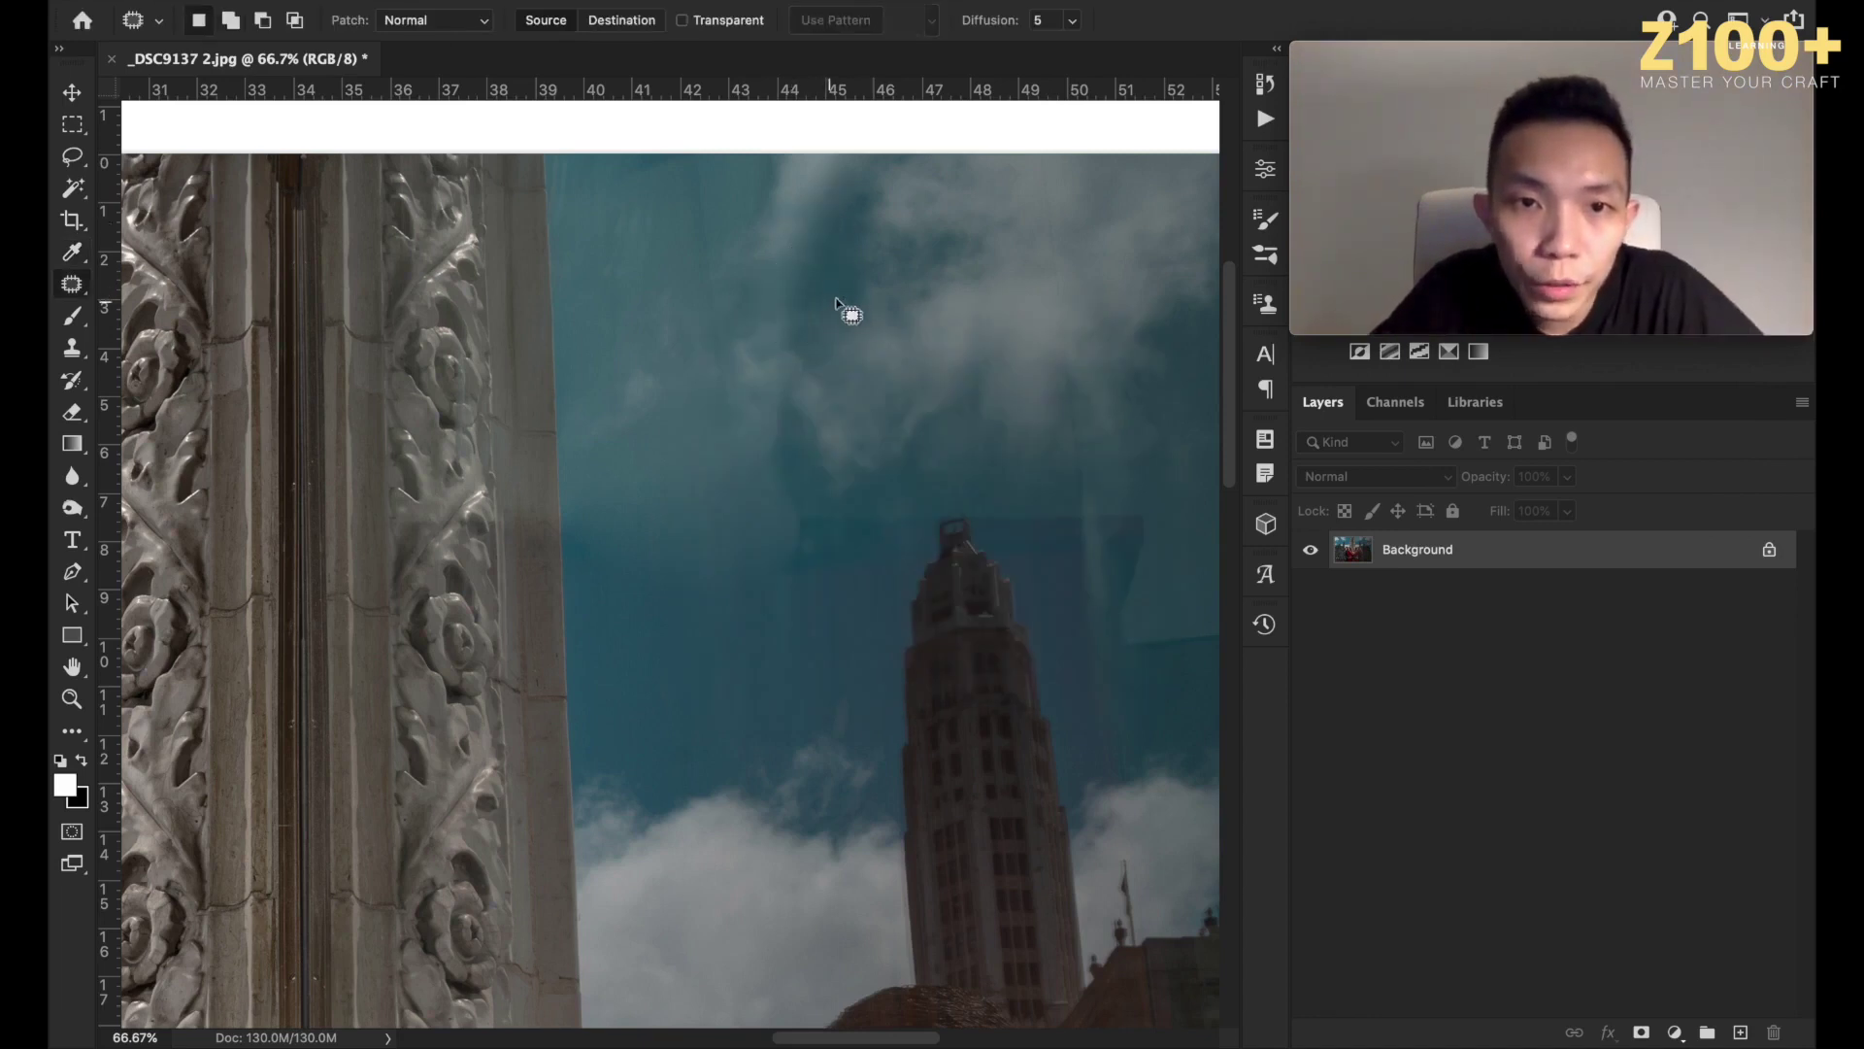
Patch the remaining faint streaks and tonal edges in the reflected sky between the column and the tower.
mouse_move(844, 152)
mouse_down()
mouse_move(819, 189)
mouse_move(847, 197)
mouse_move(711, 170)
mouse_move(684, 185)
mouse_move(722, 361)
mouse_move(725, 215)
mouse_up()
key(cmd+d)
mouse_move(713, 259)
mouse_down()
mouse_move(630, 199)
mouse_move(716, 260)
mouse_move(655, 254)
mouse_move(685, 356)
mouse_move(686, 493)
mouse_up()
click(680, 258)
mouse_move(650, 125)
mouse_down()
mouse_move(720, 184)
mouse_move(647, 250)
mouse_up()
click(782, 507)
mouse_move(743, 388)
mouse_down()
mouse_move(719, 445)
mouse_move(728, 417)
mouse_move(730, 483)
mouse_move(732, 374)
mouse_move(747, 456)
mouse_up()
mouse_move(844, 505)
mouse_down()
mouse_move(803, 554)
mouse_move(919, 533)
mouse_move(812, 538)
mouse_up()
click(737, 553)
Fill the small sky area beside the reflected tower's tip with Content-Aware and clear the selection.
mouse_move(930, 492)
mouse_down()
mouse_move(901, 537)
mouse_move(924, 516)
mouse_up()
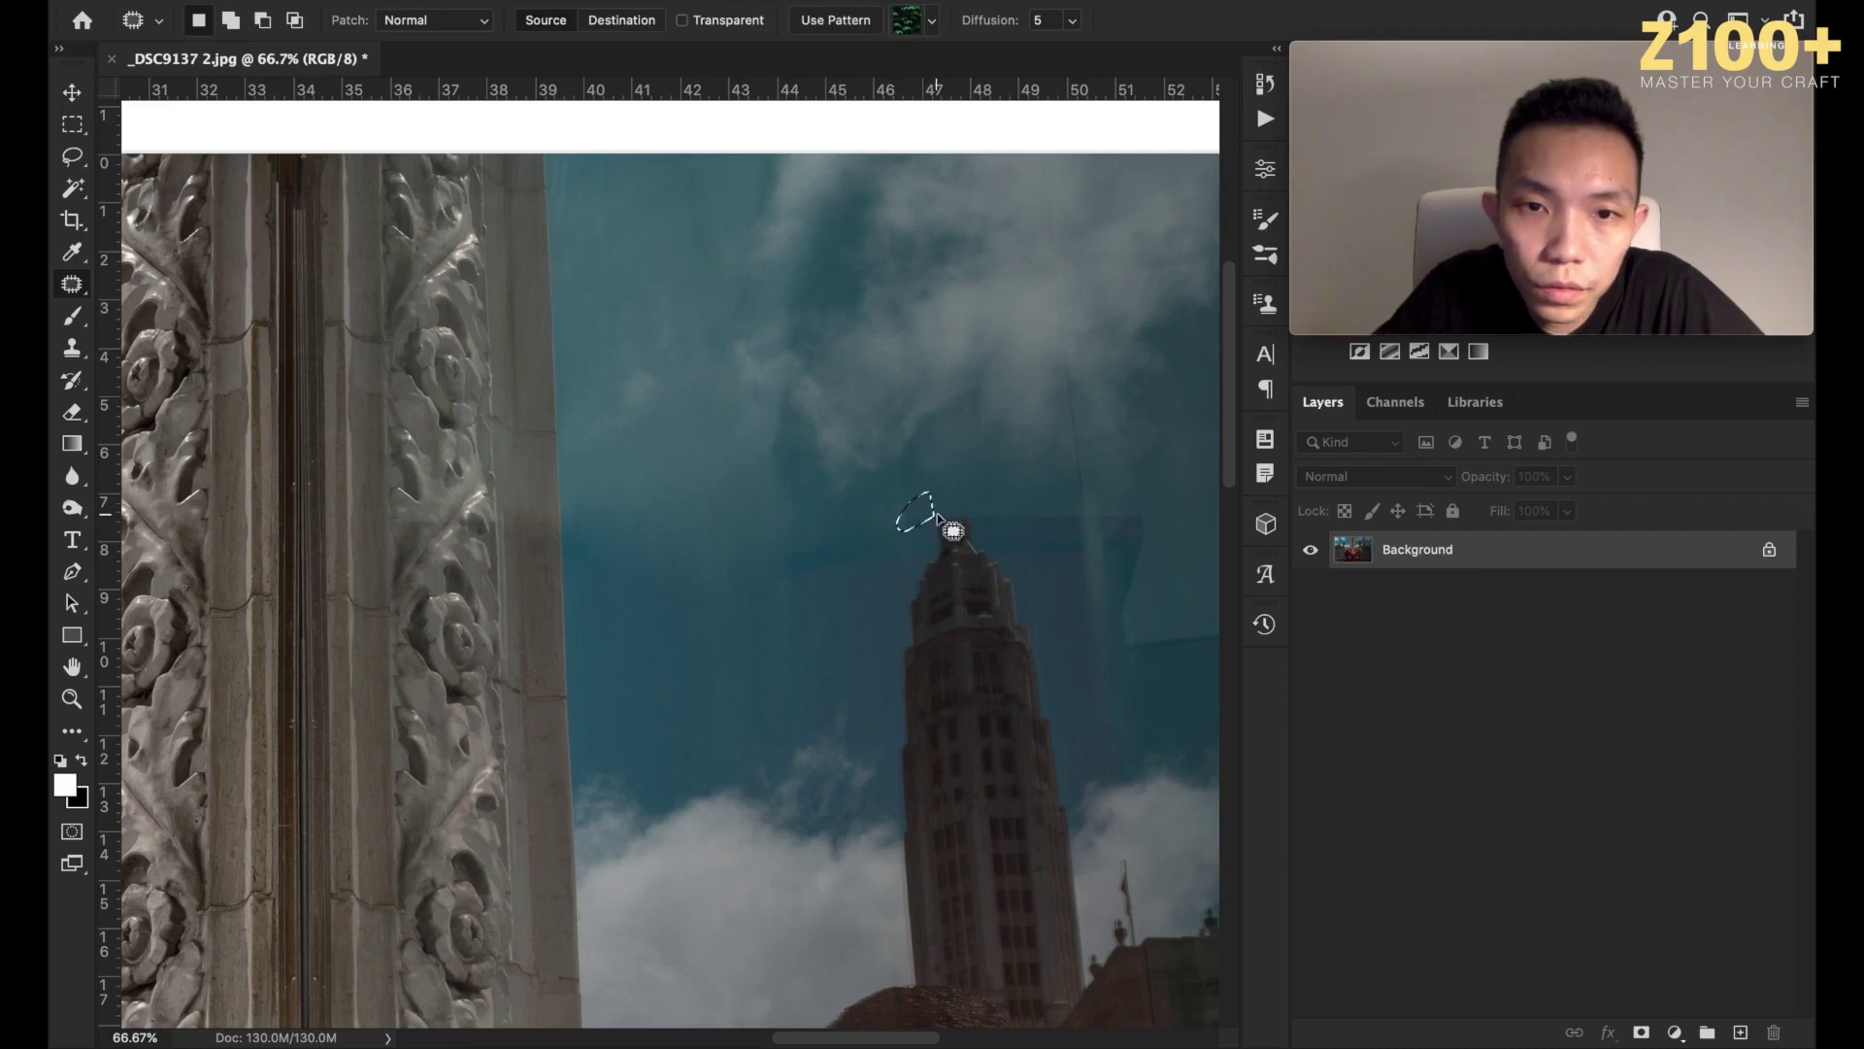
key(shift+BackSpace)
key(Return)
click(1042, 623)
mouse_move(829, 544)
mouse_down()
mouse_move(749, 572)
mouse_move(825, 554)
mouse_up()
click(786, 633)
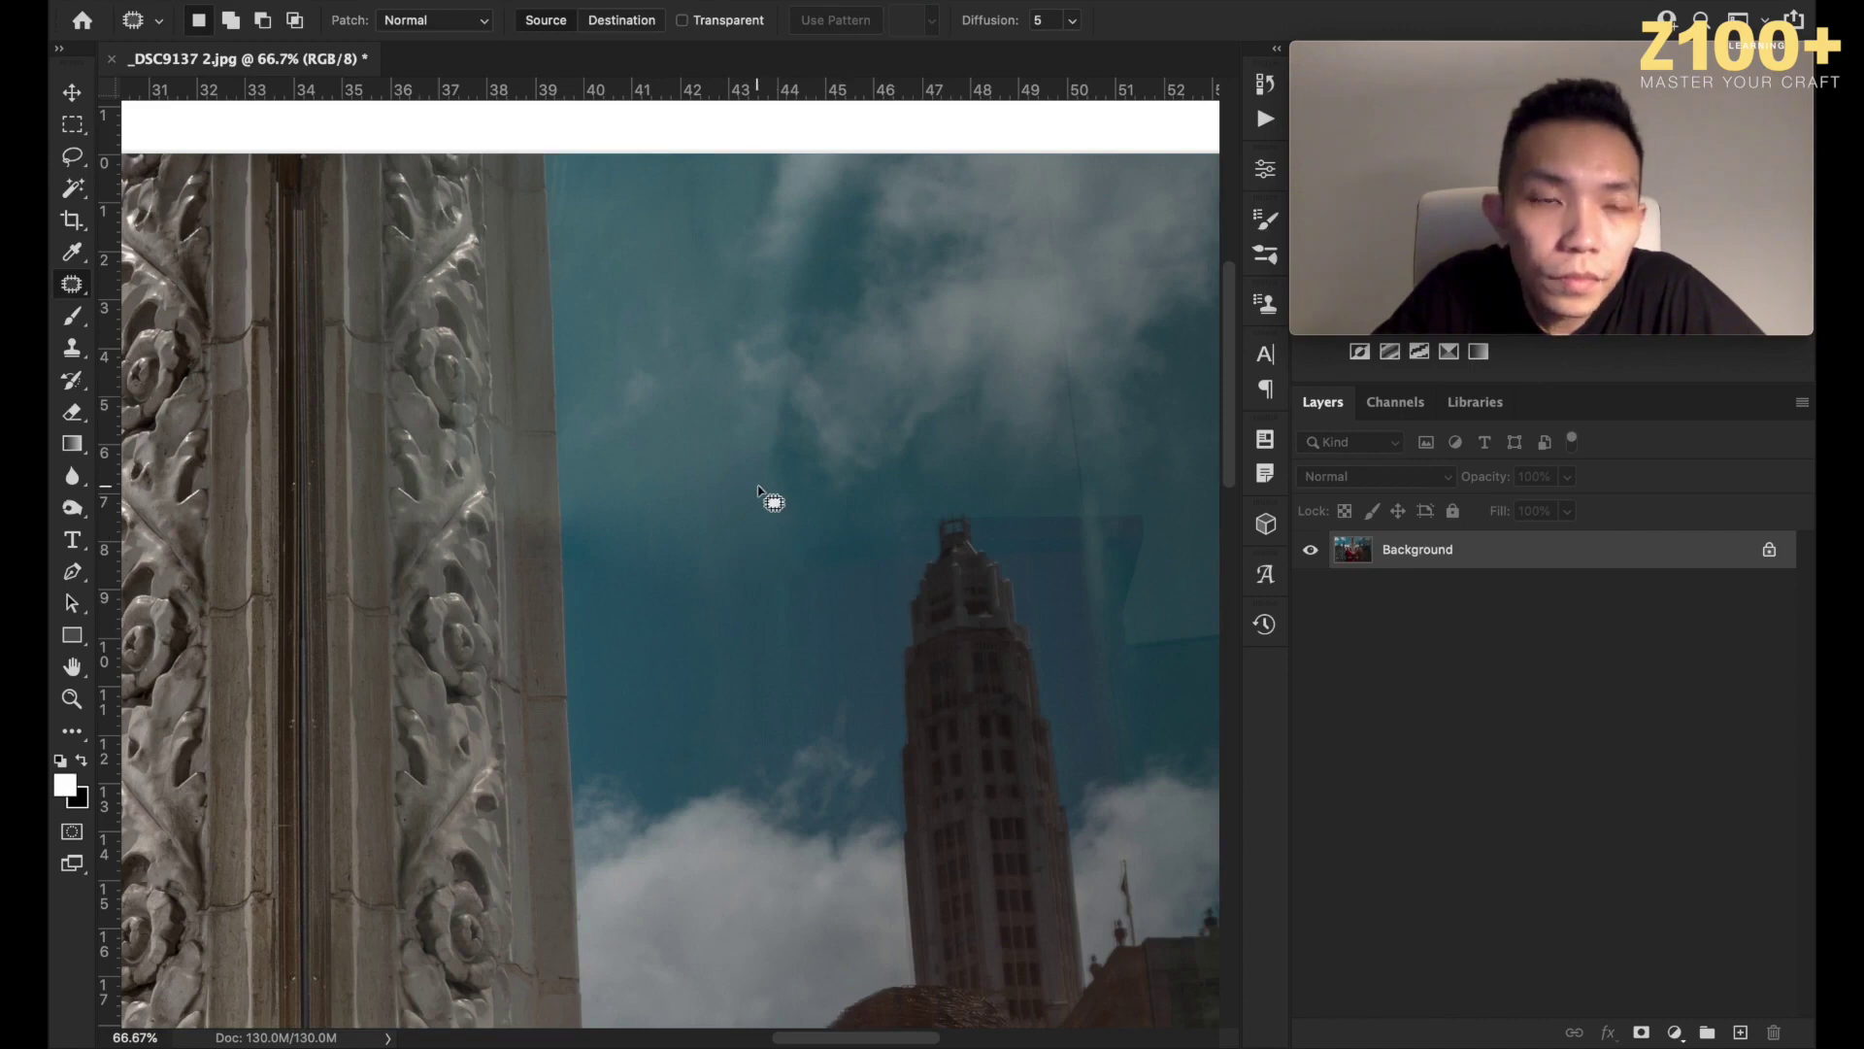
Patch the narrow strip of reflected sky along the column at the photo's upper edge and clear the selection.
mouse_move(588, 156)
mouse_down()
mouse_move(549, 153)
mouse_move(588, 235)
mouse_move(587, 198)
mouse_up()
drag(582, 206, 589, 231)
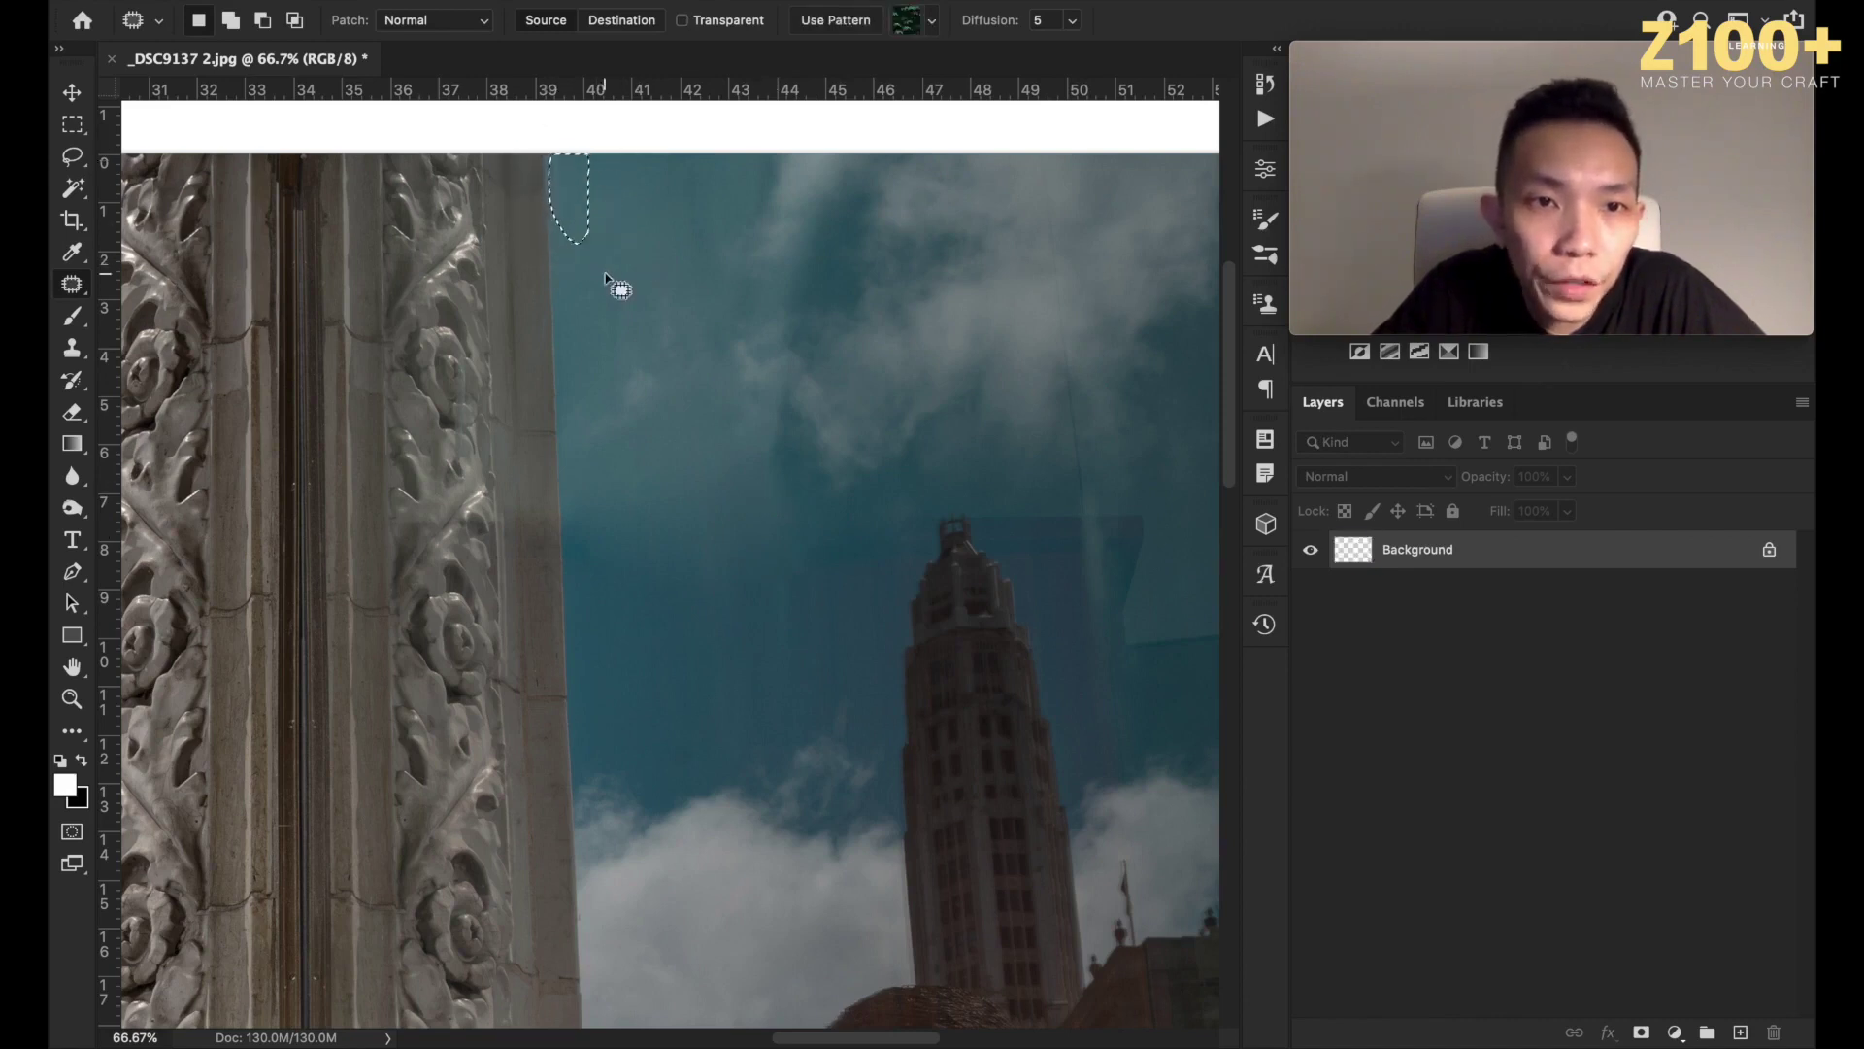
click(605, 274)
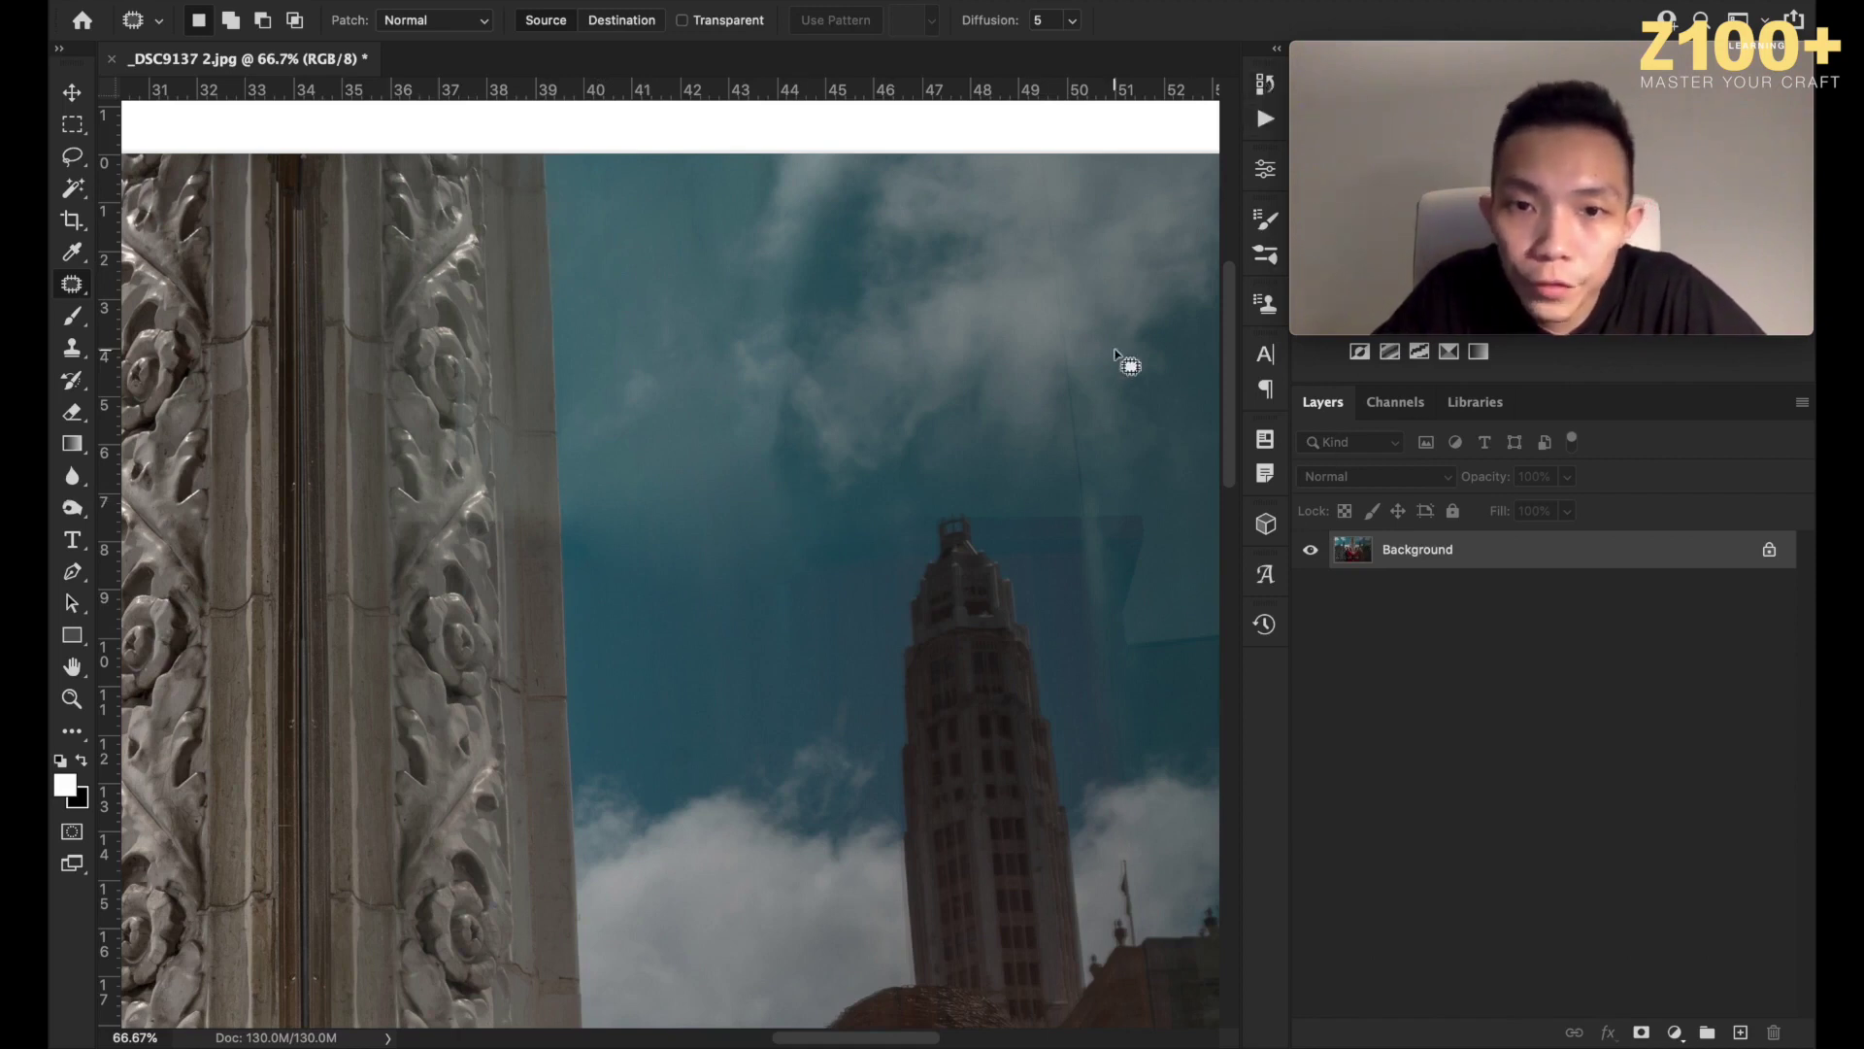
key(super+minus)
key(super+minus)
key(super+minus)
key(super+plus)
key(super+plus)
key(super+plus)
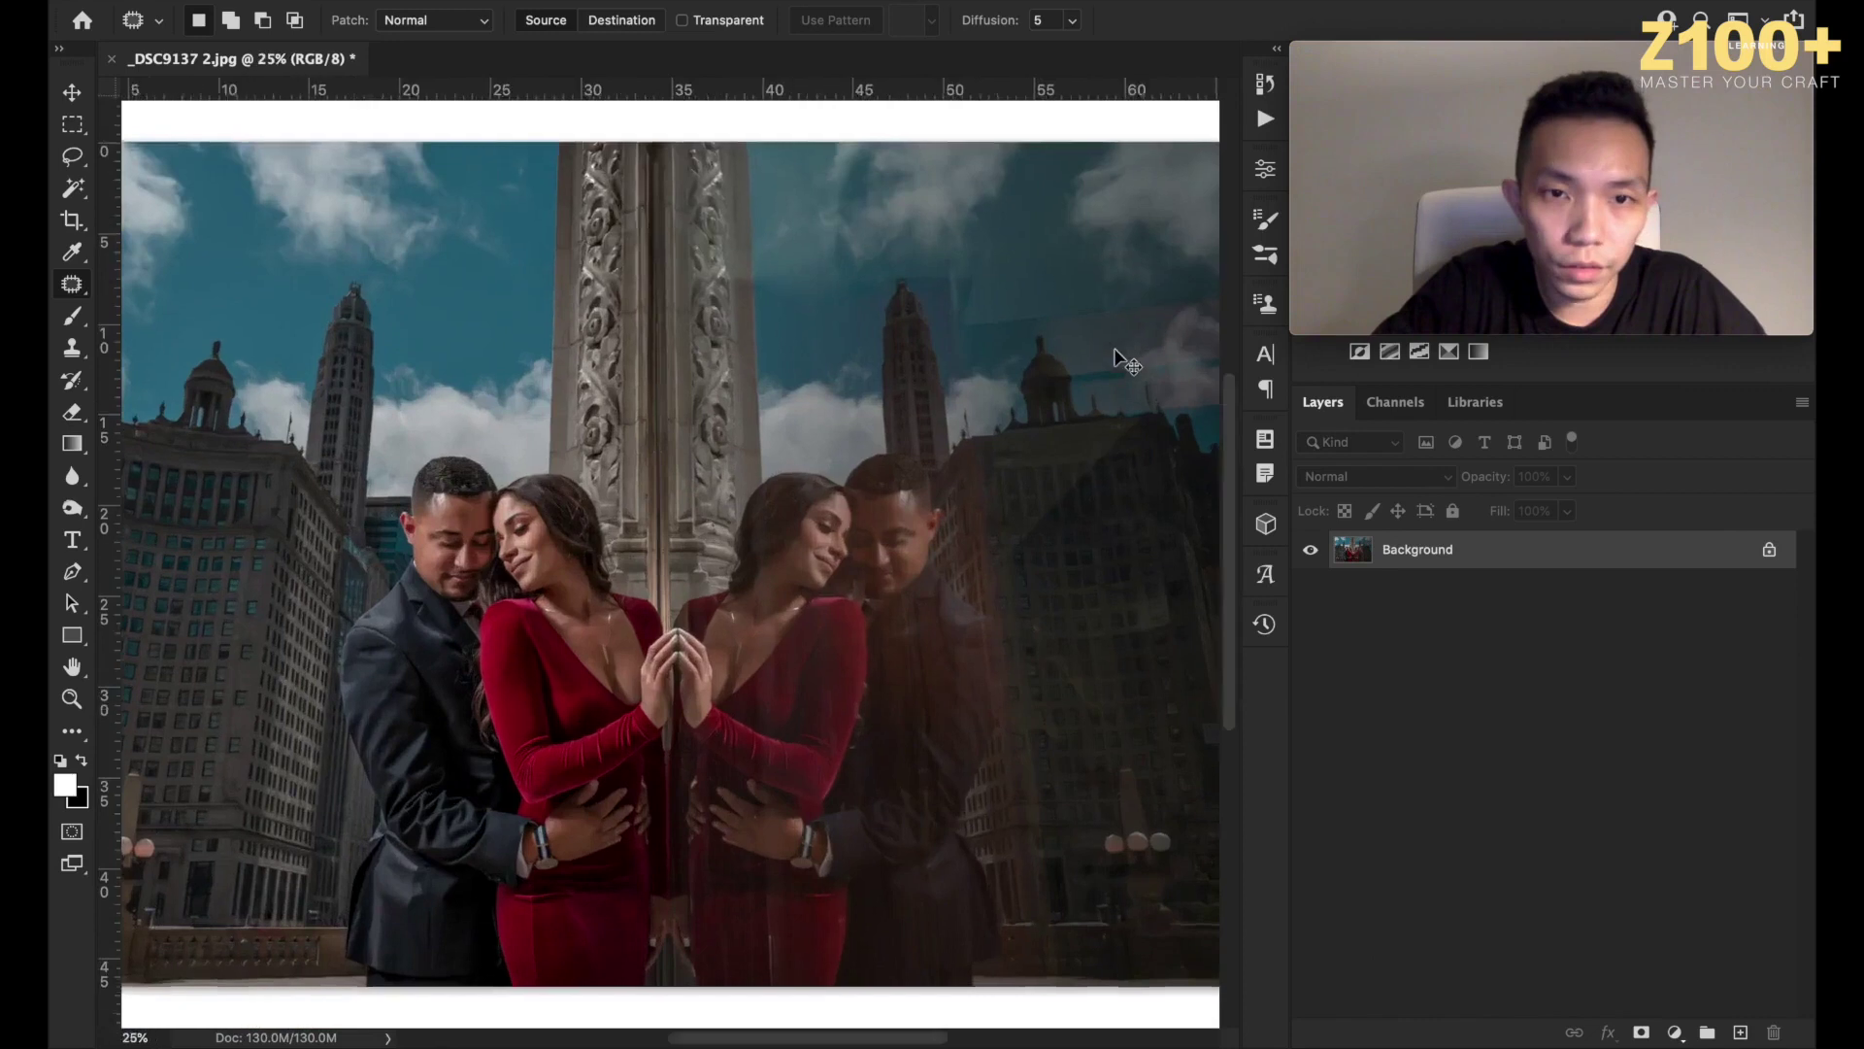
Patch the uneven blue area of the reflected sky between the column and the tower, above the cloud bank.
scroll(1117, 359, right, 3)
scroll(1117, 360, up, 2)
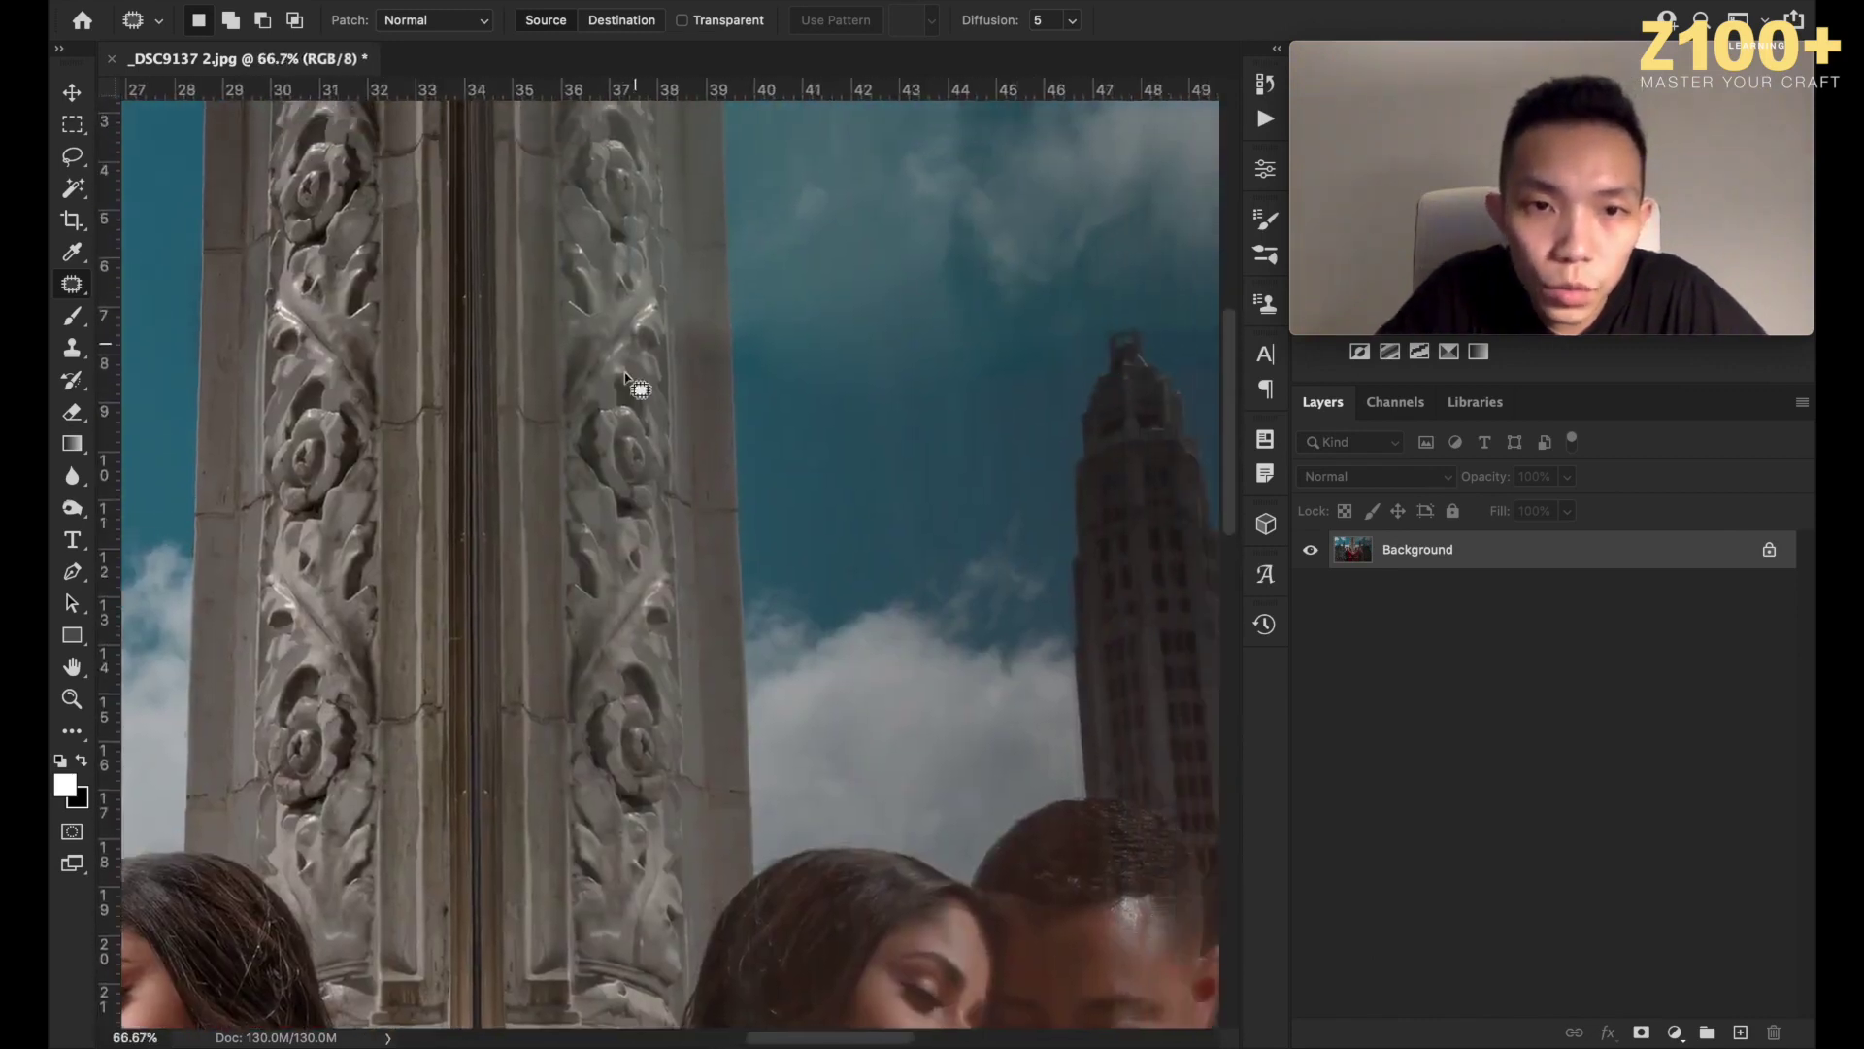
click(916, 300)
mouse_move(952, 265)
mouse_down()
mouse_move(861, 247)
mouse_move(697, 282)
mouse_move(683, 369)
mouse_move(831, 405)
mouse_move(928, 410)
mouse_move(977, 389)
mouse_move(899, 337)
mouse_move(901, 413)
mouse_up()
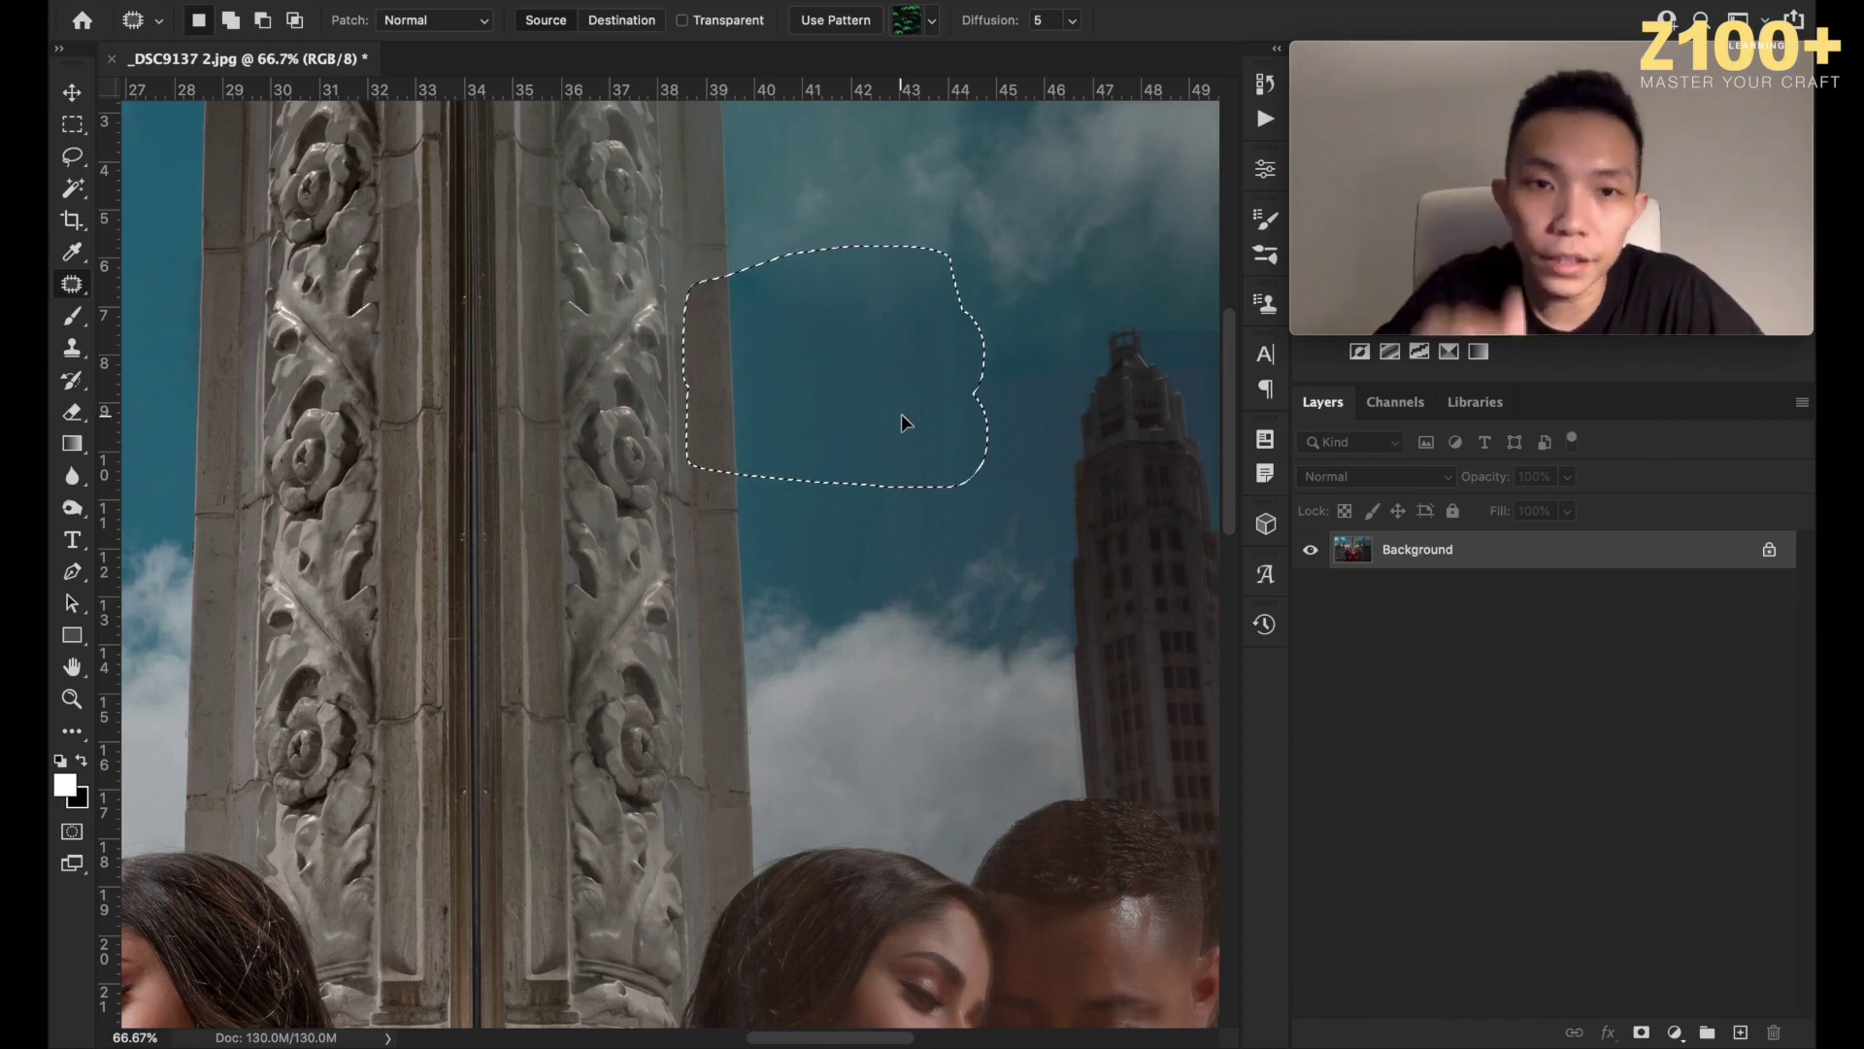
key(ctrl+d)
mouse_move(959, 225)
mouse_down()
mouse_move(917, 208)
mouse_move(875, 261)
mouse_move(940, 330)
mouse_move(965, 305)
mouse_move(948, 418)
mouse_up()
key(ctrl+d)
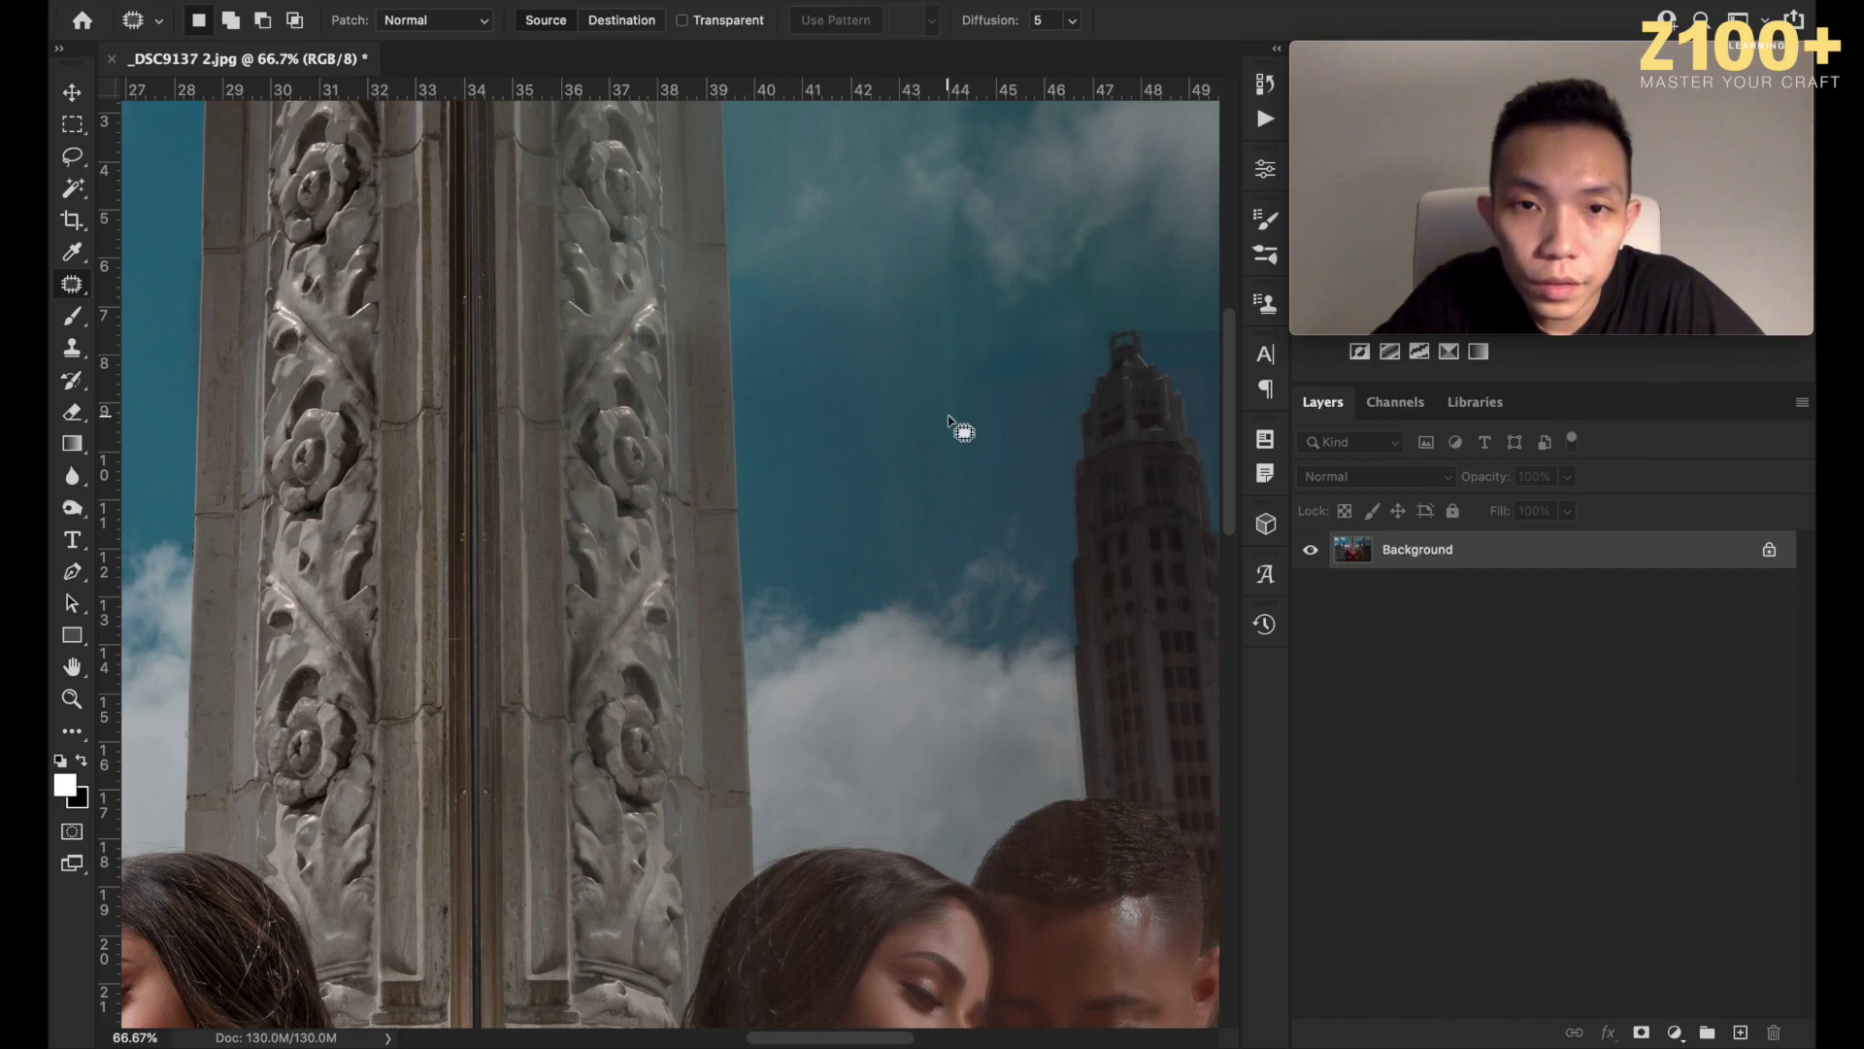
mouse_move(968, 288)
mouse_down()
mouse_move(941, 408)
mouse_move(982, 395)
mouse_move(845, 404)
mouse_move(835, 460)
mouse_up()
key(ctrl+d)
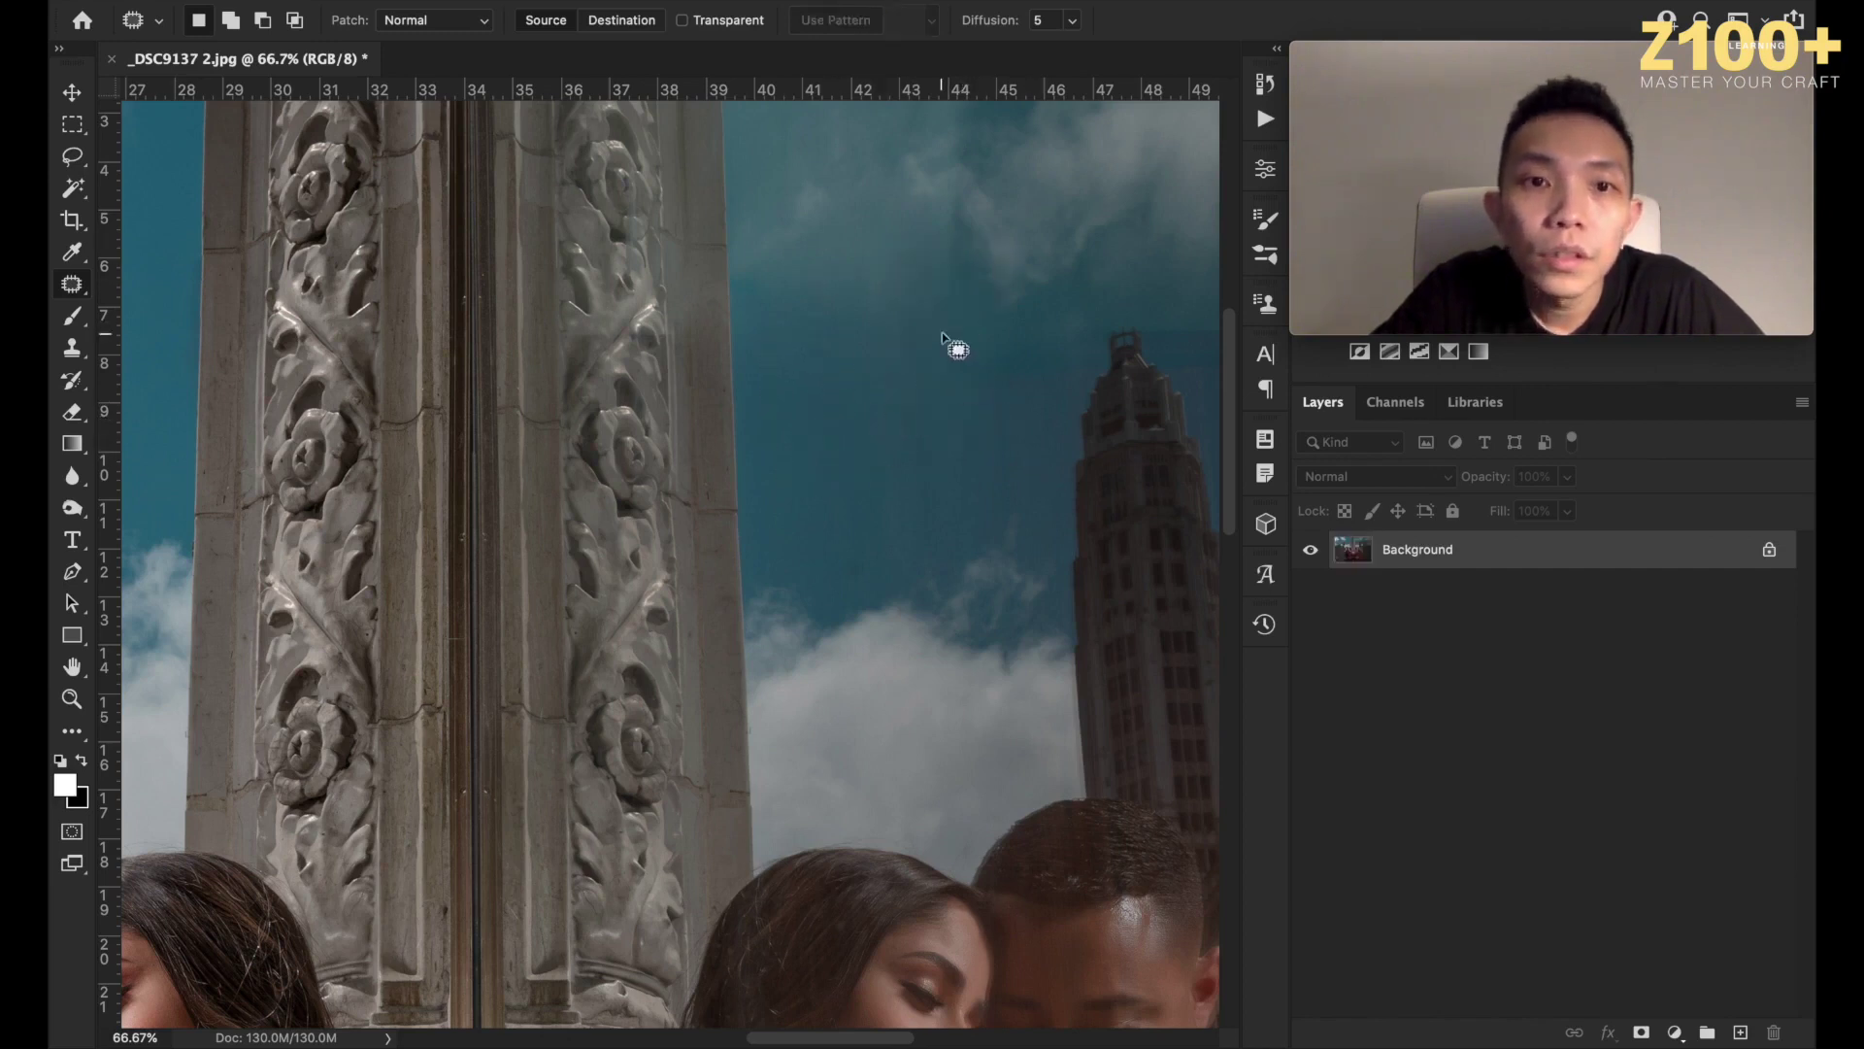
Burn the hazy bright area on the reflected column's carving with a 300 px brush, Midtones range and 30% exposure.
scroll(891, 288, up, 2)
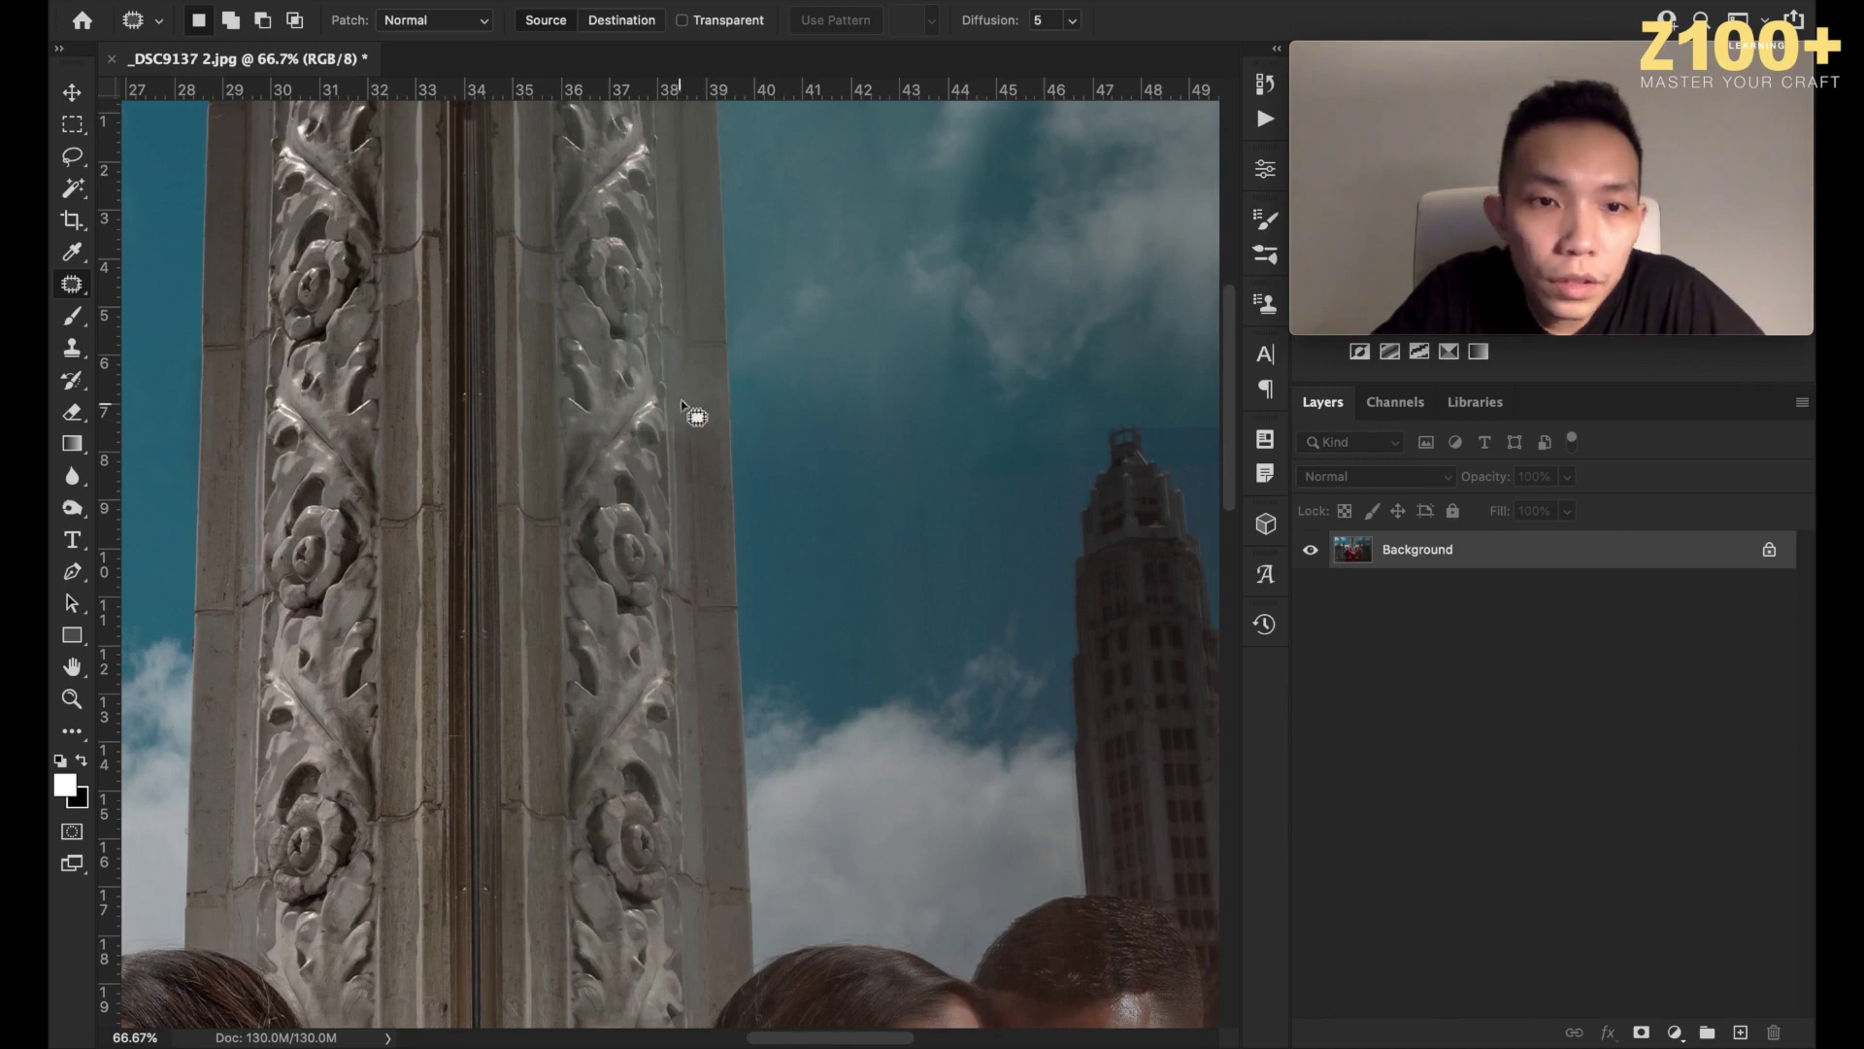
click(78, 504)
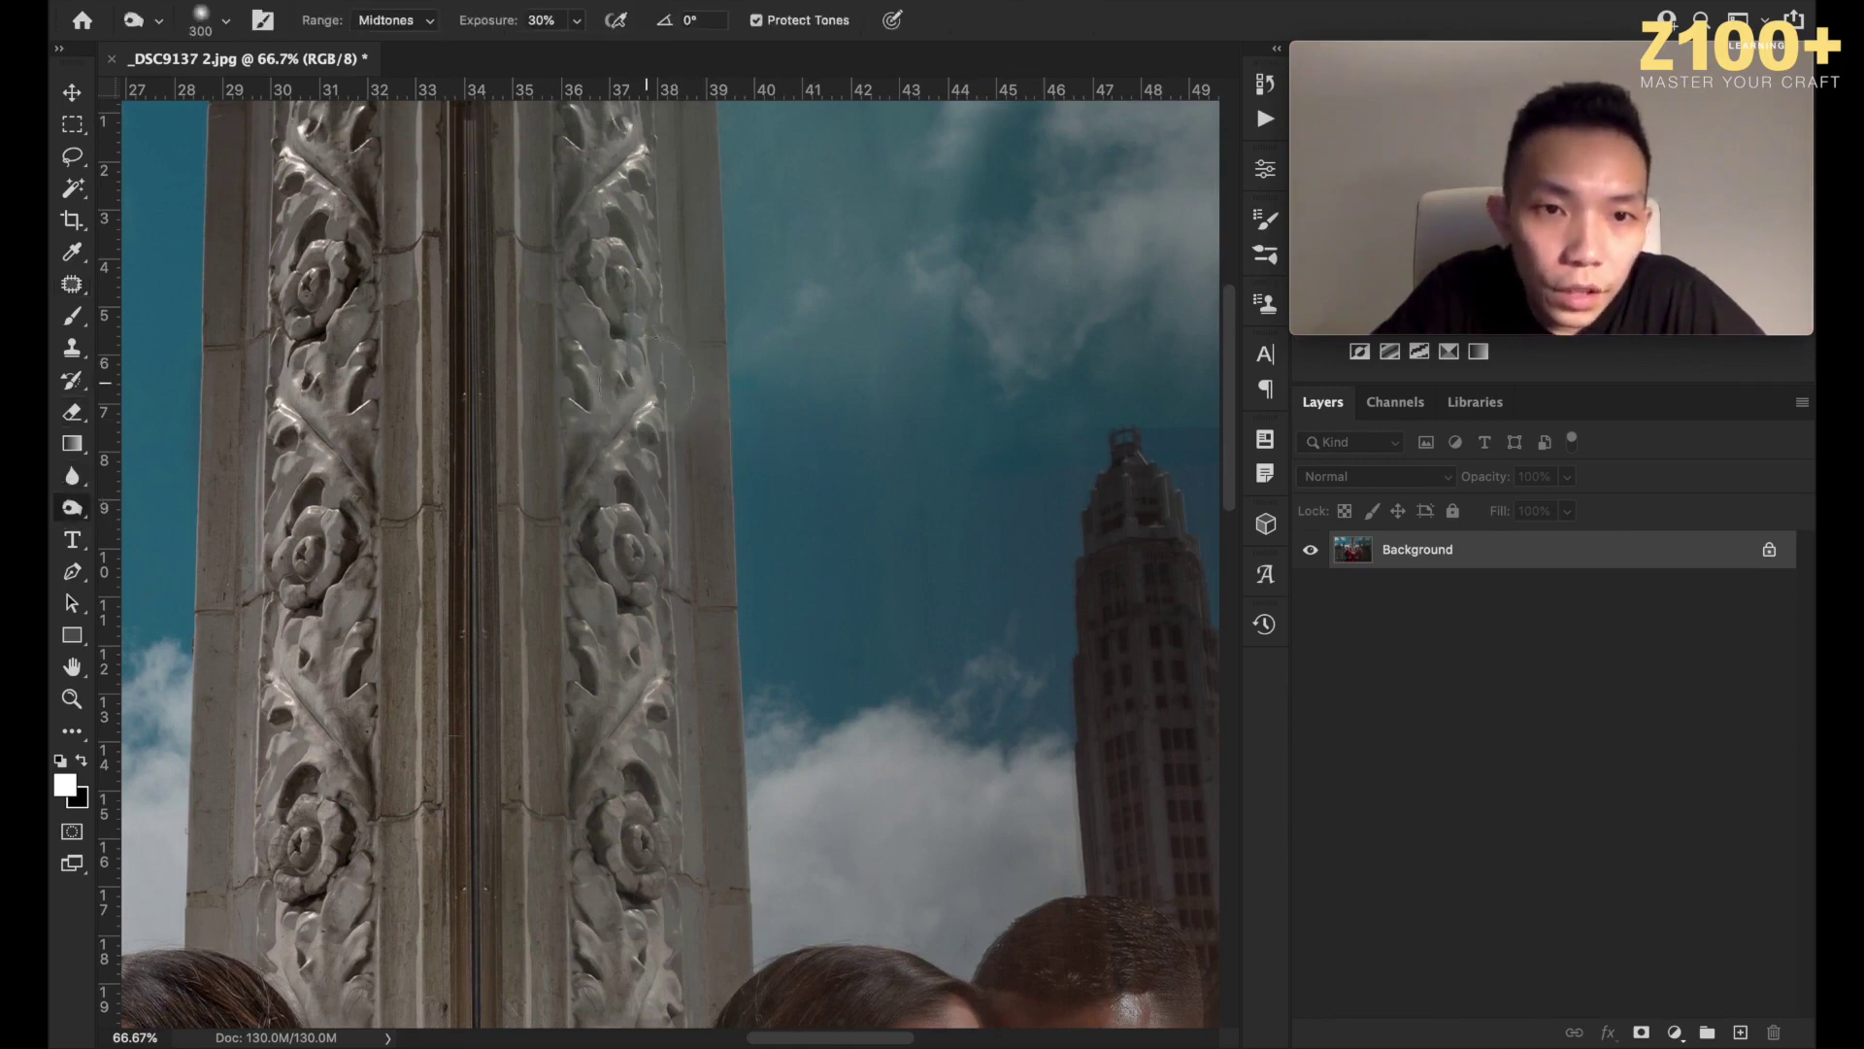
click(646, 392)
click(615, 407)
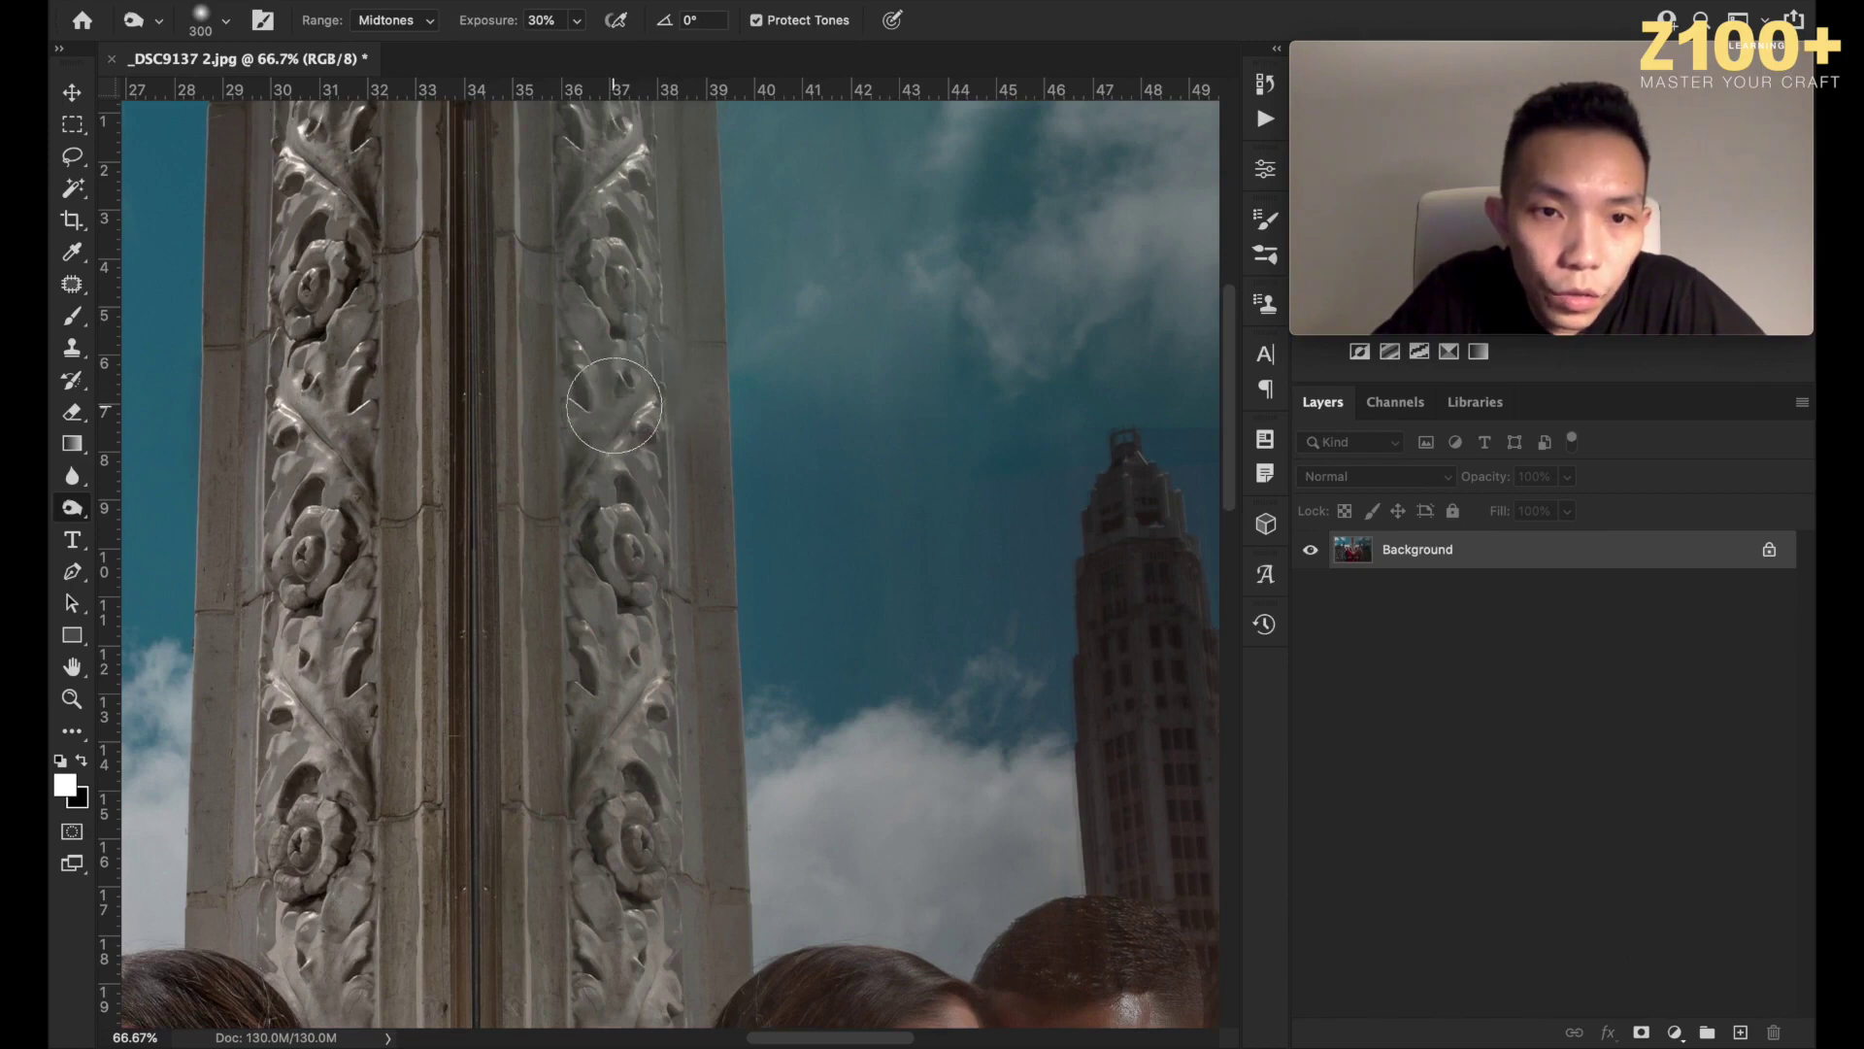
mouse_move(653, 402)
mouse_down()
mouse_move(597, 423)
mouse_move(670, 430)
mouse_up()
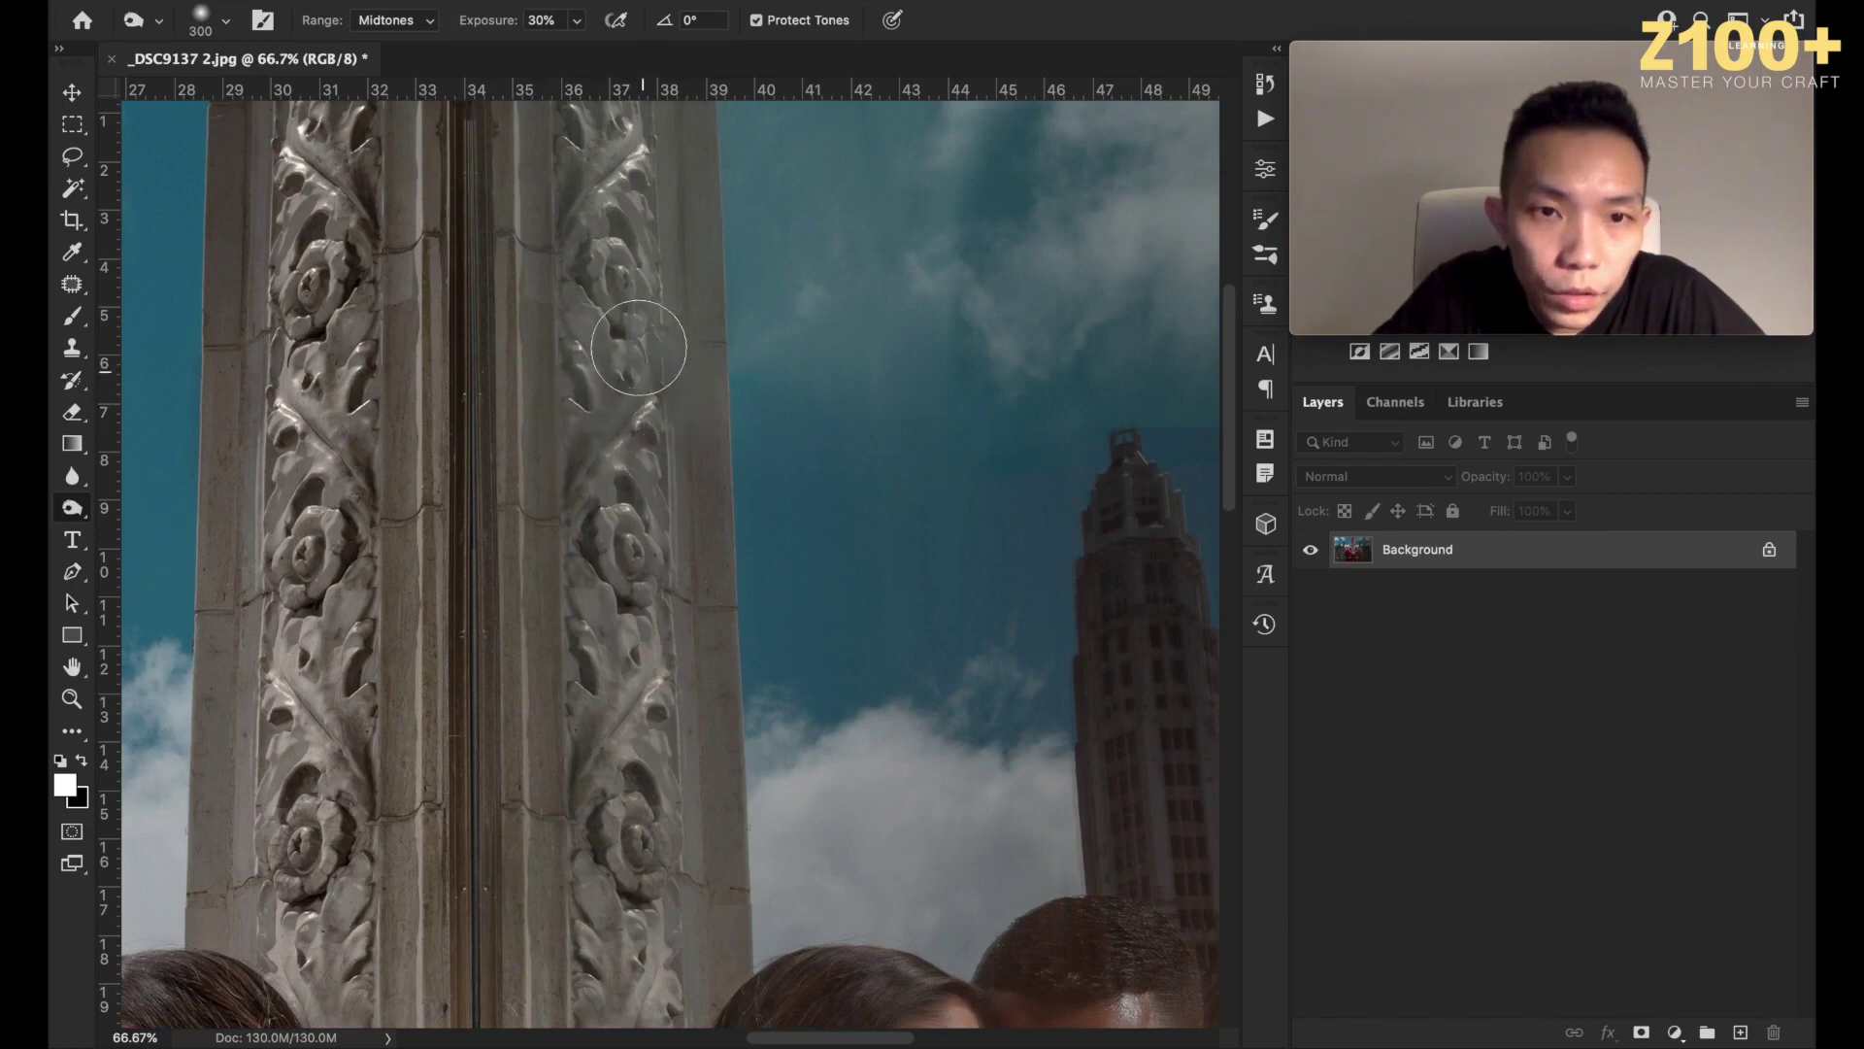
Refine the darkening of the reflected column's carving with brush sizes of 100 and 500 px.
key(bracketleft)
key(bracketleft)
key(bracketleft)
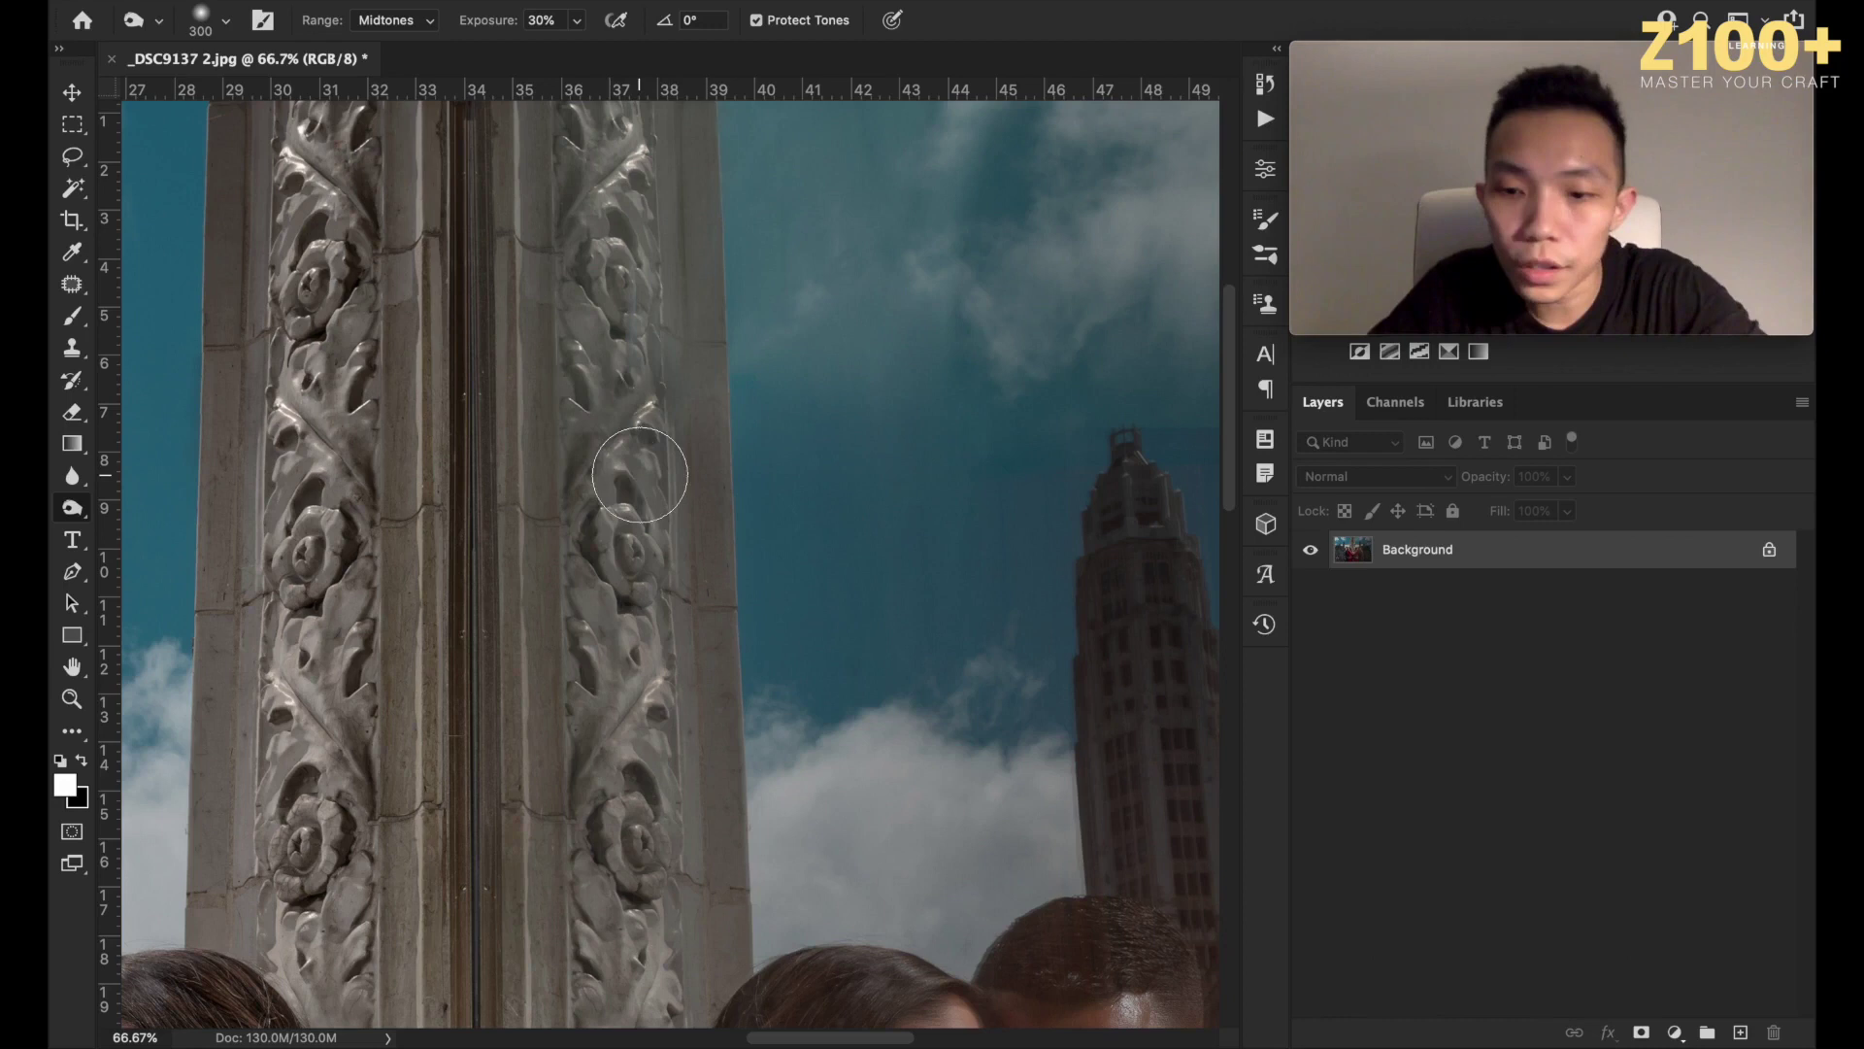
key(bracketleft)
key(bracketleft)
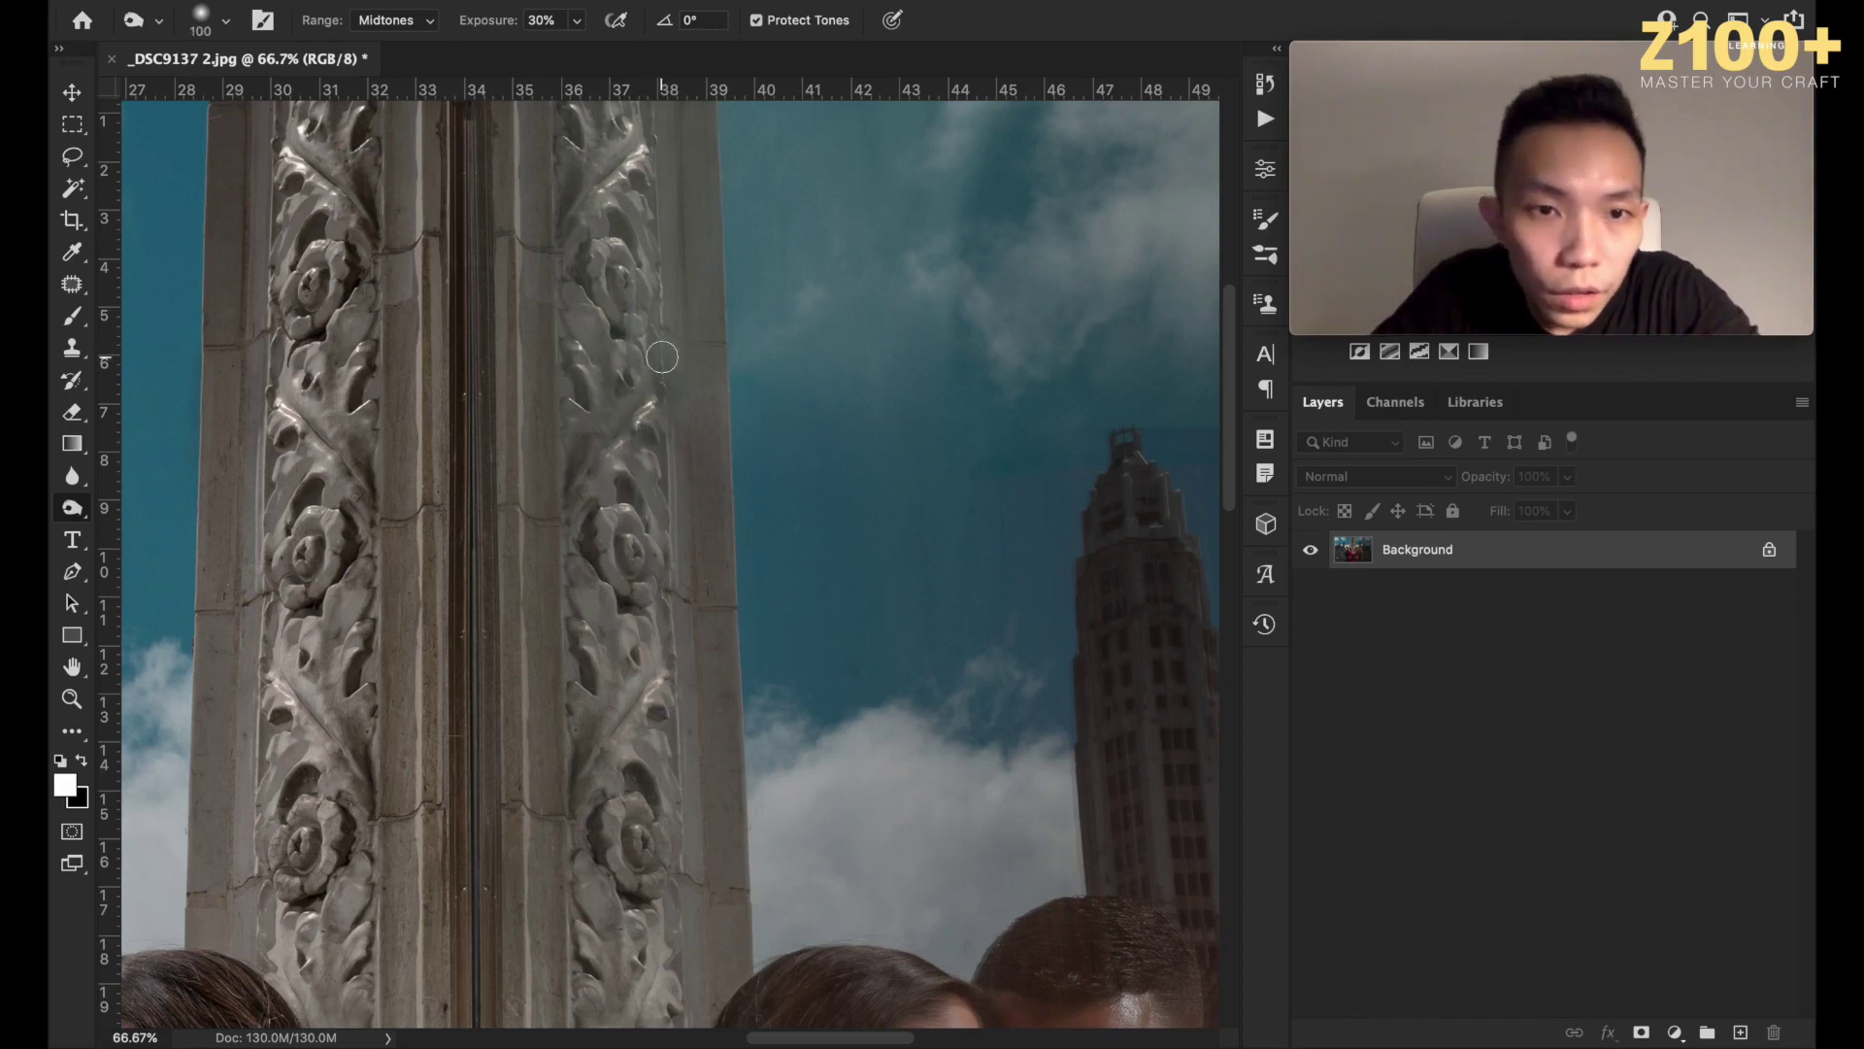
key(bracketright)
key(bracketright)
key(bracketright)
key(bracketright)
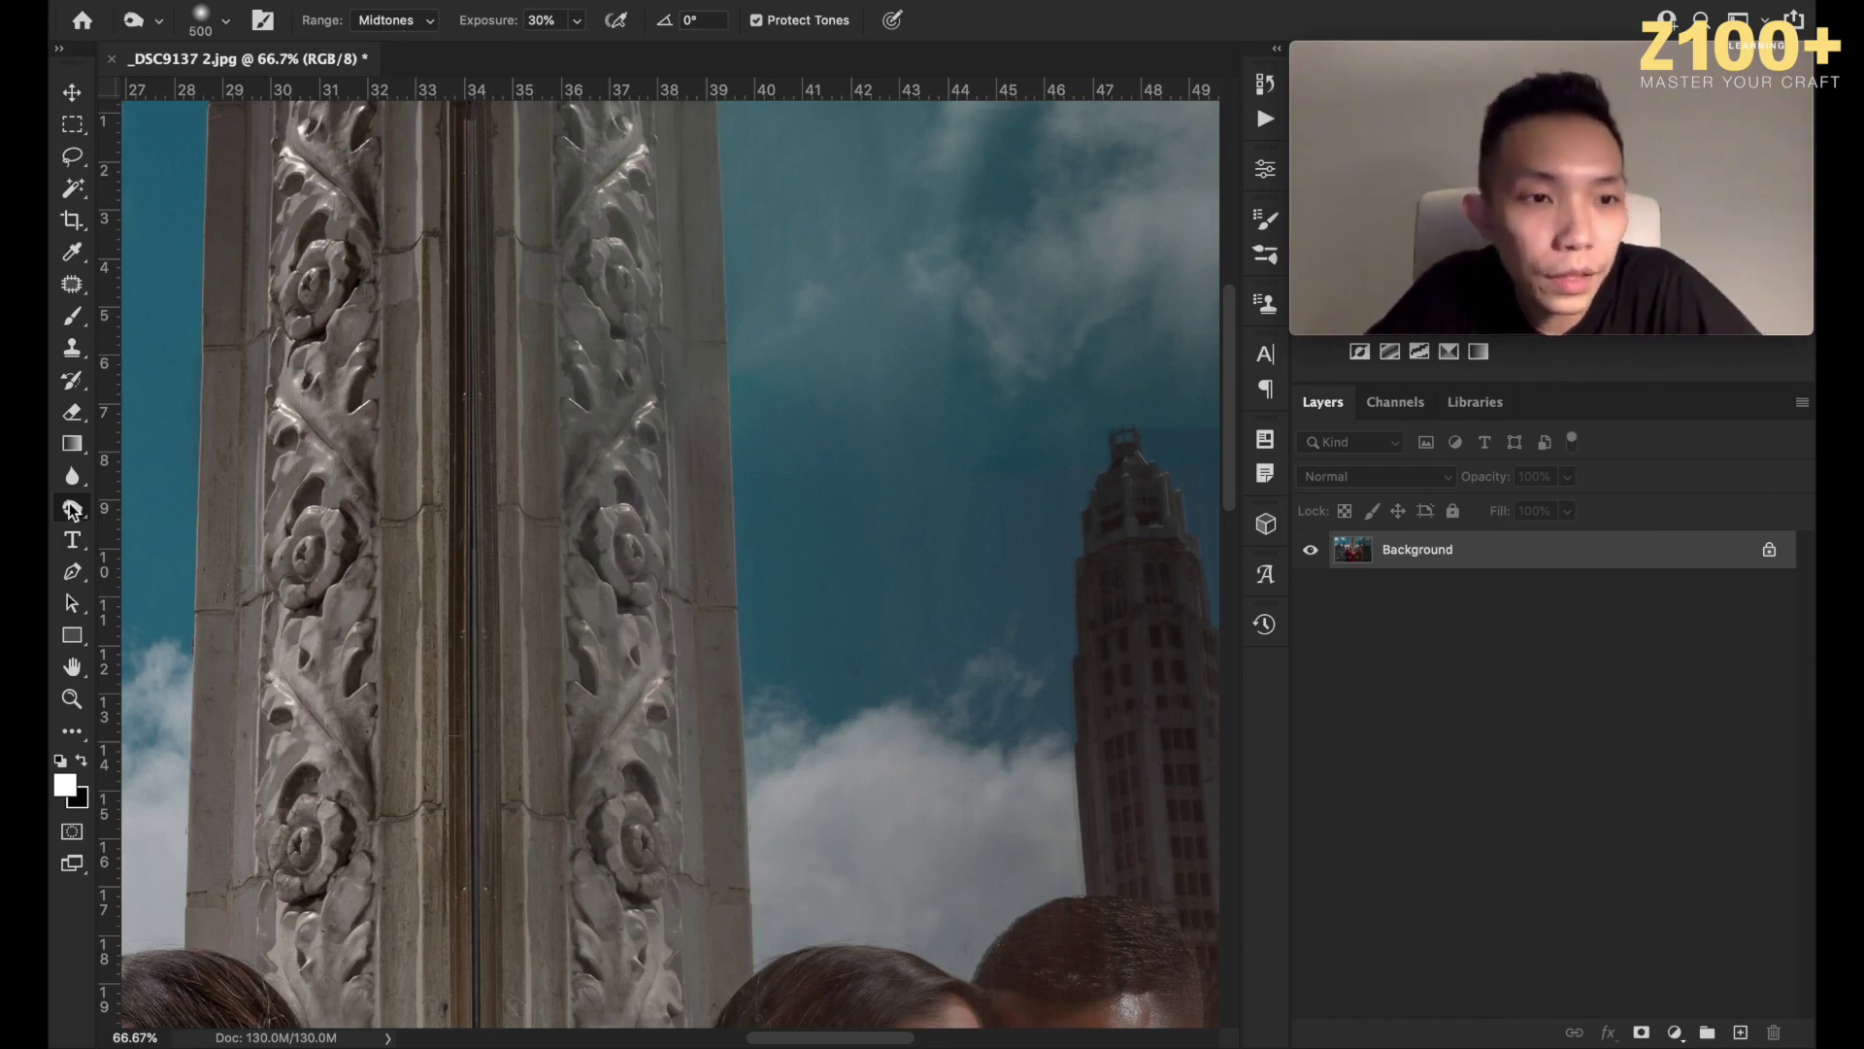
click(72, 92)
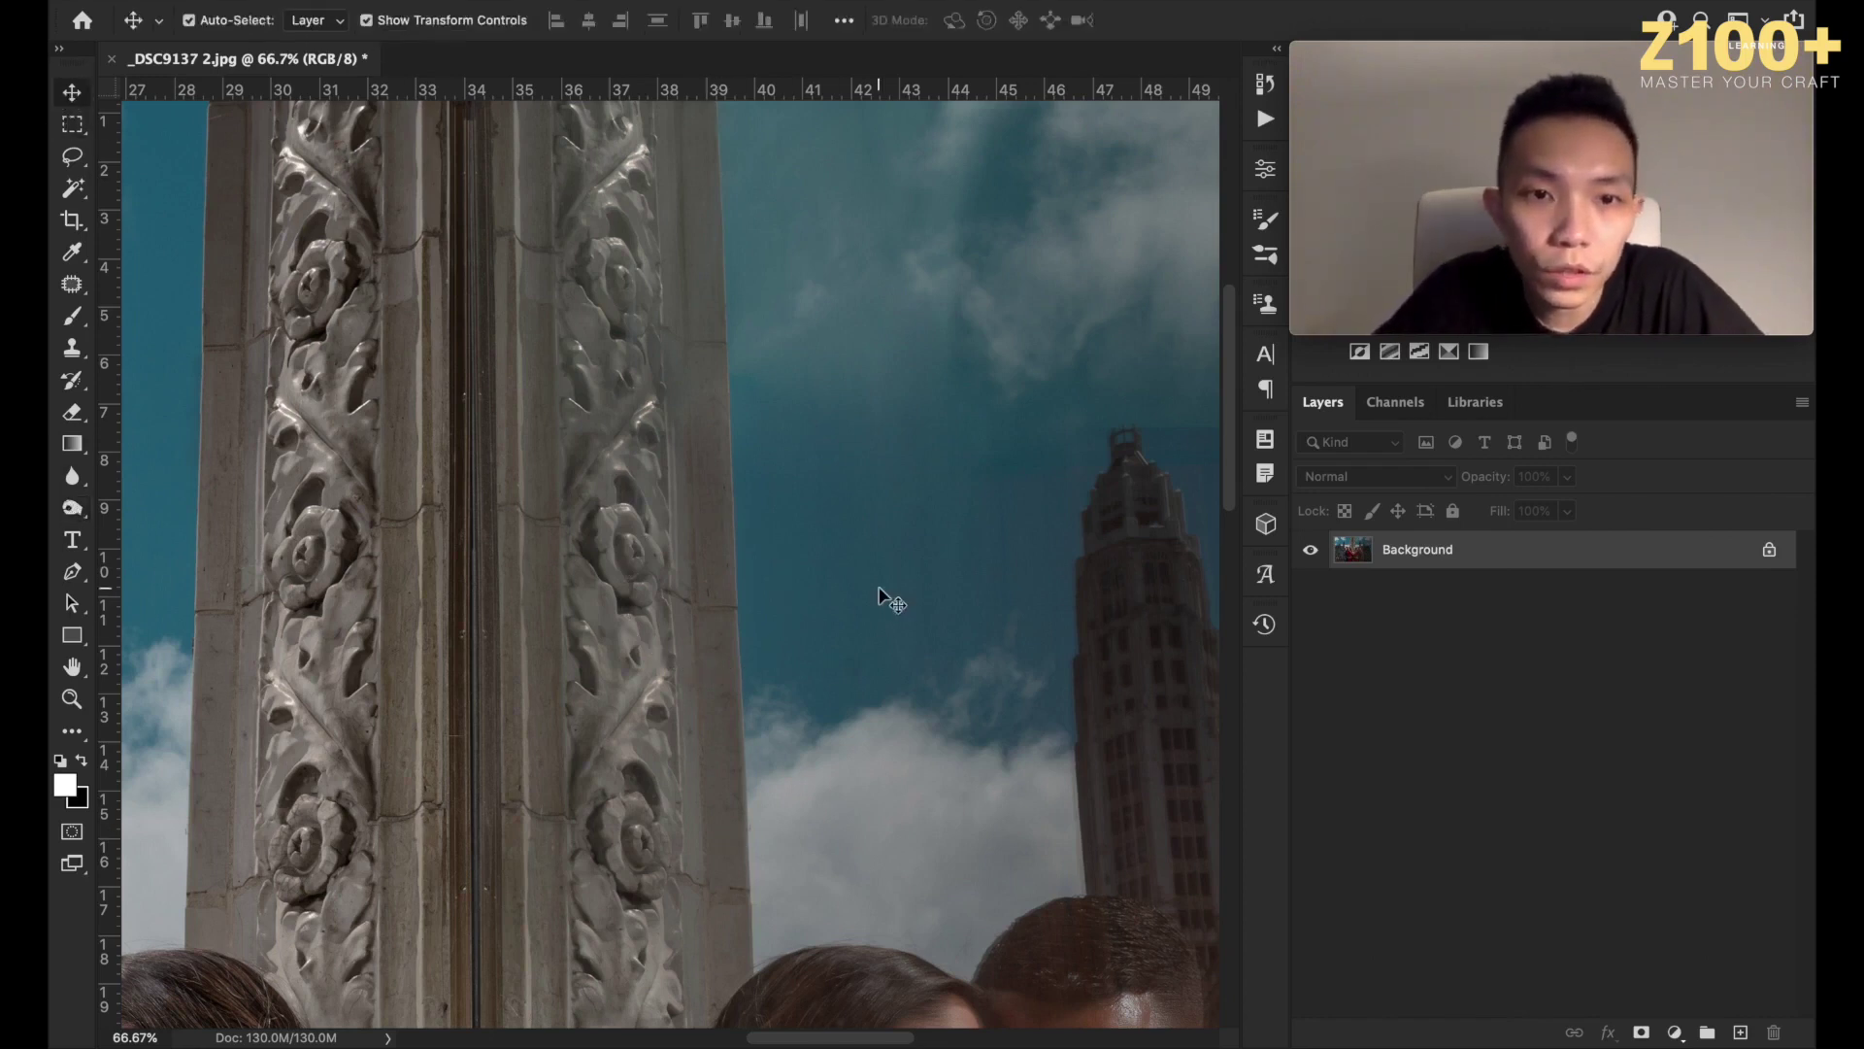
Patch the bright vertical streak on the skirt of the reflected red dress and clear the selection.
key(ctrl+minus)
key(ctrl+minus)
key(ctrl+minus)
key(ctrl+minus)
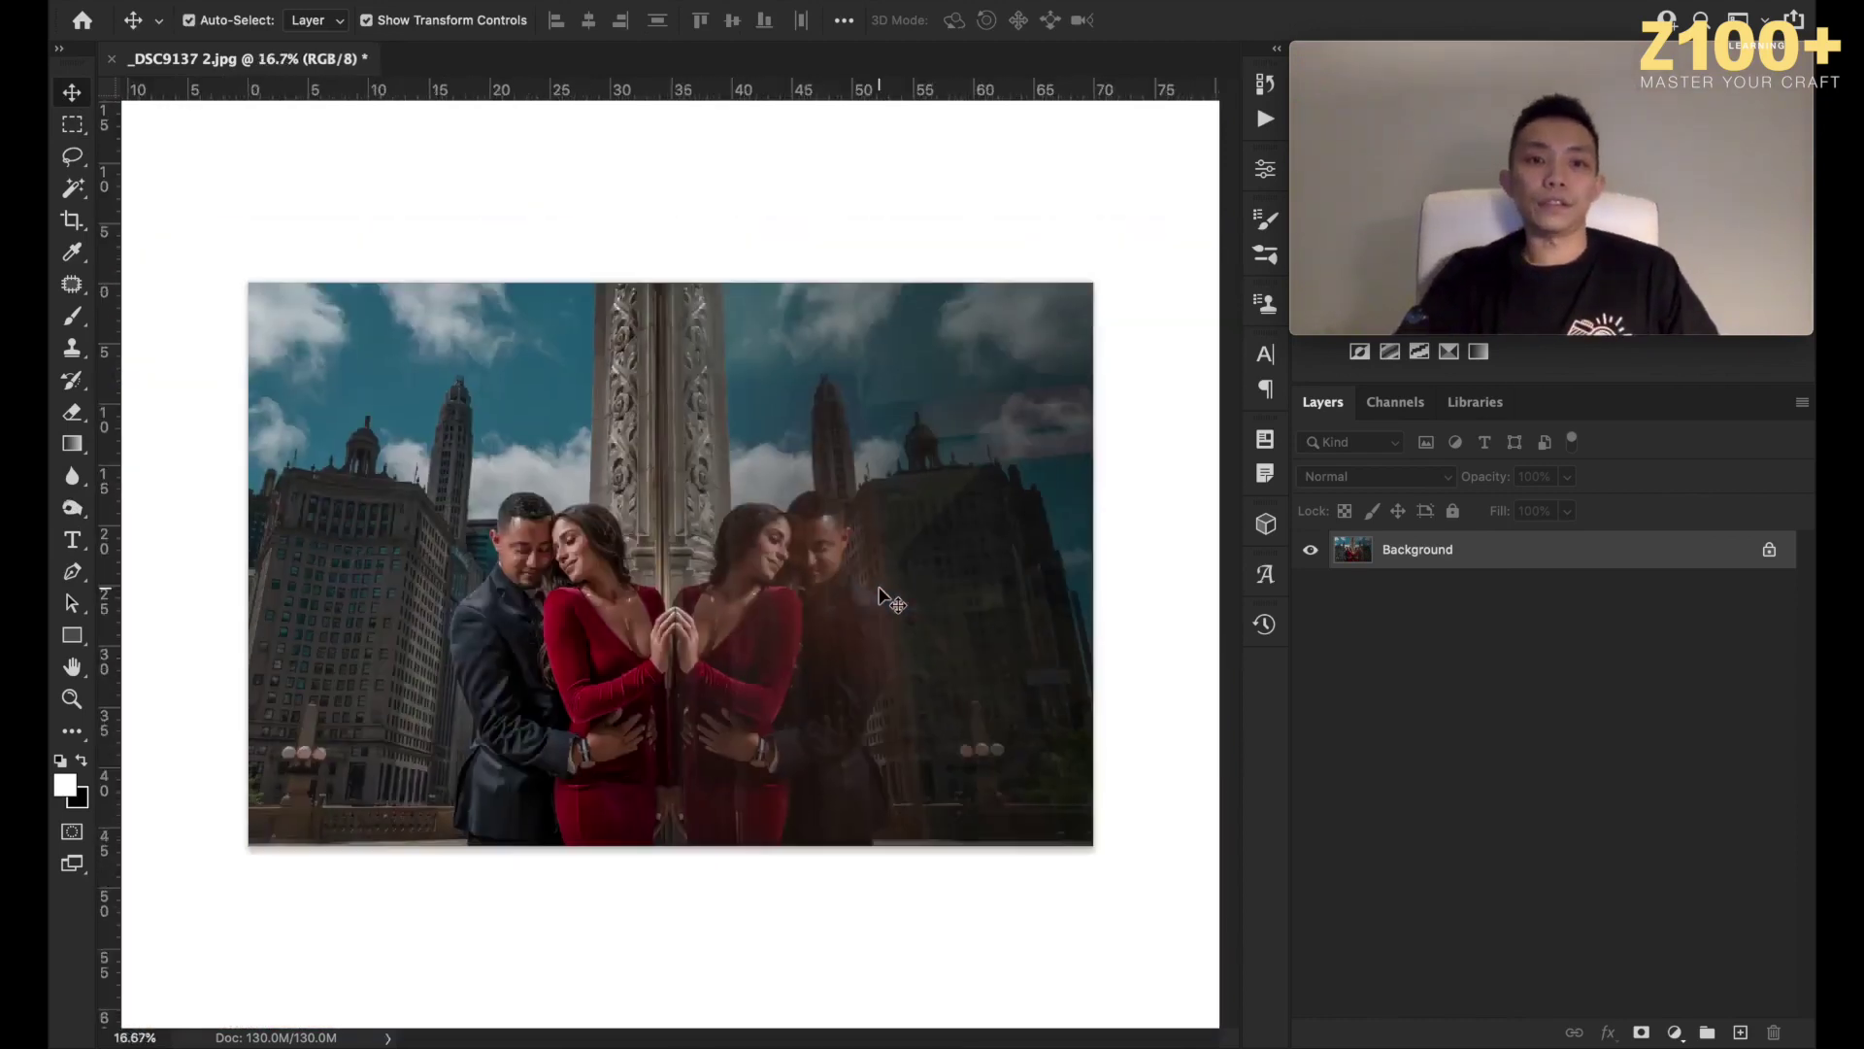
click(75, 288)
key(super+plus)
key(super+plus)
key(super+plus)
key(super+plus)
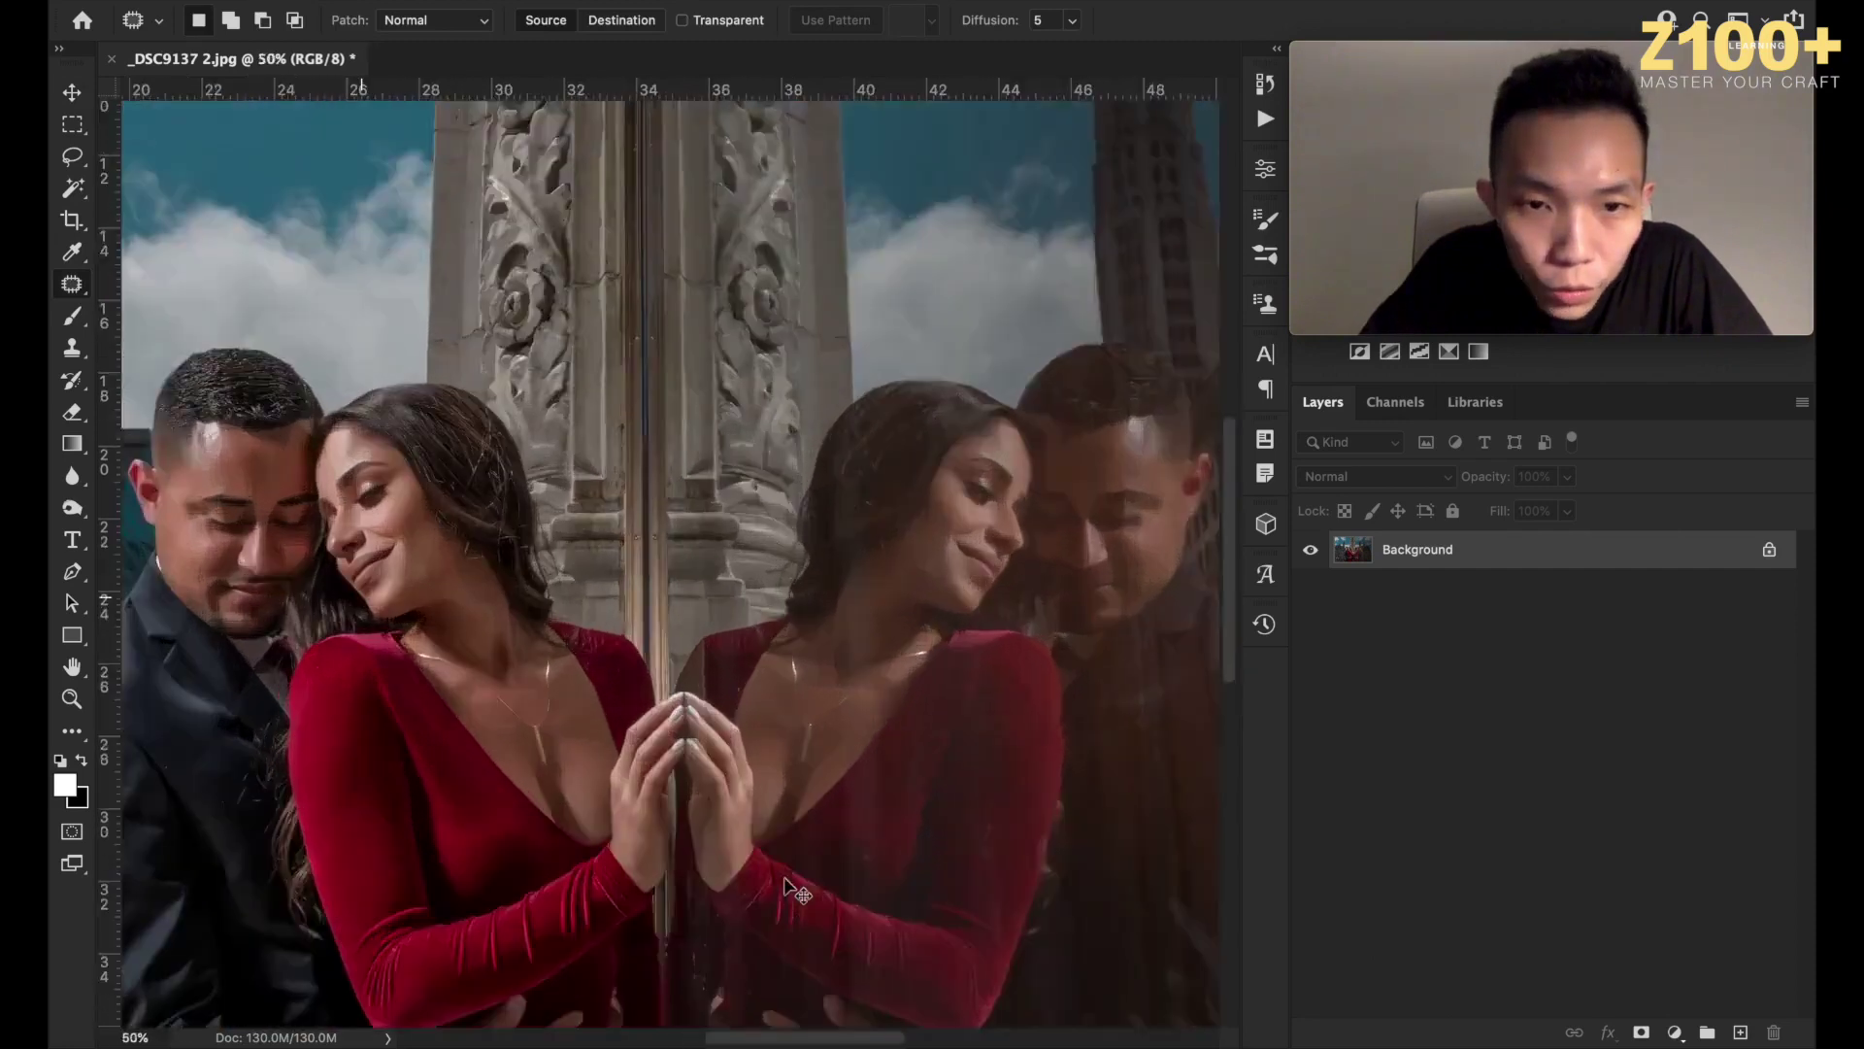
scroll(786, 884, down, 5)
scroll(785, 884, down, 5)
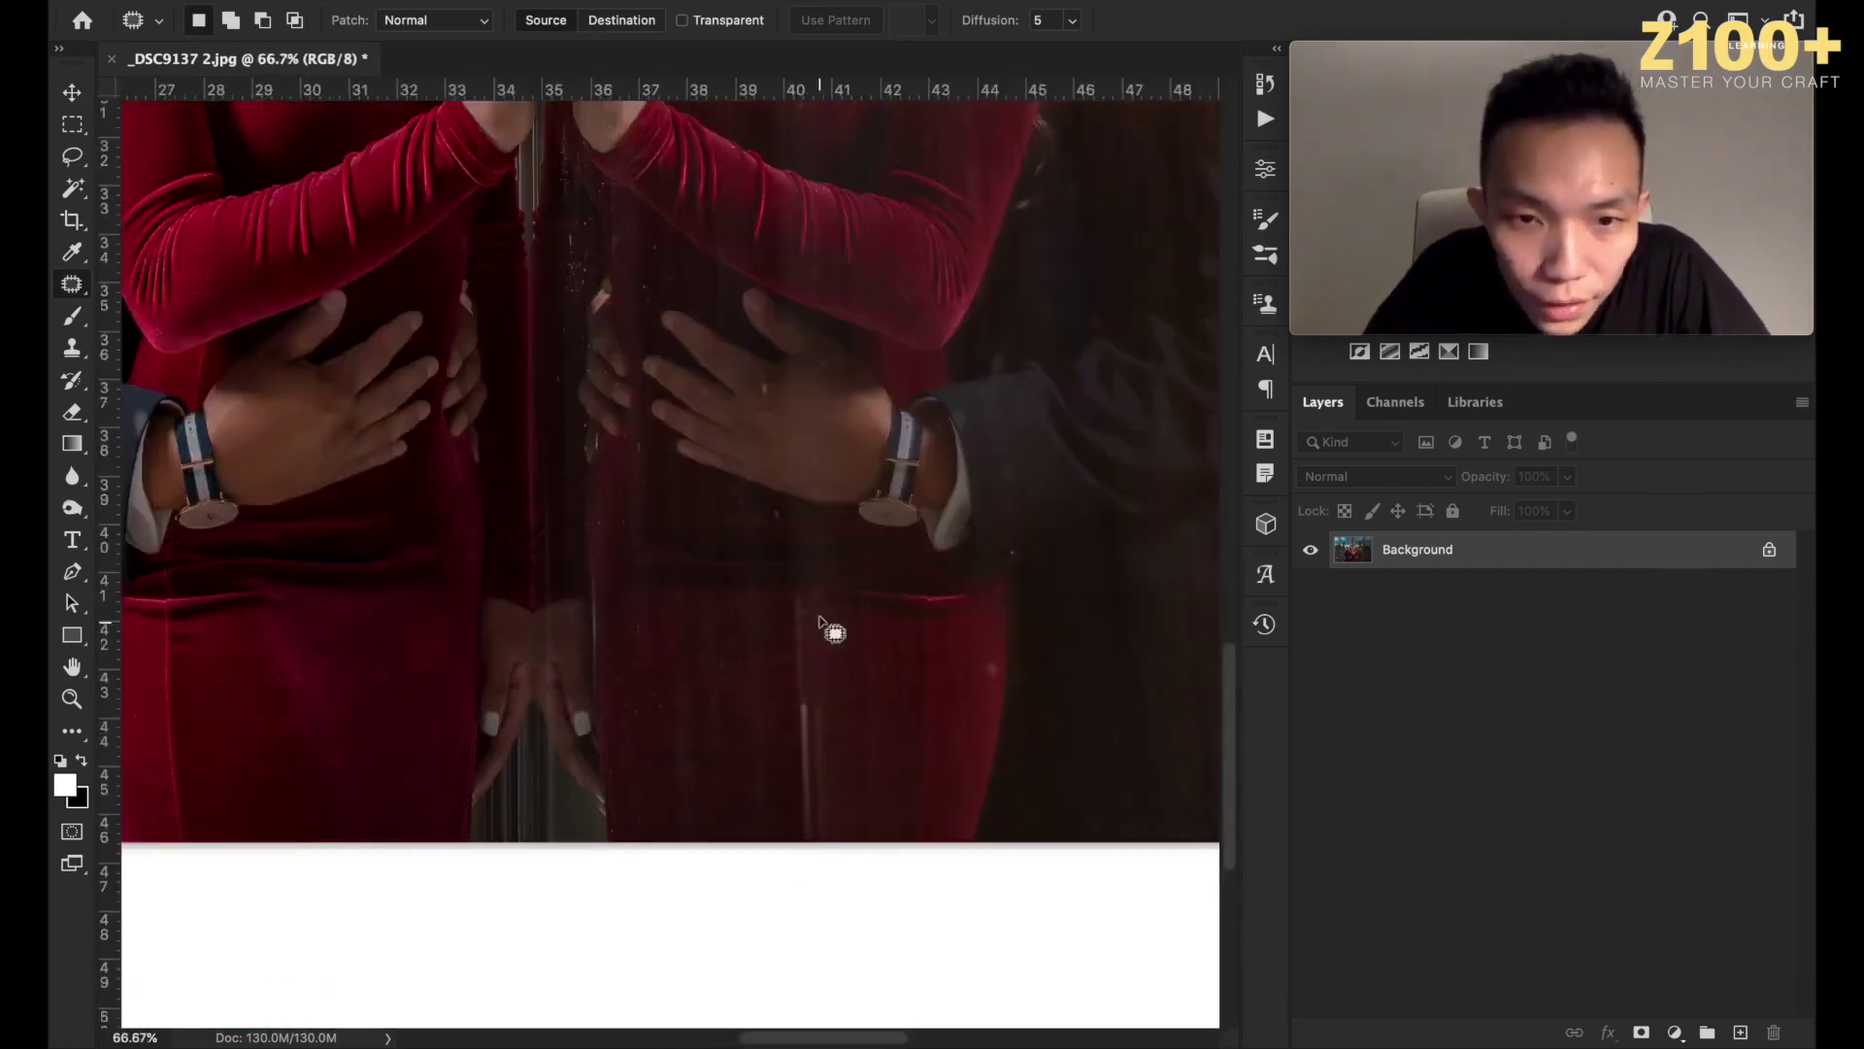
mouse_move(810, 608)
mouse_down()
mouse_move(794, 784)
mouse_move(816, 855)
mouse_move(829, 773)
mouse_move(778, 783)
mouse_up()
key(super+d)
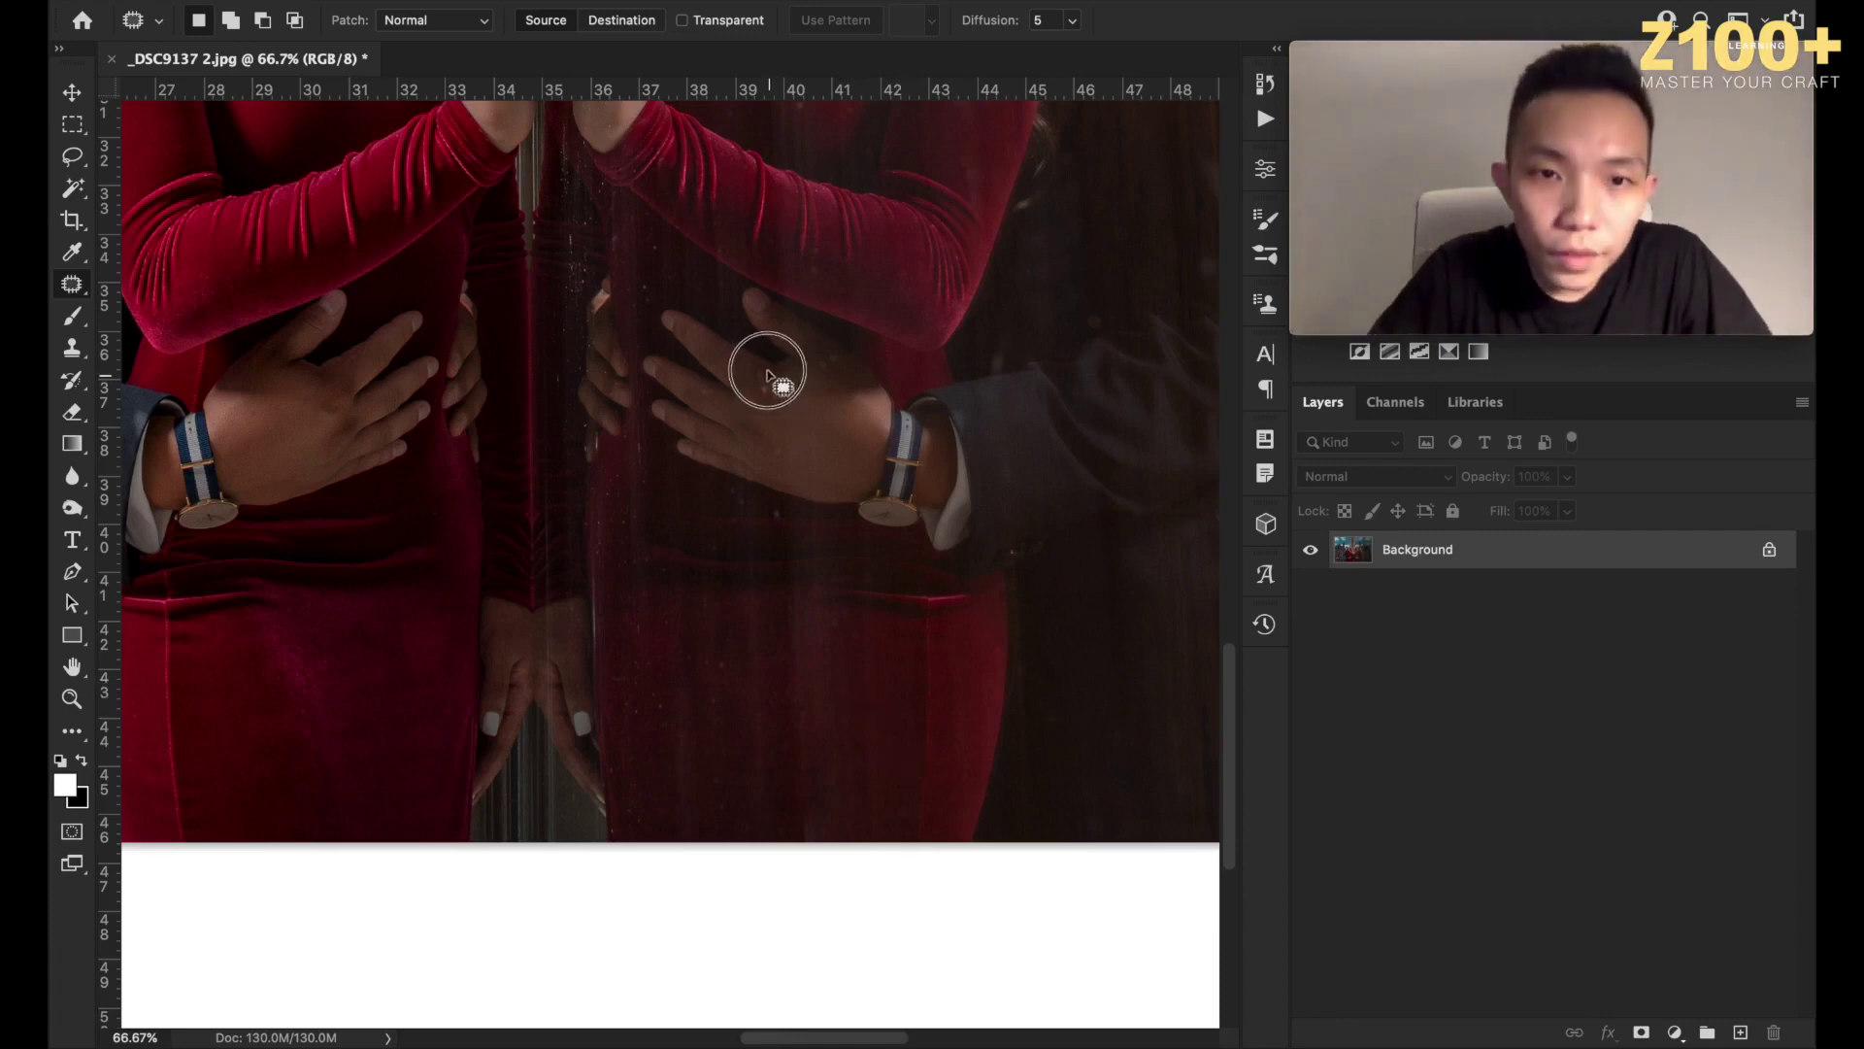
Clean the small light spot from the man's reflected hand on the red dress.
key(i)
key(shift+BackSpace)
key(Return)
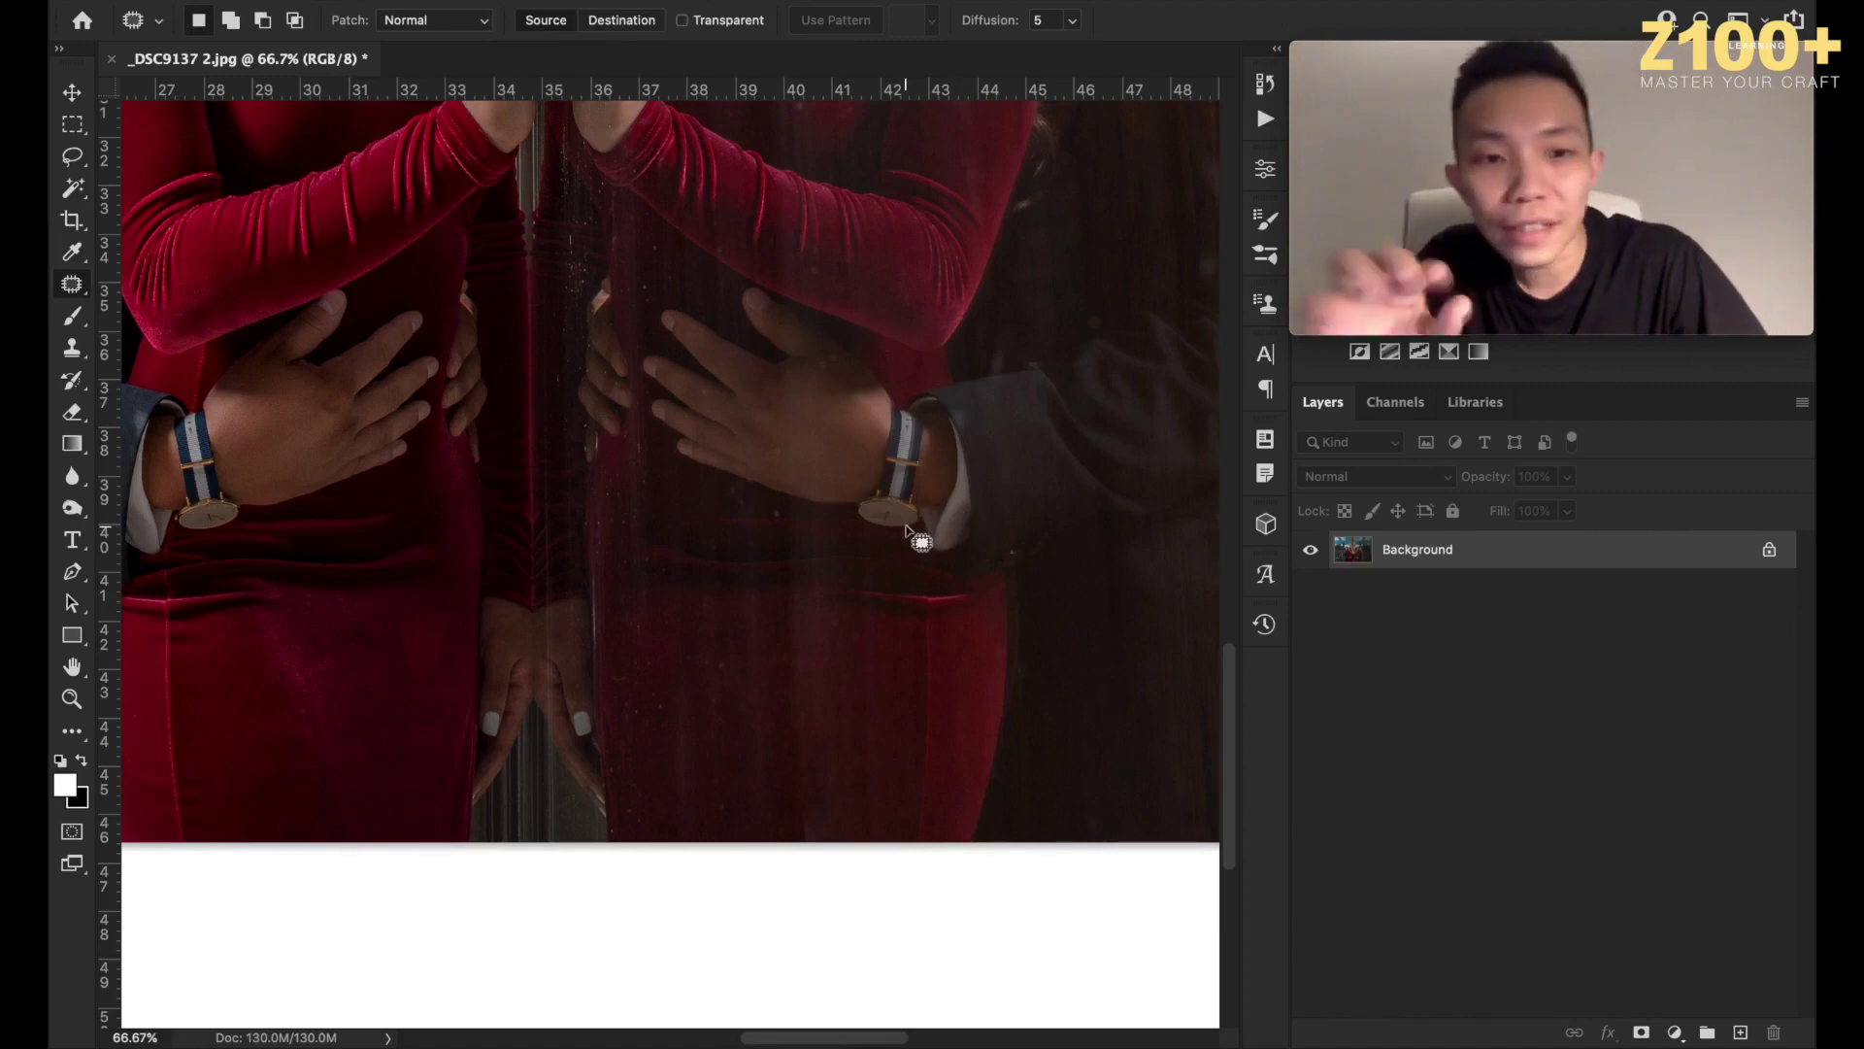
Clean the small glass marks from the reflected red dress just above the woman's forearm.
key(super+minus)
key(super+minus)
key(super+minus)
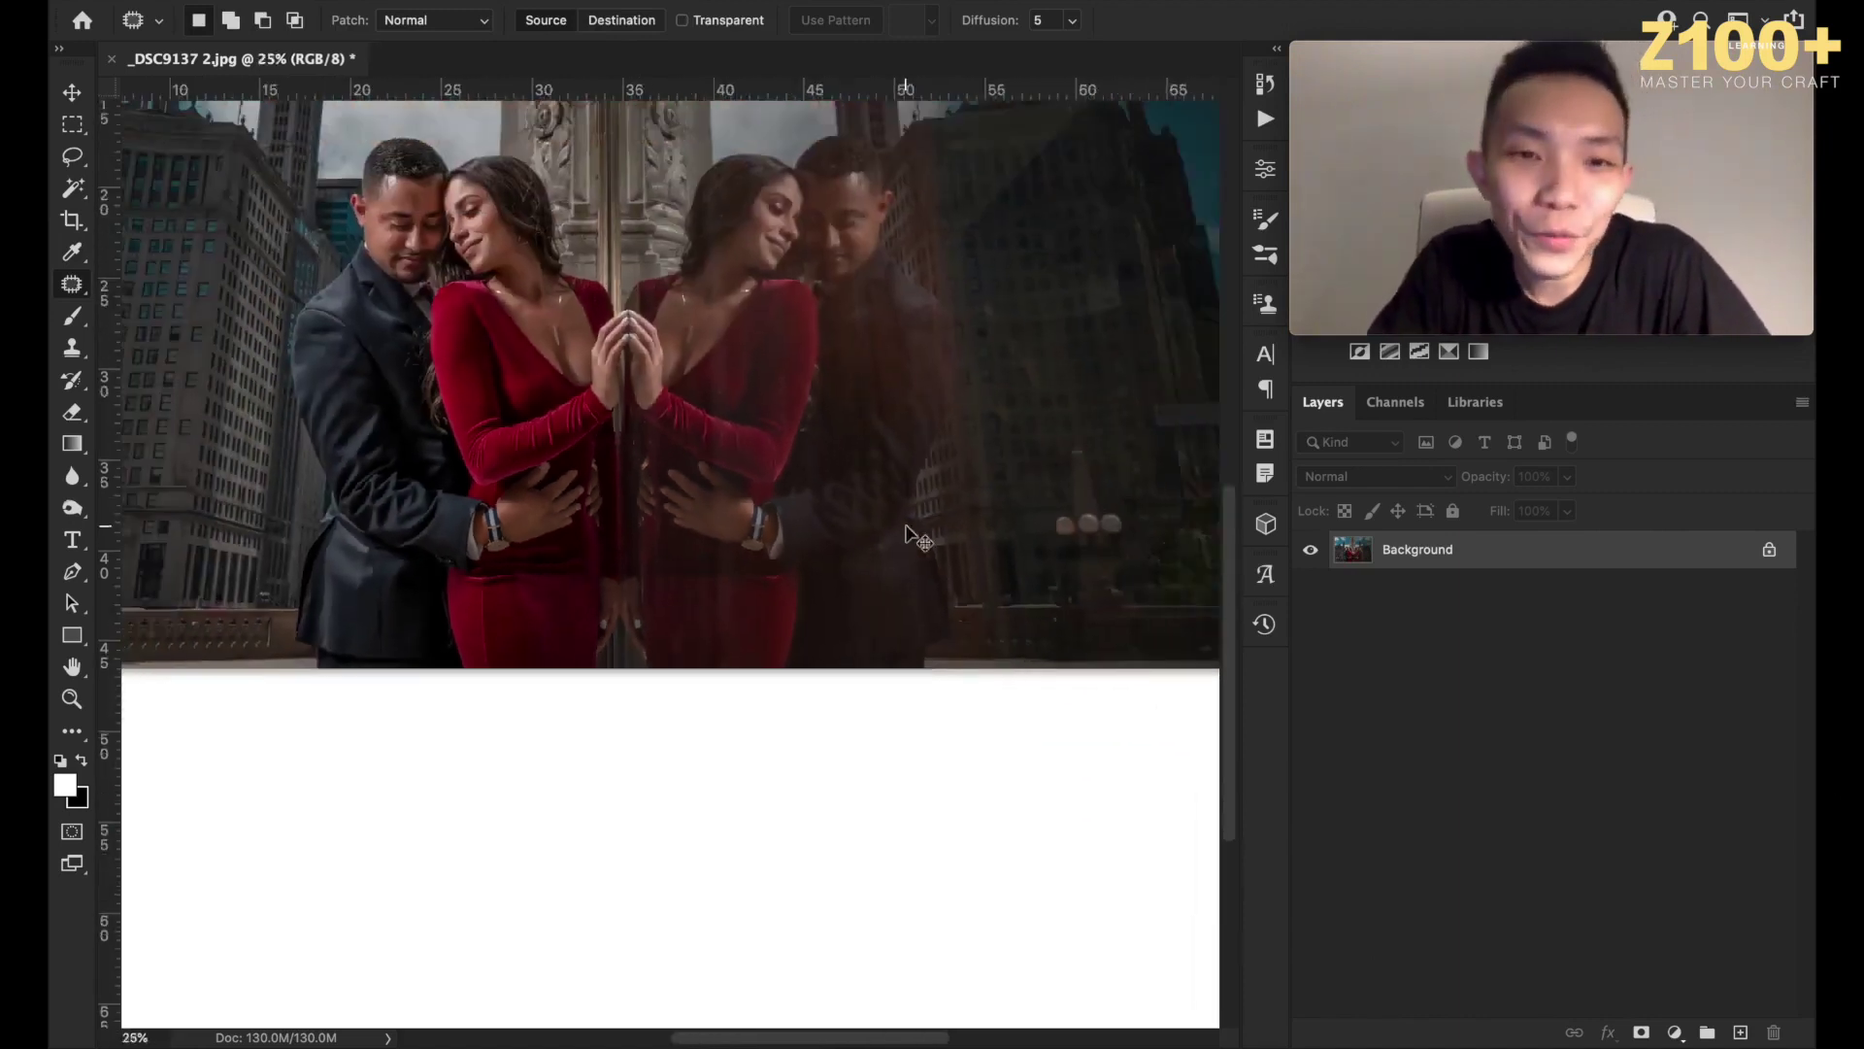
key(super+plus)
key(super+plus)
key(super+plus)
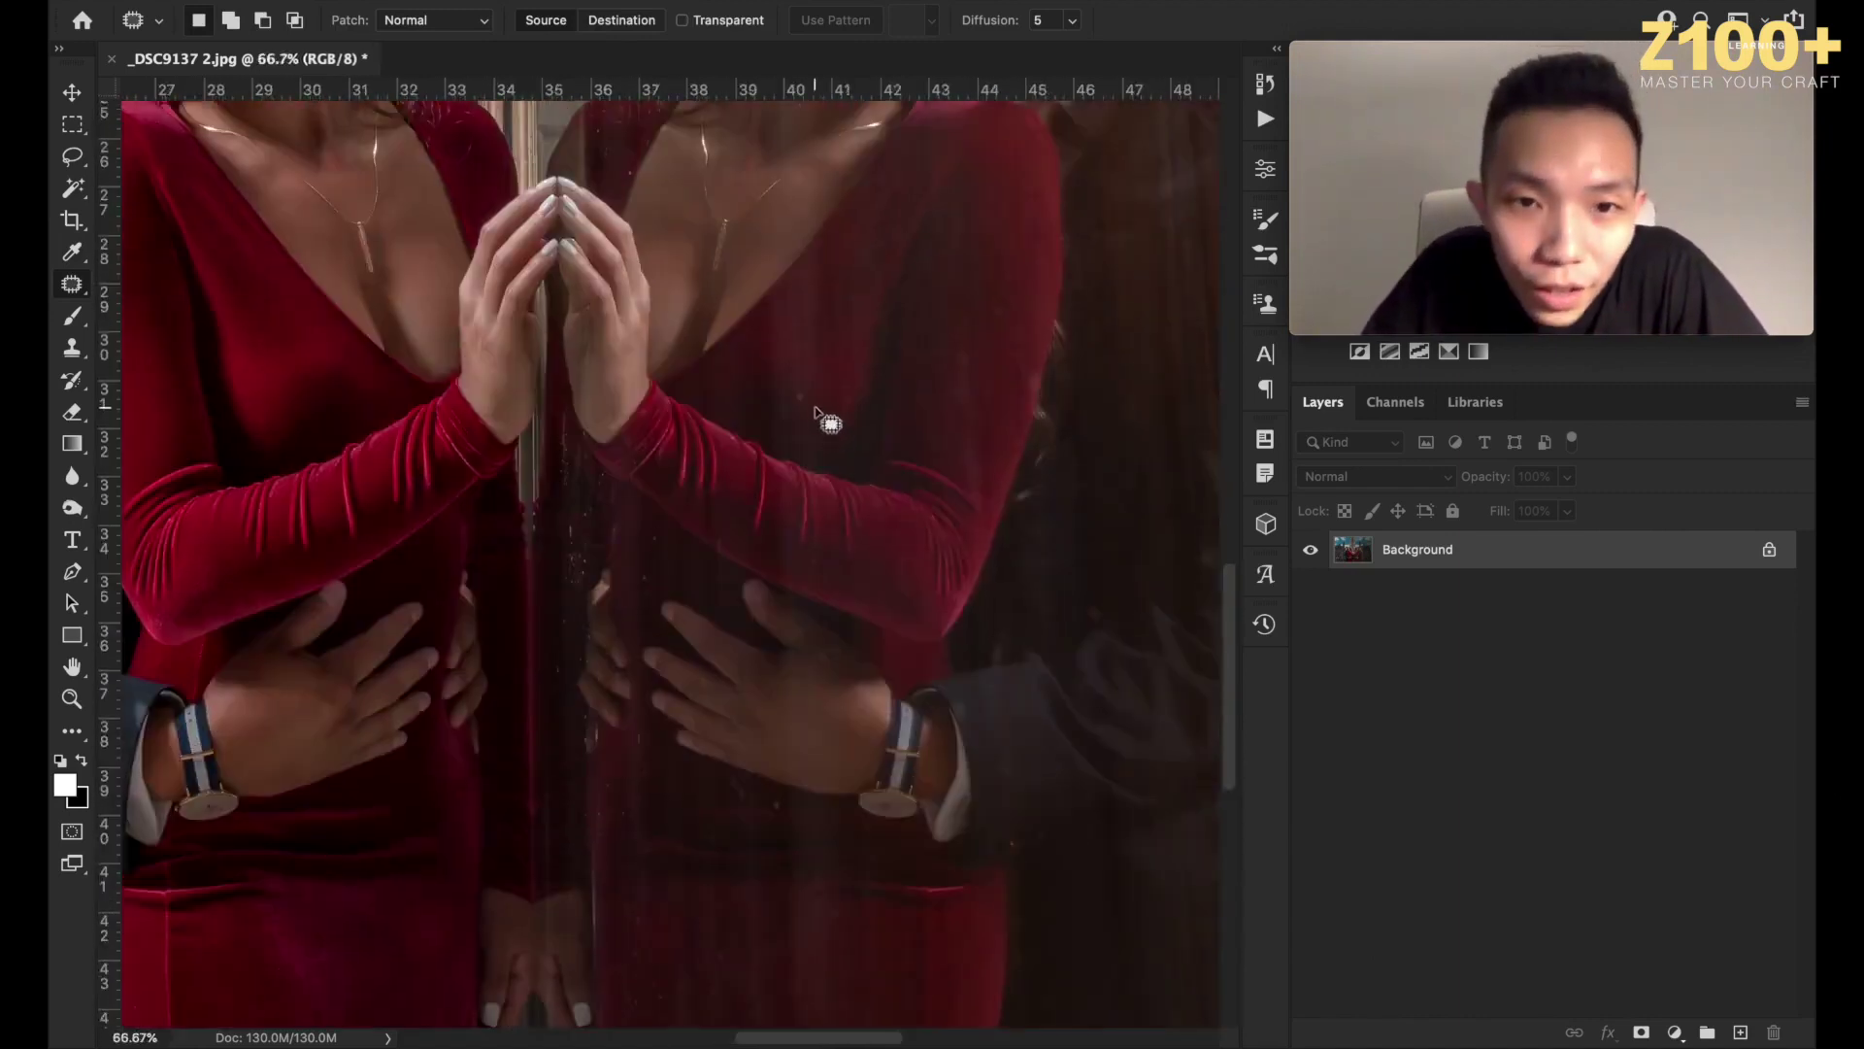
key(i)
key(shift+BackSpace)
key(Escape)
key(j)
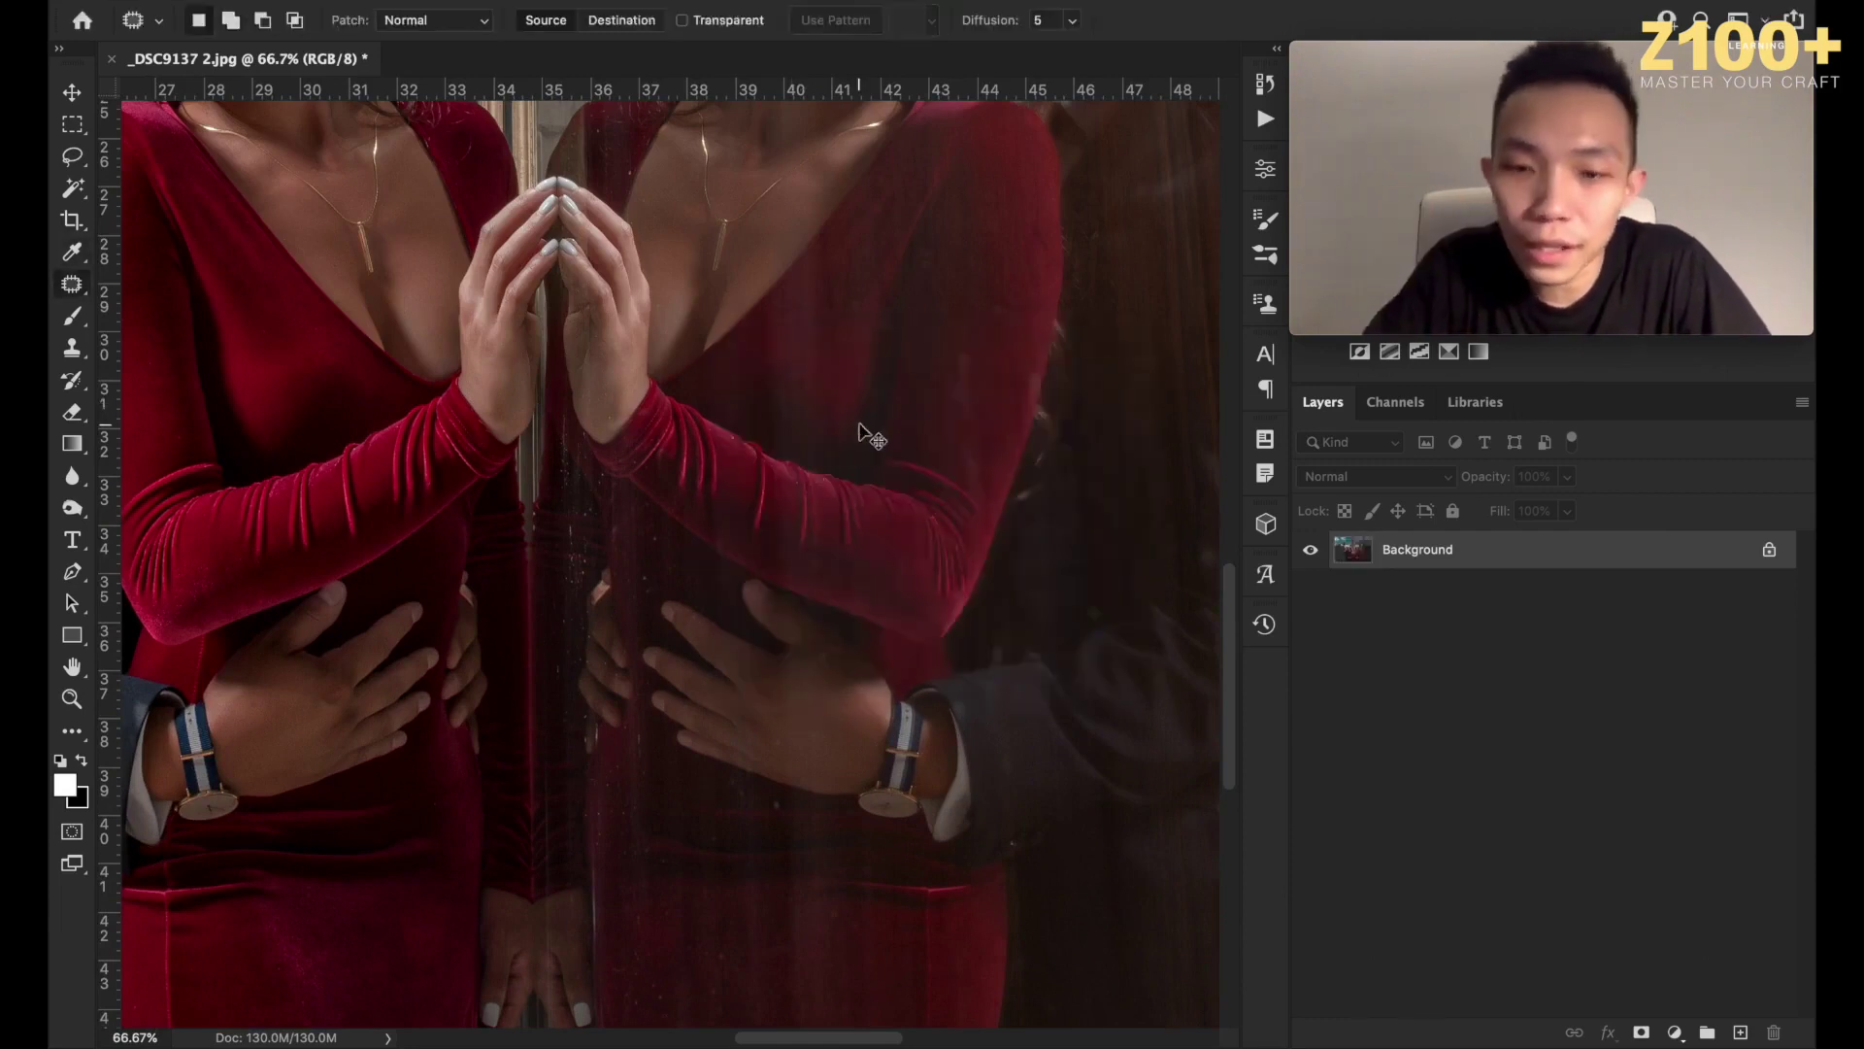
Patch the mark on the outer upper sleeve of the reflected red dress and clear the selection.
key(super+minus)
key(super+minus)
key(super+minus)
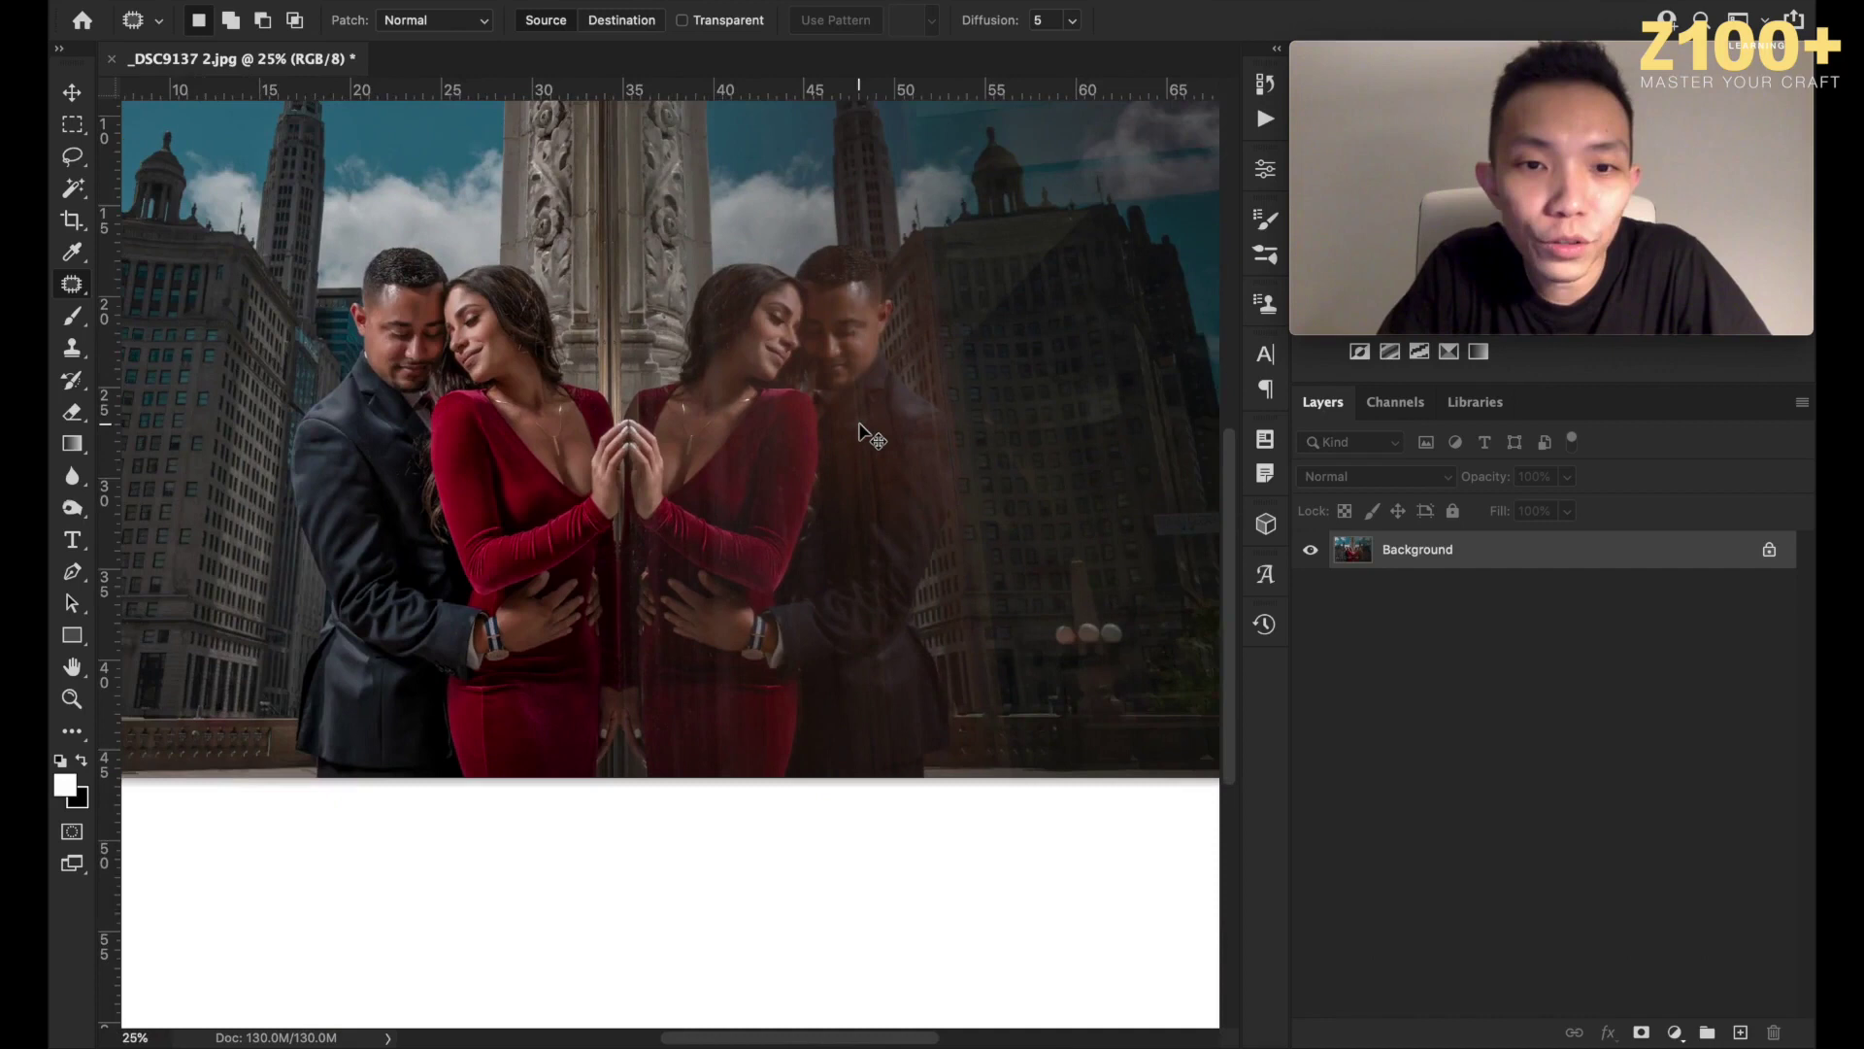
key(super+minus)
key(super+plus)
key(super+plus)
key(super+plus)
key(super+plus)
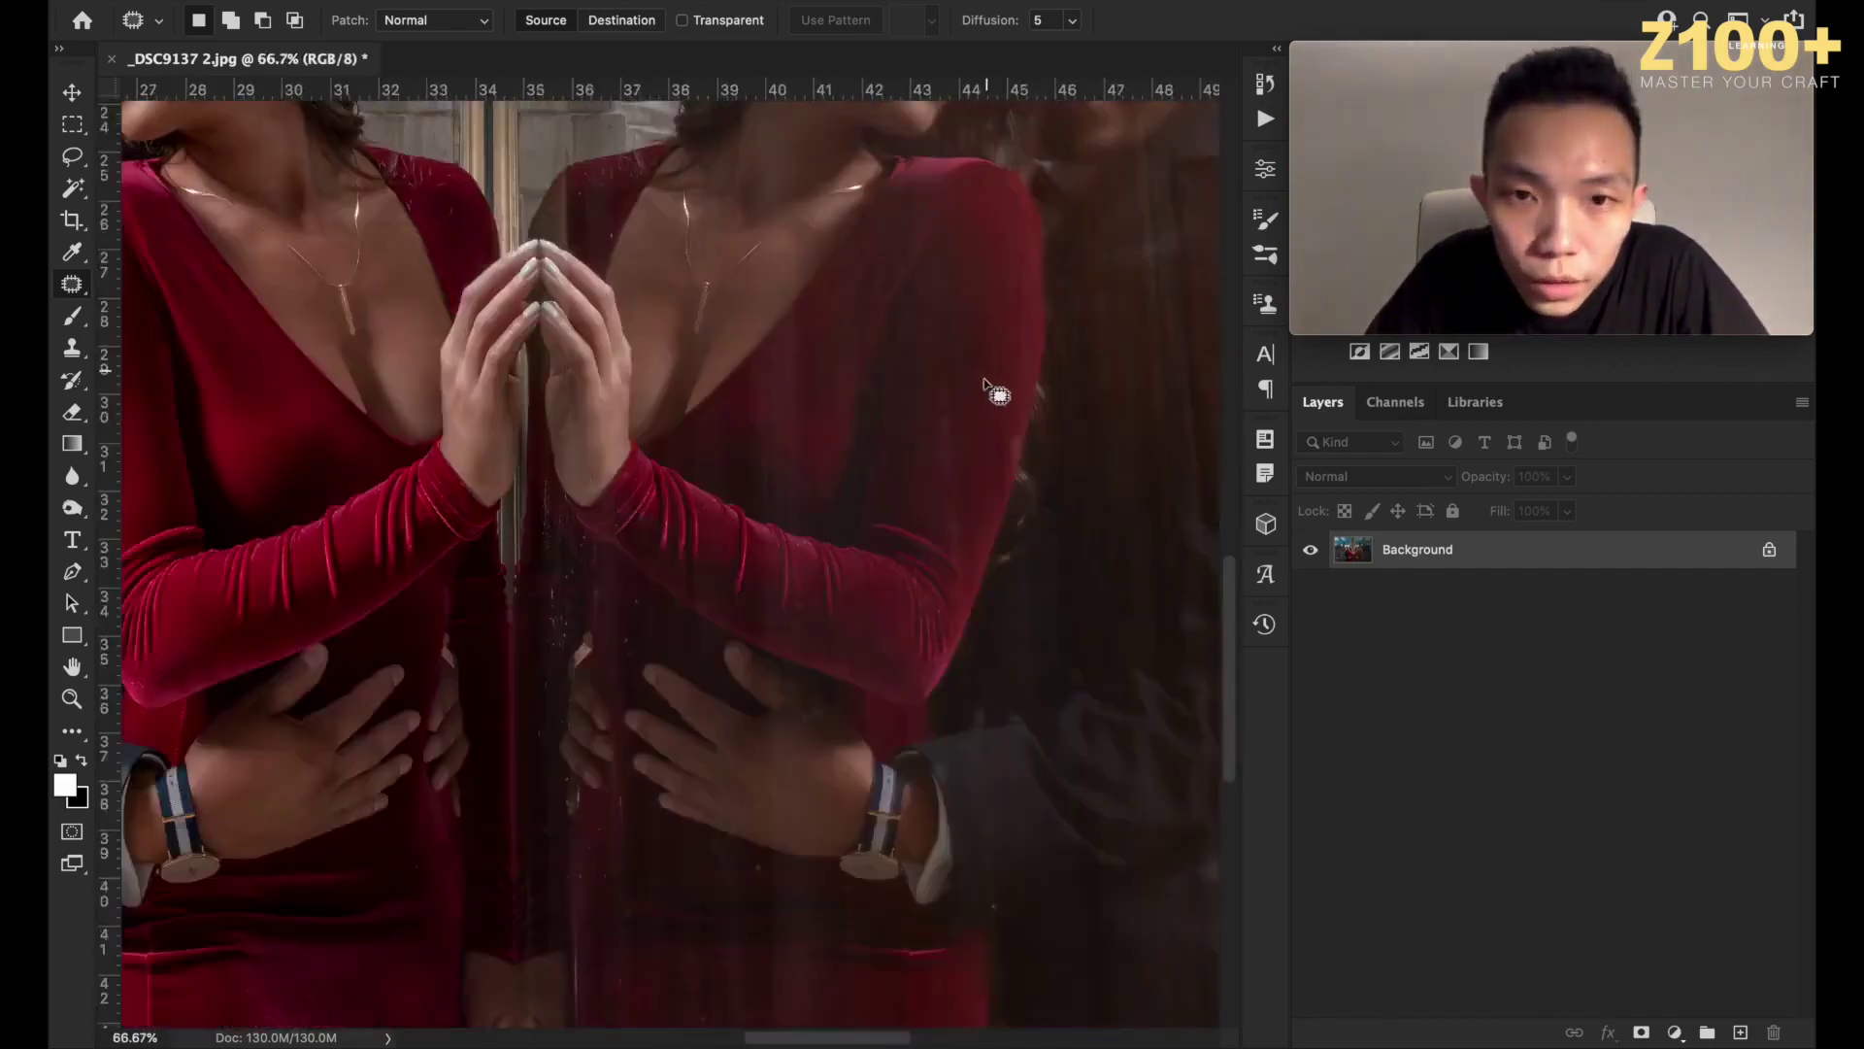
mouse_move(952, 404)
mouse_down()
mouse_move(927, 433)
mouse_move(956, 557)
mouse_move(987, 449)
mouse_up()
key(super+d)
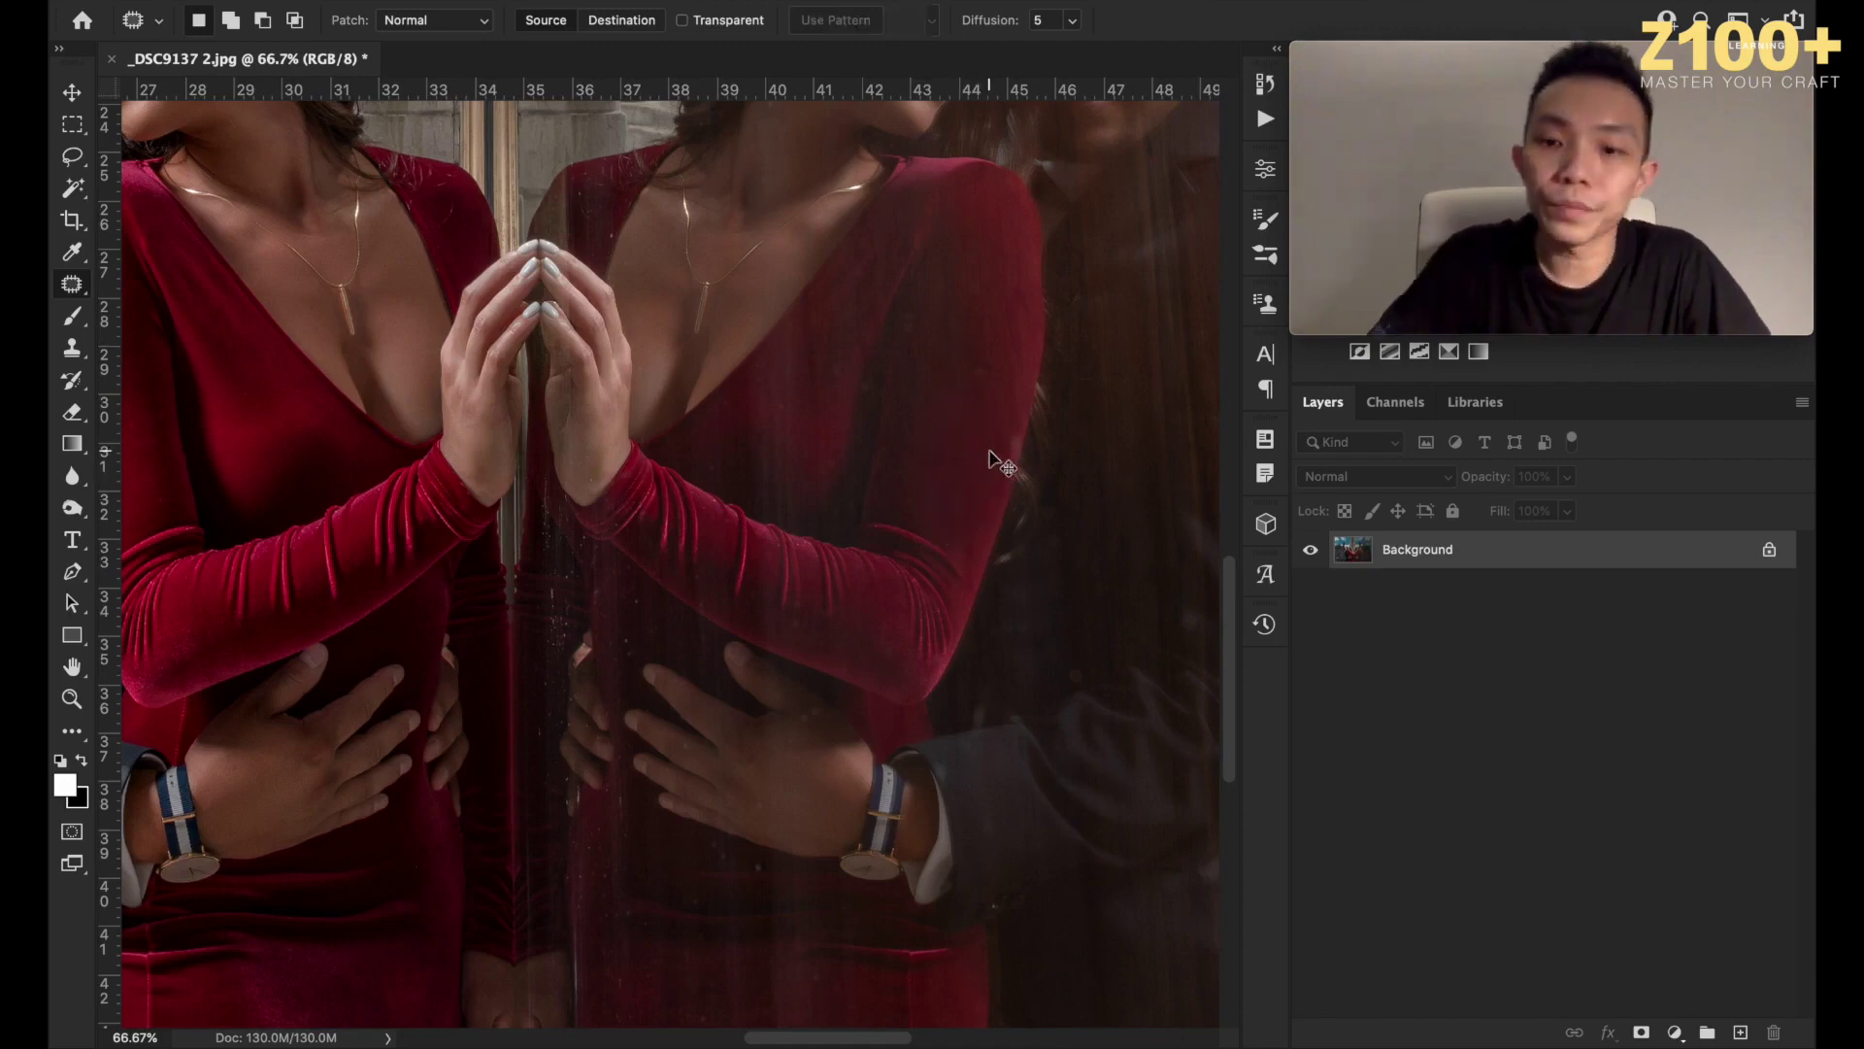
Open the Nik Collection Sharpener Pro 3 Output Sharpener filter for the photo and set Structure to 0%.
key(super+minus)
key(super+minus)
key(super+minus)
key(super+minus)
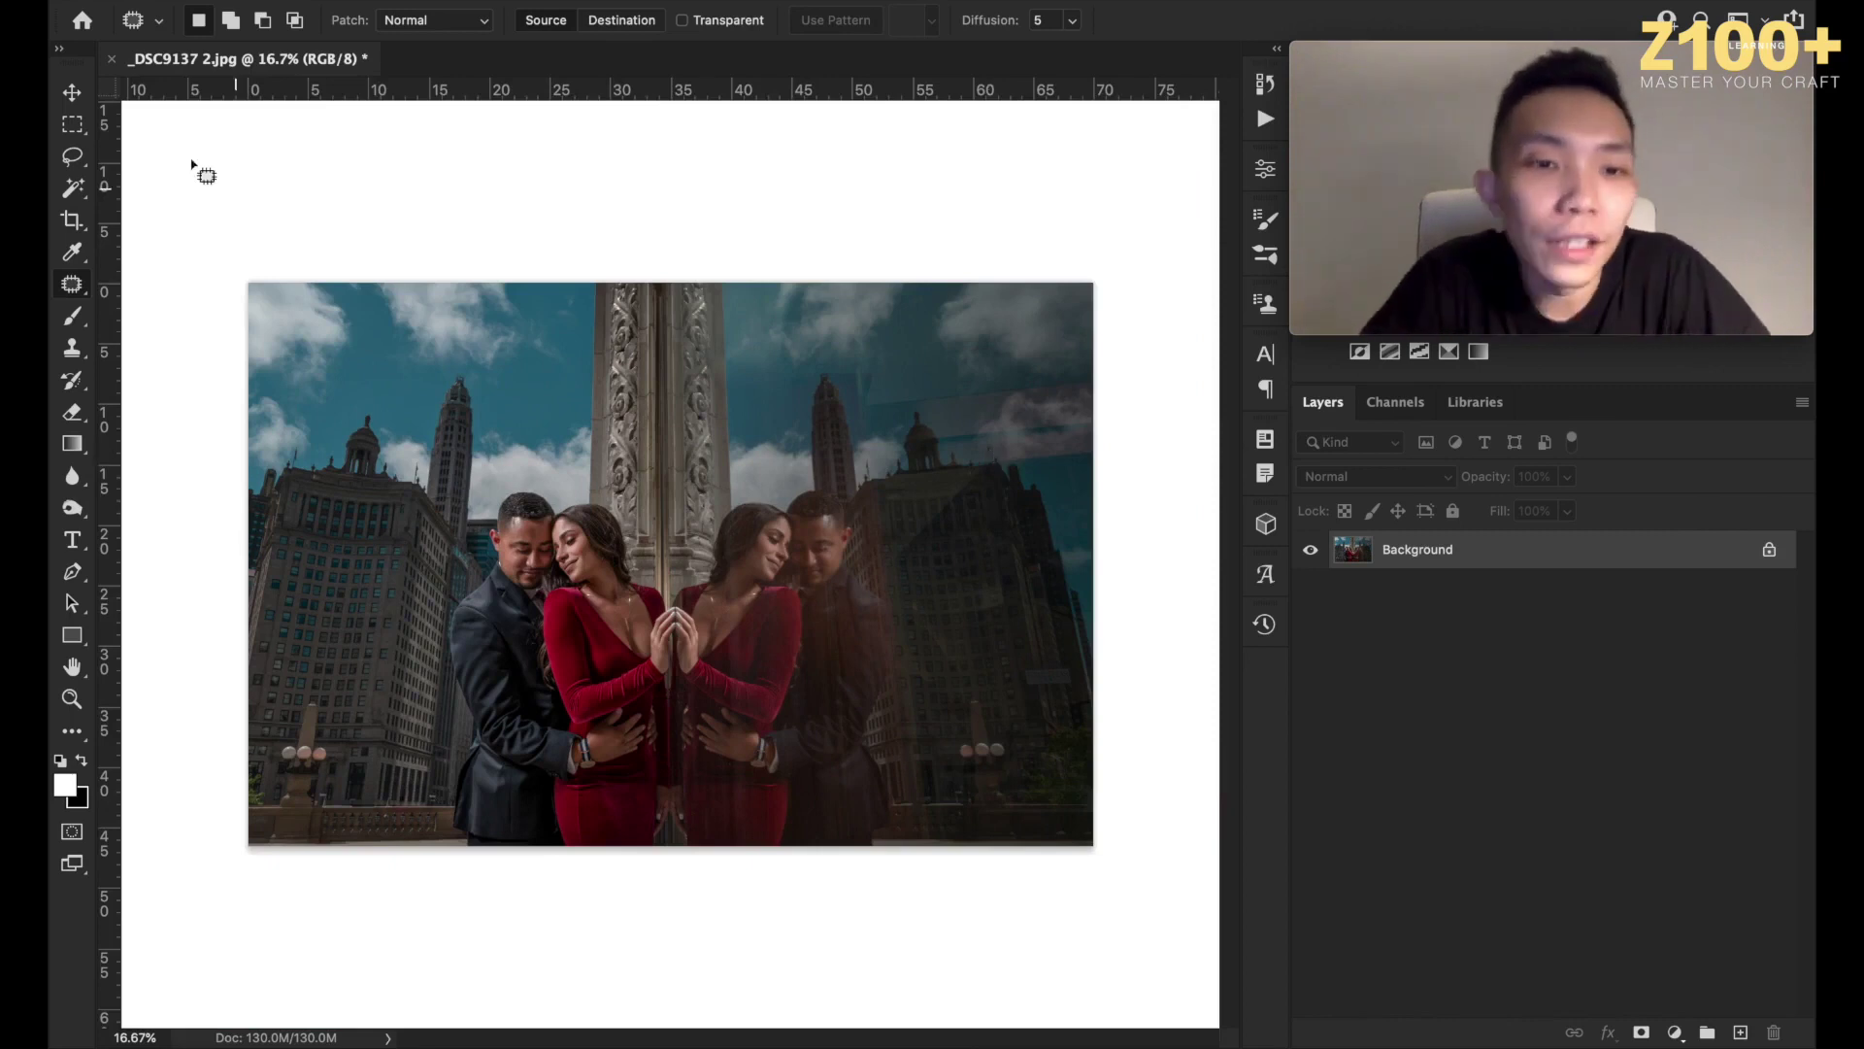
click(90, 94)
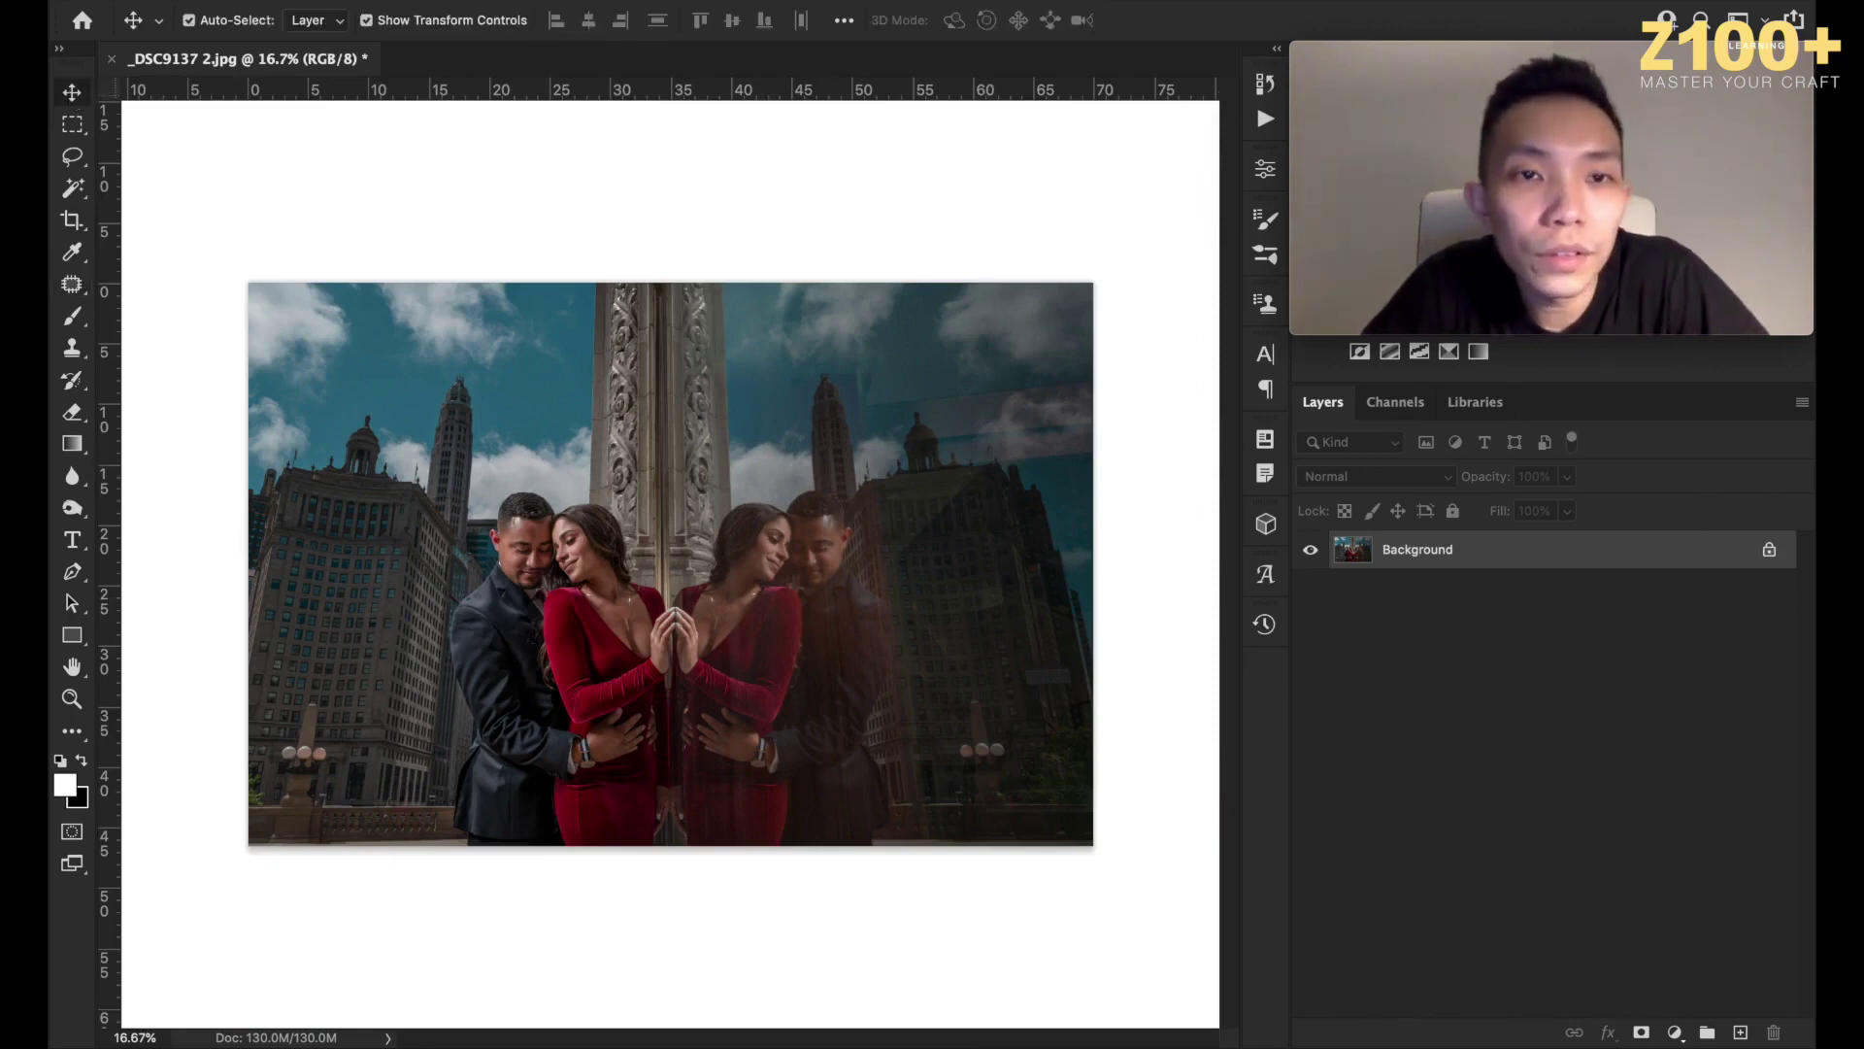
click(621, 0)
mouse_move(1019, 567)
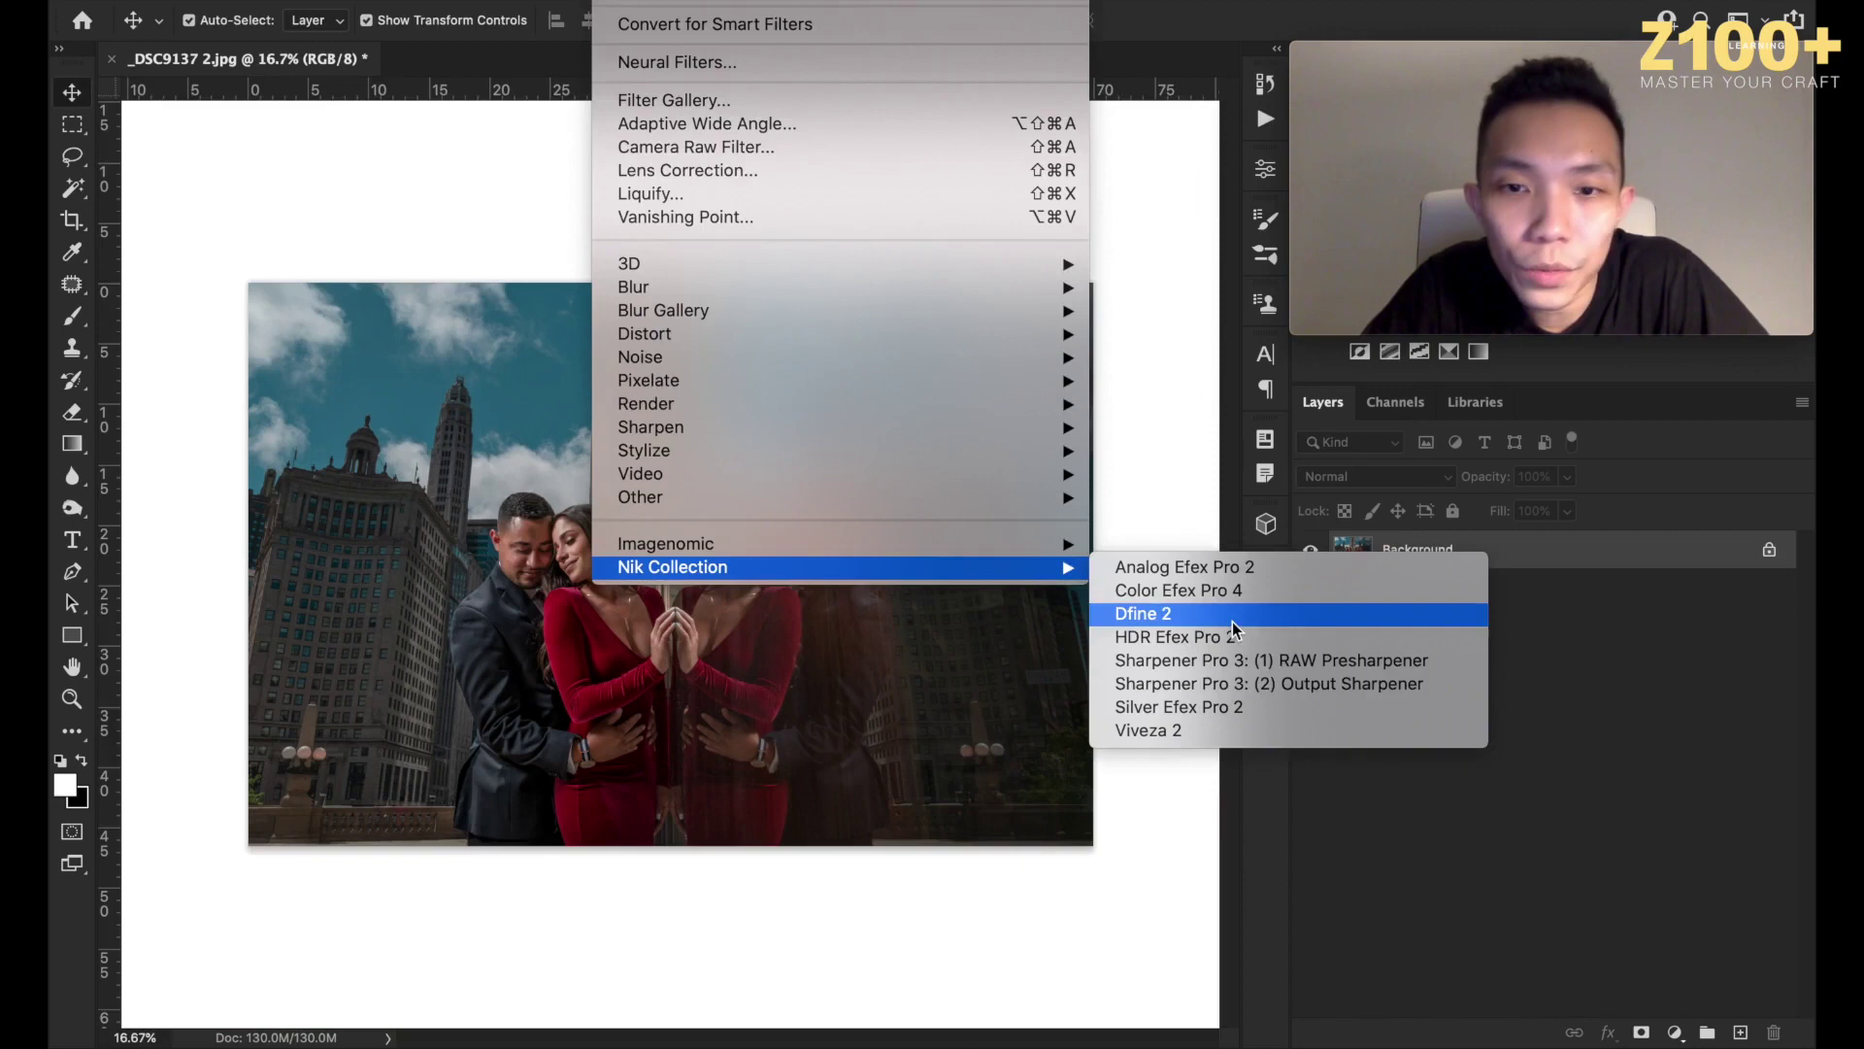
click(1225, 685)
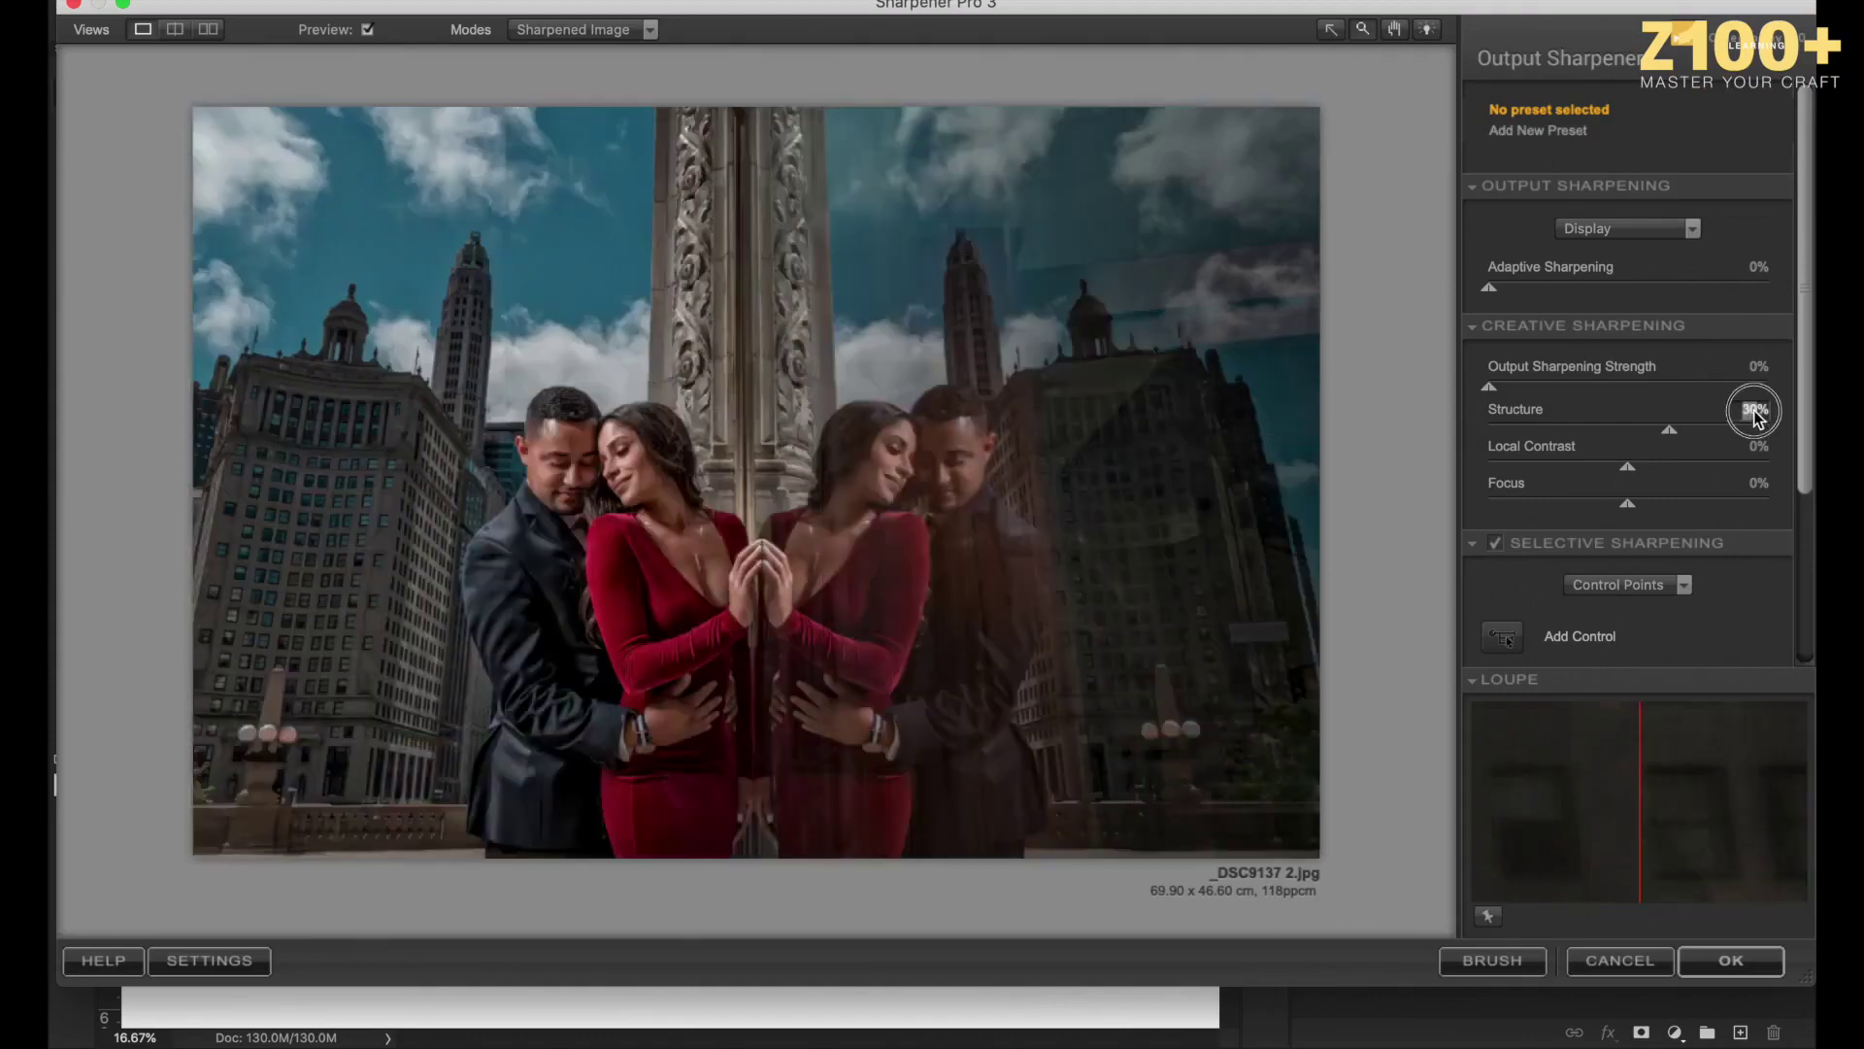
text(0)
key(Return)
Set Output Sharpening Strength to 80% and Adaptive Sharpening to 40%, and apply the sharpening.
click(1603, 391)
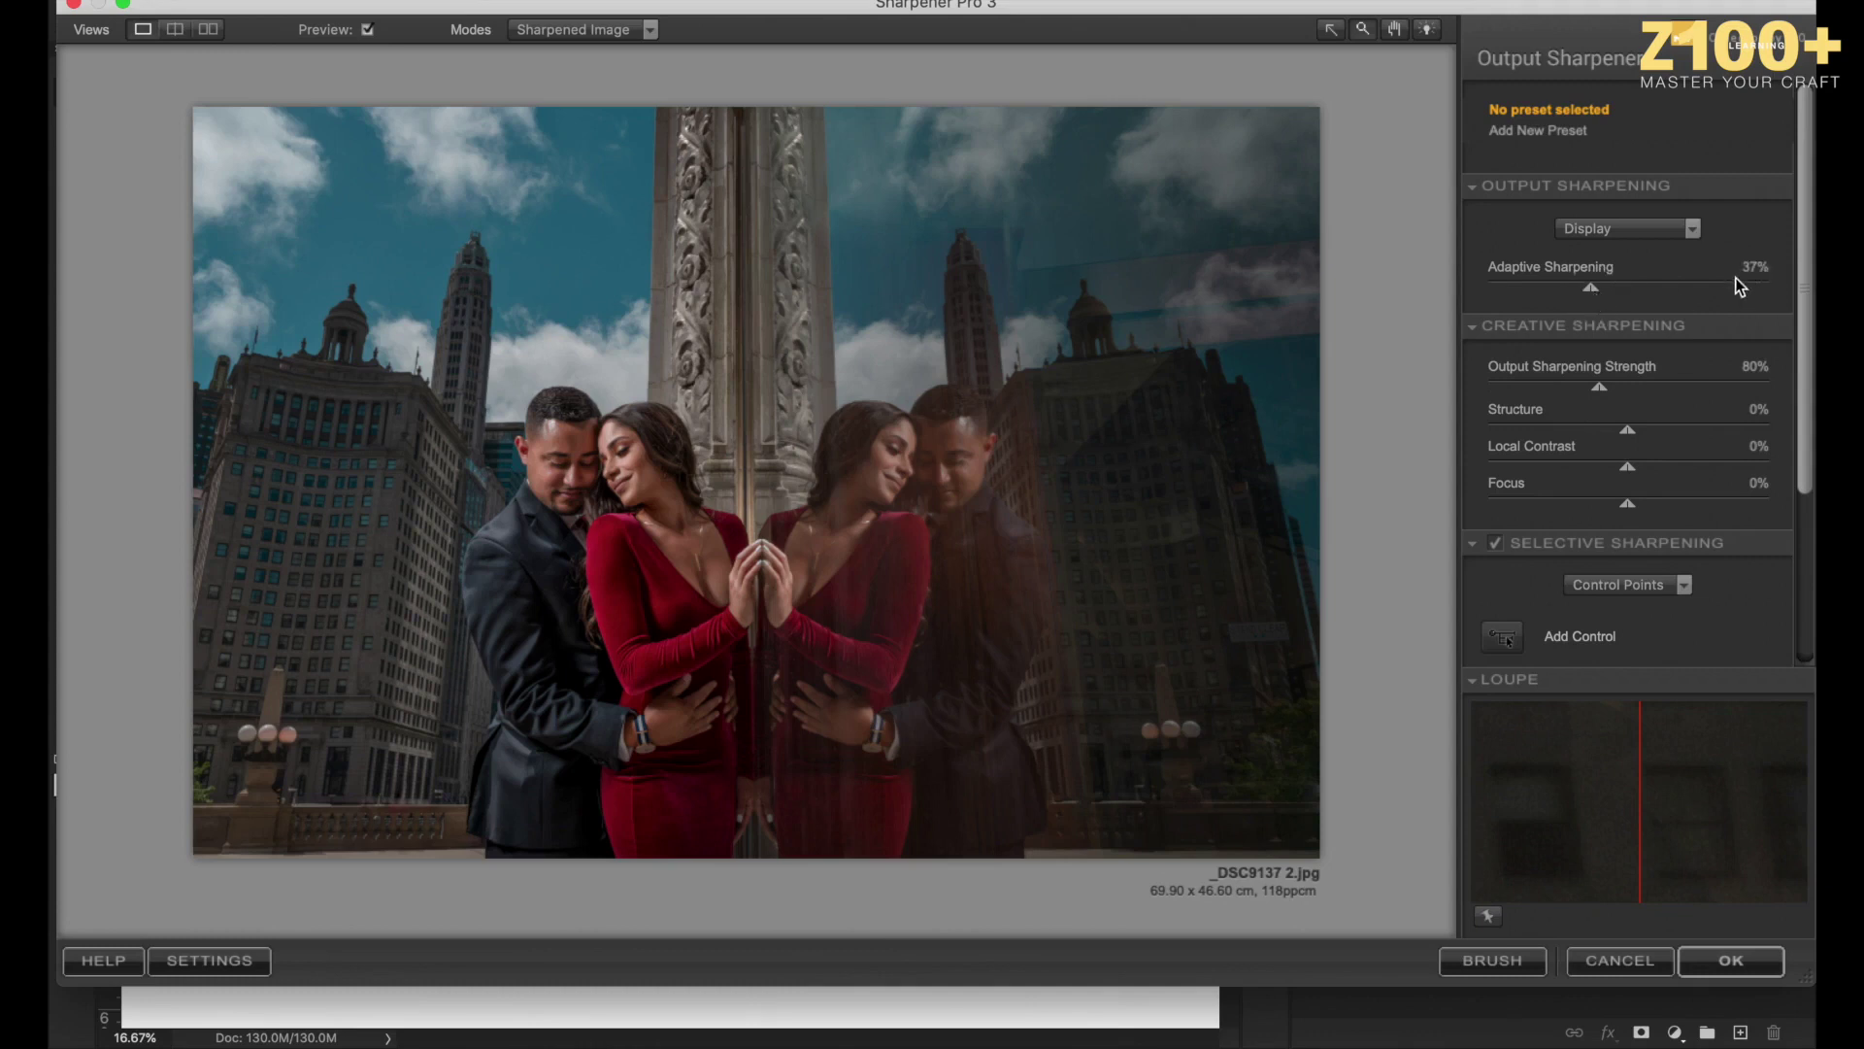
text(40)
key(Return)
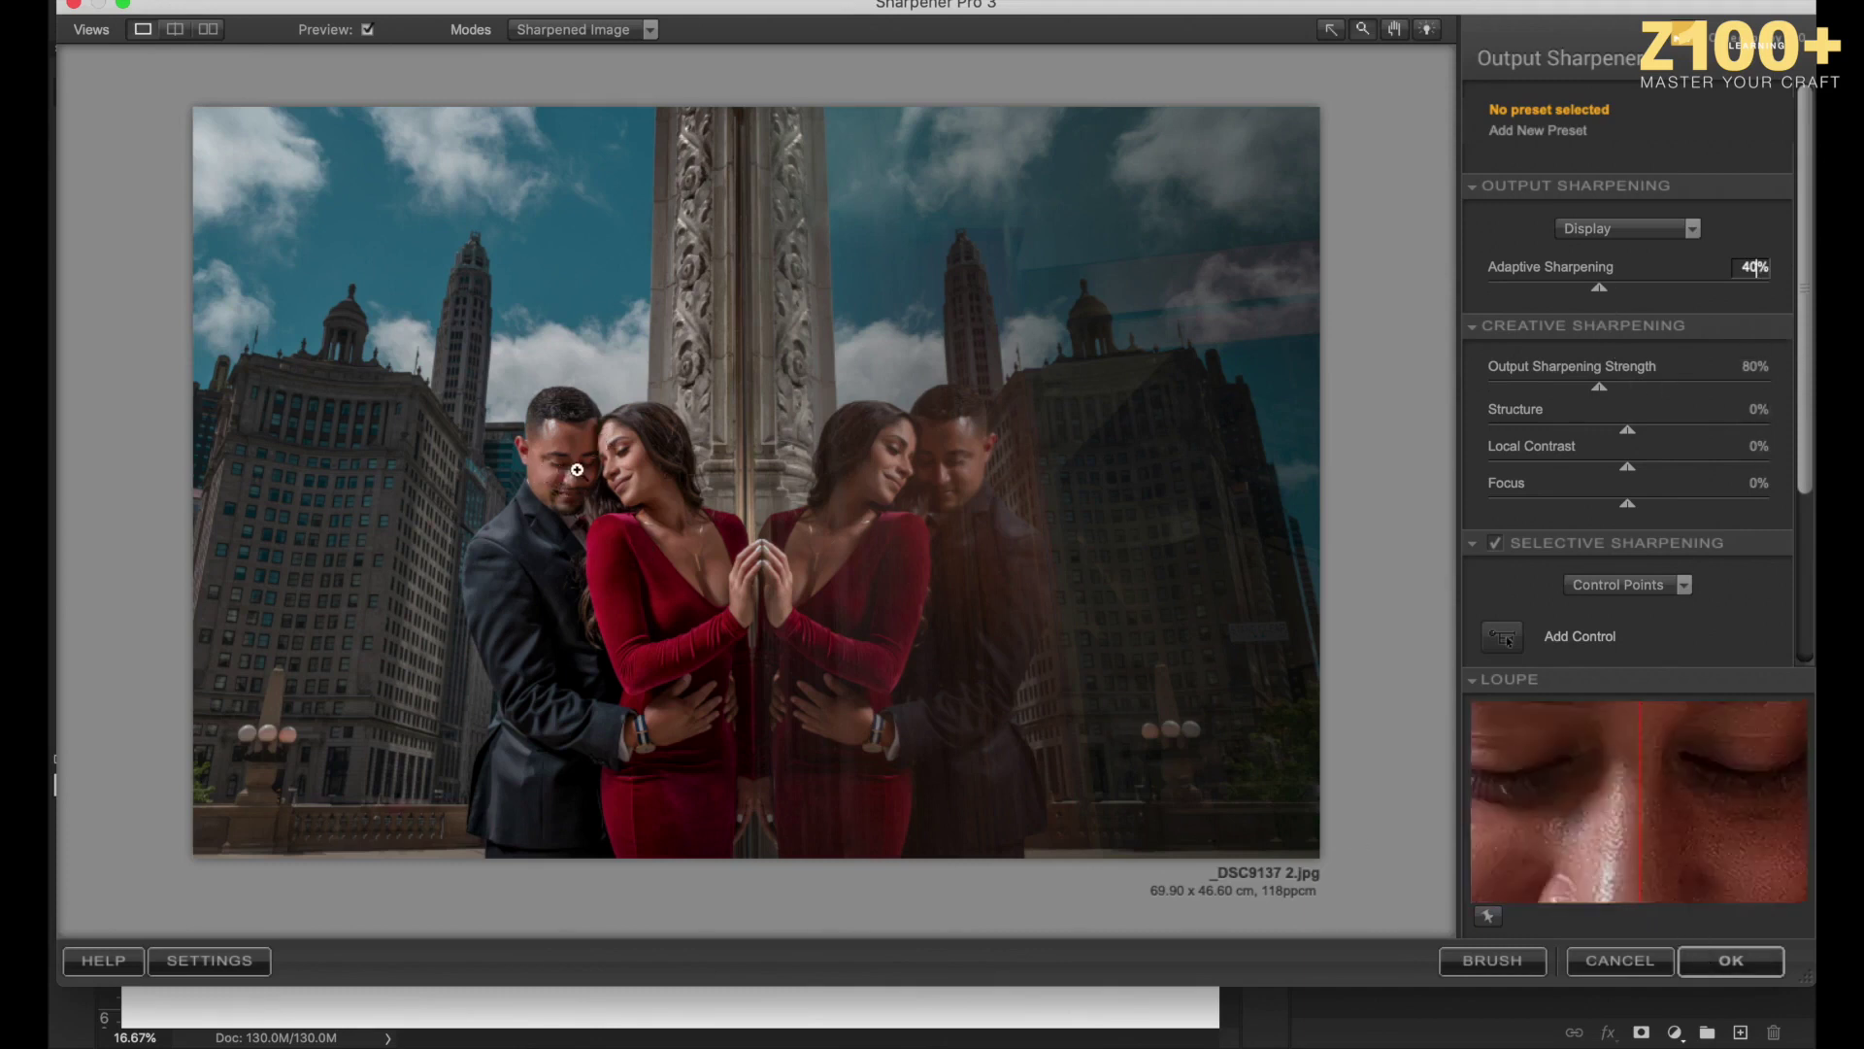
click(1728, 960)
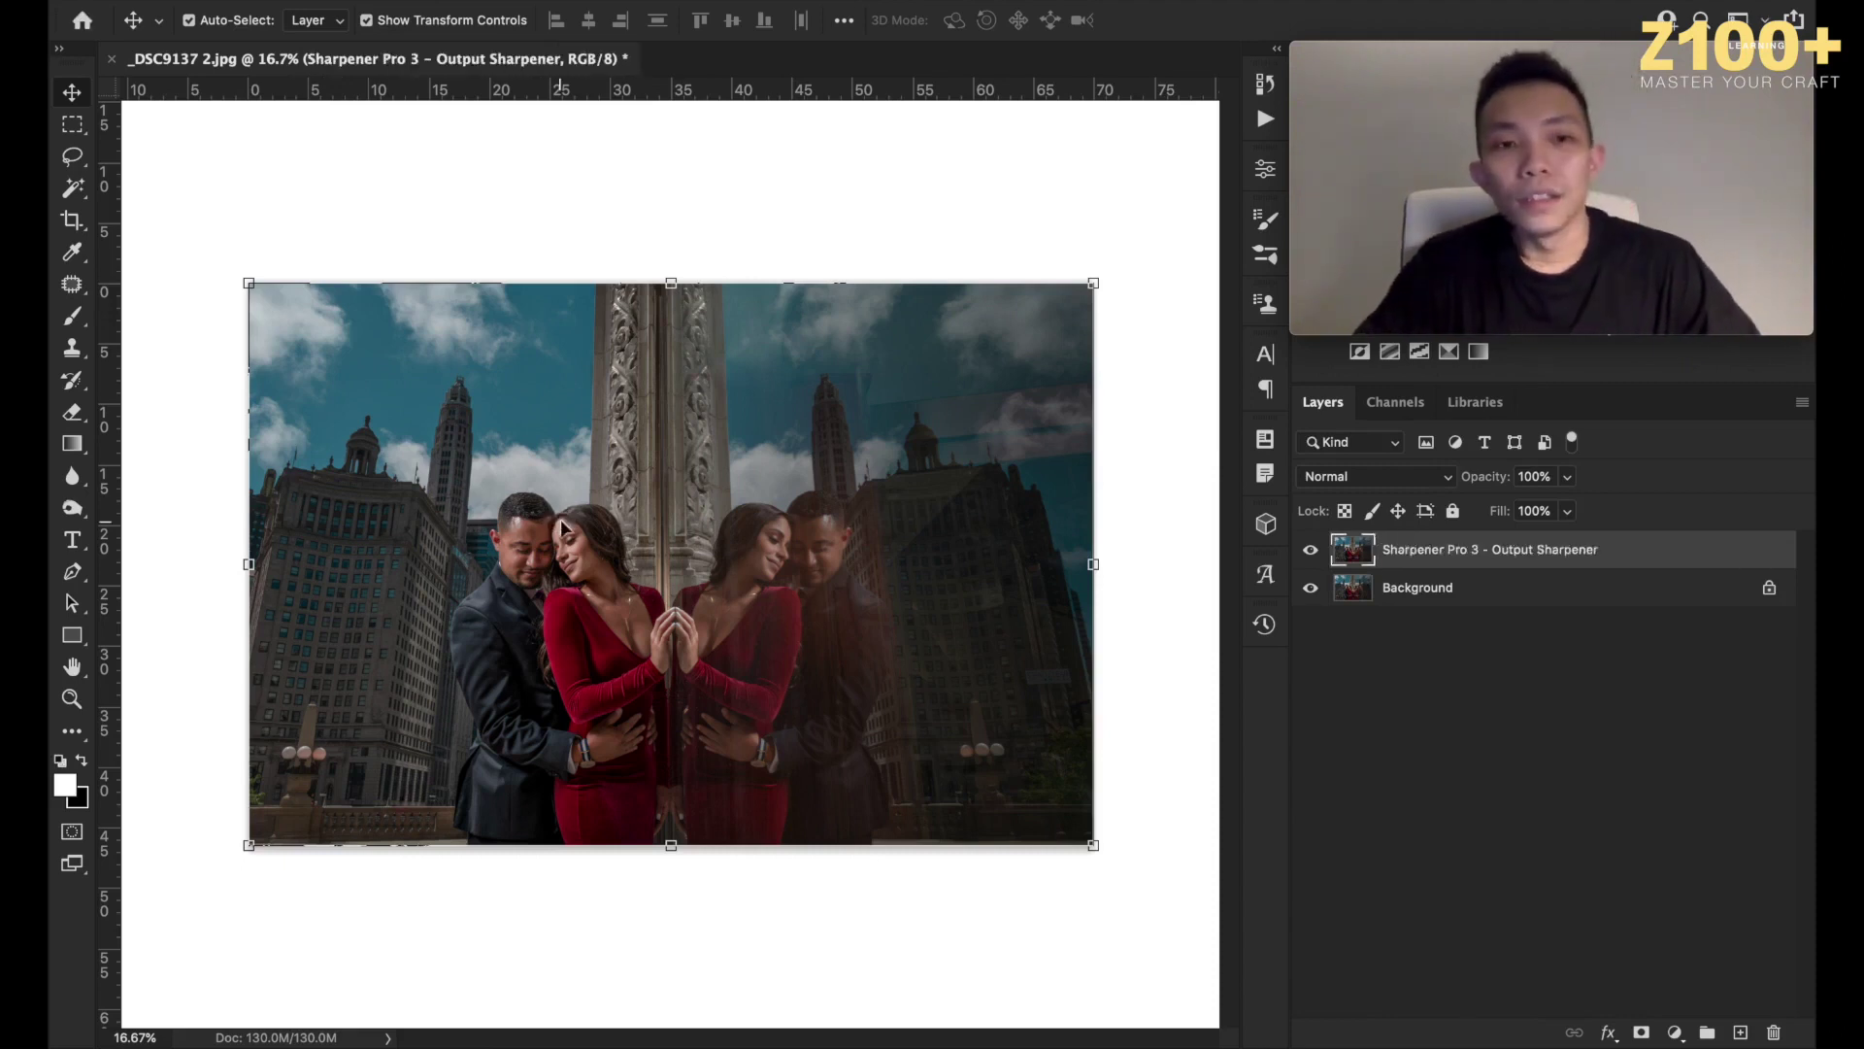
Compare the couple's faces with the Output Sharpener layer hidden and shown at close range.
key(super+plus)
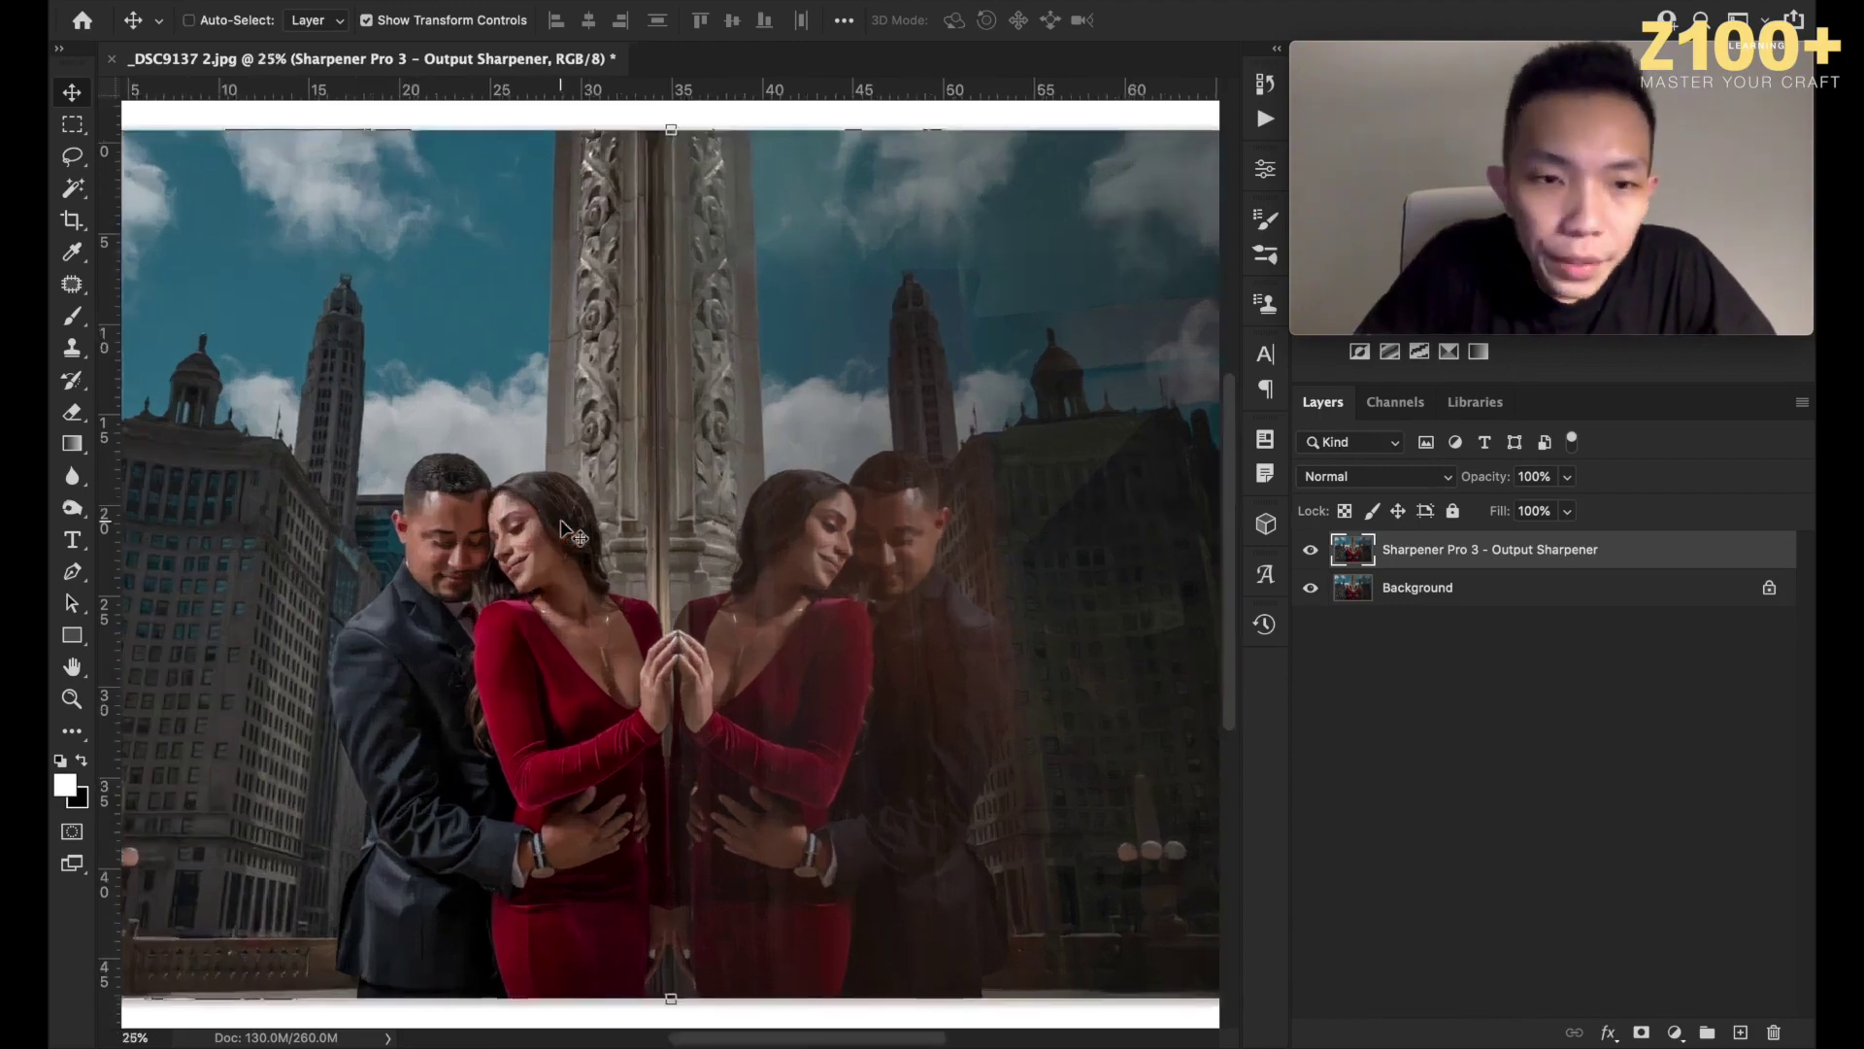
key(super+plus)
click(1310, 550)
click(1310, 549)
click(1310, 549)
click(1309, 550)
key(super+plus)
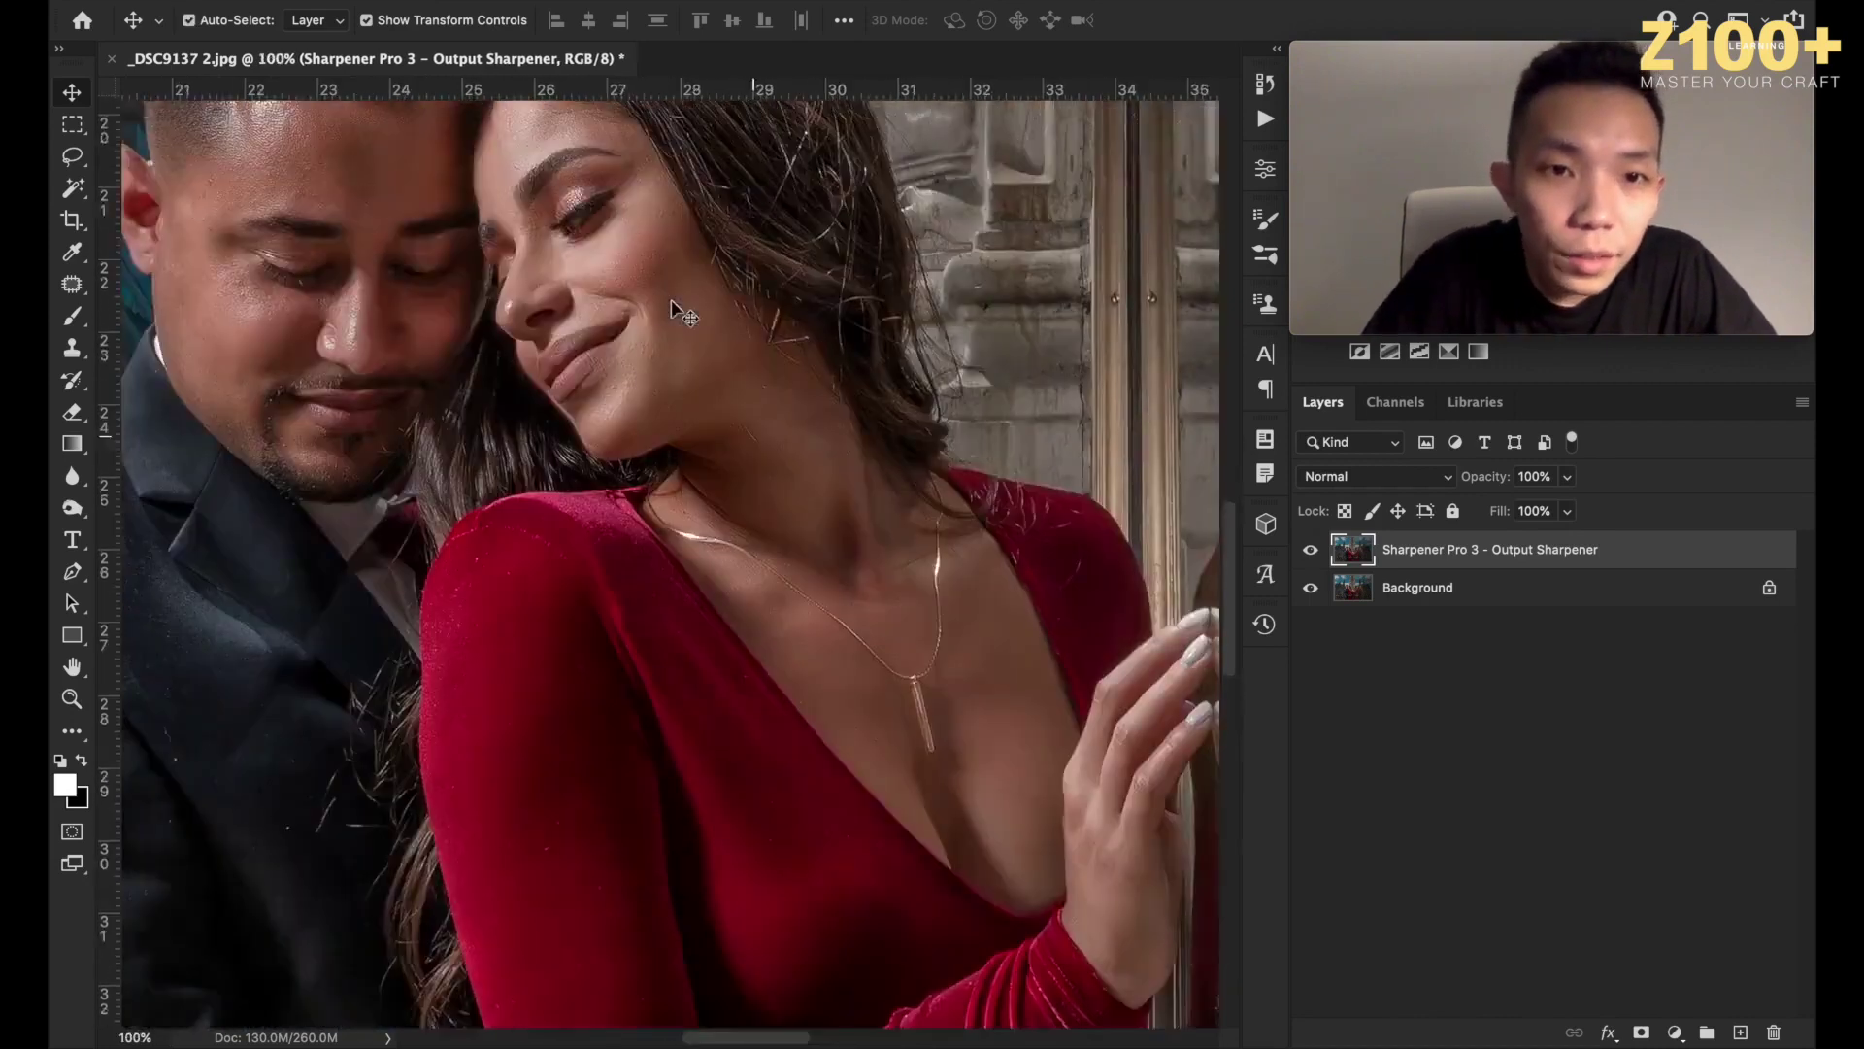
Toggle the Output Sharpener layer's visibility to check the sharpening on the couple's hair and upper bodies.
scroll(672, 308, up, 4)
scroll(671, 309, left, 3)
click(1311, 550)
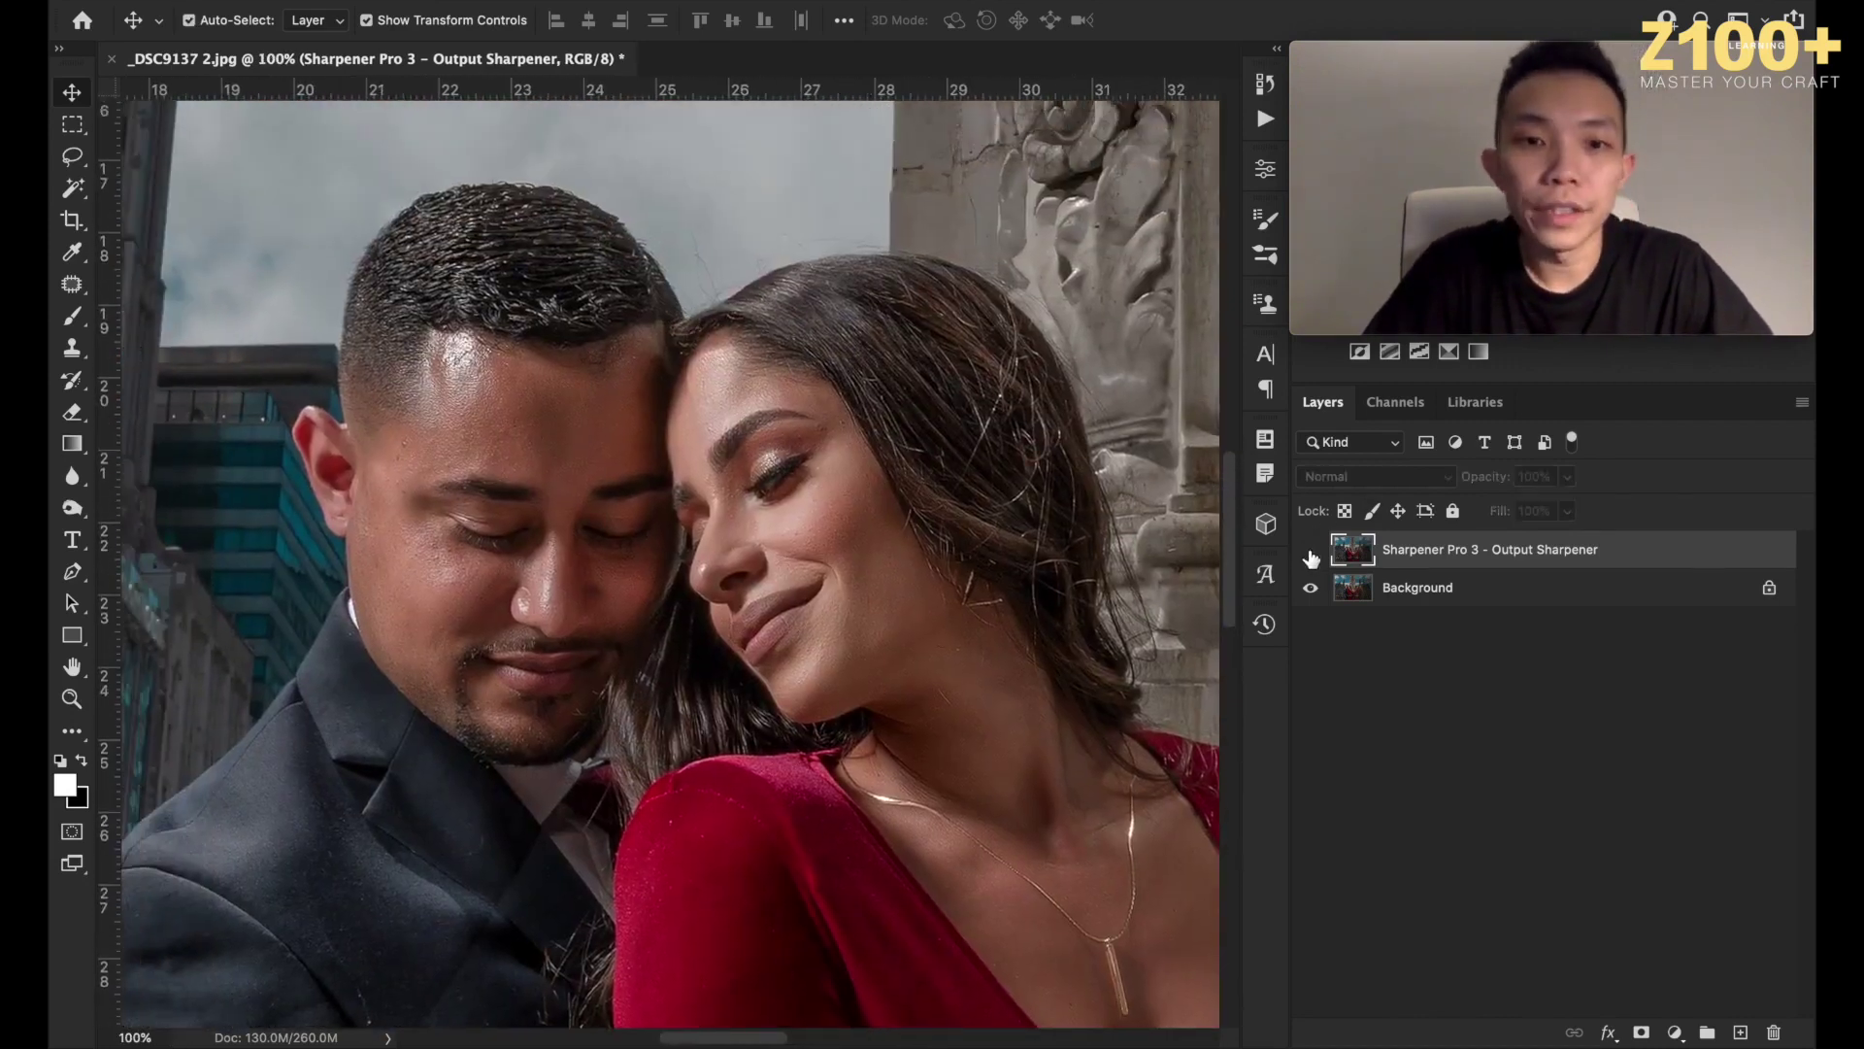
click(1310, 549)
click(1311, 551)
click(1311, 550)
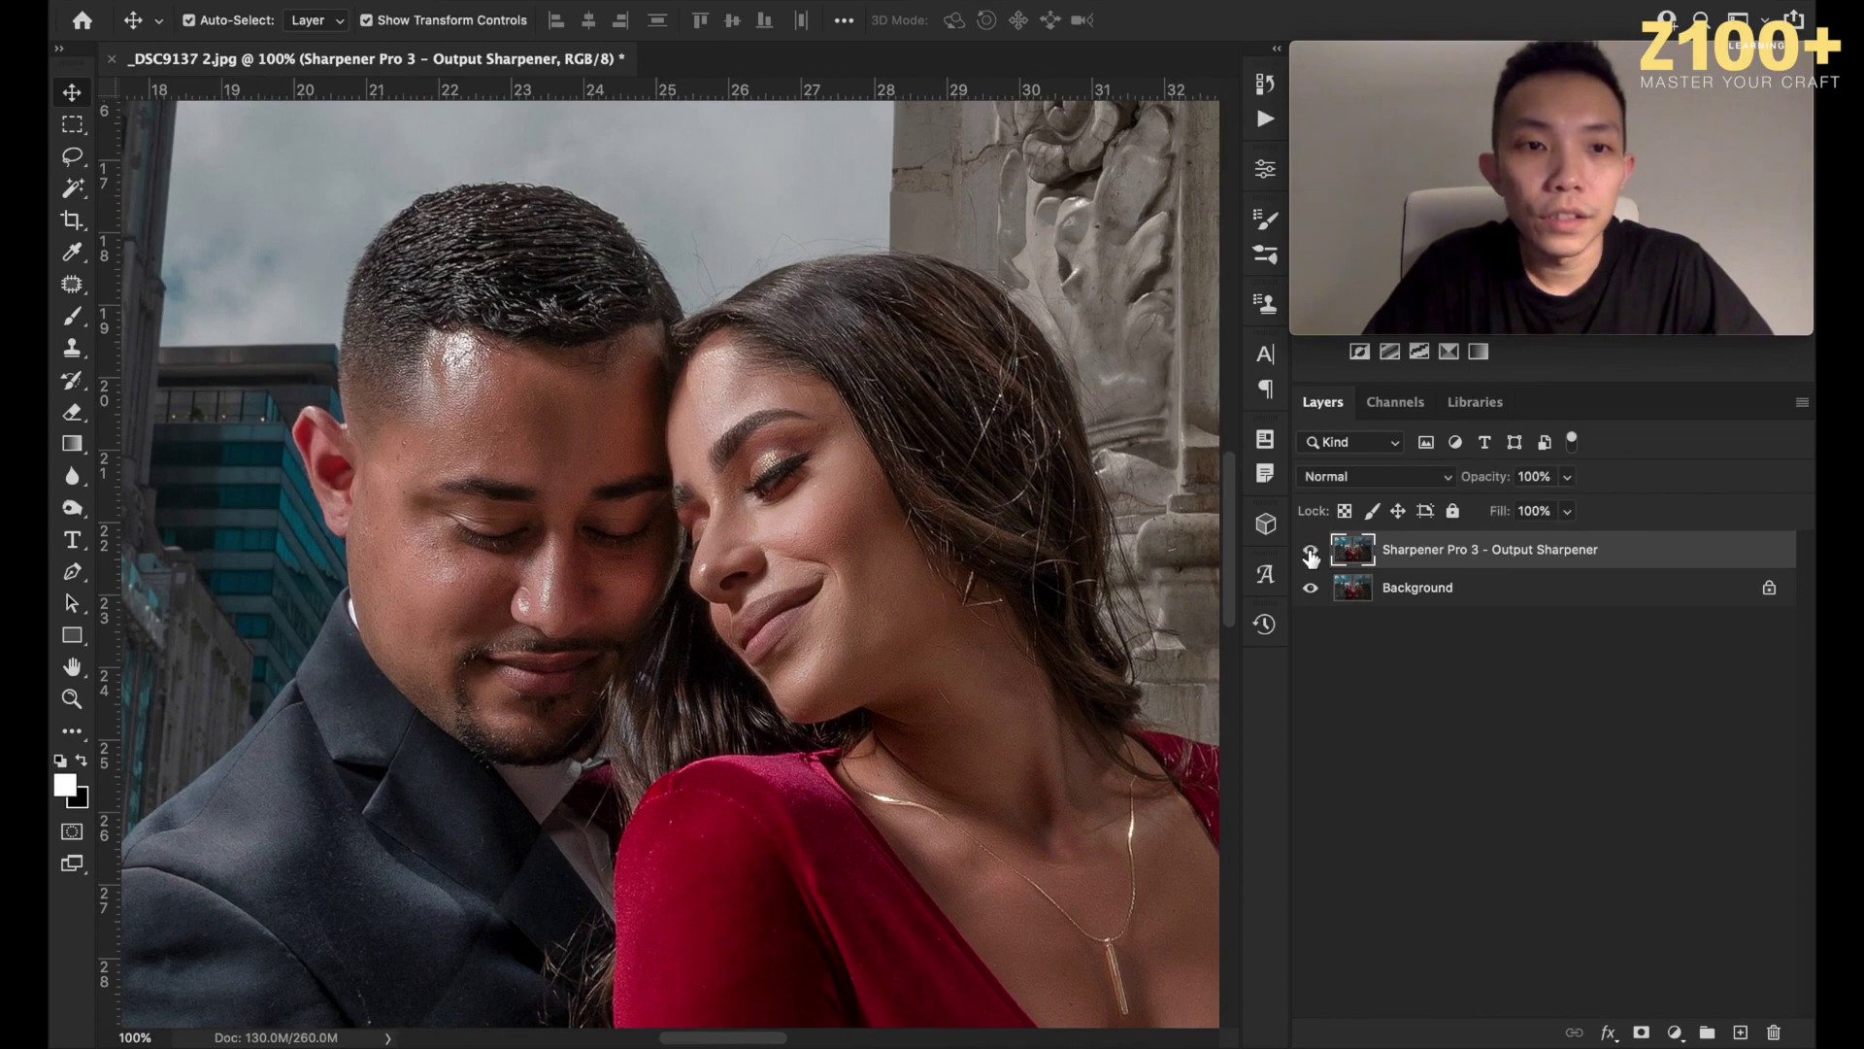
Return to the whole photo and merge the Output Sharpener layer with the Background layer.
key(super+minus)
key(super+minus)
key(super+minus)
key(super+minus)
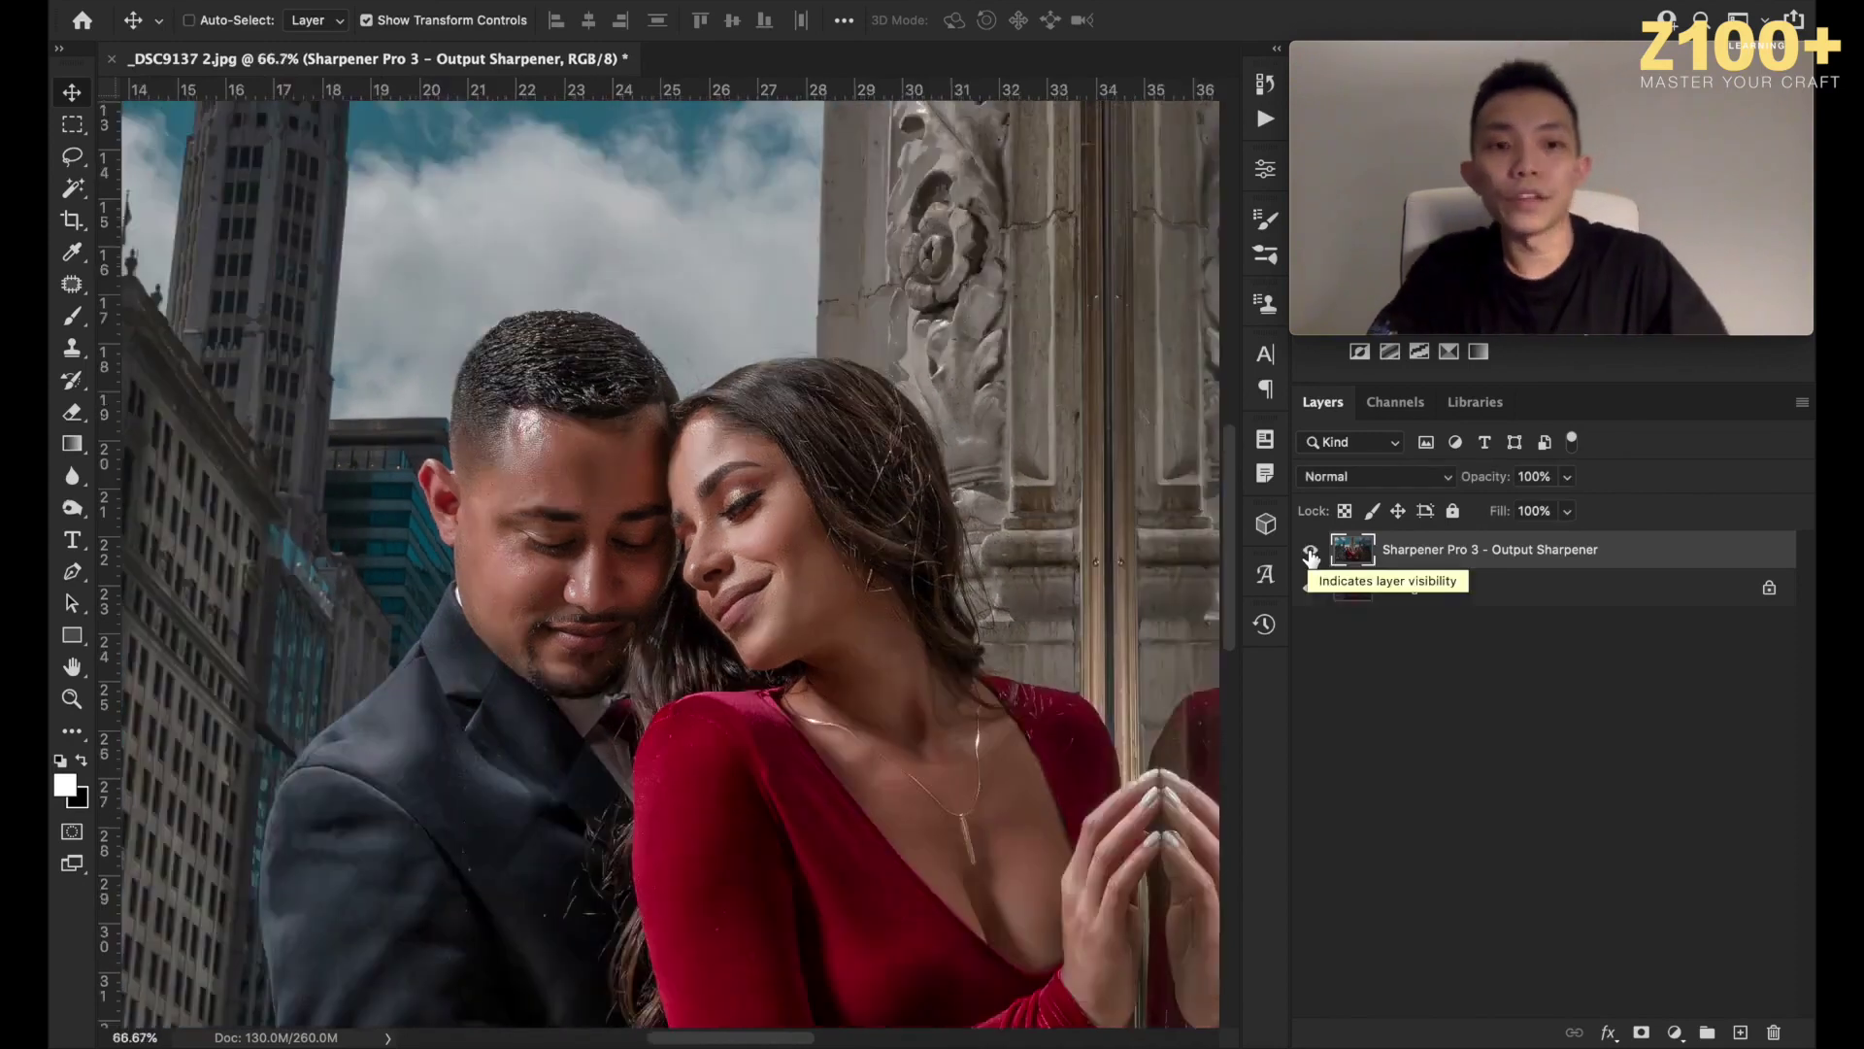
key(super+minus)
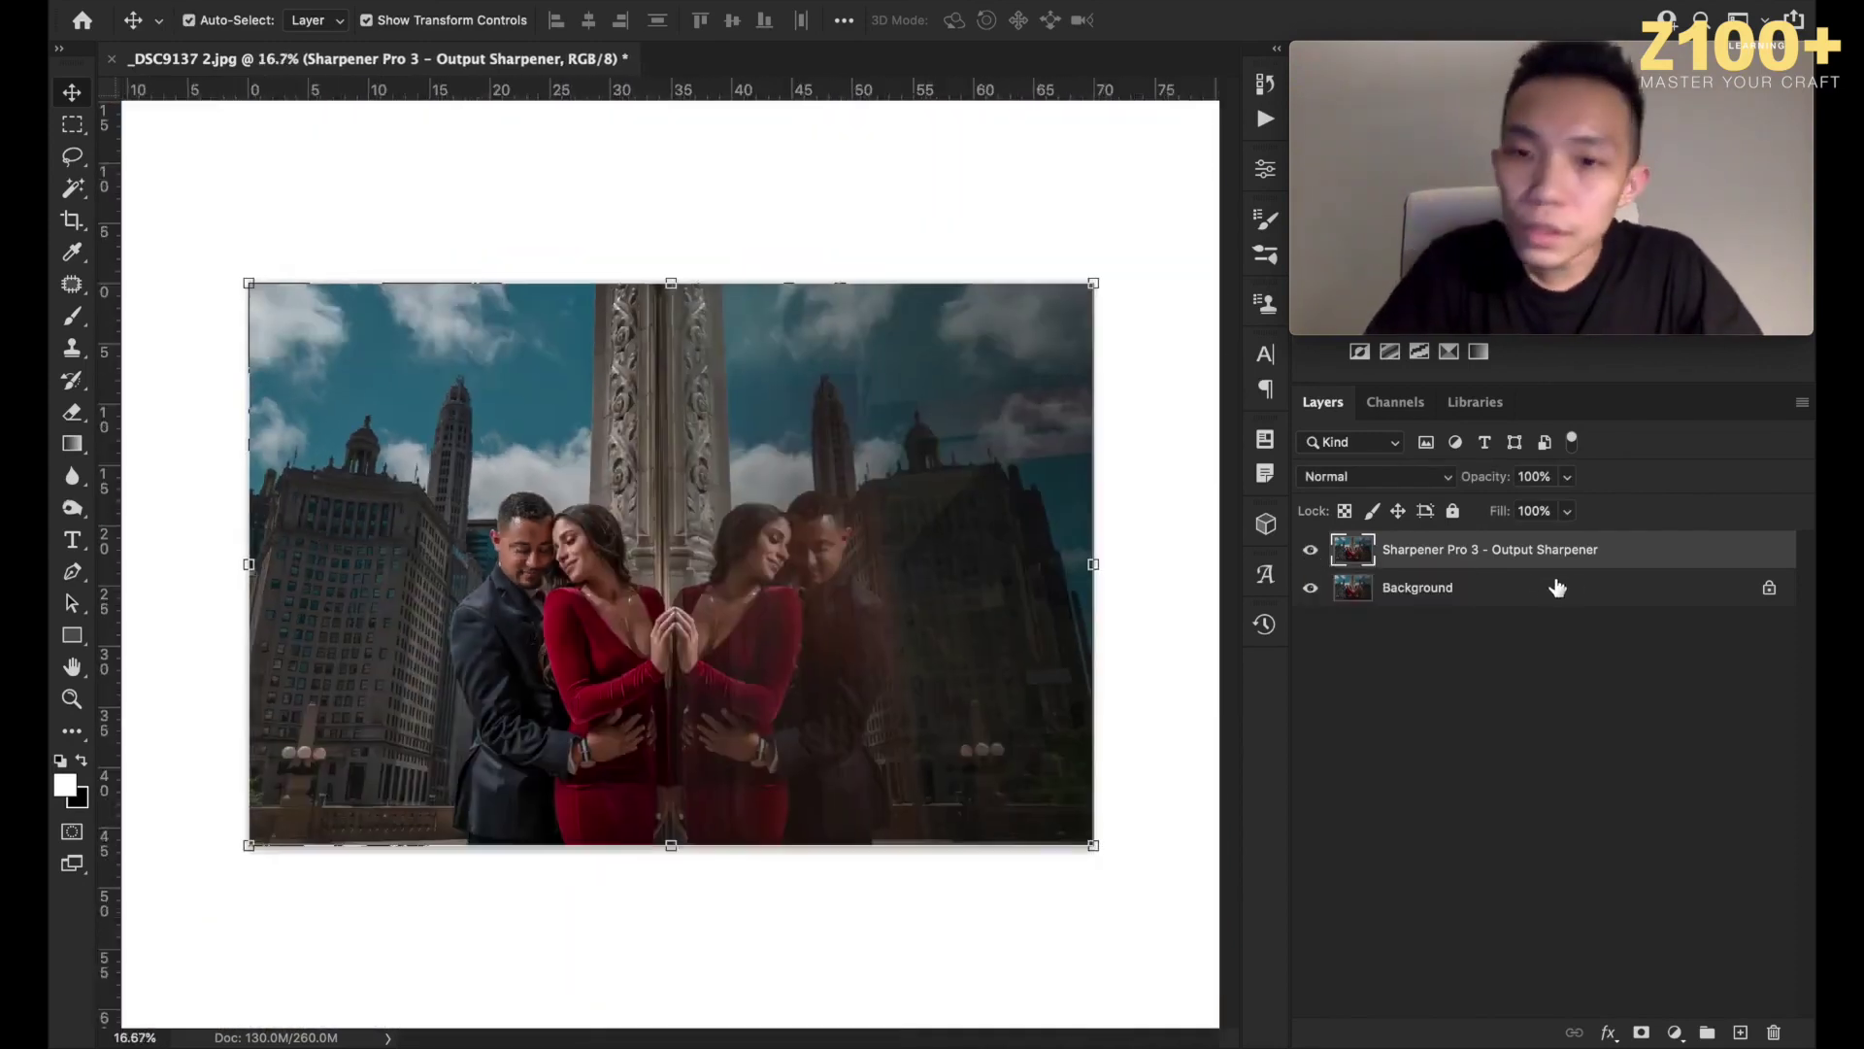
super+click(1547, 589)
key(super+e)
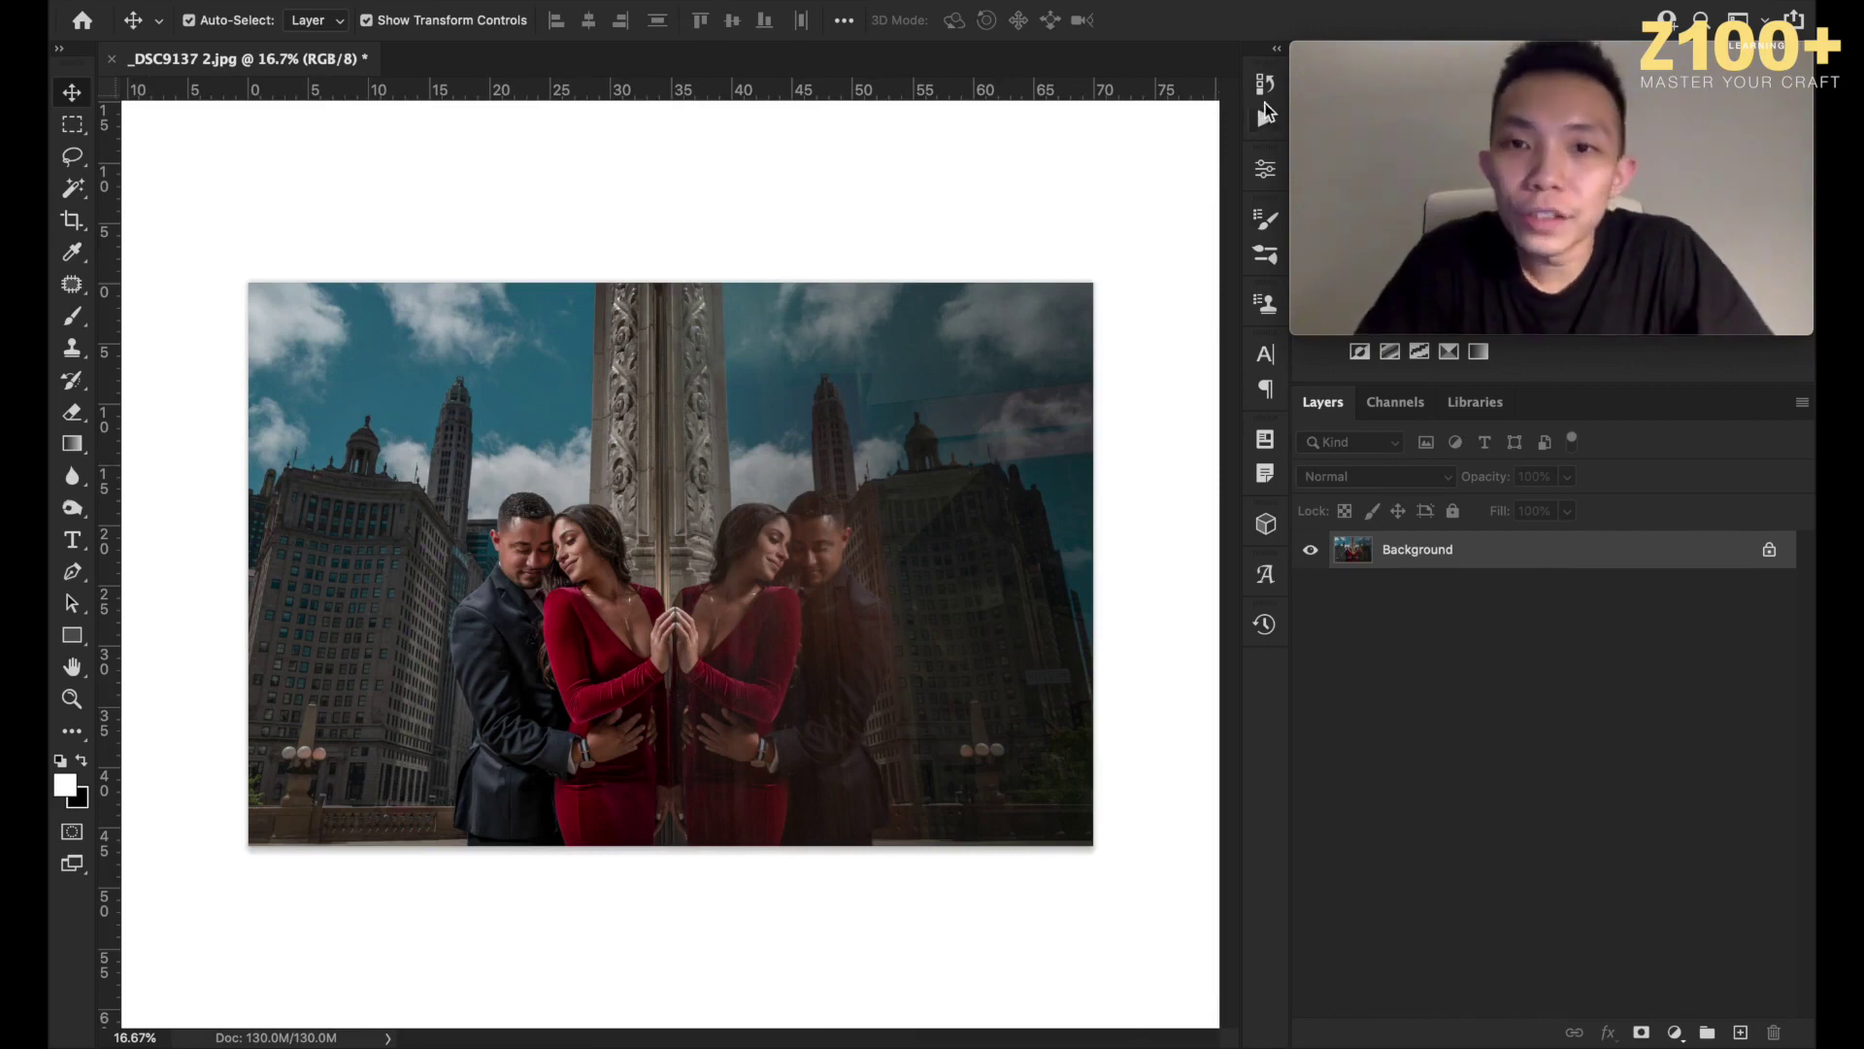
Compare the photo's opening history snapshot with the Merge Layers state, and return to the merged version.
click(1263, 87)
scroll(1112, 194, up, 5)
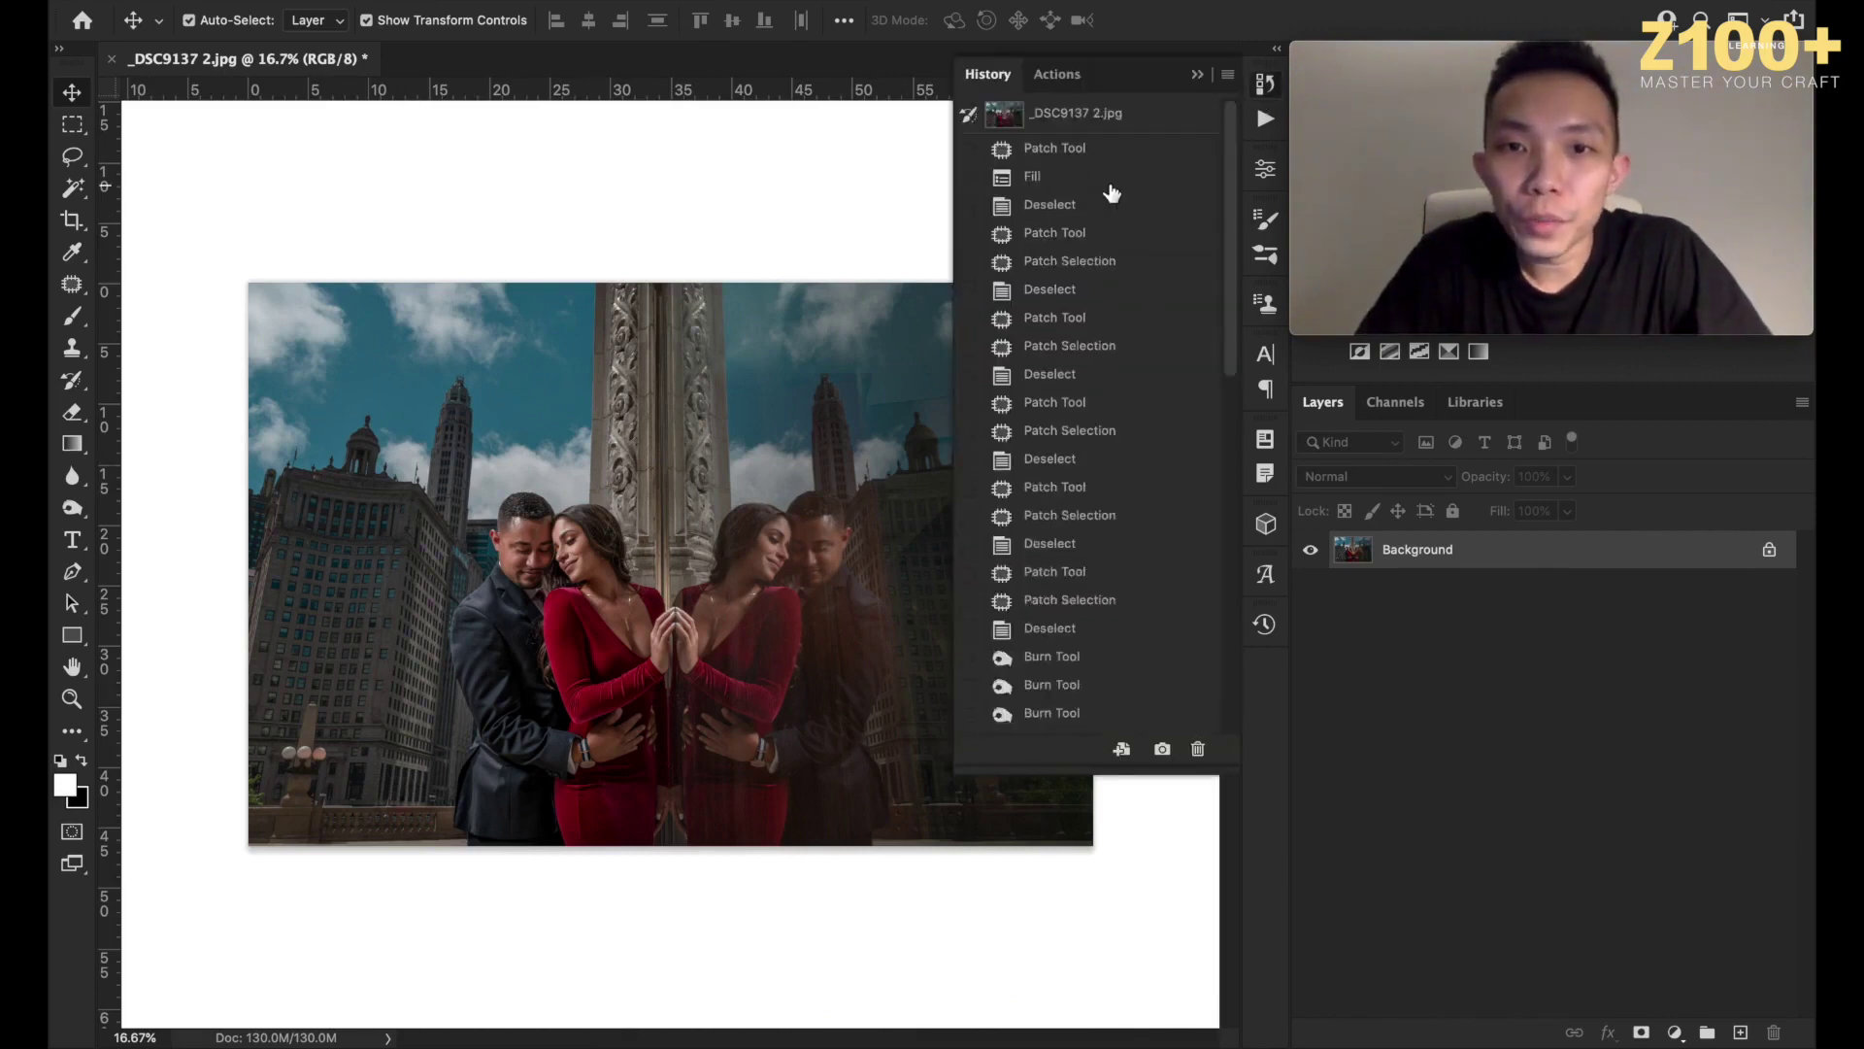
click(1080, 122)
scroll(1204, 357, down, 5)
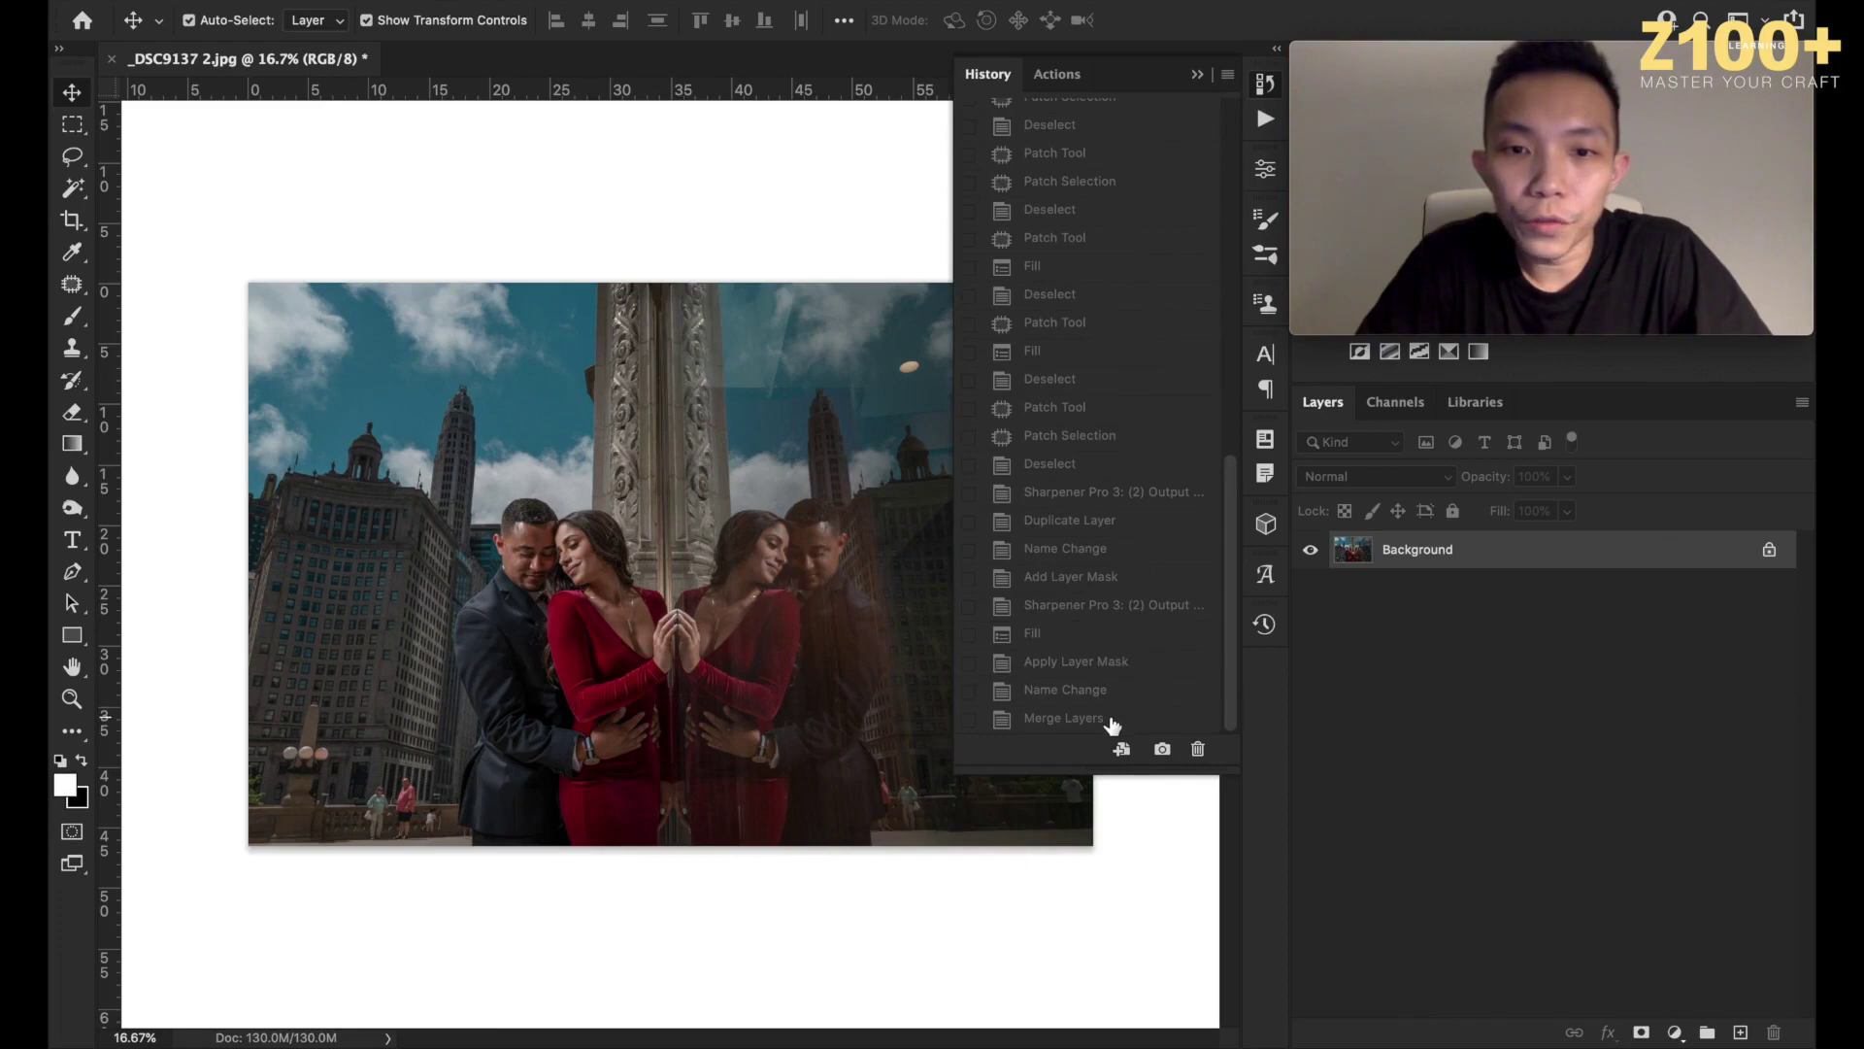
click(1112, 723)
click(1089, 488)
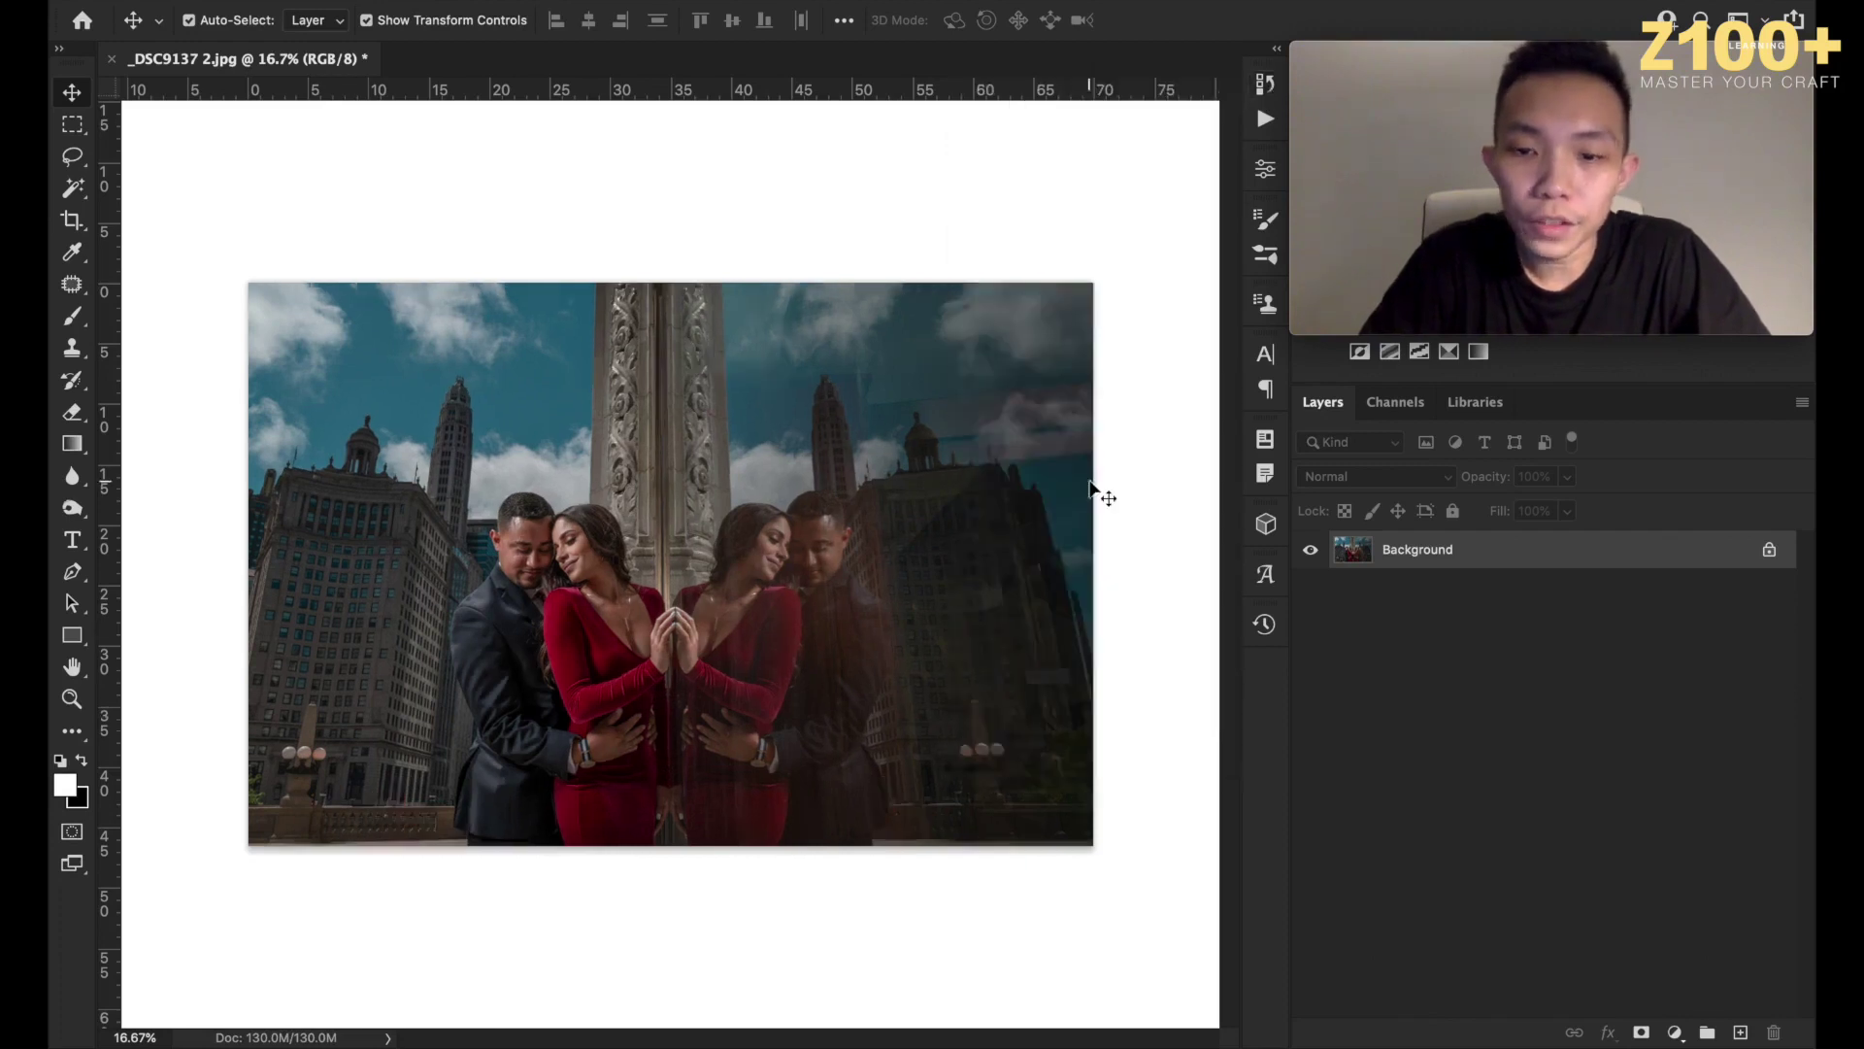
Show the retouched photo in full-screen view without panels and enlarge it to inspect the whole composition.
key(super+plus)
key(super+minus)
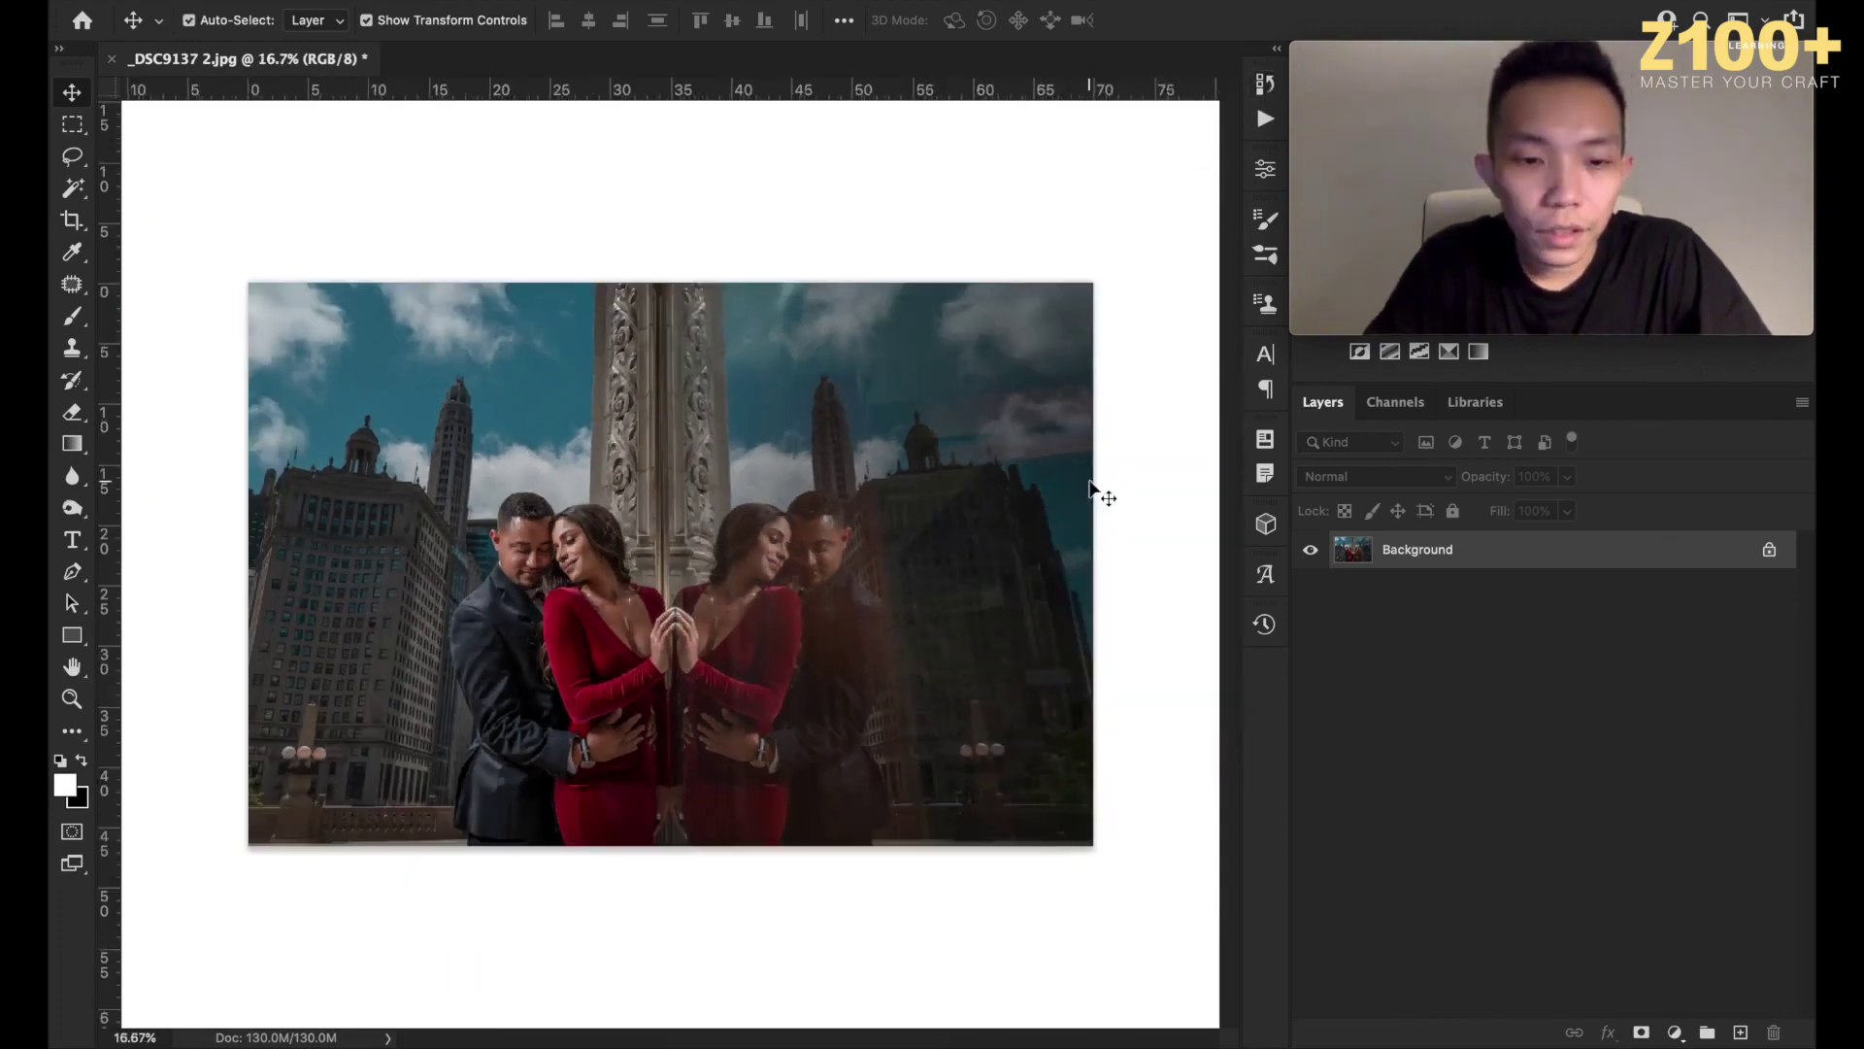
key(f)
key(f)
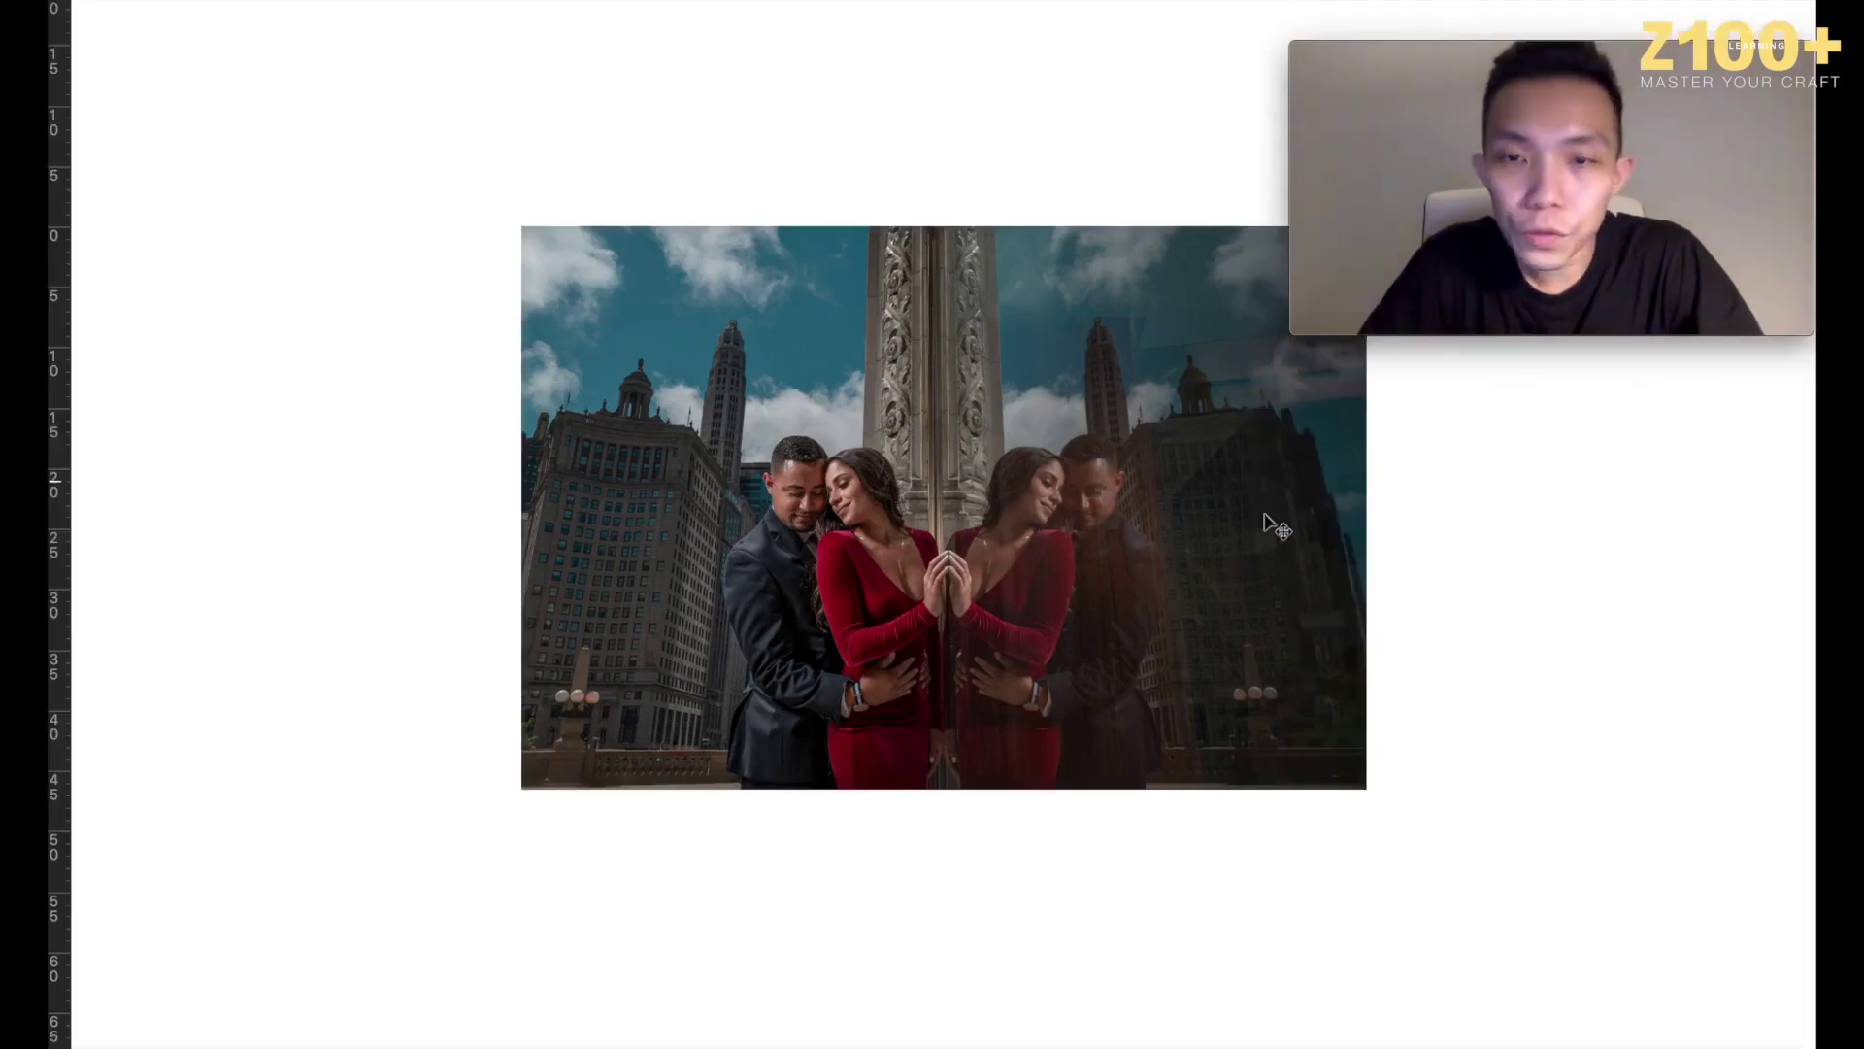
key(super+plus)
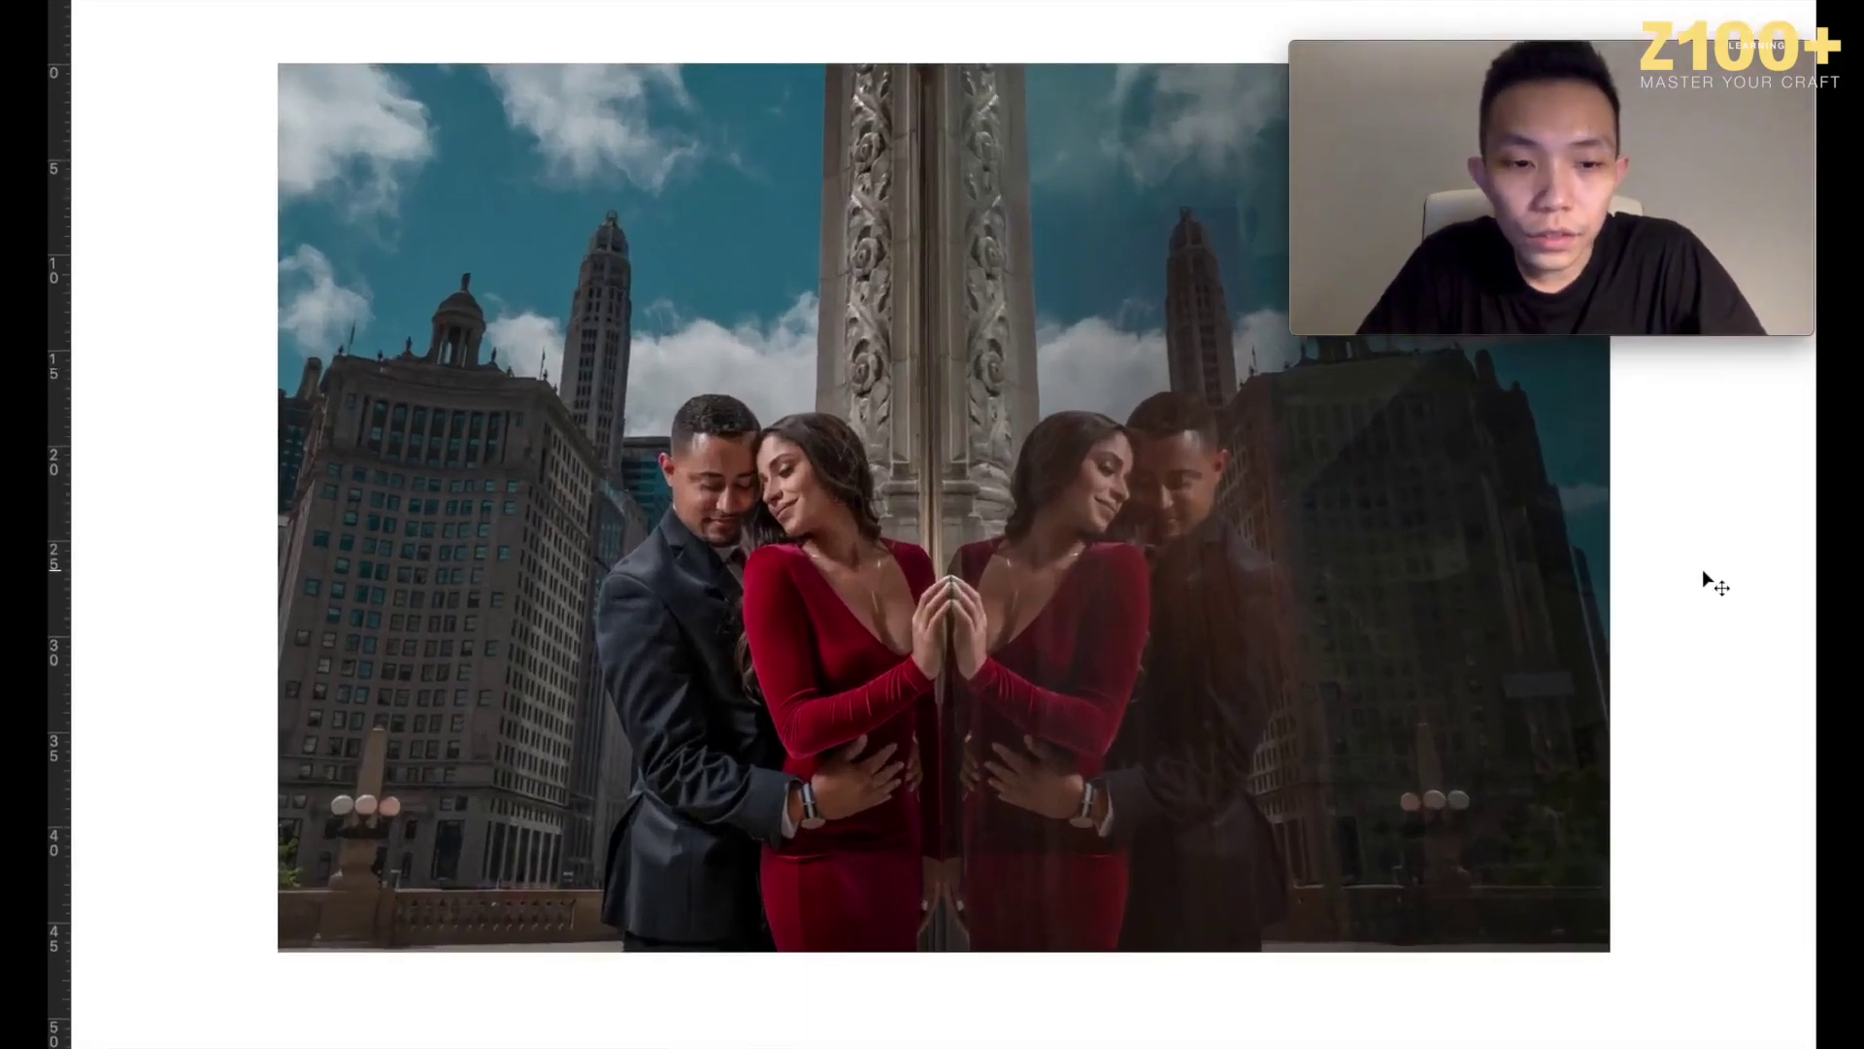
key(super+t)
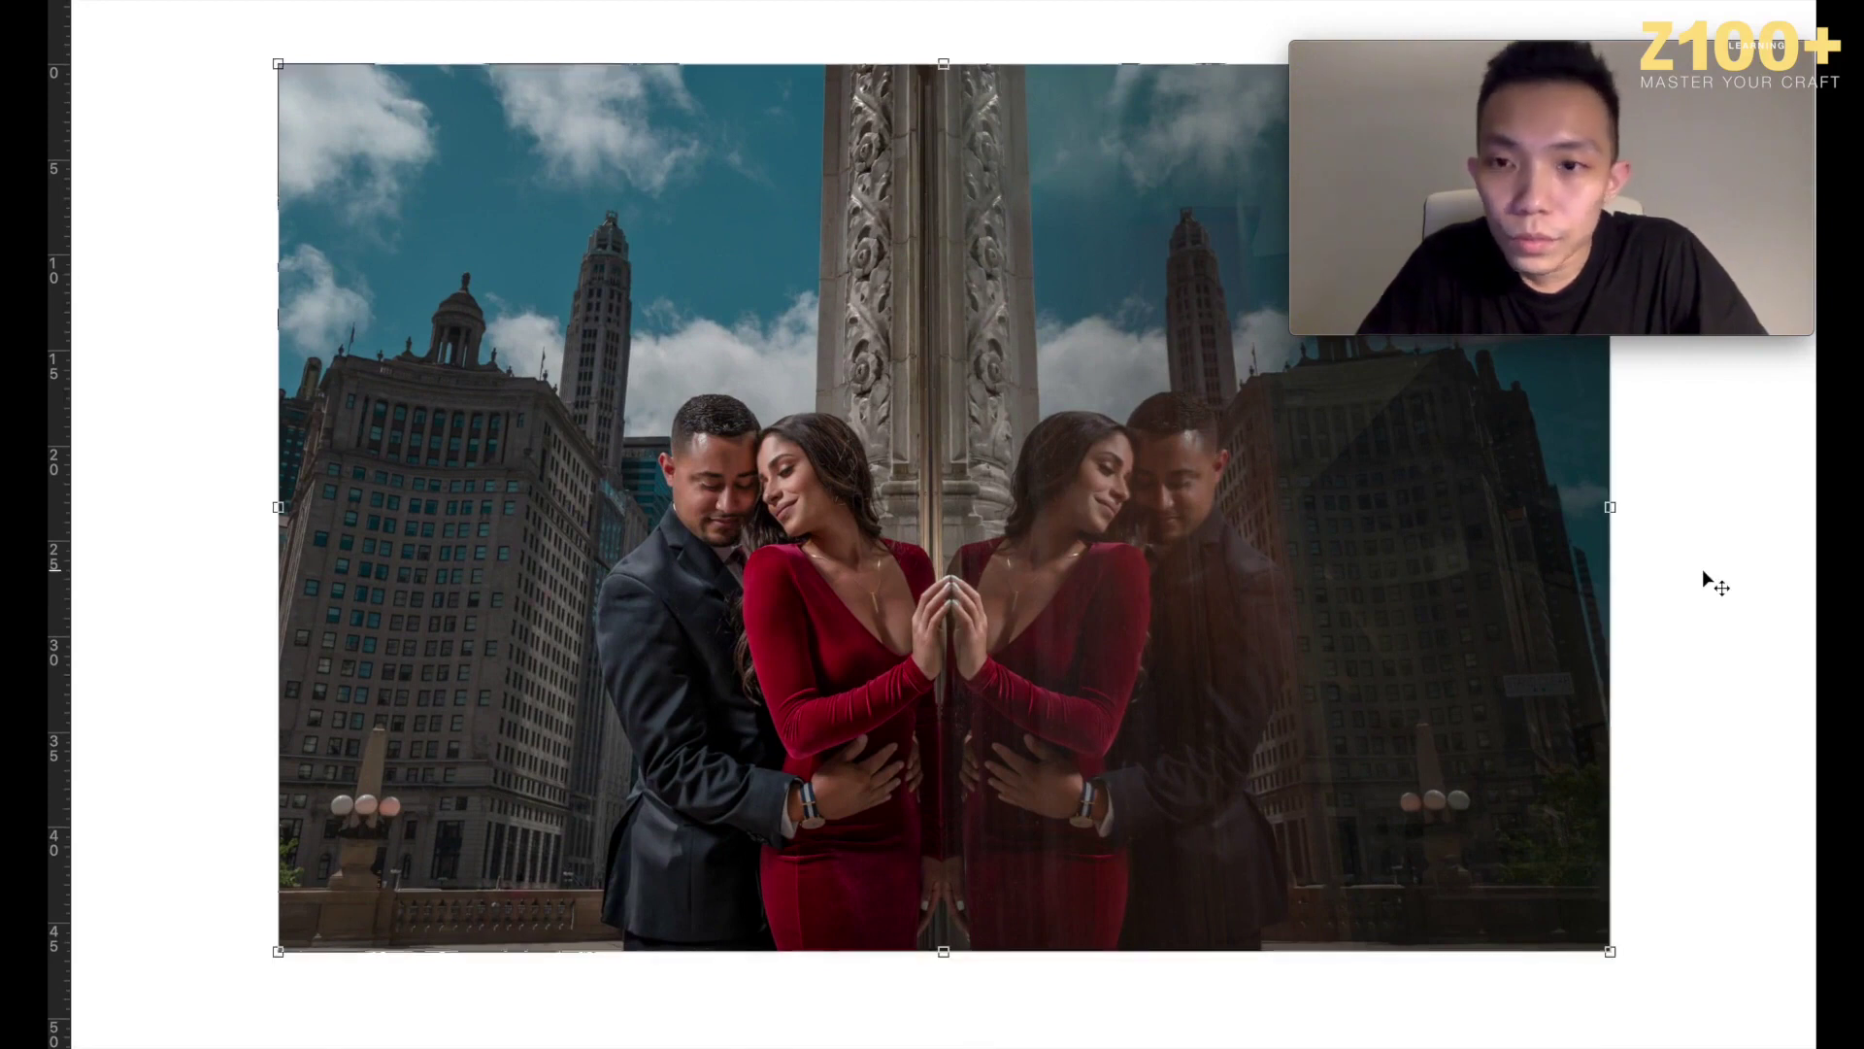
Step the history to the Merge Layers state and back to the original snapshot to compare before and after.
mouse_move(1690, 537)
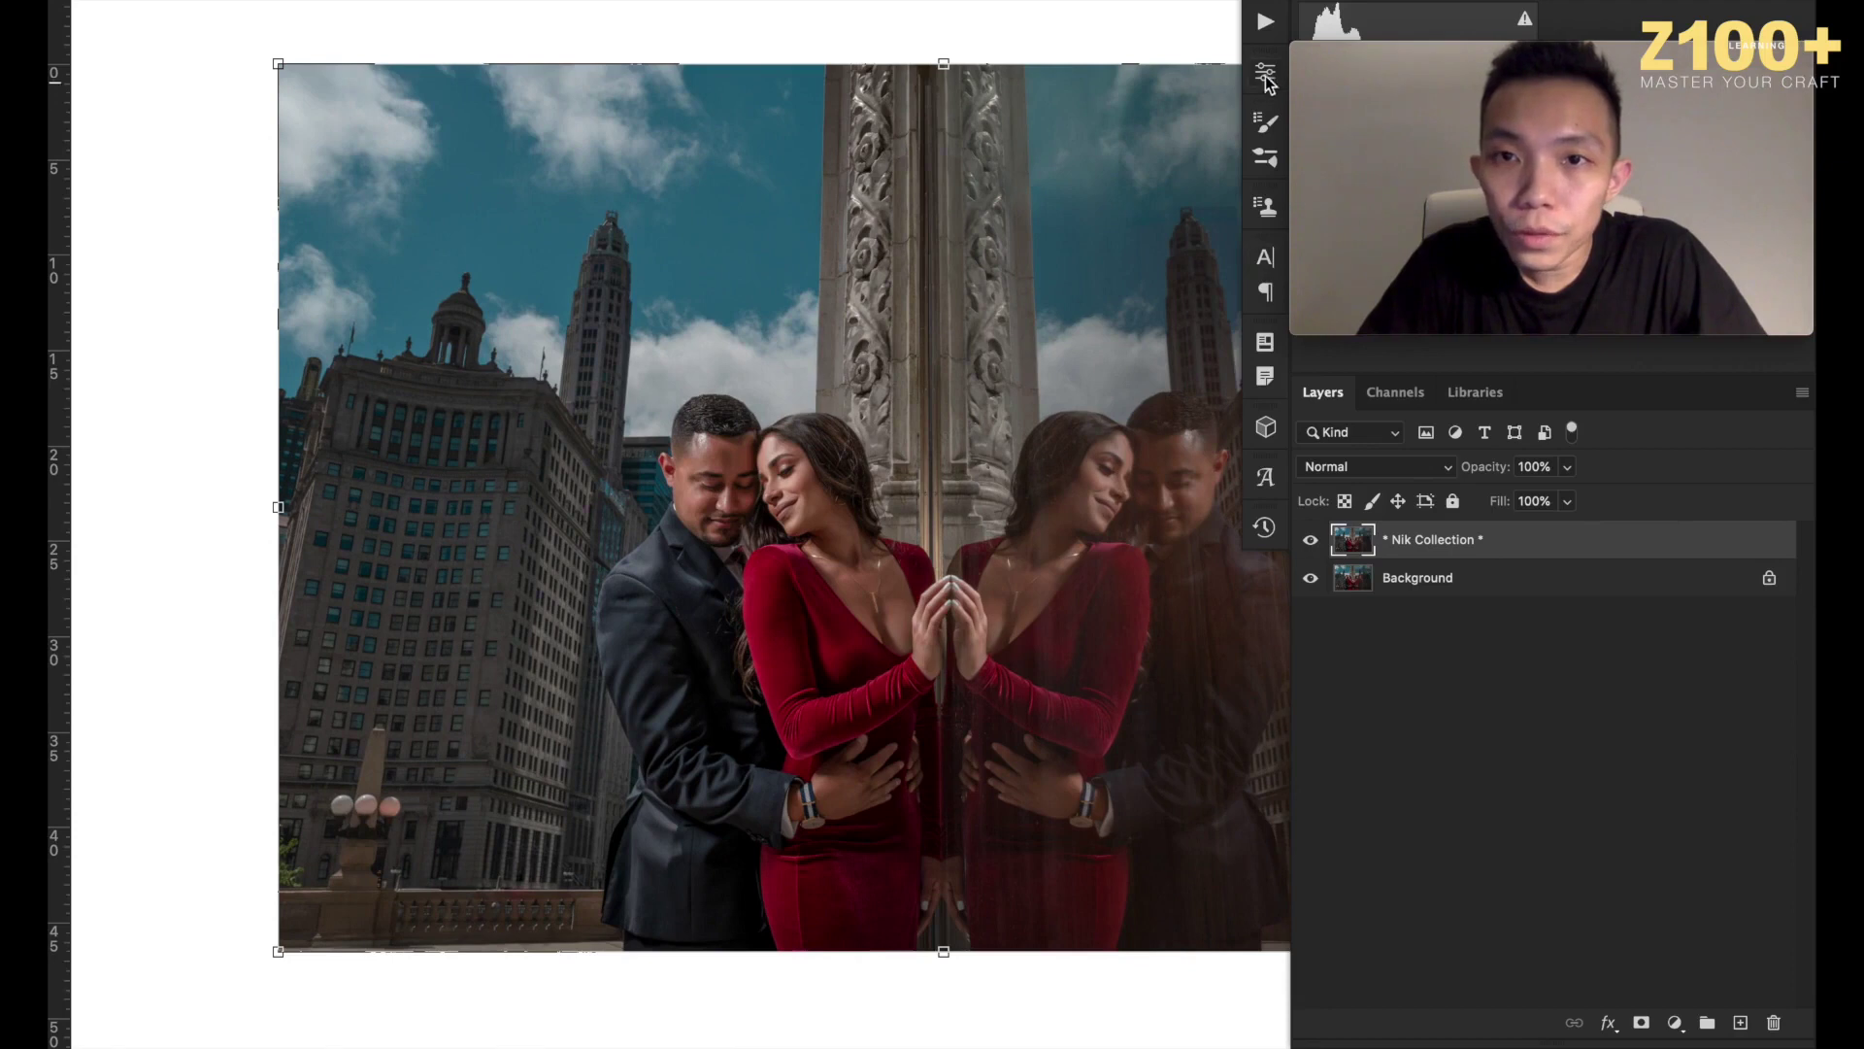
click(1265, 24)
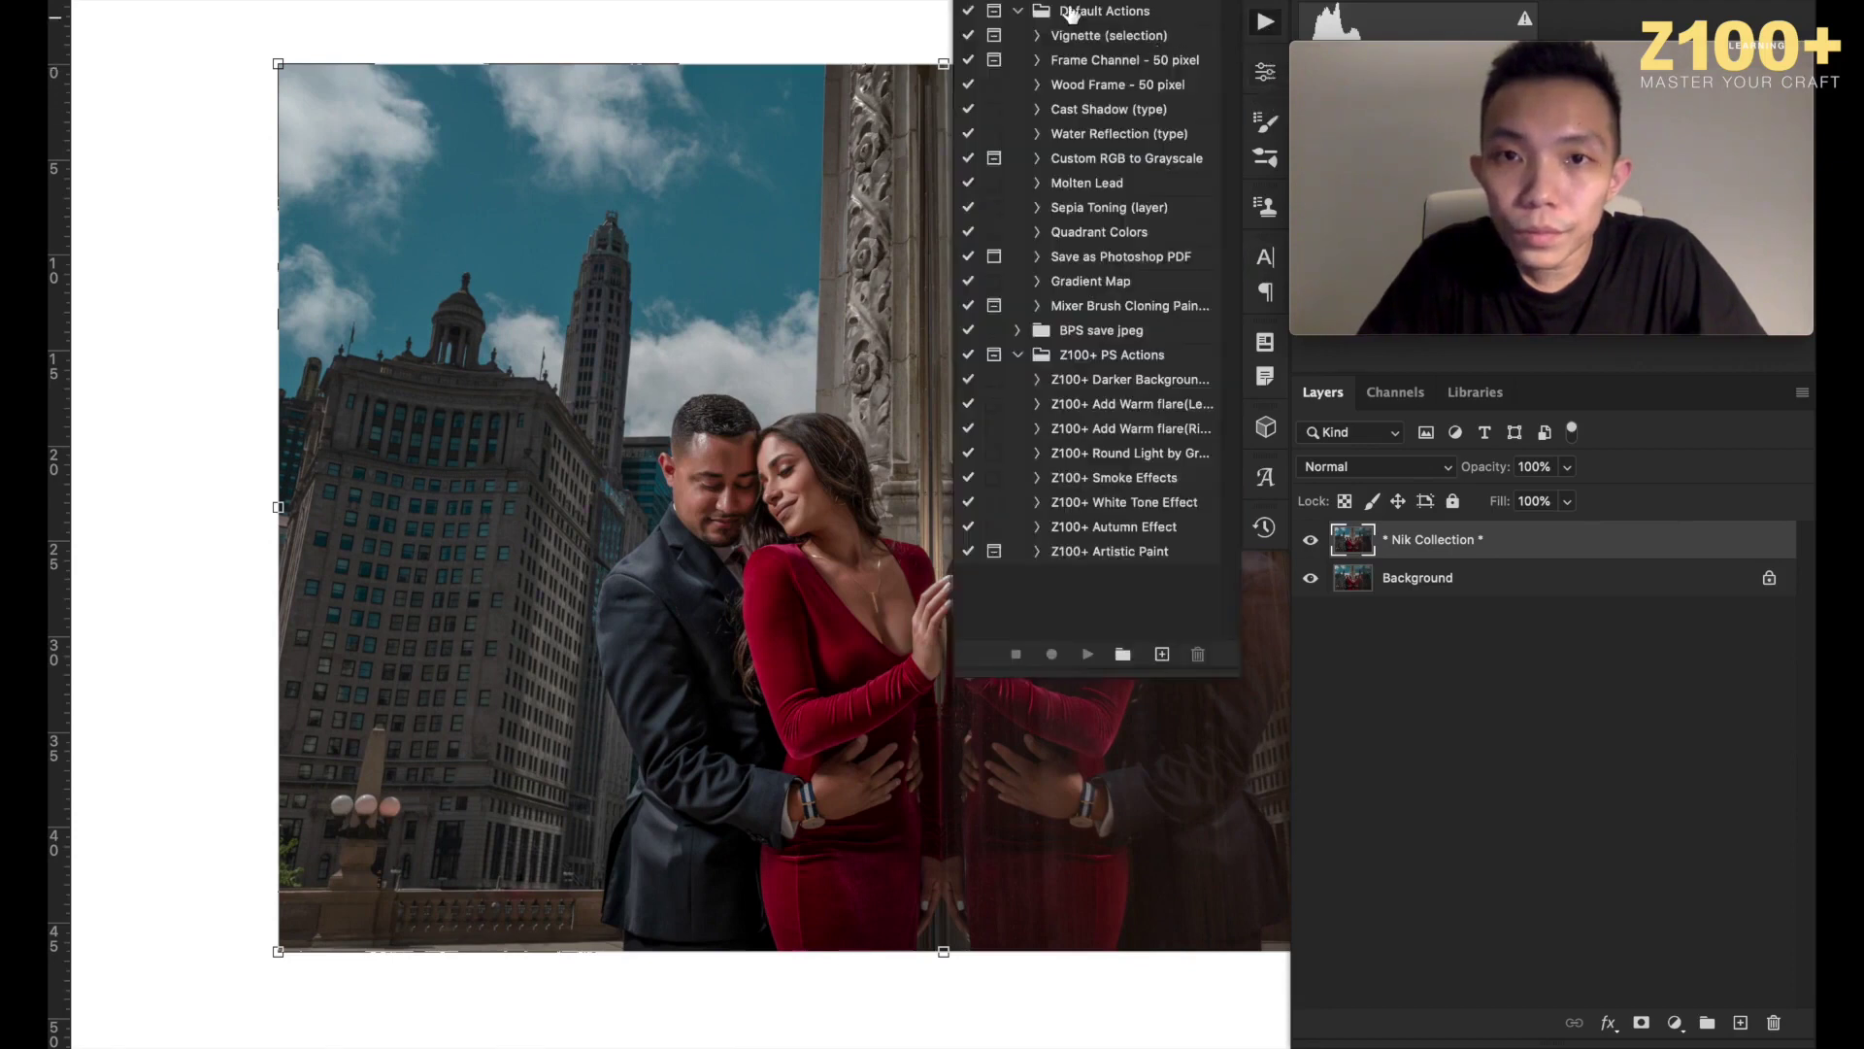
click(1265, 526)
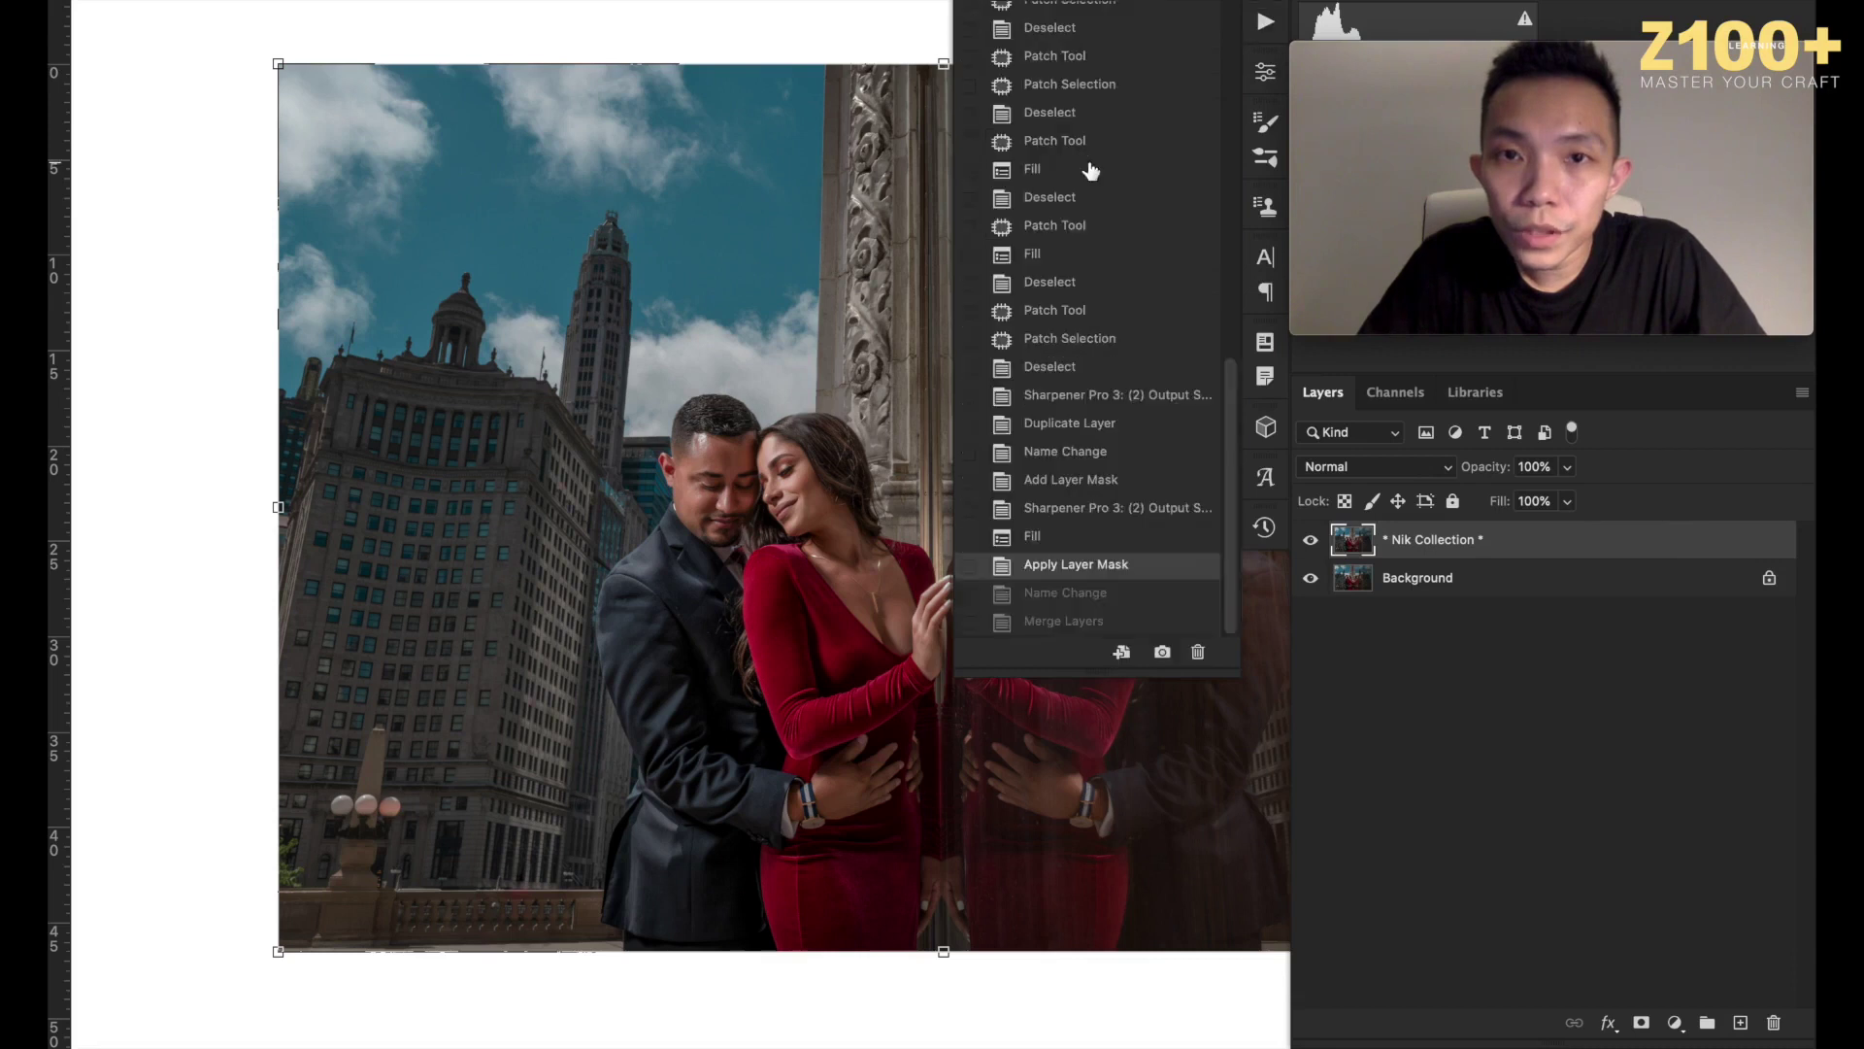
scroll(1107, 243, up, 5)
scroll(1111, 418, down, 5)
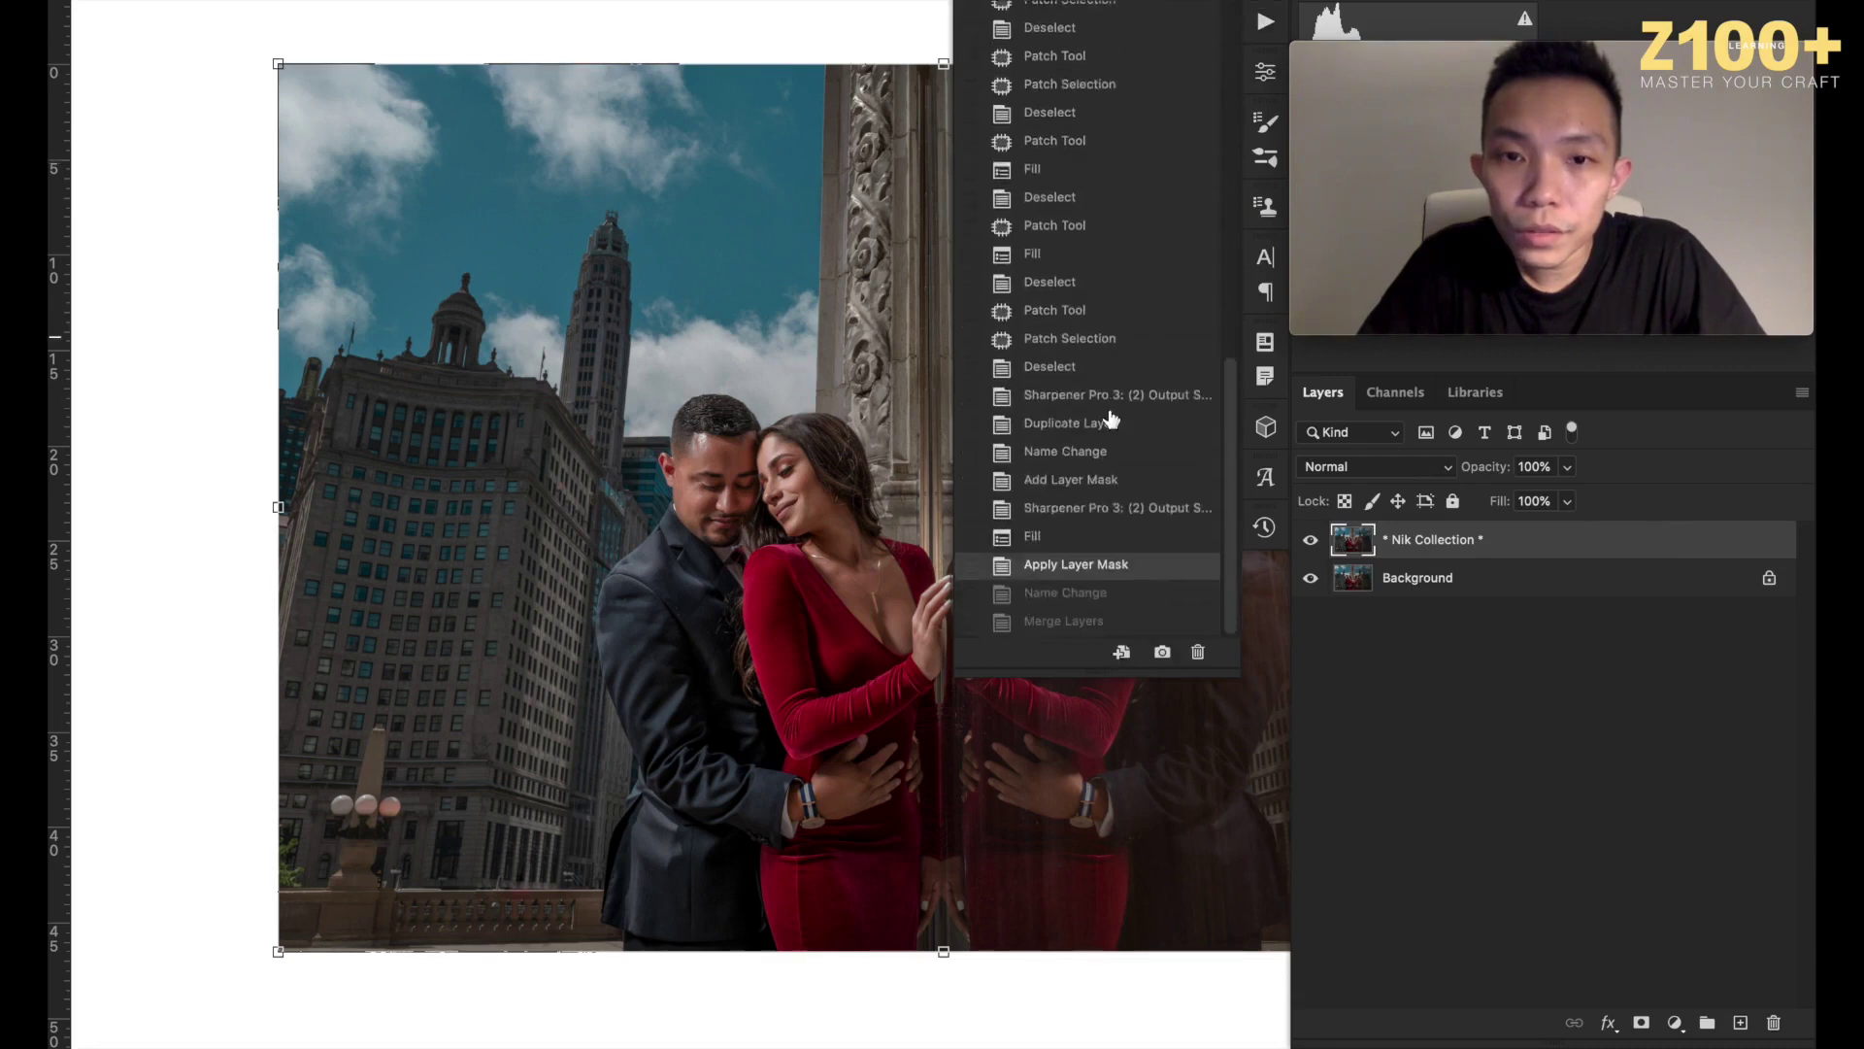
click(1080, 617)
scroll(1097, 388, up, 6)
click(1057, 27)
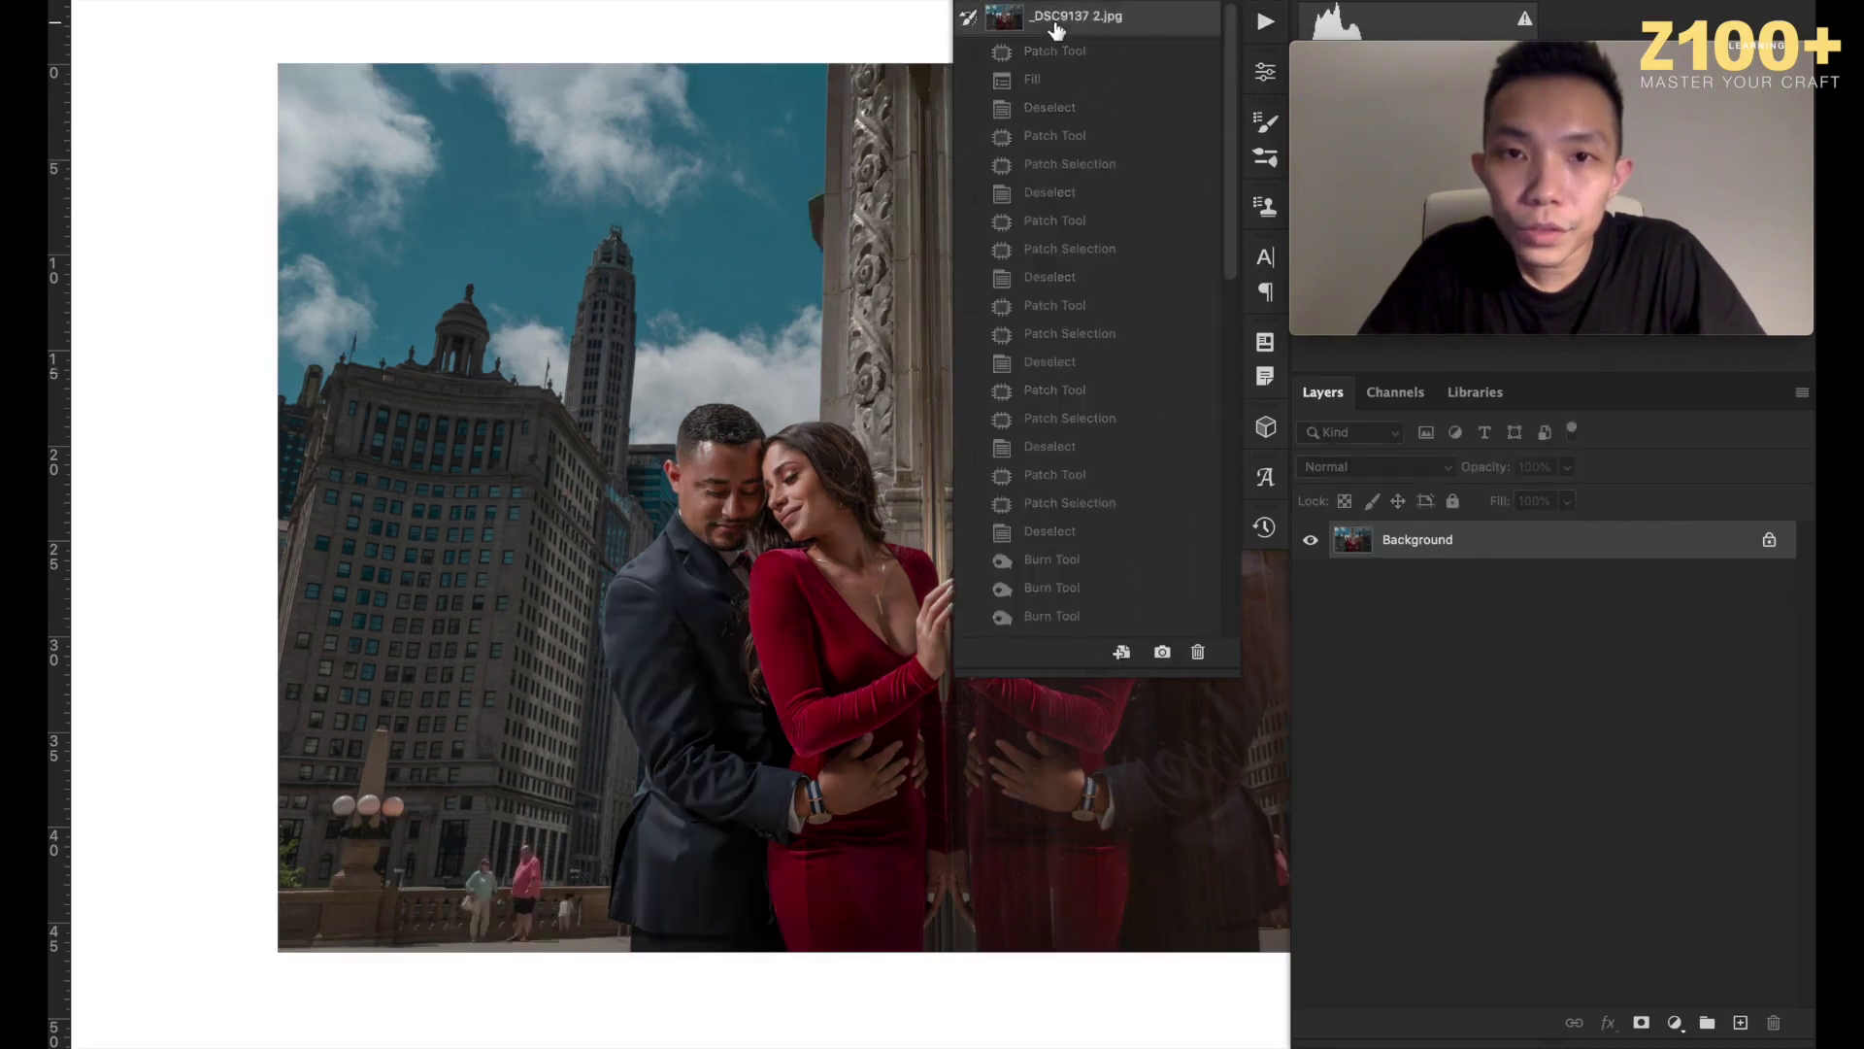
key(super+z)
key(super+shift+z)
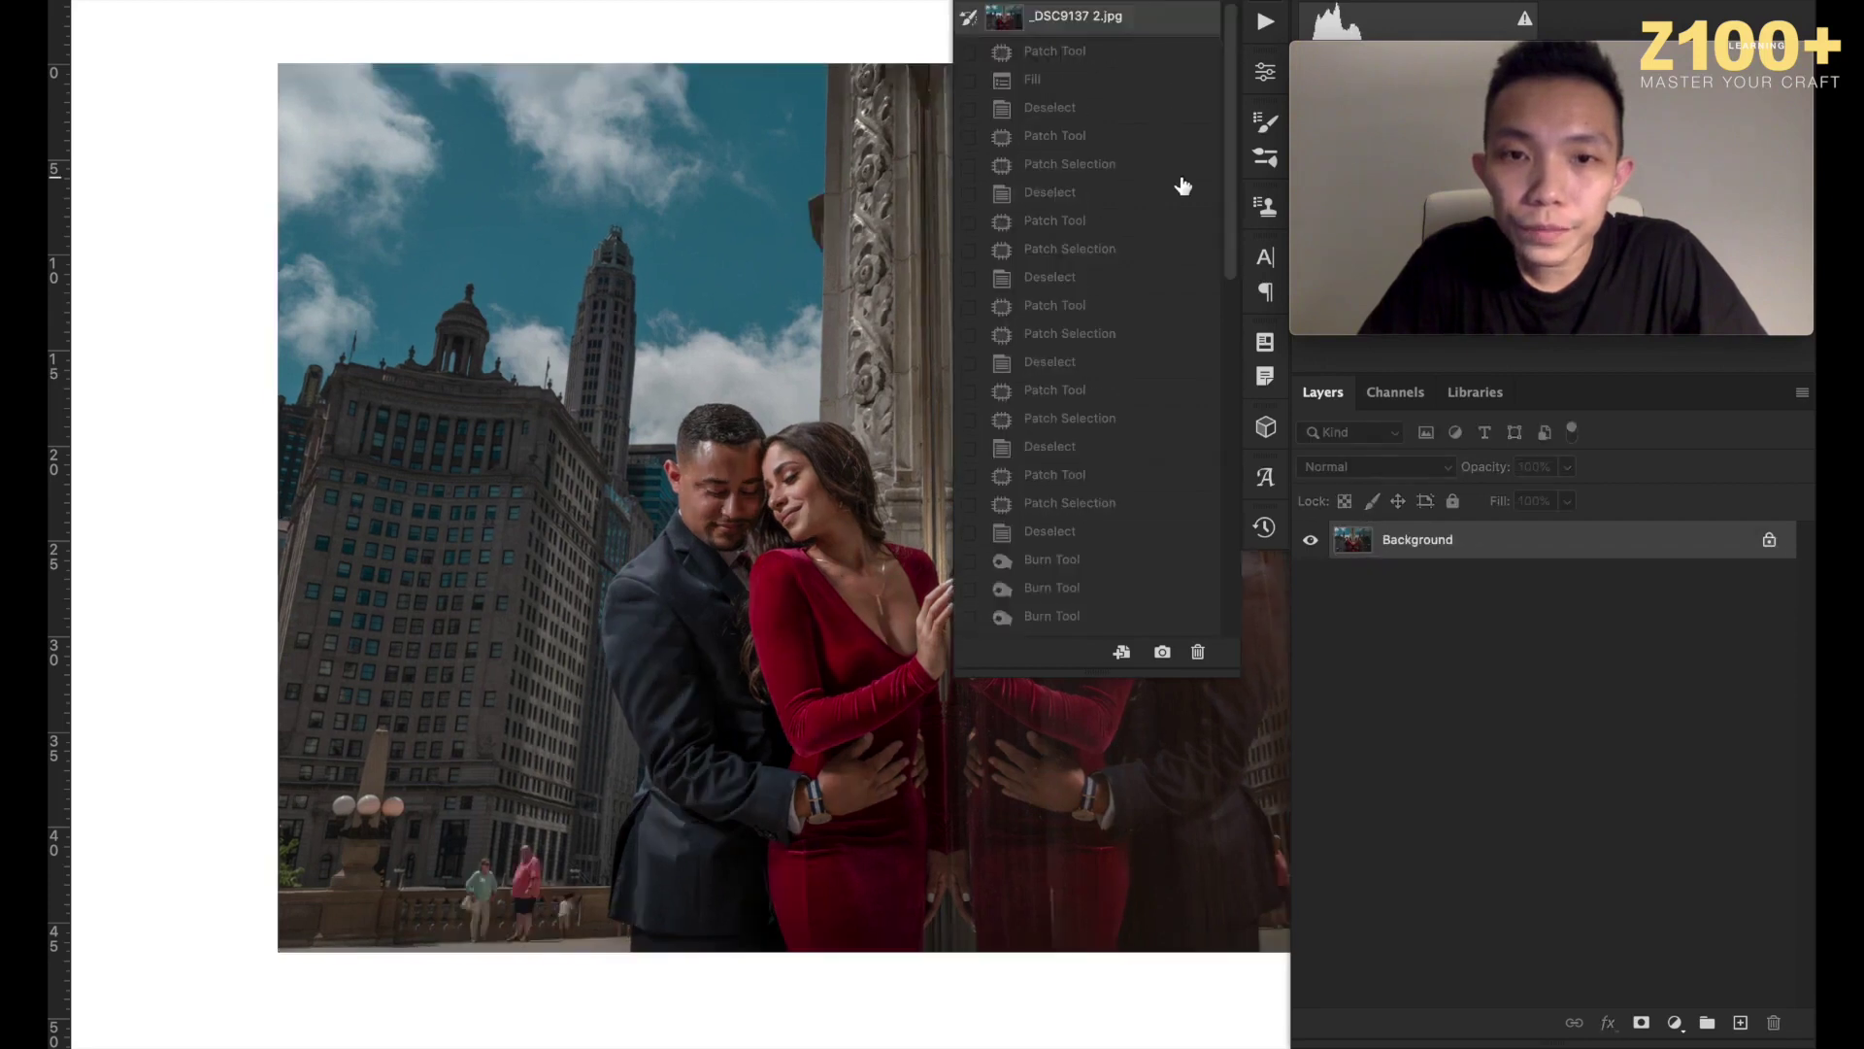
Hide the panels and switch between the edited and original versions of the photo for a full-screen before-and-after comparison.
click(1268, 7)
key(super+shift+z)
key(Tab)
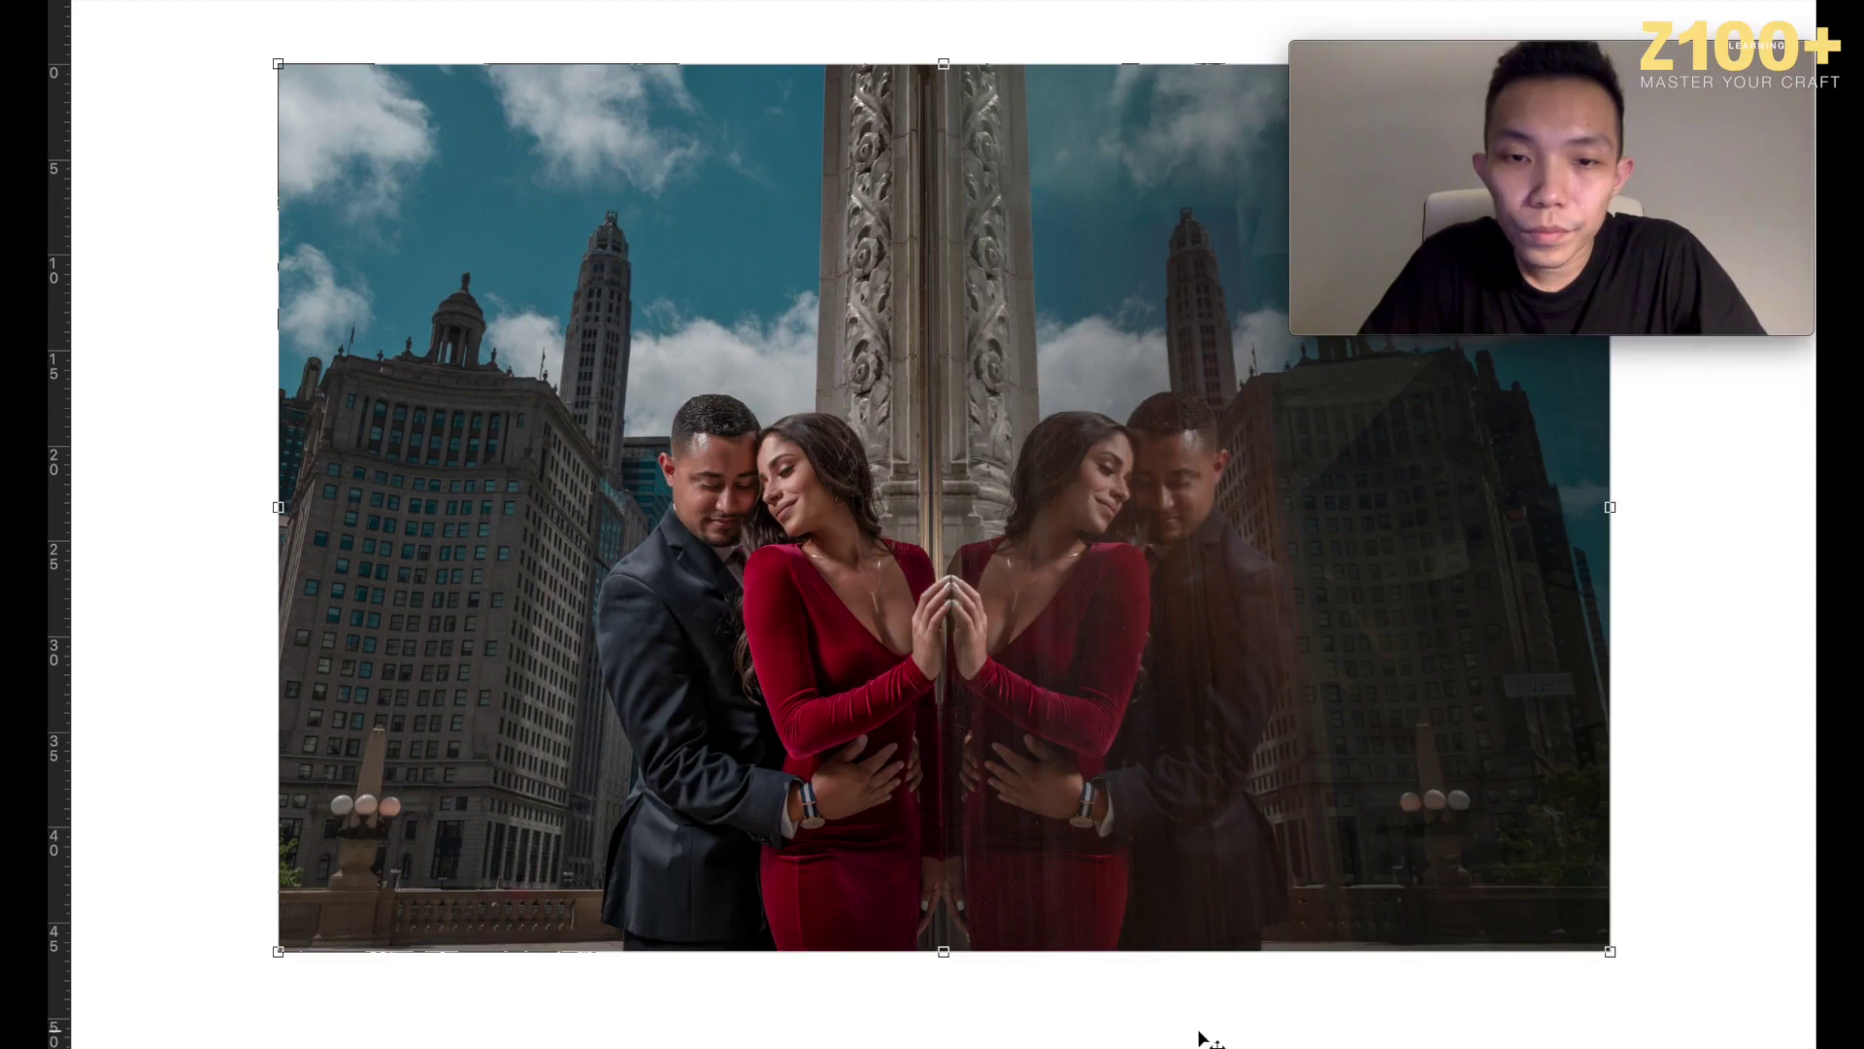
key(super+shift+z)
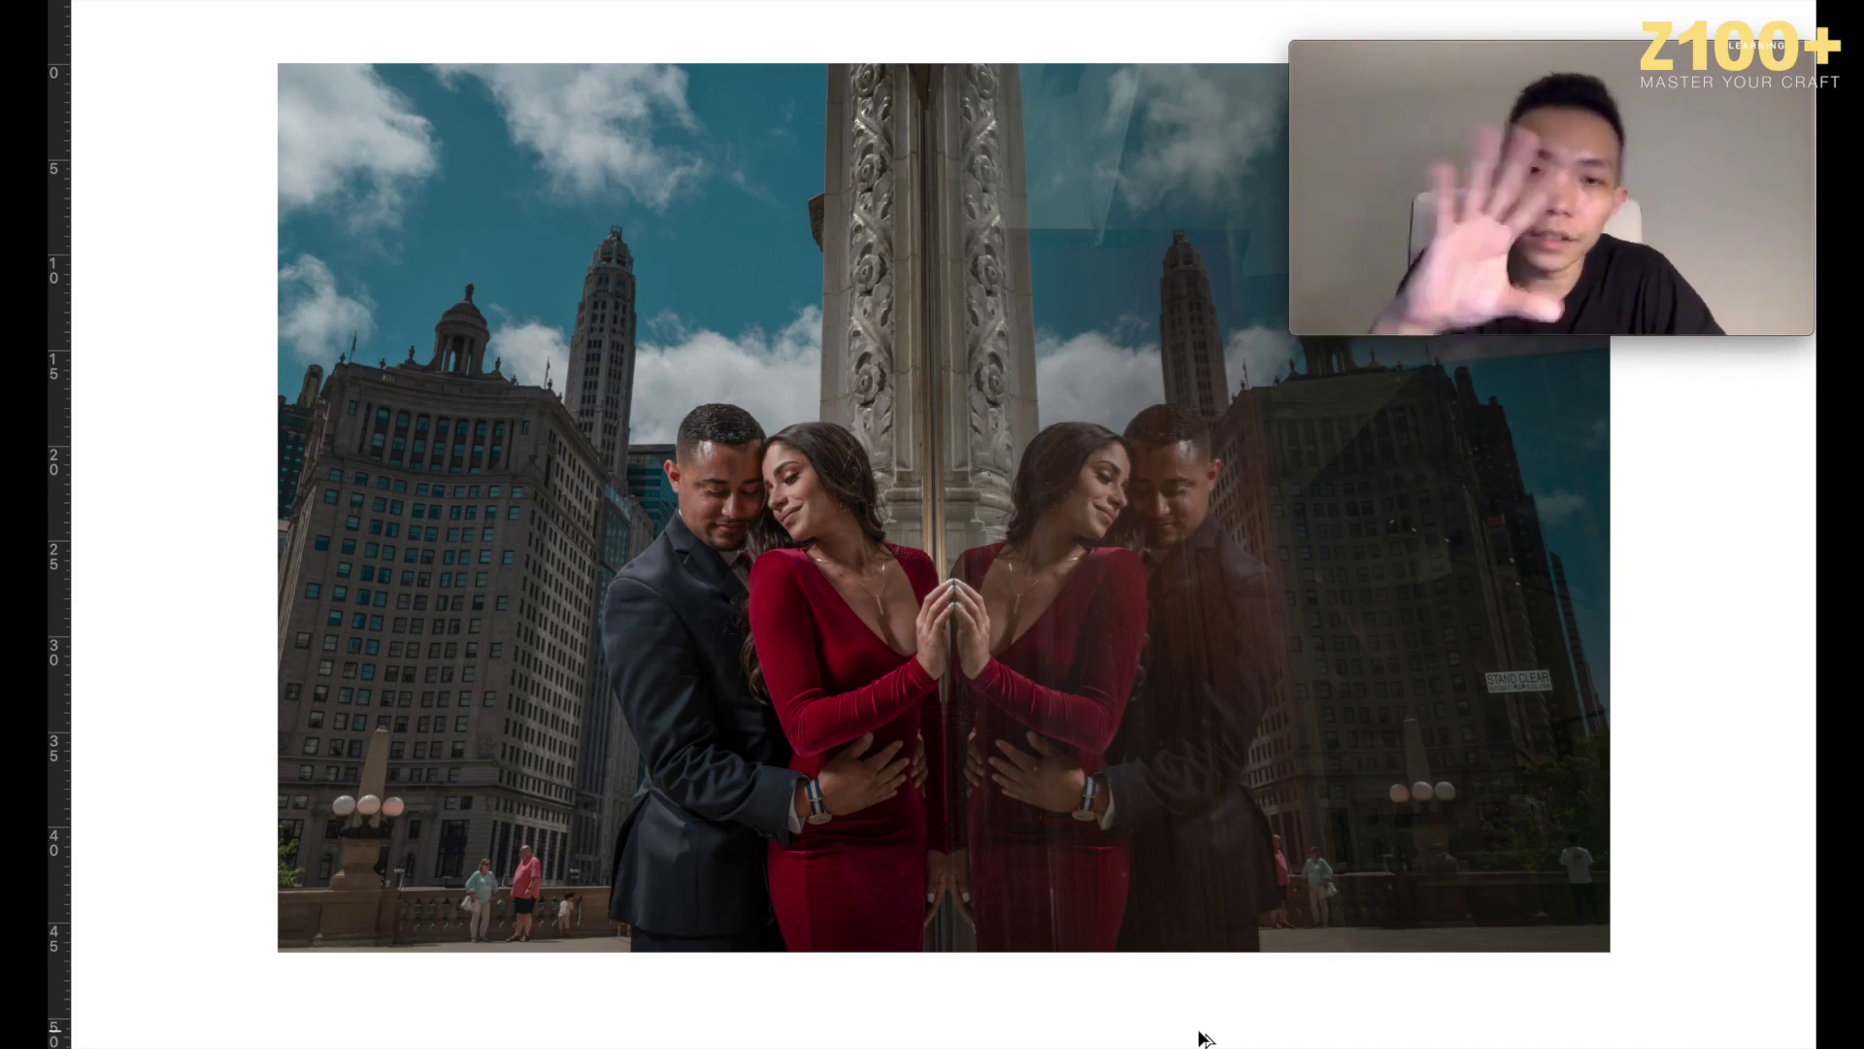
key(ctrl+t)
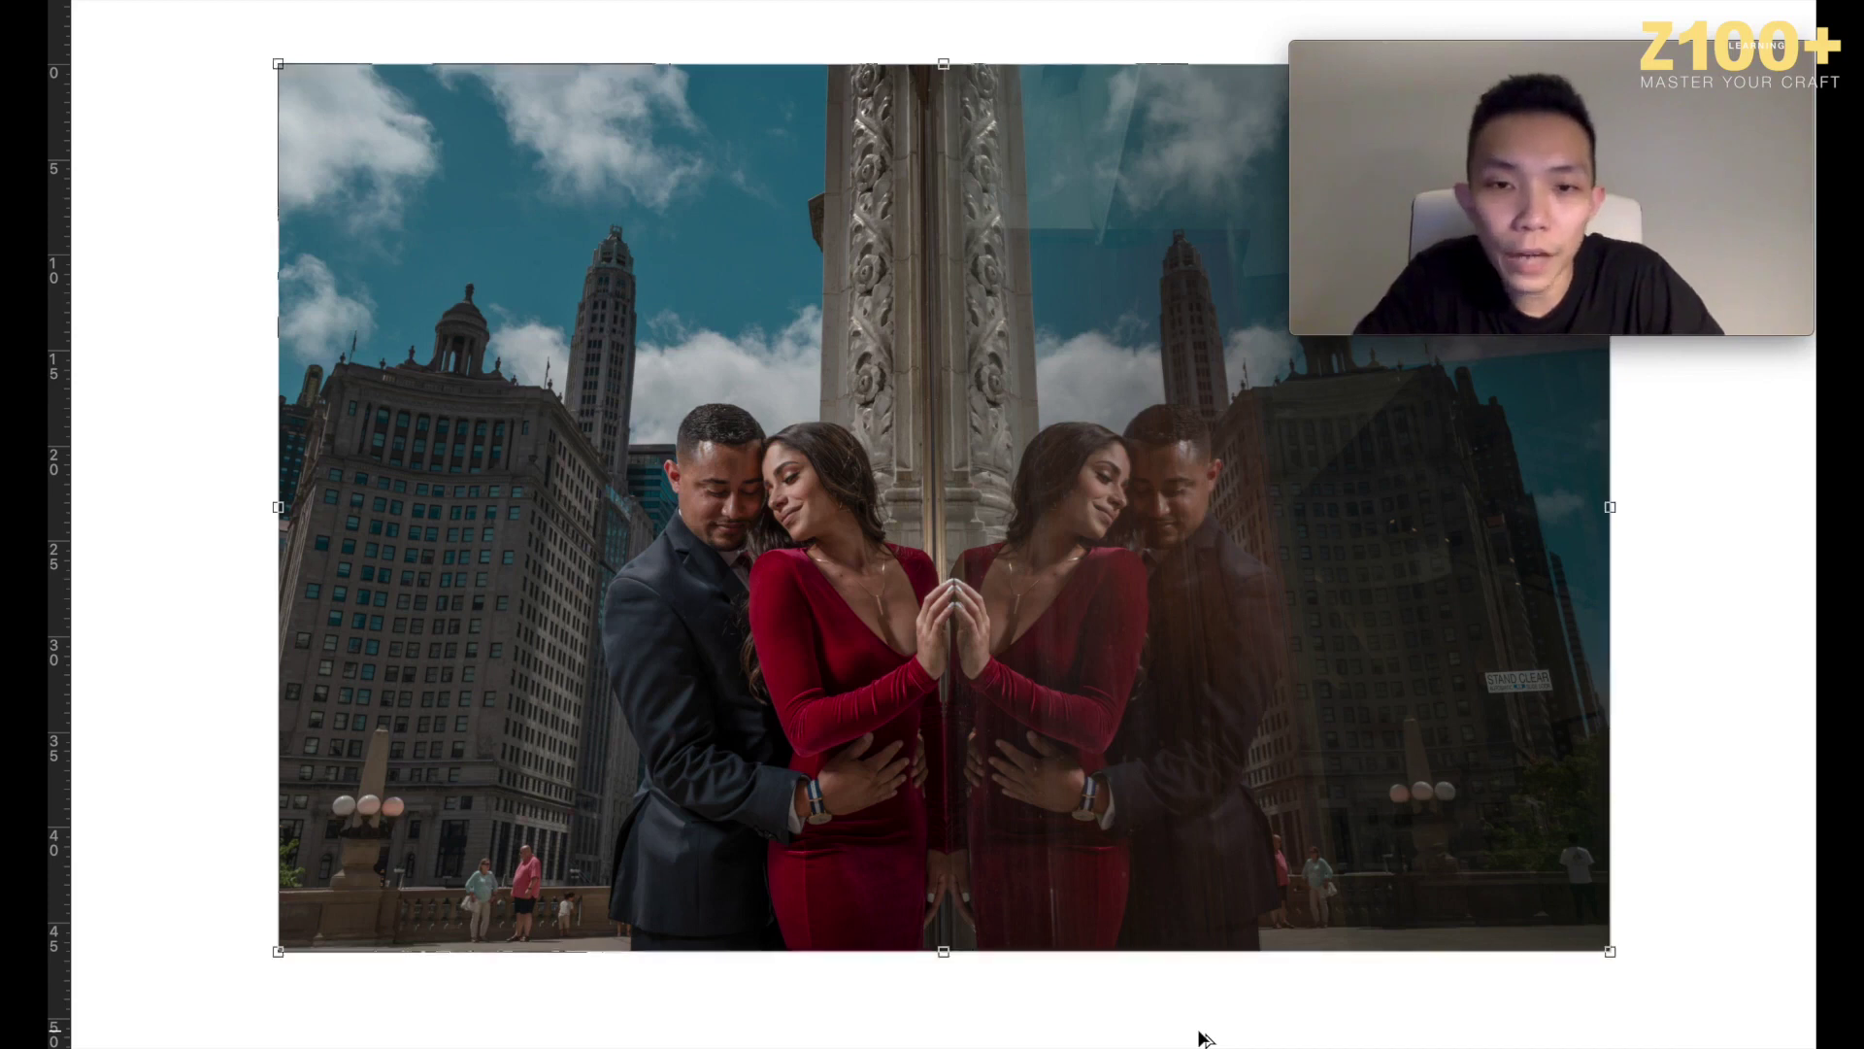